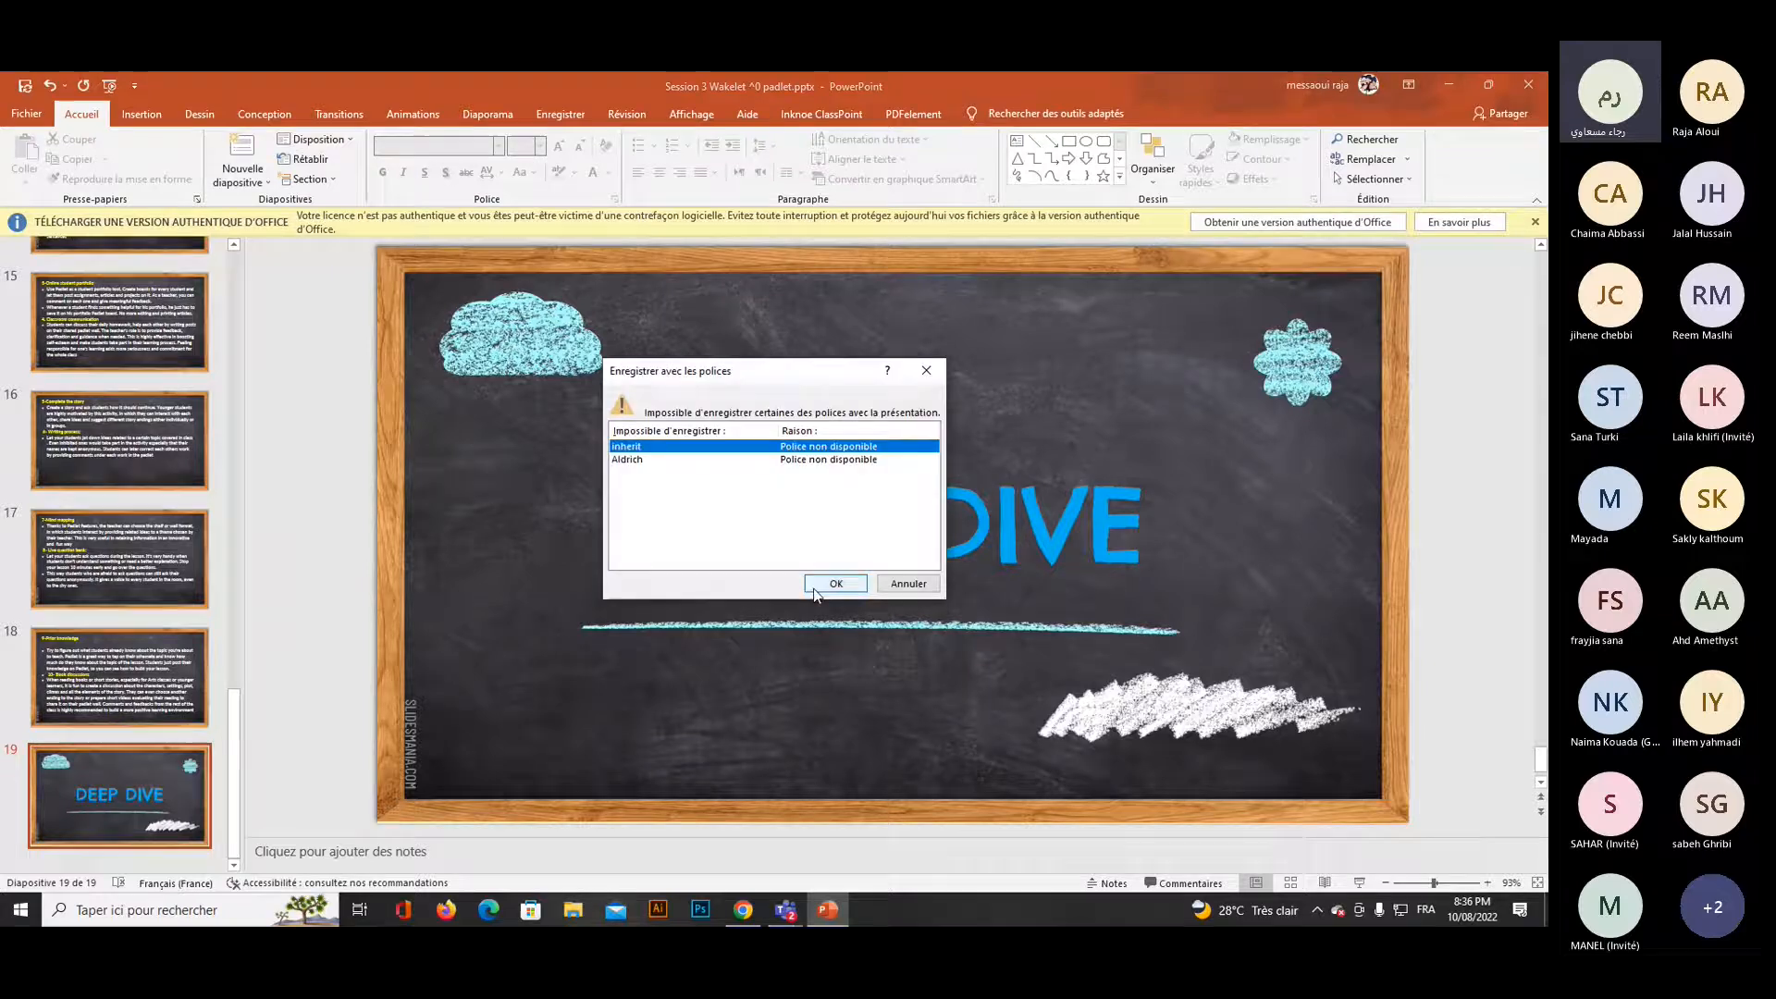
# Accept the unavailable-fonts notice, dismiss the save error and close the presentation.
pyautogui.click(817, 585)
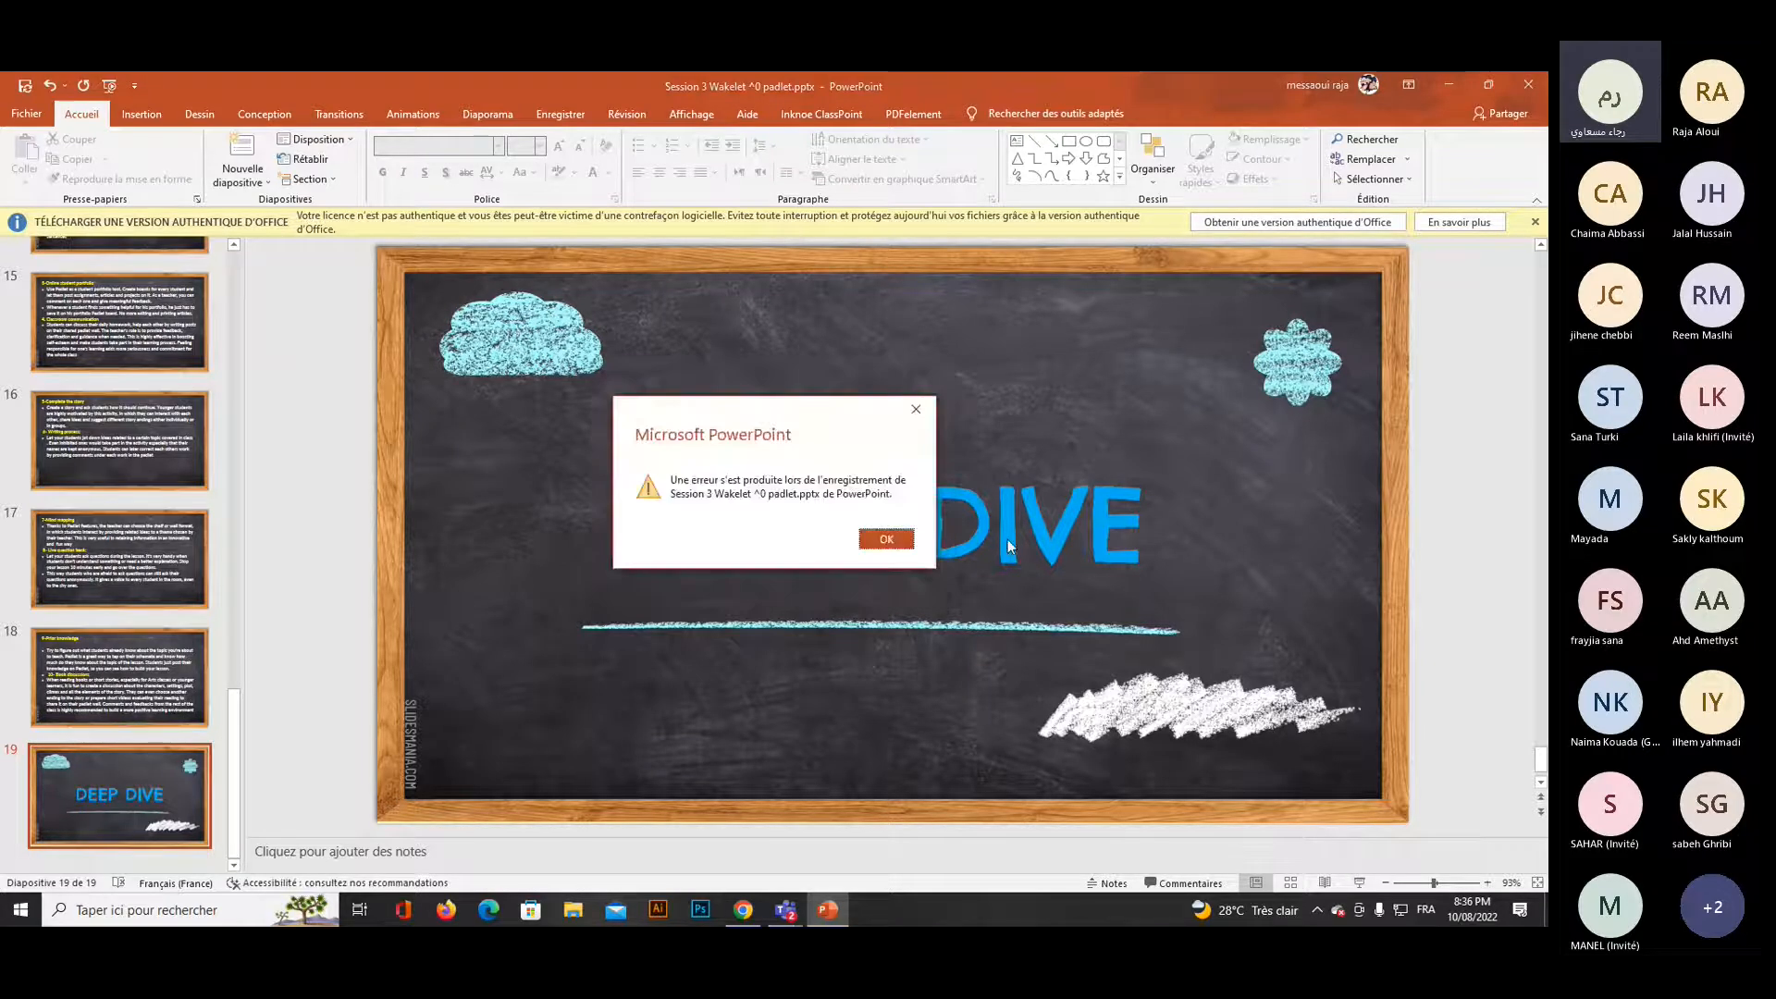
pyautogui.click(886, 538)
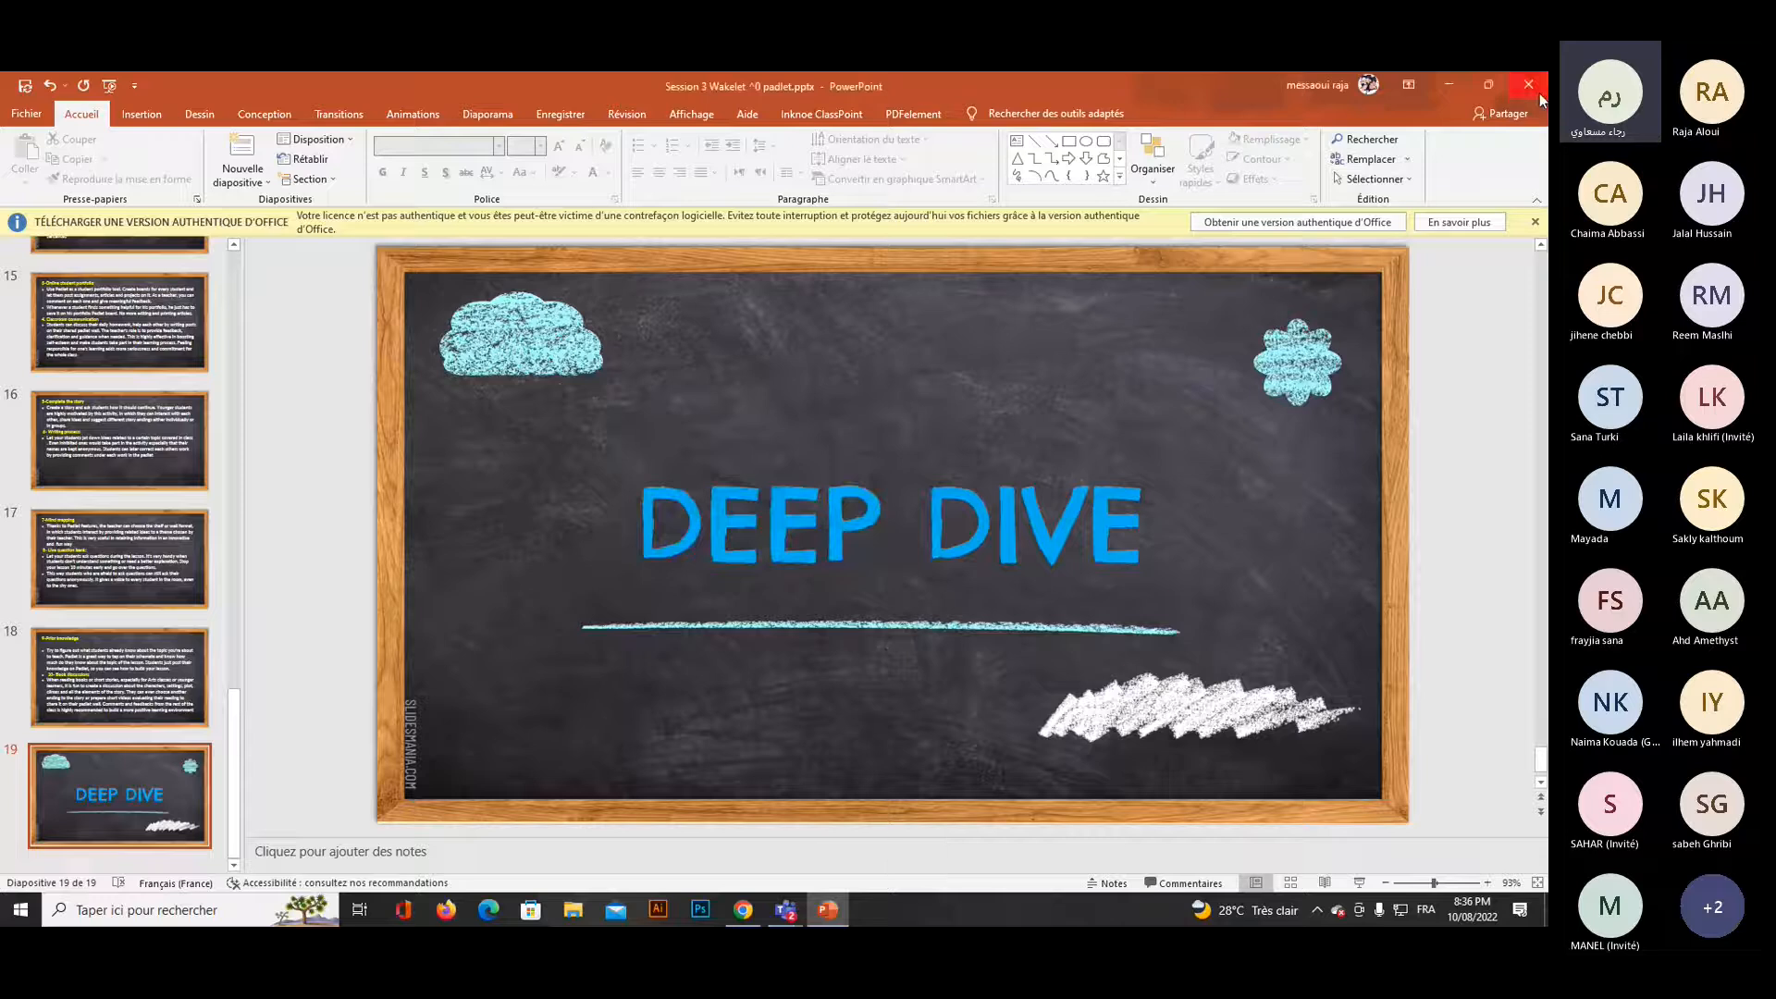
pyautogui.click(1539, 93)
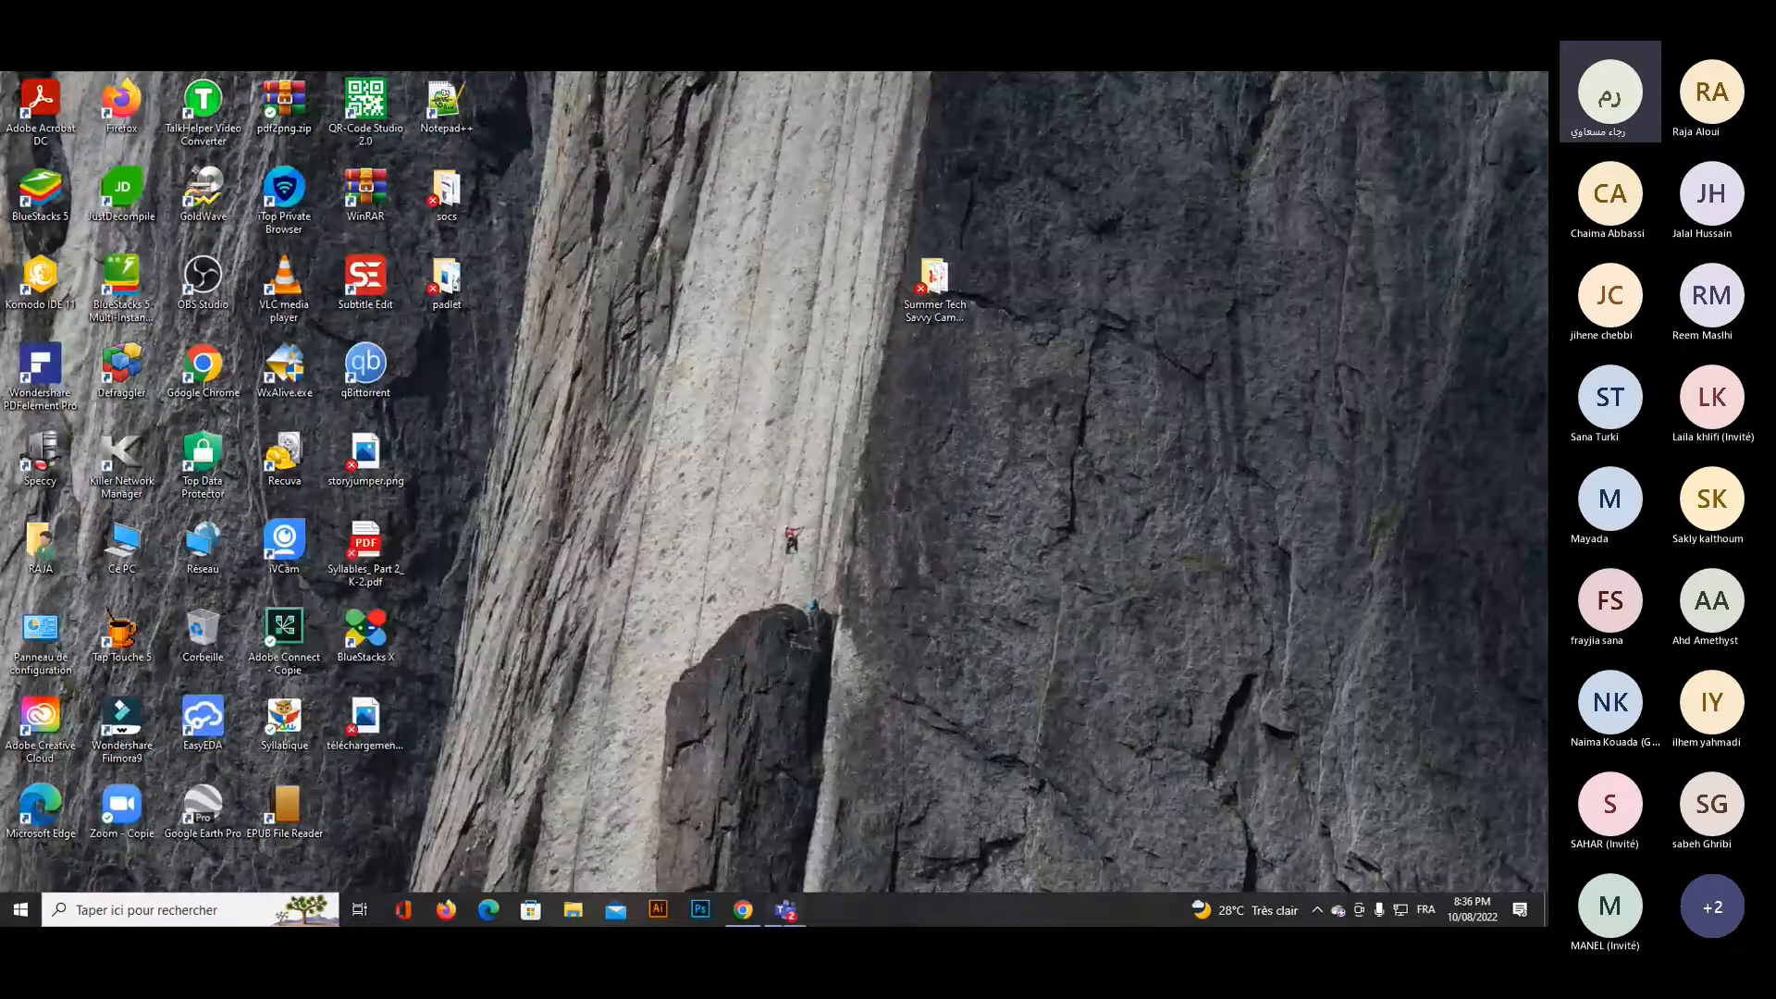
# Switch to the Teams meeting window and admit the guest waiting in the lobby.
pyautogui.moveTo(785, 909)
pyautogui.click(631, 819)
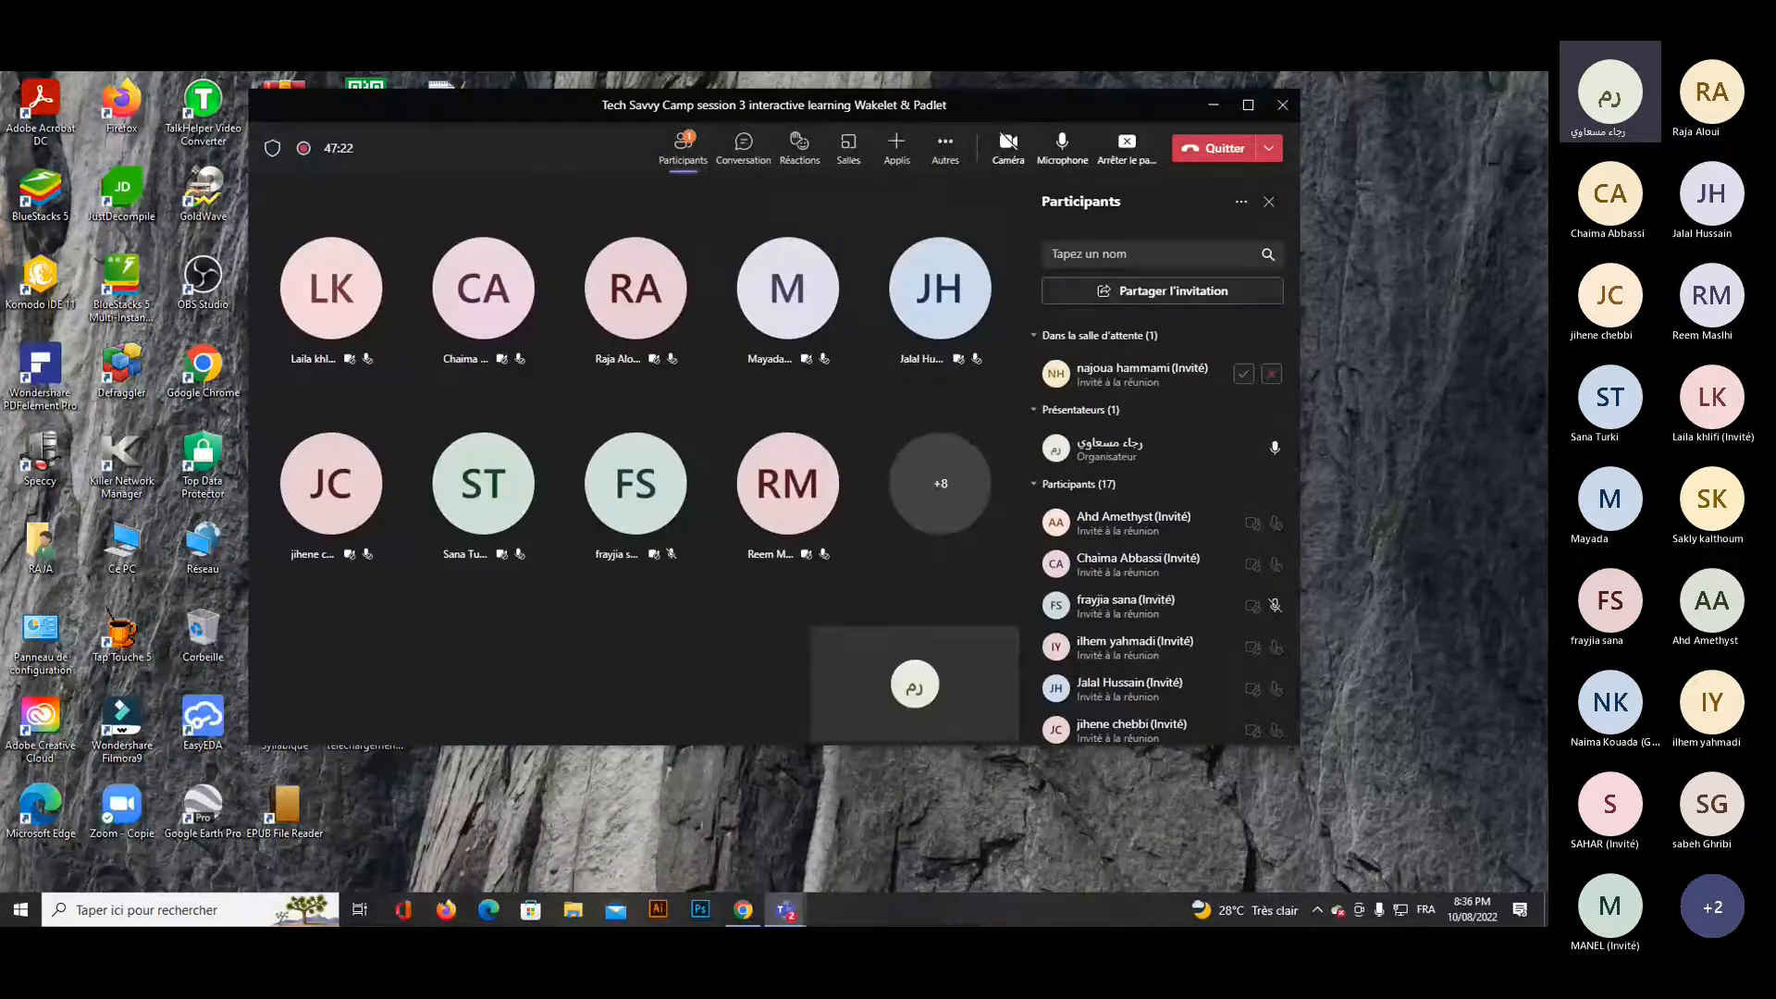
pyautogui.click(1243, 374)
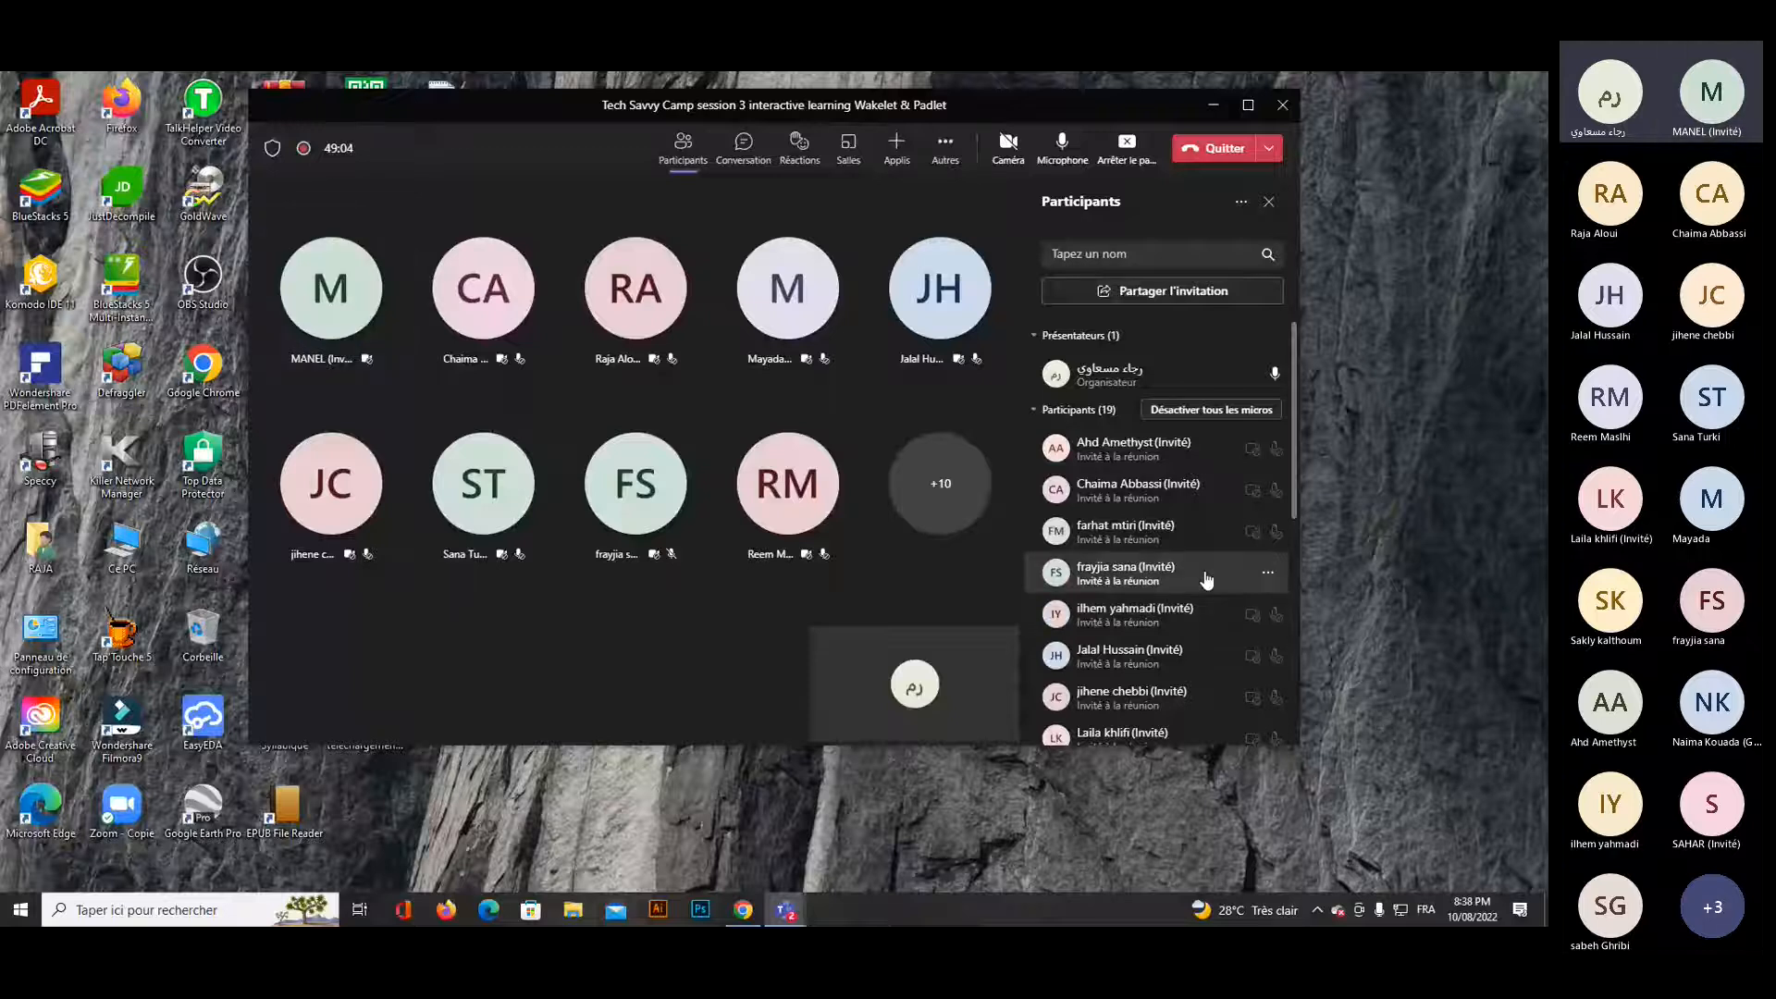
# Disable the microphone of the guest in the participants list whose microphone is on.
pyautogui.scroll(-3, 1206, 579)
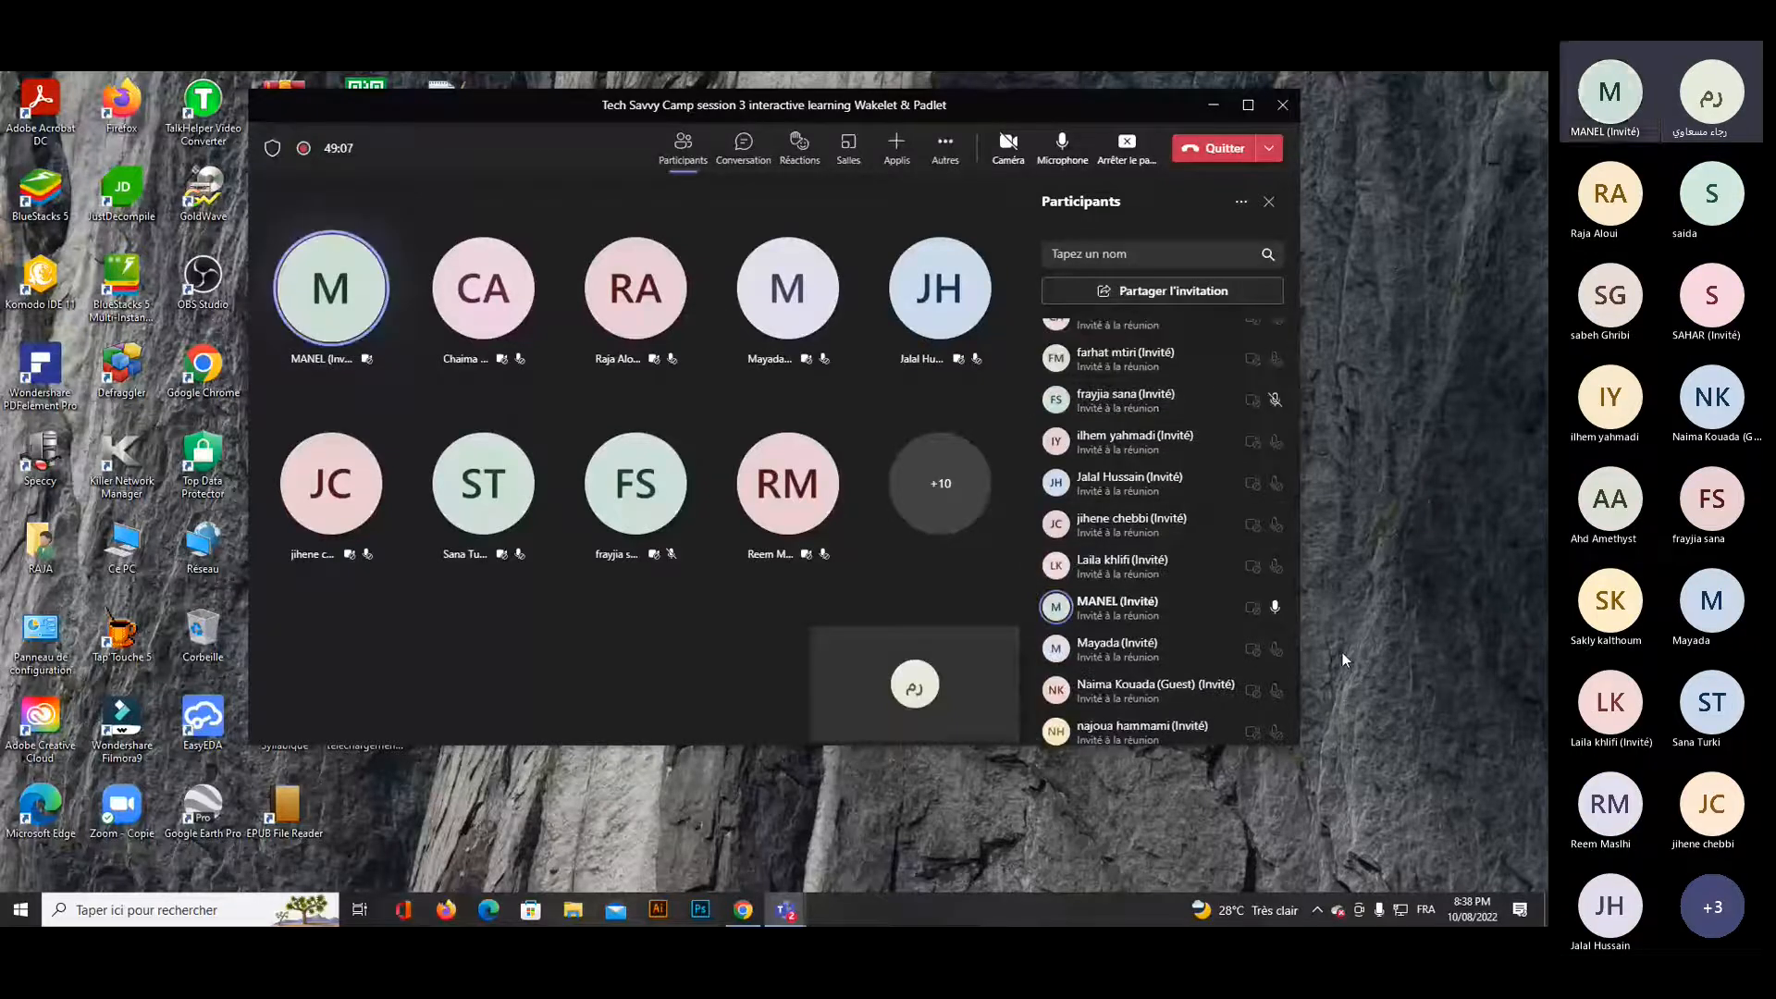
pyautogui.click(1269, 609)
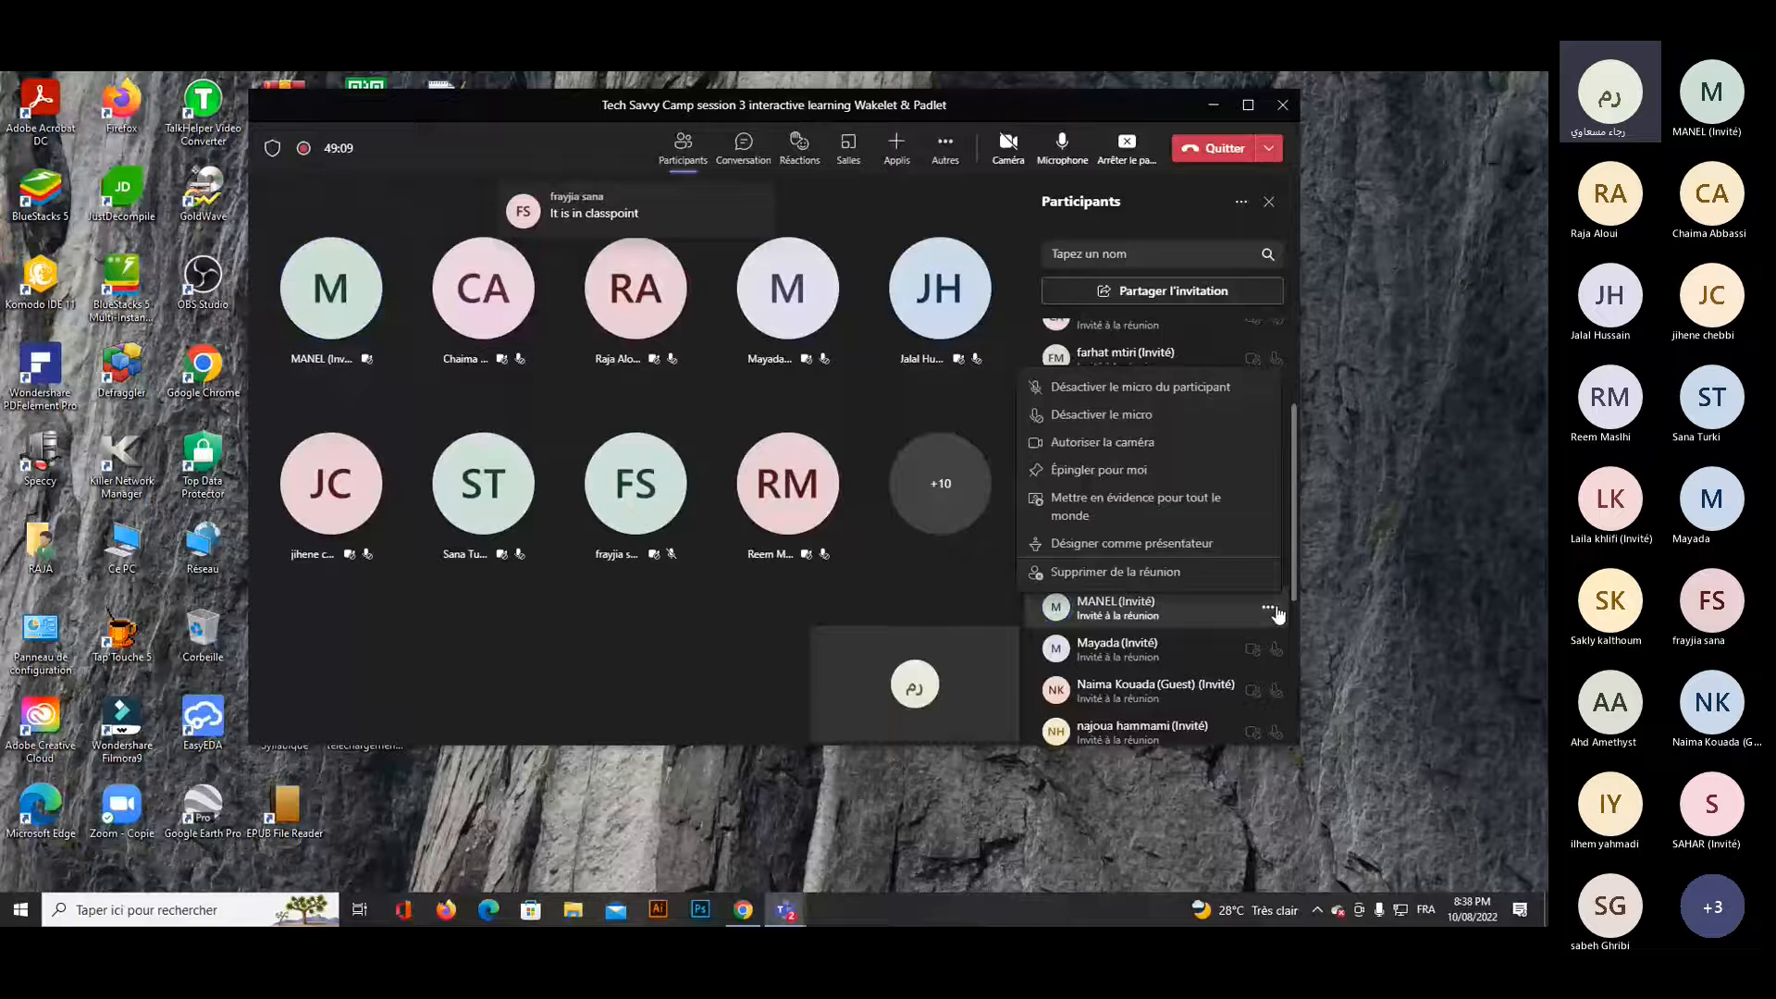
pyautogui.click(1126, 415)
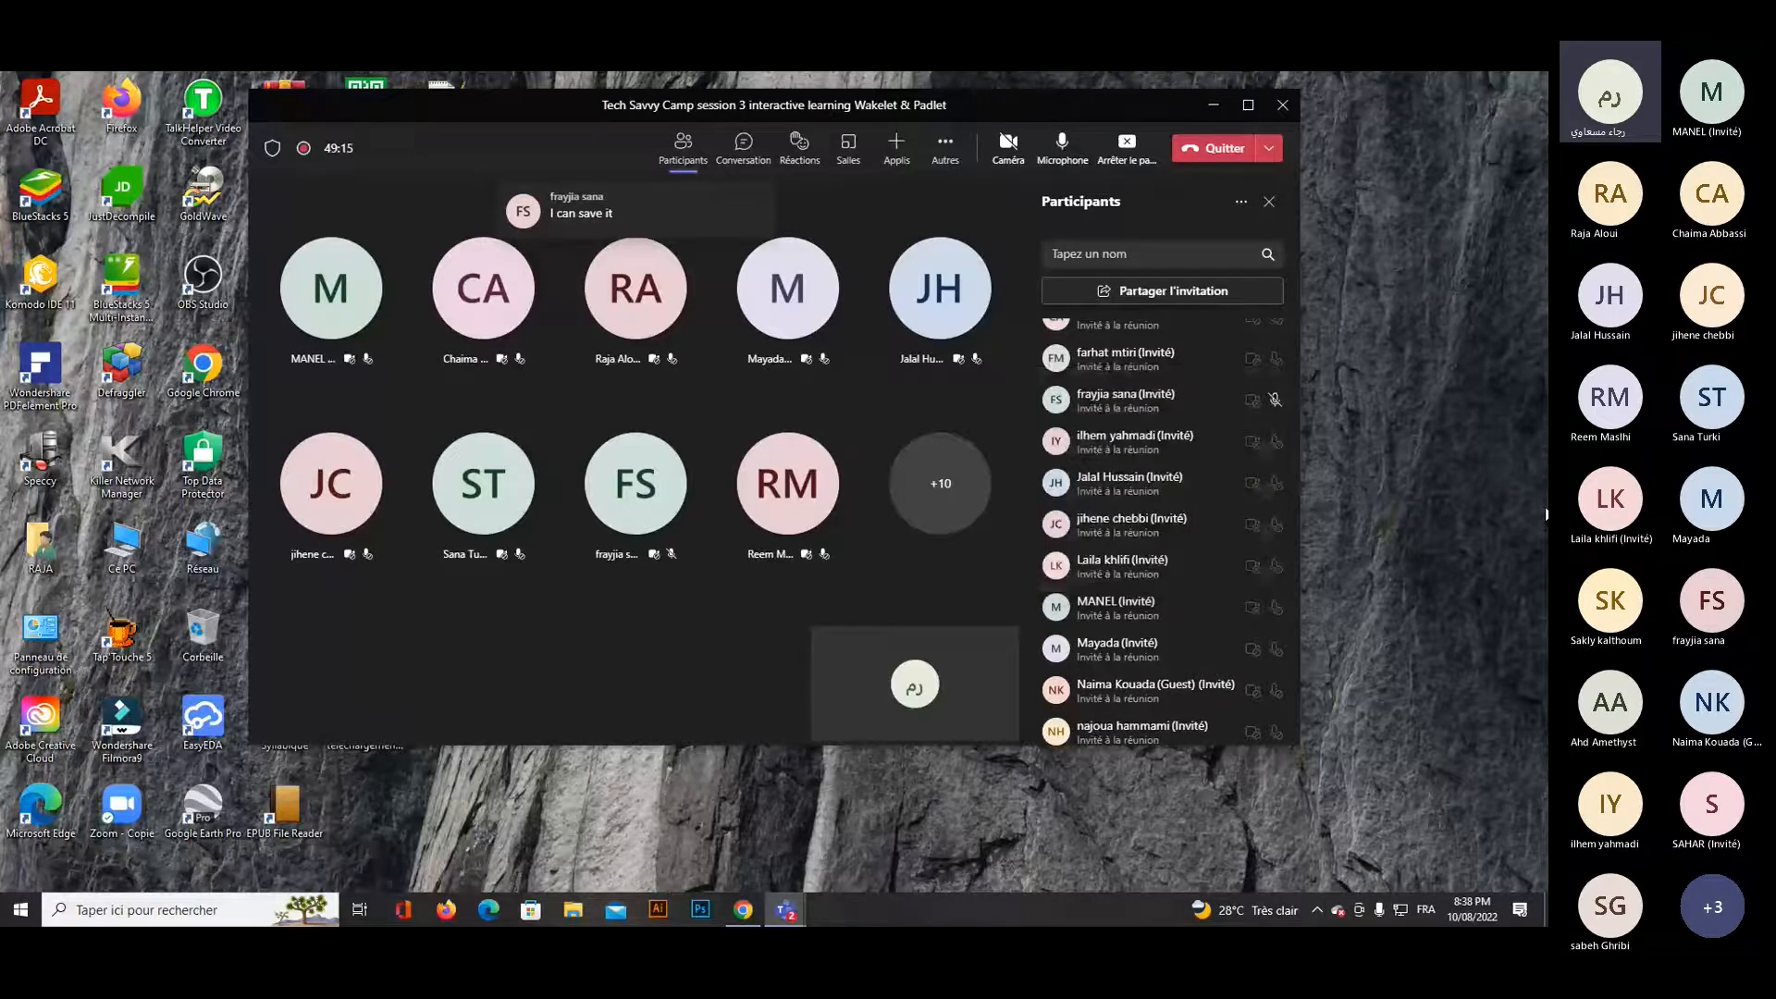
pyautogui.scroll(3, 1263, 551)
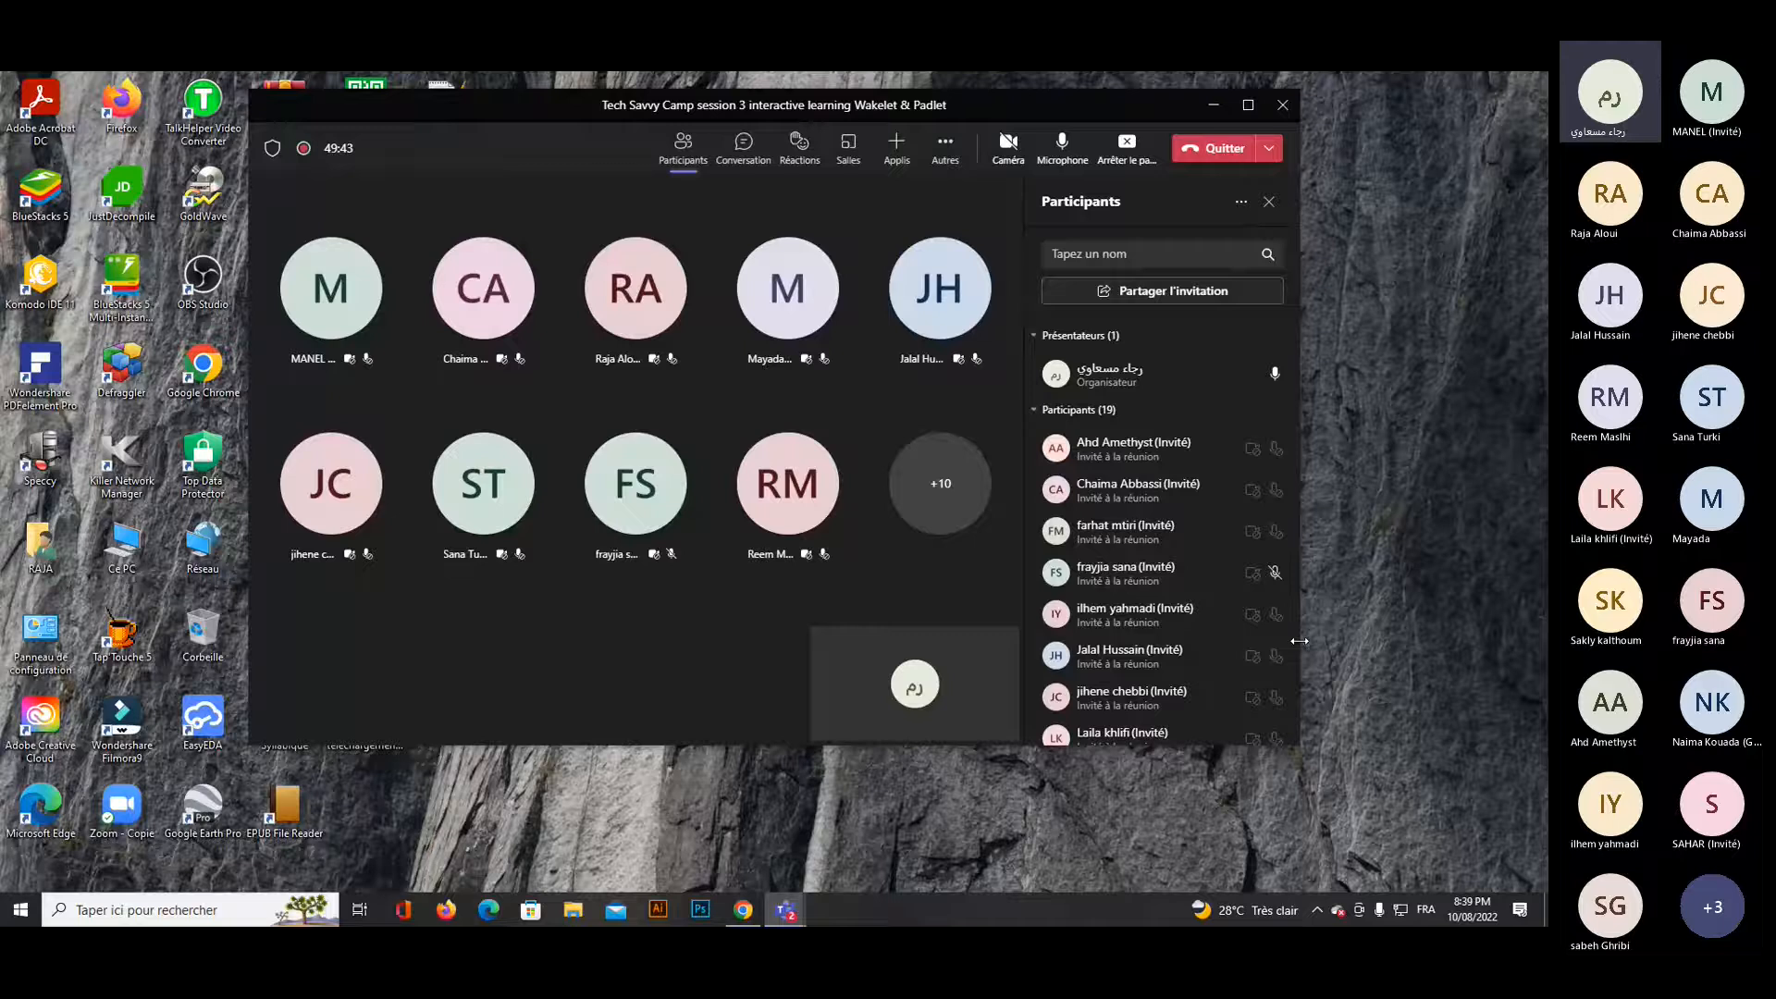
# Minimize the meeting, switch to Chrome, return to the Google results for wakelet and open the Wakelet site.
pyautogui.click(1213, 106)
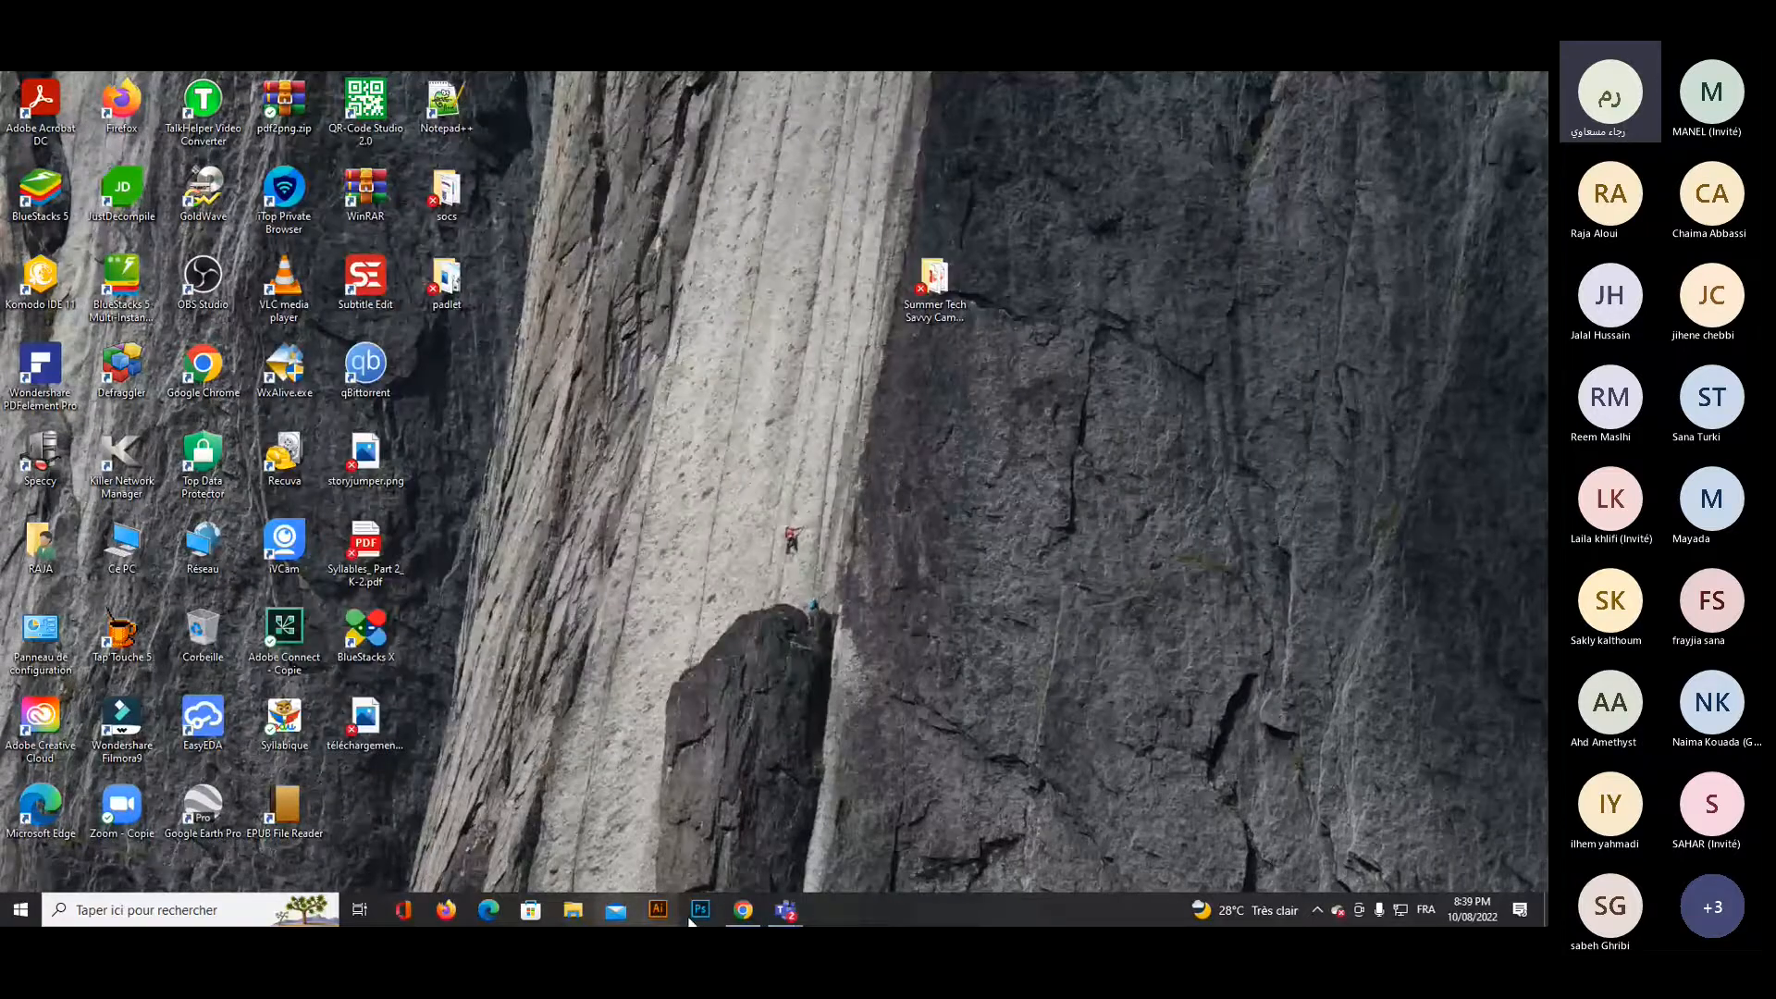
pyautogui.click(743, 909)
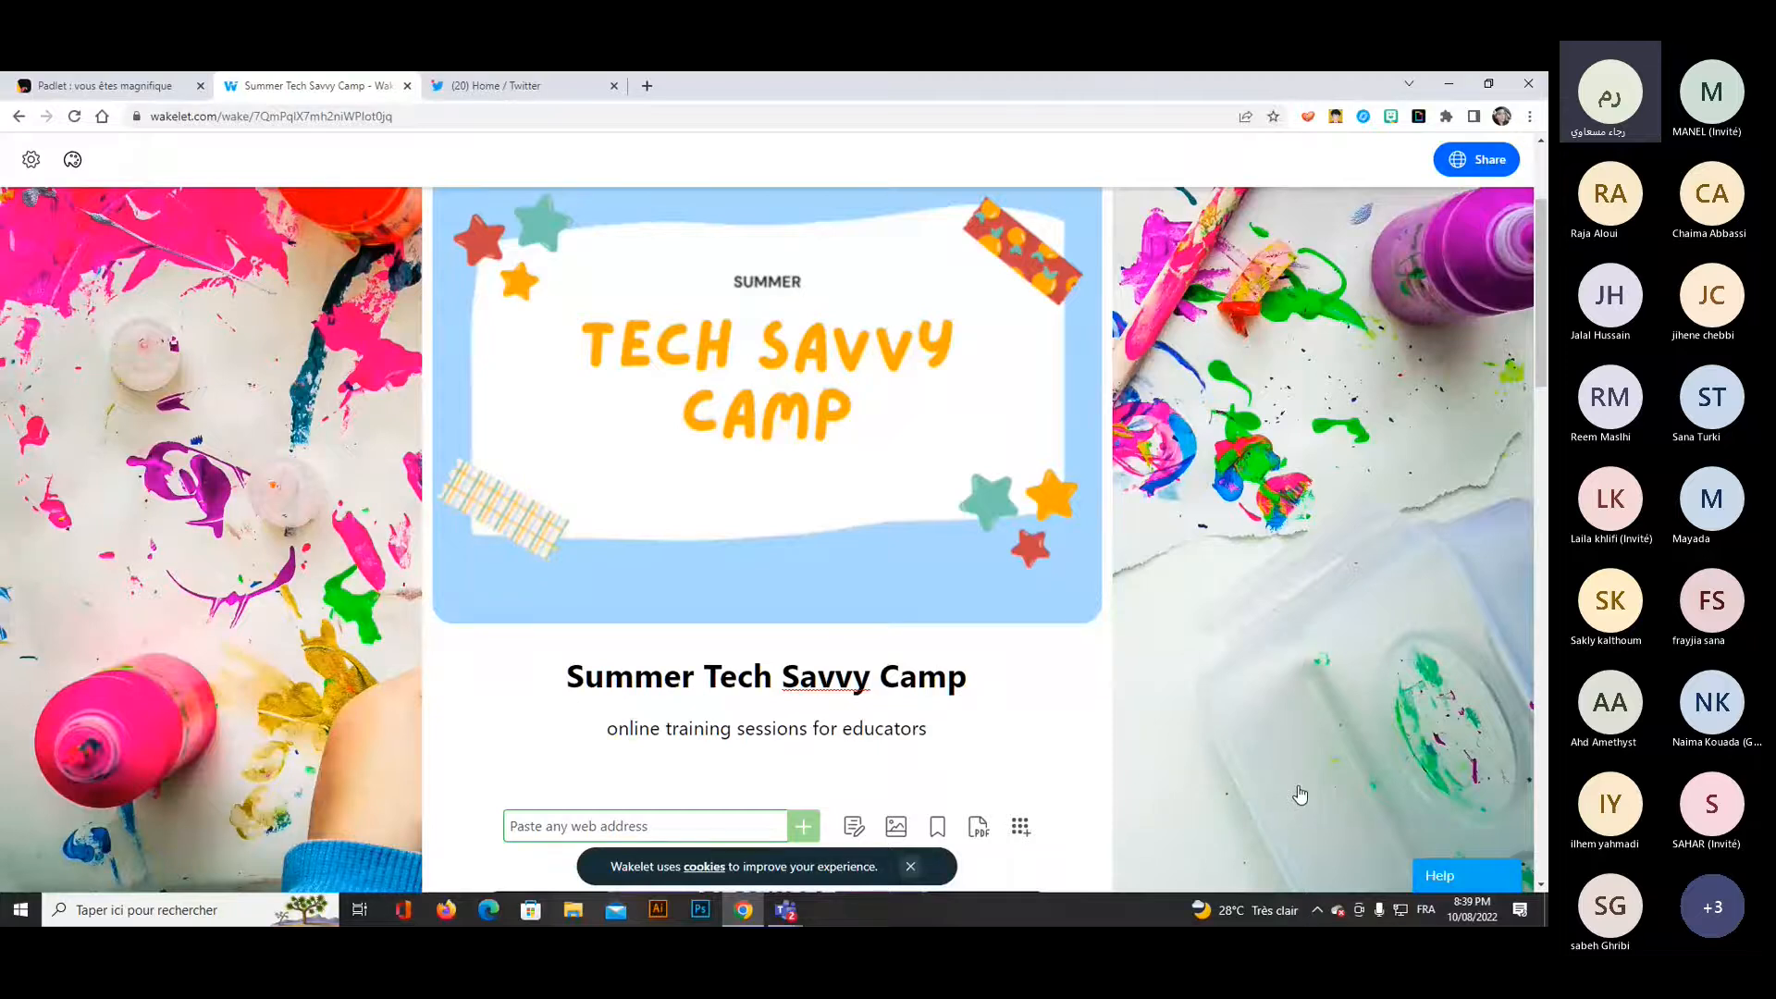
pyautogui.click(17, 116)
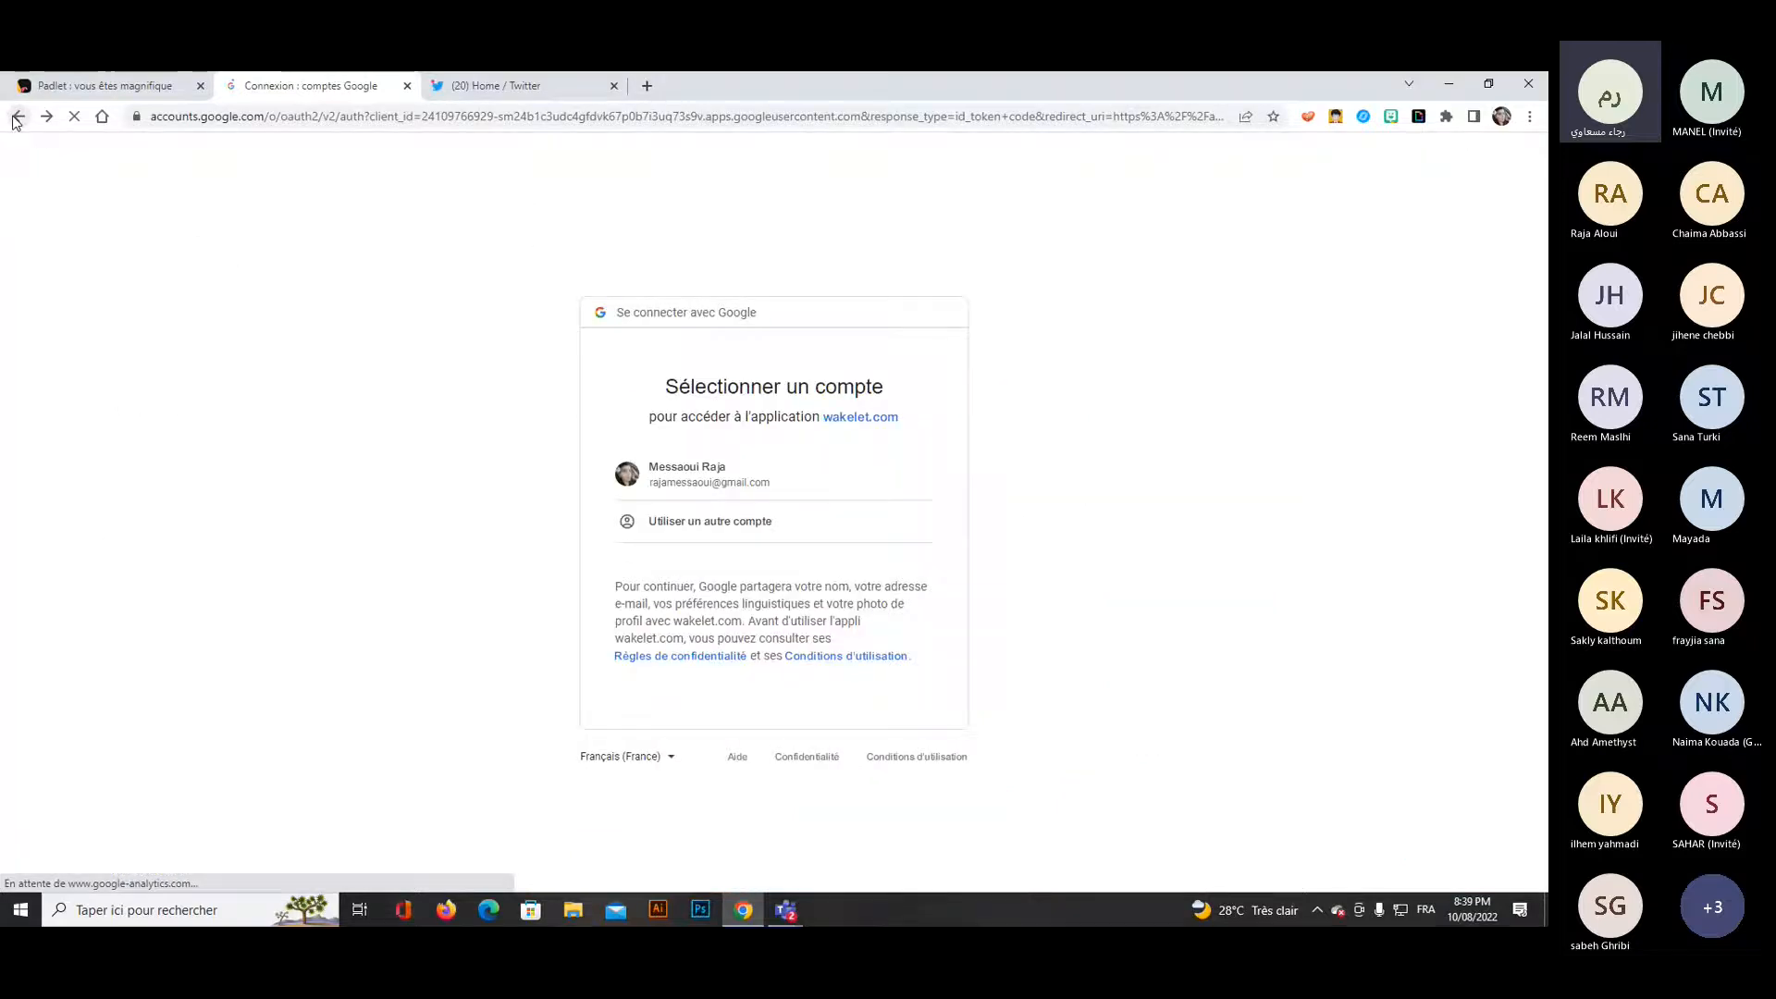
pyautogui.click(17, 118)
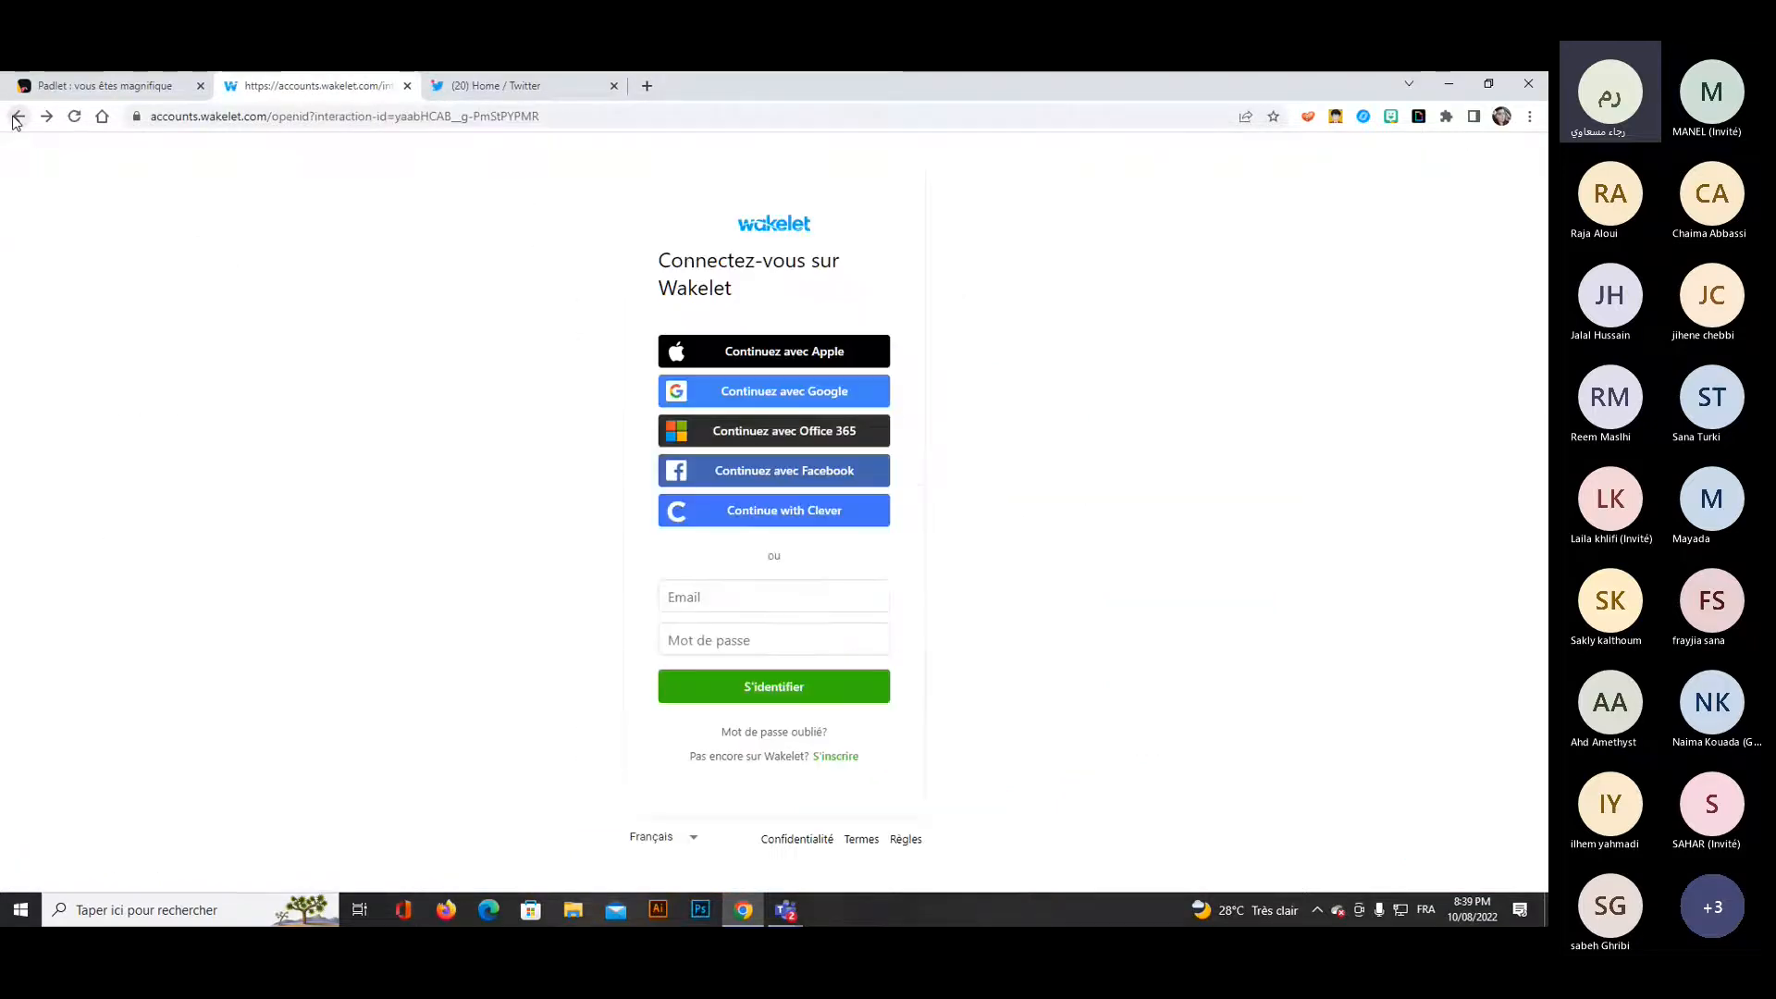
pyautogui.click(17, 117)
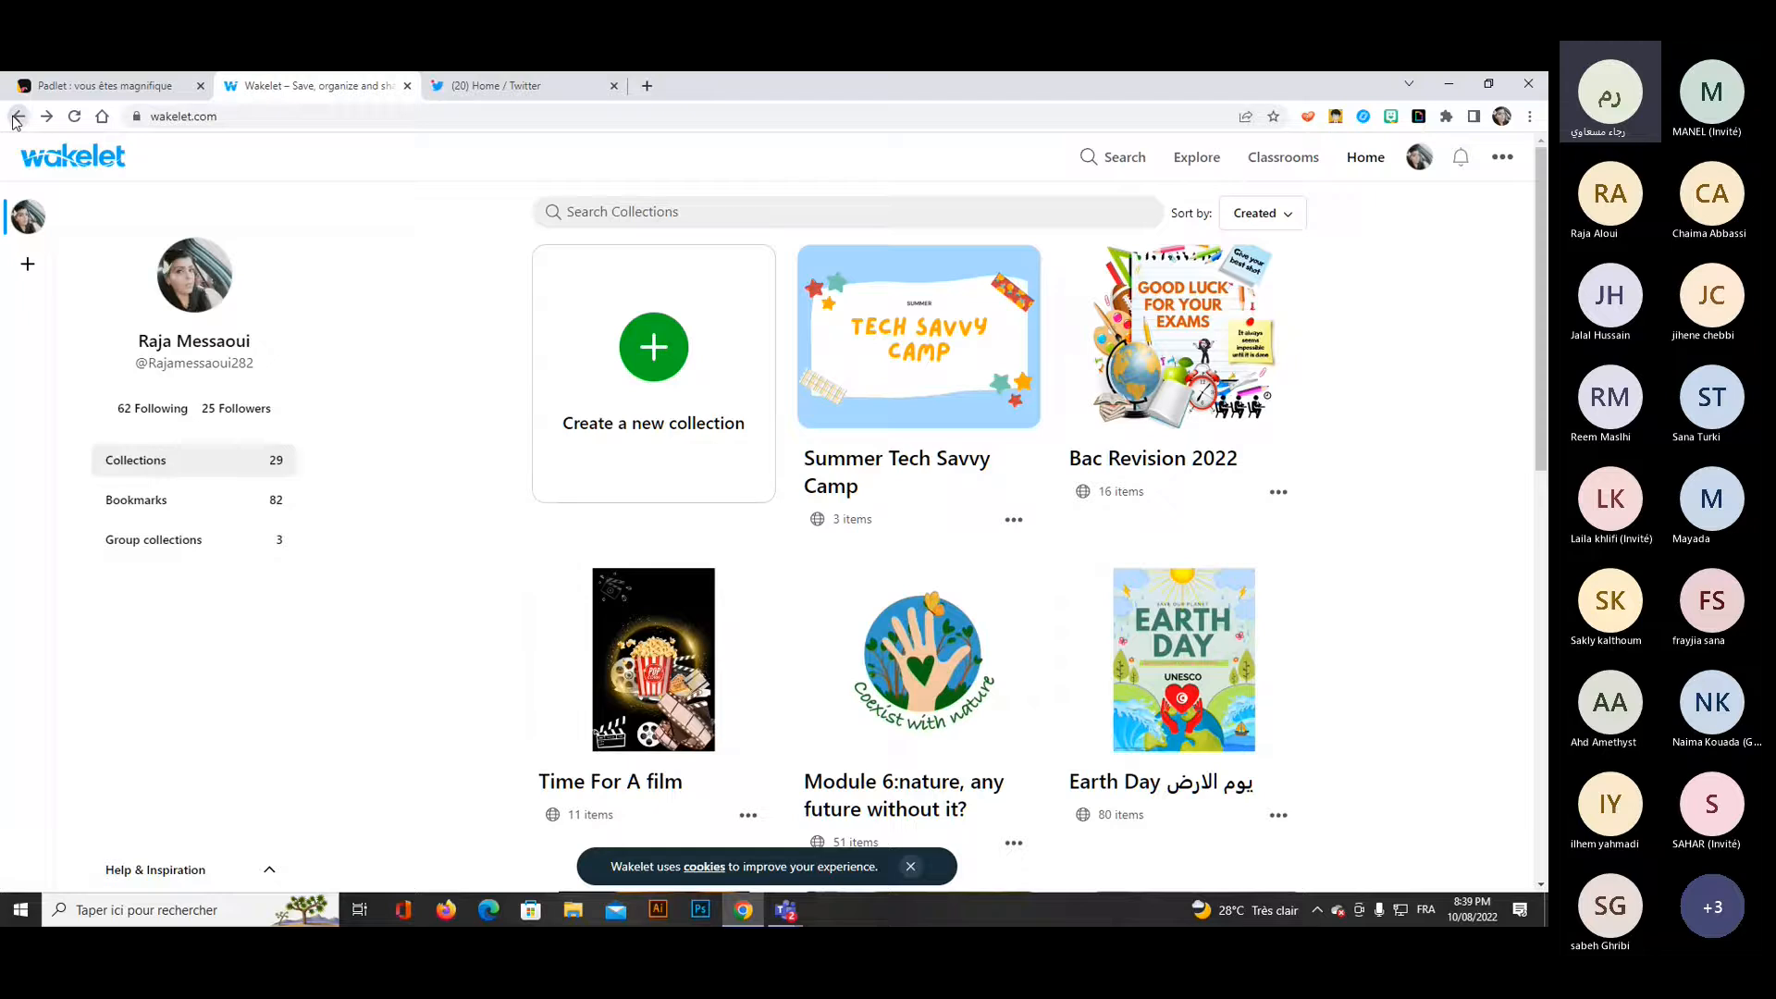
pyautogui.click(18, 117)
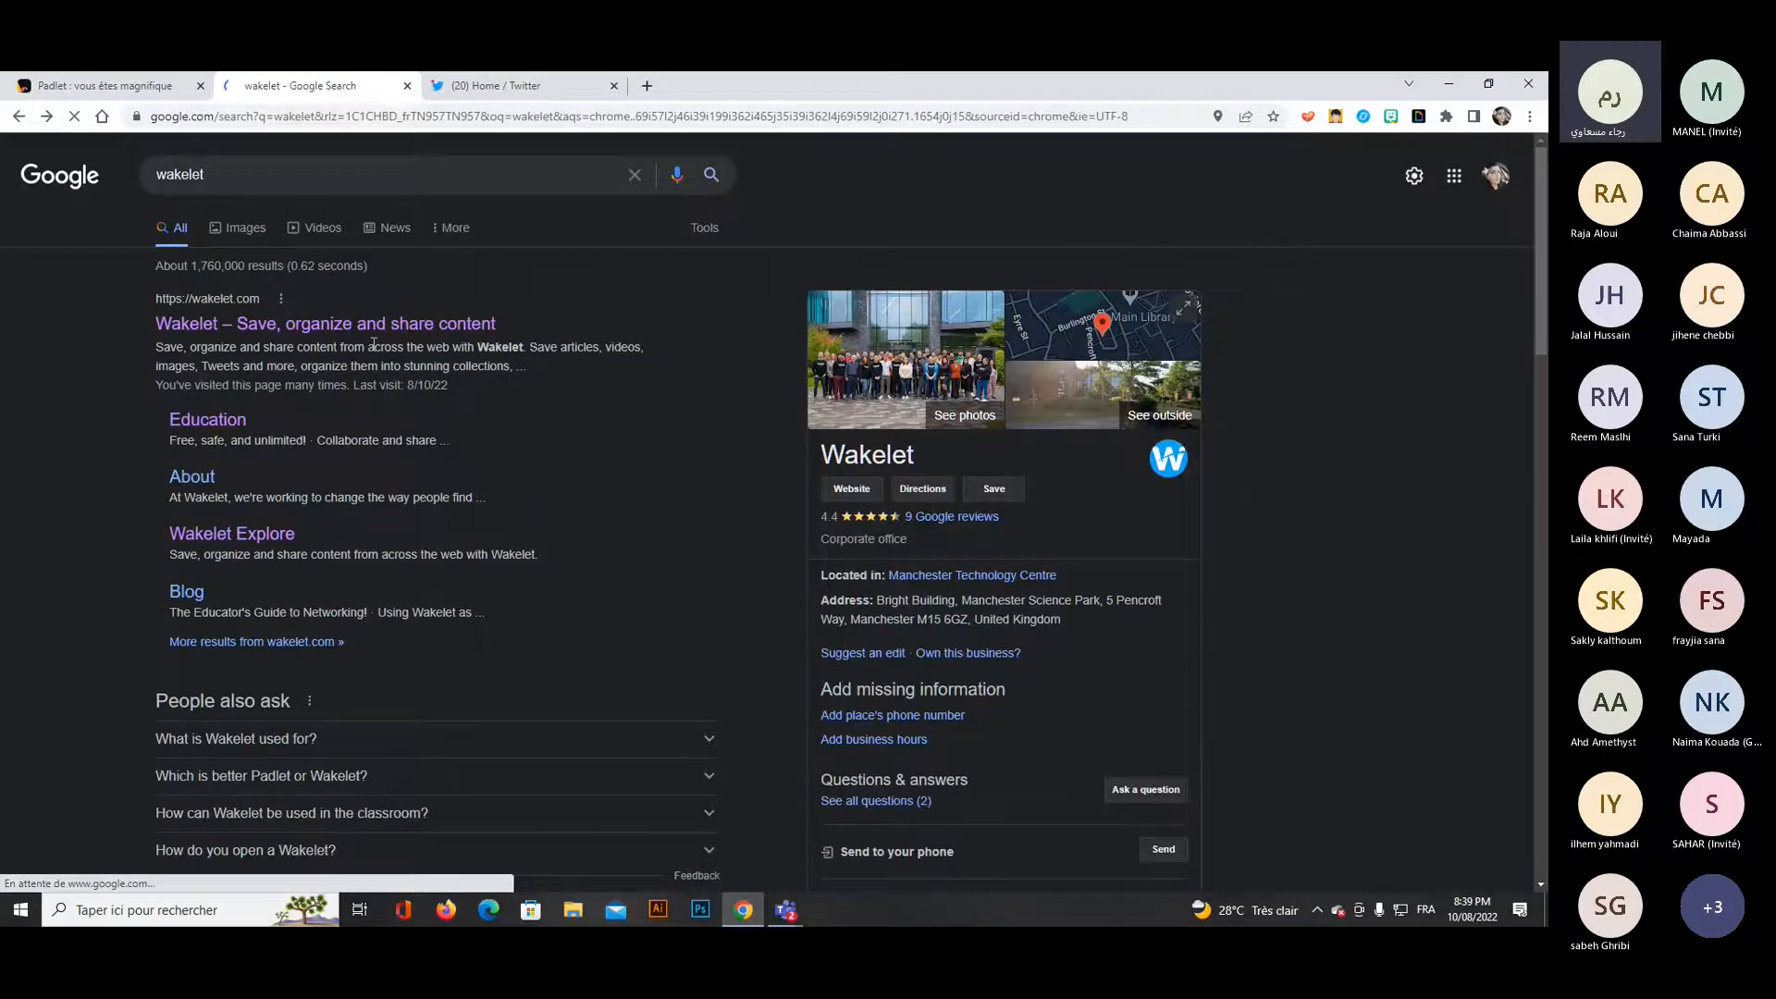
pyautogui.click(345, 323)
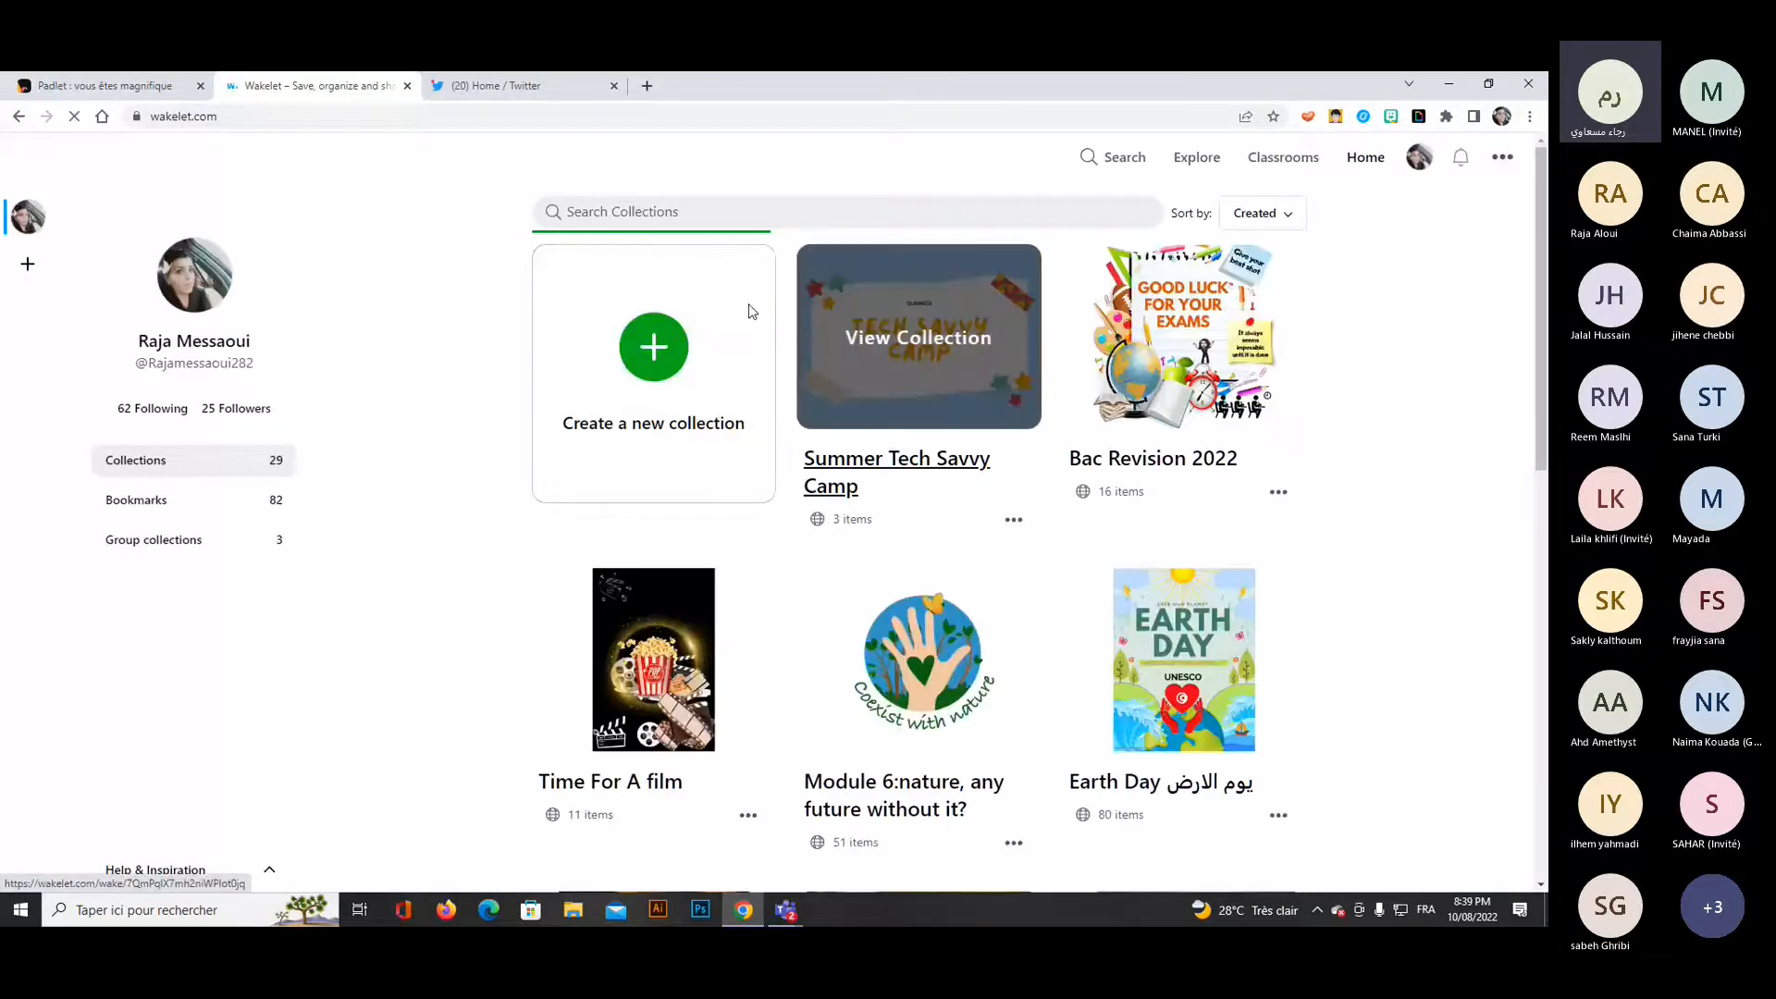
# Open the Wakelet profile page and log out of the account.
pyautogui.click(1422, 159)
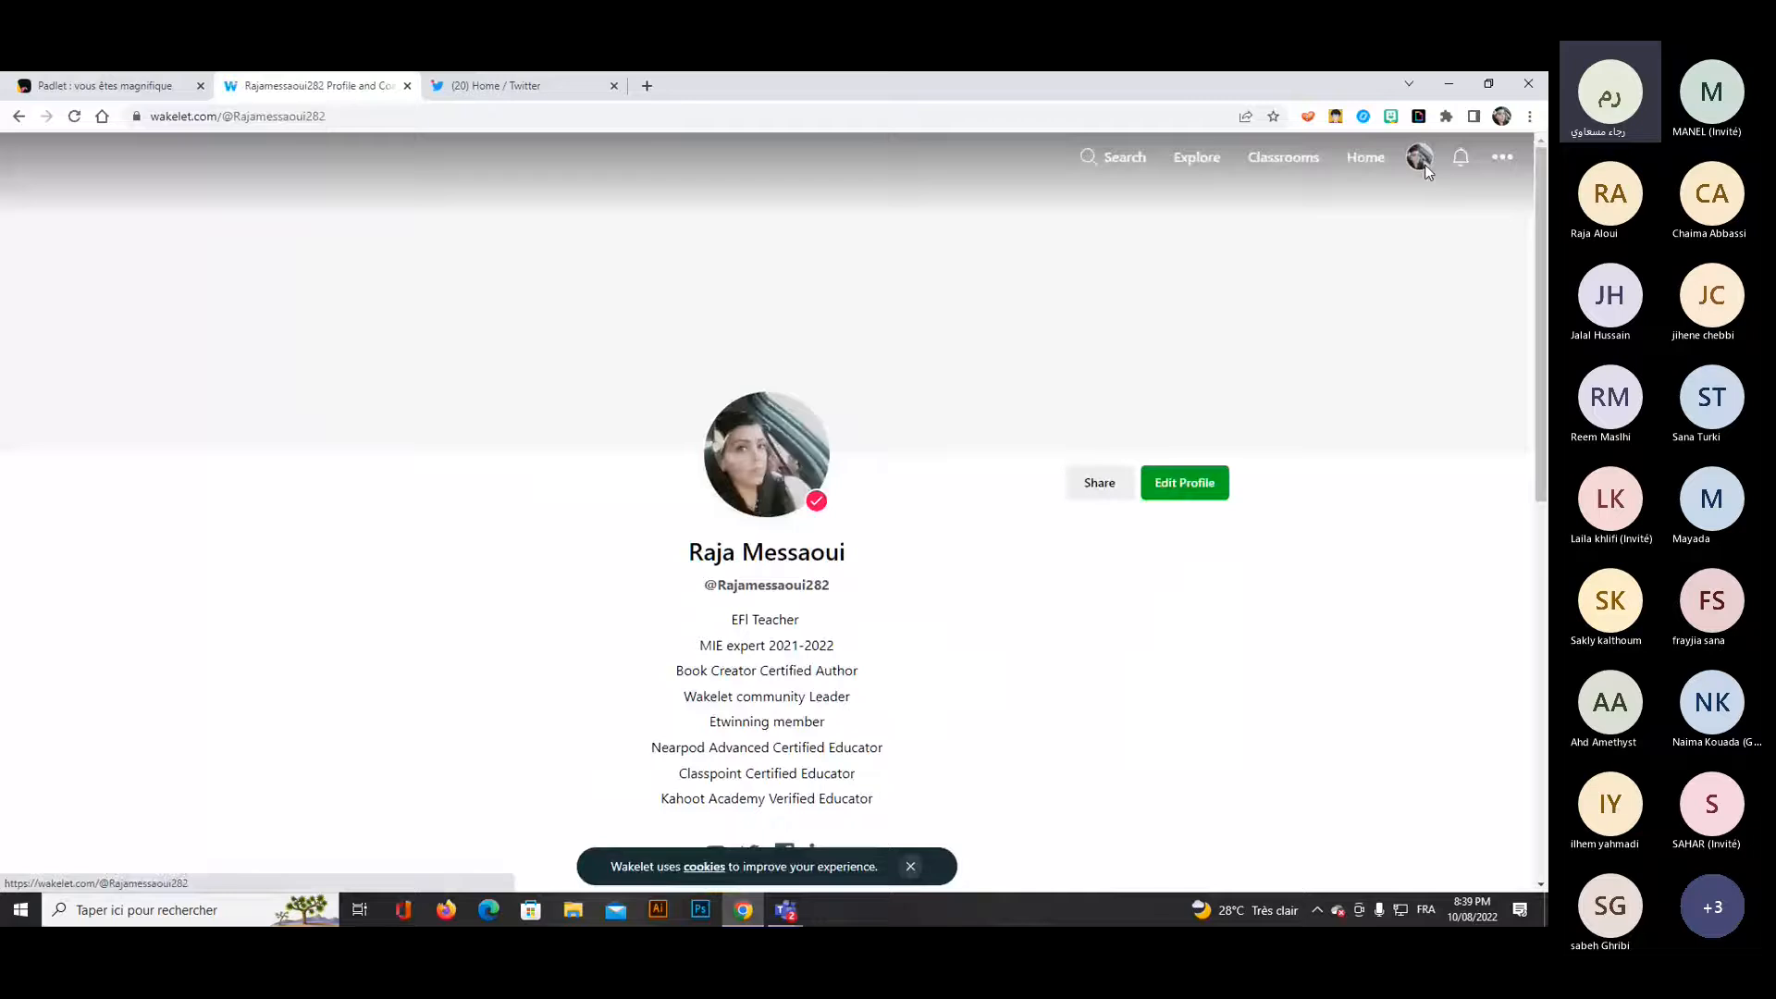
pyautogui.click(1425, 164)
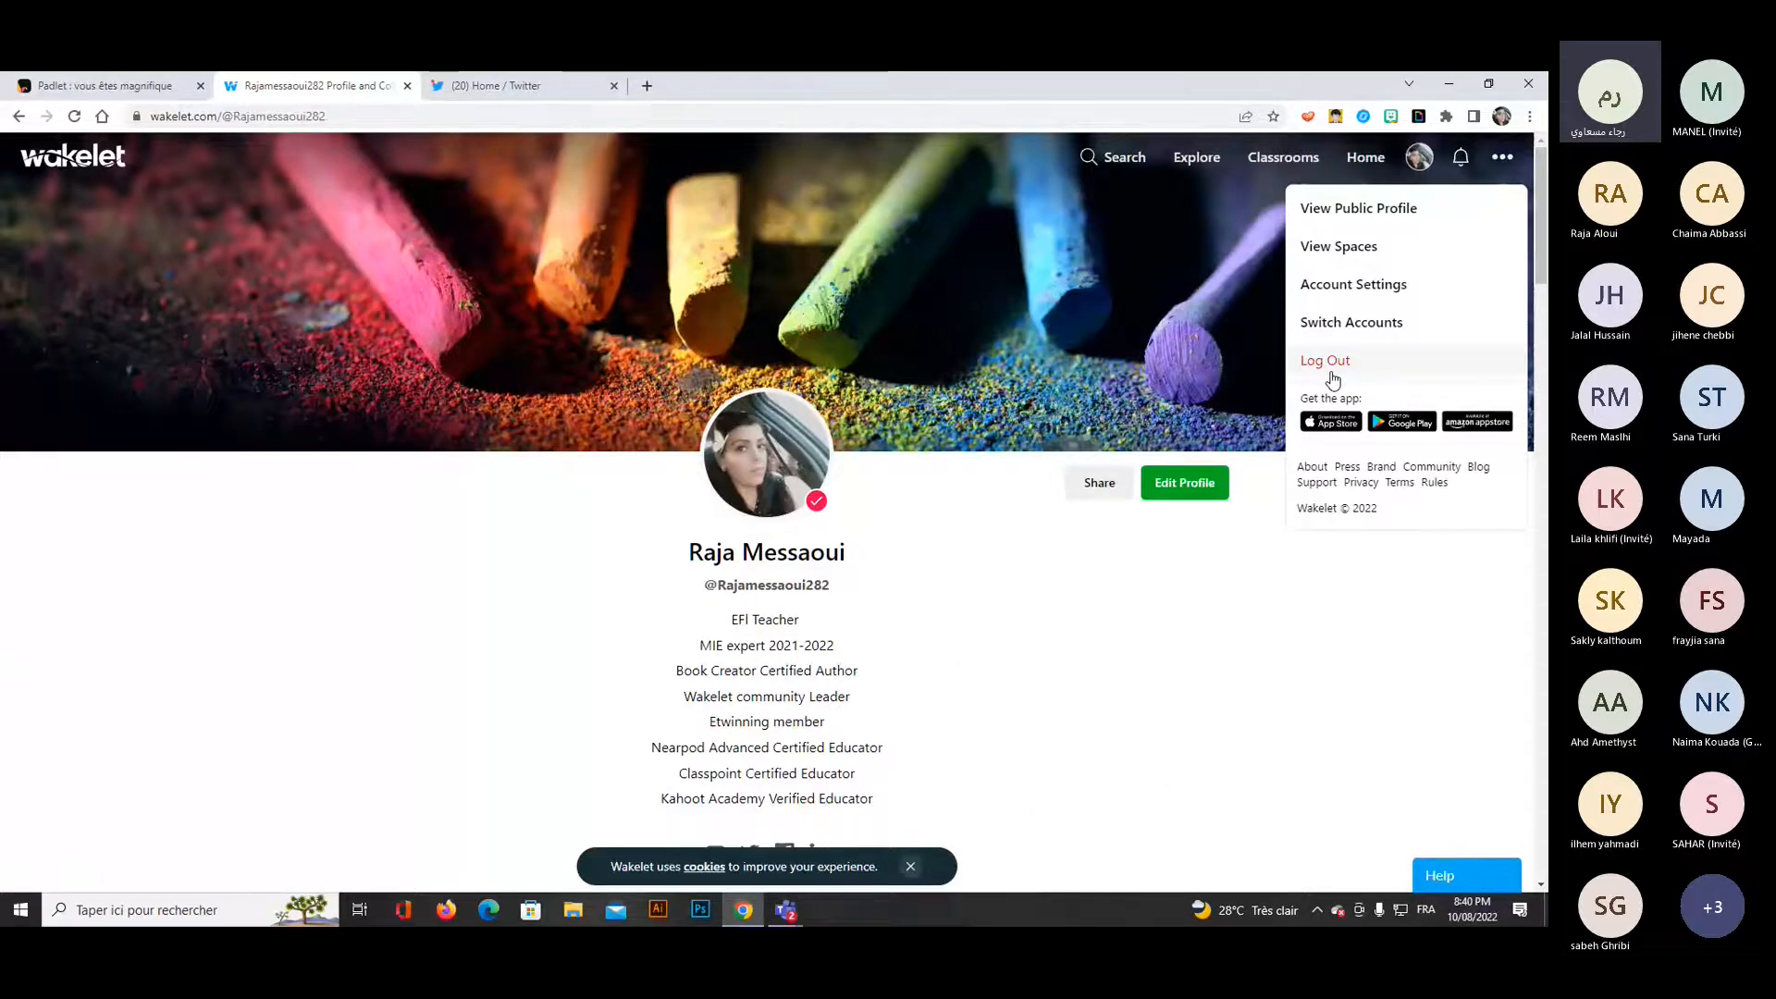
pyautogui.click(1329, 362)
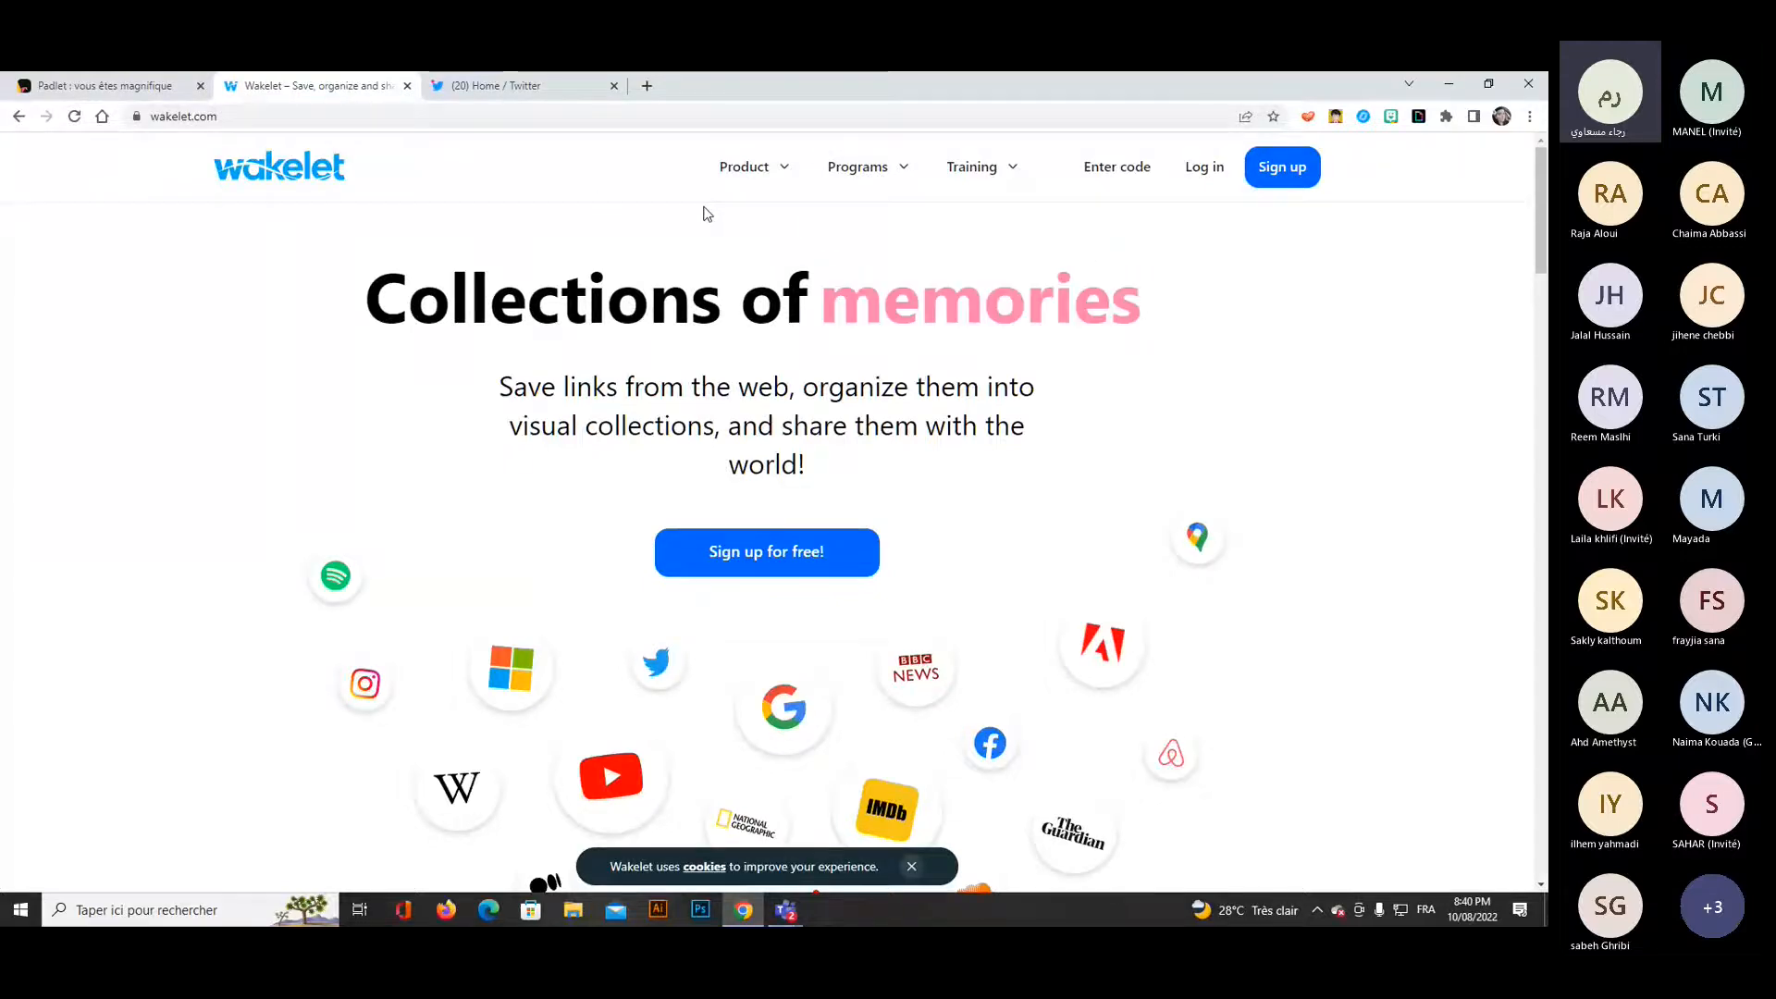
pyautogui.moveTo(745, 171)
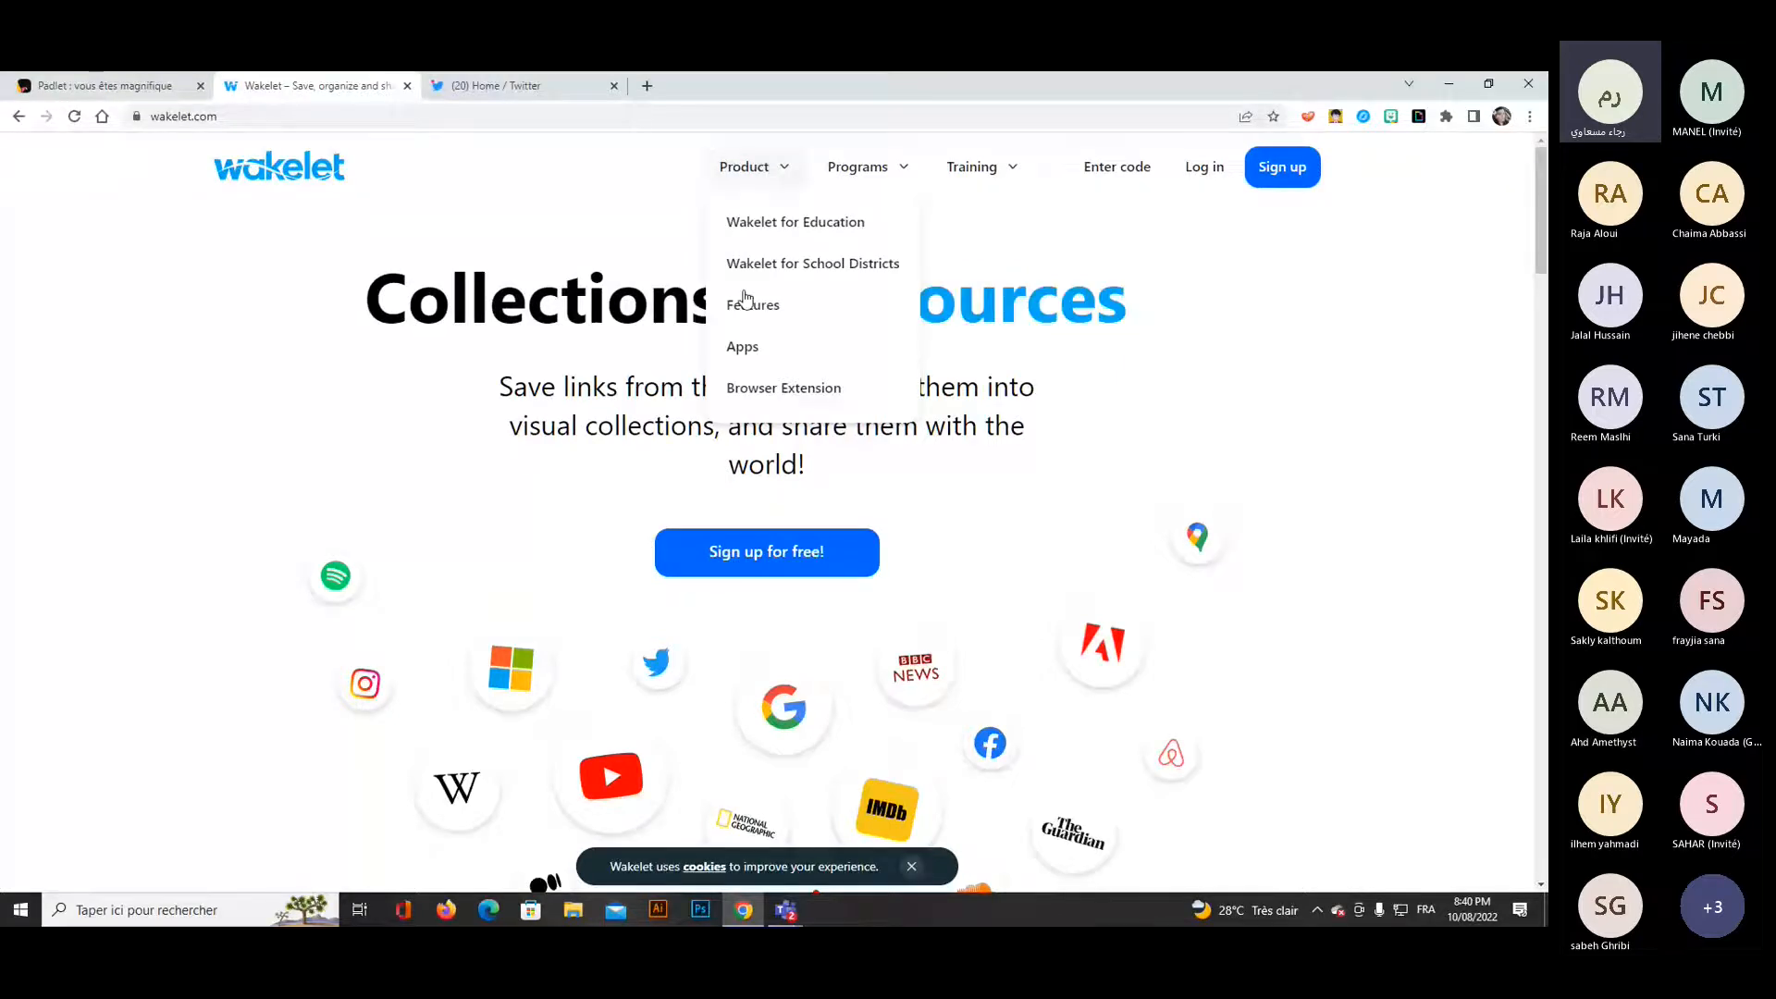
pyautogui.moveTo(852, 178)
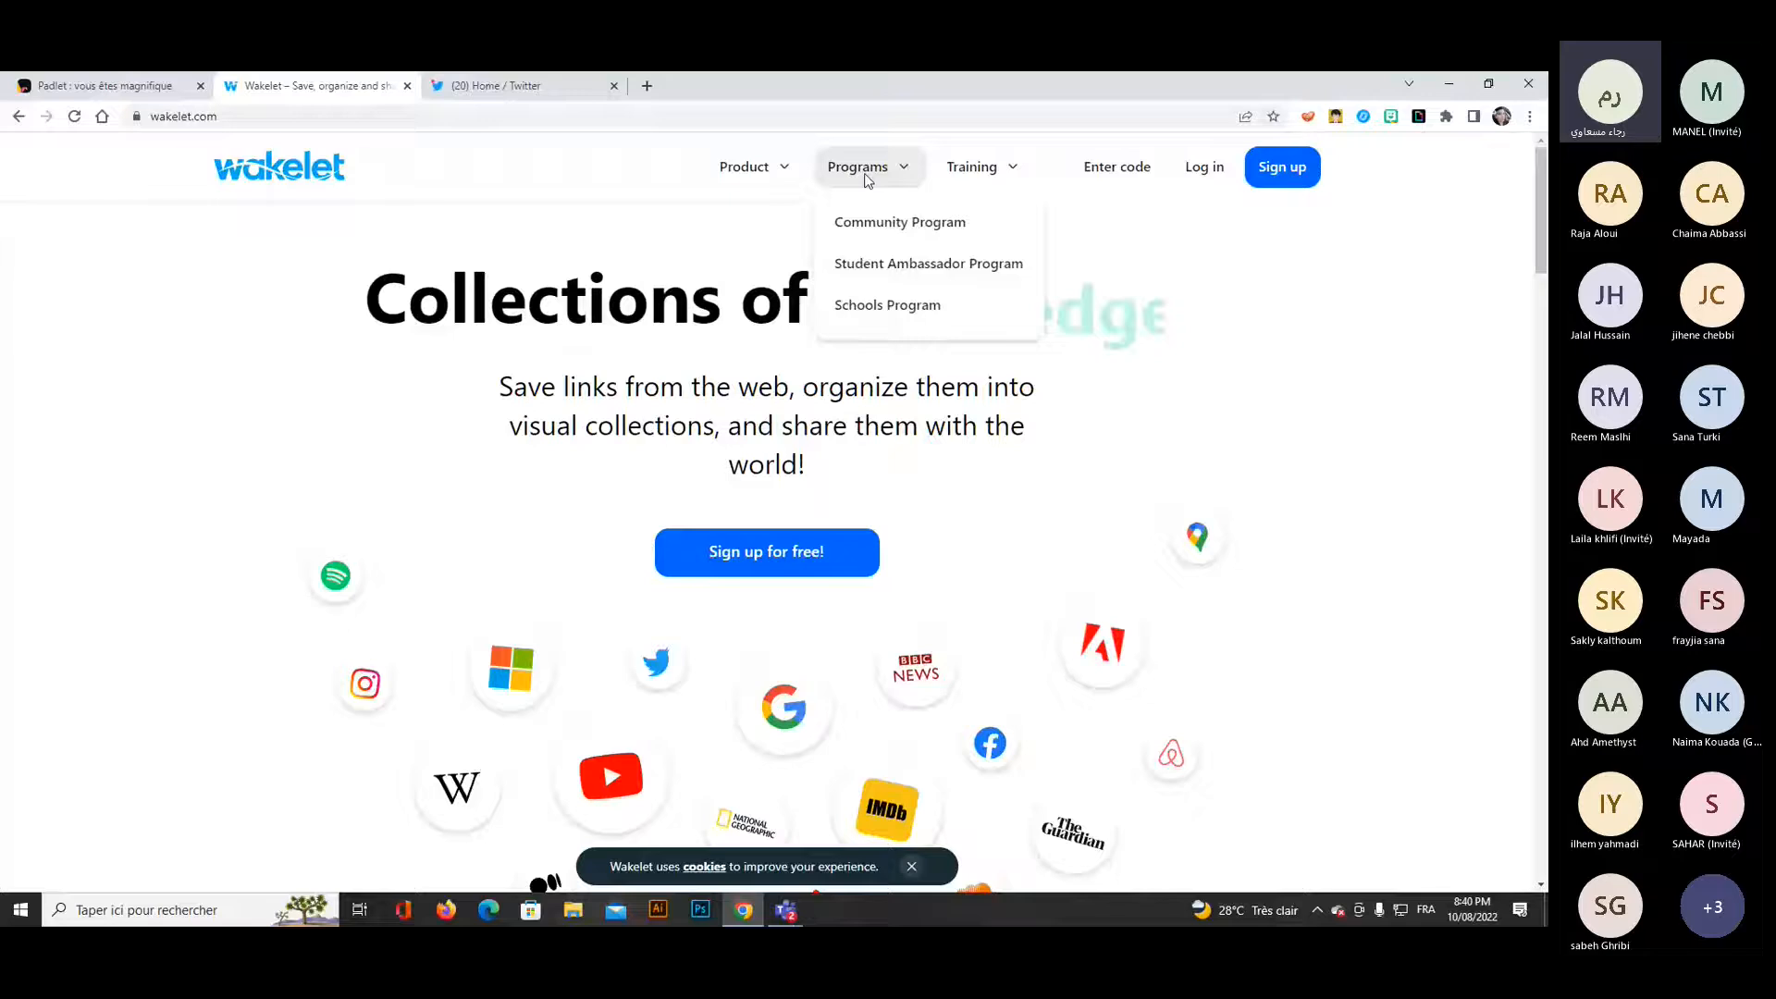
pyautogui.moveTo(988, 176)
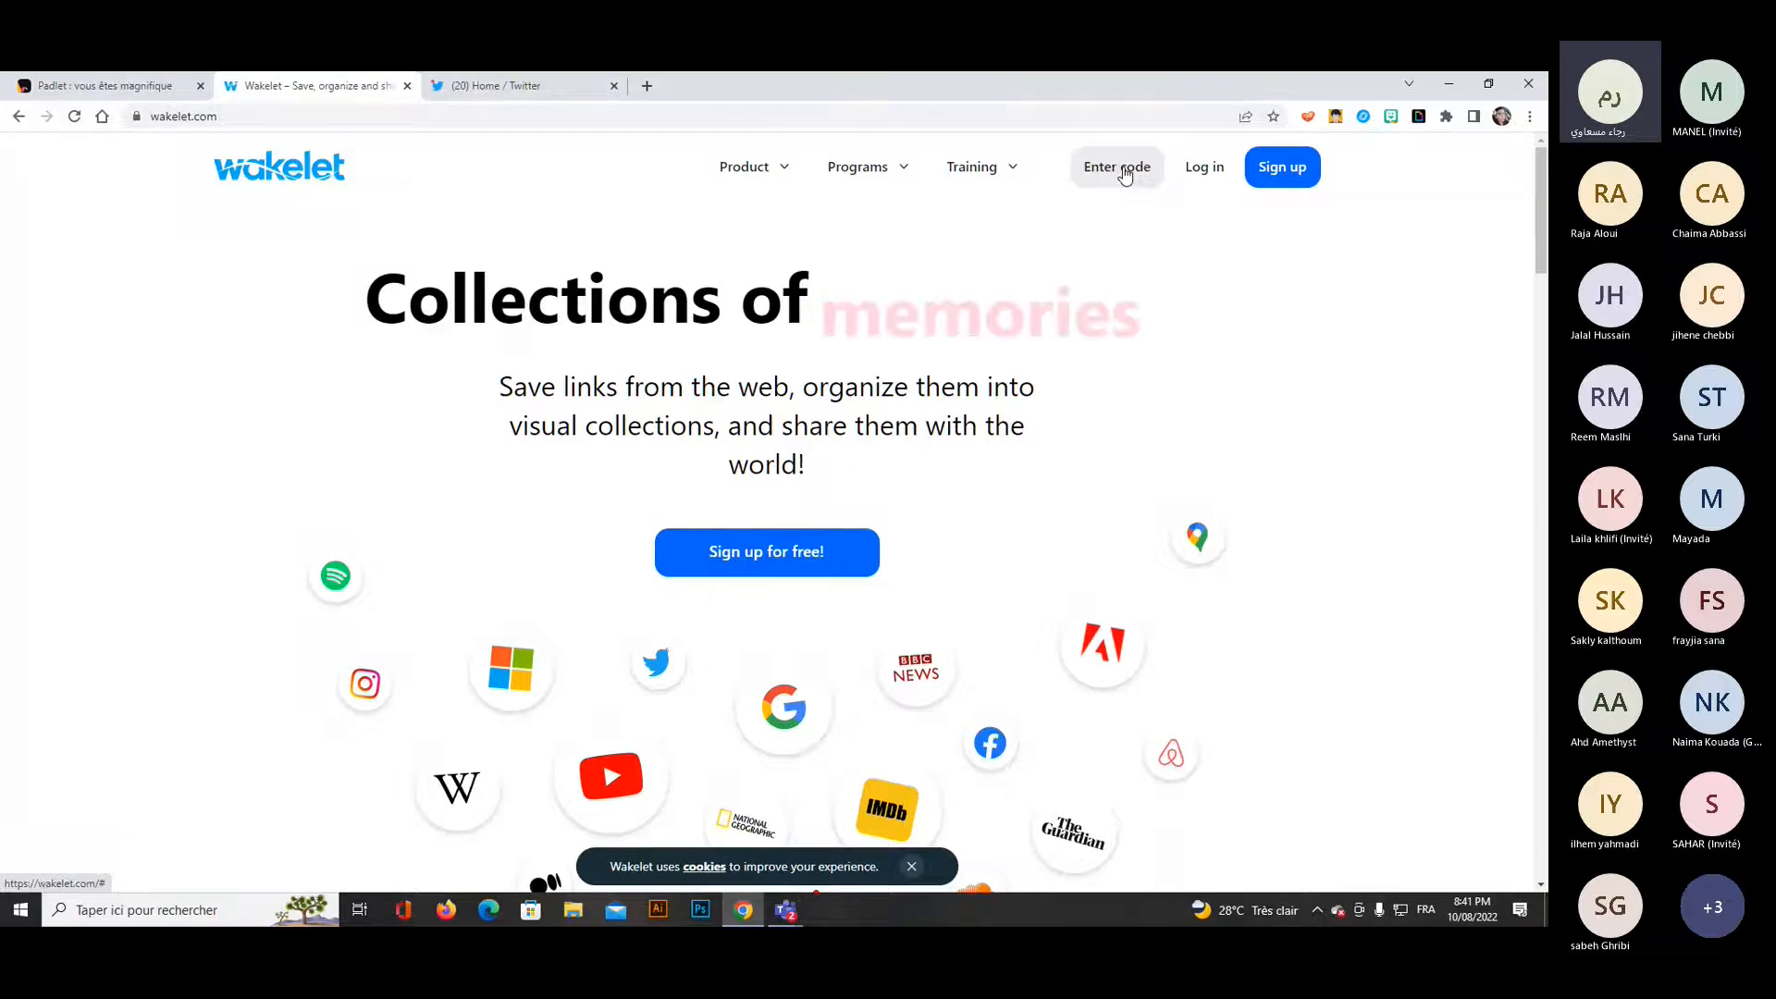
# Log in to Wakelet with Google, choosing the account already listed.
pyautogui.click(1197, 174)
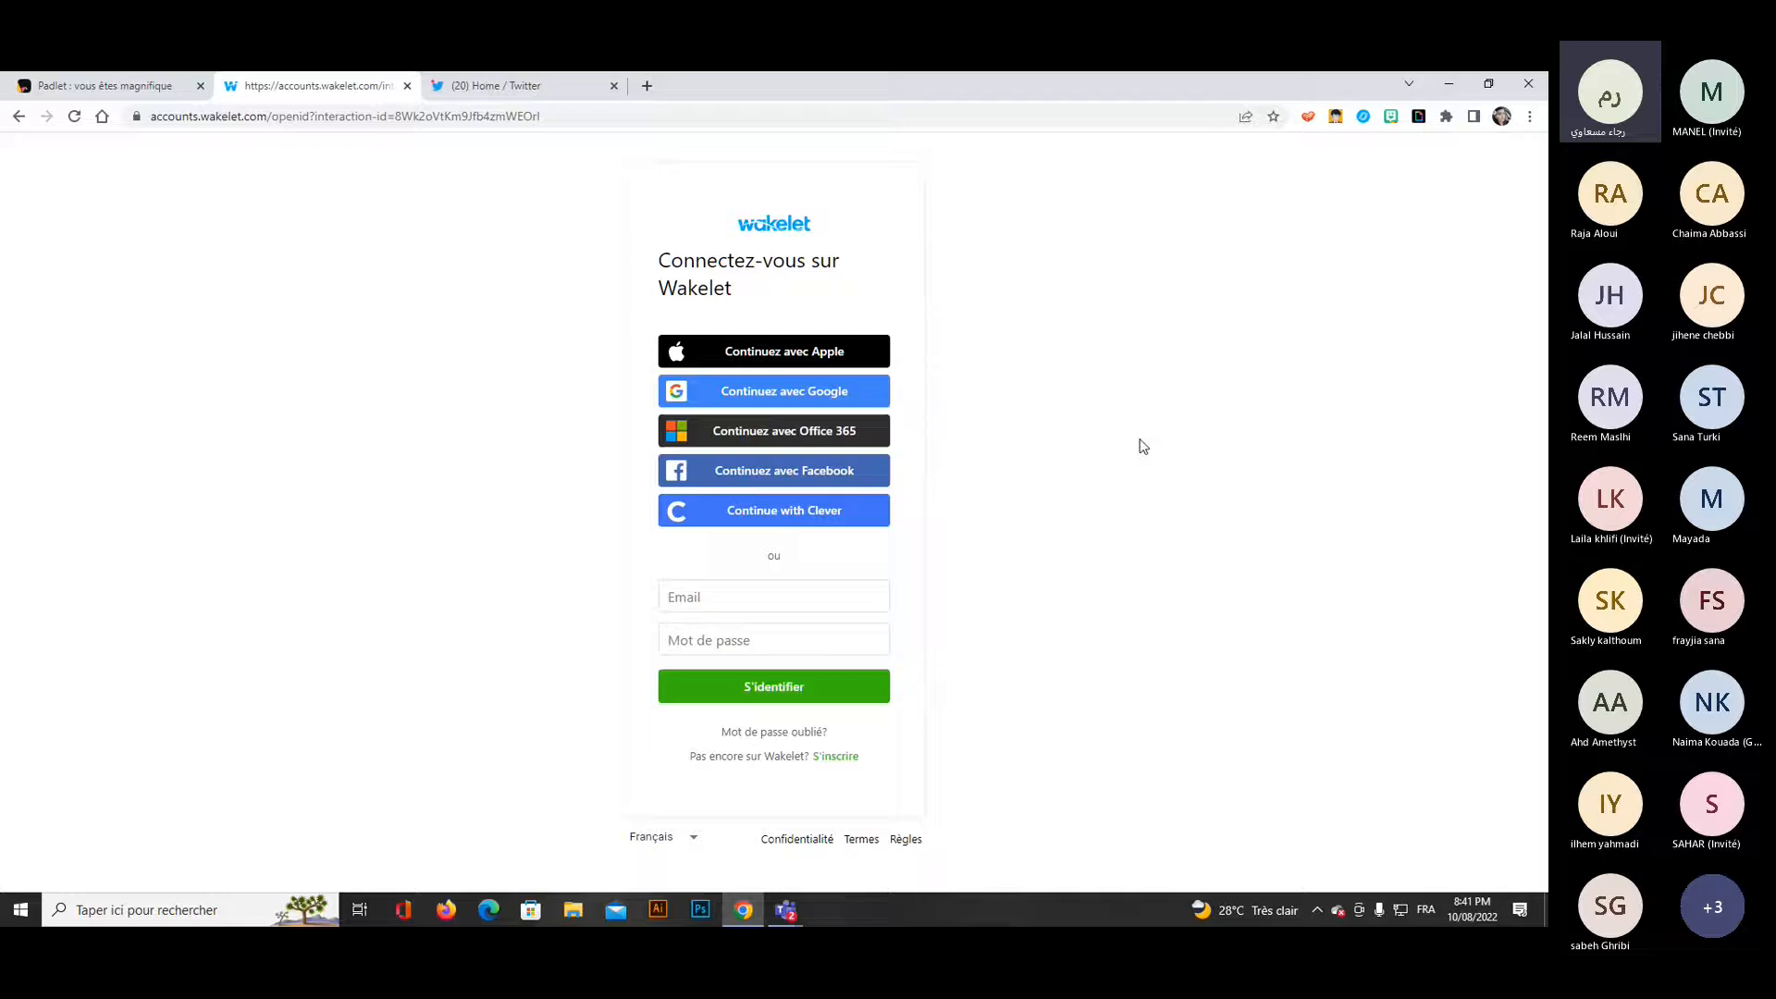
pyautogui.click(794, 398)
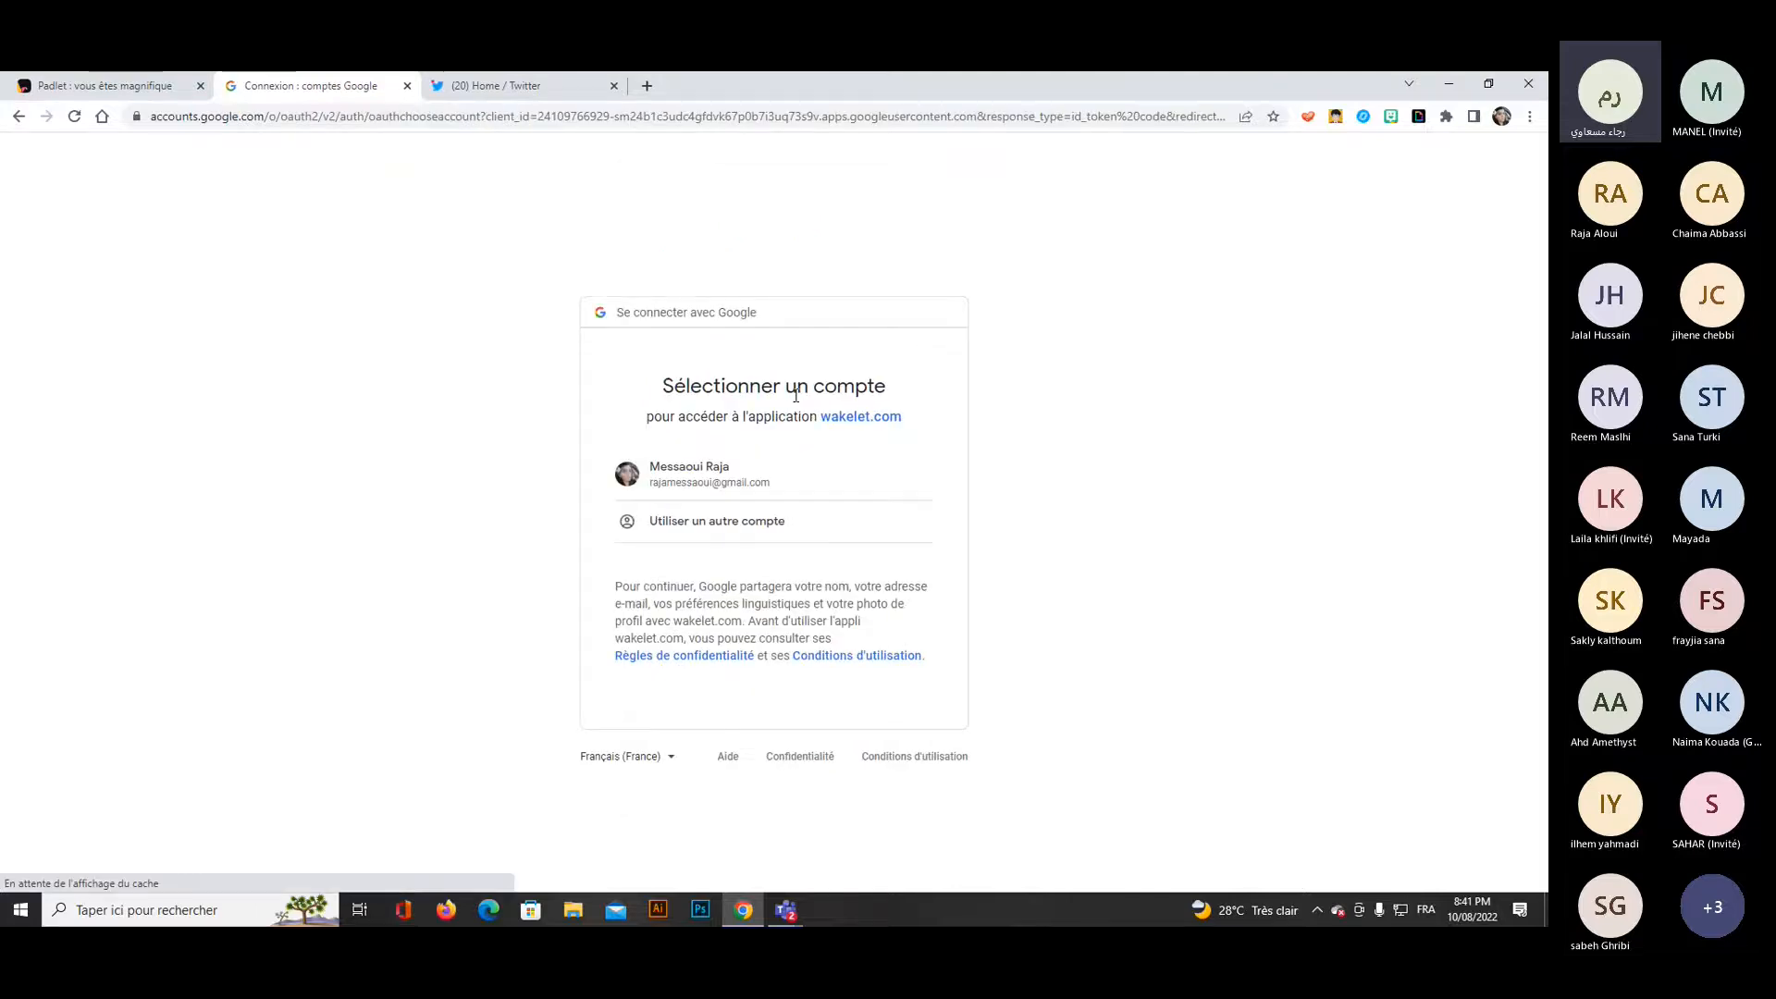
pyautogui.click(725, 475)
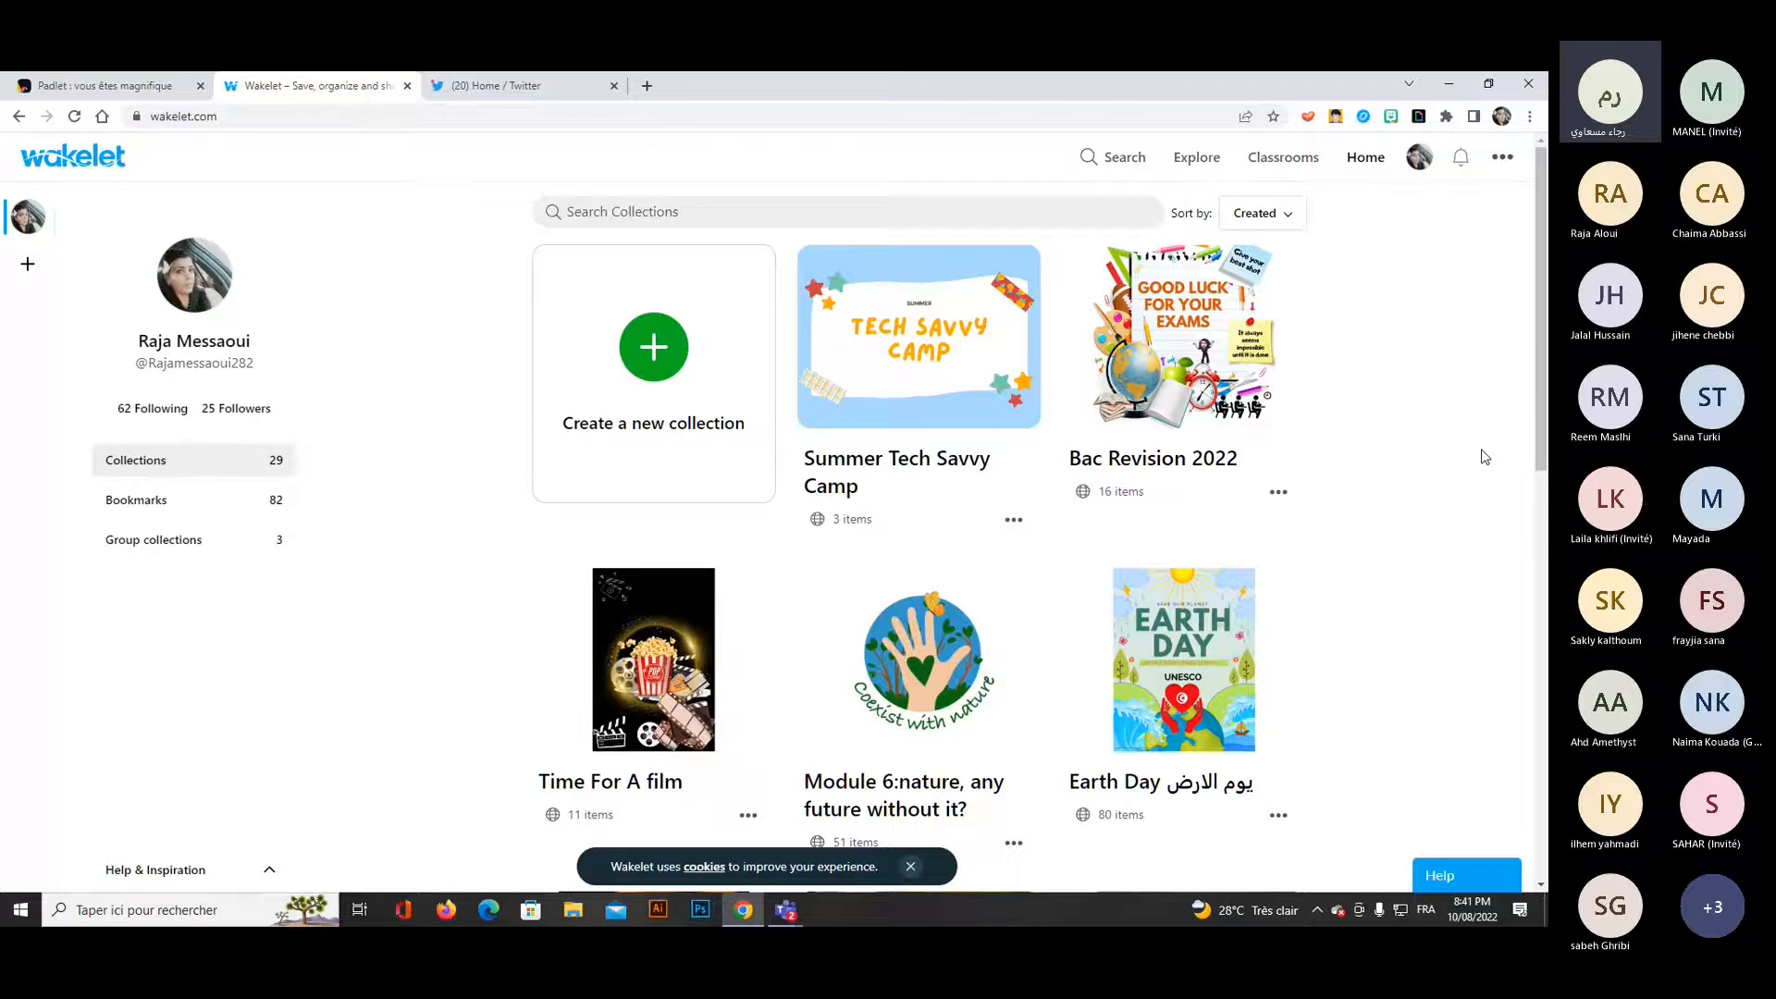
# Look through the existing Wakelet collections and open the "Stop violence against women" collection.
pyautogui.scroll(-2, 1475, 457)
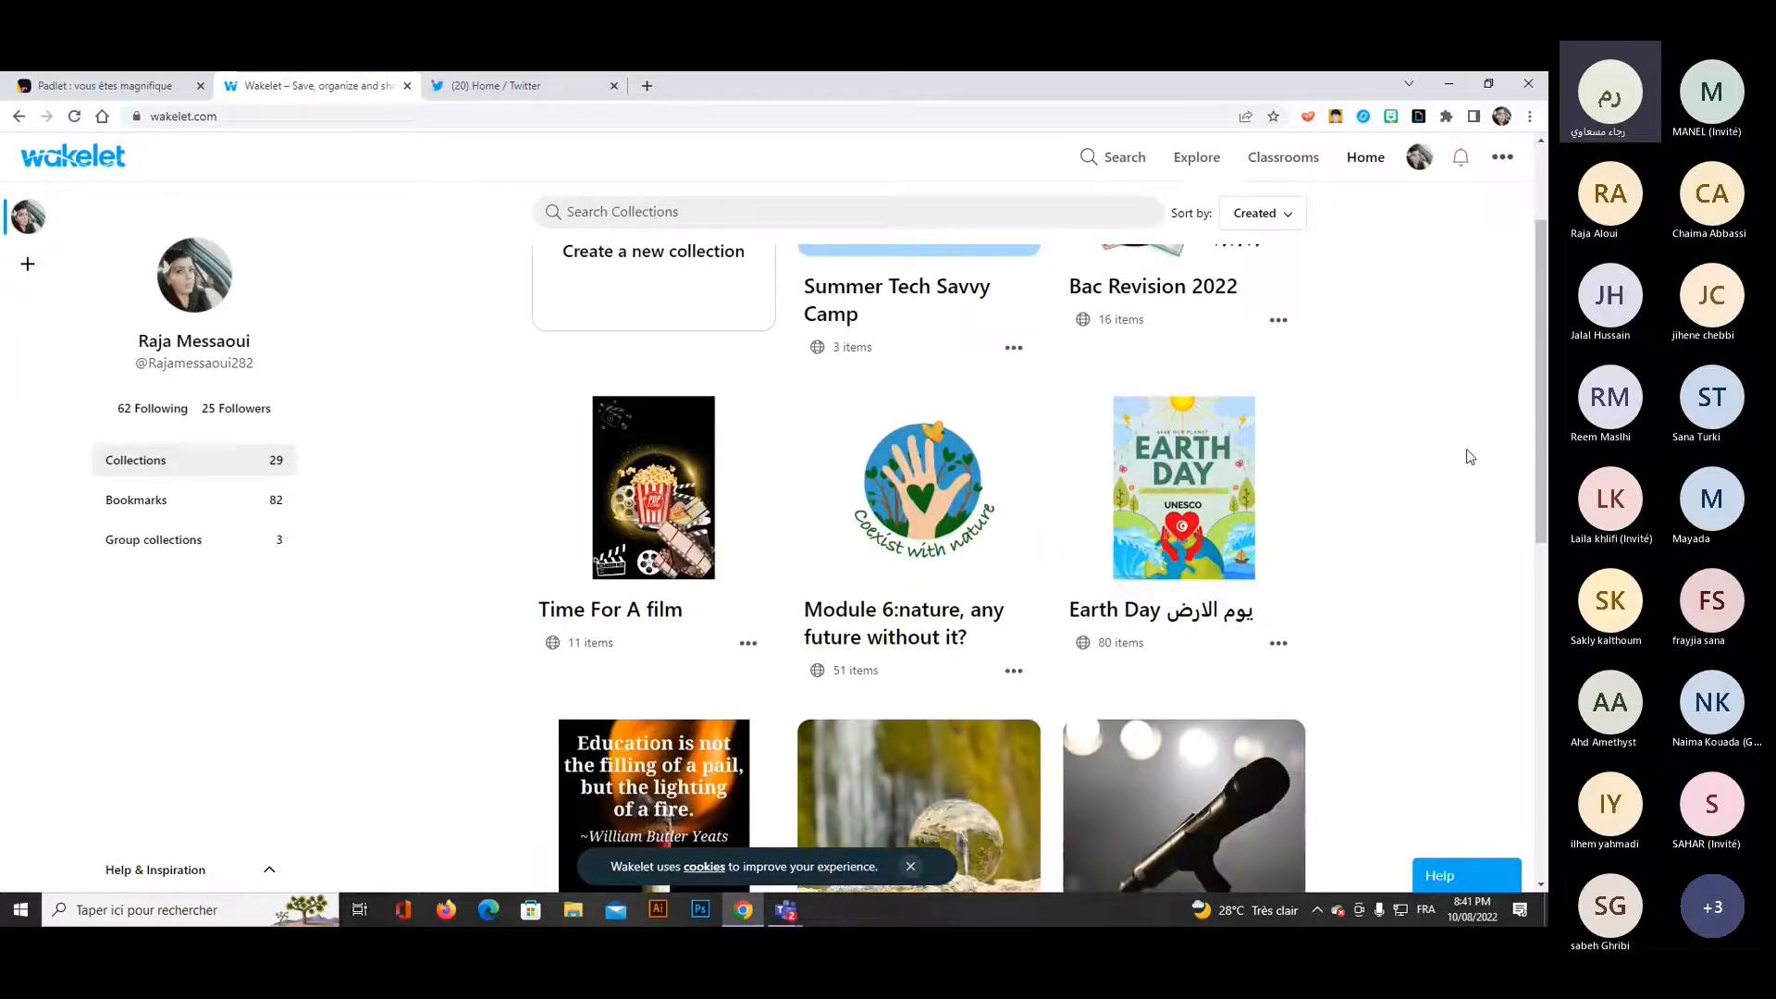
pyautogui.scroll(-2, 1470, 456)
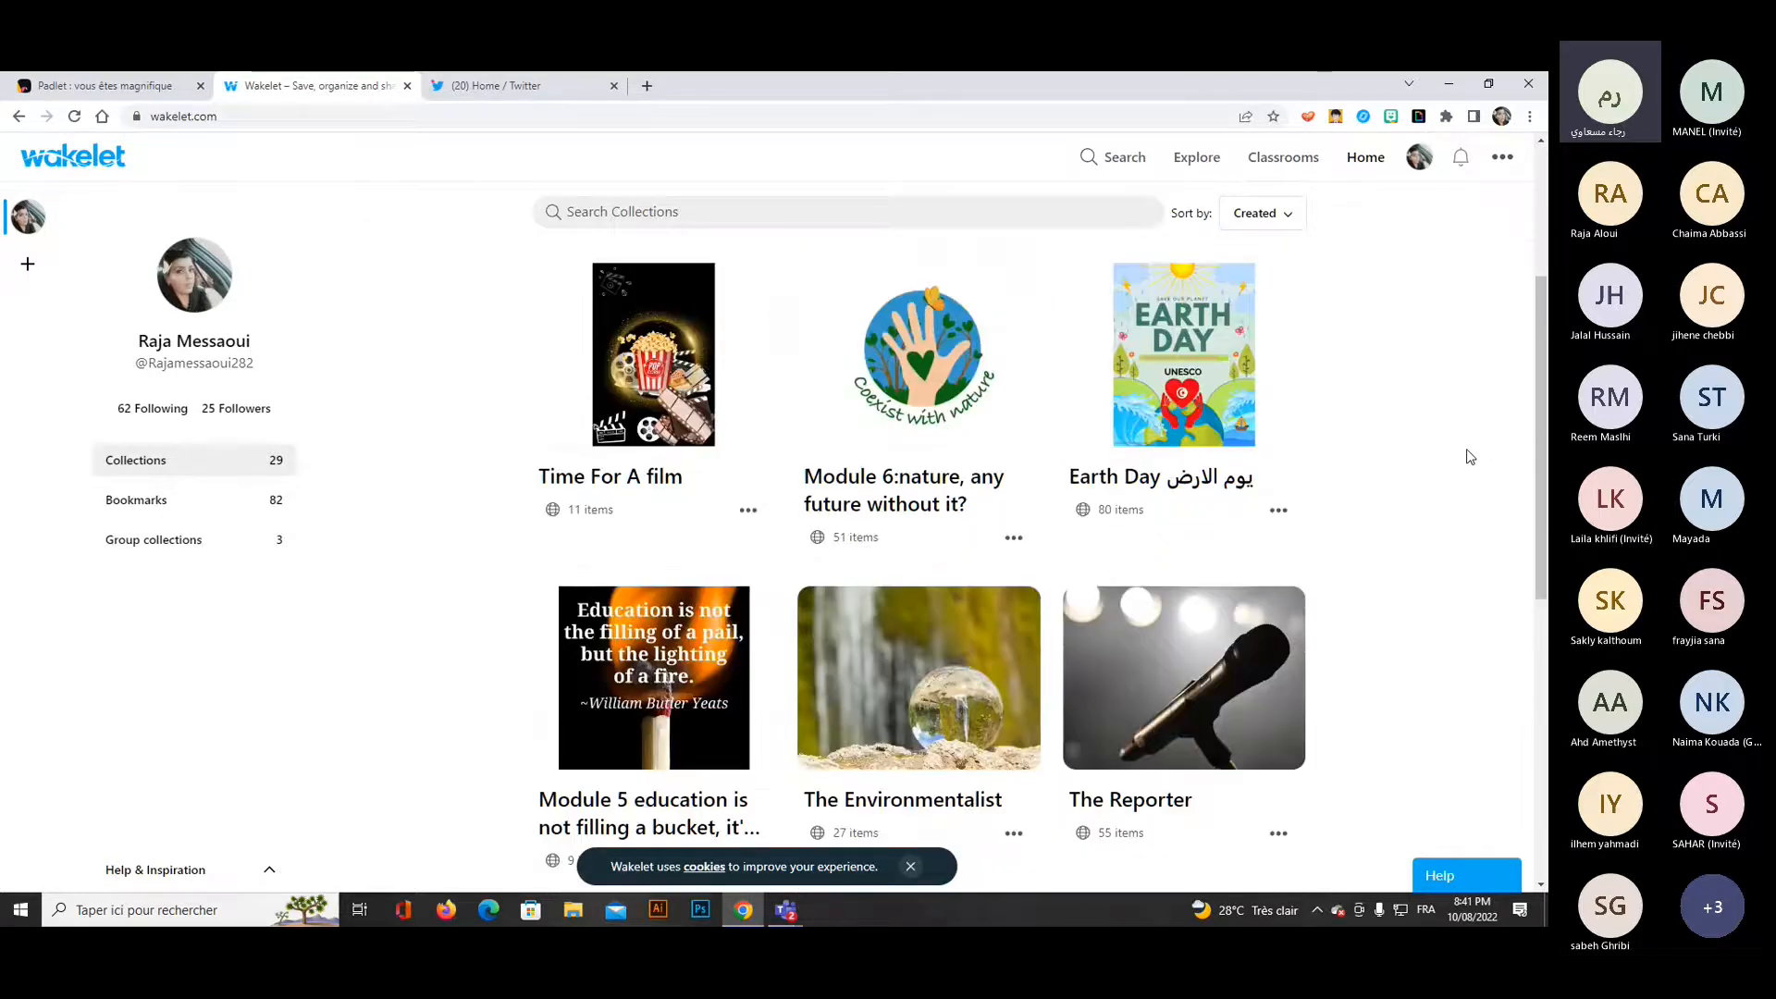
pyautogui.scroll(-2, 1469, 456)
pyautogui.scroll(-4, 1470, 456)
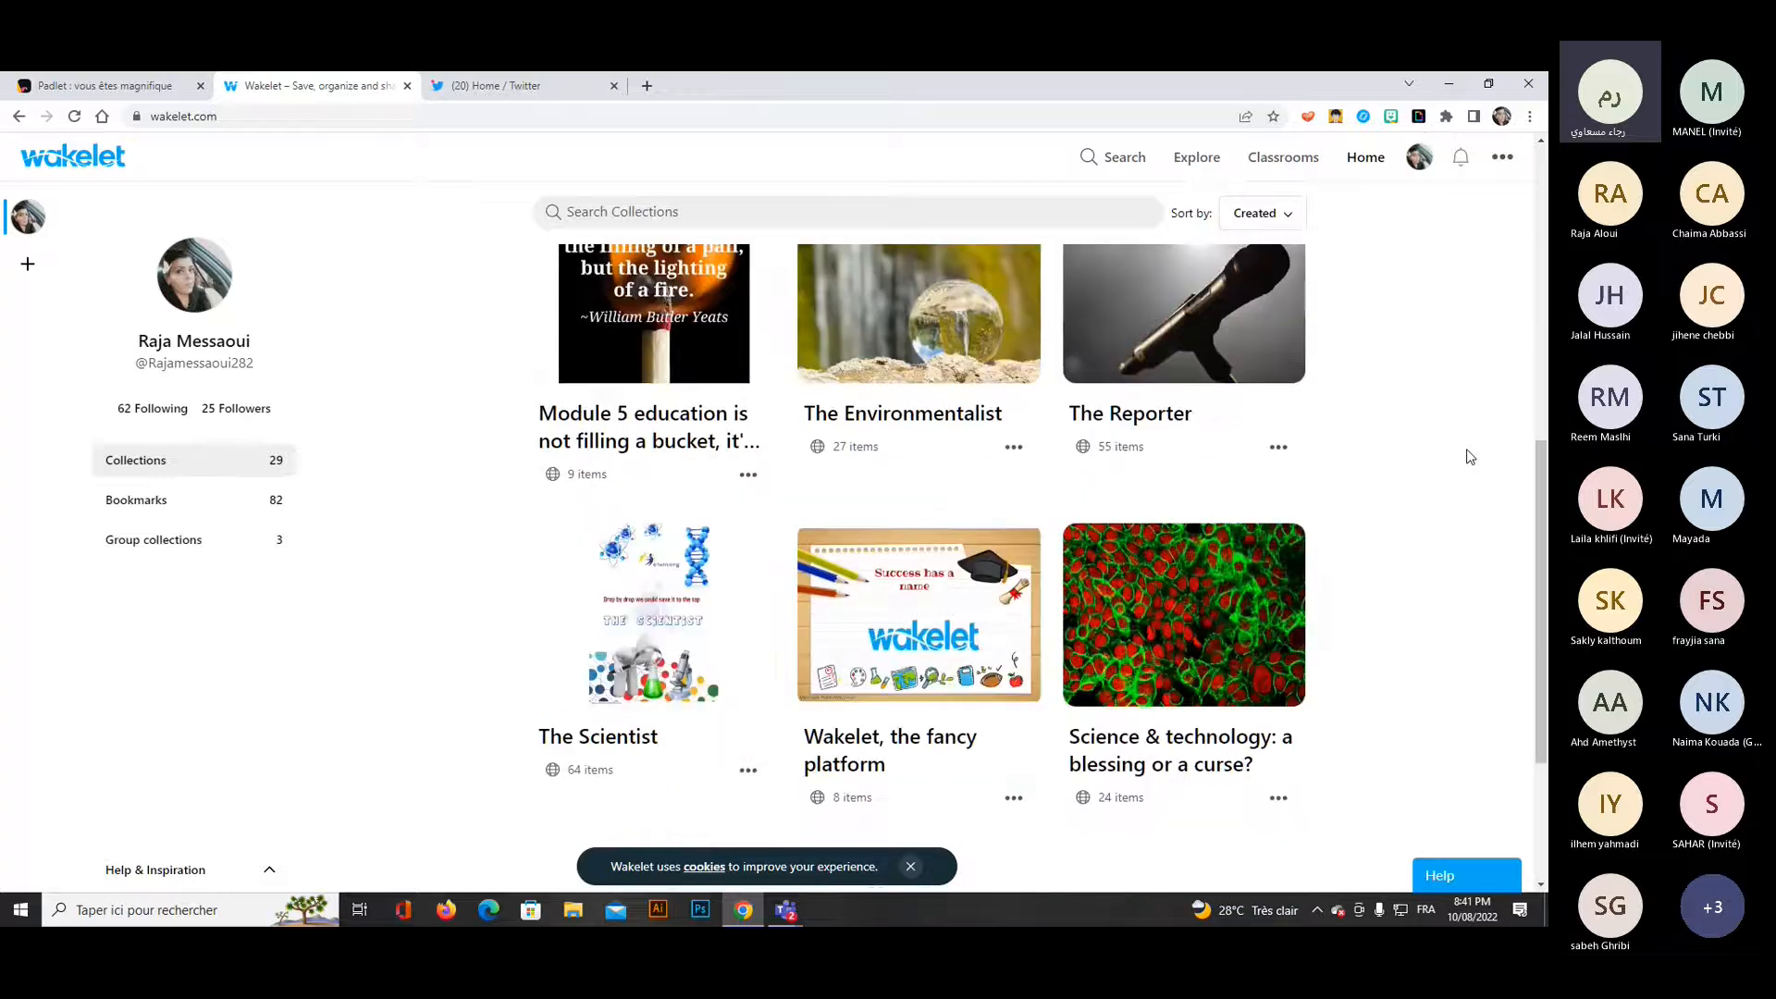
pyautogui.scroll(-2, 1470, 456)
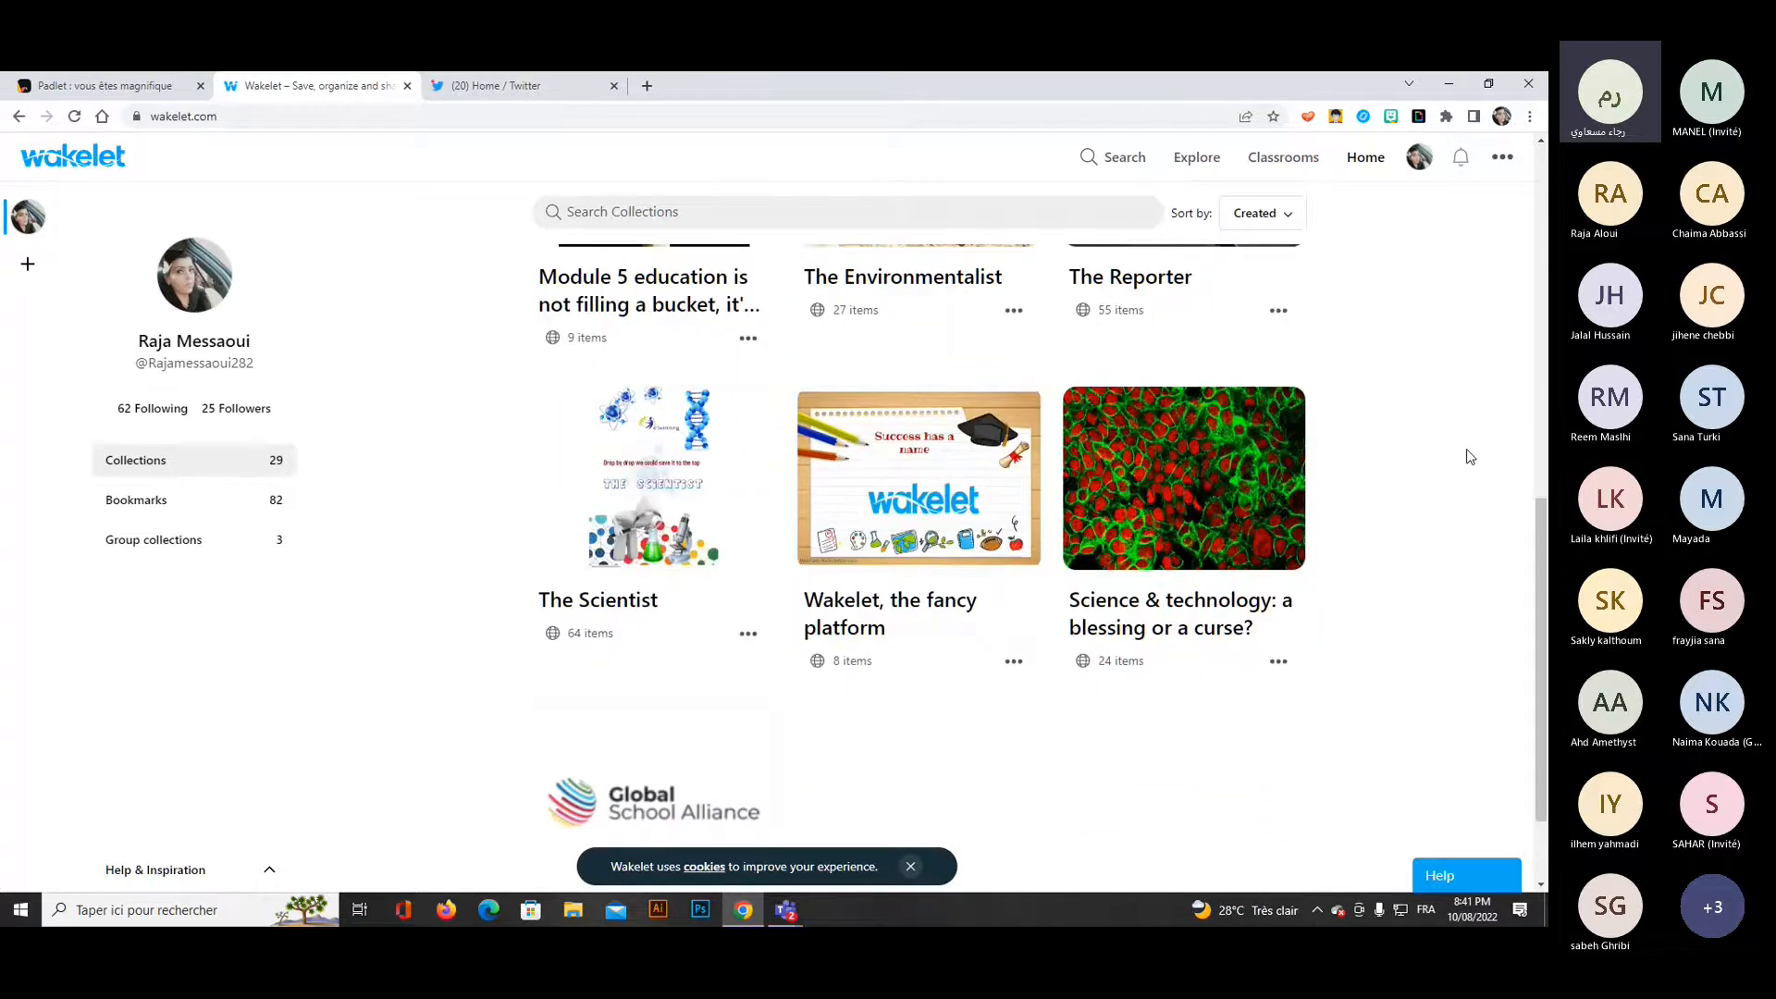
pyautogui.scroll(-6, 1470, 456)
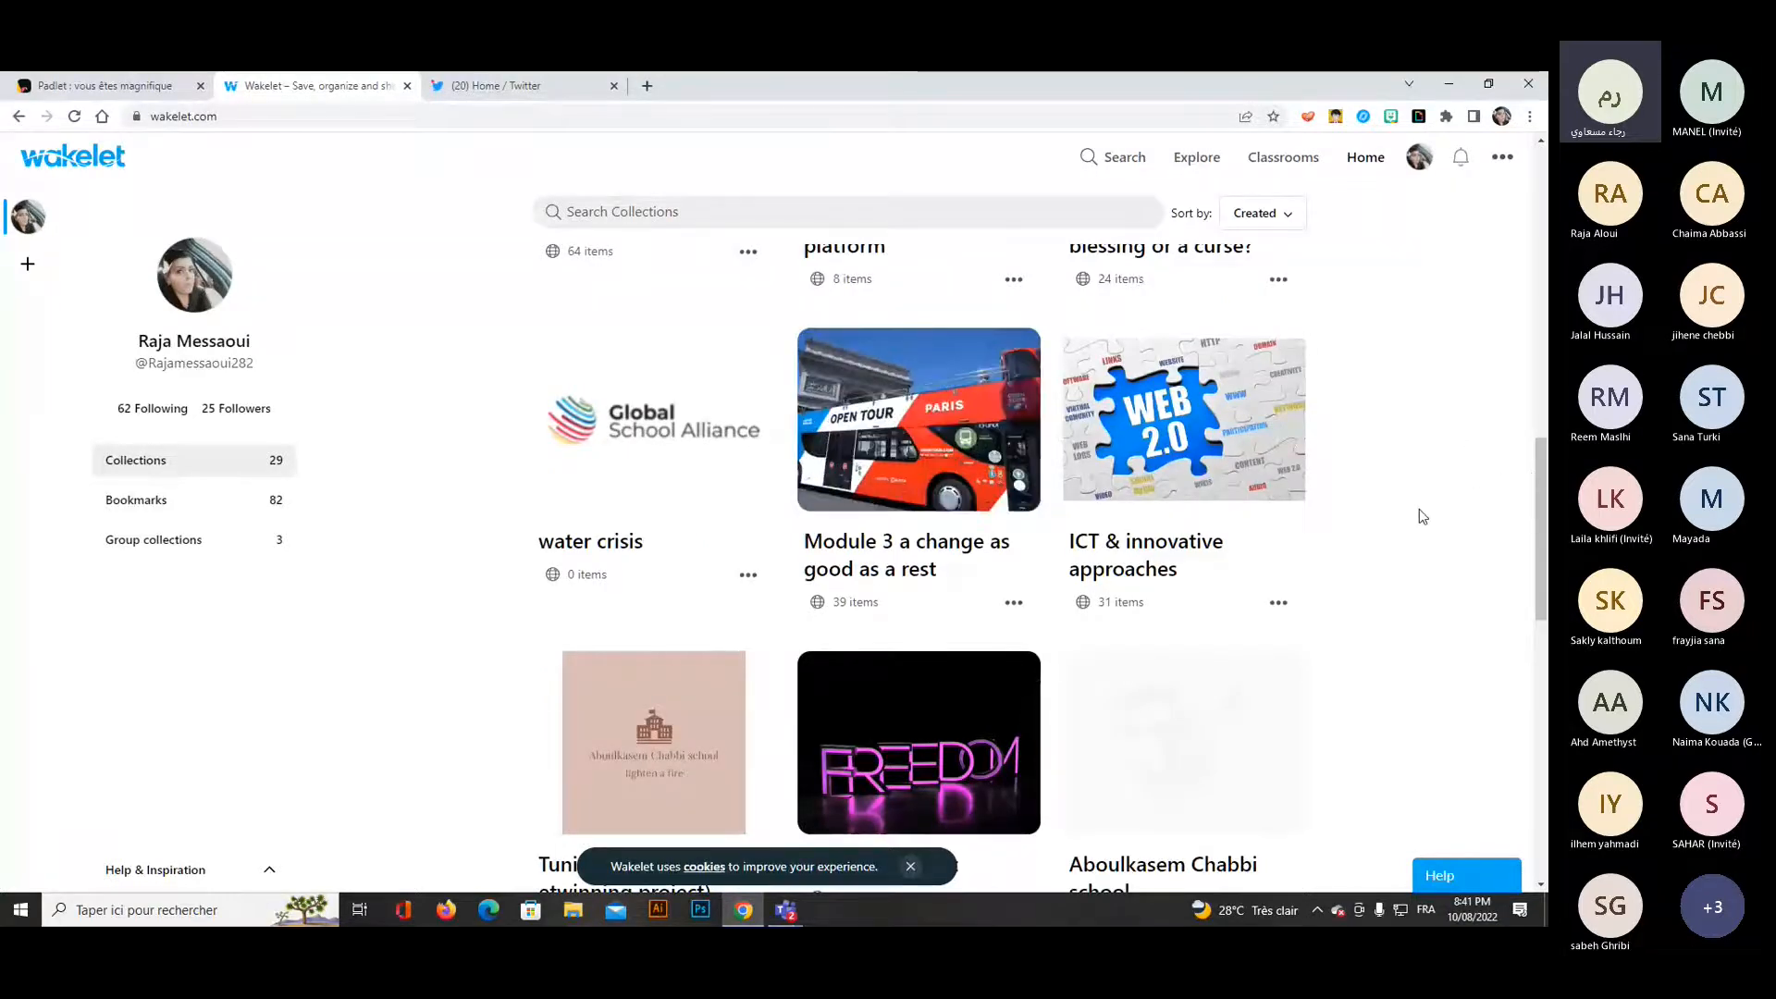
pyautogui.scroll(-1, 1415, 507)
pyautogui.scroll(-6, 1414, 504)
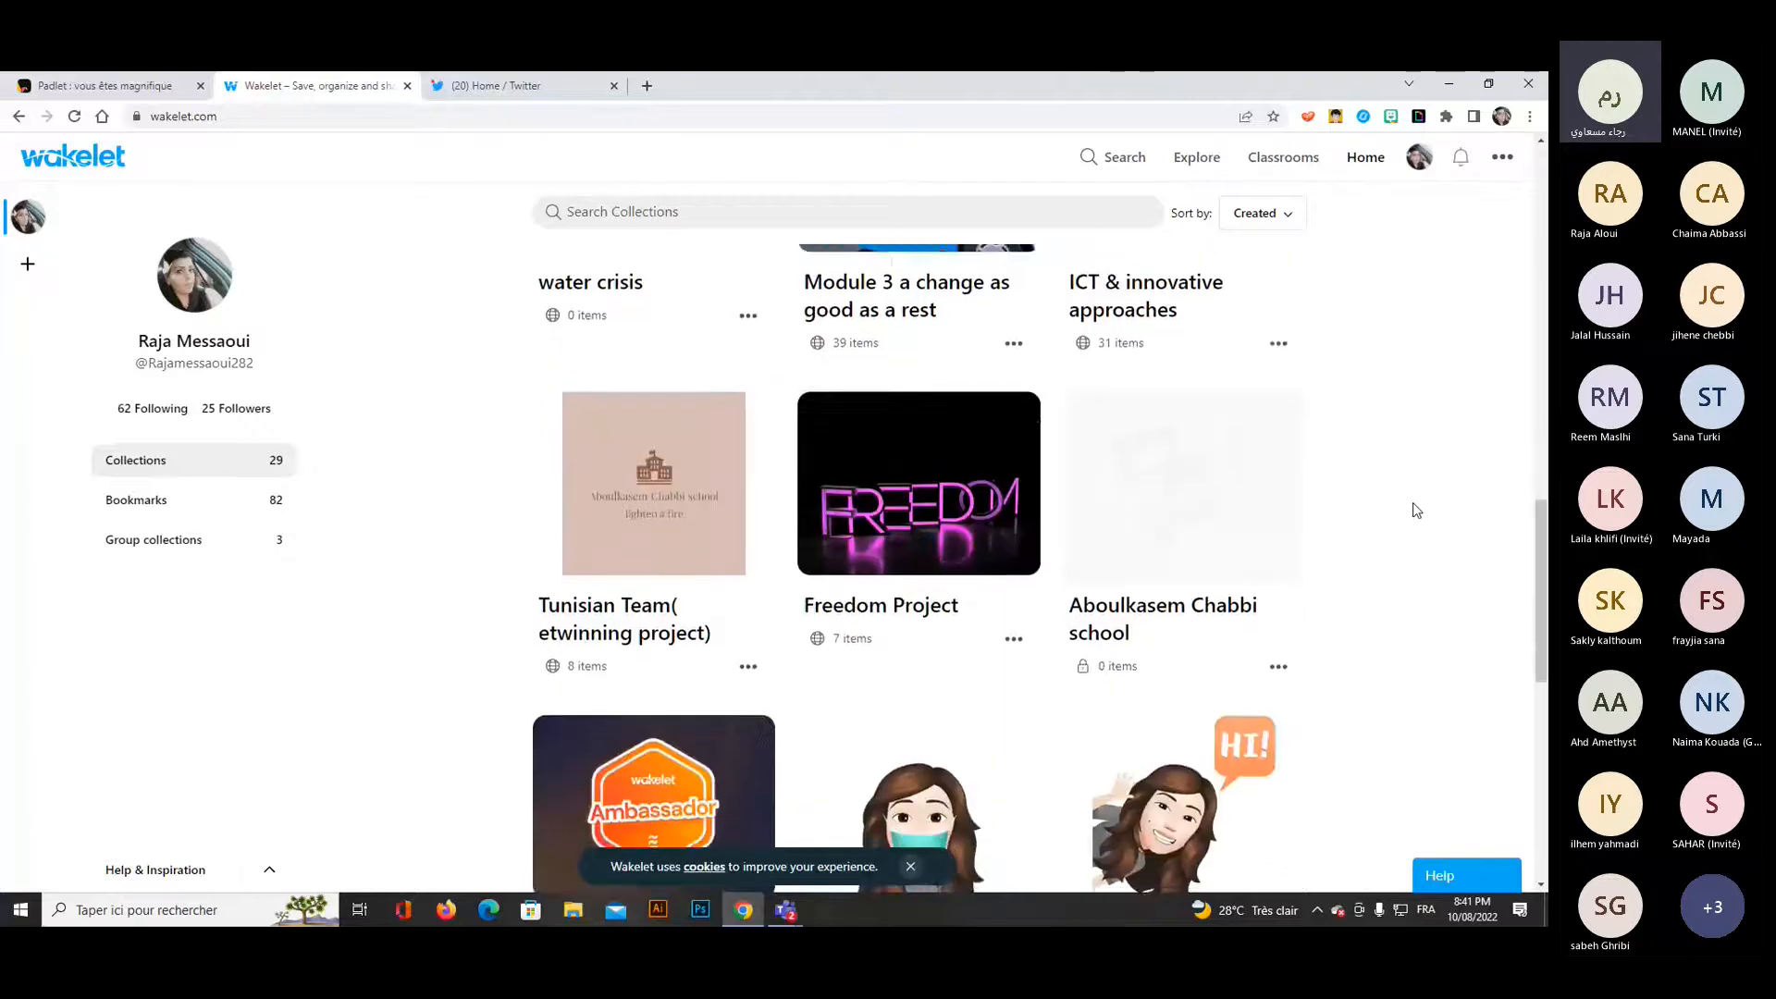
pyautogui.scroll(-1, 1415, 509)
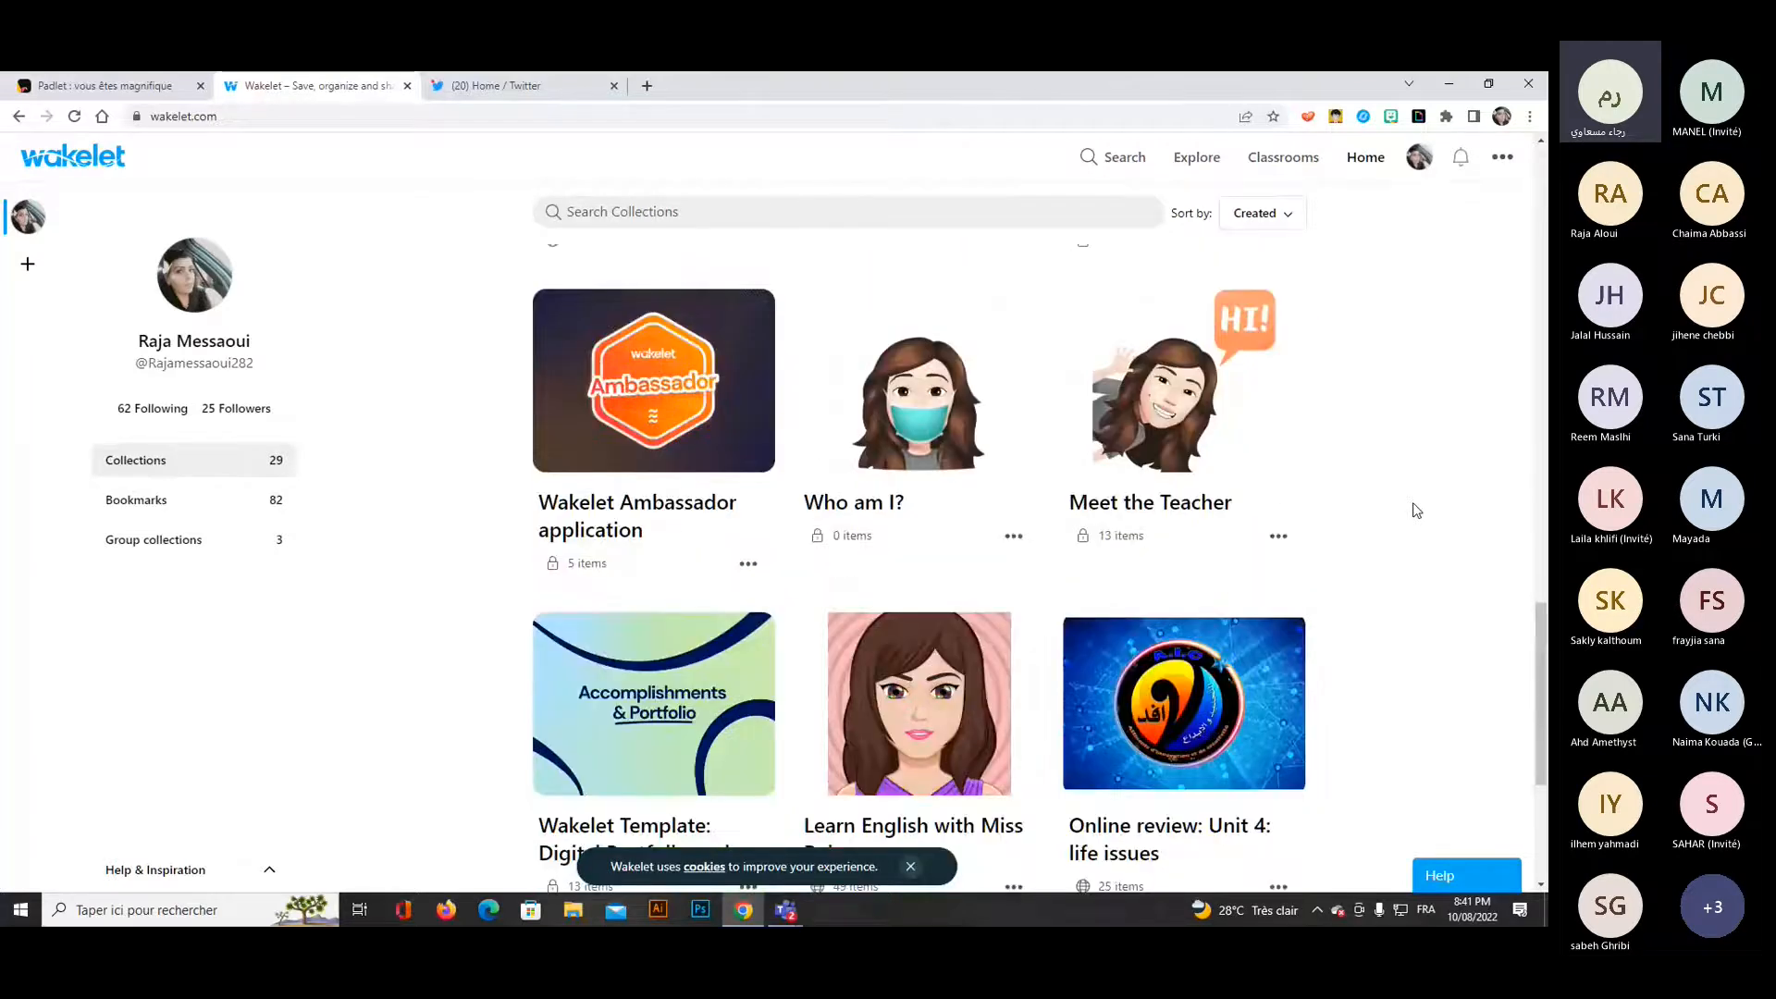
pyautogui.scroll(-3, 1415, 510)
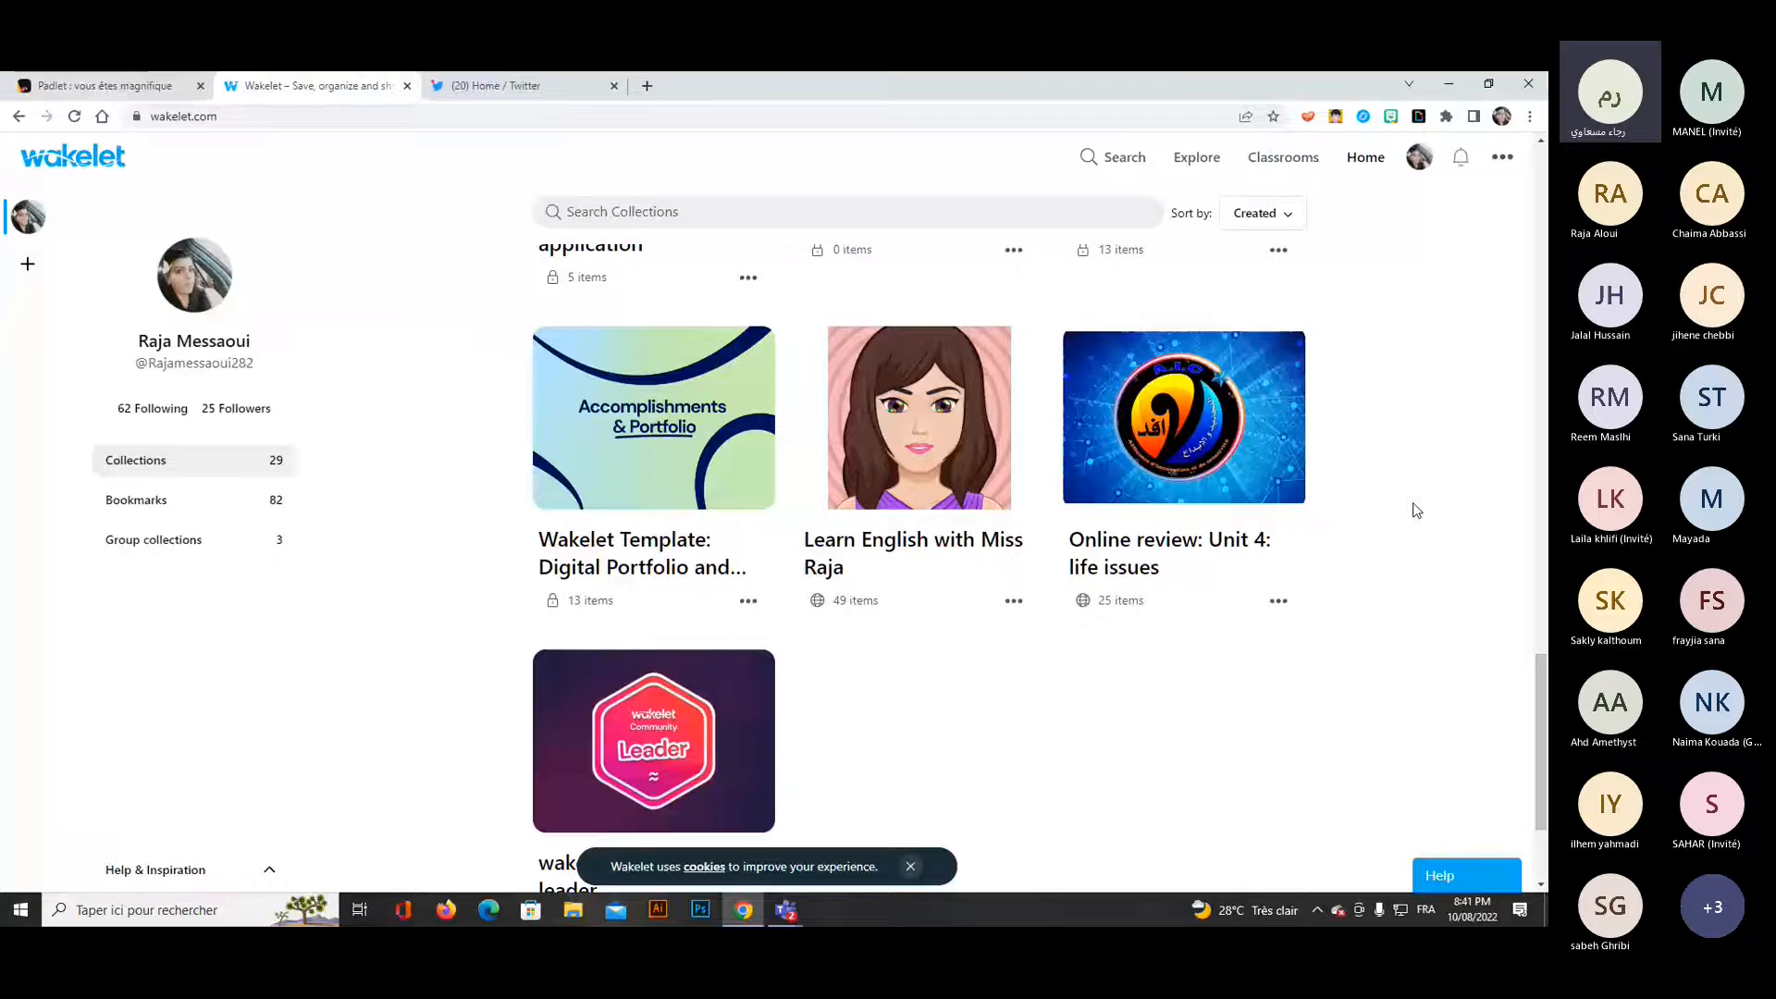
pyautogui.scroll(-4, 1415, 509)
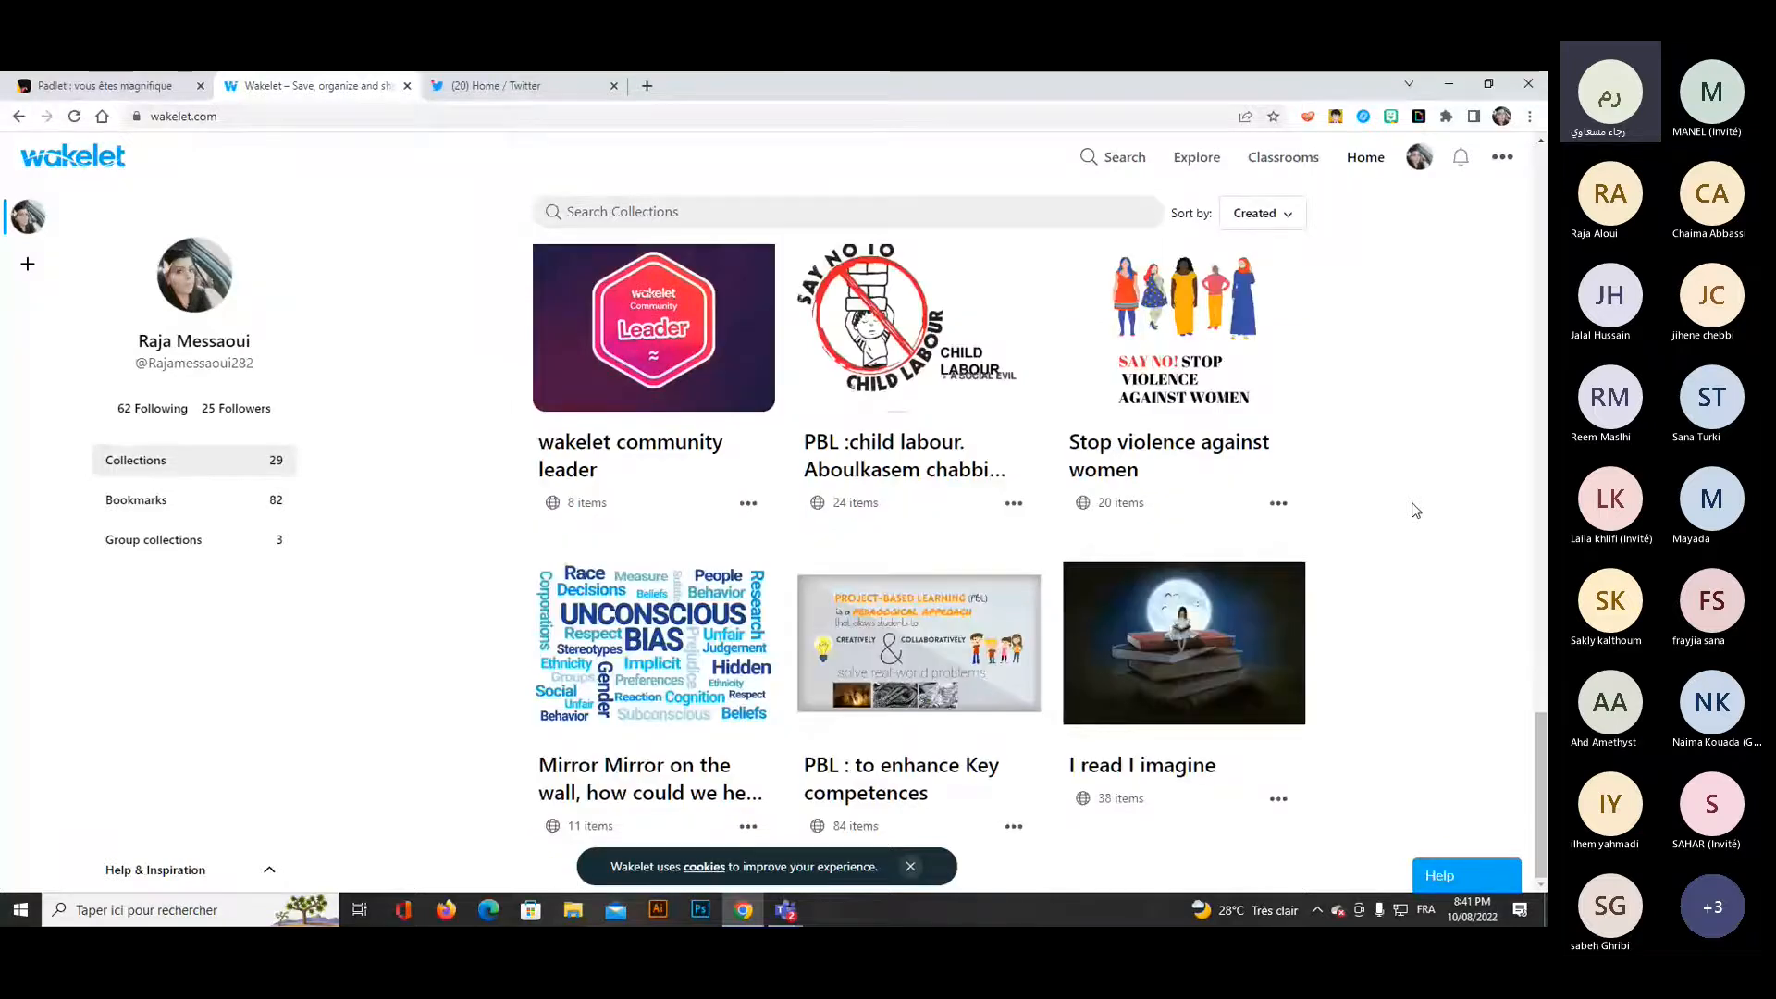
pyautogui.click(1124, 472)
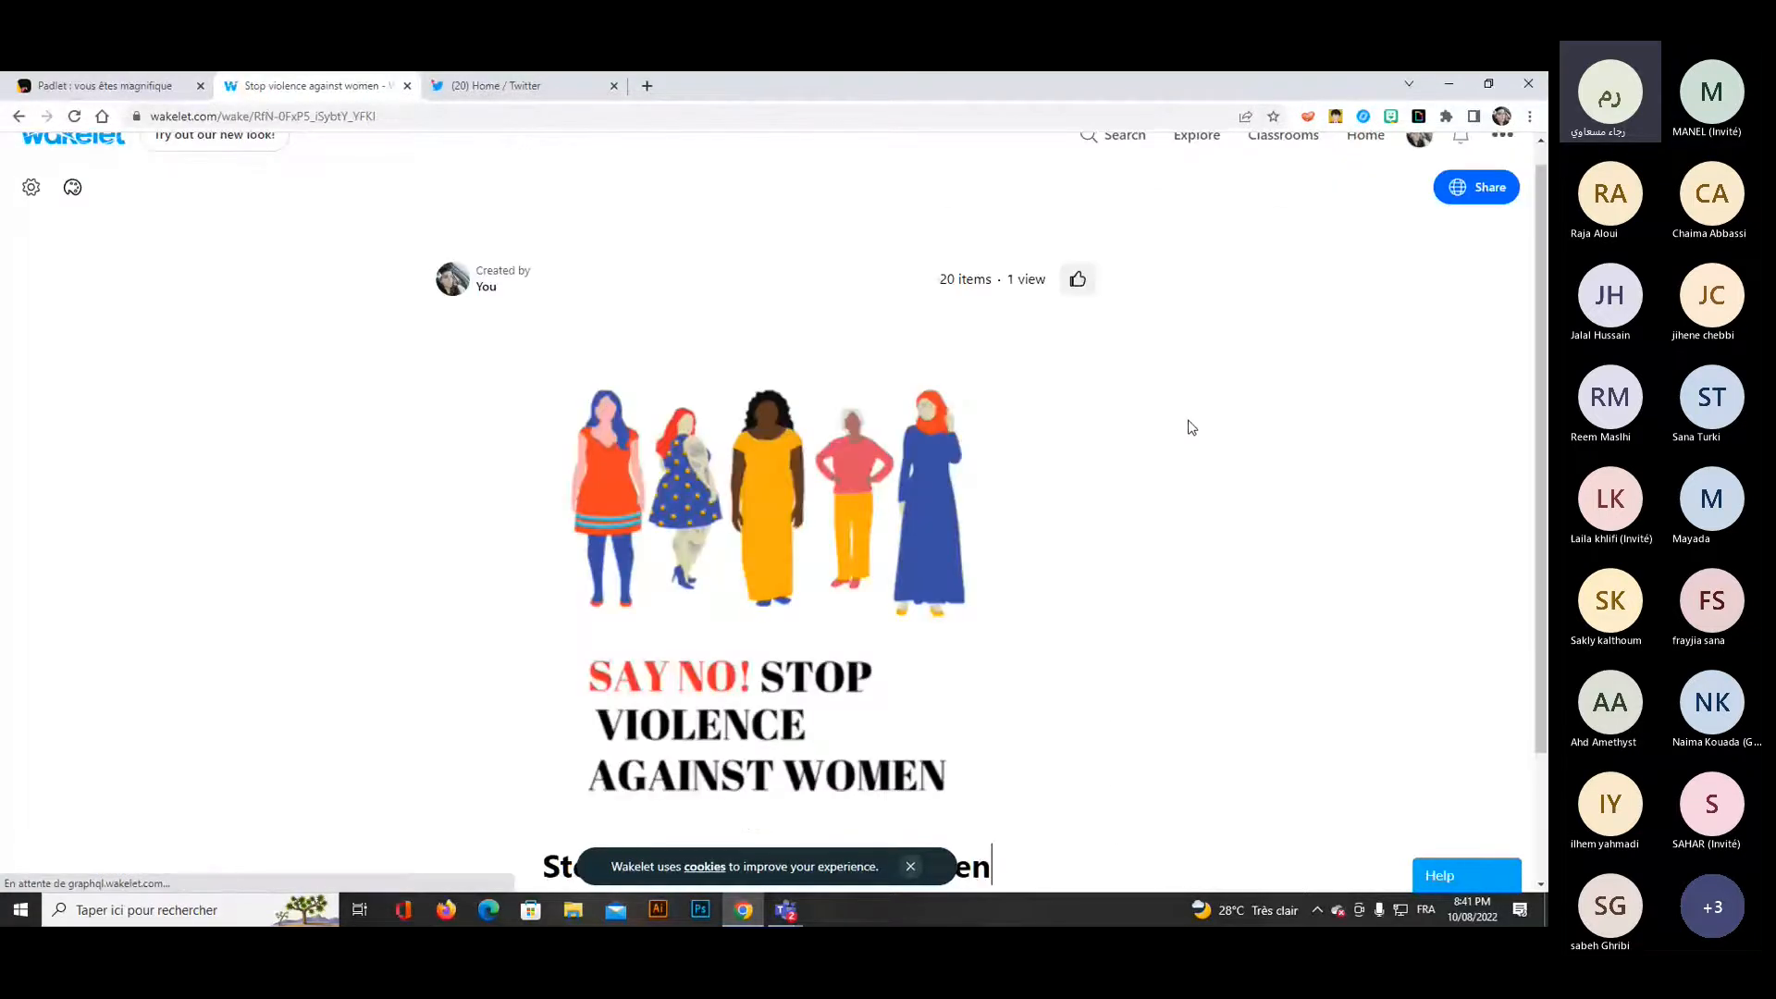
# Look through the first items of the "Stop violence against women" collection.
pyautogui.scroll(-3, 1150, 478)
pyautogui.scroll(-10, 1149, 478)
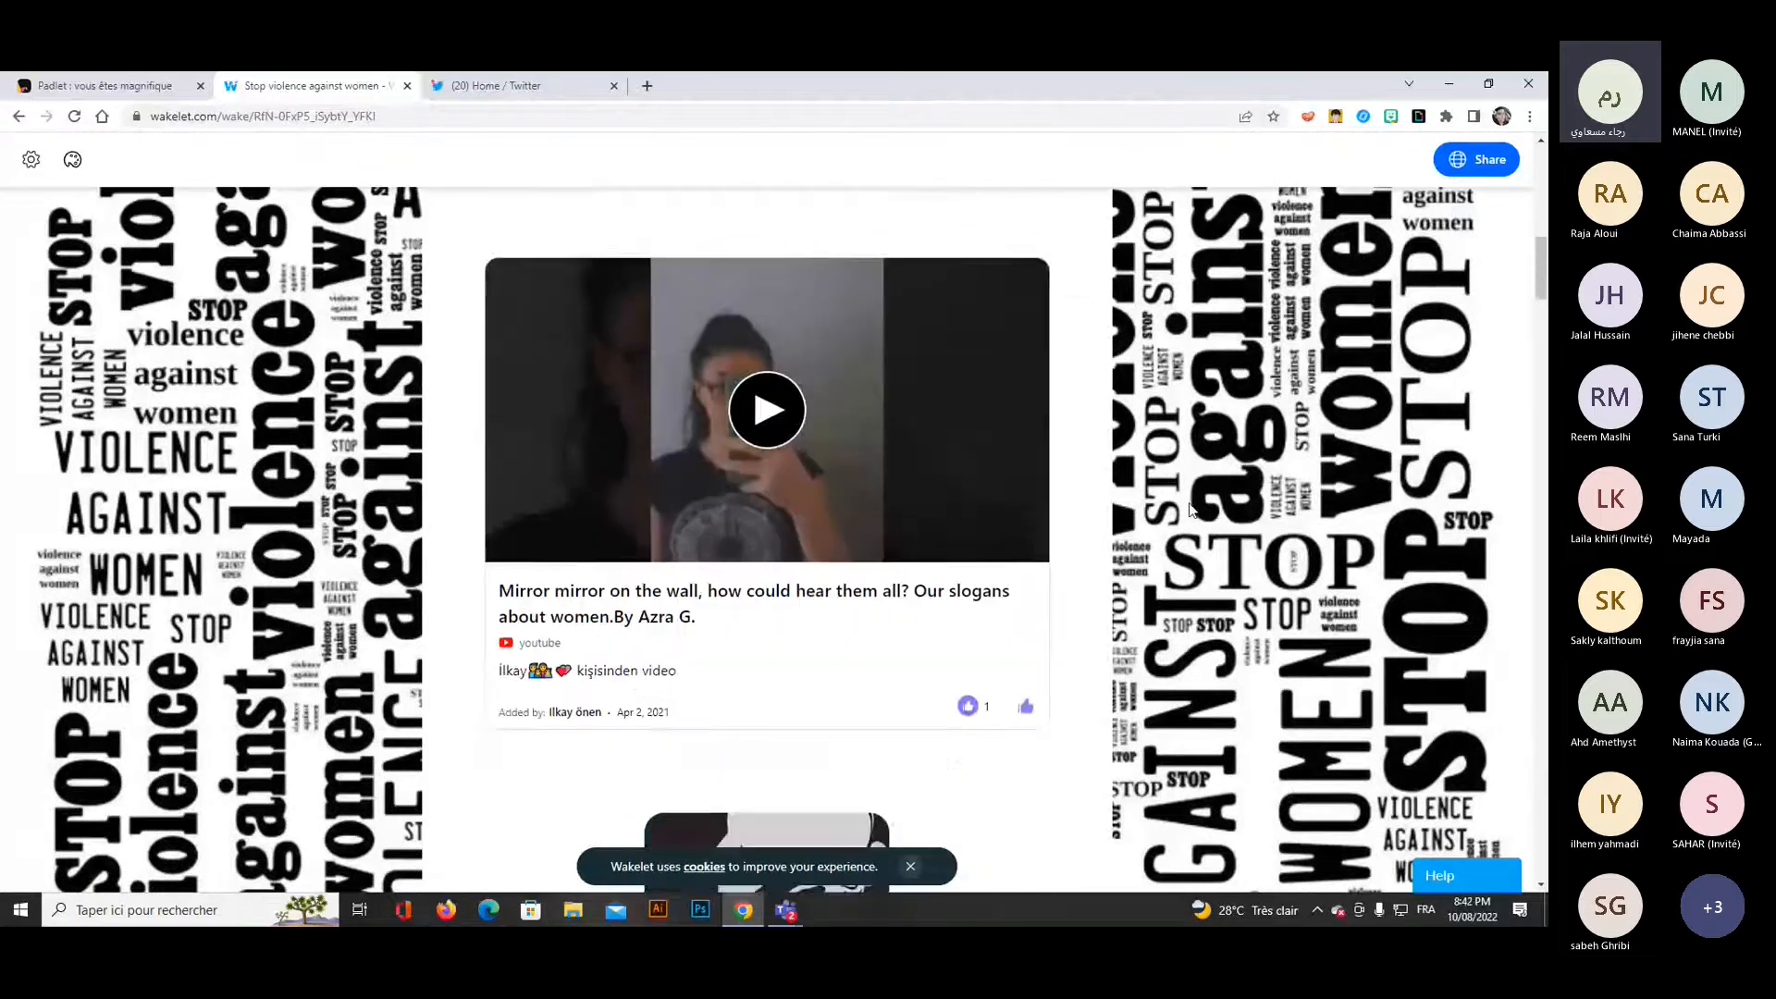
pyautogui.scroll(3, 1207, 515)
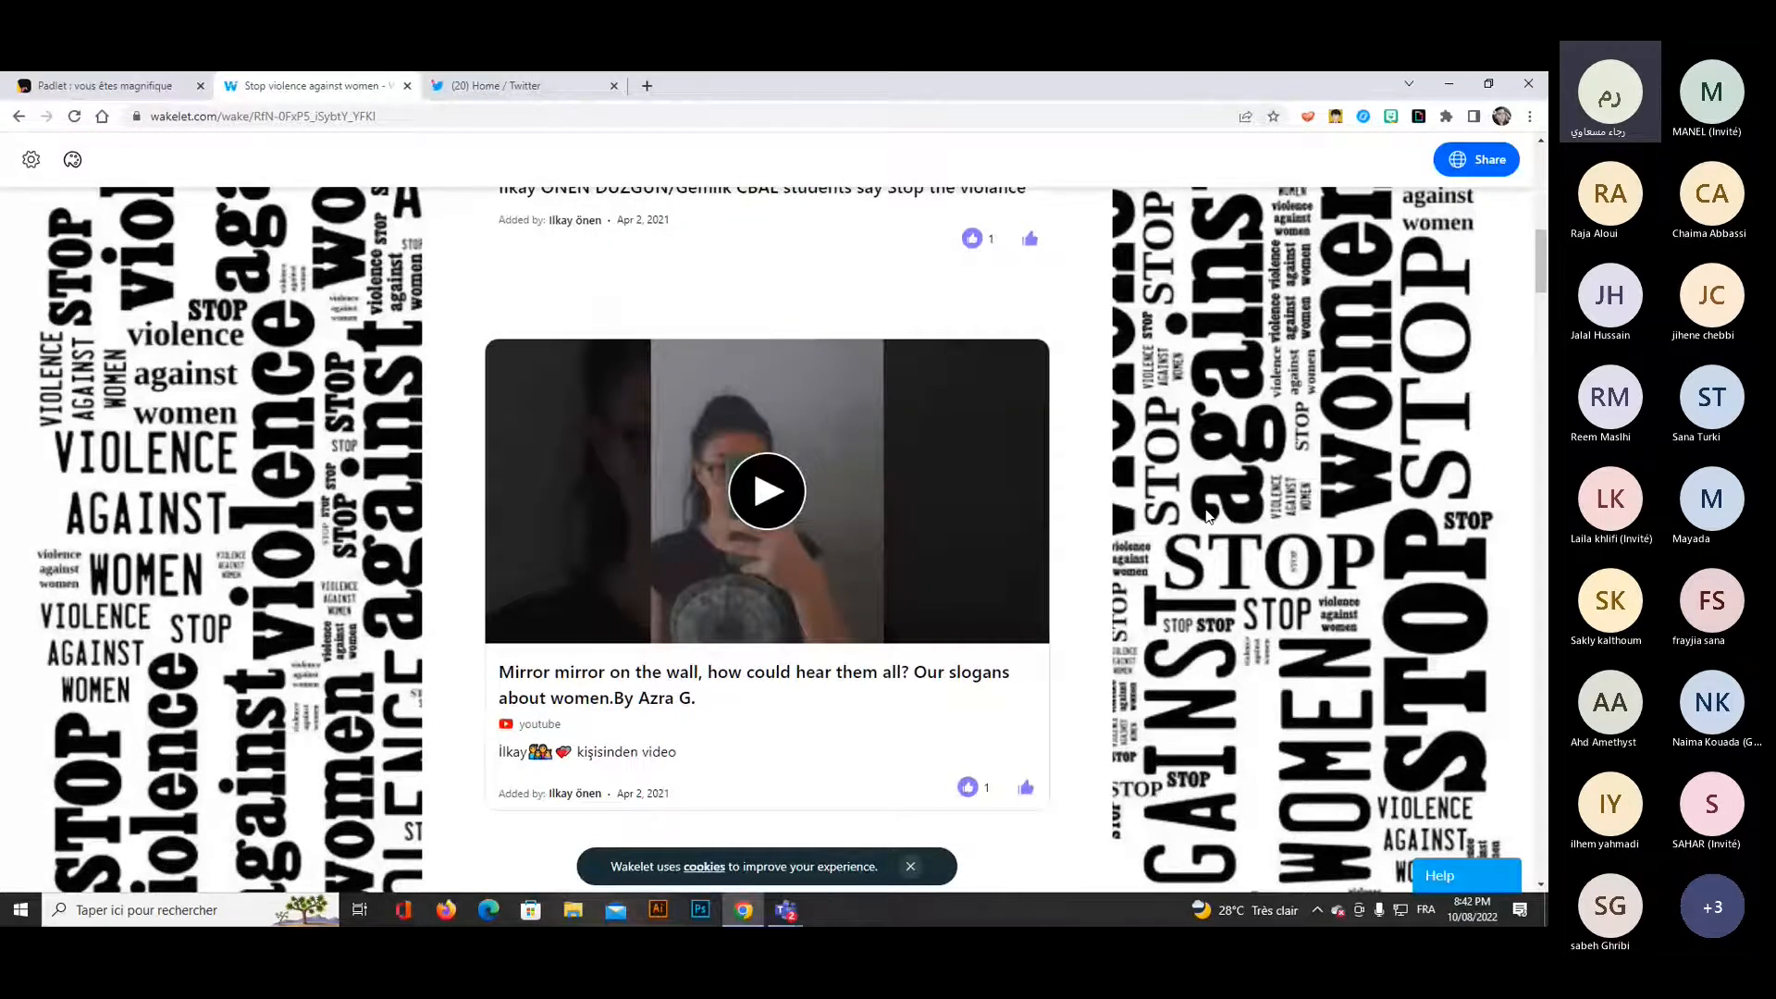
pyautogui.scroll(-9, 1207, 515)
# Switch to the Teams meeting, admit the guest waiting in the lobby and minimize the meeting window.
pyautogui.click(1414, 790)
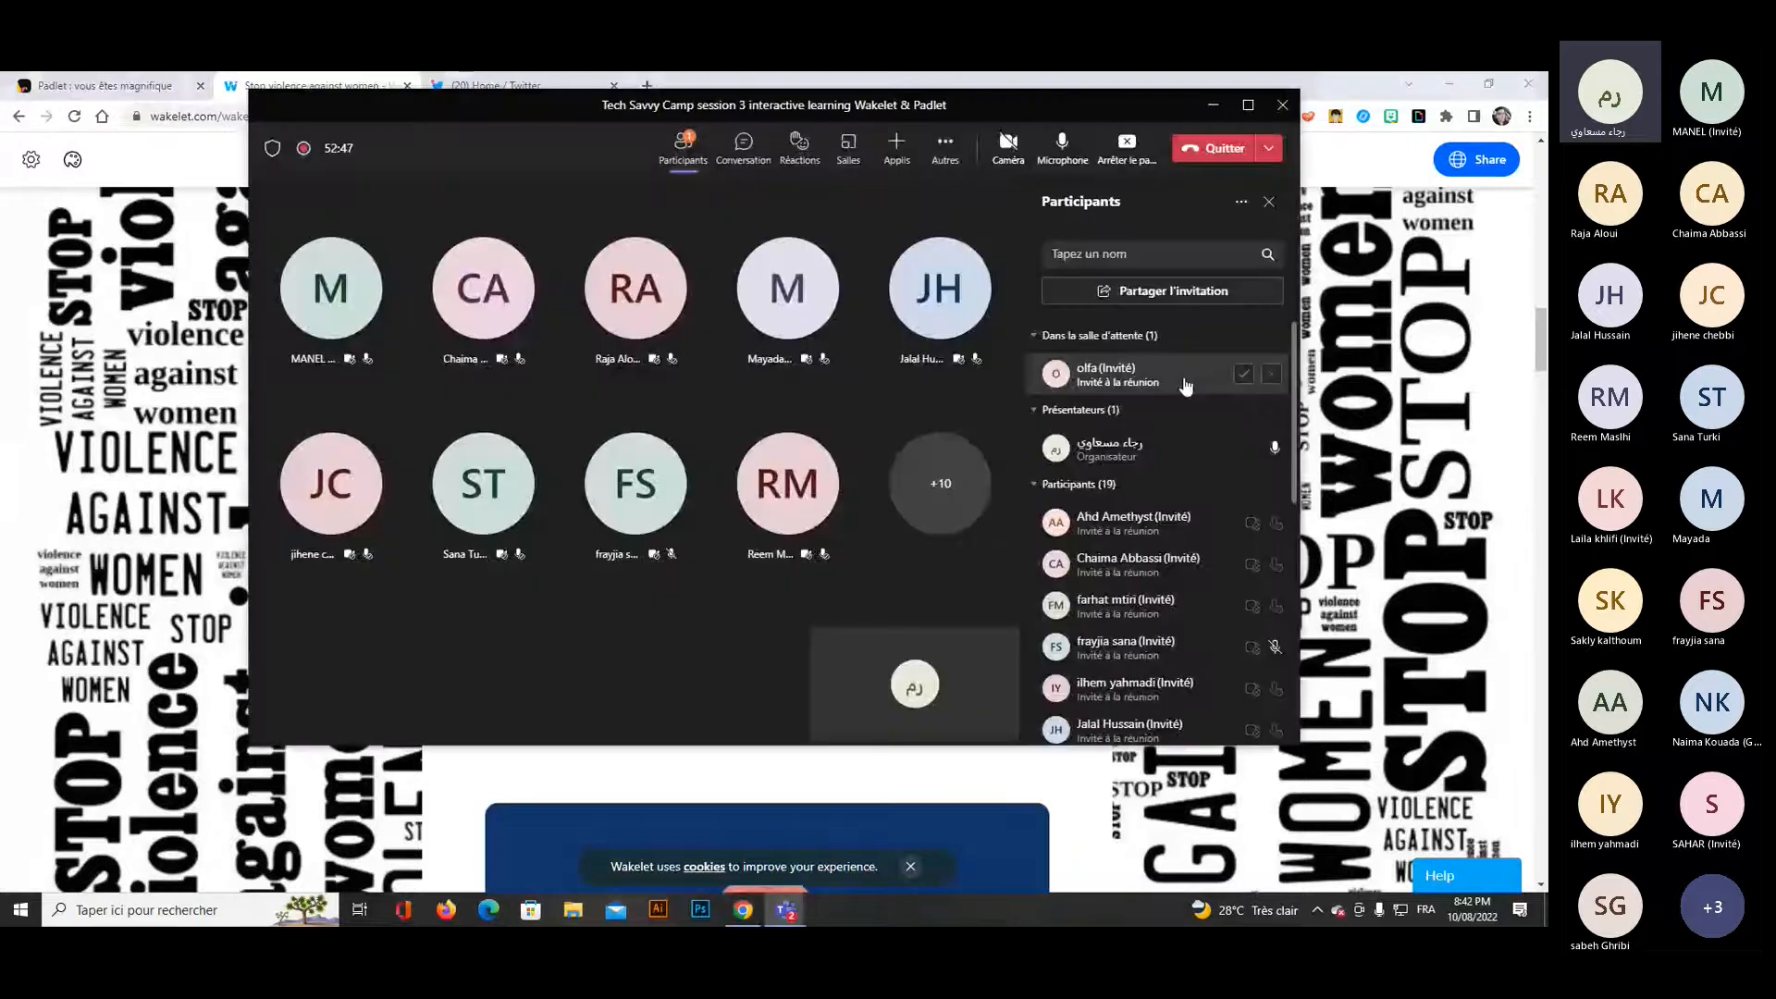
pyautogui.click(1239, 374)
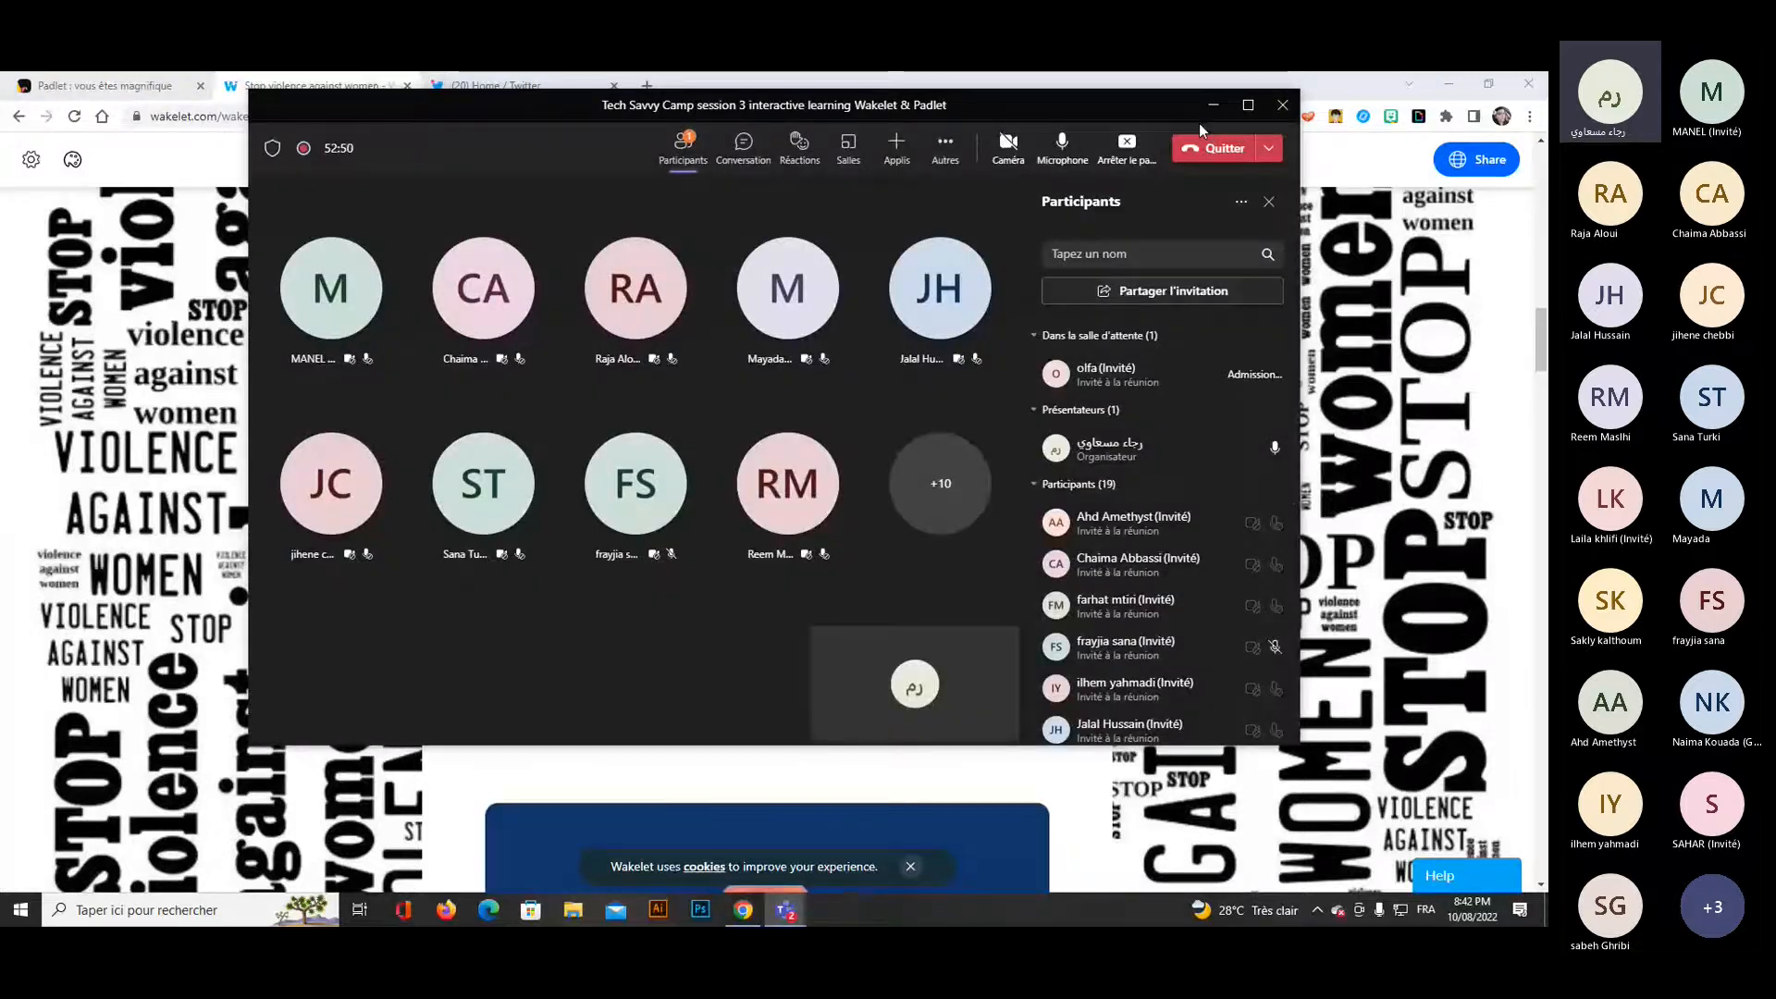
pyautogui.click(1206, 117)
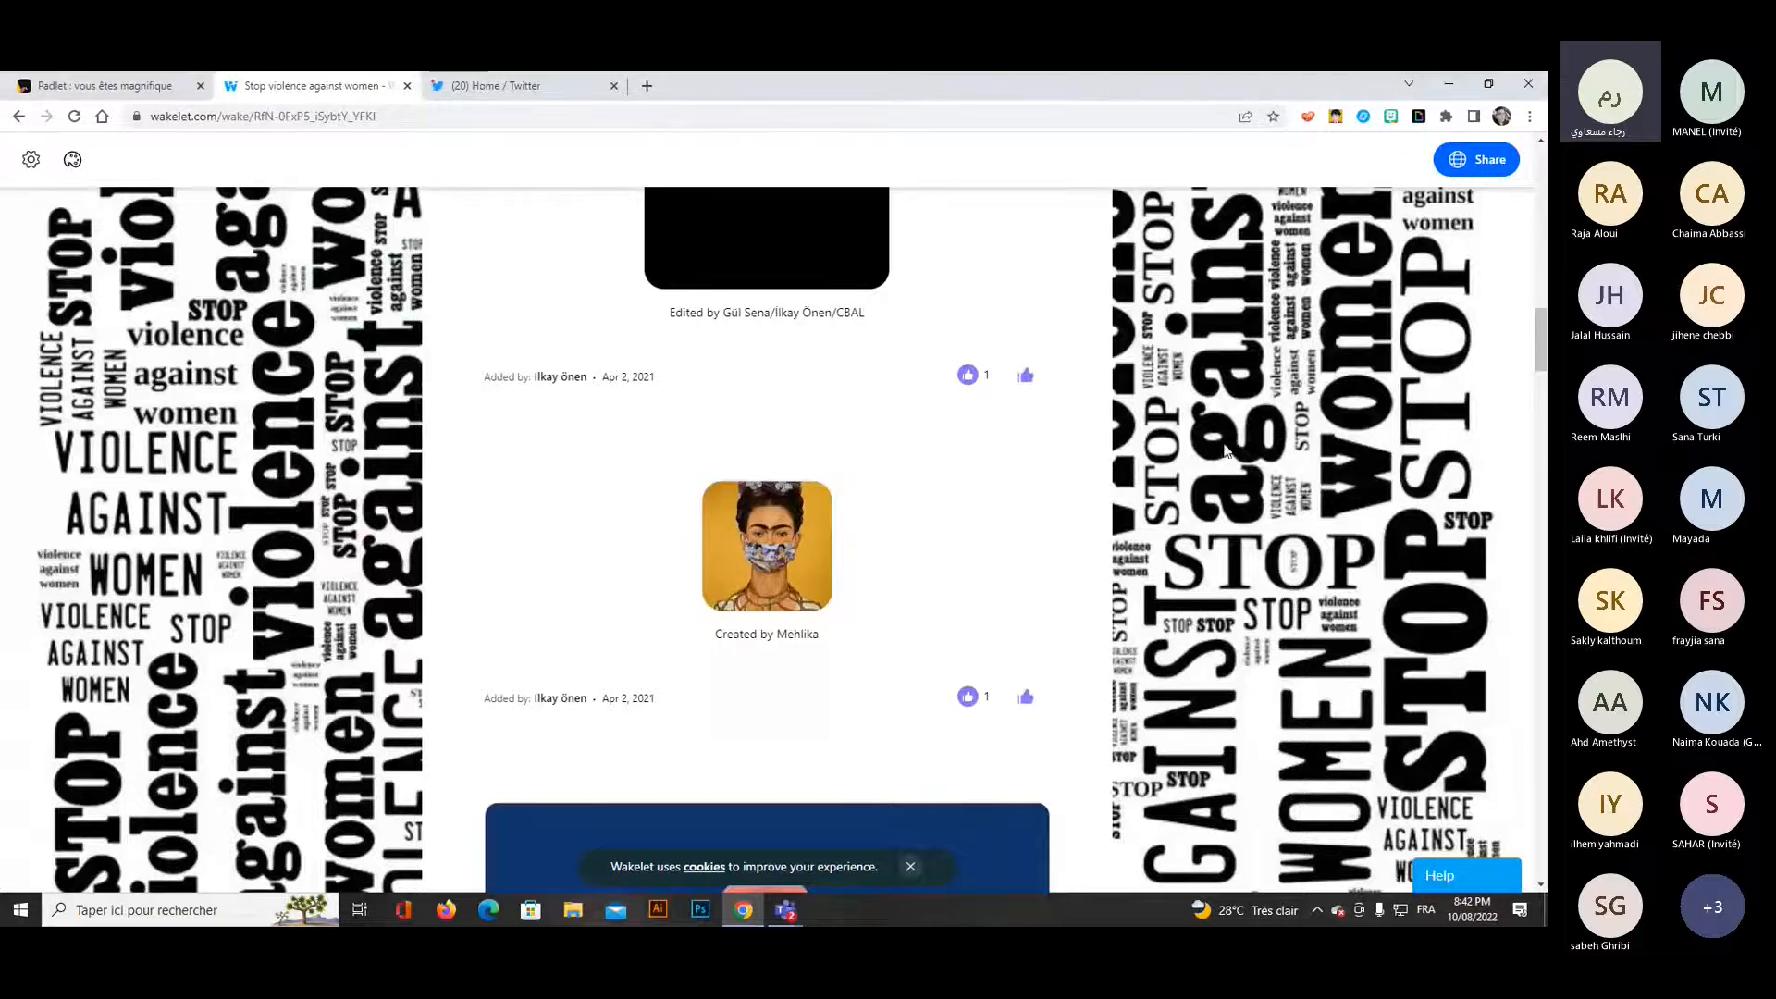
# Look through further videos and images in the "Stop violence against women" collection and return to the collections overview.
pyautogui.scroll(-9, 1224, 451)
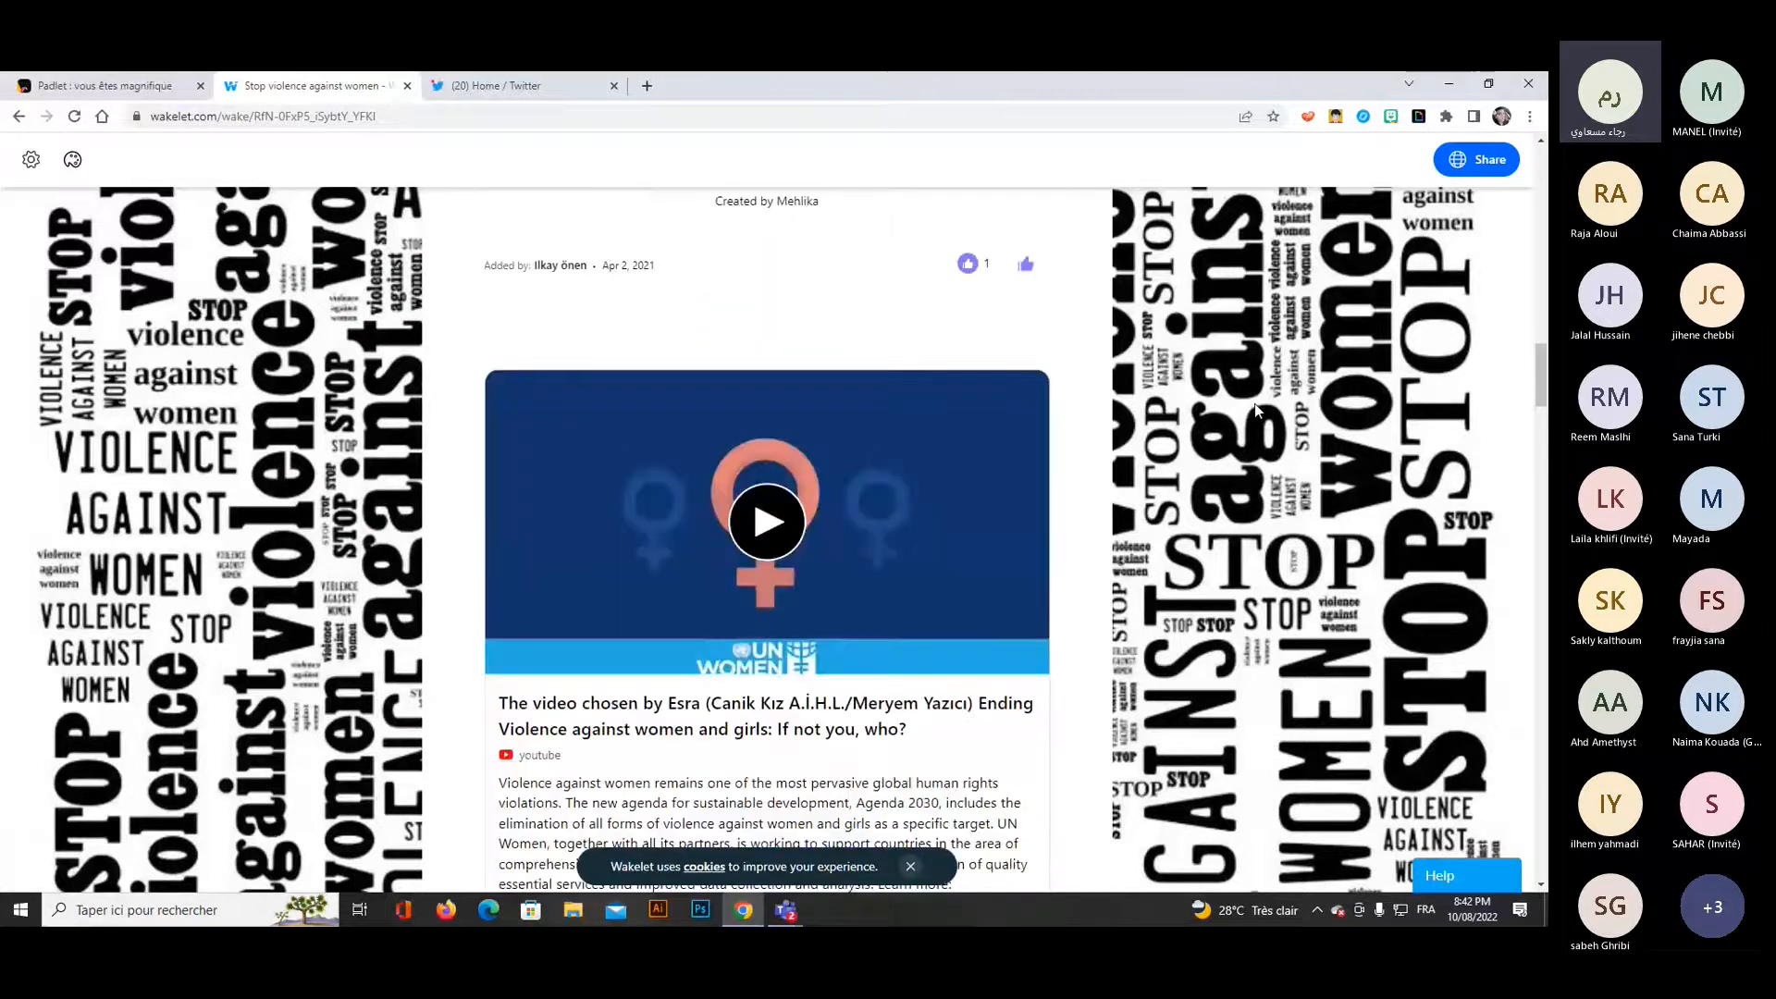
pyautogui.scroll(-4, 1255, 410)
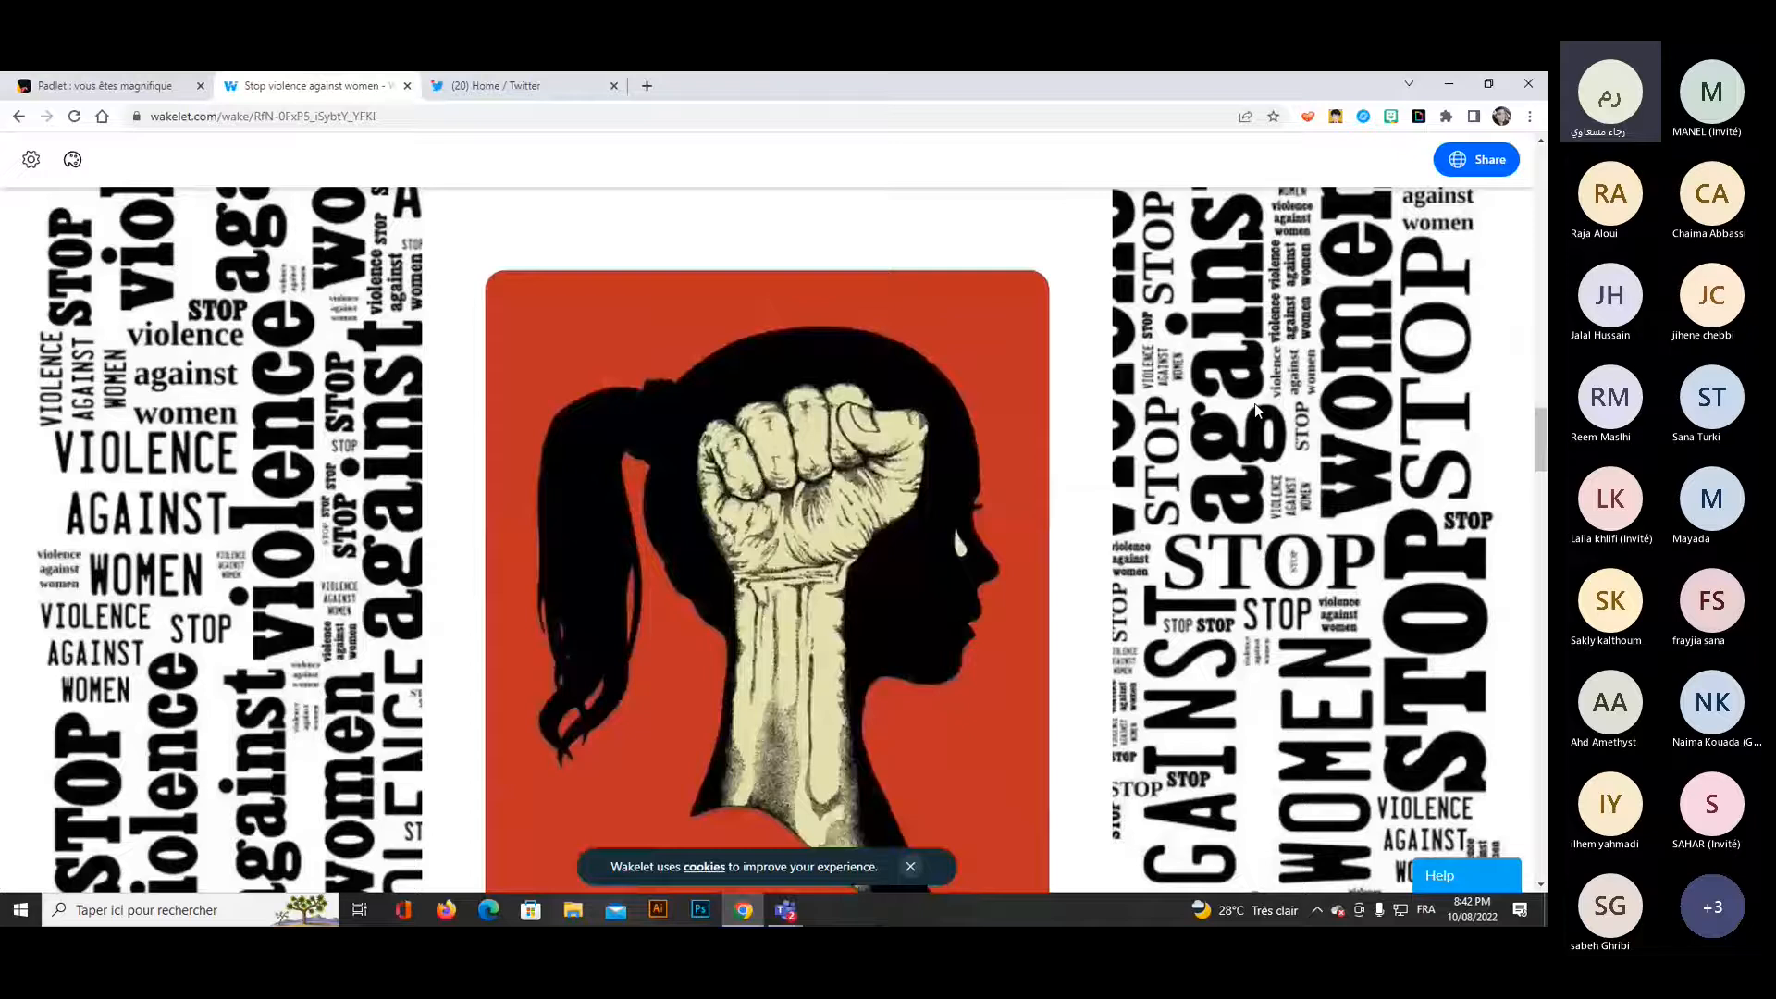
pyautogui.scroll(-3, 1255, 409)
pyautogui.scroll(10, 1255, 409)
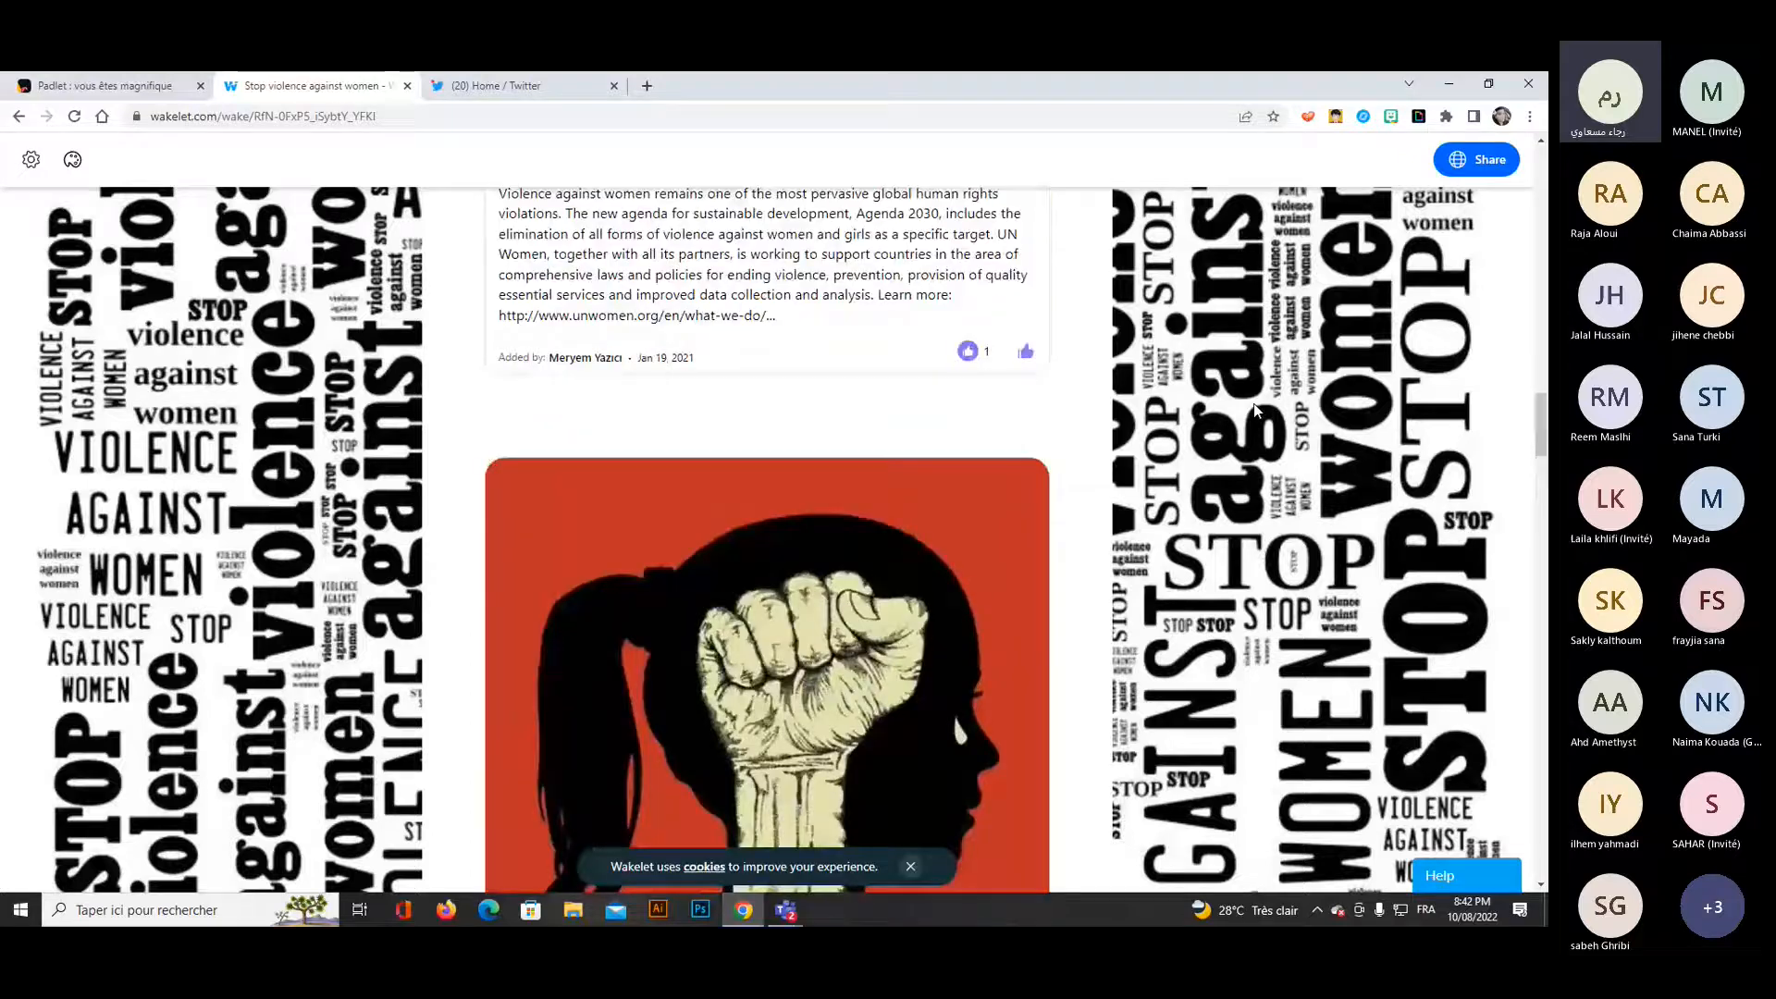
pyautogui.click(27, 126)
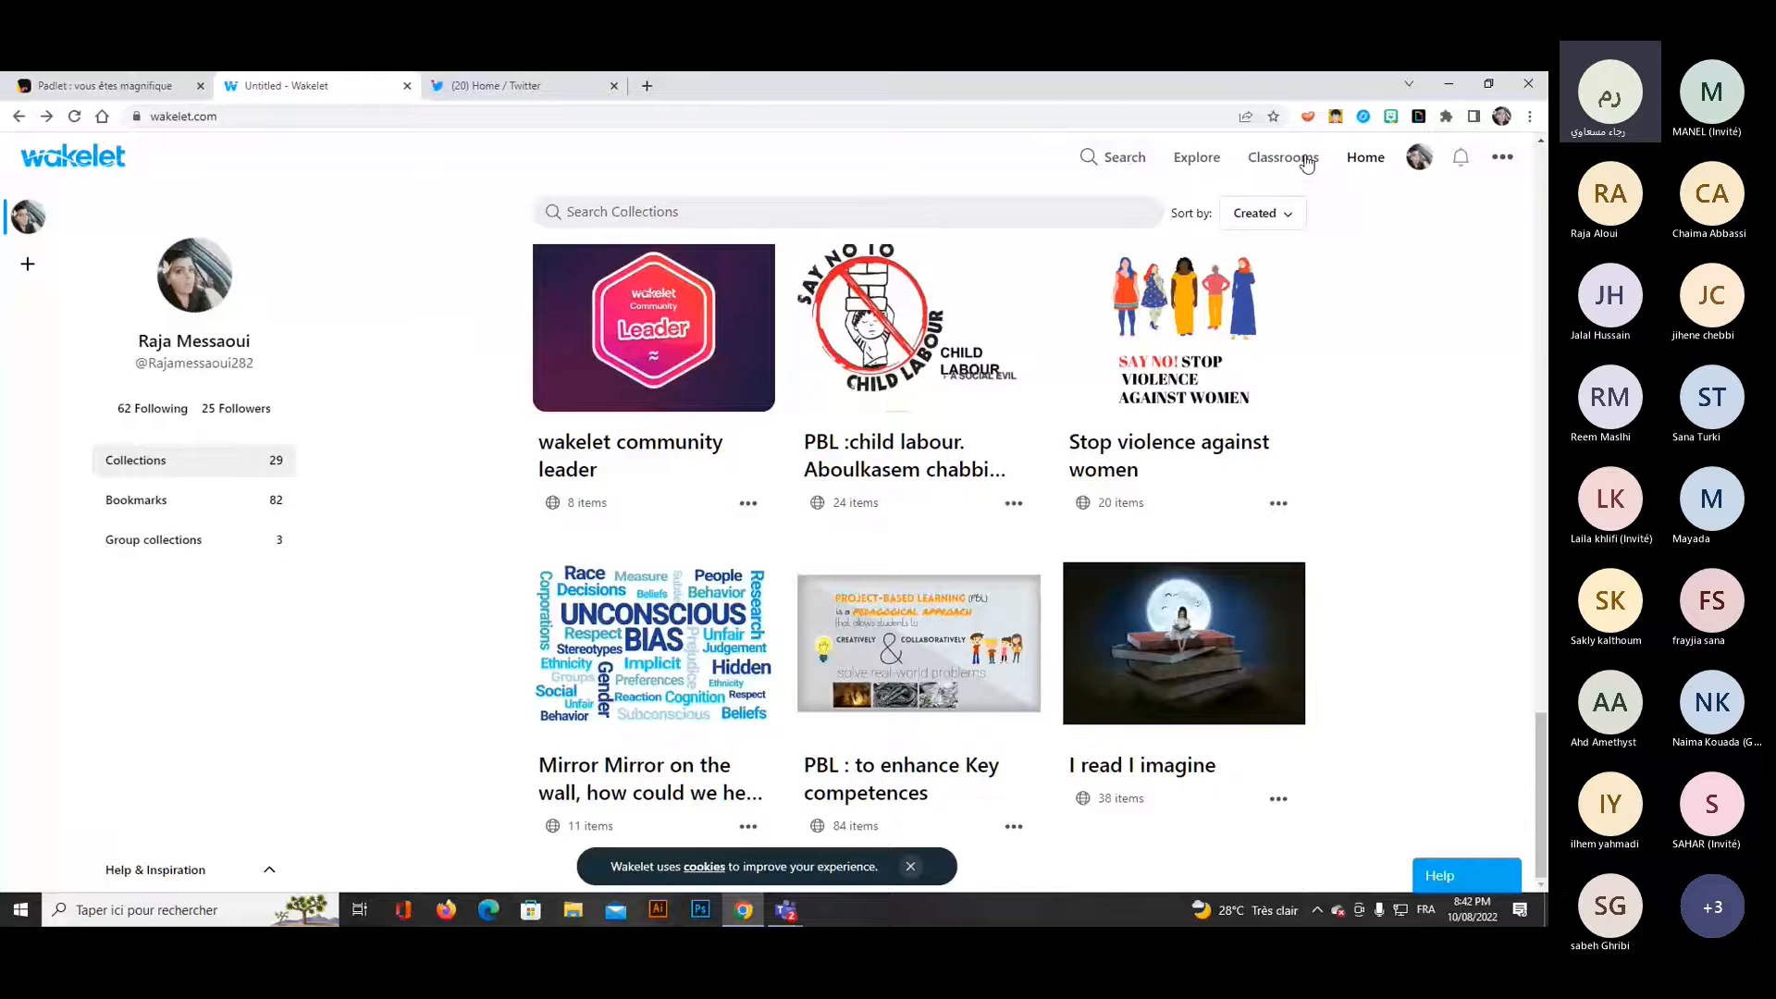
# Open Wakelet's Explore page and look through the popular collections.
pyautogui.click(1193, 159)
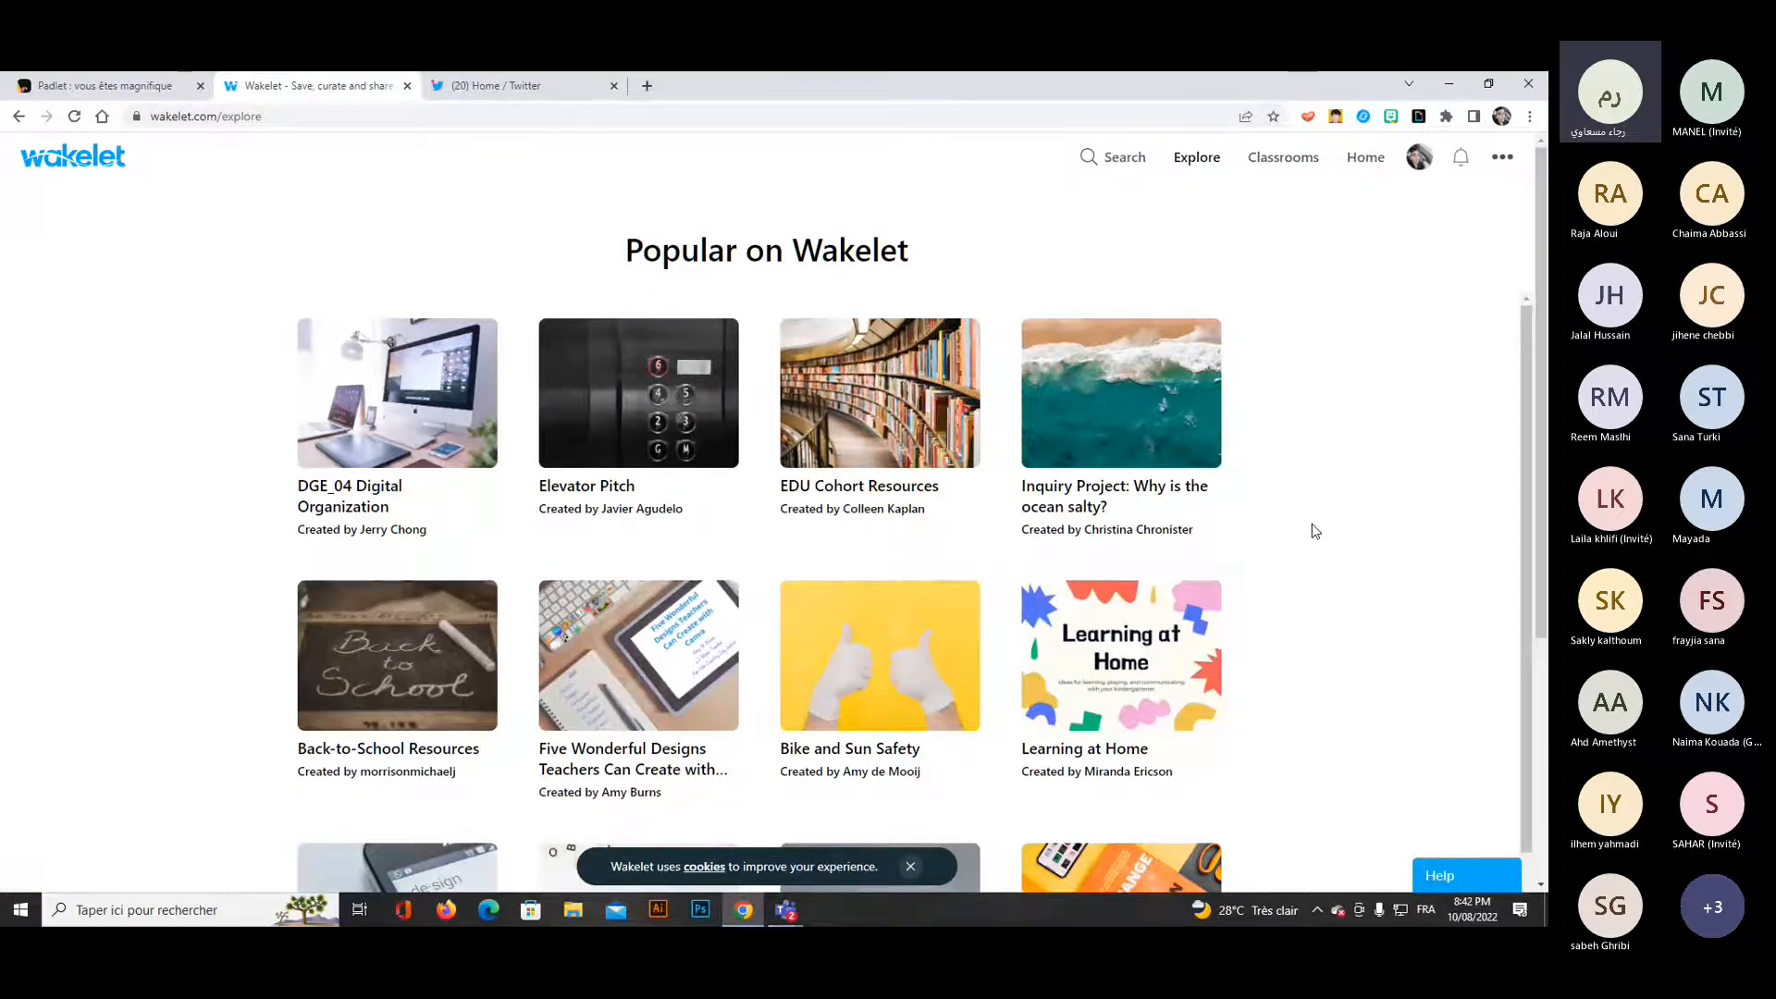
pyautogui.scroll(-1, 1323, 573)
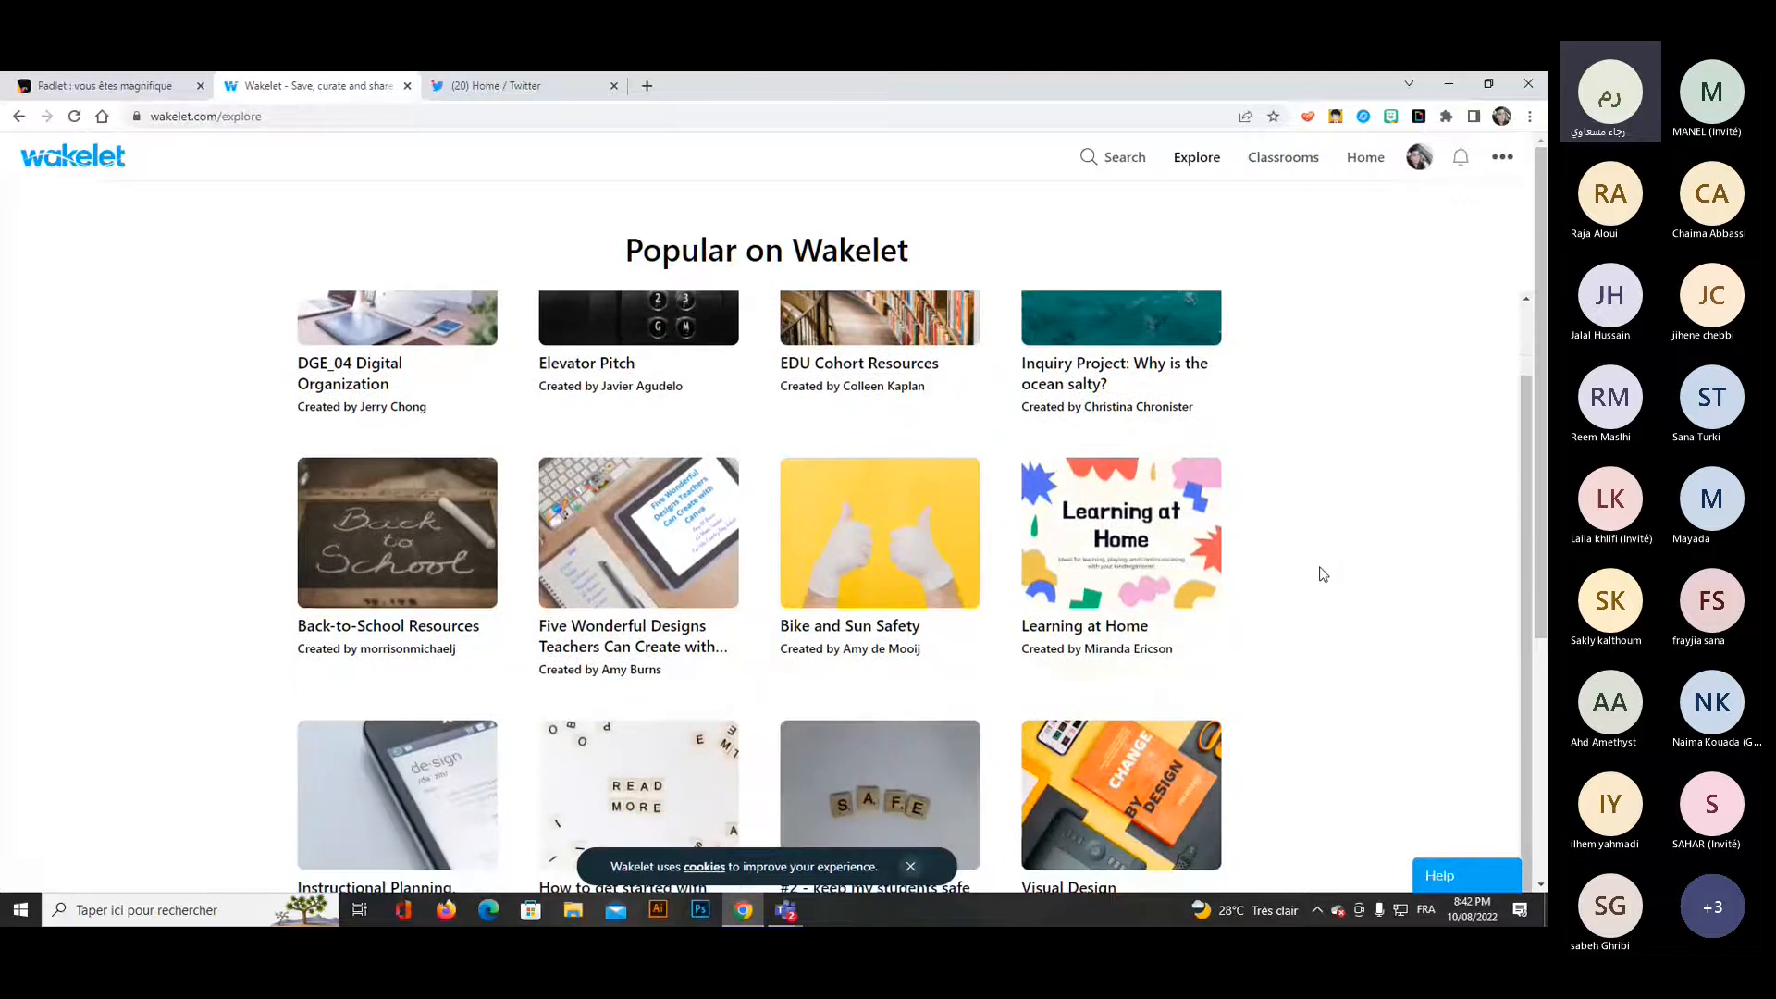
pyautogui.scroll(-5, 1322, 573)
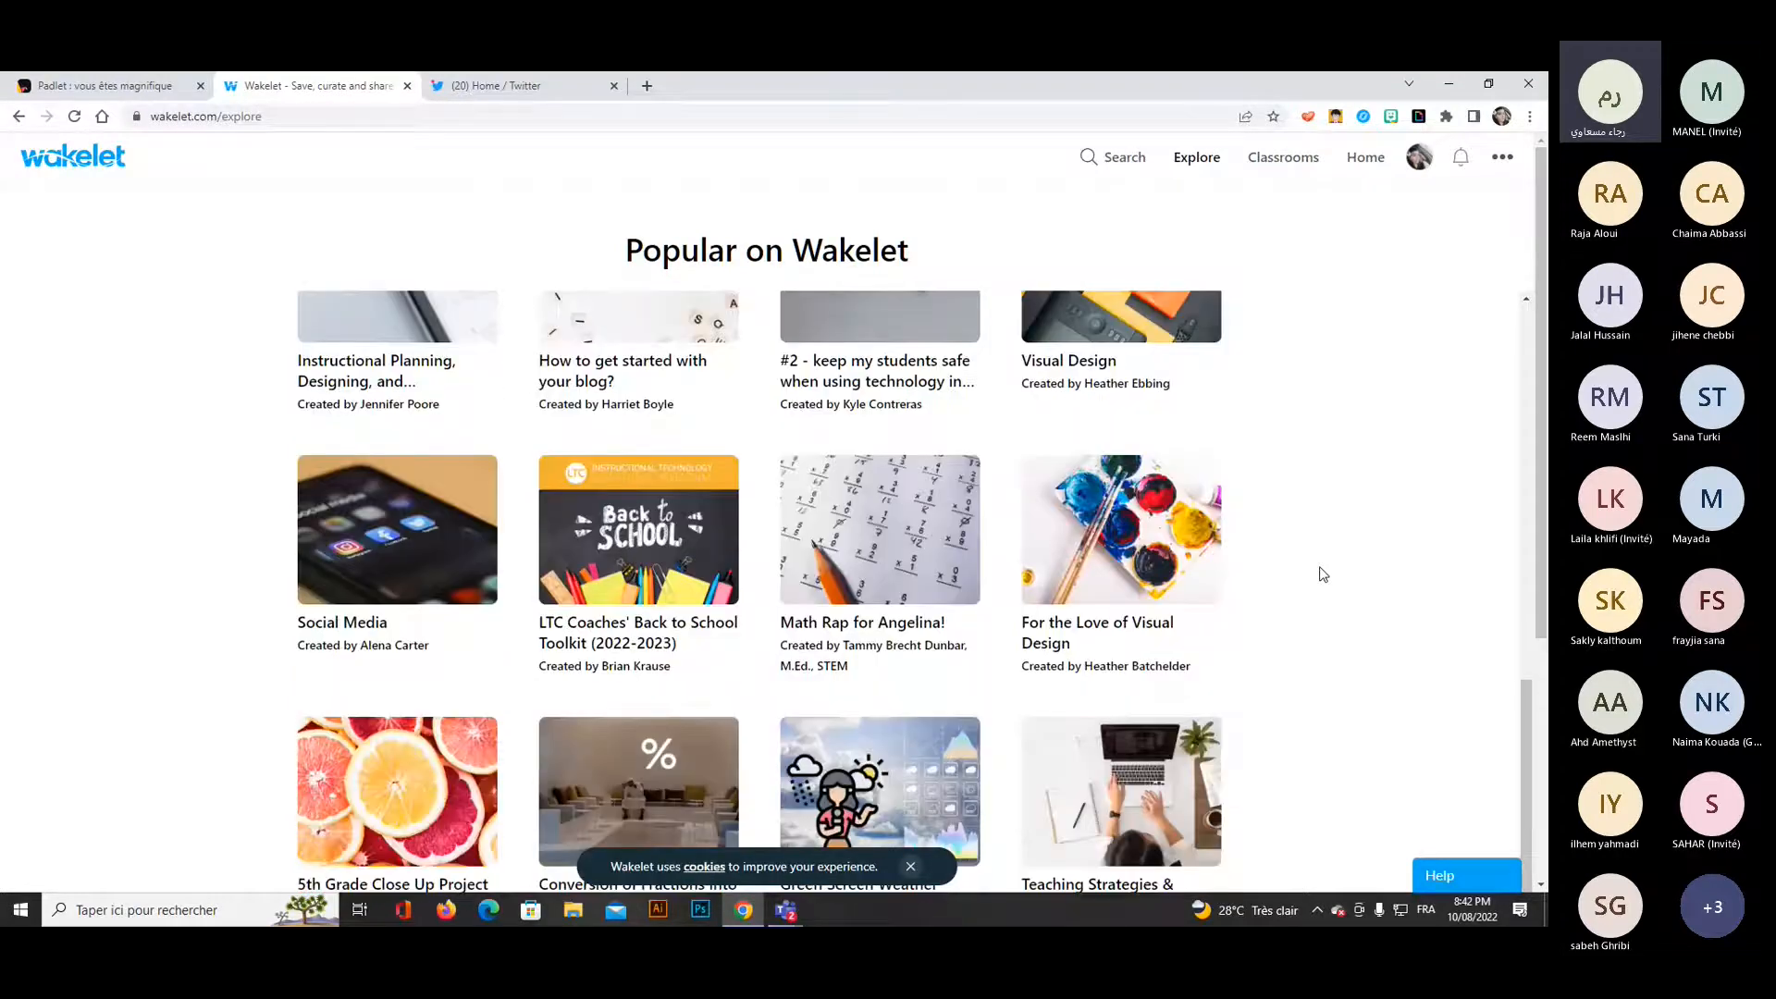
pyautogui.scroll(1, 1323, 573)
pyautogui.scroll(4, 1323, 573)
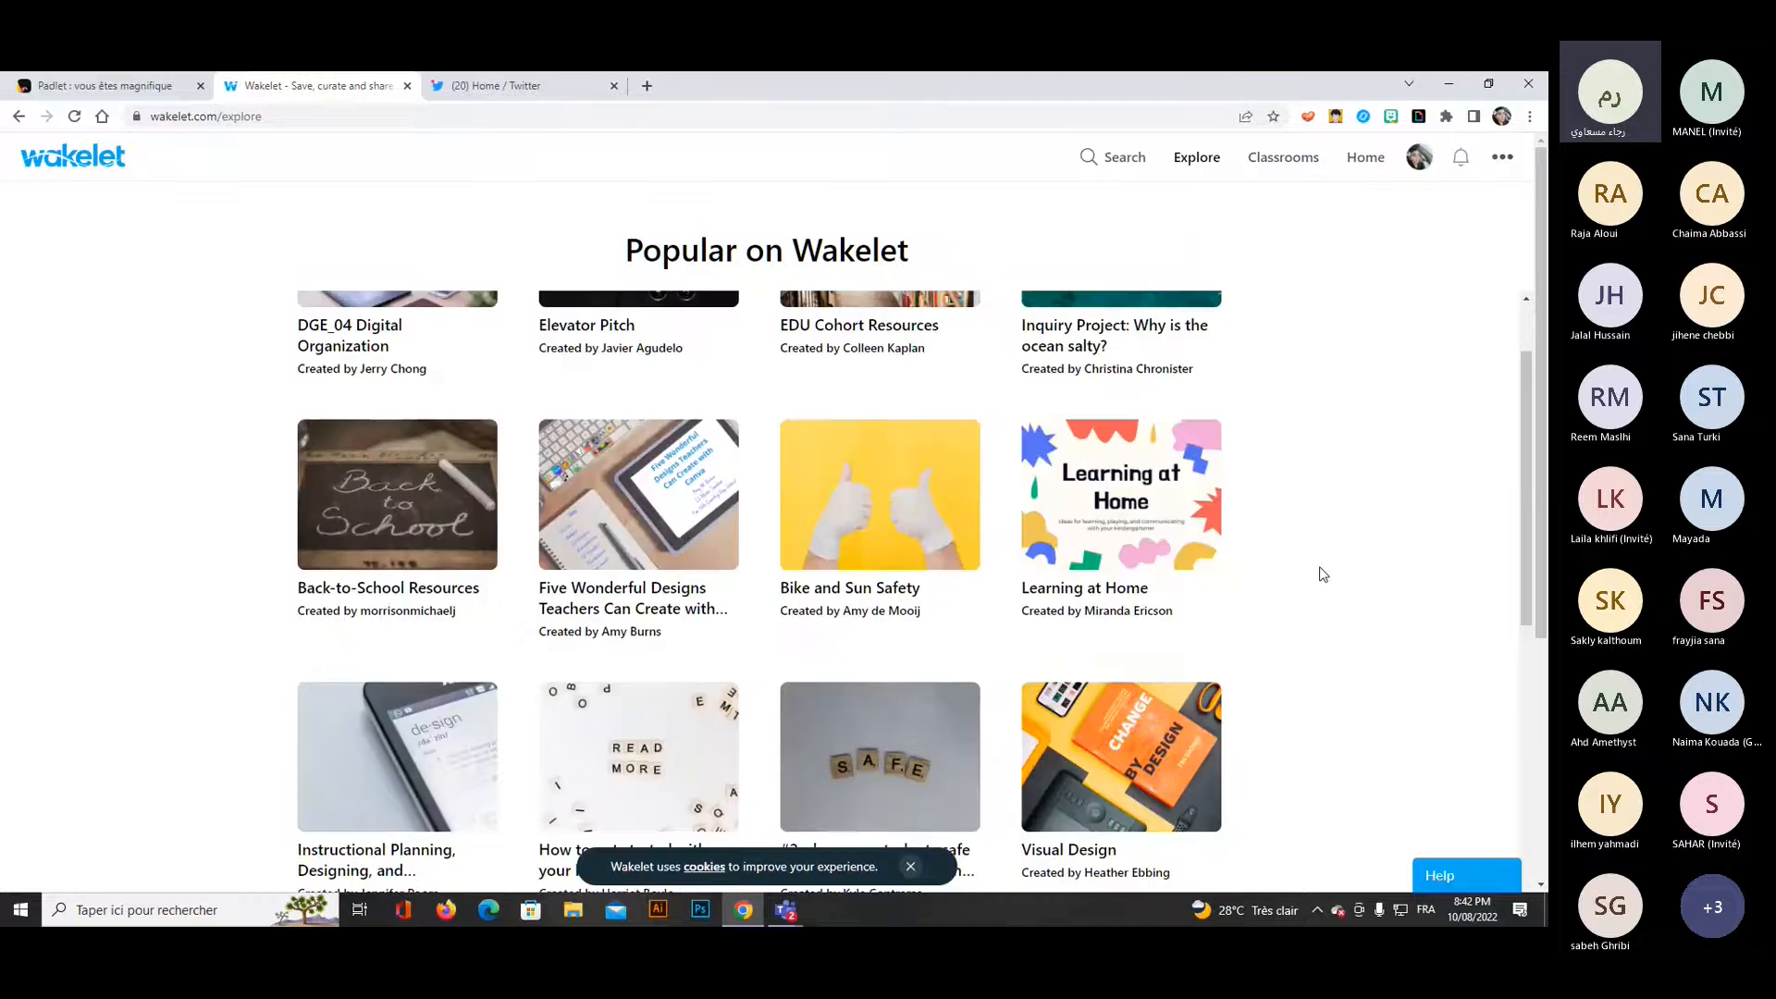
pyautogui.scroll(2, 1322, 573)
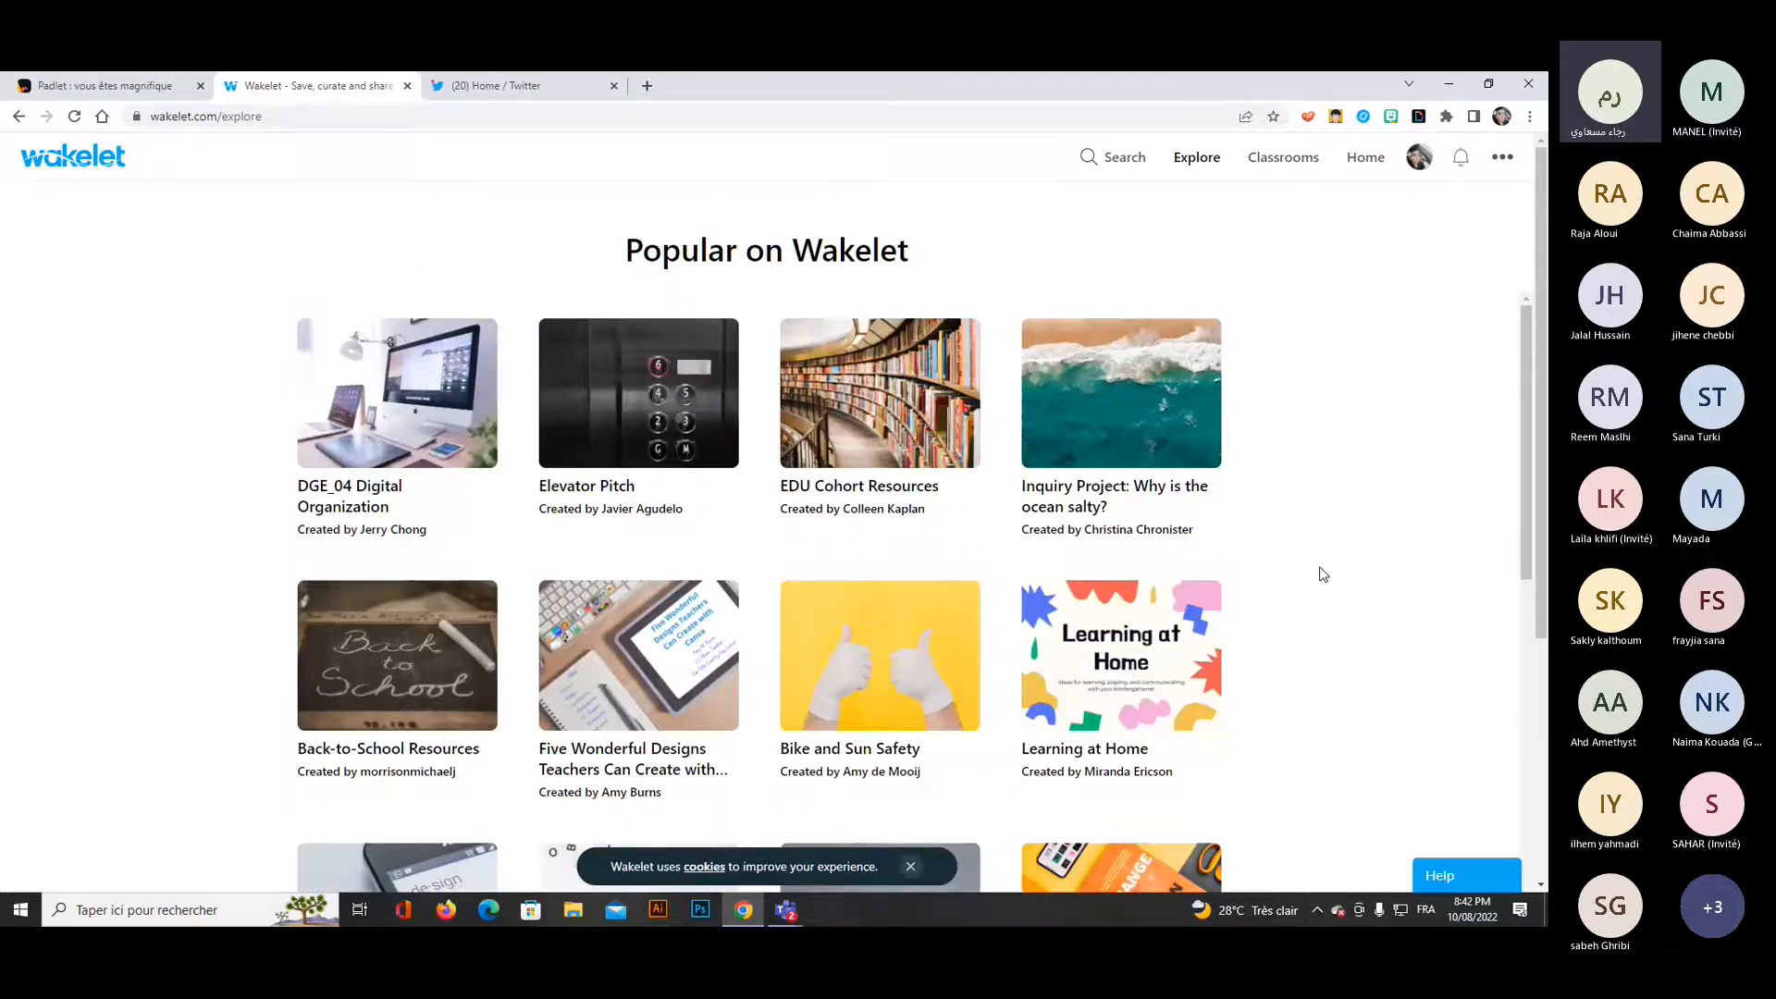
# Open the "Inquiry Project: Why is the ocean salty?" collection and react to it with a heart.
pyautogui.click(1181, 492)
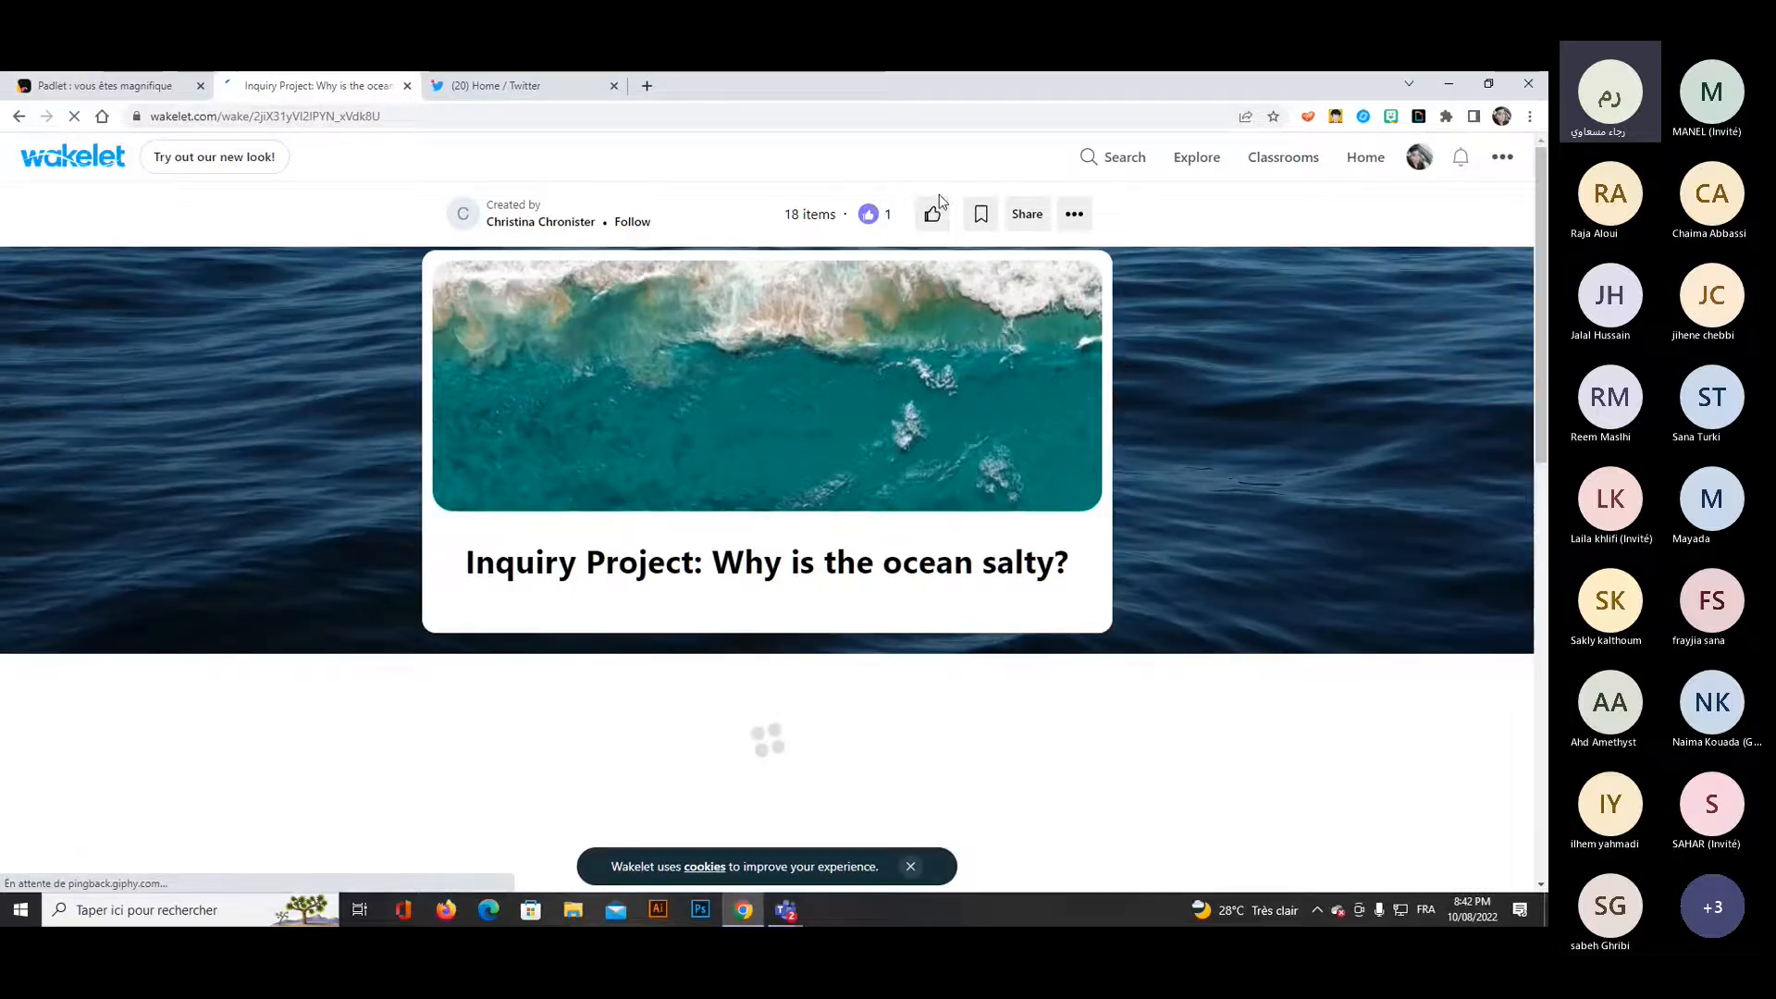
pyautogui.moveTo(932, 227)
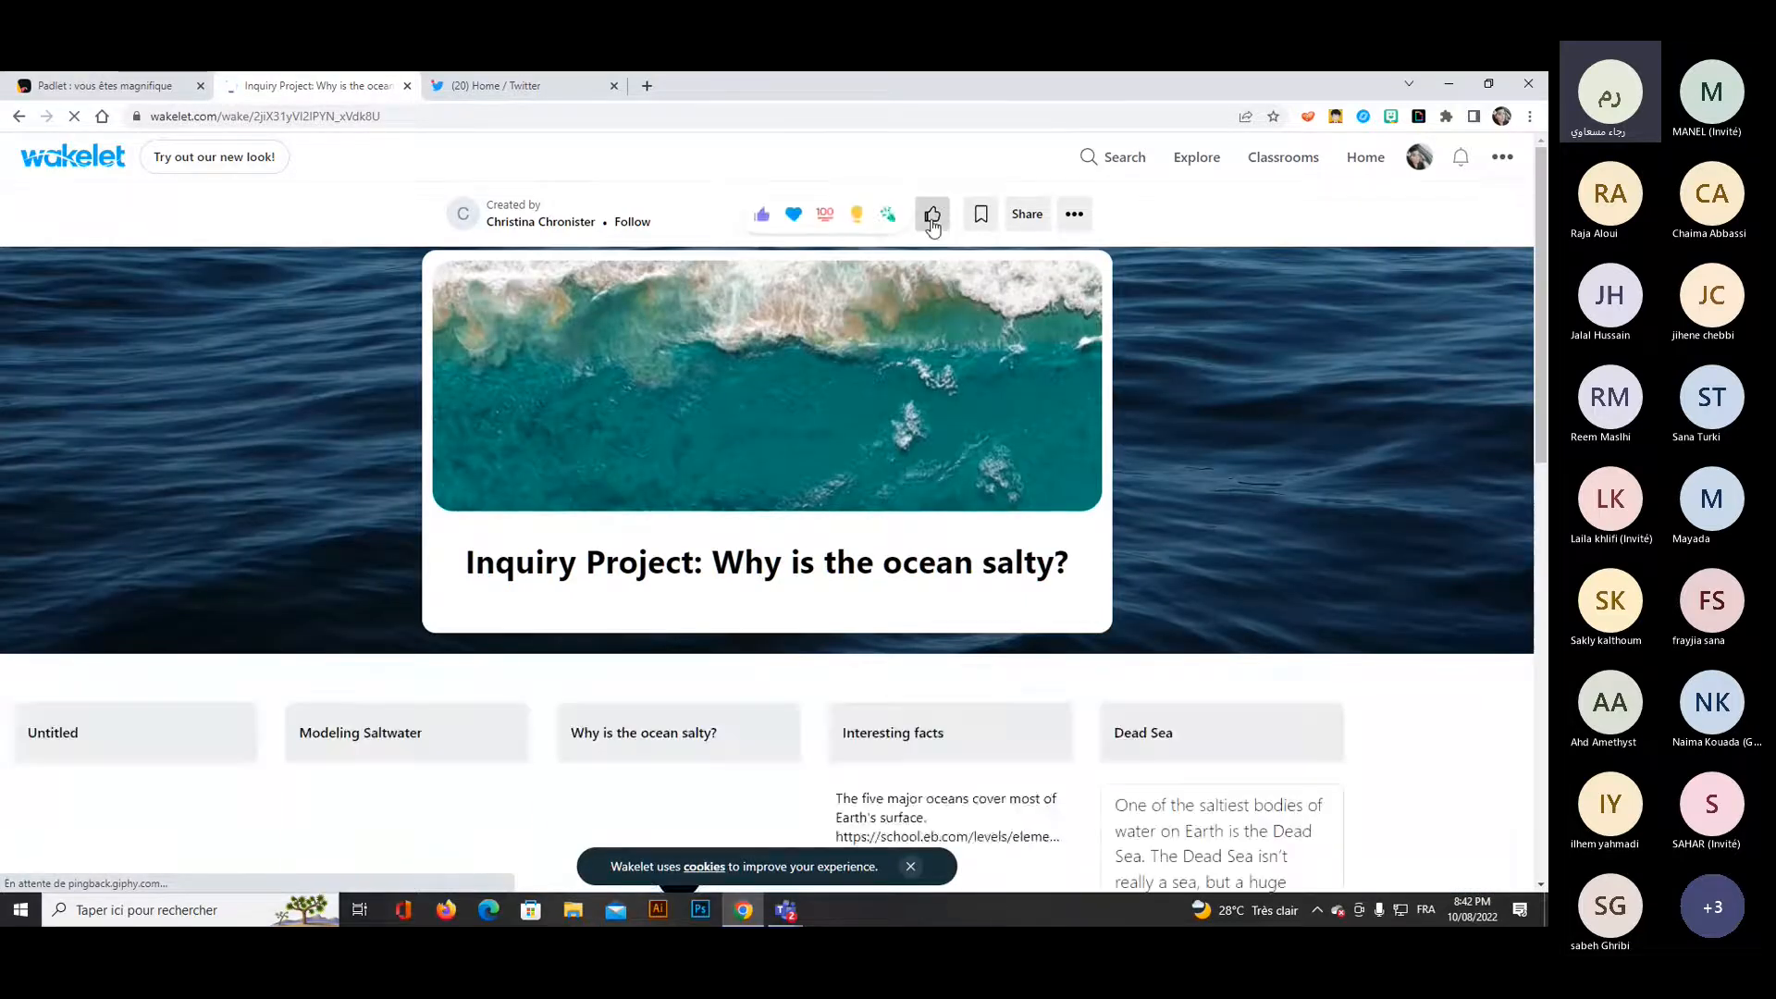
pyautogui.click(787, 214)
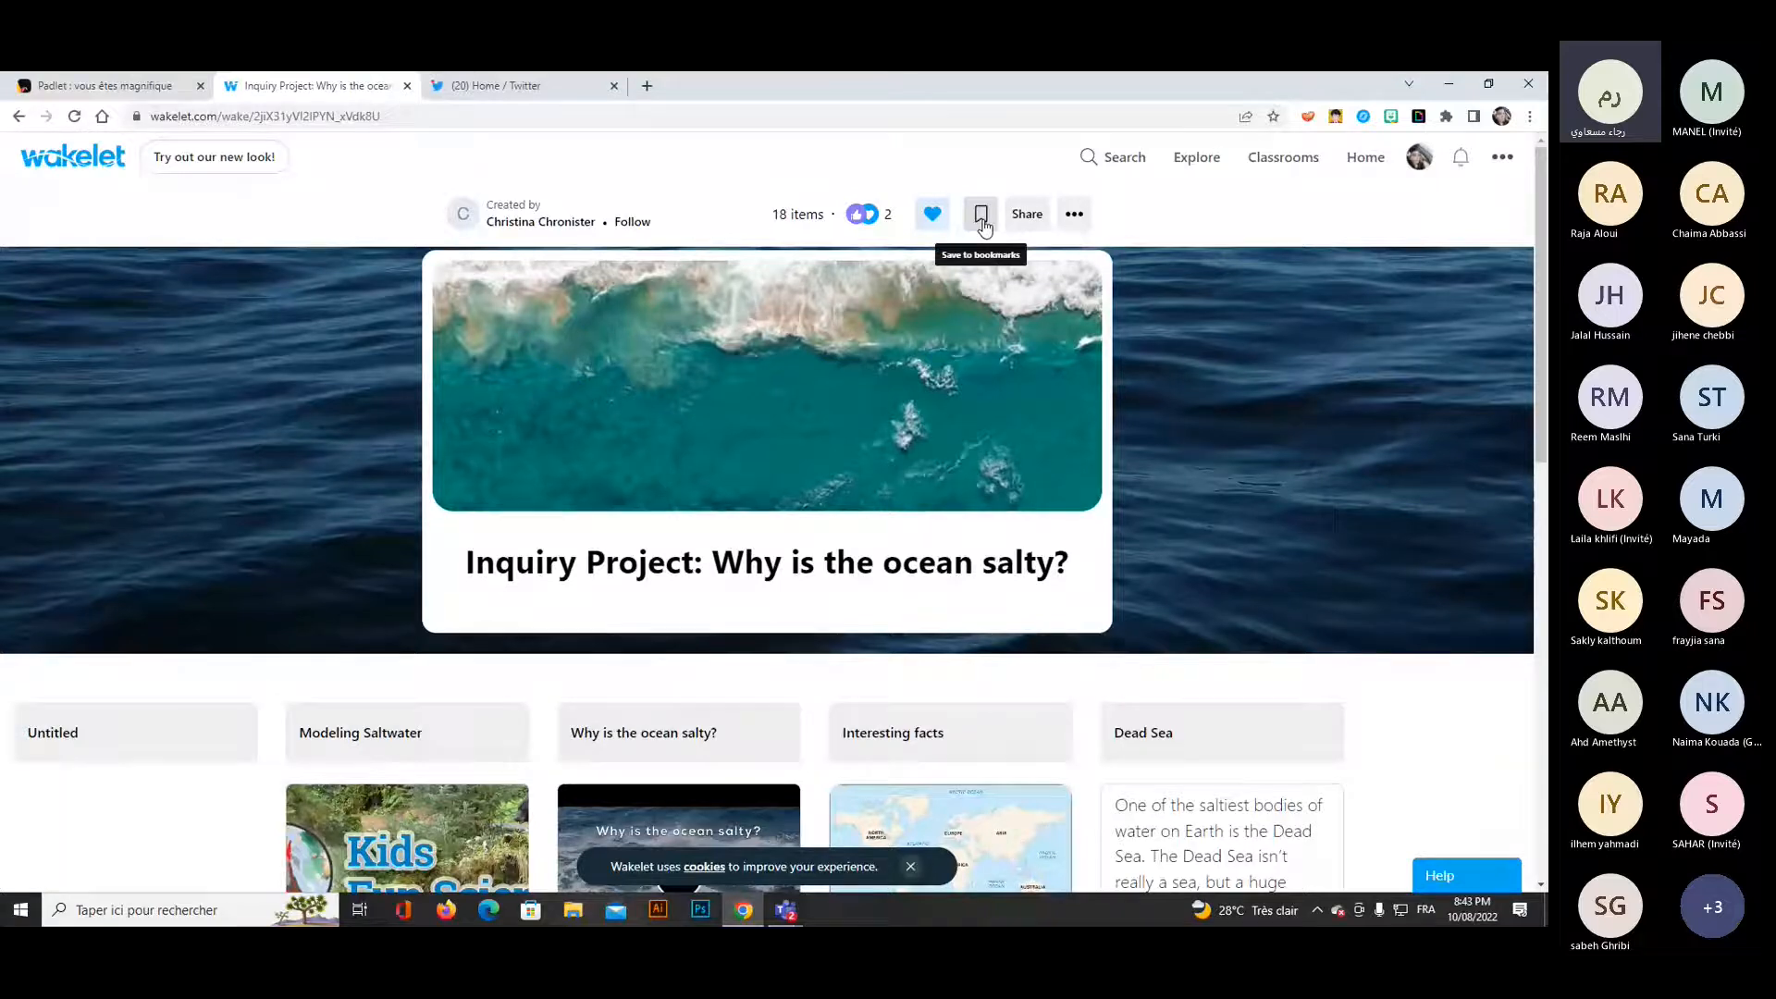
# View the sharing choices and the additional options of the ocean inquiry collection.
pyautogui.click(1023, 220)
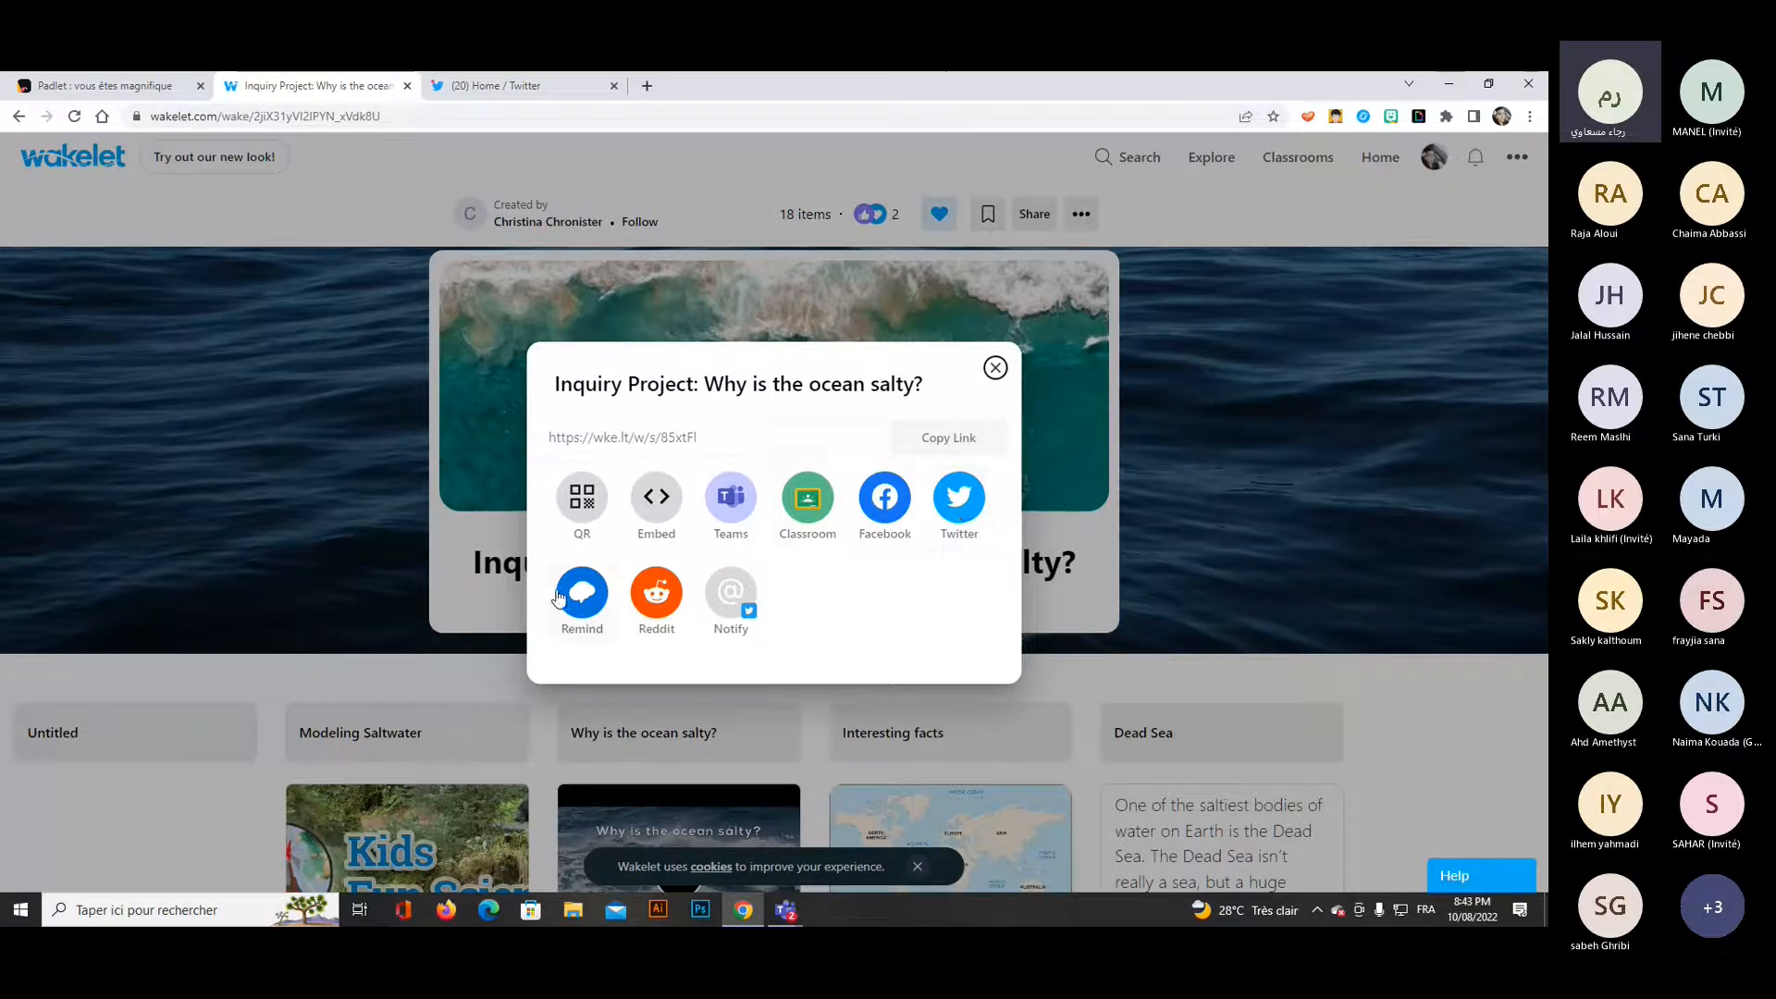
pyautogui.click(995, 369)
pyautogui.click(1074, 214)
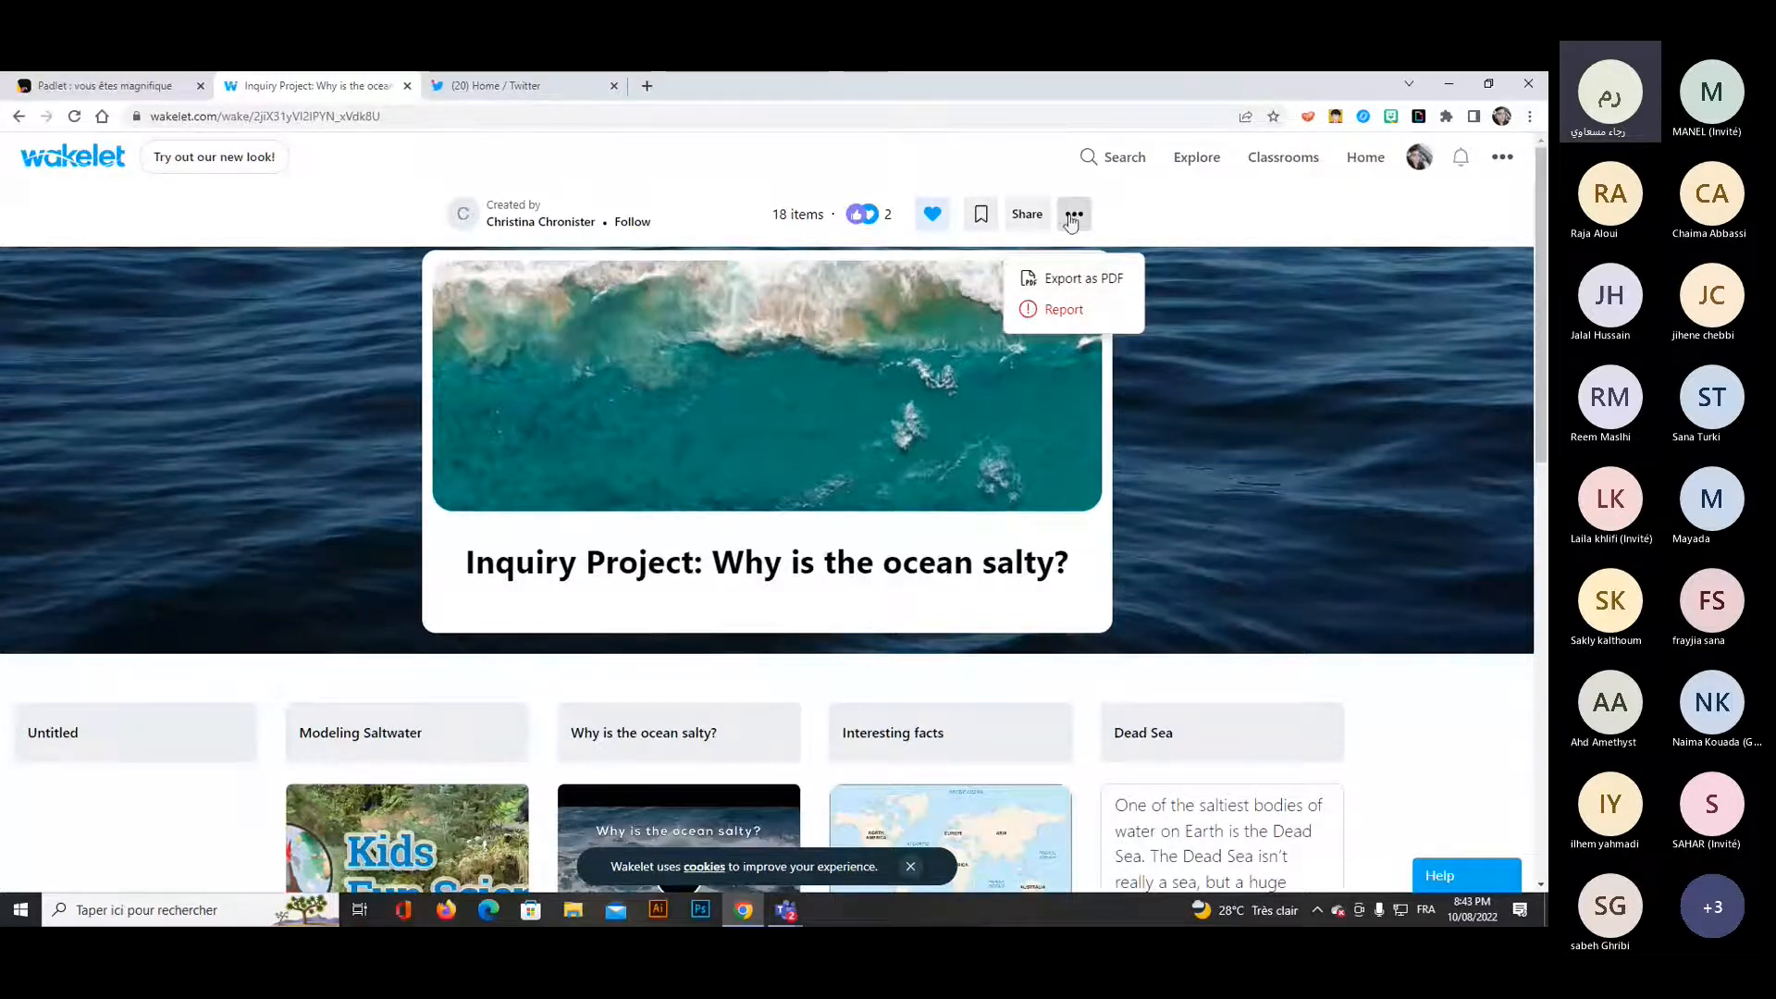
# Return to the Explore page and search Wakelet for "EFL resources".
pyautogui.click(1184, 167)
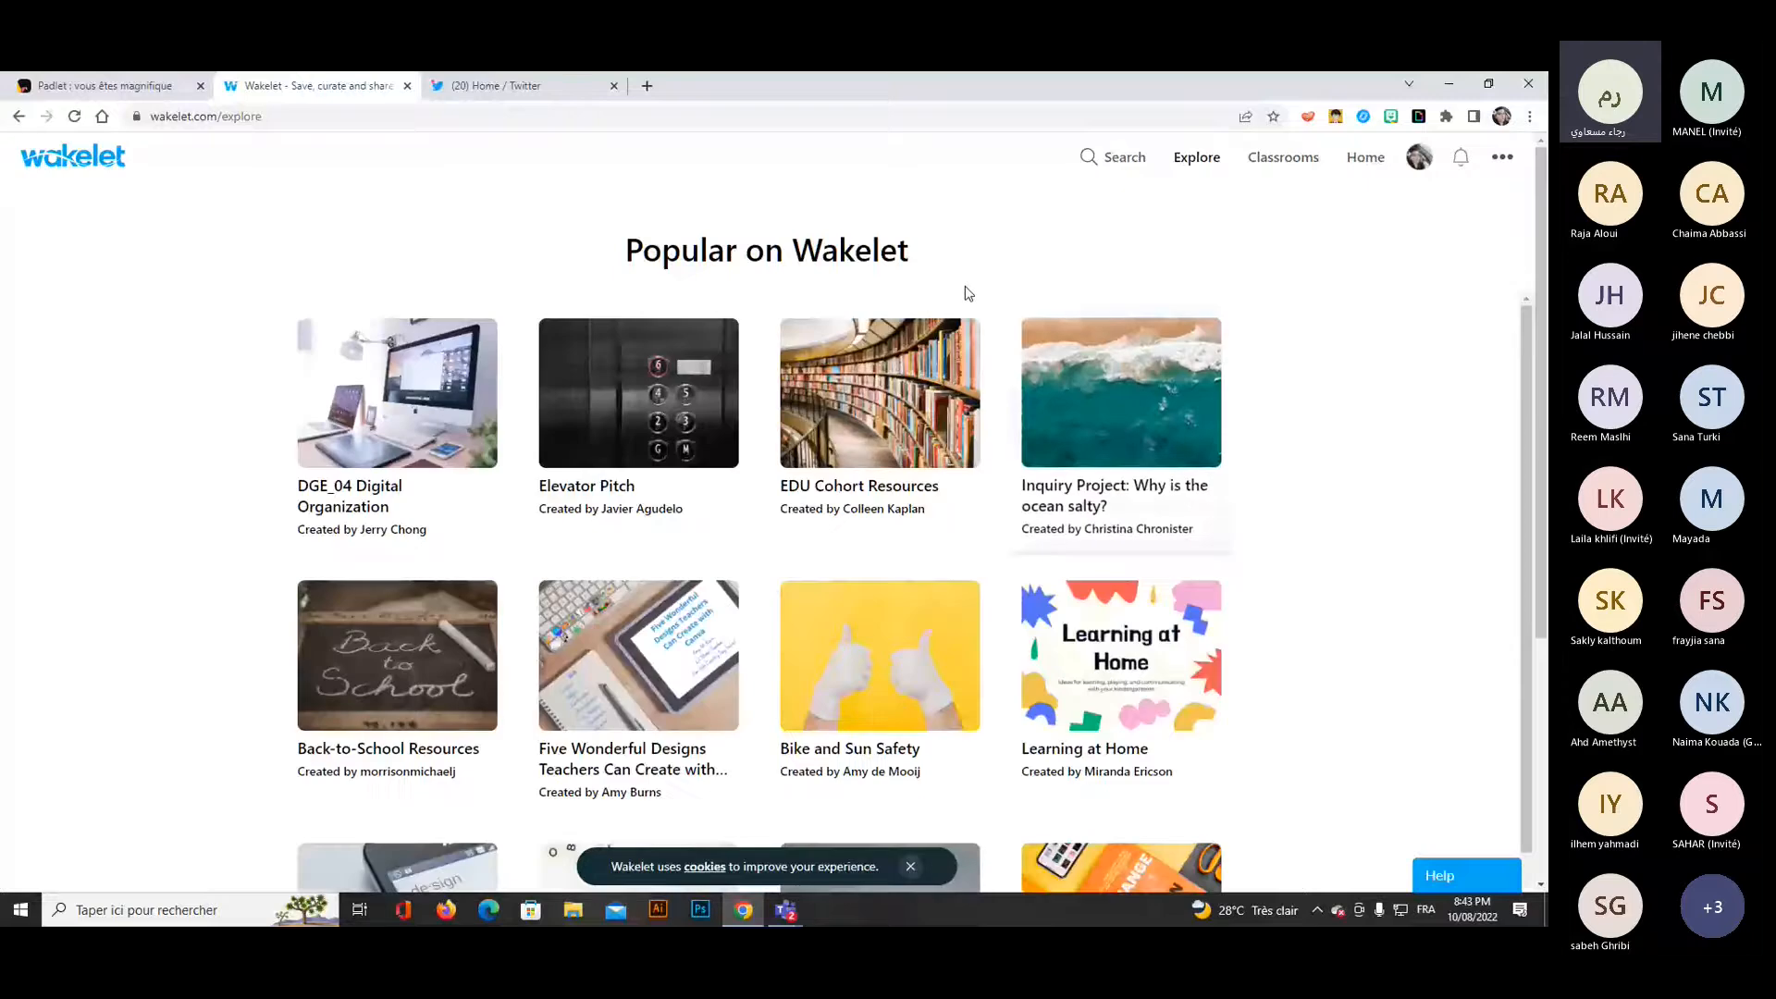
pyautogui.click(1093, 169)
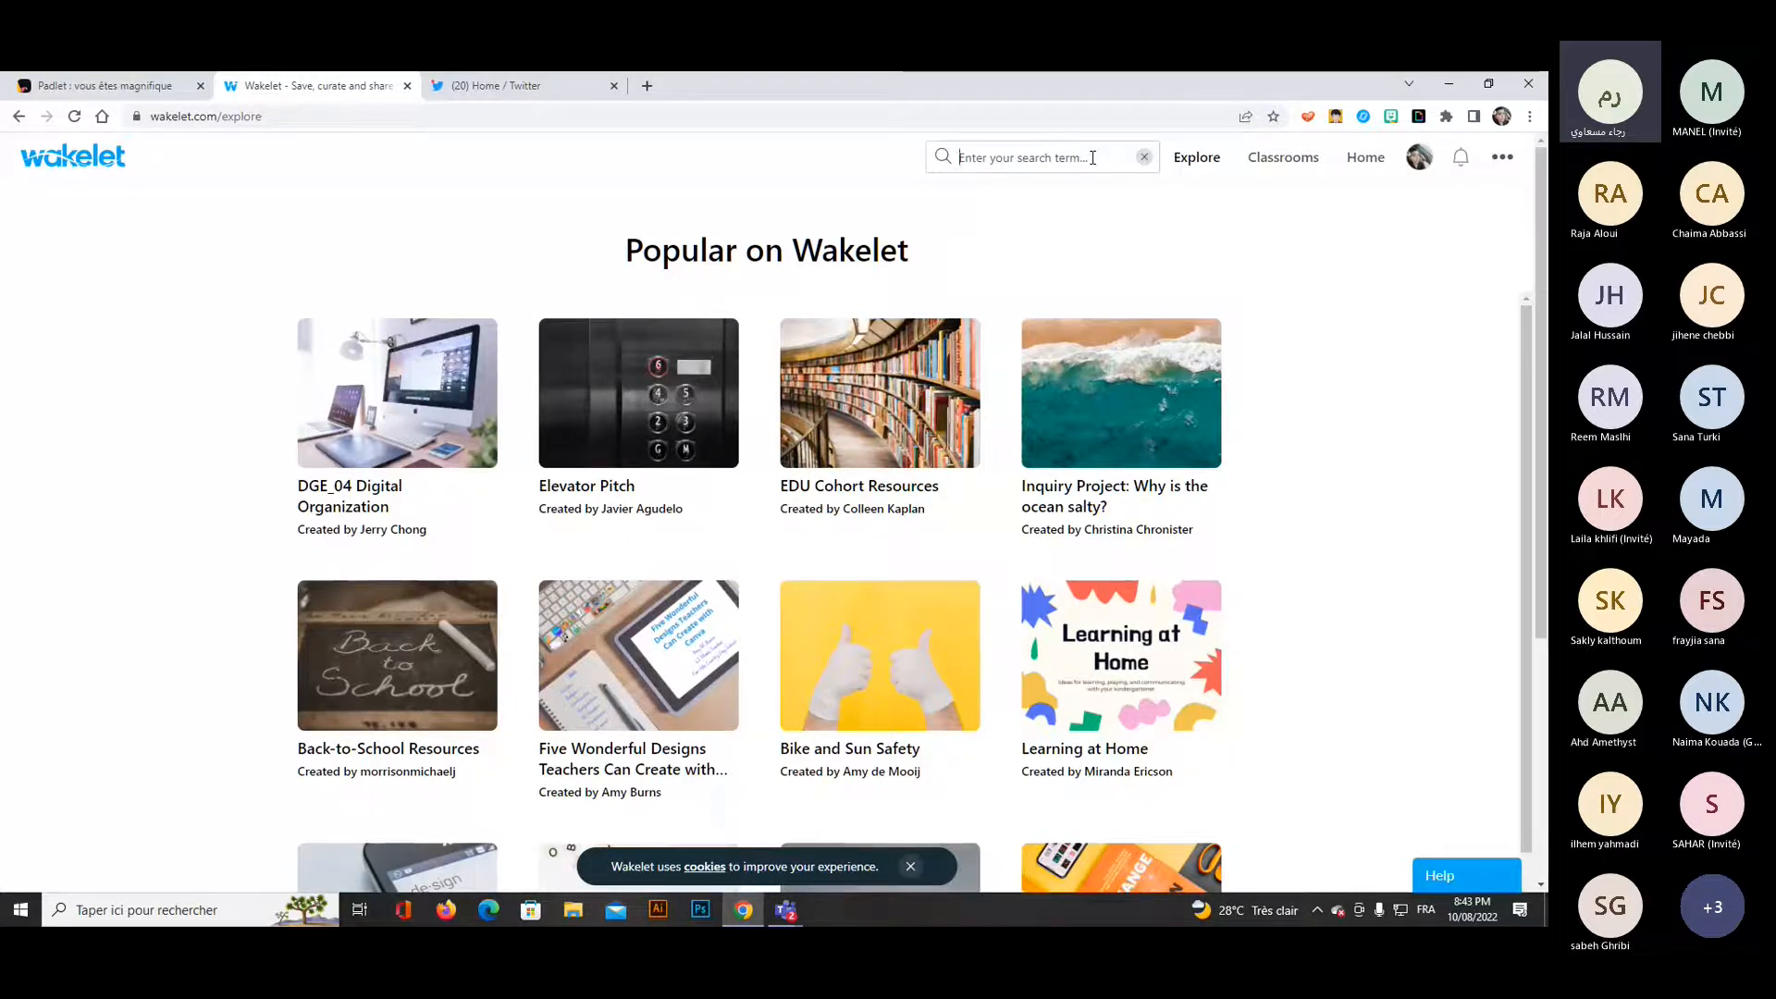
pyautogui.write('E')
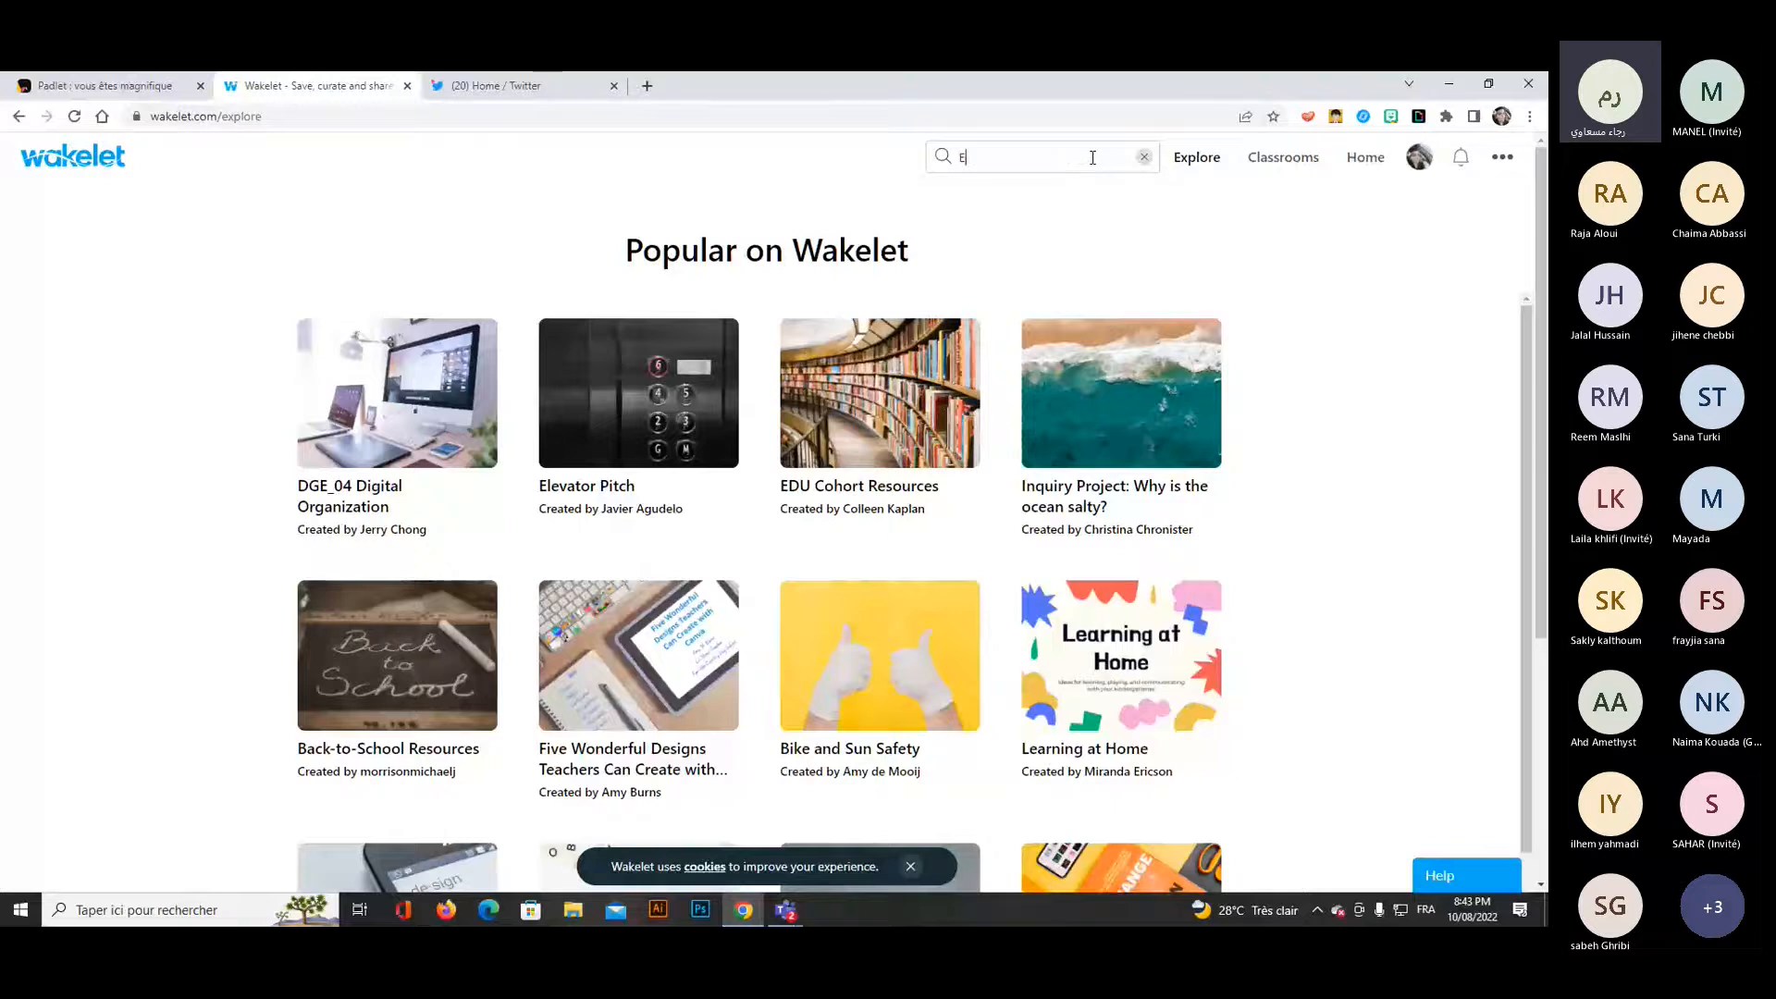
pyautogui.write('FL resources')
pyautogui.press('Return')
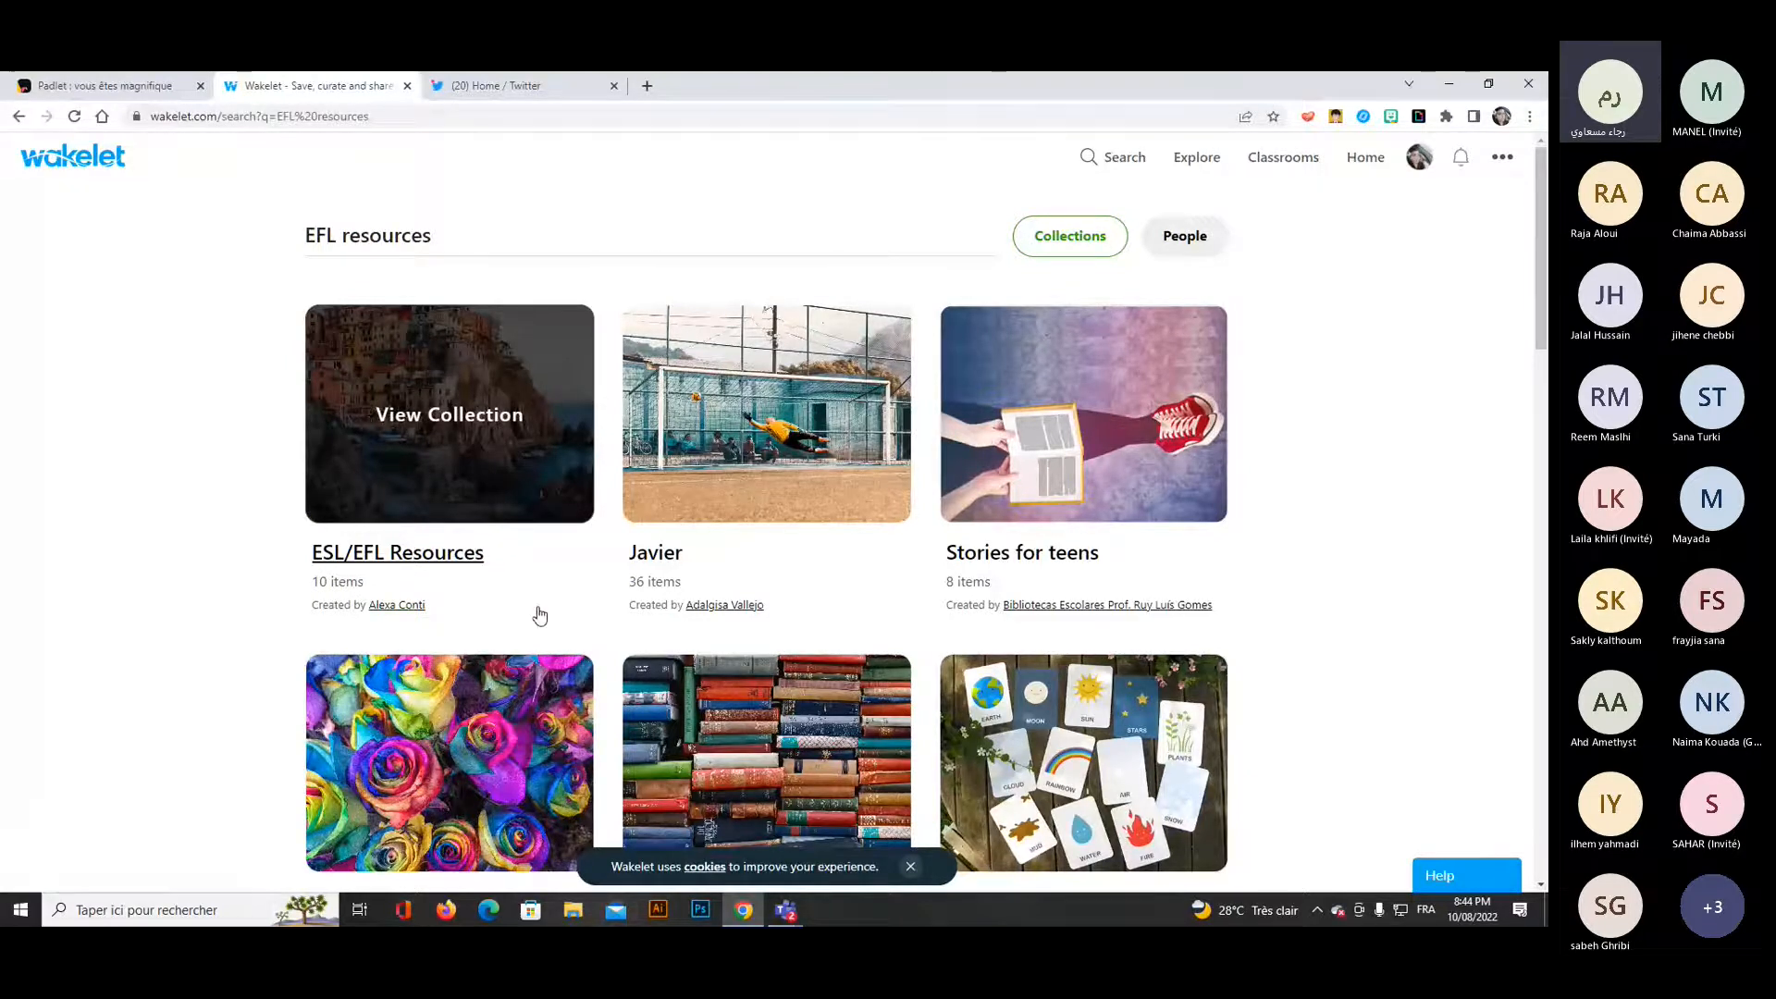
# Open the "Stories for teens" collection from the search results and look through its items.
pyautogui.scroll(-1, 1091, 539)
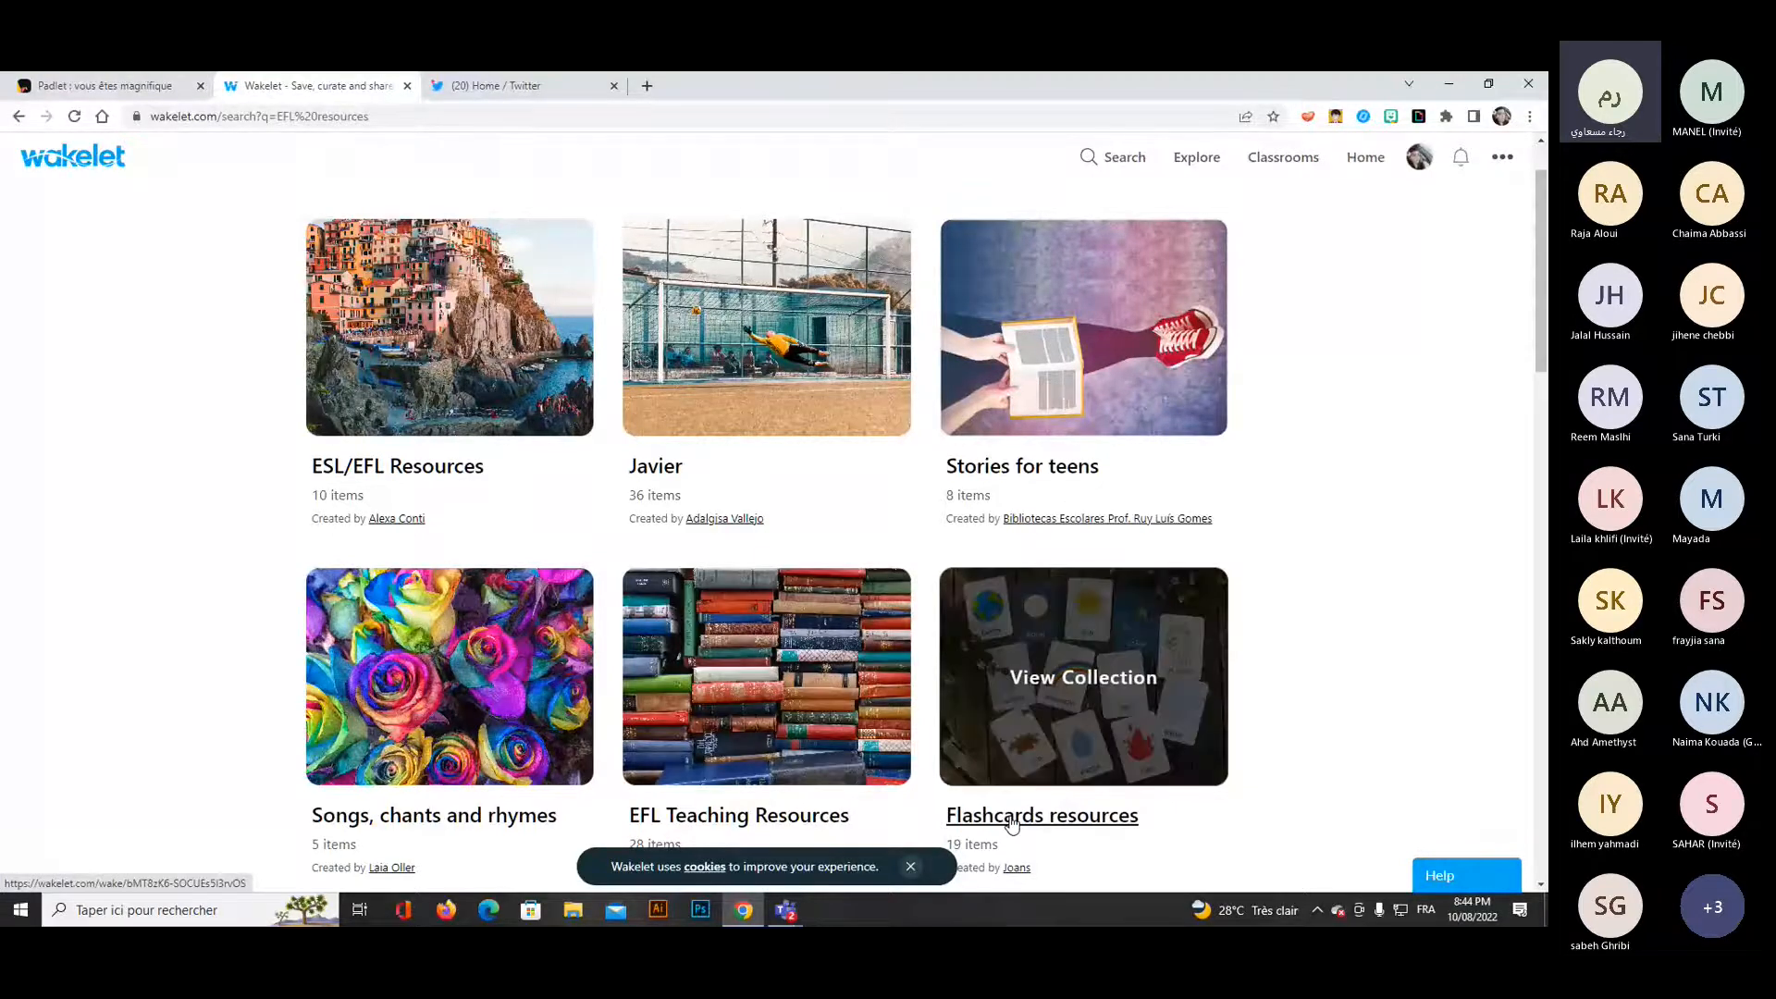
pyautogui.click(1014, 470)
pyautogui.scroll(-2, 1209, 459)
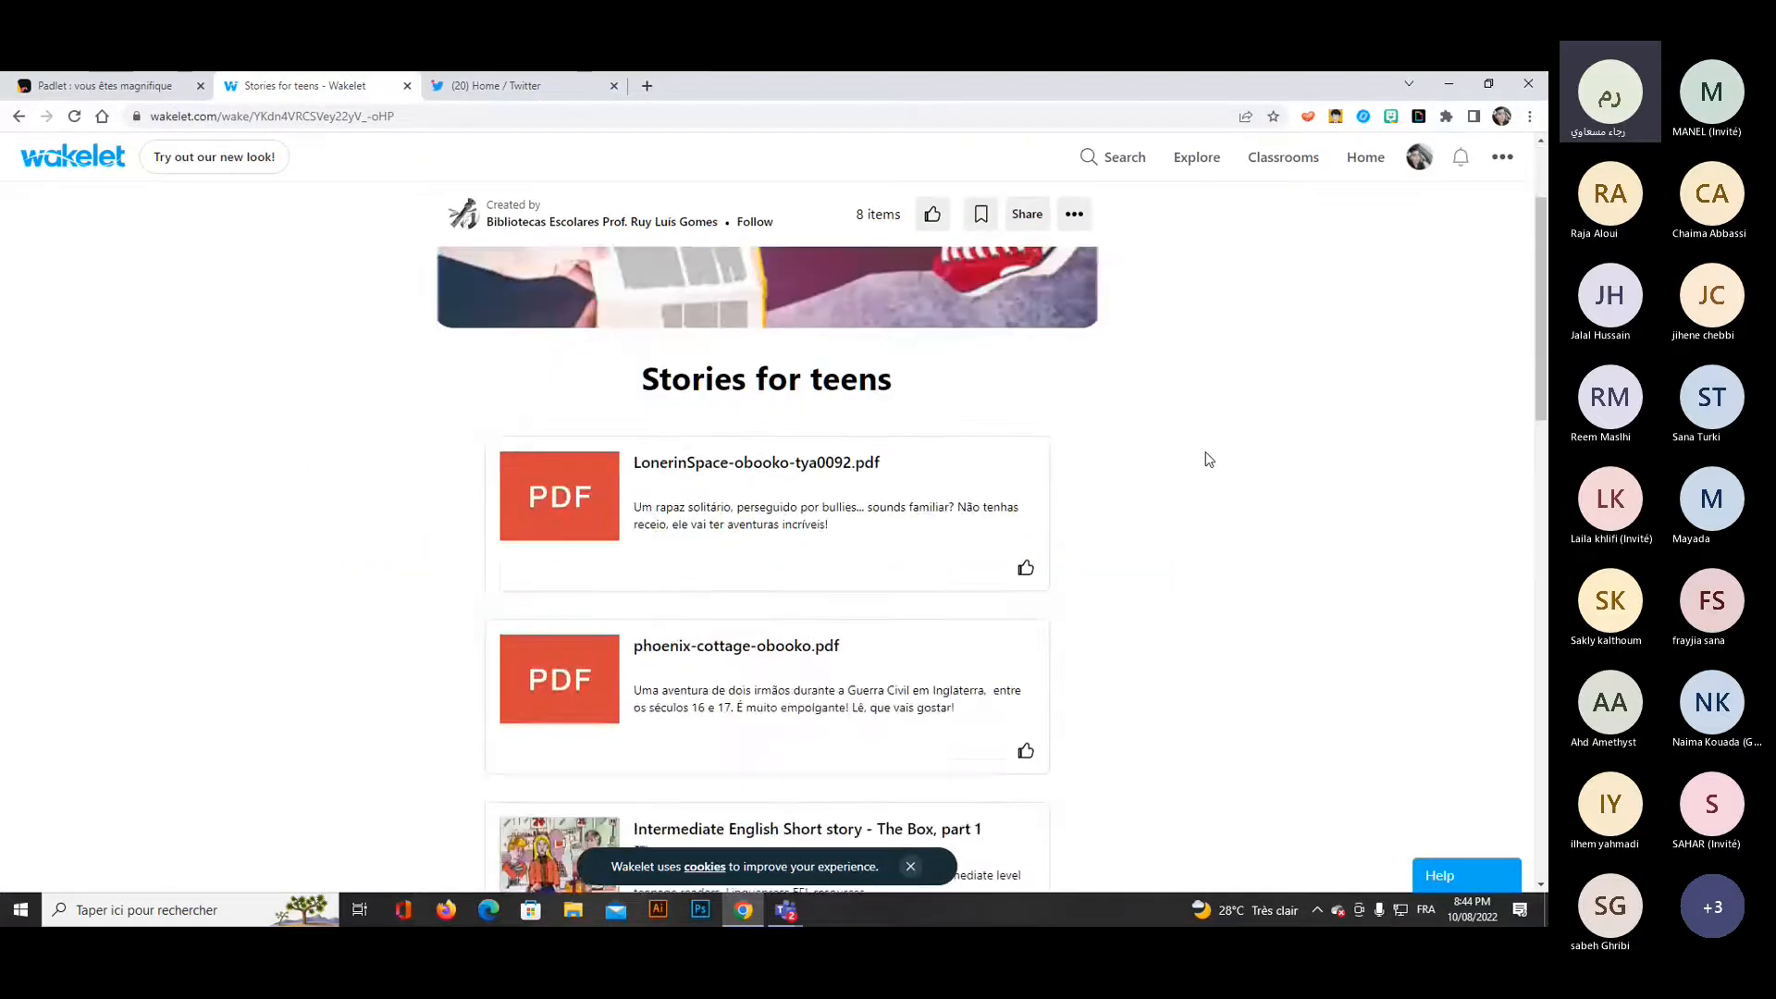
pyautogui.scroll(-3, 924, 546)
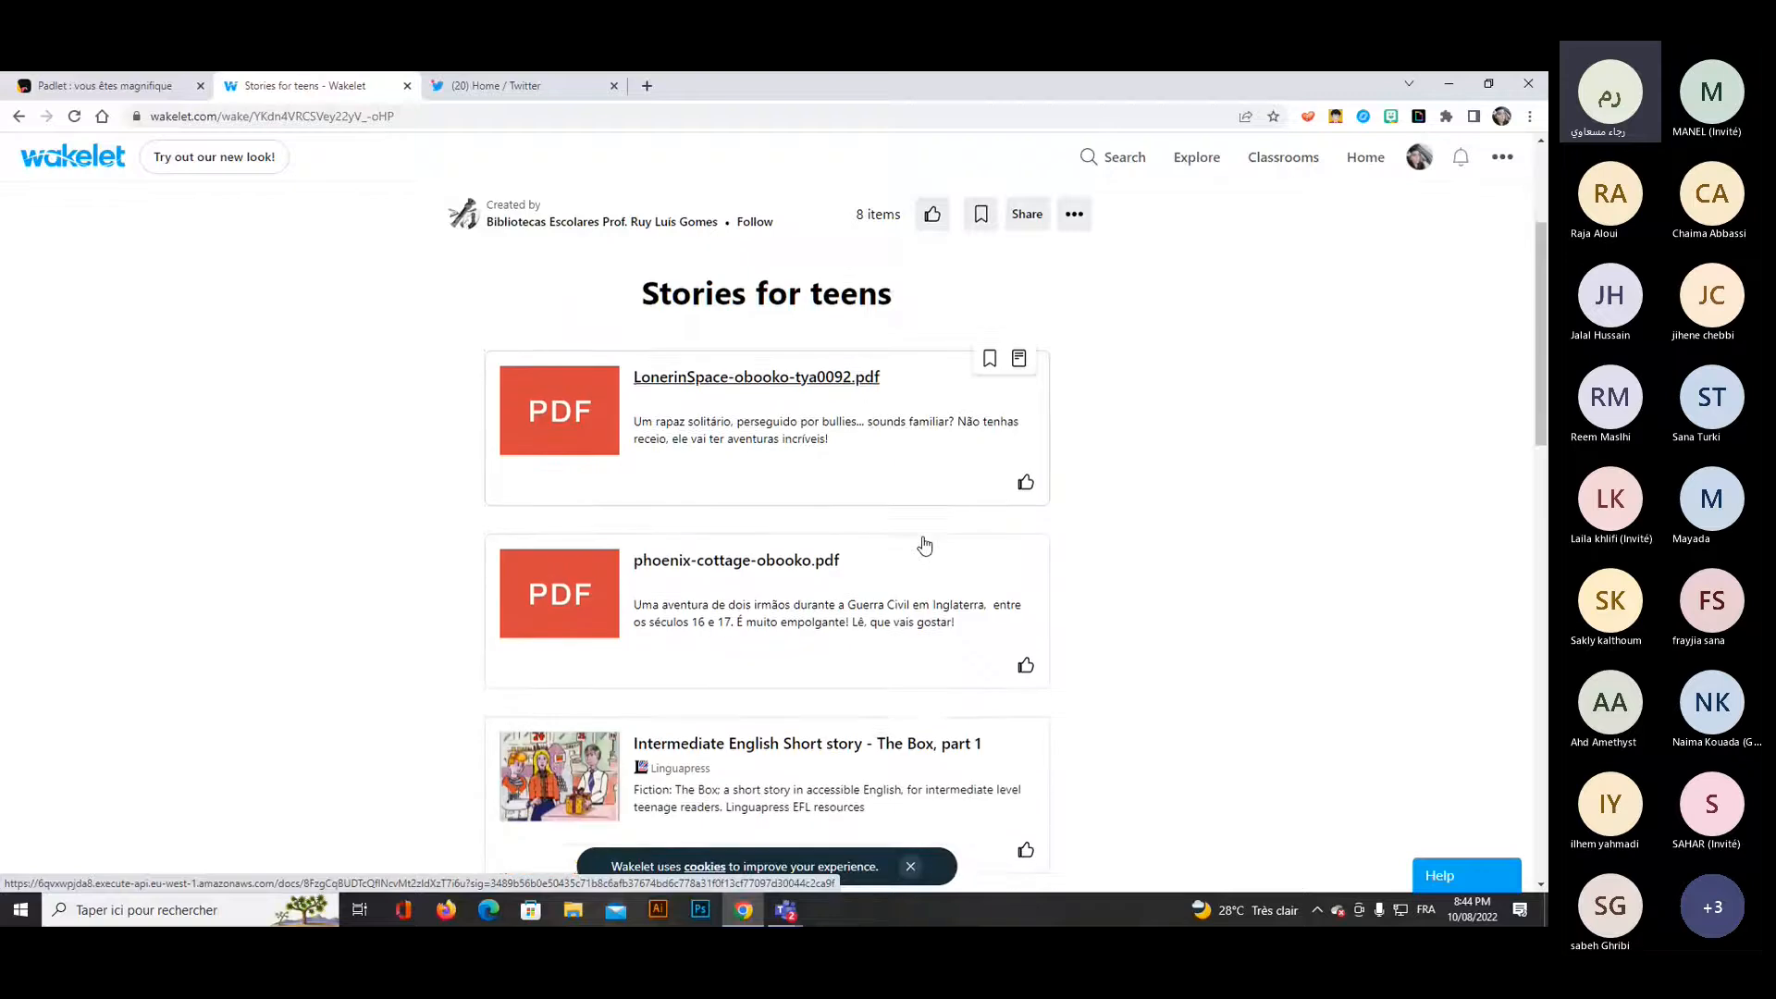
# Open the "Intermediate English Short story - The Box, part 1" item, skim the story and close its page.
pyautogui.click(813, 568)
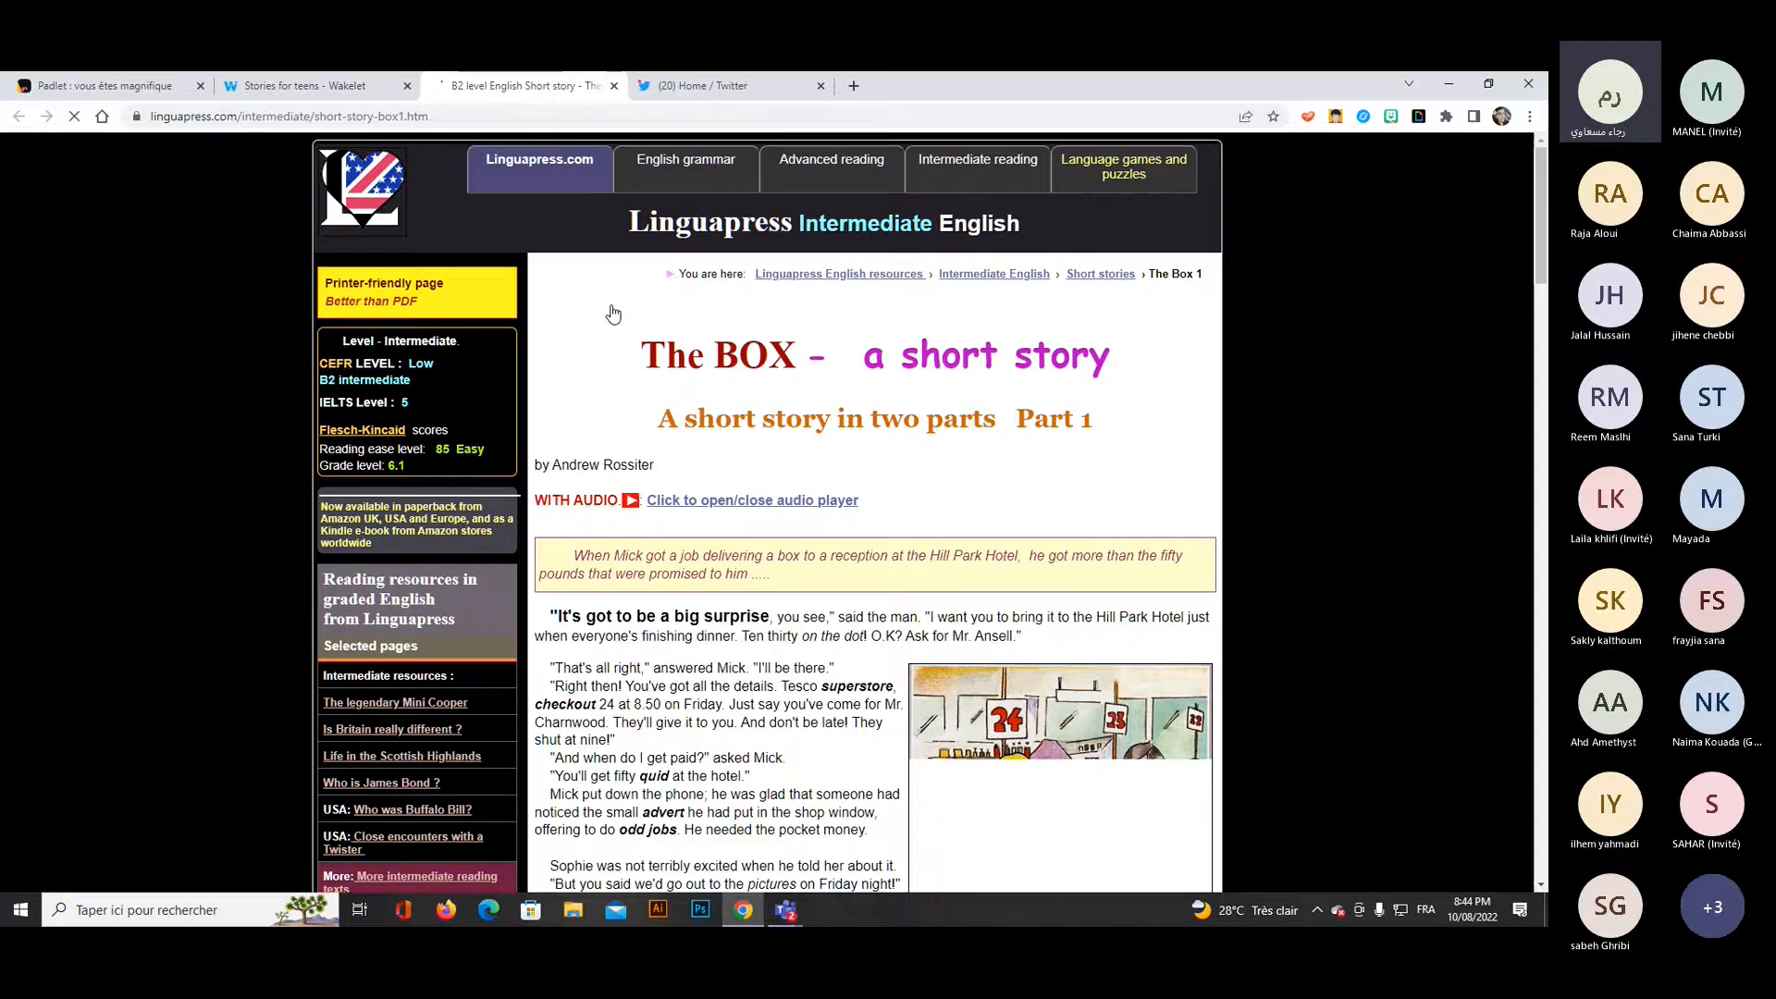
pyautogui.scroll(-3, 1017, 597)
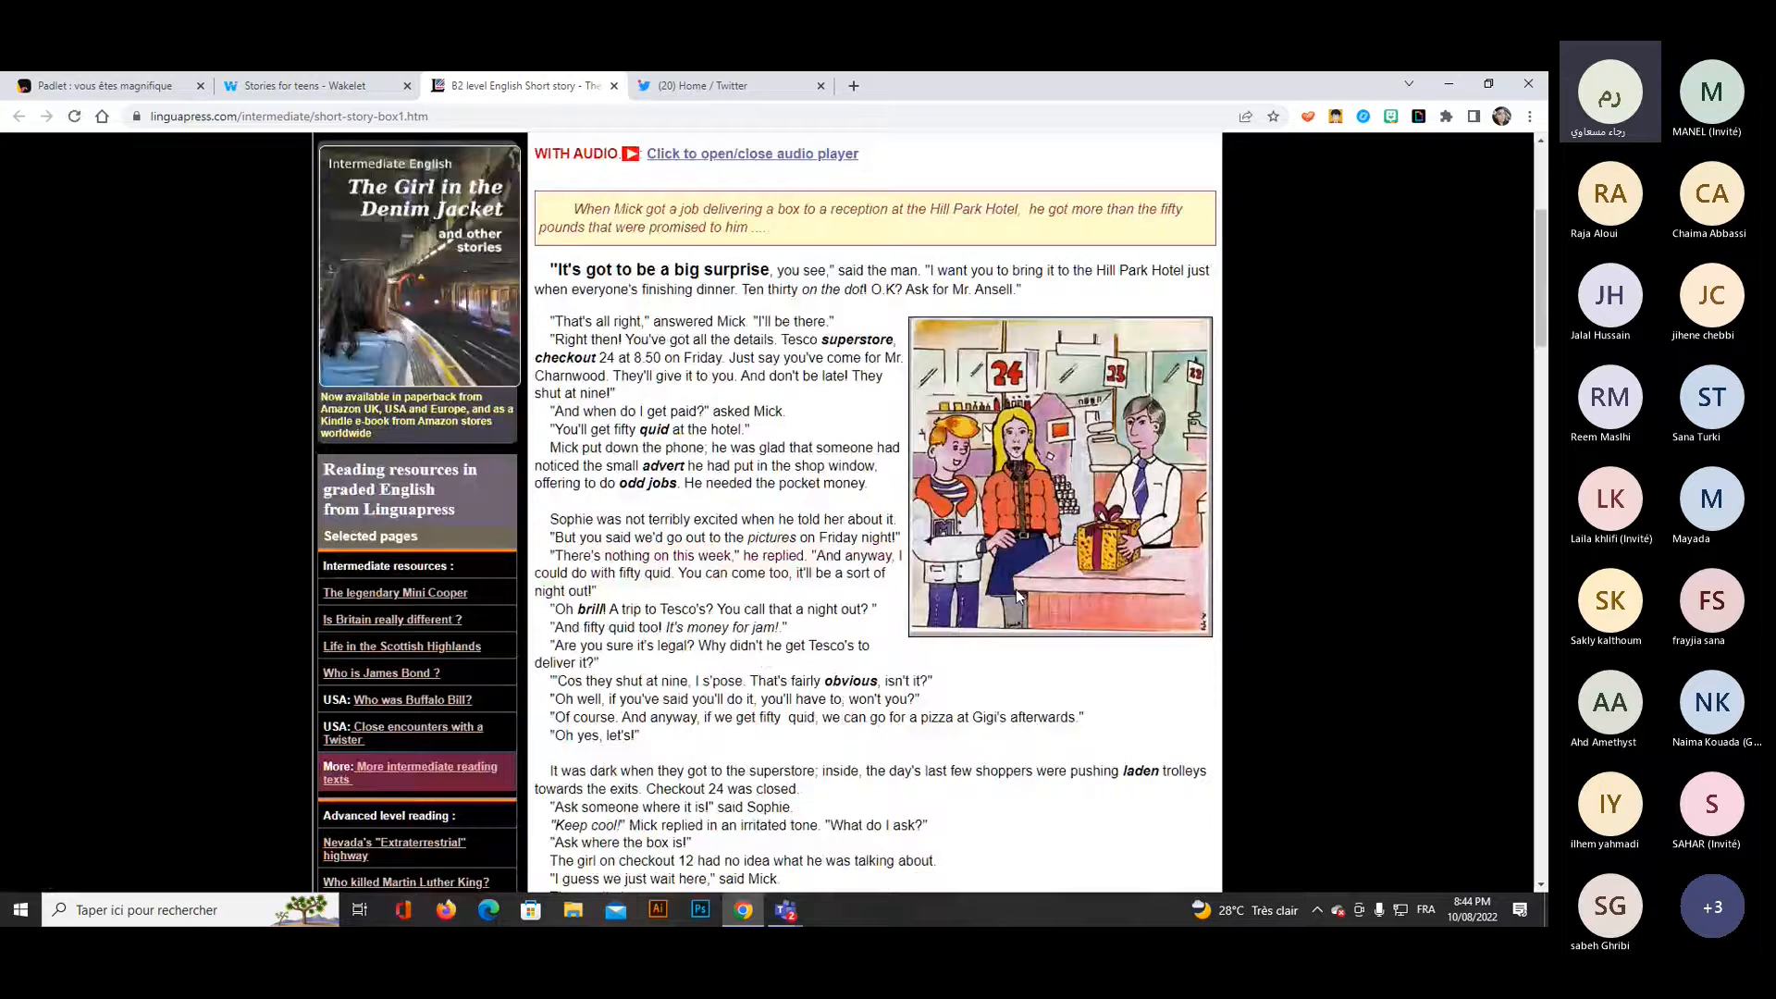
pyautogui.scroll(-6, 1017, 596)
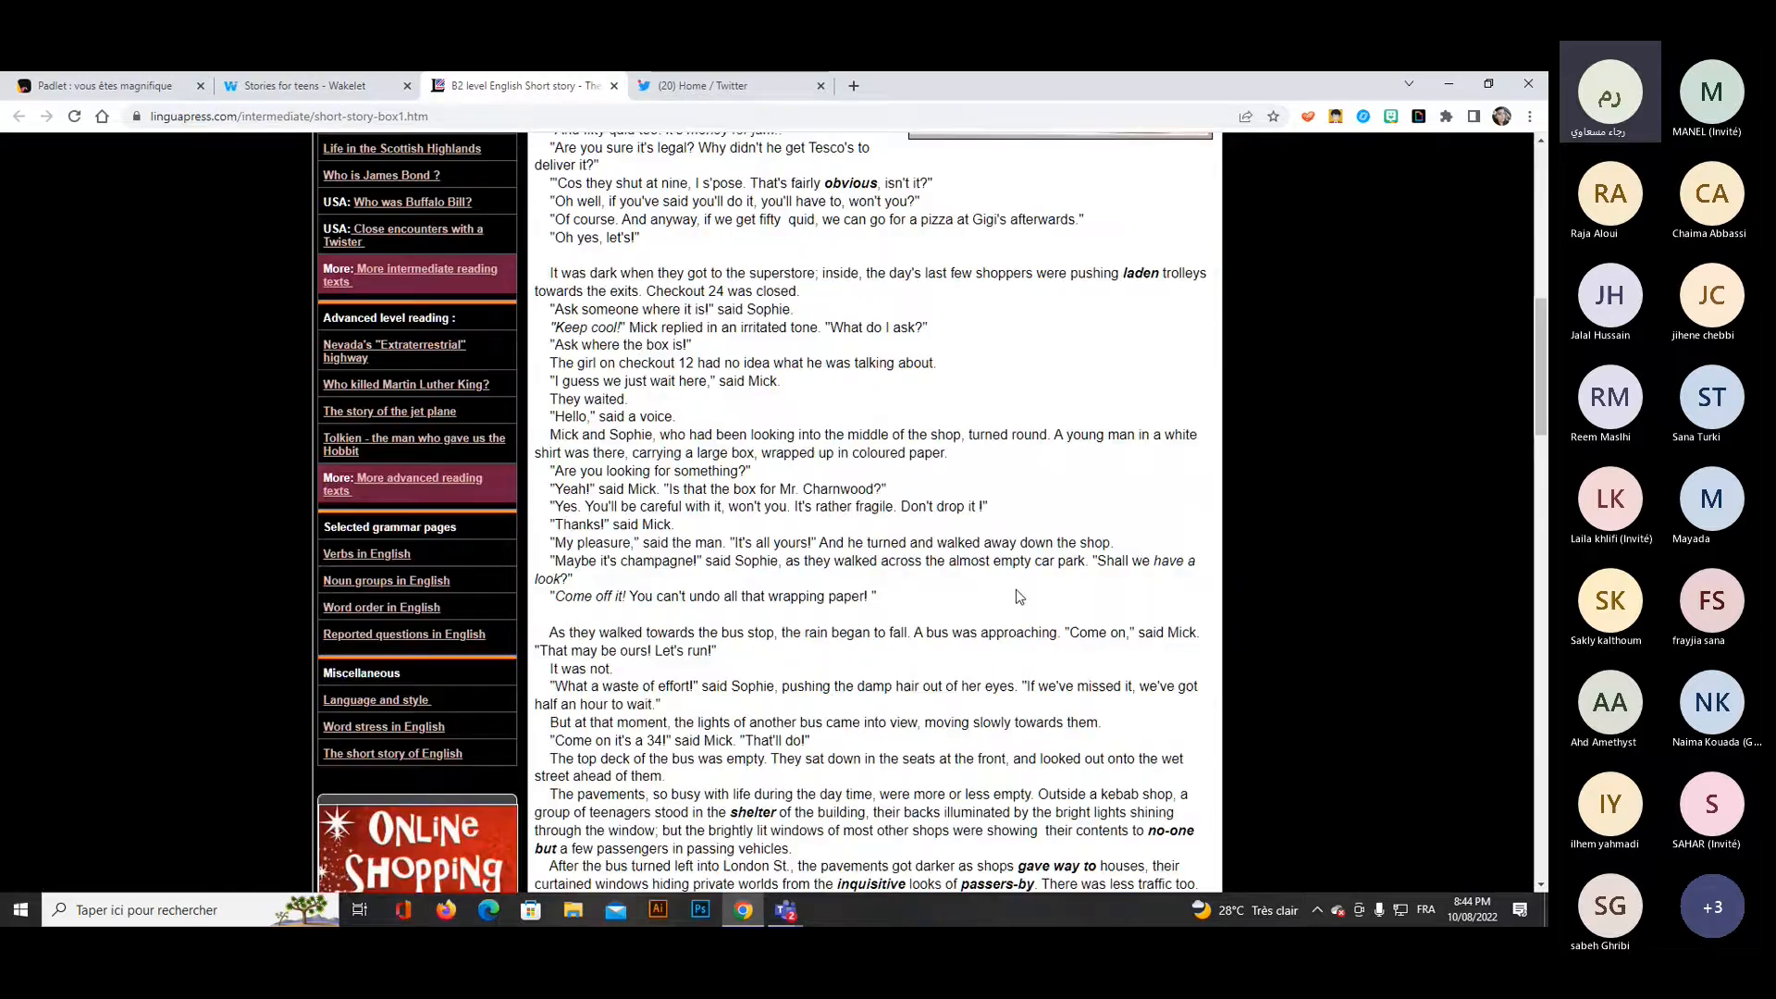
pyautogui.scroll(10, 1017, 597)
pyautogui.click(613, 85)
pyautogui.scroll(3, 1244, 456)
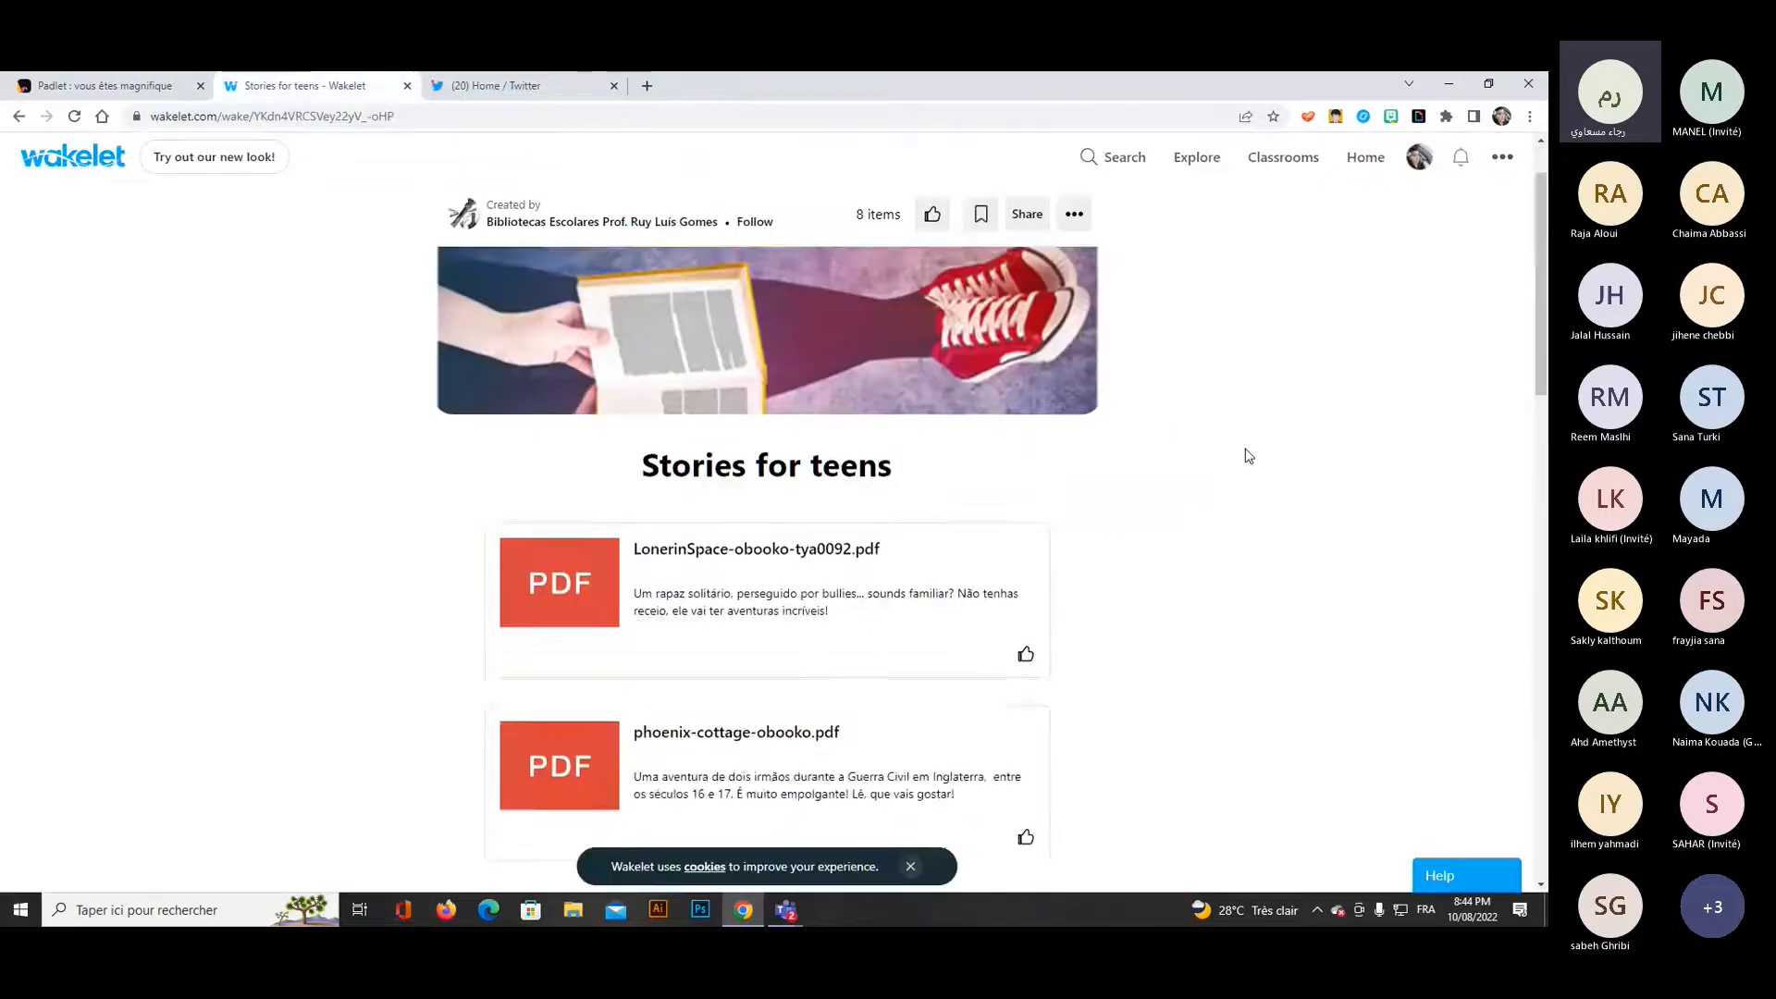
# Go back to the Explore page and search for "Efl resources" again.
pyautogui.click(1197, 158)
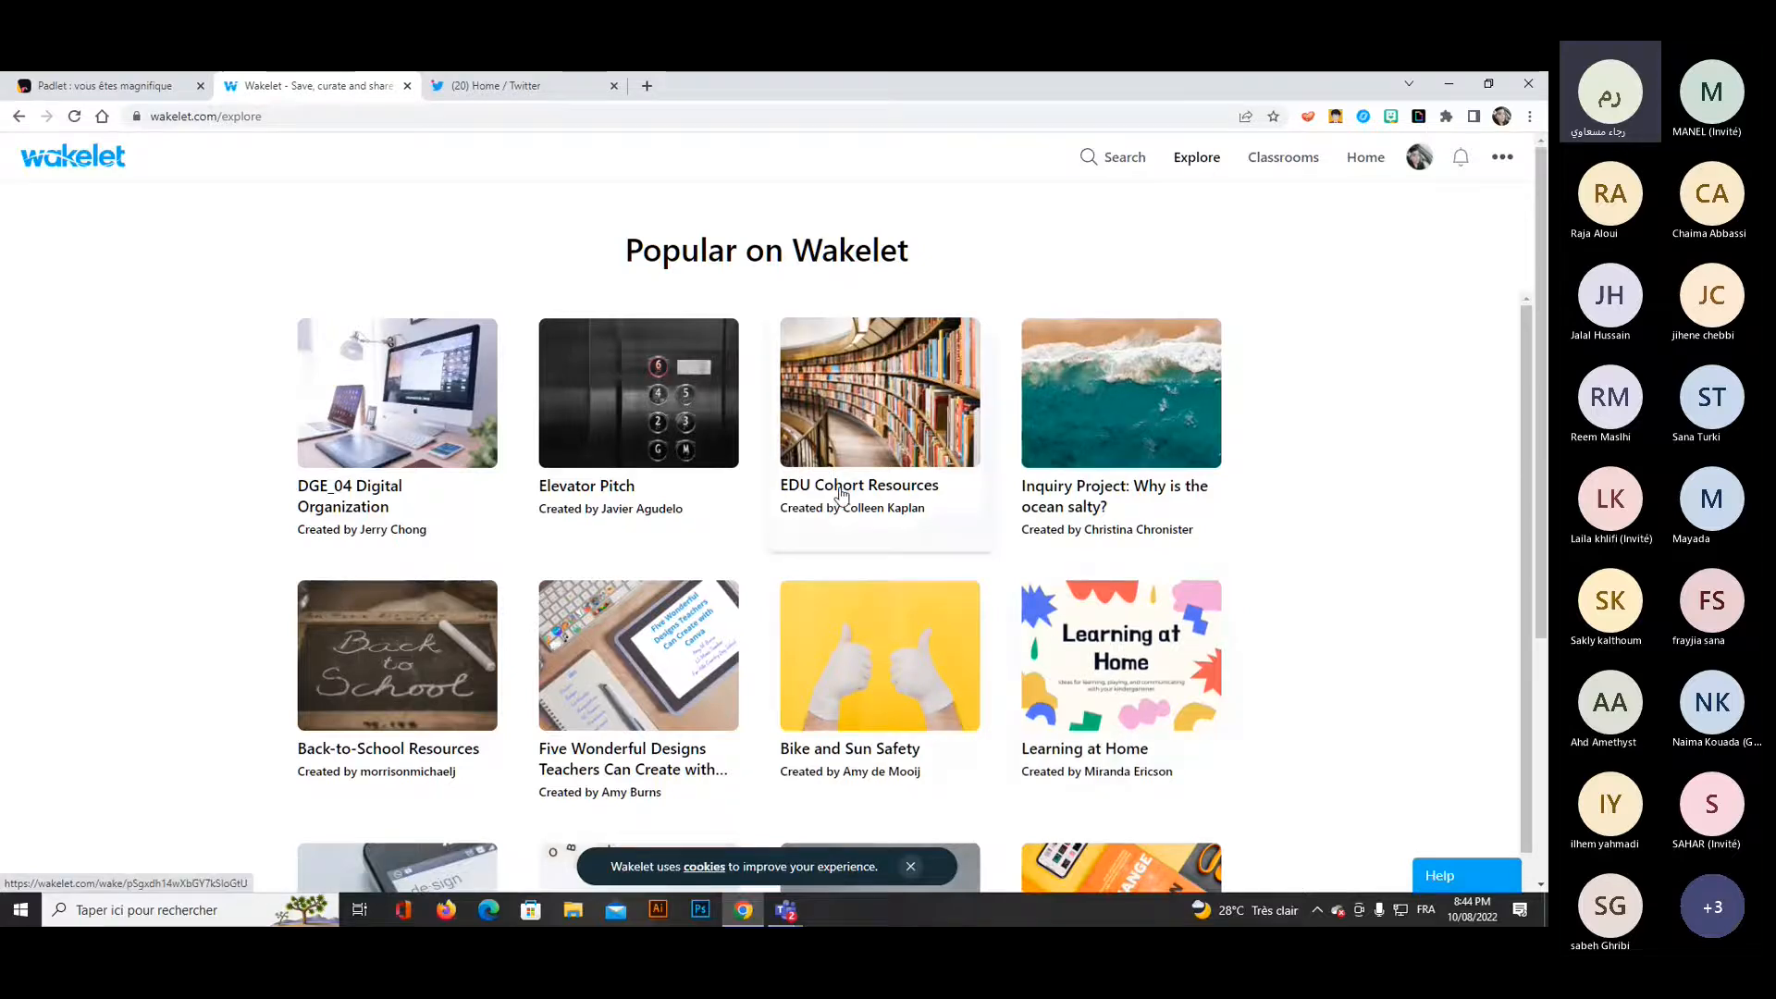
pyautogui.click(1113, 157)
pyautogui.write('E')
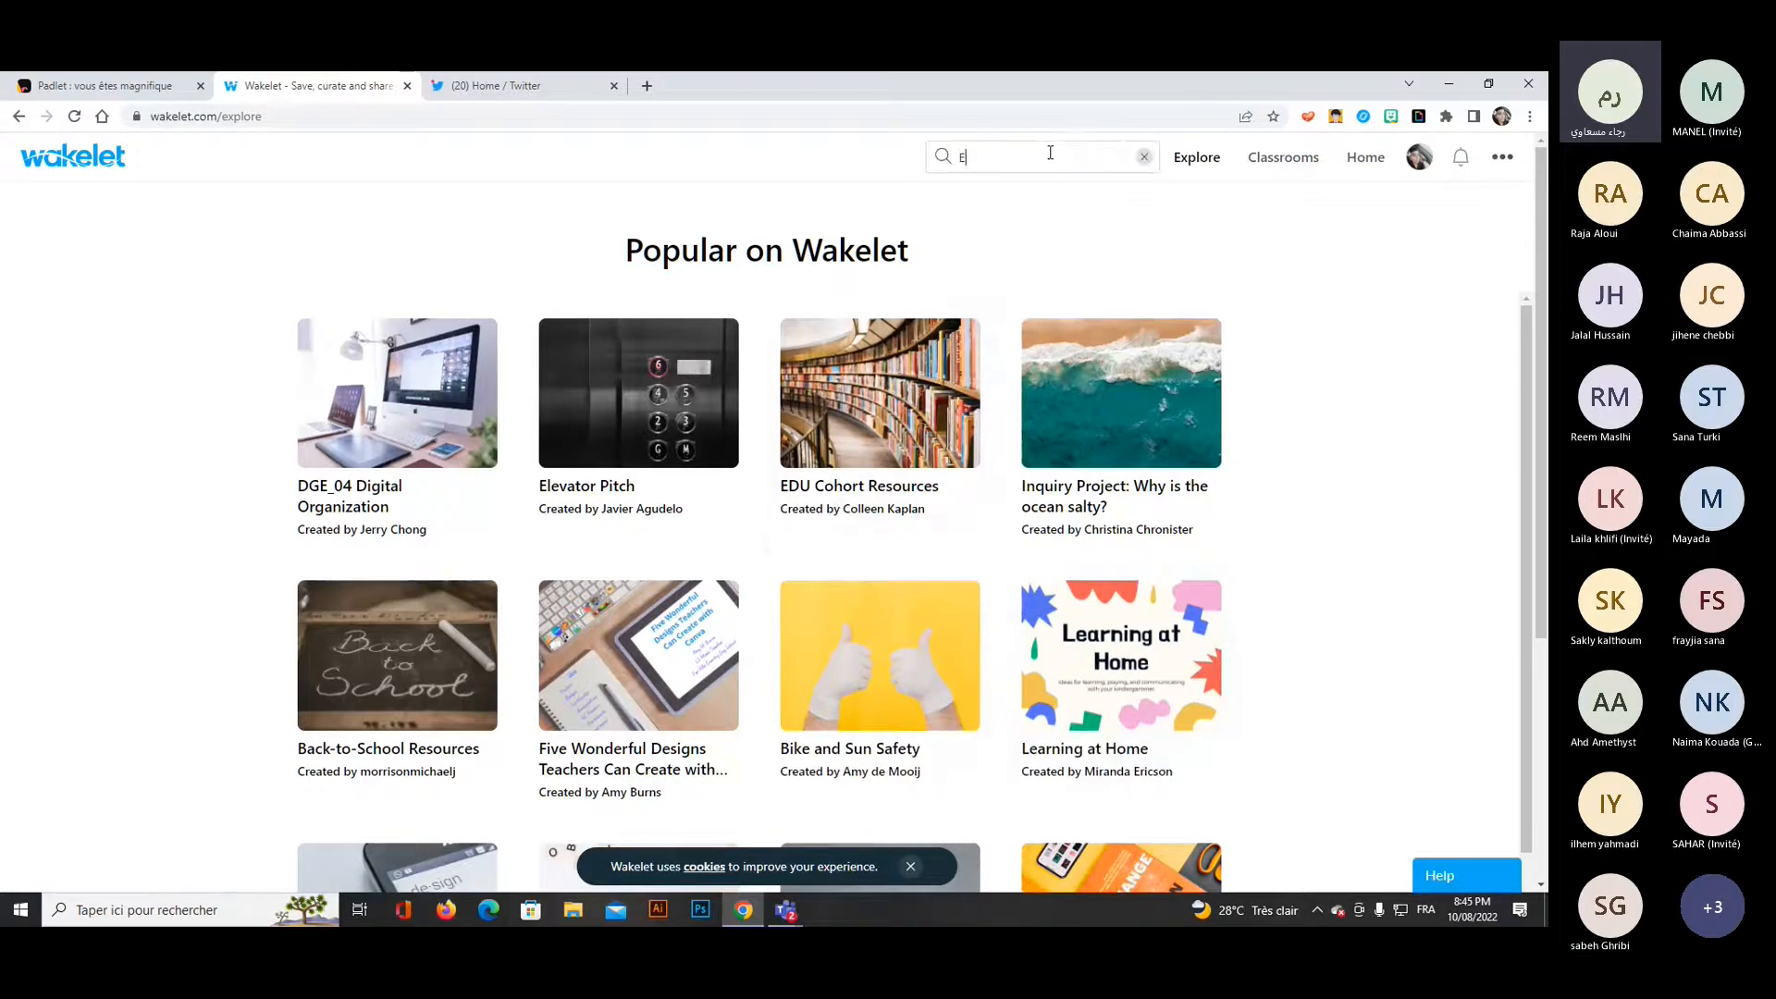
pyautogui.write('fl resources')
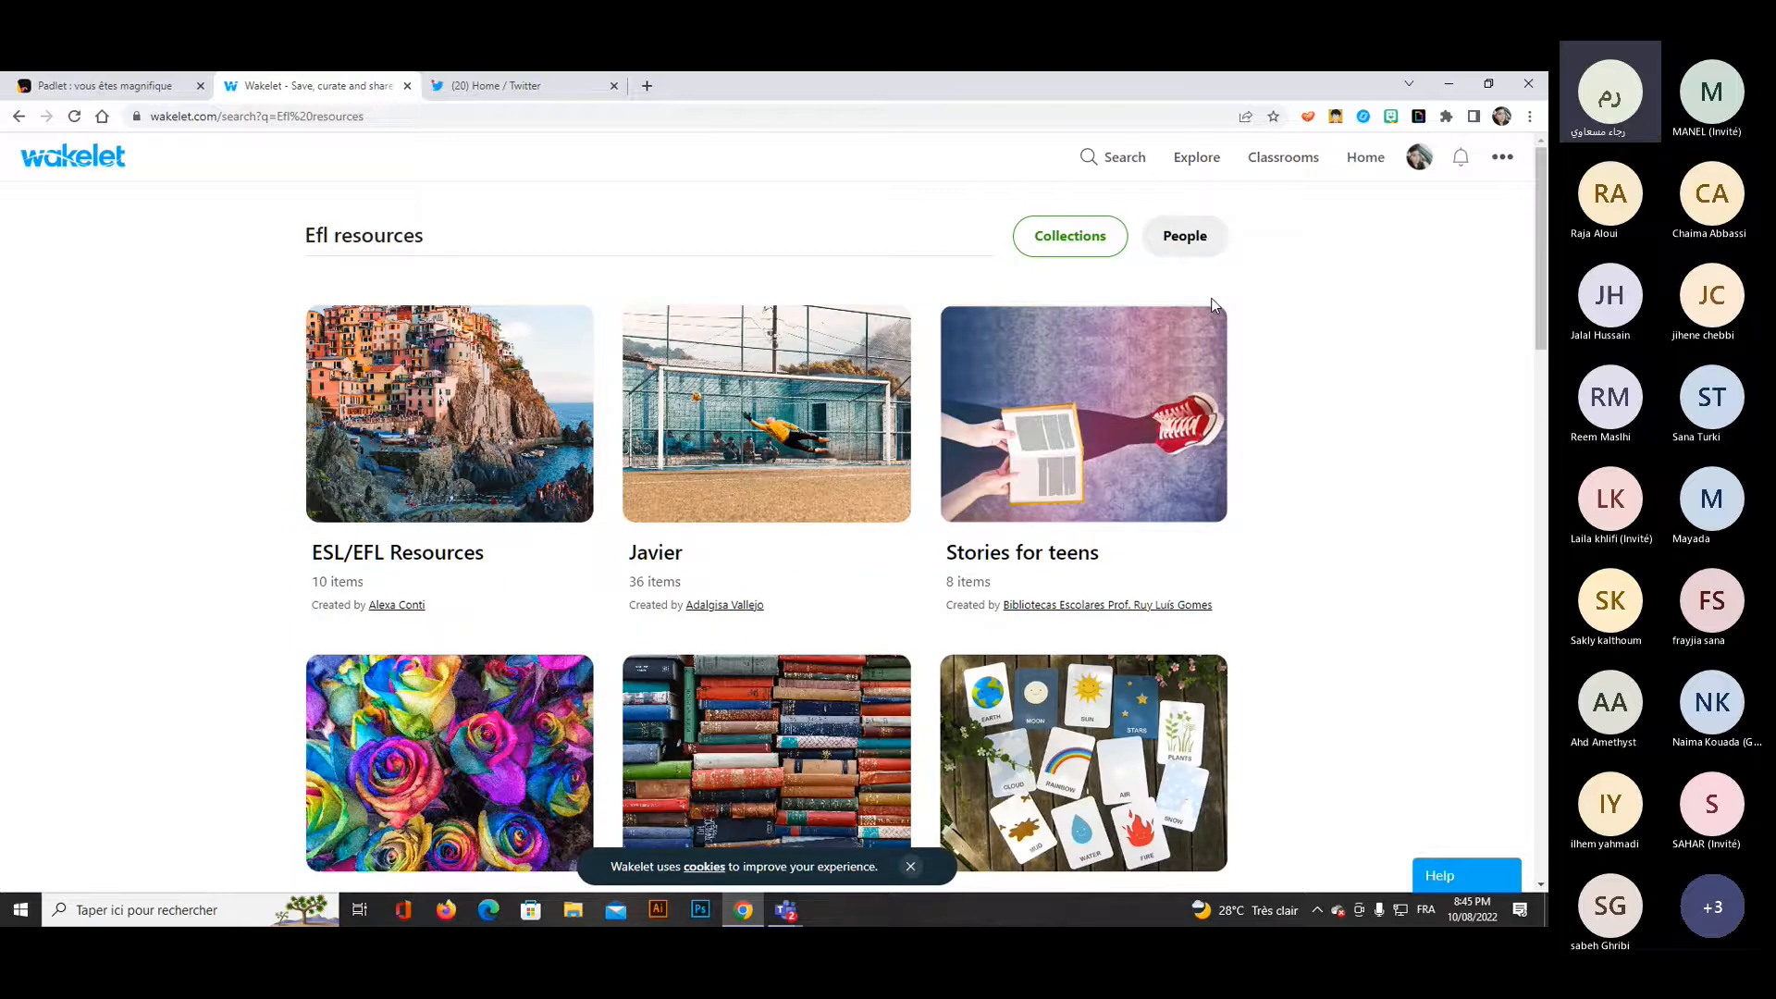
# Open the "Stories for teens" collection and save it to bookmarks.
pyautogui.click(1212, 309)
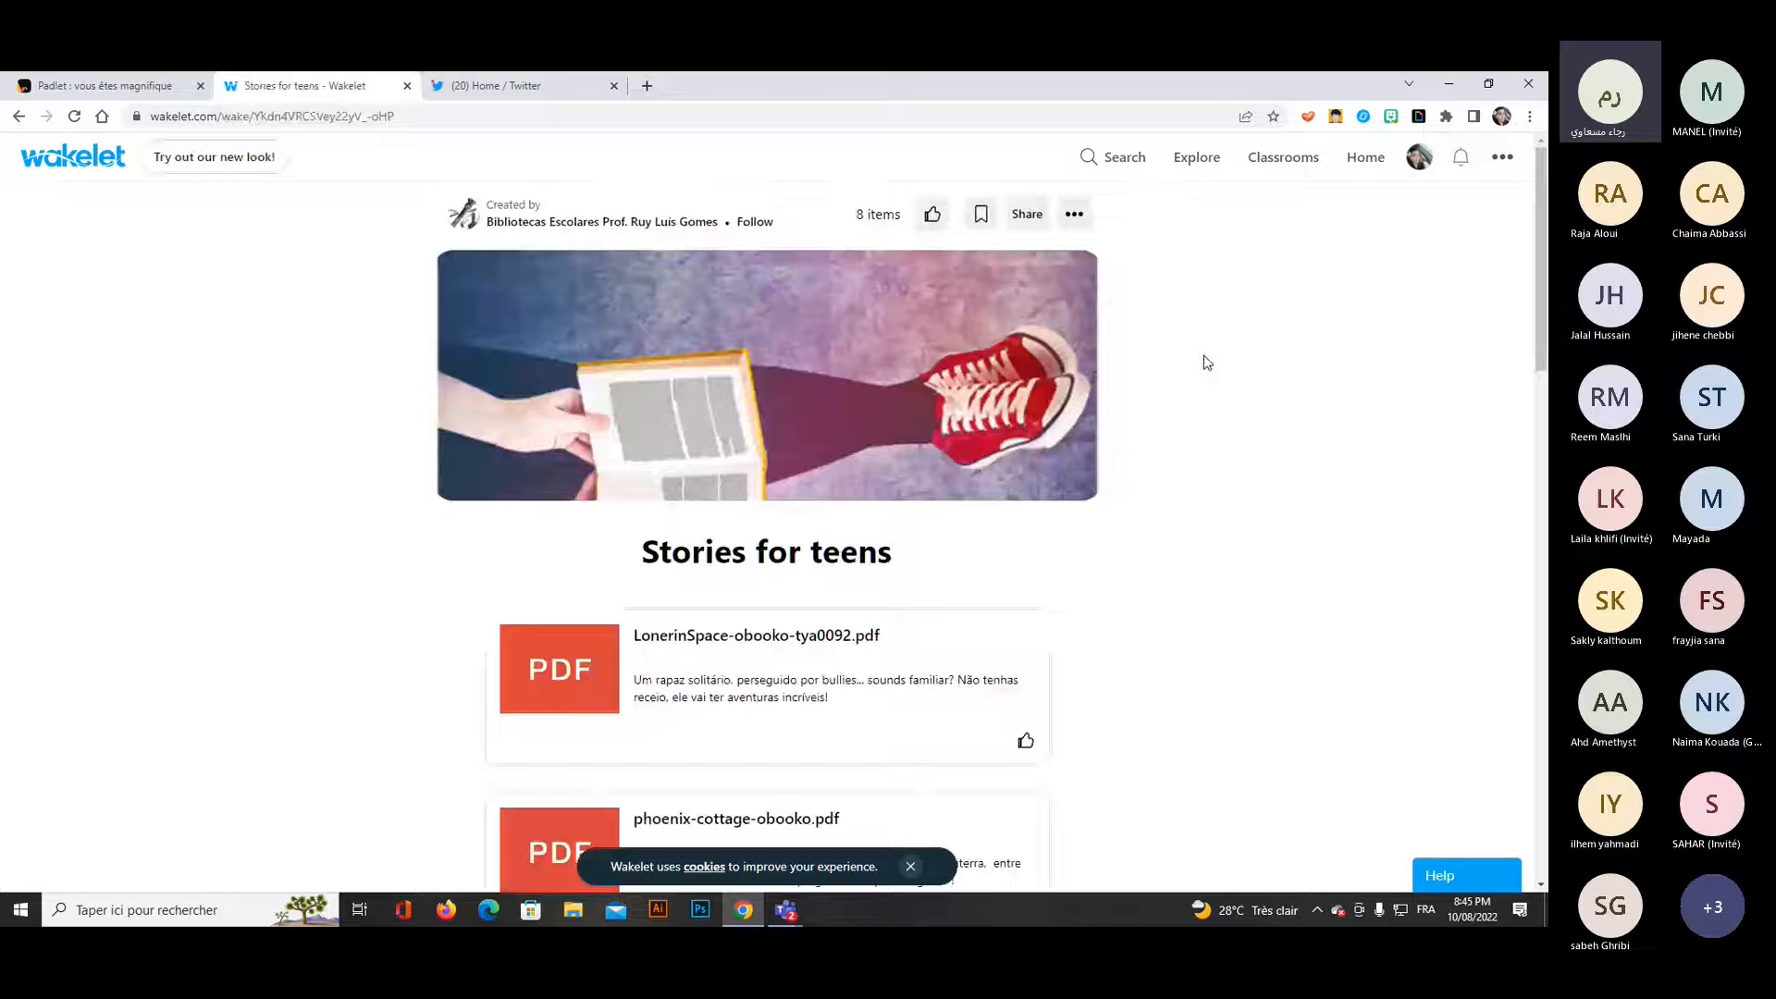
pyautogui.click(980, 227)
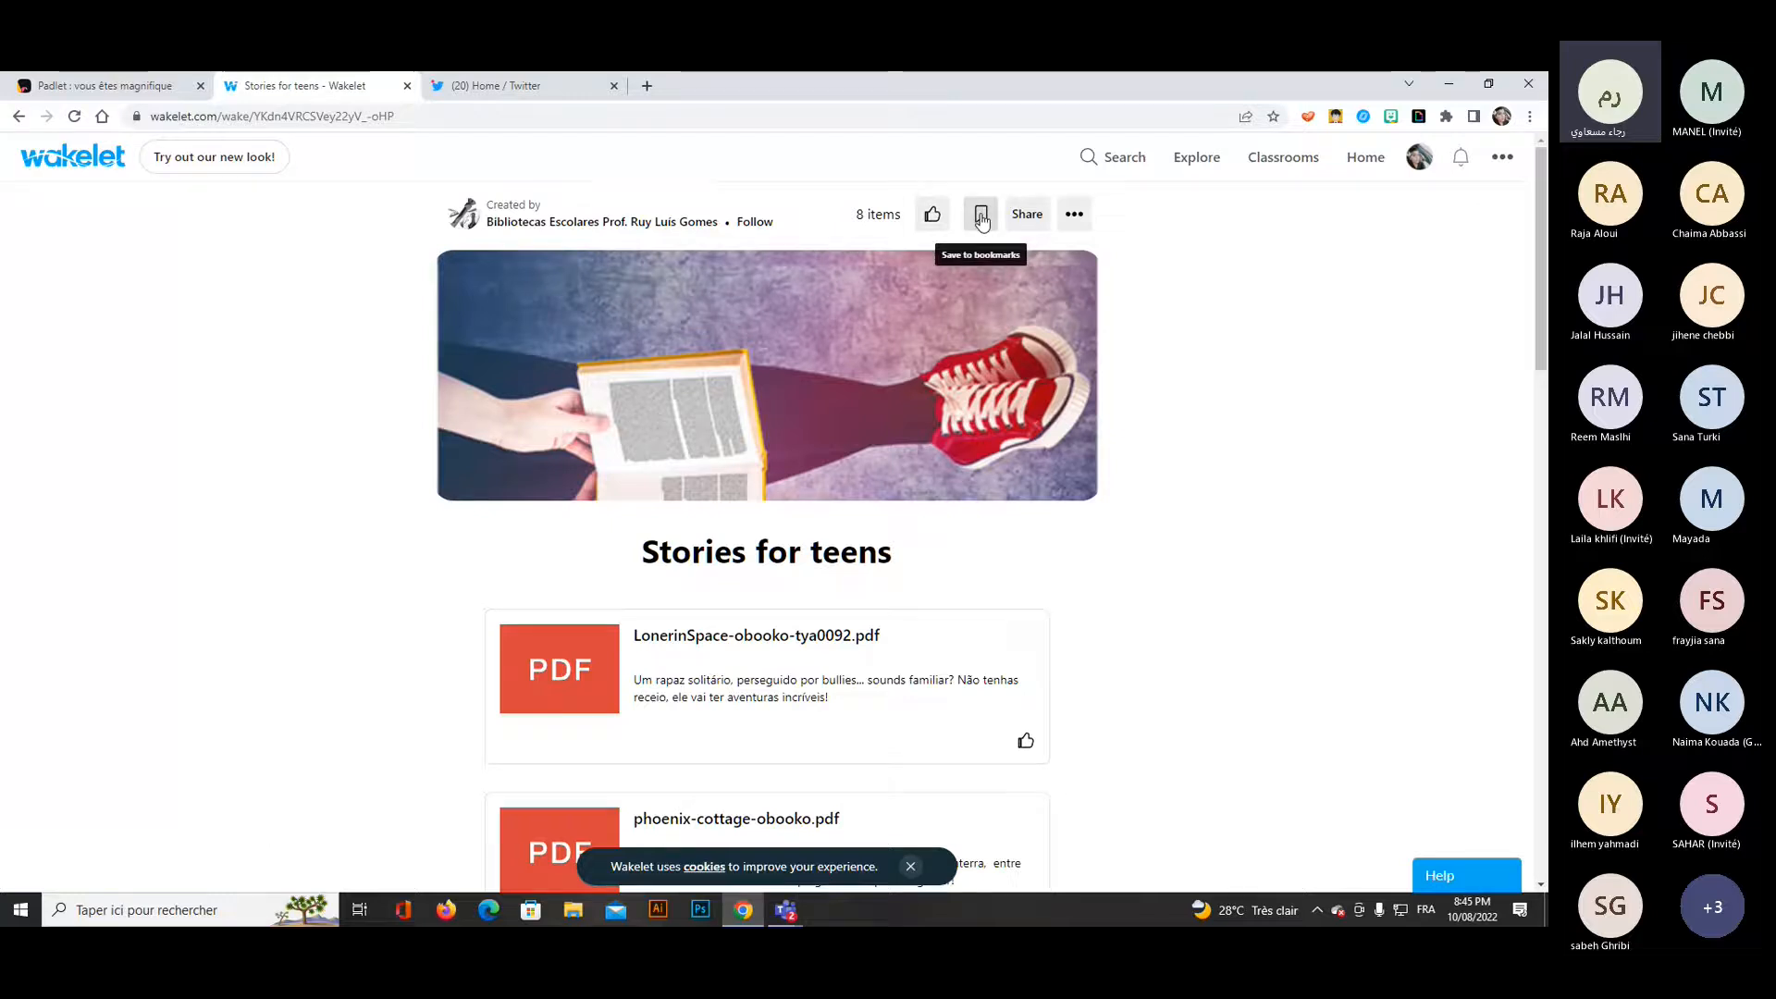
# Go to the home page, open the saved bookmarks, and view them in a list layout and in the grid layout.
pyautogui.click(1214, 171)
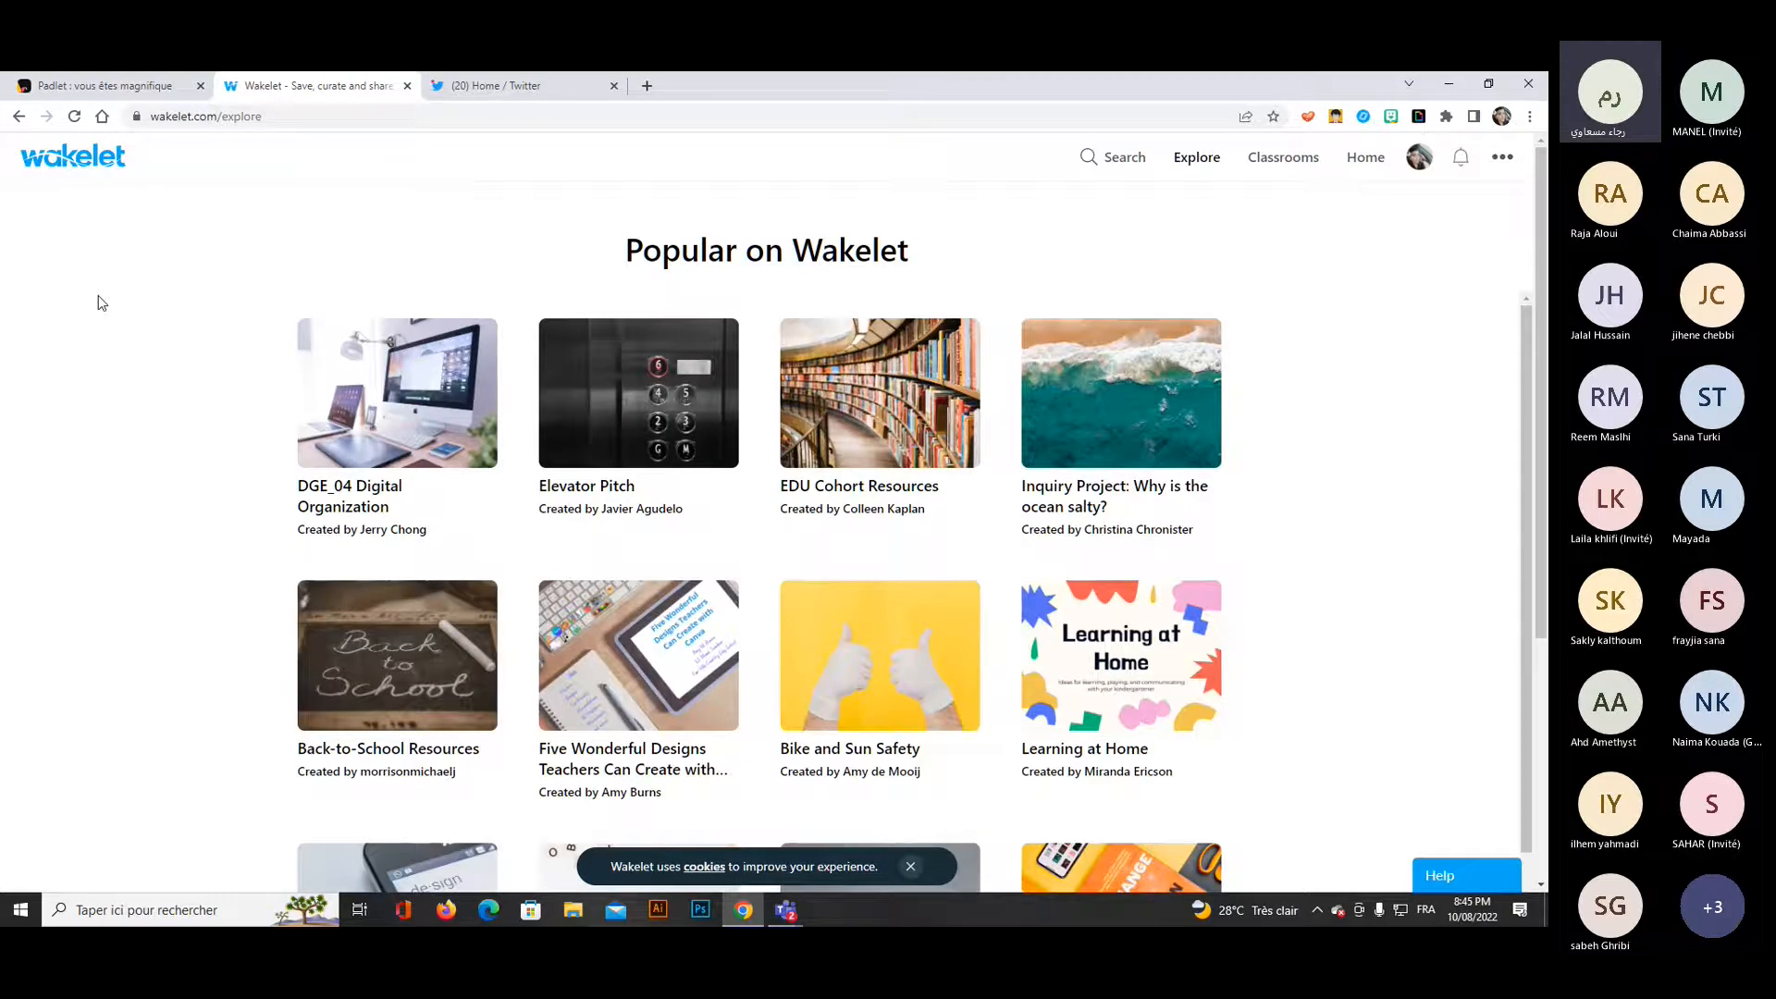
pyautogui.click(89, 166)
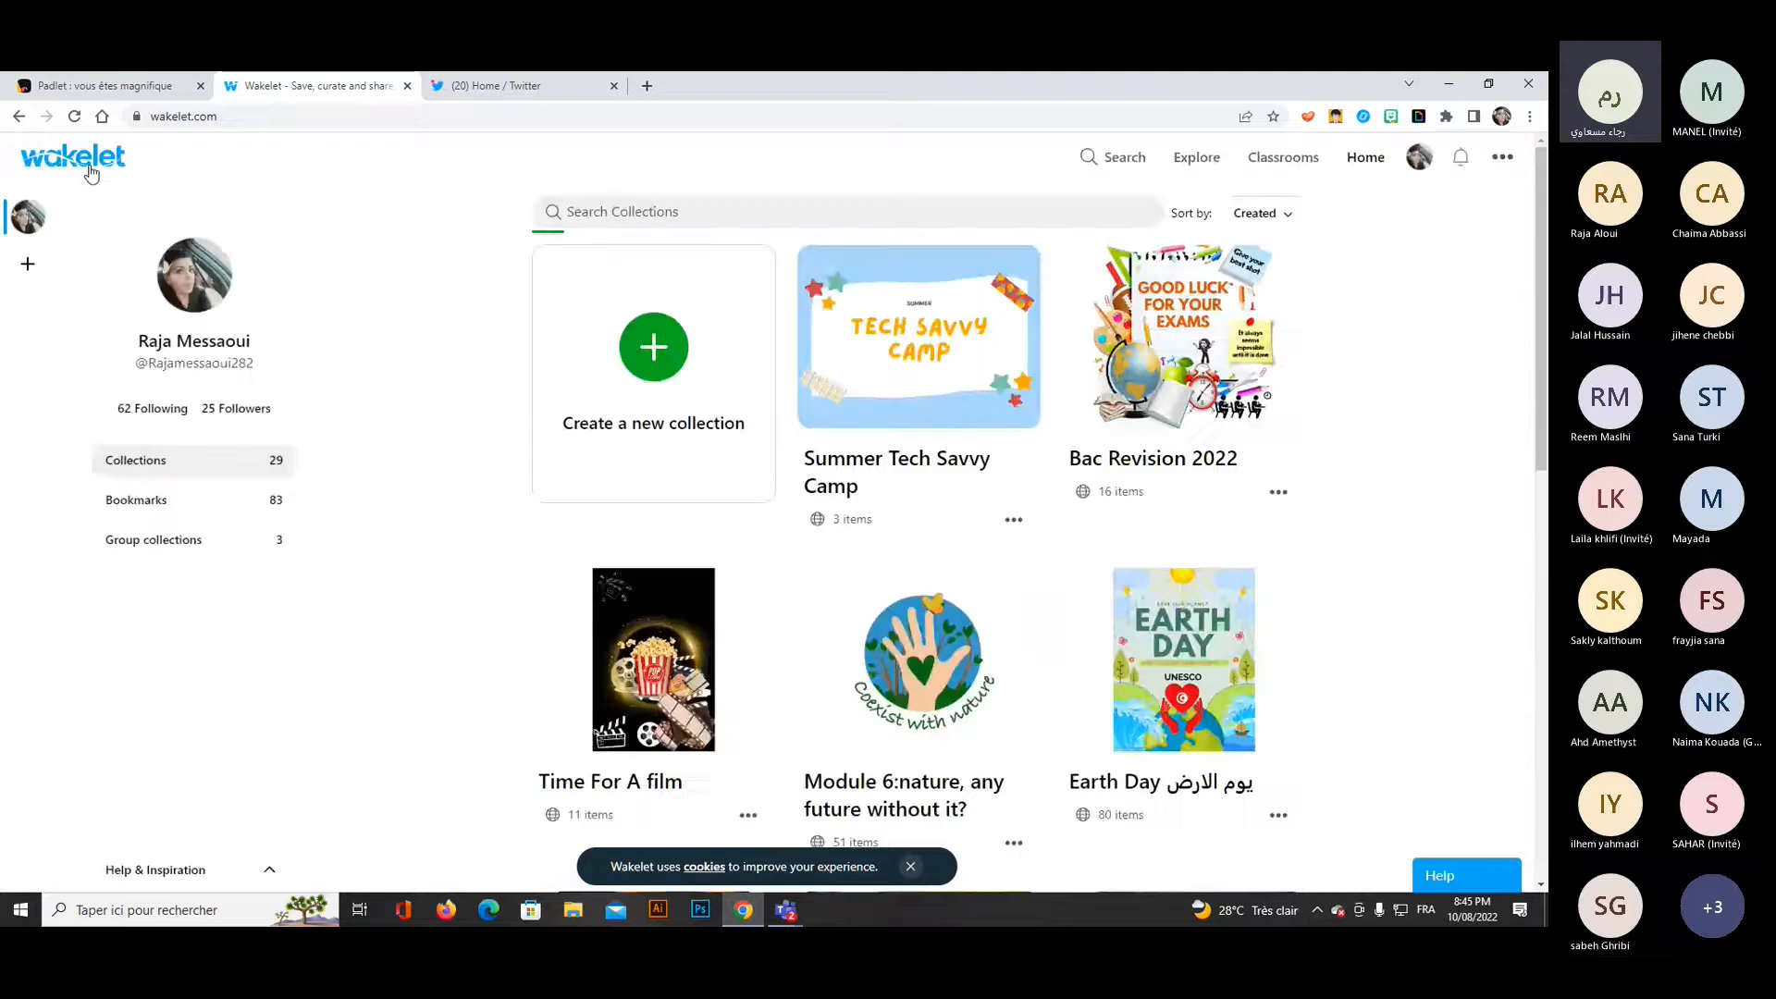
pyautogui.click(159, 503)
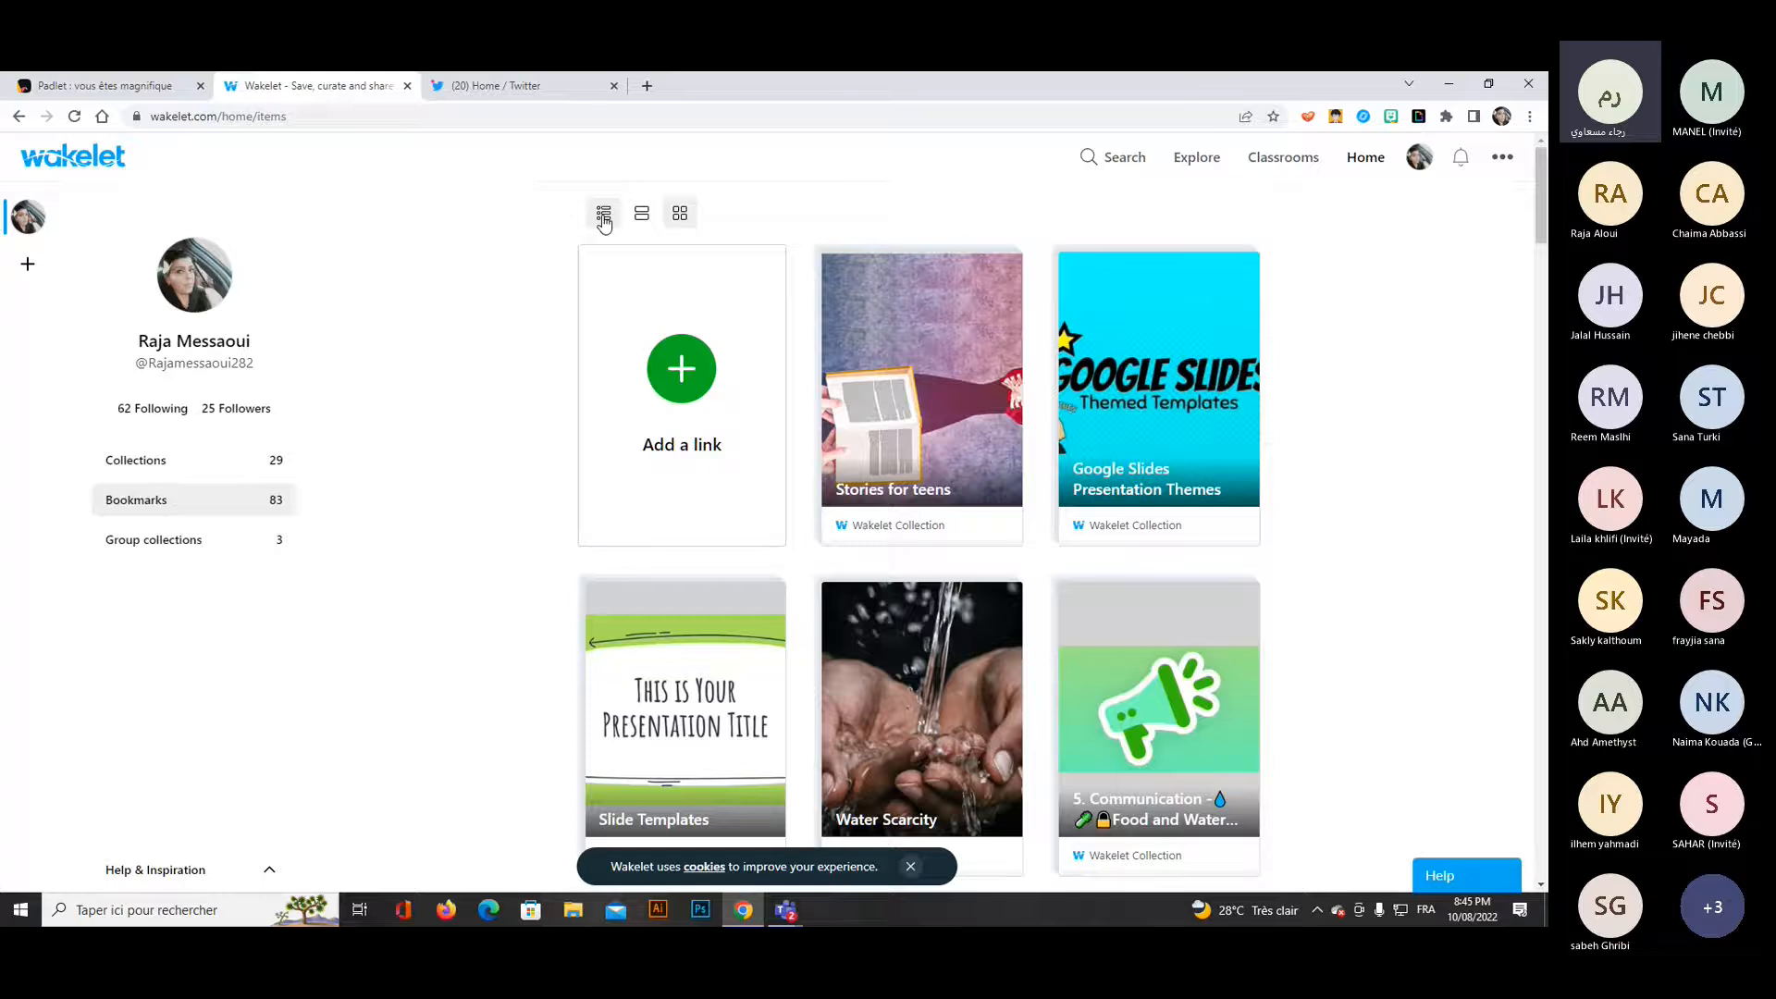
pyautogui.click(603, 215)
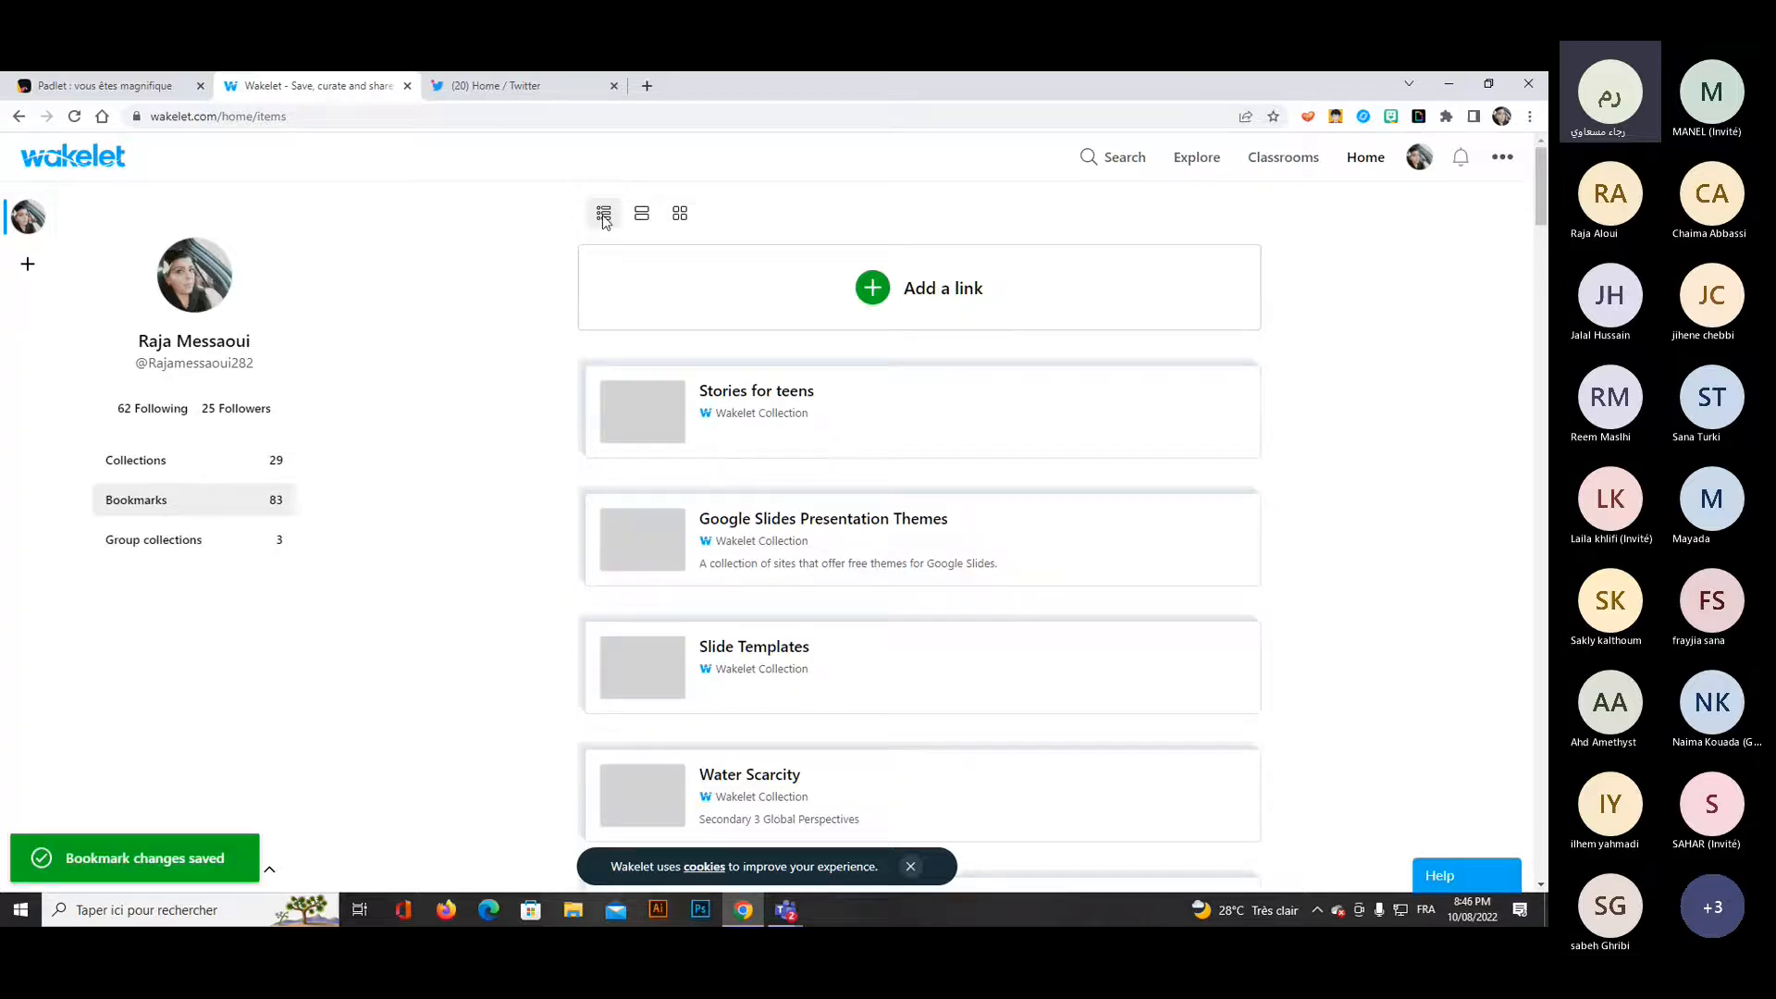
pyautogui.click(679, 214)
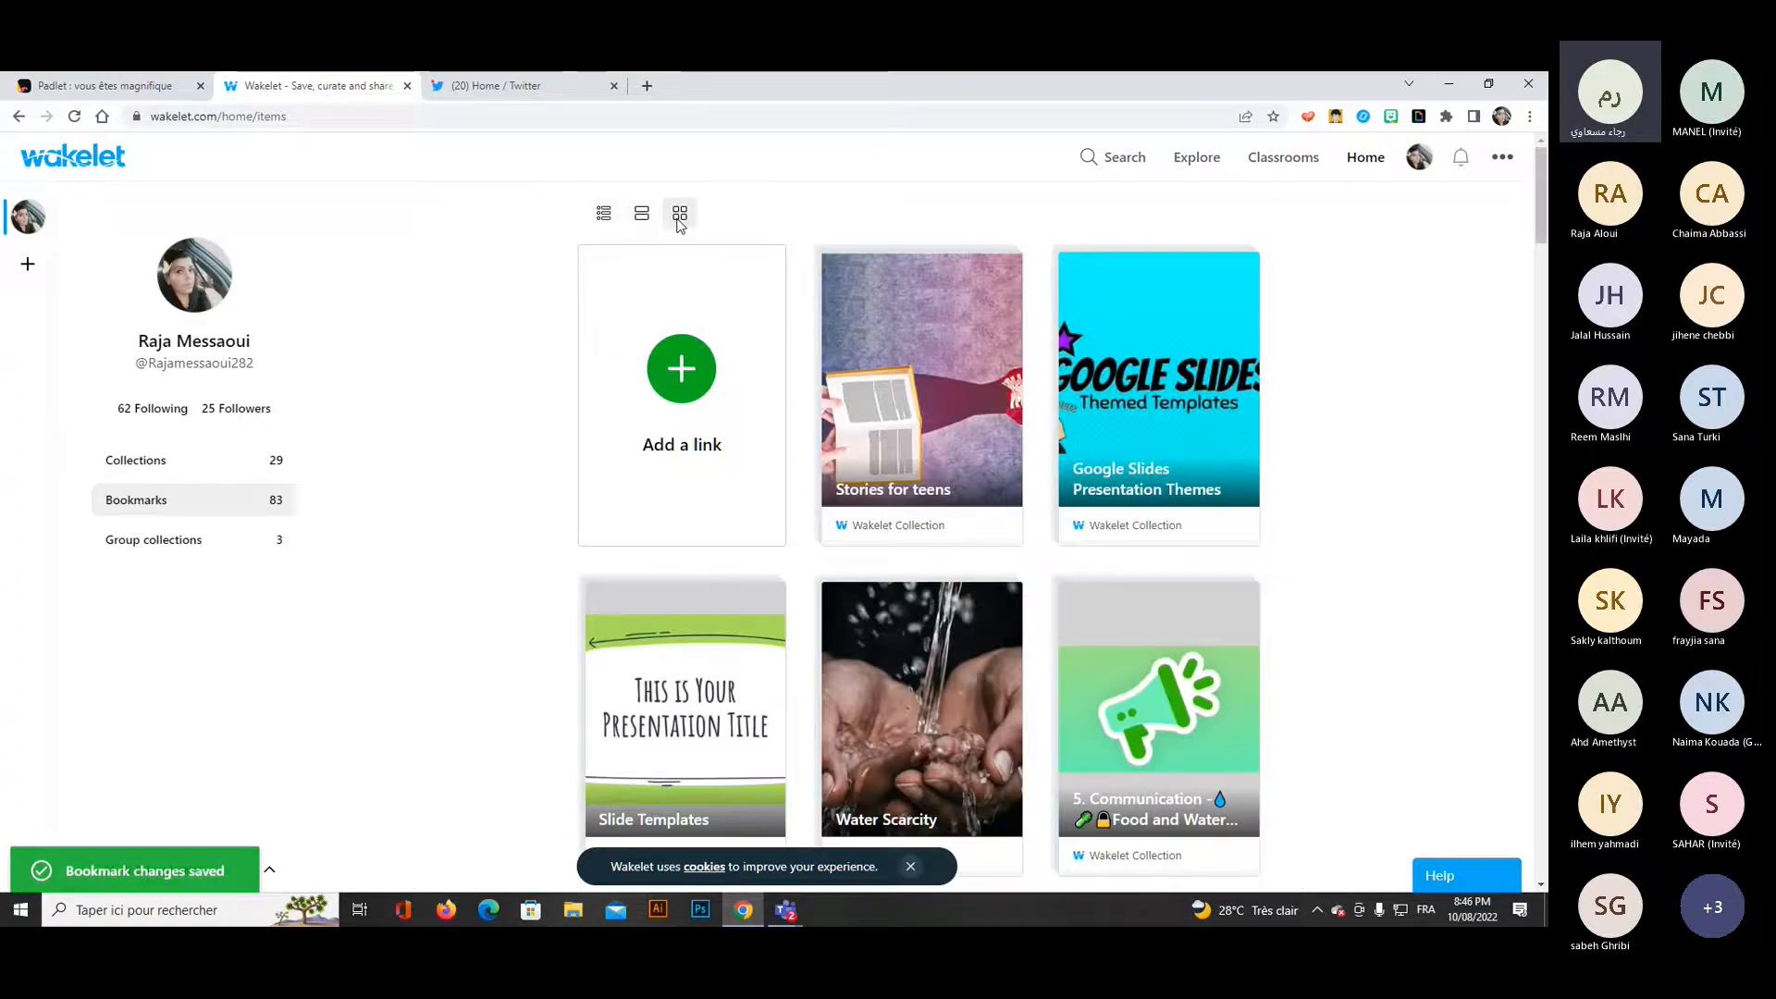
# Visit the Explore page, open the Aboulkasem Chabbi School classroom in Classrooms and look through its student list.
pyautogui.click(1193, 158)
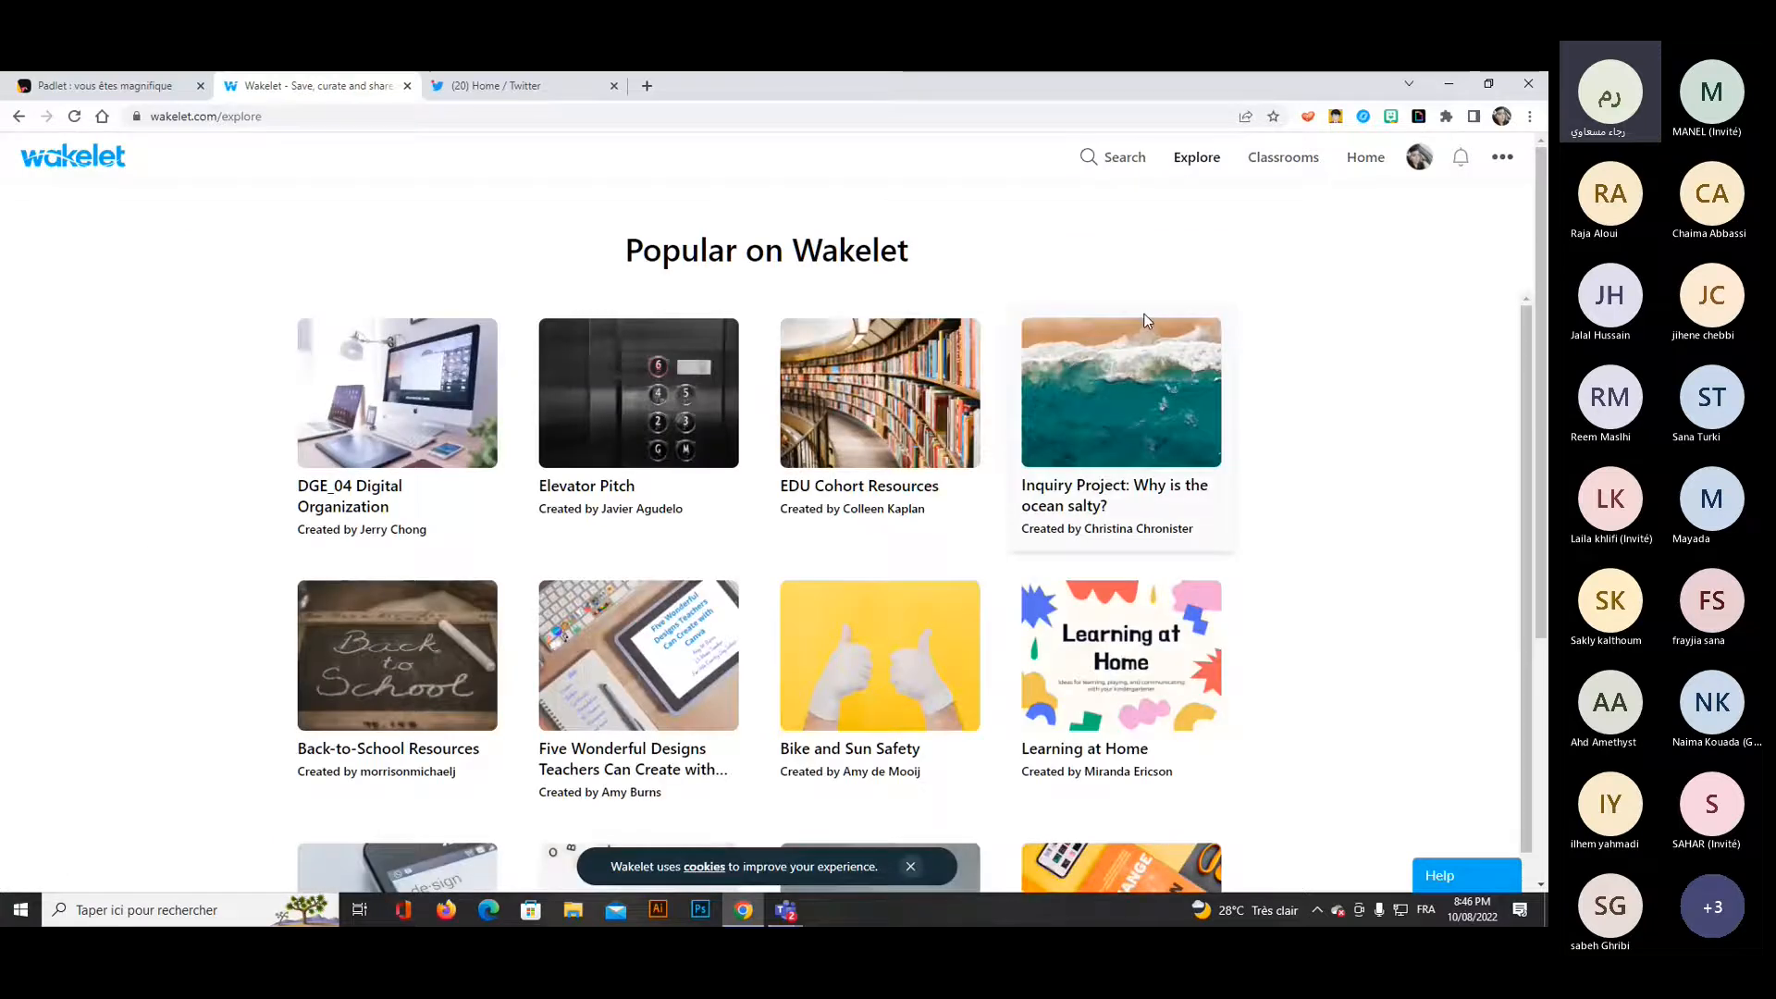
pyautogui.click(1275, 163)
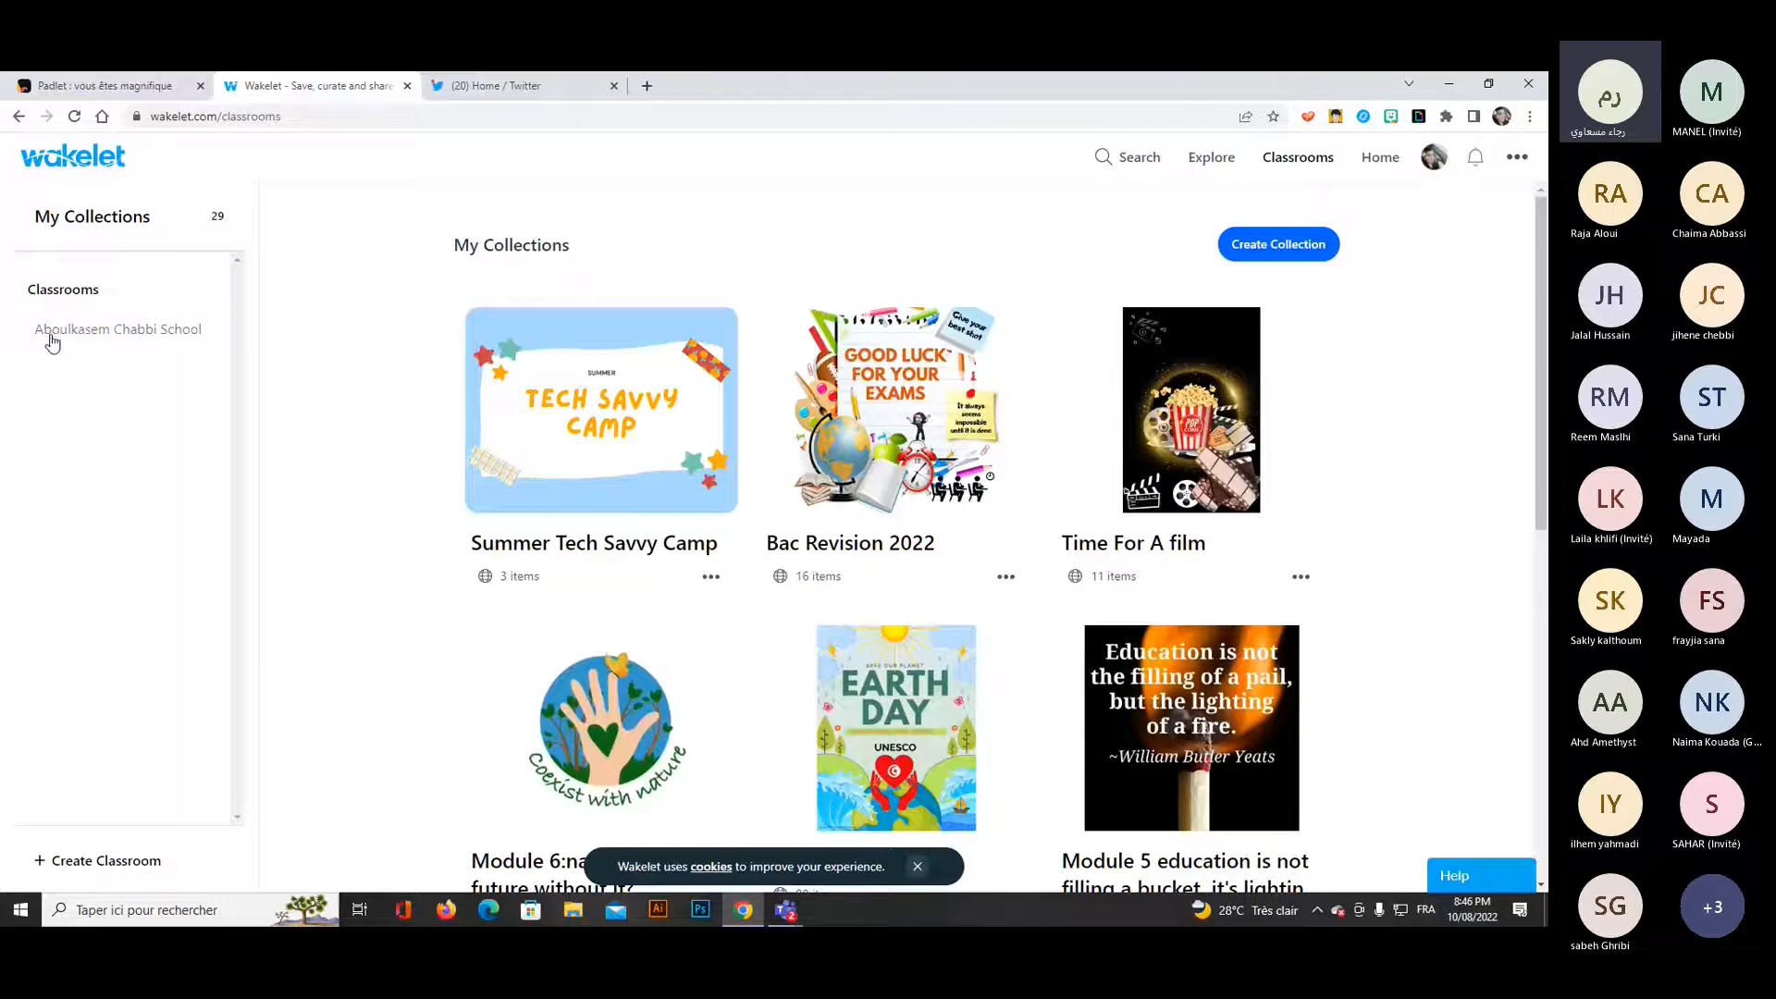
pyautogui.click(111, 337)
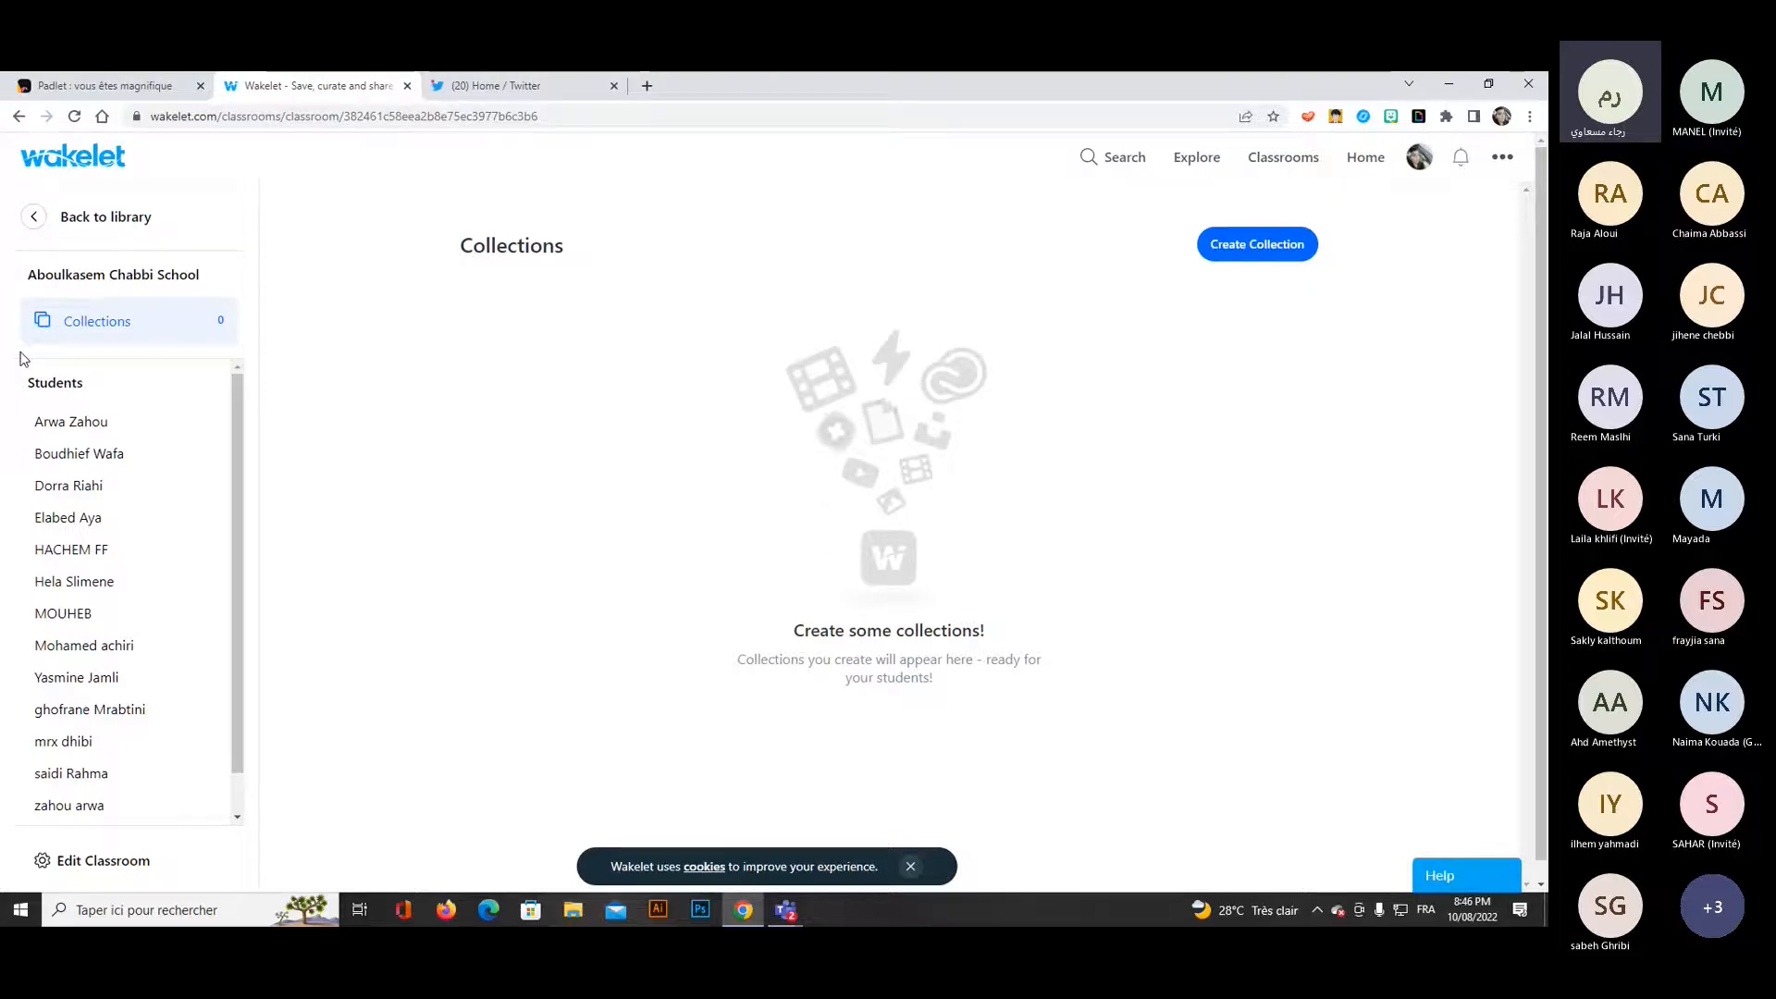
pyautogui.scroll(-1, 84, 801)
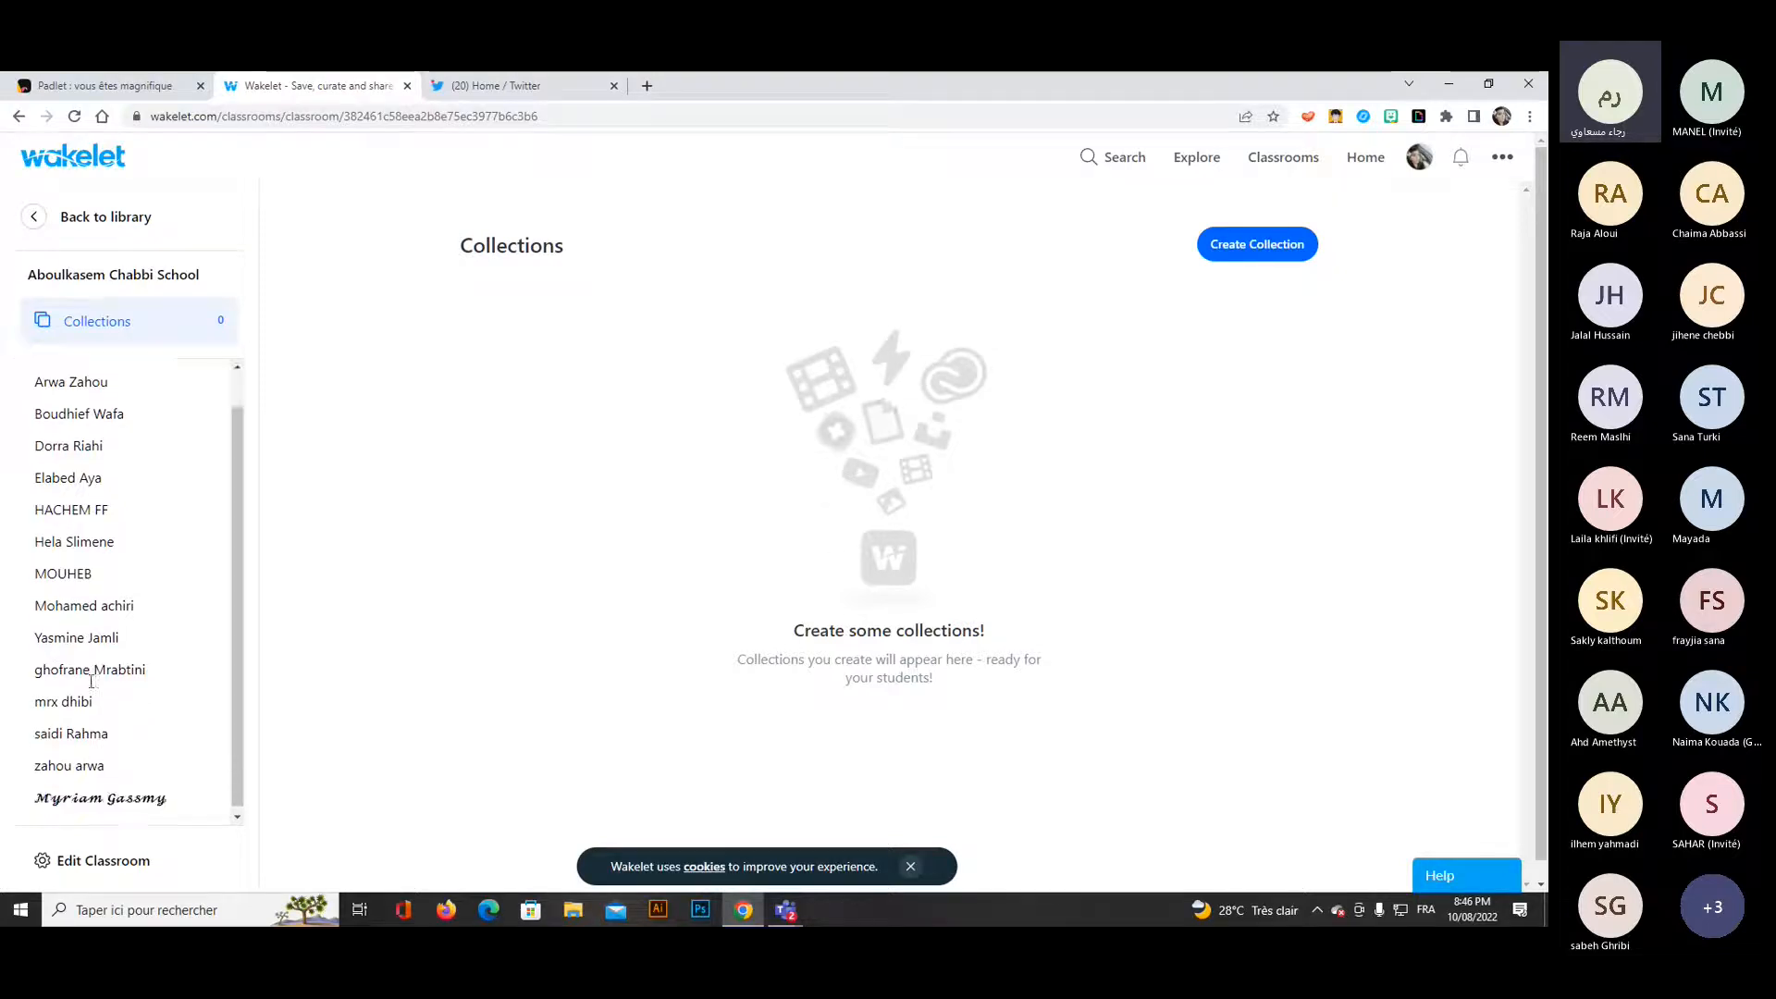
# Edit the classroom to turn off YouTube, Twitter, Video, Unsplash and GIPHY for students, and update the classroom.
pyautogui.click(110, 872)
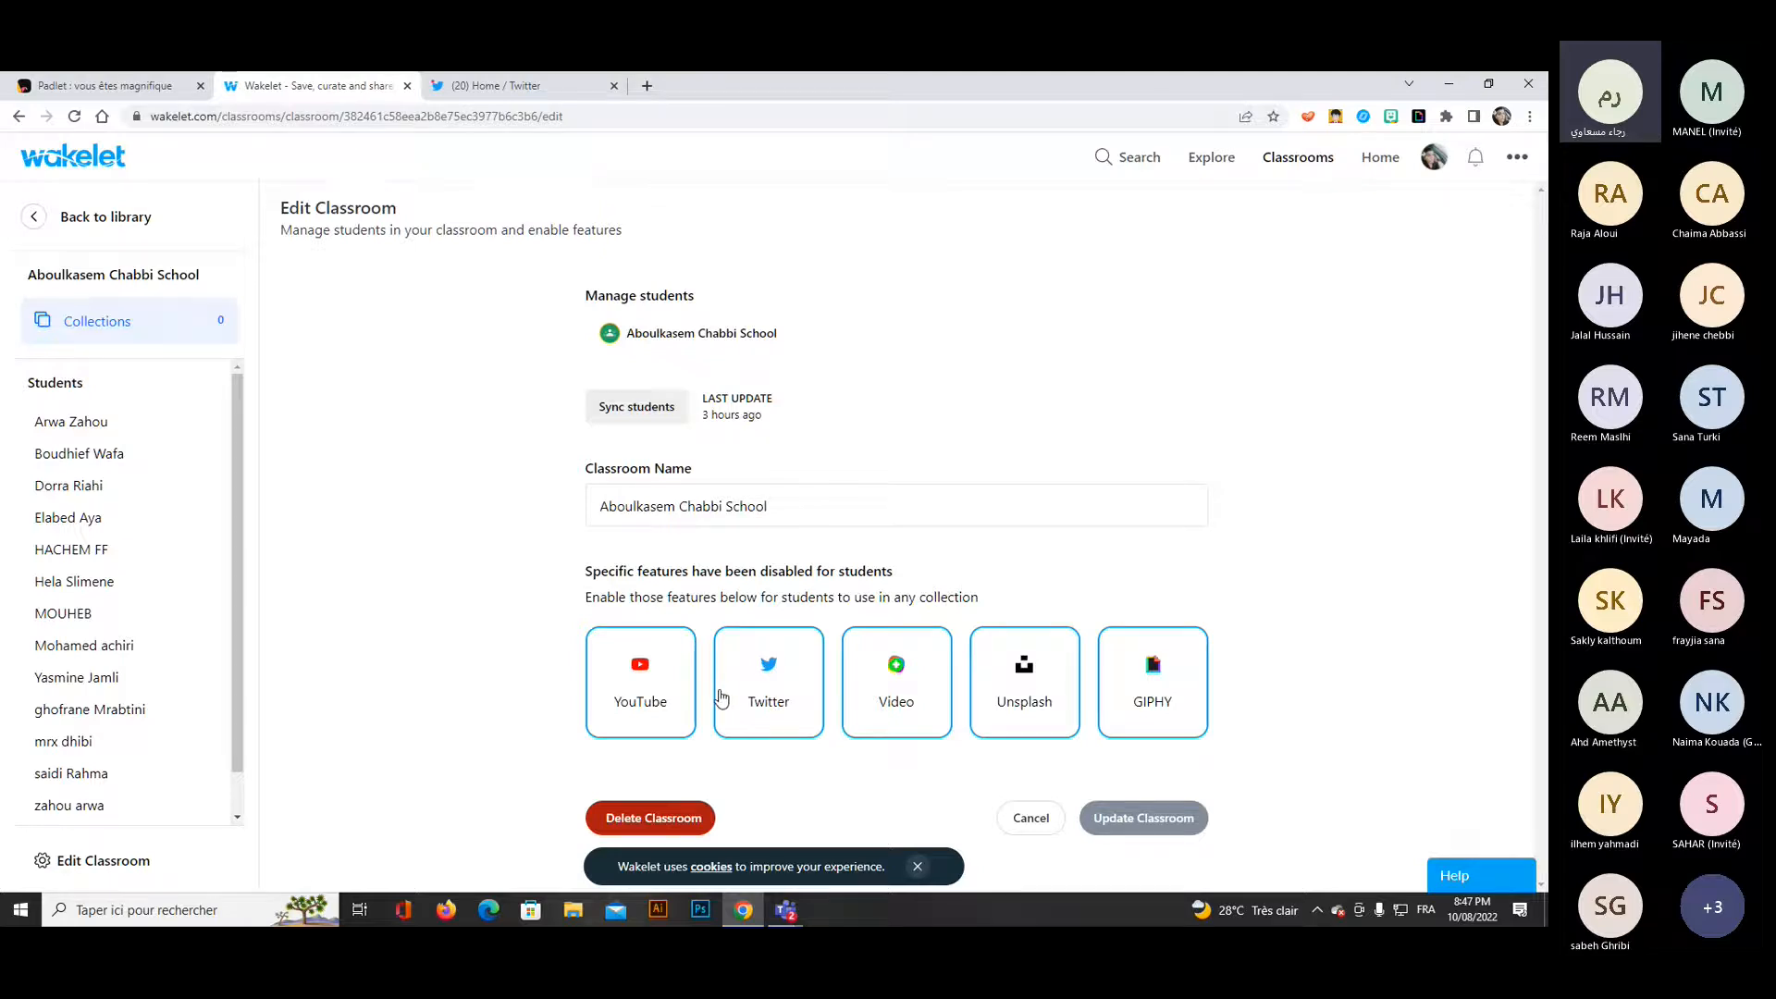
pyautogui.click(646, 696)
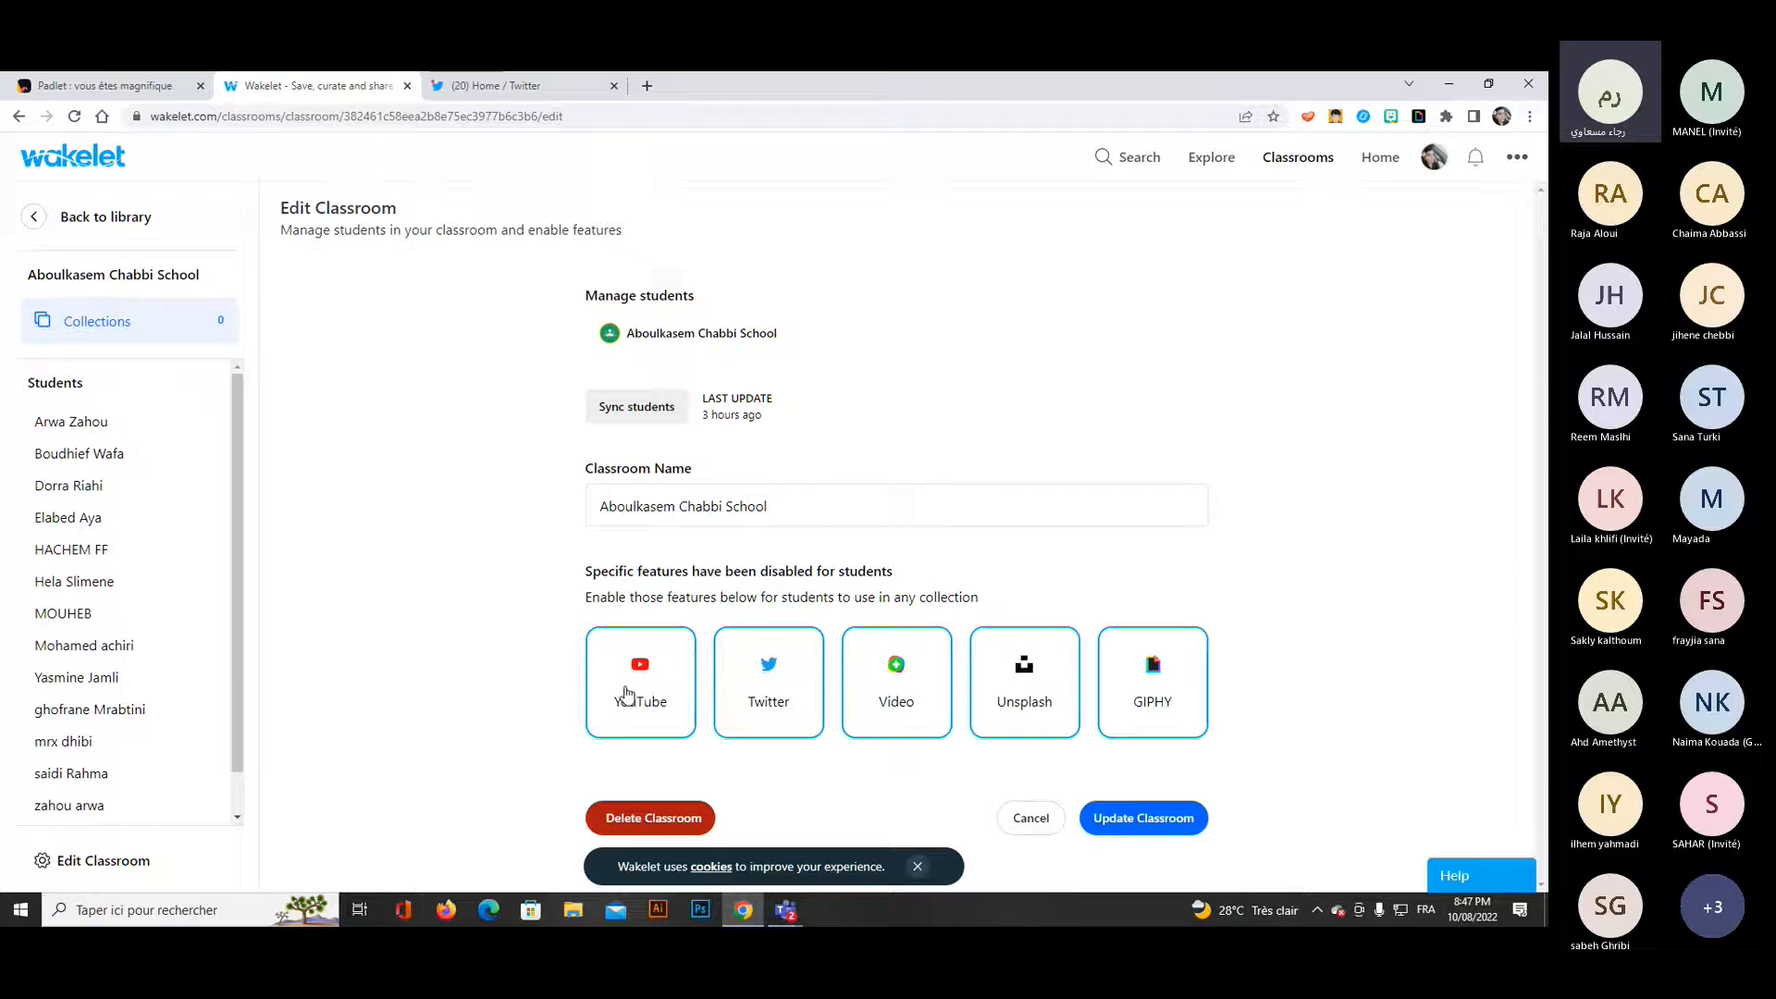
pyautogui.click(625, 696)
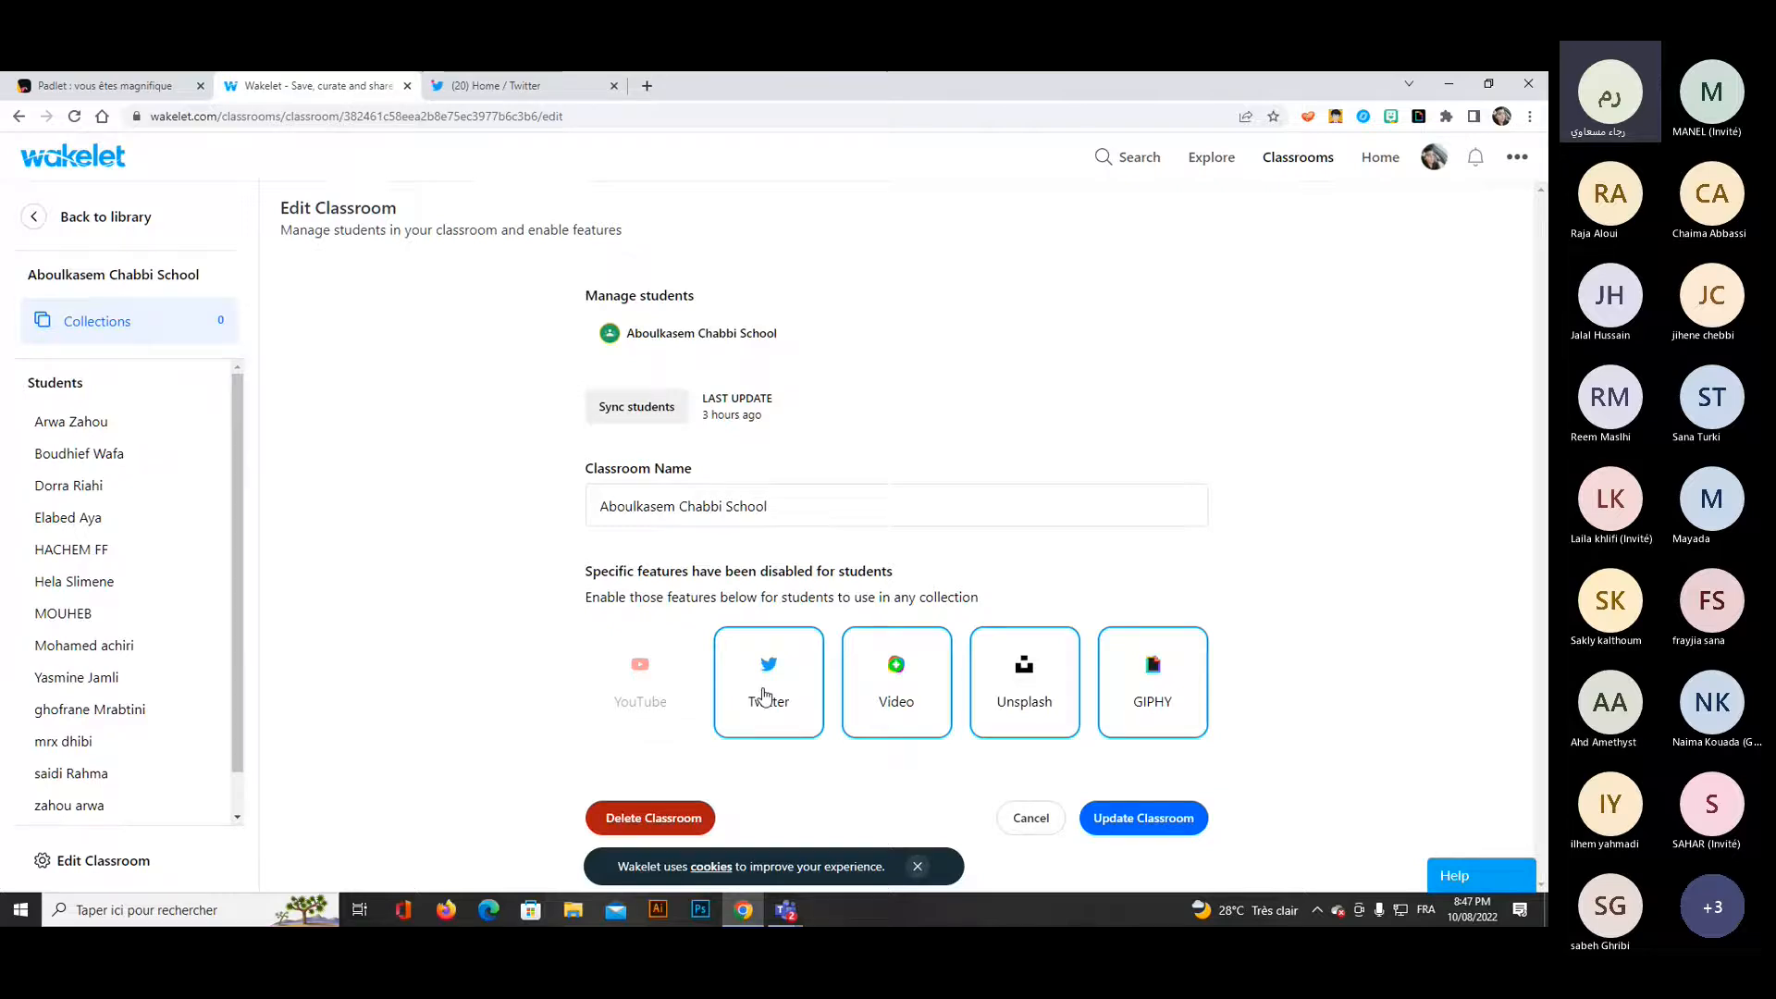
pyautogui.click(771, 696)
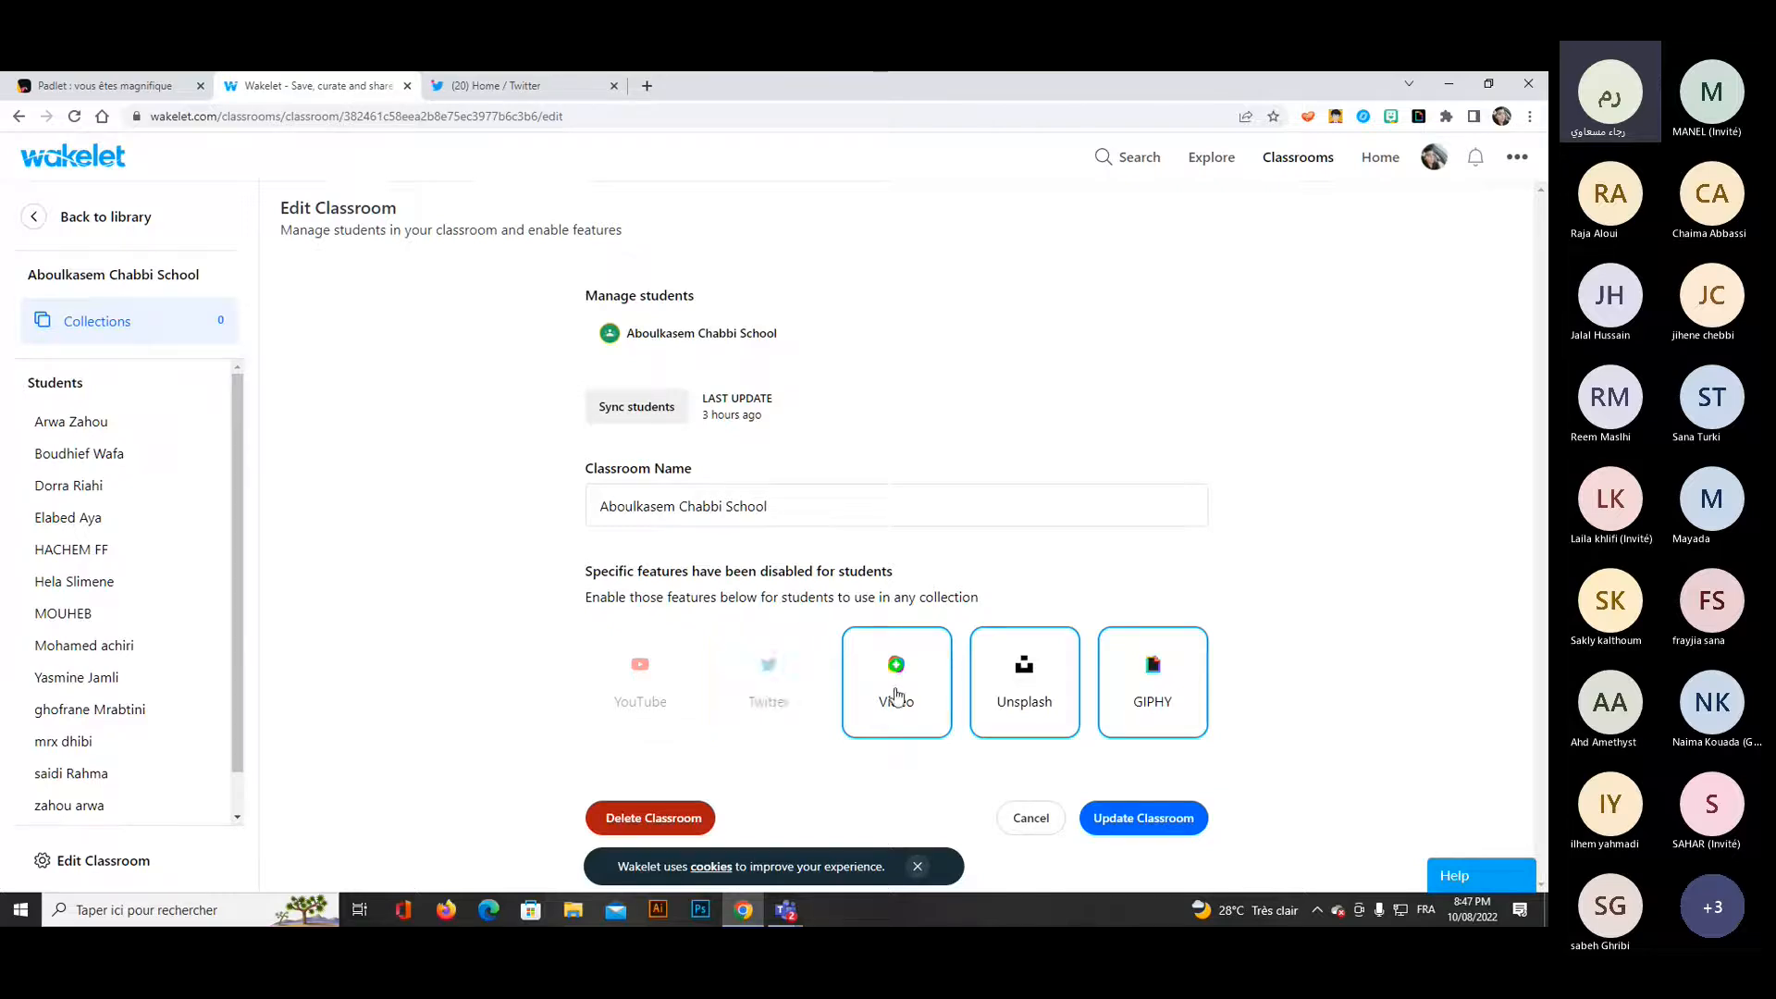
pyautogui.click(895, 695)
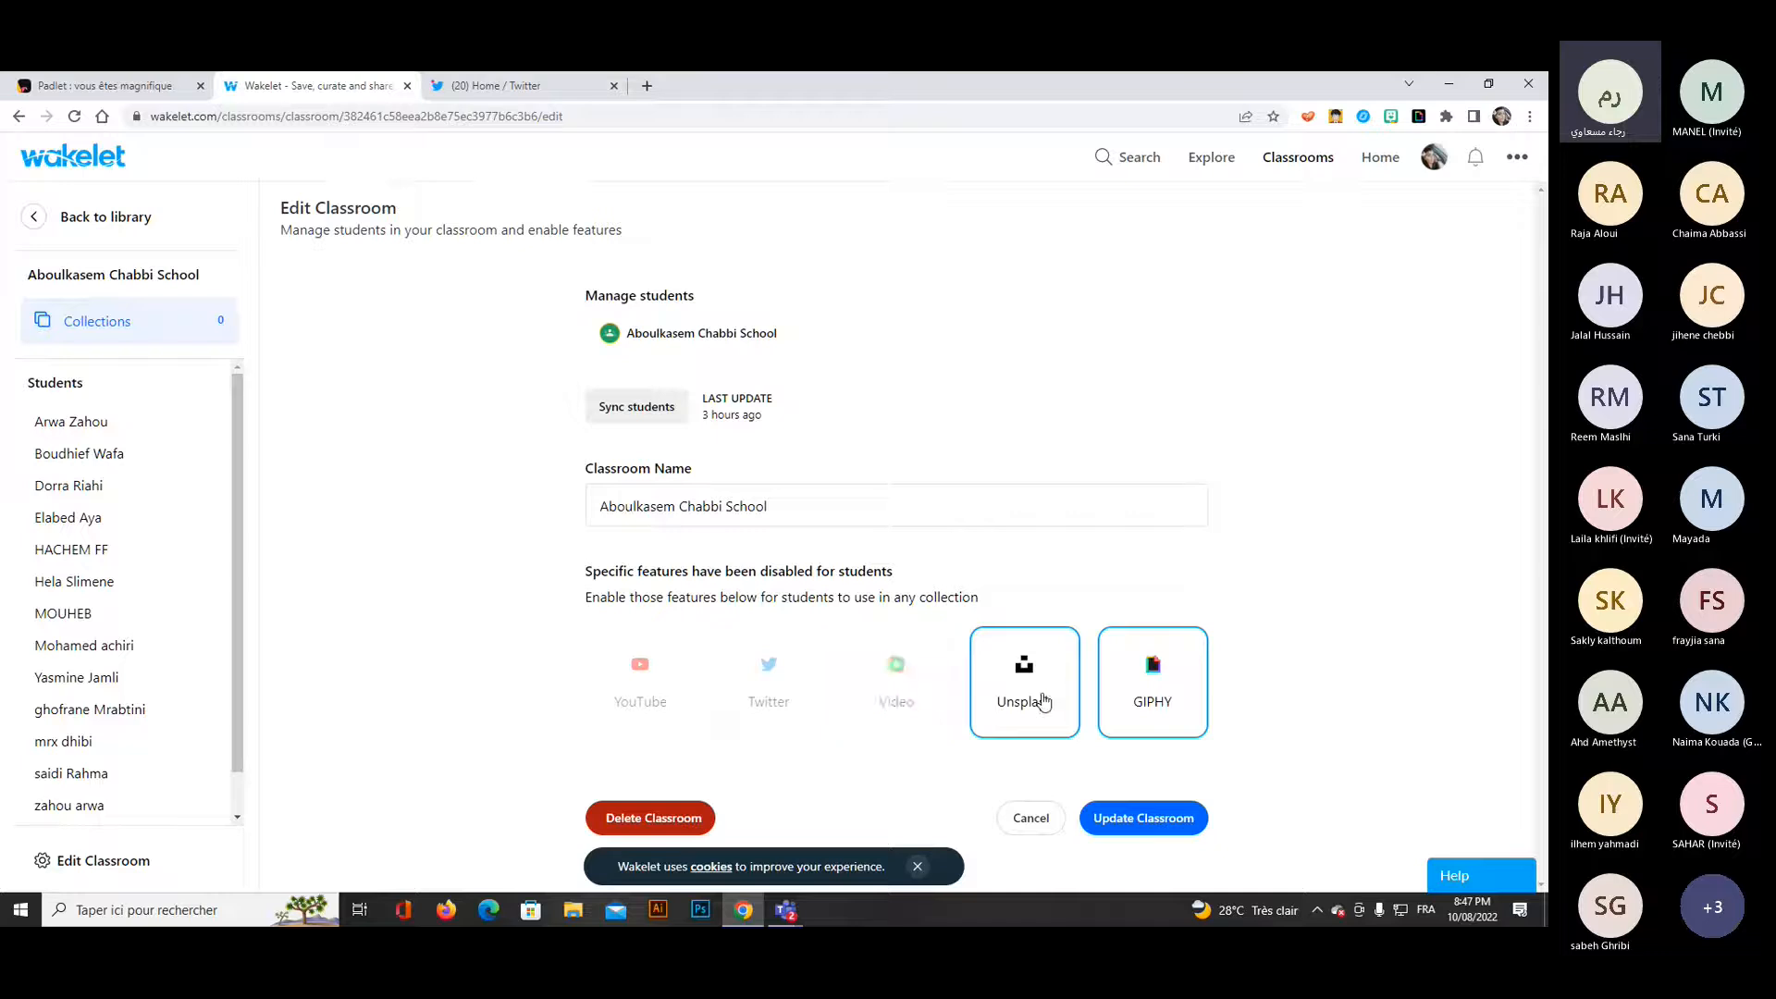
pyautogui.click(1044, 703)
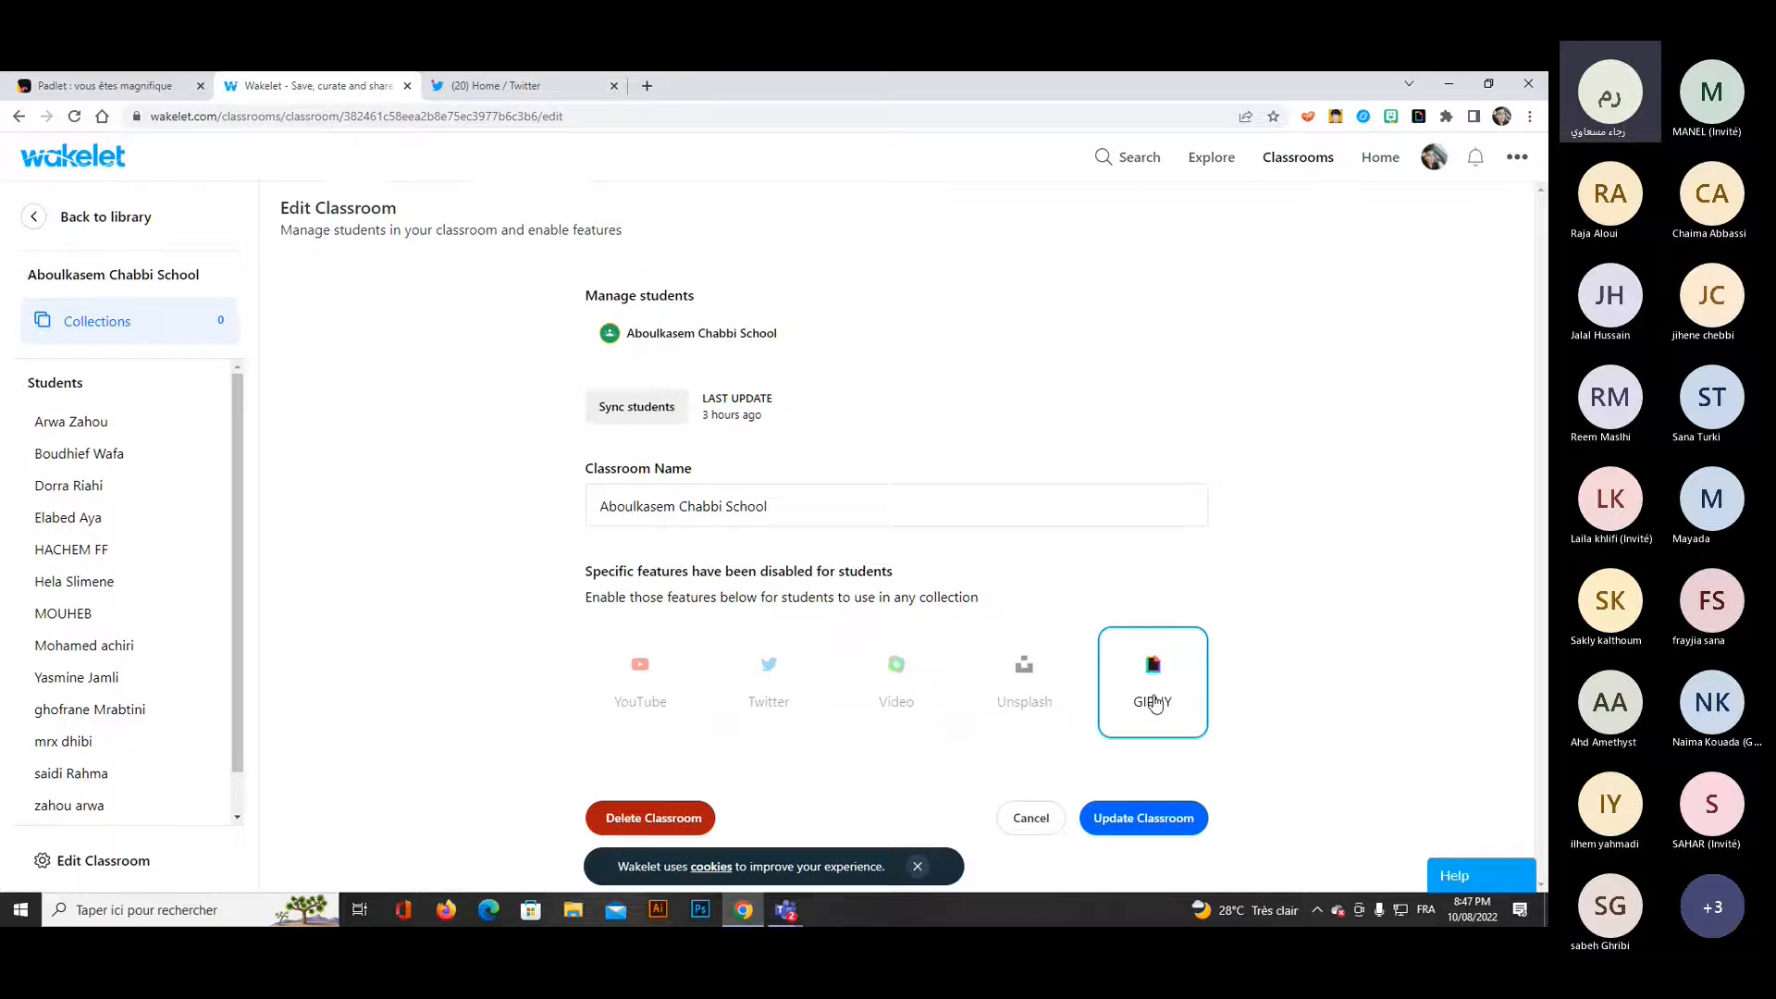
pyautogui.click(1153, 703)
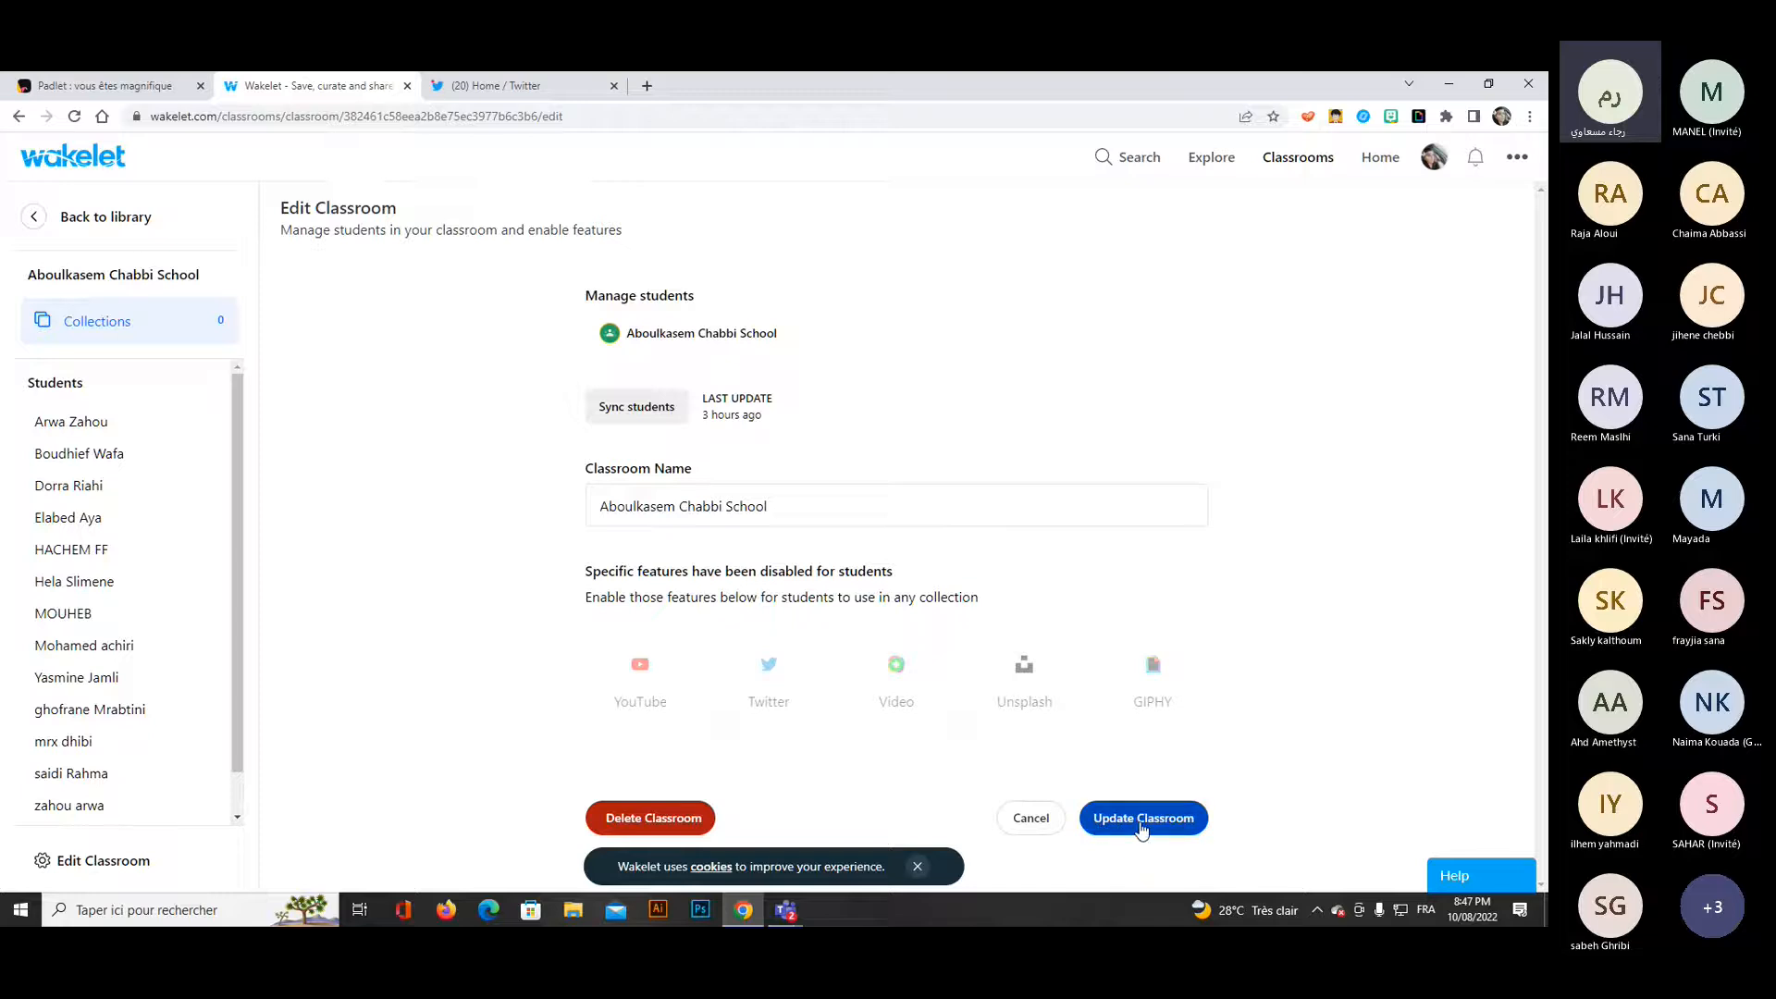
pyautogui.click(1142, 828)
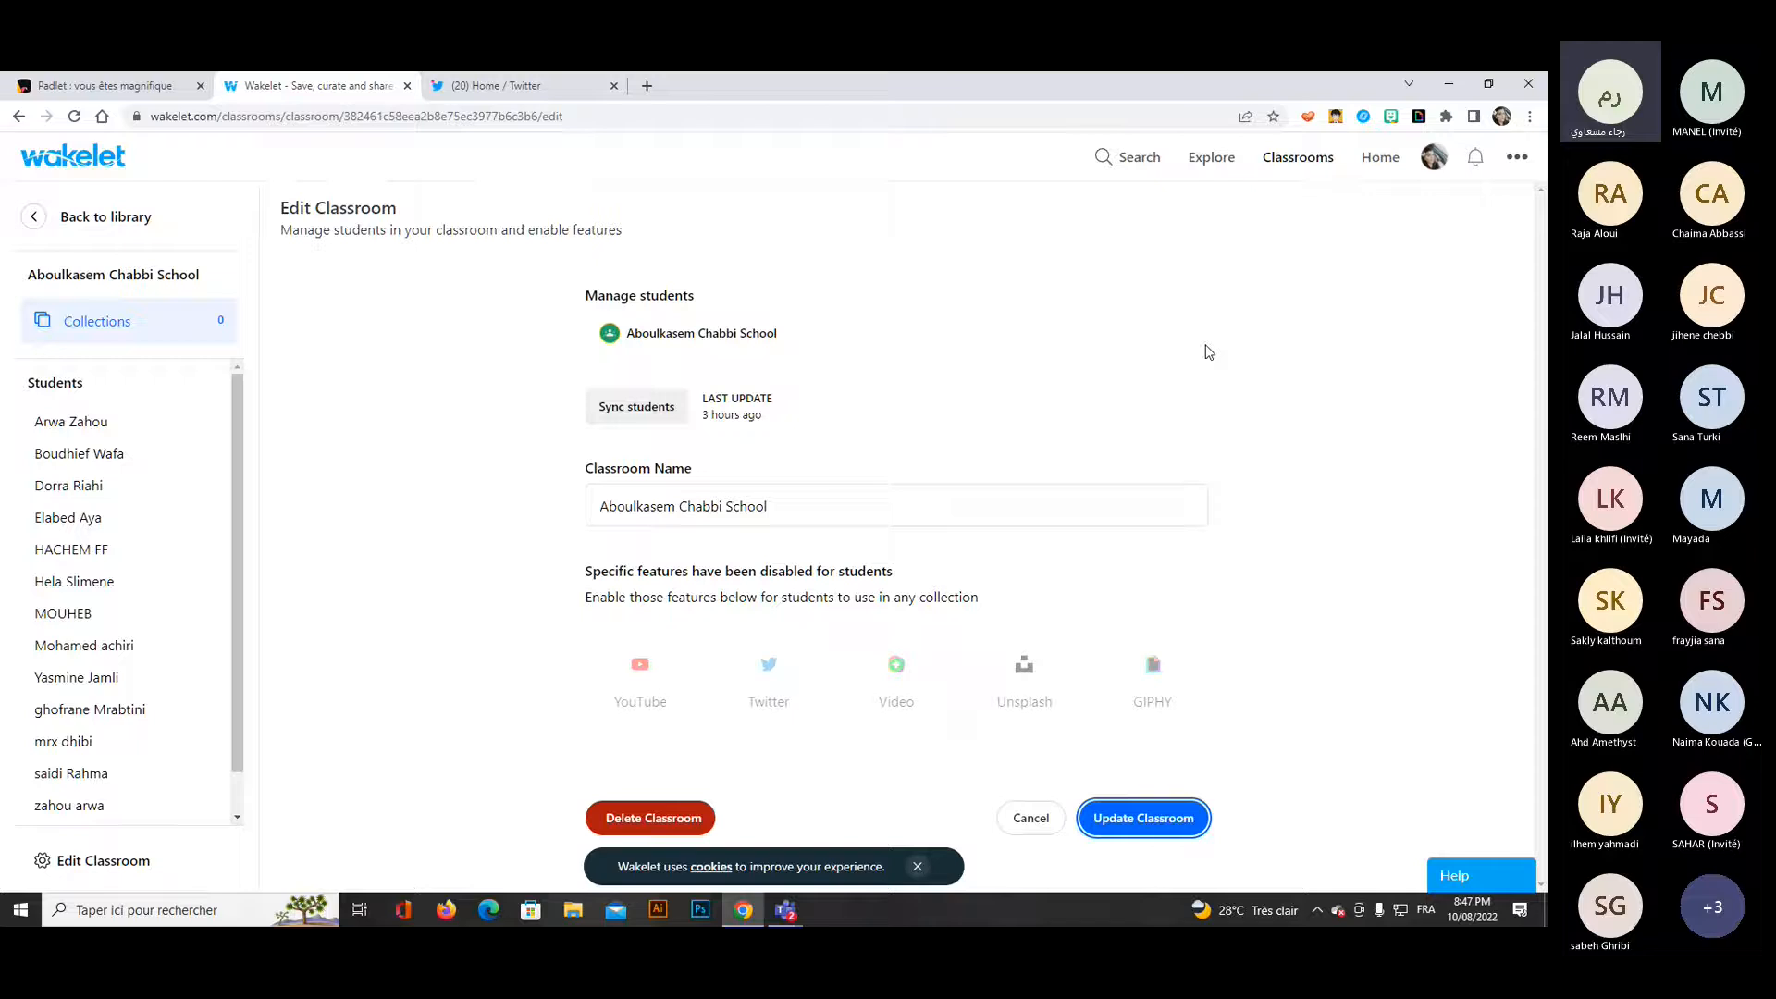
# Open the account's public profile and examine its bio, social links, Etwinning and GSA projects, and CPD trainings sections.
pyautogui.click(1381, 163)
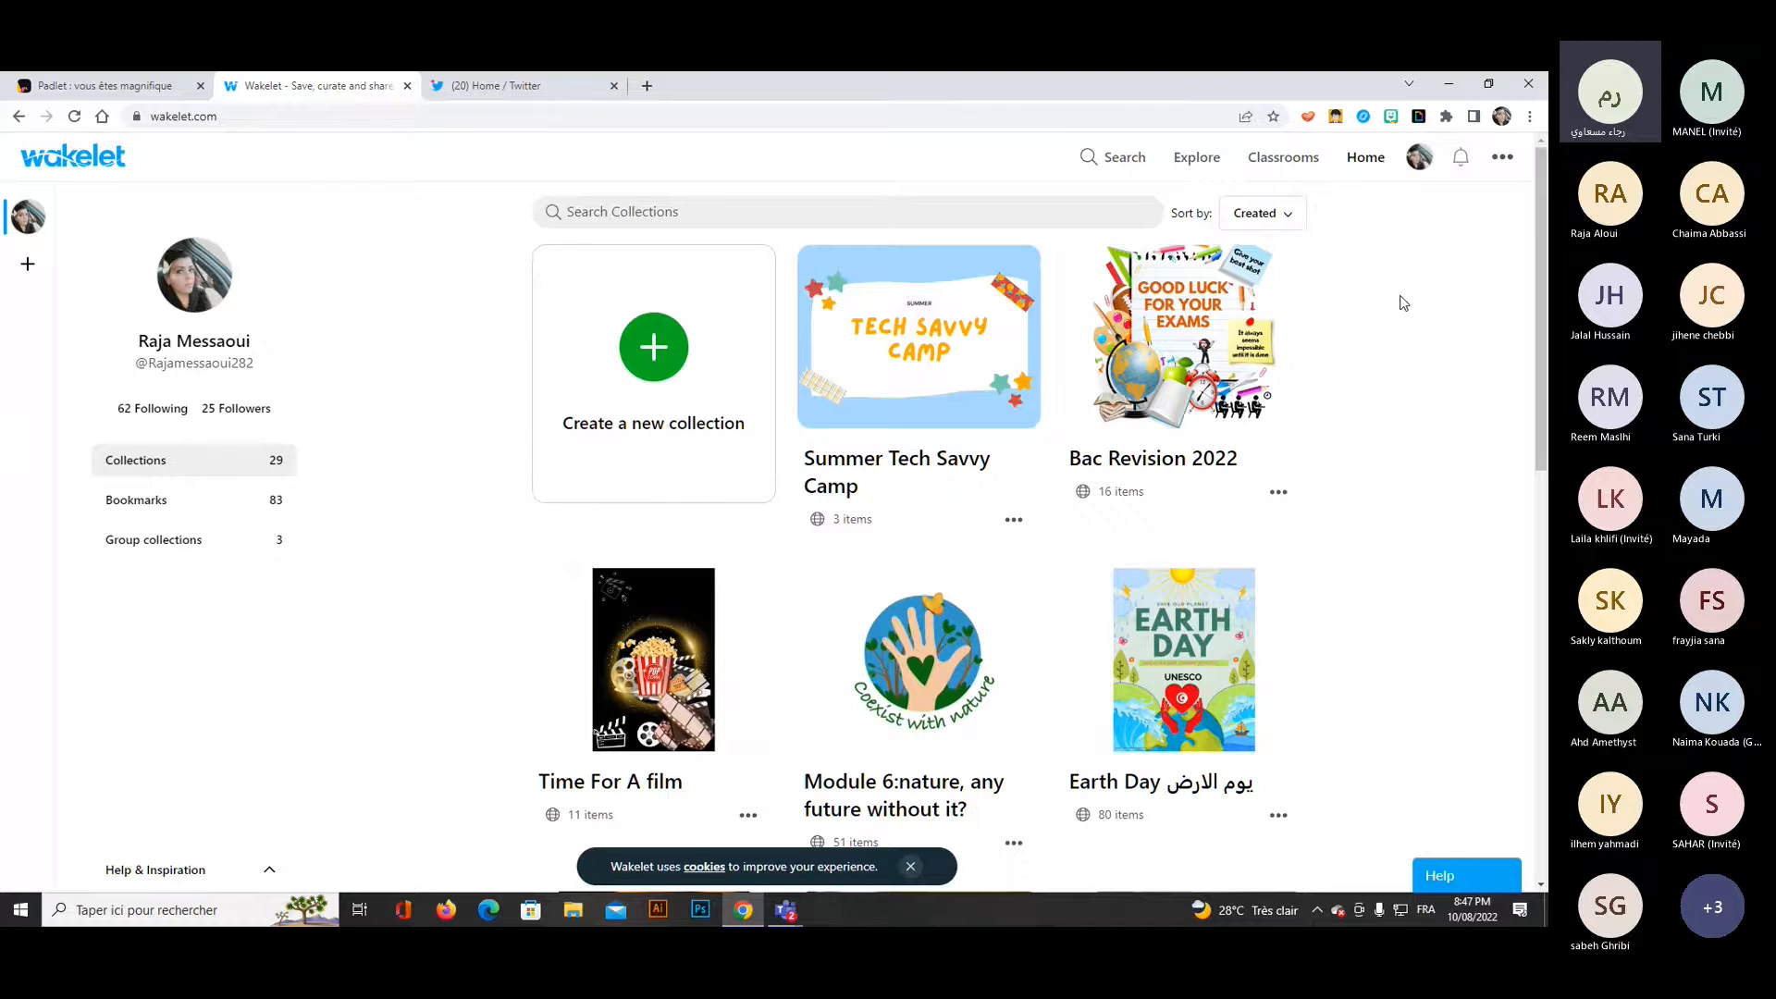
pyautogui.click(1418, 163)
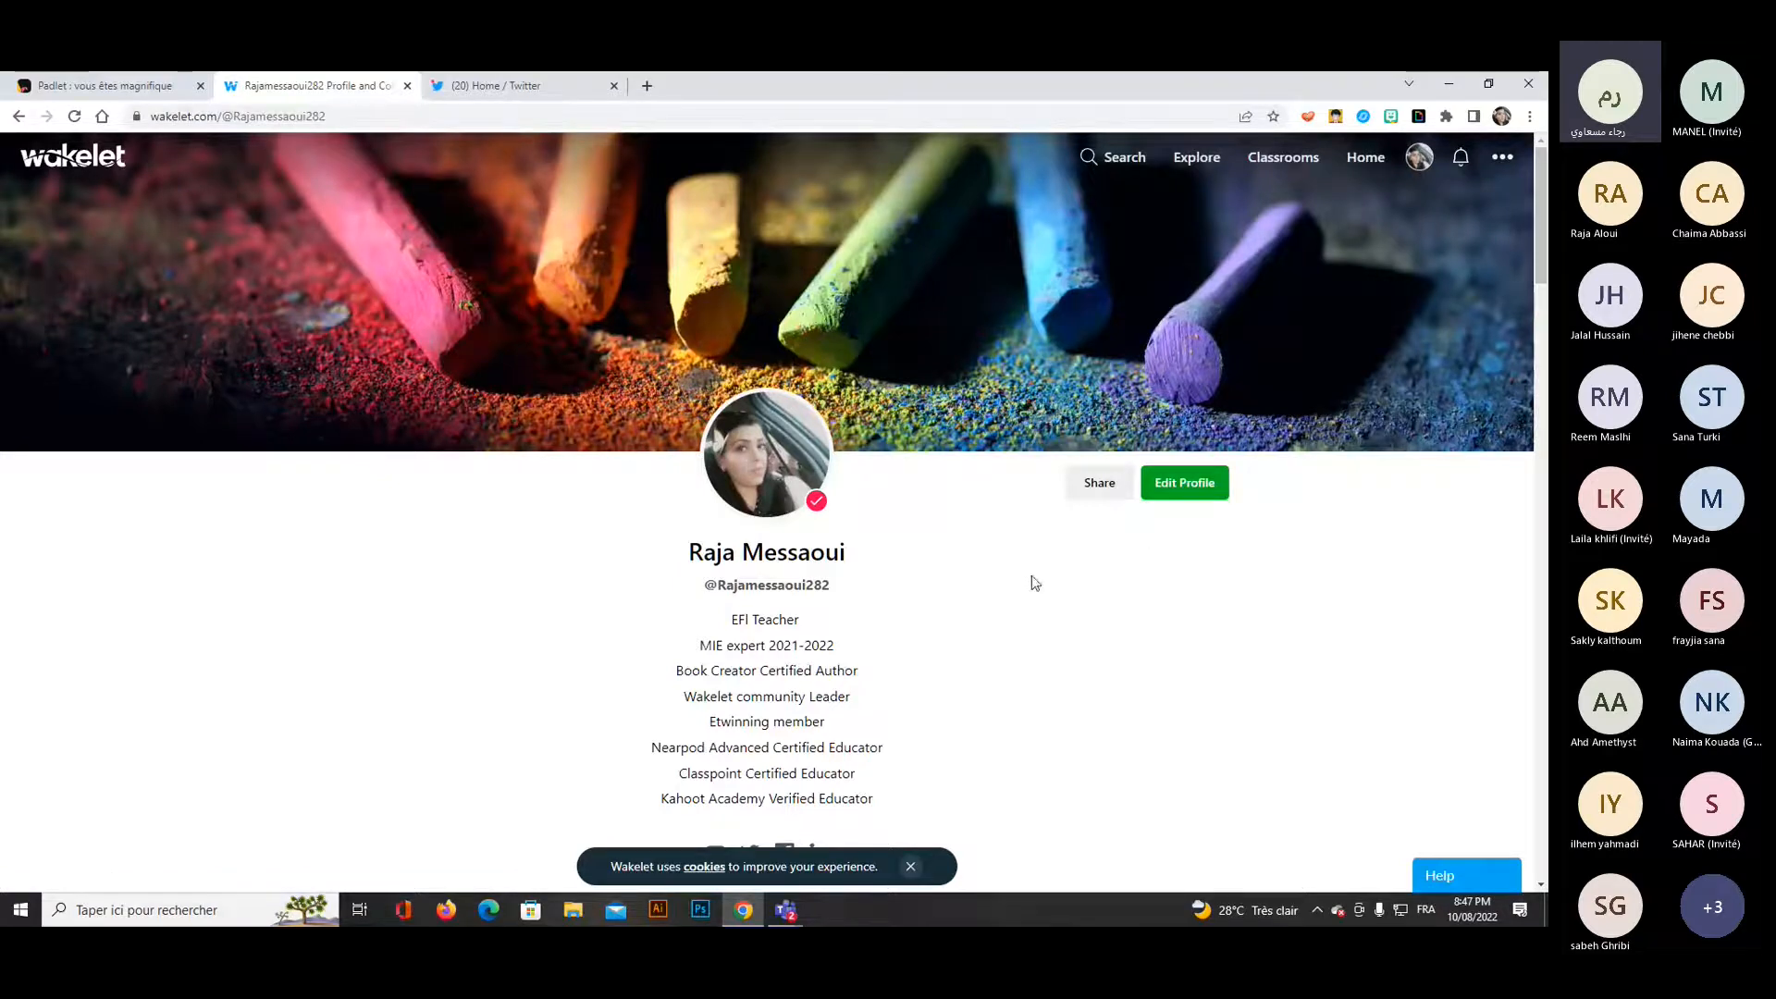
pyautogui.scroll(-1, 766, 784)
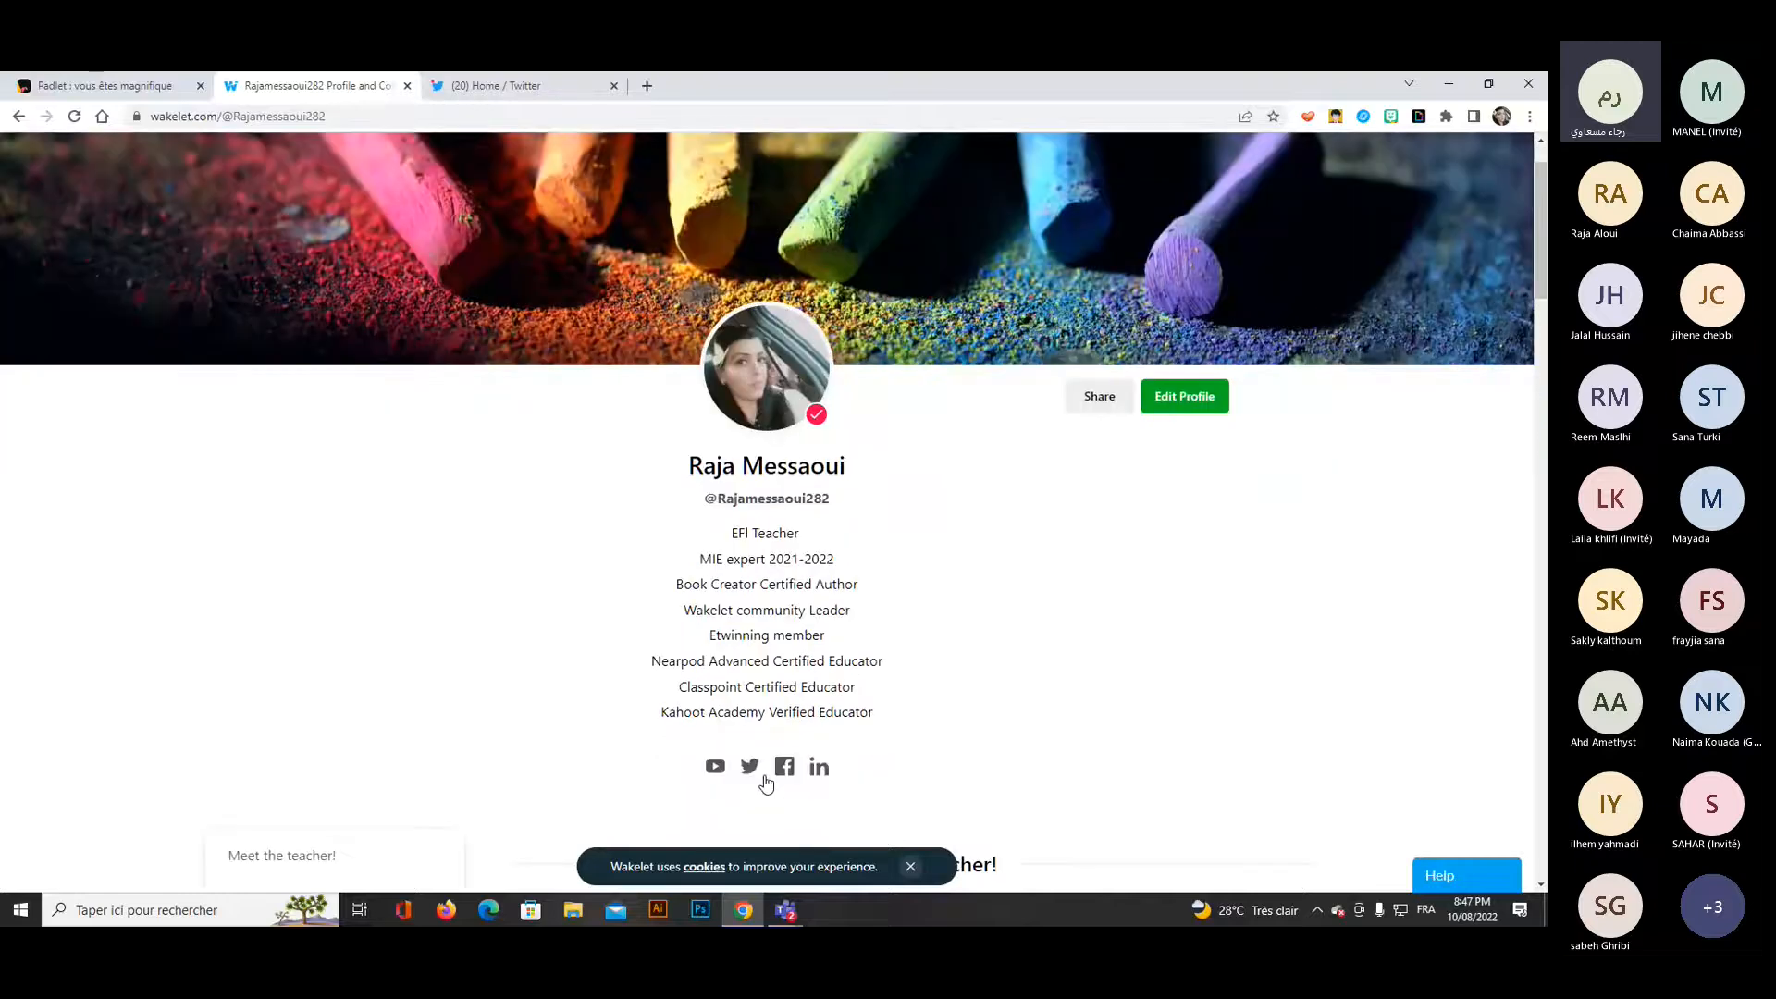
pyautogui.scroll(-1, 765, 784)
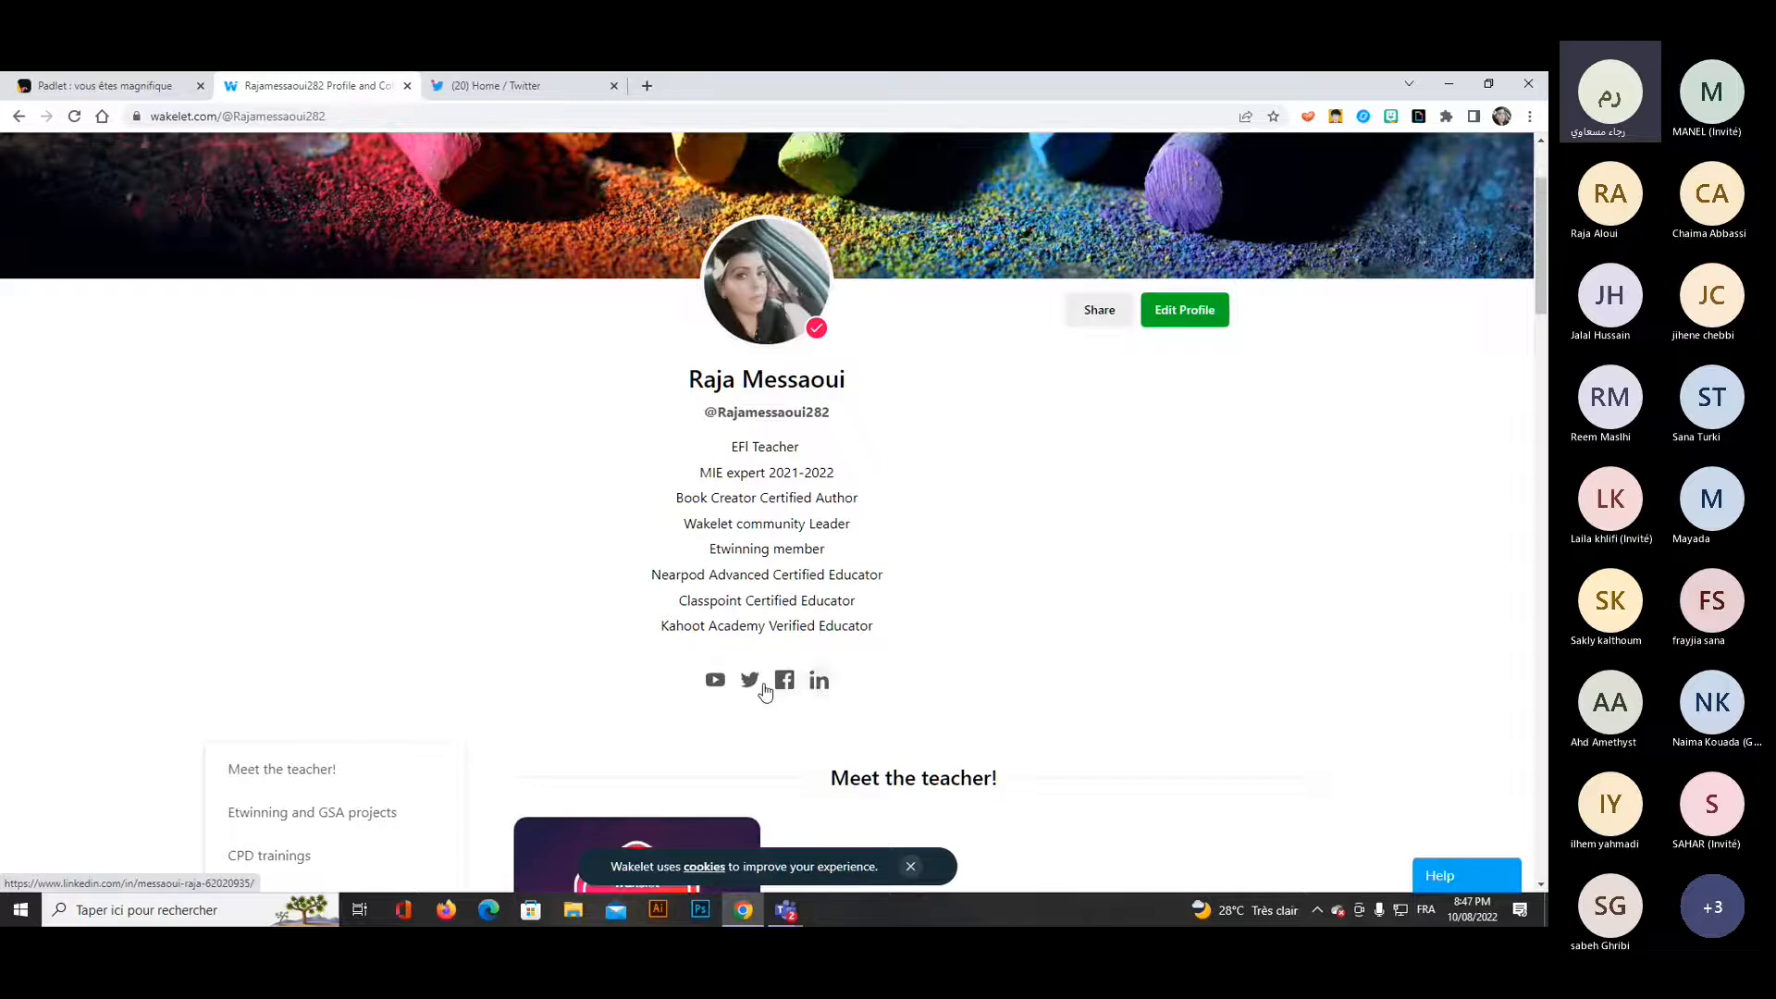
pyautogui.scroll(-1, 895, 684)
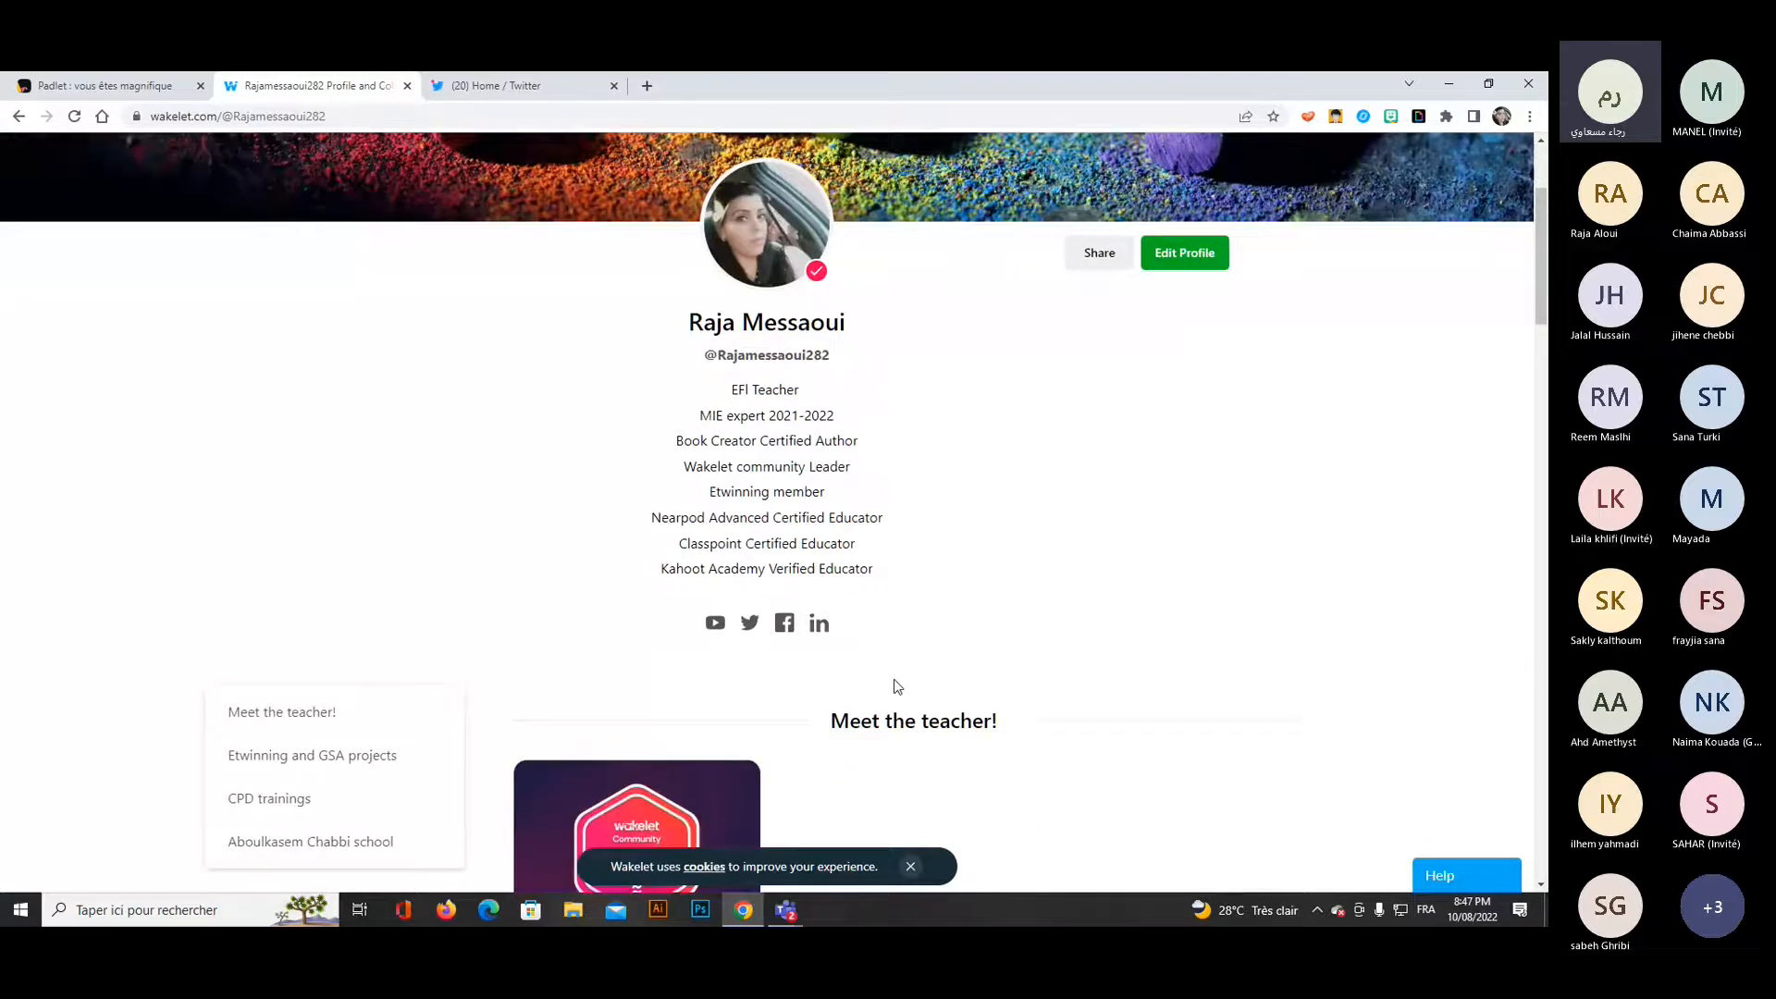
pyautogui.scroll(-2, 895, 684)
pyautogui.scroll(-1, 1066, 463)
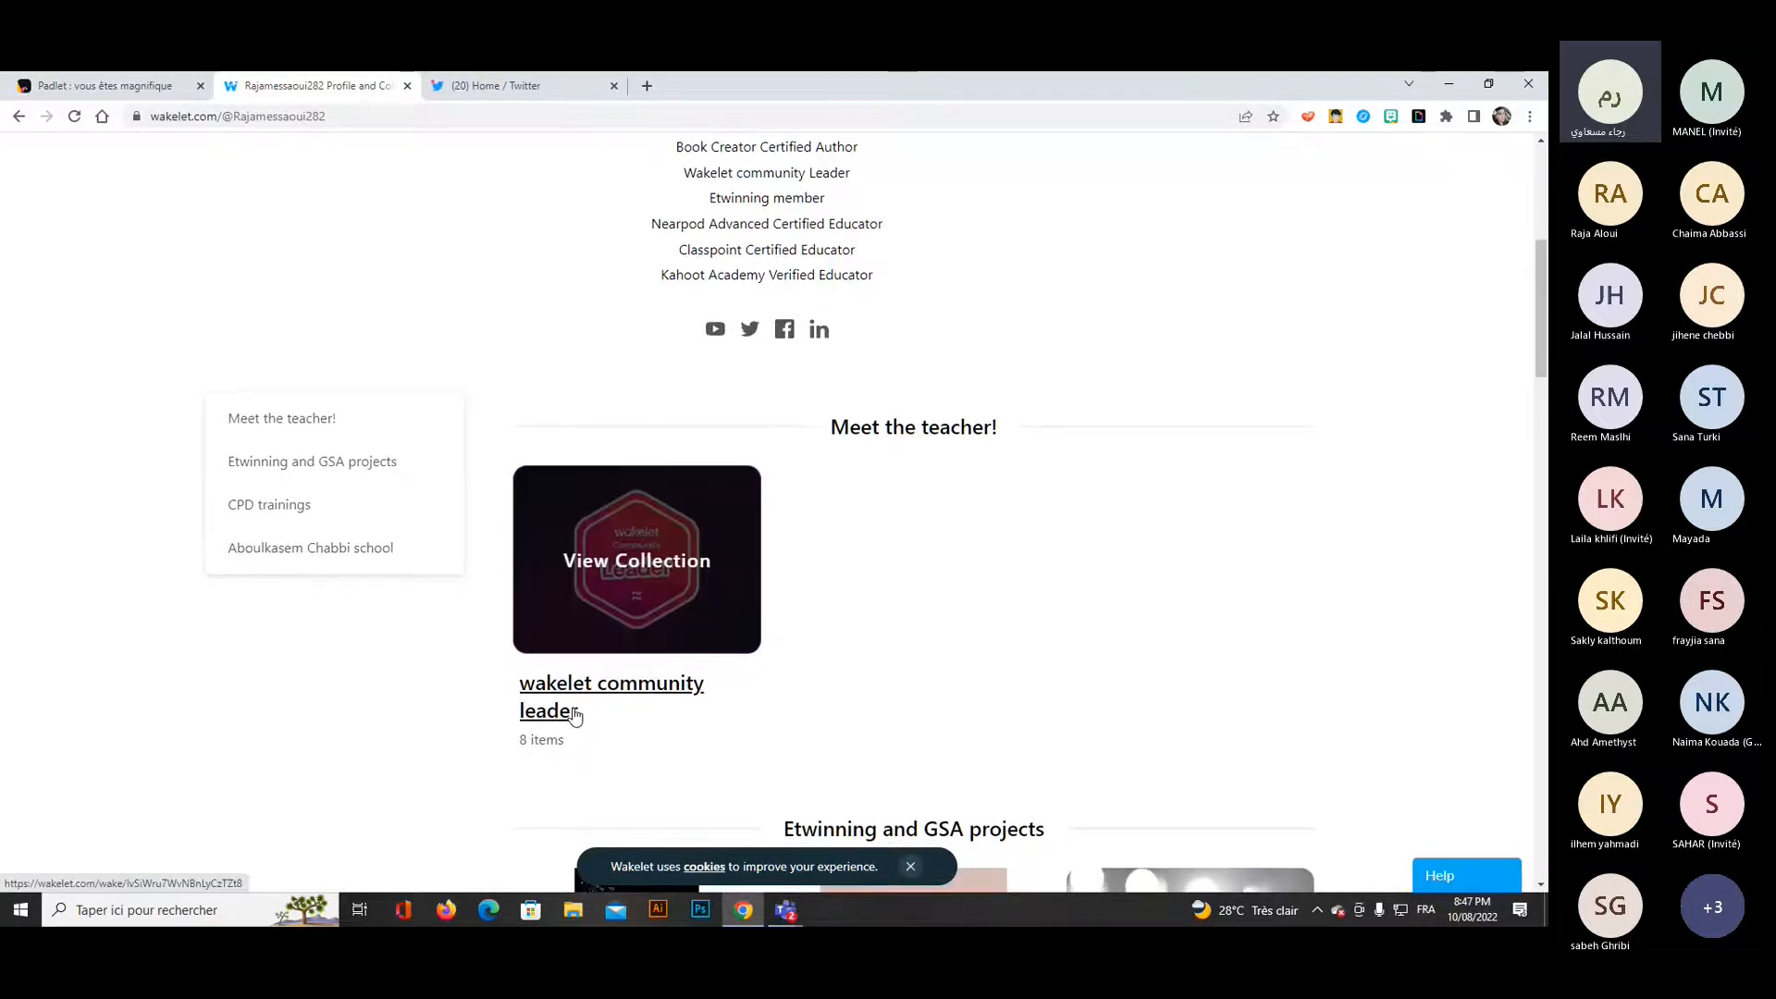
pyautogui.scroll(-3, 633, 648)
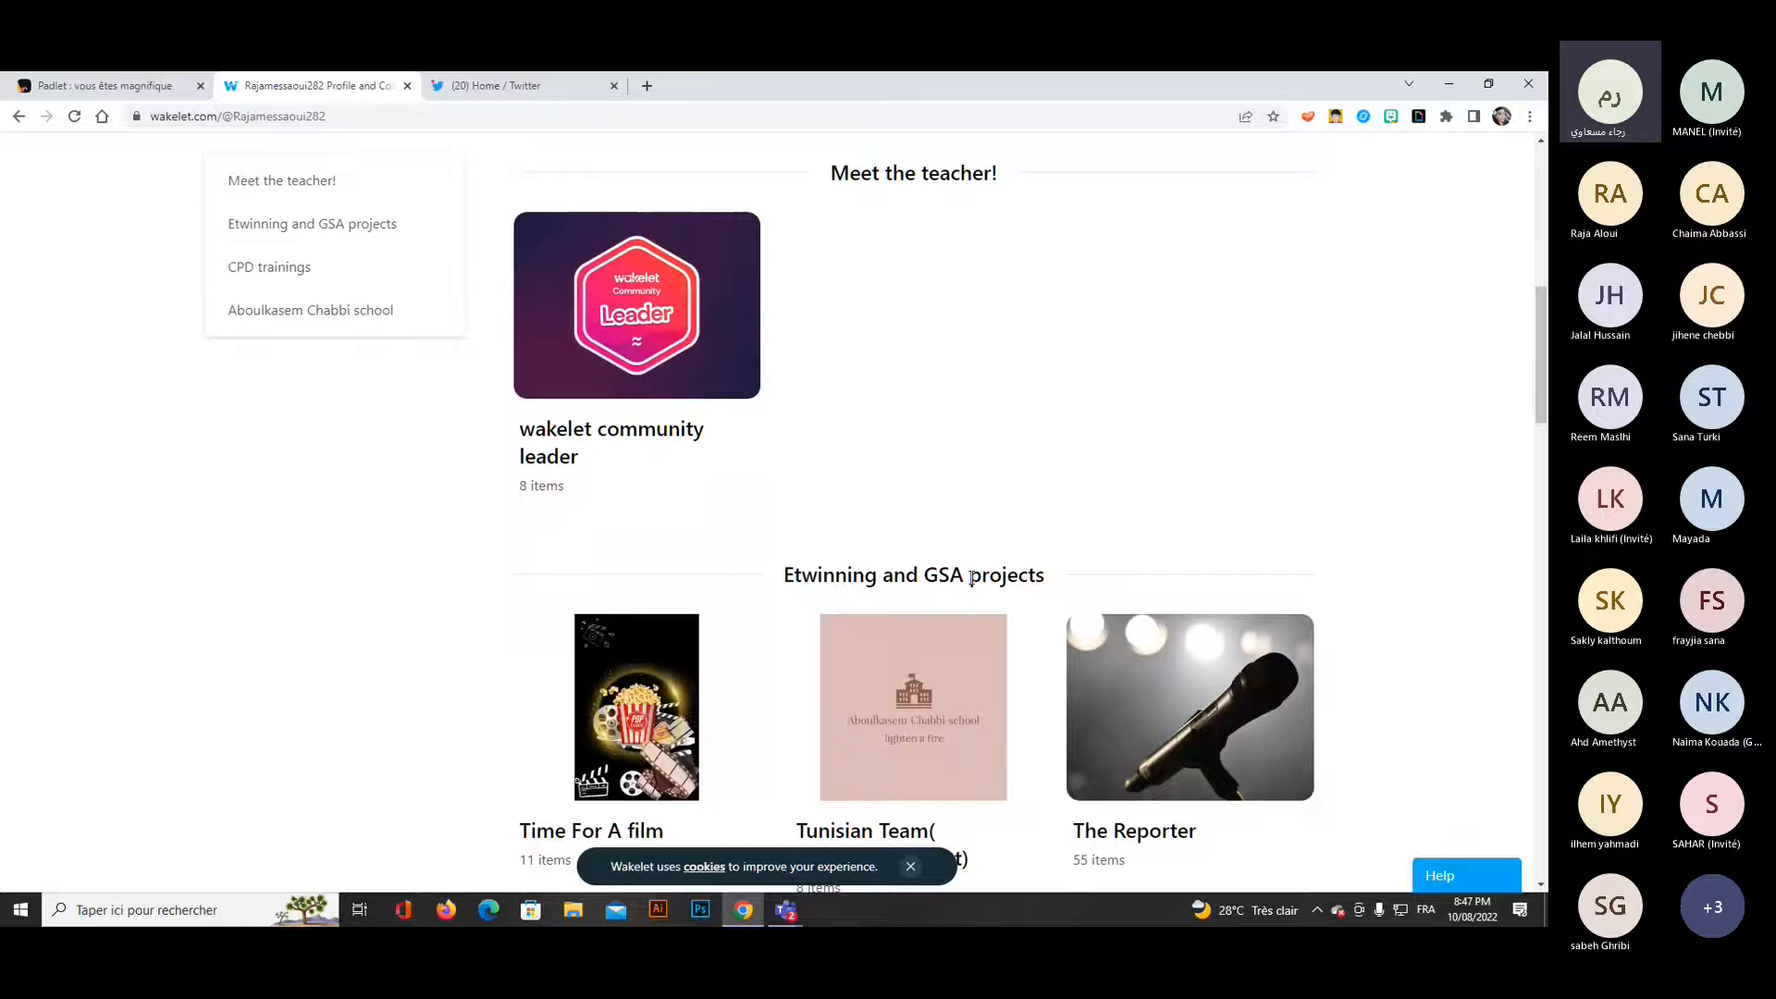
pyautogui.scroll(-2, 971, 578)
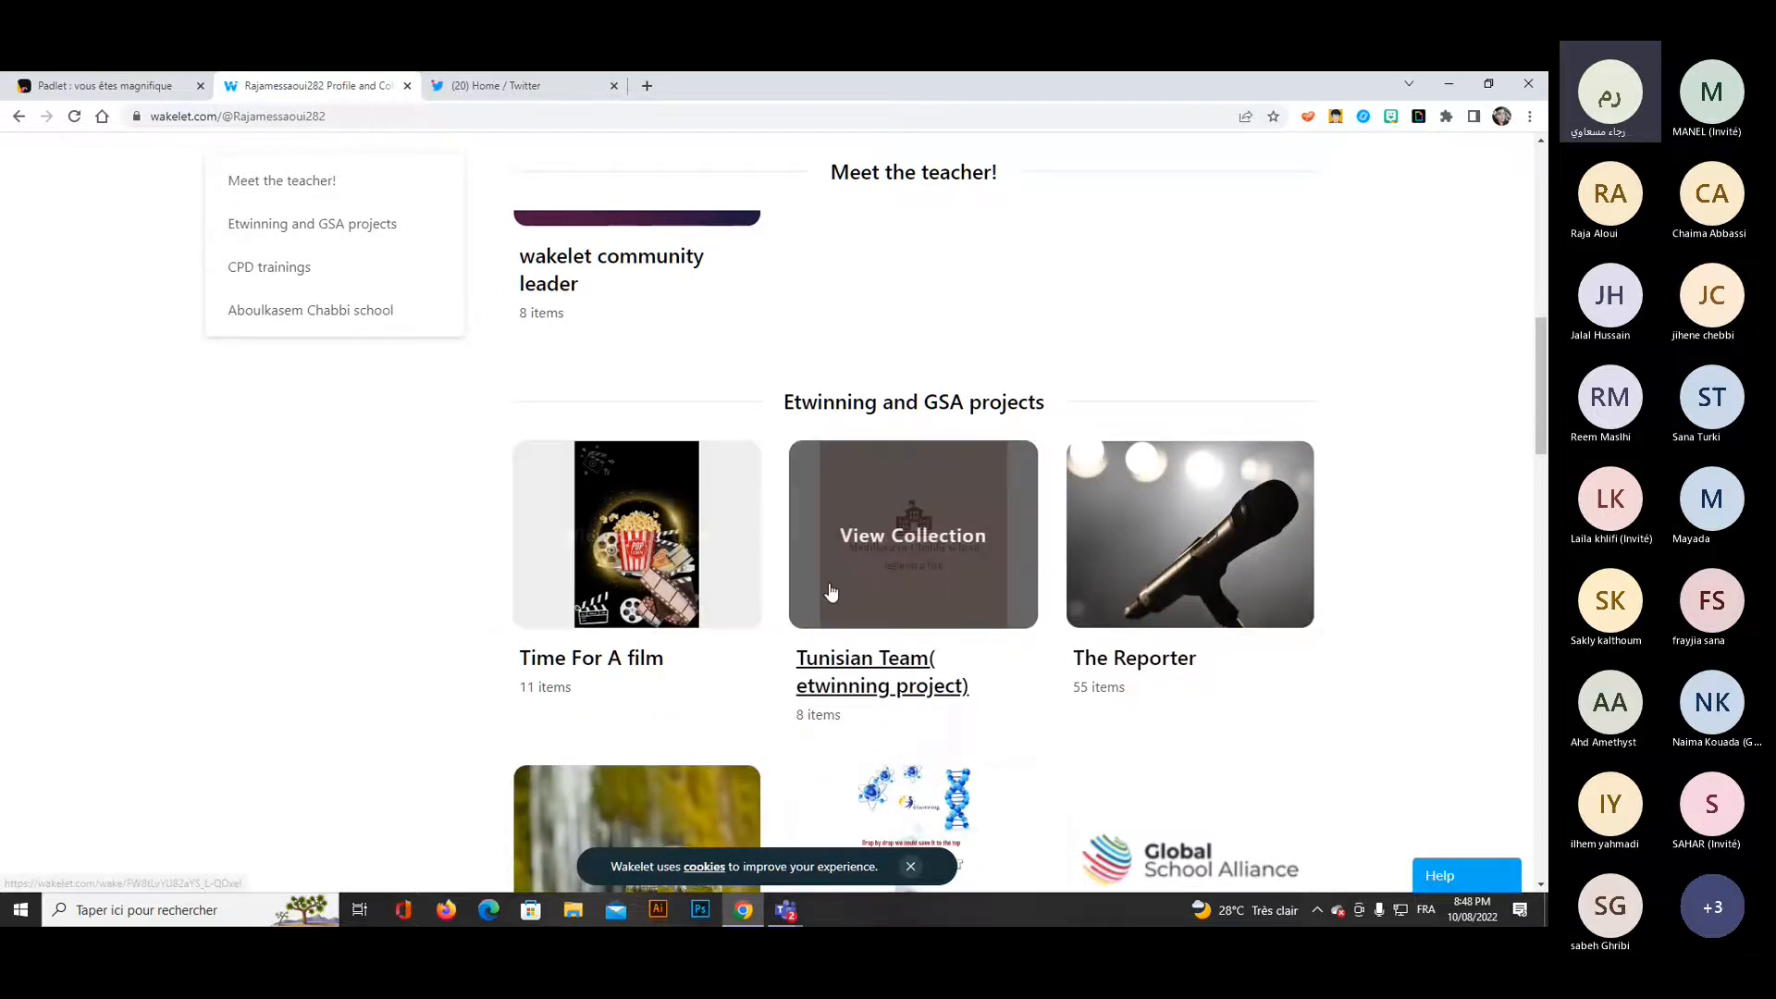
pyautogui.scroll(-3, 831, 592)
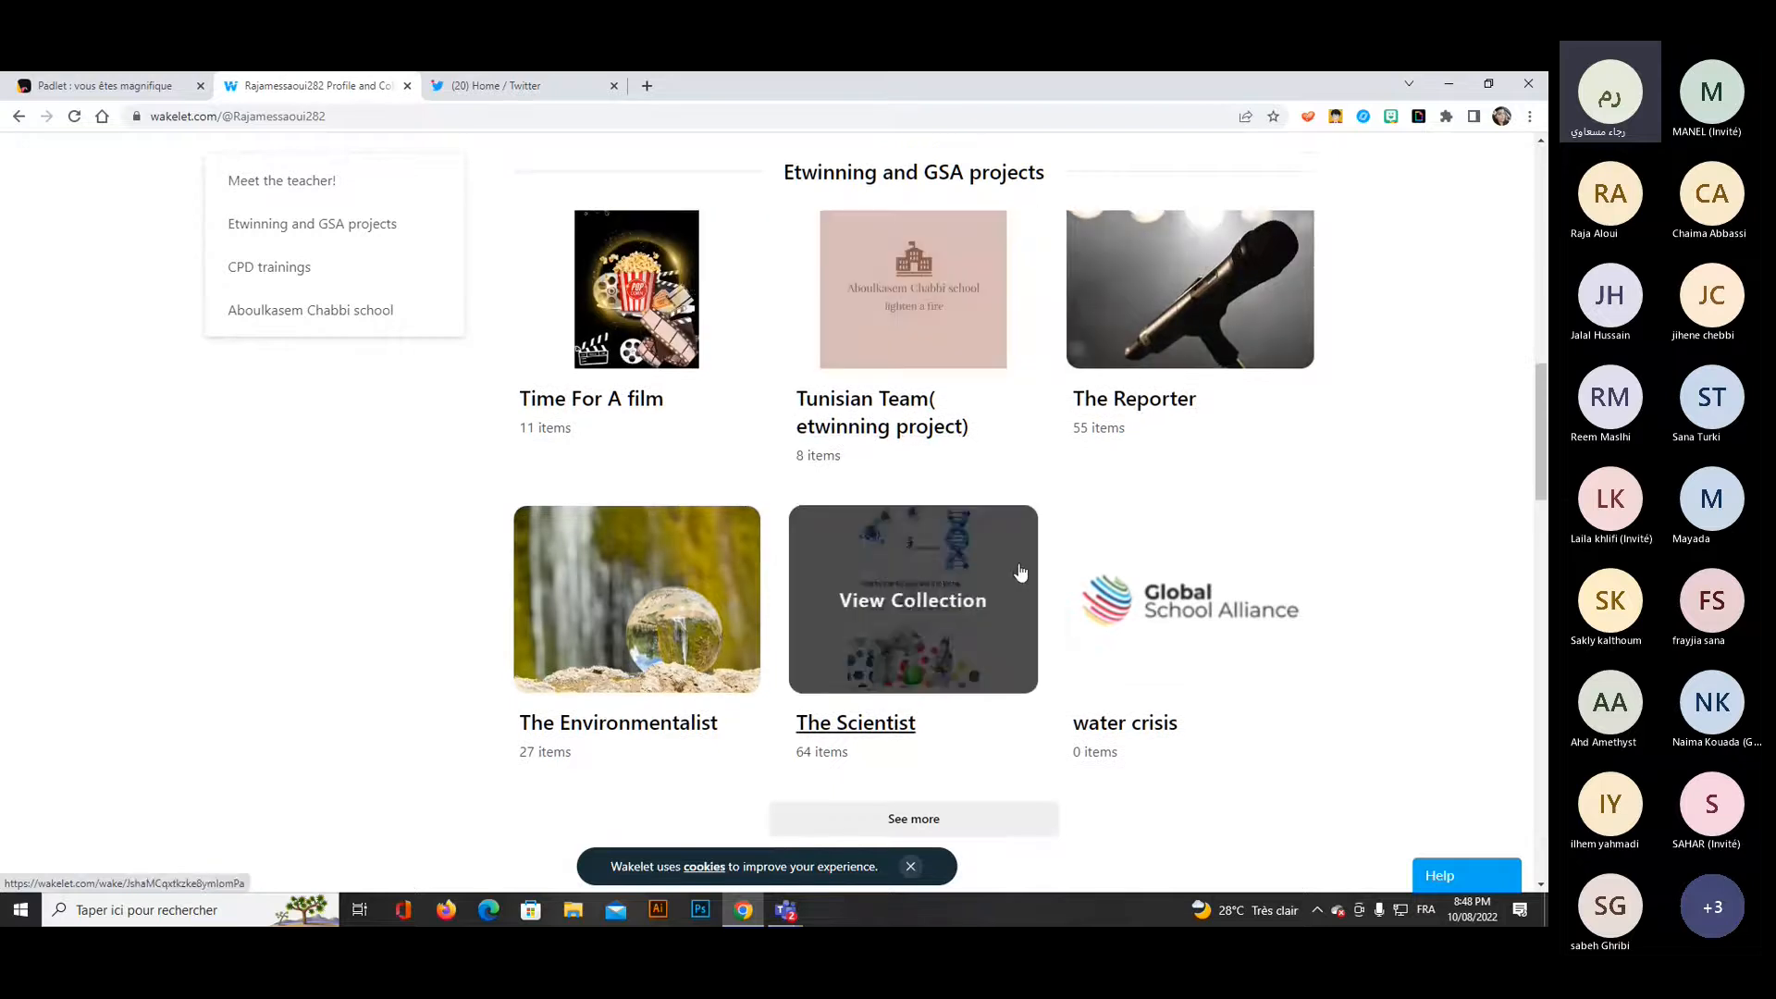
pyautogui.scroll(-5, 1020, 573)
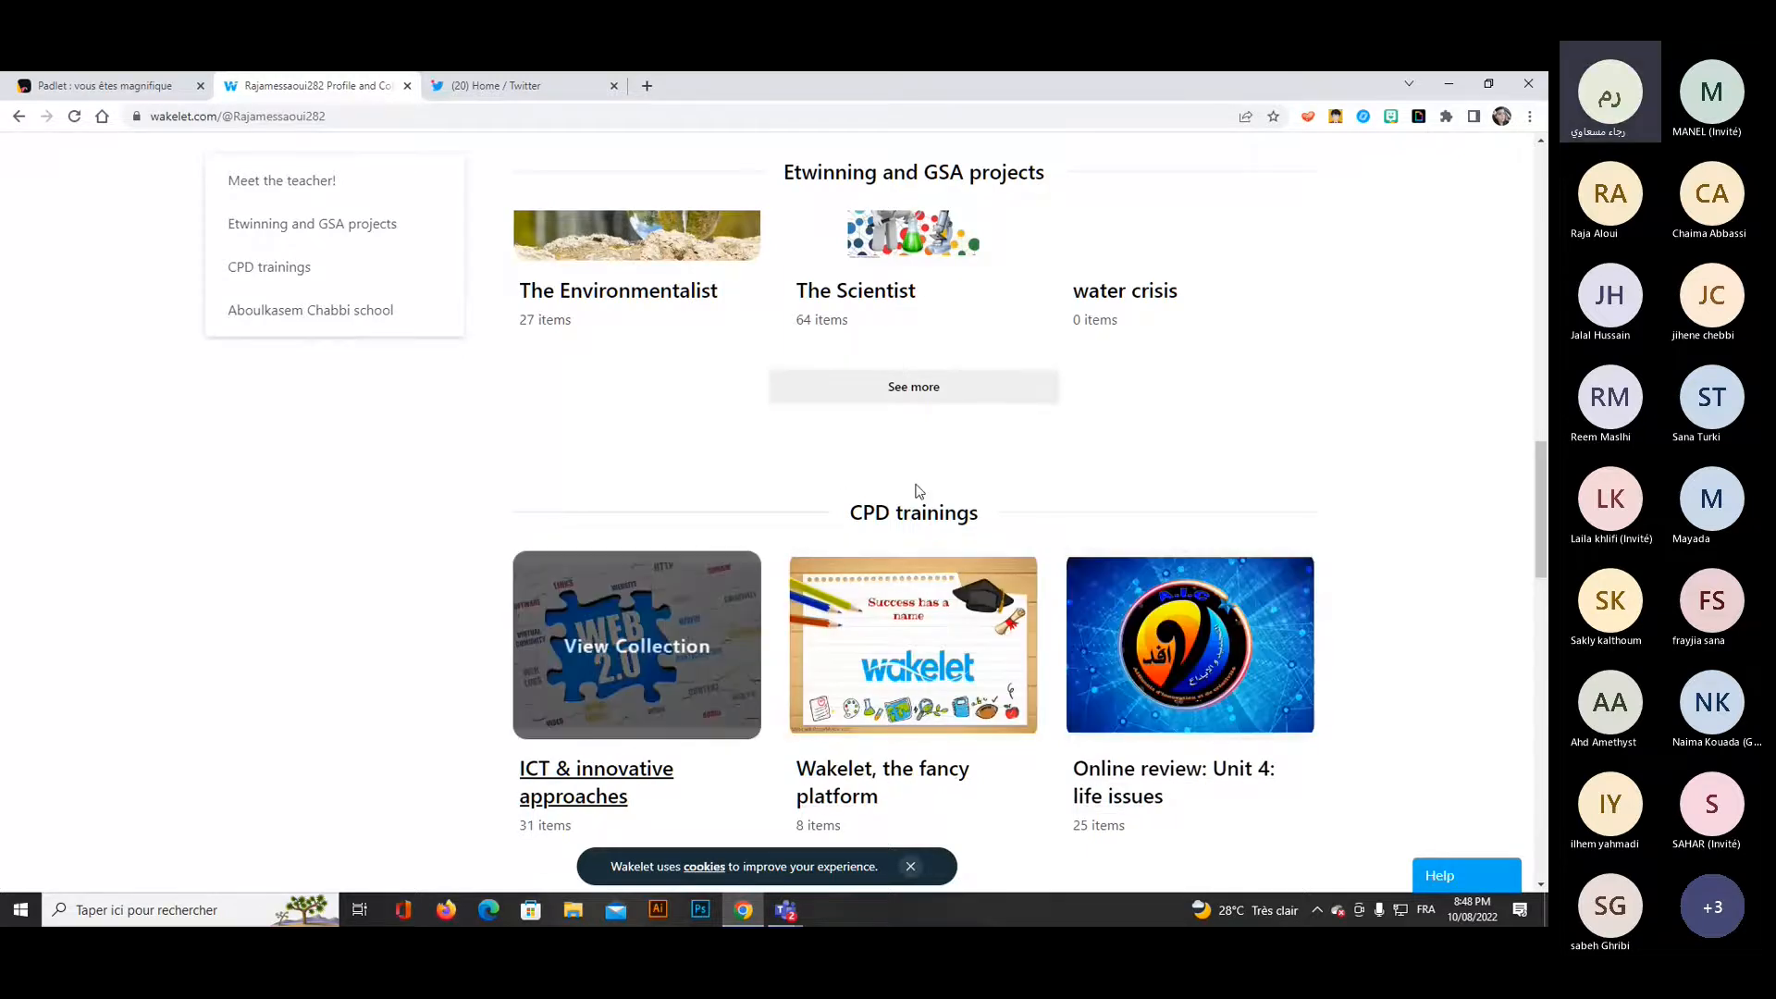
pyautogui.scroll(-4, 1210, 481)
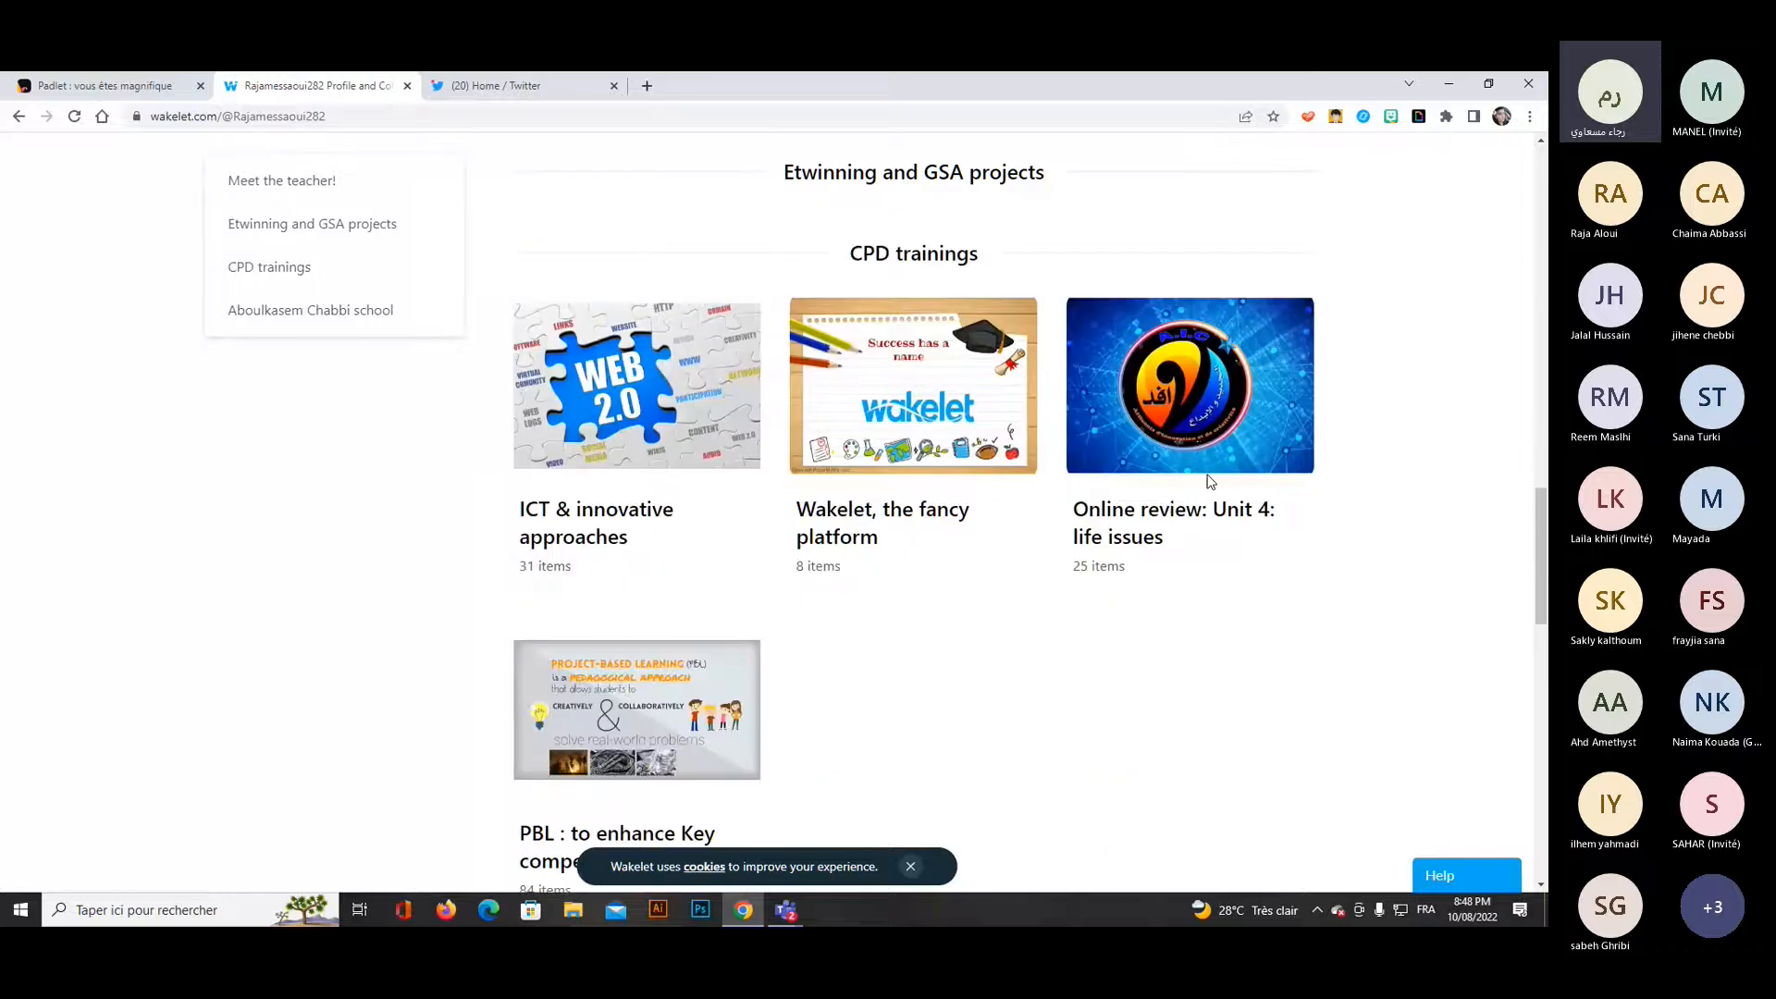
pyautogui.scroll(15, 1209, 481)
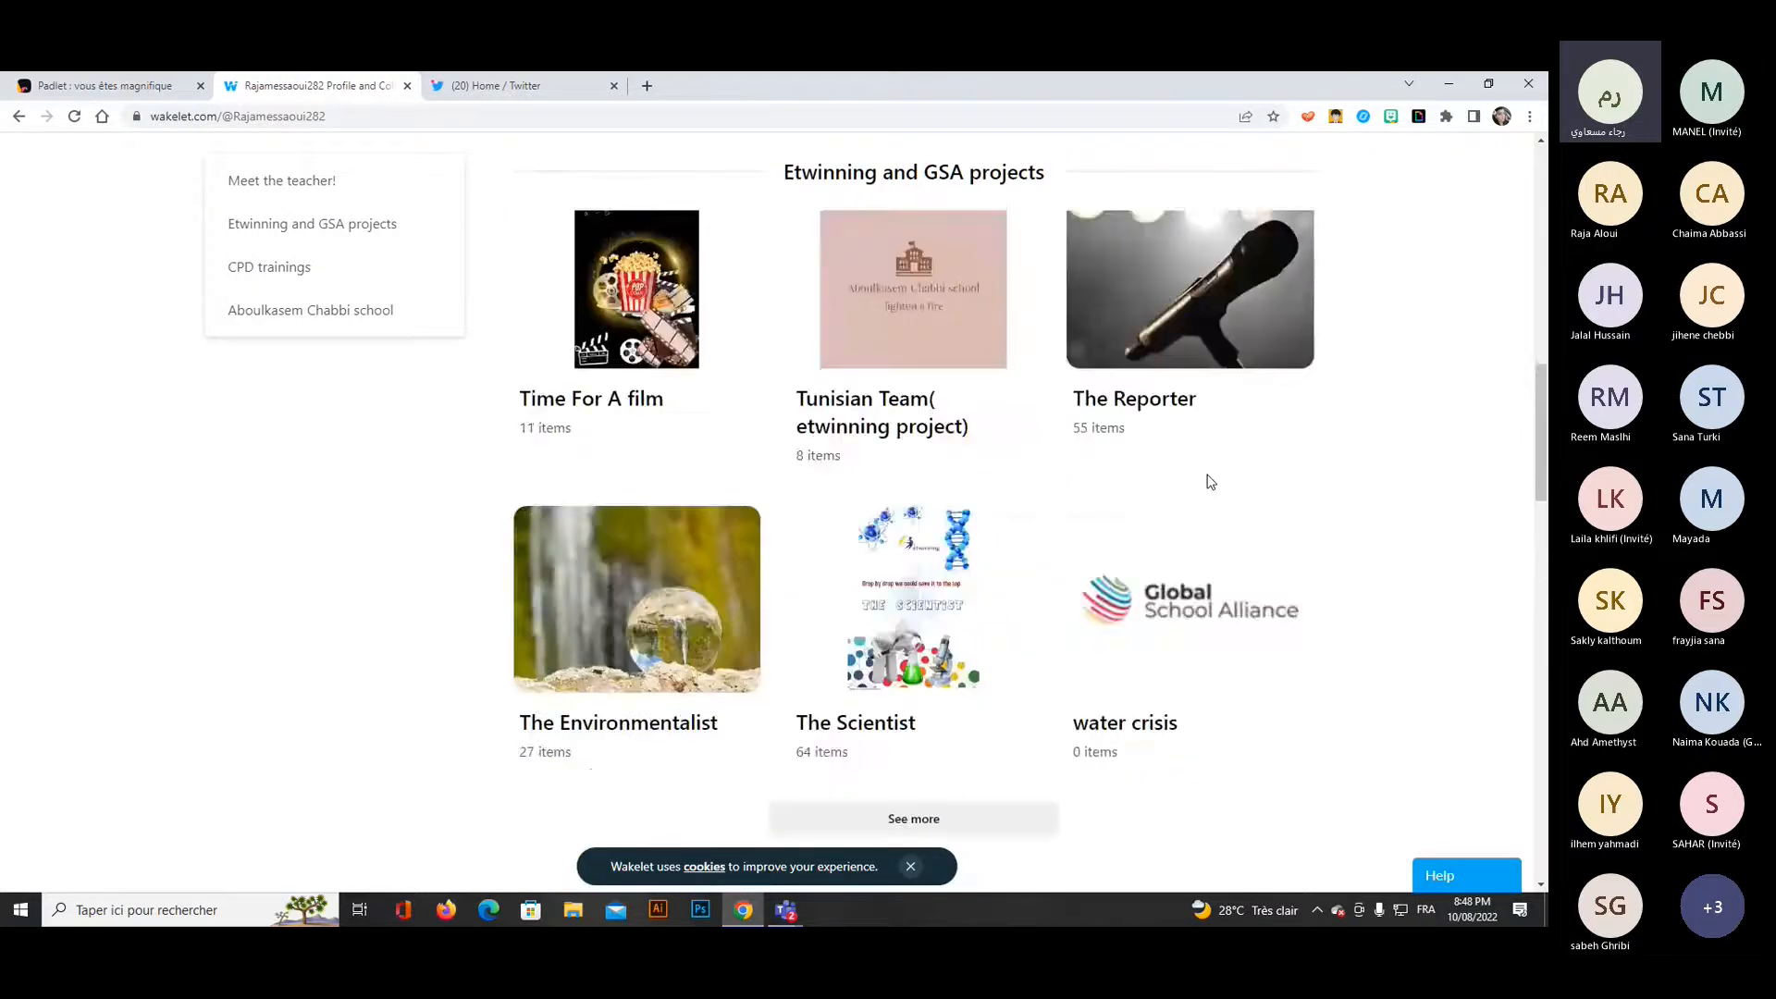
pyautogui.scroll(1, 1210, 481)
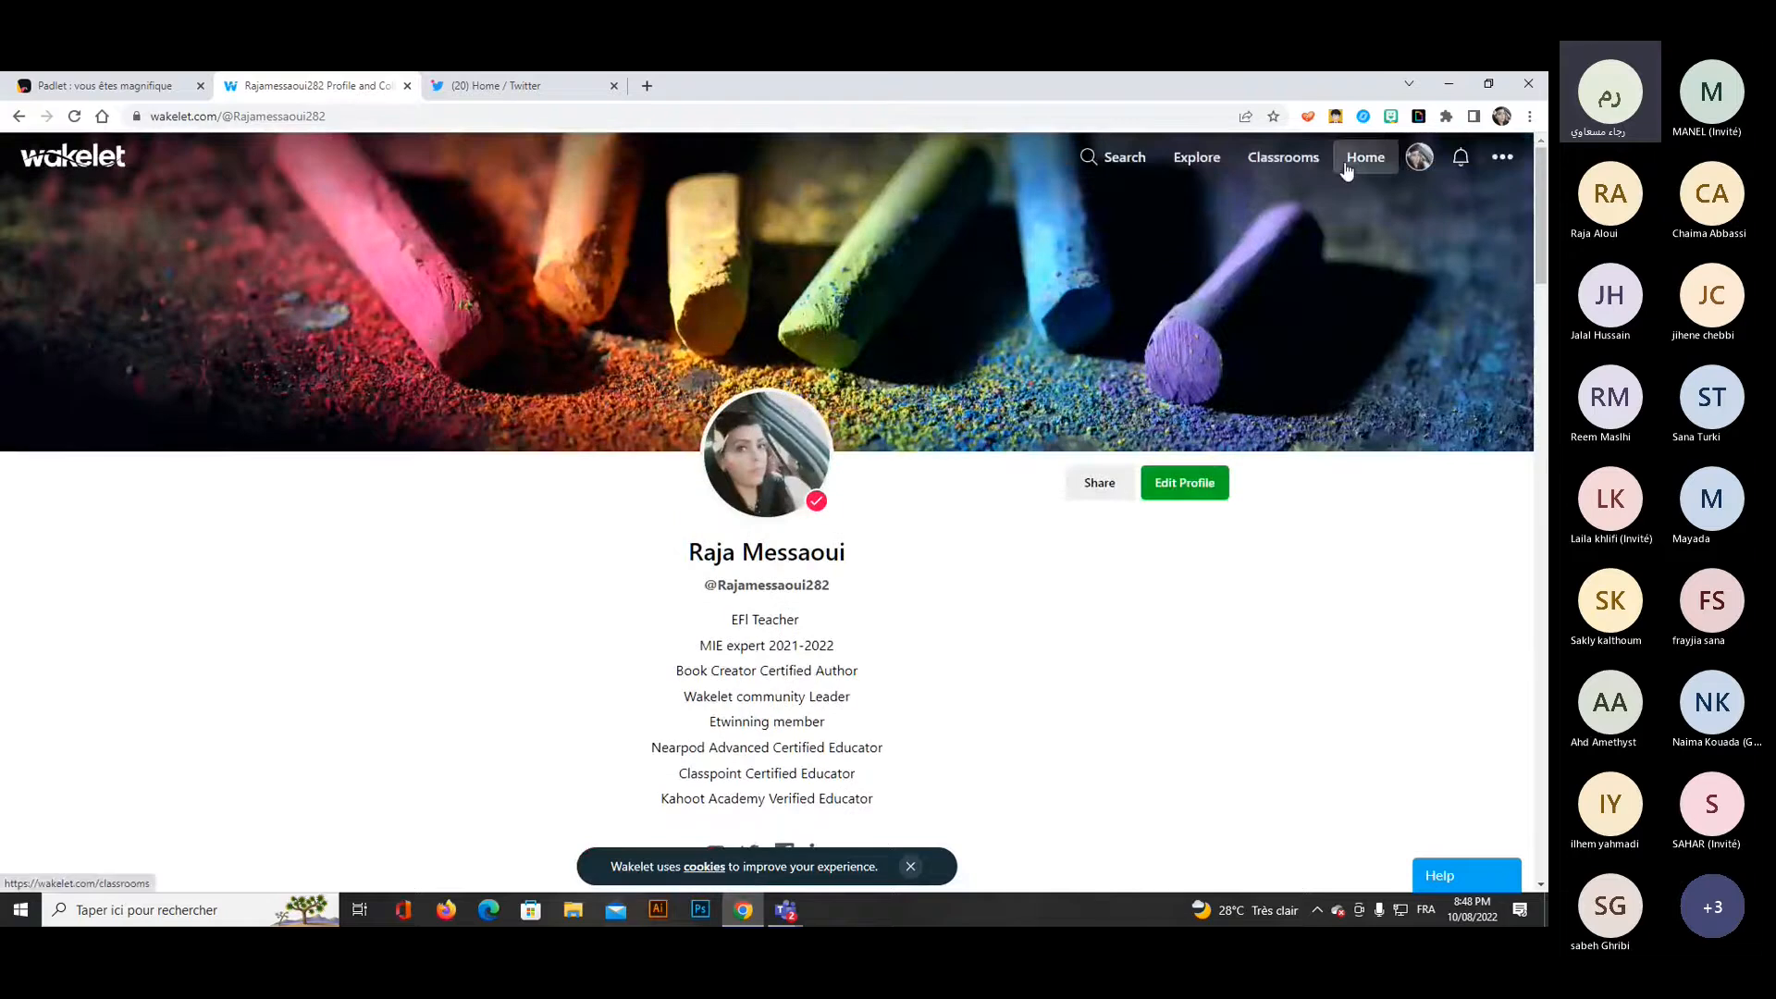
# Return to the home page, view the account options and the Create Space form, and leave the form without creating a space.
pyautogui.click(1352, 159)
pyautogui.click(1502, 158)
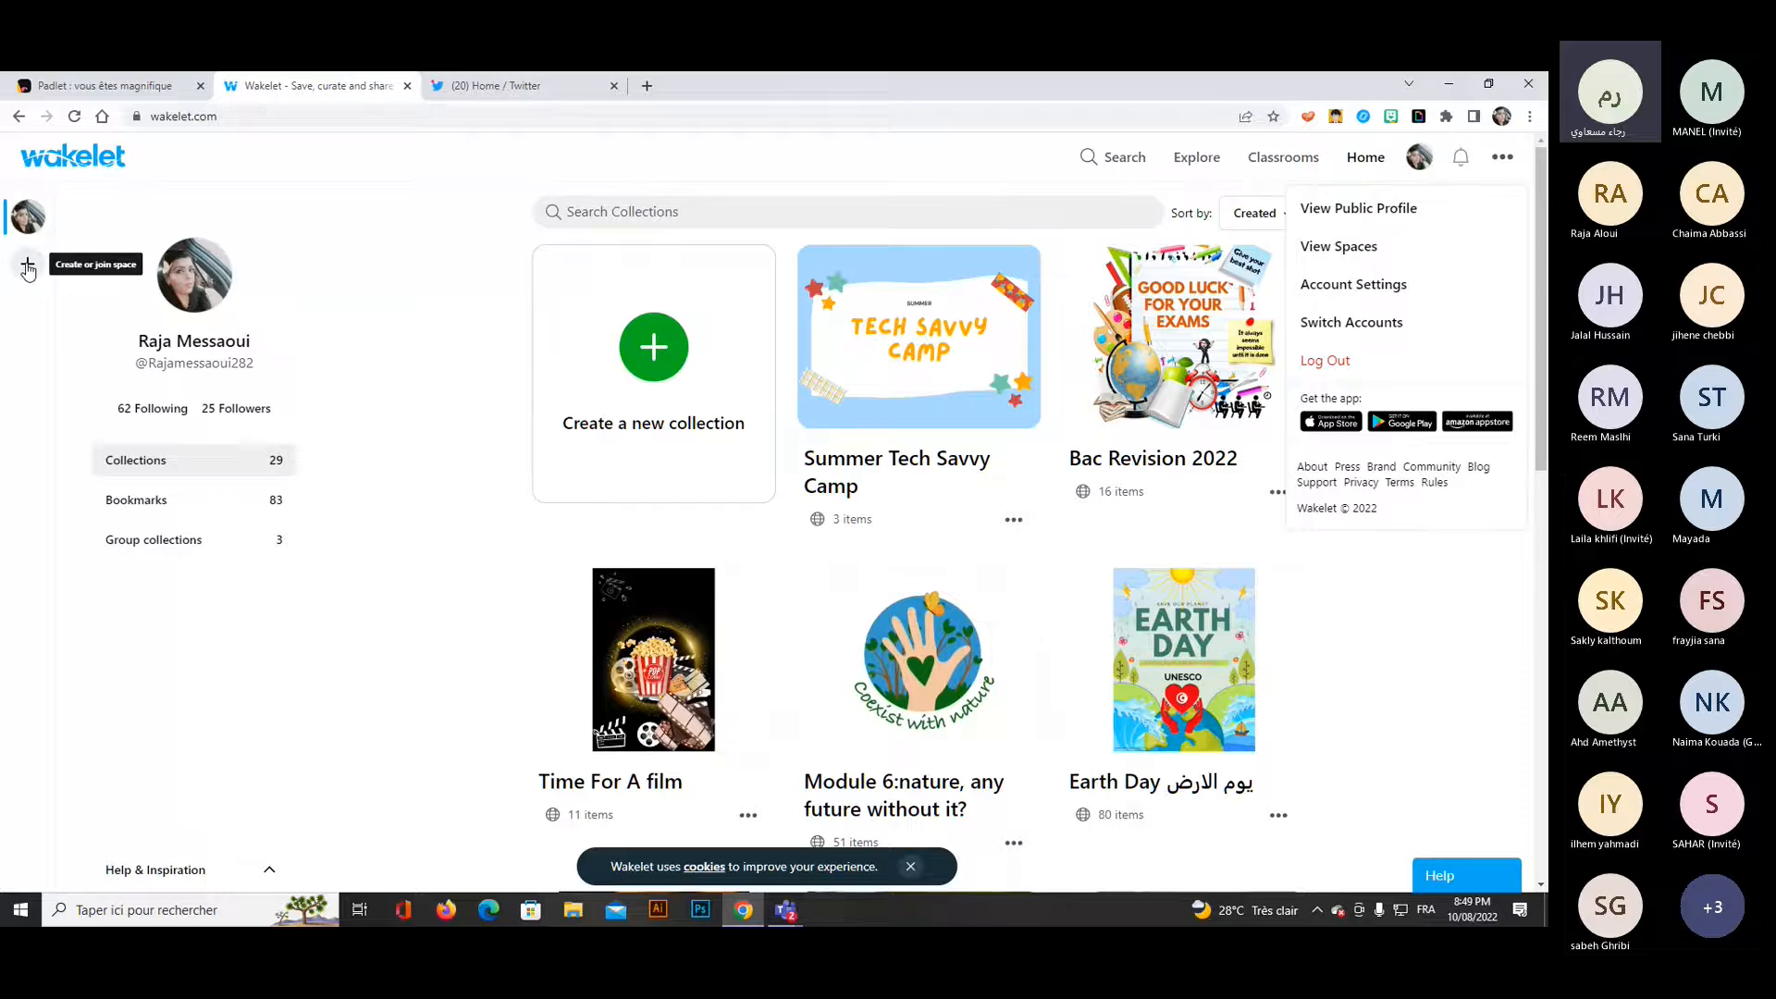
pyautogui.click(28, 261)
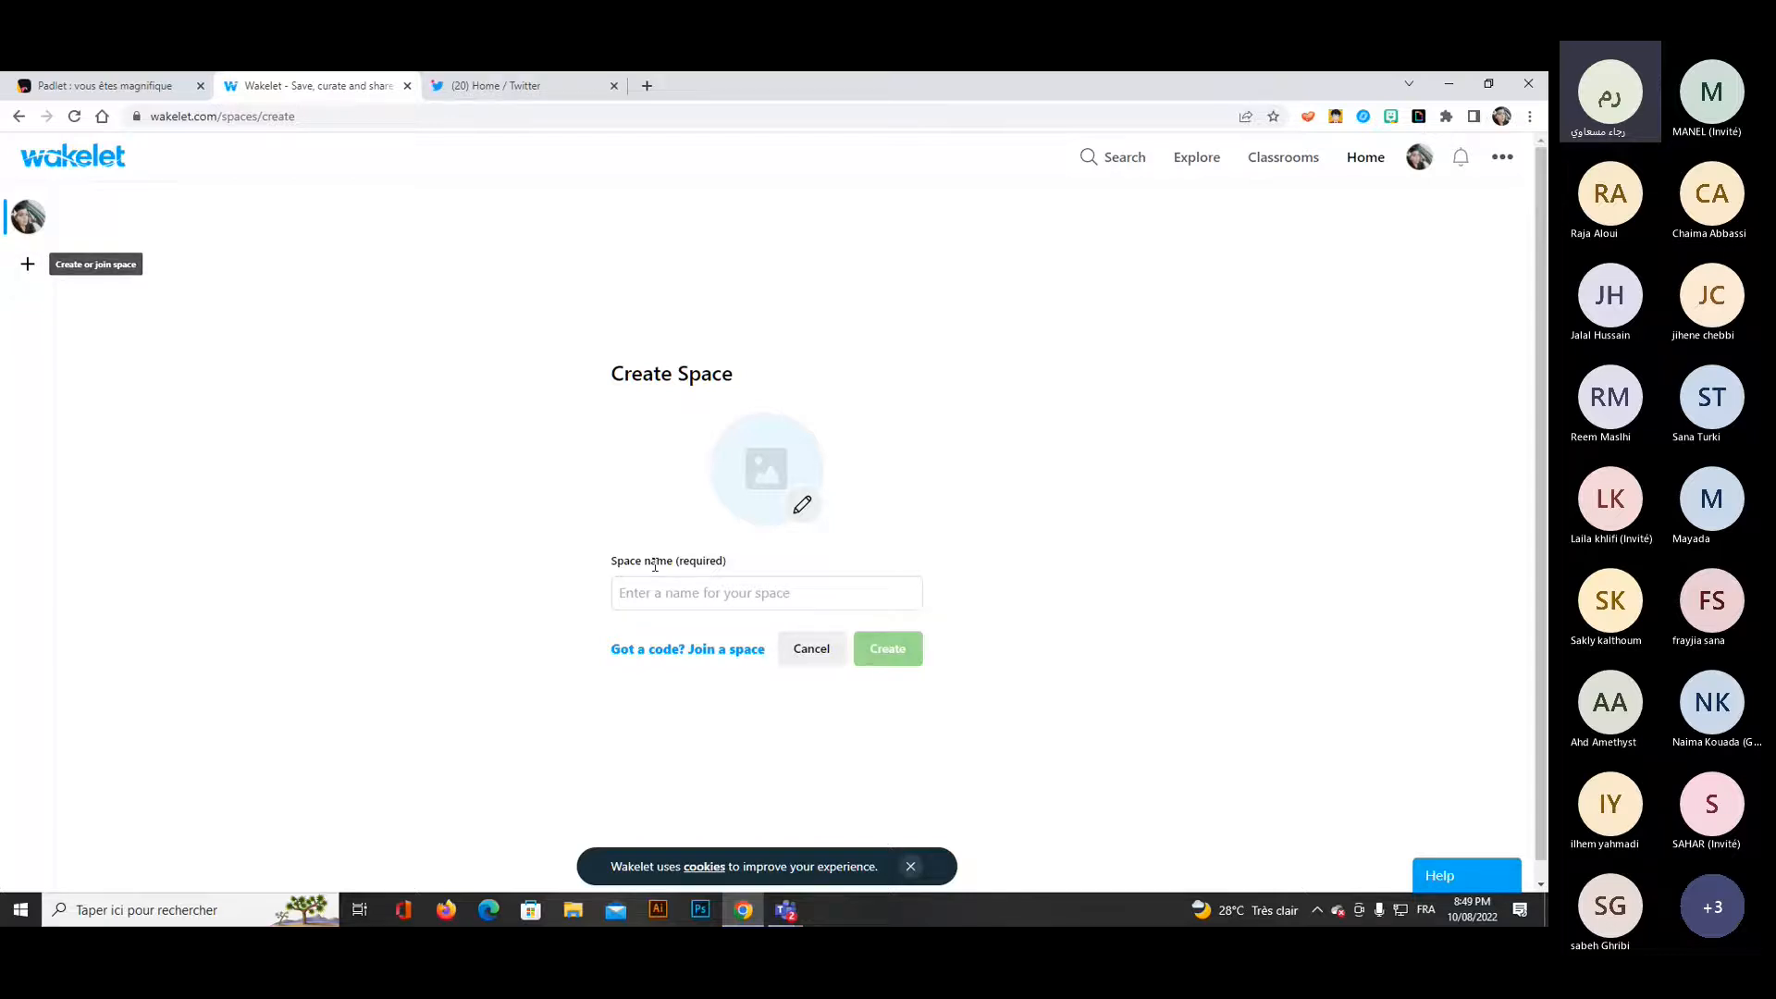
pyautogui.click(1365, 159)
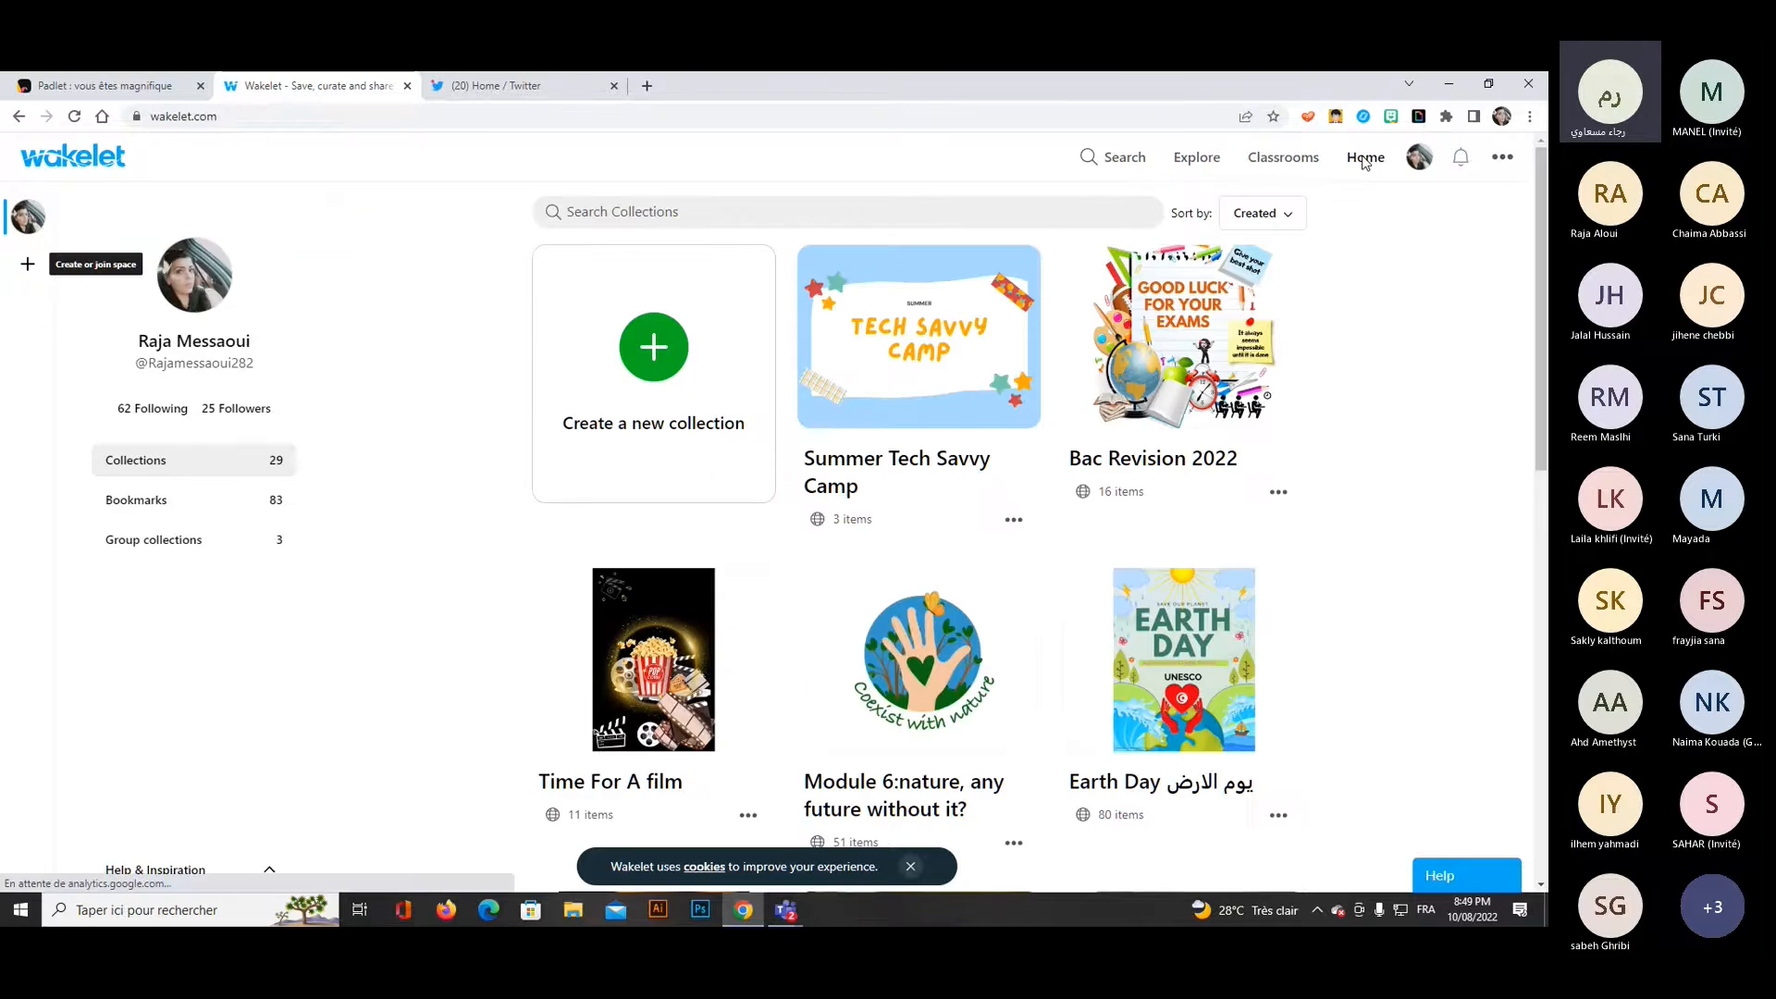
# Create a new collection titled "Training session" with the description "live session for education".
pyautogui.click(645, 363)
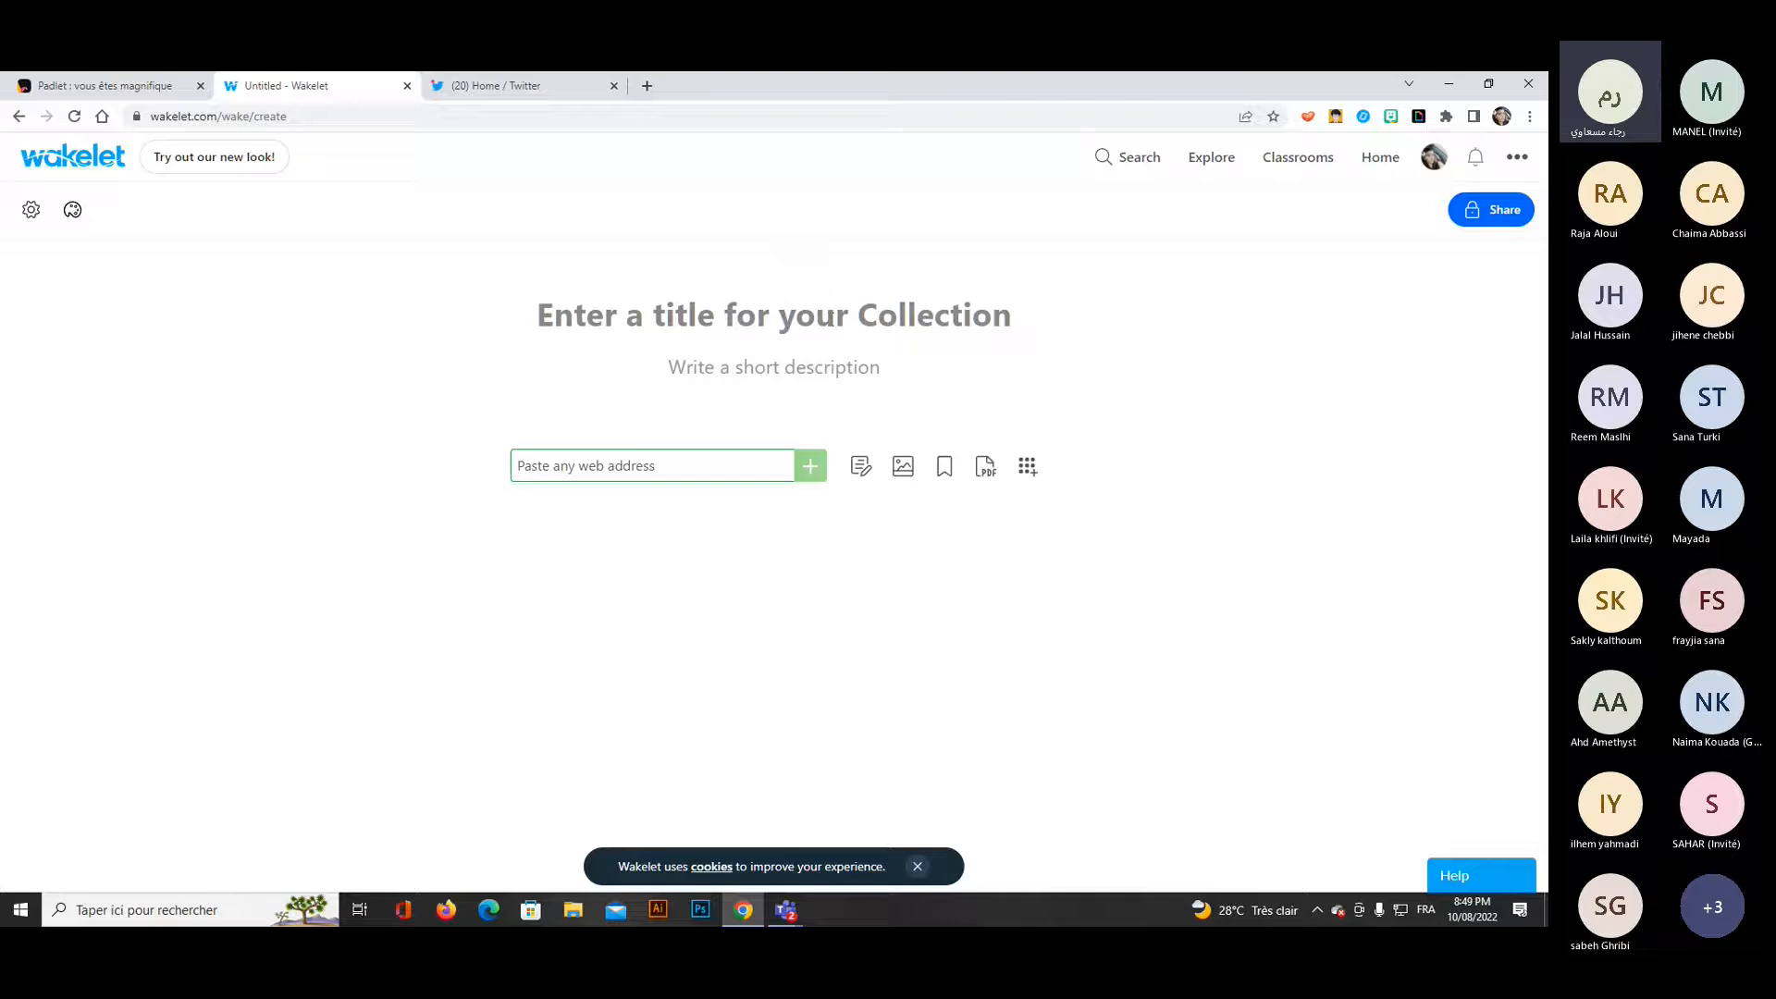
pyautogui.write('T')
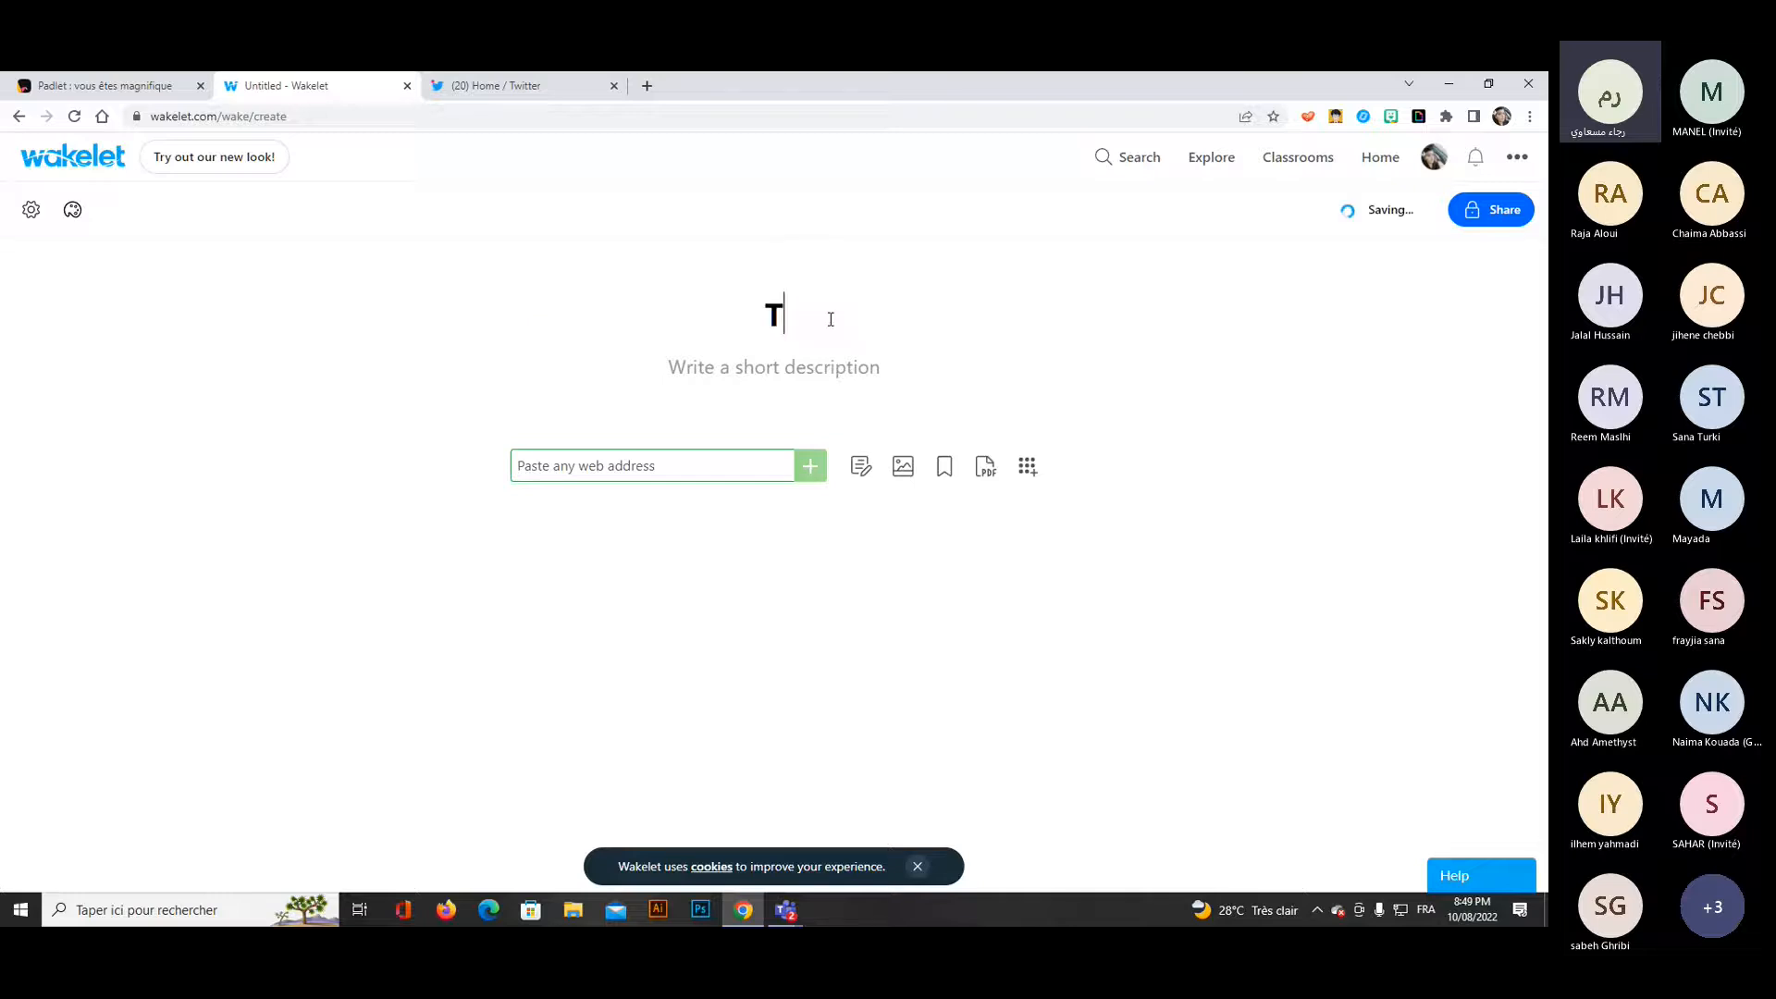
pyautogui.write('rain')
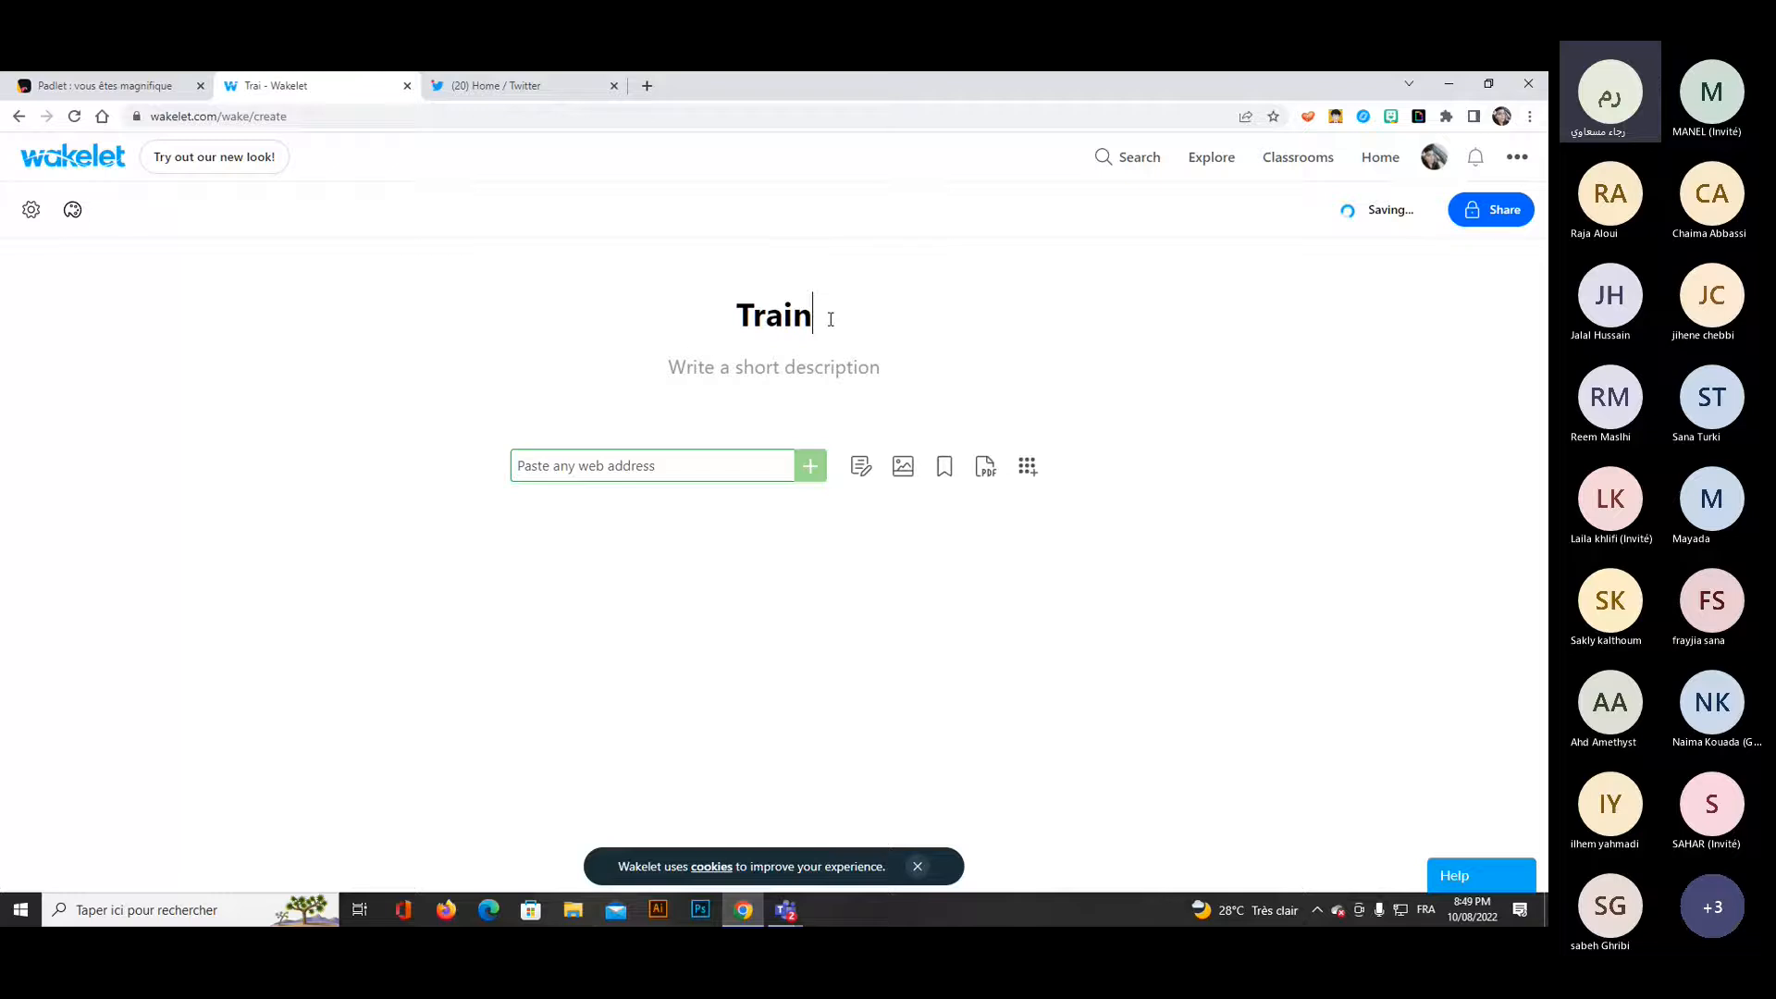
pyautogui.write('ing session')
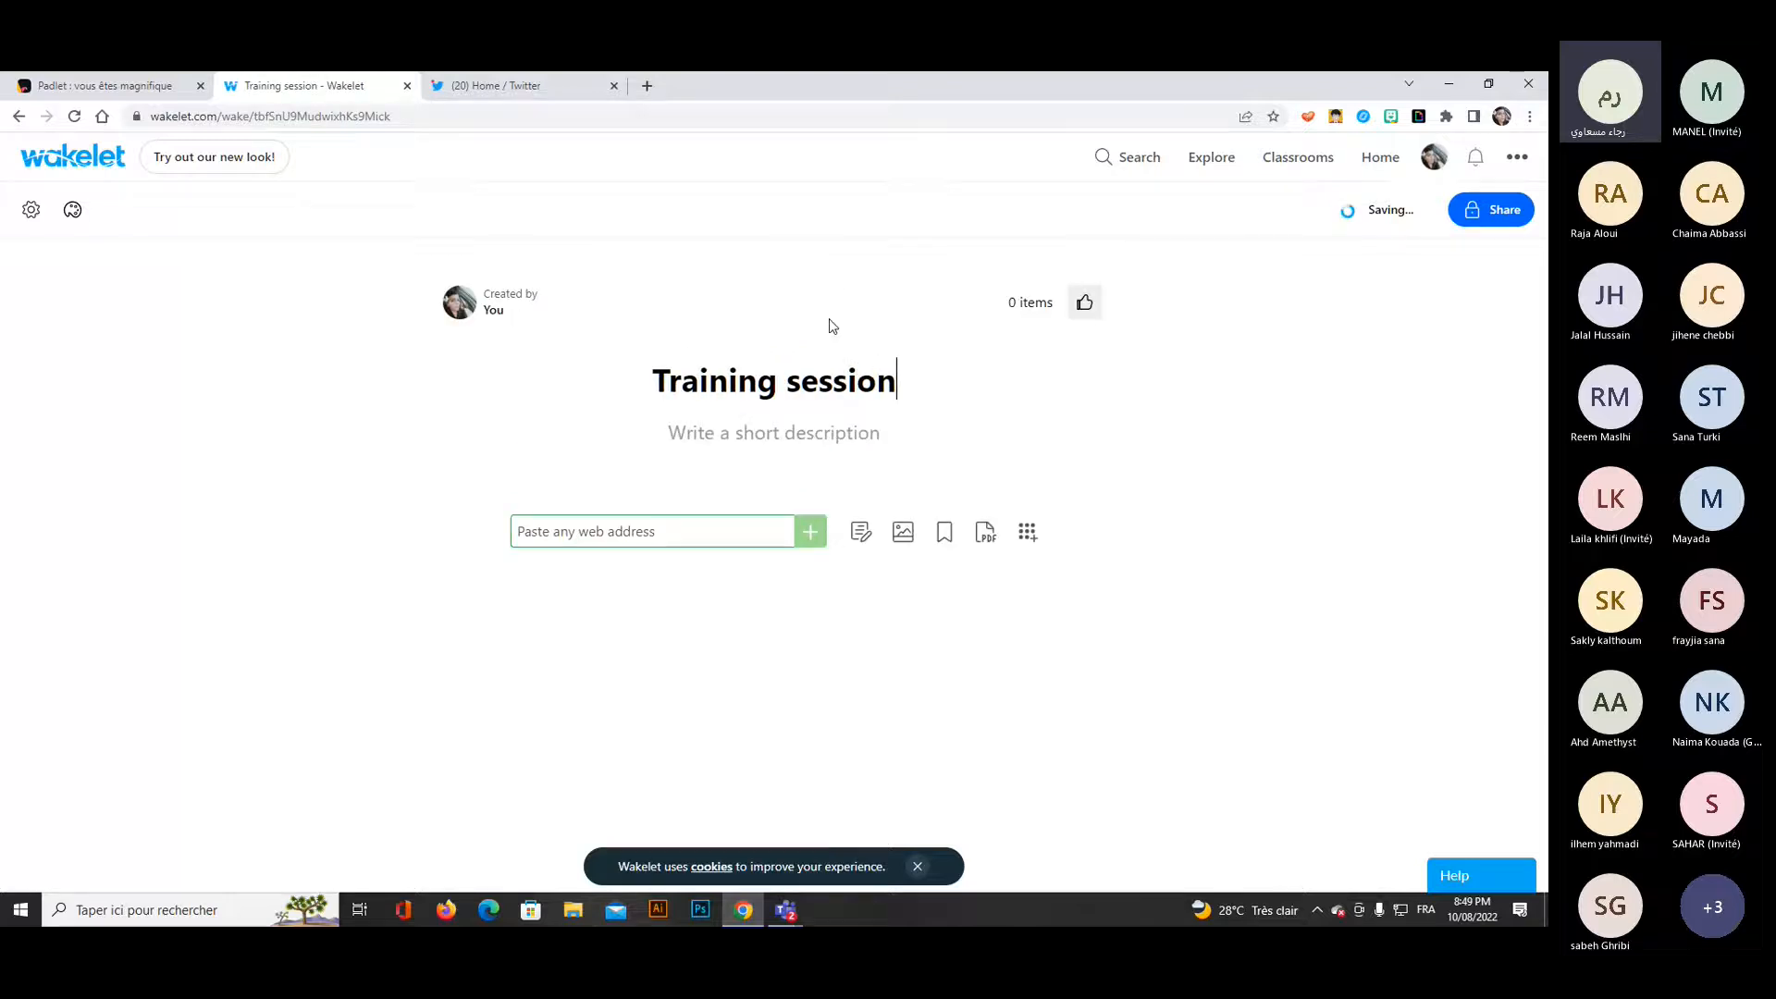
pyautogui.click(825, 419)
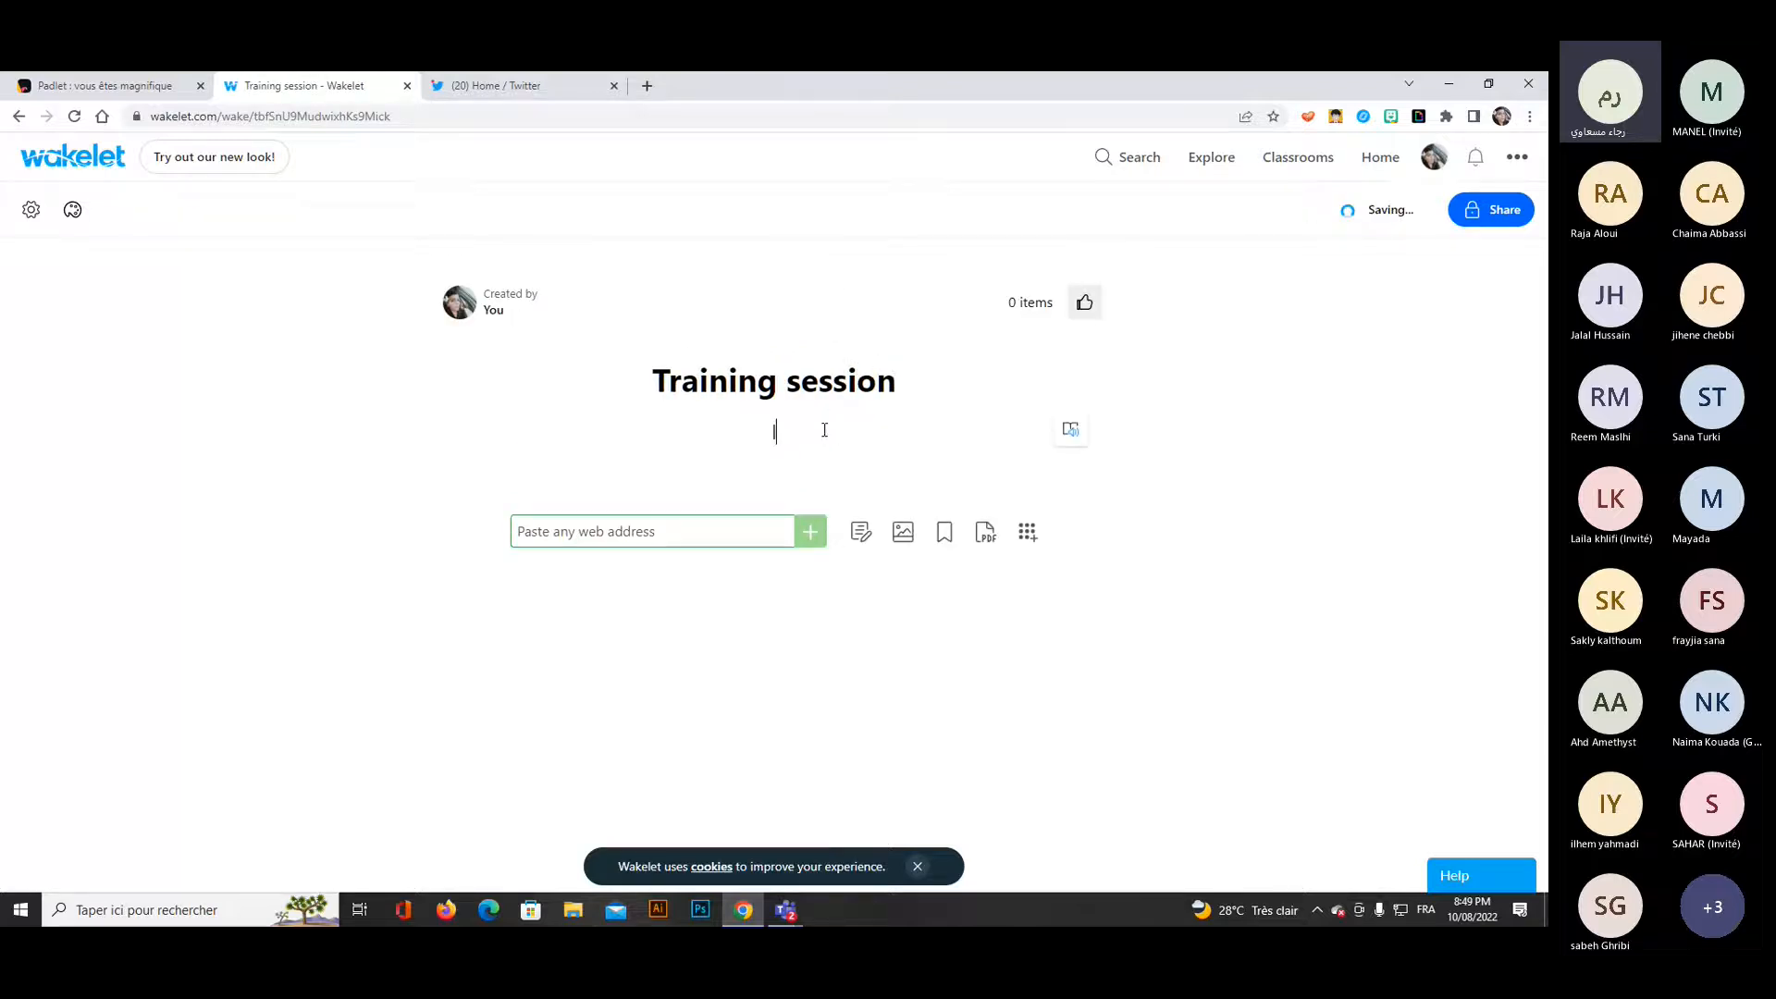
pyautogui.write('live session for education')
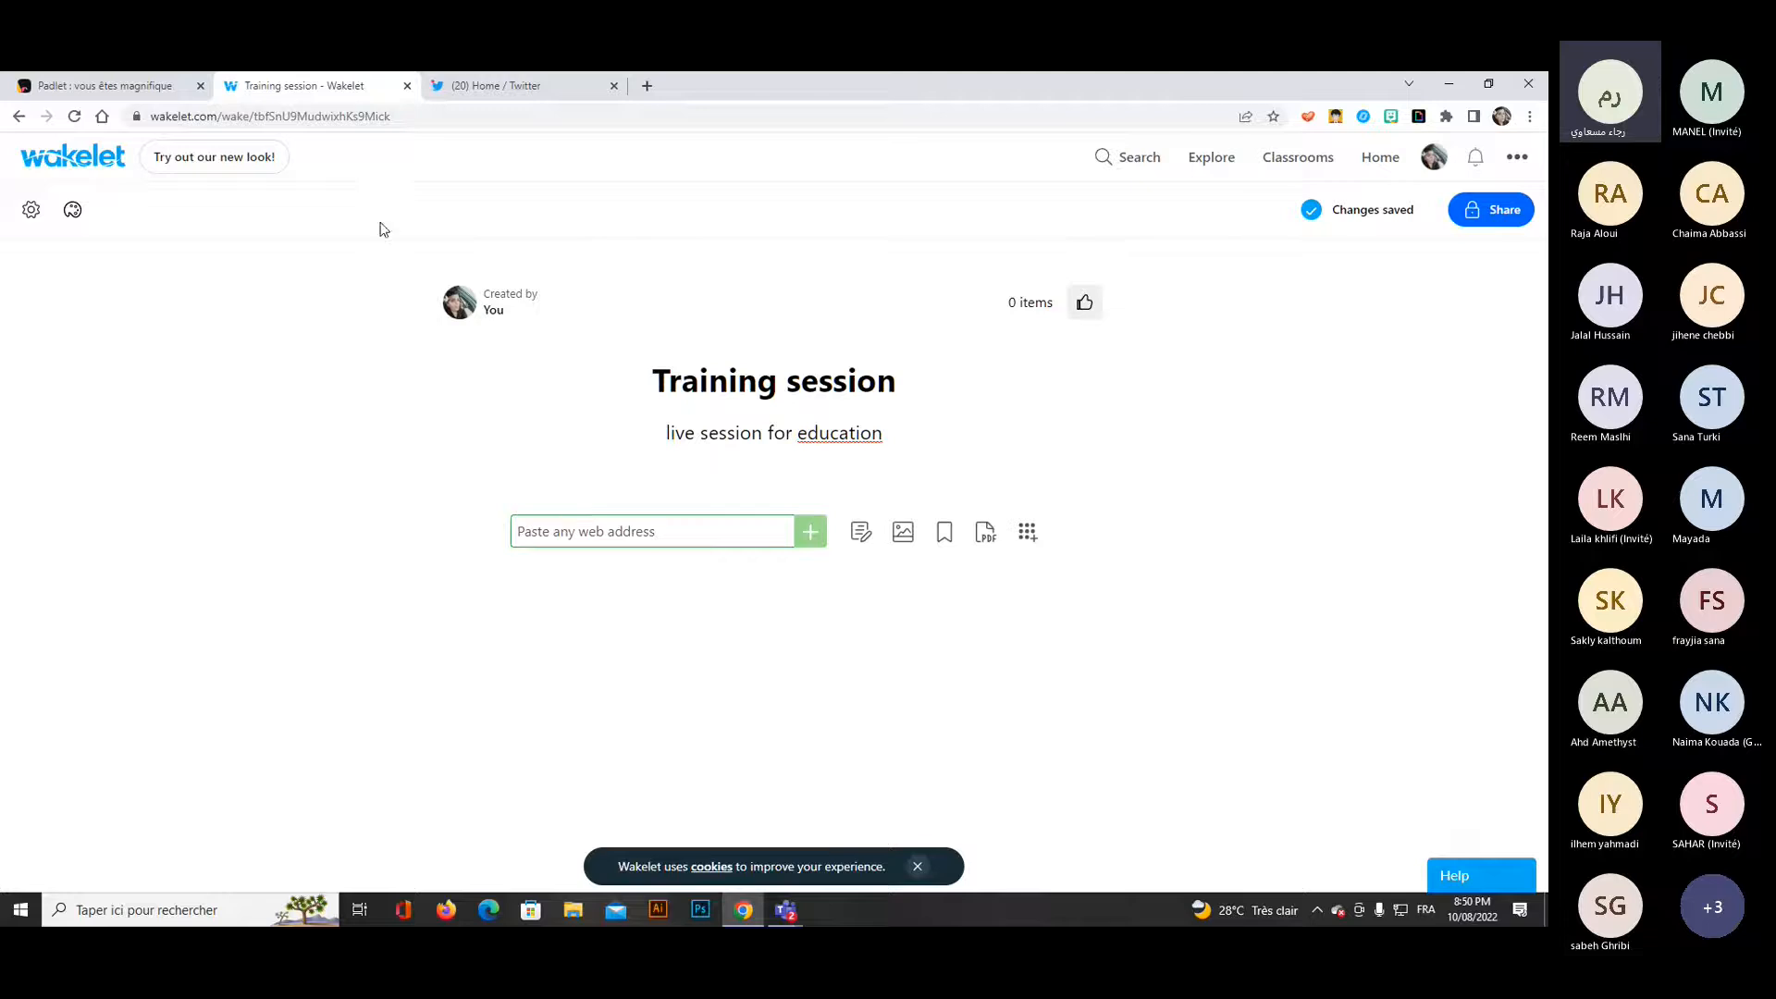
# Open the collection's settings, toggle Allow copy collection on and back off, and close the settings.
pyautogui.click(30, 211)
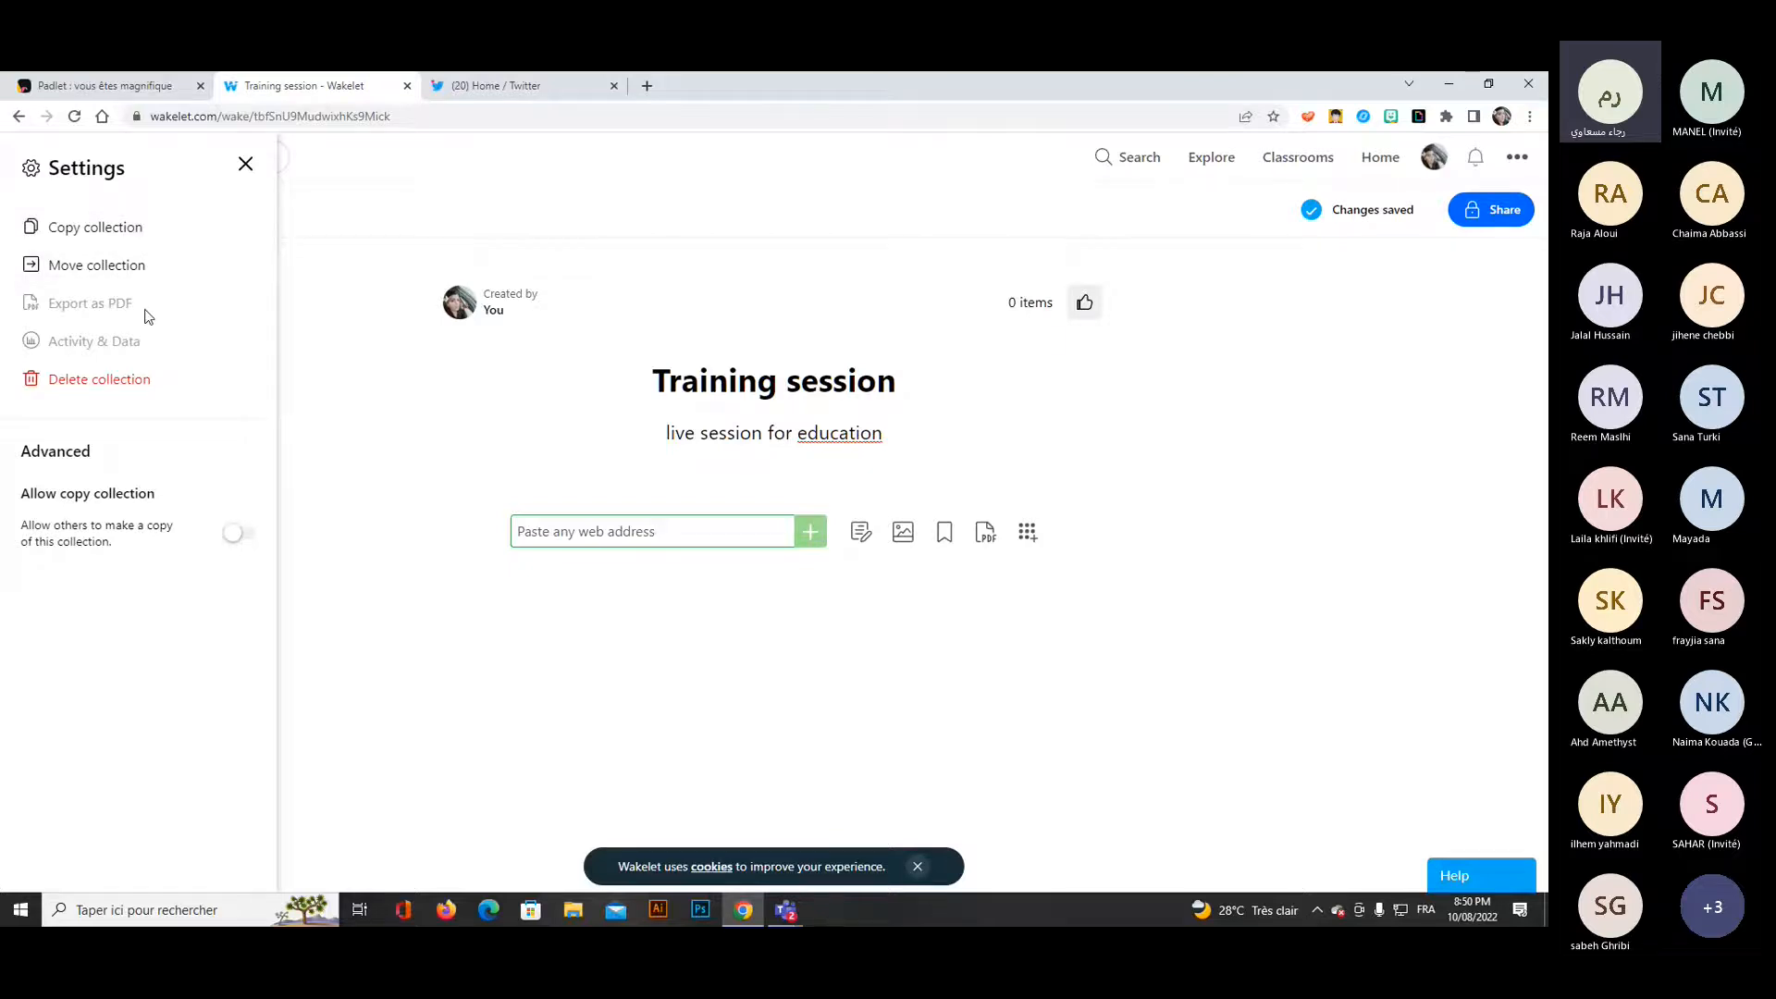
pyautogui.click(231, 536)
pyautogui.click(235, 537)
pyautogui.click(245, 164)
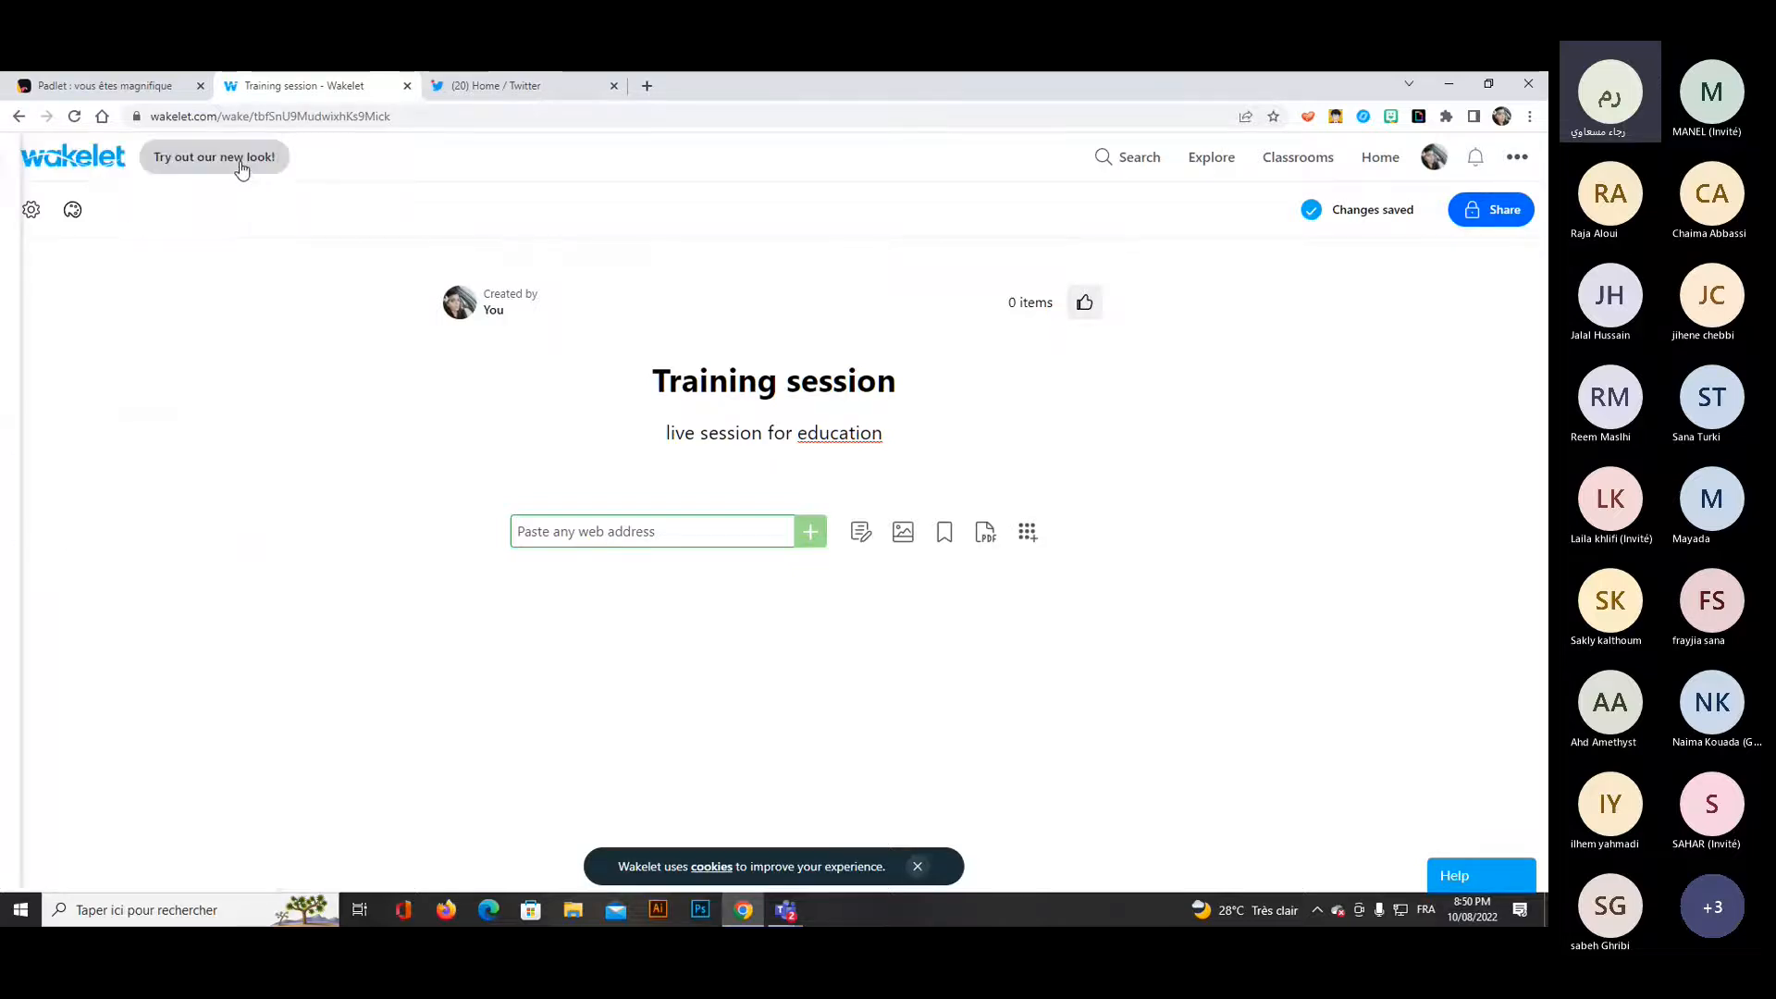
# Search GIPHY for a cover image for the collection using the terms "training" and "success".
pyautogui.click(72, 213)
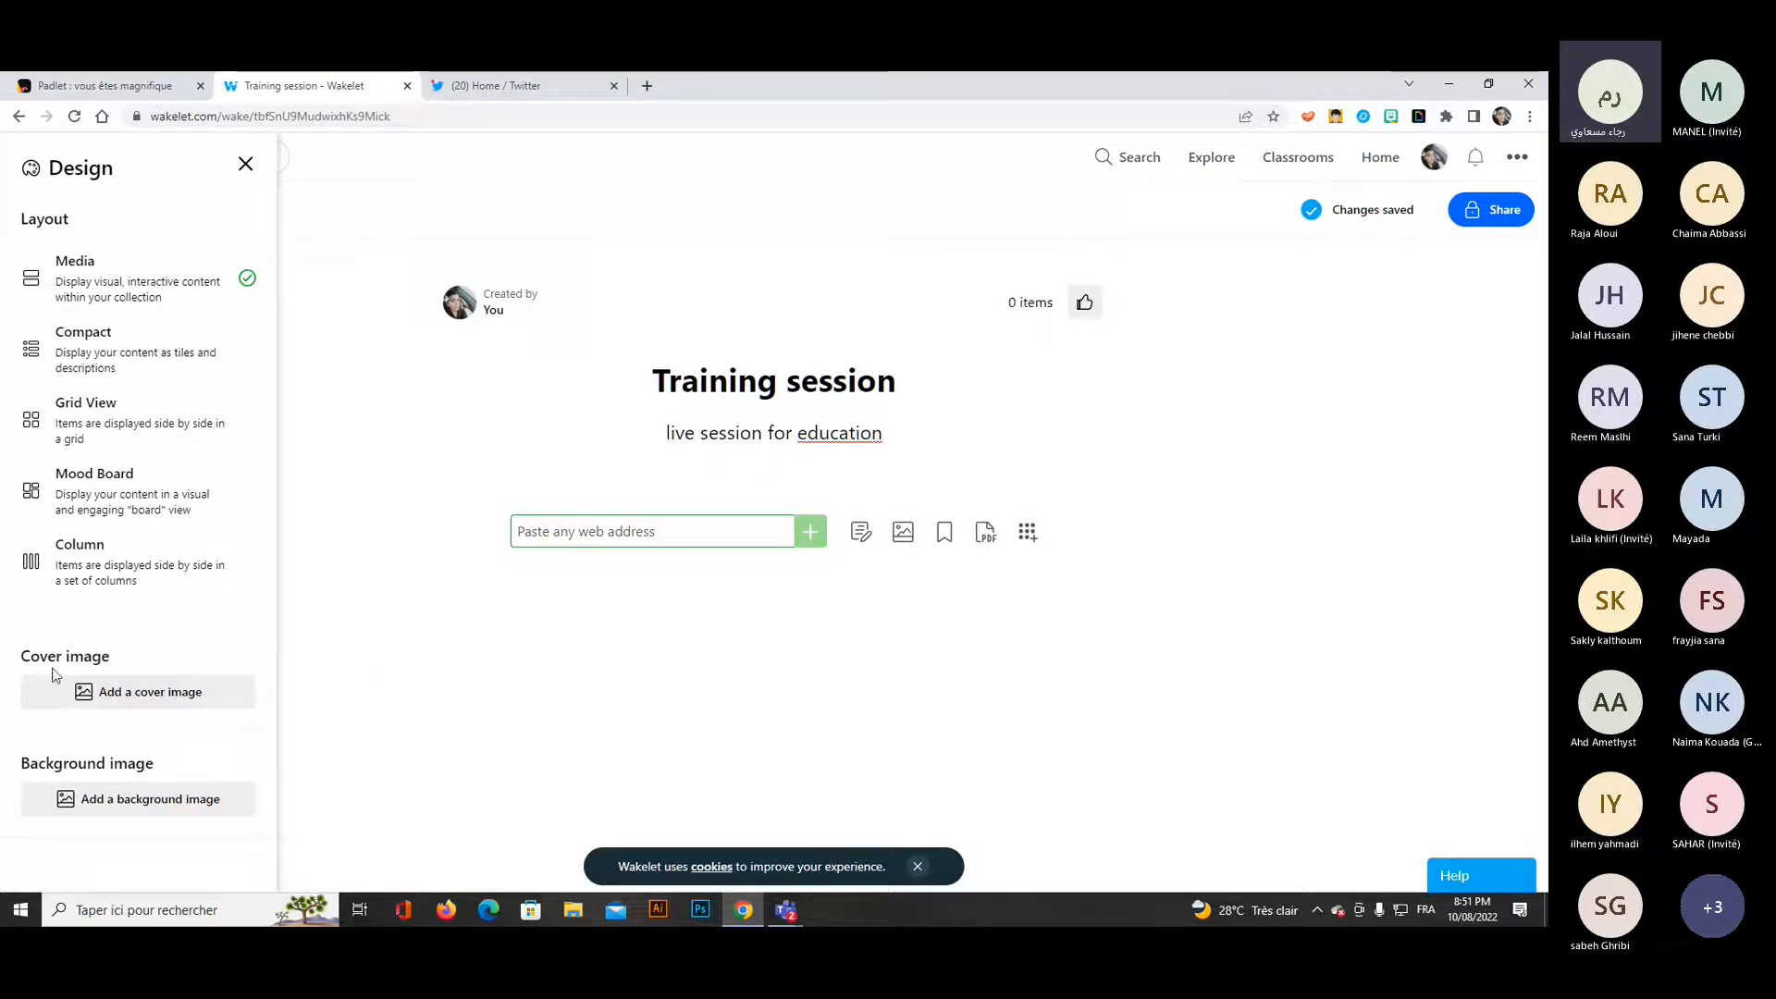
pyautogui.click(186, 701)
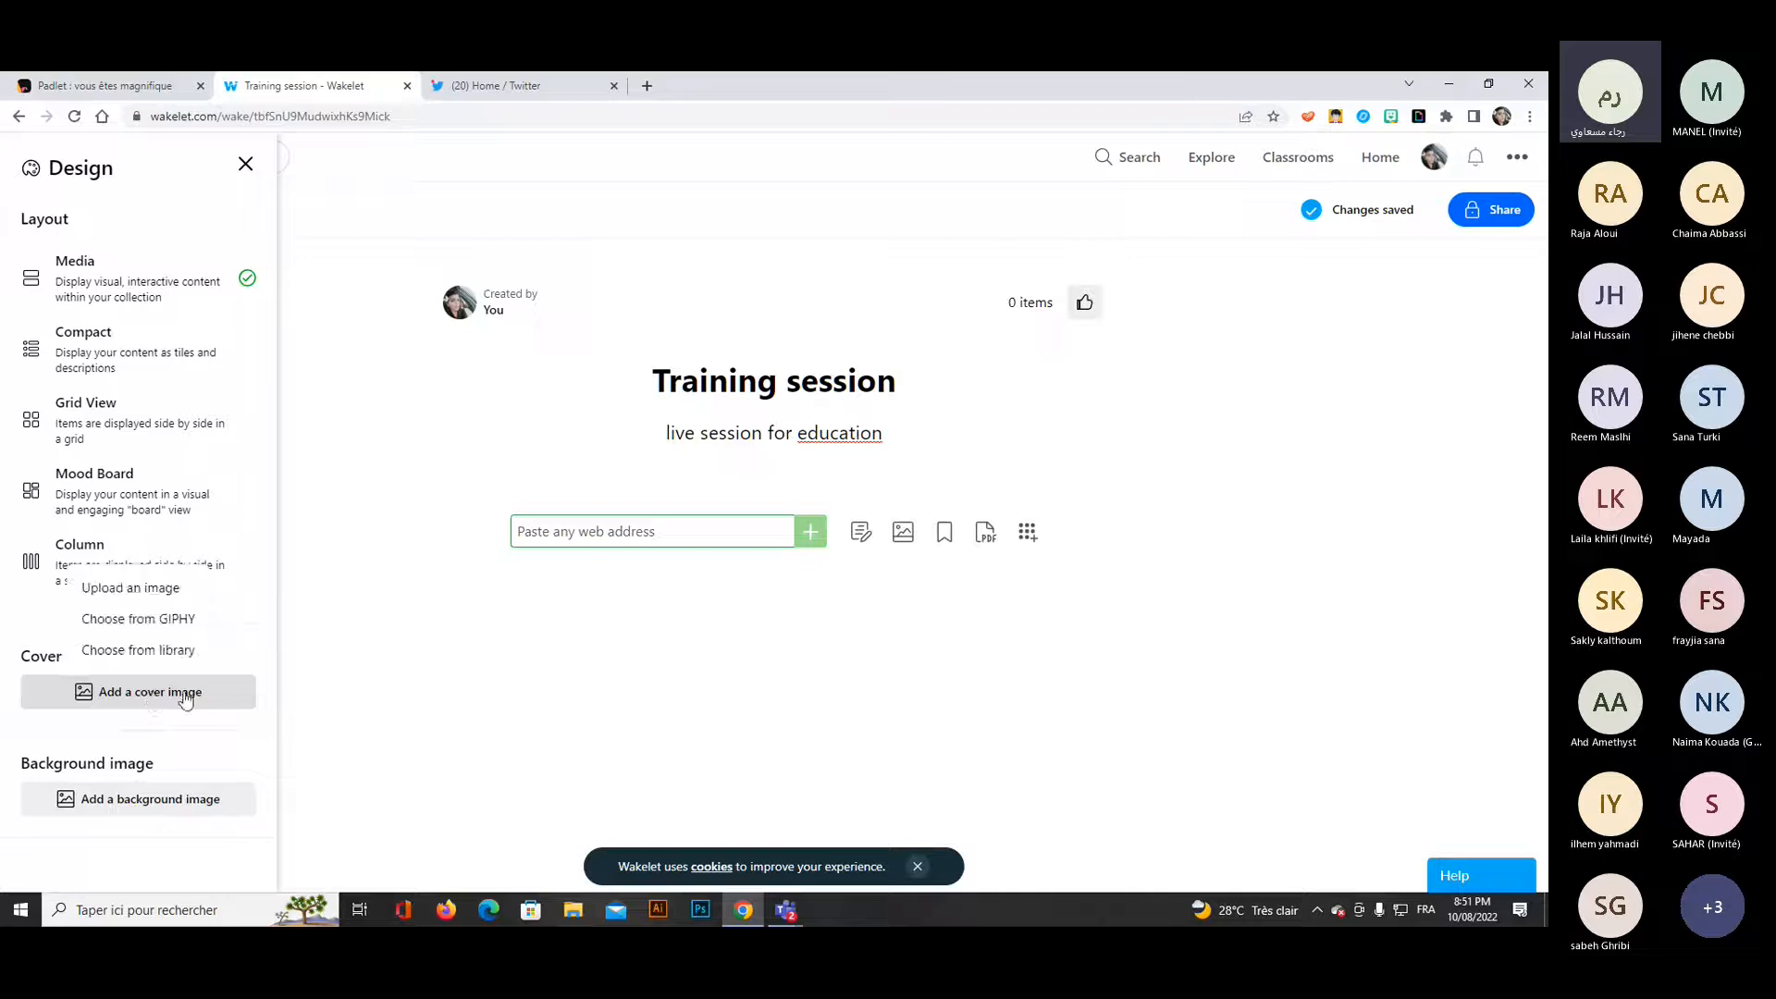
pyautogui.click(150, 618)
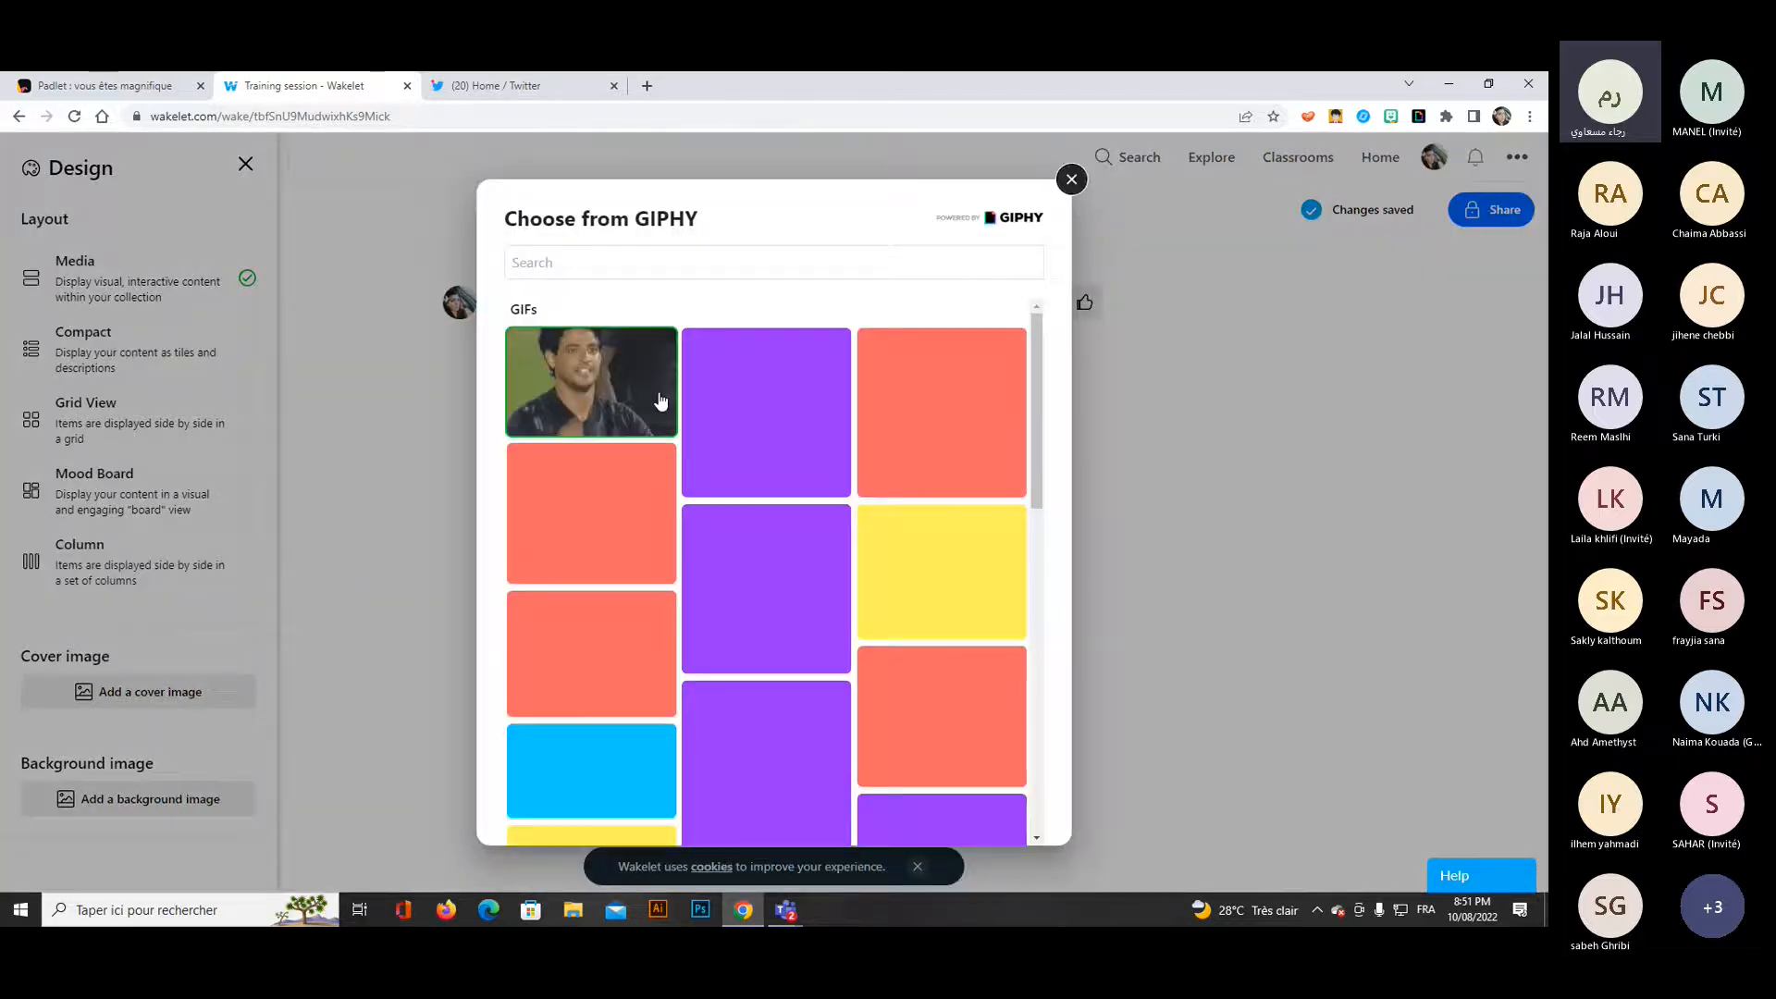
pyautogui.click(642, 267)
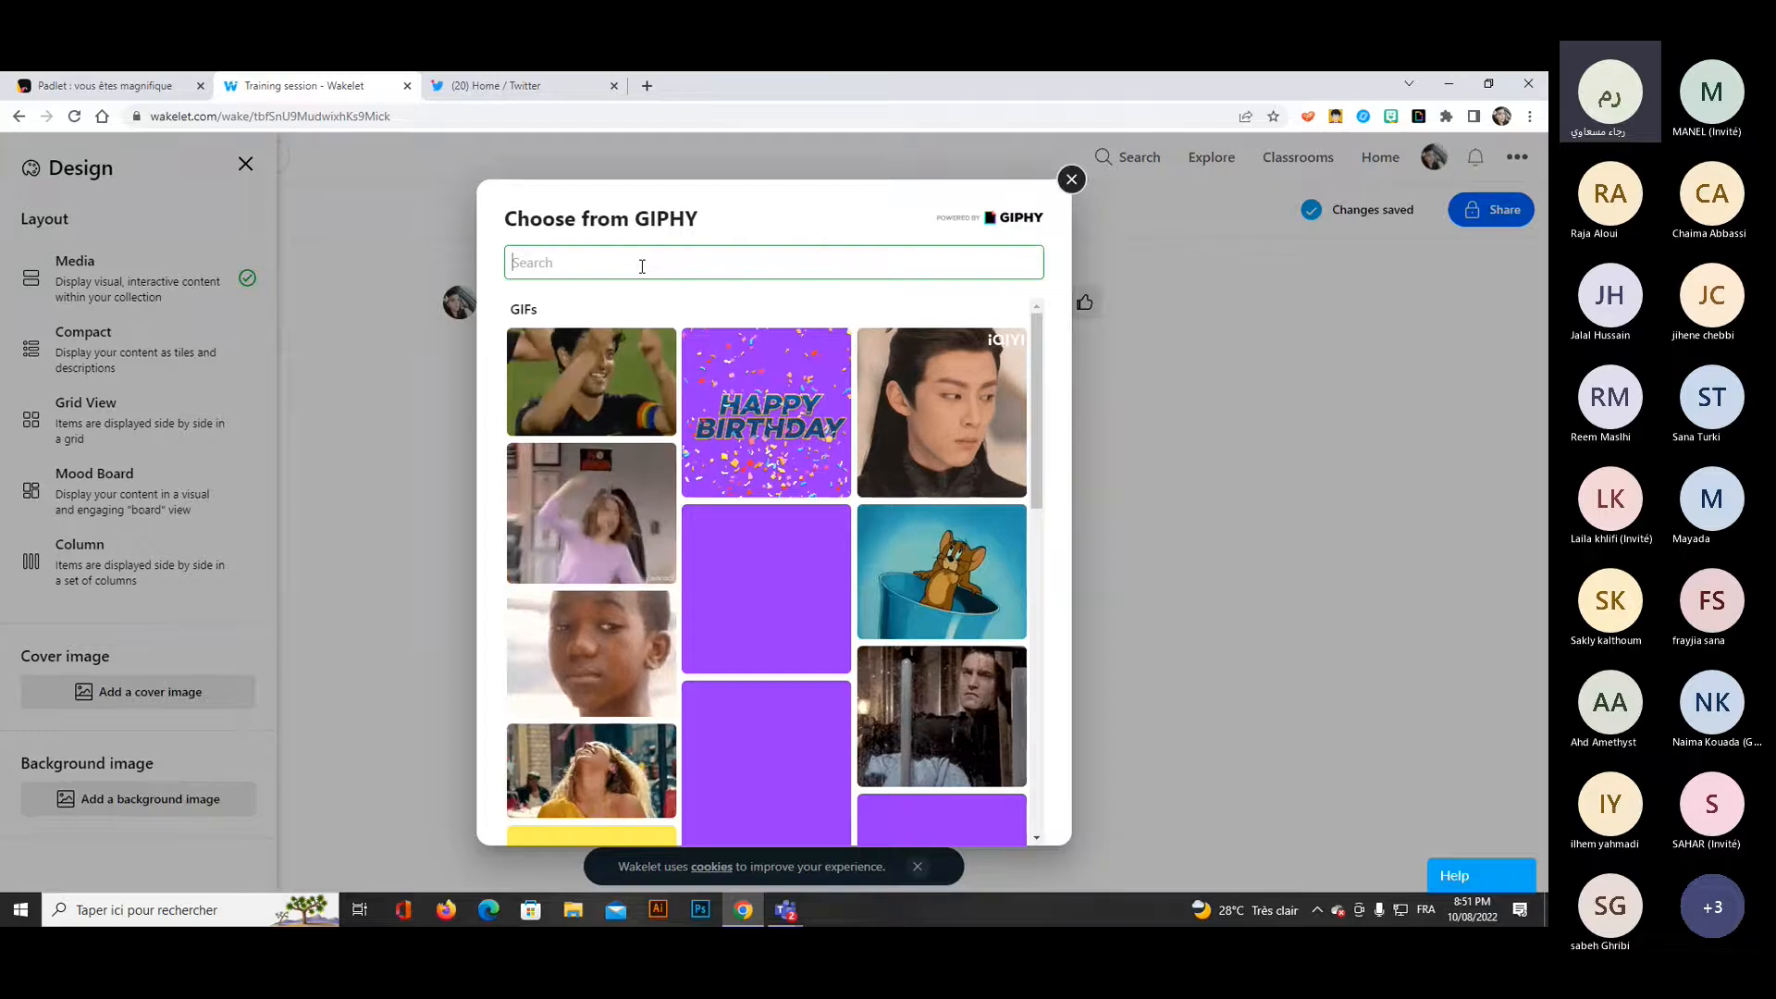
pyautogui.write('training')
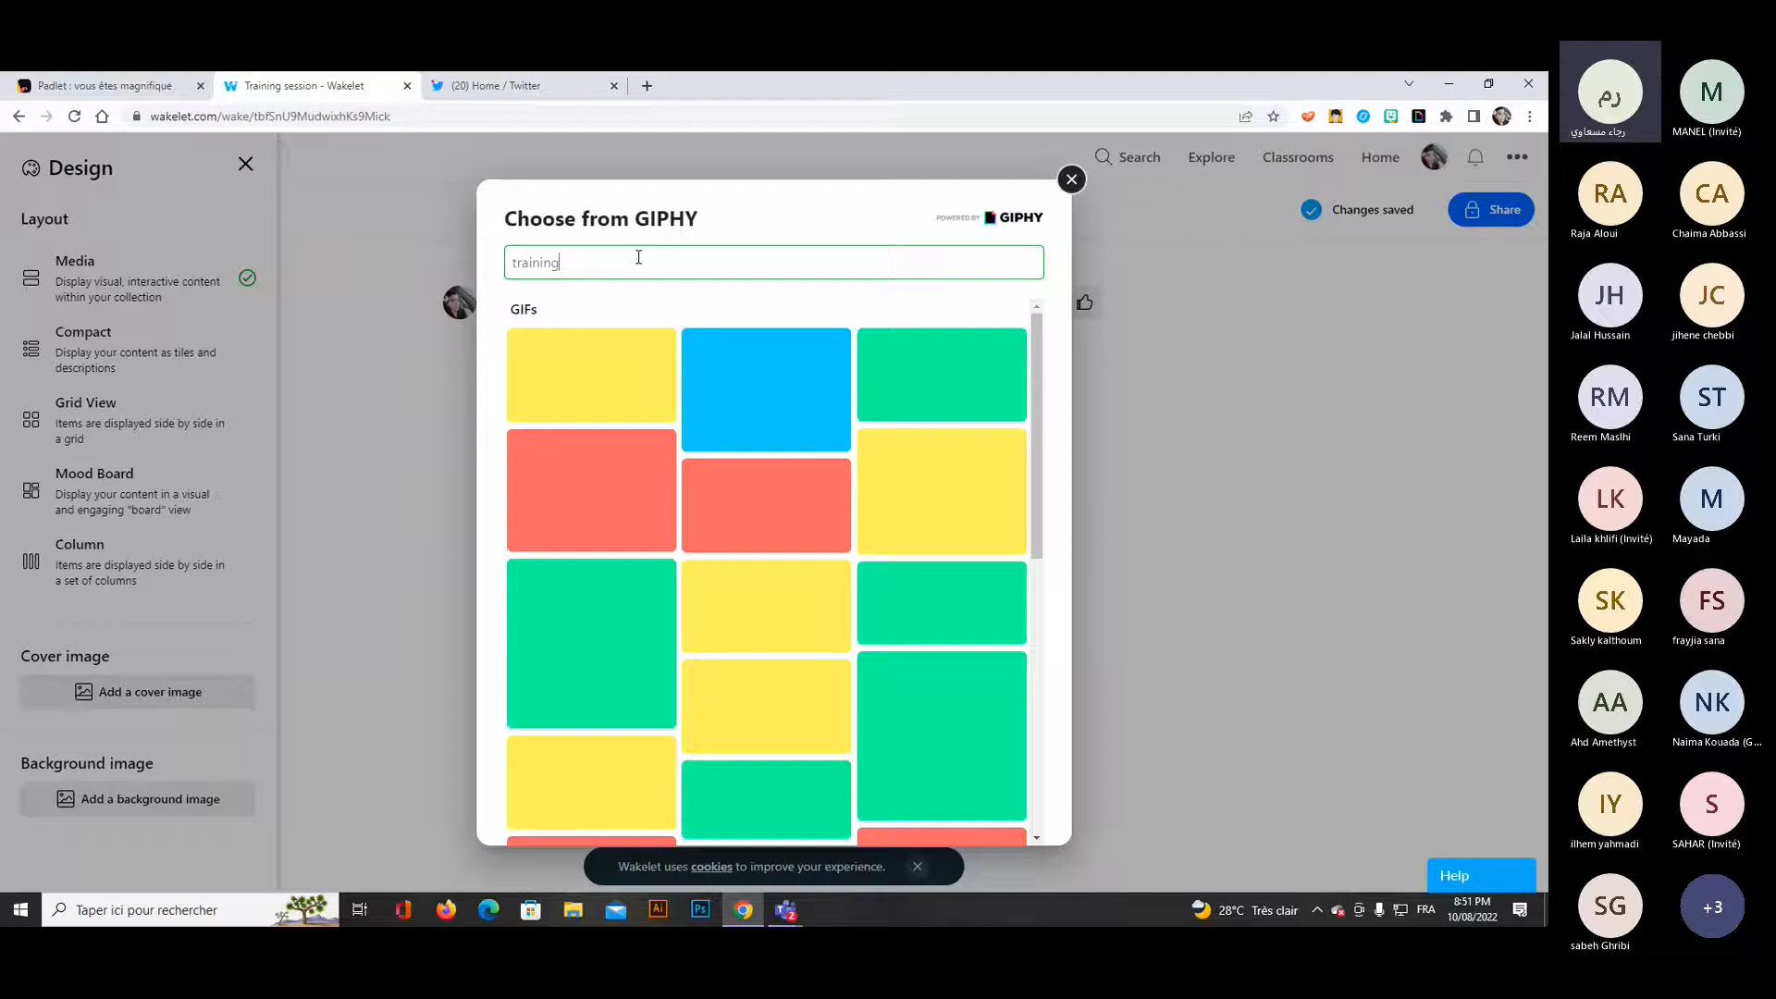
pyautogui.hotkey('ctrl', 'a')
pyautogui.press('BackSpace')
pyautogui.write('su')
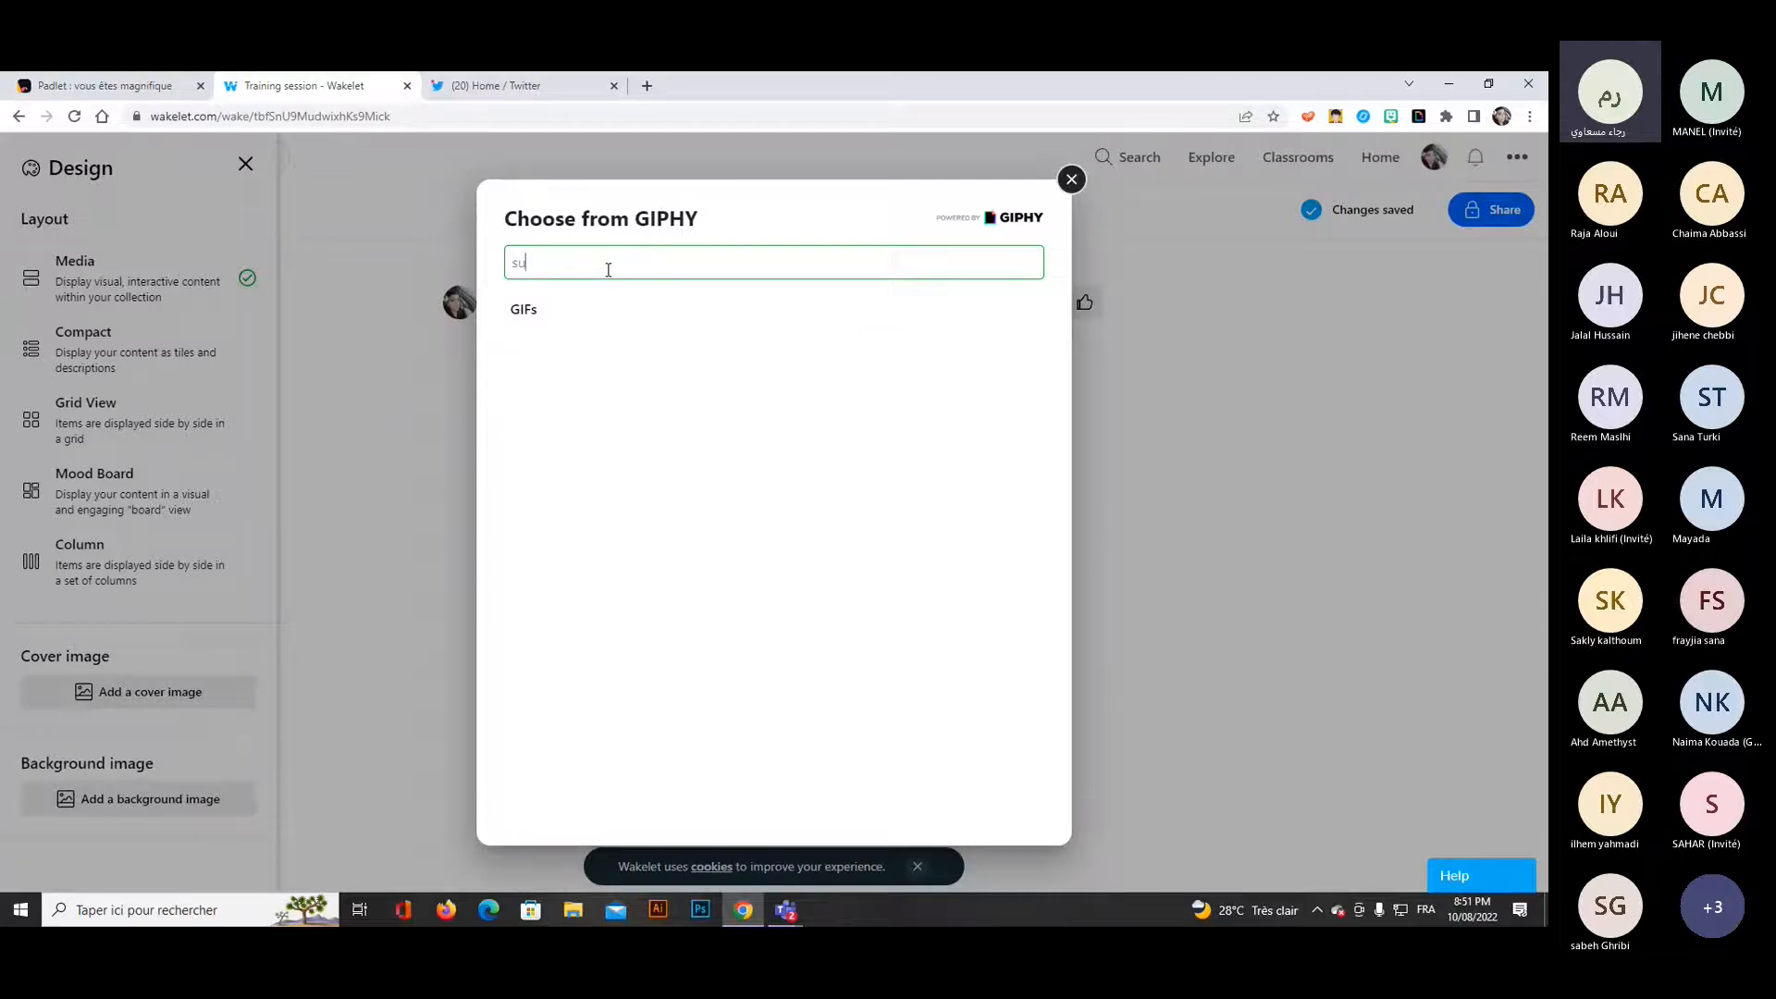
pyautogui.write('ccess')
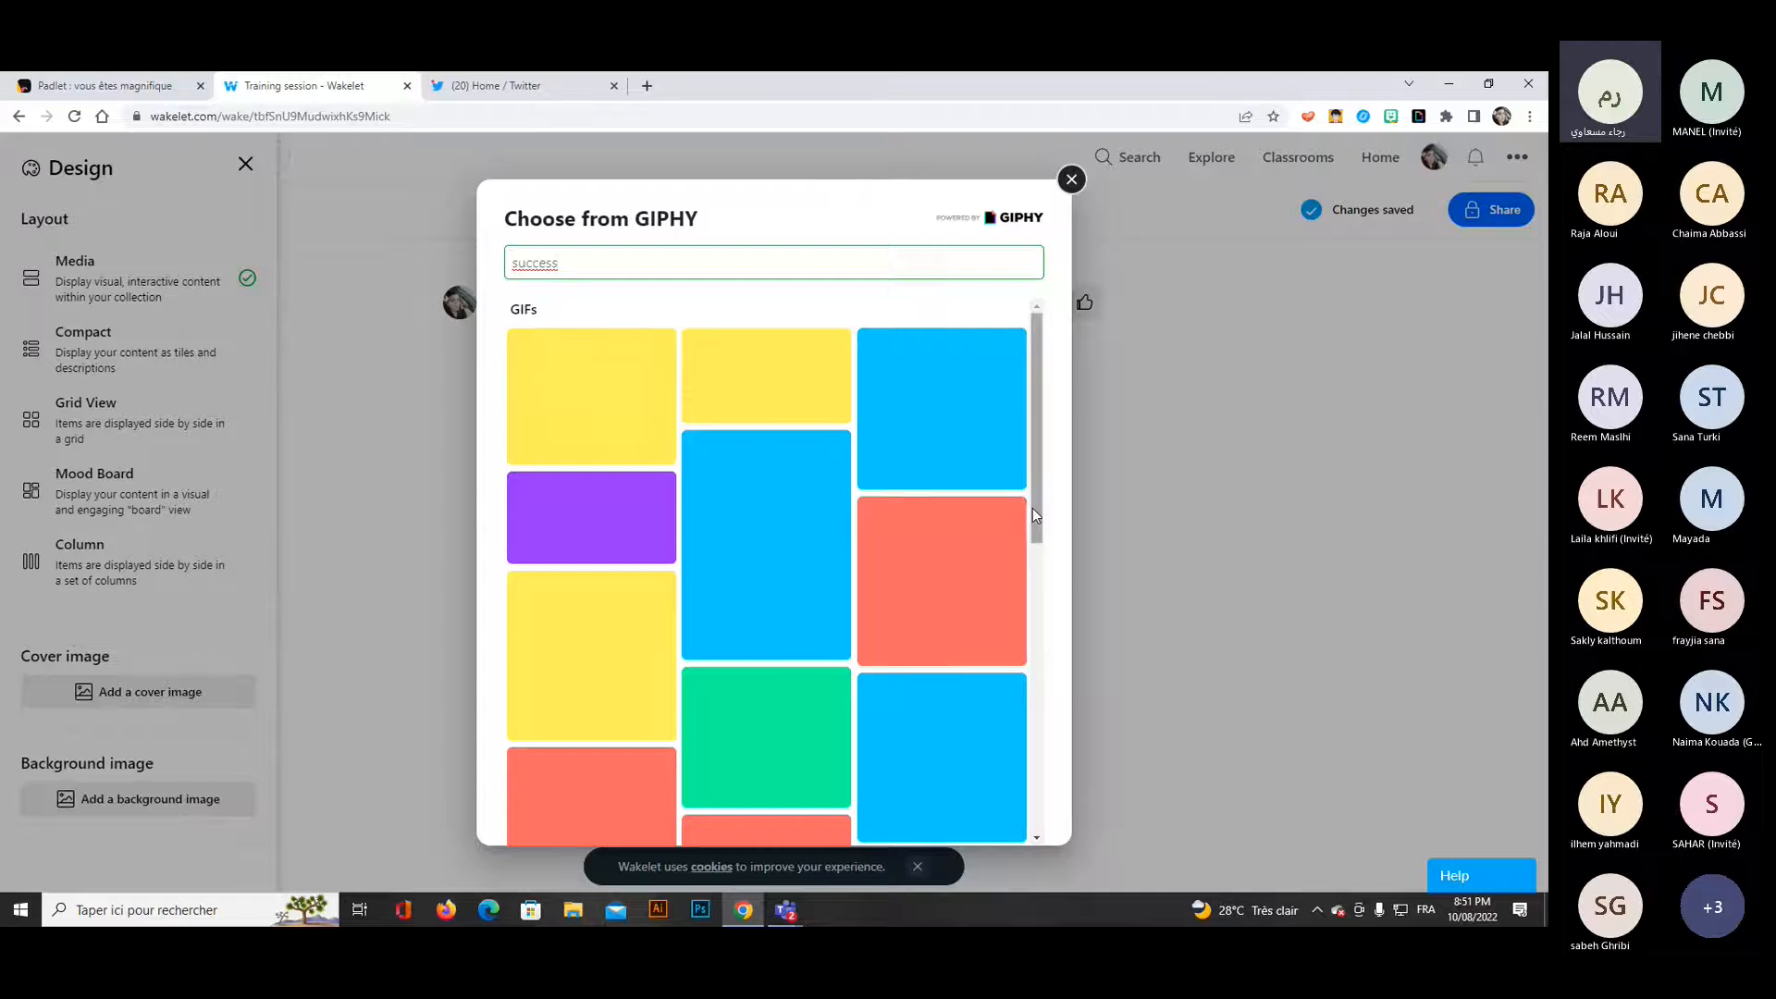
pyautogui.moveTo(1032, 508)
pyautogui.mouseDown()
pyautogui.moveTo(1034, 566)
pyautogui.moveTo(1043, 381)
pyautogui.moveTo(1047, 578)
pyautogui.moveTo(1042, 513)
pyautogui.mouseUp()
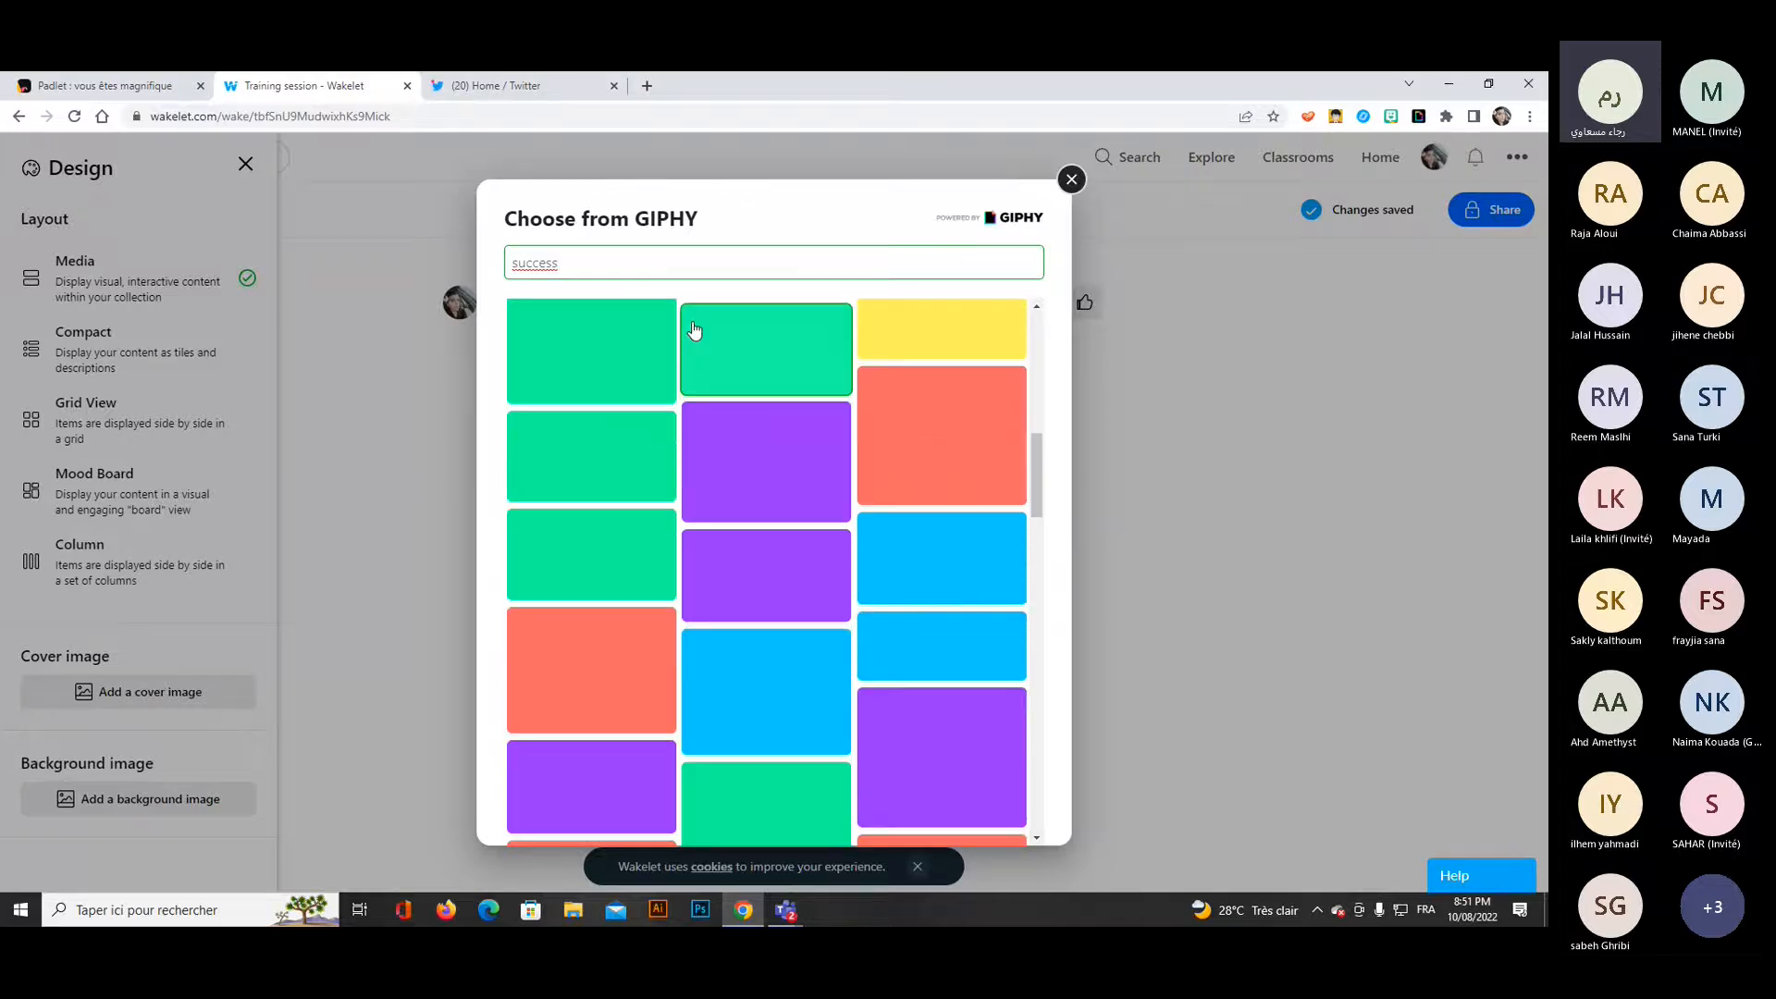
# Search GIPHY for "lucky" and set the first GIF found as the collection's cover image.
pyautogui.doubleClick(566, 263)
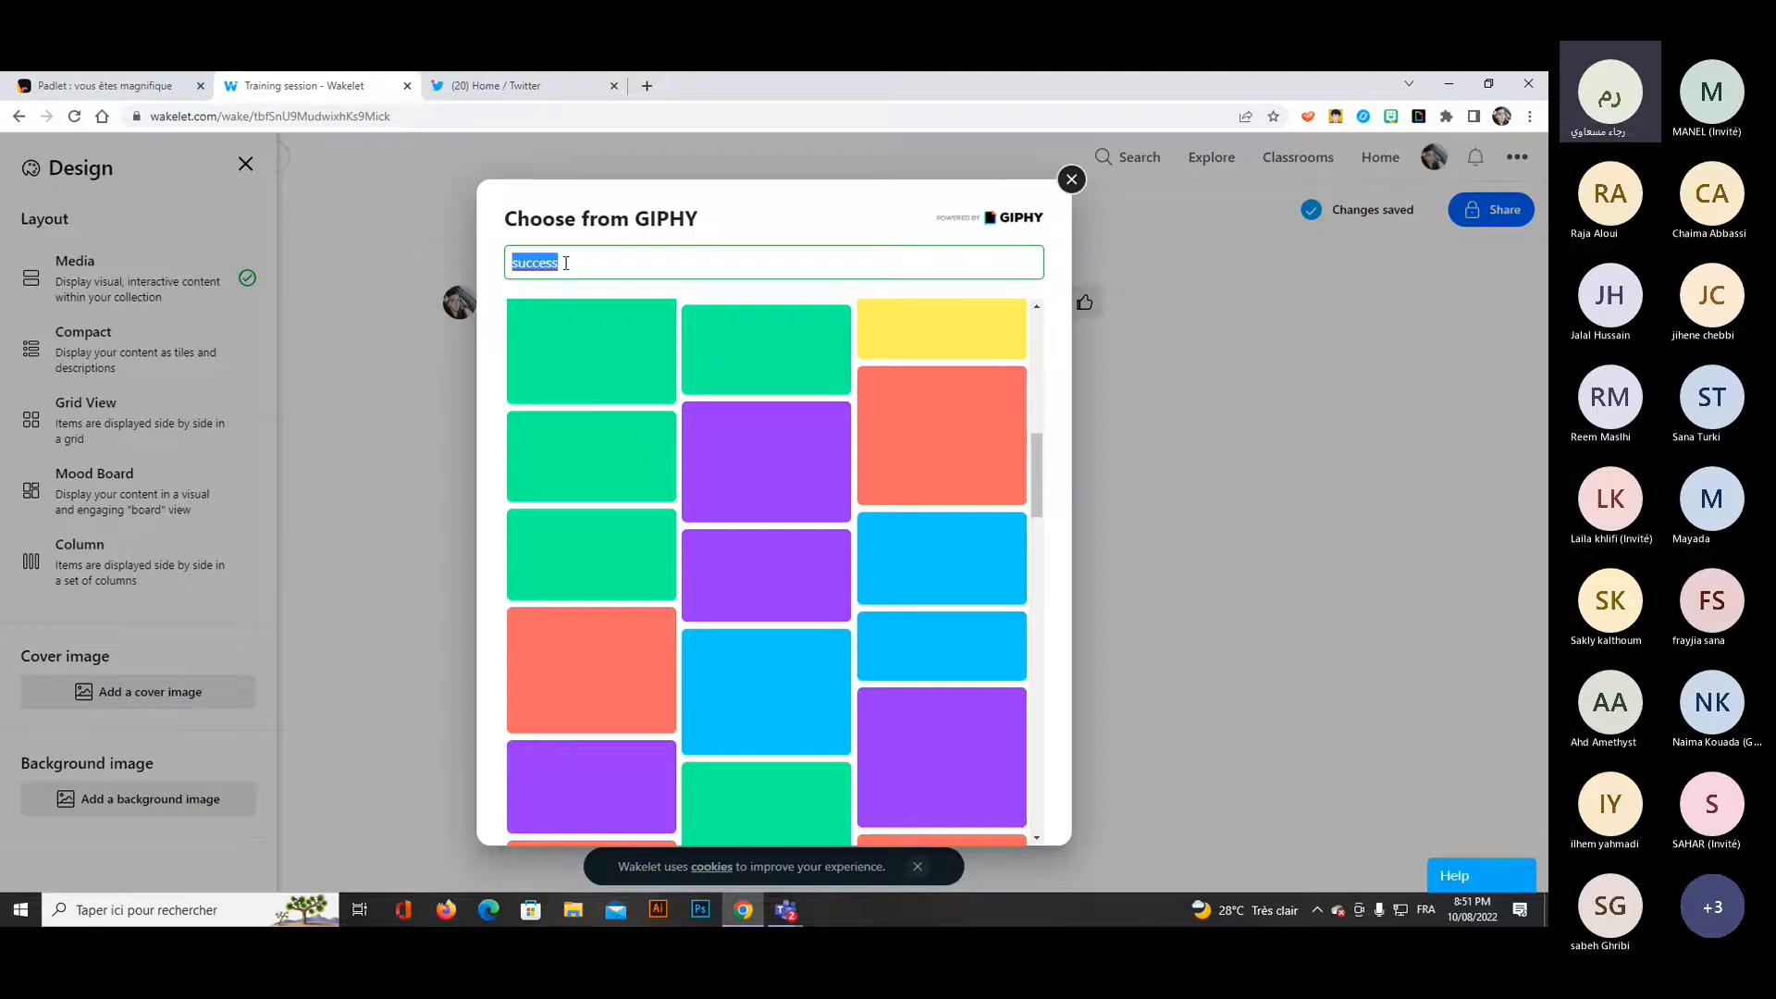
pyautogui.write('lucky')
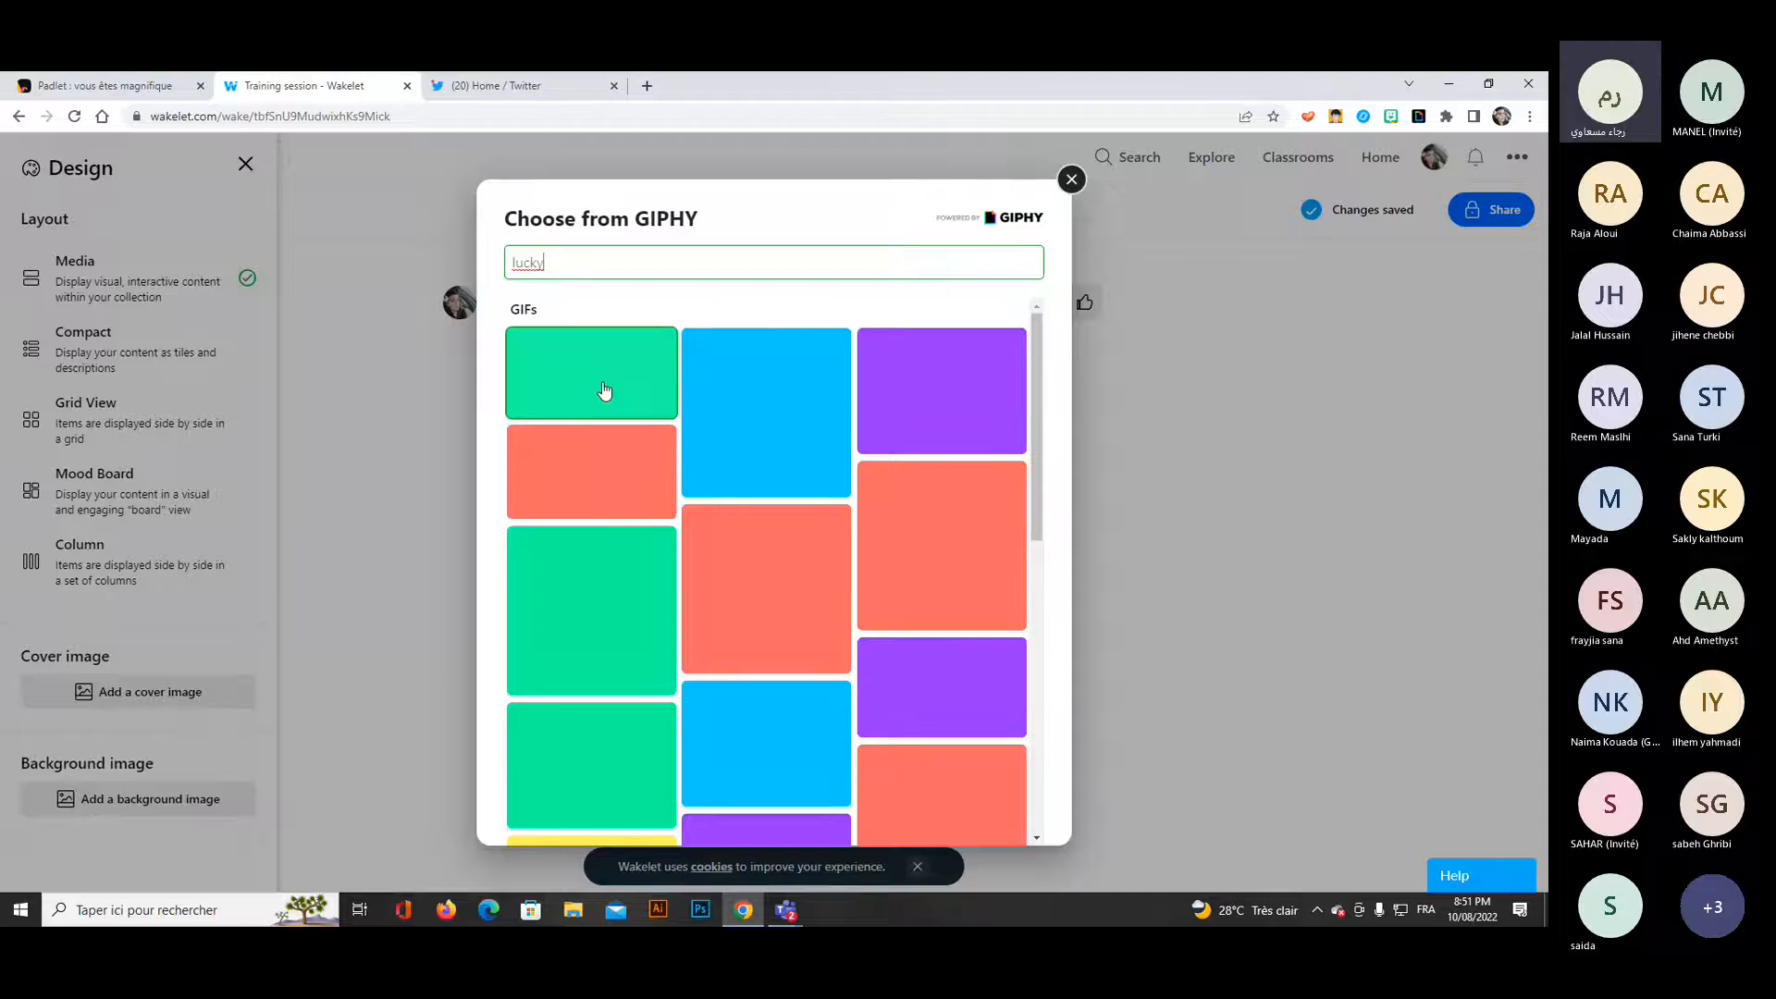
pyautogui.click(603, 385)
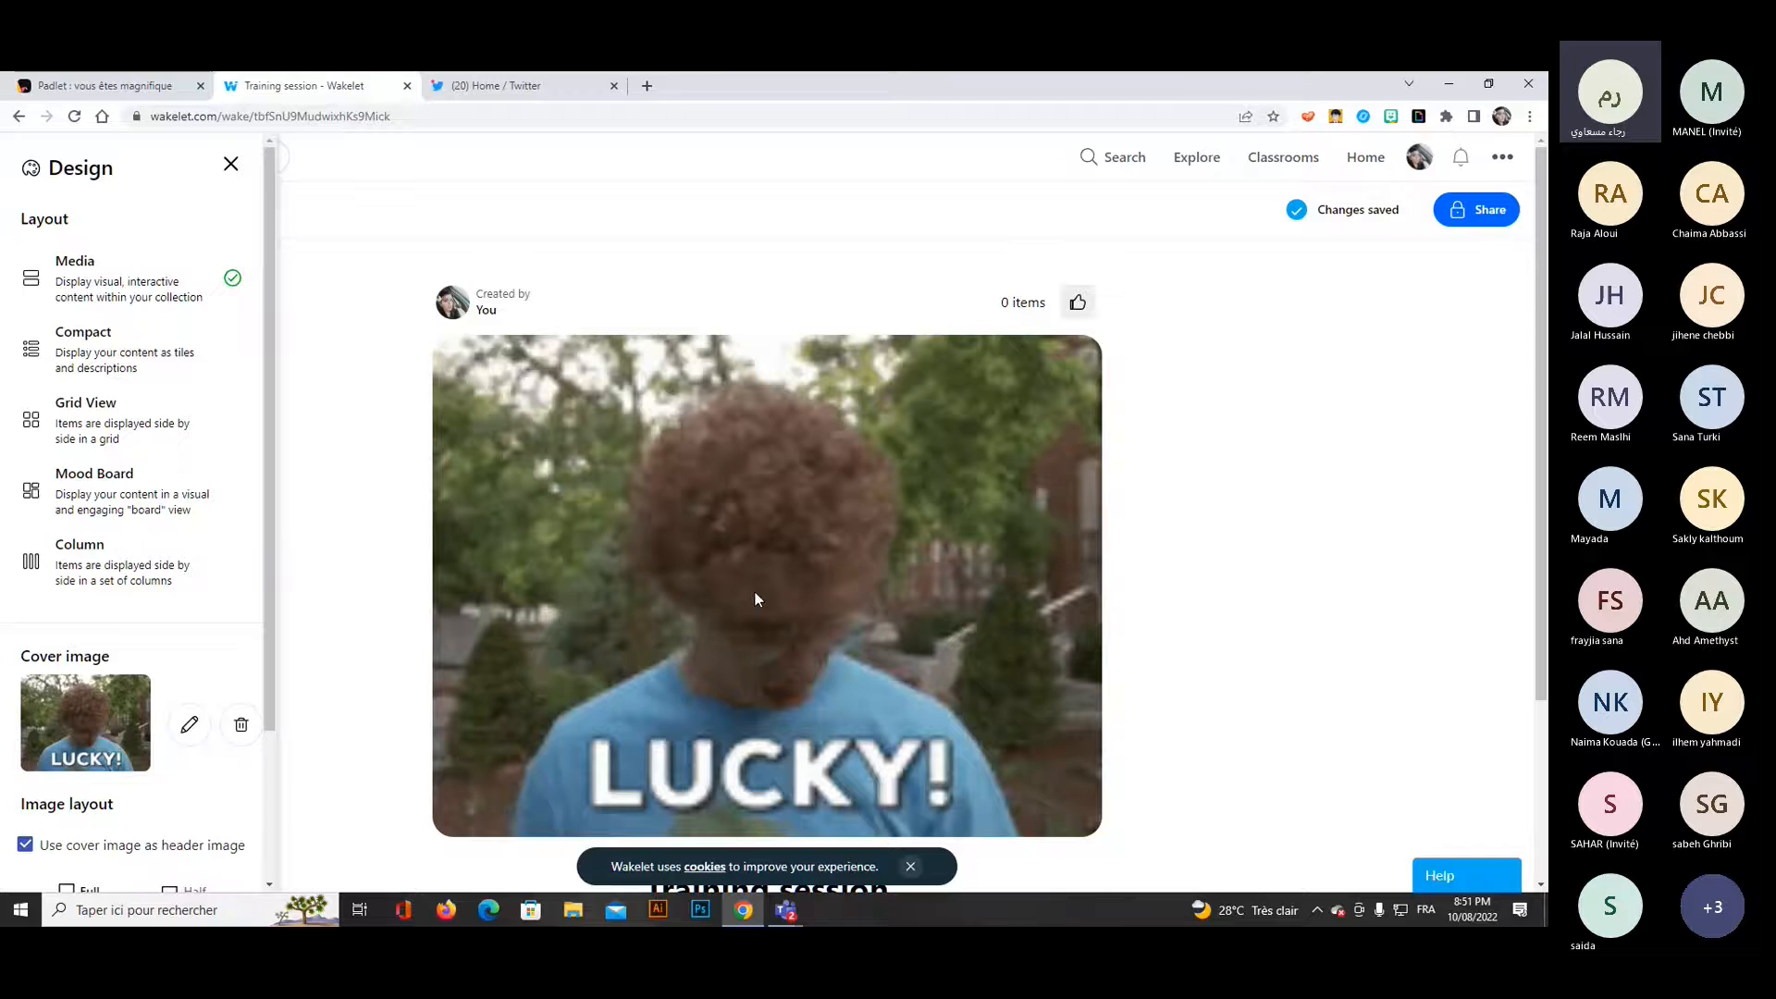
# Replace the cover image with the Unsplash photo of a road with a yellow line, found by searching "success".
pyautogui.click(190, 727)
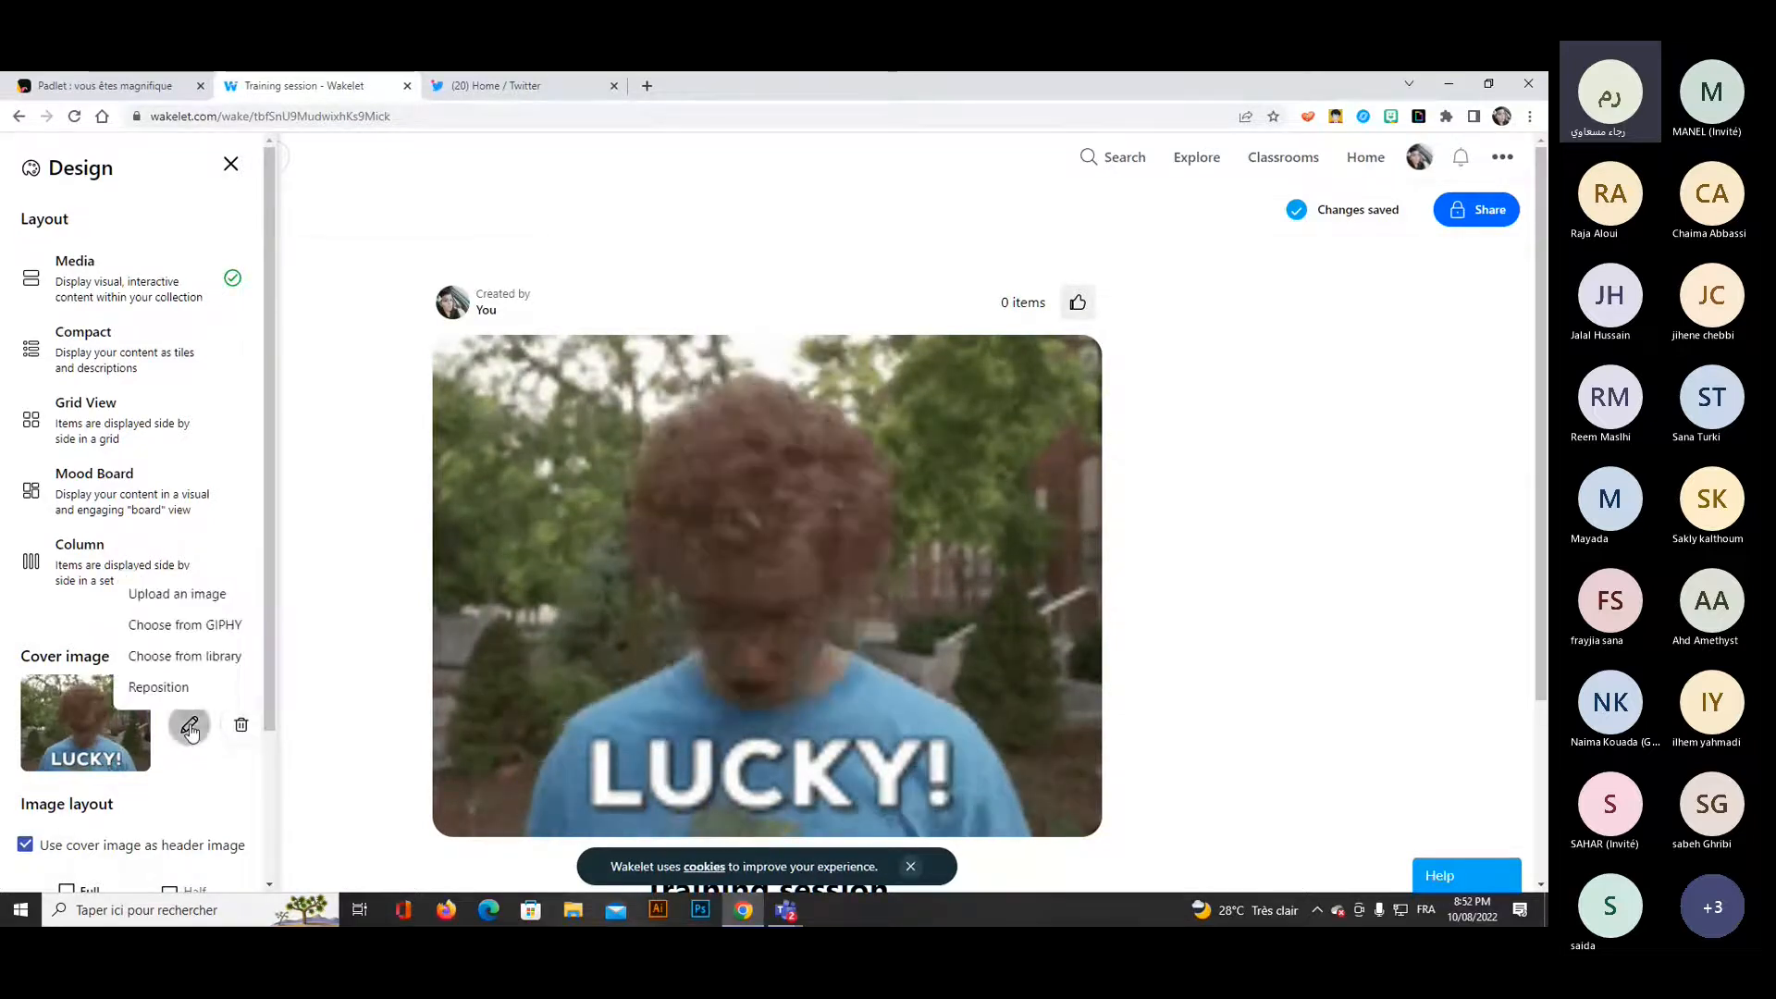
pyautogui.click(185, 655)
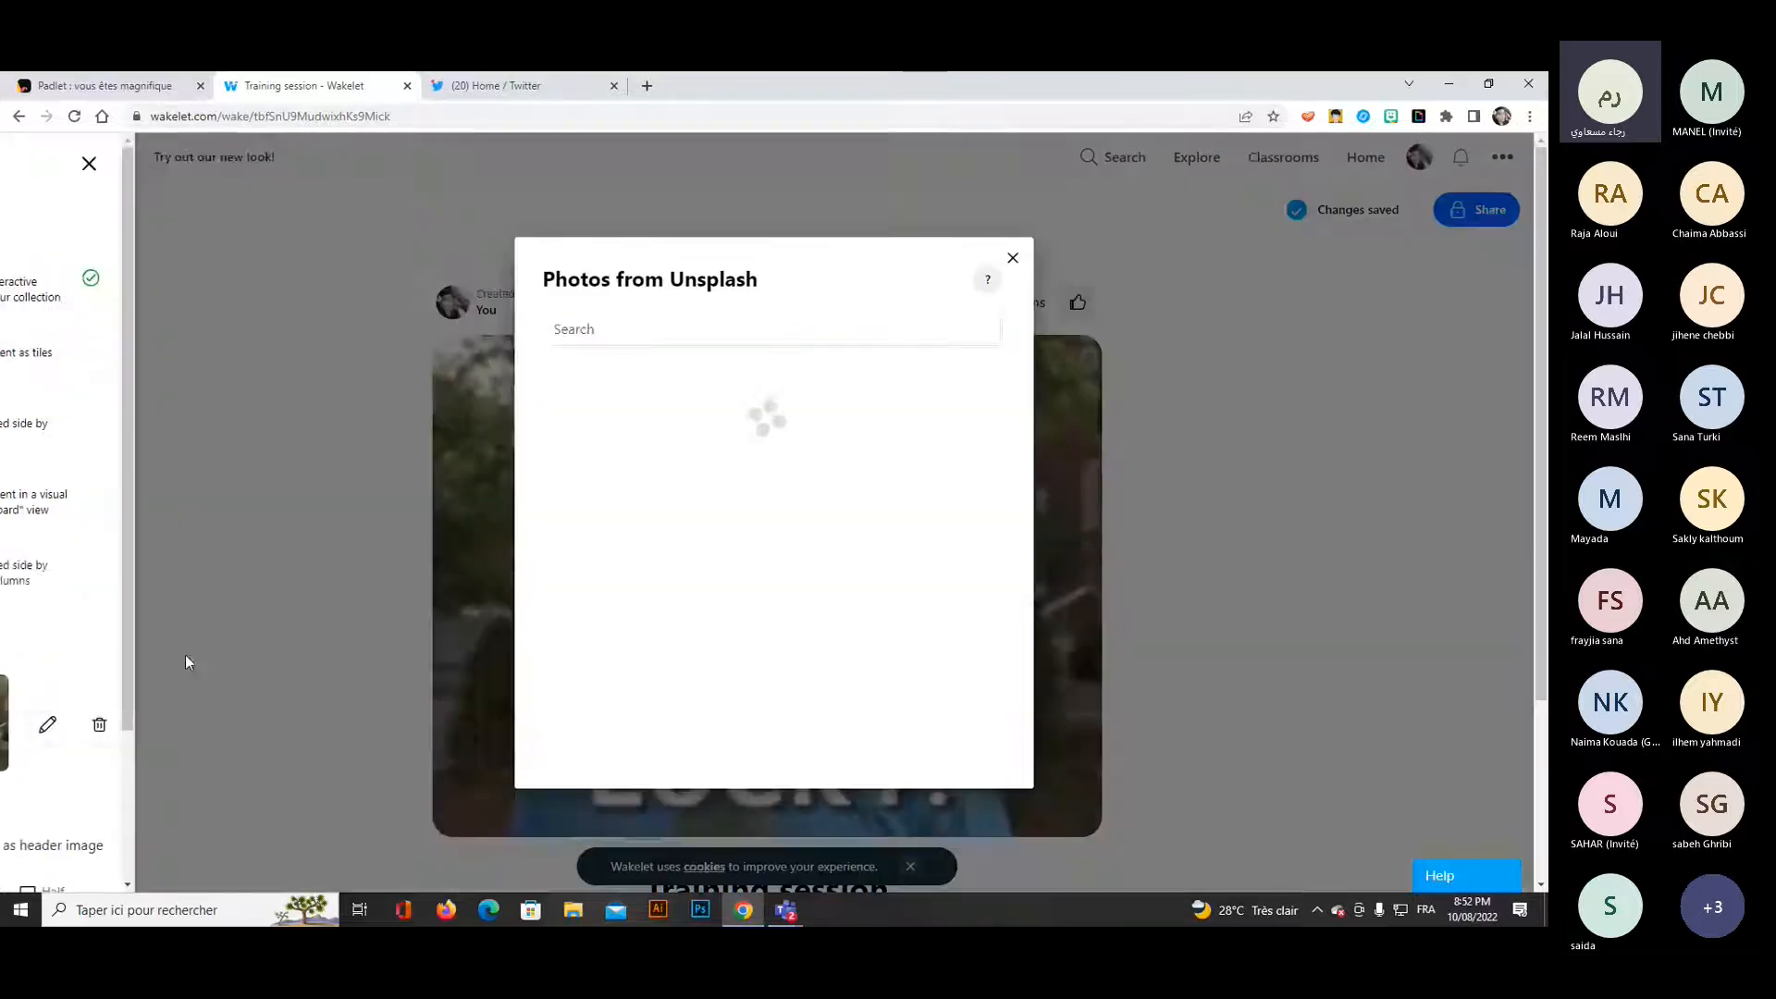
pyautogui.write('success')
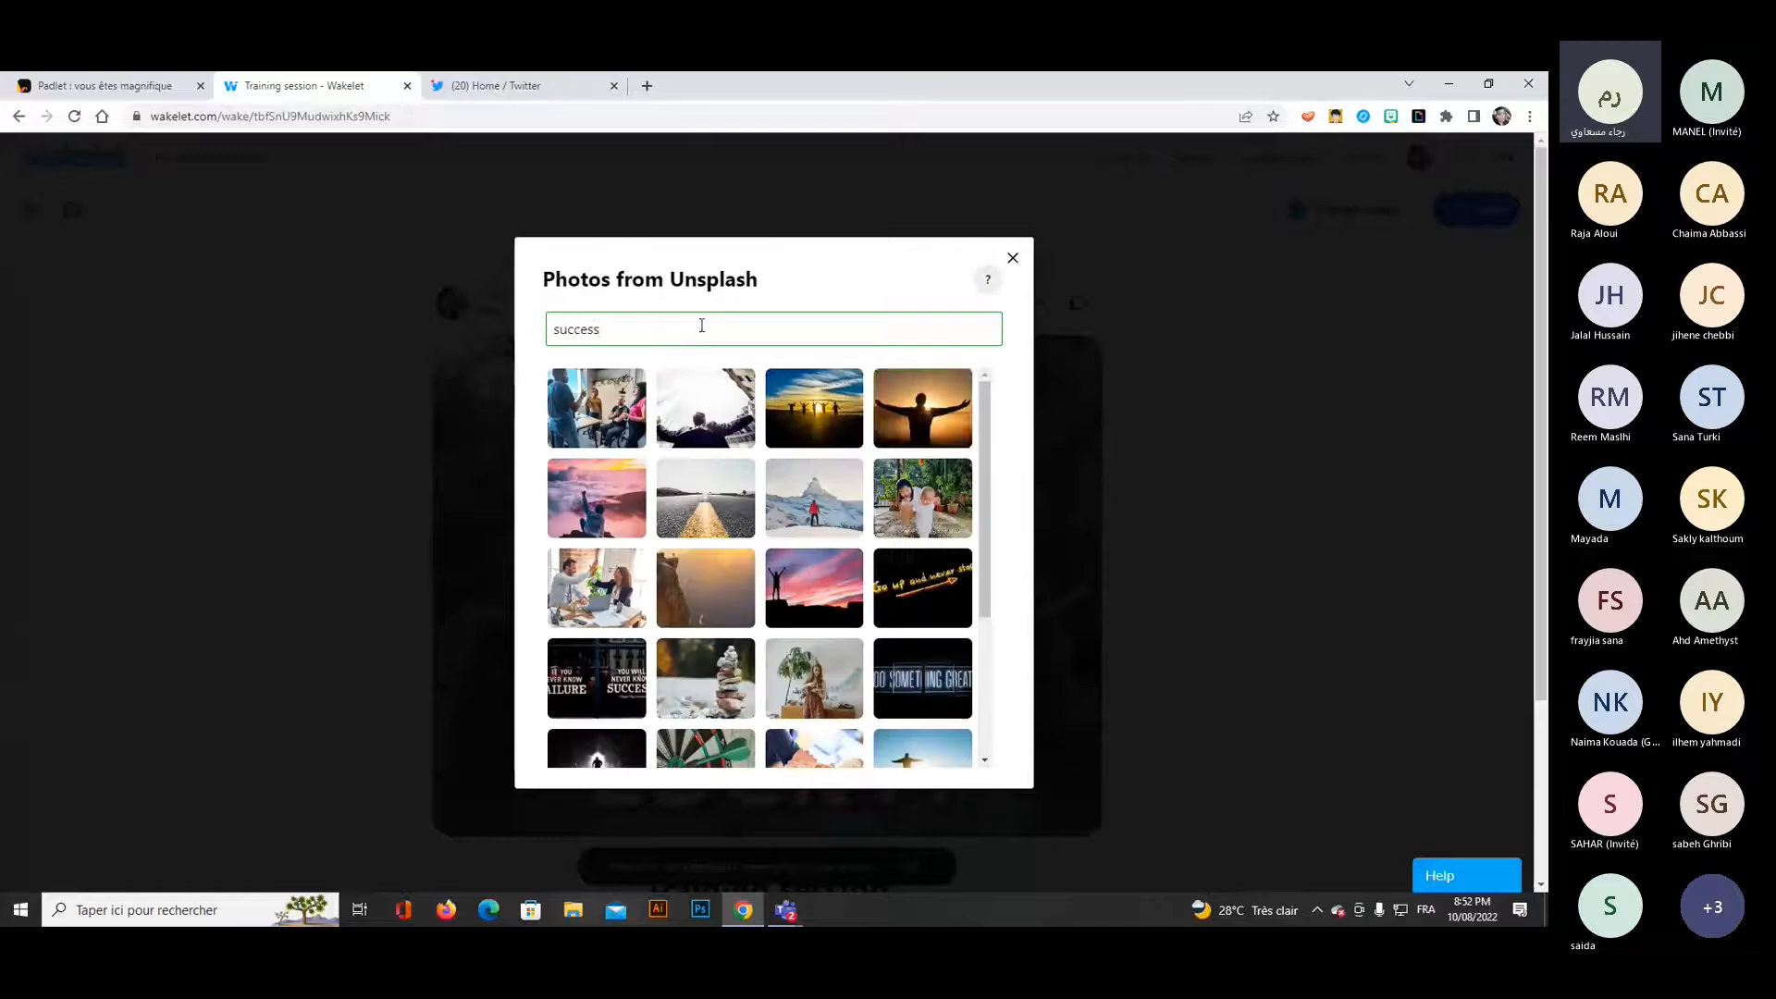
pyautogui.click(697, 503)
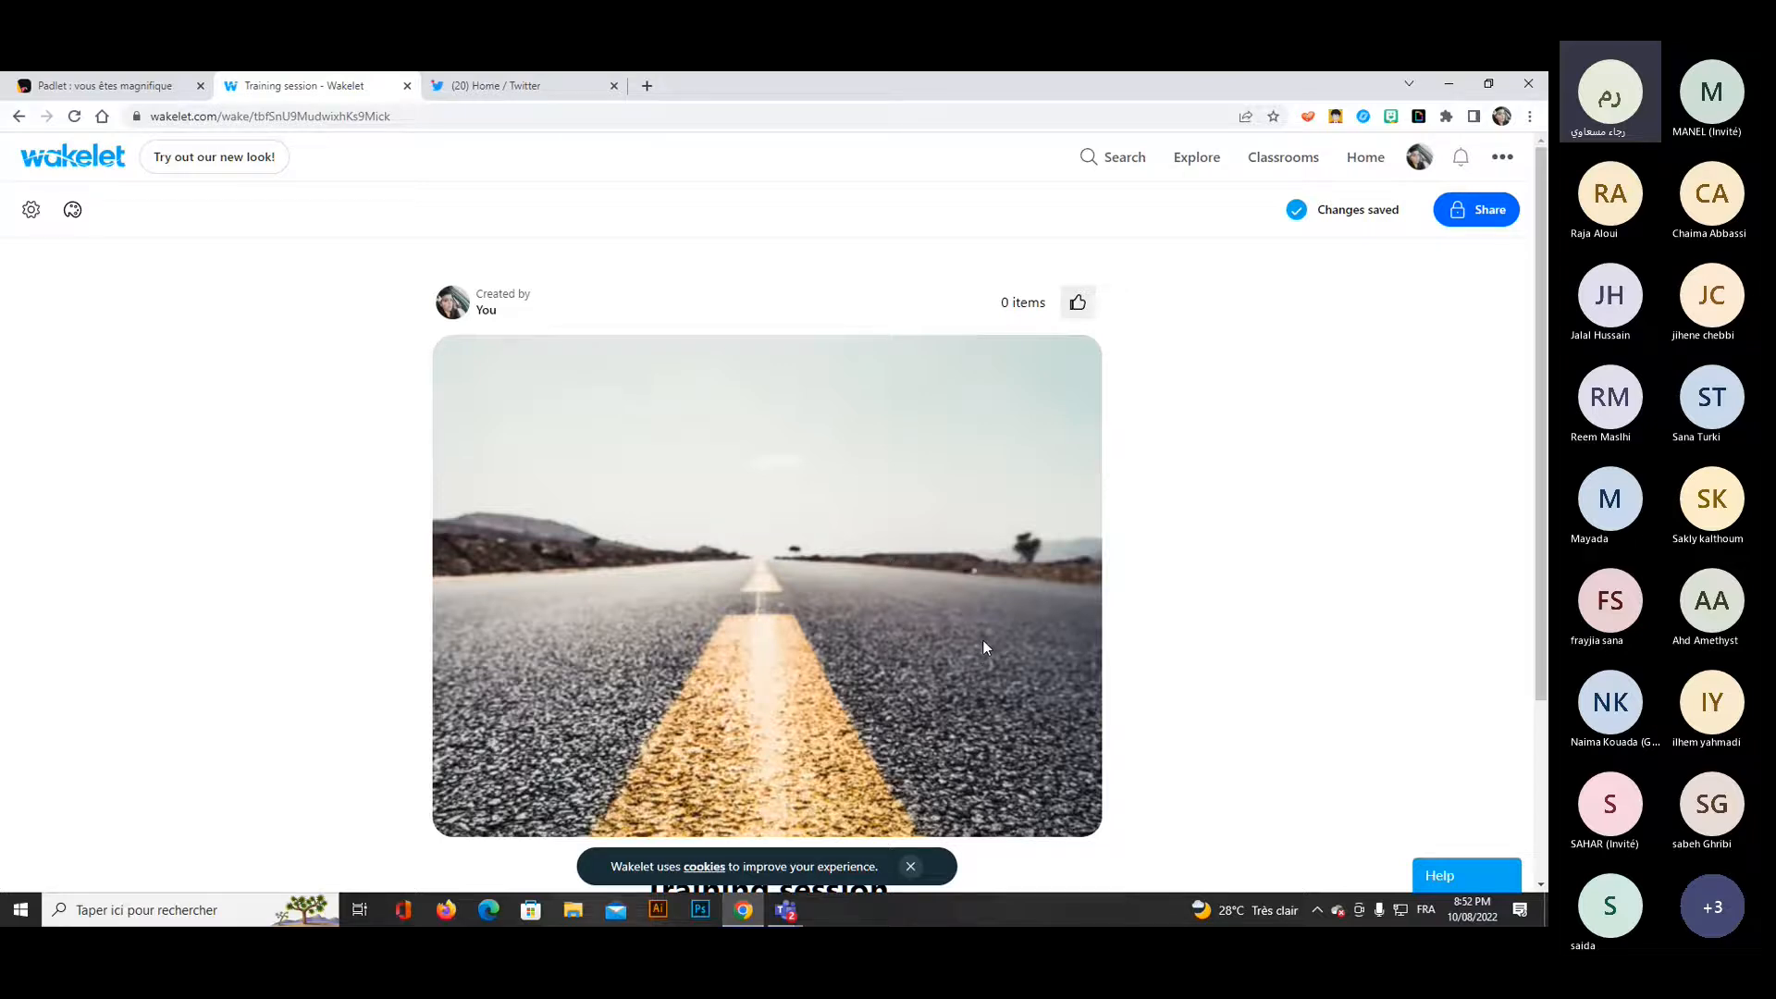
# Try the Half layout for the cover image in the collection's design options, and switch it back to Full.
pyautogui.click(72, 209)
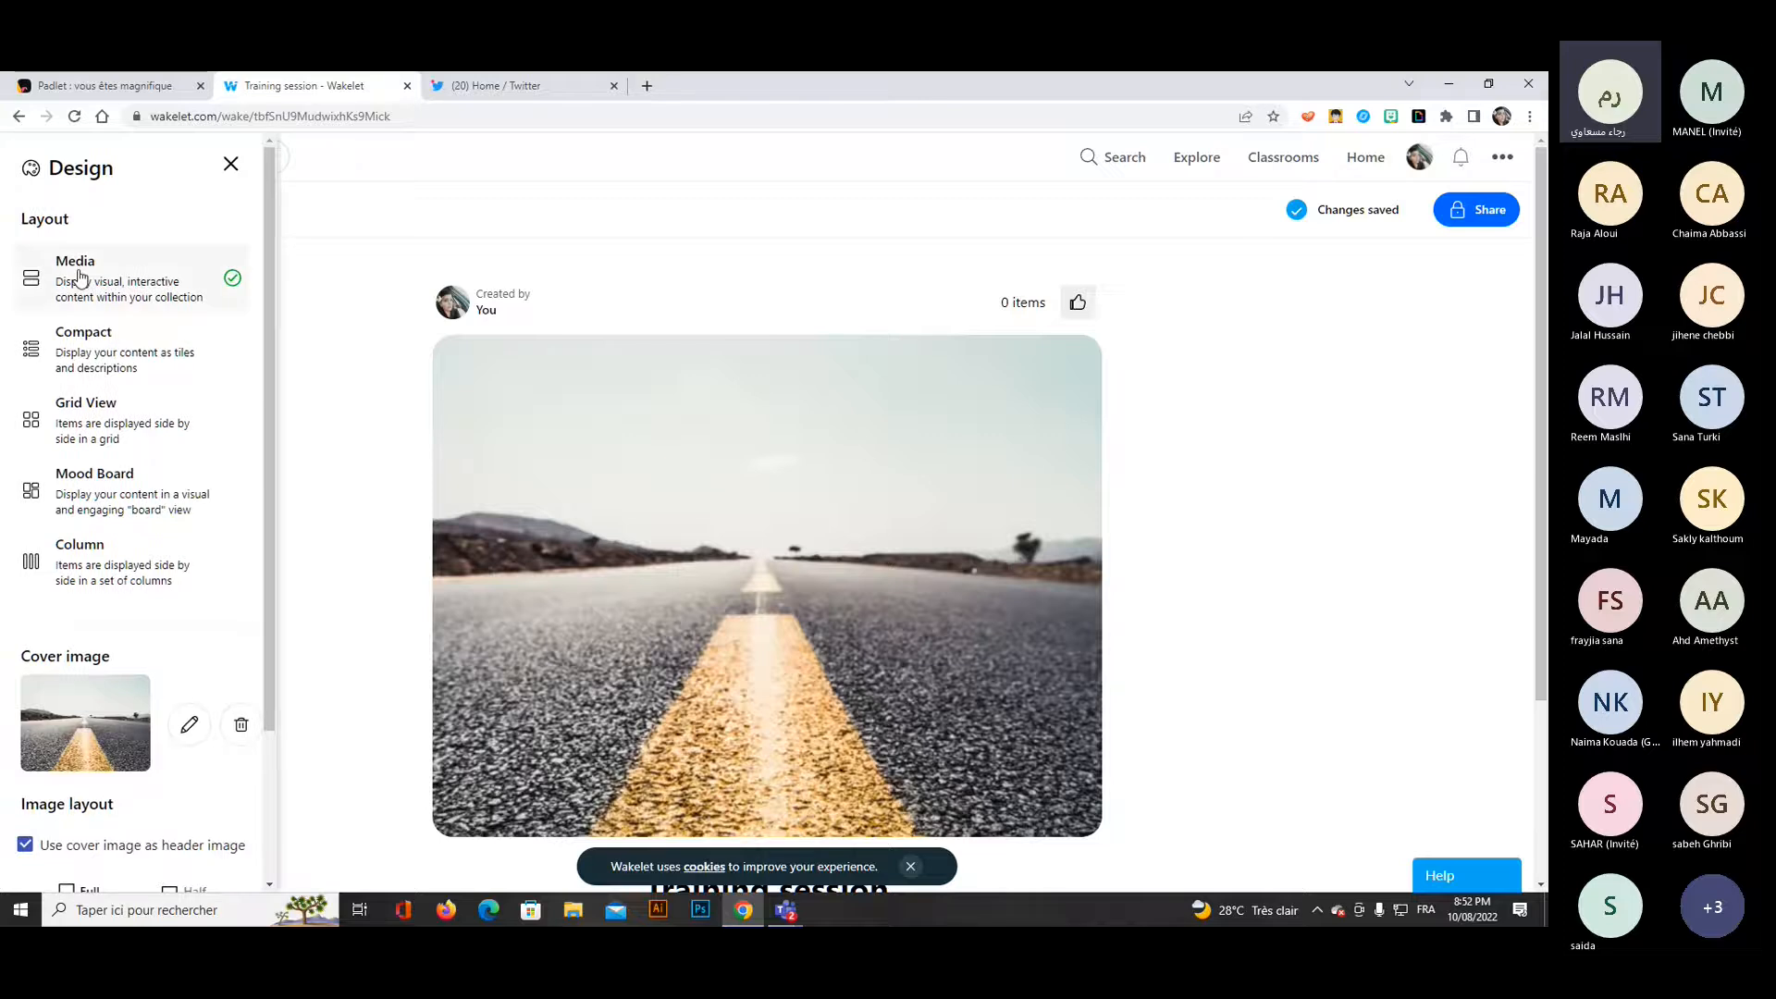
pyautogui.scroll(-2, 74, 463)
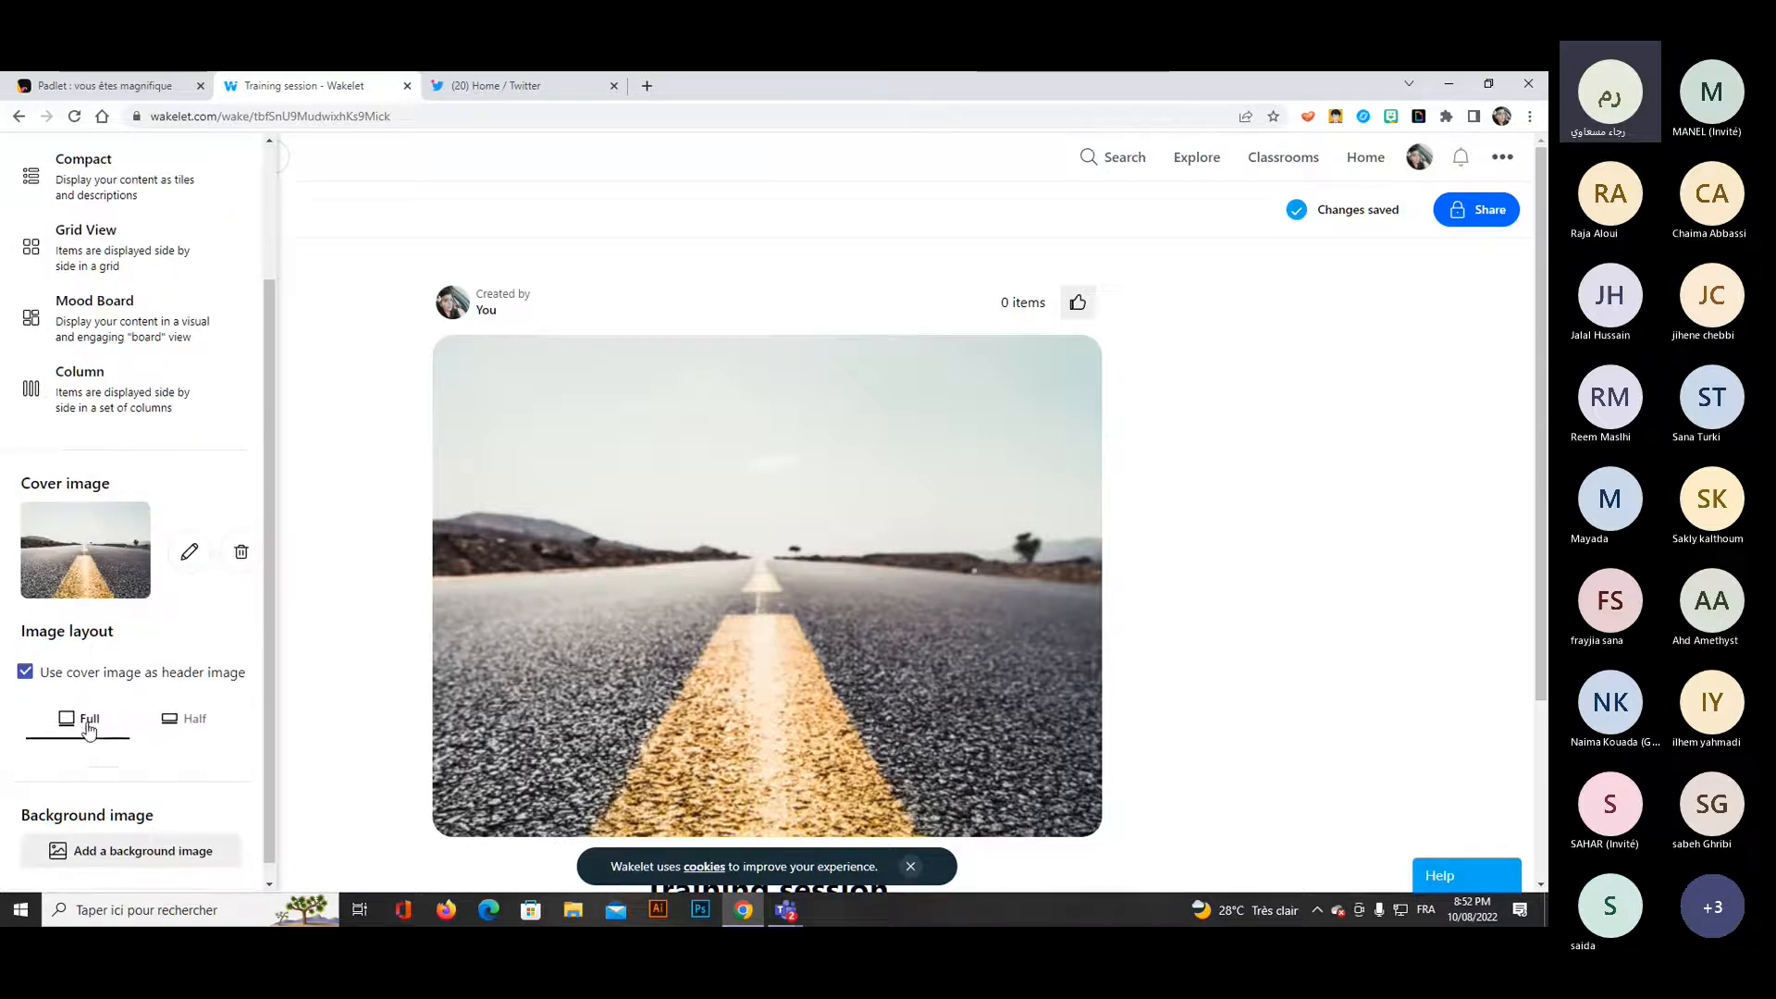
pyautogui.click(179, 724)
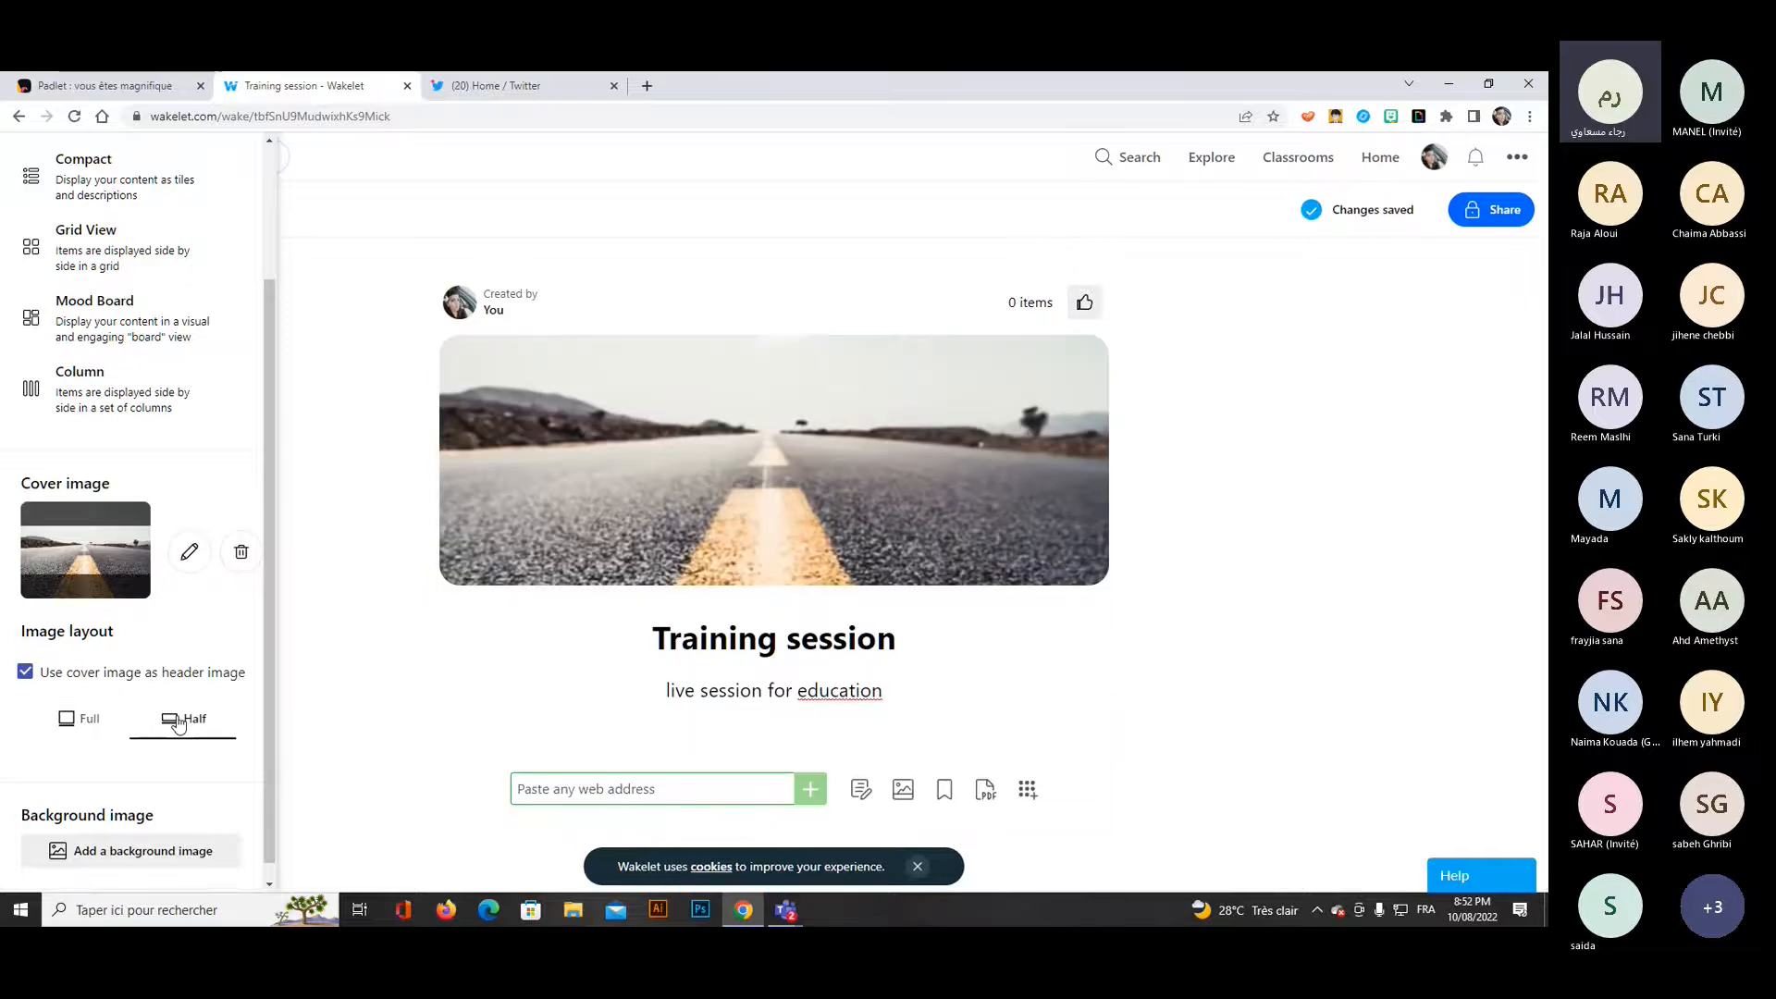
pyautogui.click(66, 723)
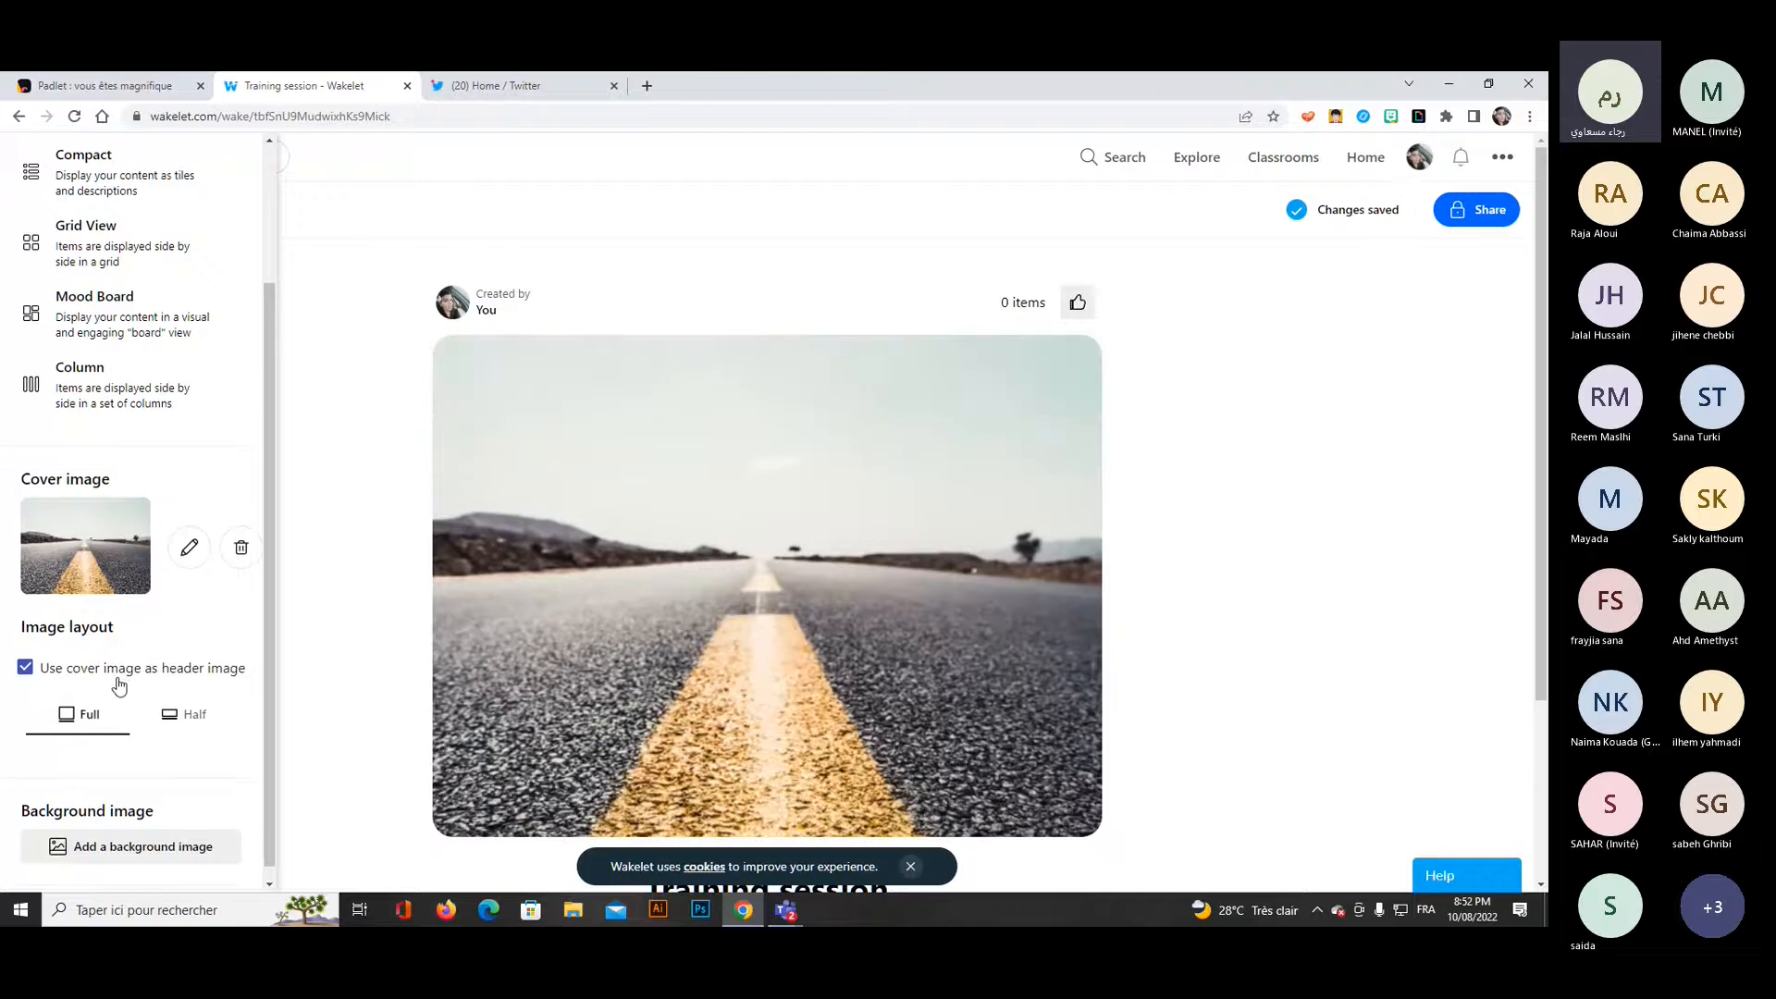
# Add the "Love to learn" photo from the Unsplash library as the background image, searching for "education", and check the page.
pyautogui.scroll(-1, 171, 785)
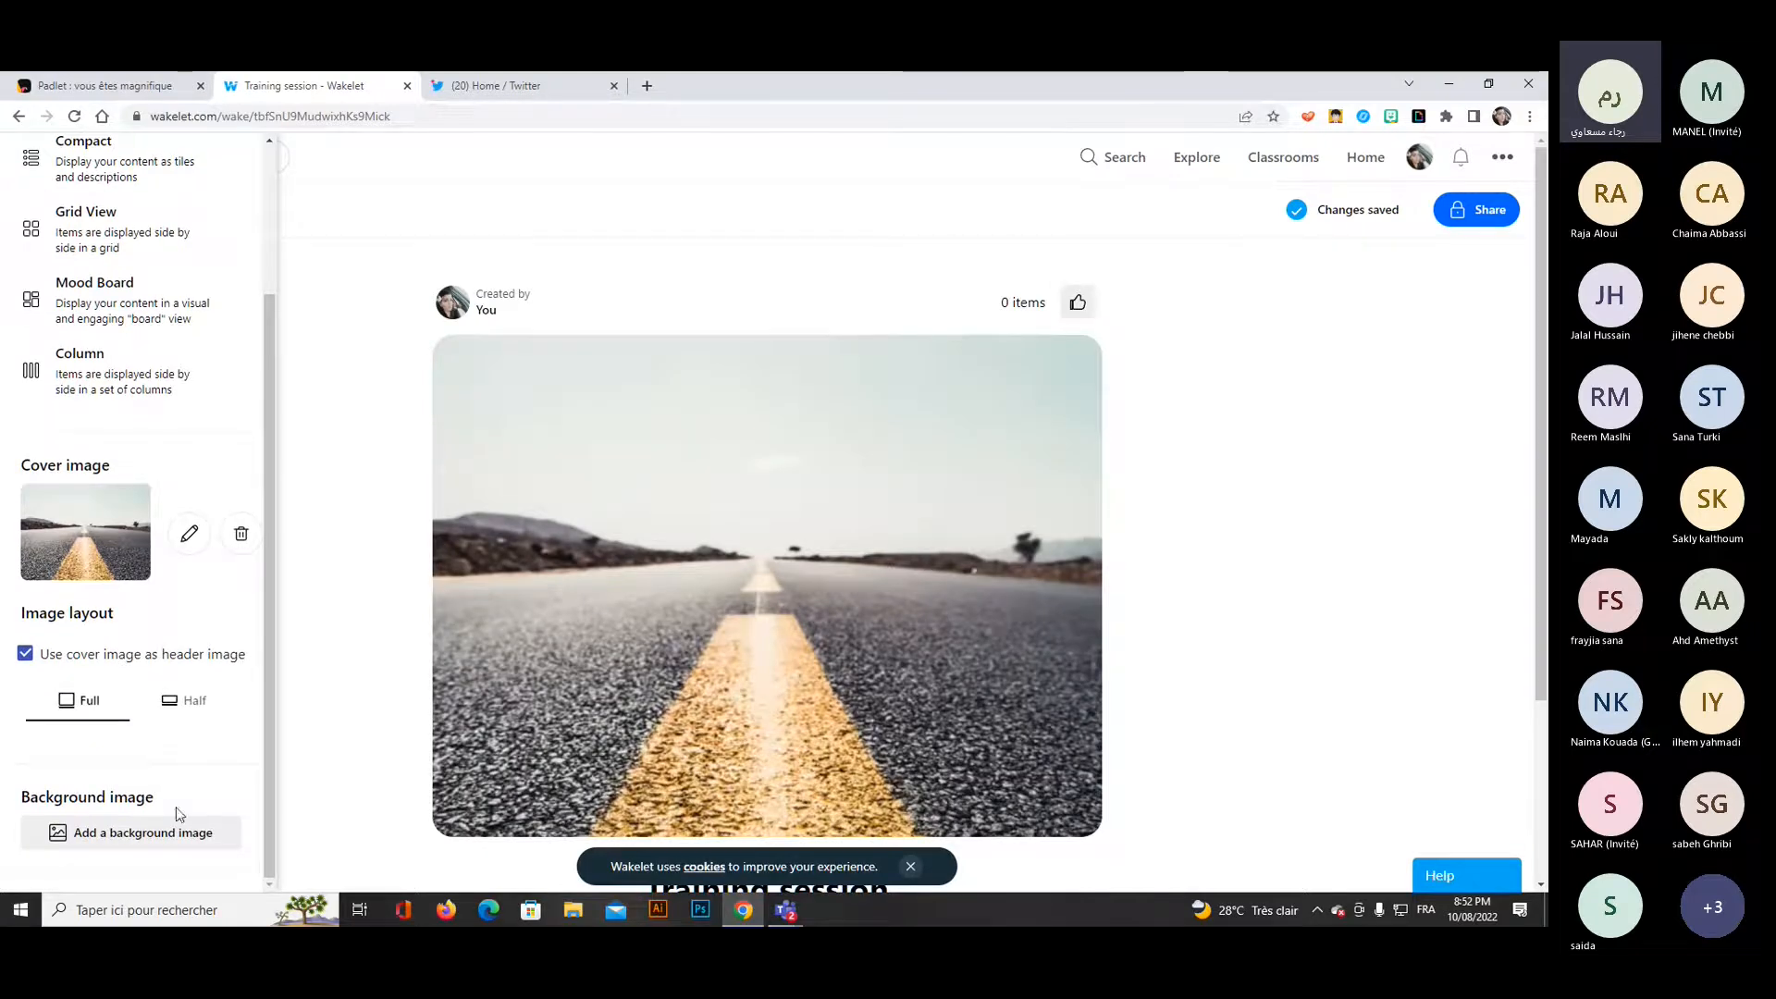
pyautogui.click(147, 837)
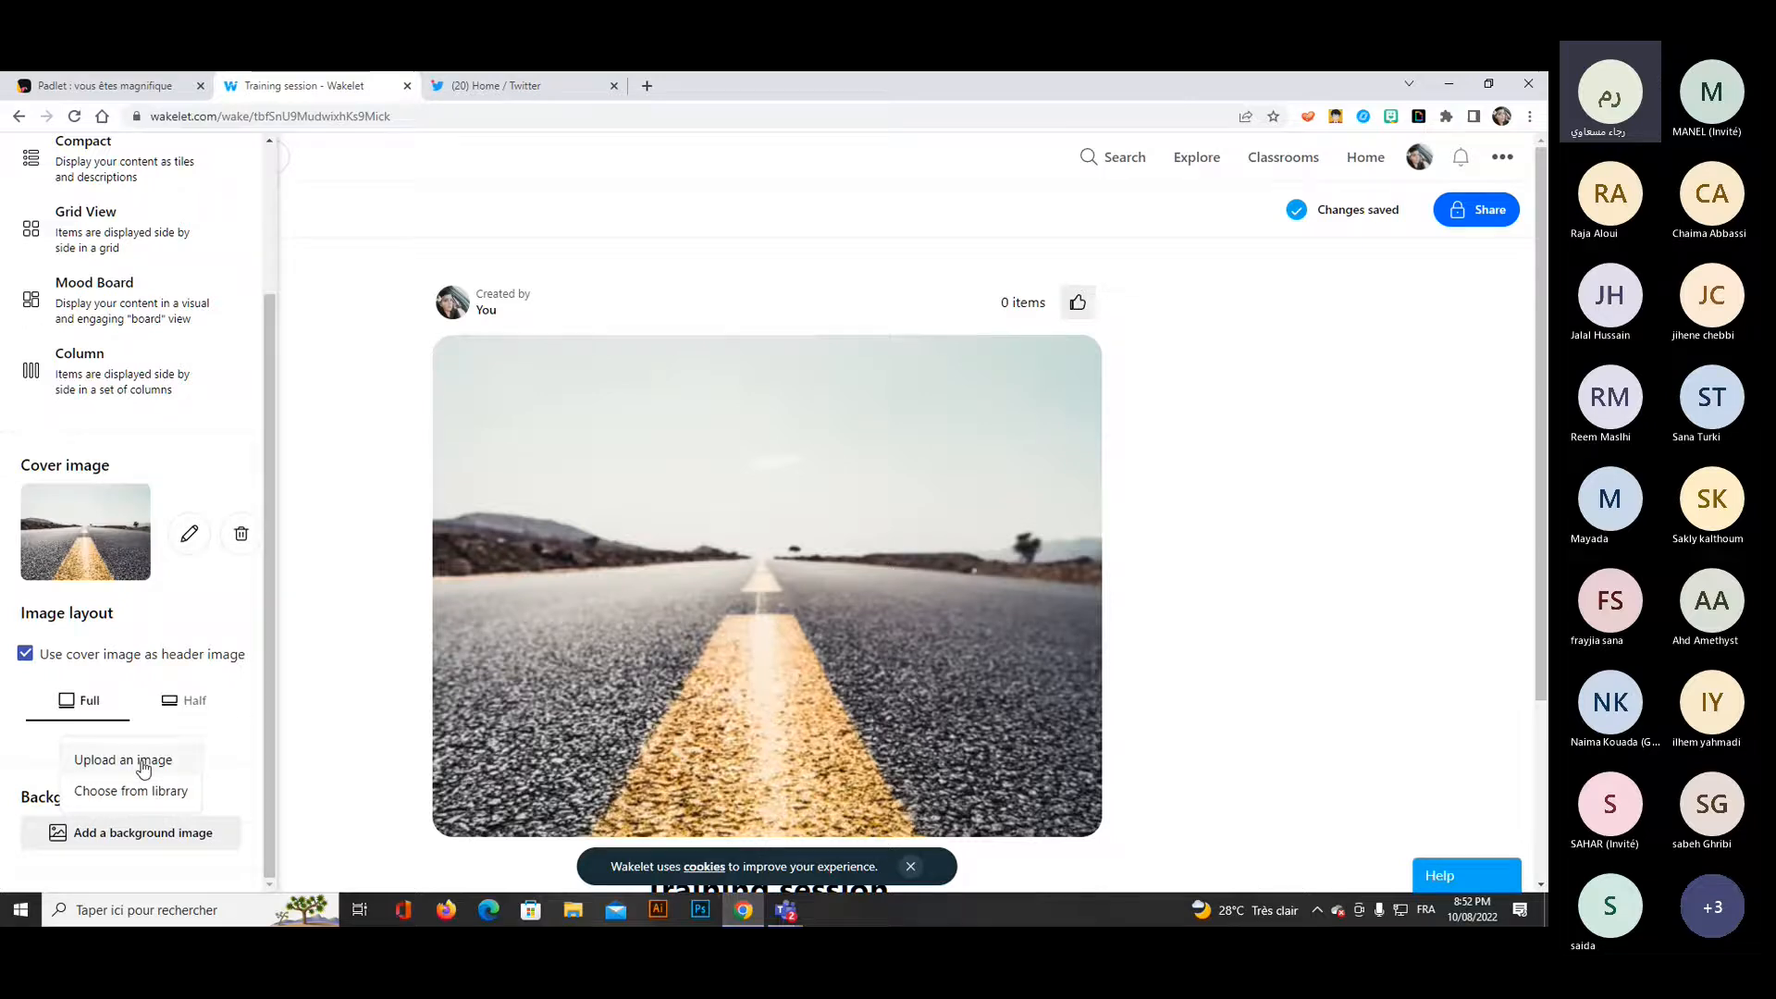
pyautogui.click(148, 792)
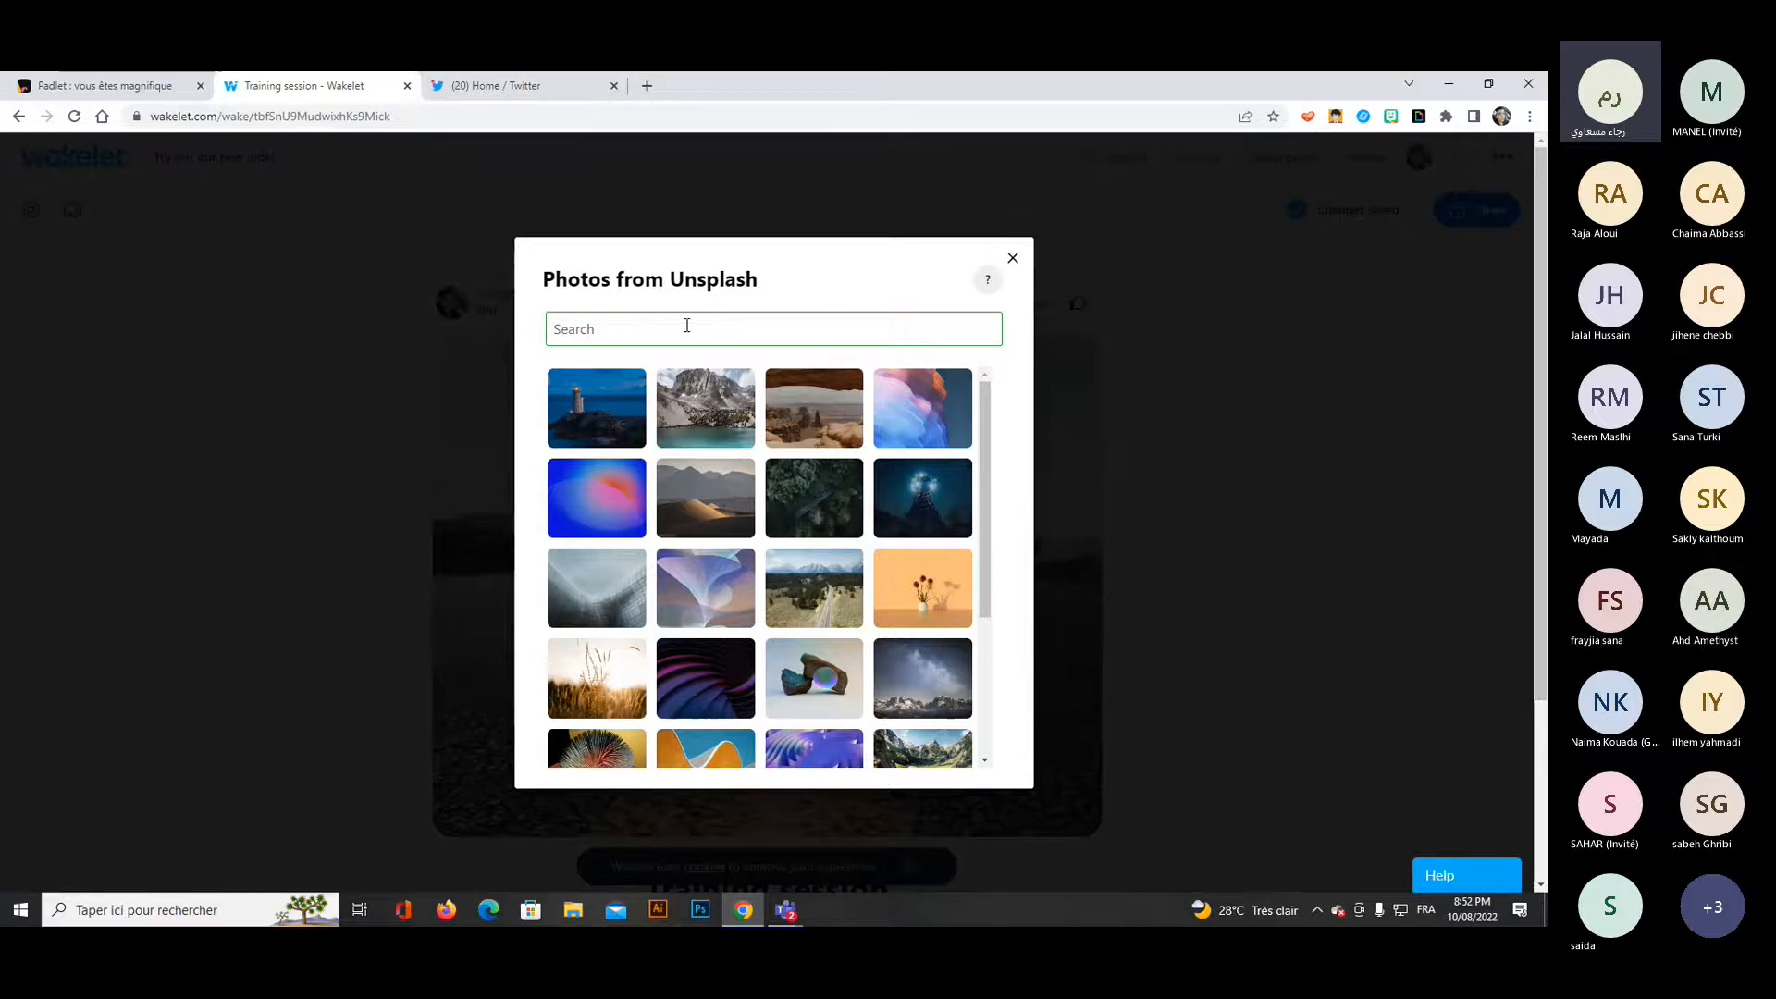
pyautogui.write('education')
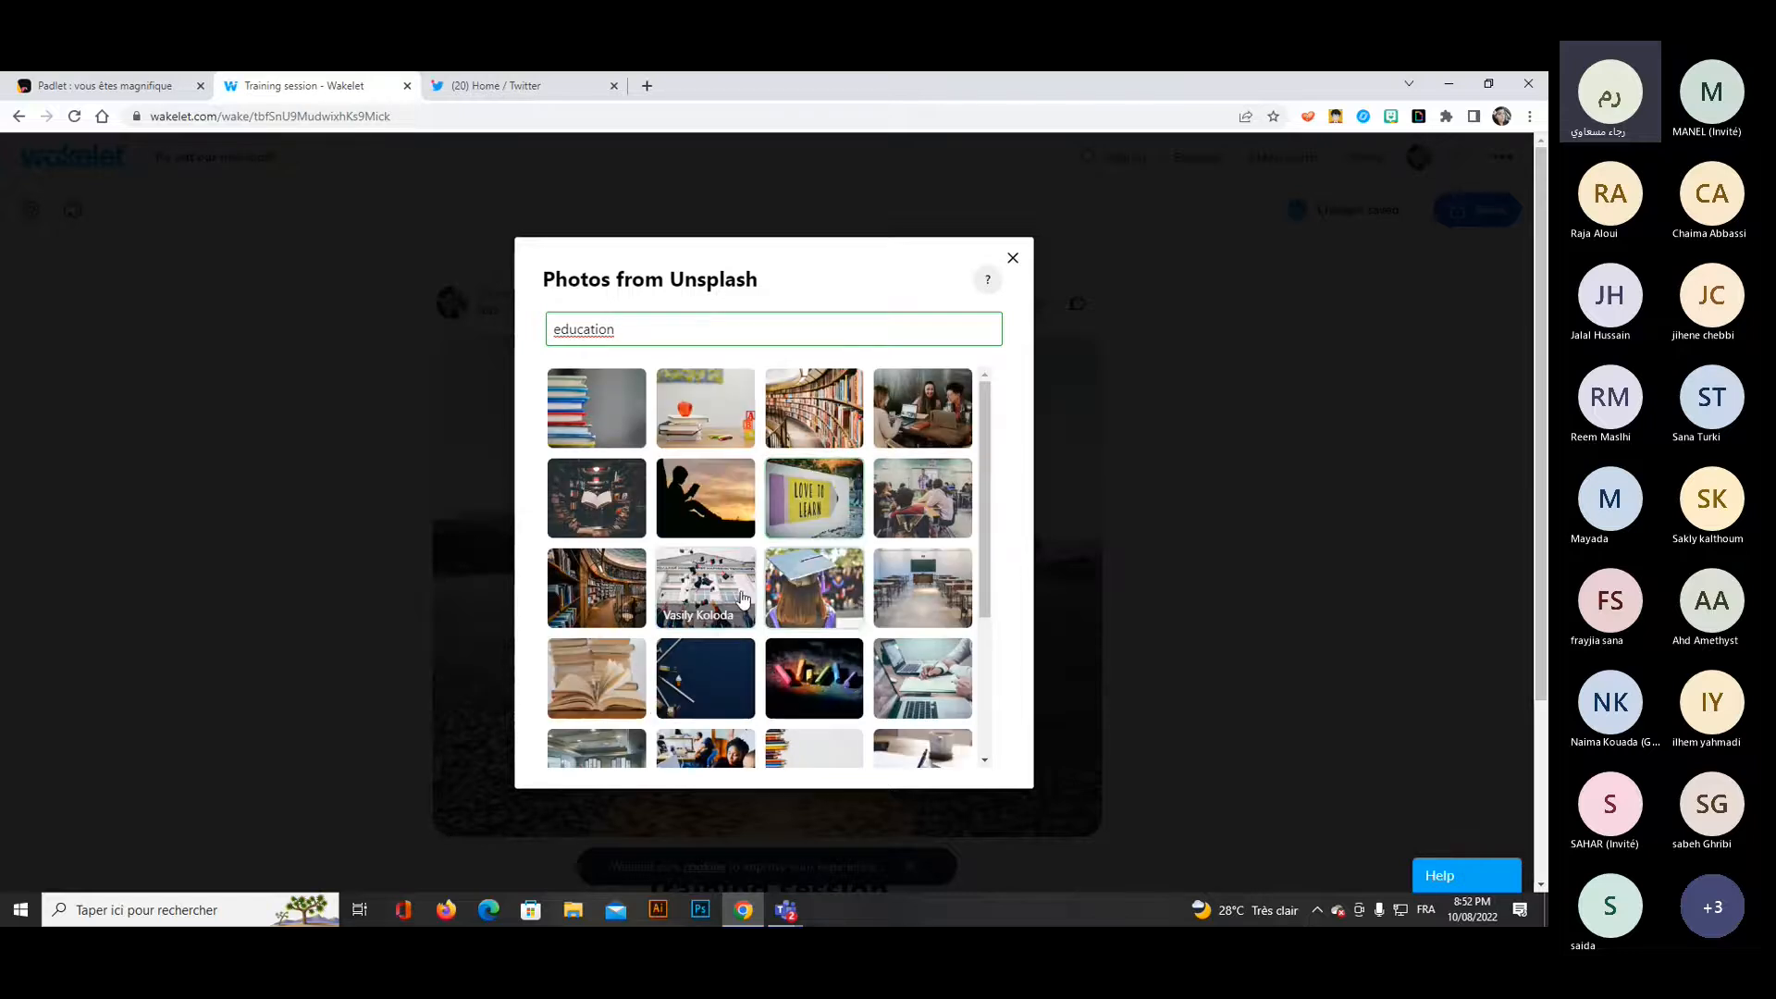
pyautogui.click(808, 496)
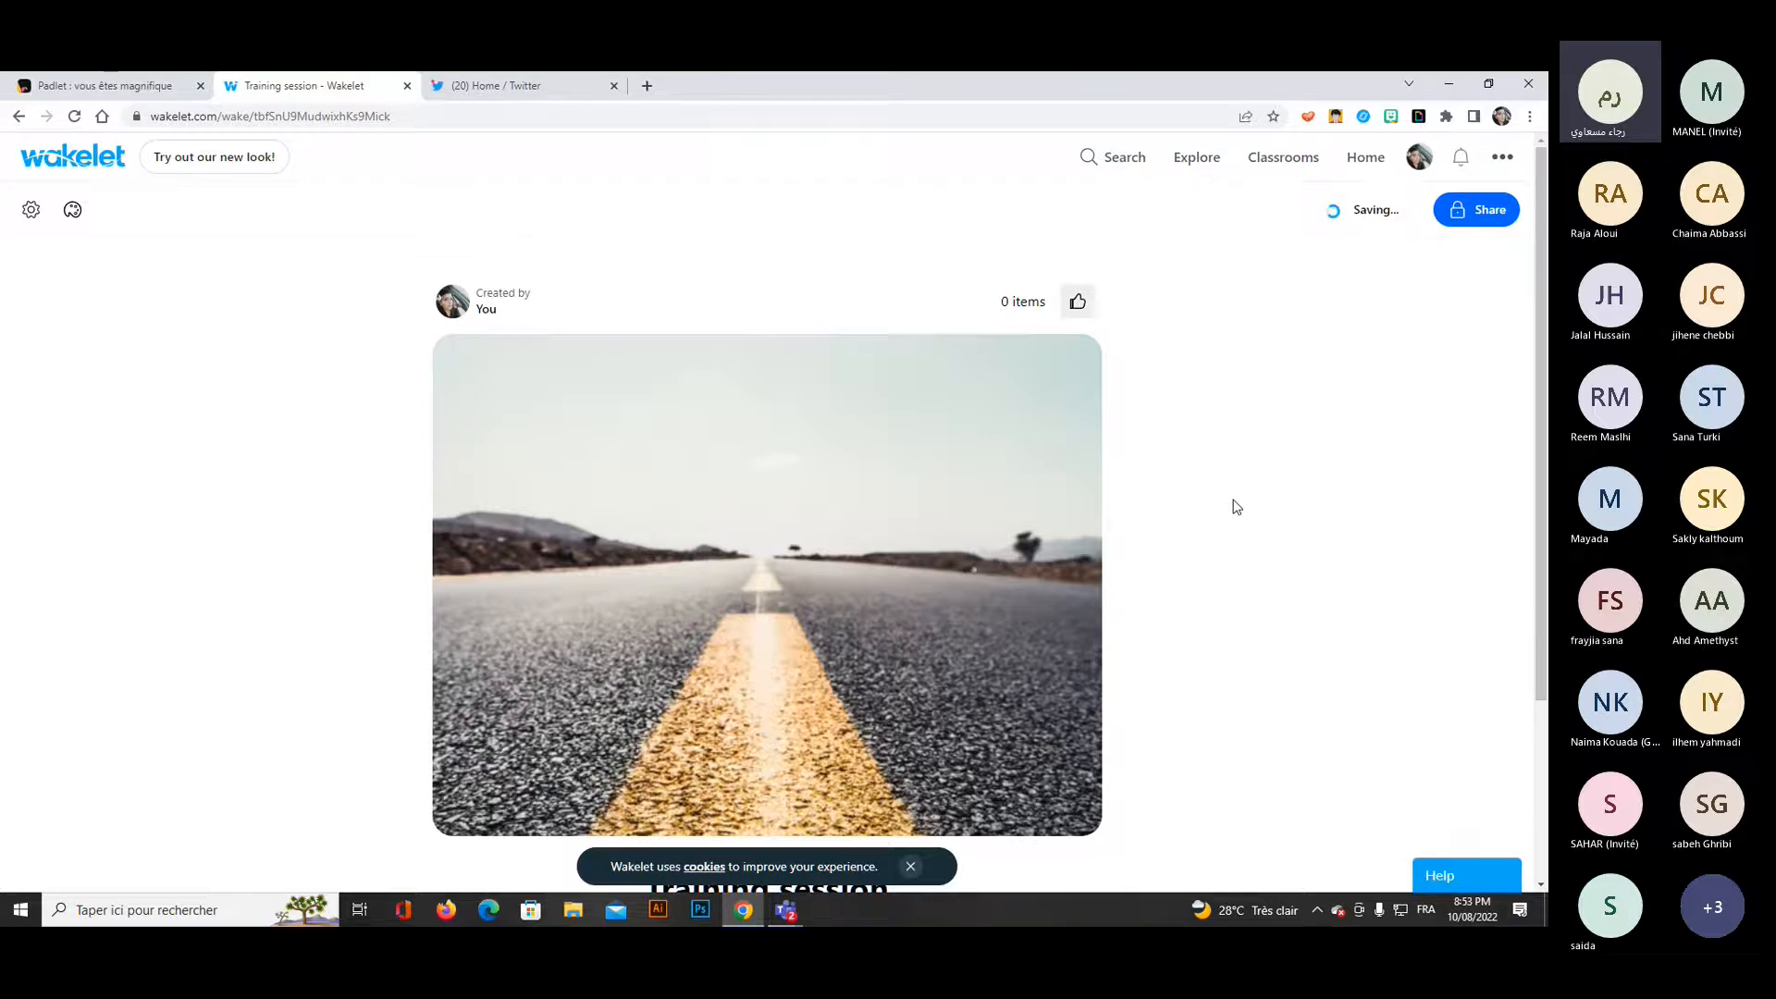
pyautogui.scroll(-3, 1262, 510)
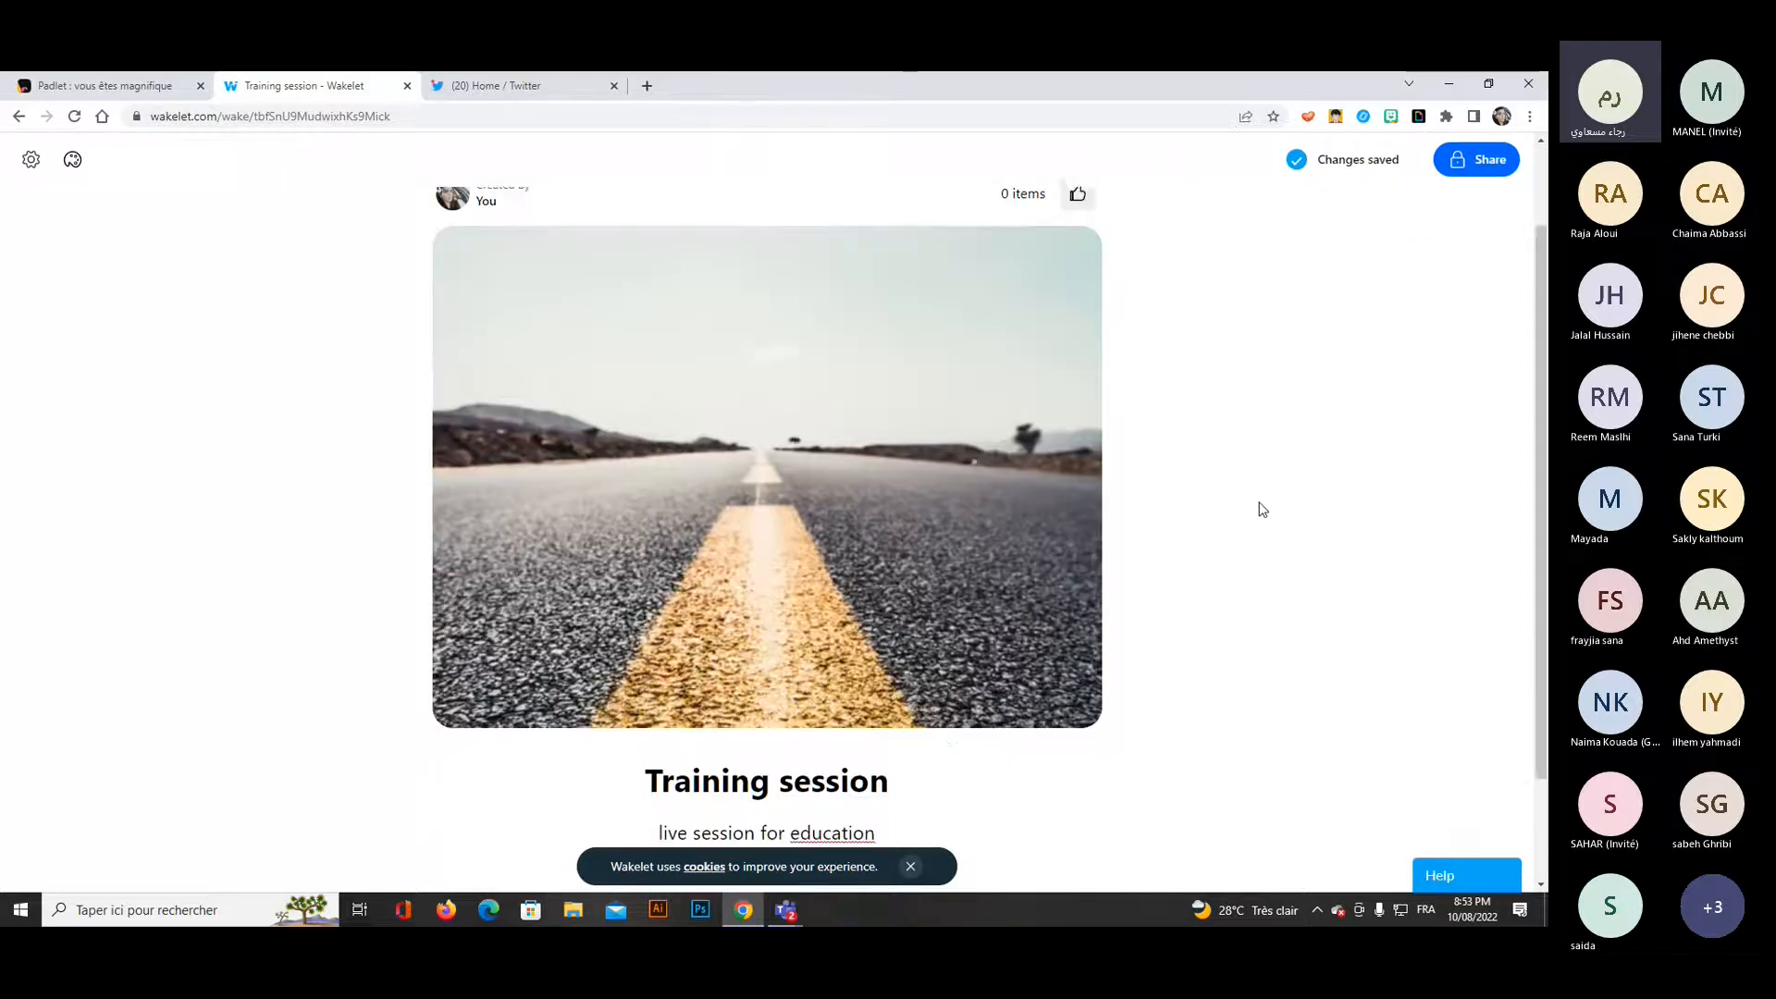
pyautogui.scroll(1, 1263, 510)
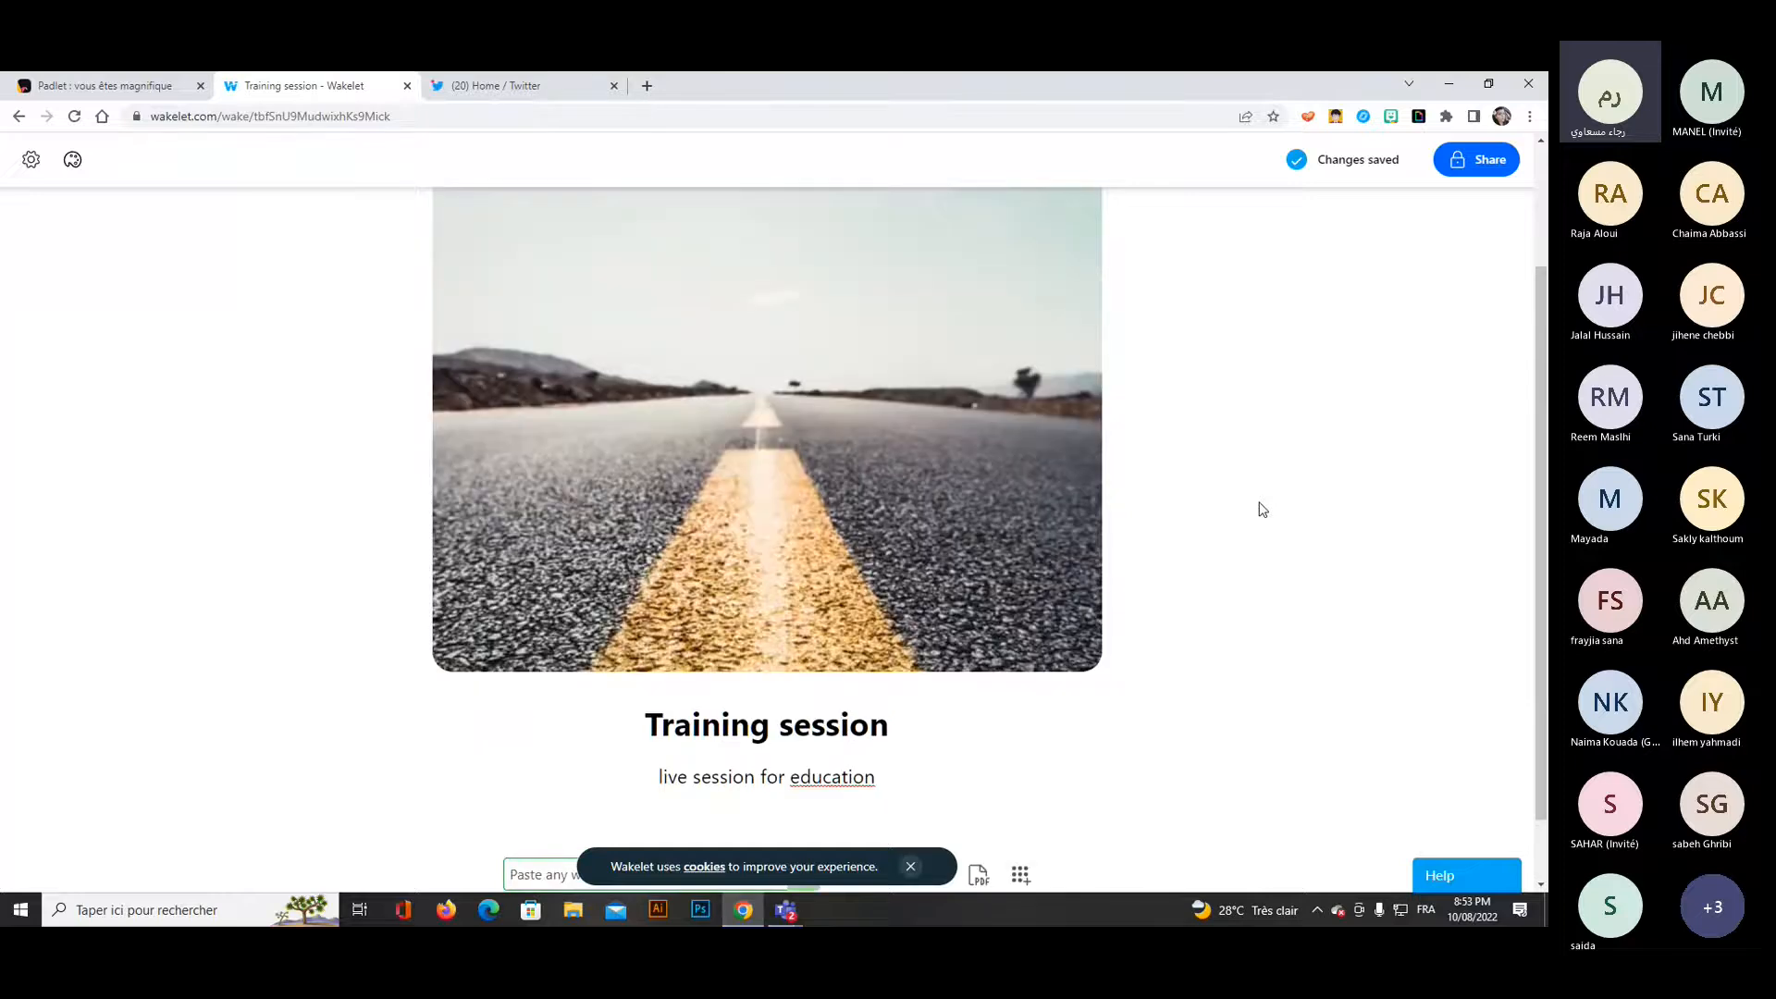
pyautogui.scroll(2, 1262, 510)
pyautogui.scroll(-3, 1266, 446)
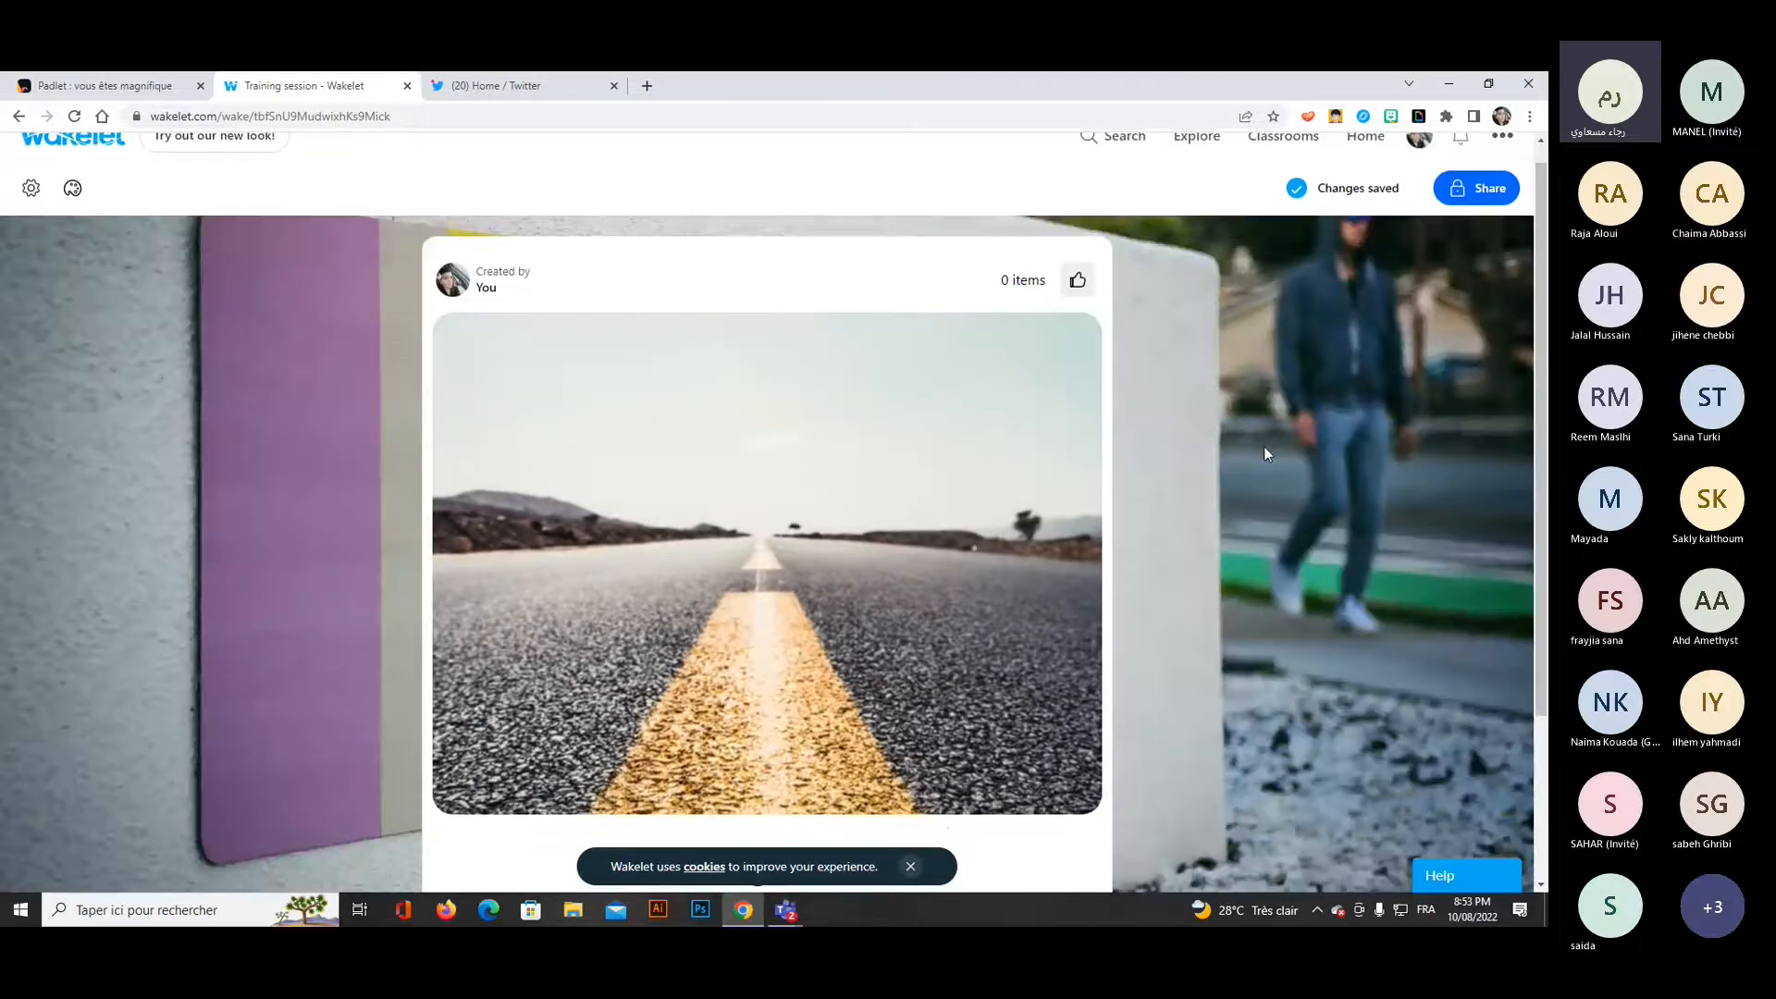
# Change the collection's sharing setting to Public, look at the collaborator invitation options and close the sharing window.
pyautogui.scroll(3, 1270, 448)
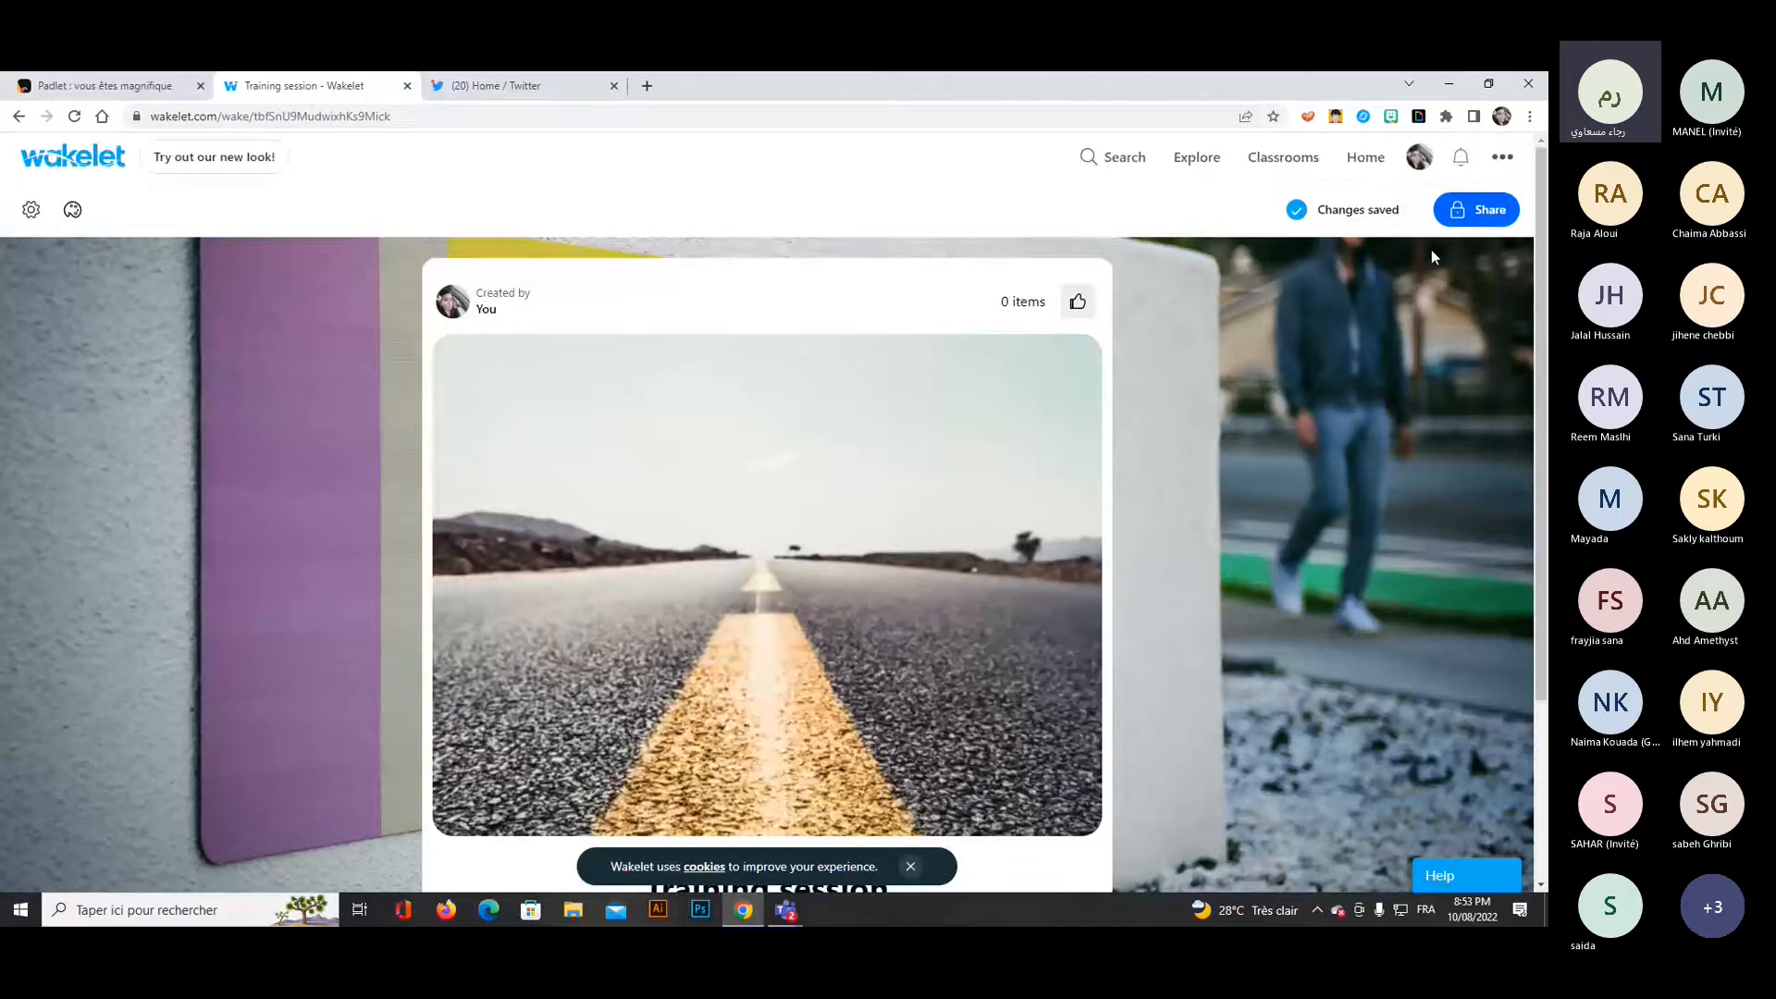
pyautogui.click(1466, 218)
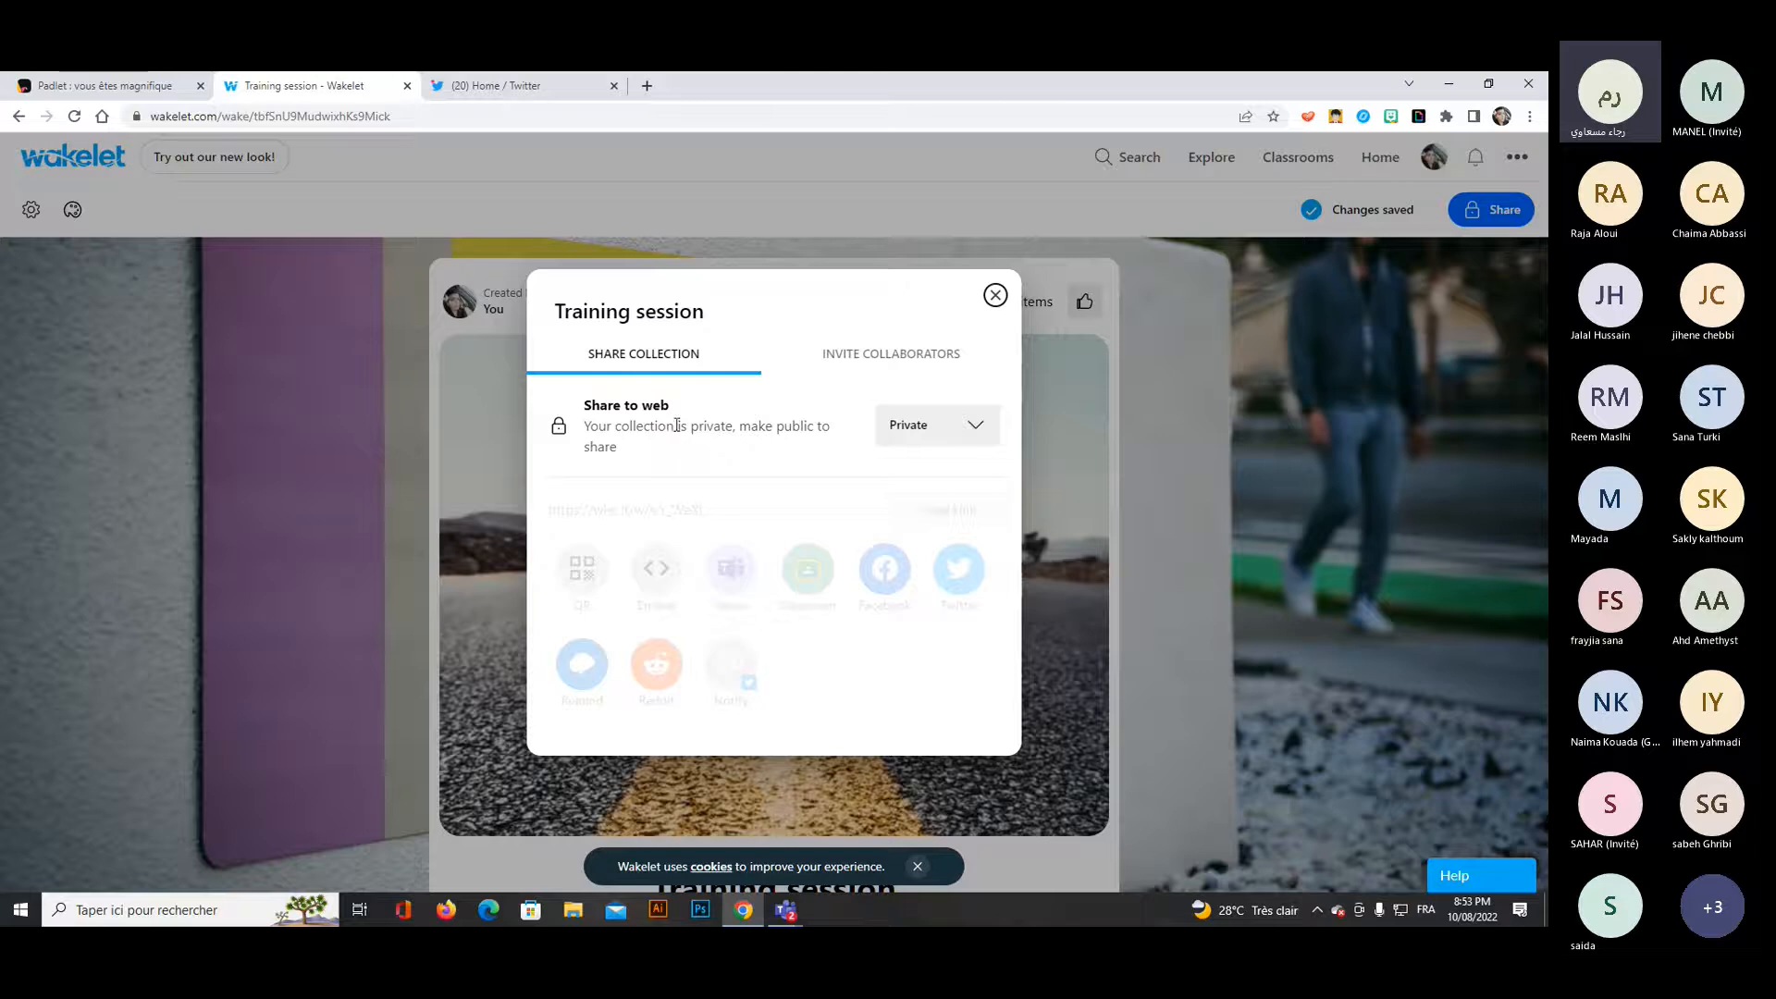
pyautogui.click(960, 433)
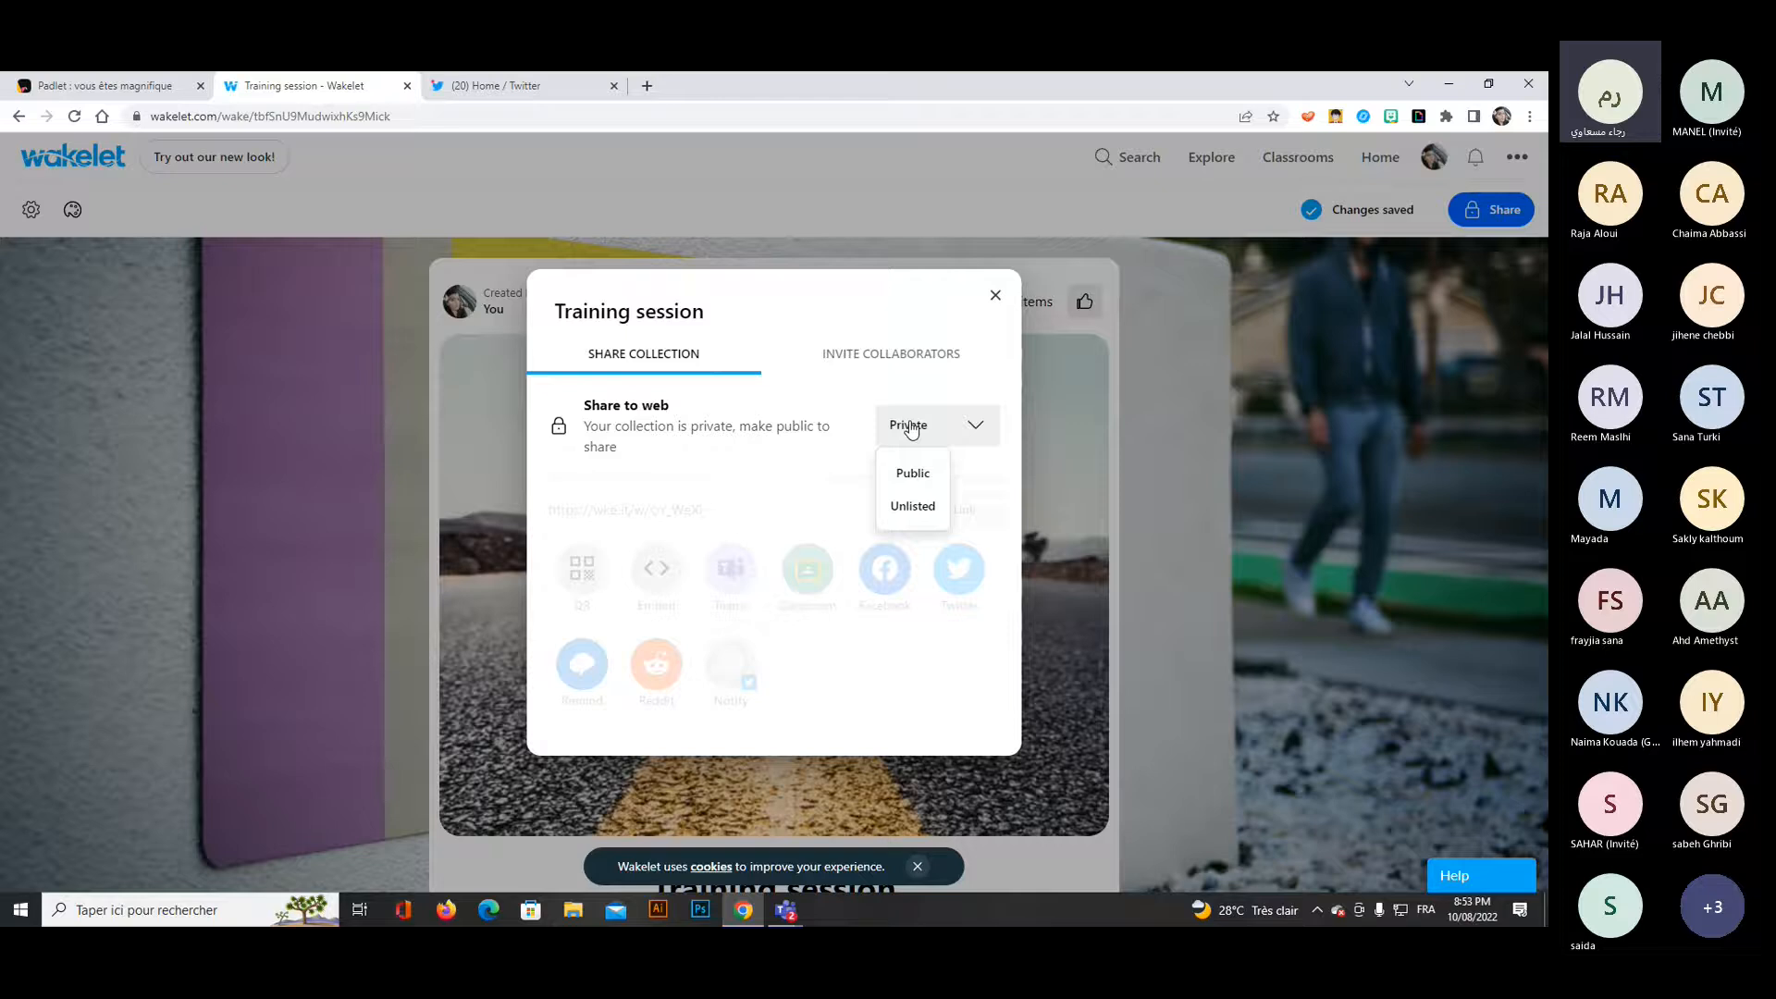
pyautogui.click(913, 474)
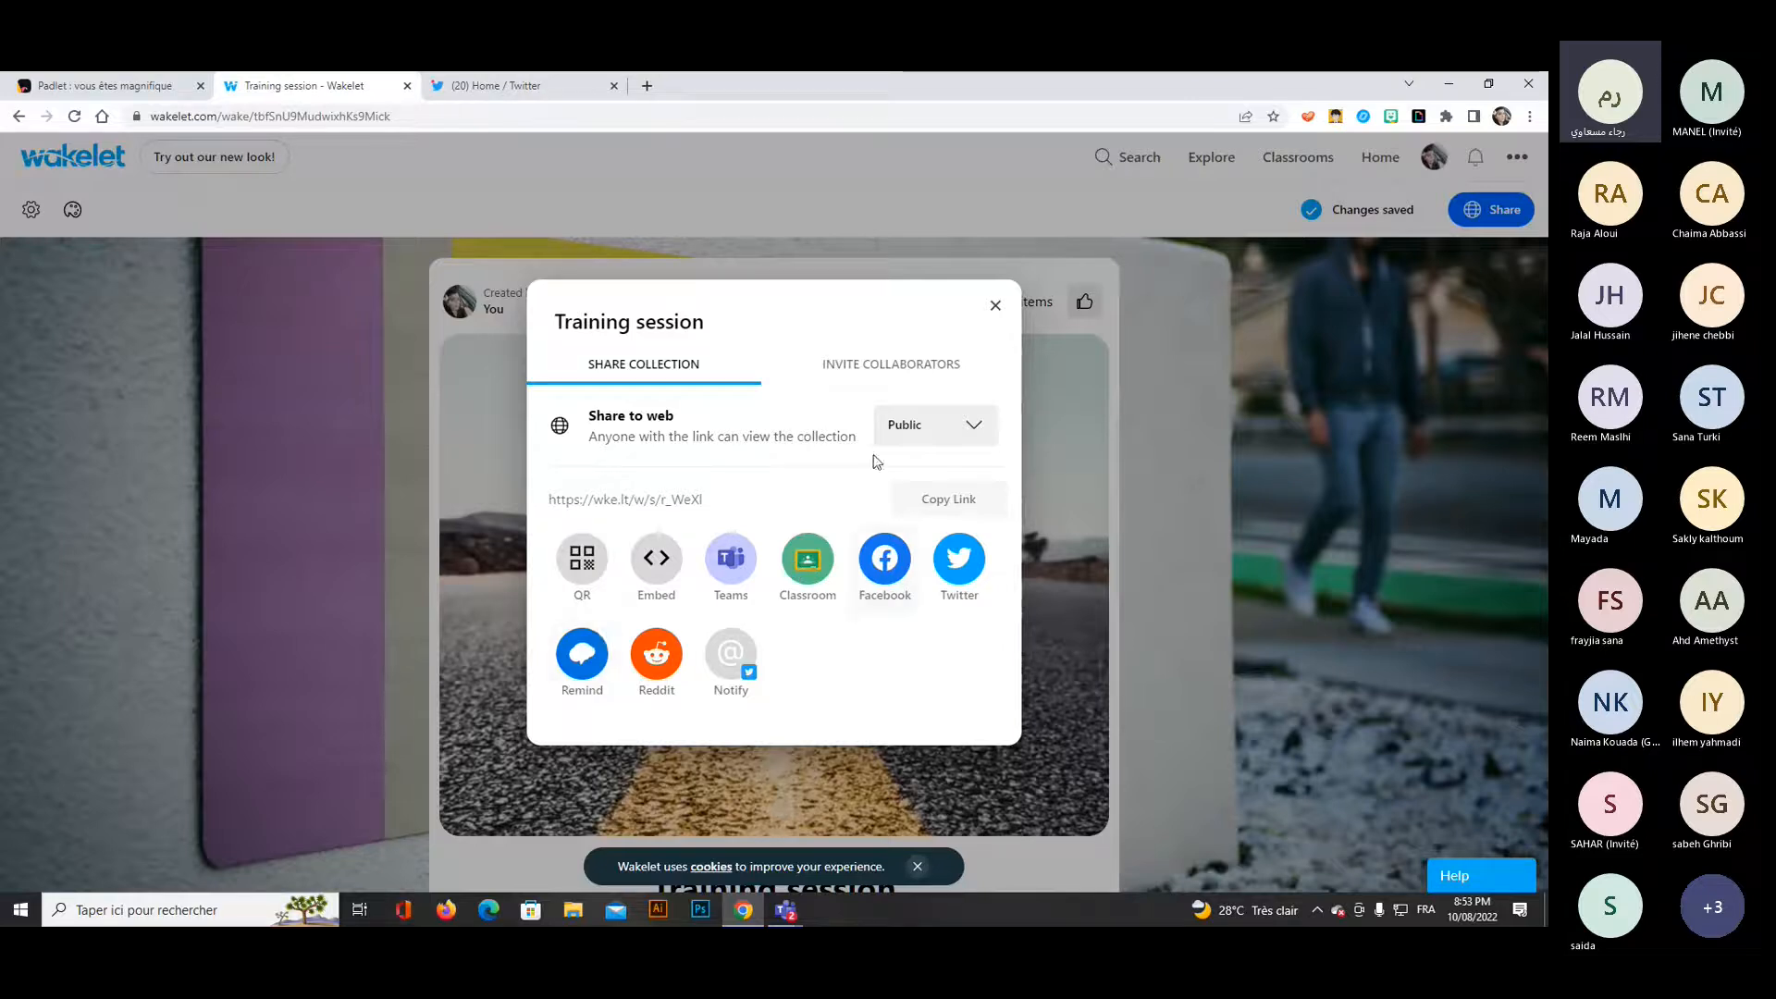
pyautogui.click(907, 370)
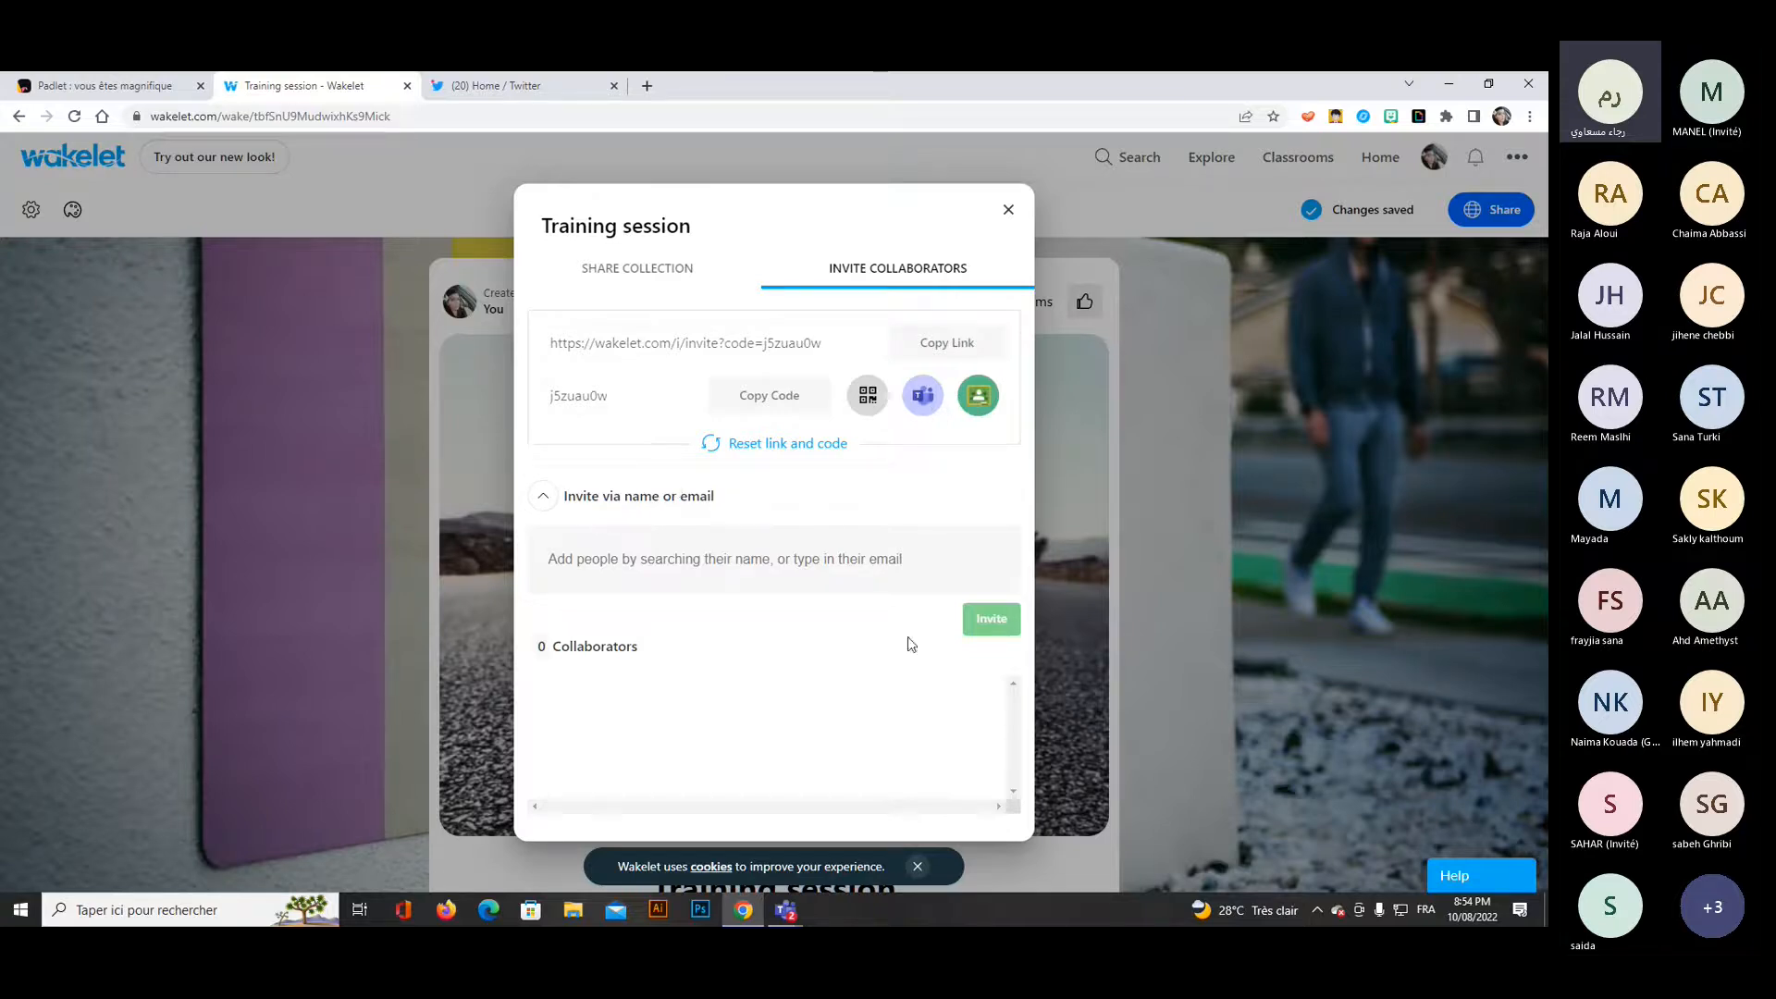
pyautogui.click(1008, 210)
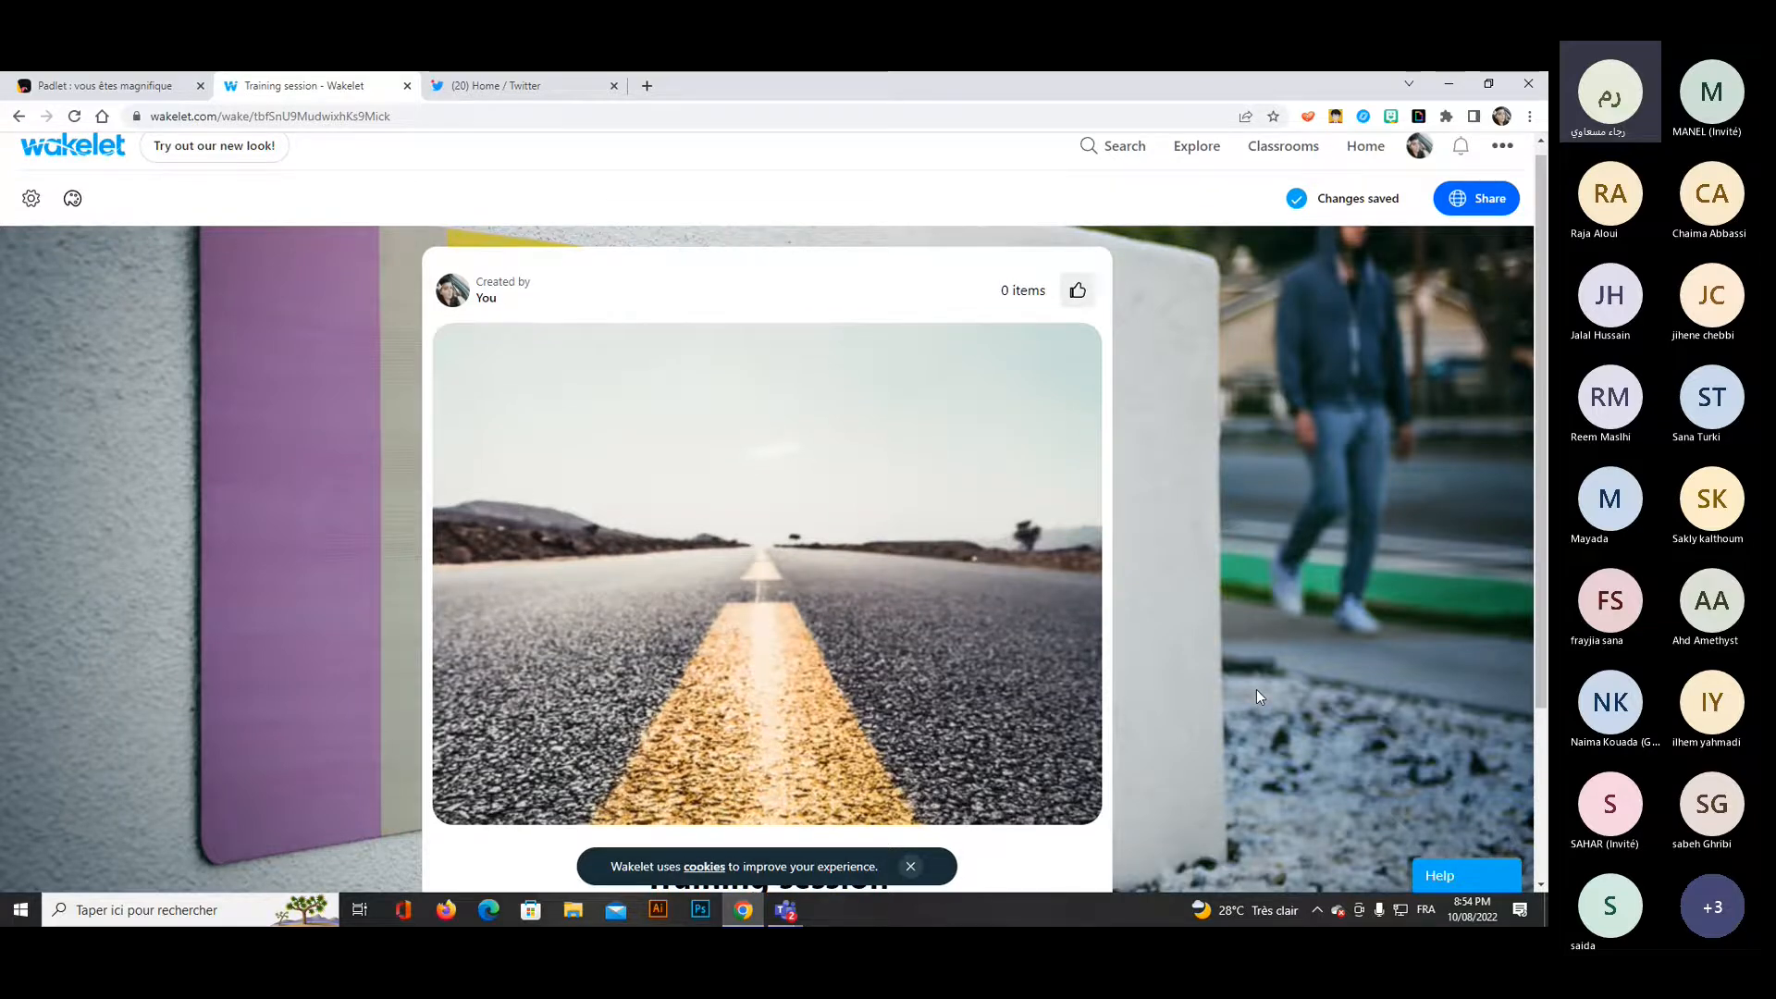
# Look for tweets to add to the collection by searching Twitter for "training" and "educational training", and browse the results.
pyautogui.scroll(-3, 1256, 690)
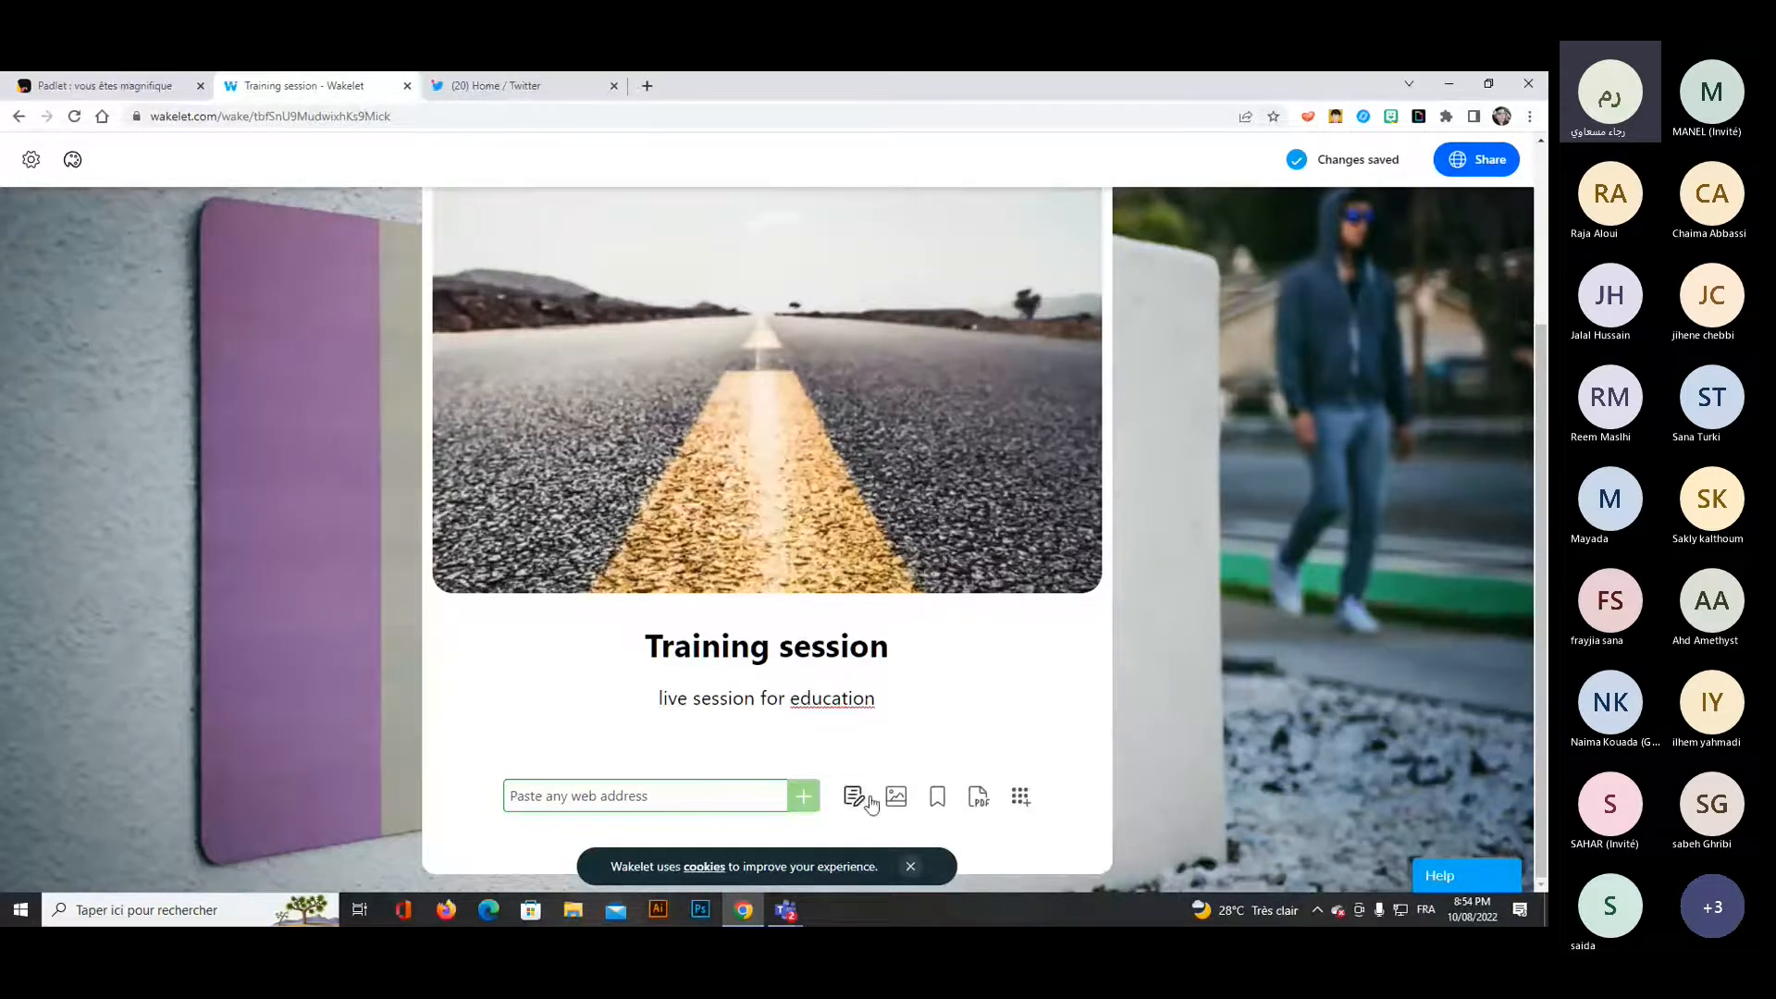
pyautogui.click(1021, 799)
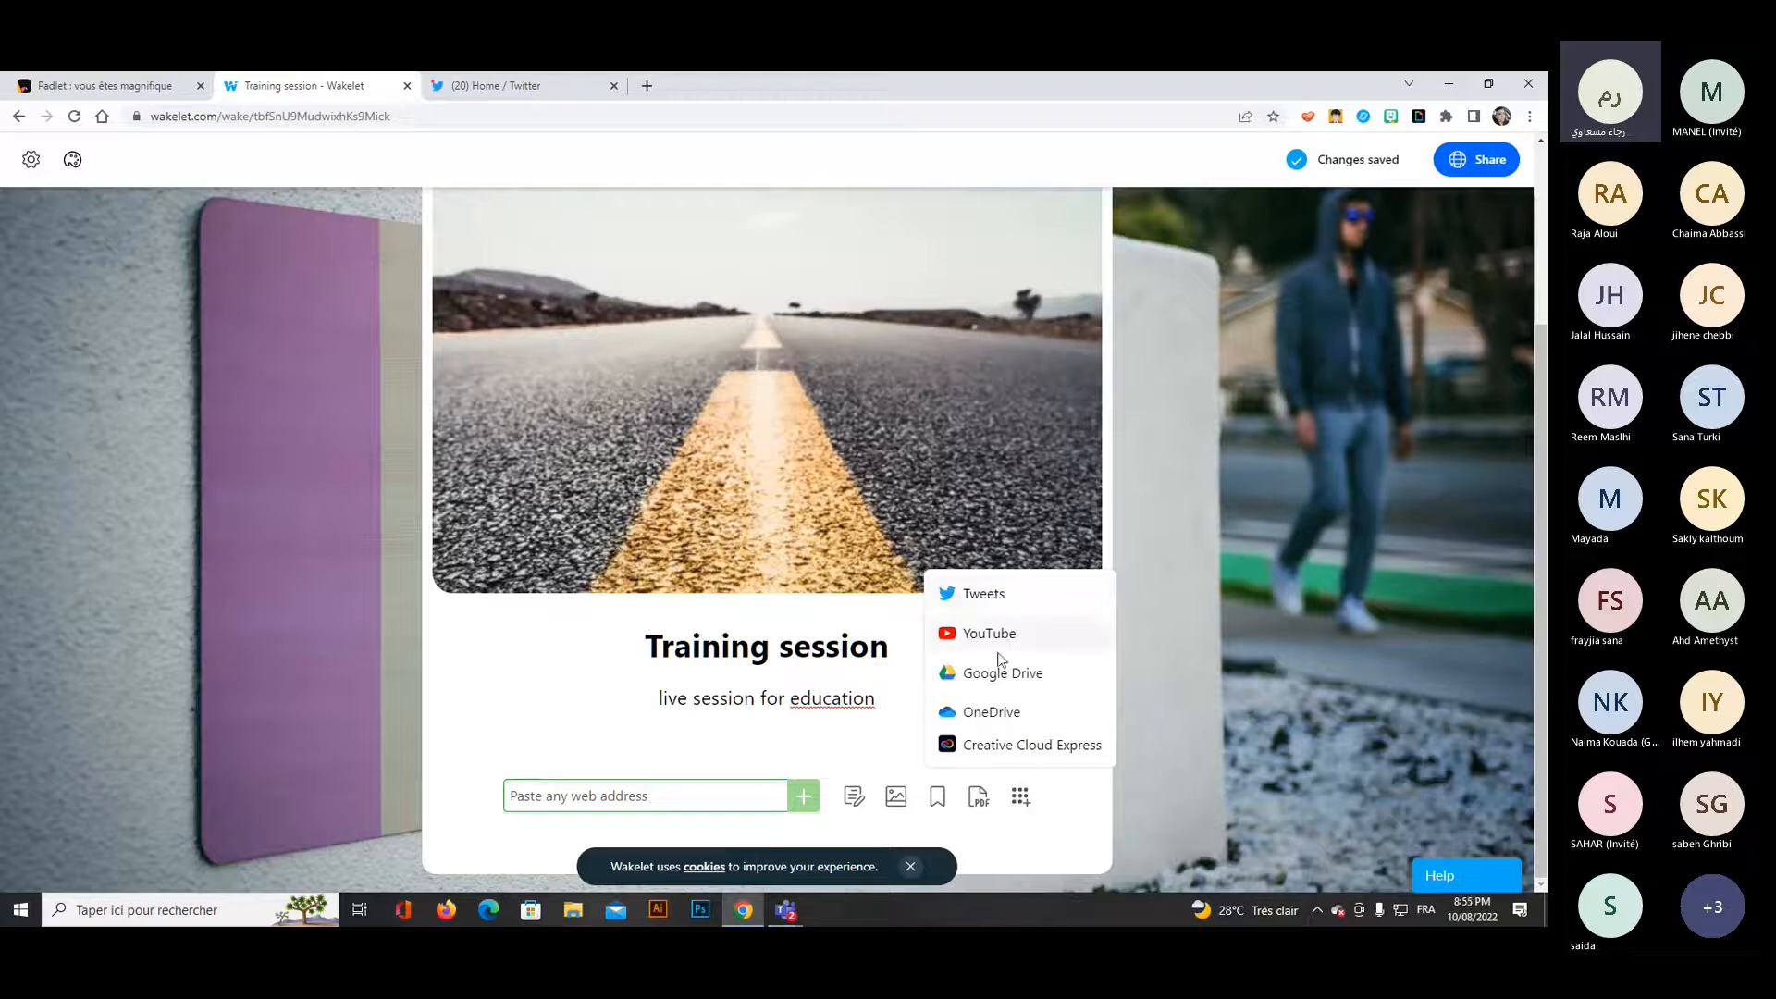
pyautogui.click(974, 603)
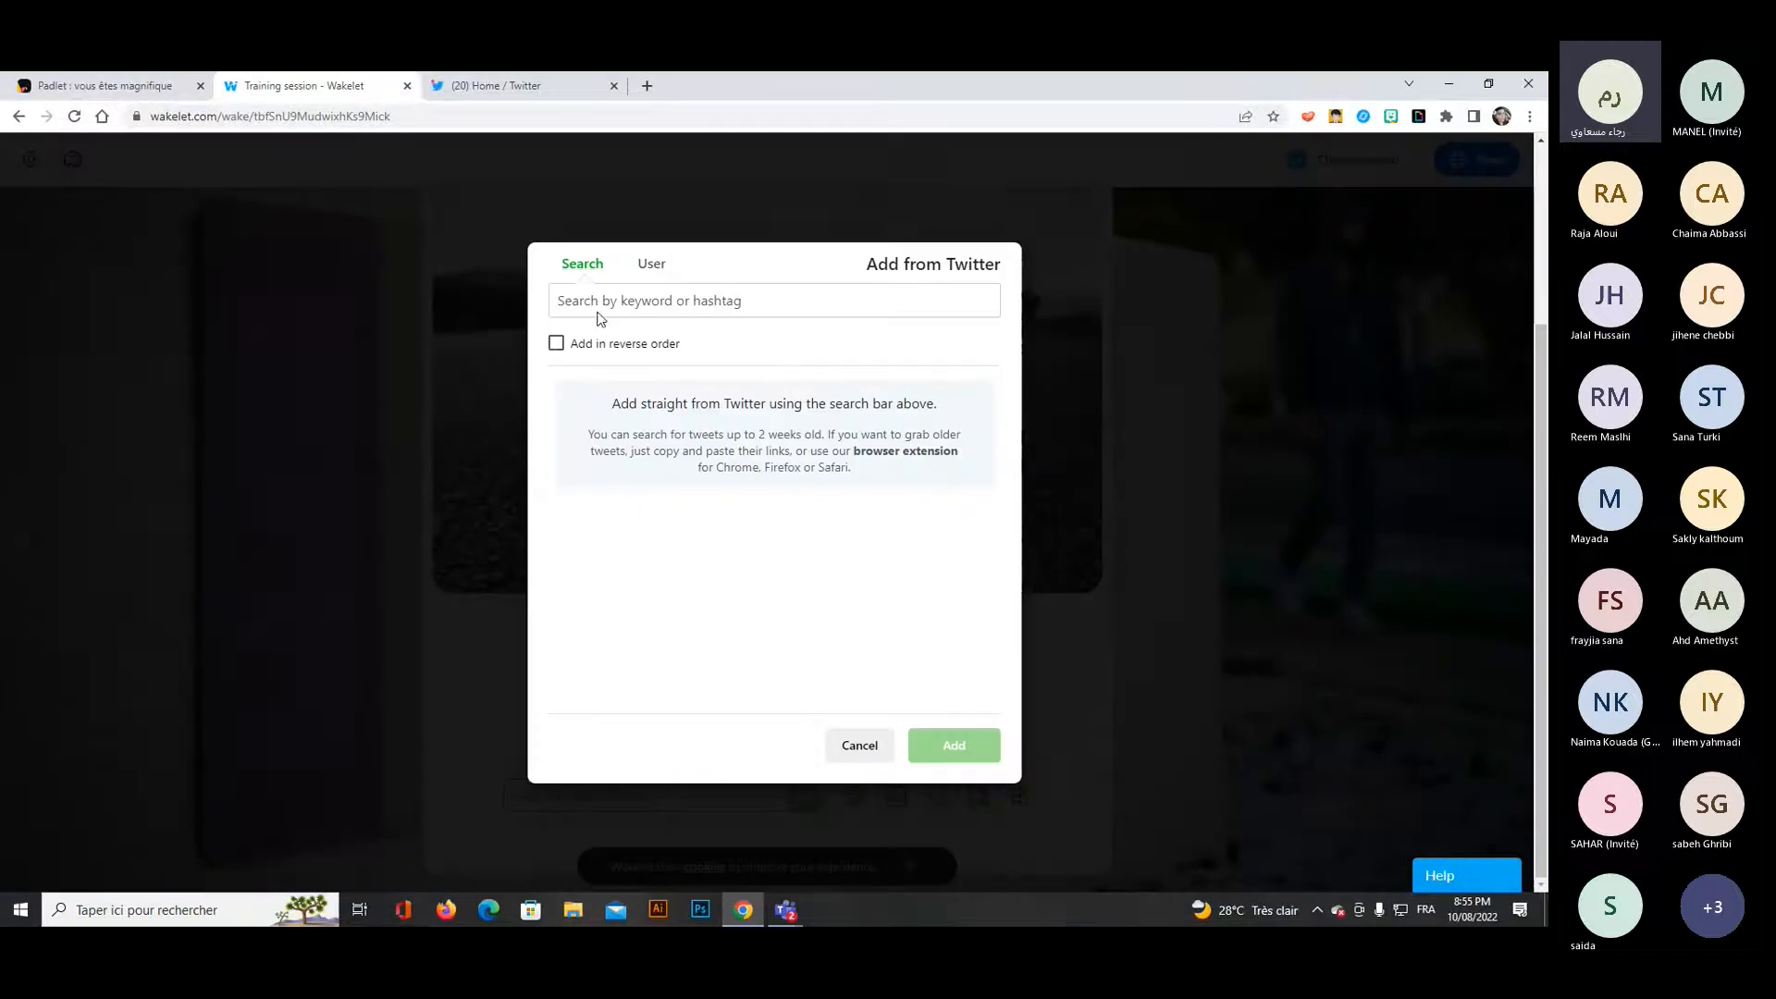
pyautogui.click(776, 310)
pyautogui.write('training')
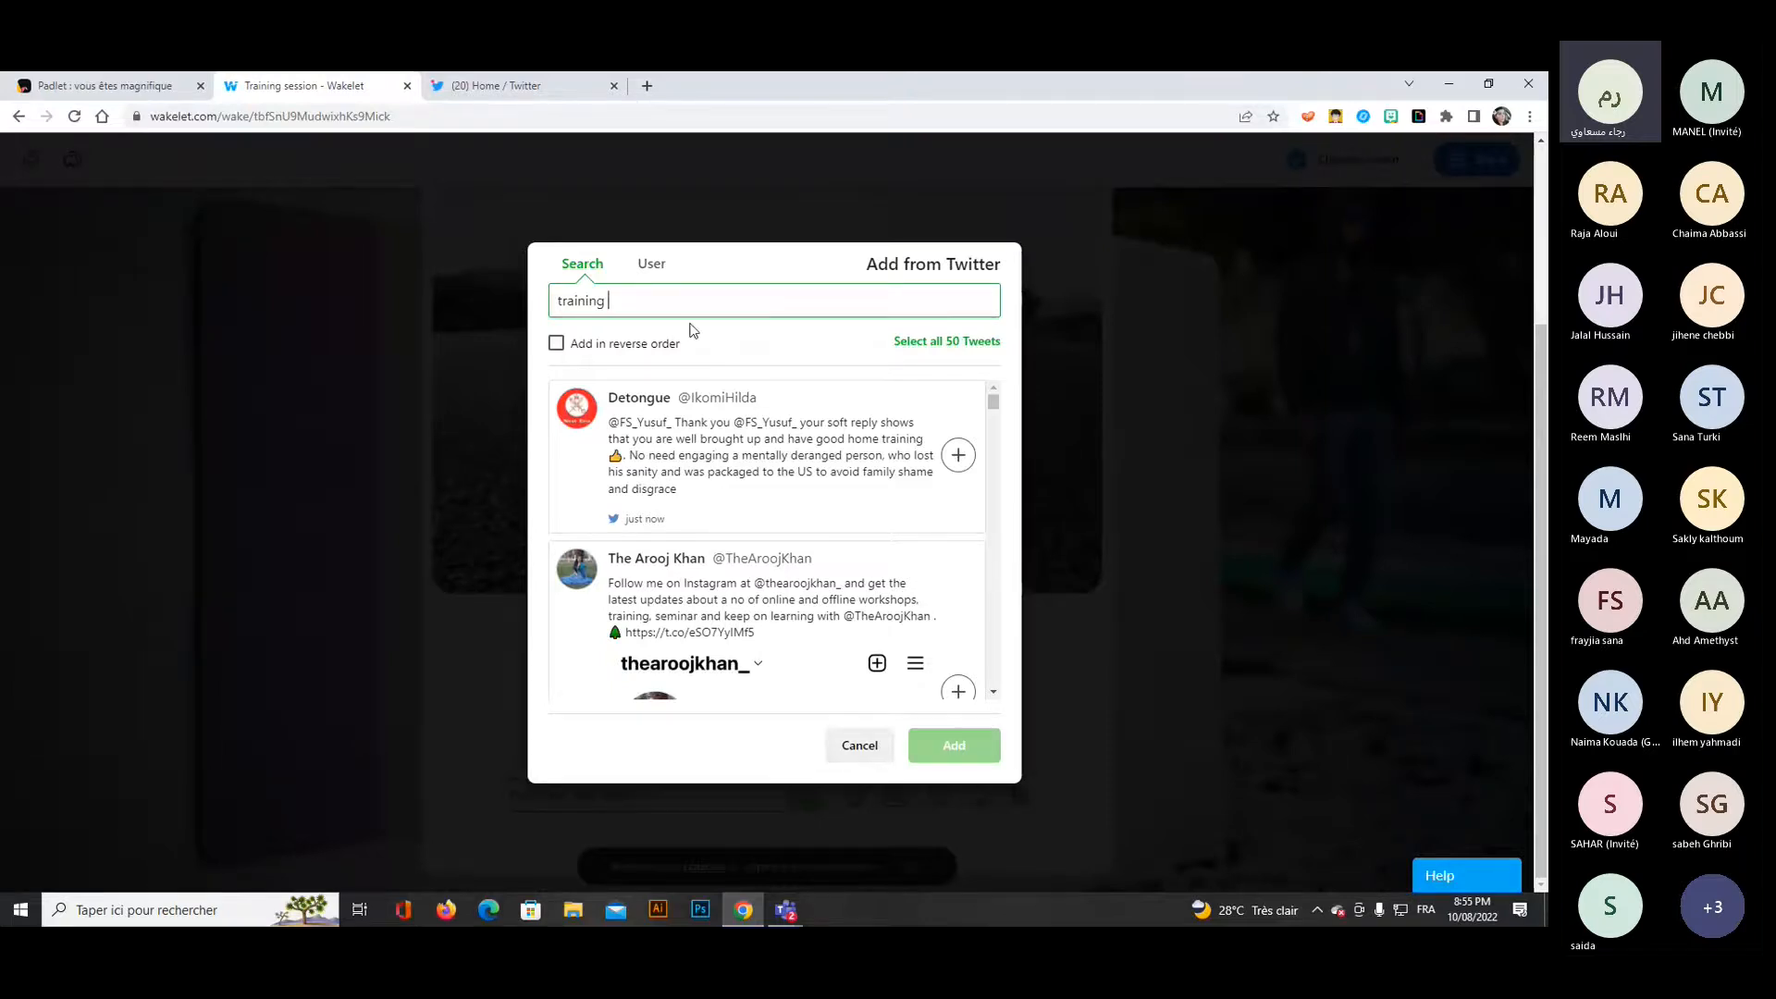
pyautogui.hotkey('ctrl', 'a')
pyautogui.write('educational trai')
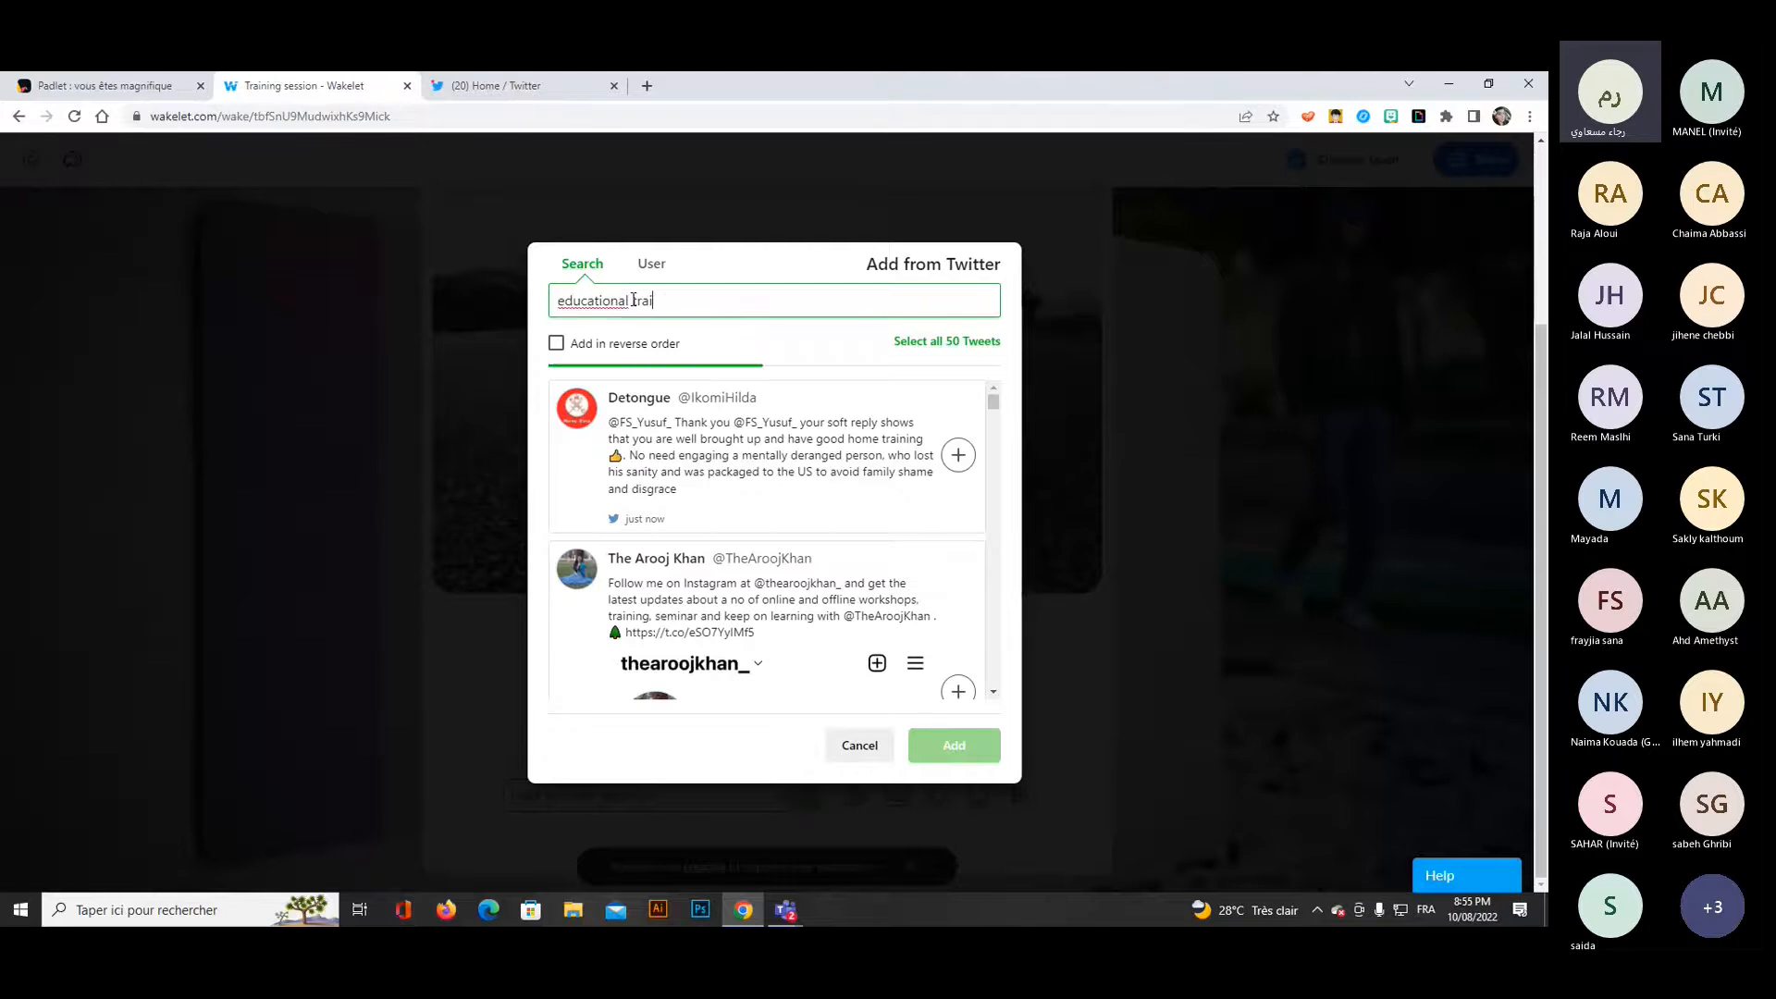
pyautogui.write('ning')
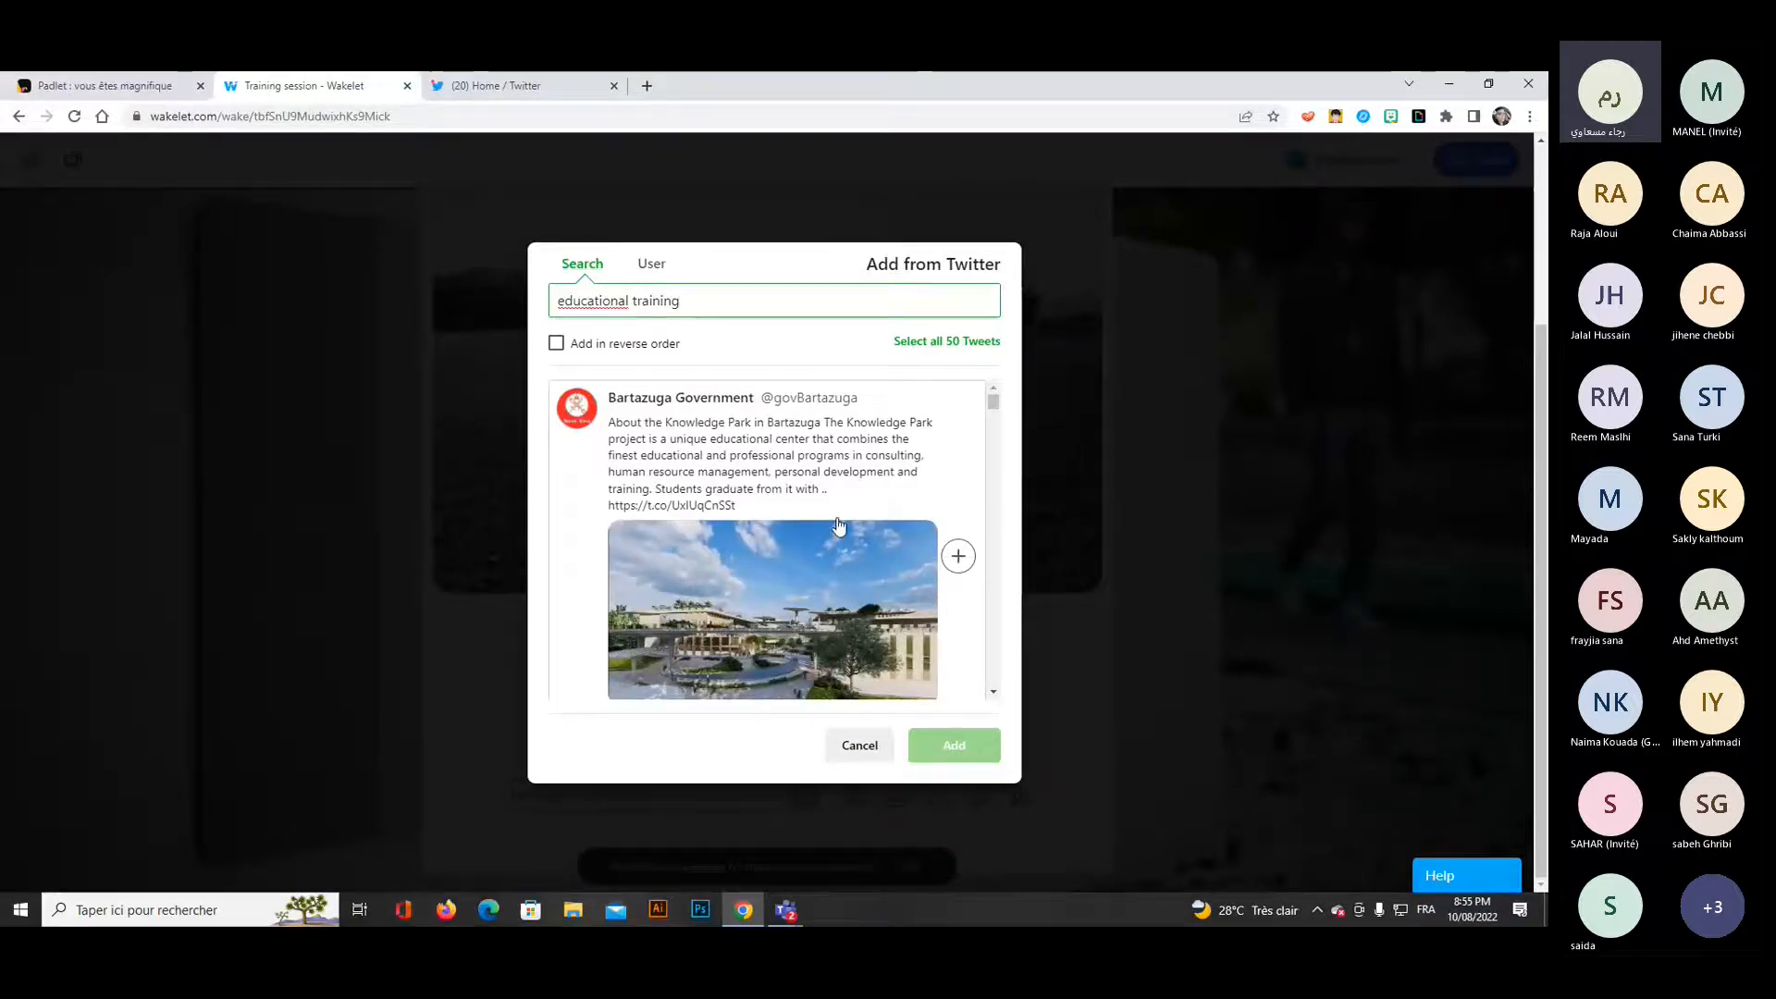
pyautogui.scroll(-2, 837, 529)
pyautogui.scroll(-3, 832, 529)
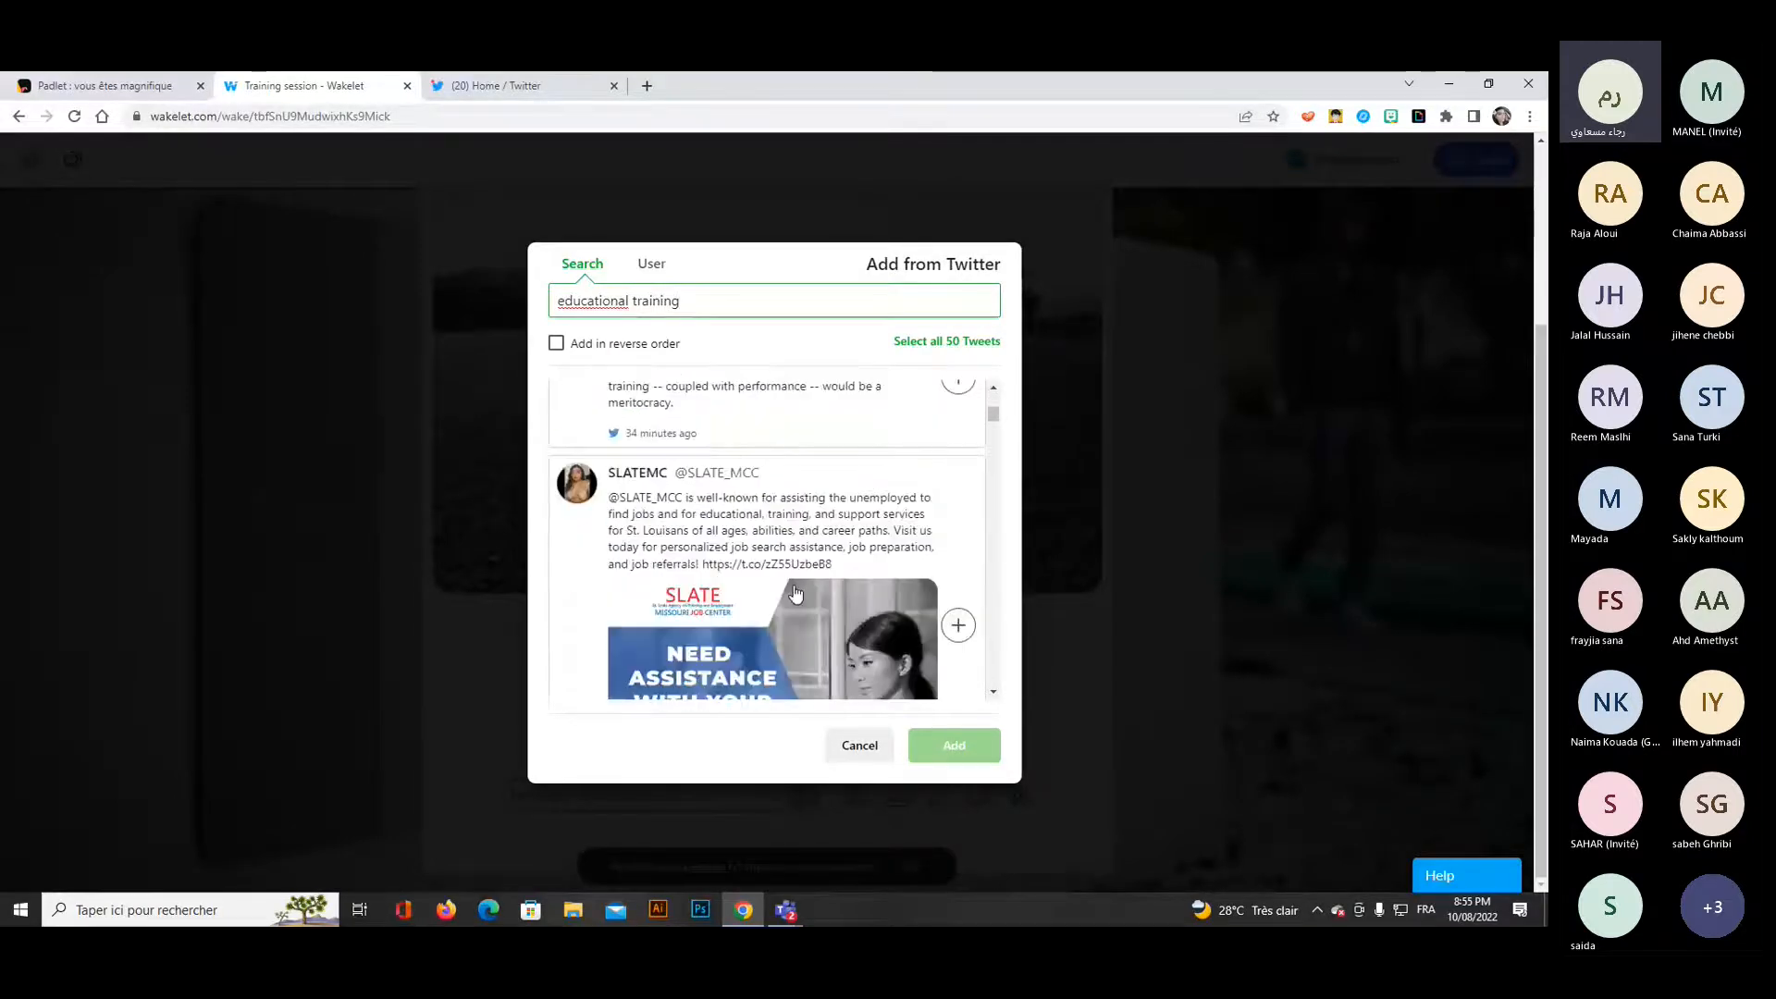
# Search for tweets about "microsoft education" instead, briefly checking the search by user.
pyautogui.scroll(5, 795, 573)
pyautogui.doubleClick(690, 306)
pyautogui.hotkey('ctrl', 'a')
pyautogui.write('mi')
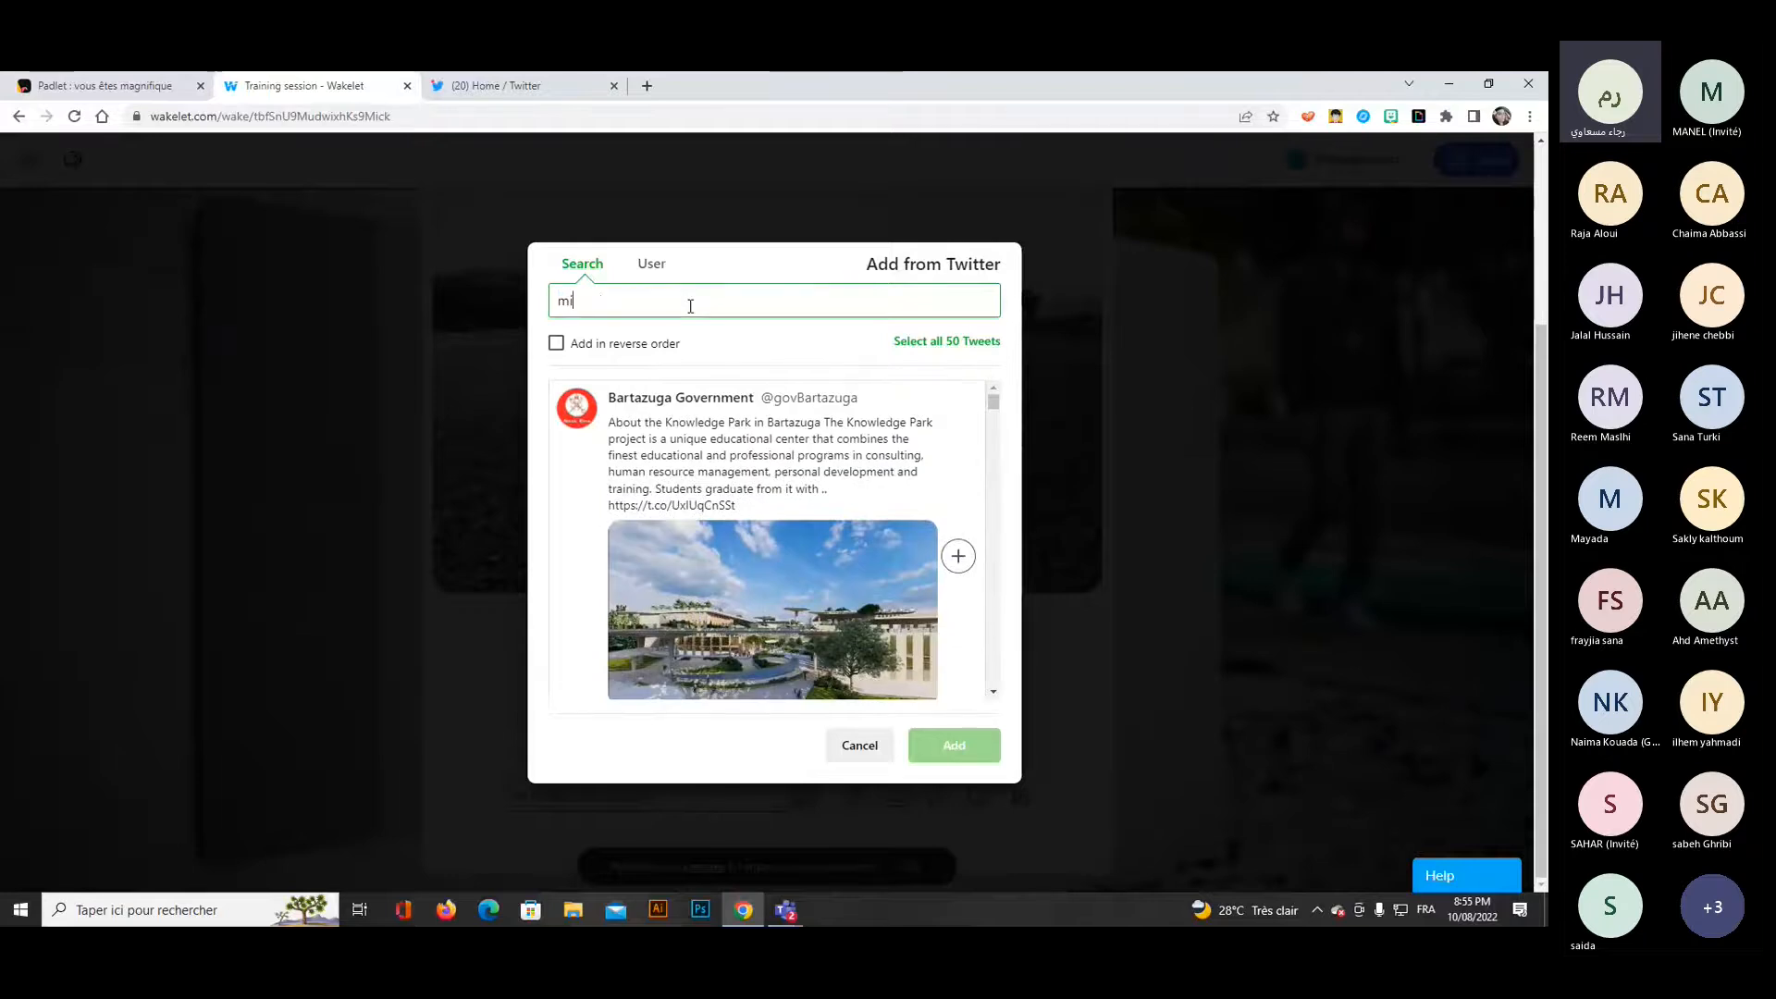
pyautogui.write('cros')
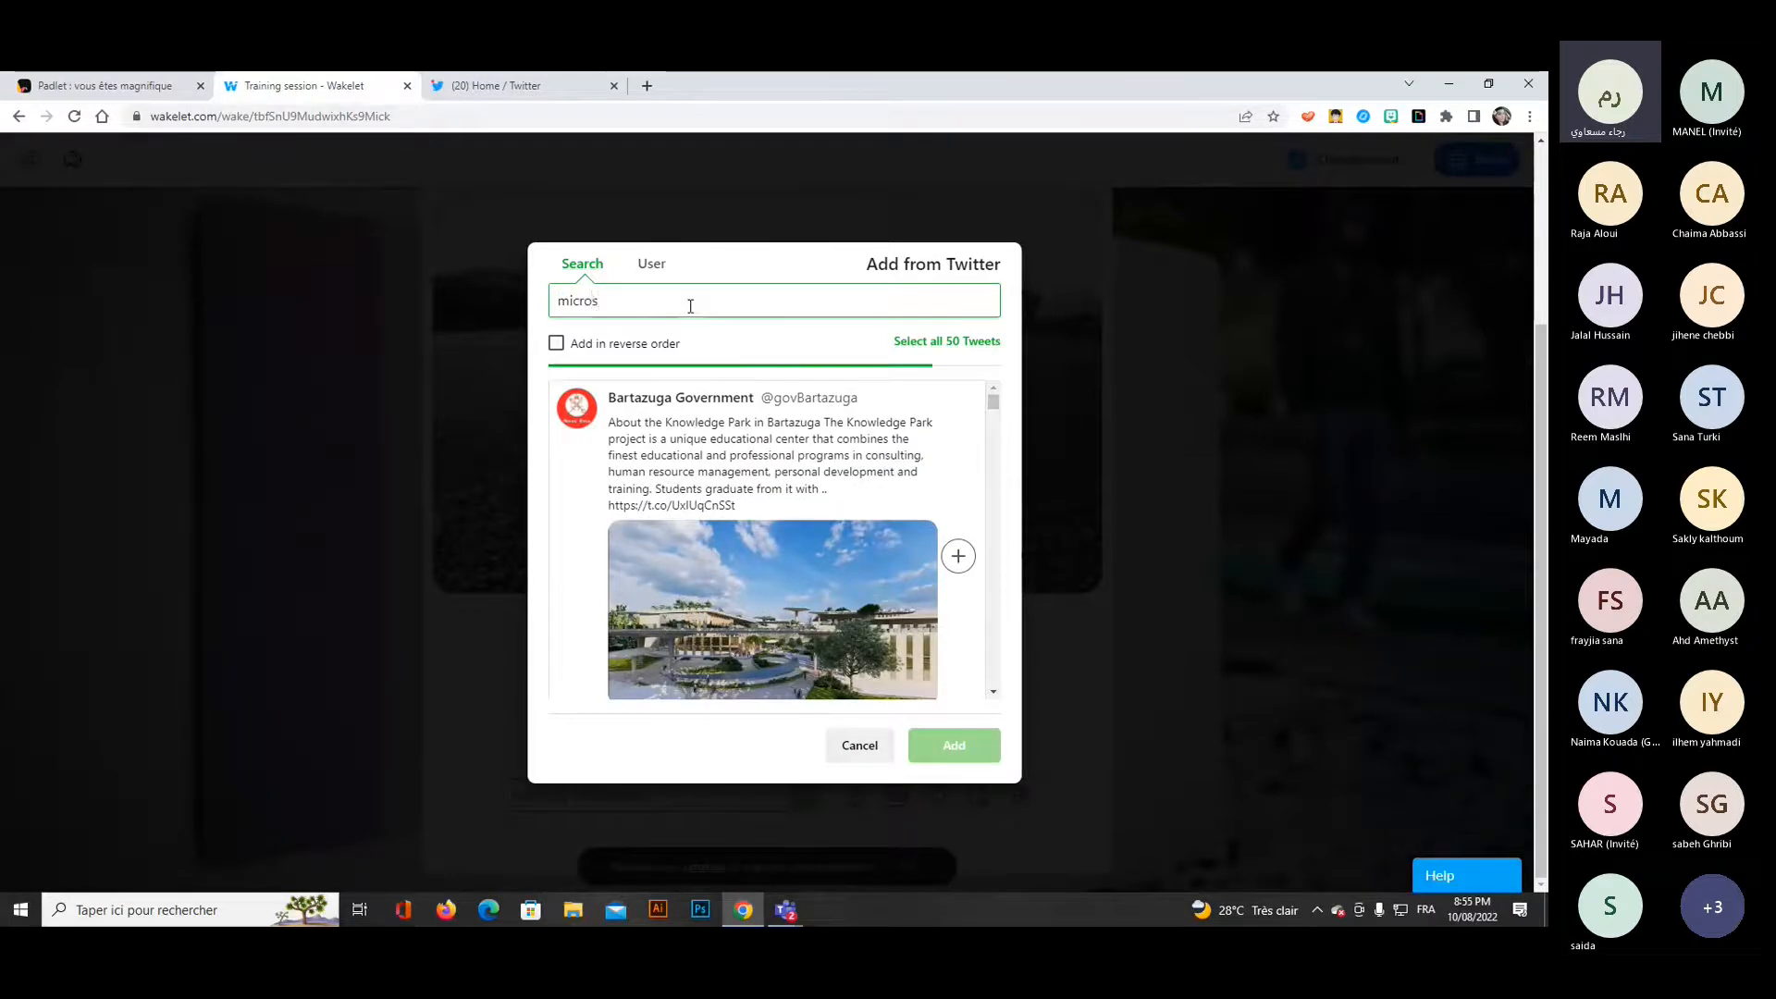
pyautogui.write('oft')
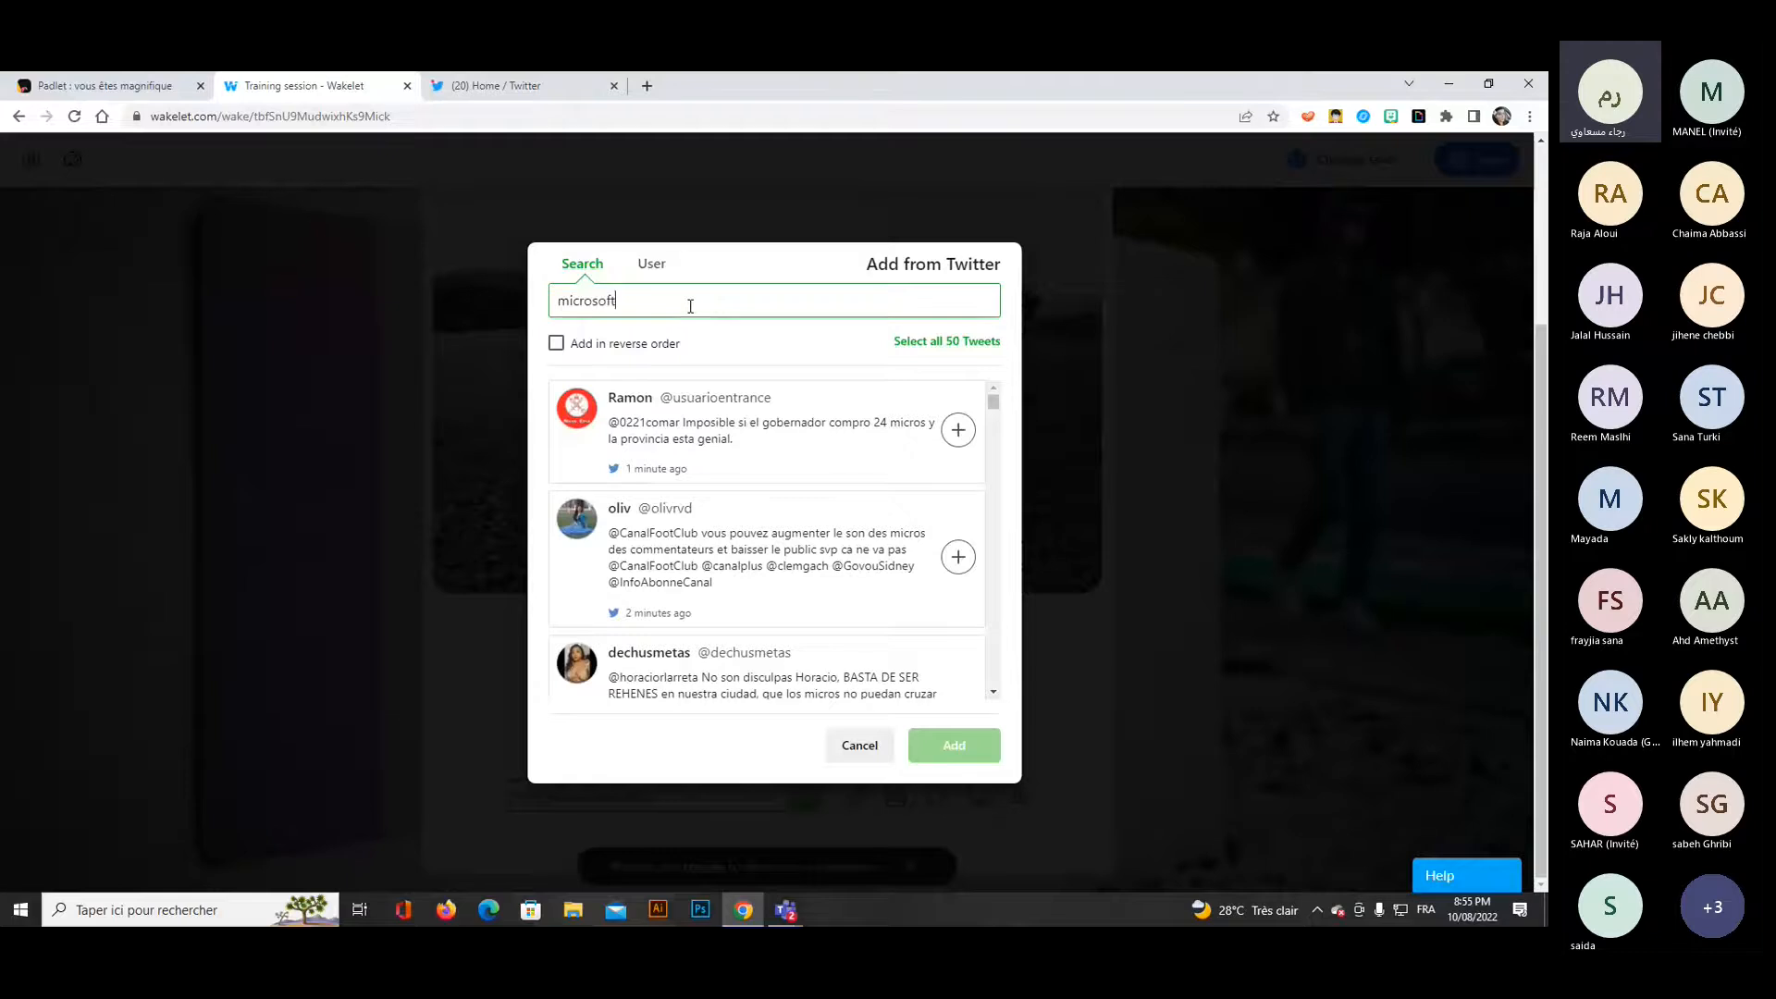
pyautogui.write(' education')
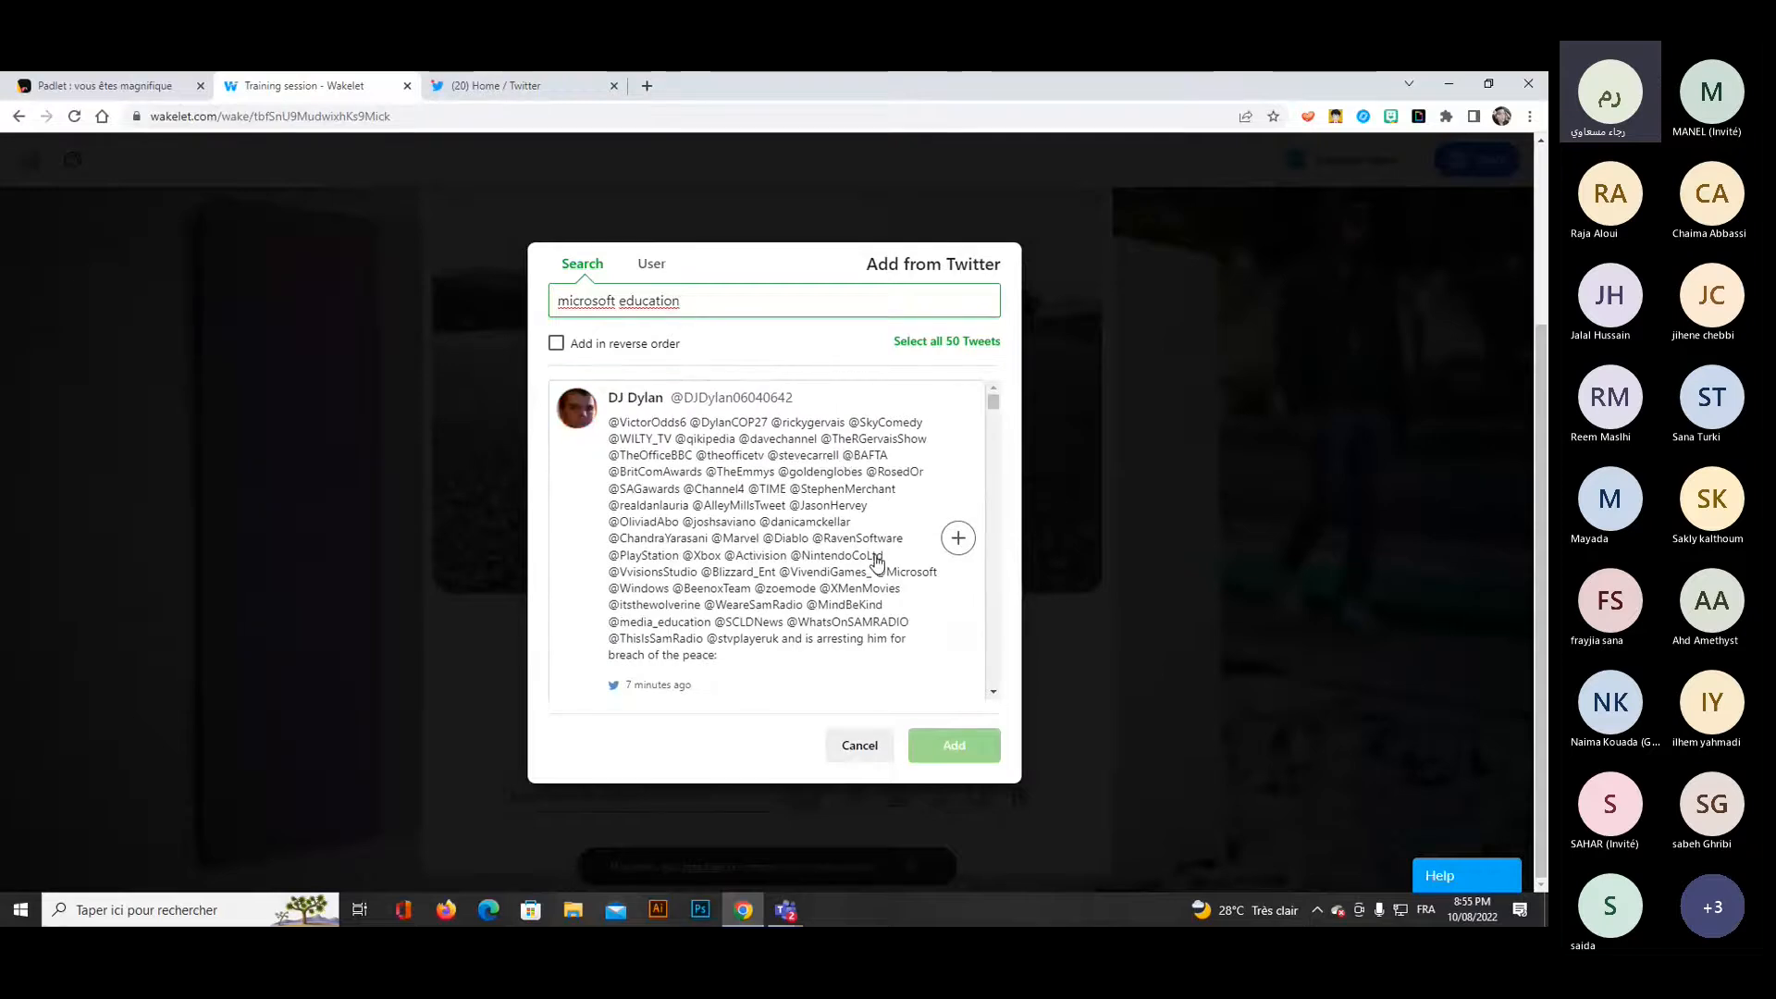
pyautogui.click(652, 266)
pyautogui.click(591, 270)
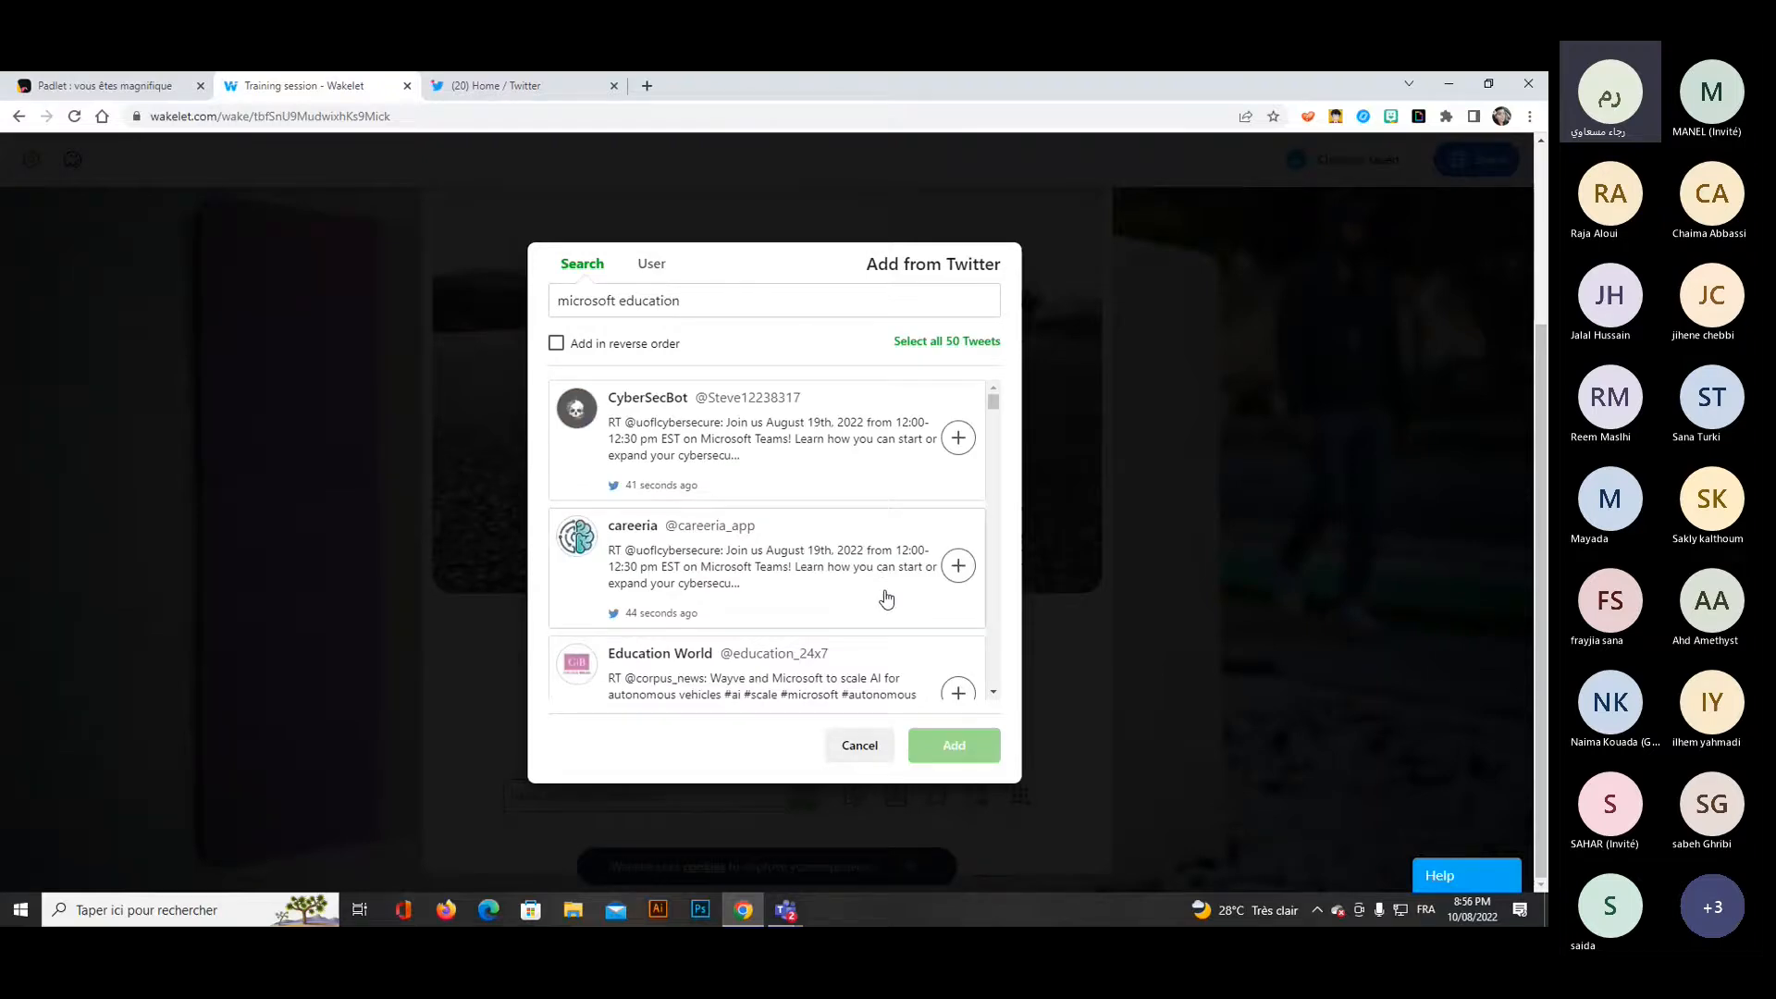
# Add the Education World tweet about Wayve and Microsoft scaling AI for autonomous vehicles to the collection and check it on the page.
pyautogui.scroll(-2, 886, 597)
pyautogui.scroll(-1, 695, 516)
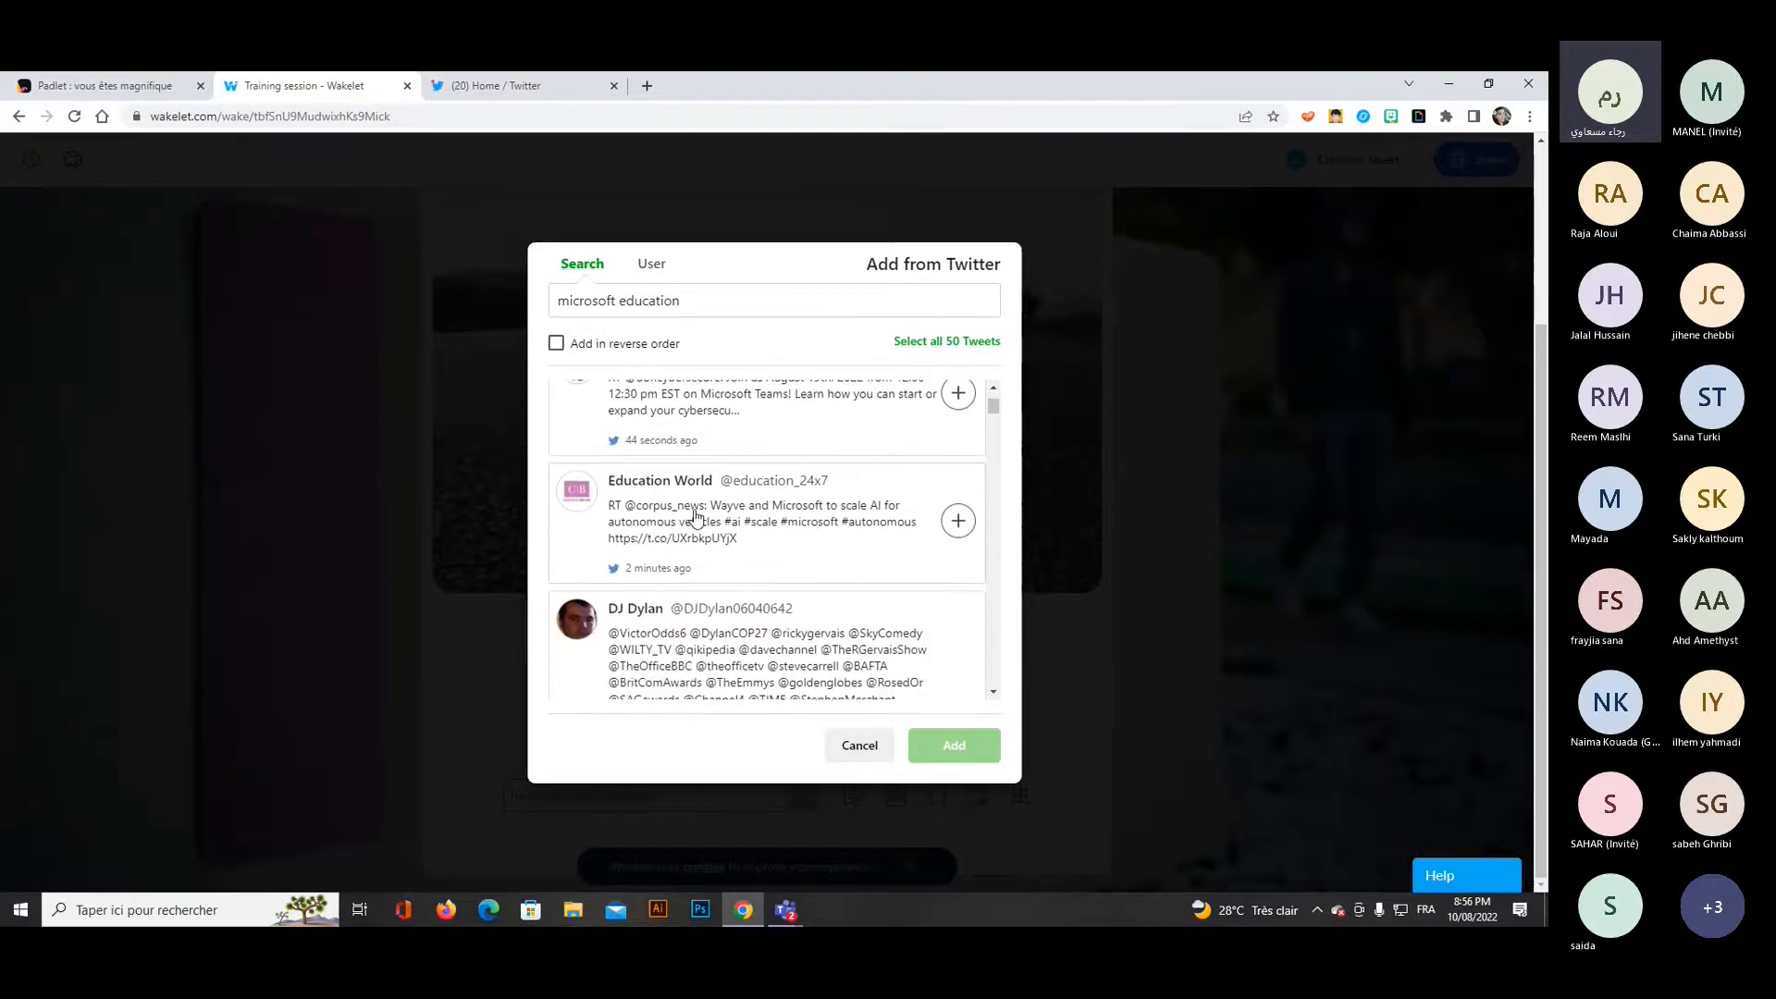
pyautogui.click(958, 524)
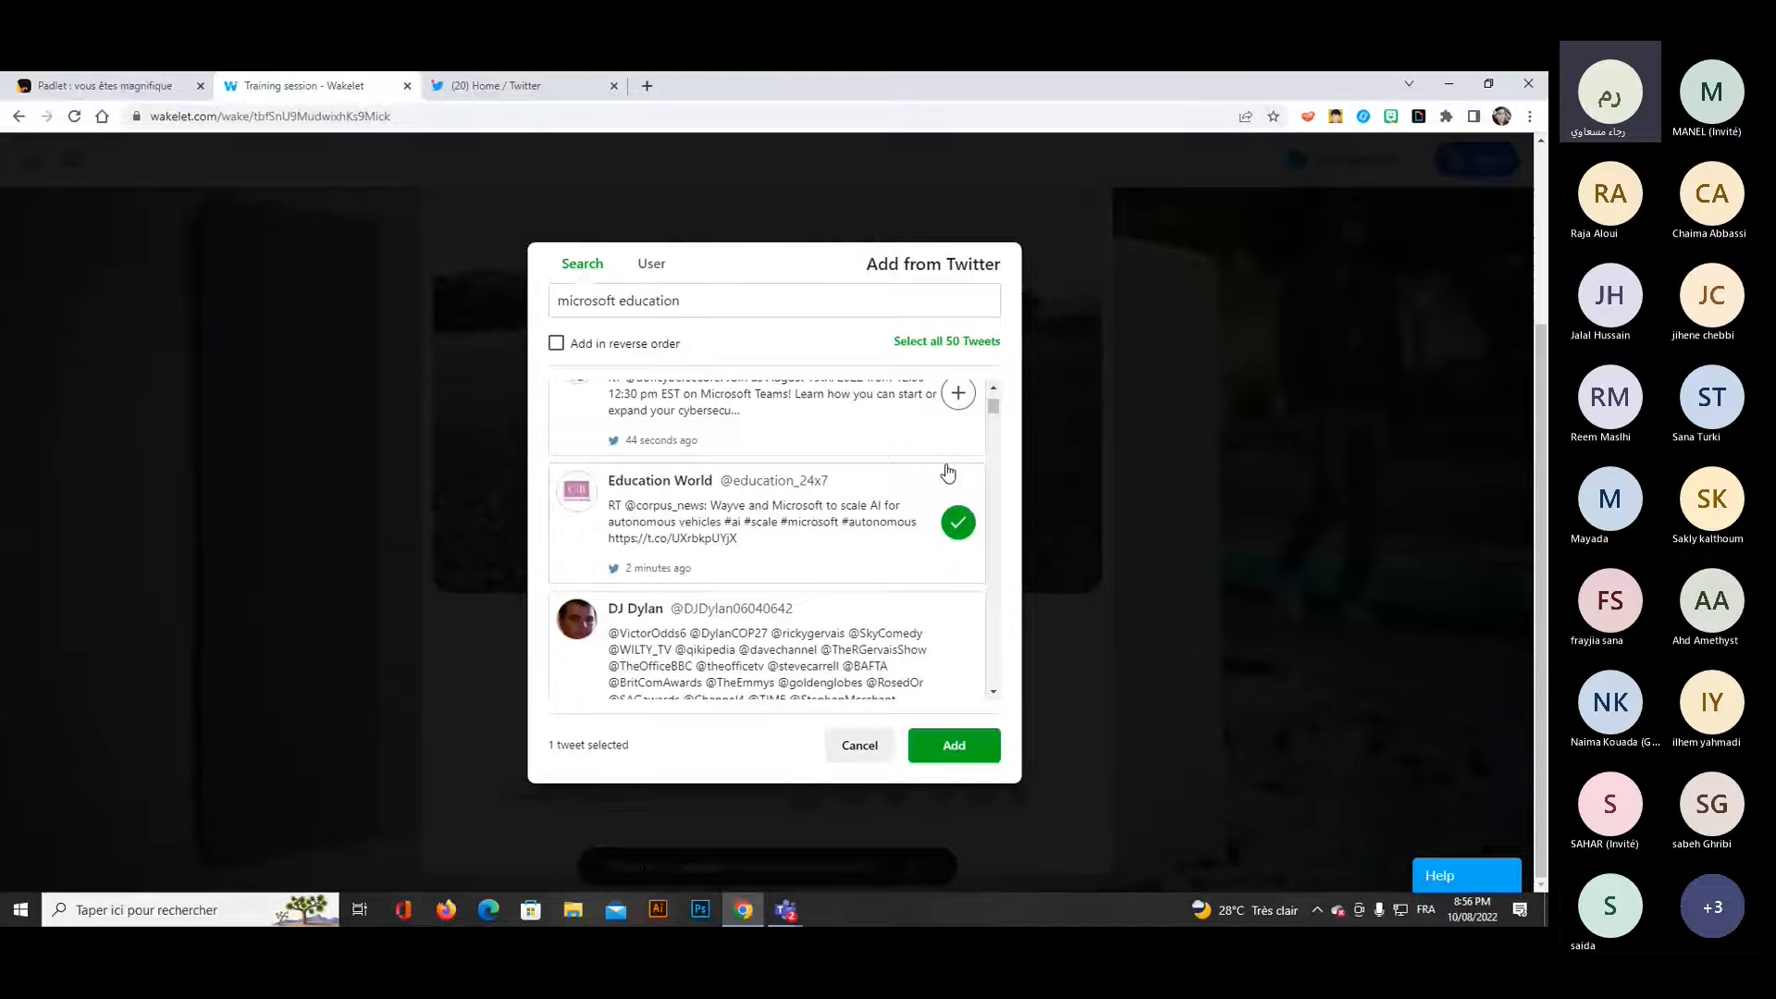
pyautogui.click(950, 753)
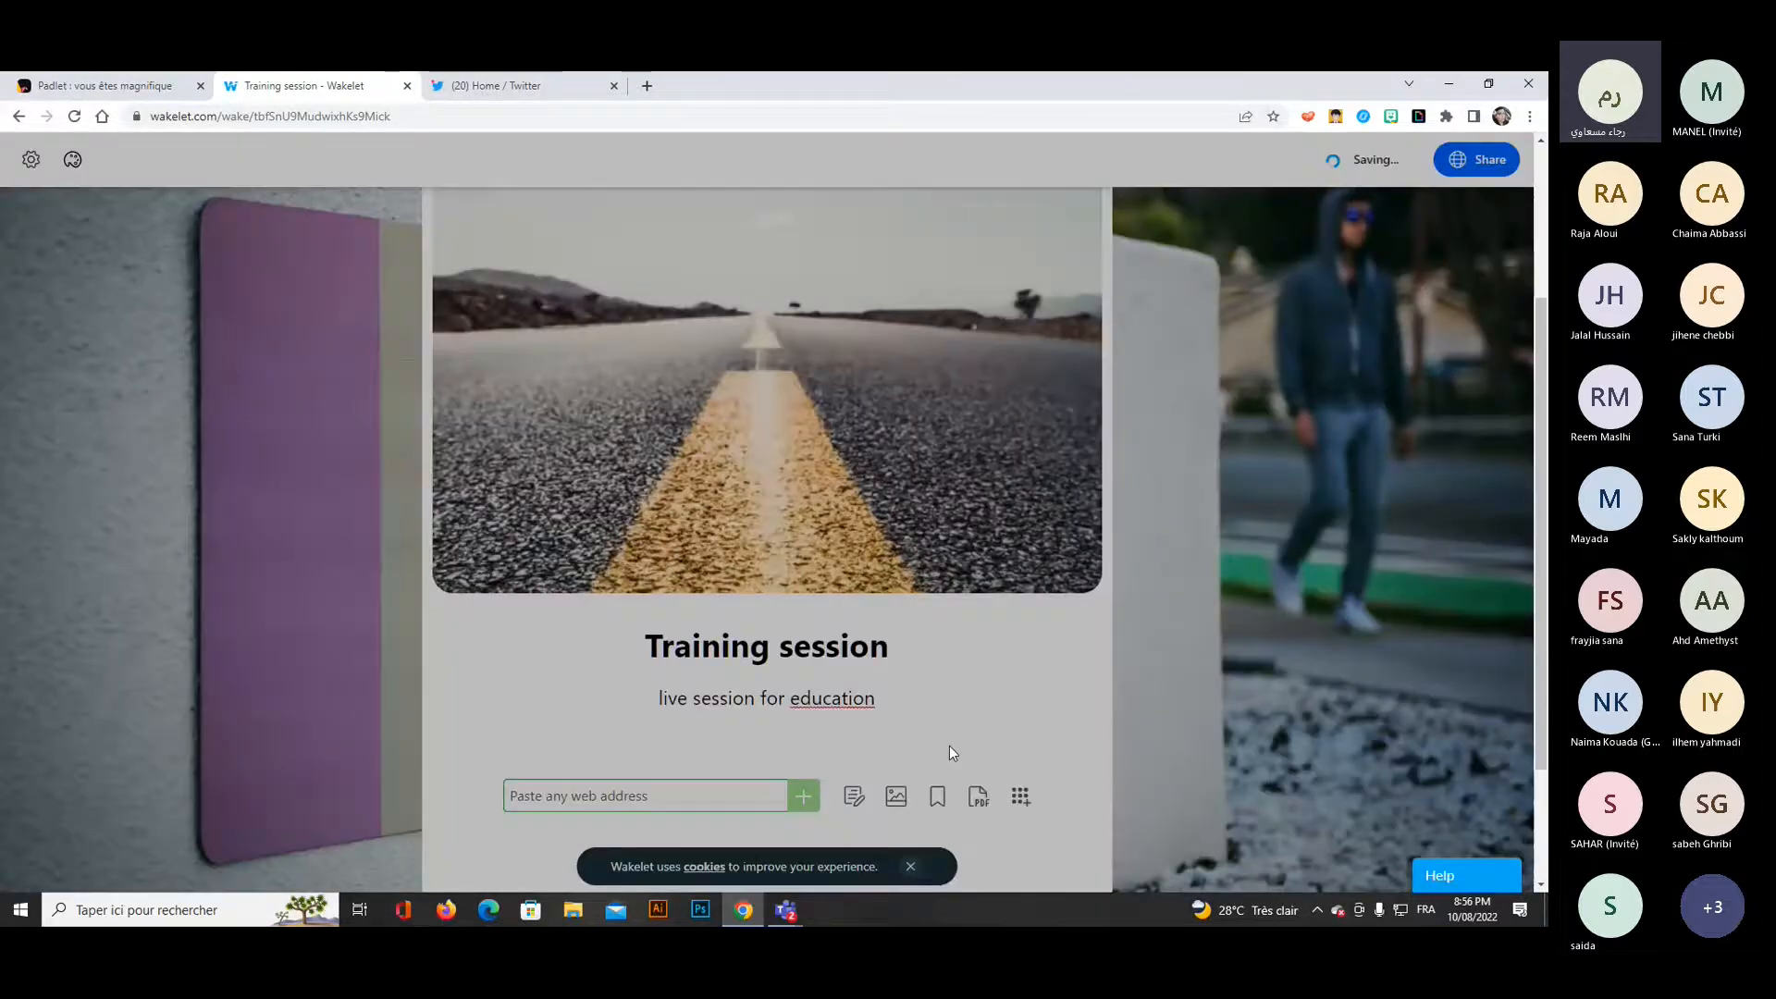
pyautogui.scroll(-2, 1284, 514)
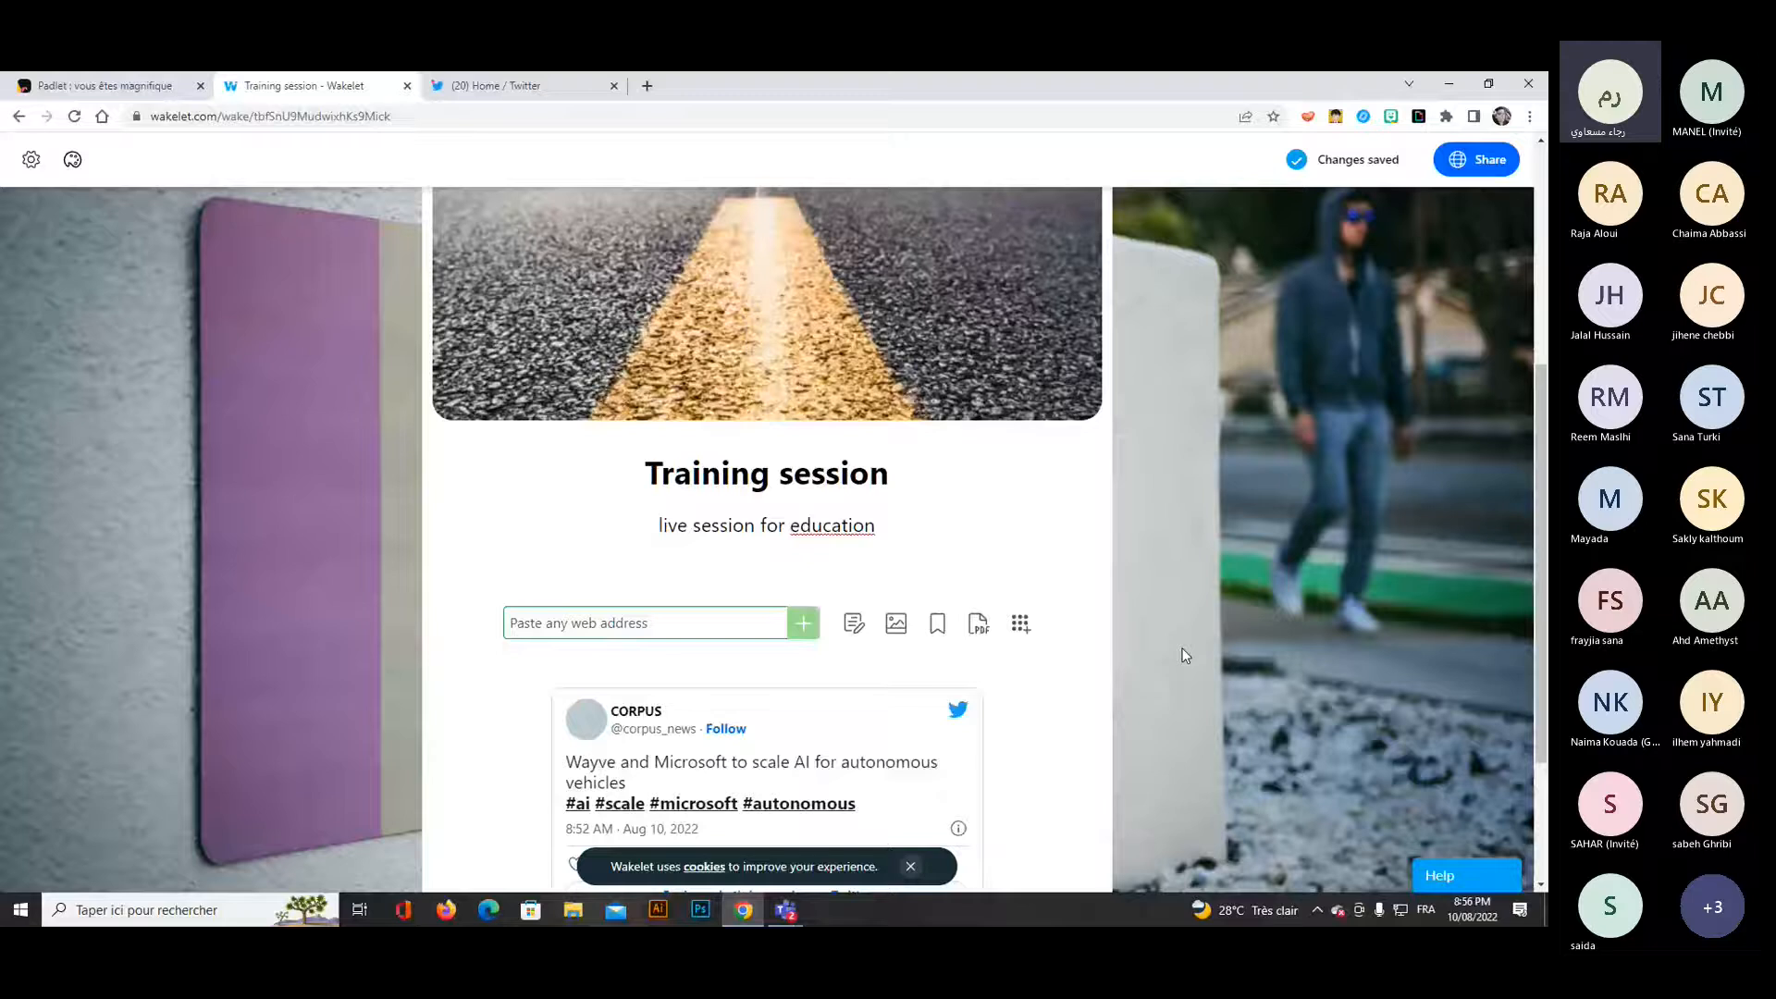
pyautogui.scroll(-3, 1185, 655)
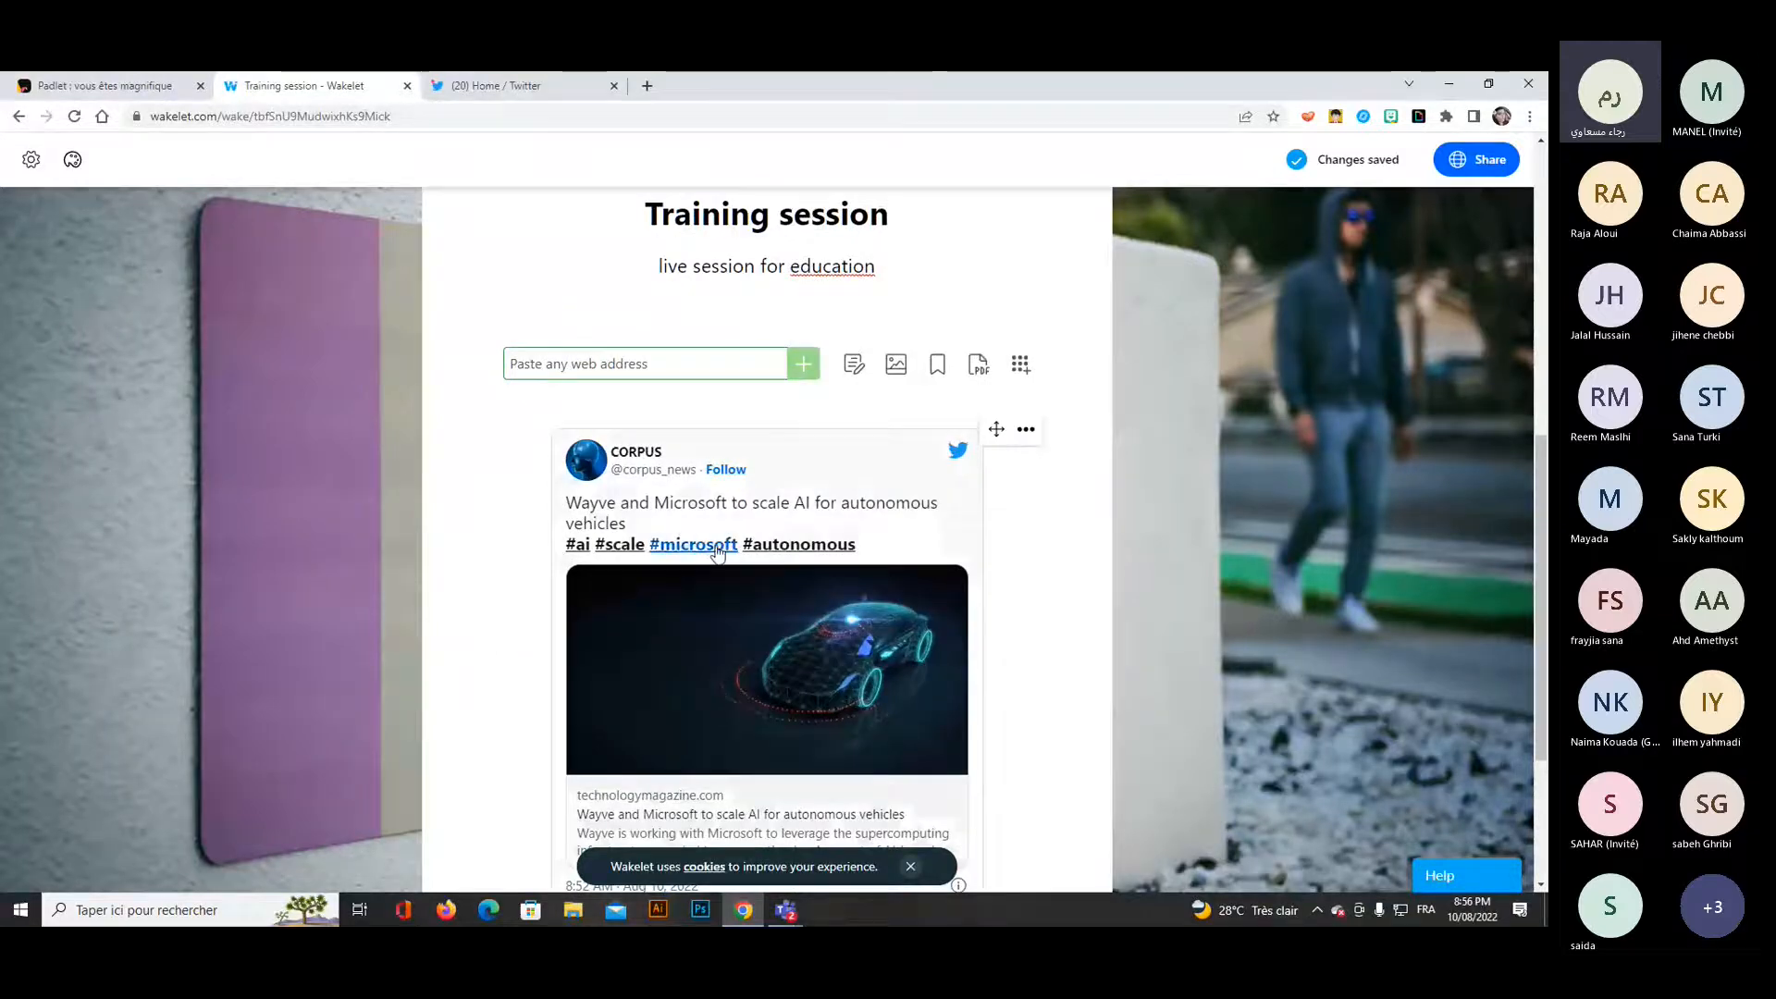
# Add the bookmarked "Stories for teens" collection to the page, then open its link briefly and return to the collection.
pyautogui.click(1021, 368)
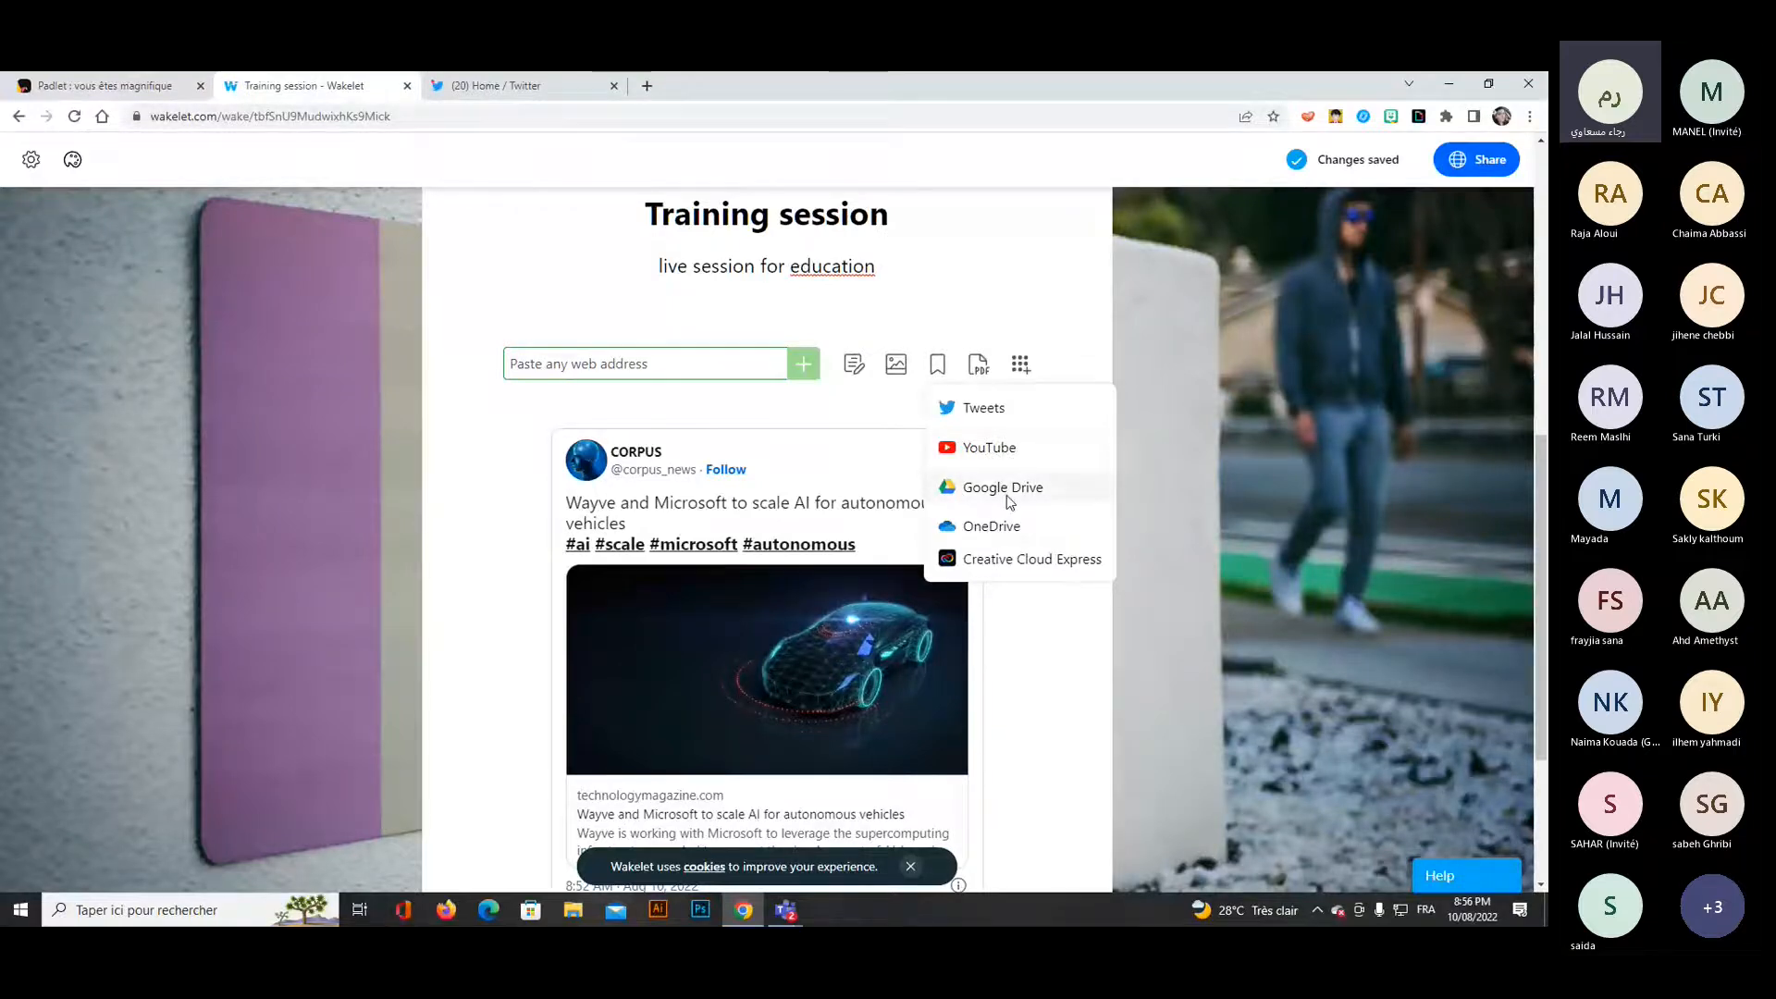
pyautogui.click(1168, 446)
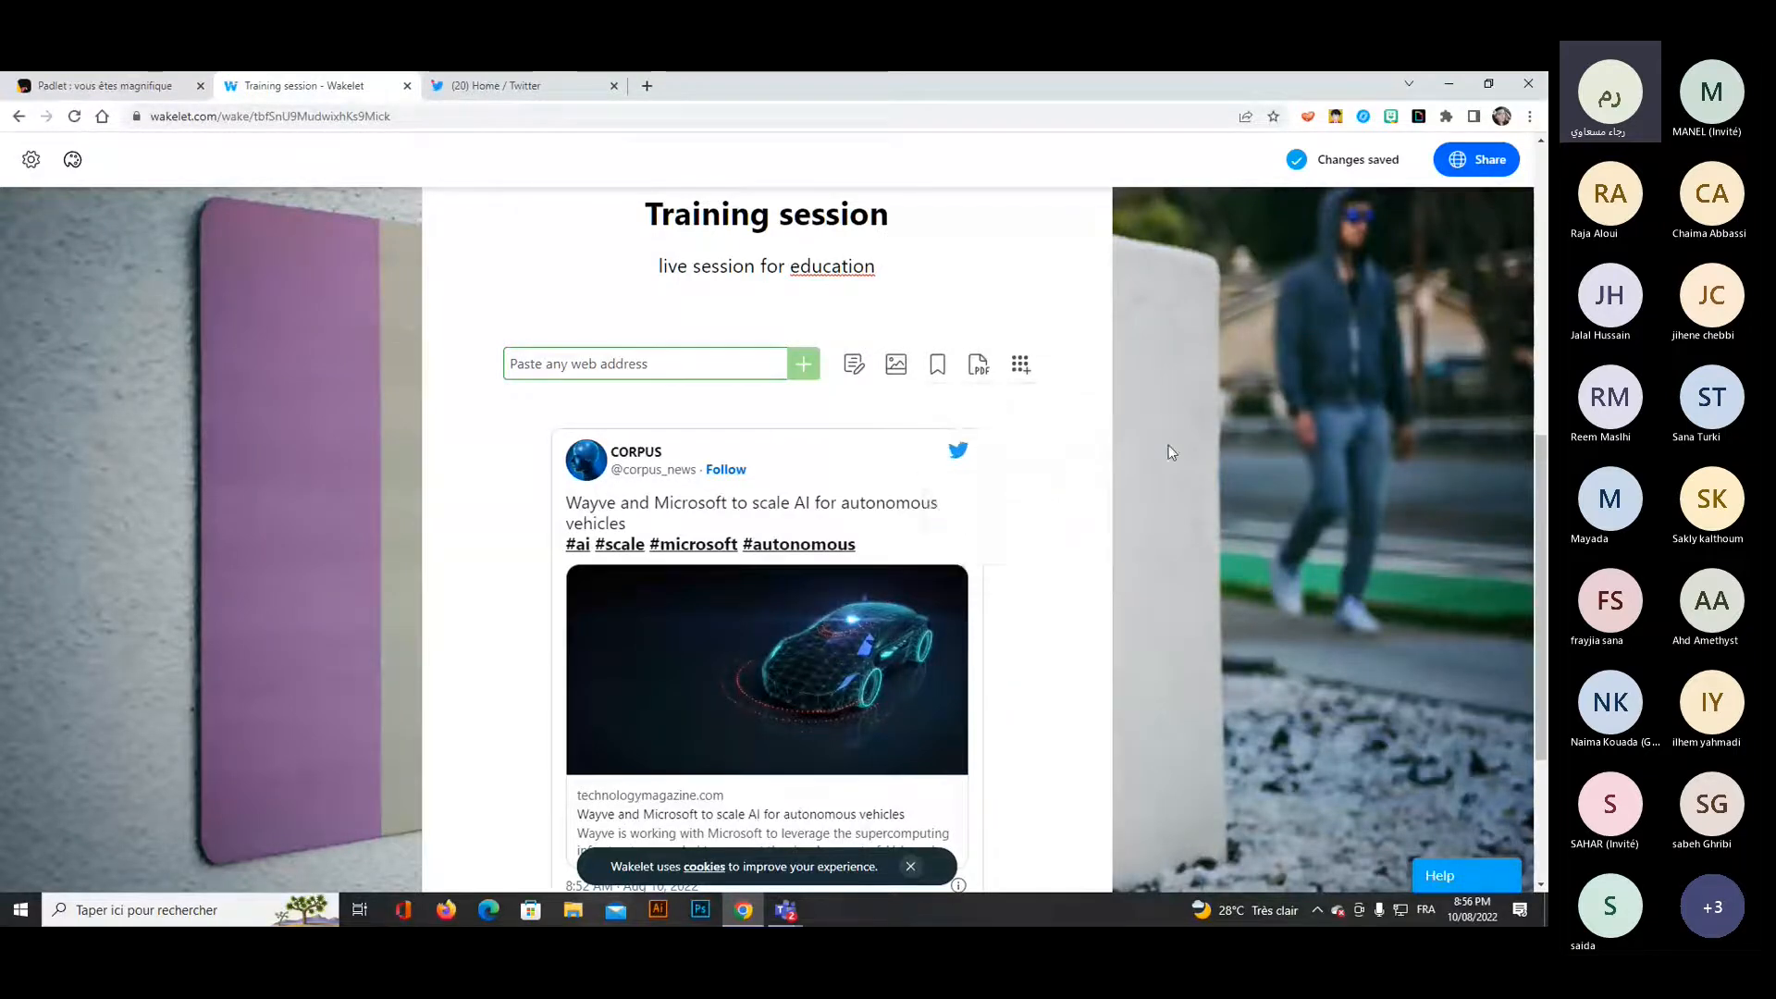
pyautogui.click(937, 369)
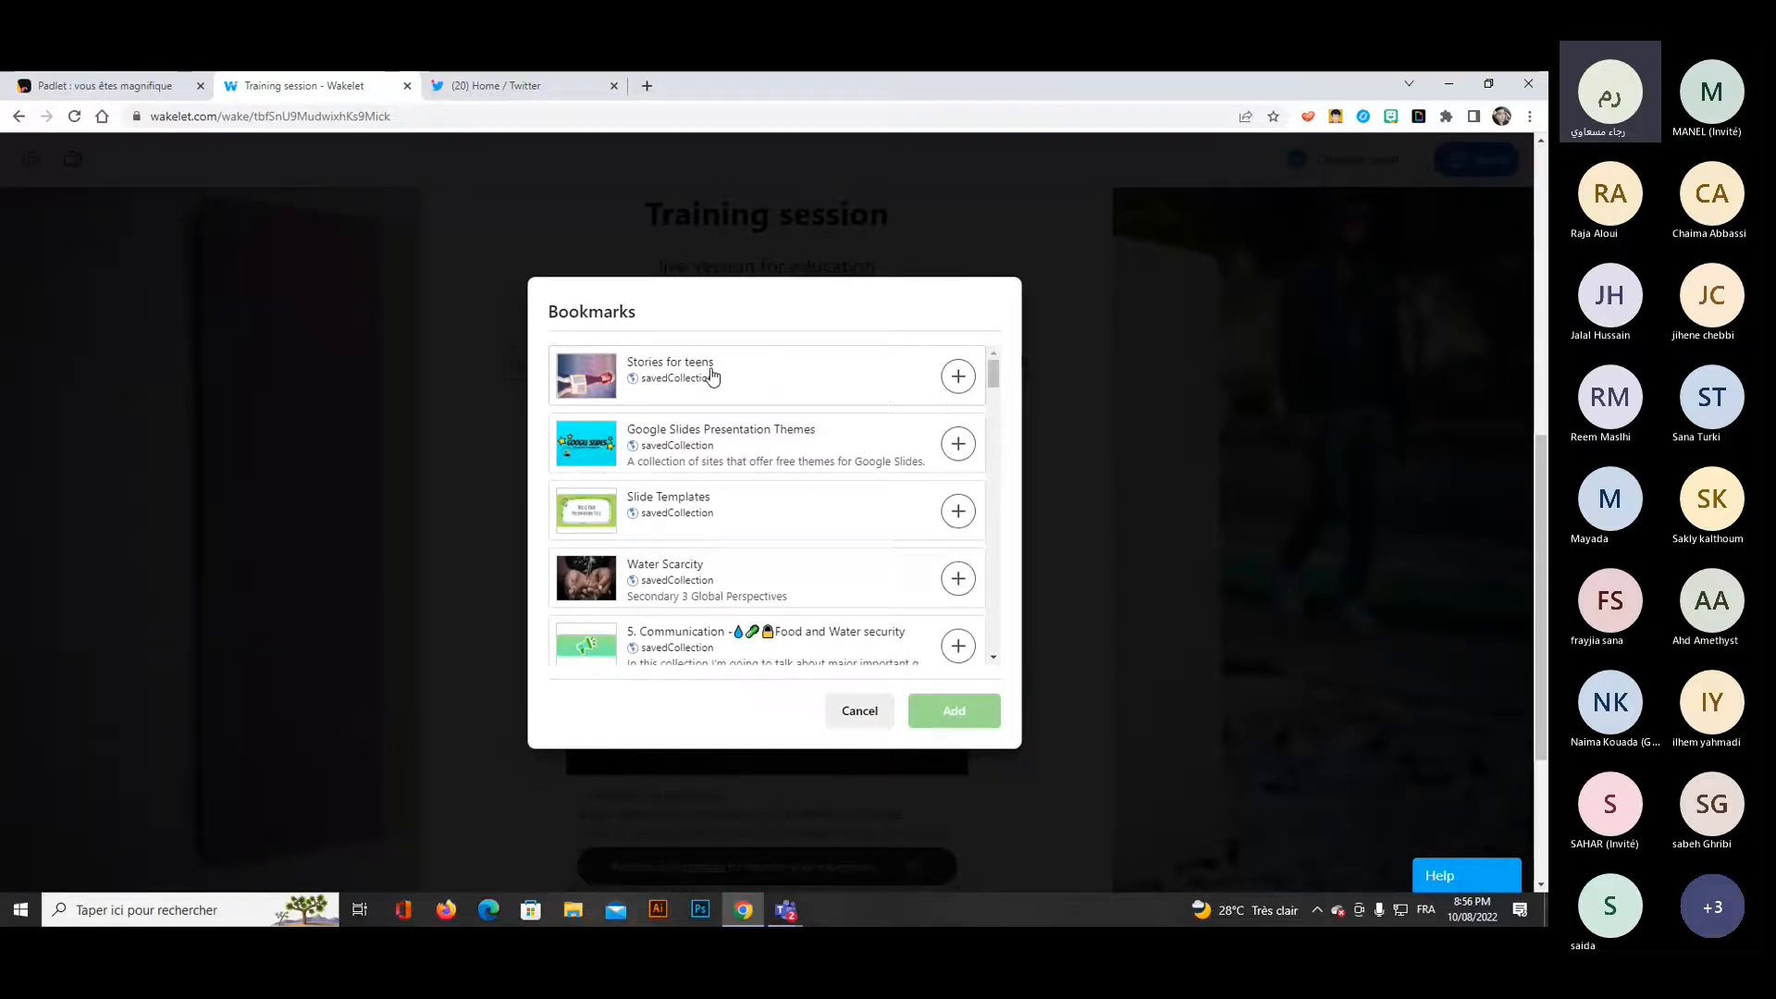
pyautogui.click(958, 377)
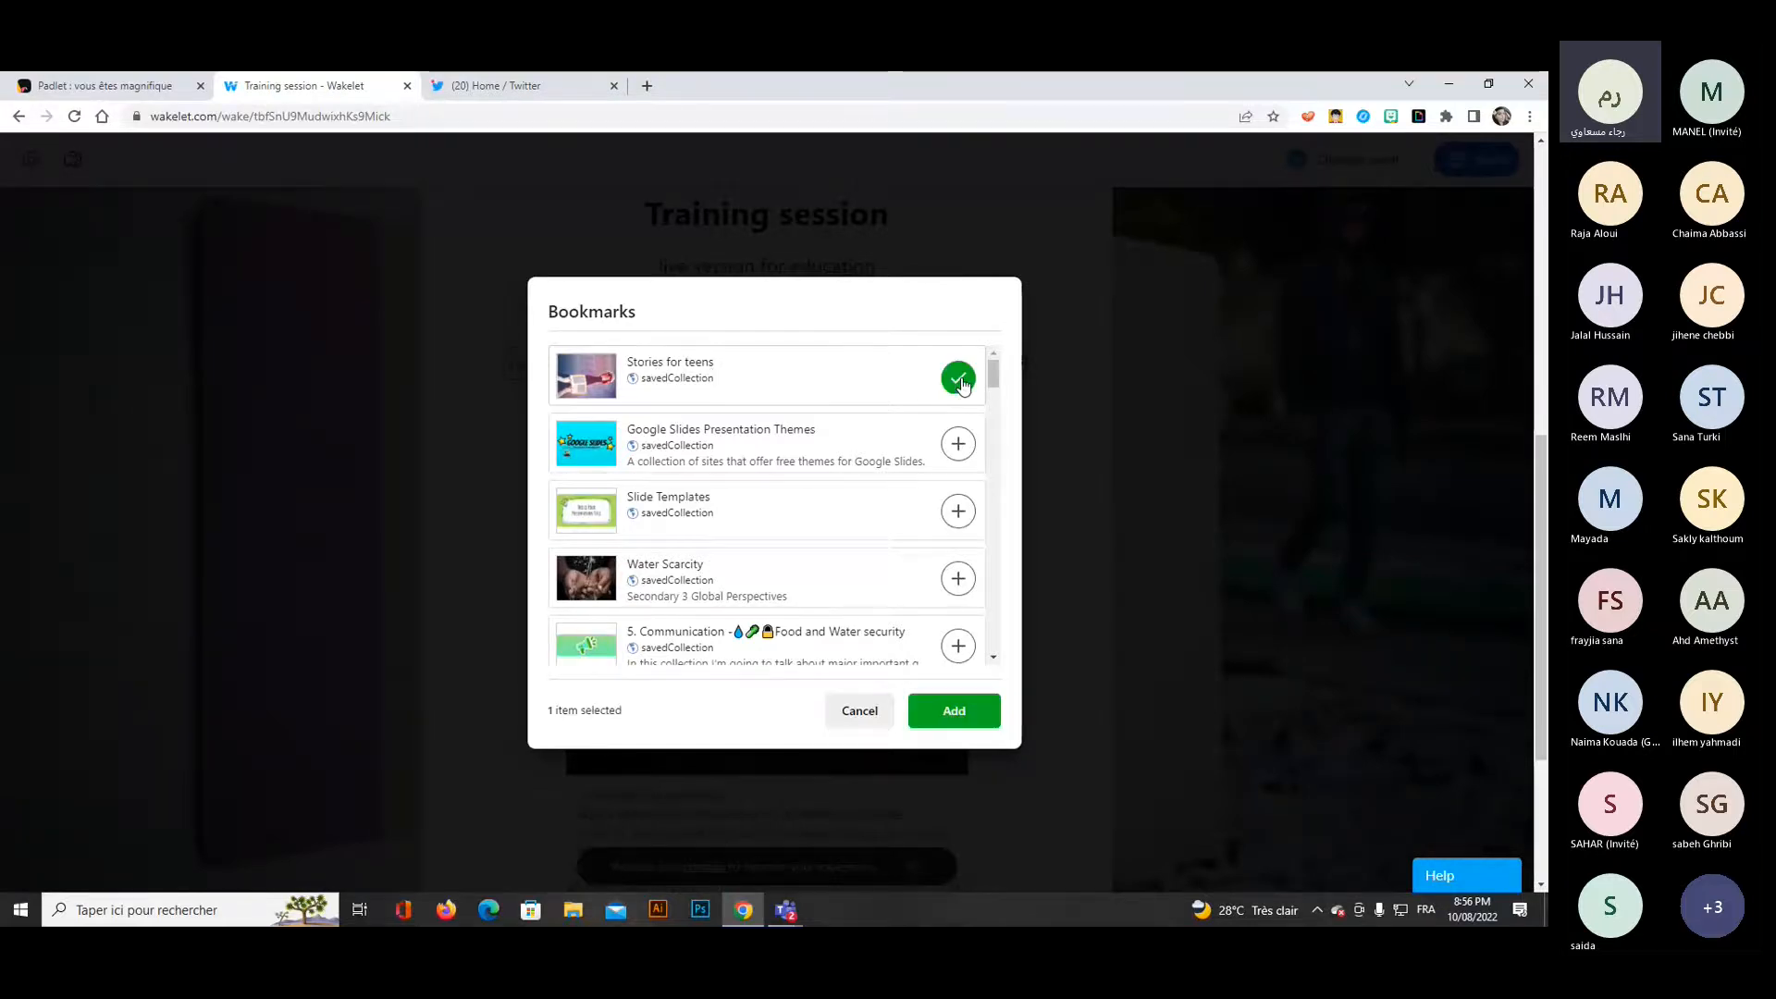
pyautogui.click(970, 714)
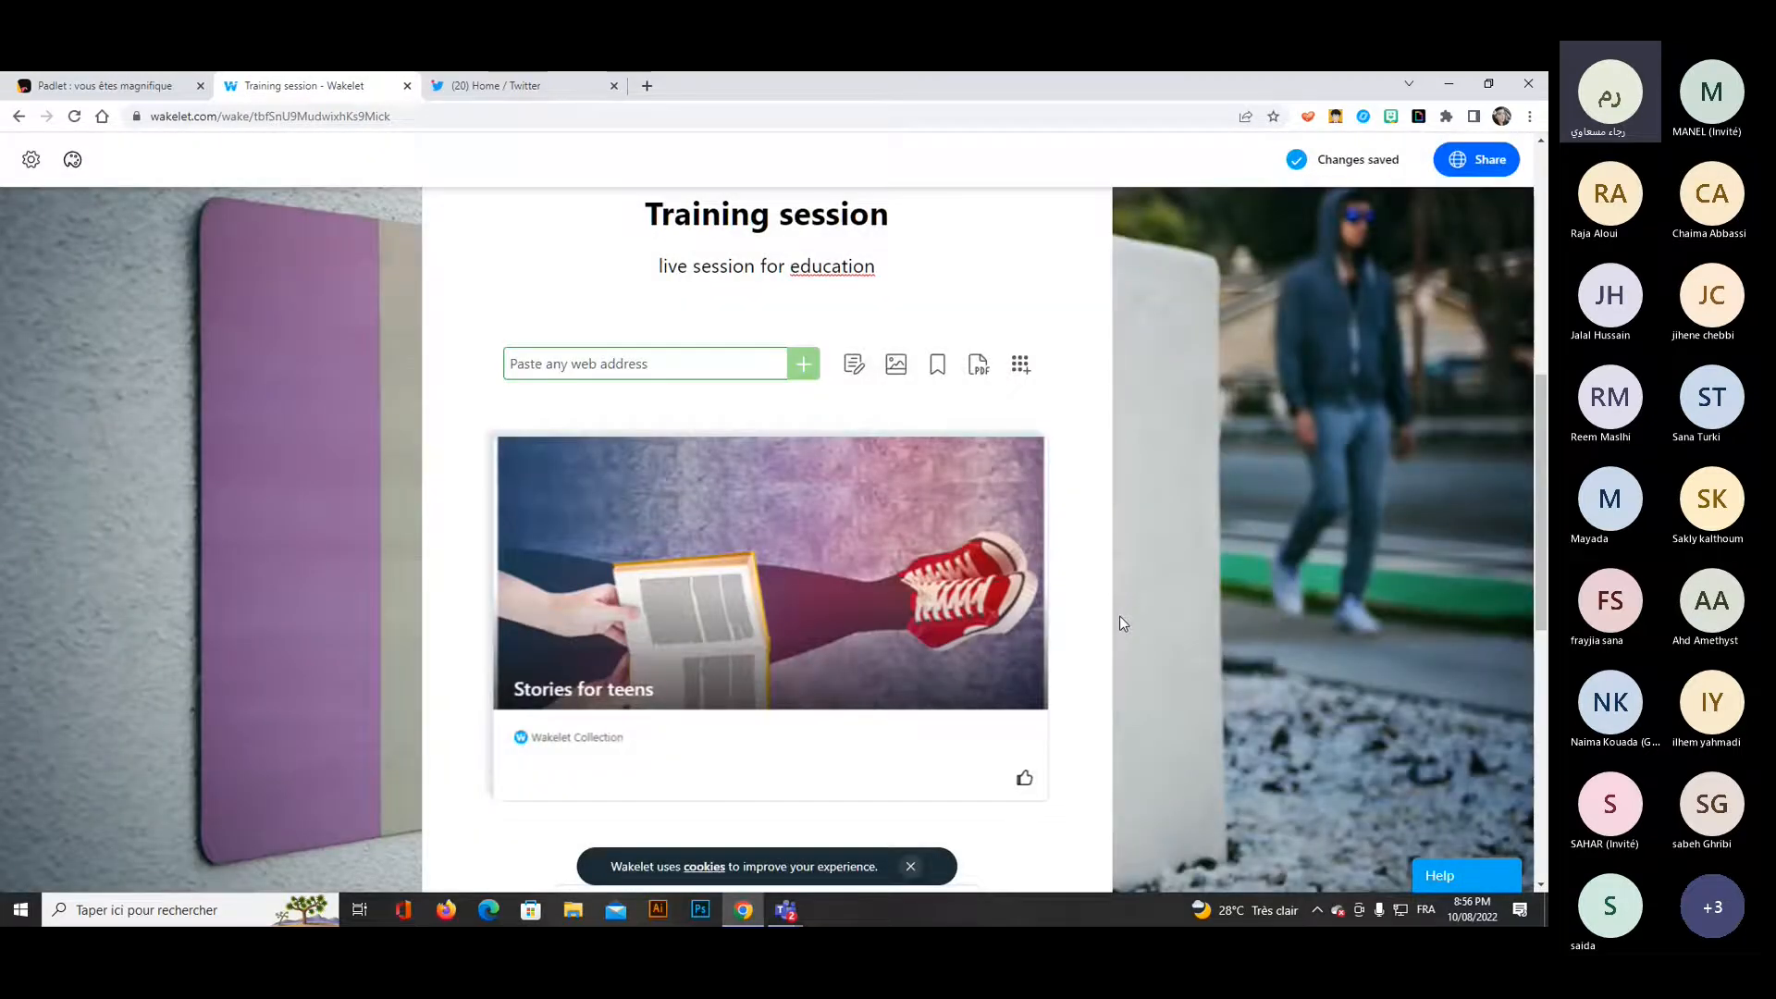
pyautogui.click(586, 737)
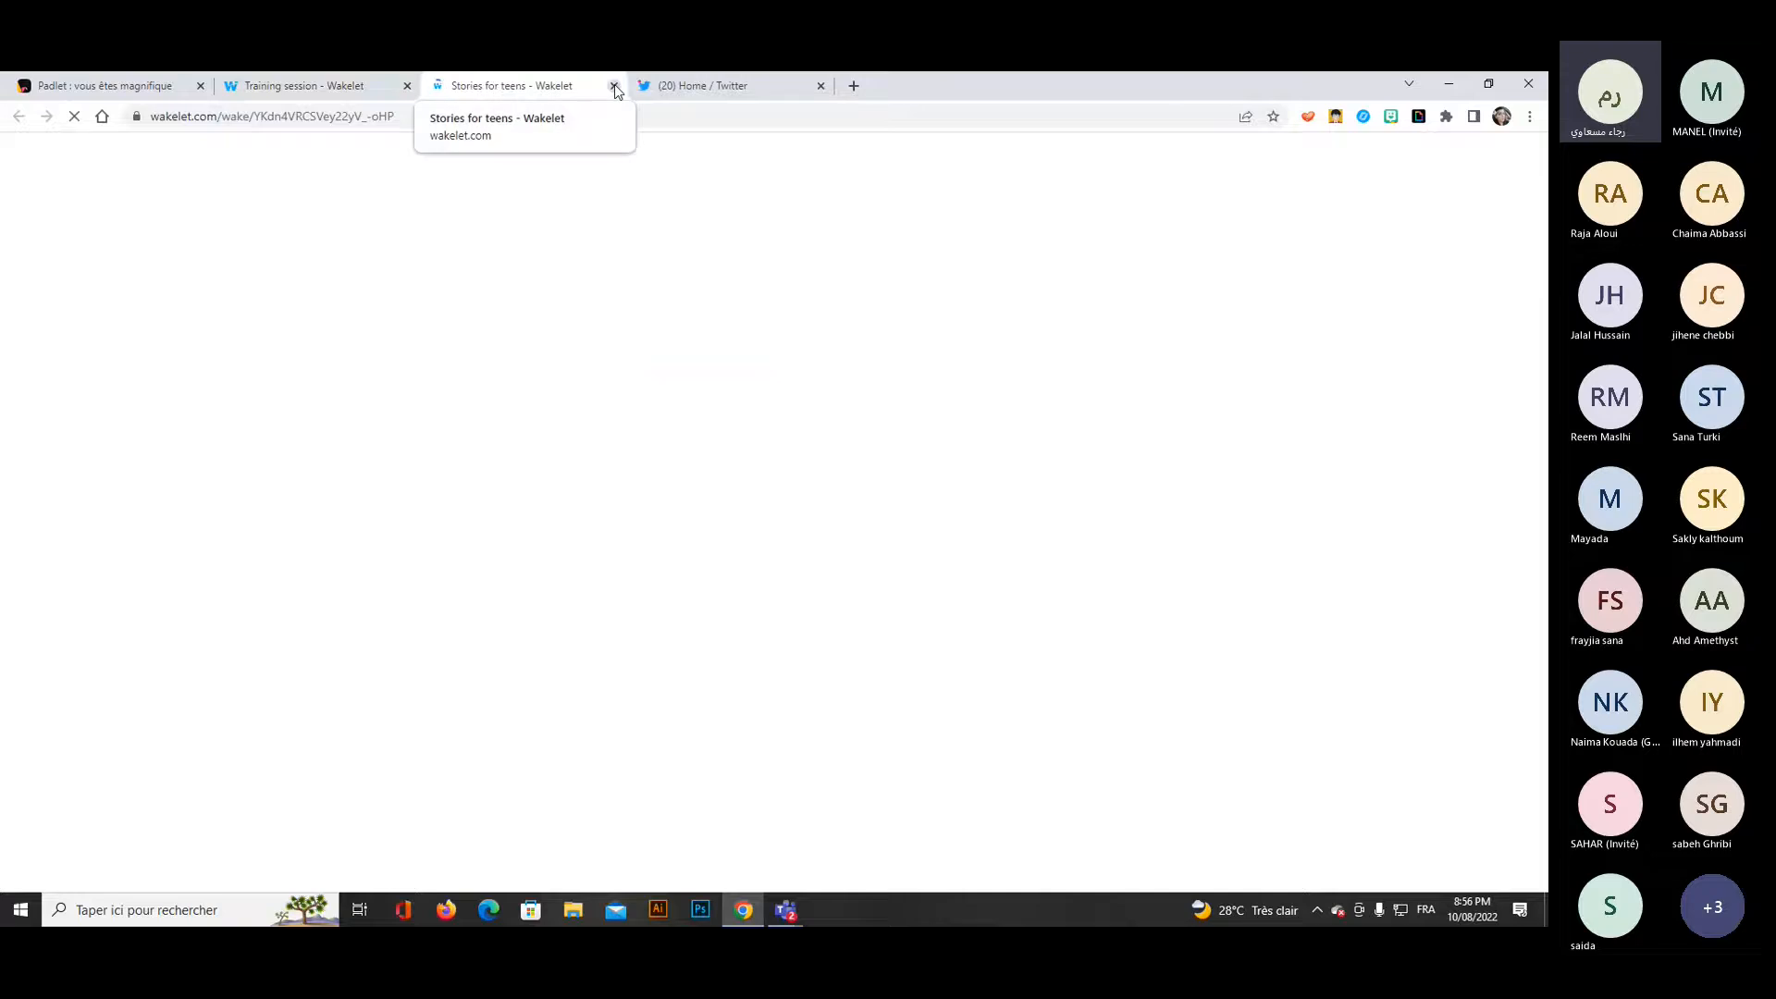
pyautogui.click(614, 85)
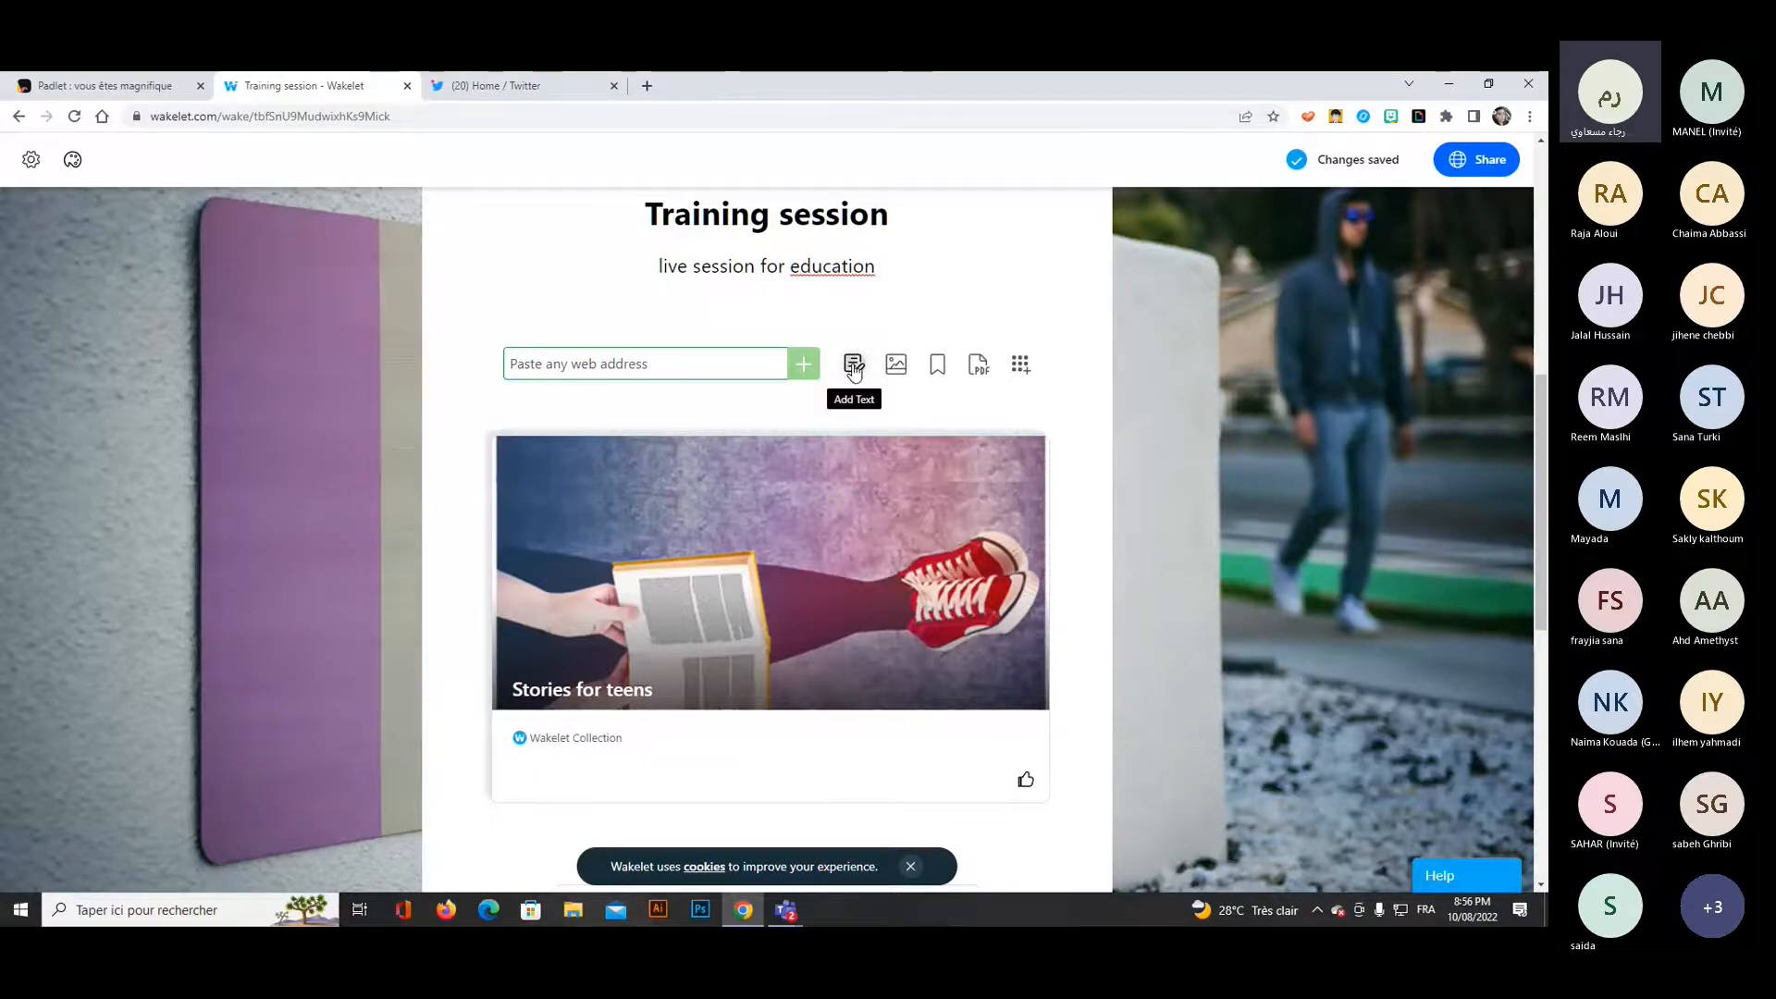
# Write a new text item reading "provide your feedback about the session" for the collection.
pyautogui.click(852, 366)
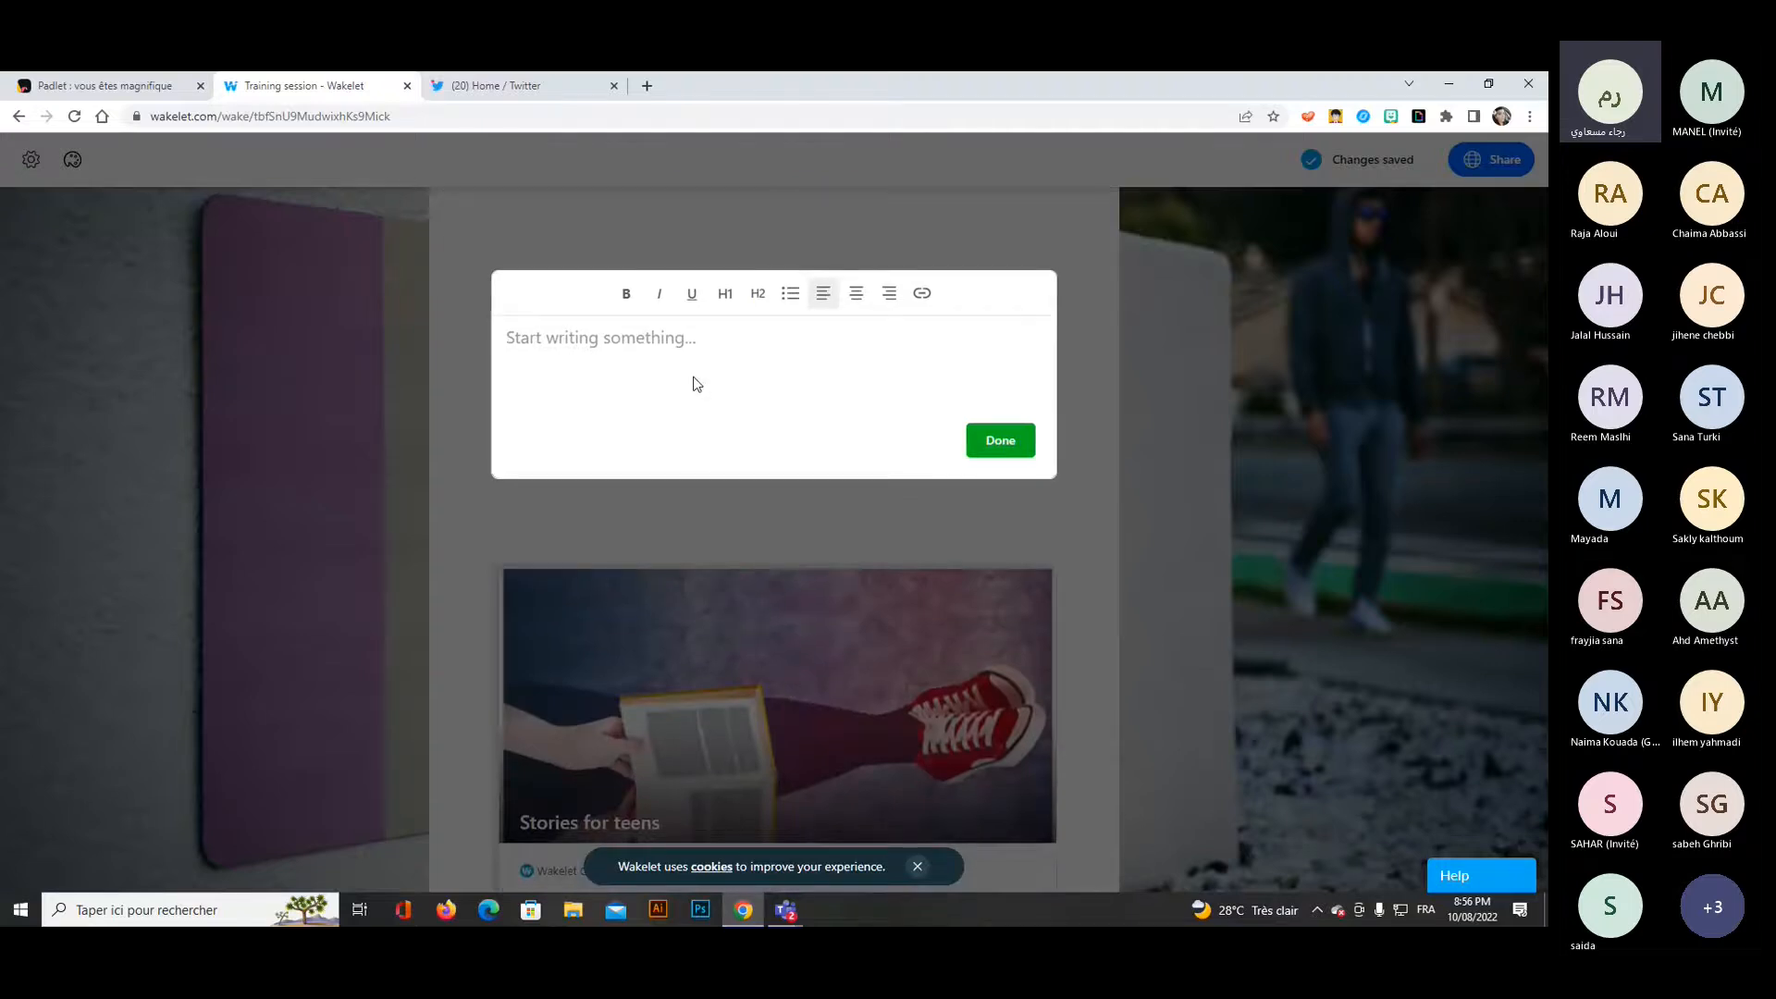
pyautogui.write('provi')
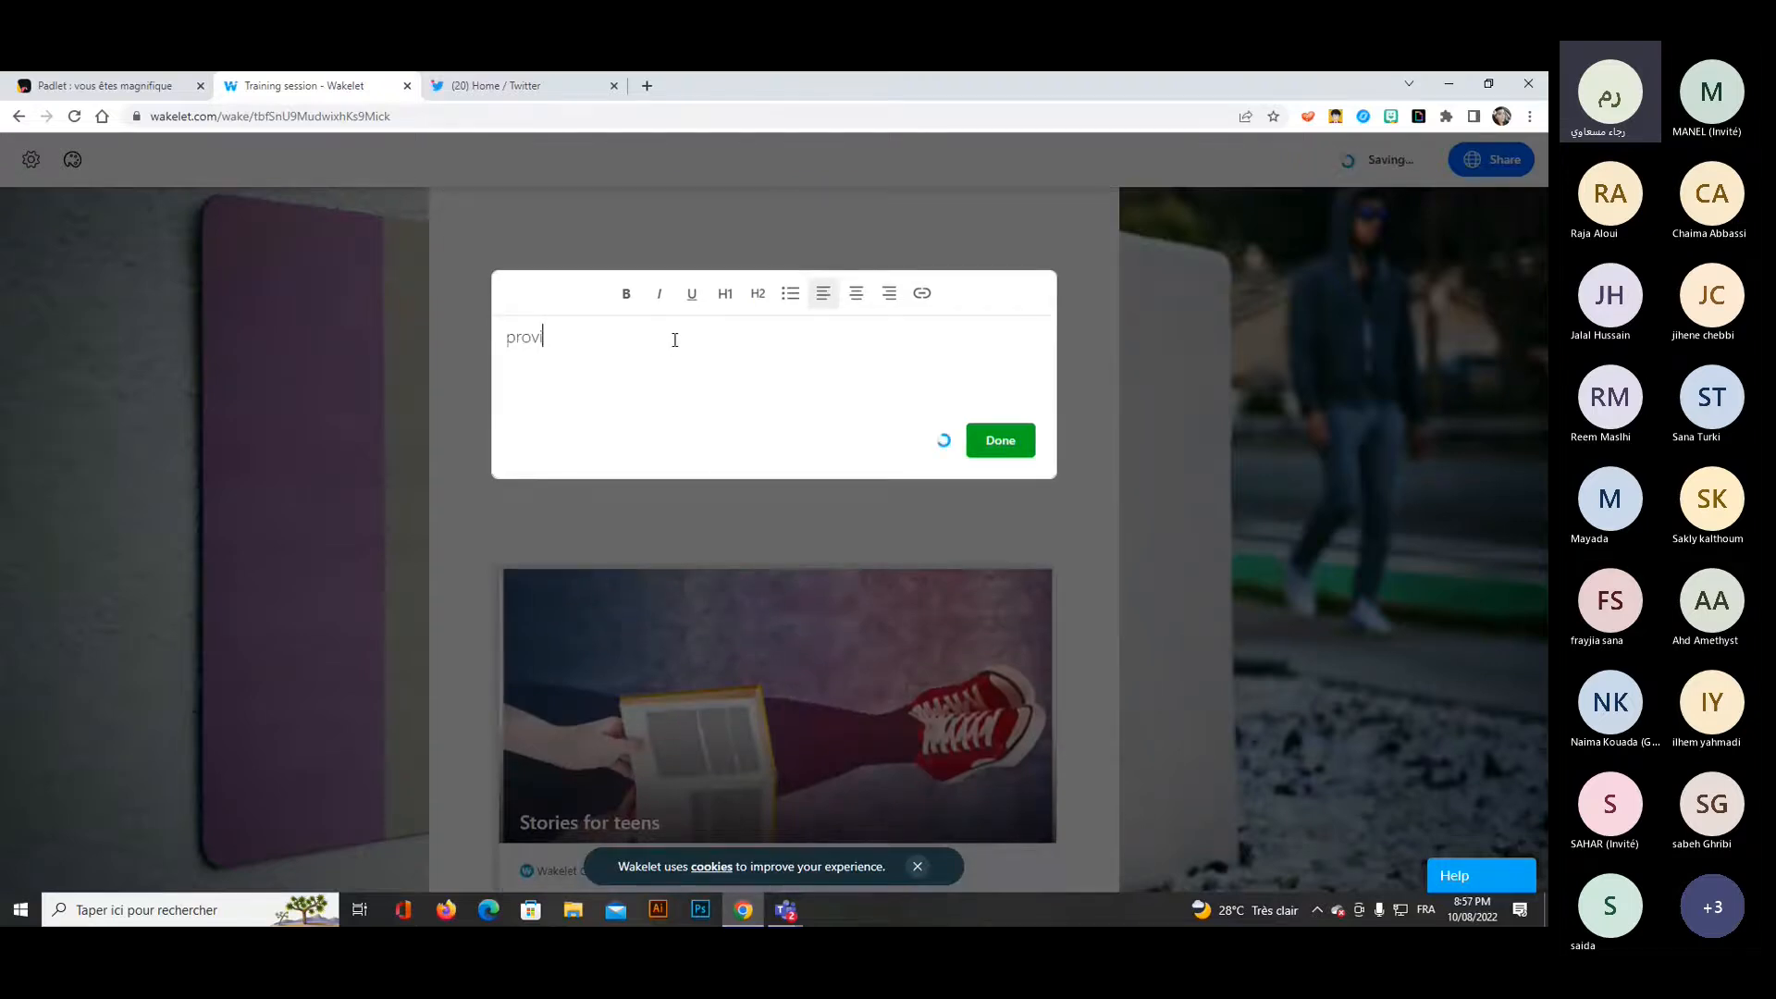
pyautogui.write('de your feed')
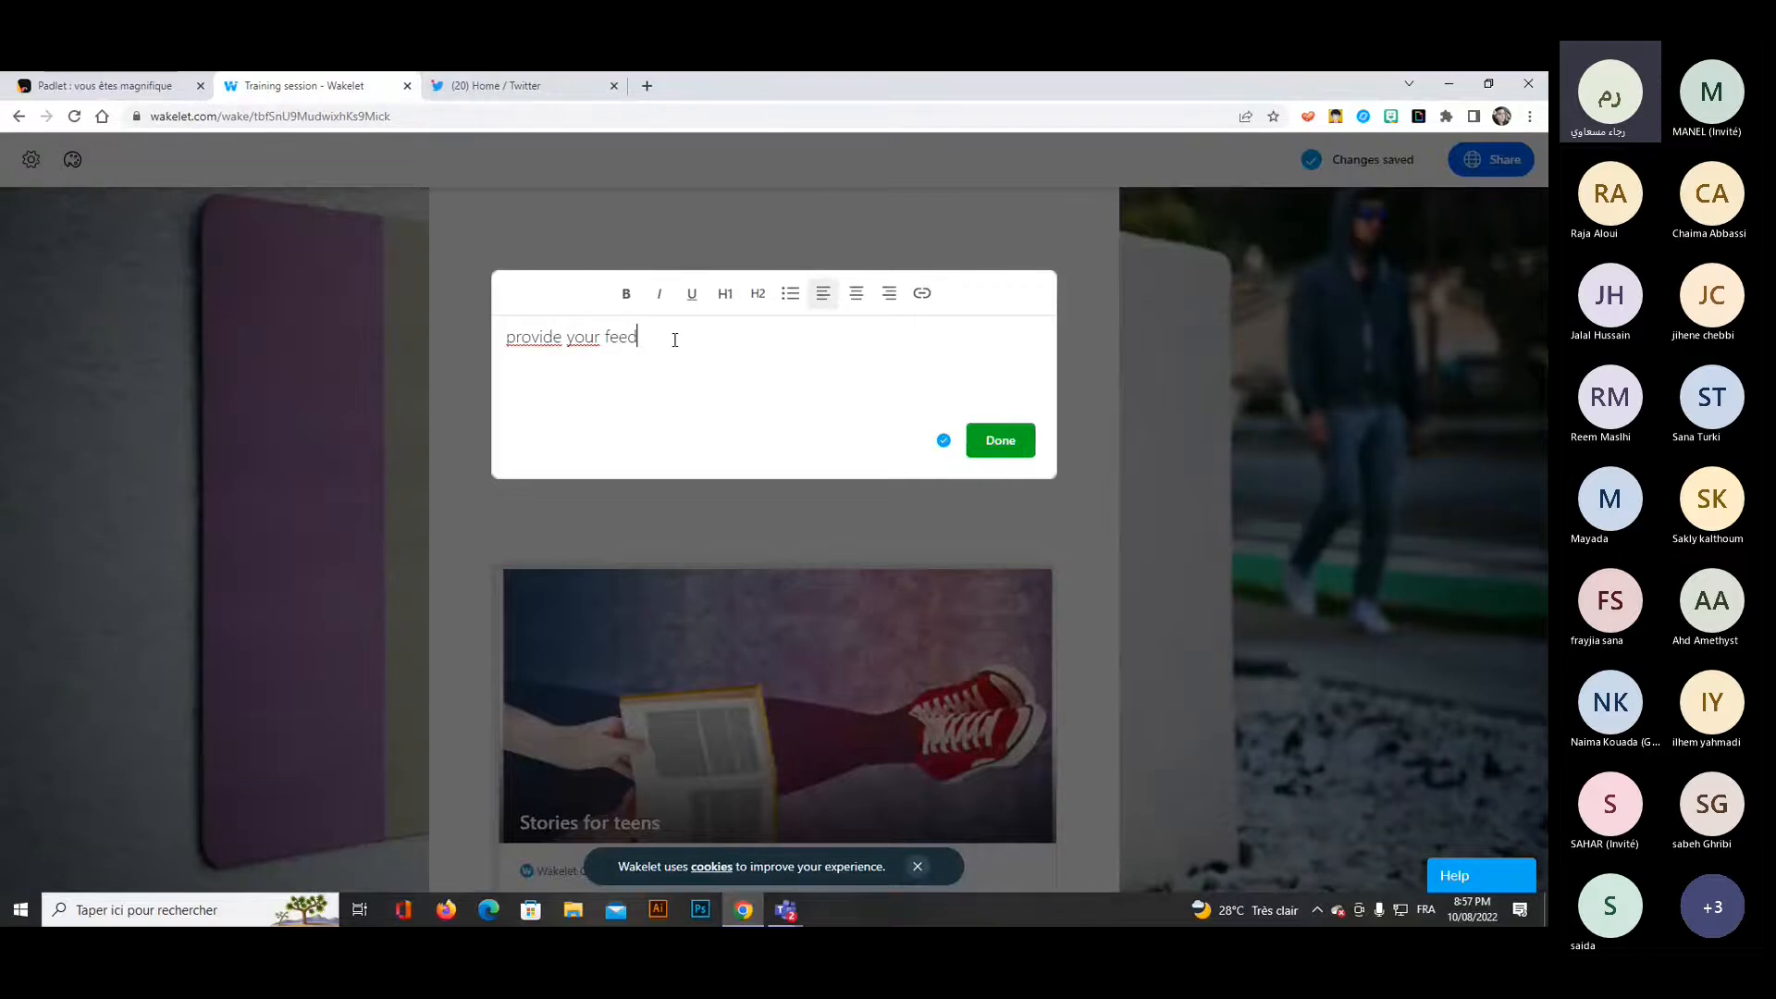
pyautogui.write('back a')
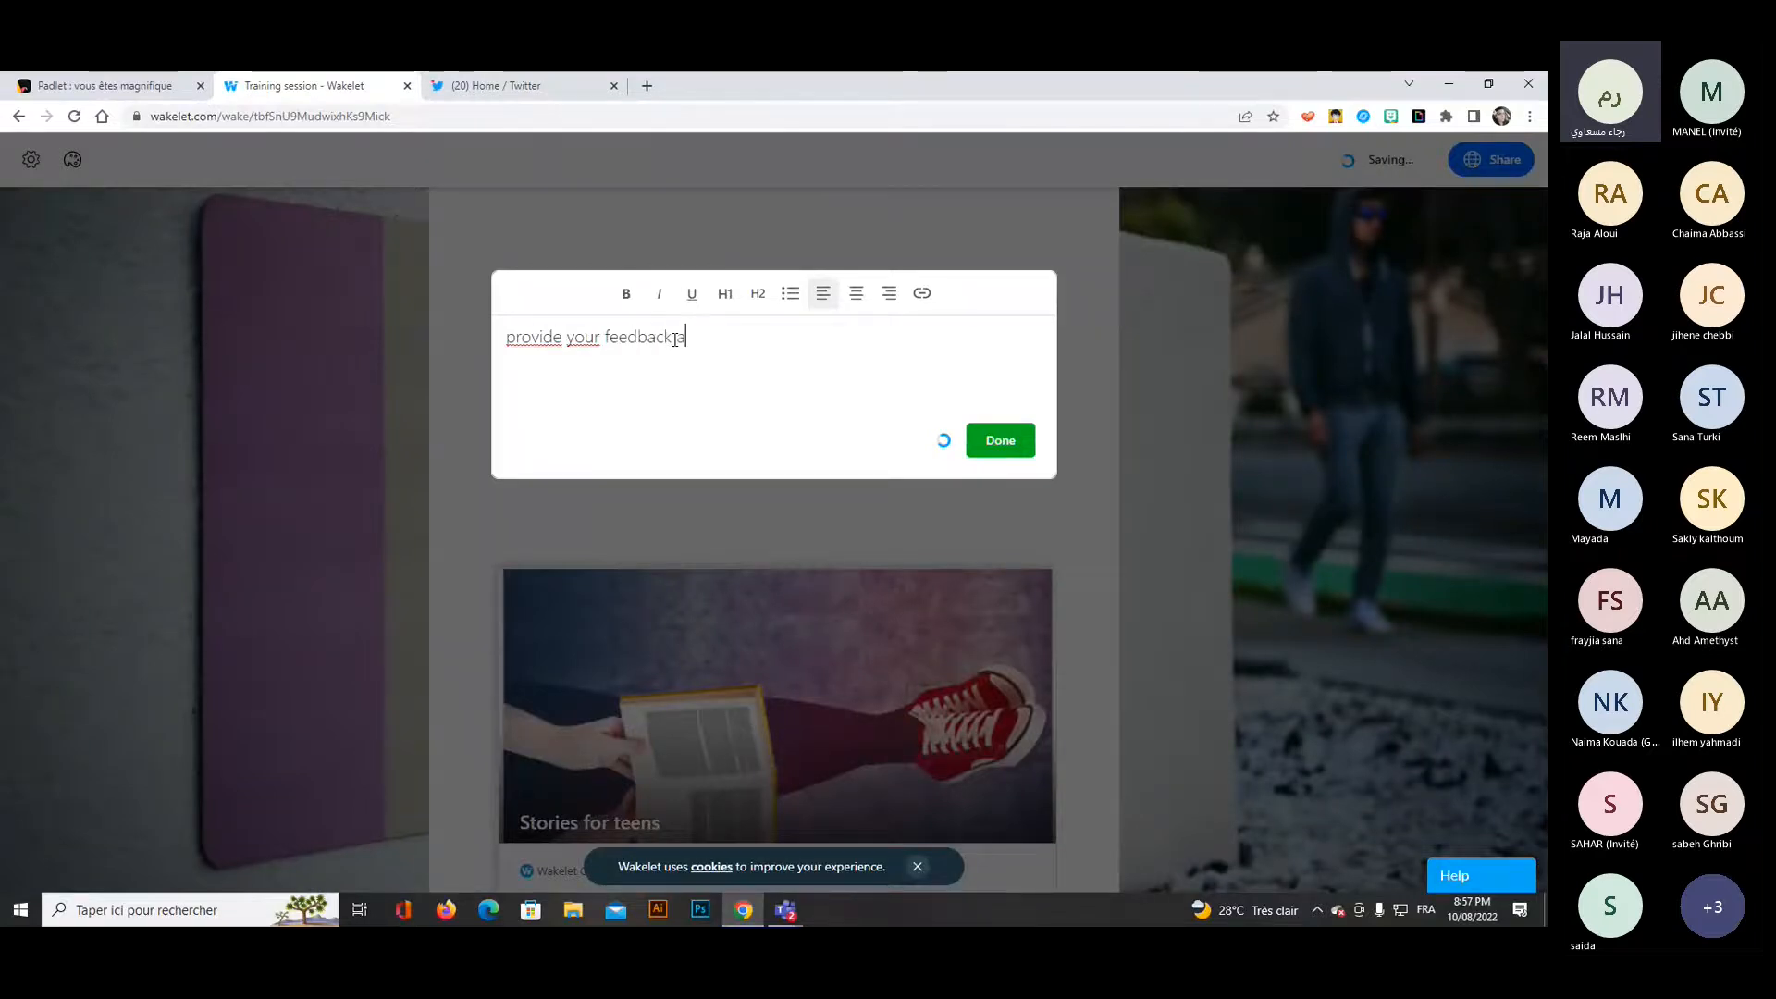
pyautogui.write('bout the sess')
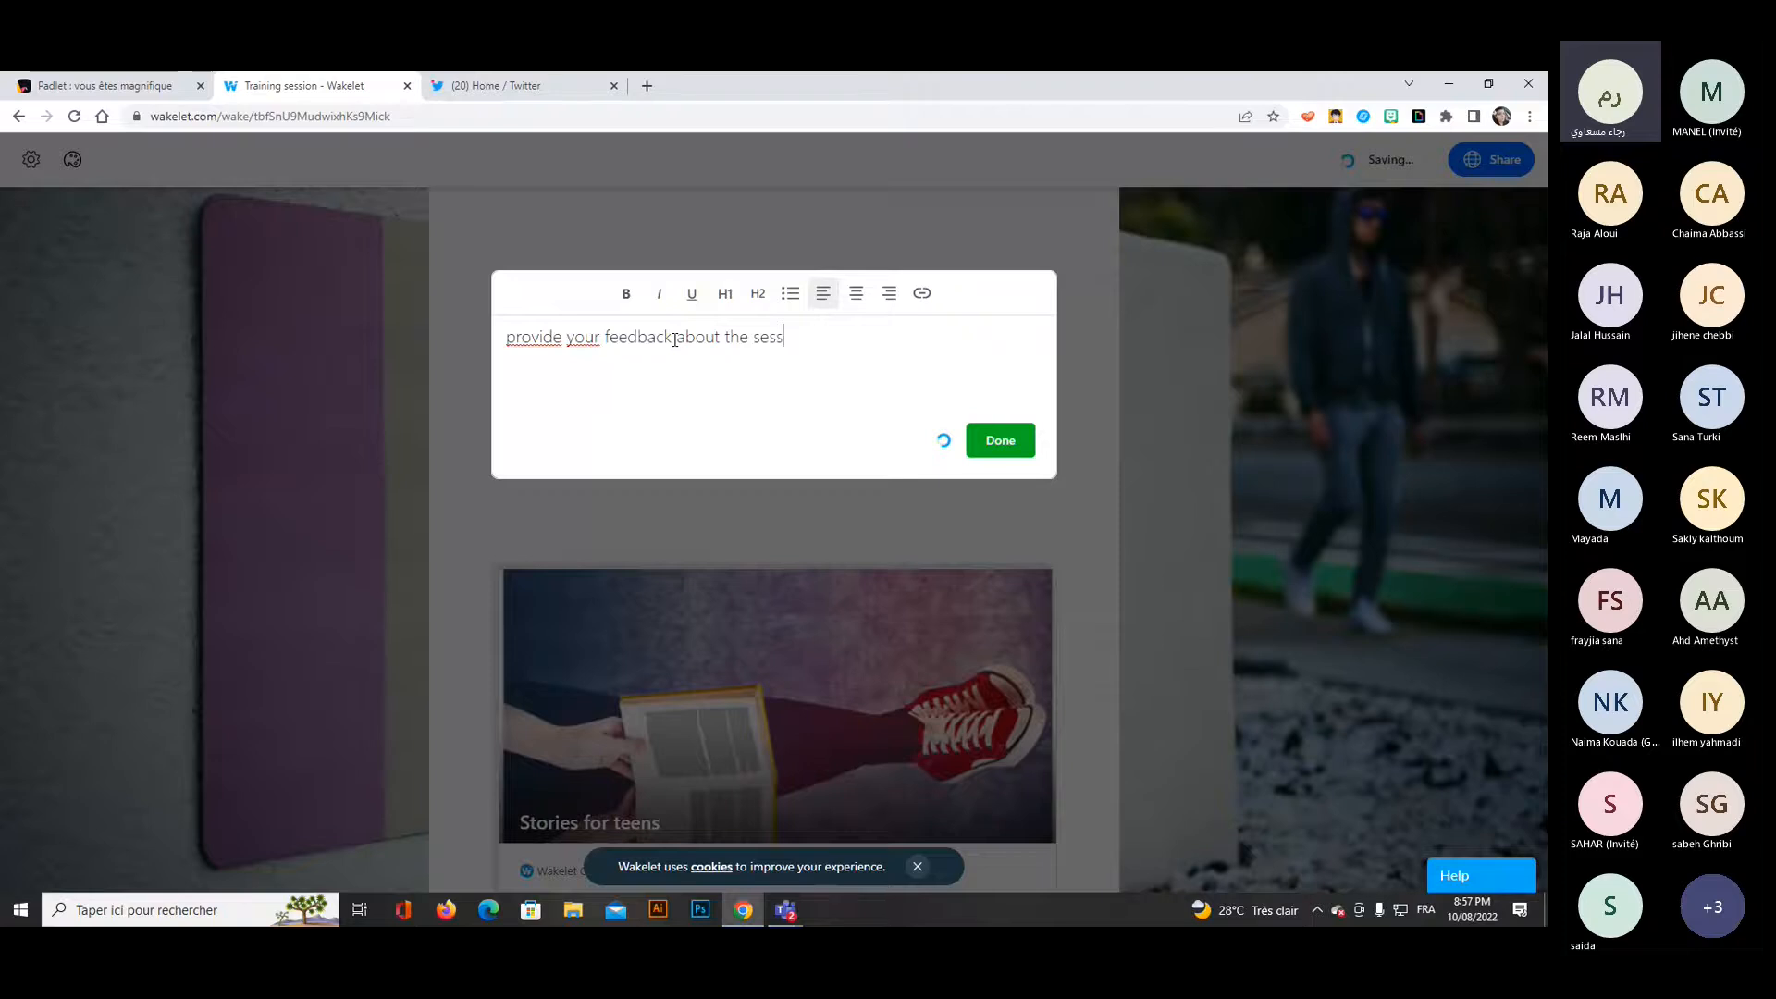
pyautogui.write('ion')
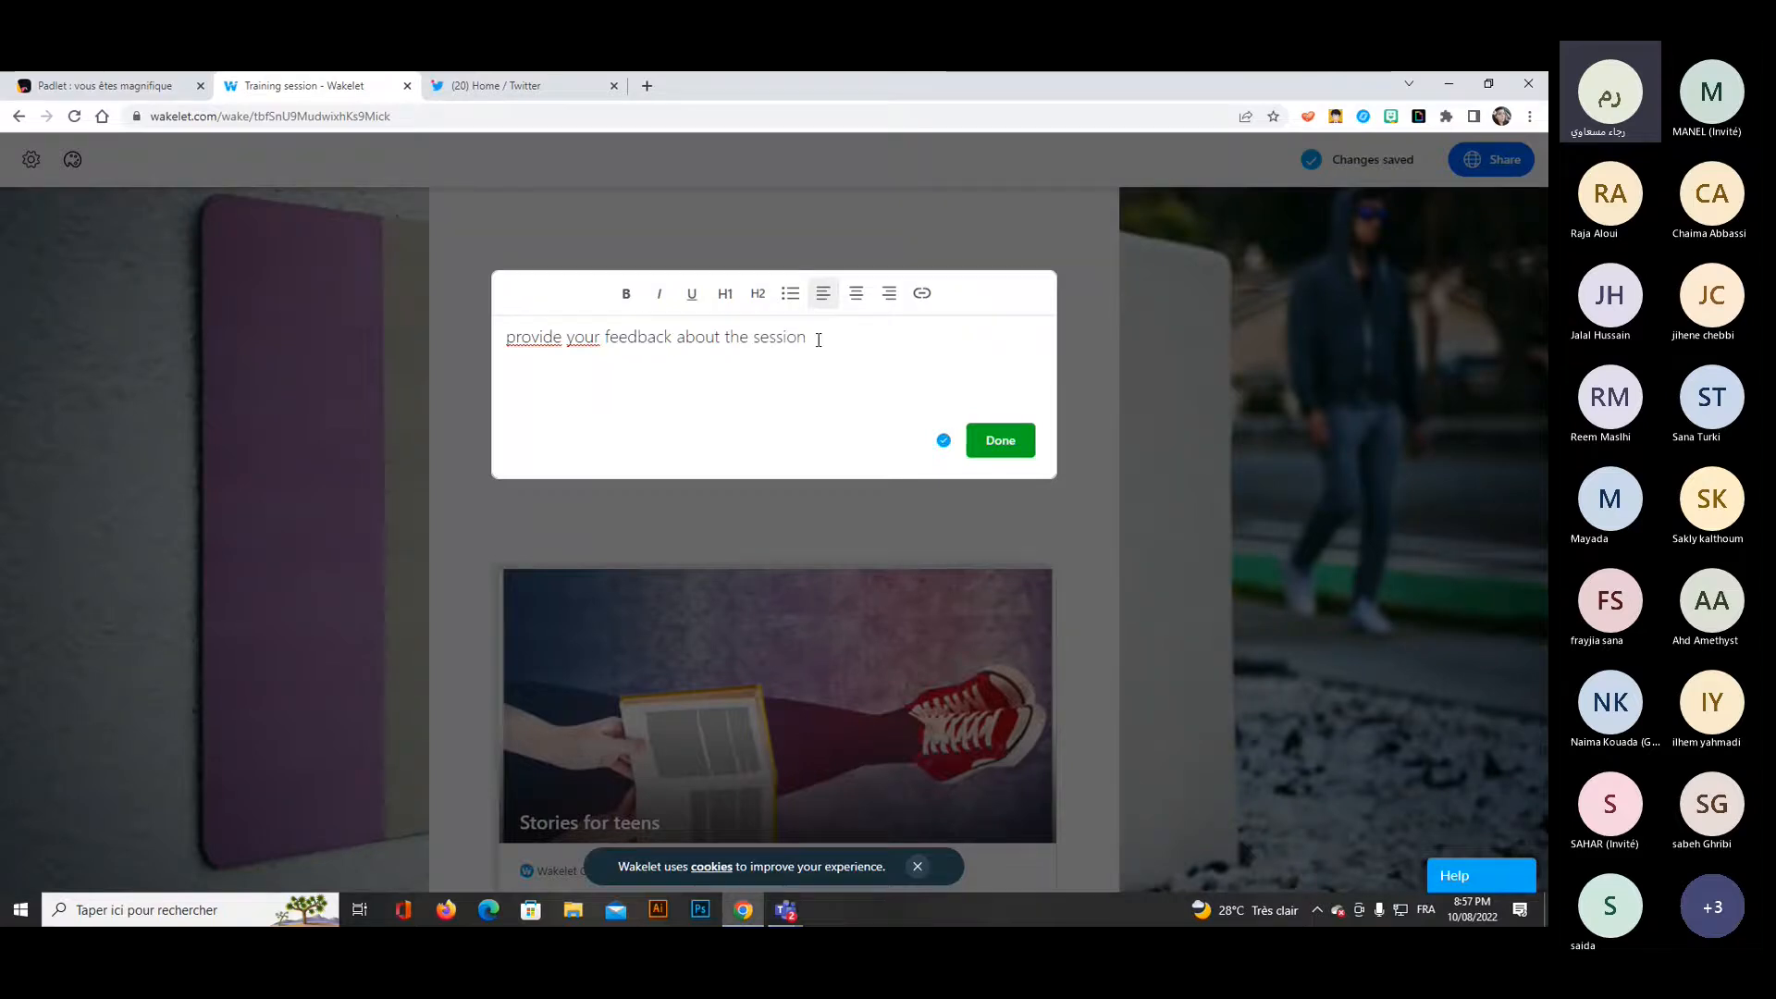
# Format the whole feedback sentence as bold, italic and centred, and save the text item to the collection.
pyautogui.tripleClick(802, 338)
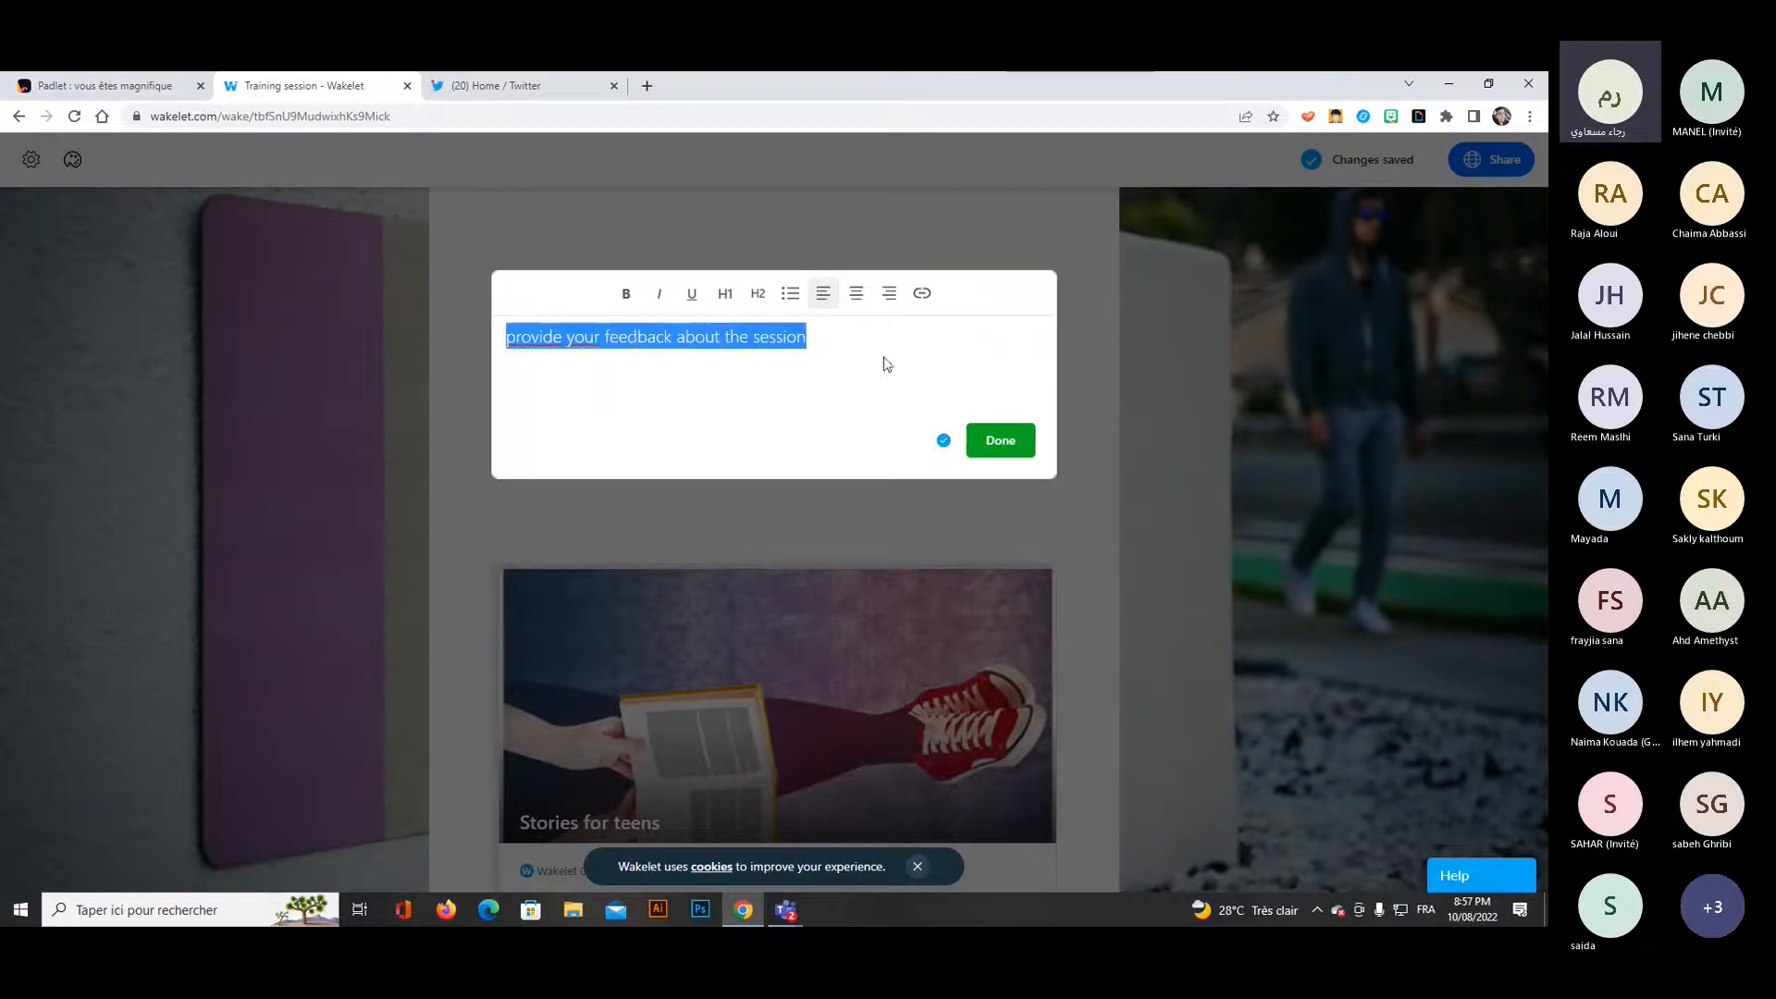
pyautogui.click(627, 295)
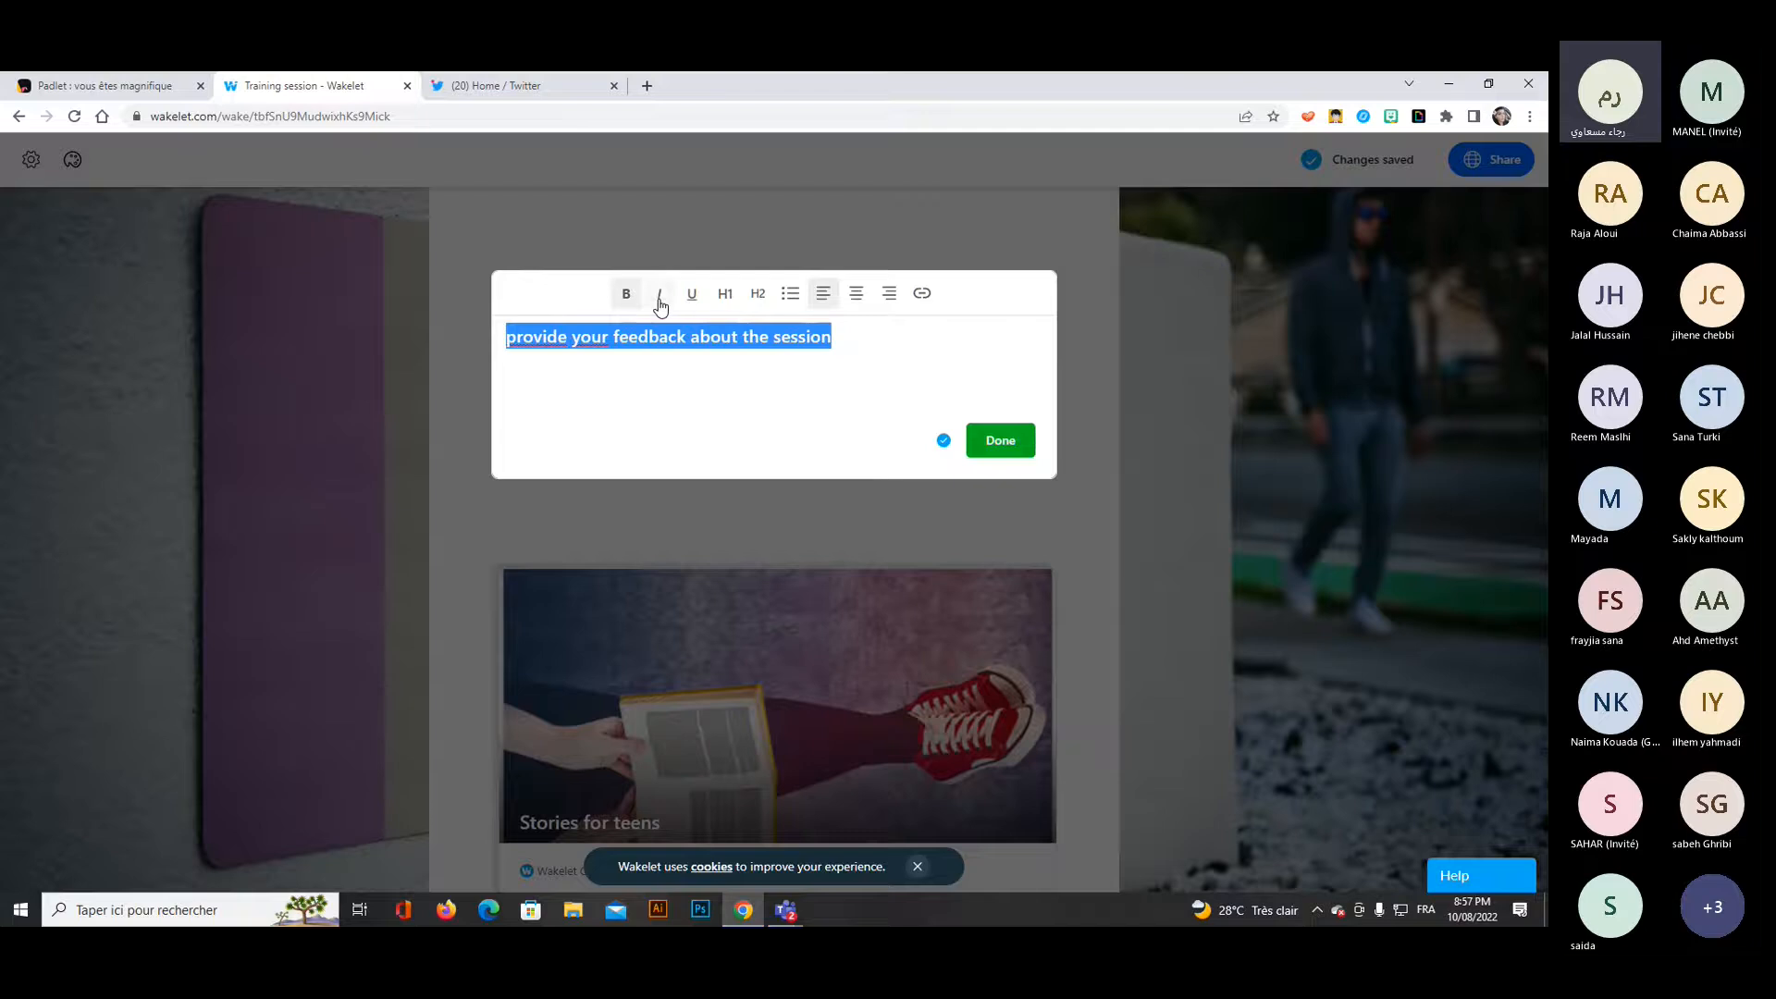
pyautogui.click(659, 298)
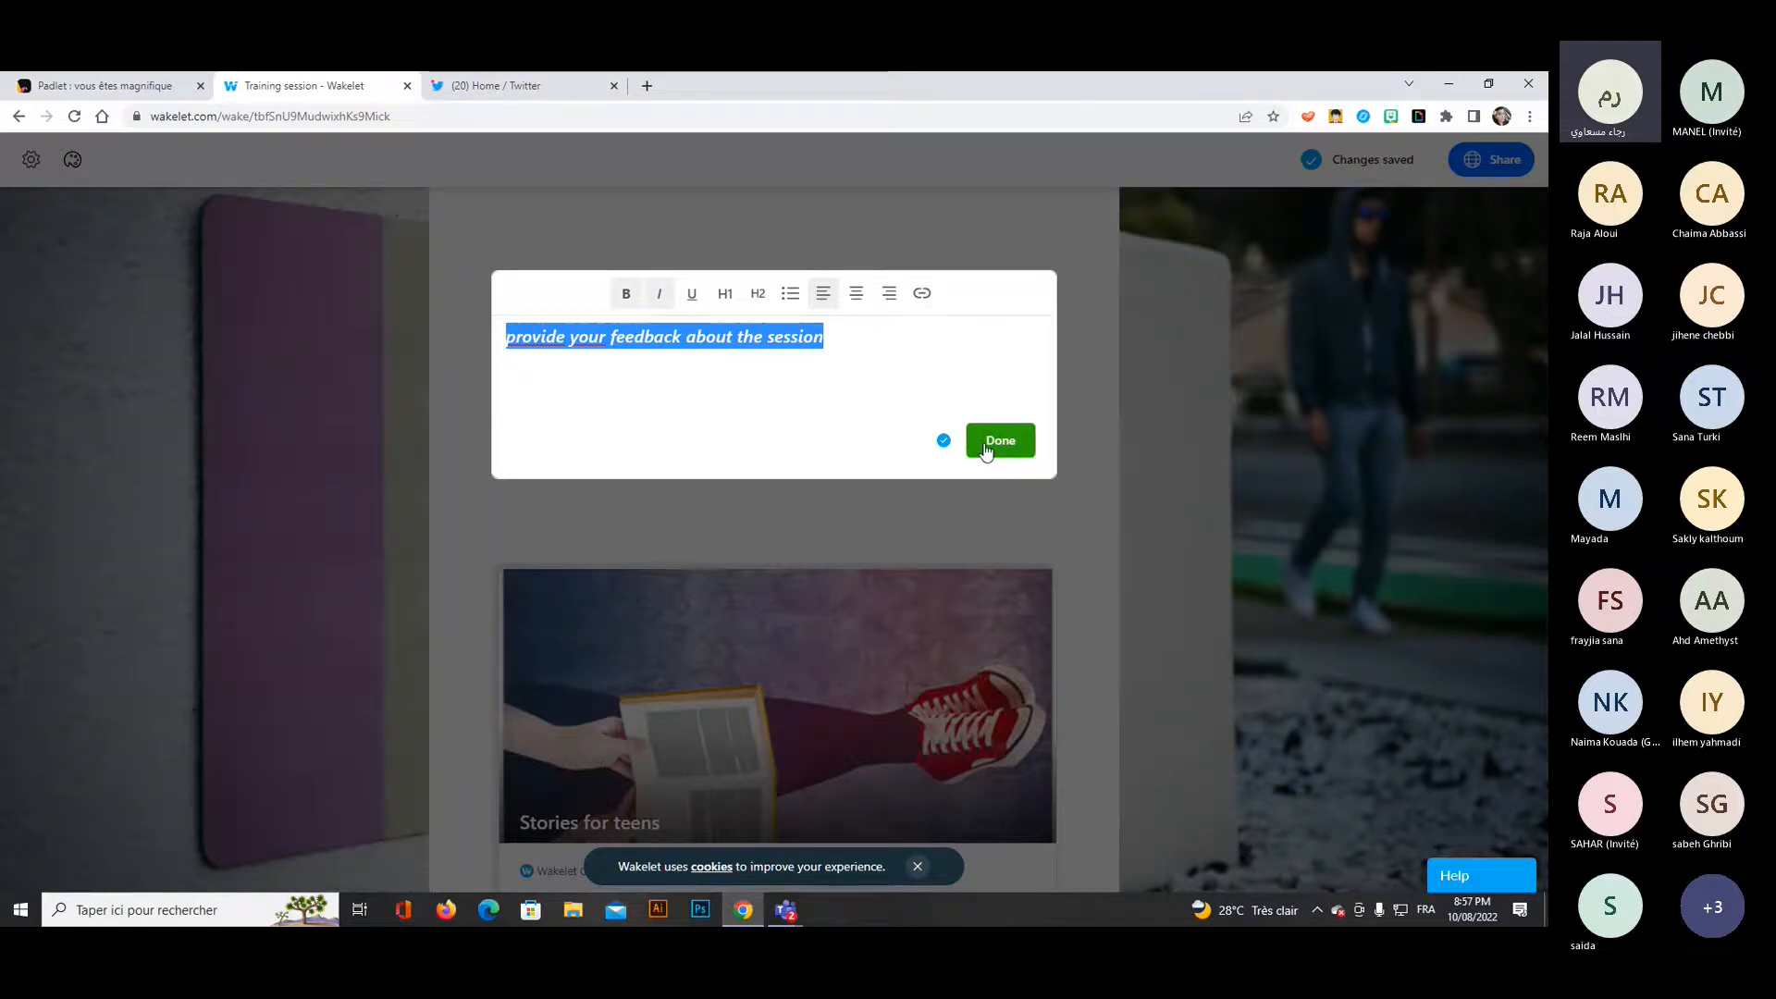
pyautogui.click(856, 295)
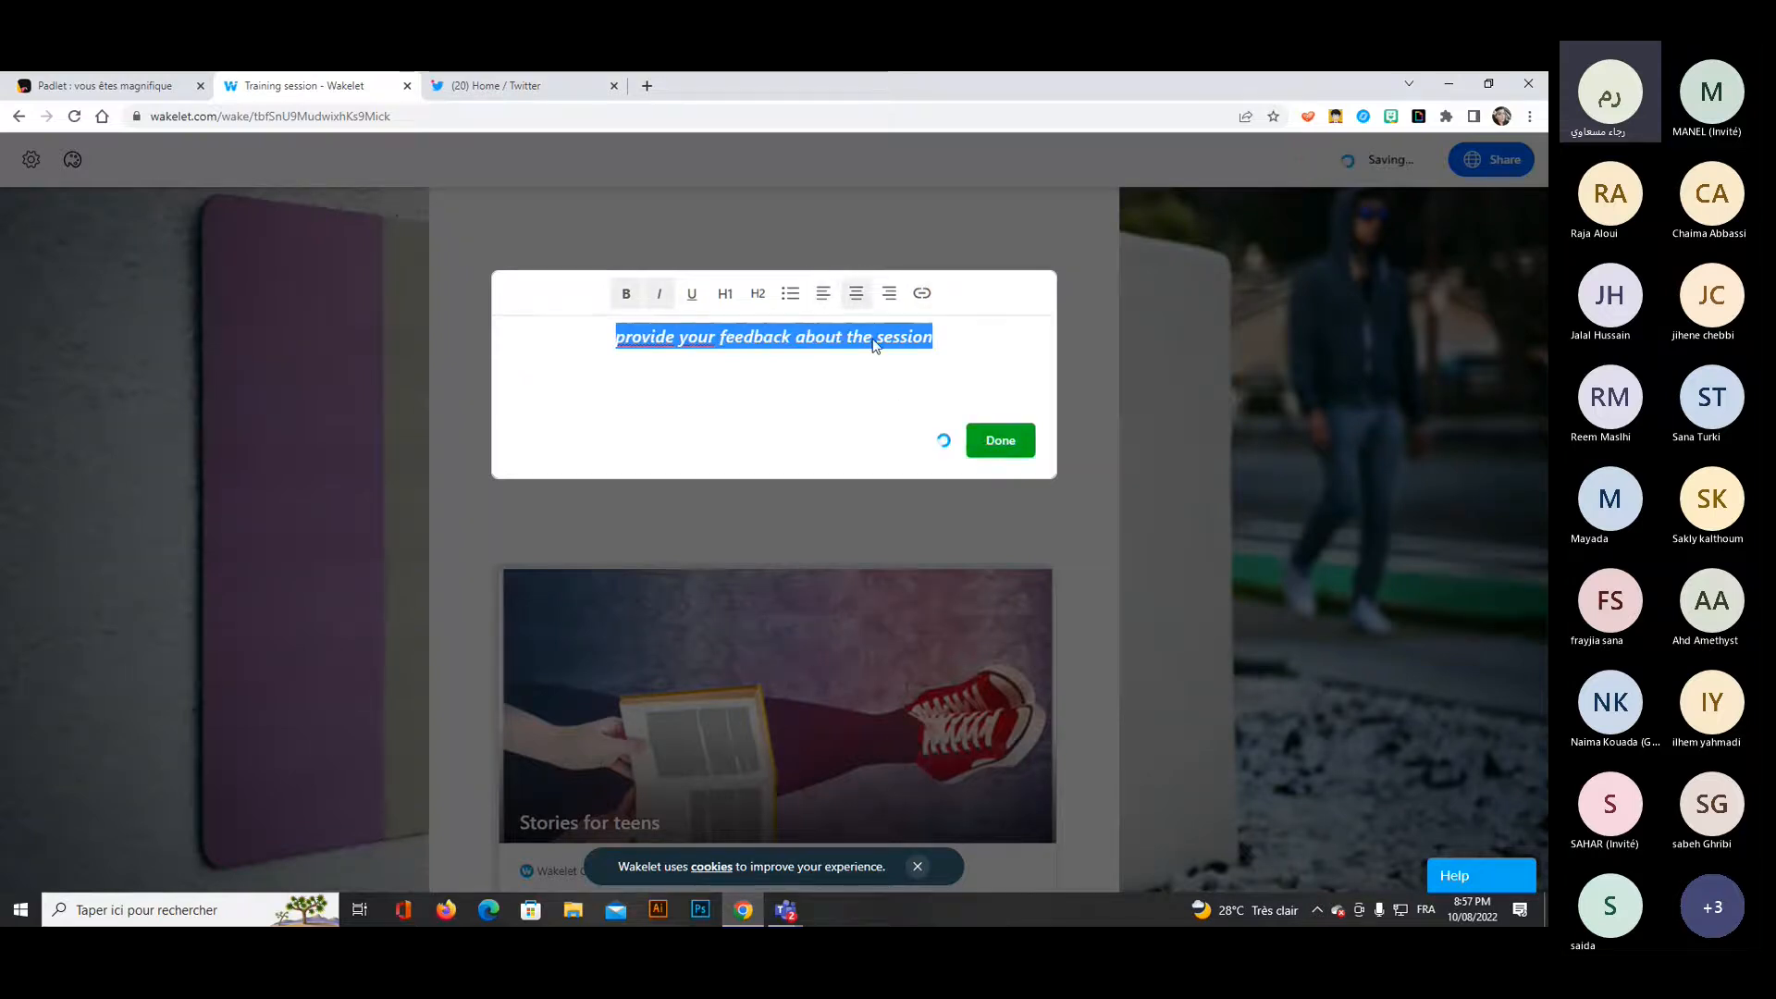
pyautogui.click(999, 442)
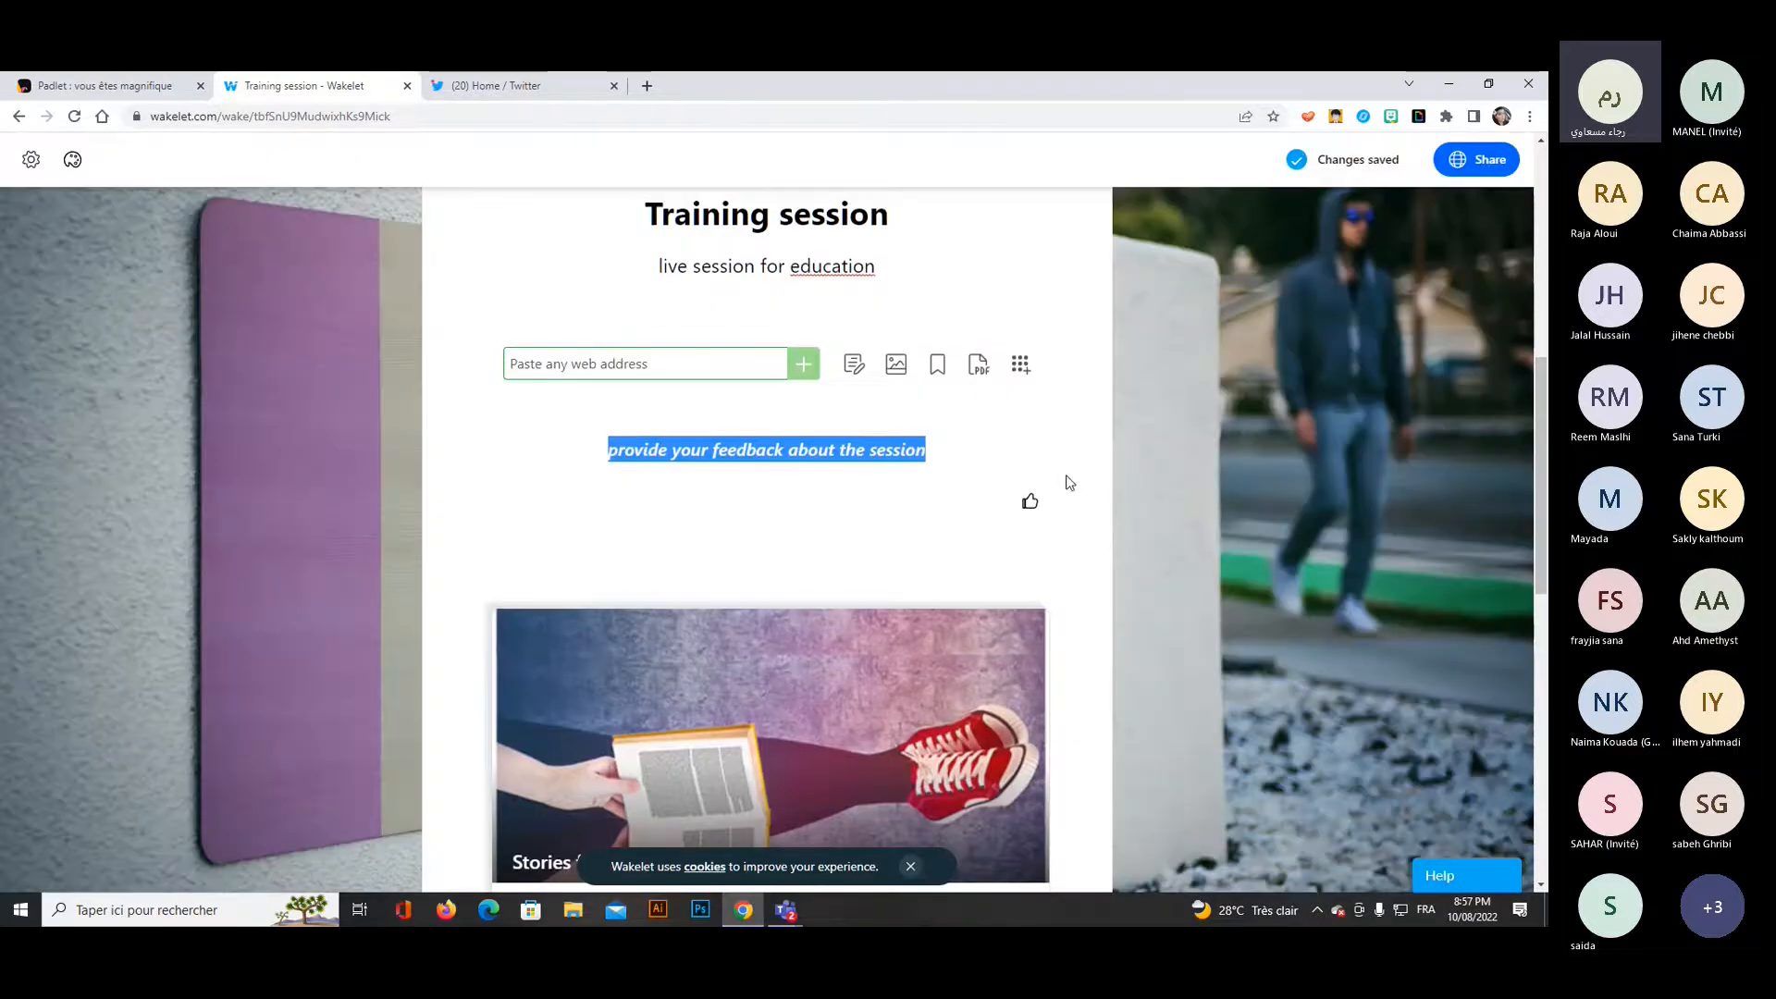
pyautogui.click(1180, 363)
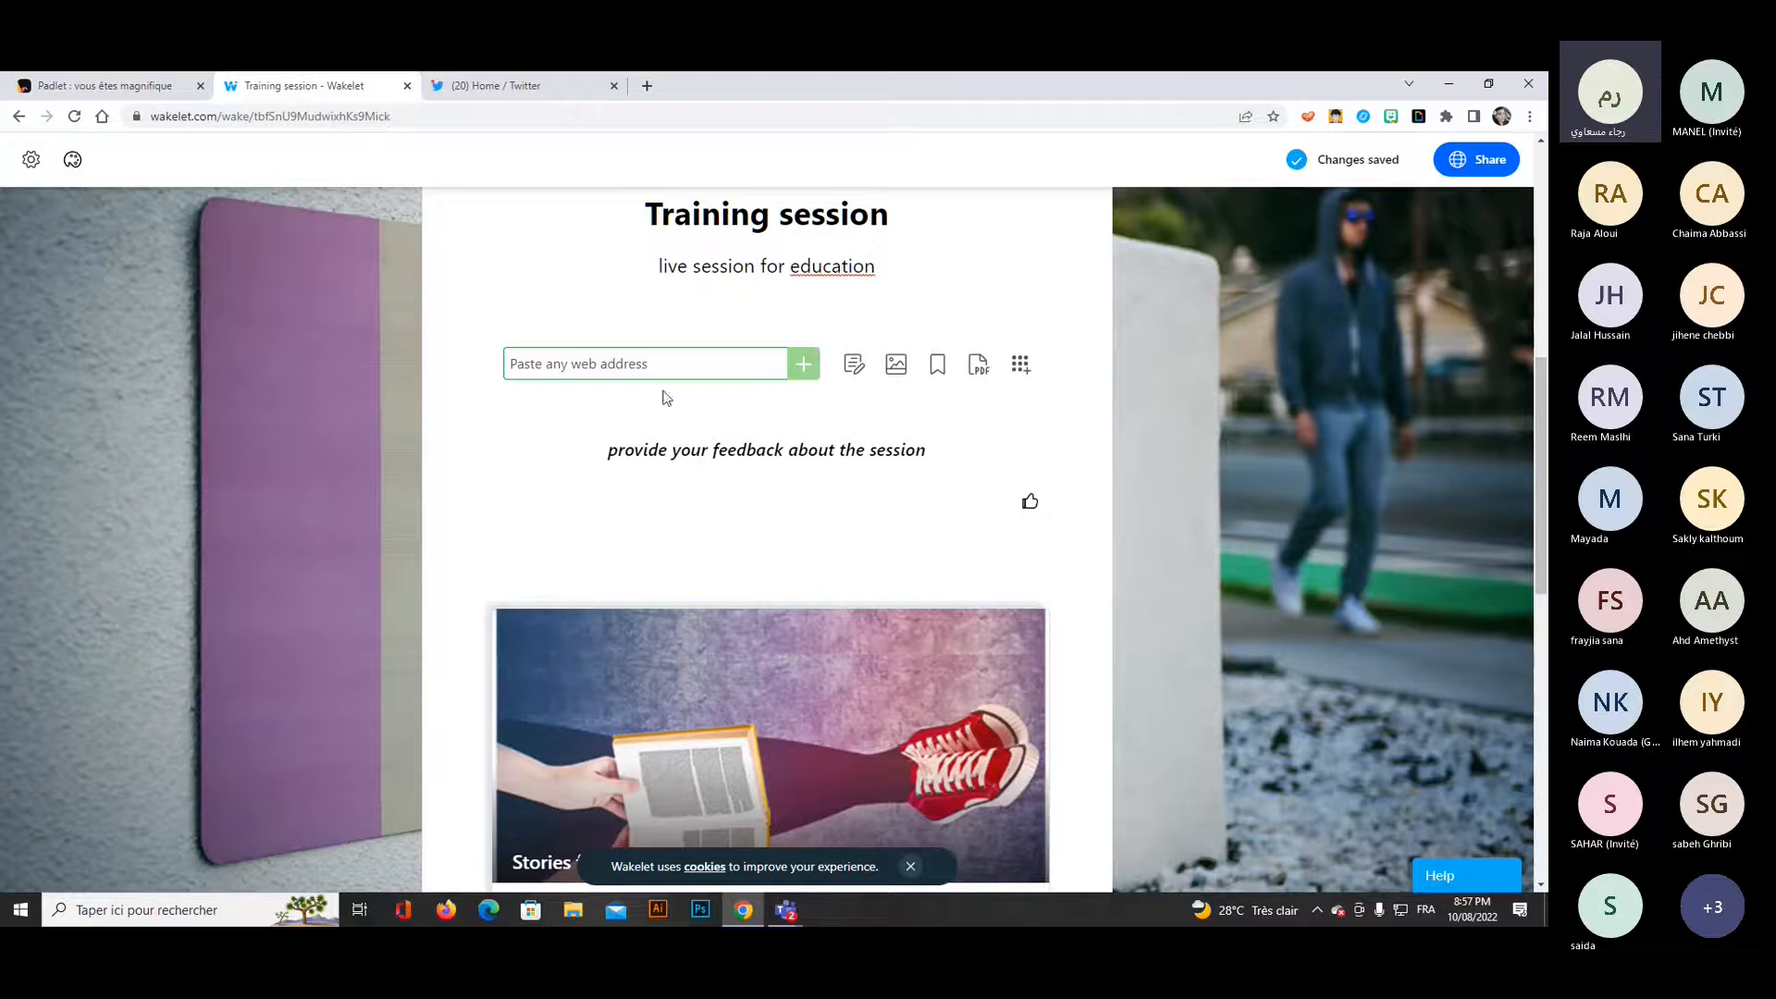
# Switch to Twitter and browse the notifications and the home feed for an education account to share.
pyautogui.click(450, 92)
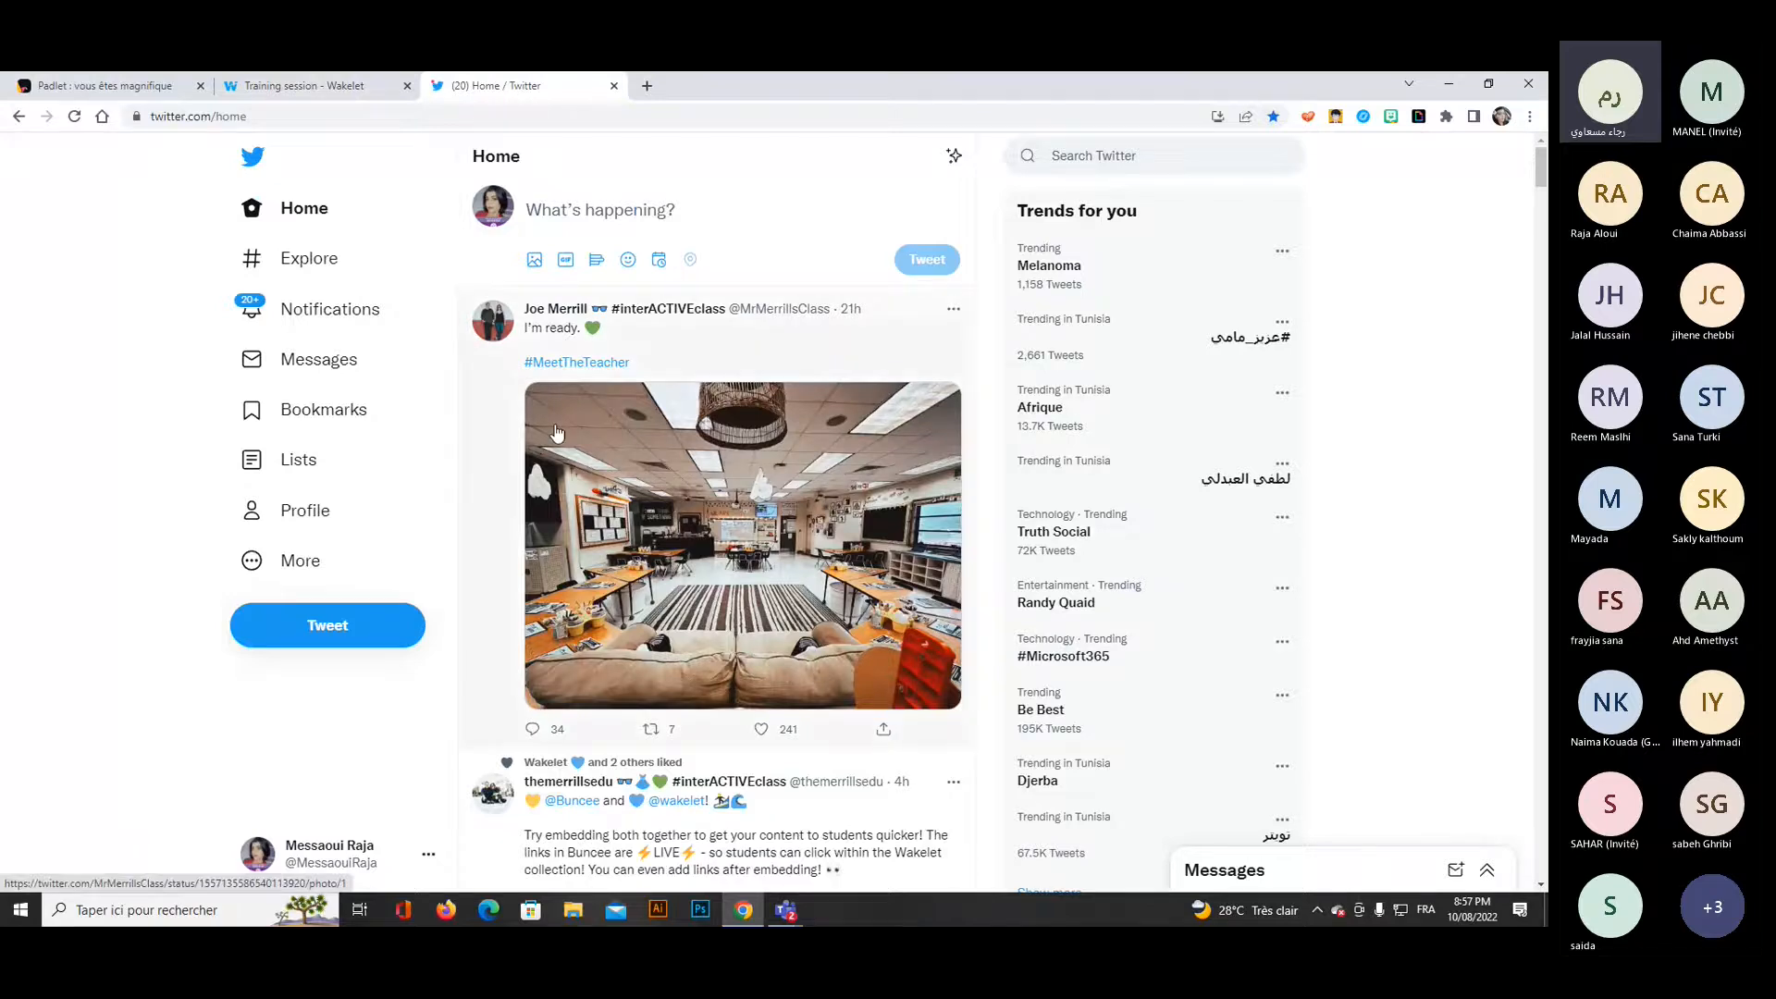
pyautogui.click(301, 307)
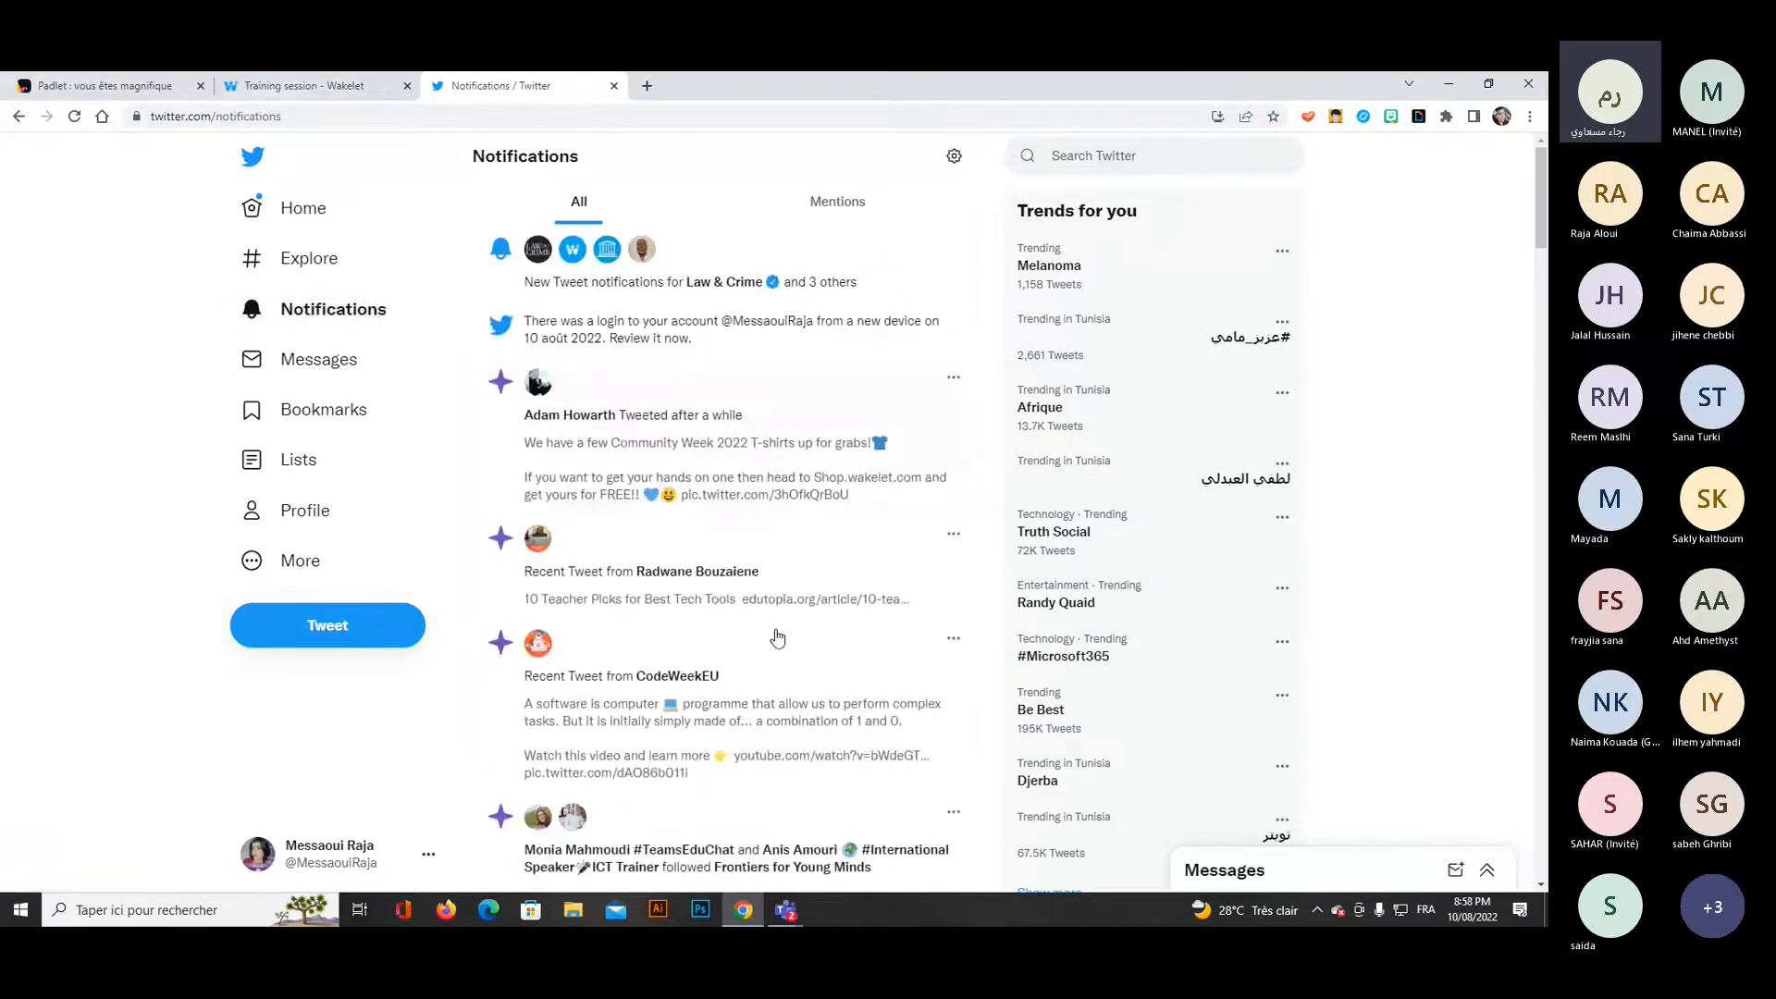
pyautogui.scroll(-10, 777, 638)
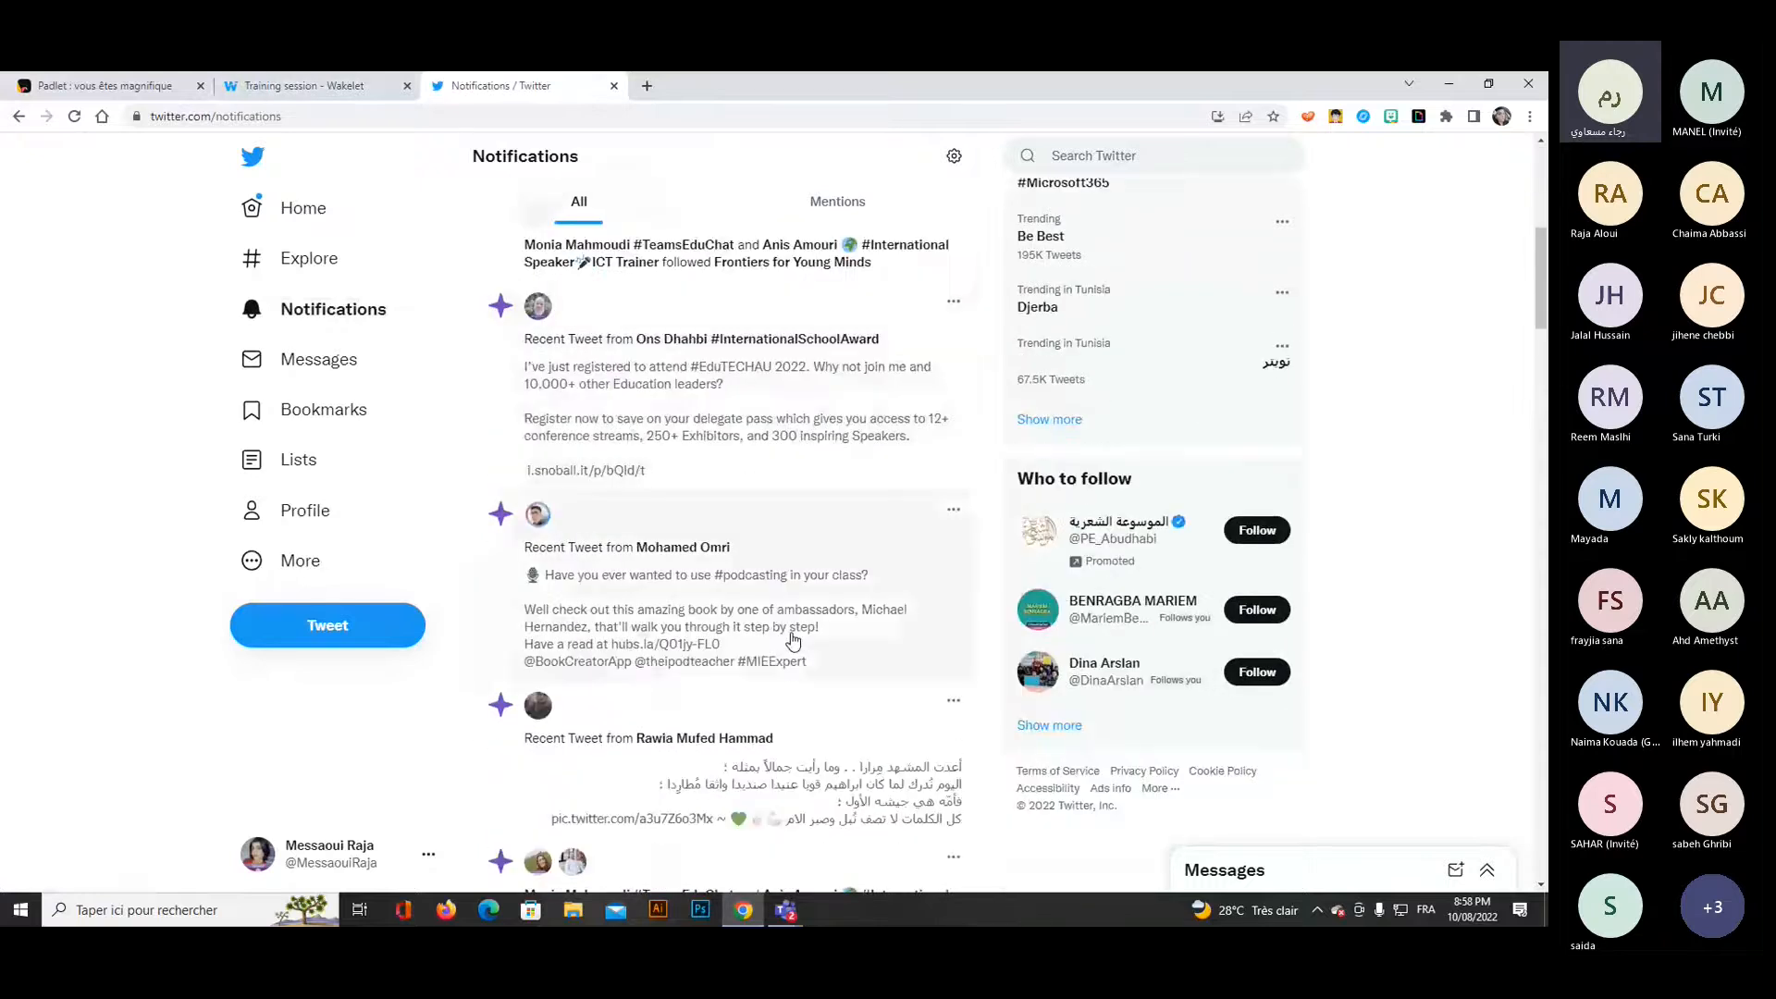
pyautogui.scroll(-4, 793, 641)
pyautogui.click(304, 209)
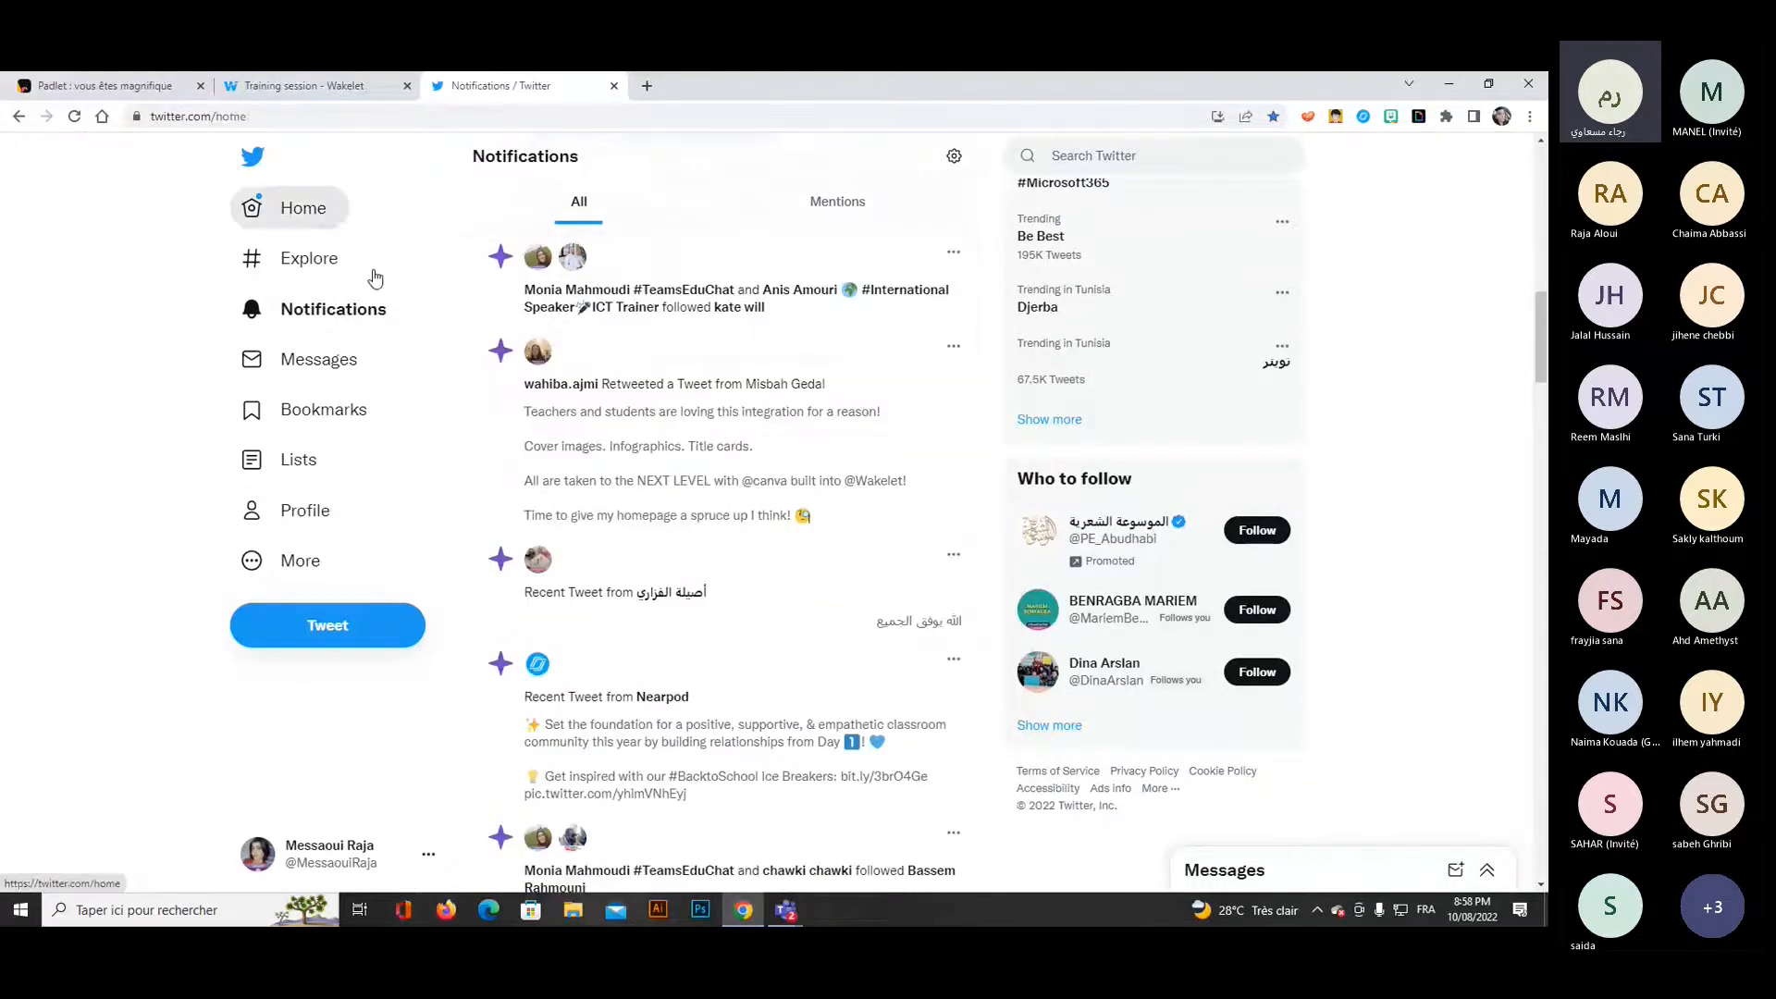
pyautogui.scroll(-7, 807, 599)
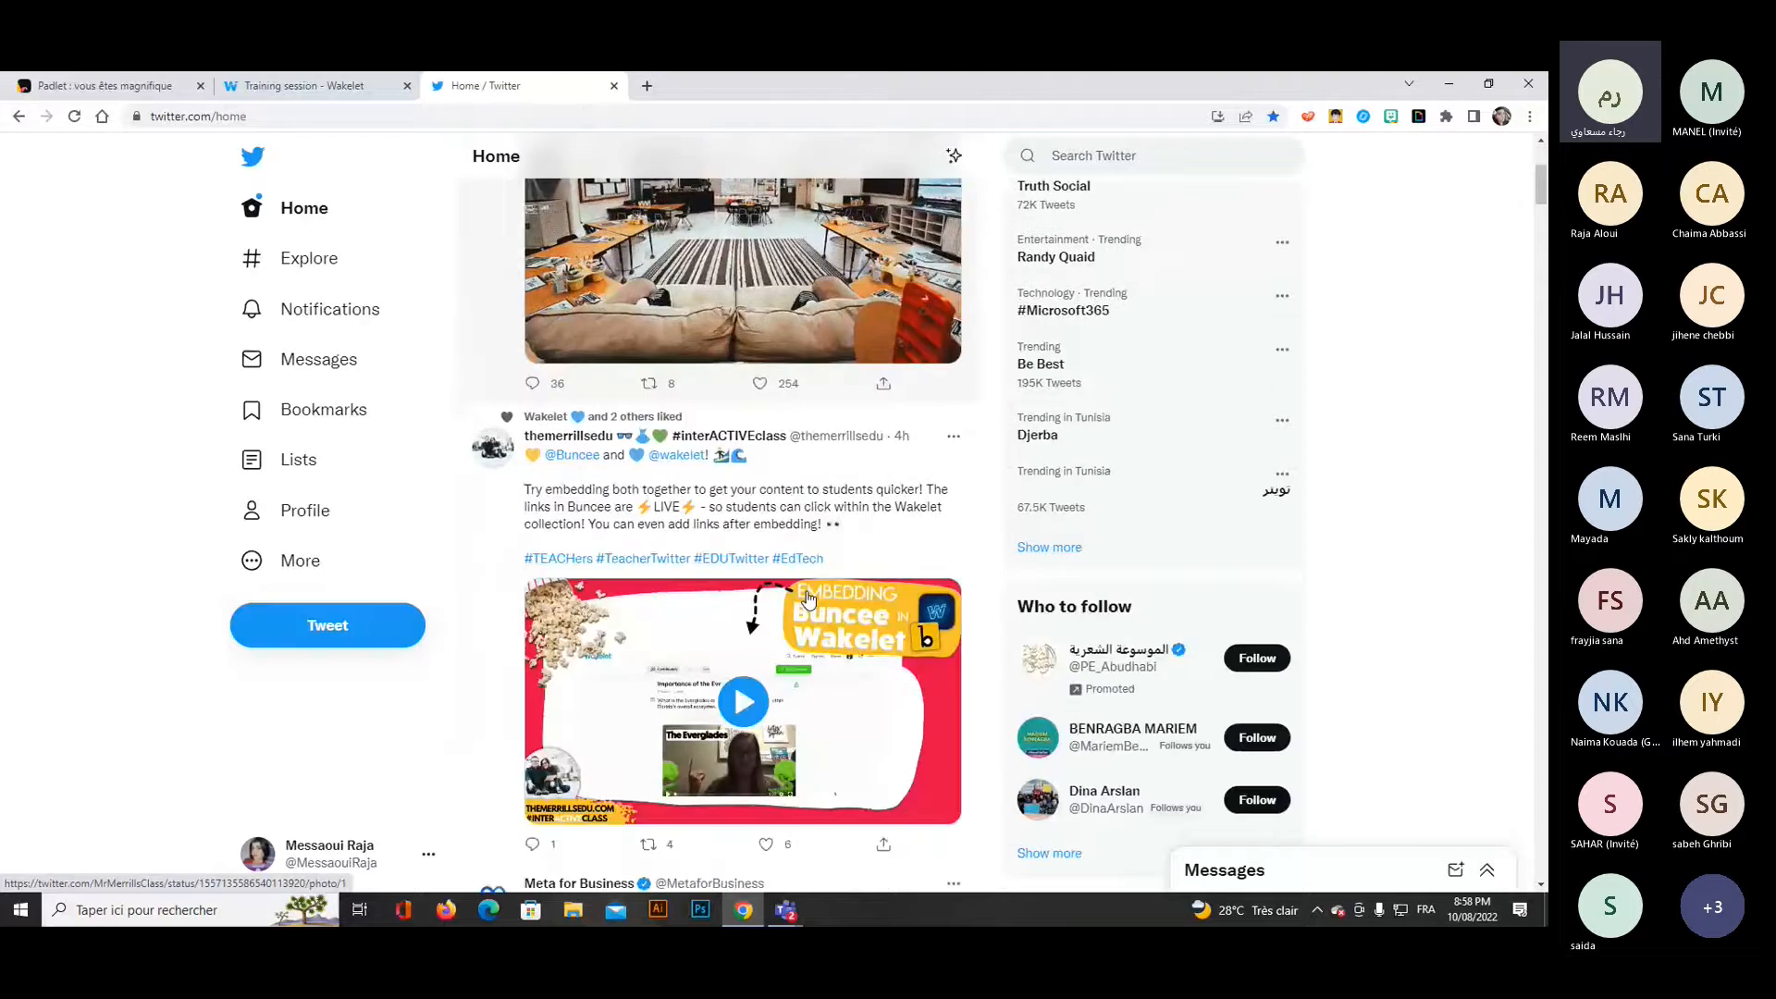
pyautogui.scroll(-7, 808, 600)
pyautogui.scroll(2, 807, 600)
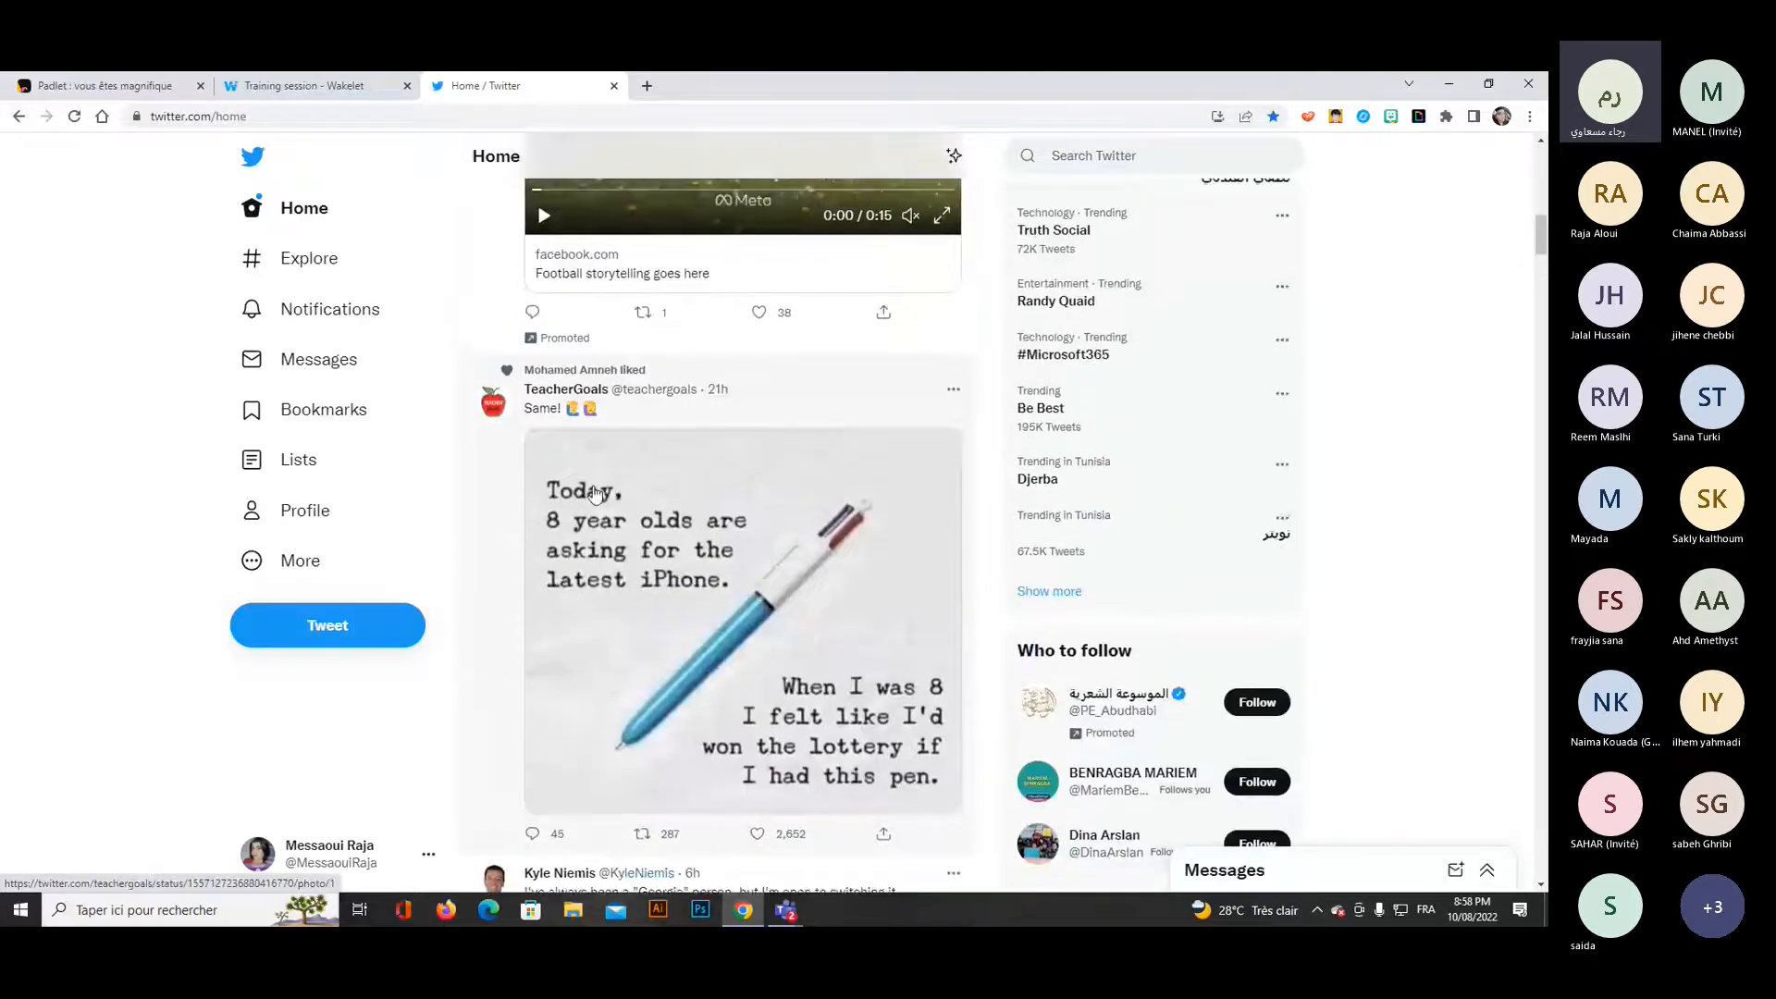
# Open the TeacherGoals profile, copy its web address and add it to the Wakelet collection as a link.
pyautogui.click(553, 388)
pyautogui.click(715, 115)
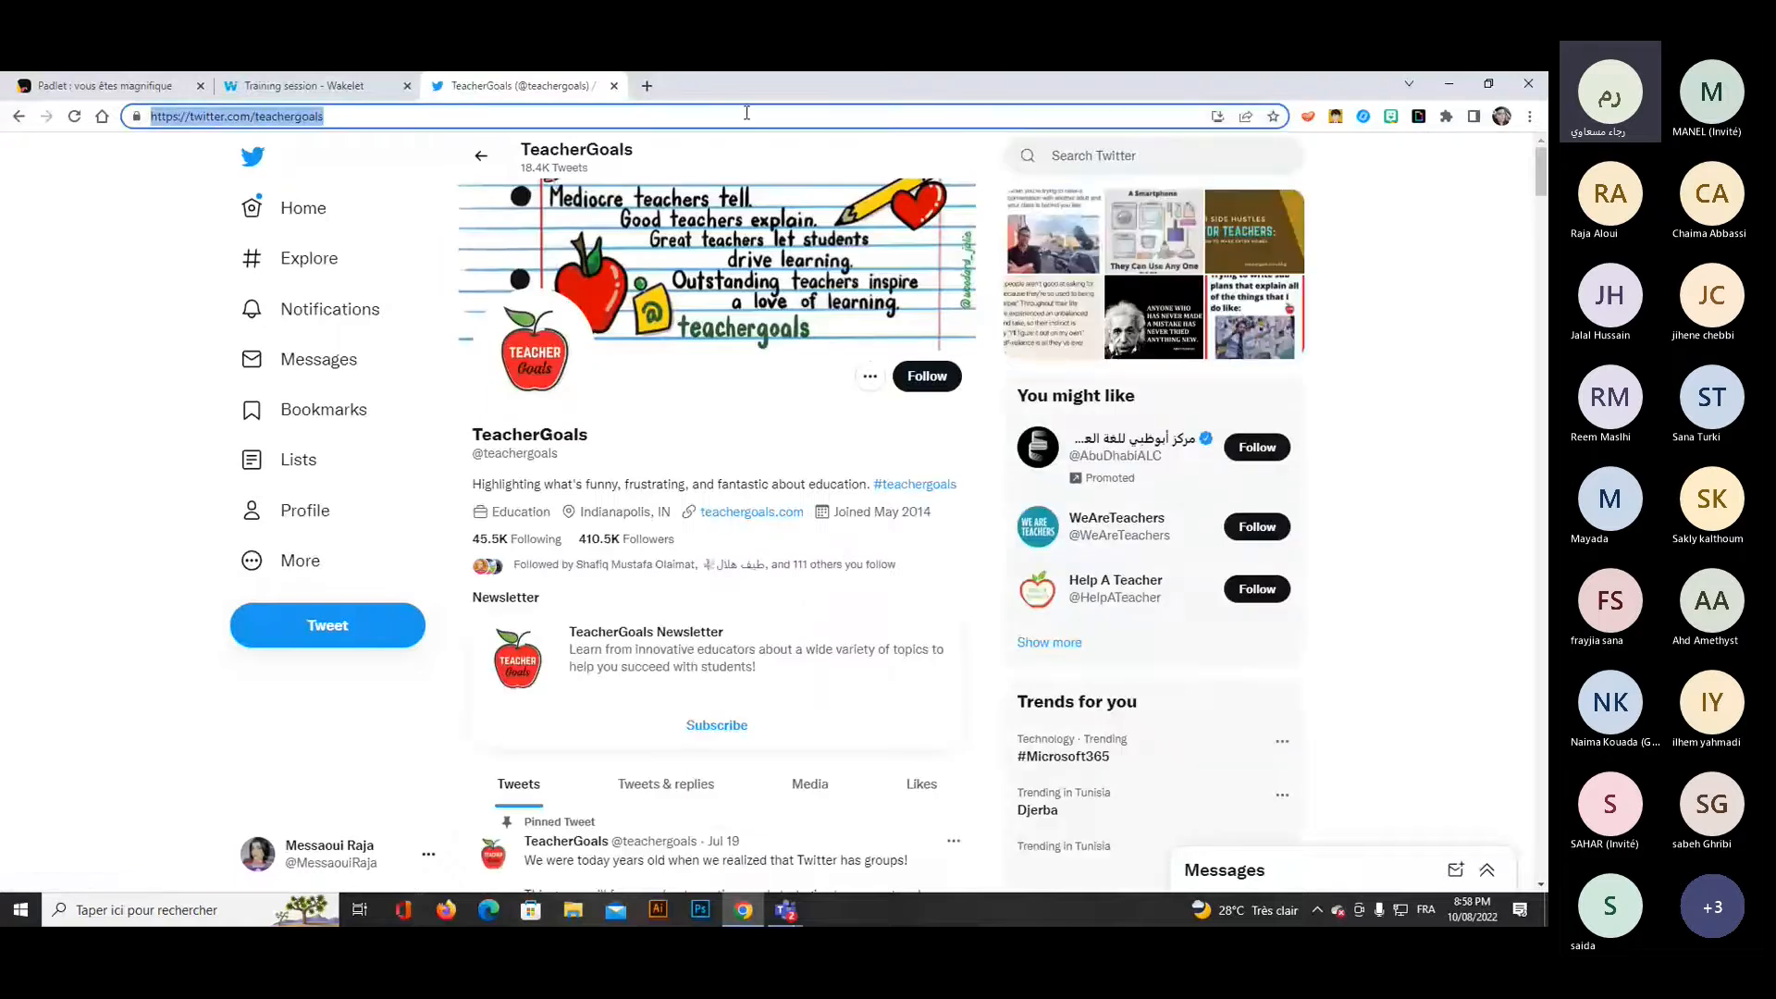
pyautogui.hotkey('ctrl', 'c')
pyautogui.click(305, 85)
pyautogui.click(545, 362)
pyautogui.hotkey('ctrl', 'v')
pyautogui.press('Return')
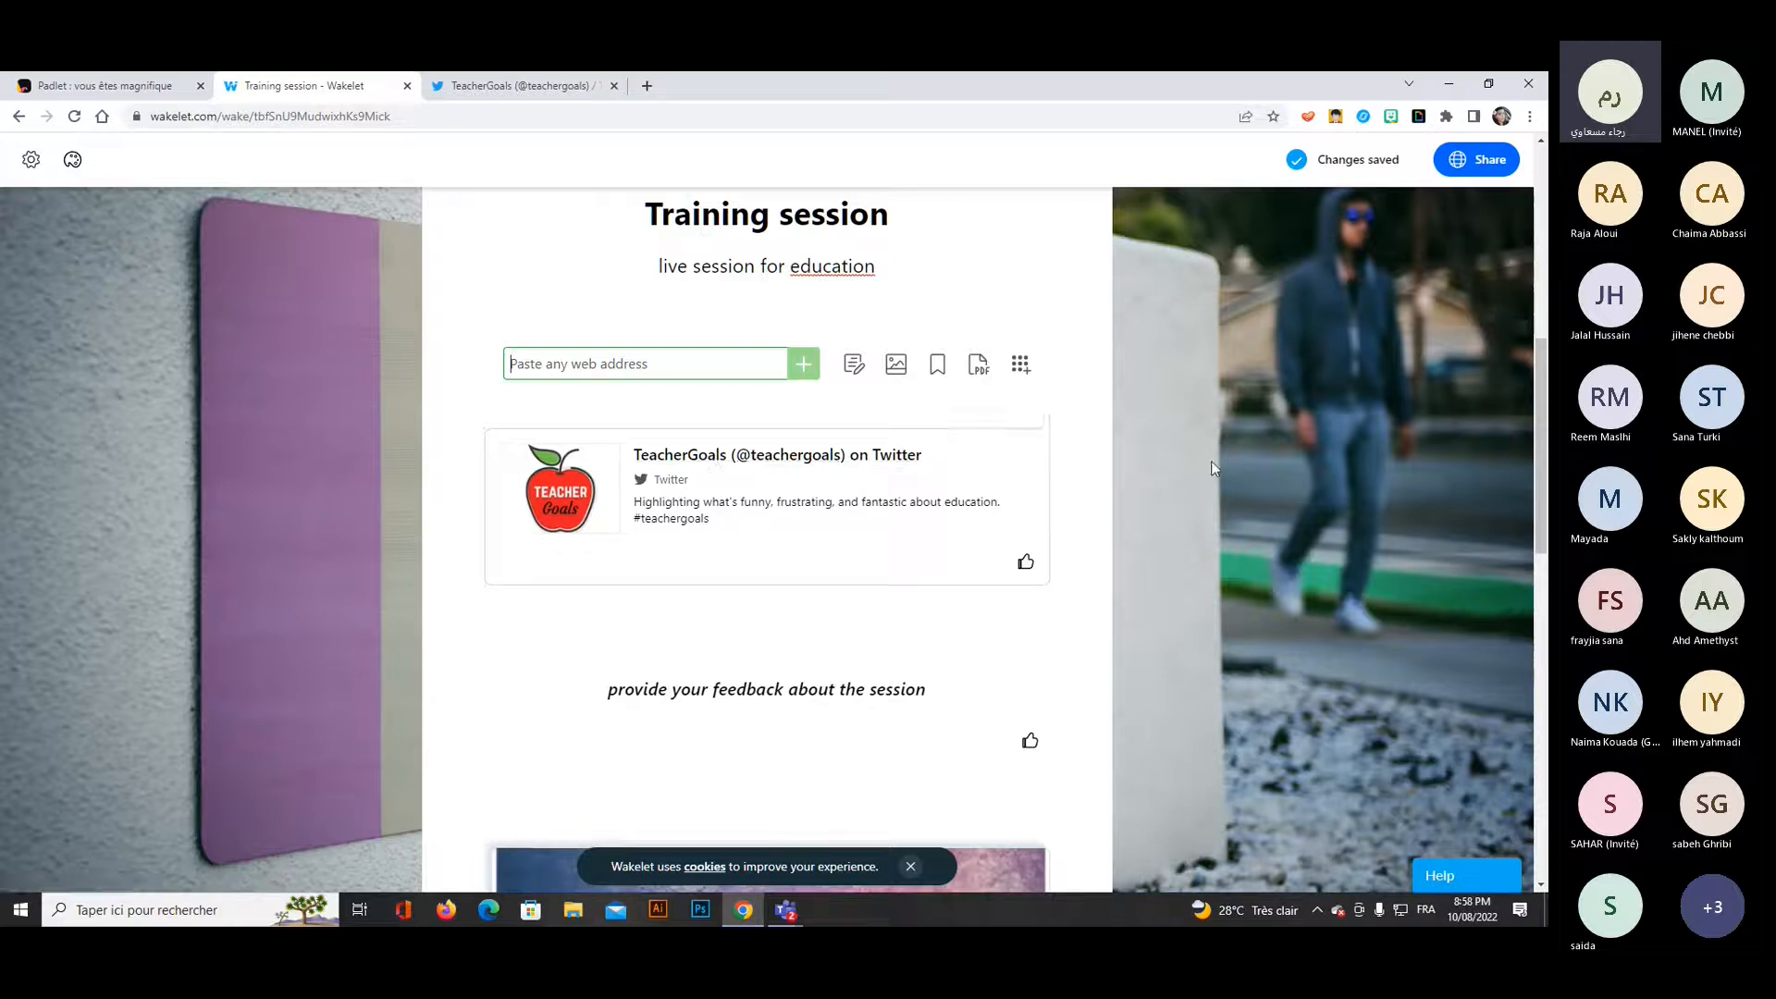
pyautogui.click(1020, 363)
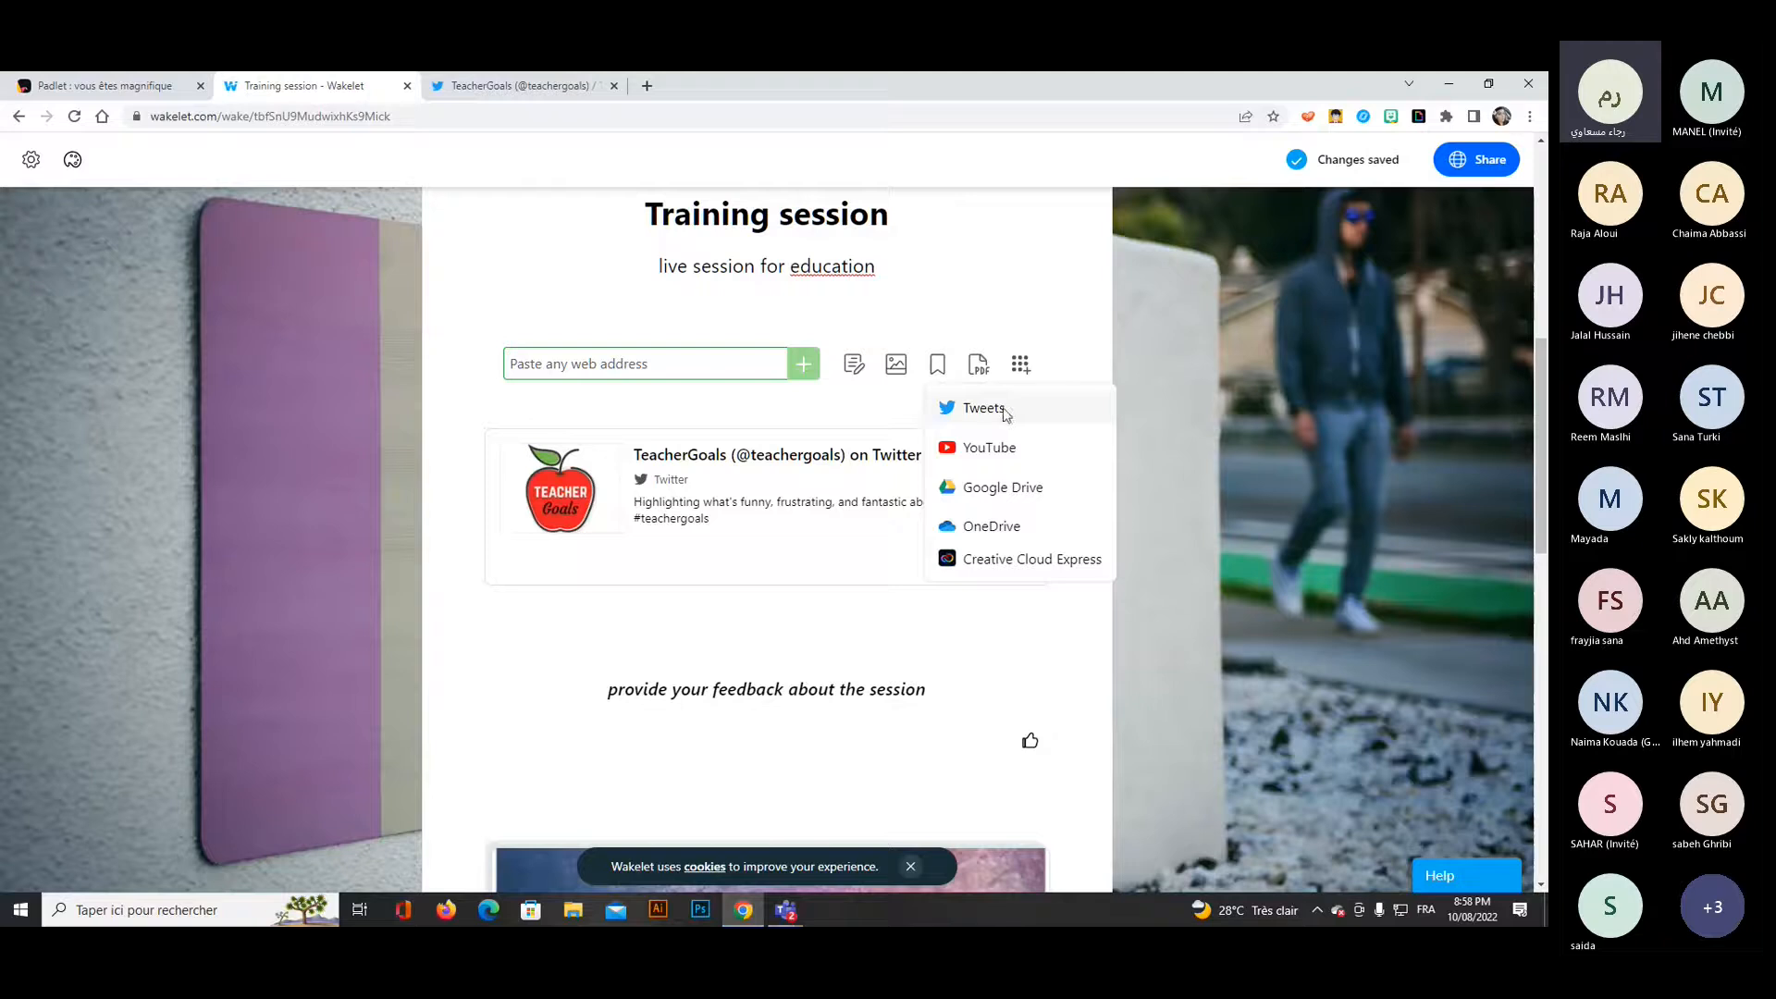
pyautogui.click(1163, 384)
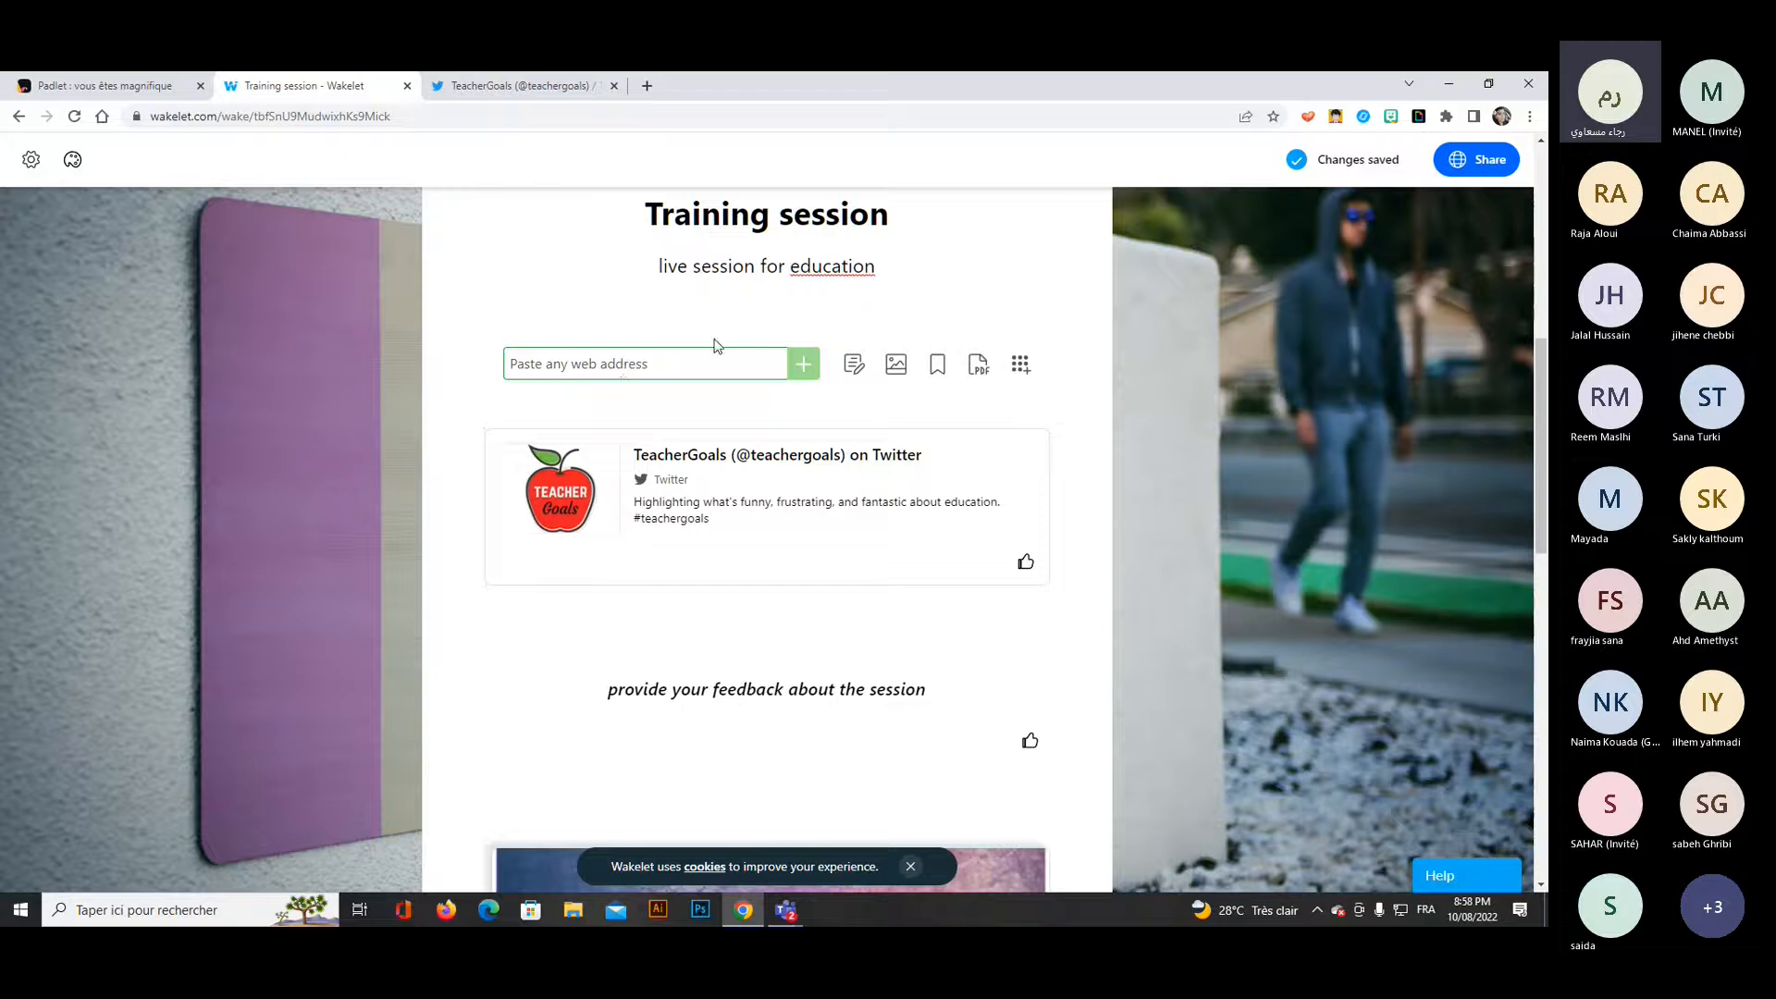
pyautogui.click(451, 92)
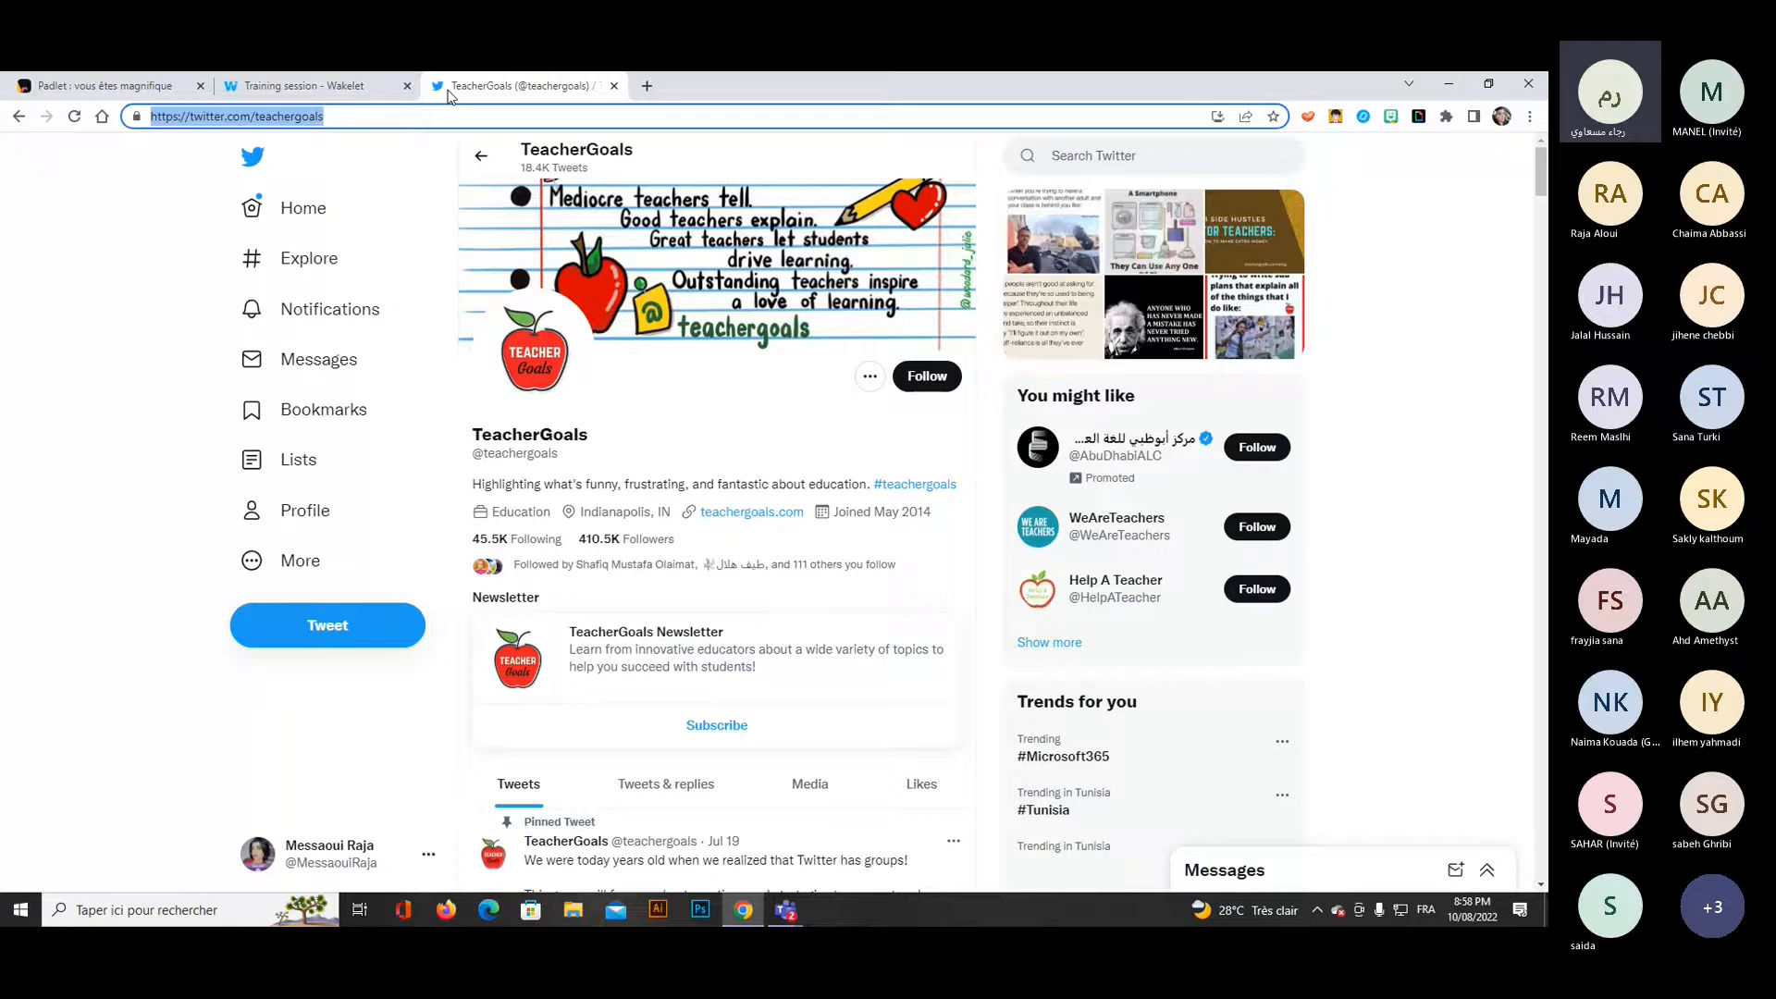
pyautogui.click(1450, 86)
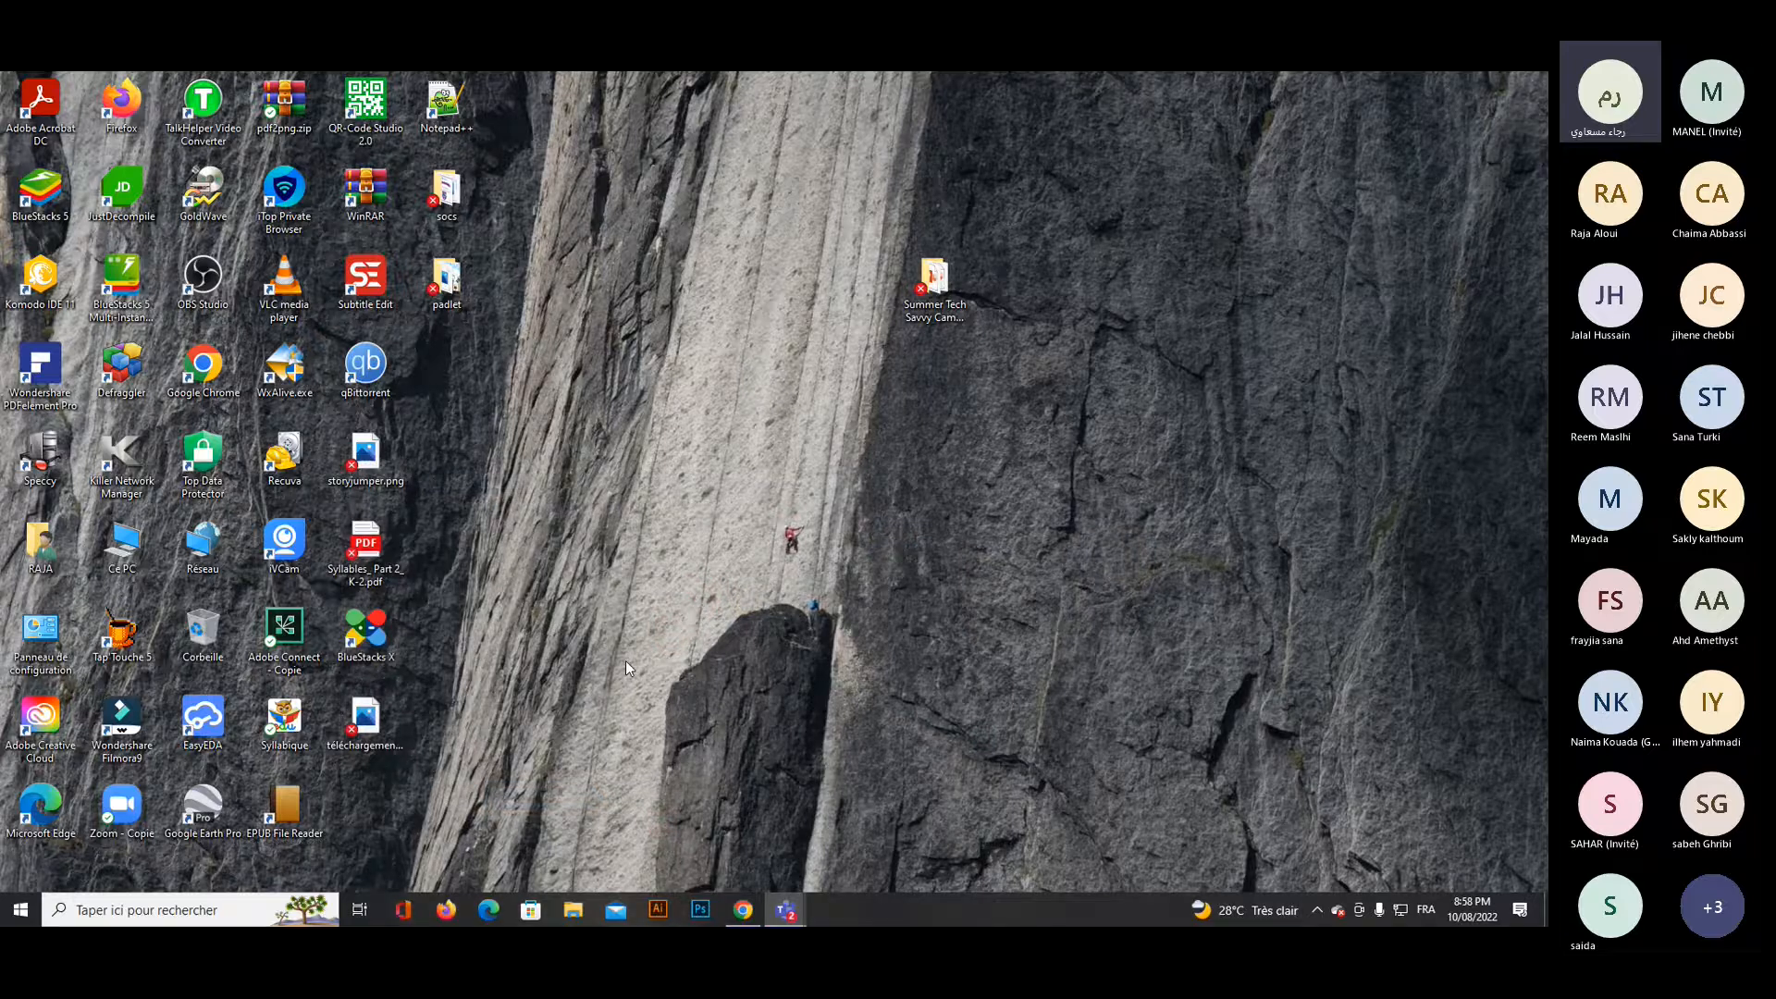
pyautogui.click(743, 910)
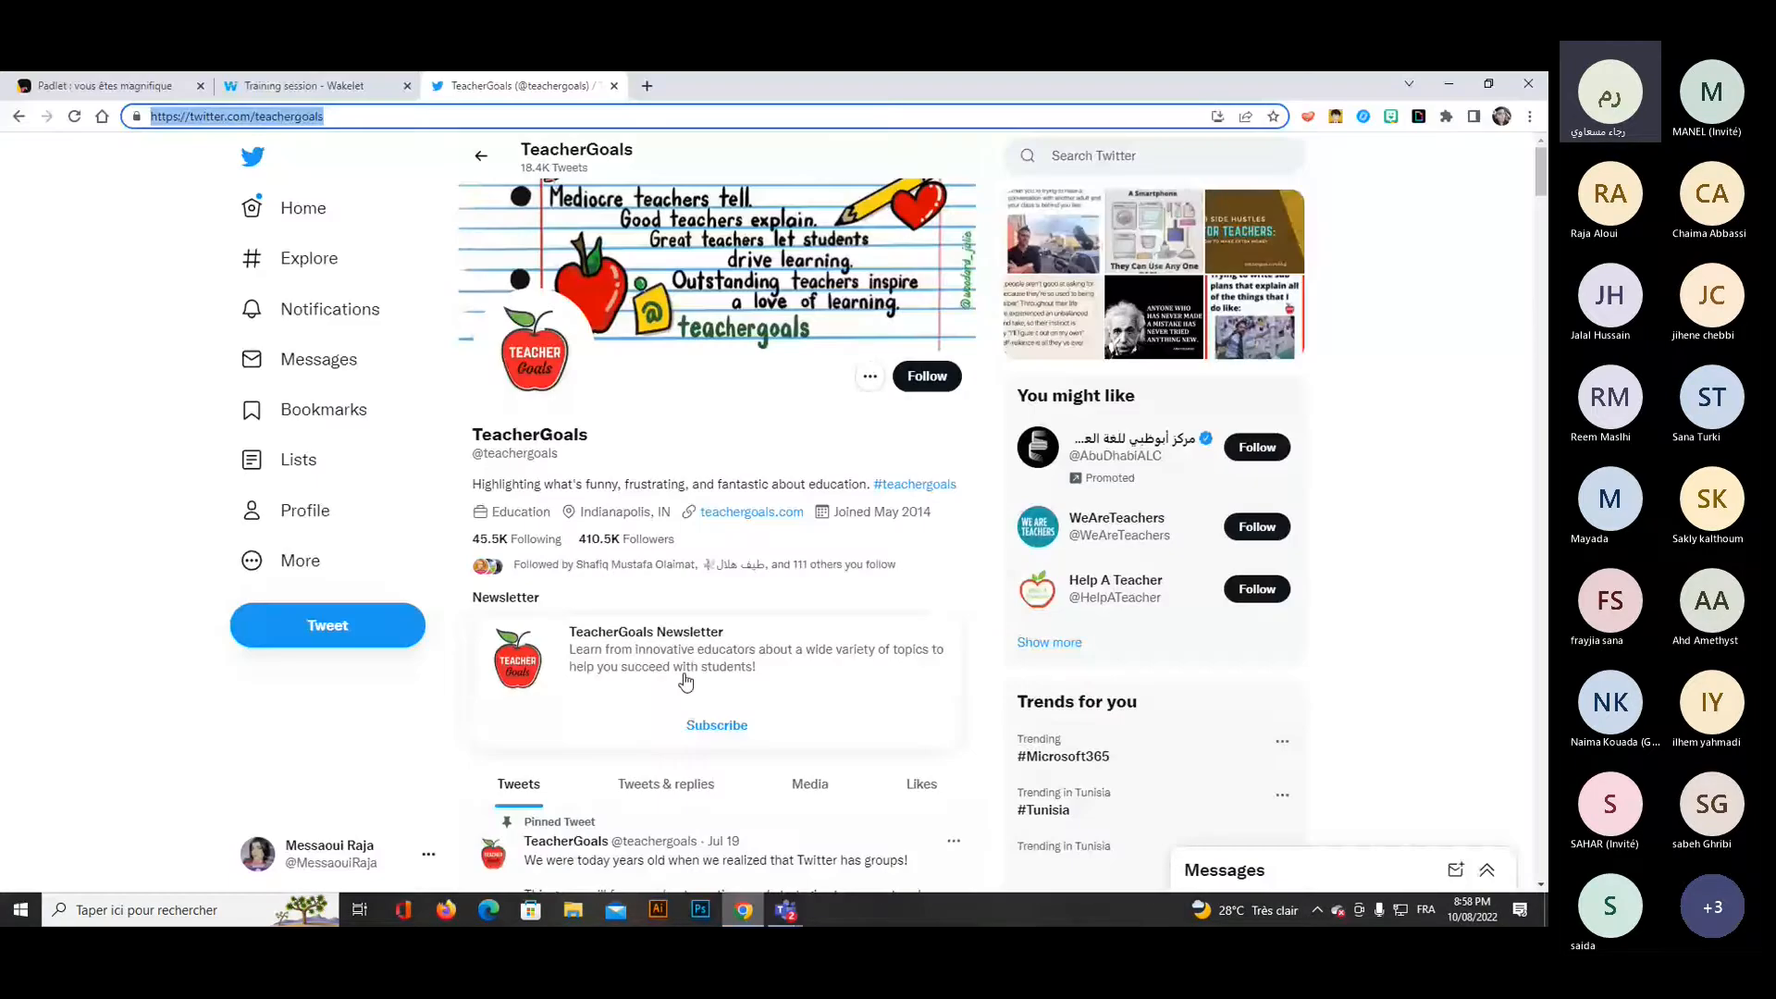
pyautogui.click(1488, 85)
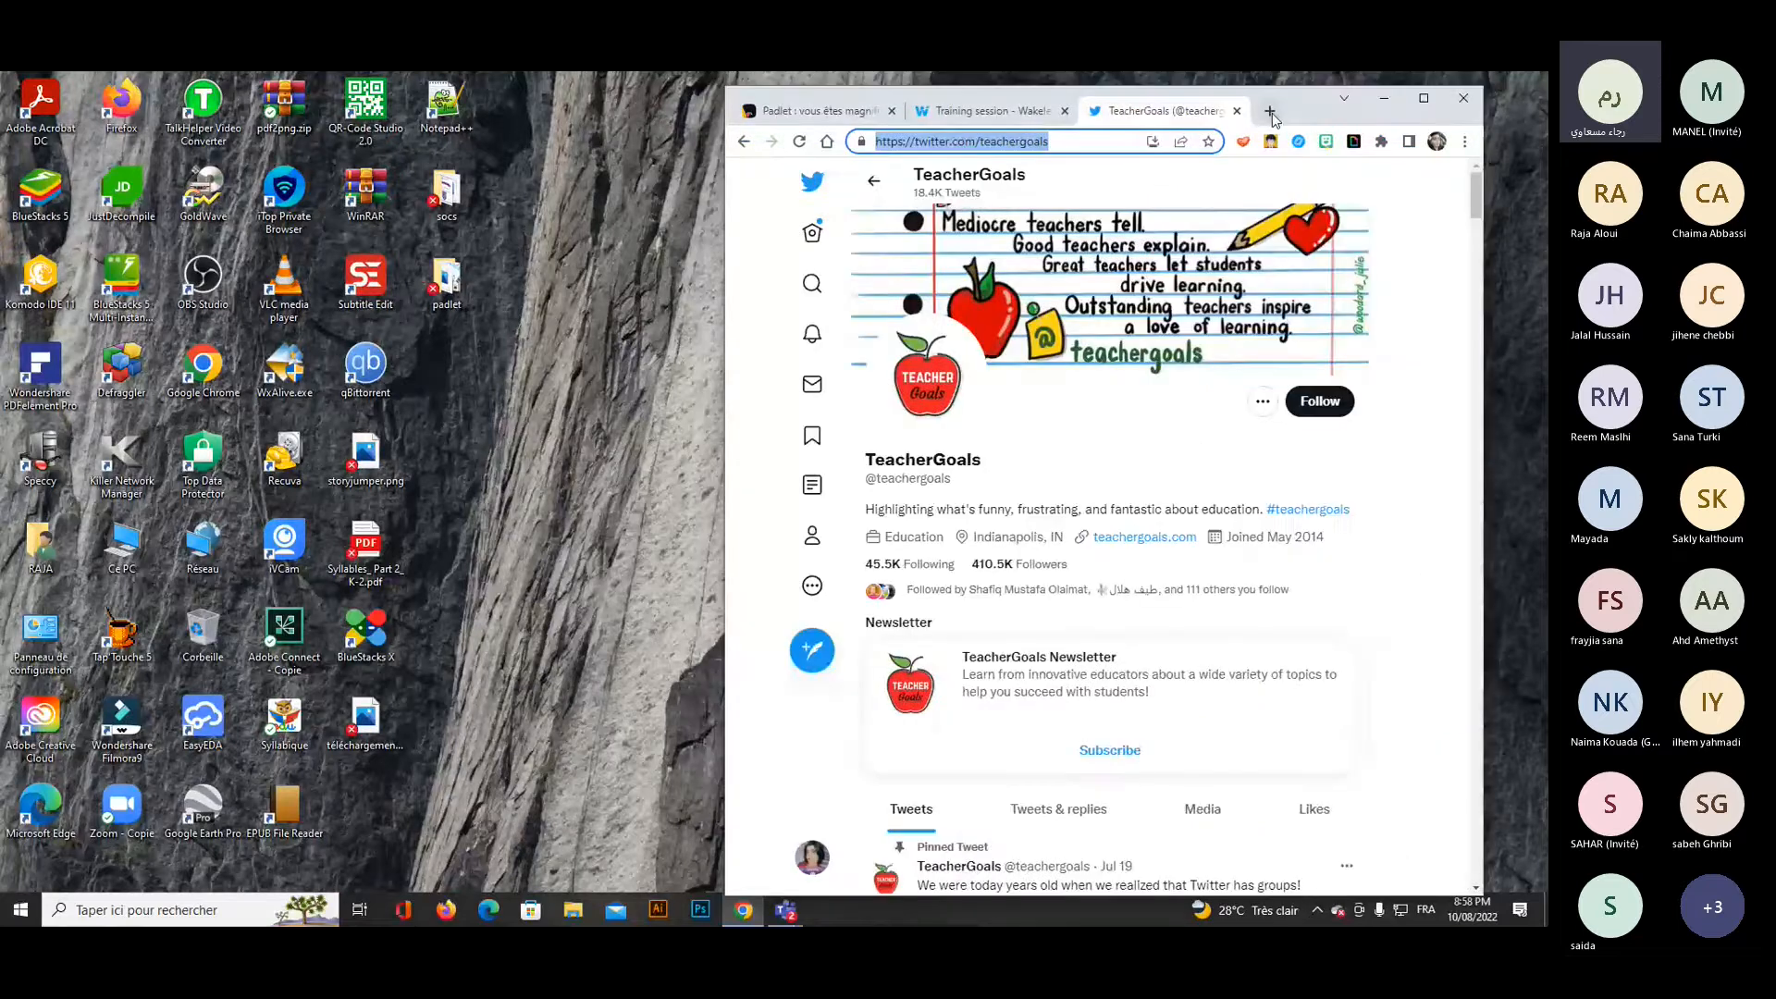
# Search Google in a new tab for "the independent articles" and open The Independent's New Articles page.
pyautogui.hotkey('ctrl', 't')
pyautogui.click(1070, 463)
pyautogui.write('the independent')
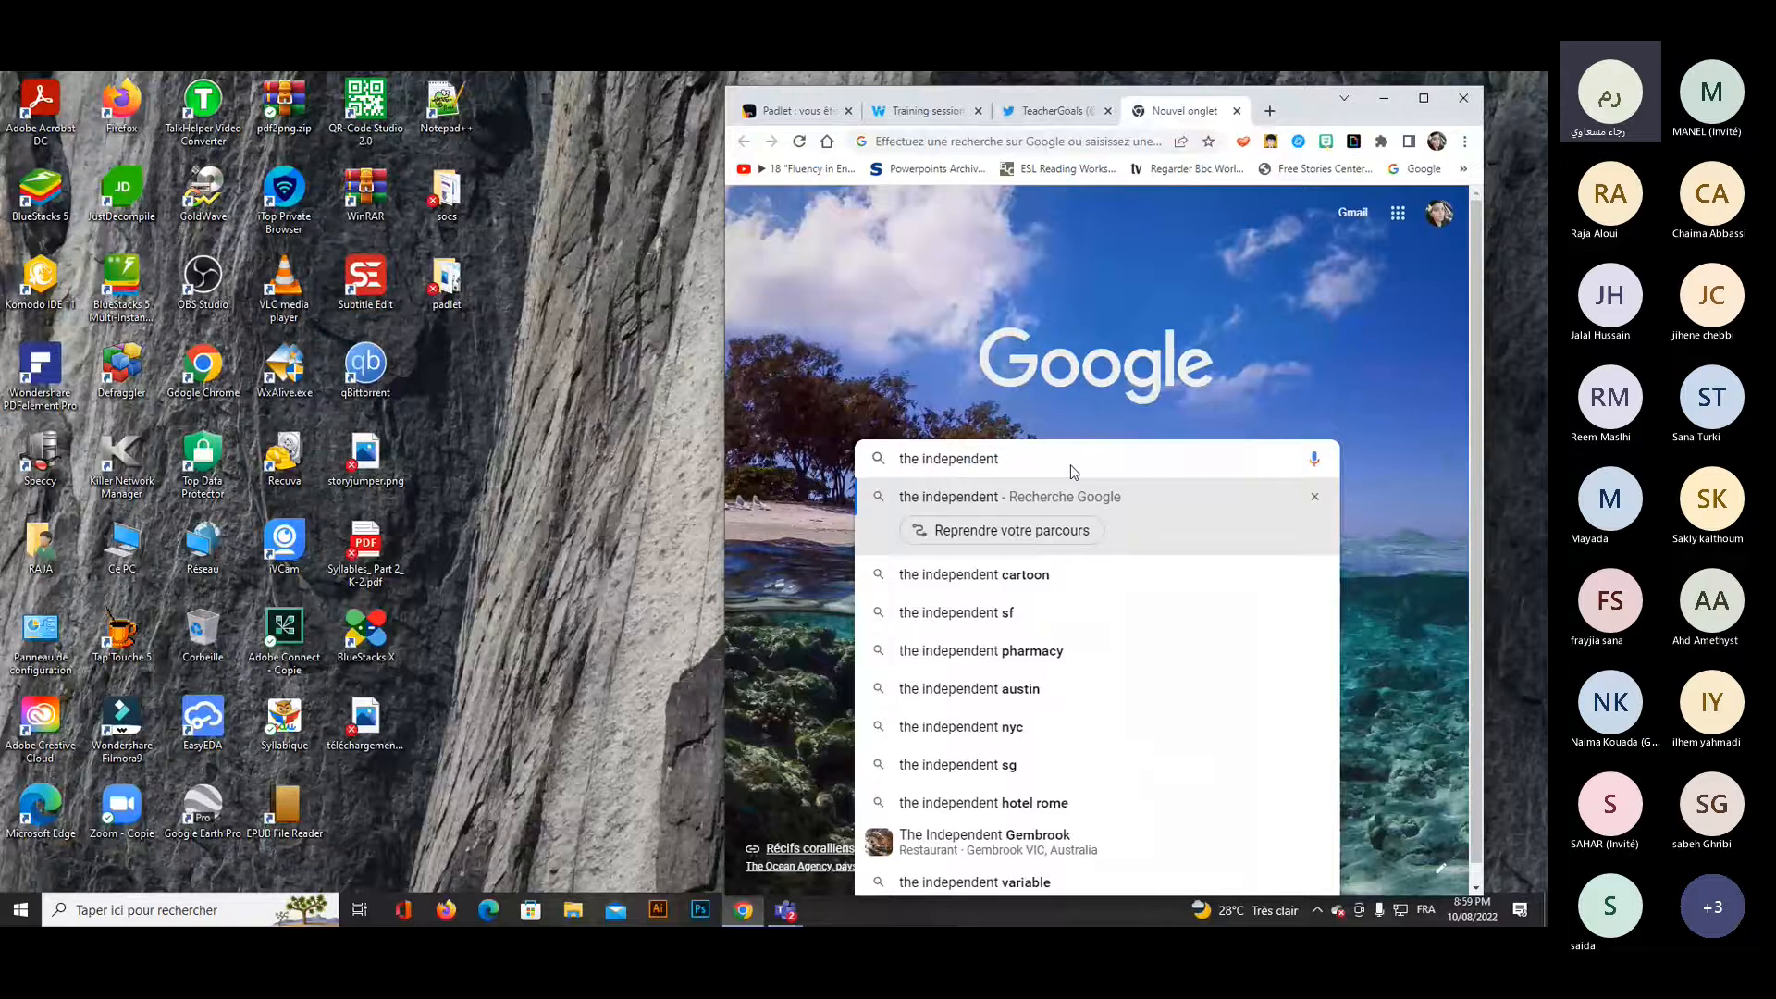
pyautogui.write(' articles')
pyautogui.press('Return')
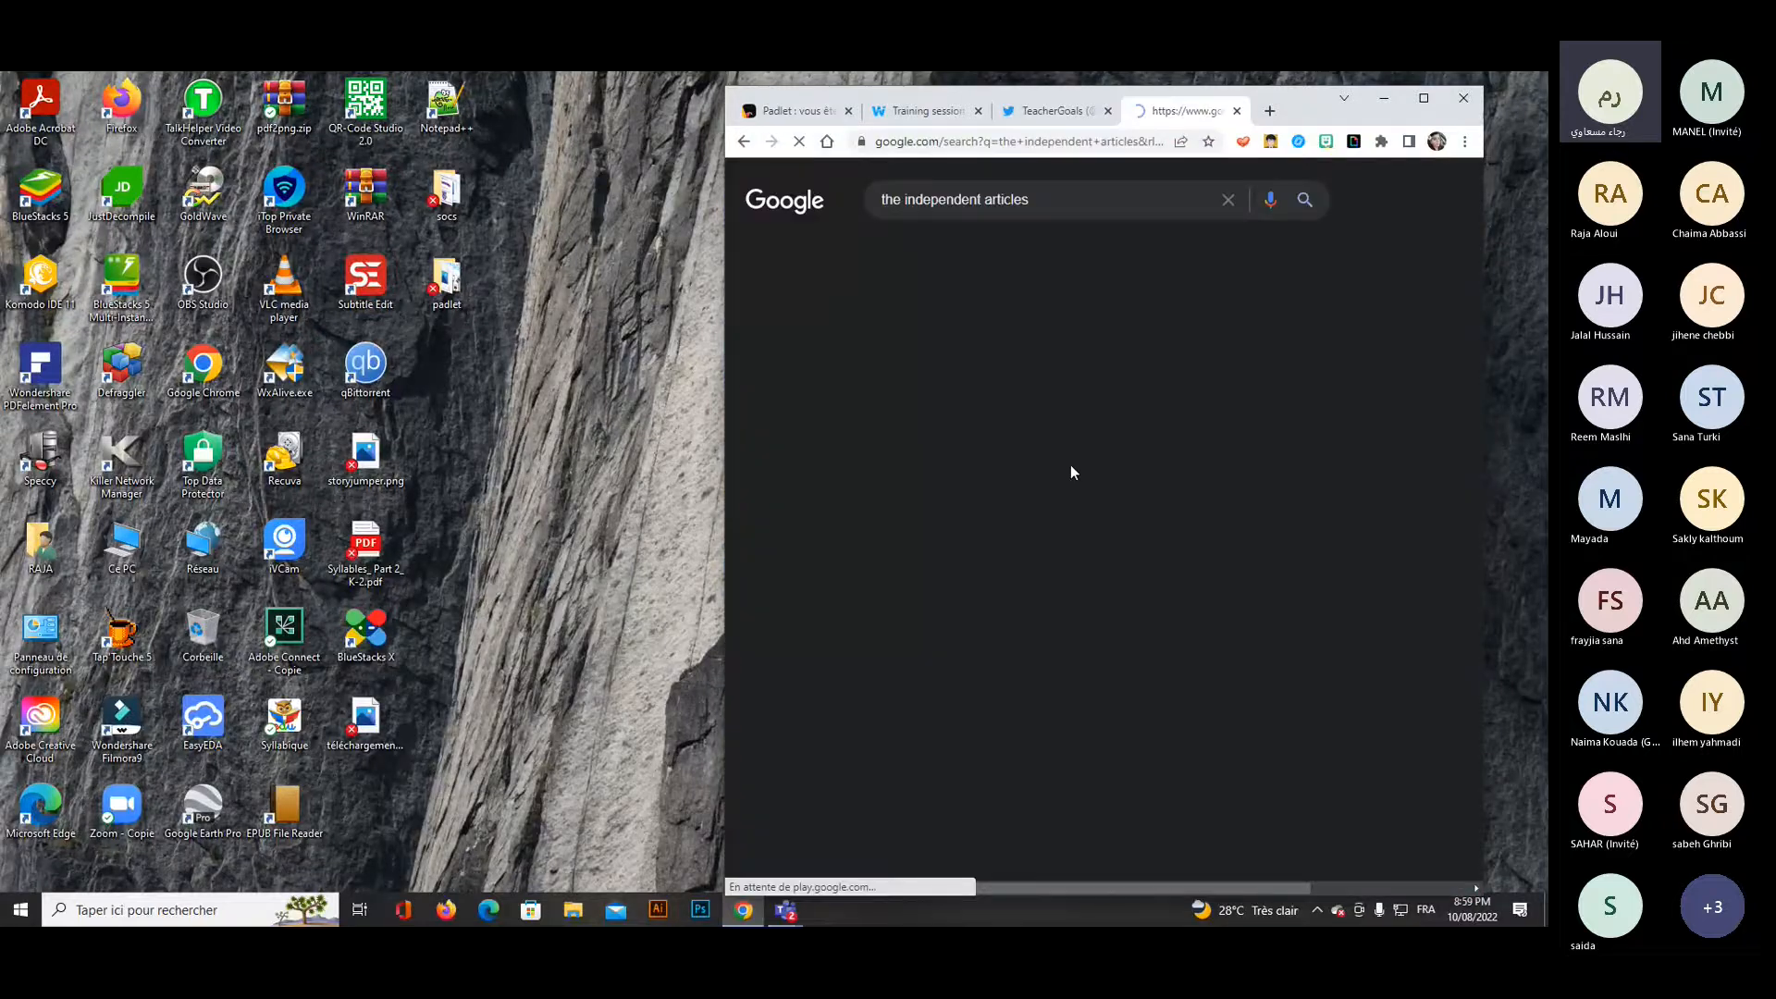
pyautogui.click(1422, 99)
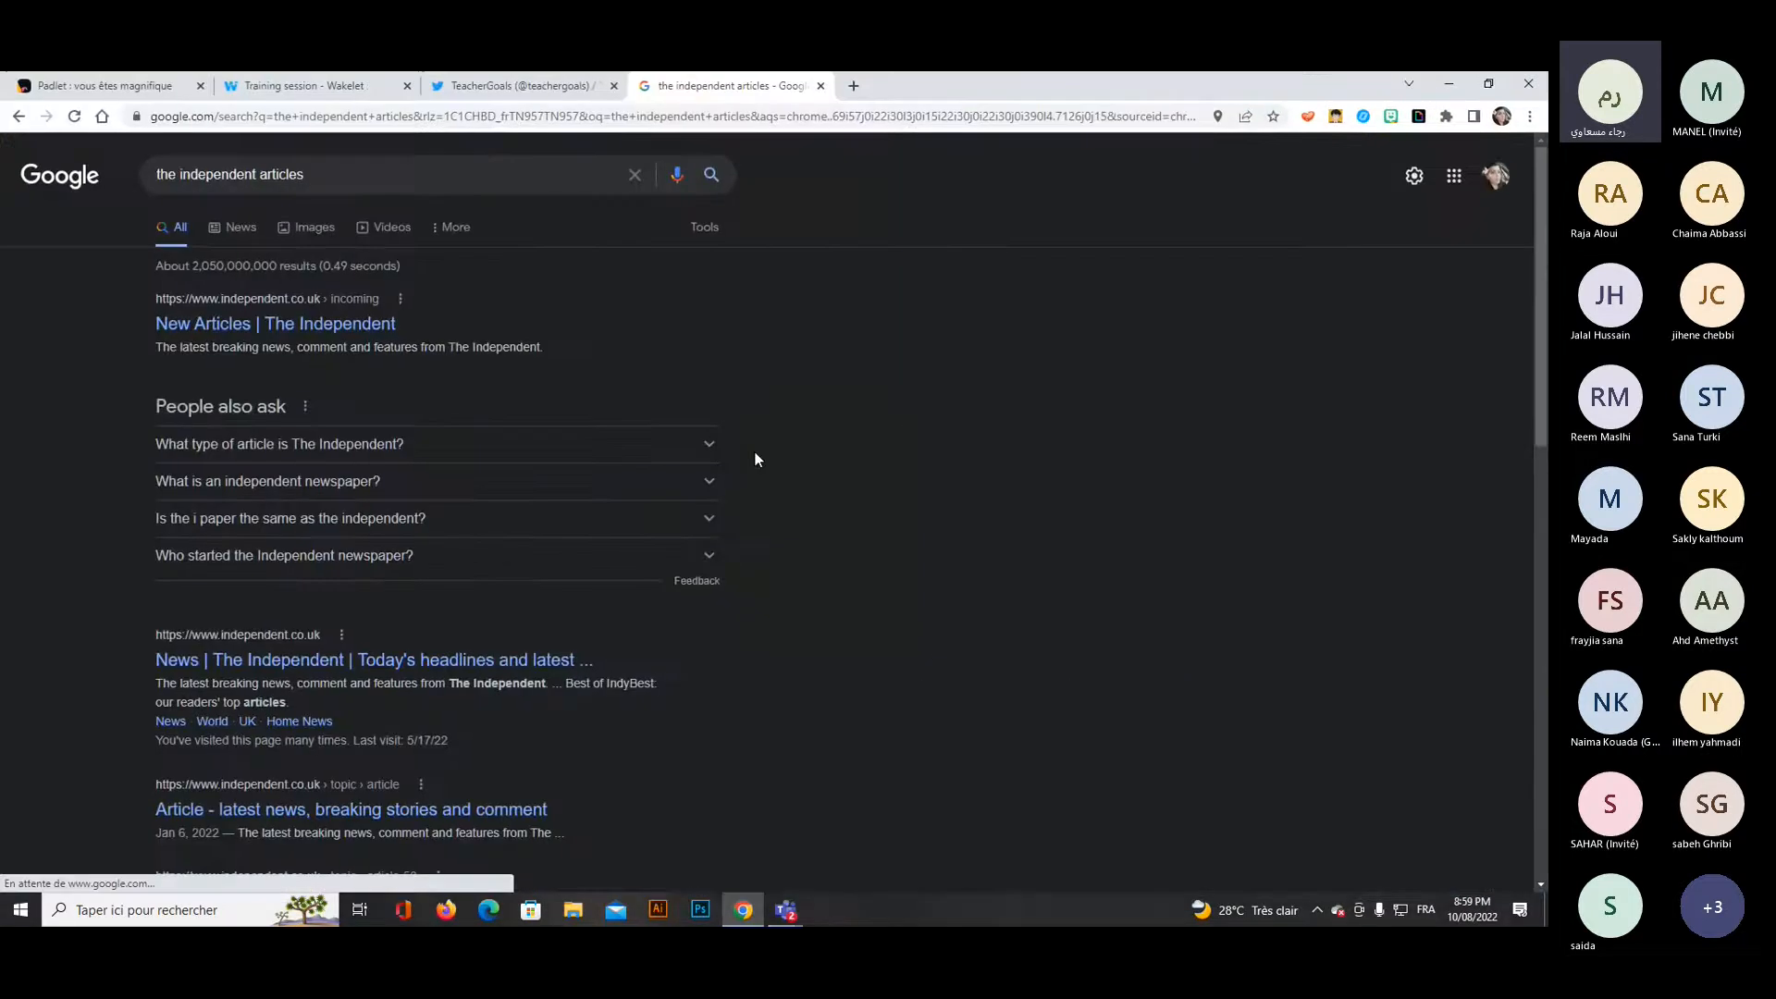
pyautogui.click(266, 322)
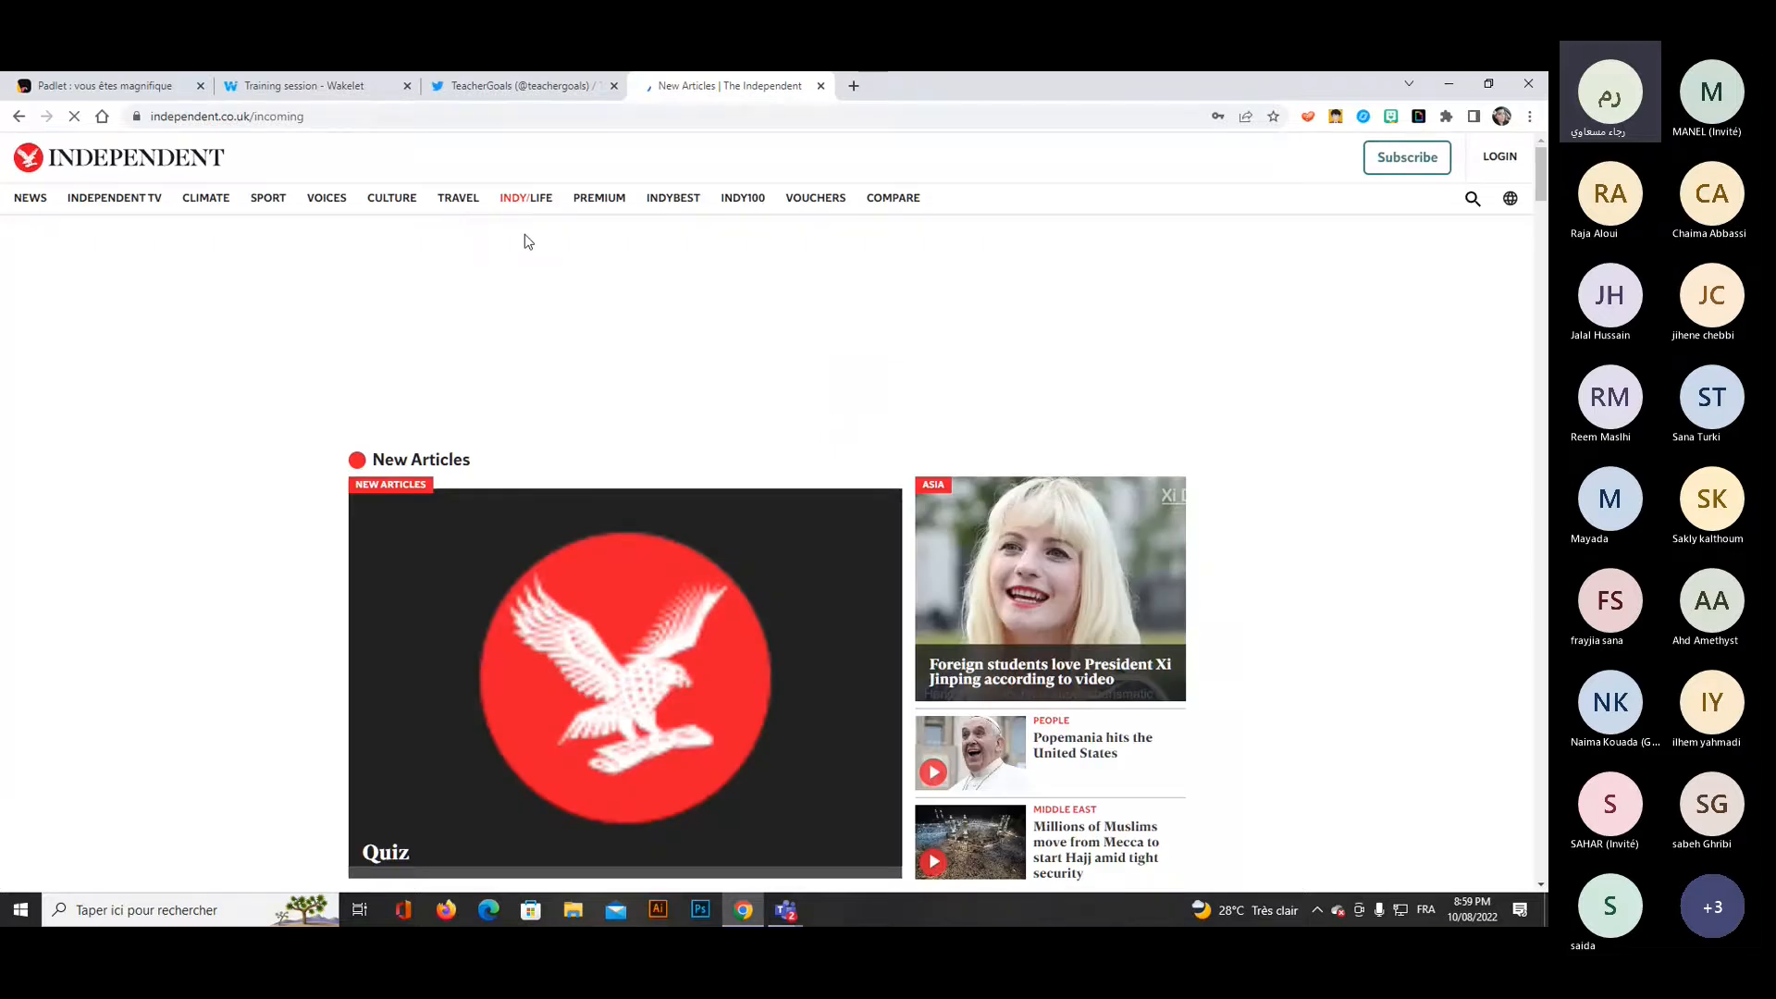
# Open The Independent's Travel section, copy its web address and add it to the Wakelet collection as a link.
pyautogui.click(459, 200)
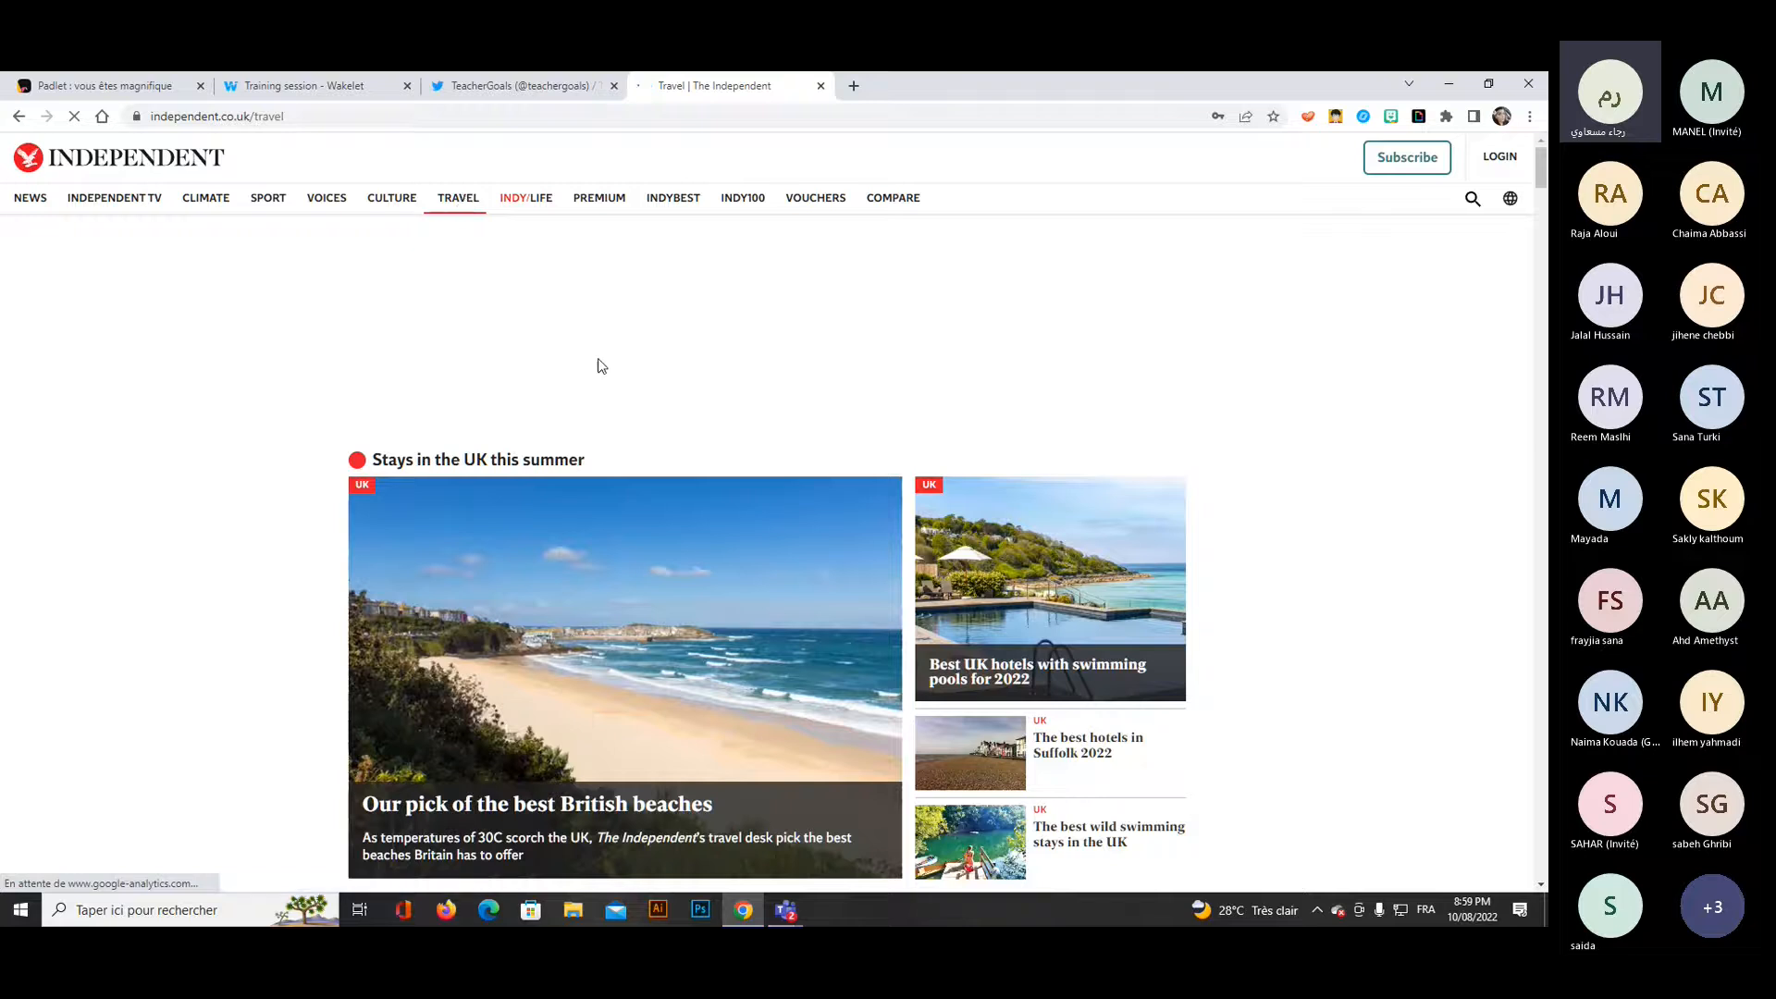
pyautogui.scroll(-2, 601, 365)
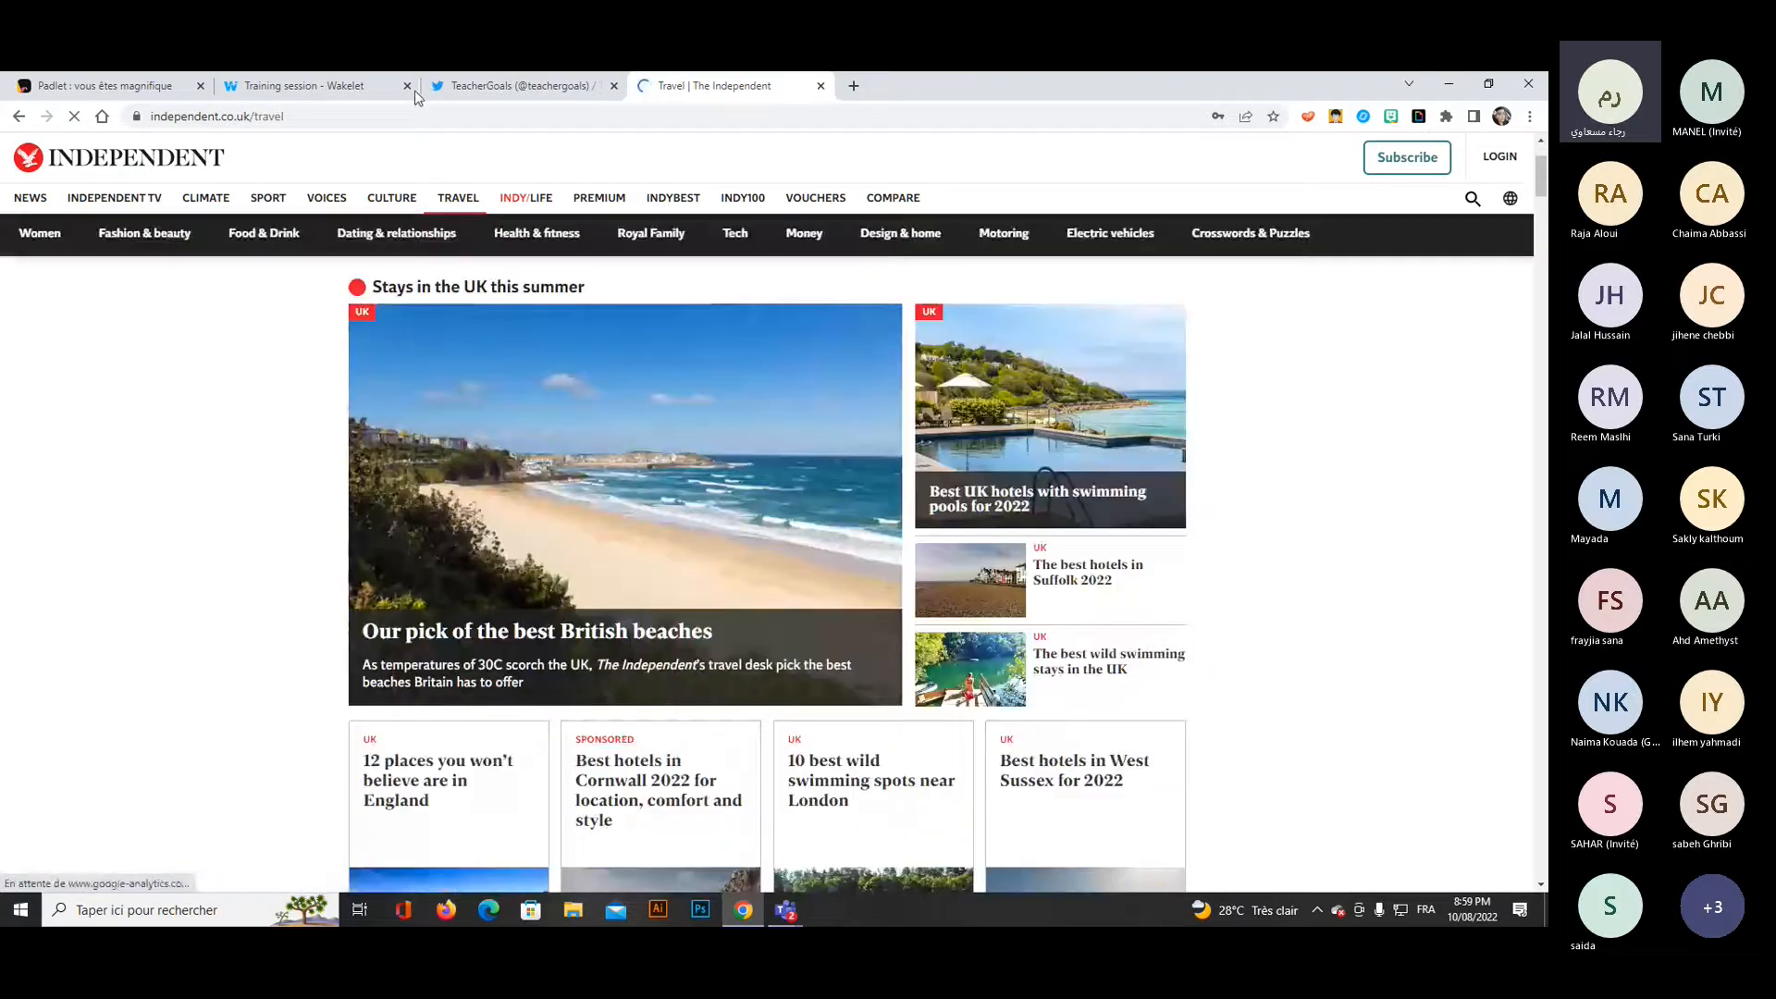
pyautogui.click(587, 117)
pyautogui.click(546, 83)
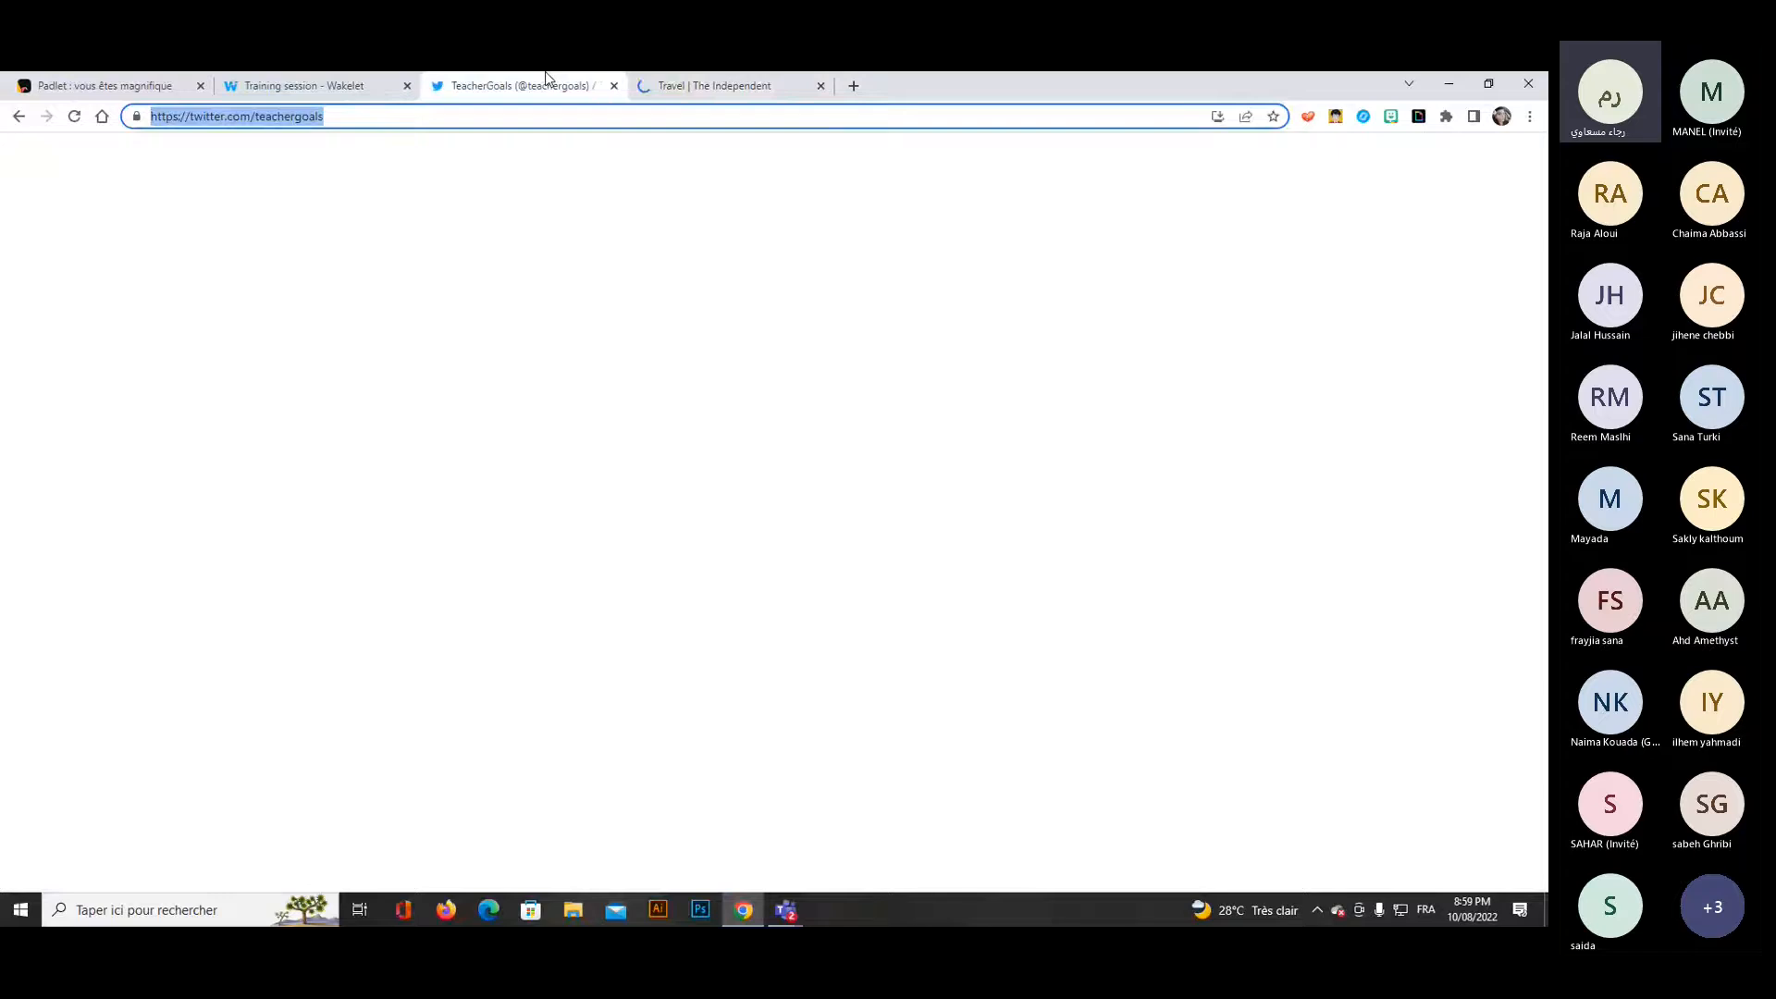
pyautogui.click(352, 79)
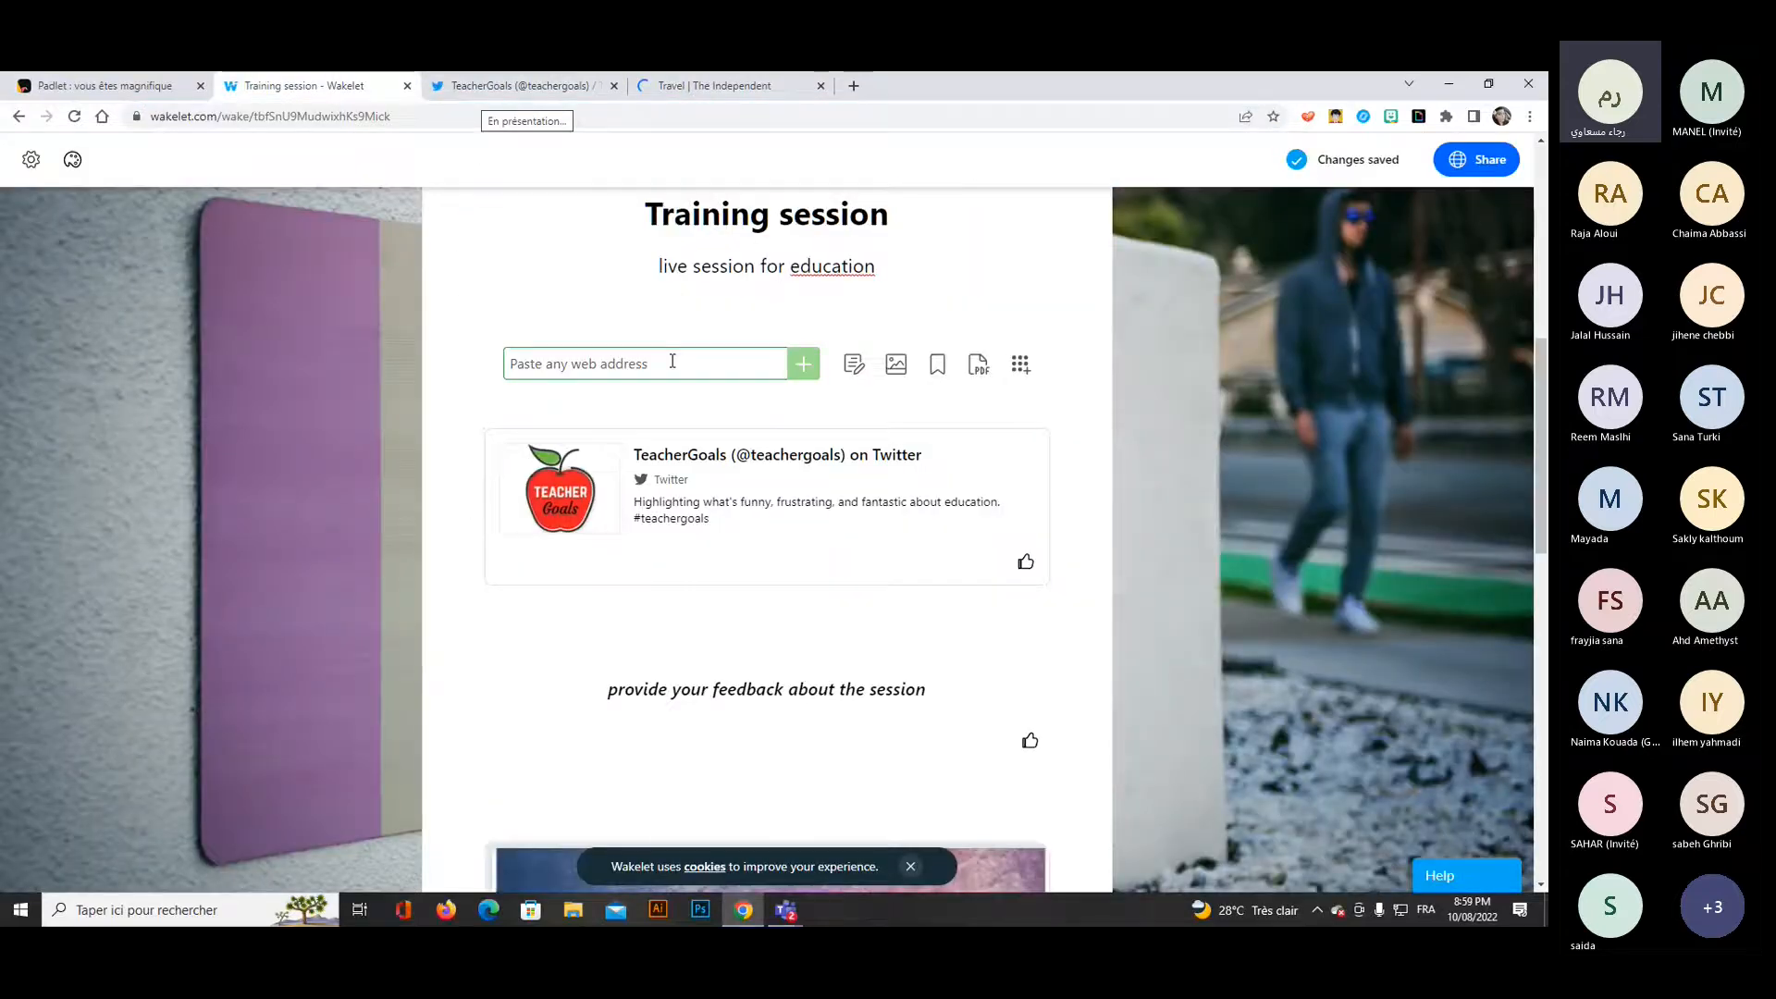
pyautogui.hotkey('ctrl', 'v')
pyautogui.press('Return')
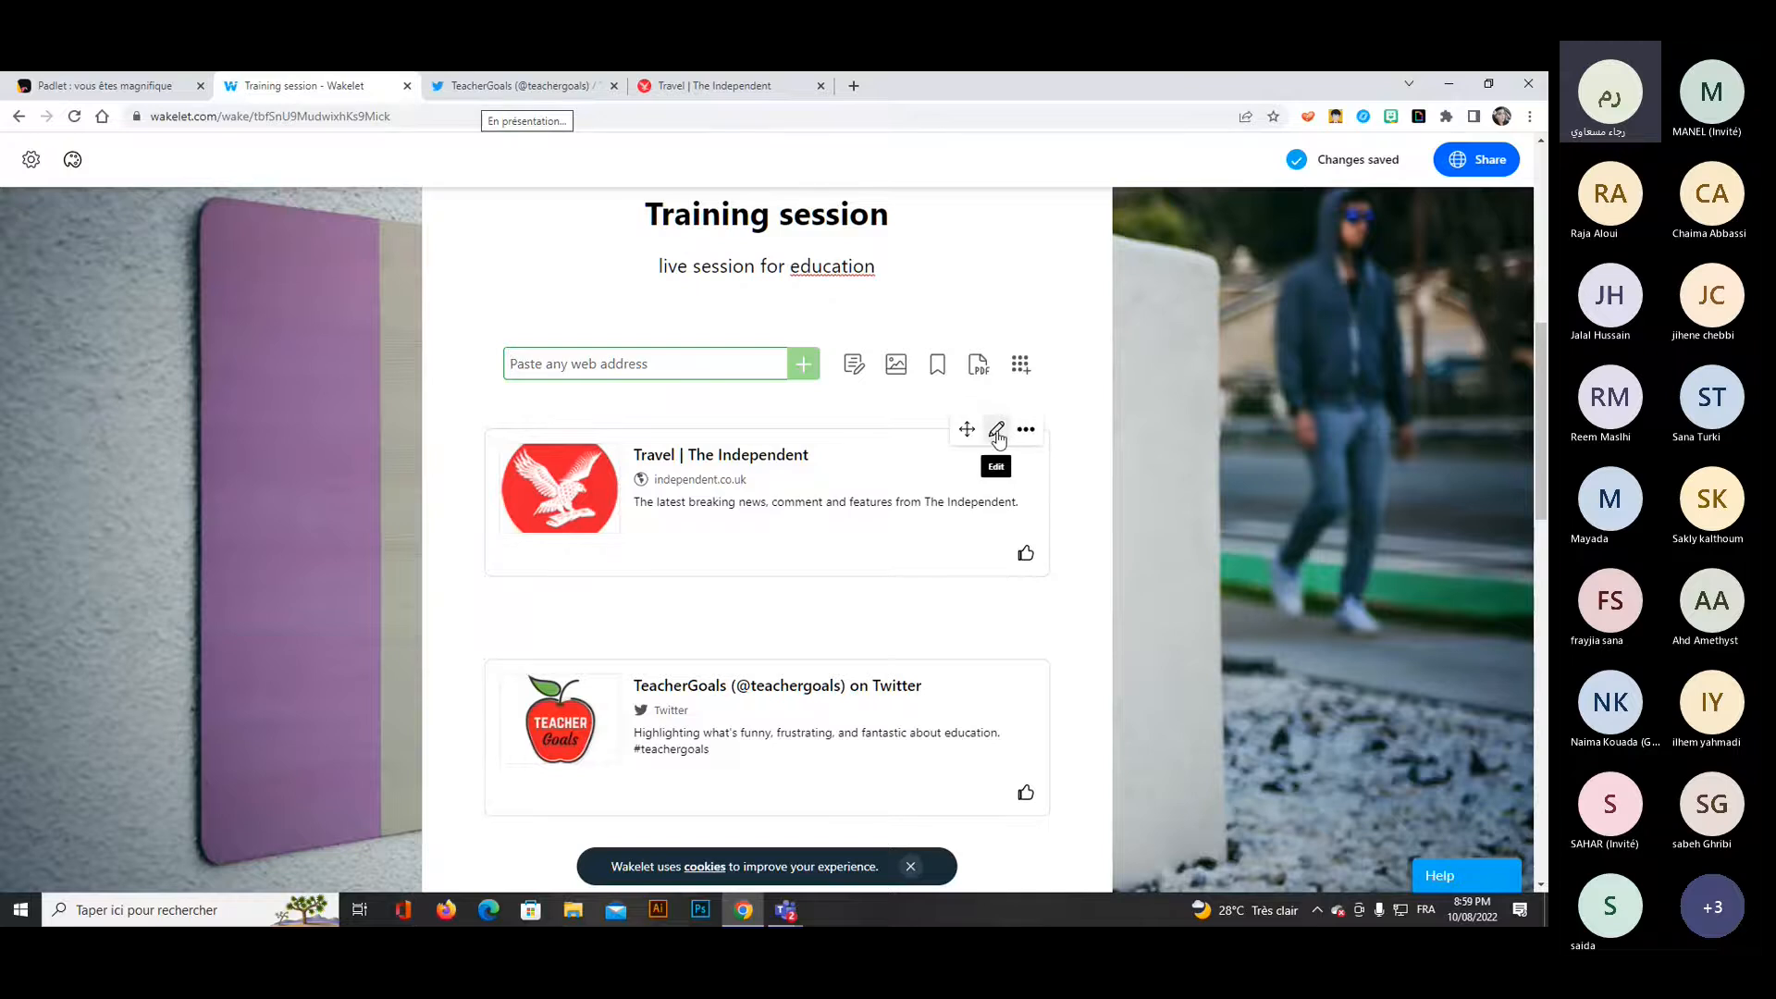
# Change the title of The Independent Travel link to "guess what, read it!" and save the card.
pyautogui.click(997, 433)
pyautogui.moveTo(837, 459); pyautogui.dragTo(632, 468)
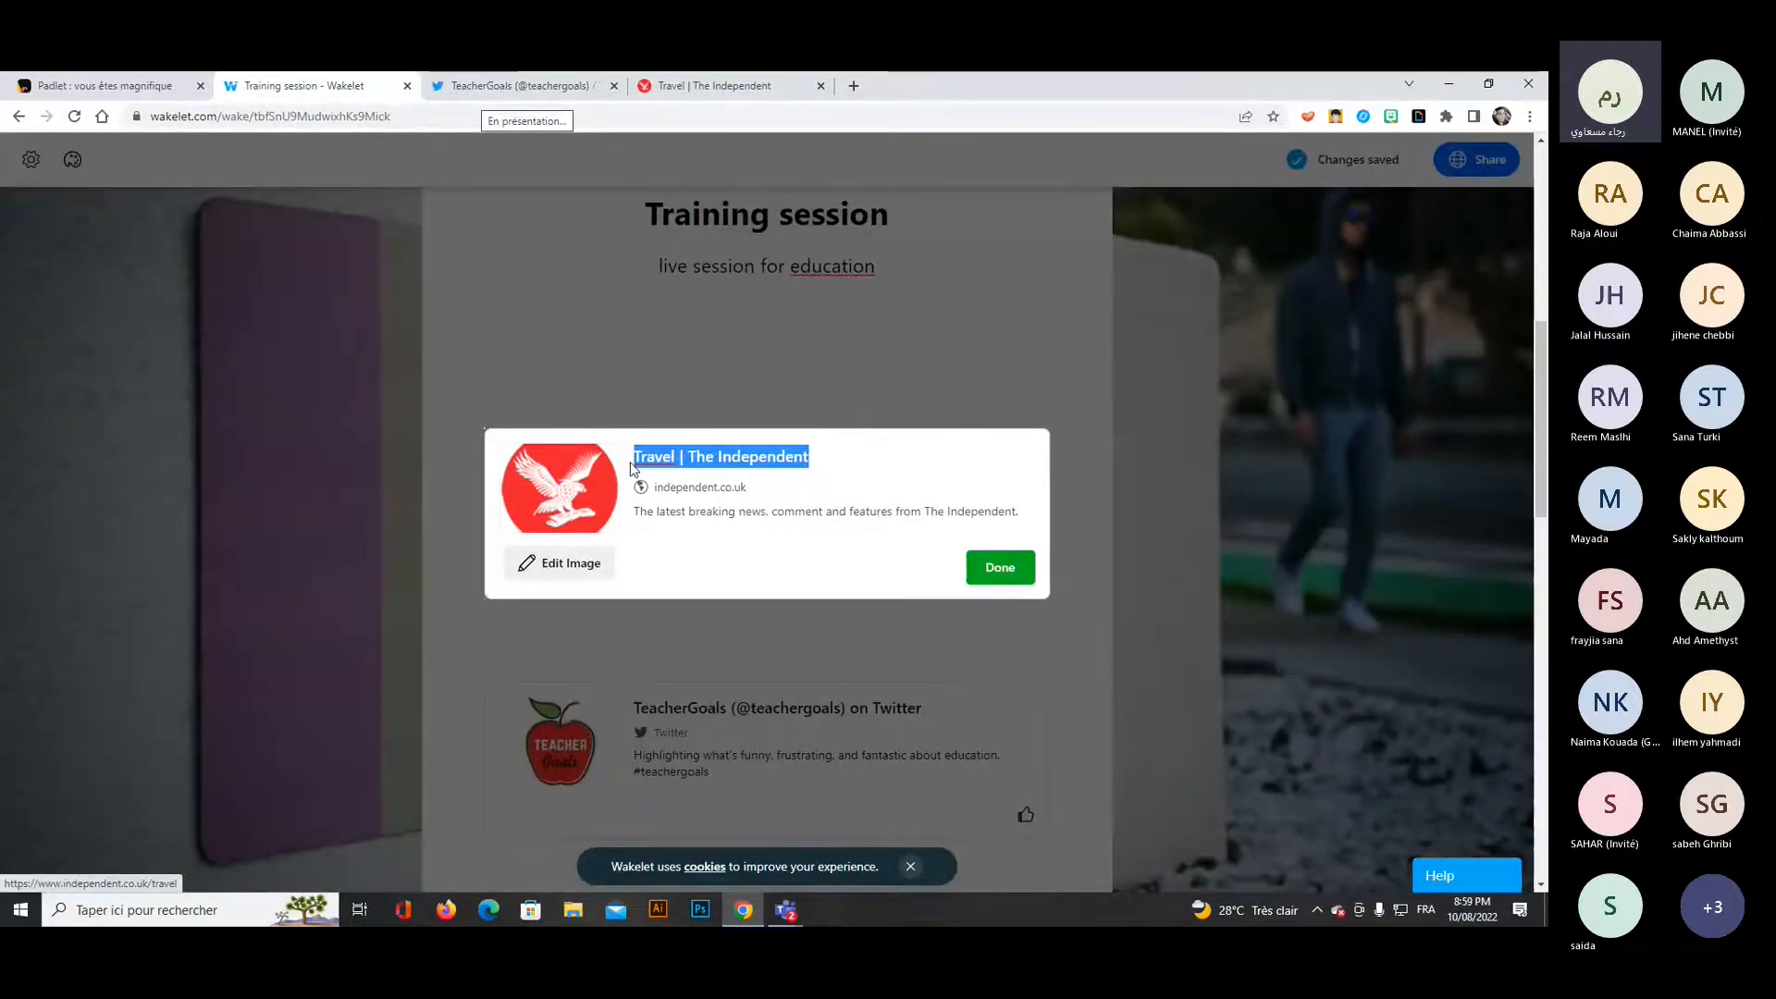
pyautogui.write('guess ')
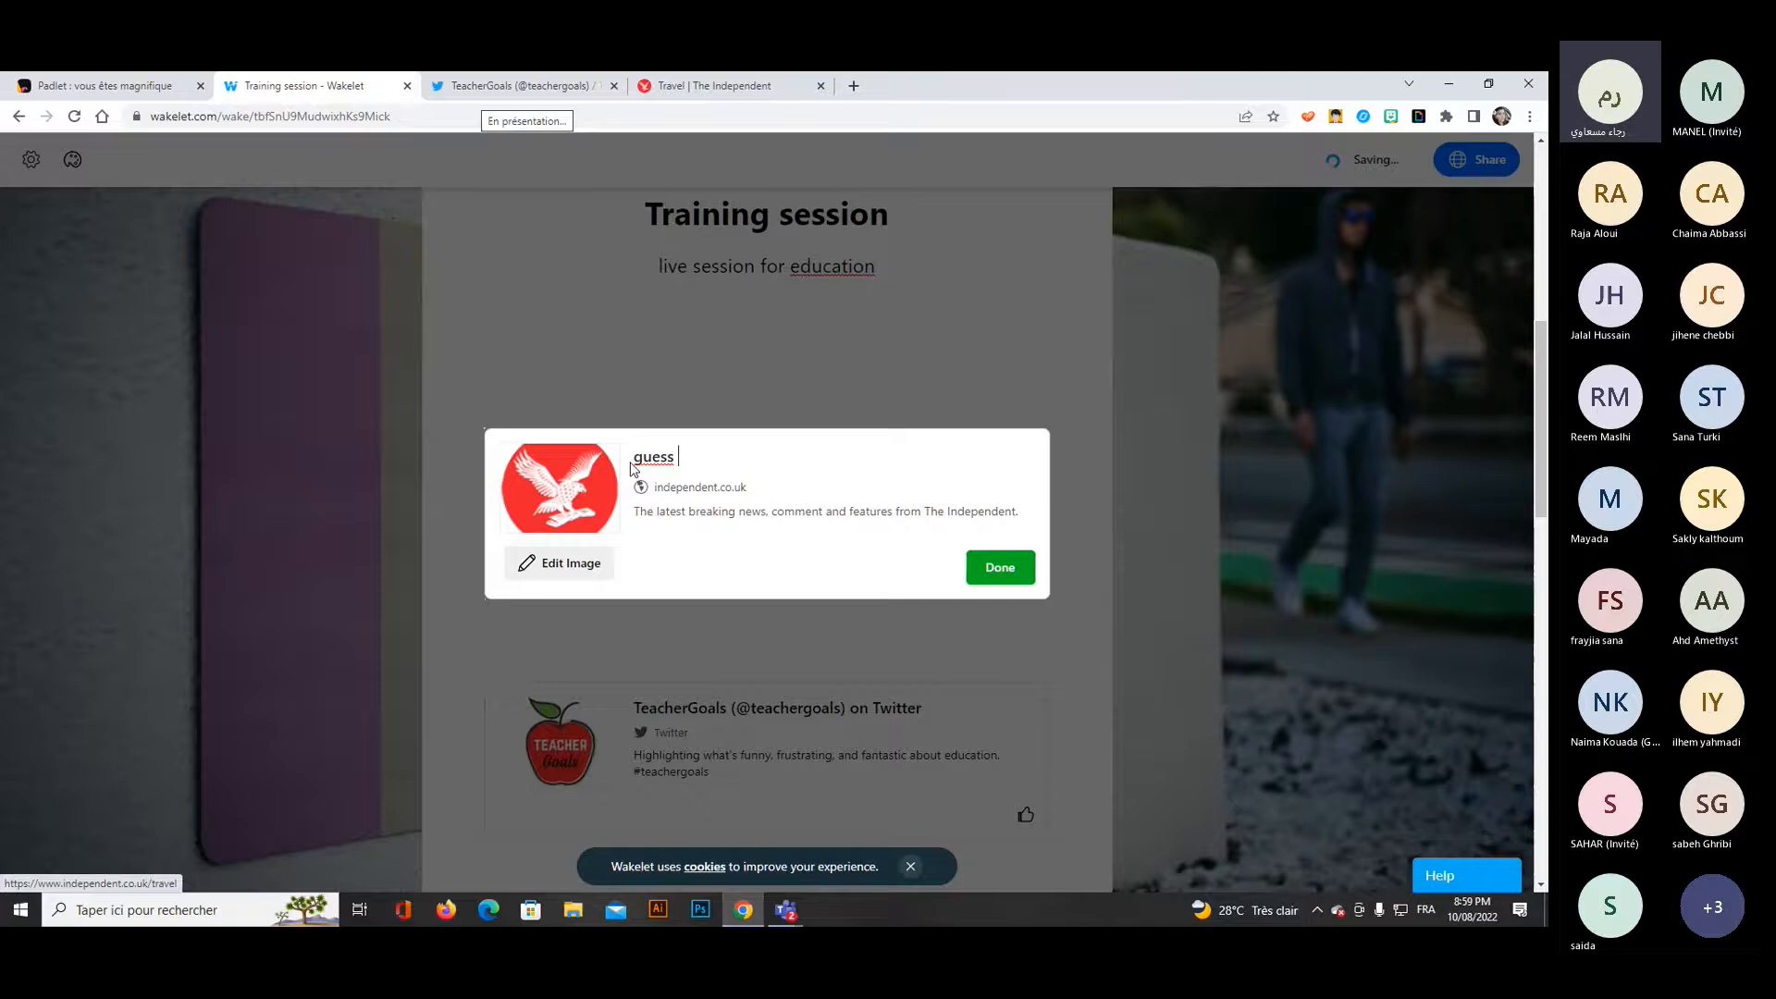
pyautogui.write('what, read it')
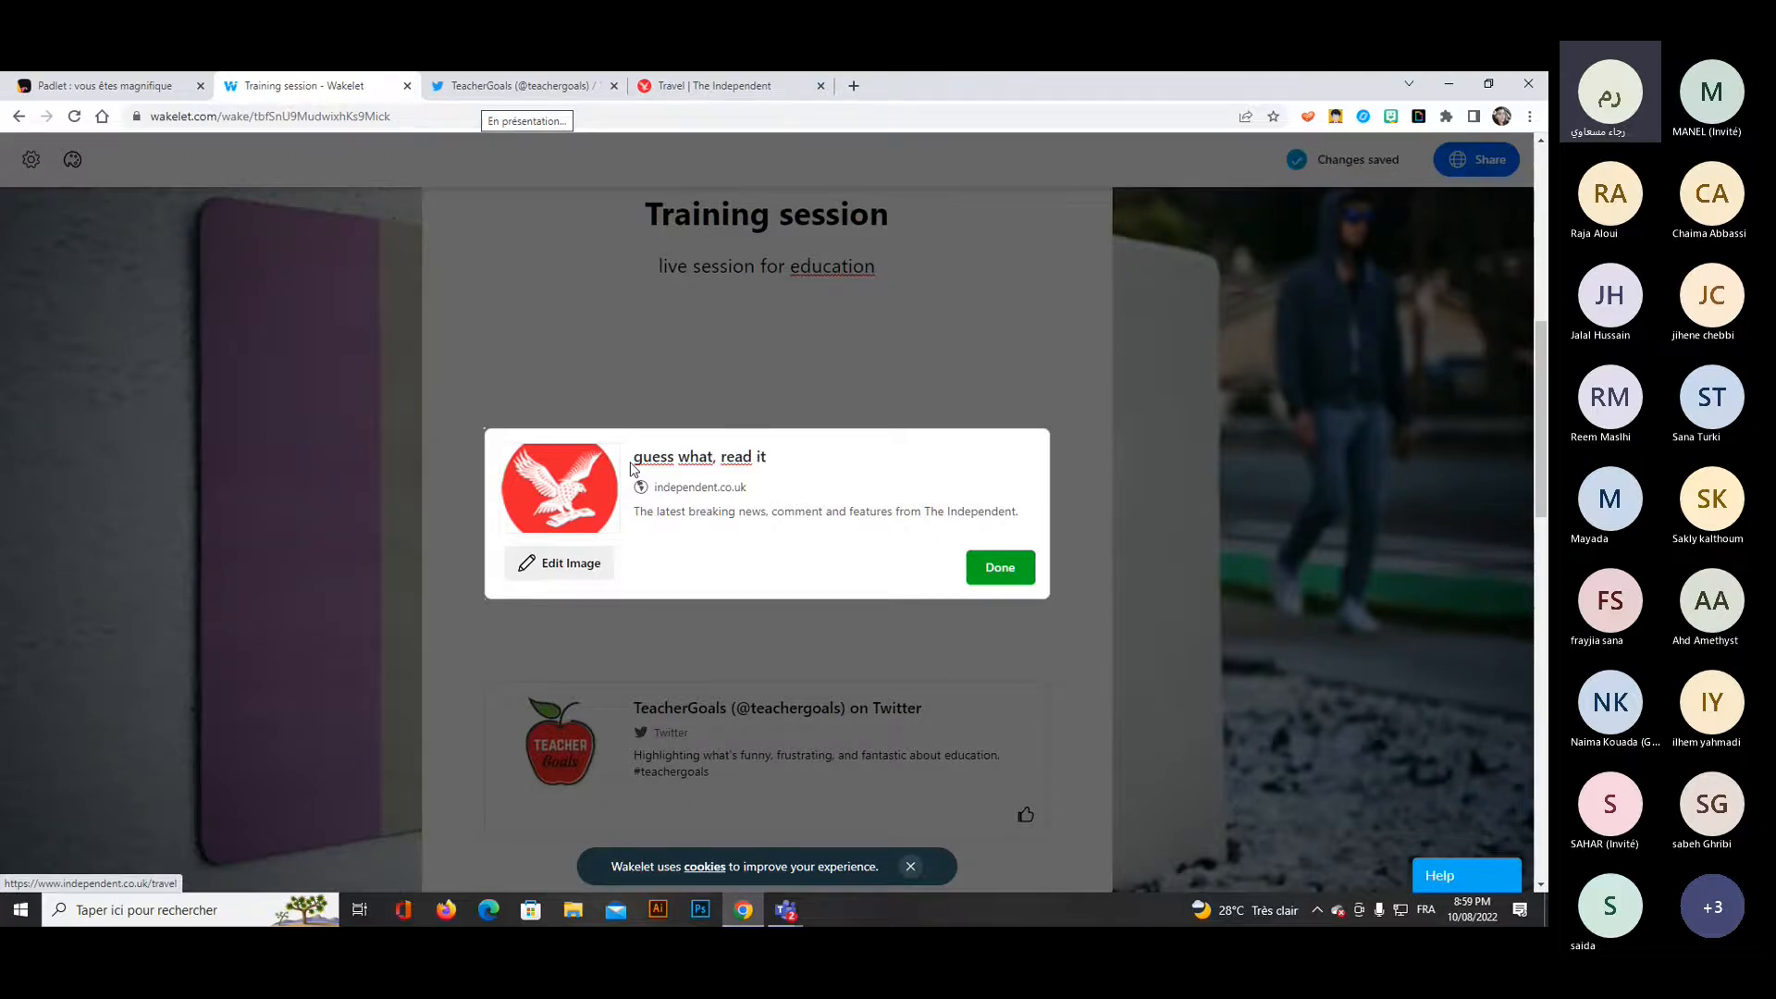
pyautogui.write('!')
pyautogui.click(998, 580)
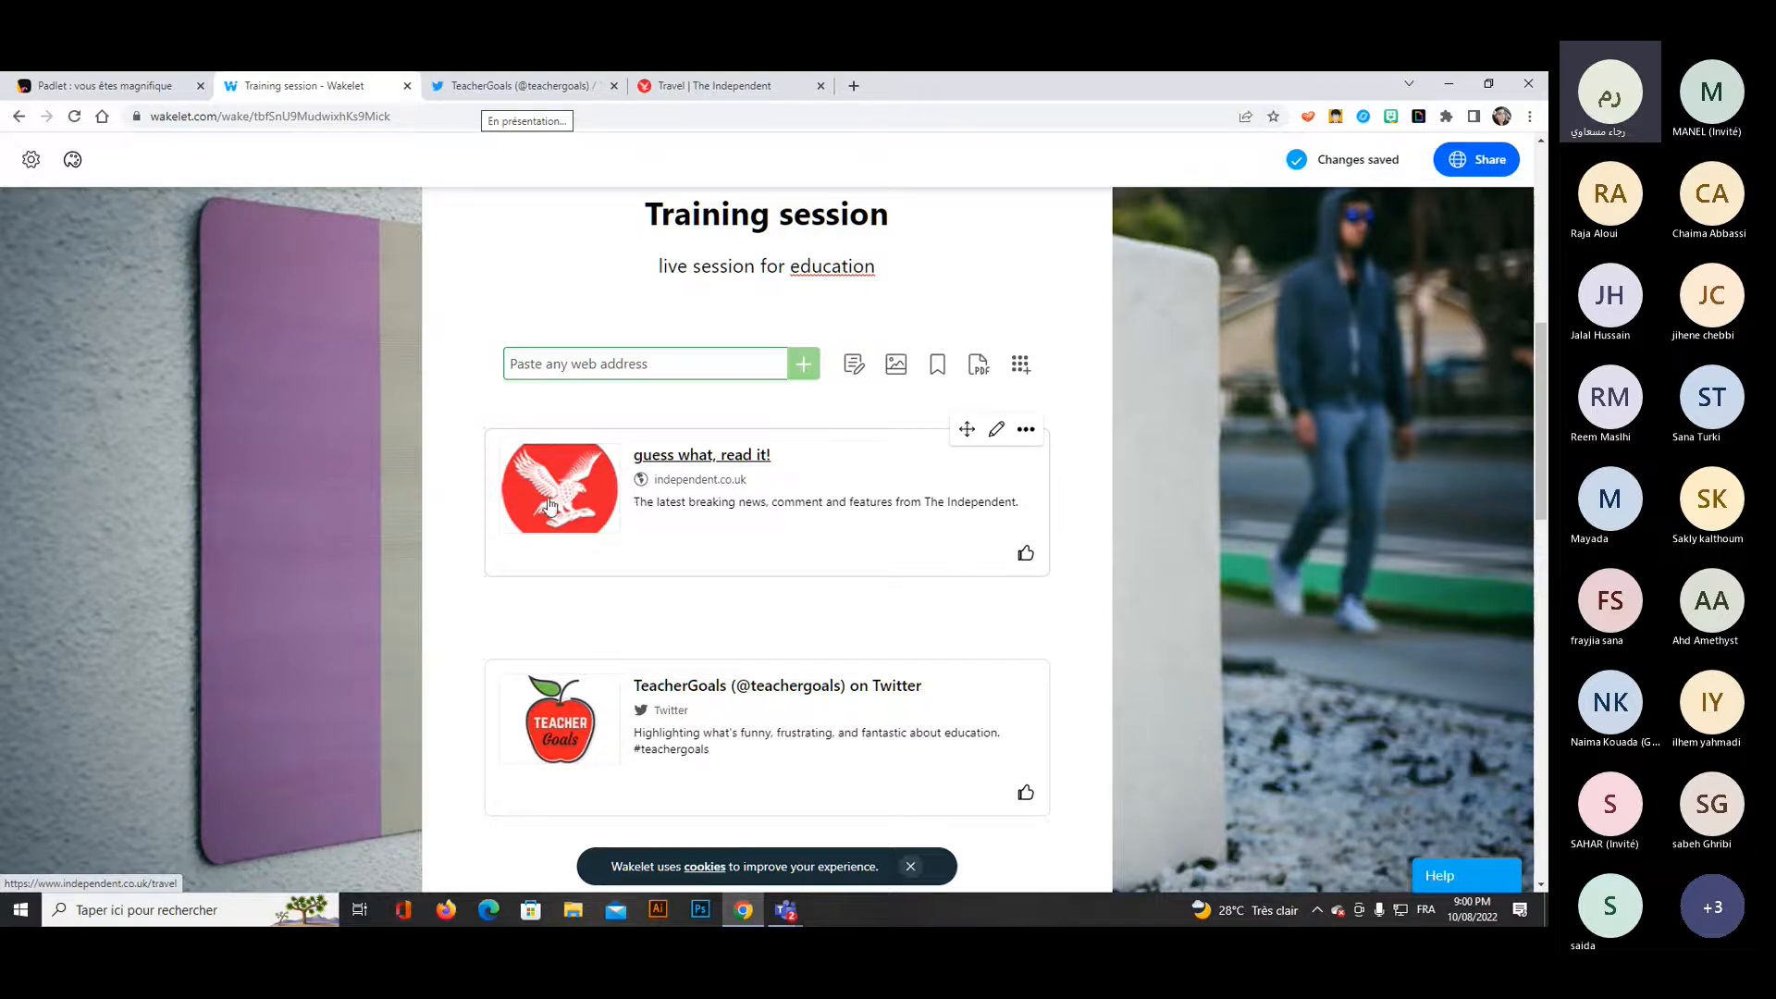
# Try to move the "guess what, read it!" link up one position in the collection.
pyautogui.click(1027, 431)
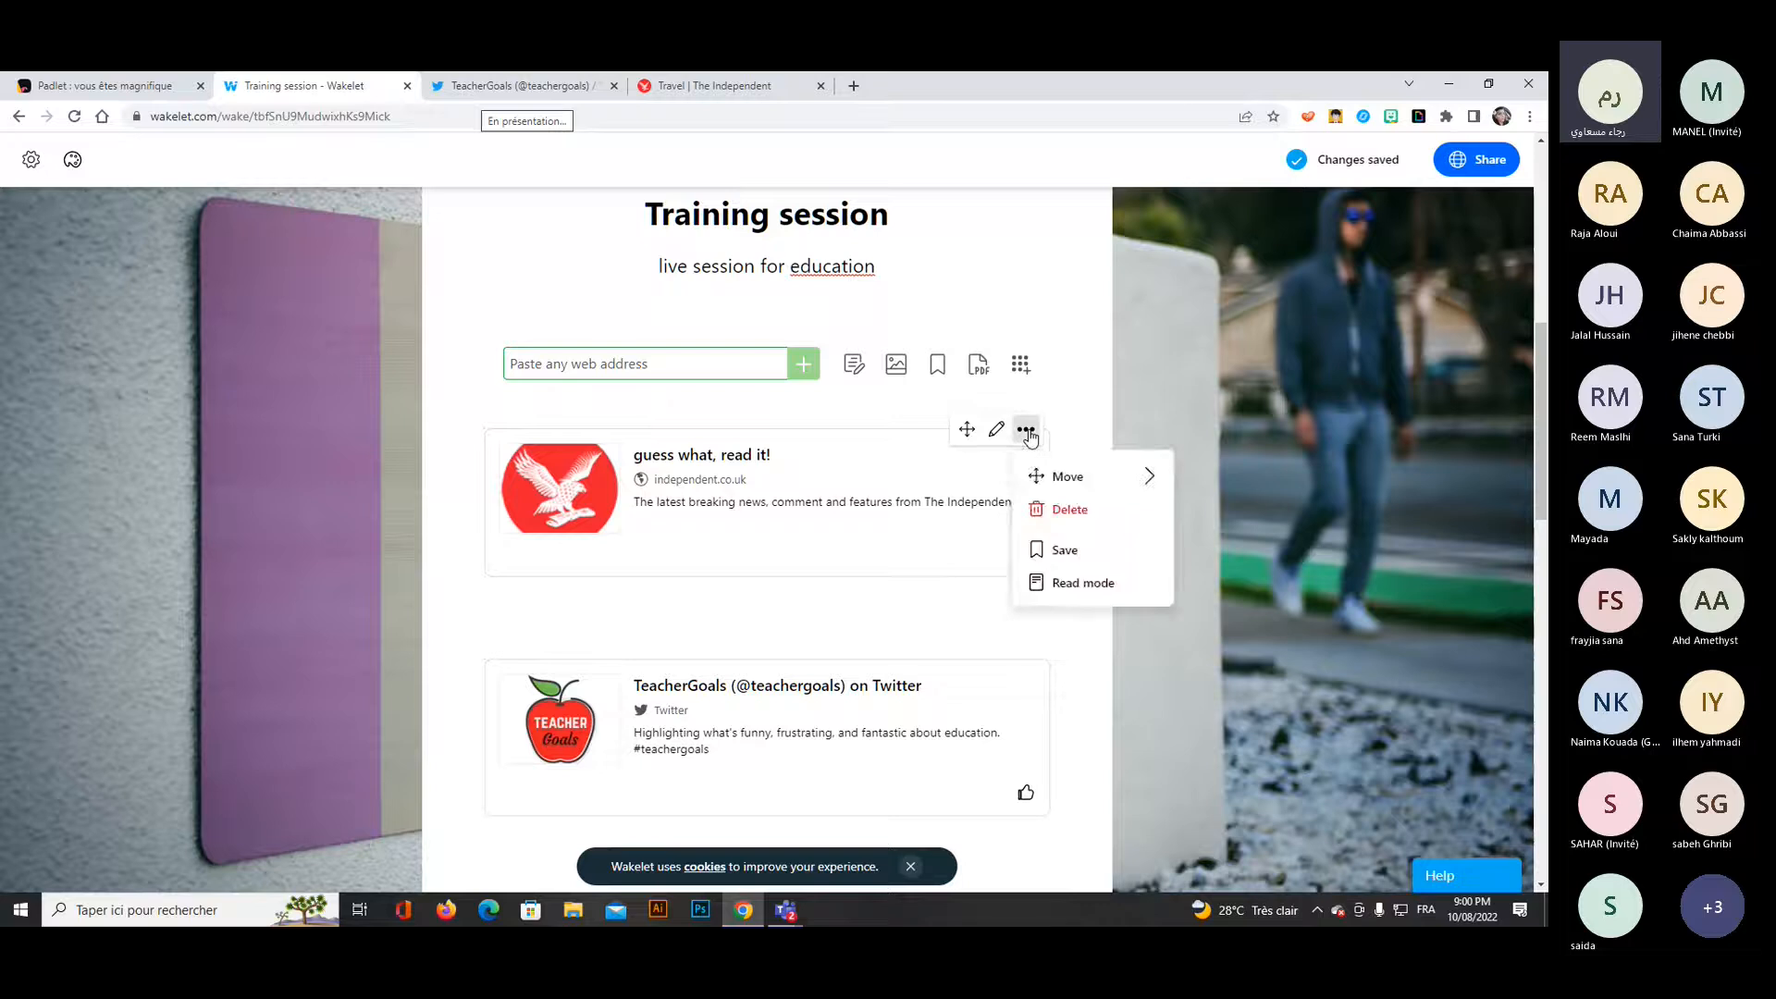
pyautogui.click(1061, 481)
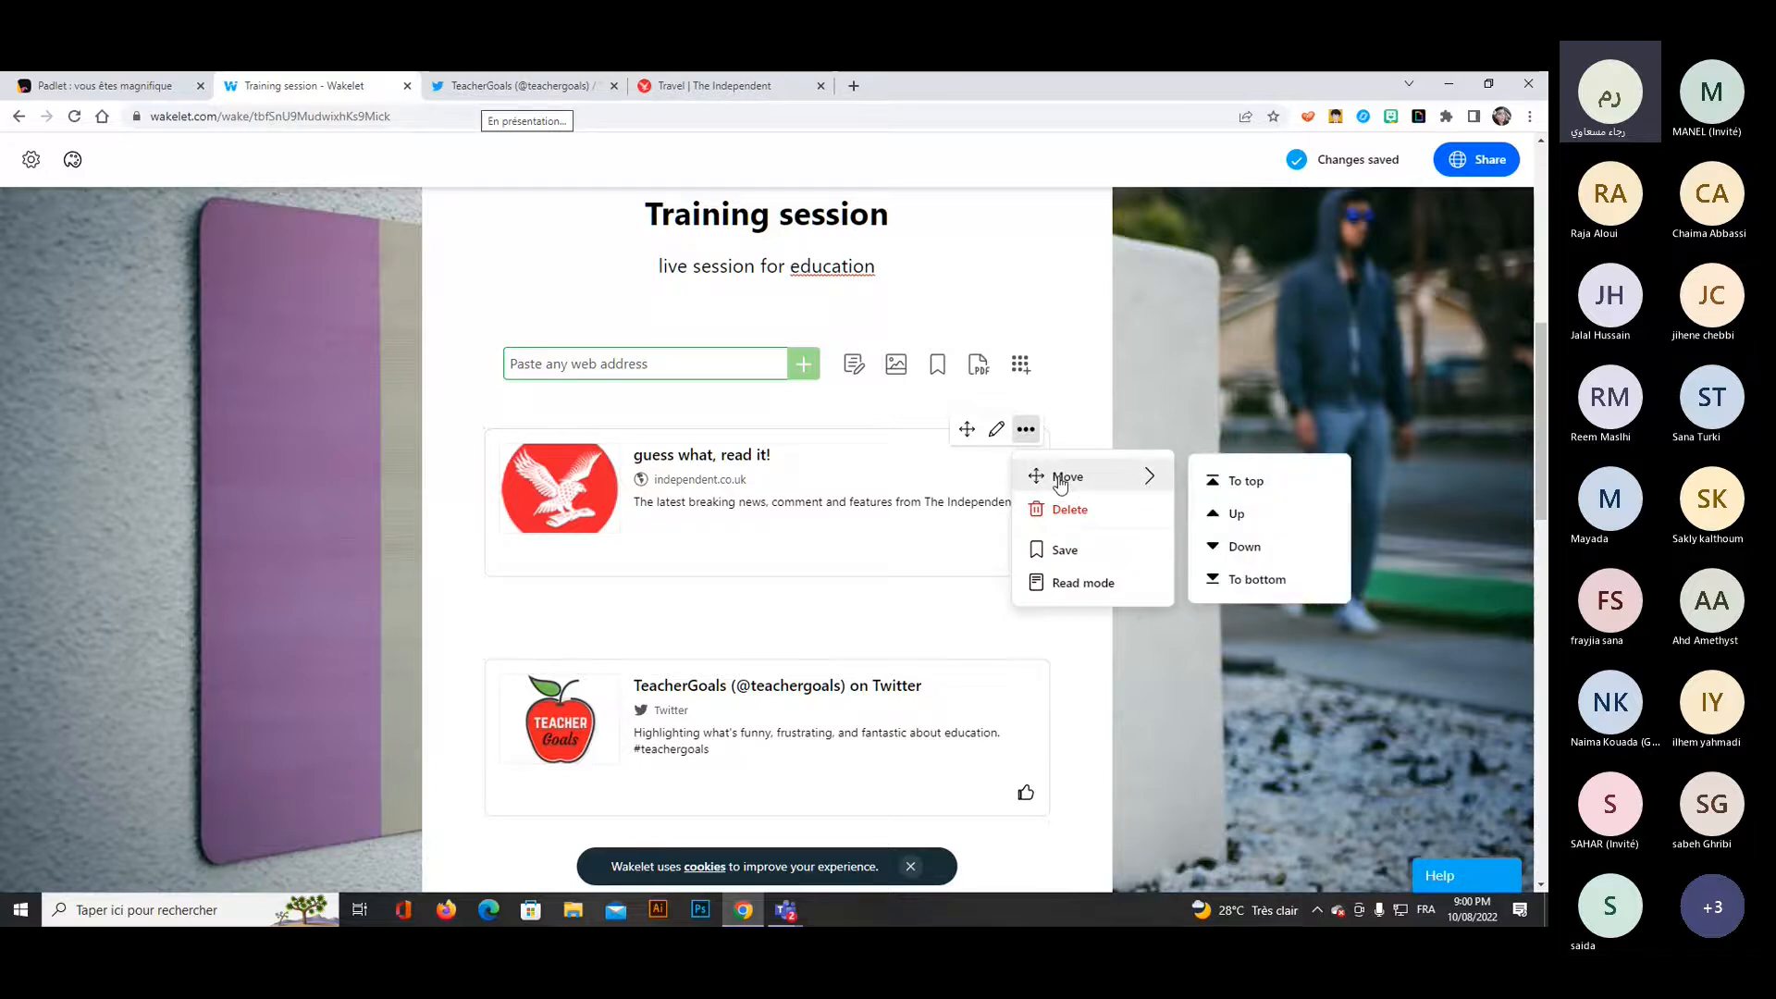
pyautogui.click(1266, 525)
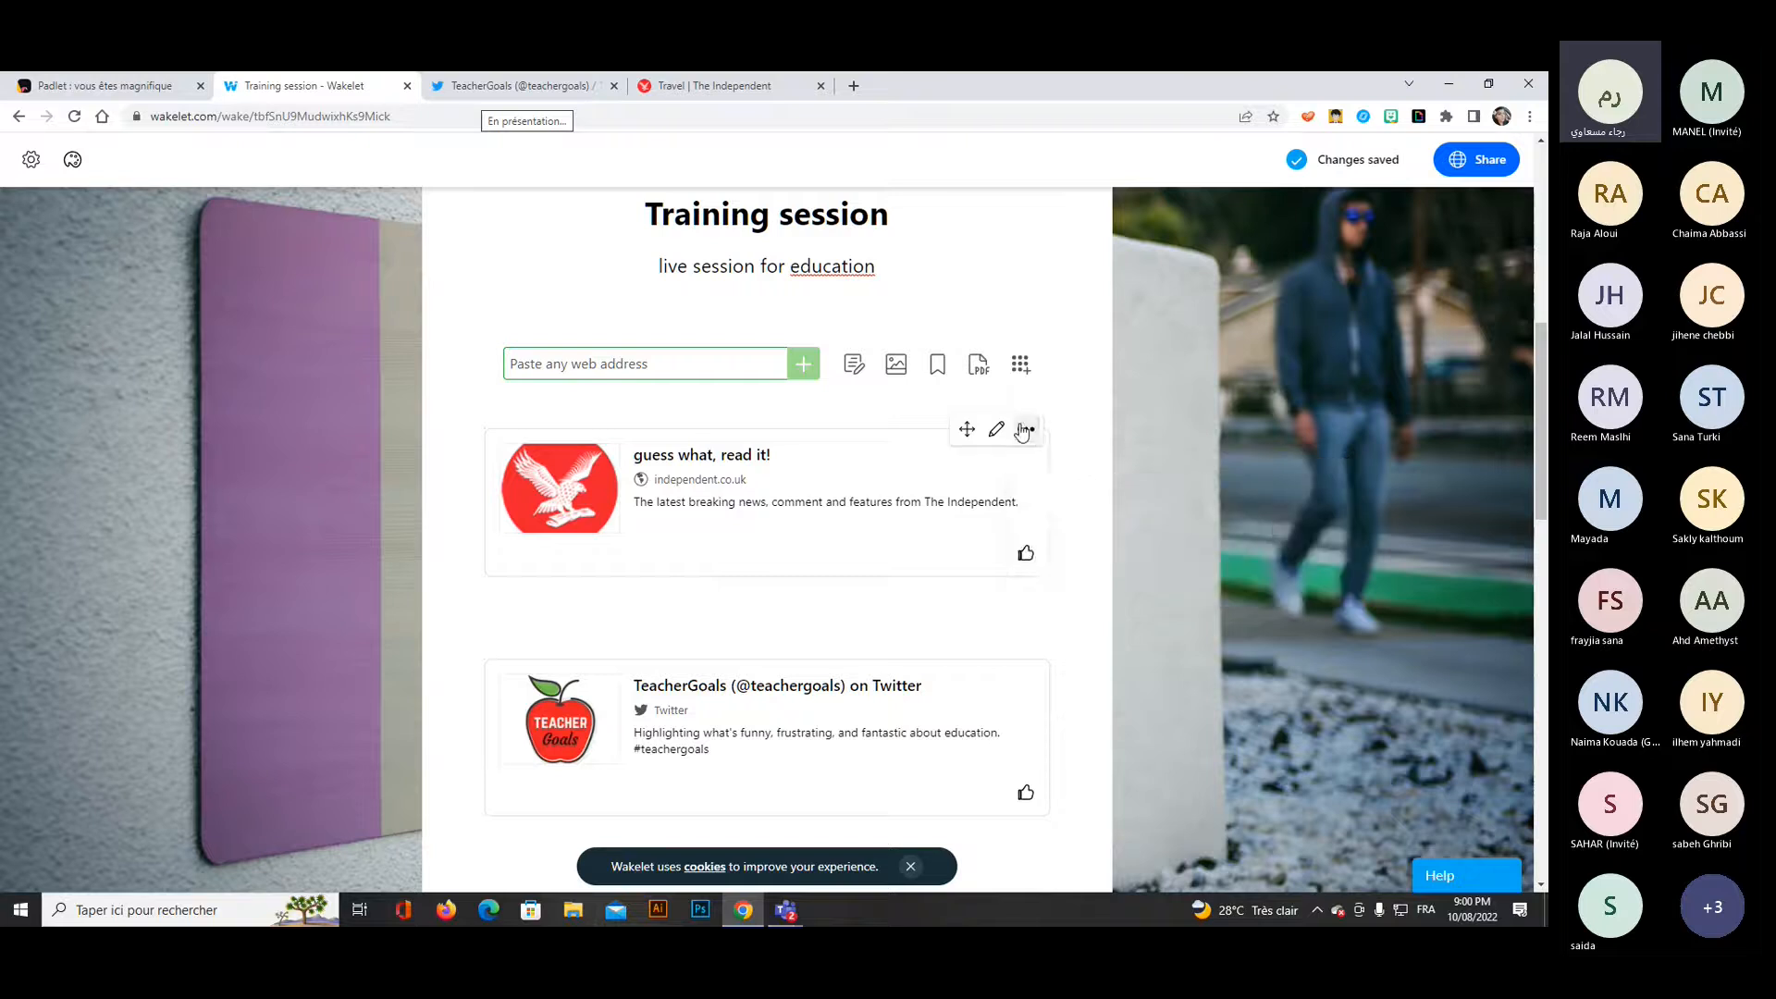
# Move the "guess what, read it!" link to the bottom of the collection and check its new place.
pyautogui.click(1025, 428)
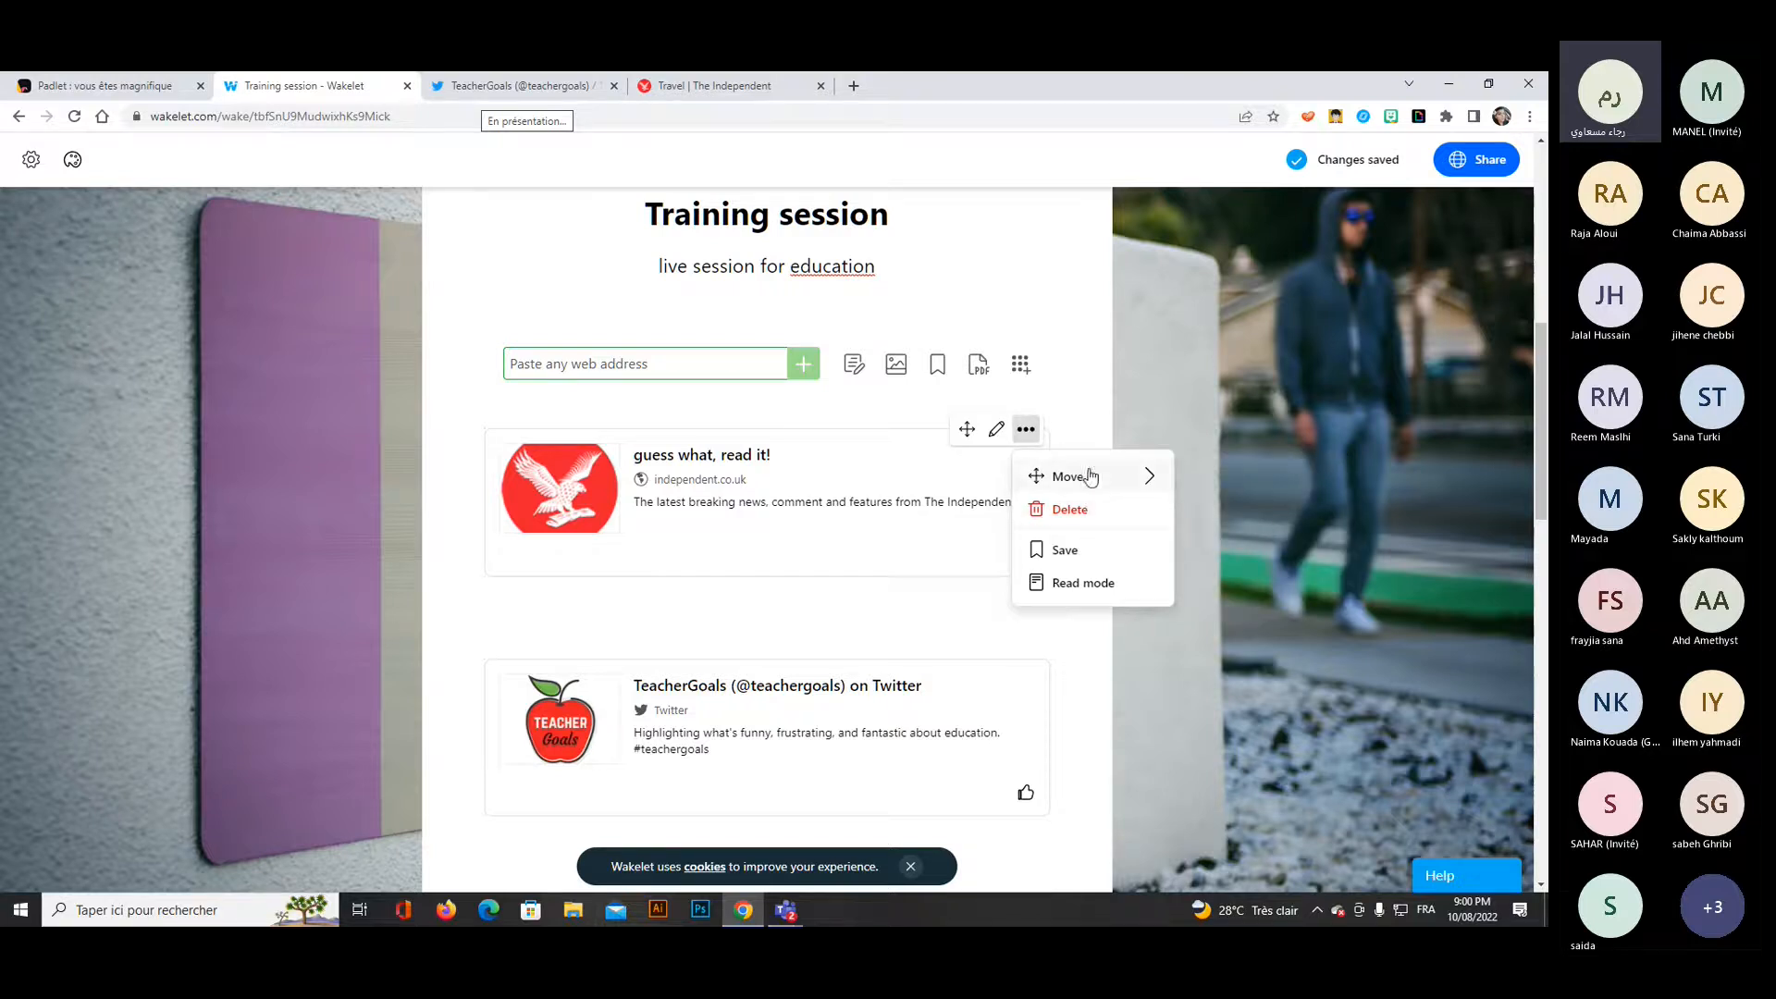
pyautogui.click(1151, 475)
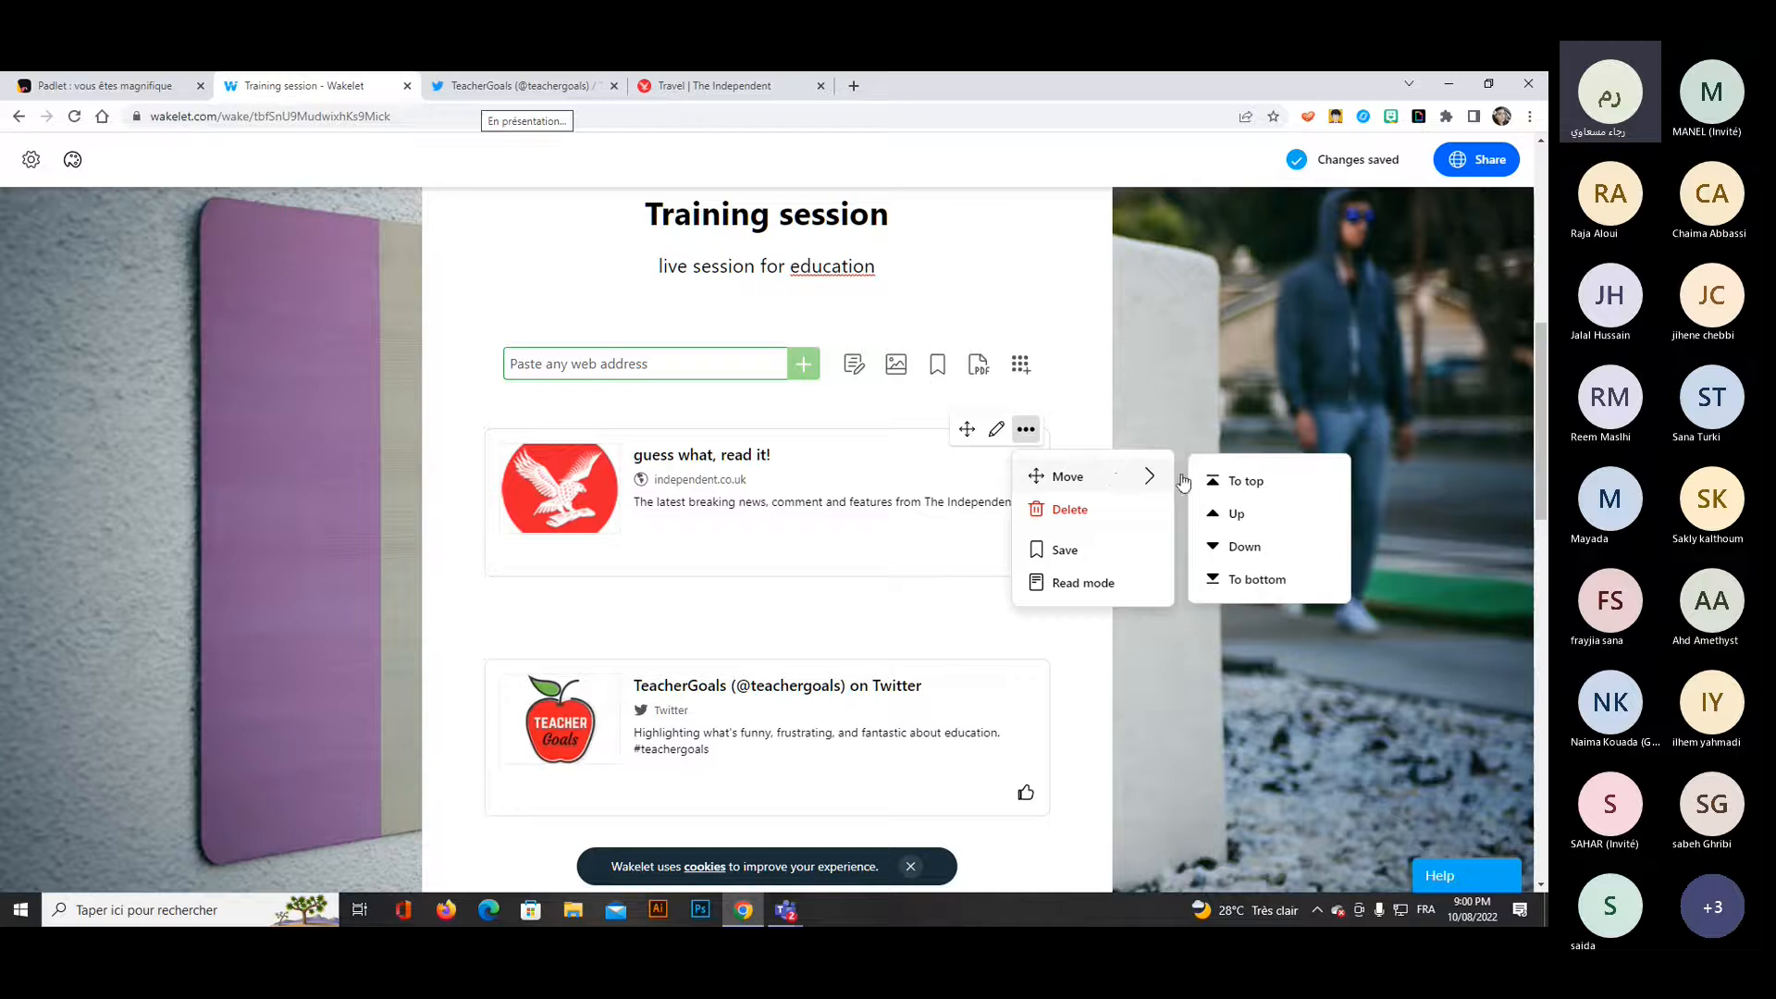
pyautogui.click(1237, 583)
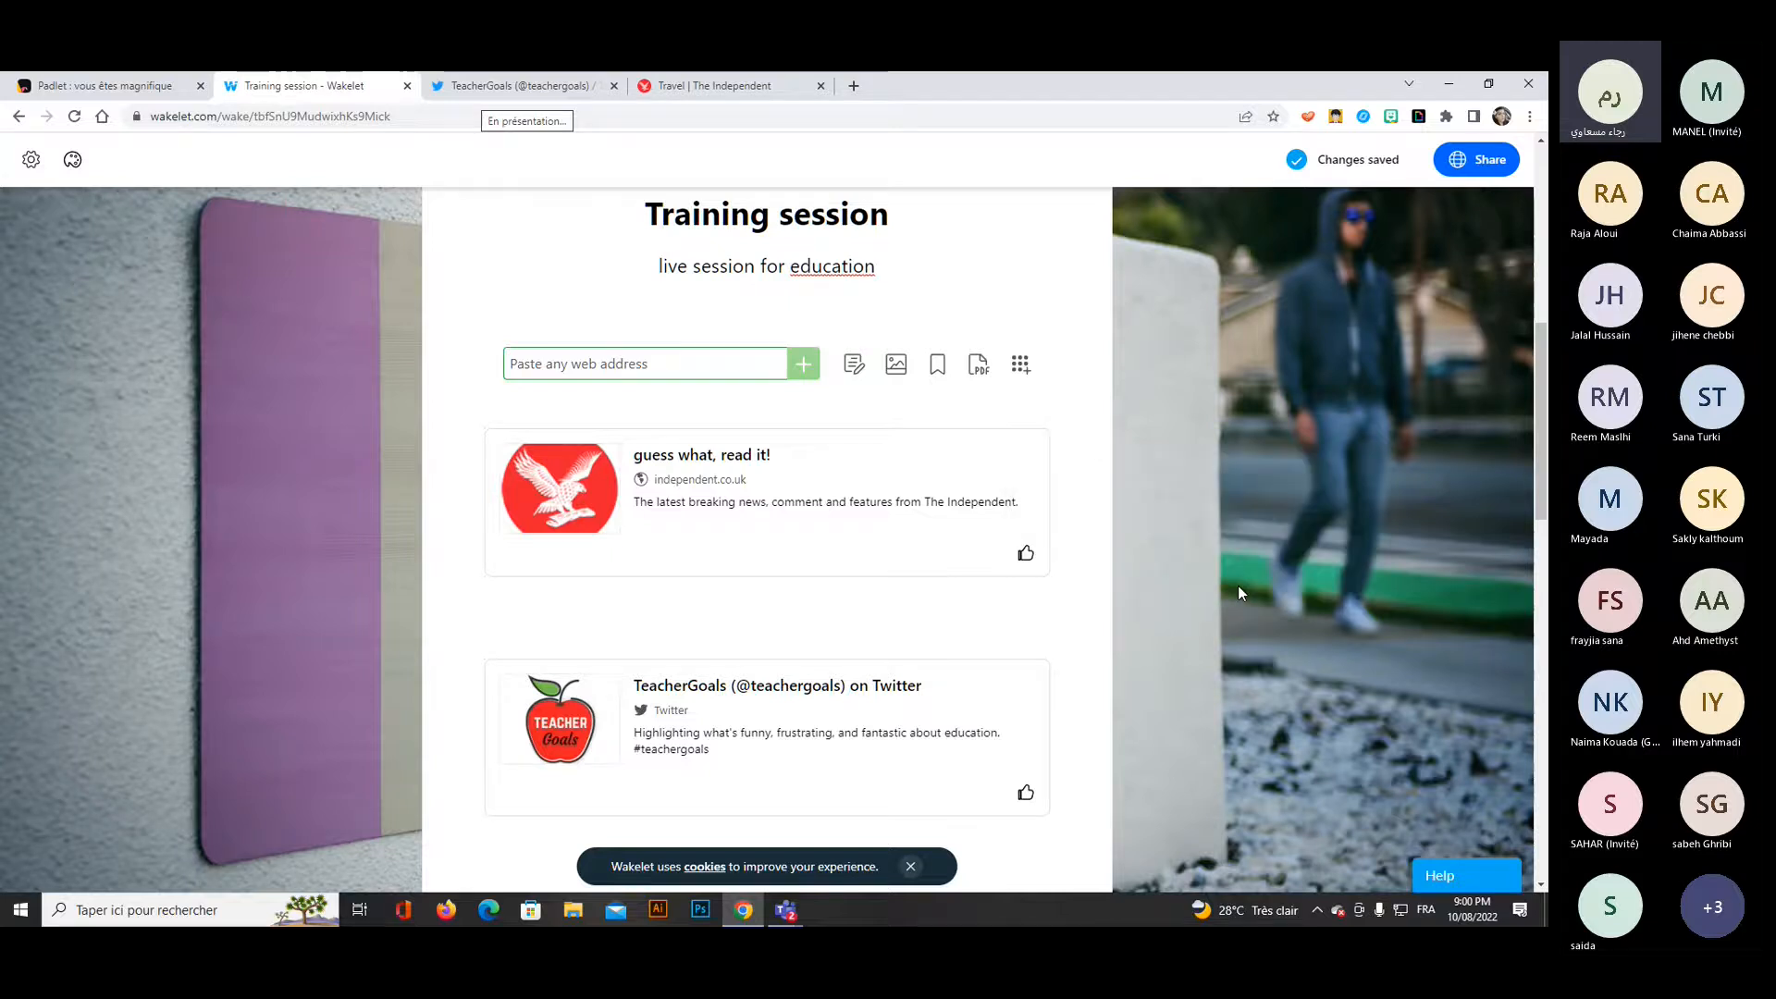
pyautogui.scroll(-11, 796, 537)
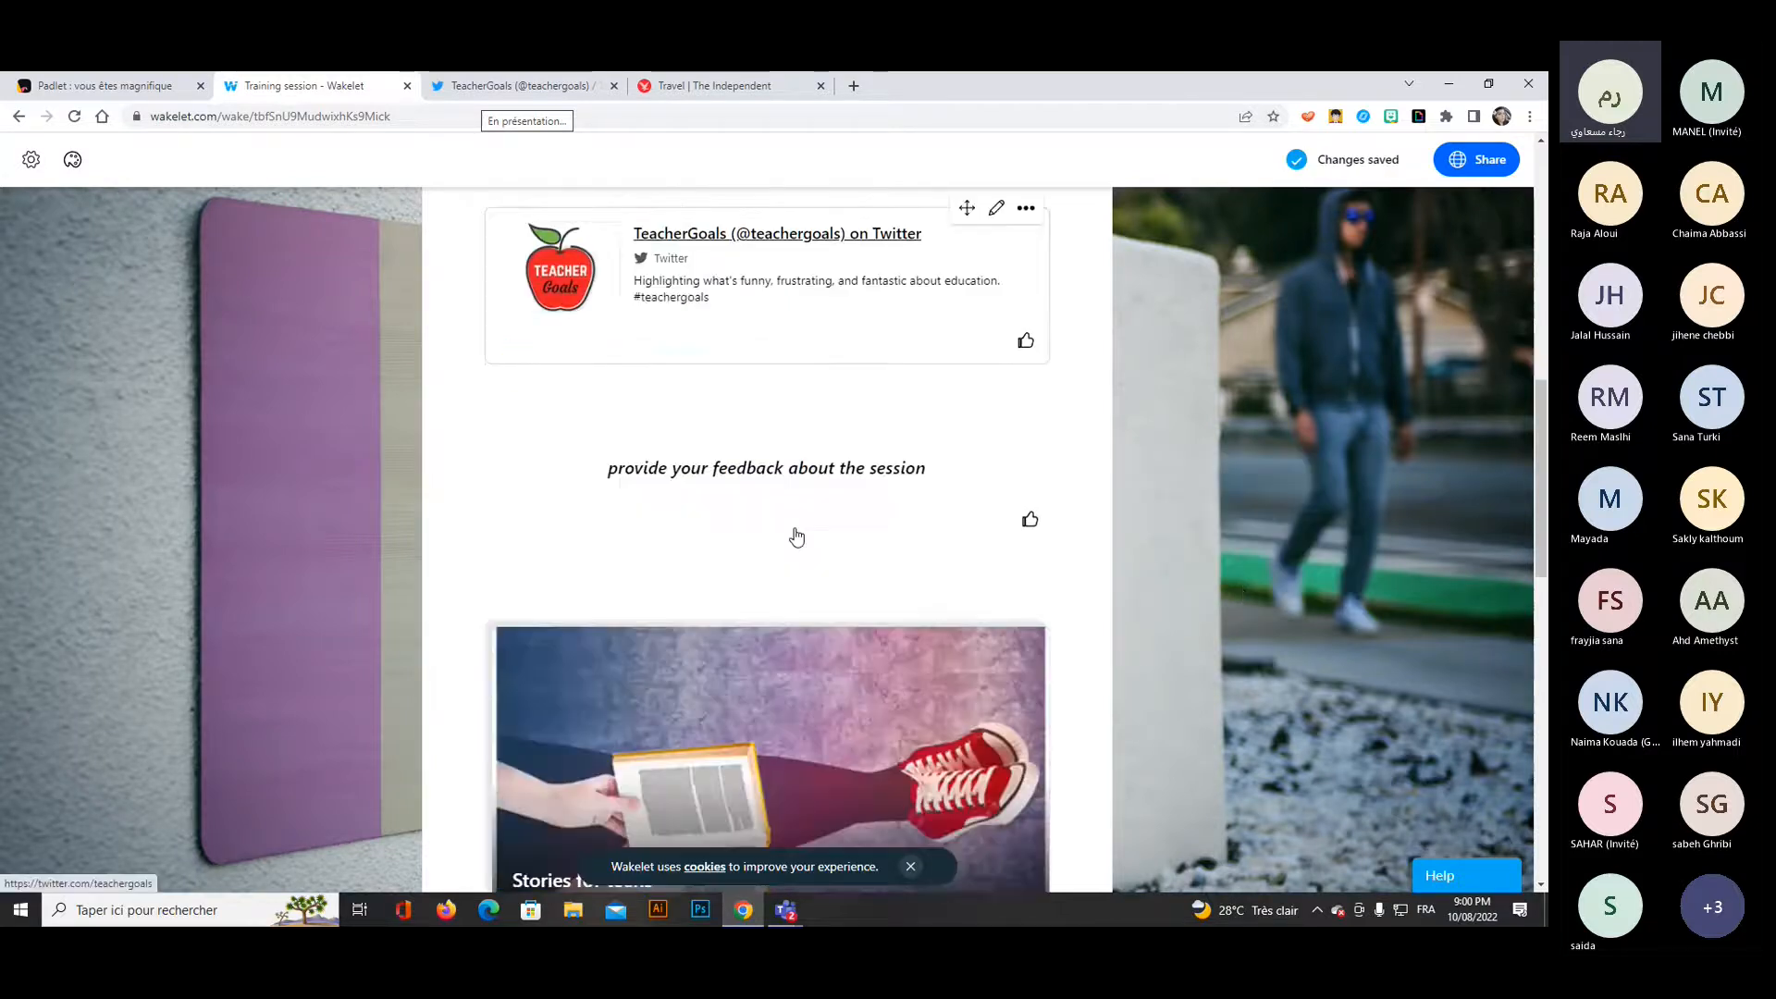
pyautogui.scroll(-3, 796, 536)
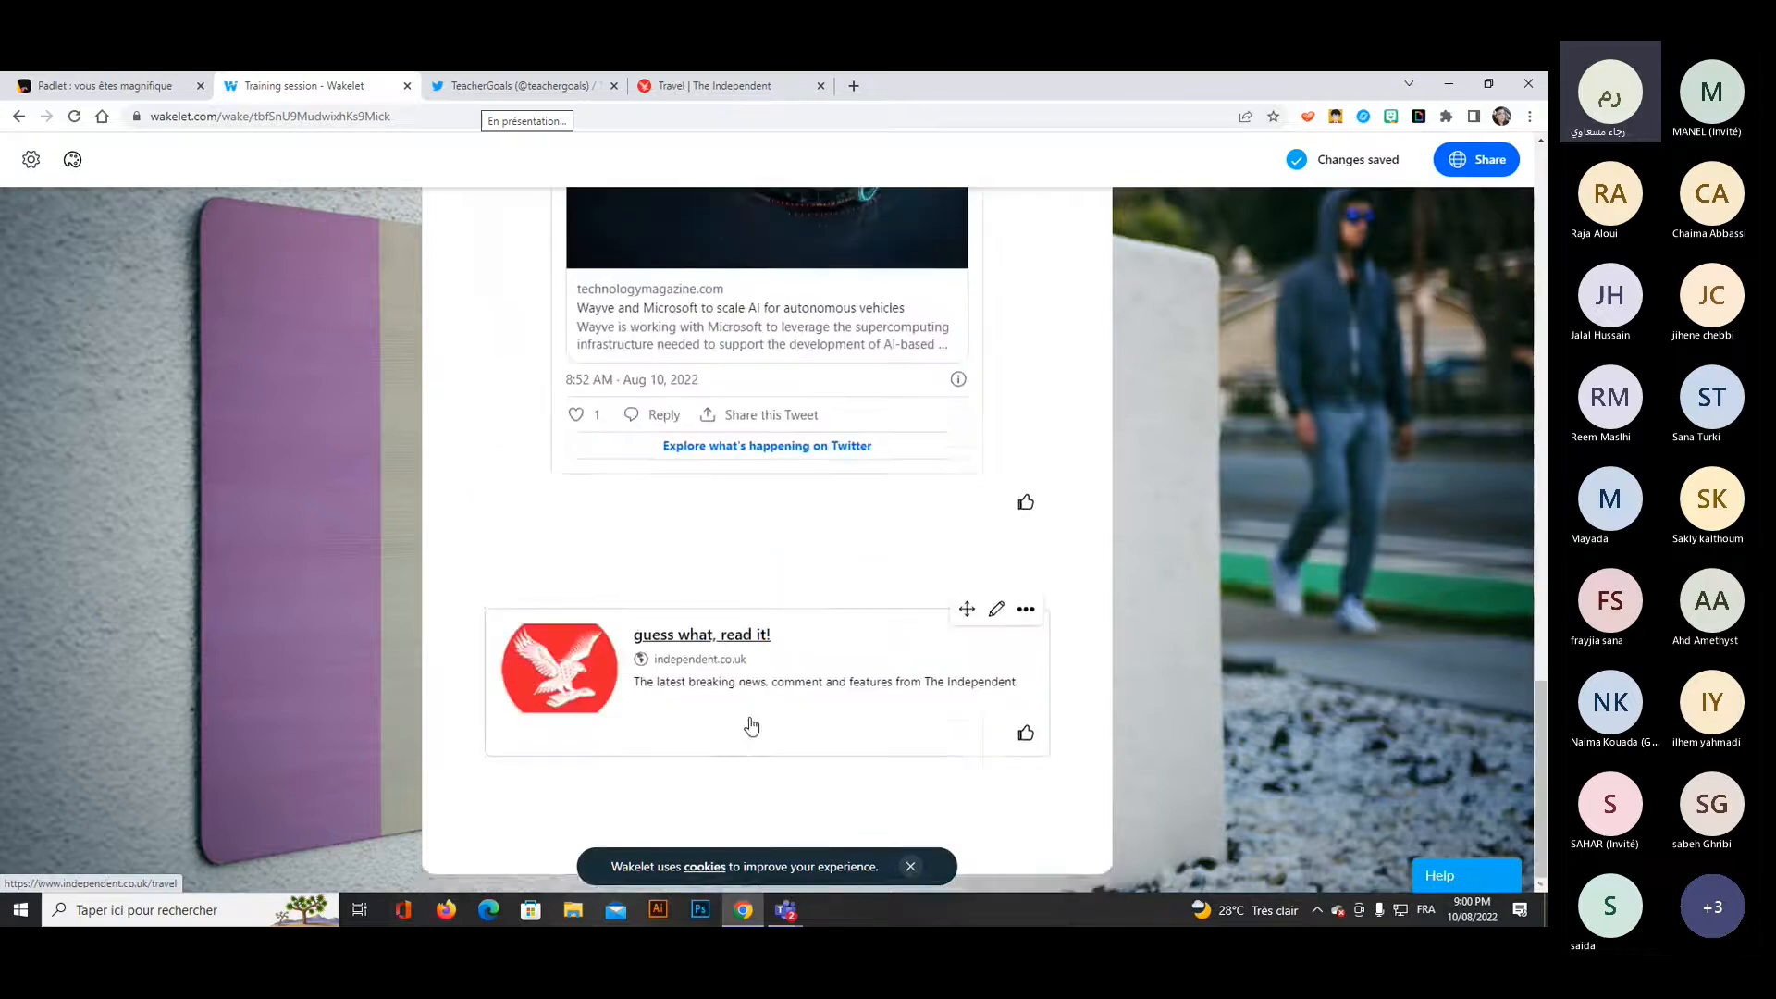
pyautogui.scroll(8, 777, 758)
pyautogui.scroll(10, 740, 740)
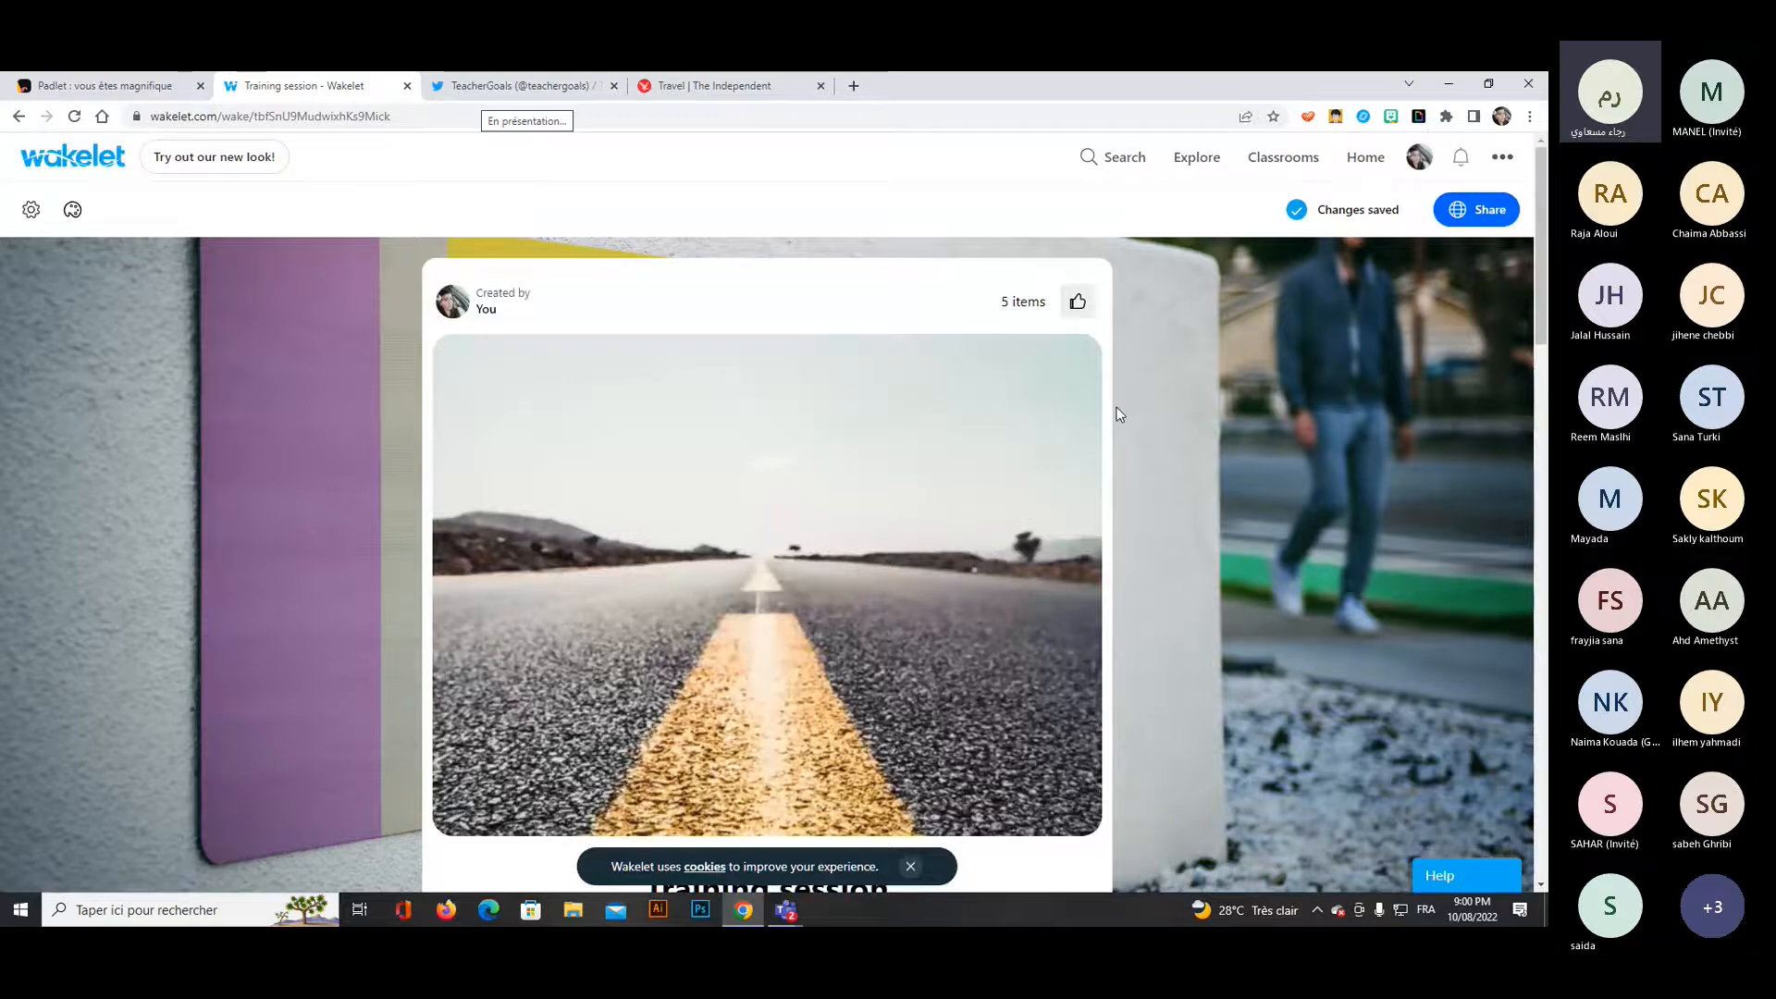
# Add the "Copie de leisure.pptx" presentation from Google Drive to the collection.
pyautogui.scroll(-3, 1222, 437)
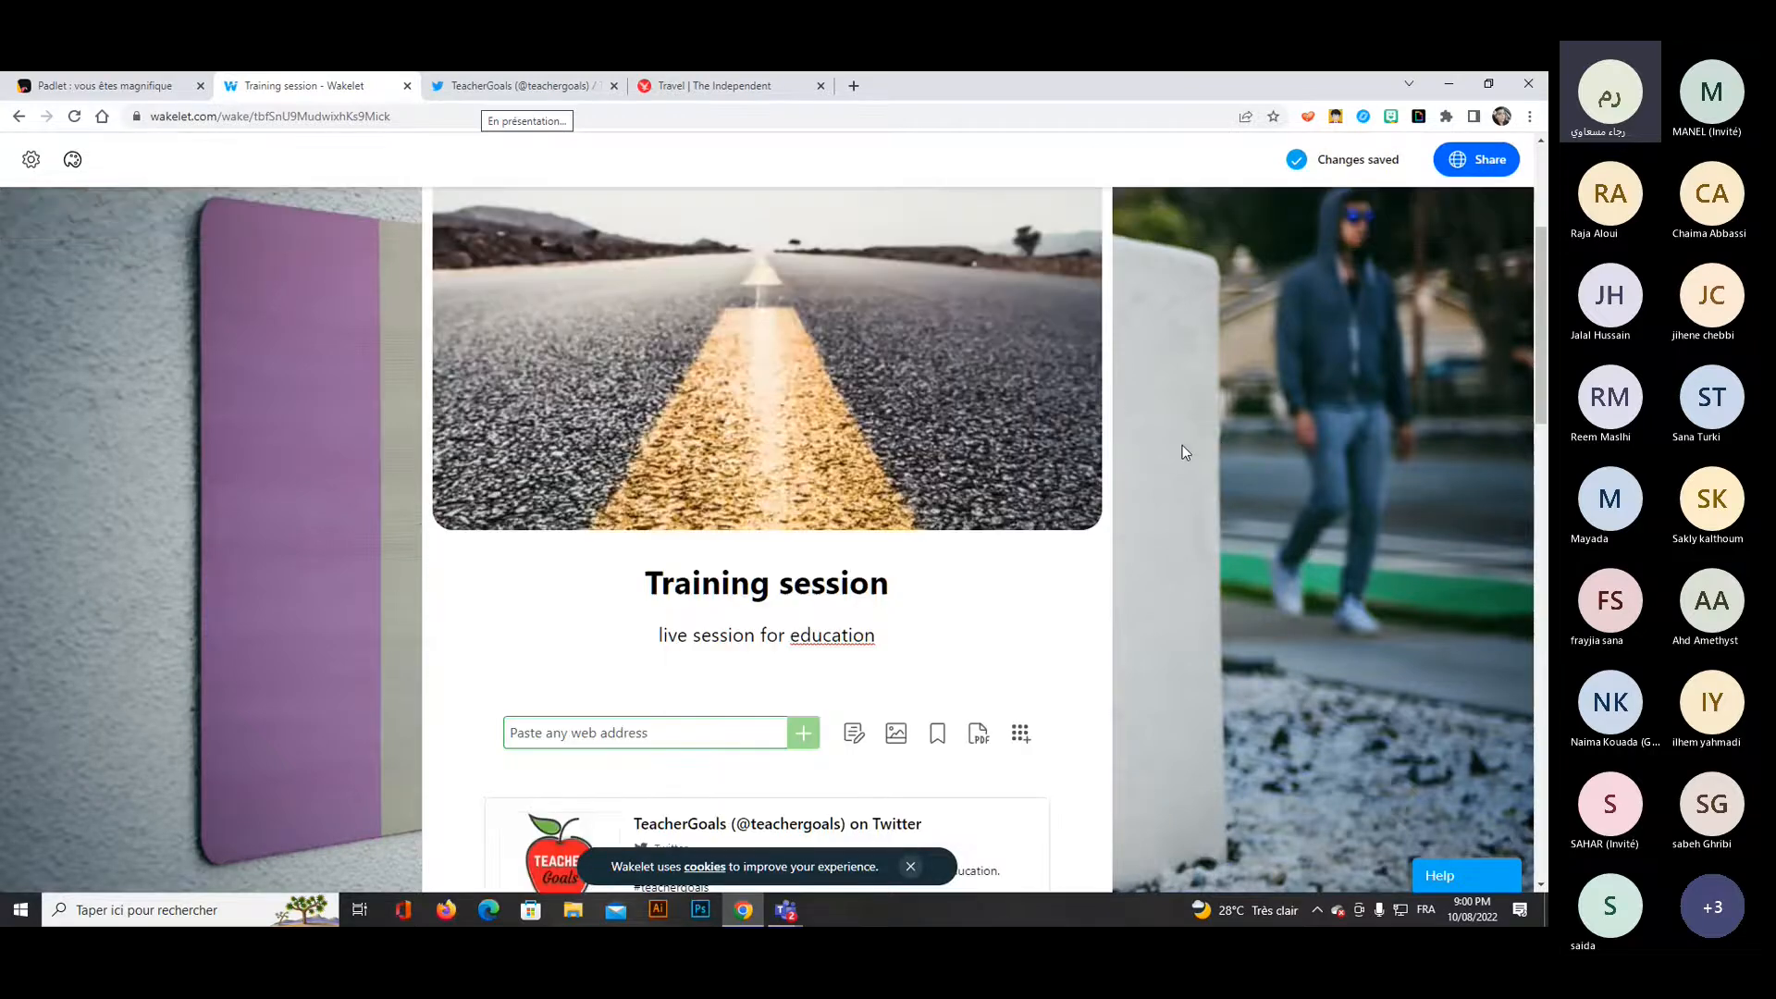
pyautogui.scroll(-3, 1182, 445)
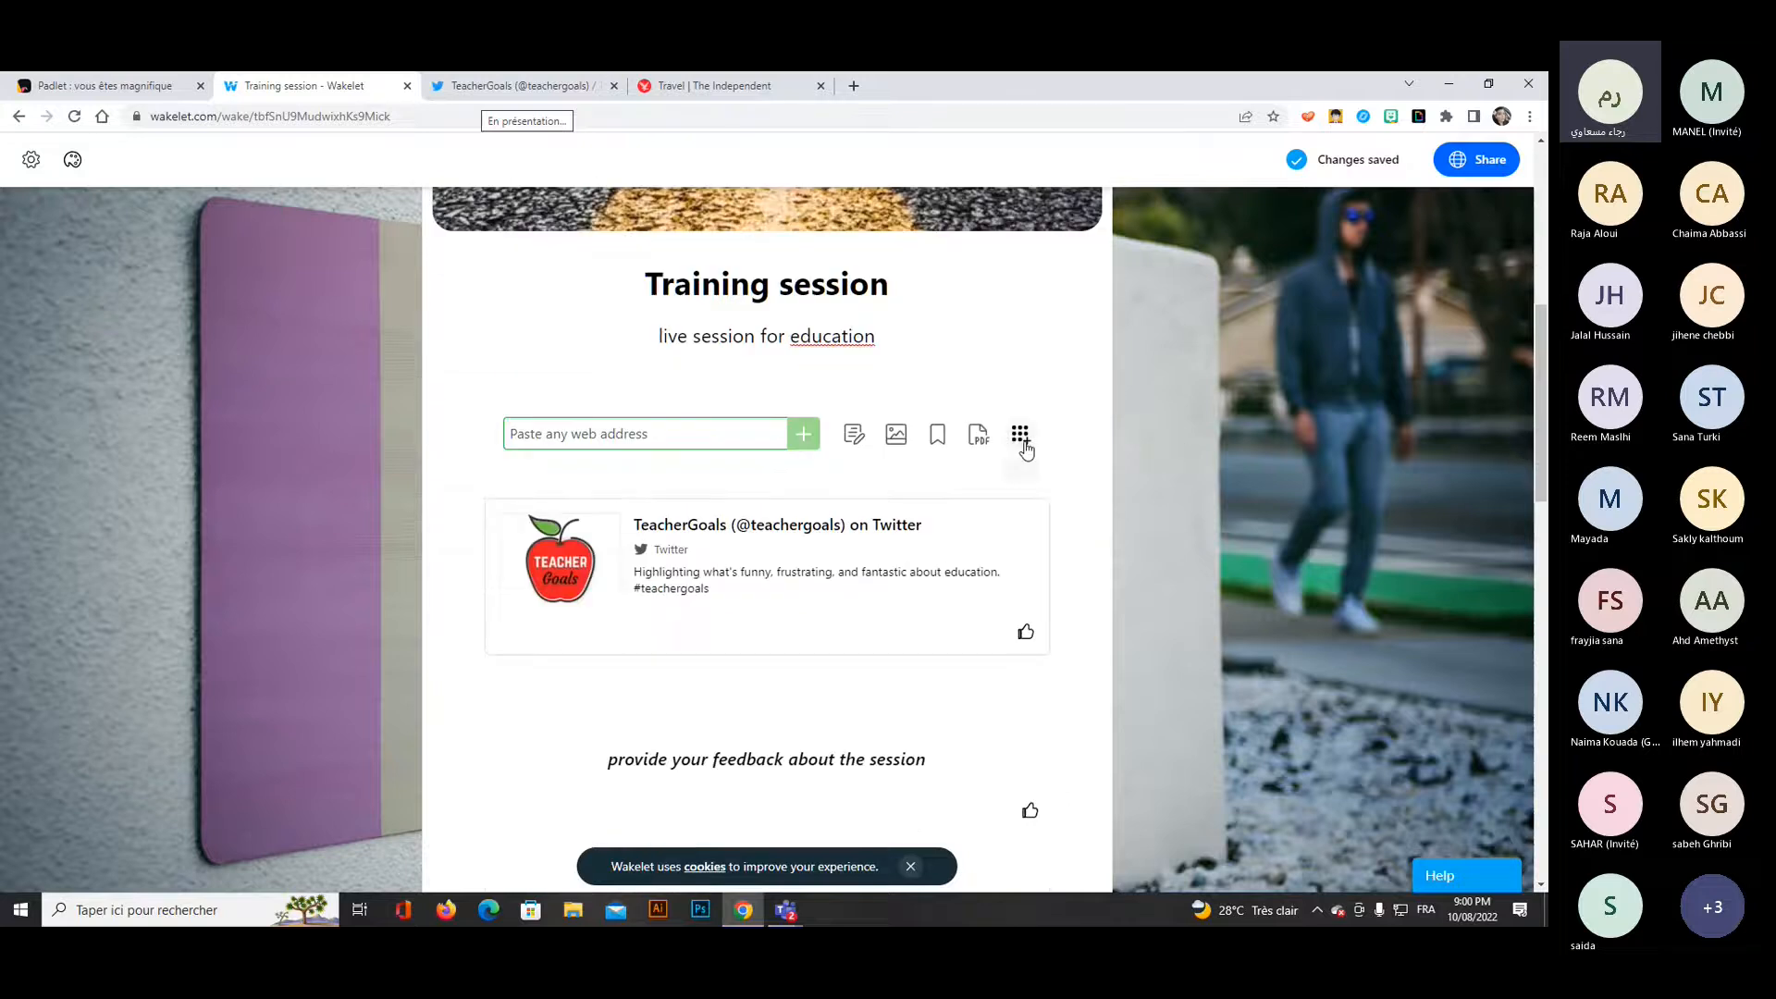
pyautogui.click(1023, 443)
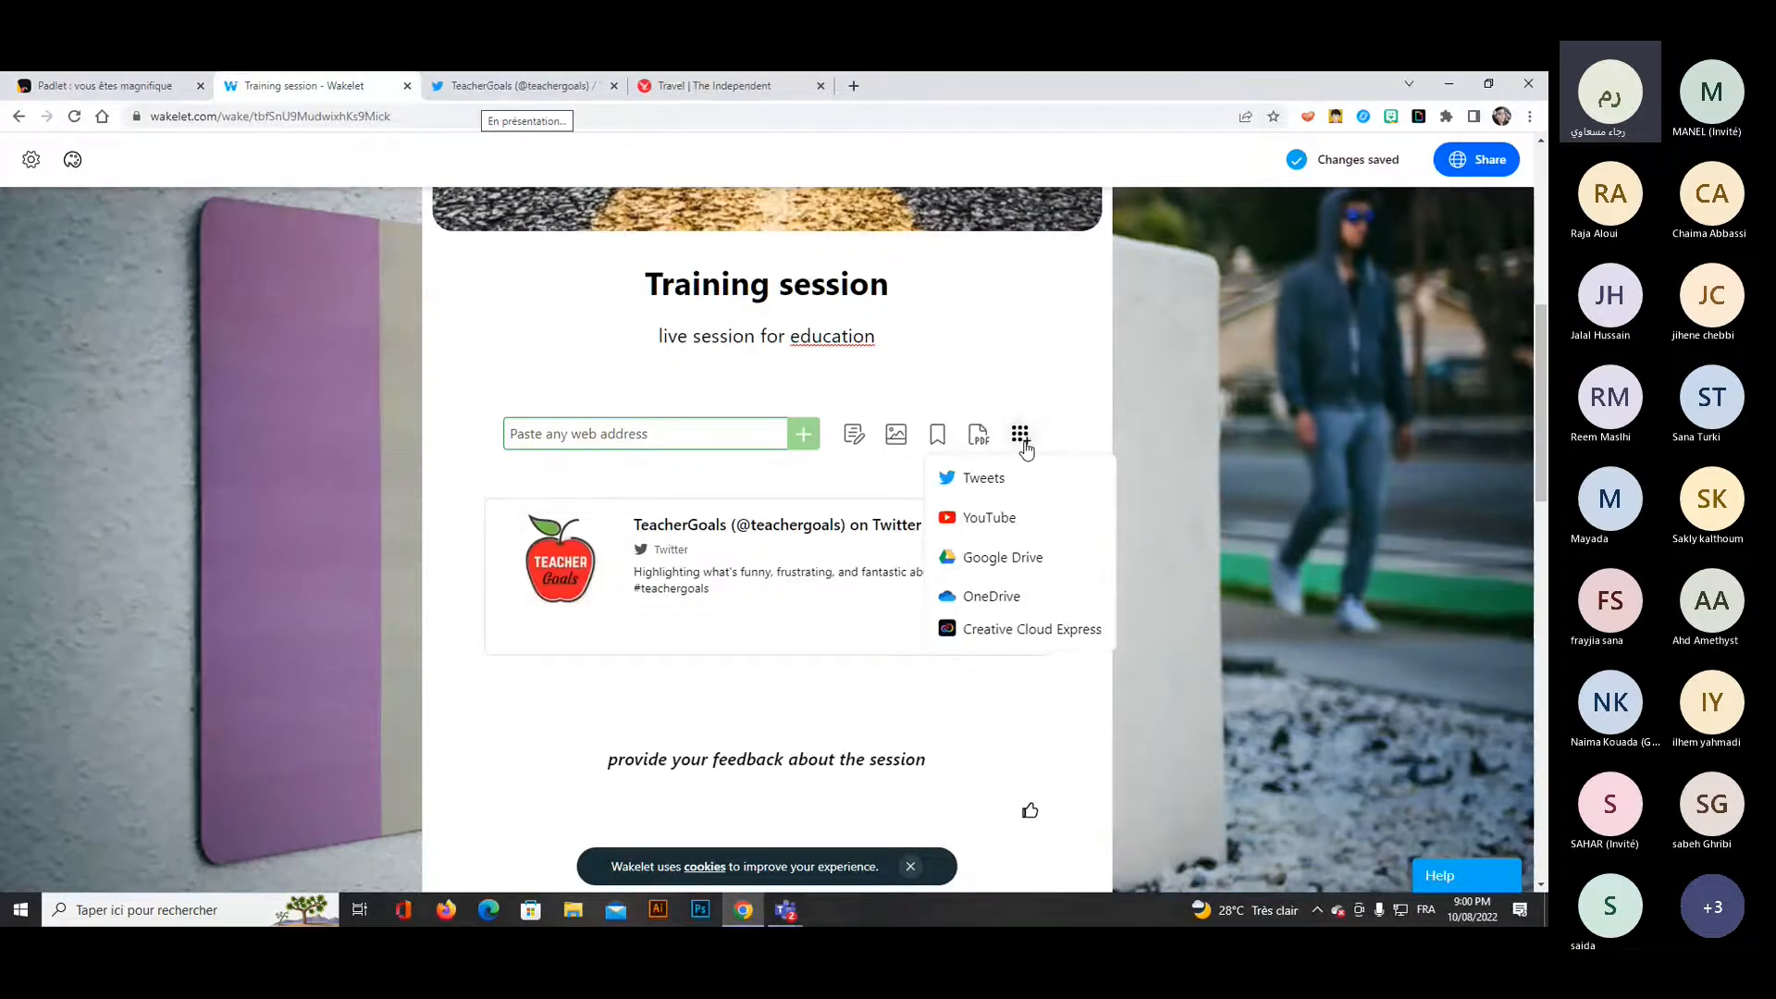
pyautogui.click(977, 555)
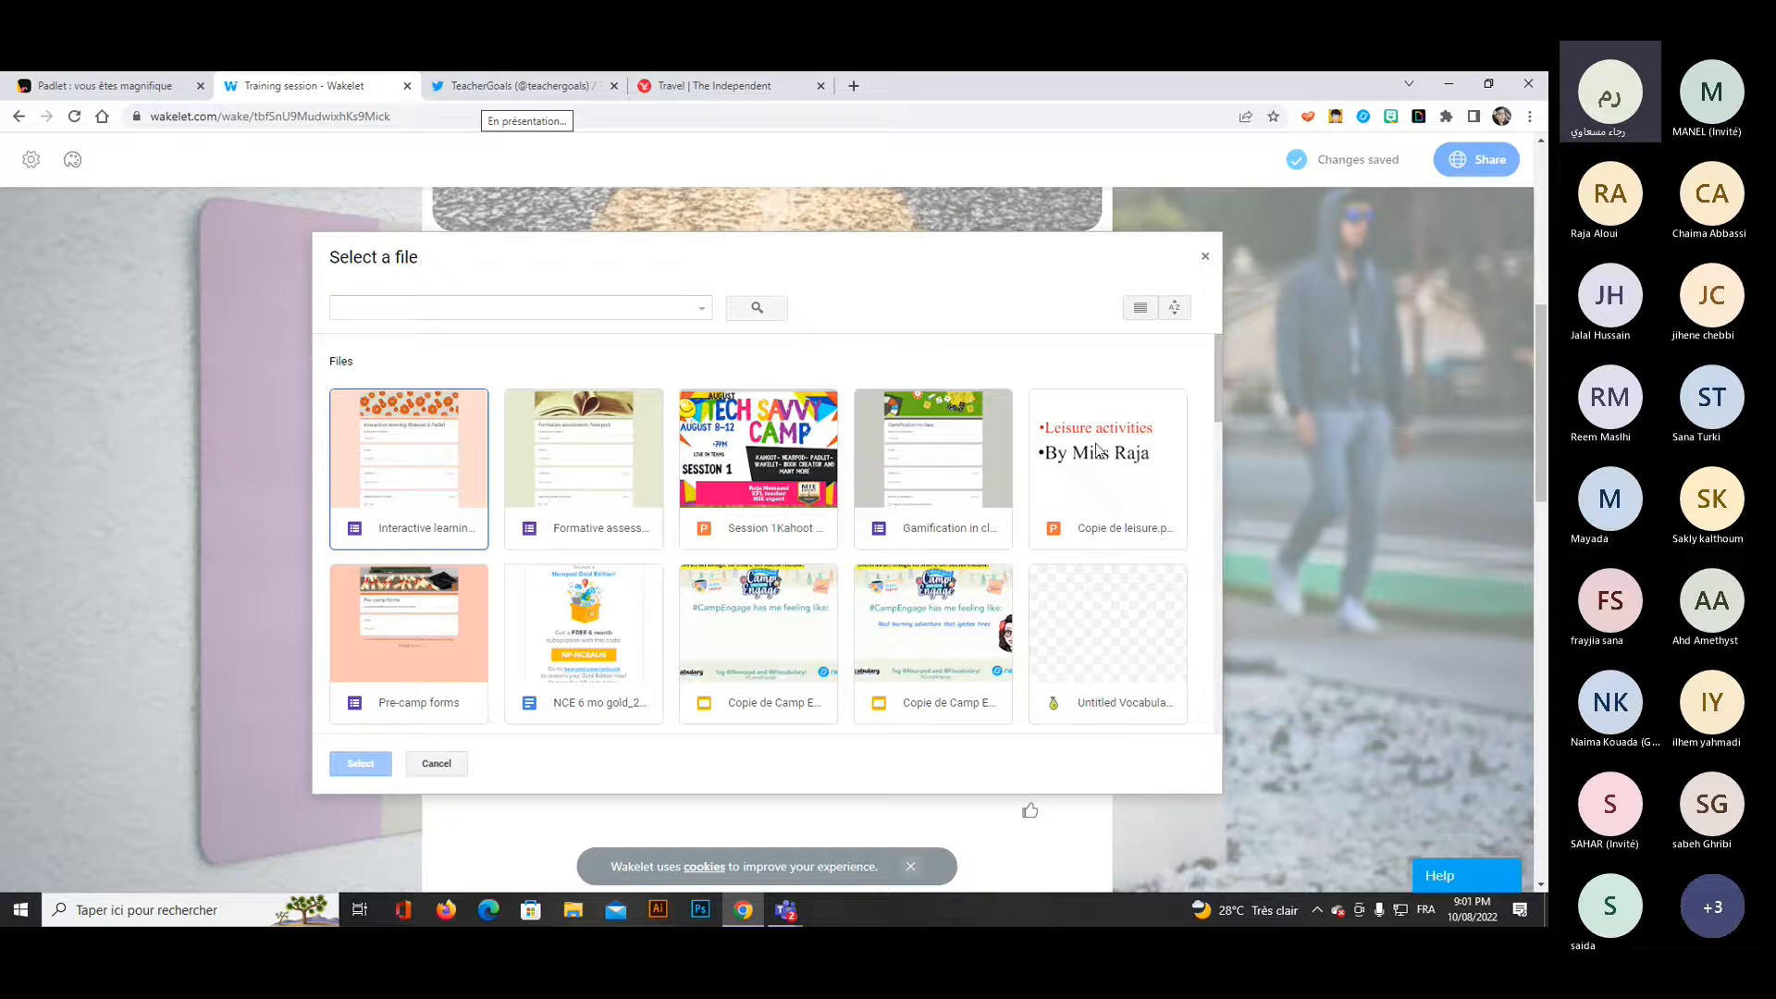
pyautogui.click(1101, 462)
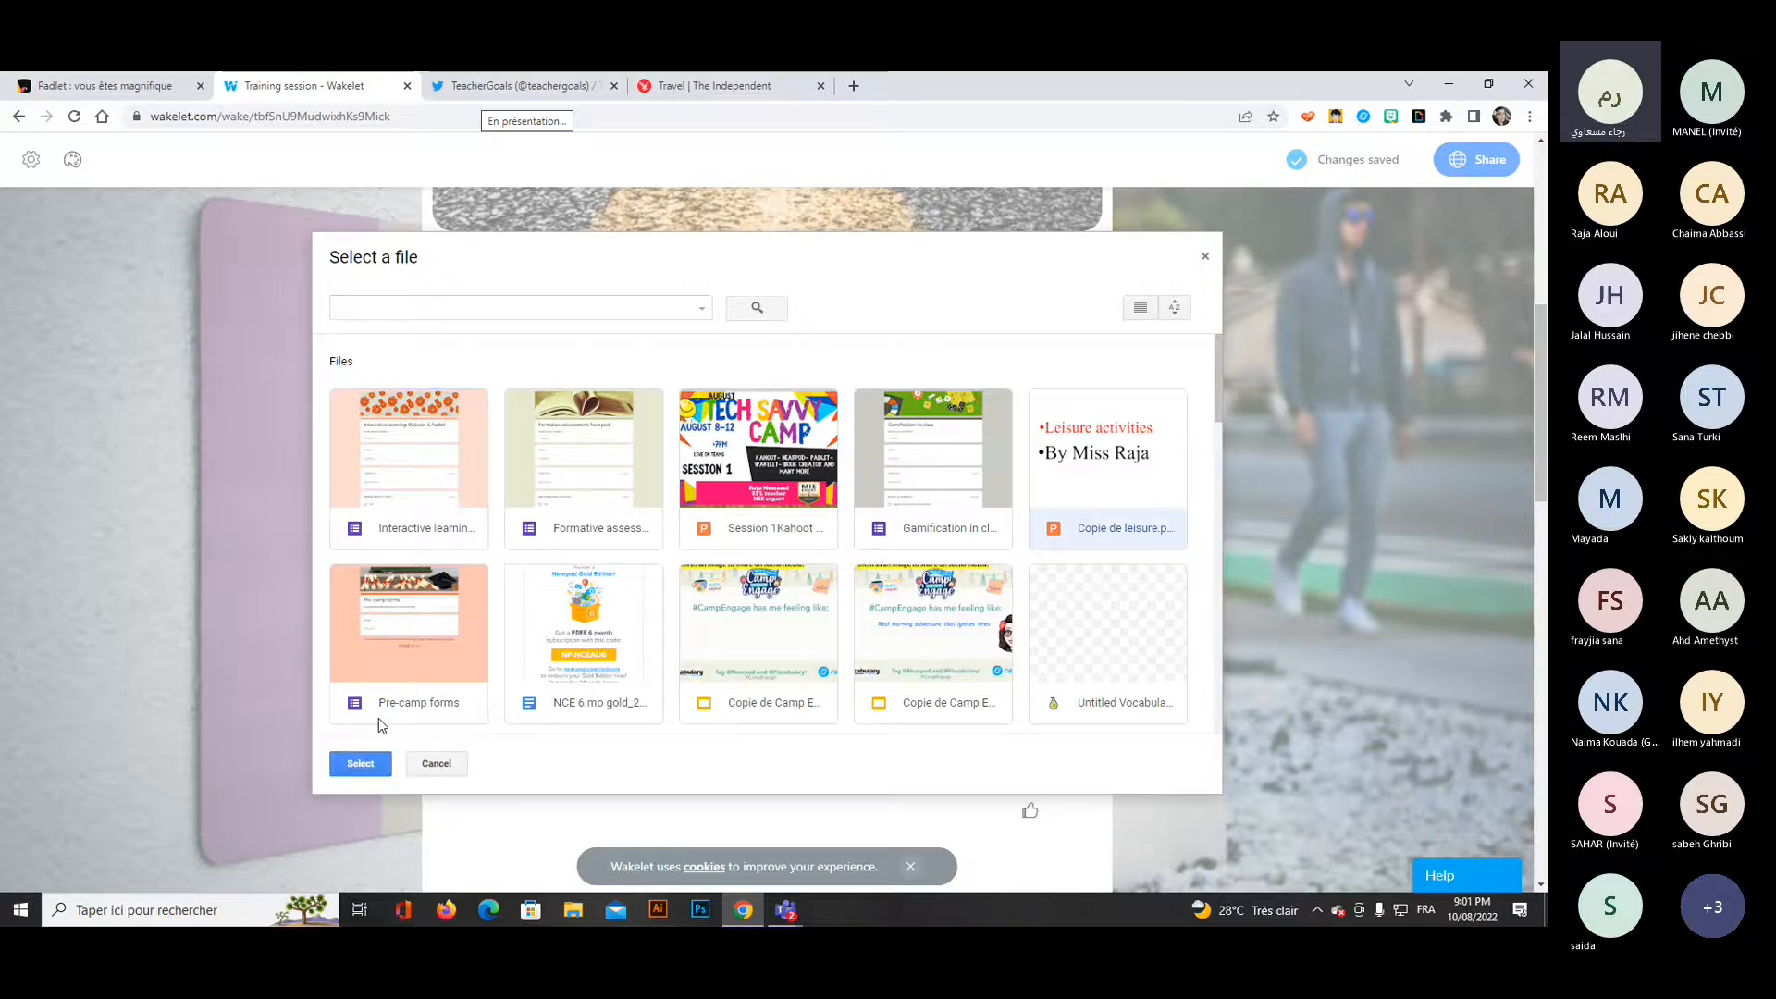
pyautogui.click(363, 762)
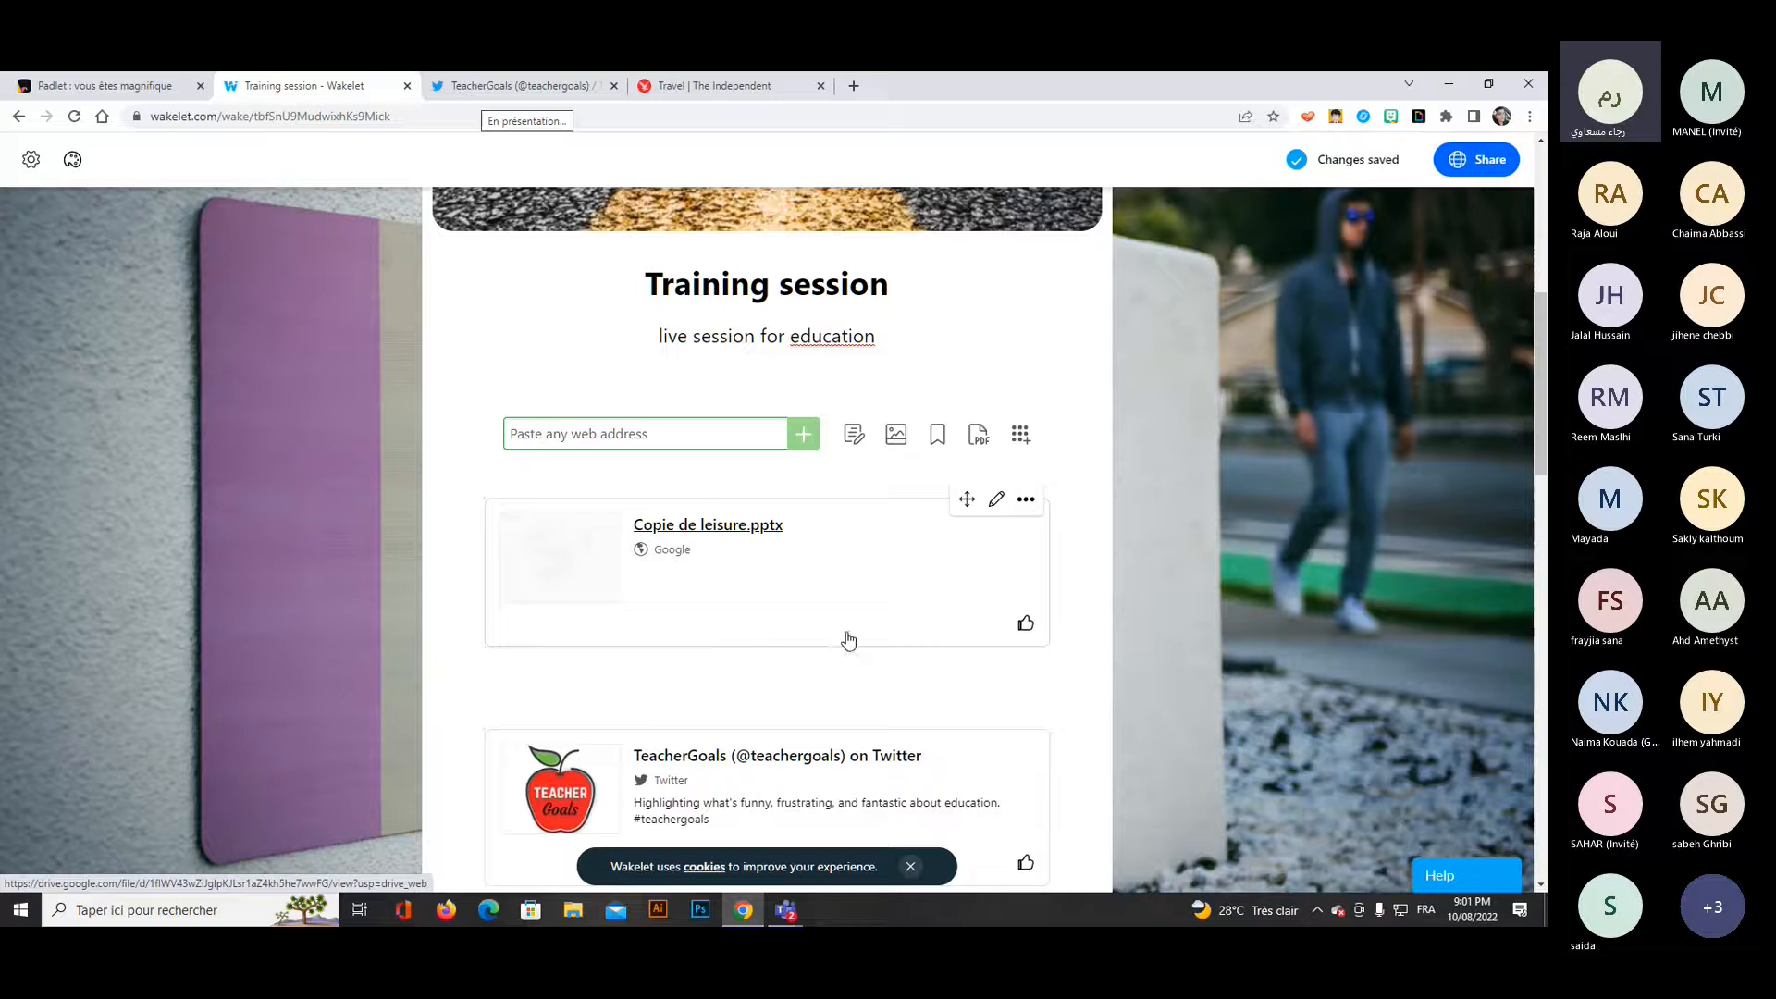
# Replace the title of the Google Drive presentation card with "leisure activitesd to enjoy".
pyautogui.click(996, 498)
pyautogui.moveTo(794, 530); pyautogui.dragTo(746, 534)
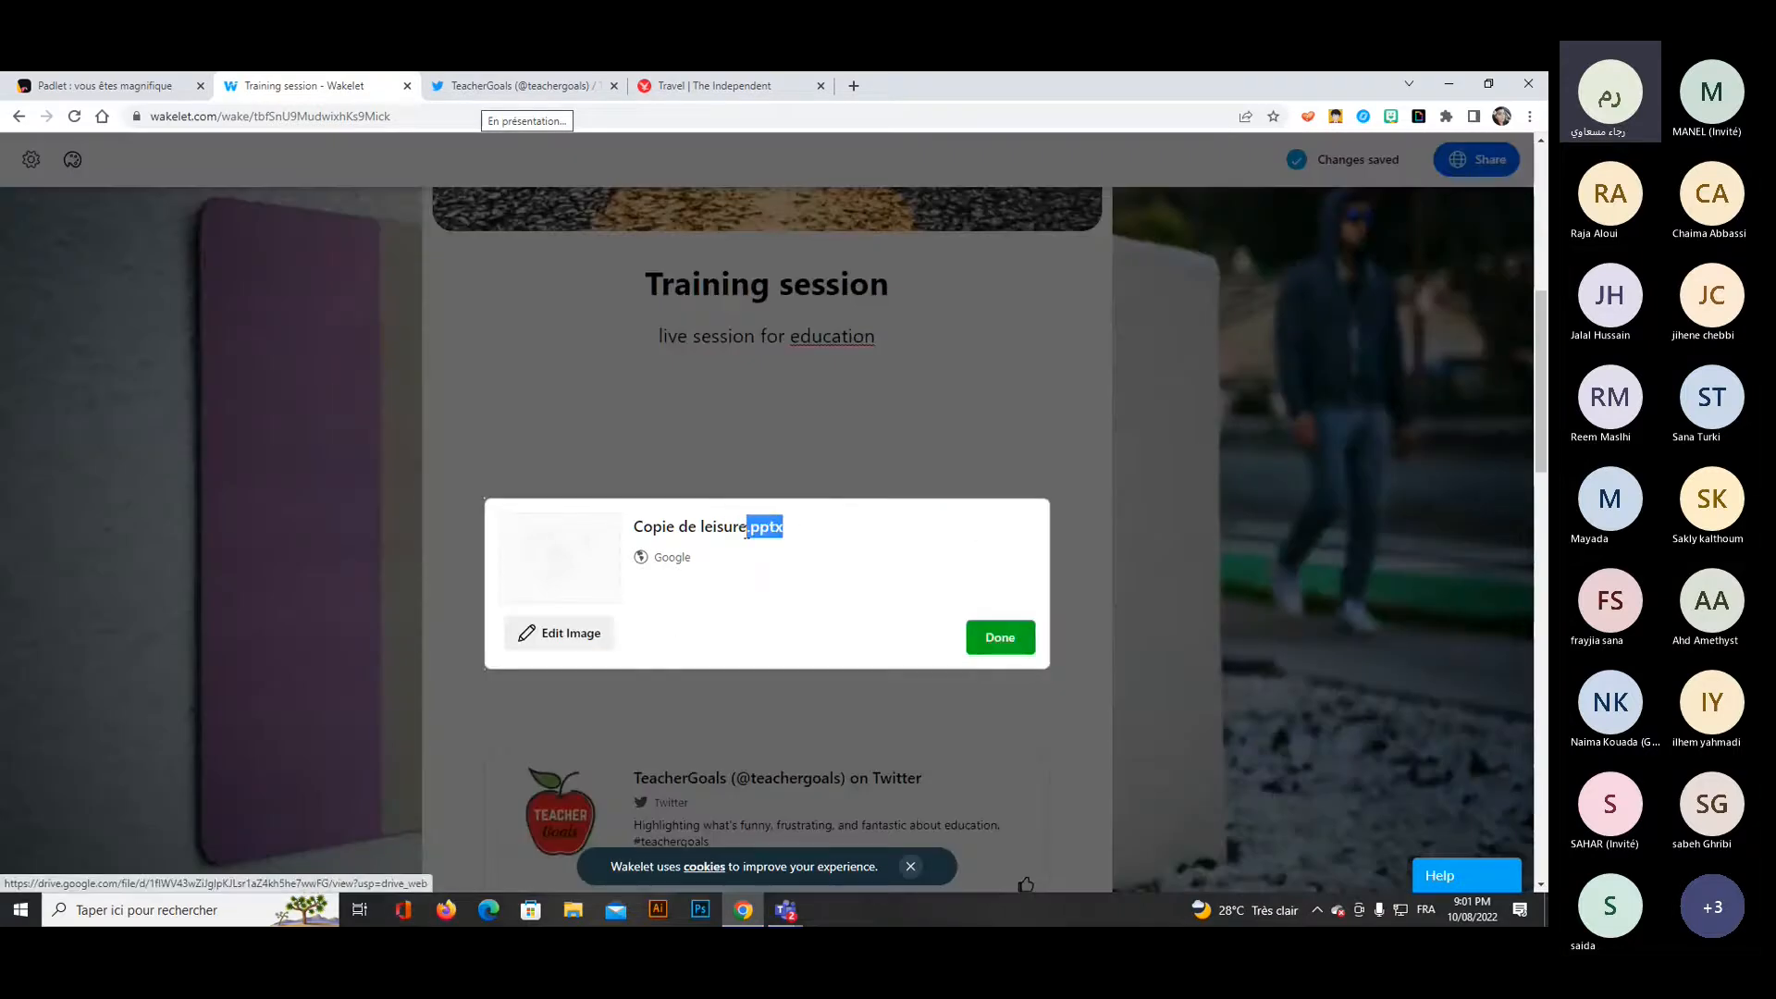
pyautogui.press('BackSpace')
pyautogui.moveTo(741, 527); pyautogui.dragTo(619, 534)
pyautogui.write('le')
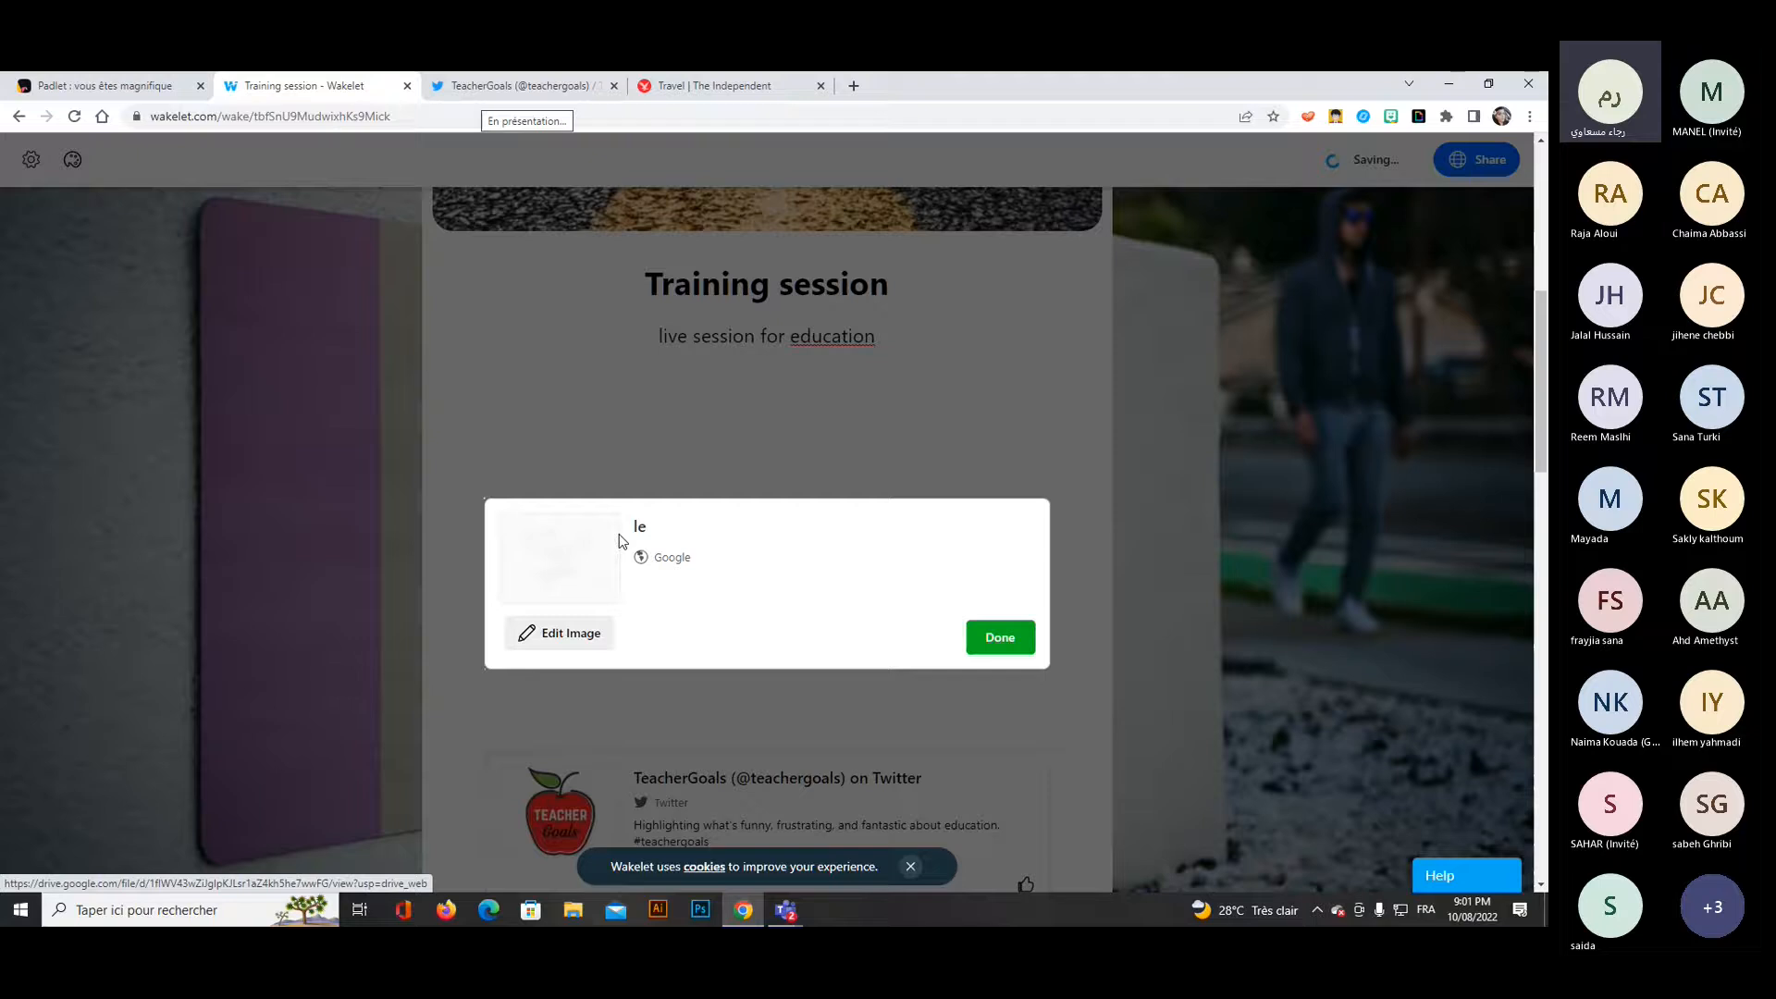
pyautogui.write('isure')
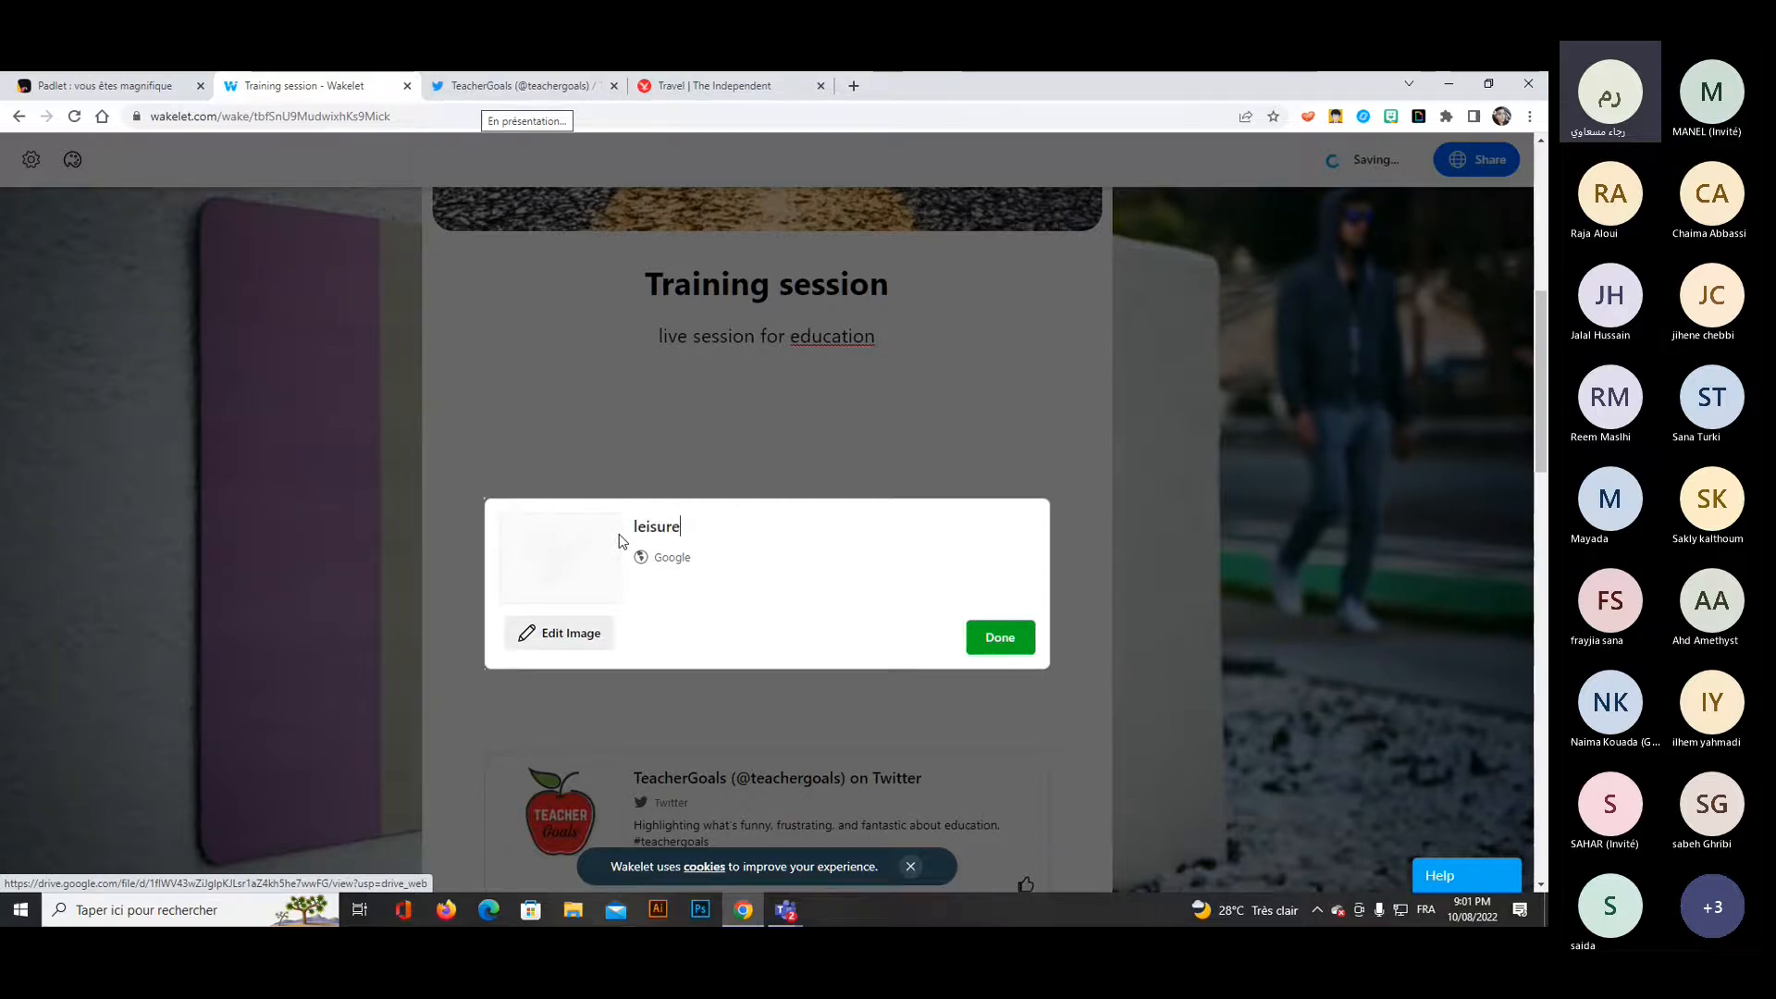
pyautogui.write(' activitesd to en')
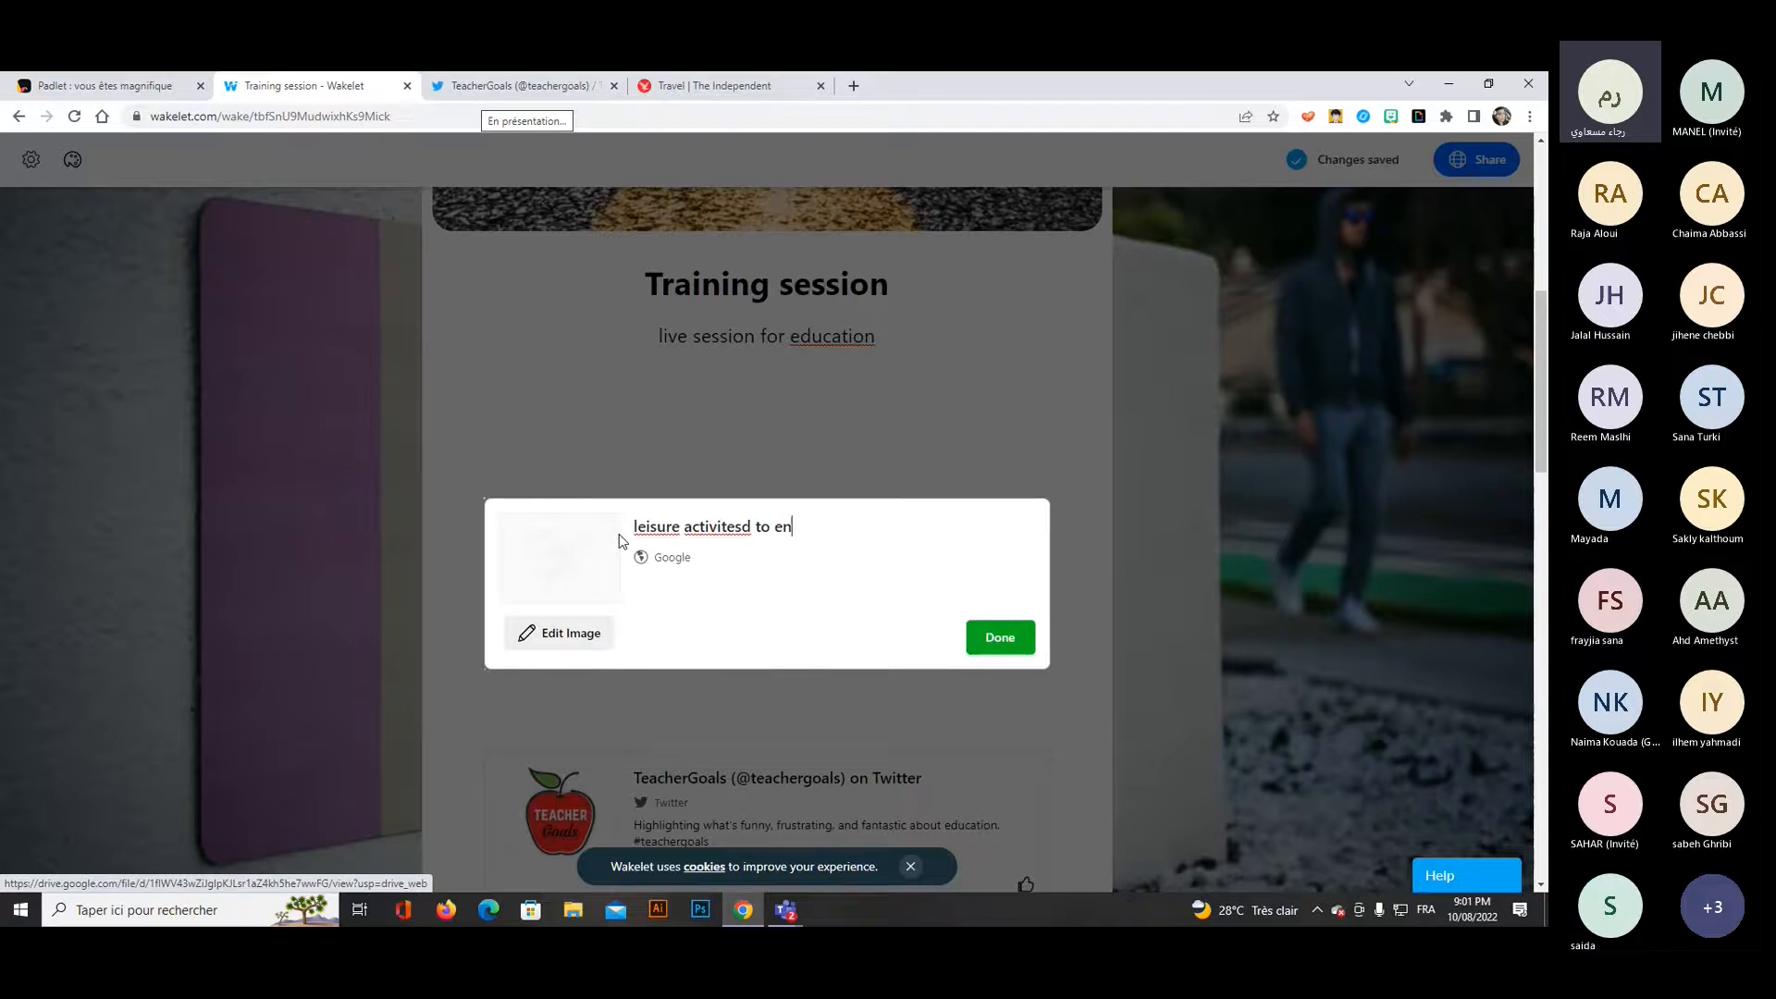
pyautogui.write('joy')
# Upload happy.png from the padlet folder on the desktop as the presentation card's image and save the card.
pyautogui.click(581, 636)
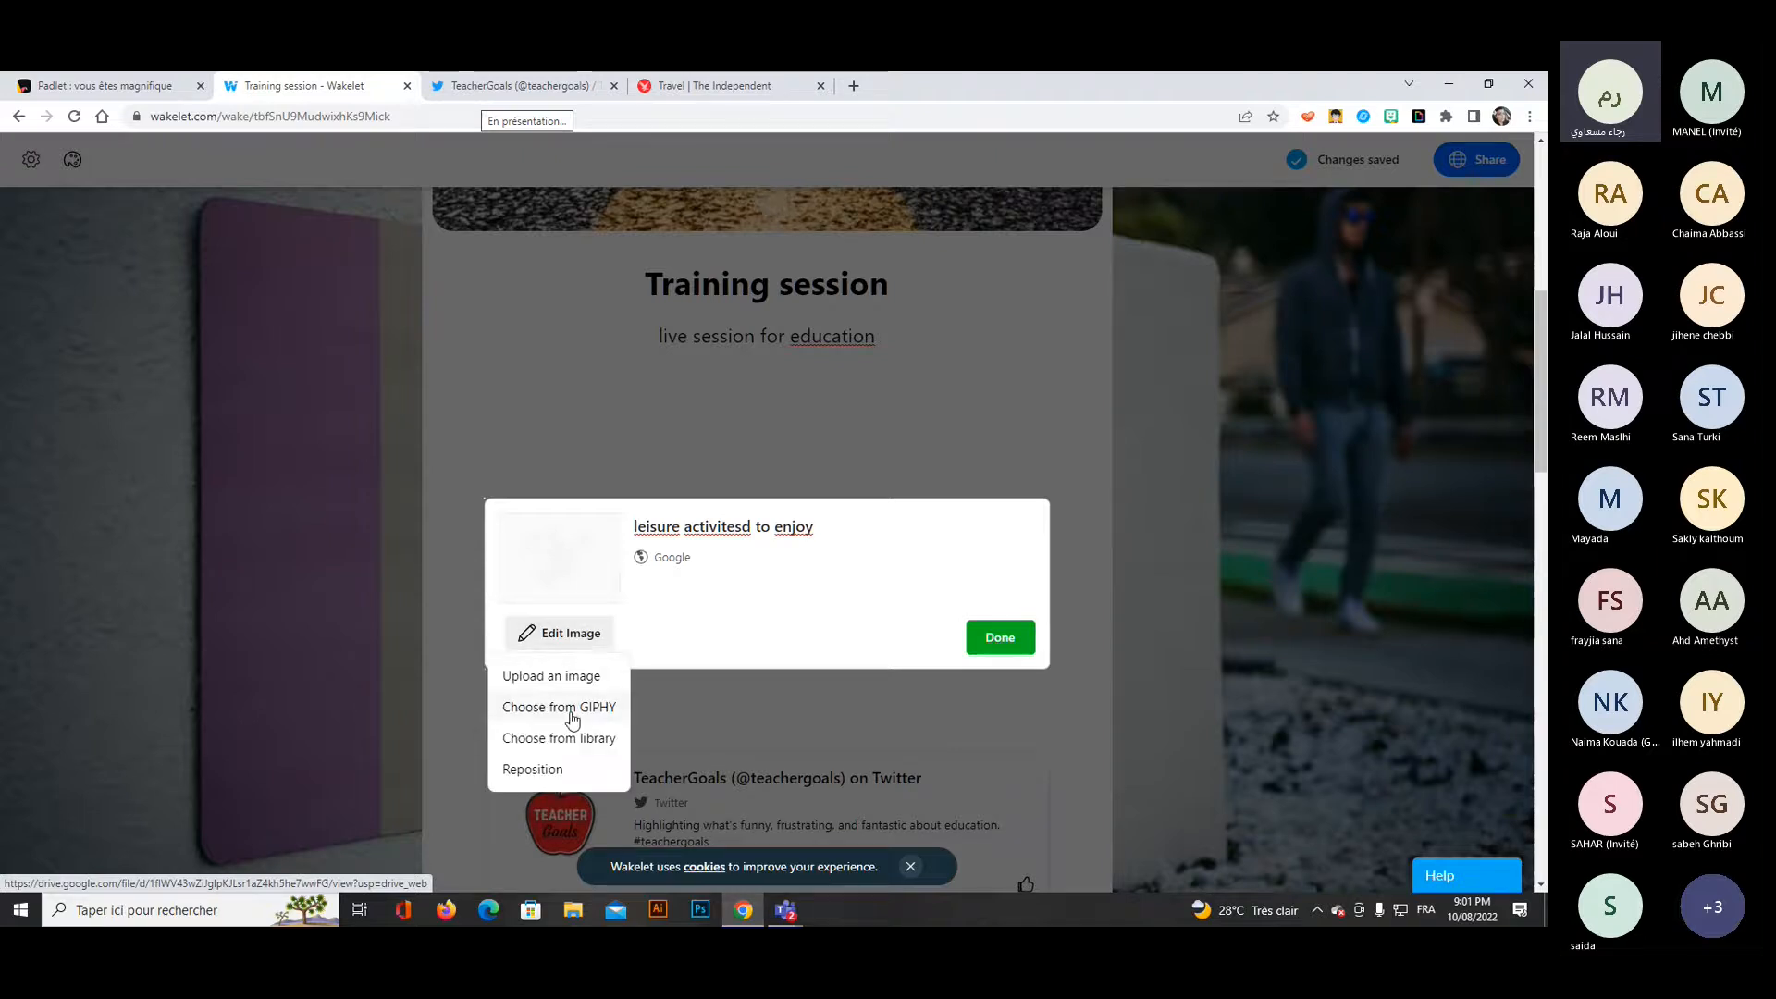
pyautogui.click(558, 634)
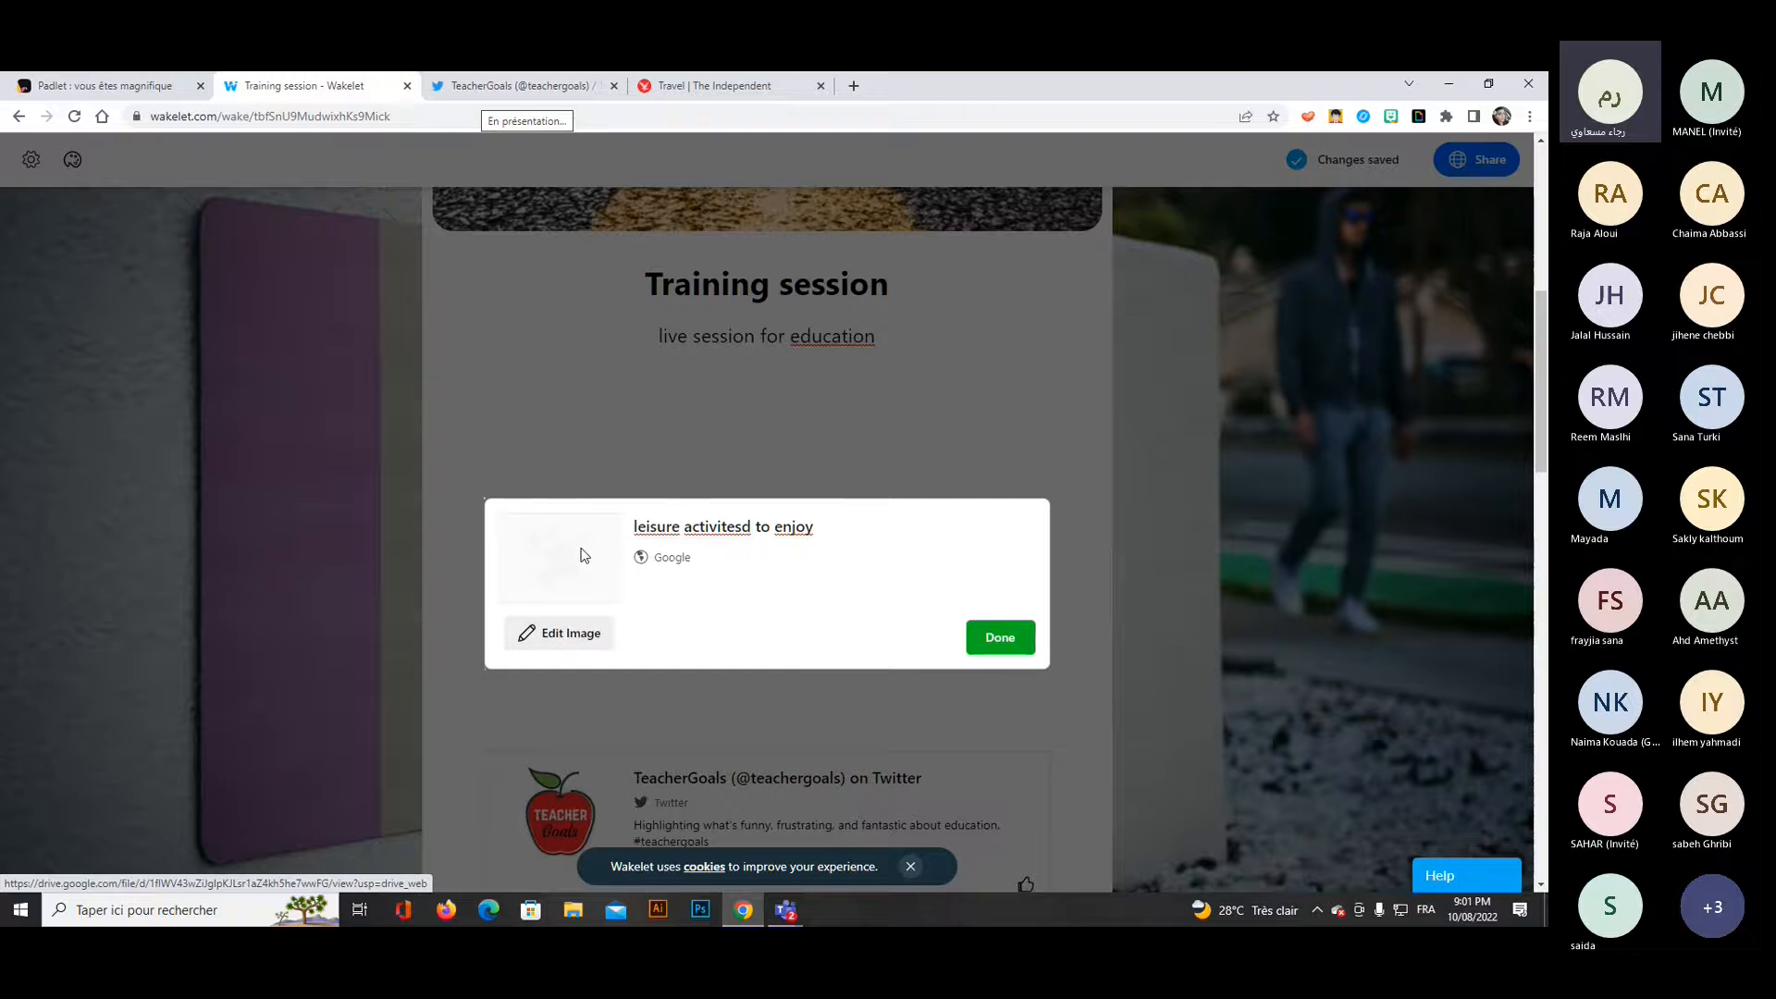
pyautogui.click(560, 639)
pyautogui.click(558, 681)
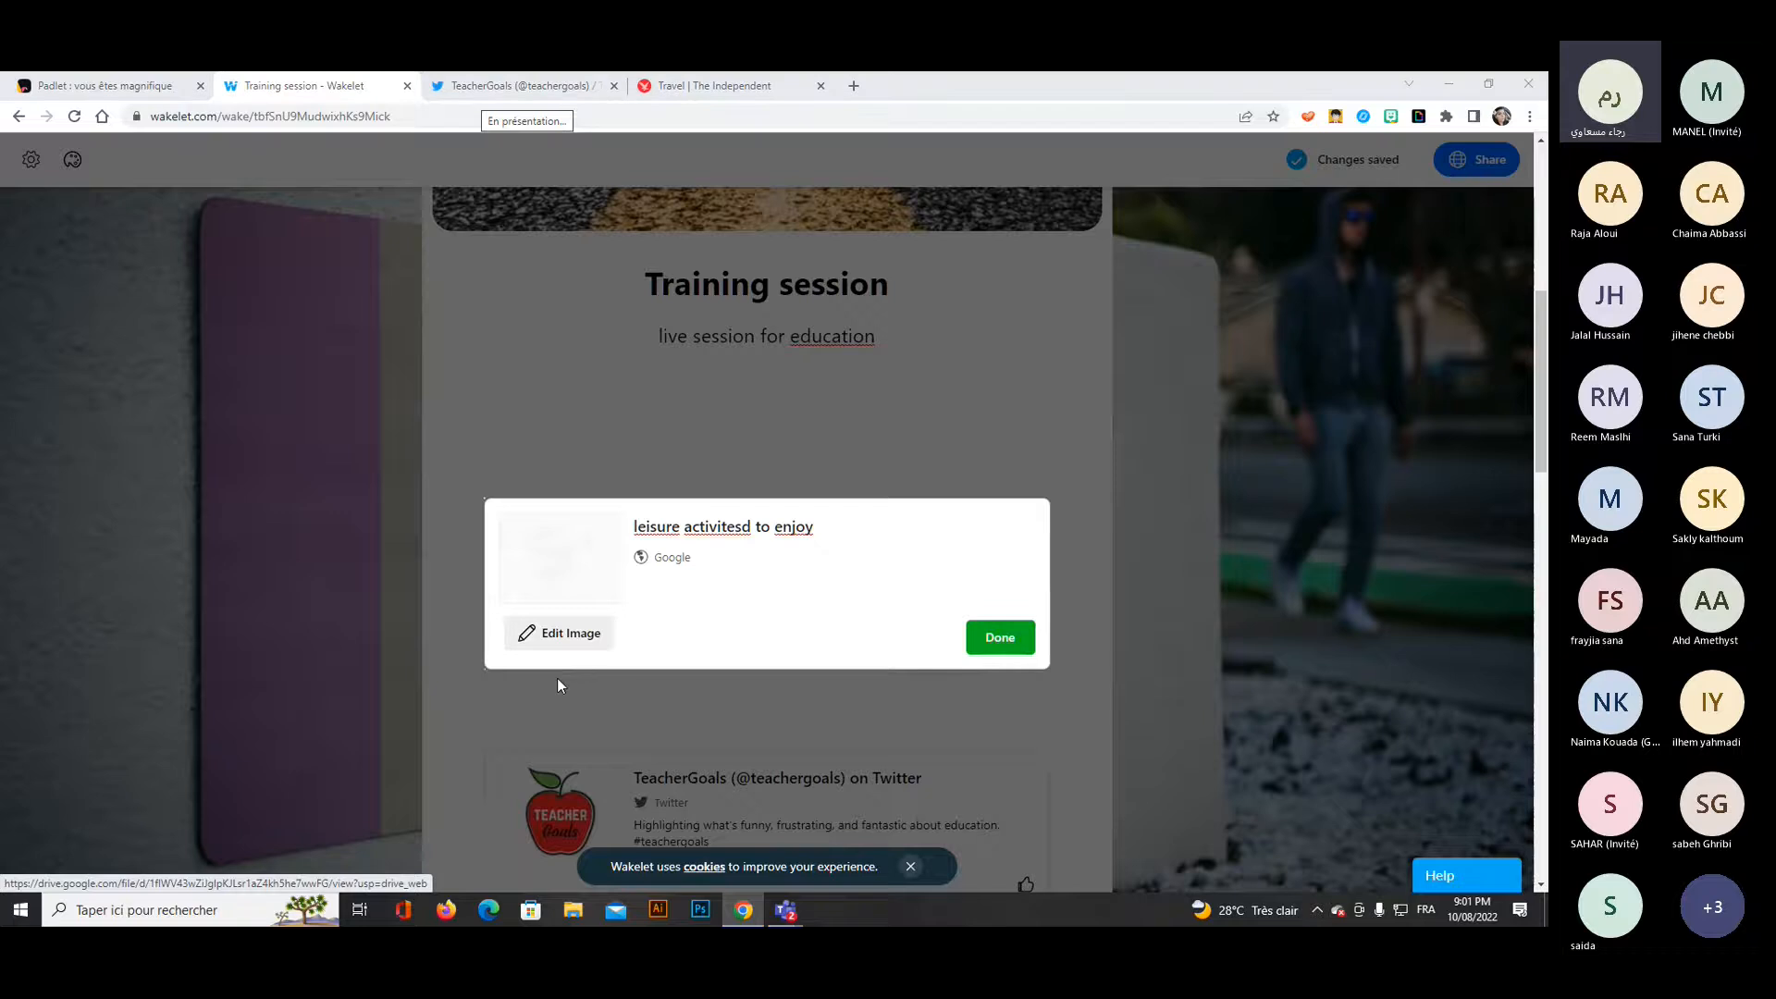
pyautogui.click(214, 234)
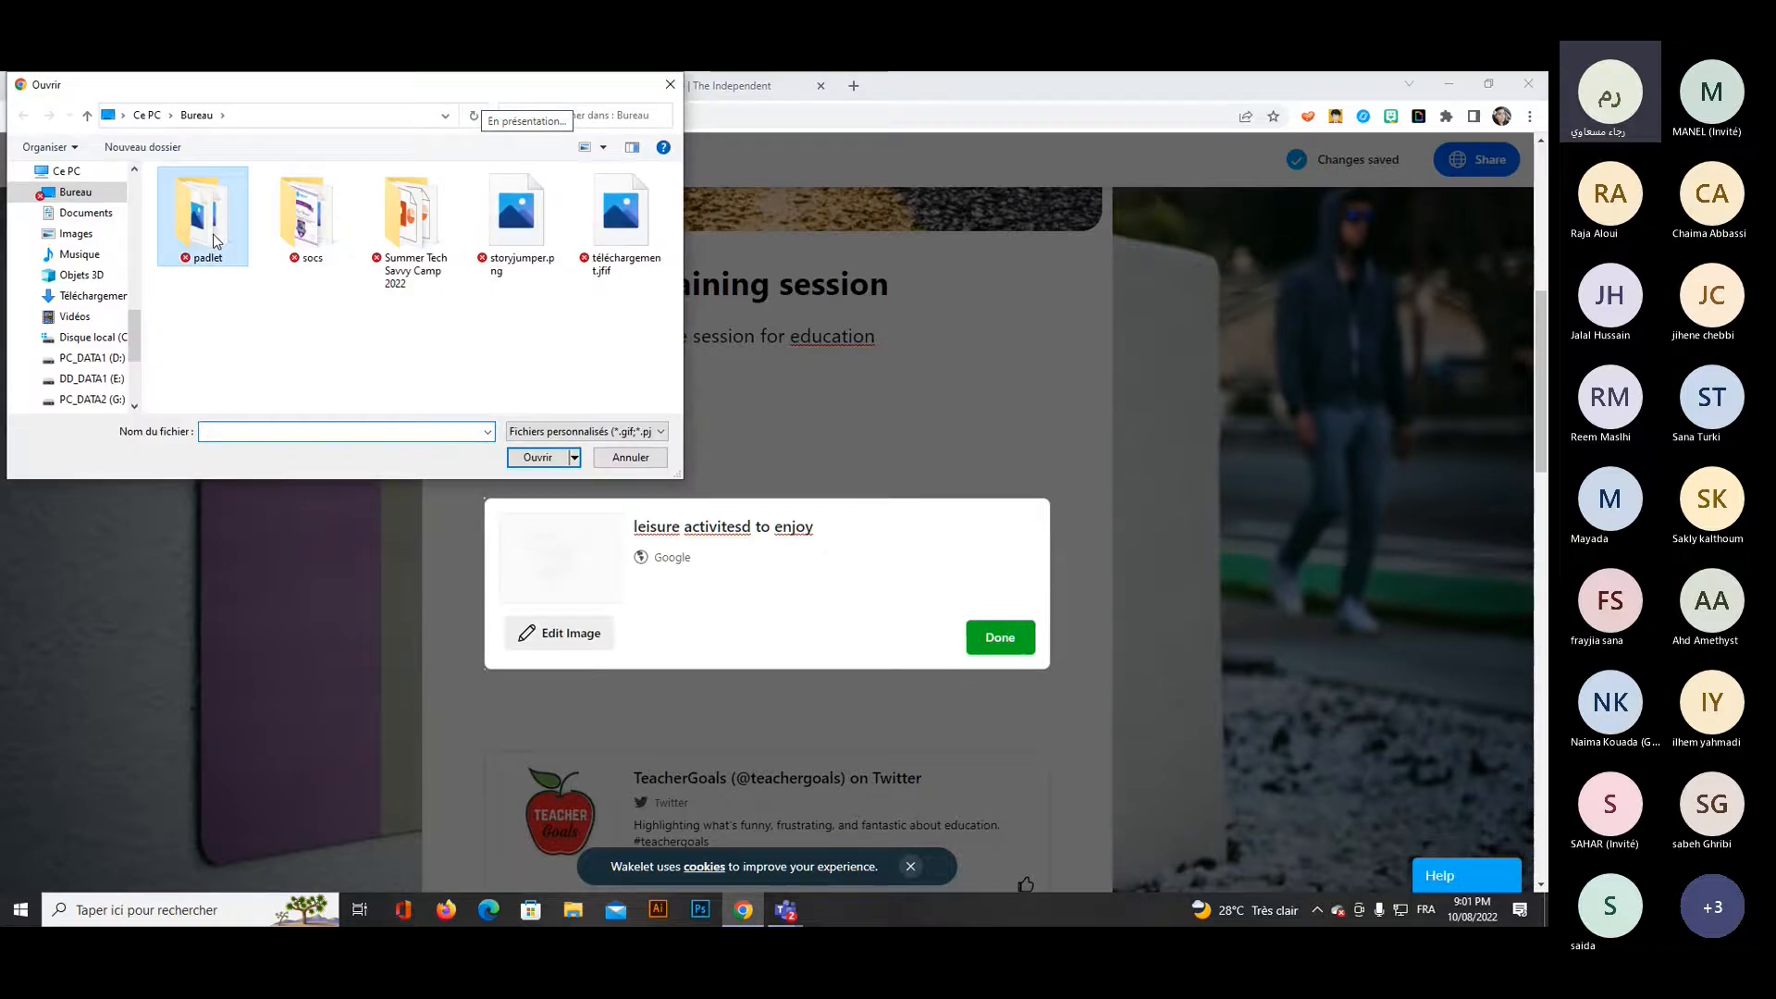
pyautogui.doubleClick(214, 234)
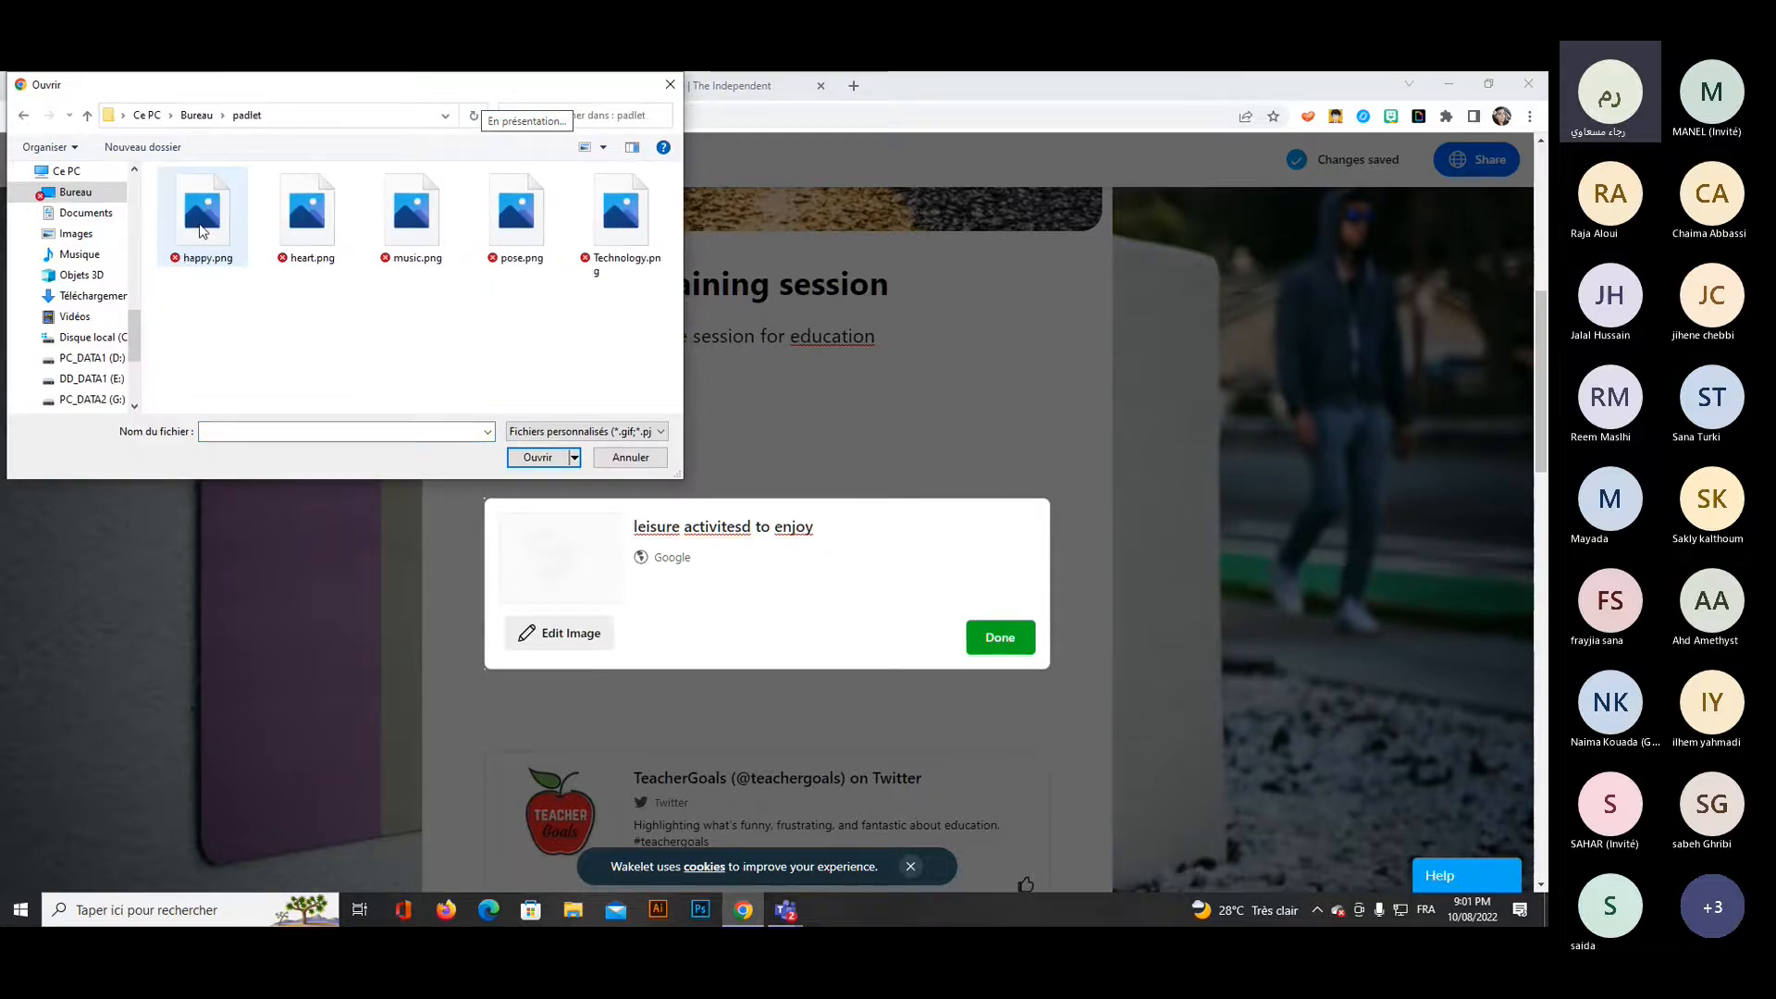
pyautogui.click(203, 231)
pyautogui.click(522, 457)
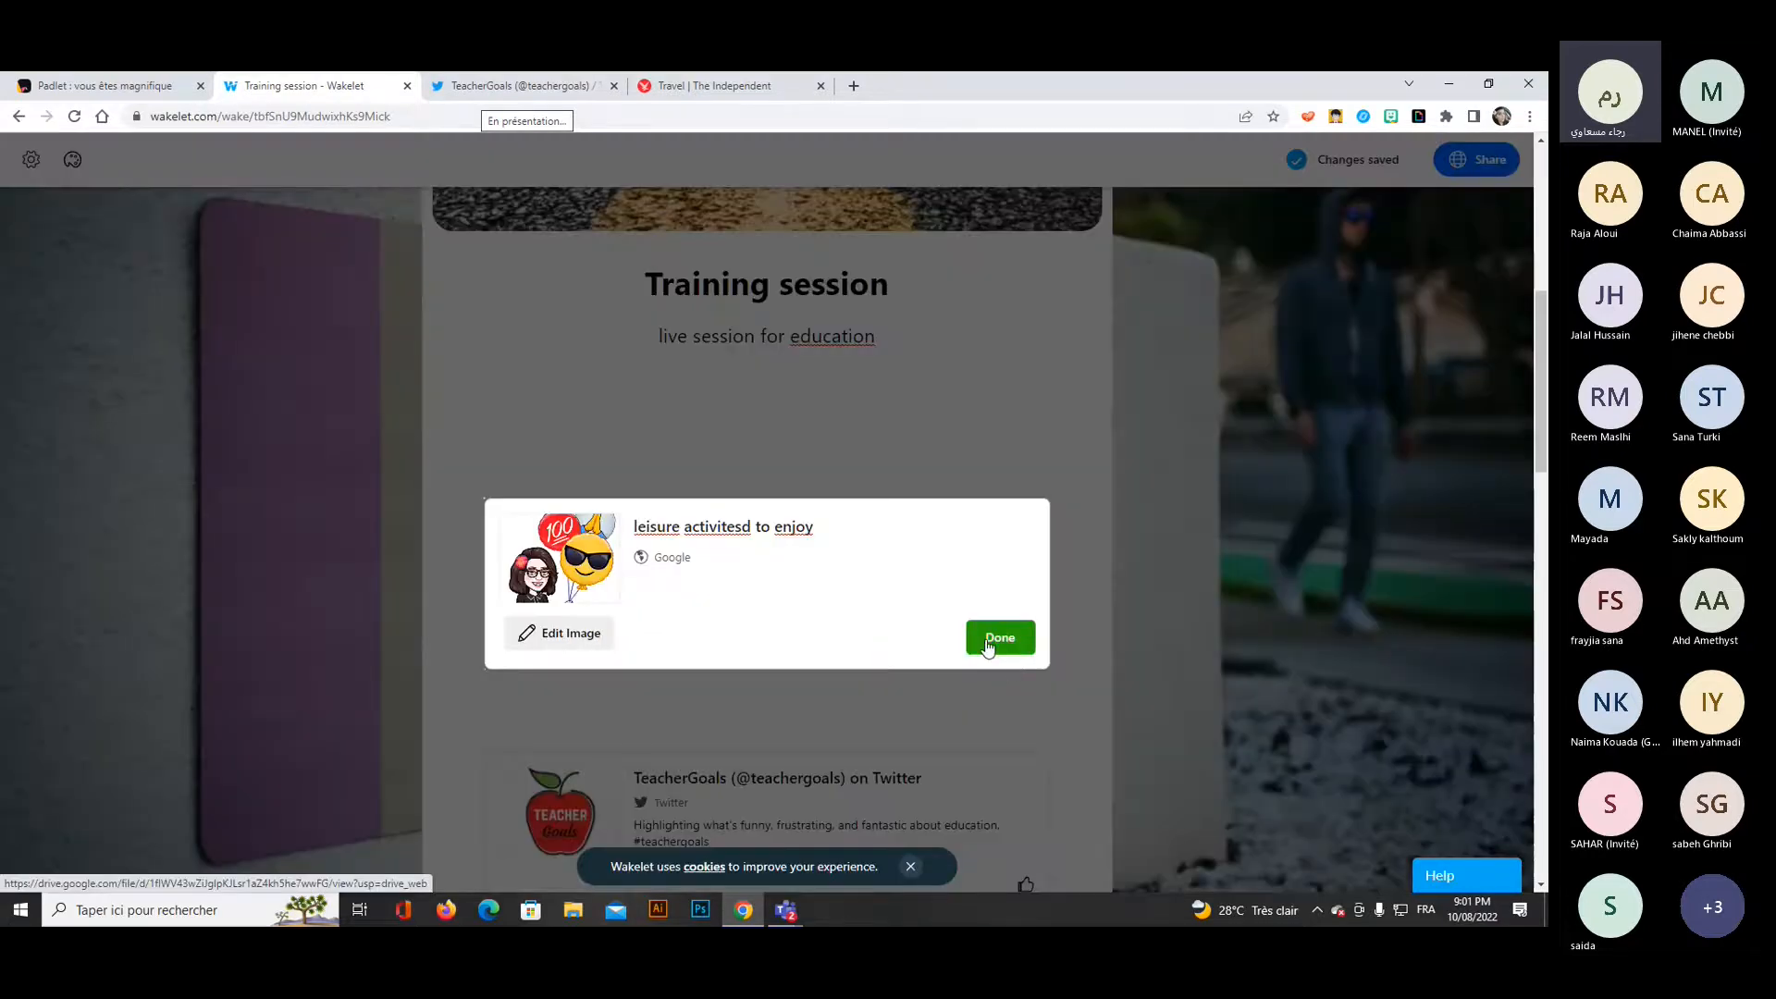
pyautogui.click(988, 643)
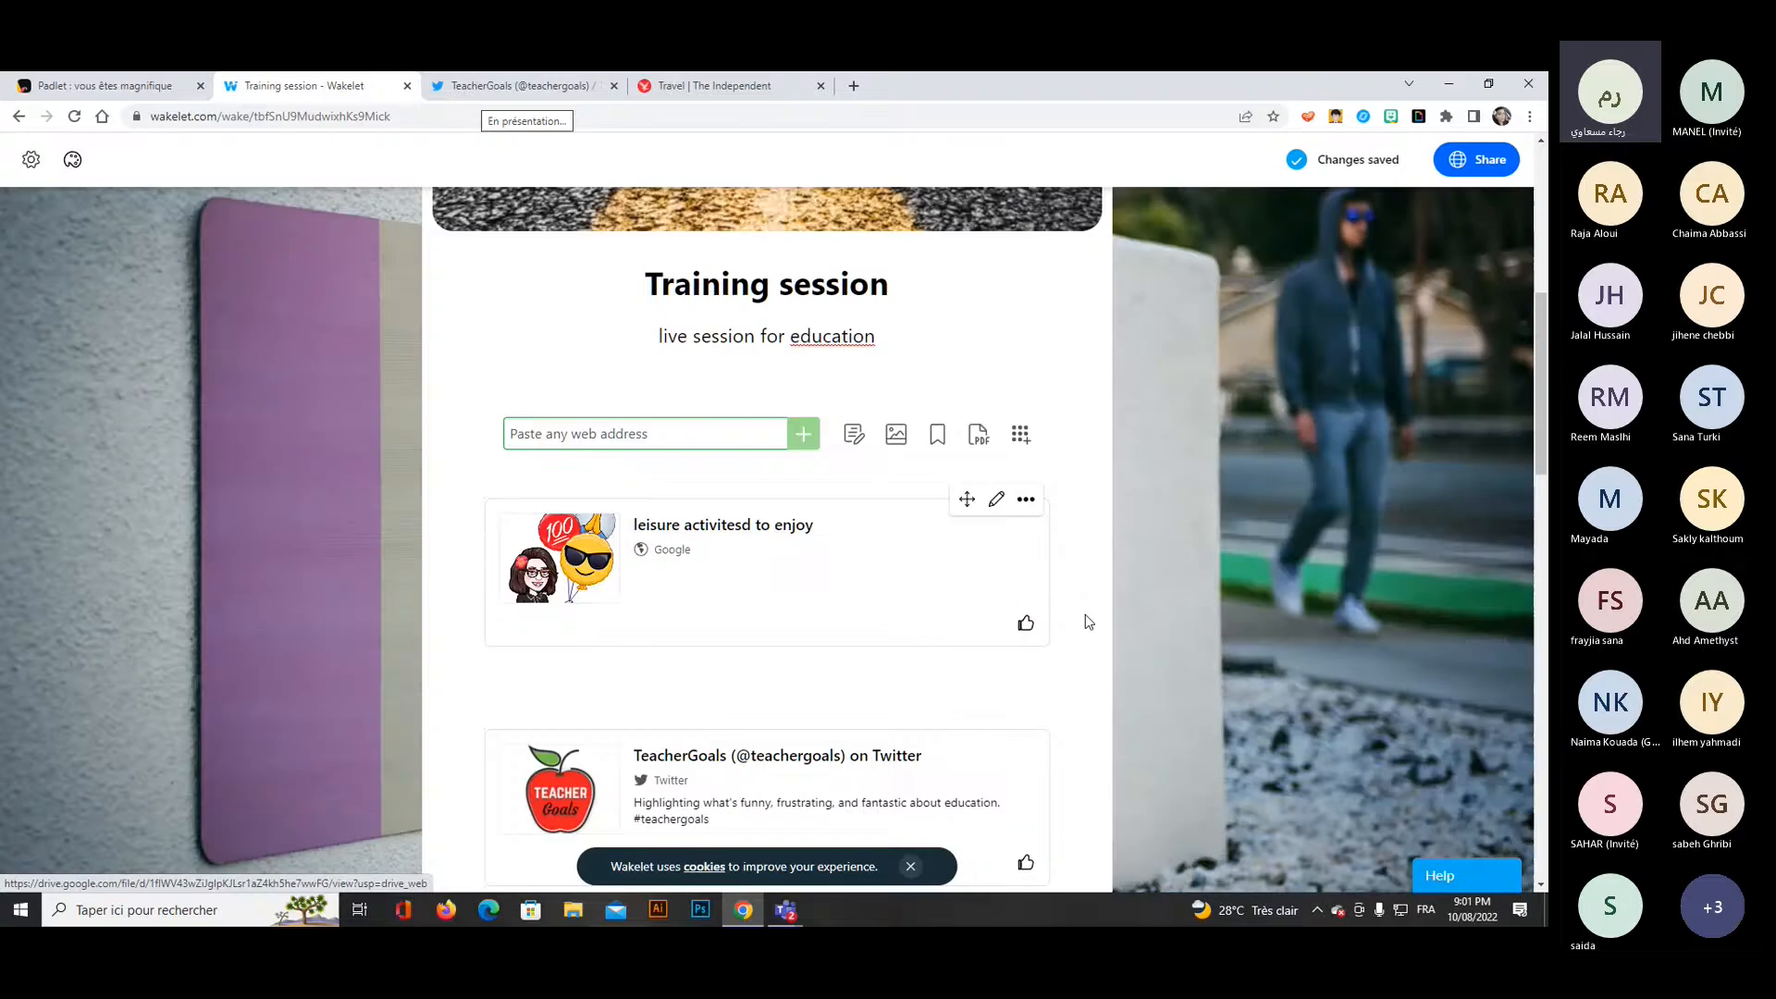
# Switch to the Teams meeting and admit the guest waiting in the lobby.
pyautogui.click(1440, 799)
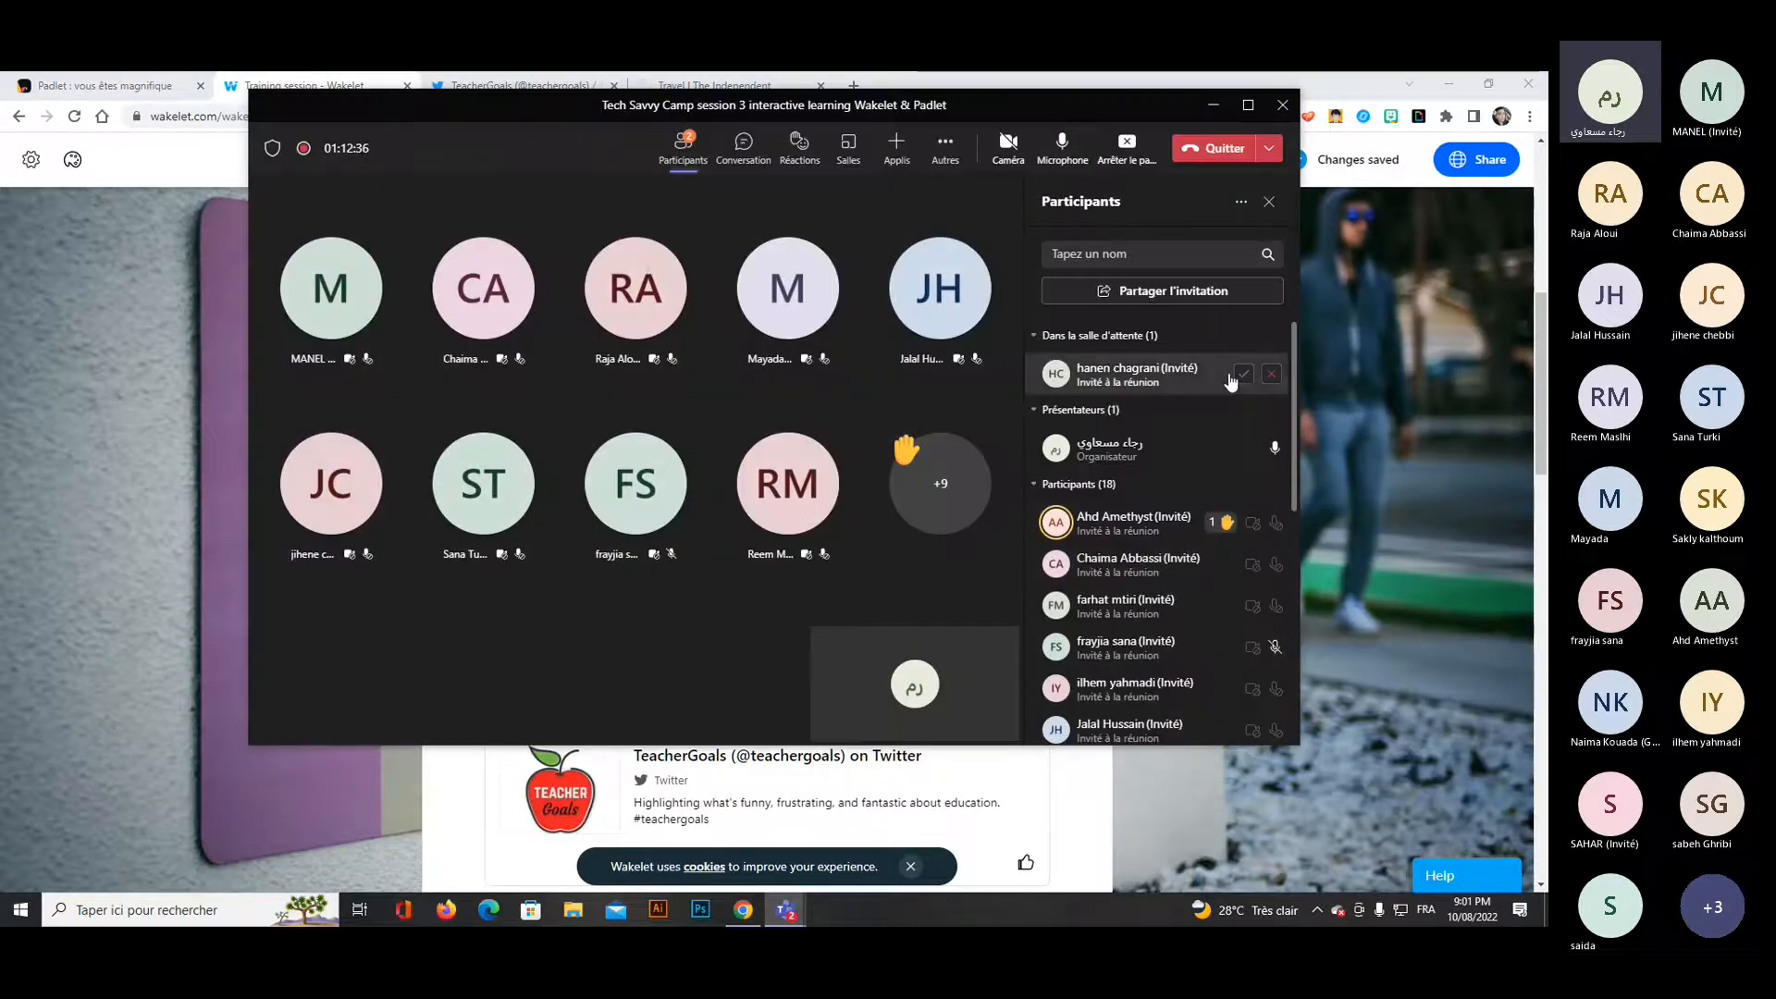
pyautogui.click(1242, 374)
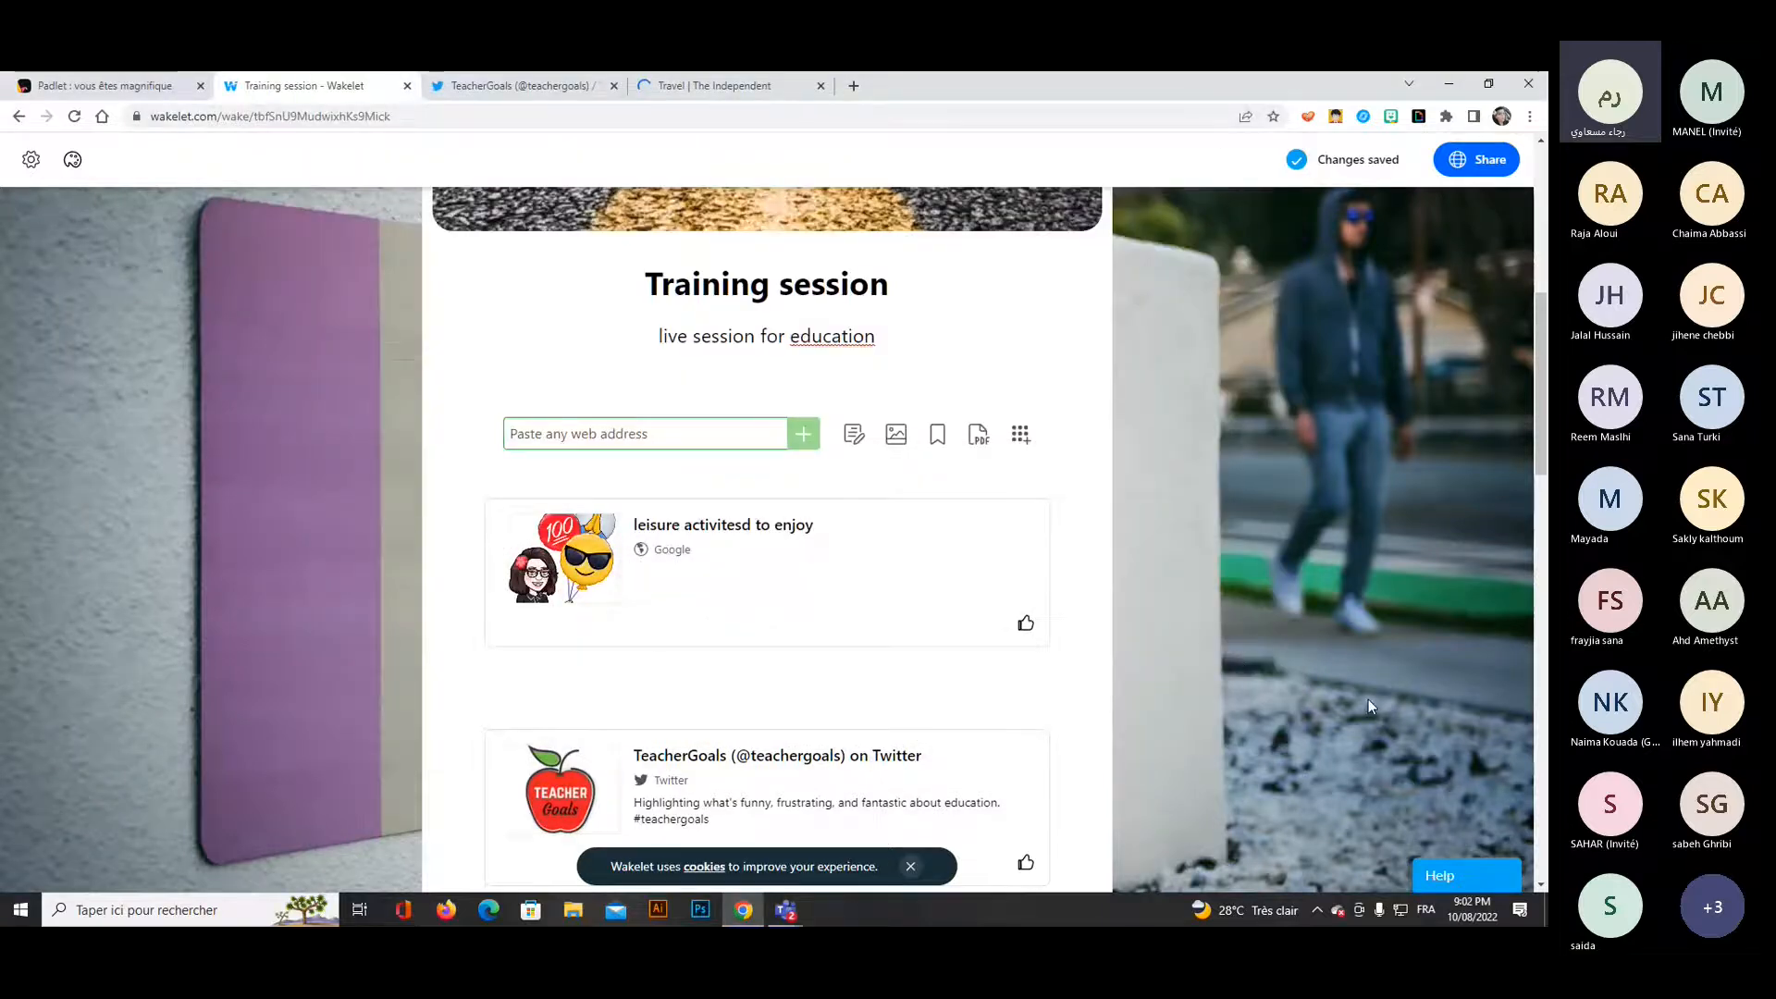
pyautogui.scroll(-4, 1318, 632)
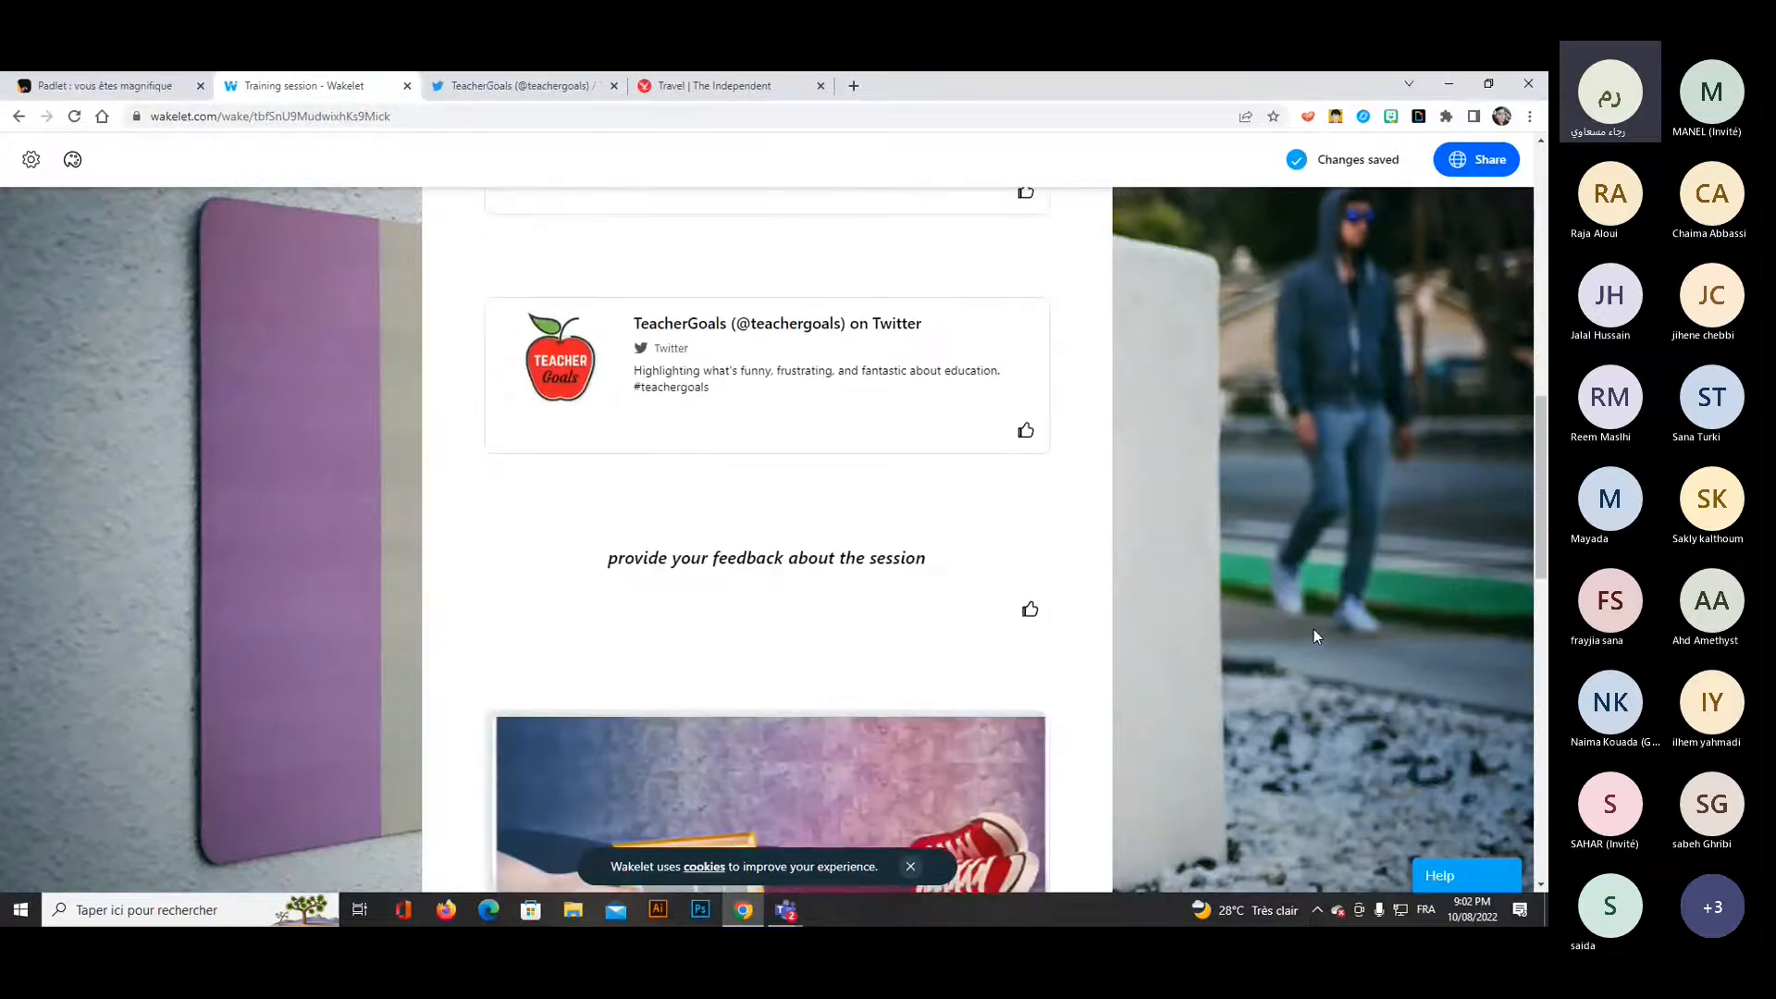
pyautogui.scroll(-1, 1329, 647)
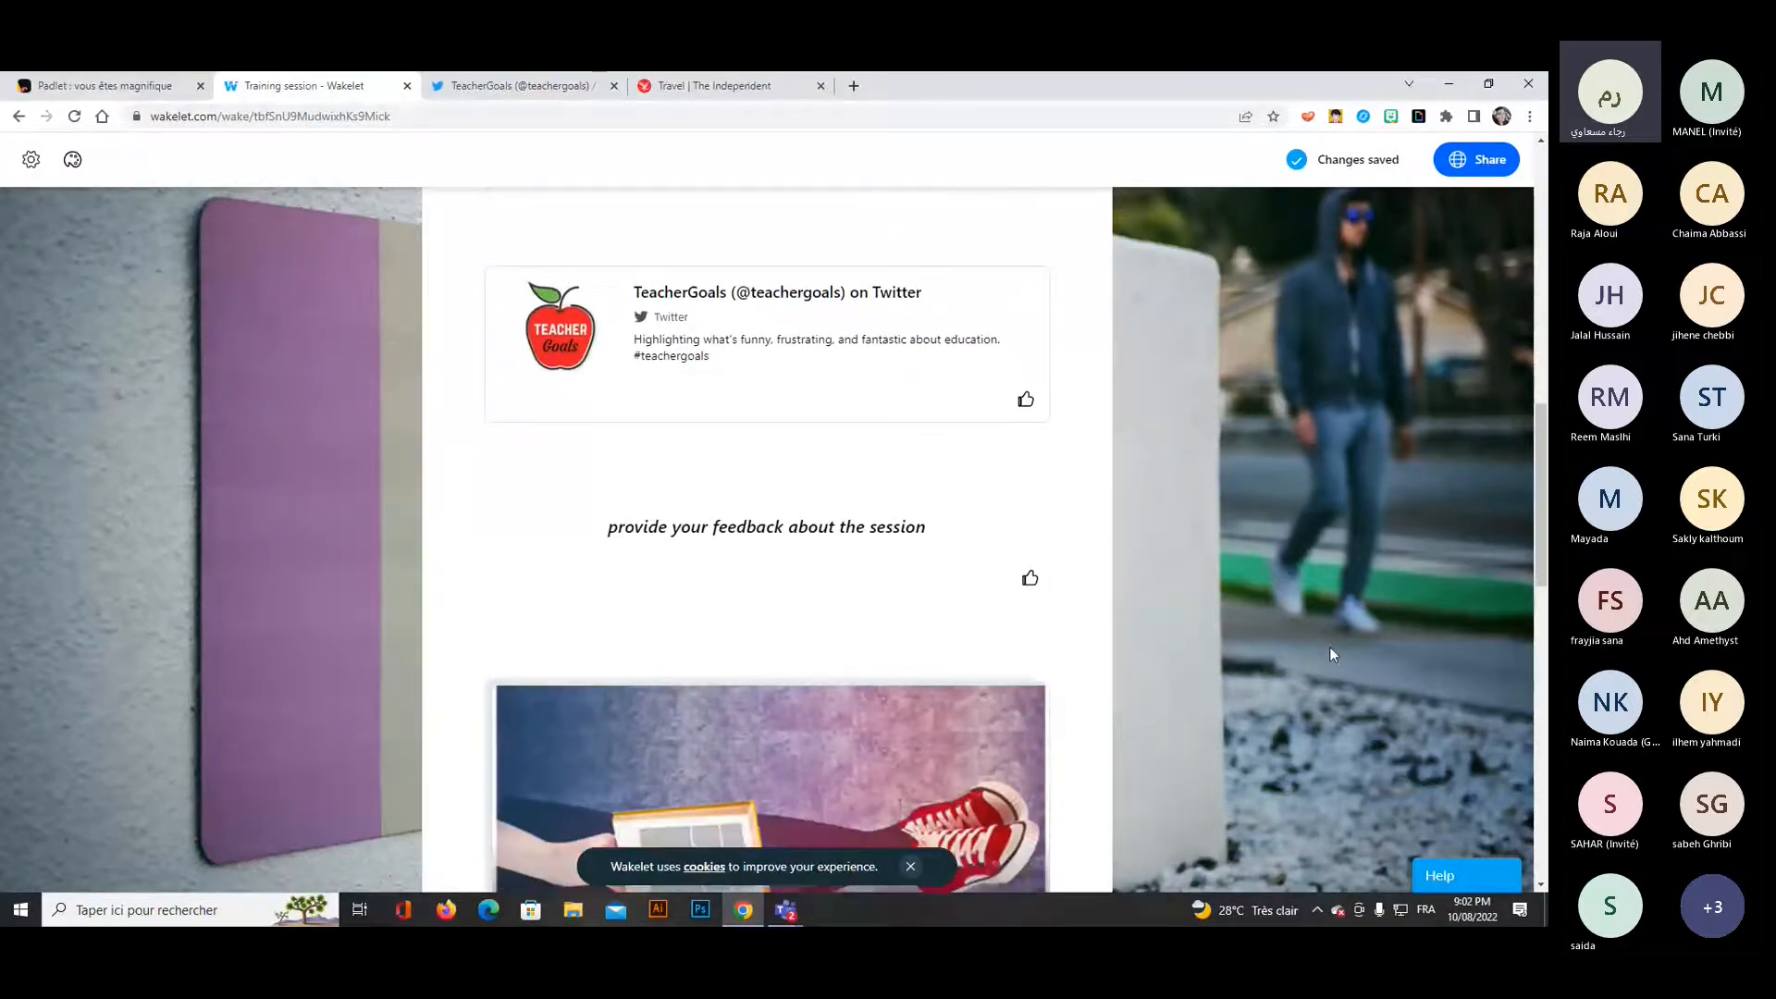
pyautogui.scroll(-1, 1329, 647)
pyautogui.scroll(-6, 1328, 647)
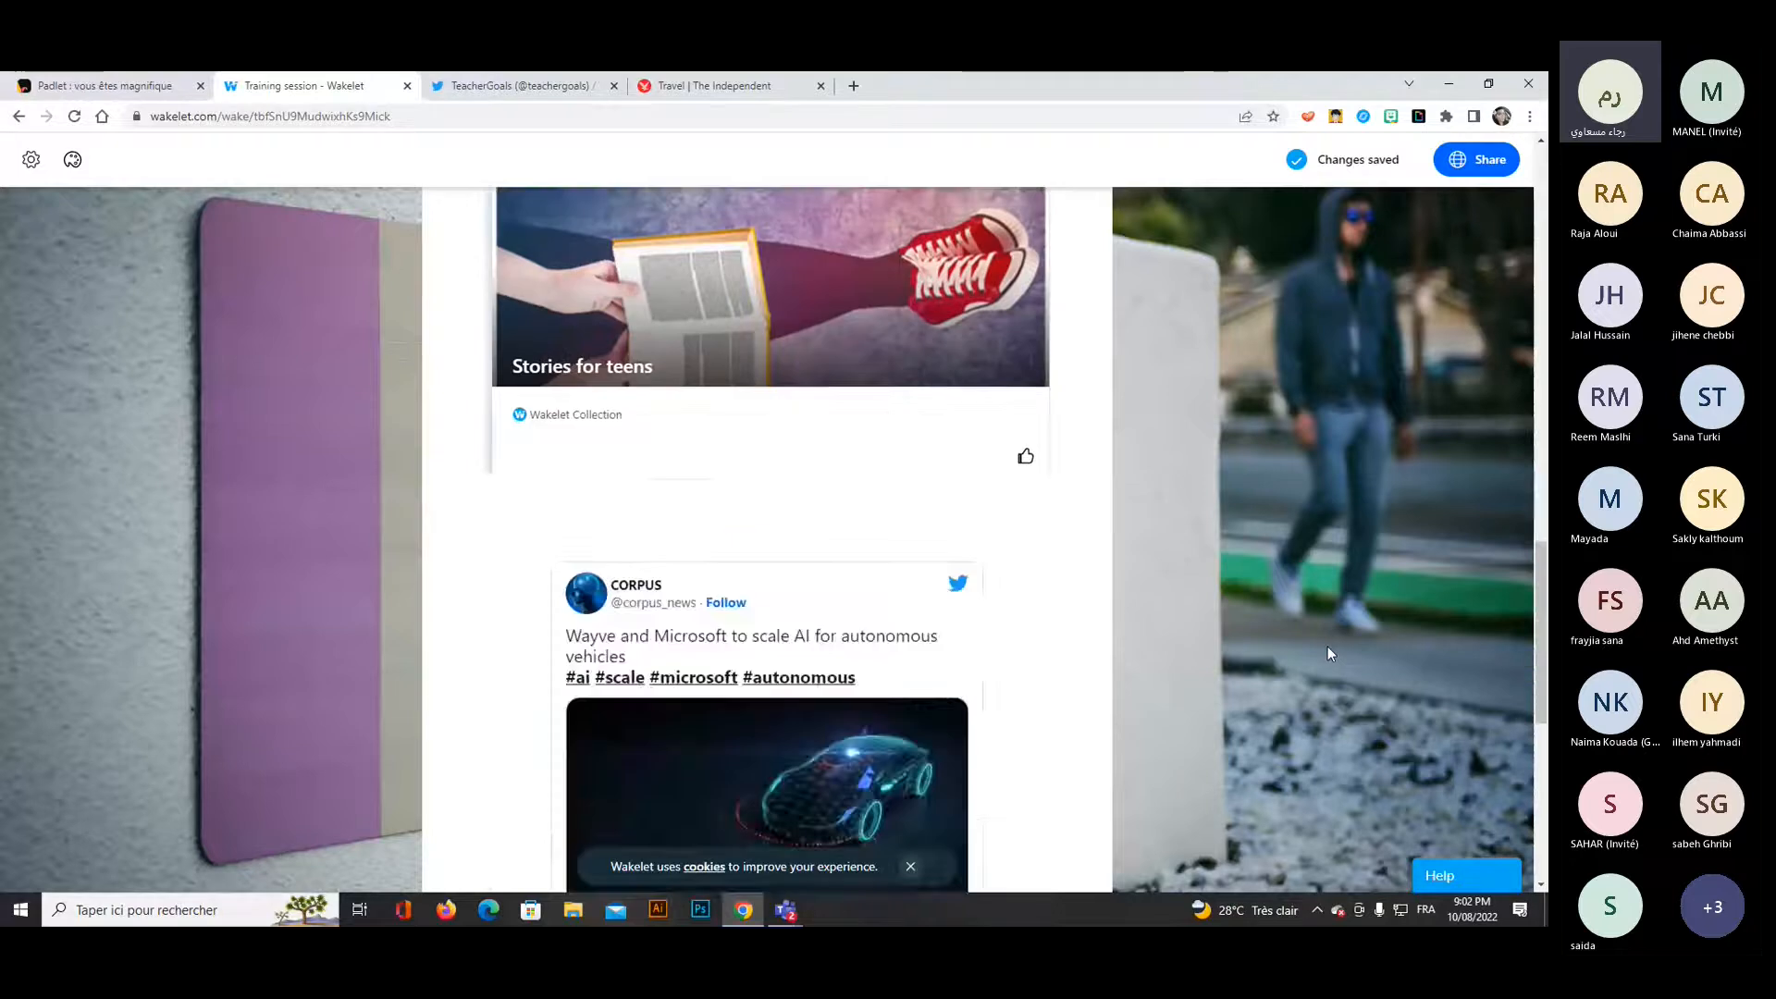
# Copy the collaborator invite link from the Training session collection's sharing options.
pyautogui.scroll(15, 1327, 647)
pyautogui.scroll(4, 1324, 653)
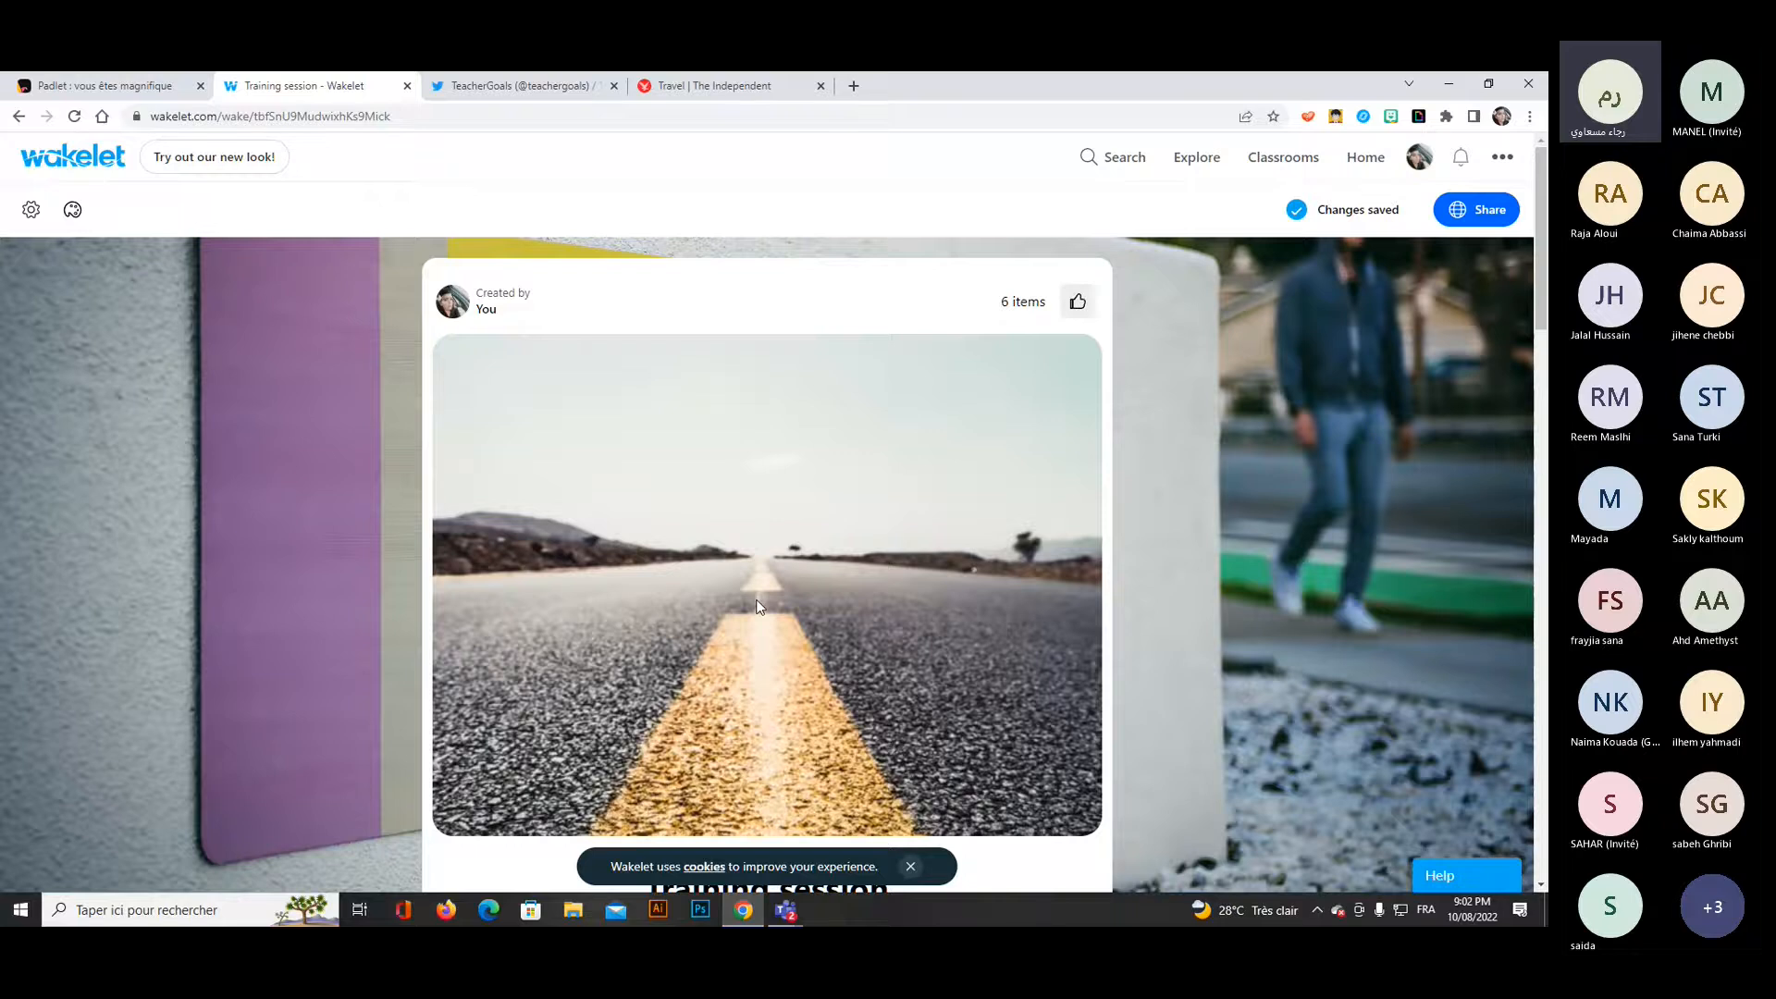
pyautogui.click(1480, 209)
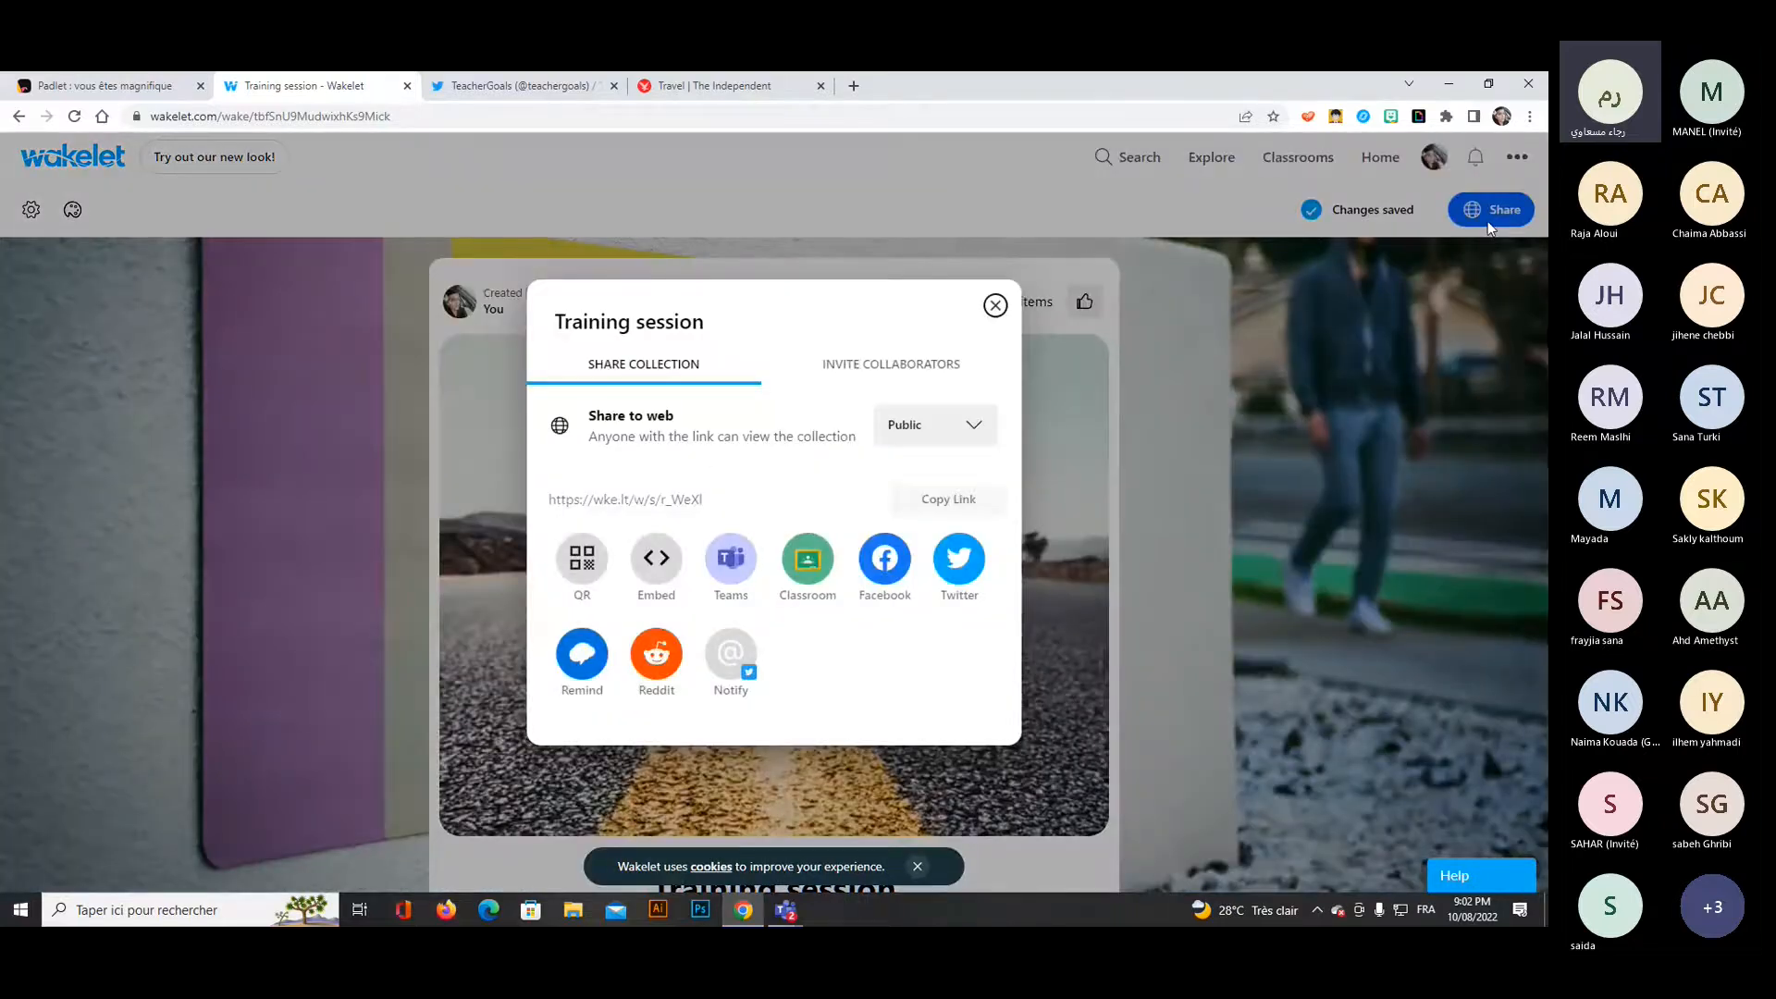
pyautogui.click(959, 359)
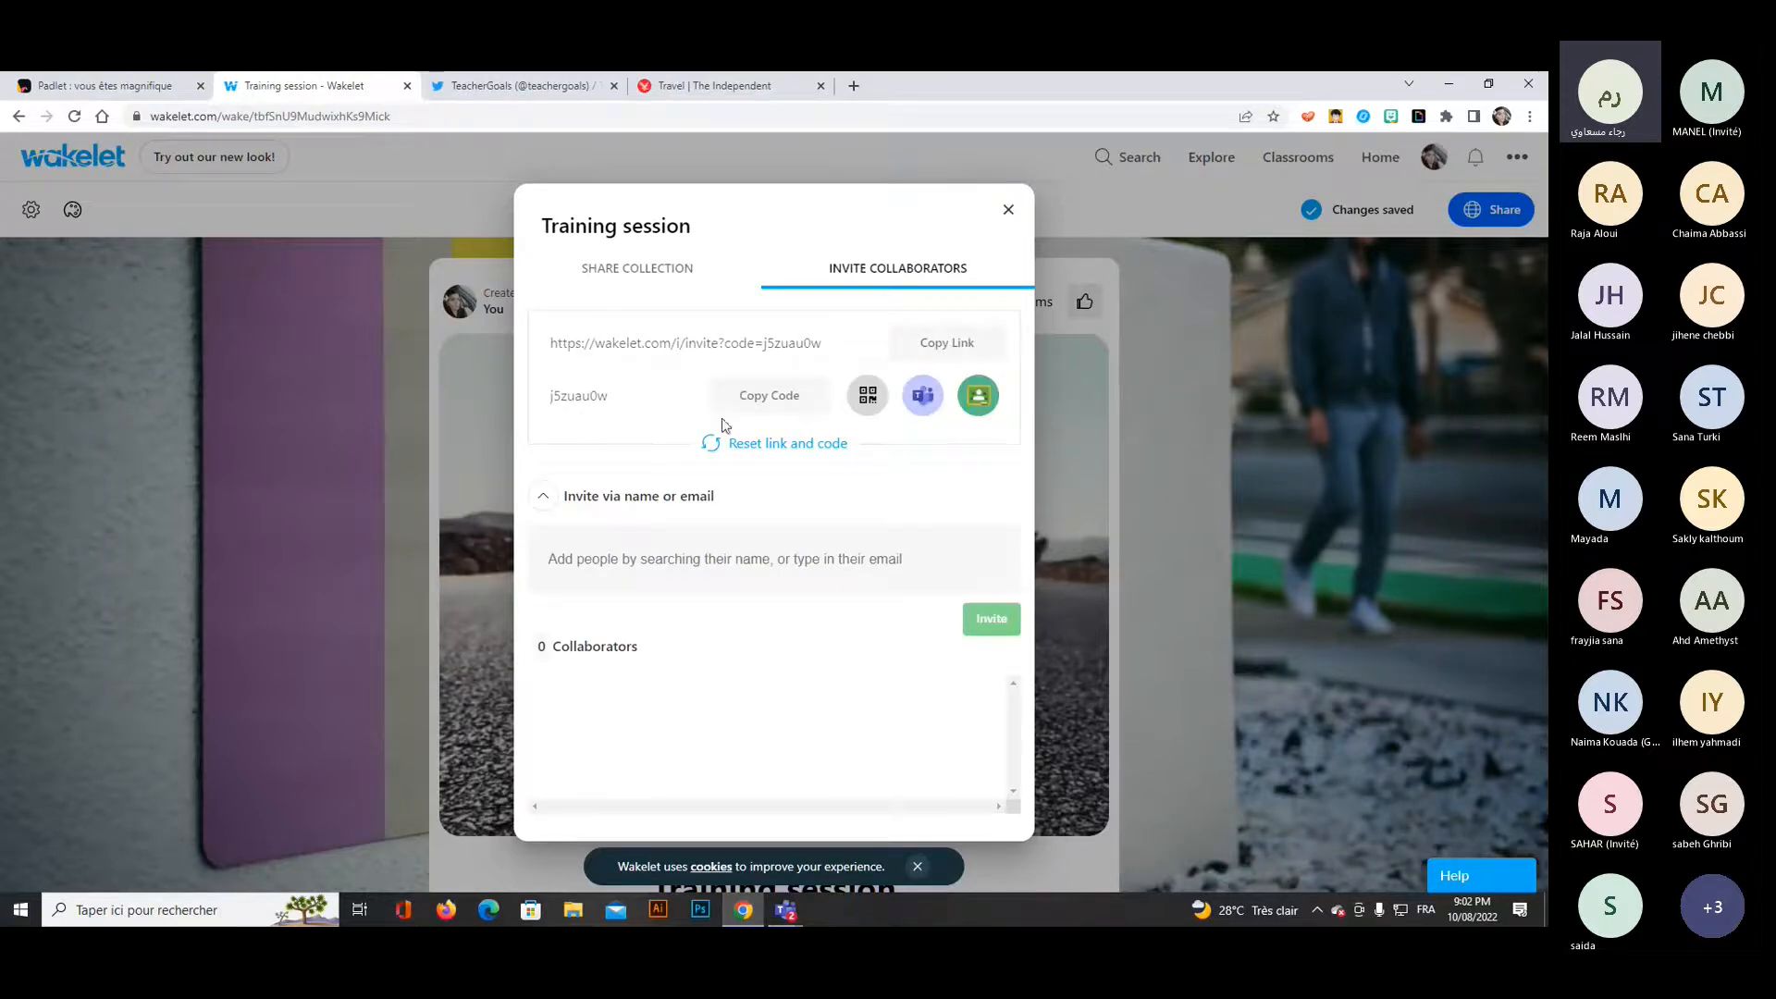
pyautogui.click(948, 346)
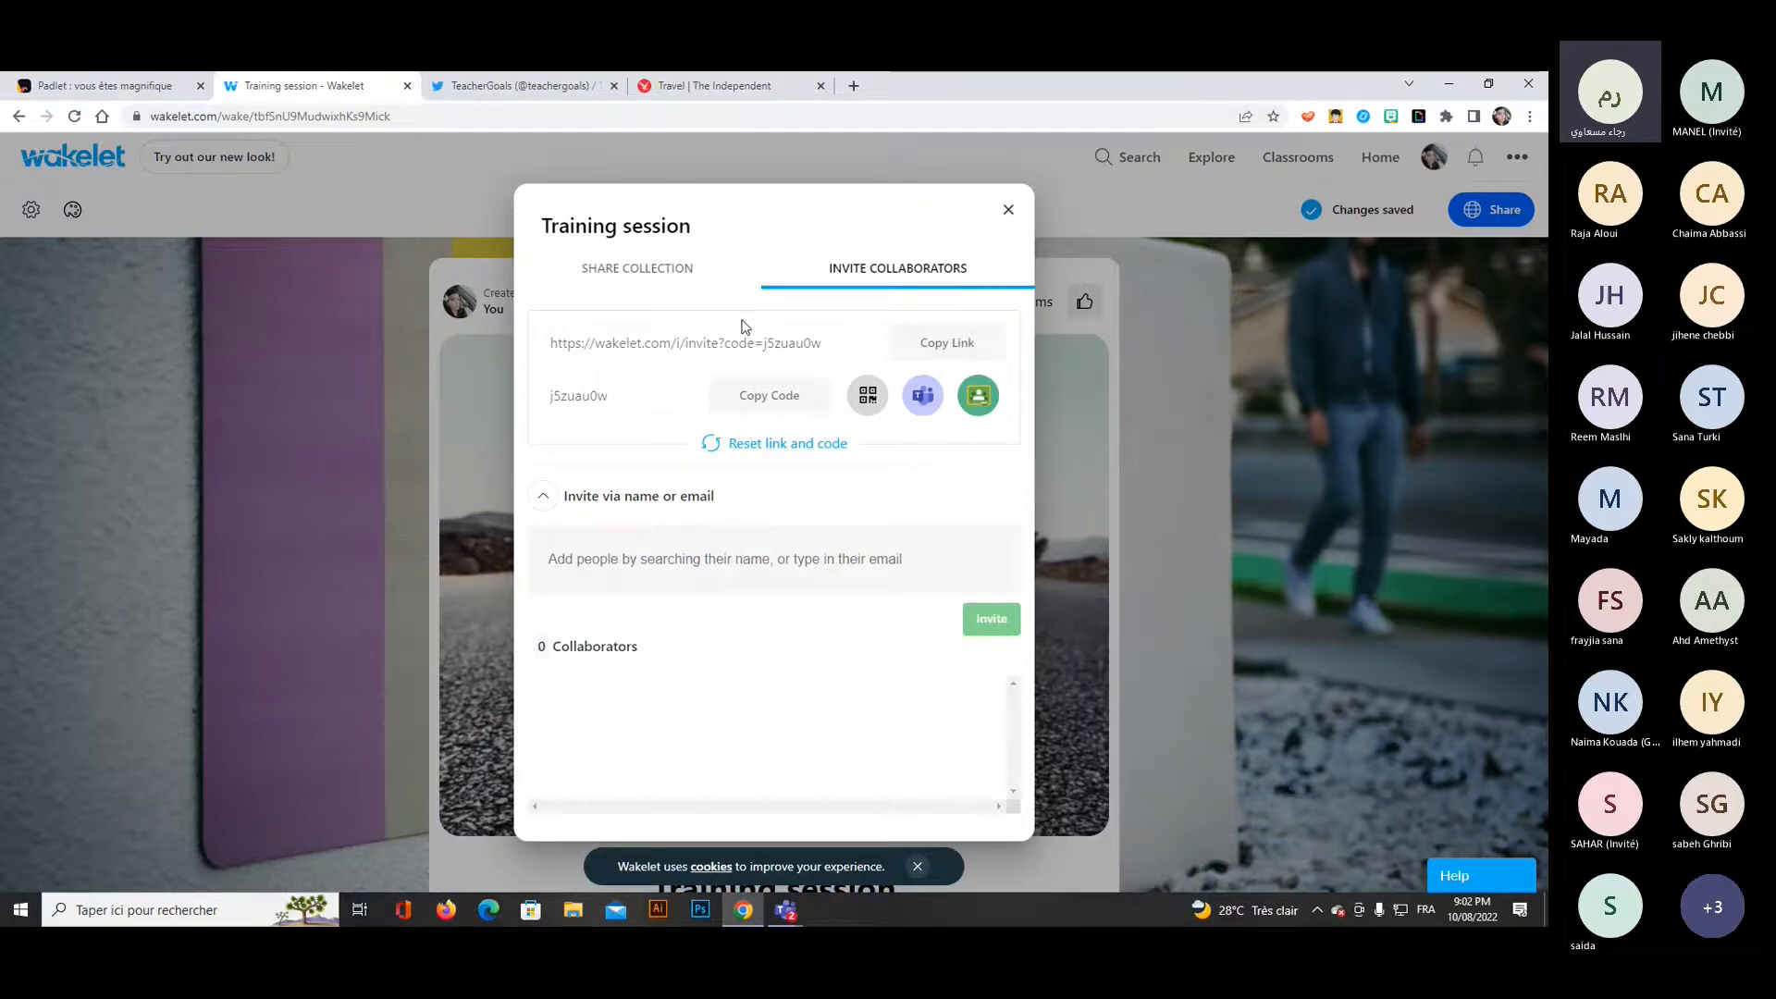
# Send the copied collaborator invite link in the Teams meeting chat, return to the Wakelet collection and close its sharing dialog.
pyautogui.click(1317, 758)
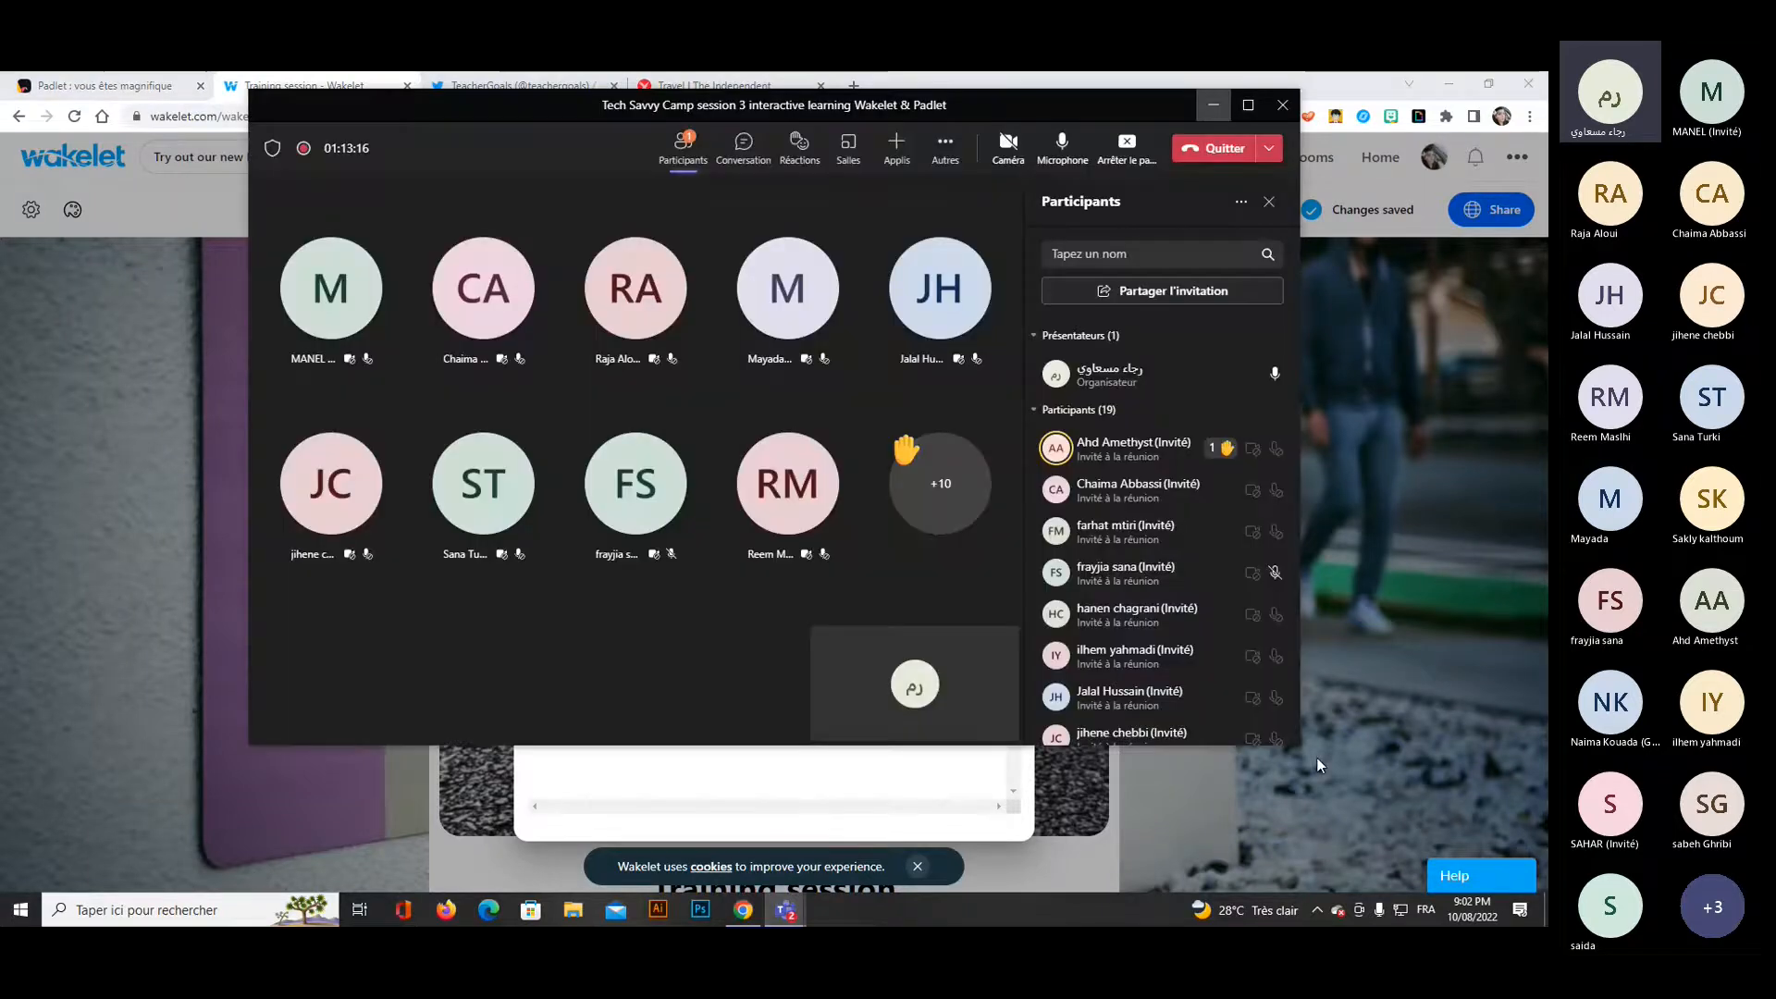
pyautogui.click(751, 139)
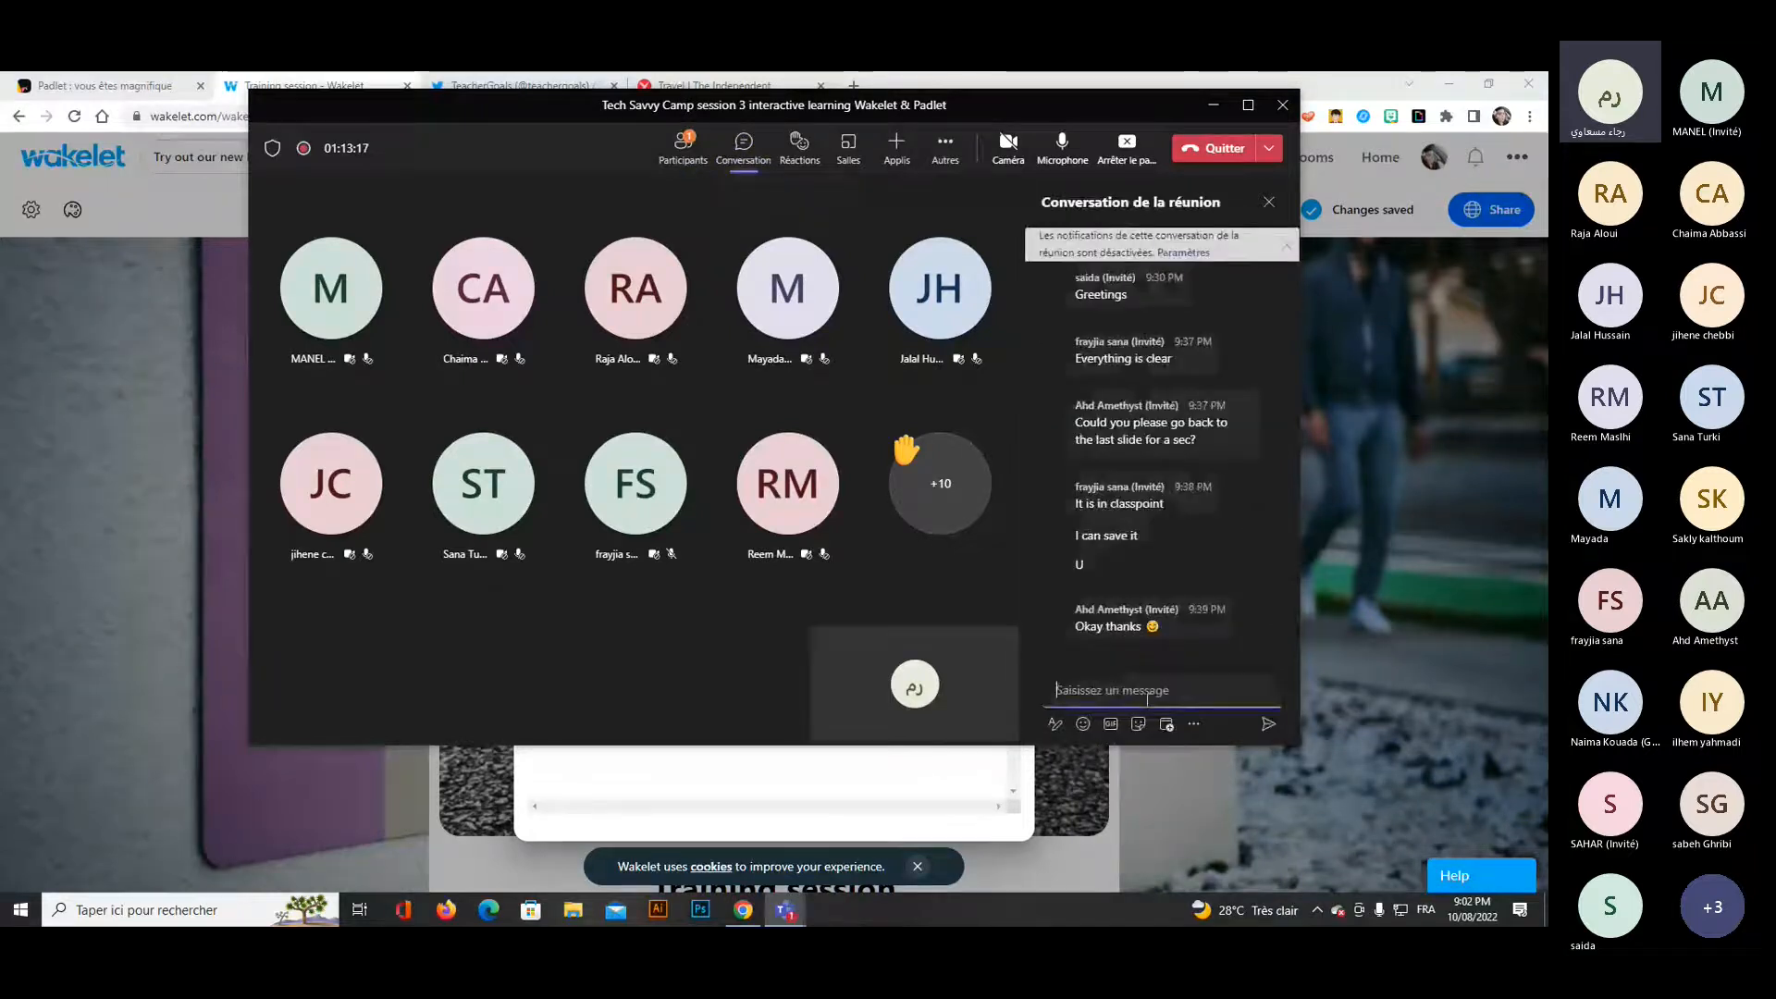
pyautogui.click(1147, 690)
pyautogui.hotkey('ctrl', 'v')
pyautogui.press('Return')
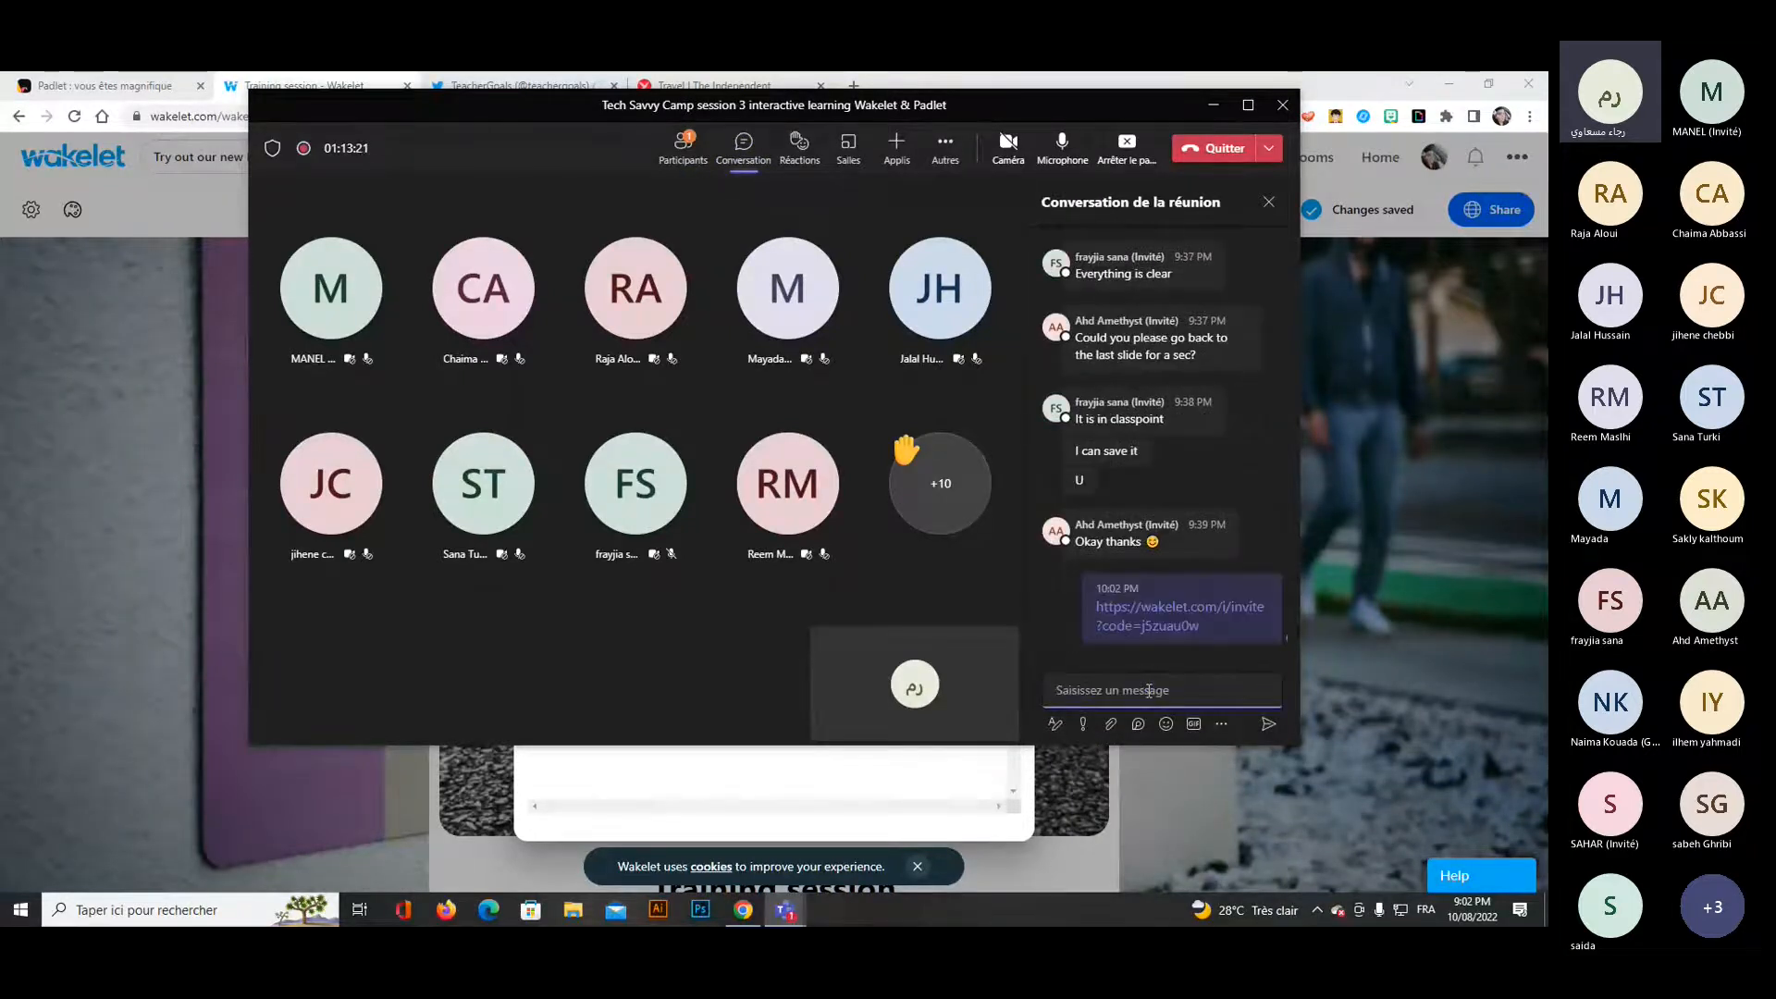
pyautogui.click(1212, 108)
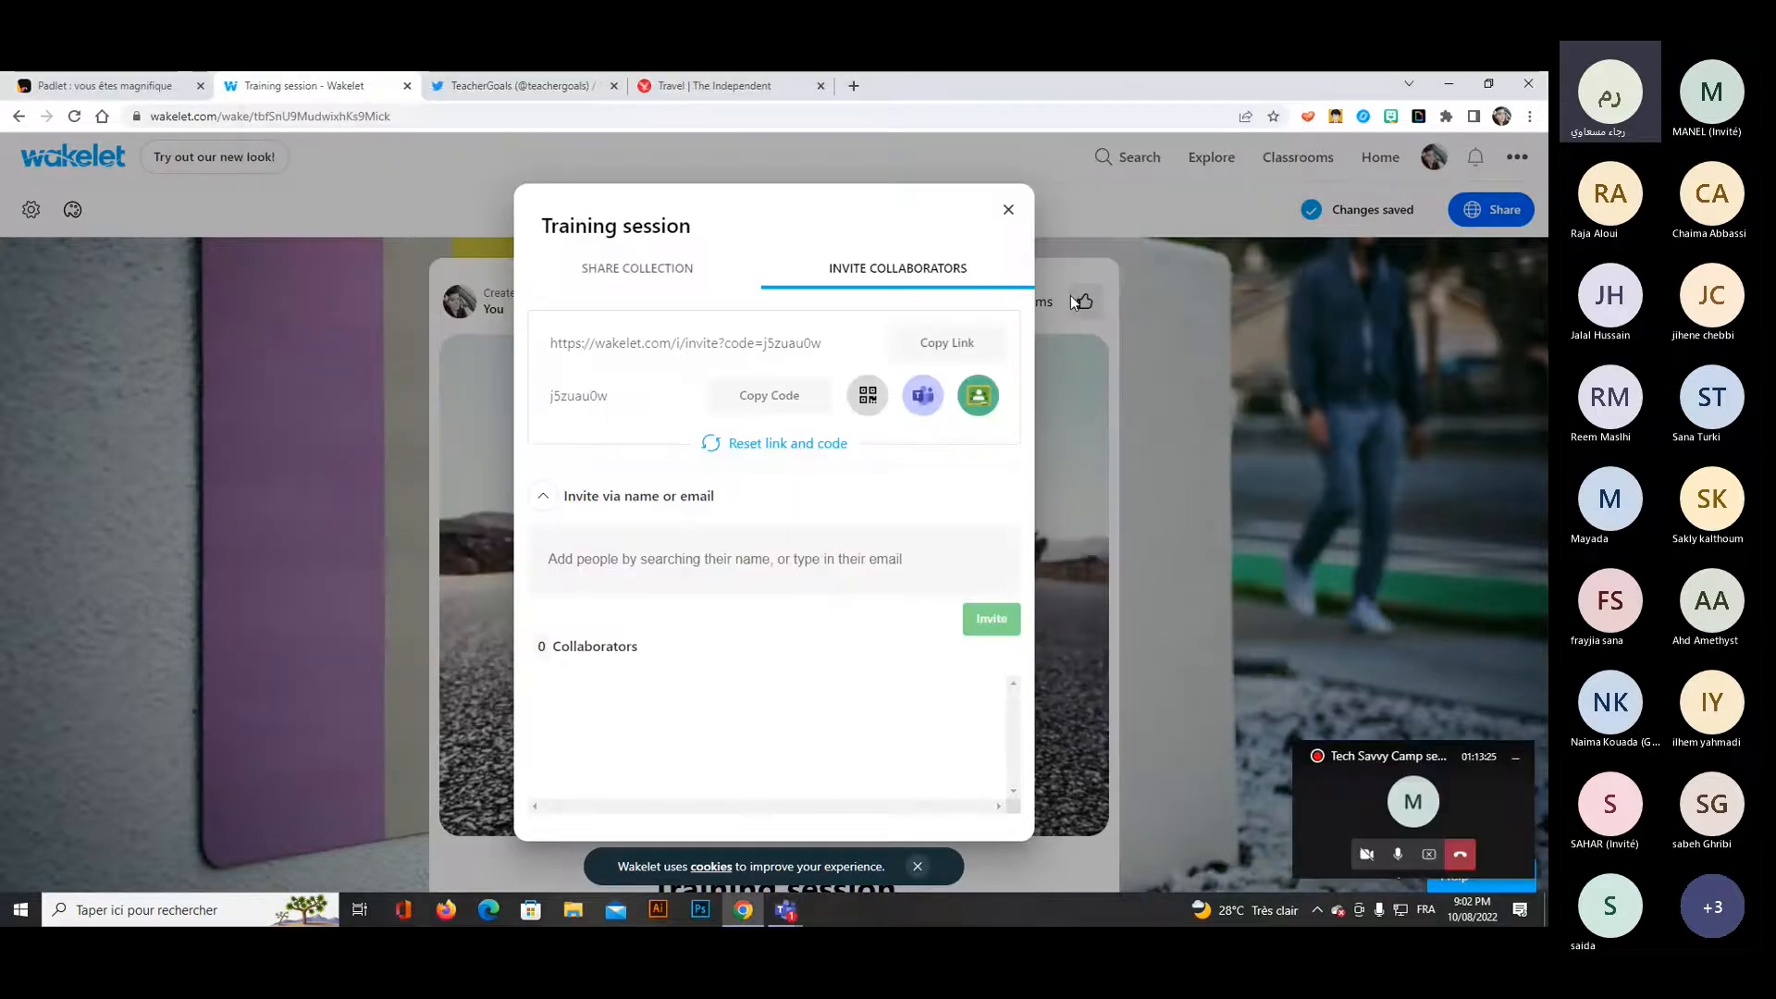
pyautogui.click(1009, 210)
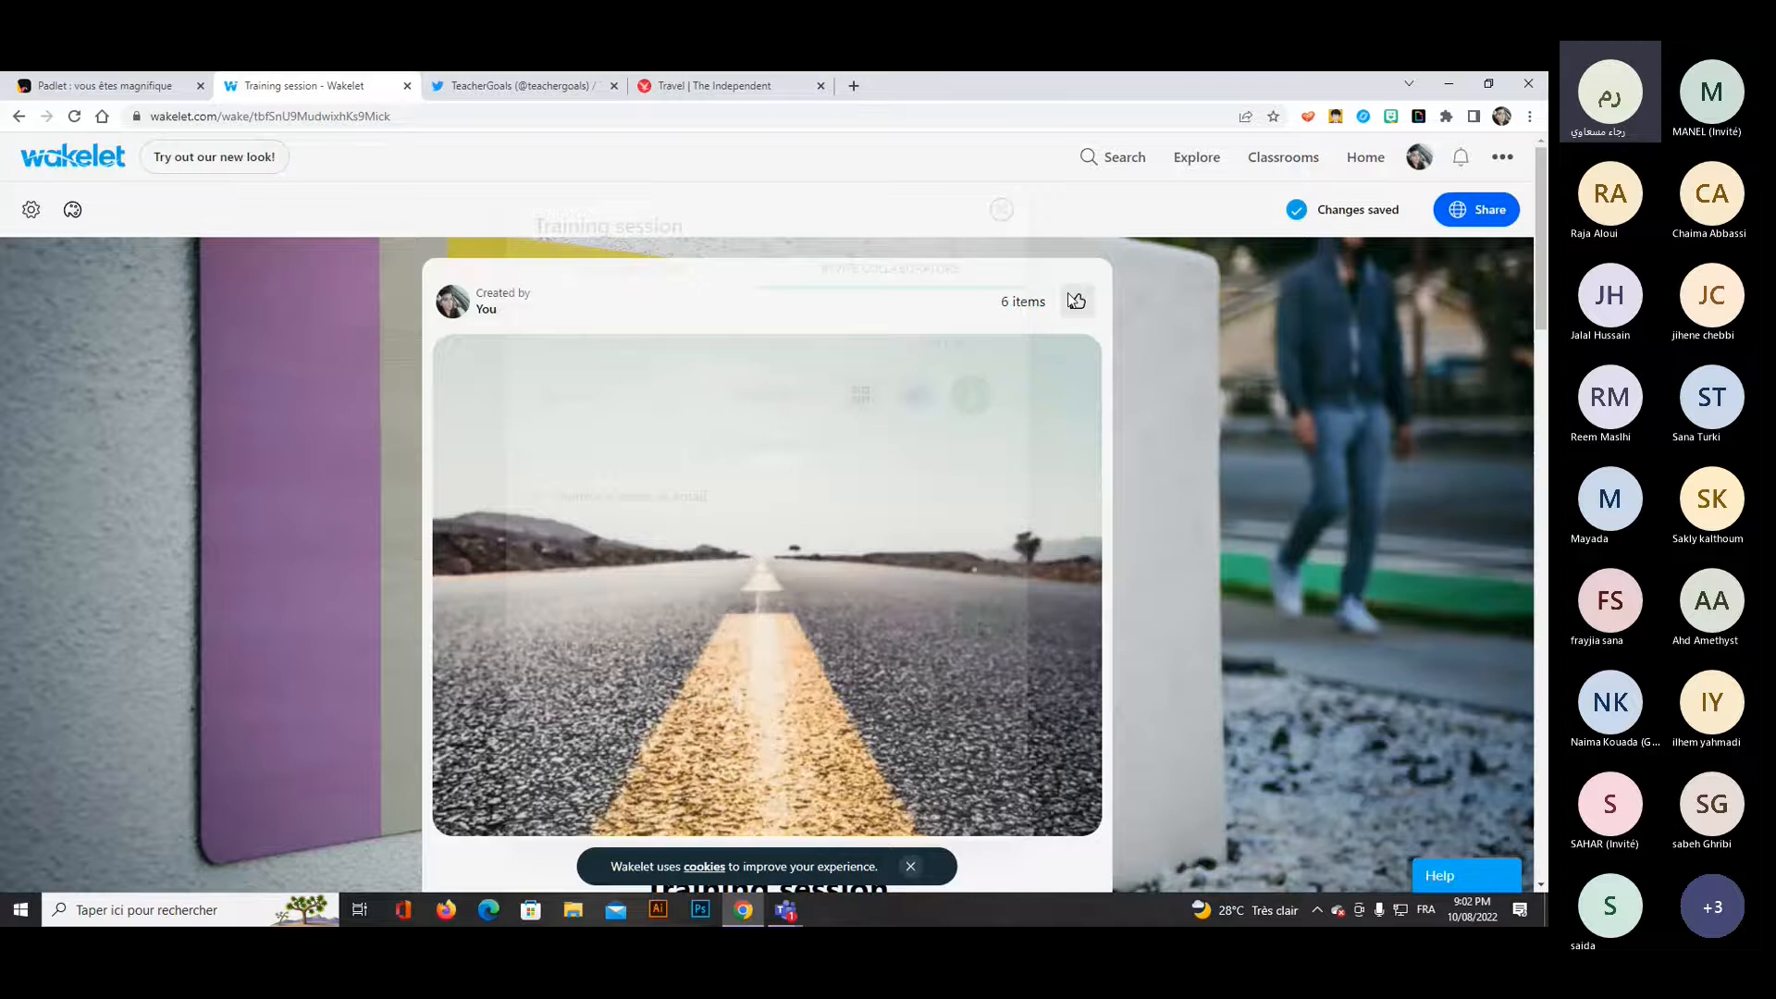
# Look over the collection's cards from the header down to the feedback text and return to the cover image.
pyautogui.scroll(-2, 1424, 488)
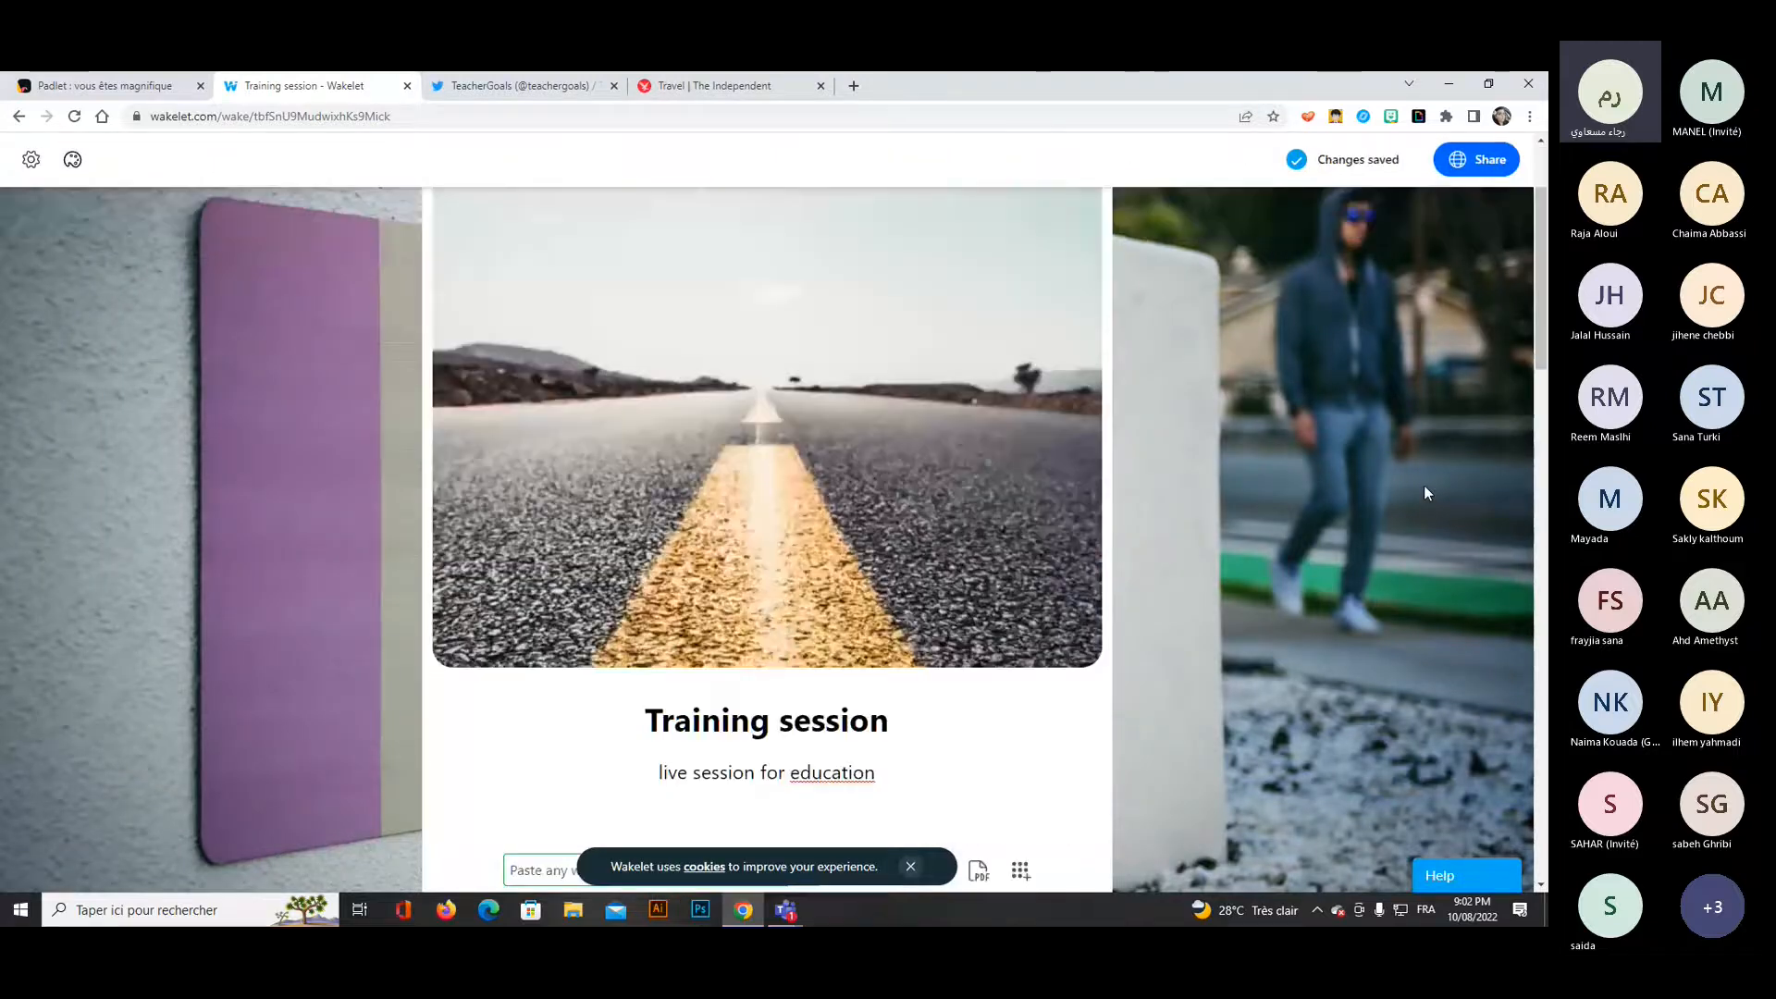
pyautogui.scroll(-4, 1425, 493)
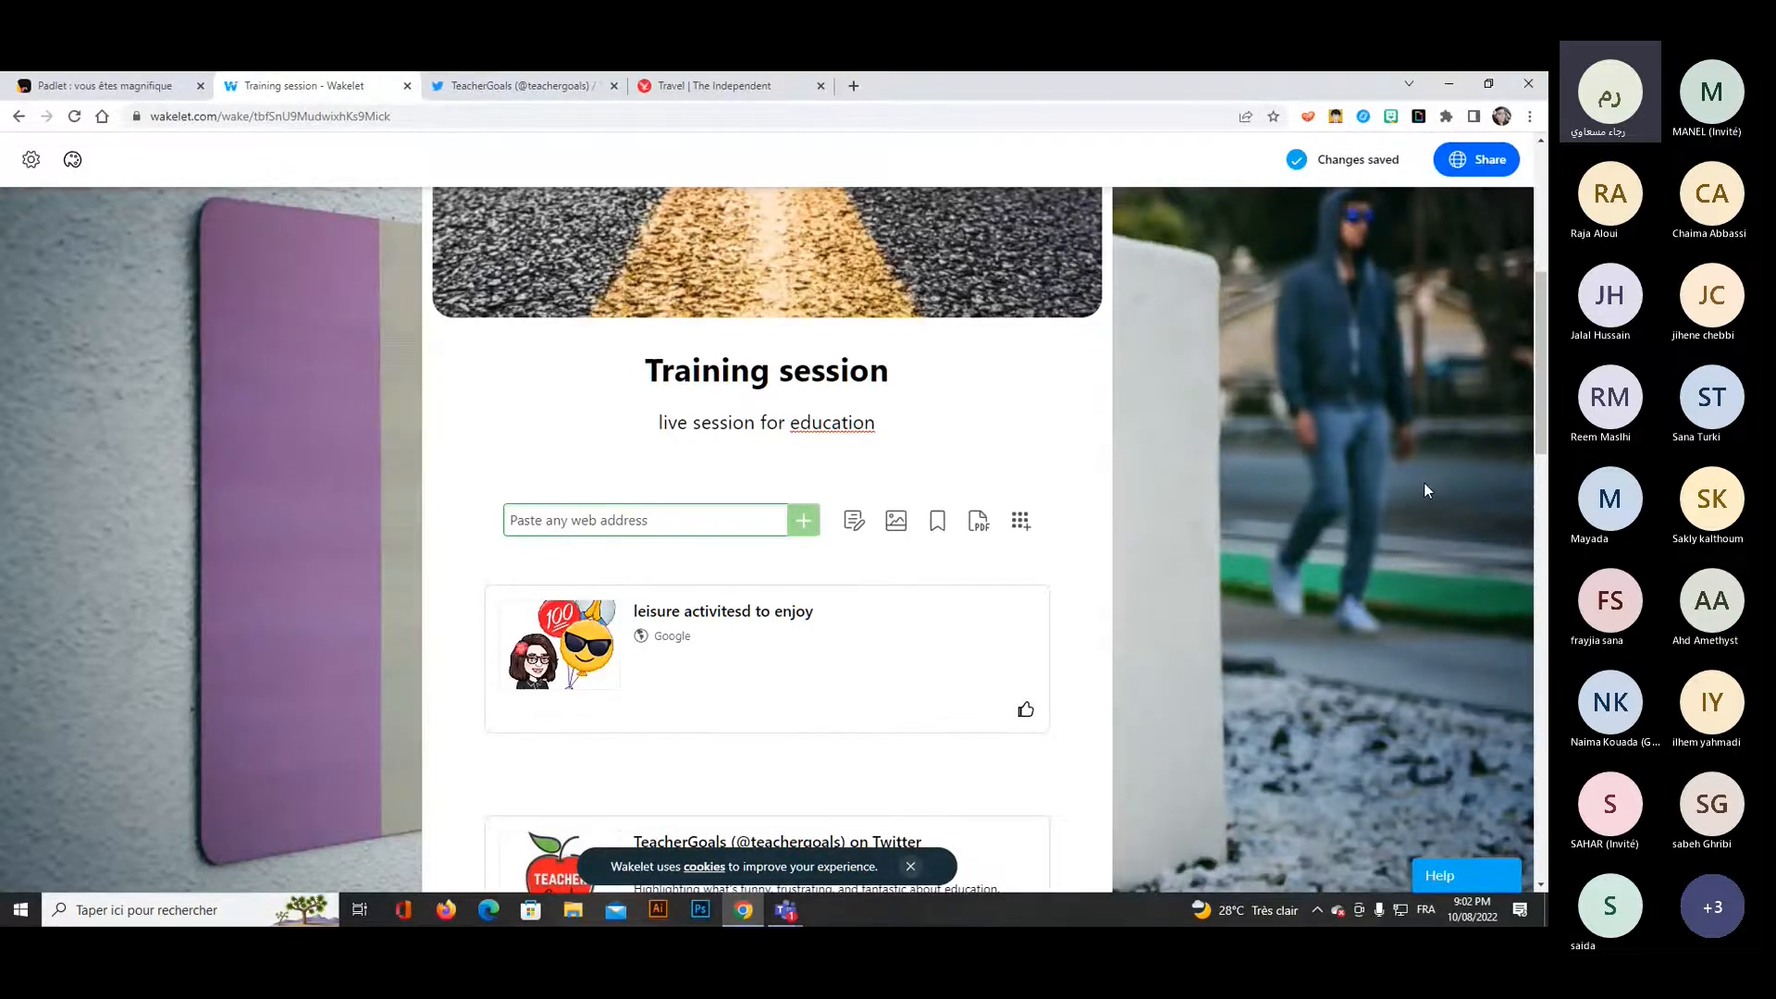
pyautogui.scroll(-1, 1424, 484)
pyautogui.scroll(-3, 1423, 489)
pyautogui.scroll(3, 1423, 488)
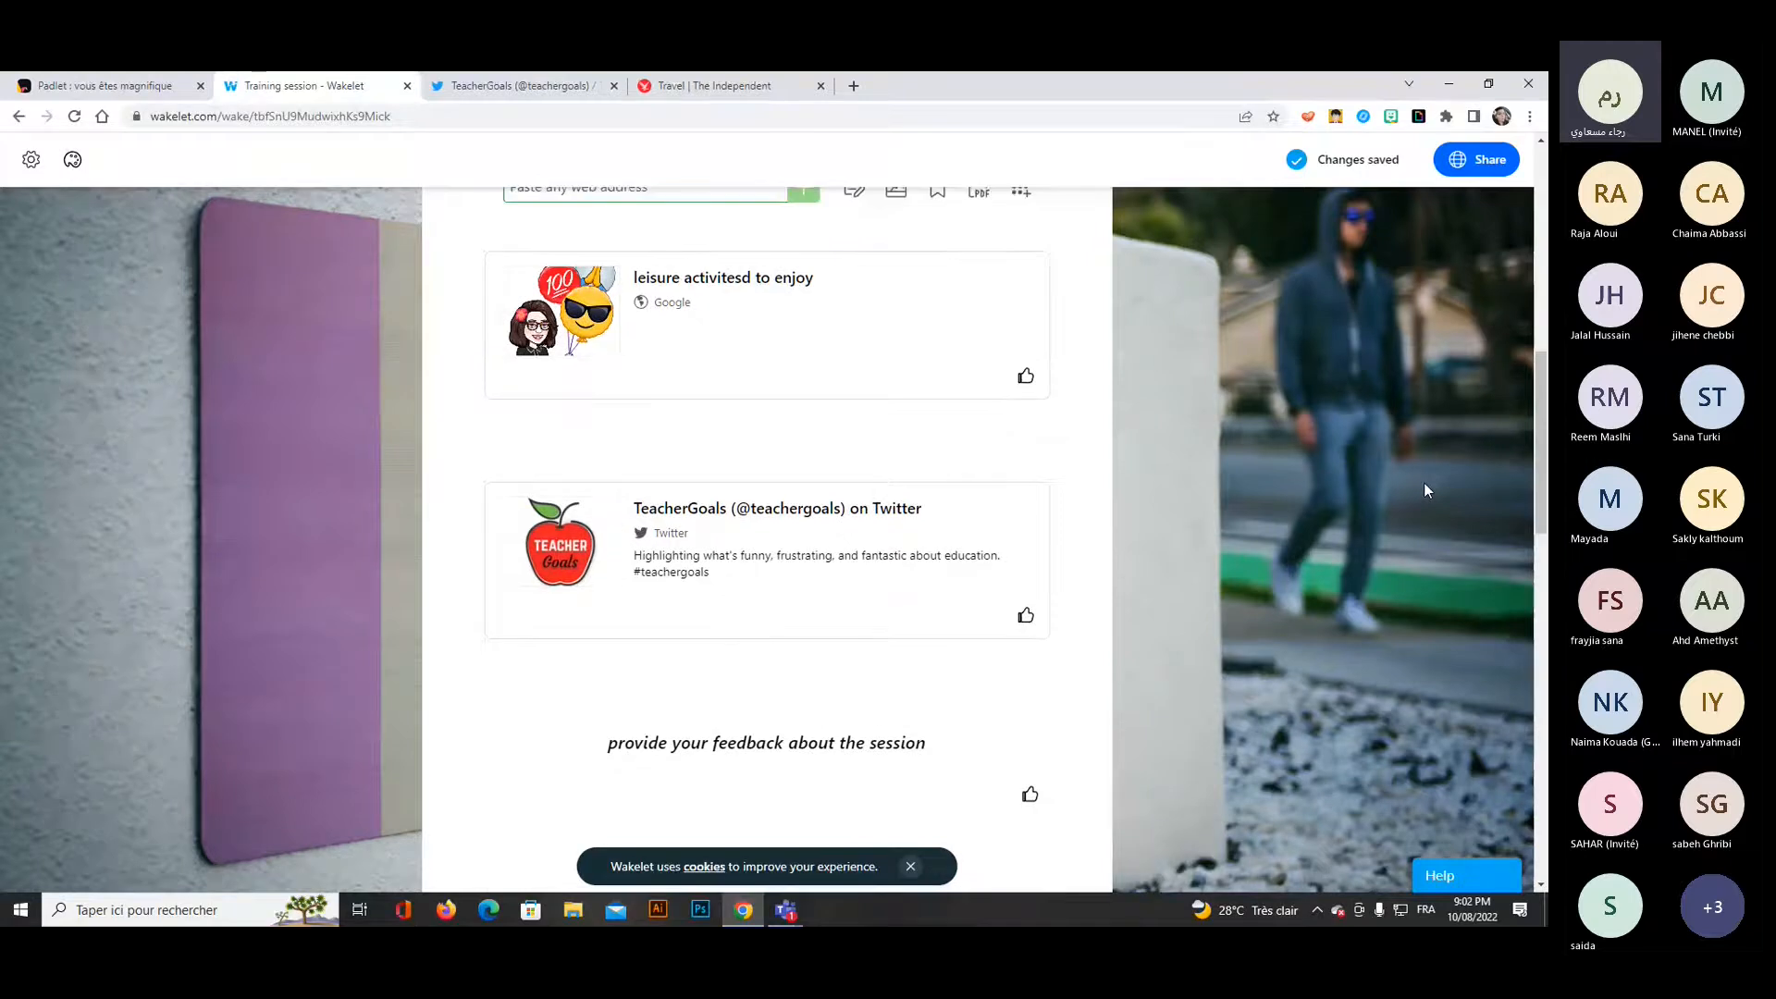
pyautogui.scroll(6, 1423, 486)
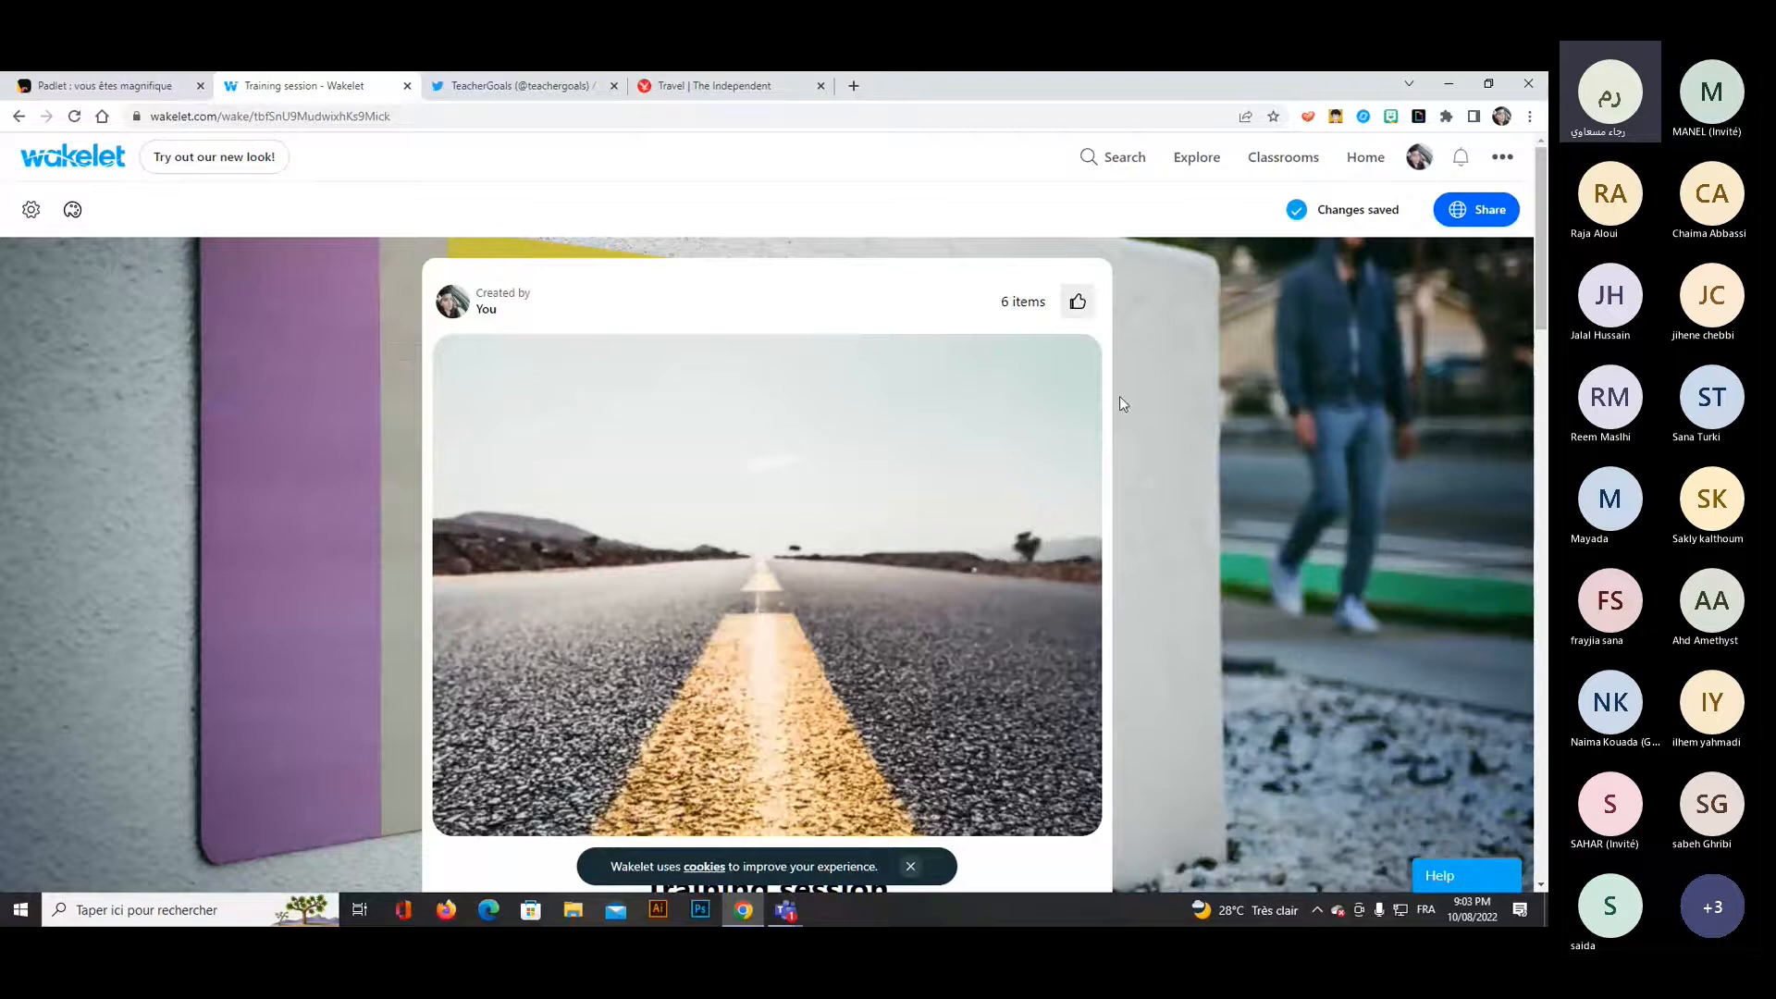
# Try out Wakelet's new look and review how the collection's cards appear in it, down to the CORPUS tweet.
pyautogui.click(225, 166)
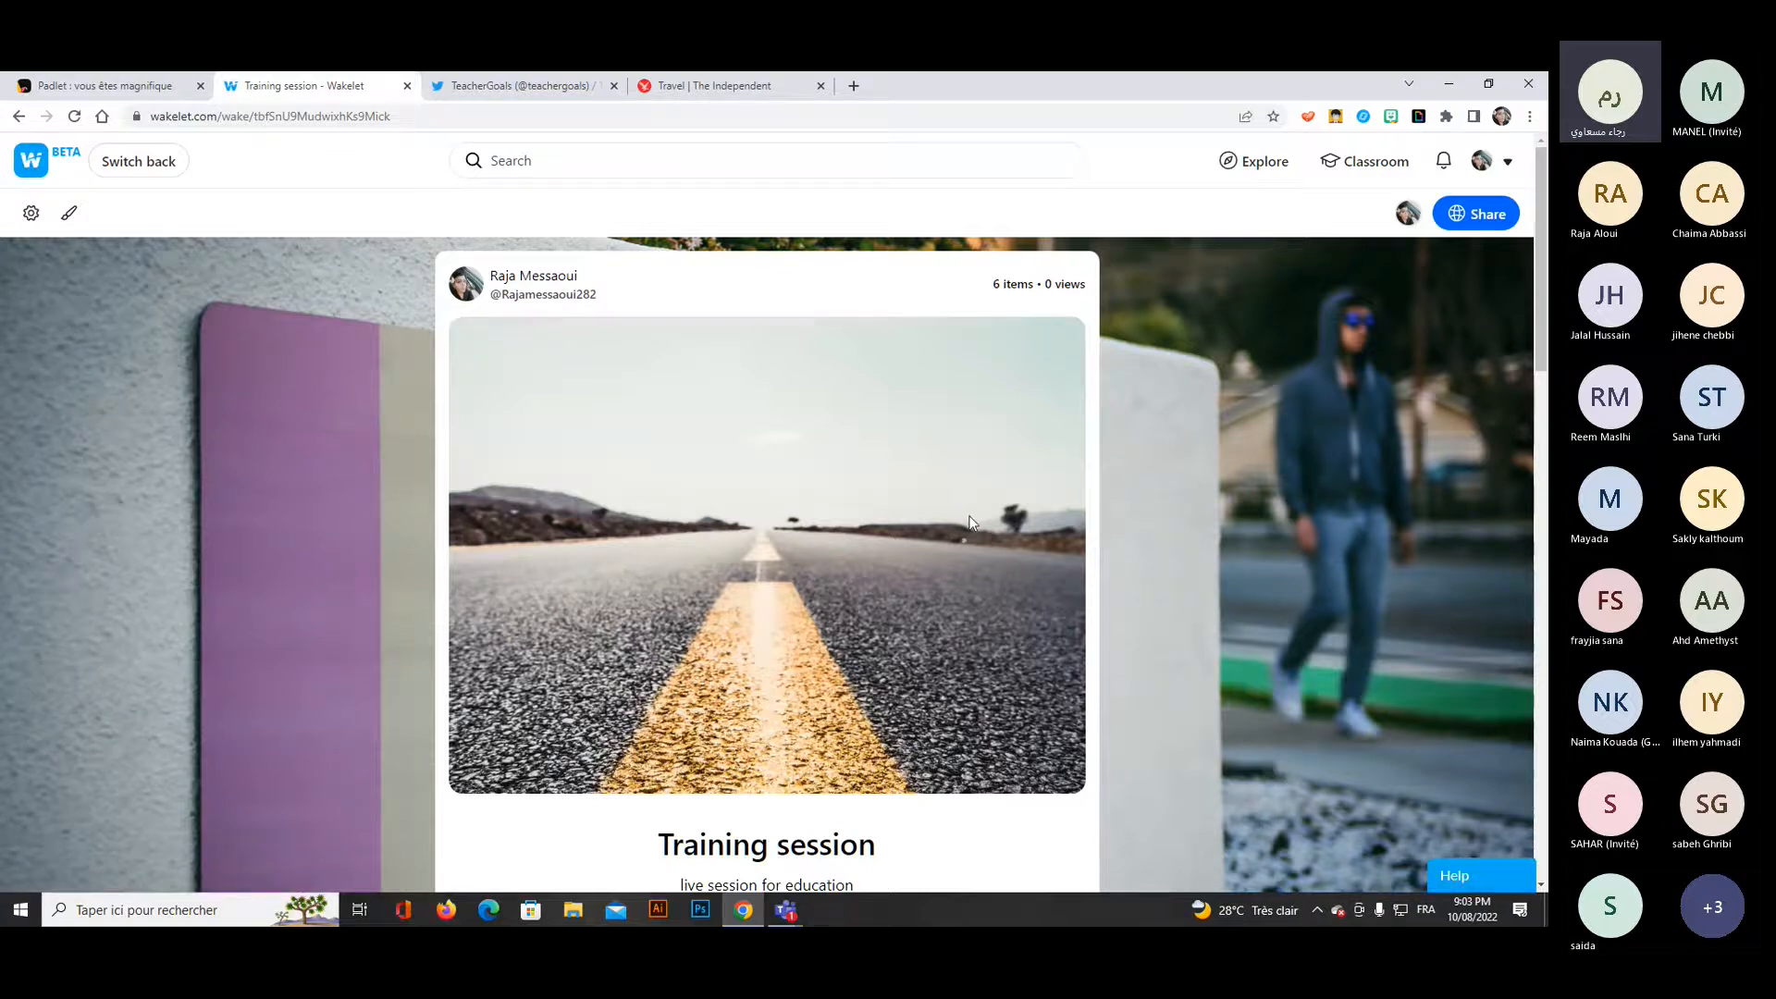
pyautogui.scroll(-2, 1210, 558)
pyautogui.scroll(-2, 1210, 558)
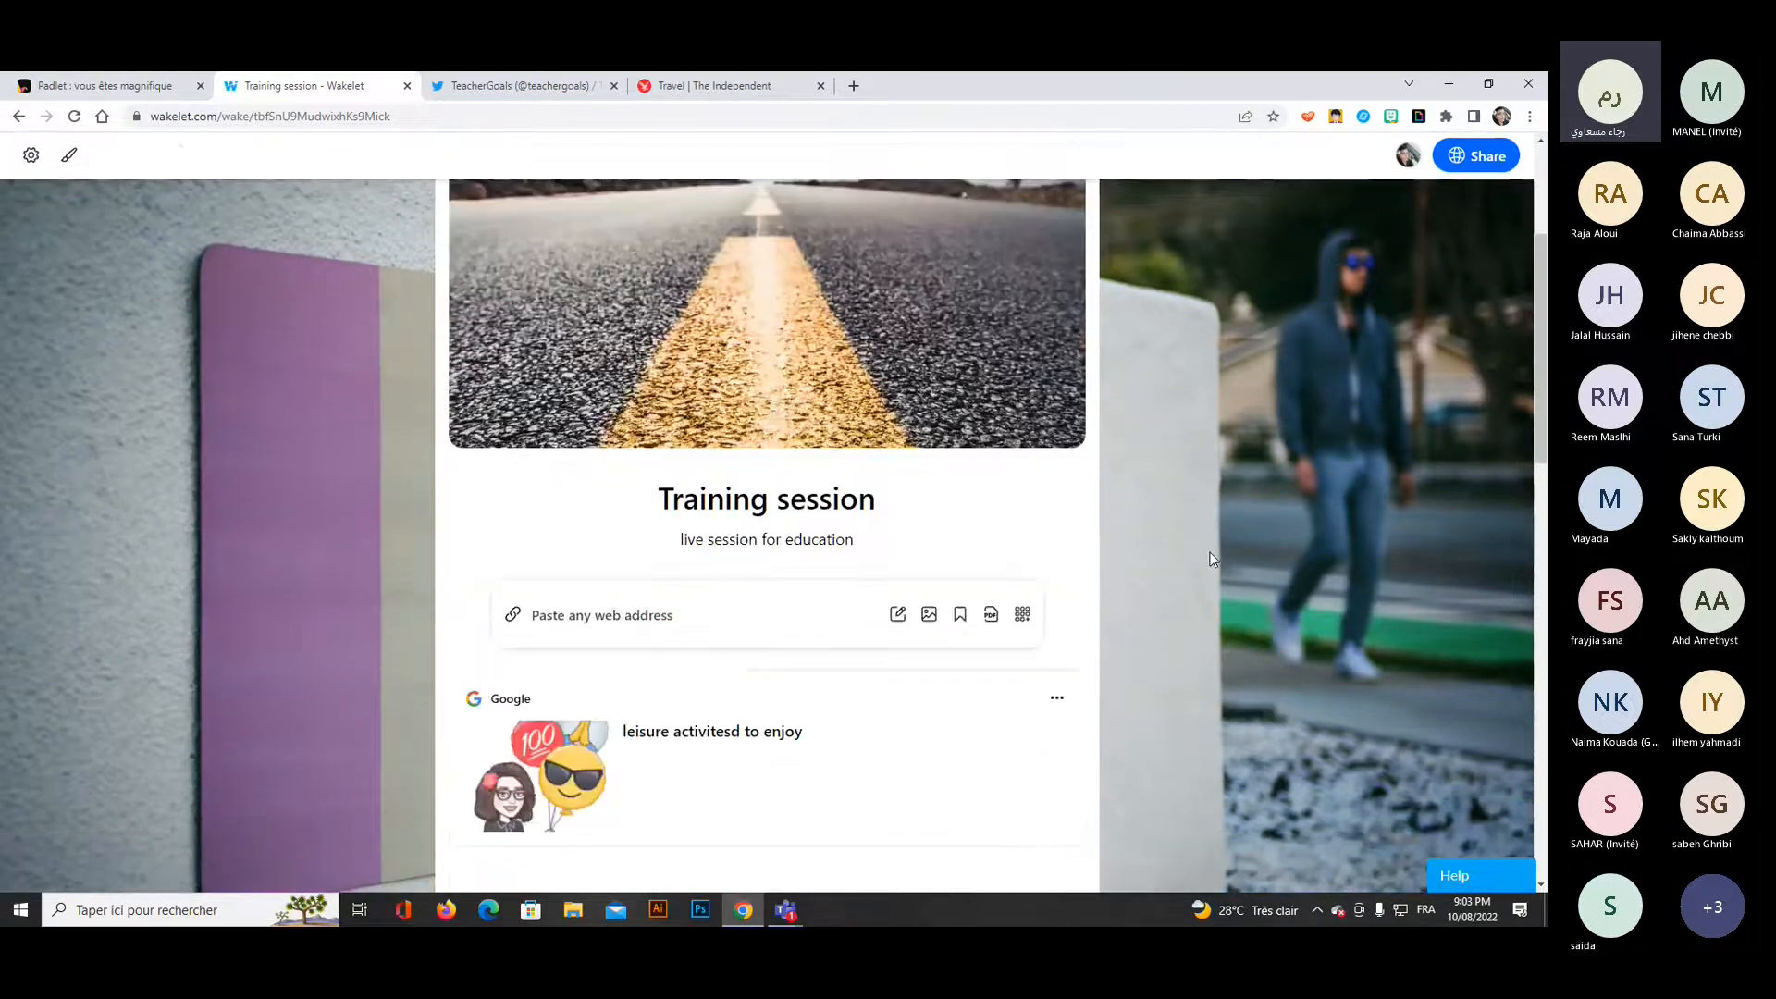
pyautogui.scroll(-1, 1210, 558)
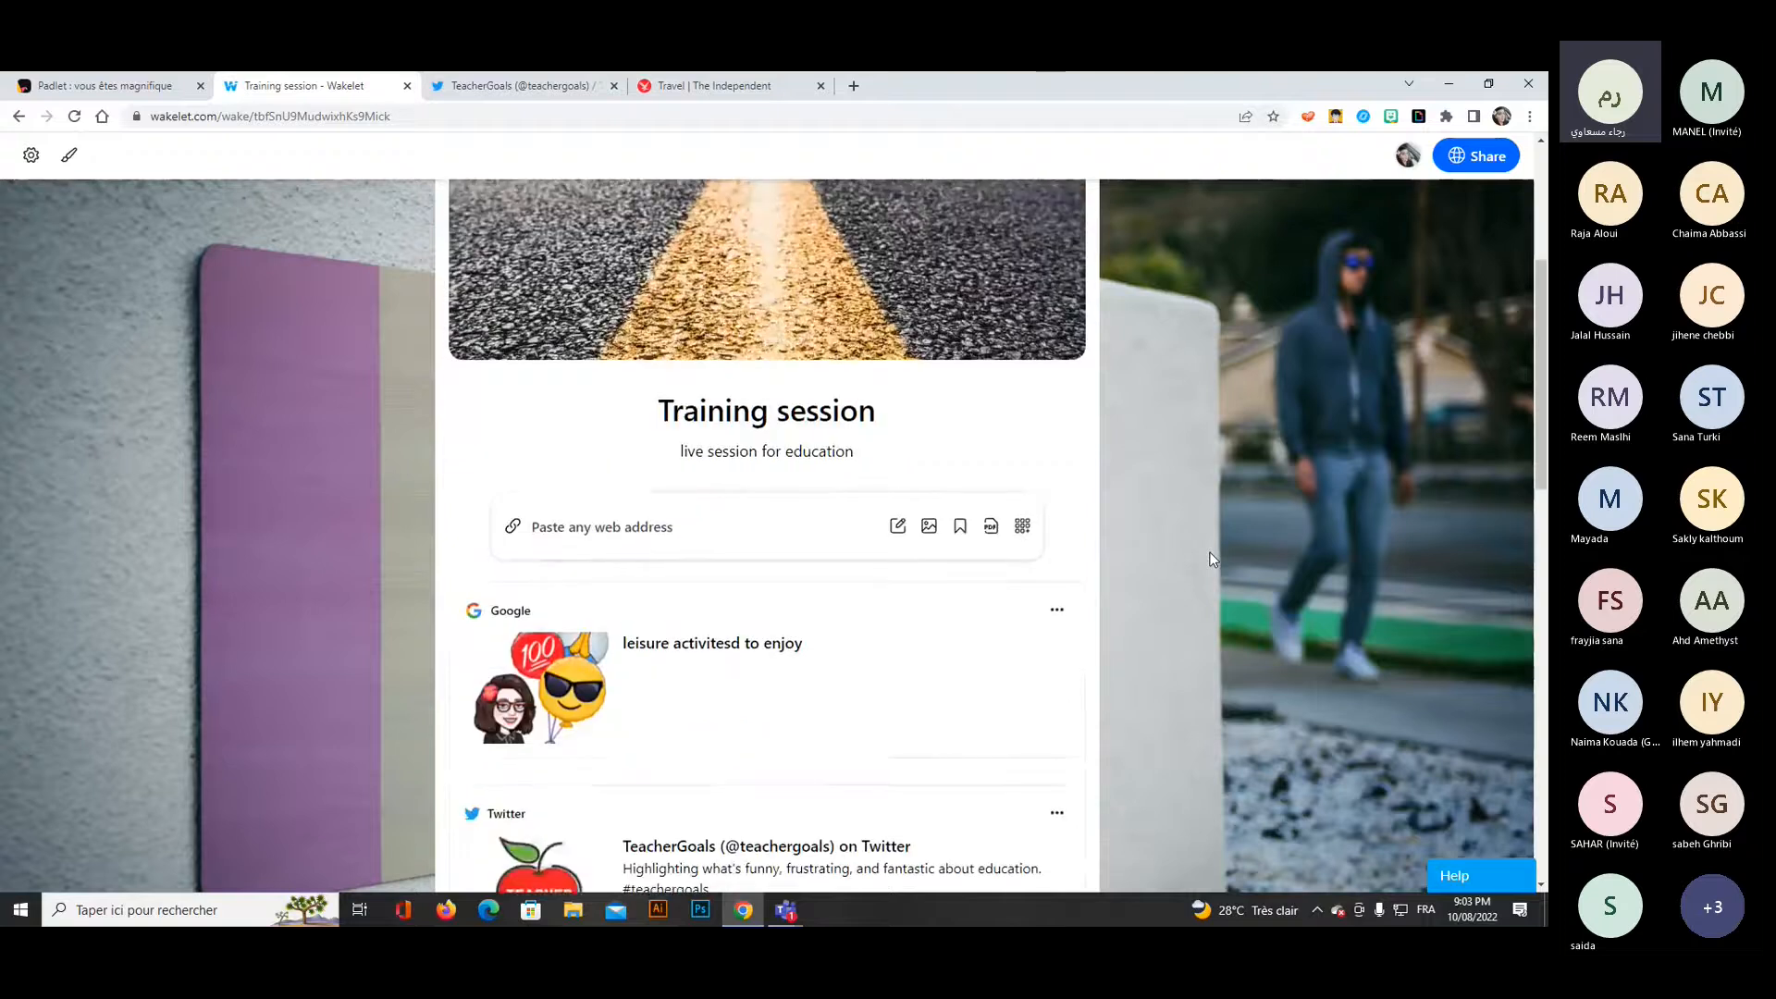
pyautogui.scroll(-6, 1209, 558)
pyautogui.scroll(-12, 1209, 558)
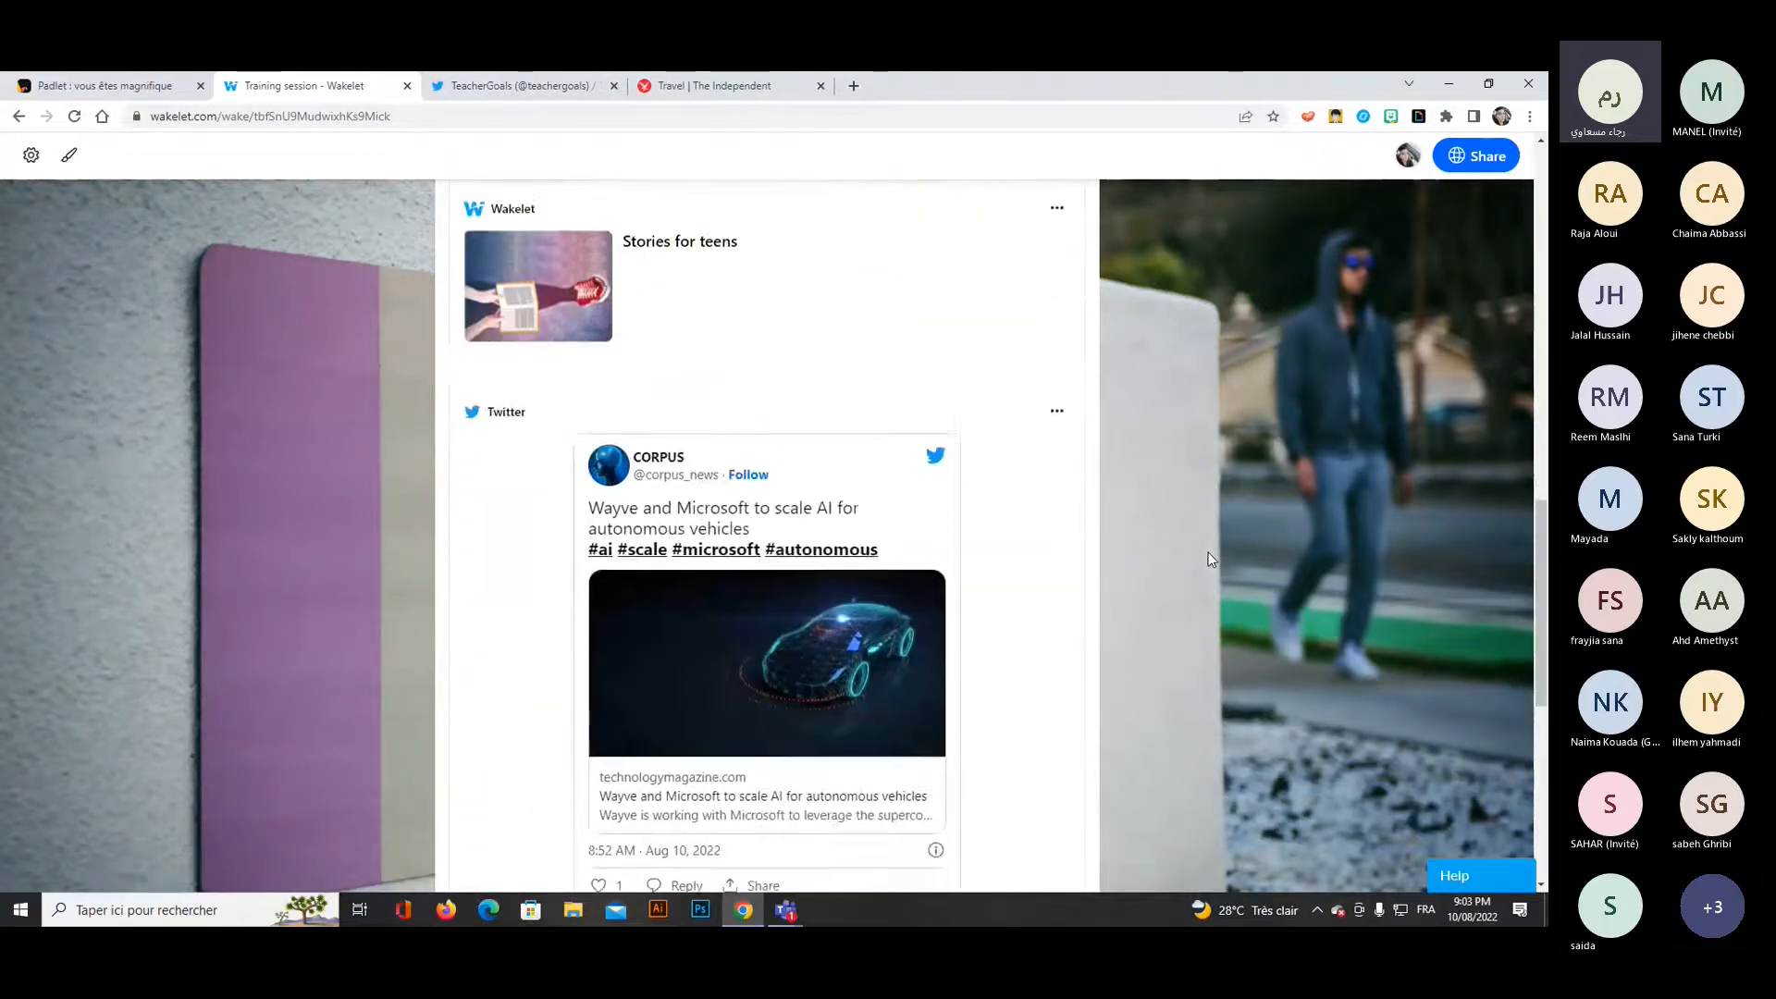
pyautogui.scroll(7, 1207, 559)
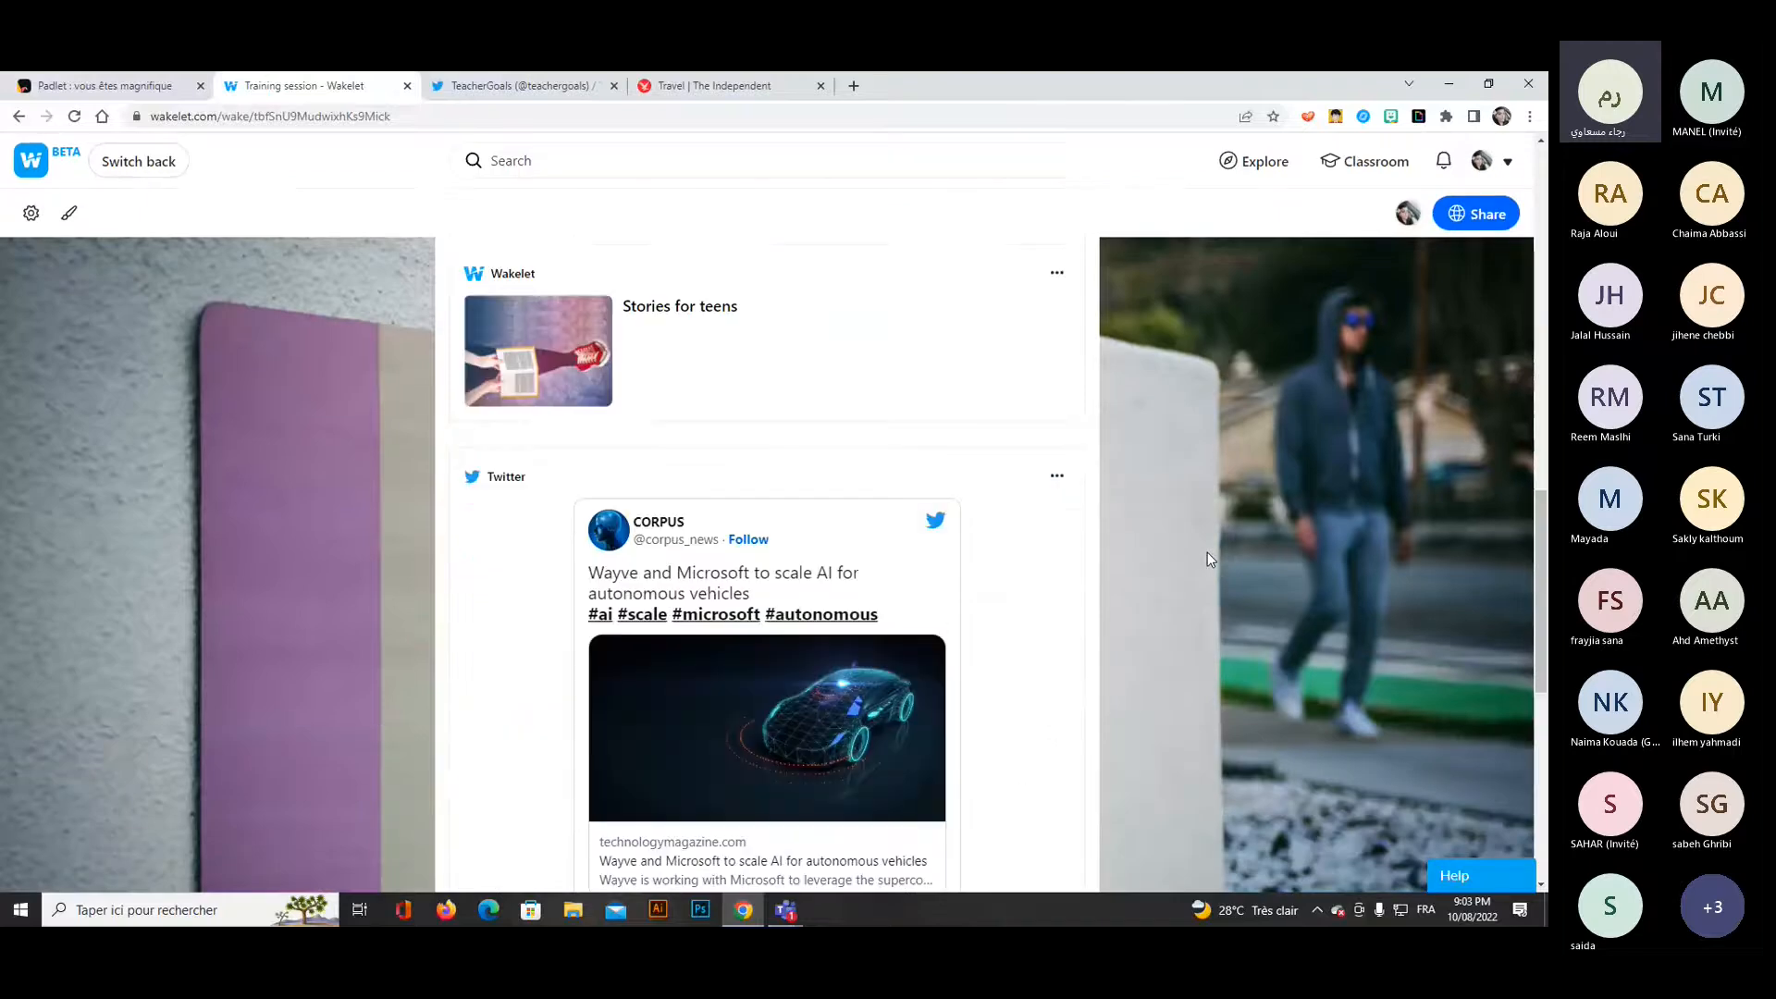
pyautogui.scroll(5, 1207, 559)
pyautogui.scroll(4, 1207, 559)
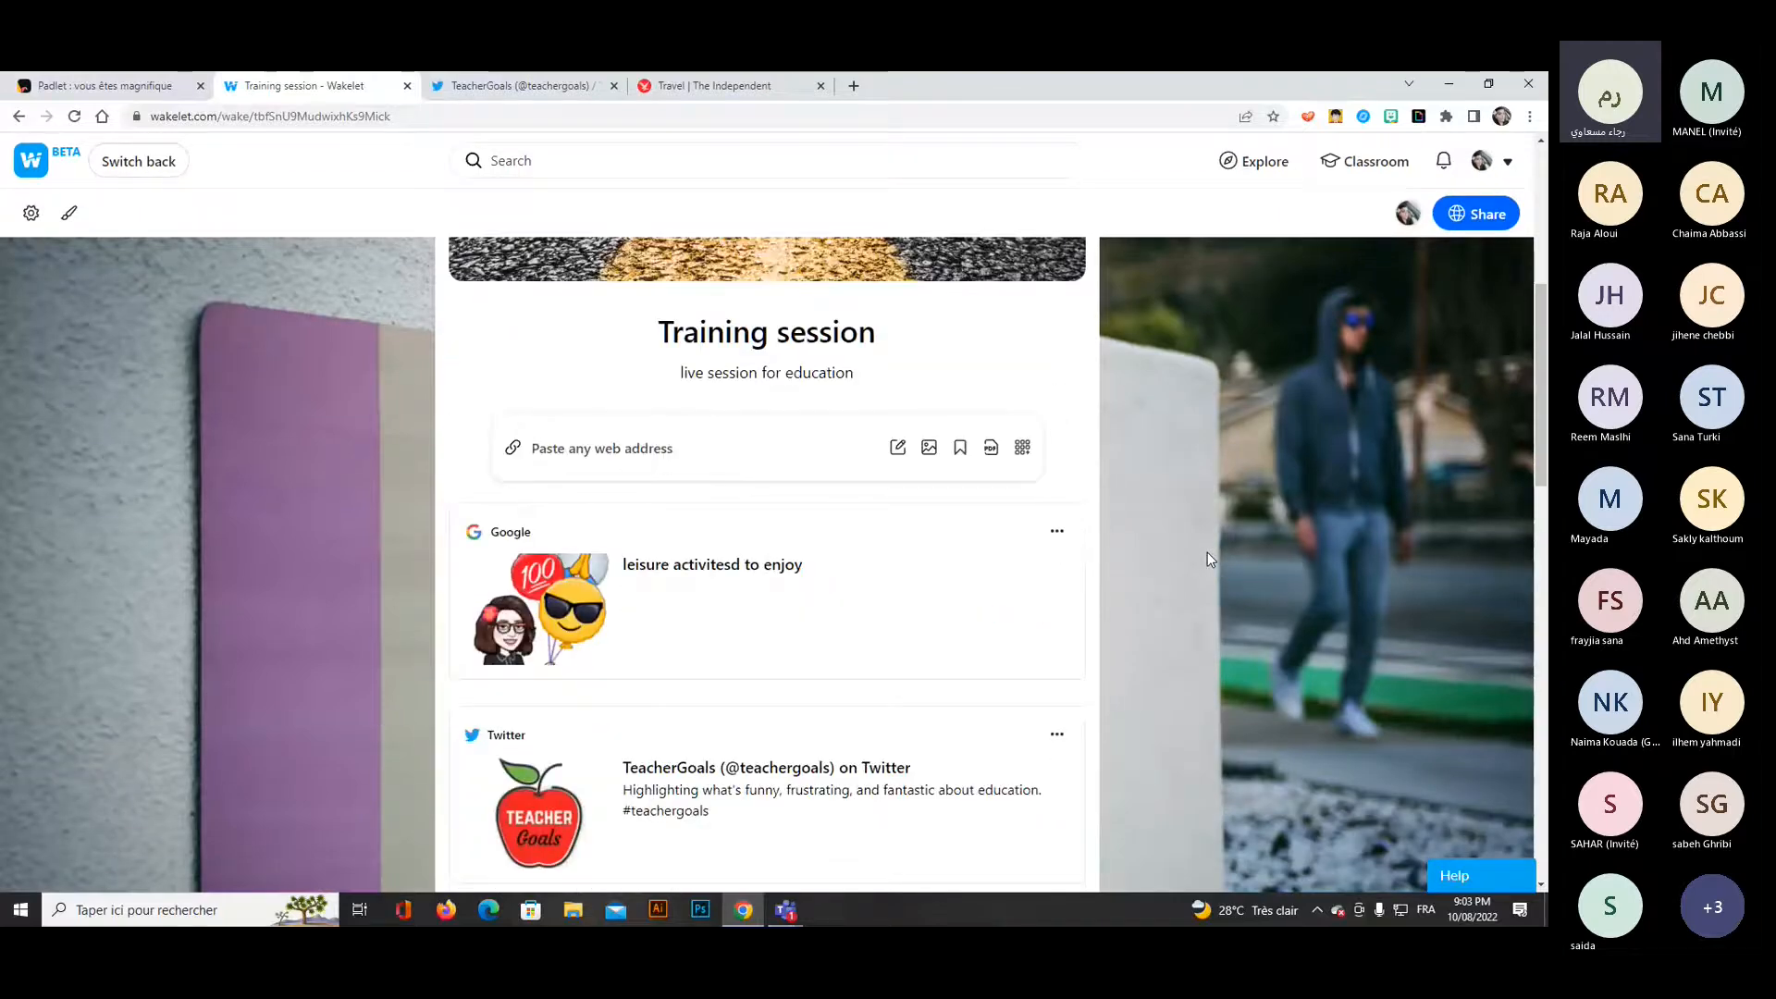
pyautogui.scroll(4, 1207, 558)
pyautogui.scroll(2, 1207, 559)
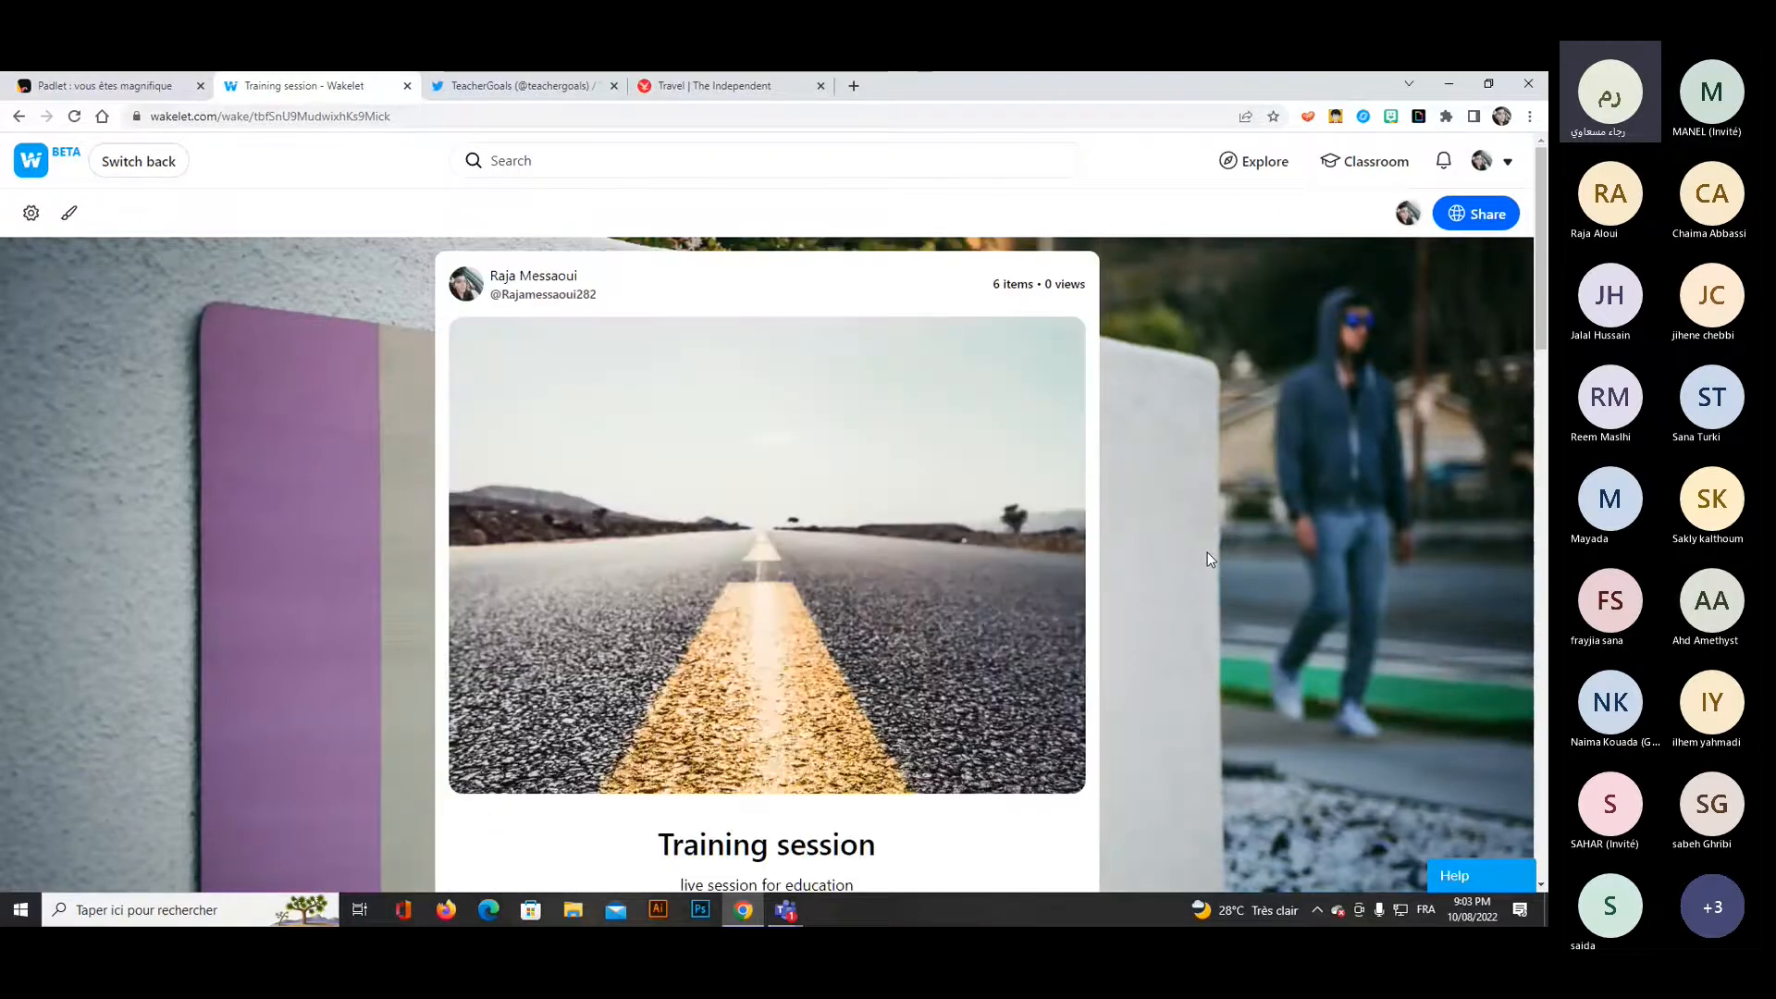
# View the new look's design options without changing them and switch back to the classic interface.
pyautogui.click(69, 217)
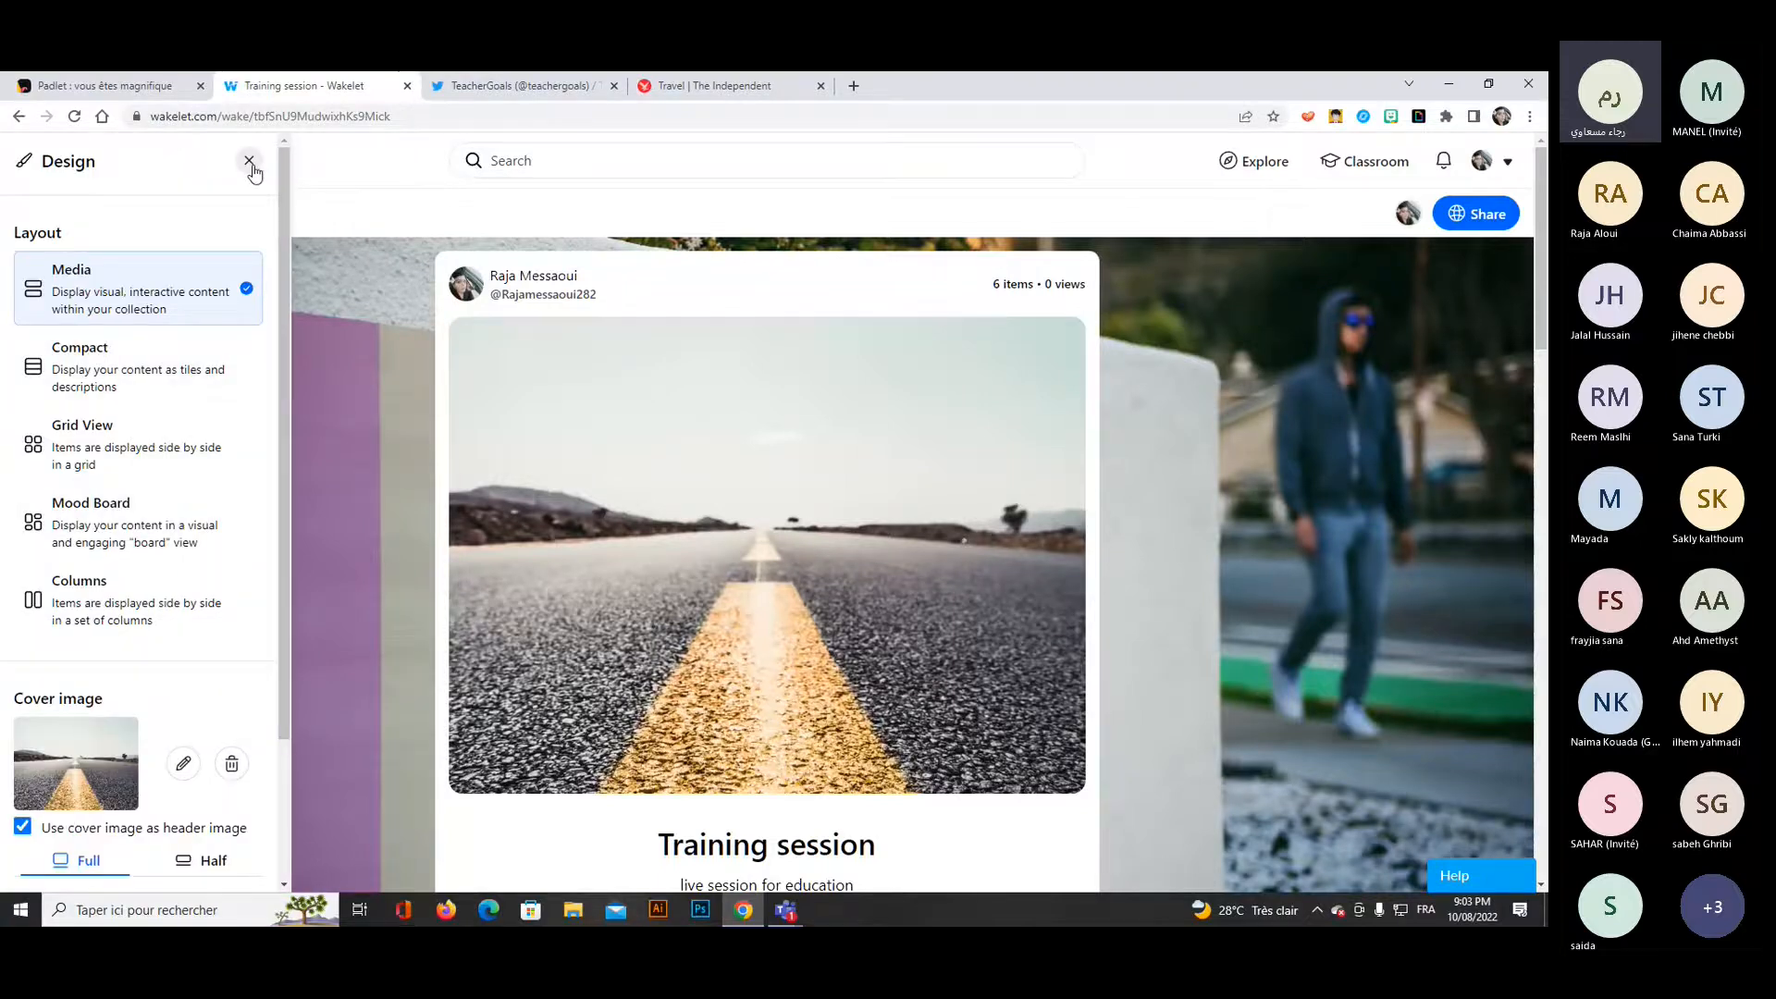
pyautogui.click(249, 162)
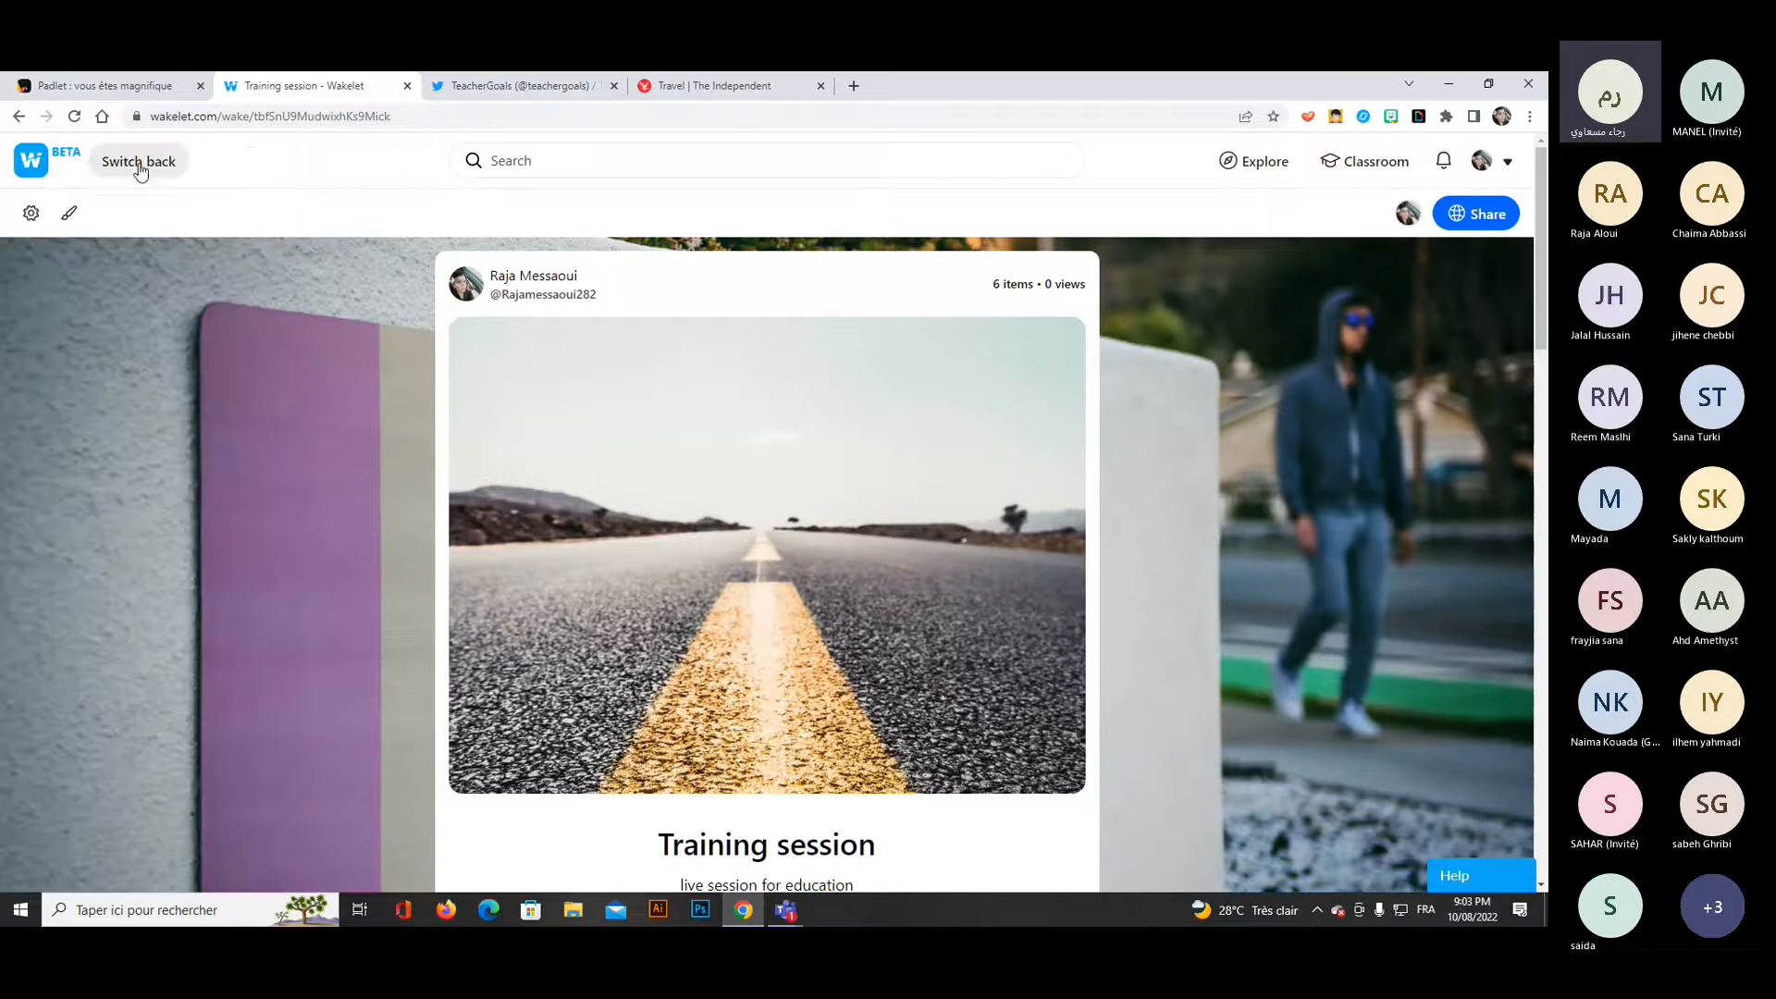
pyautogui.click(139, 165)
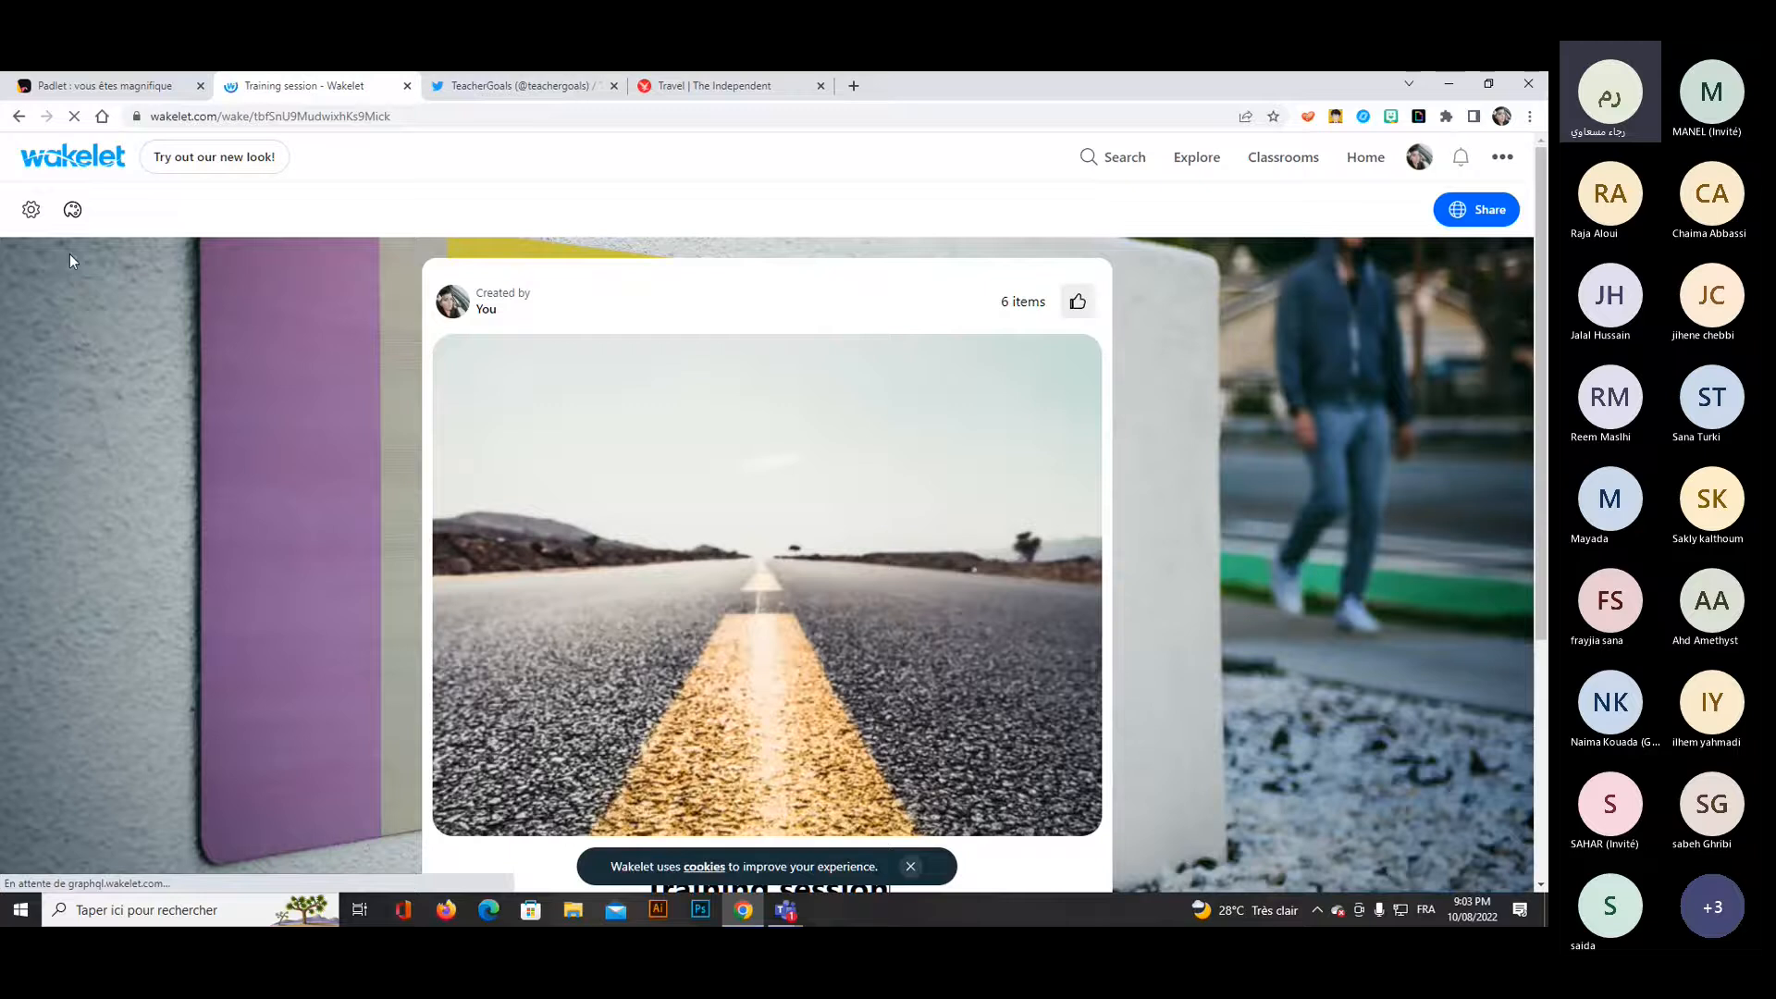
# Check the collection's settings, set its layout to Compact and review the cards in that layout.
pyautogui.click(31, 210)
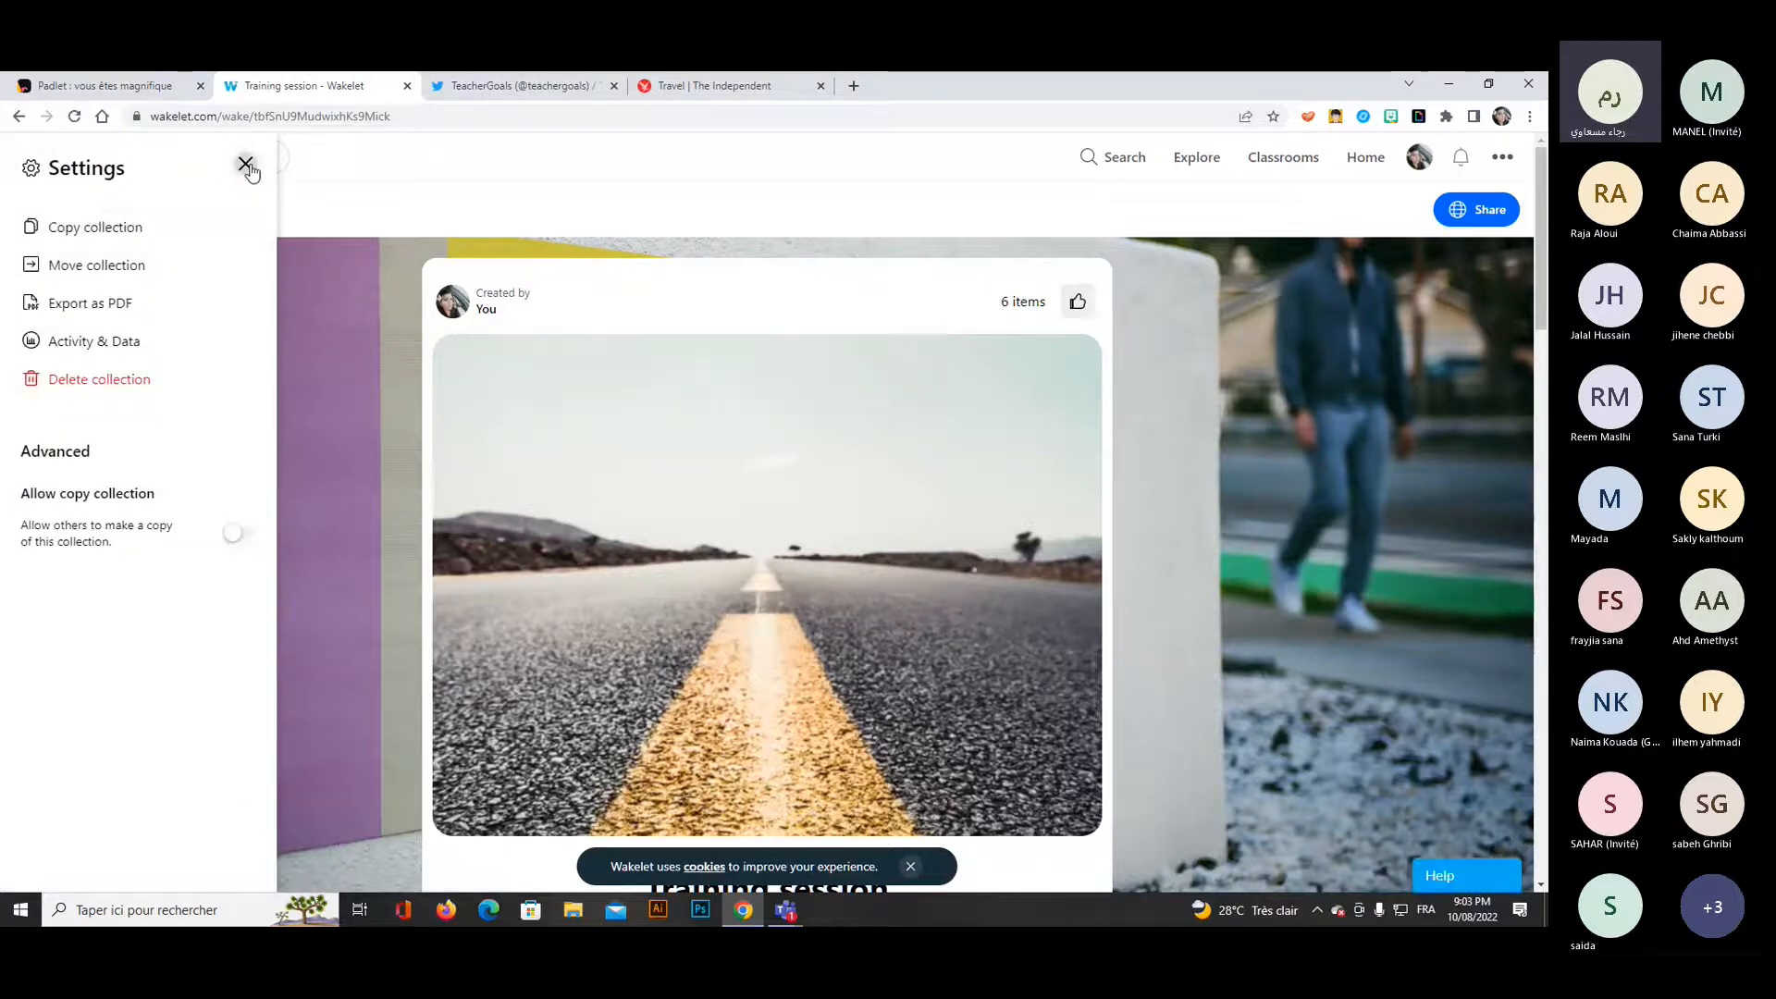
pyautogui.click(248, 167)
pyautogui.click(73, 210)
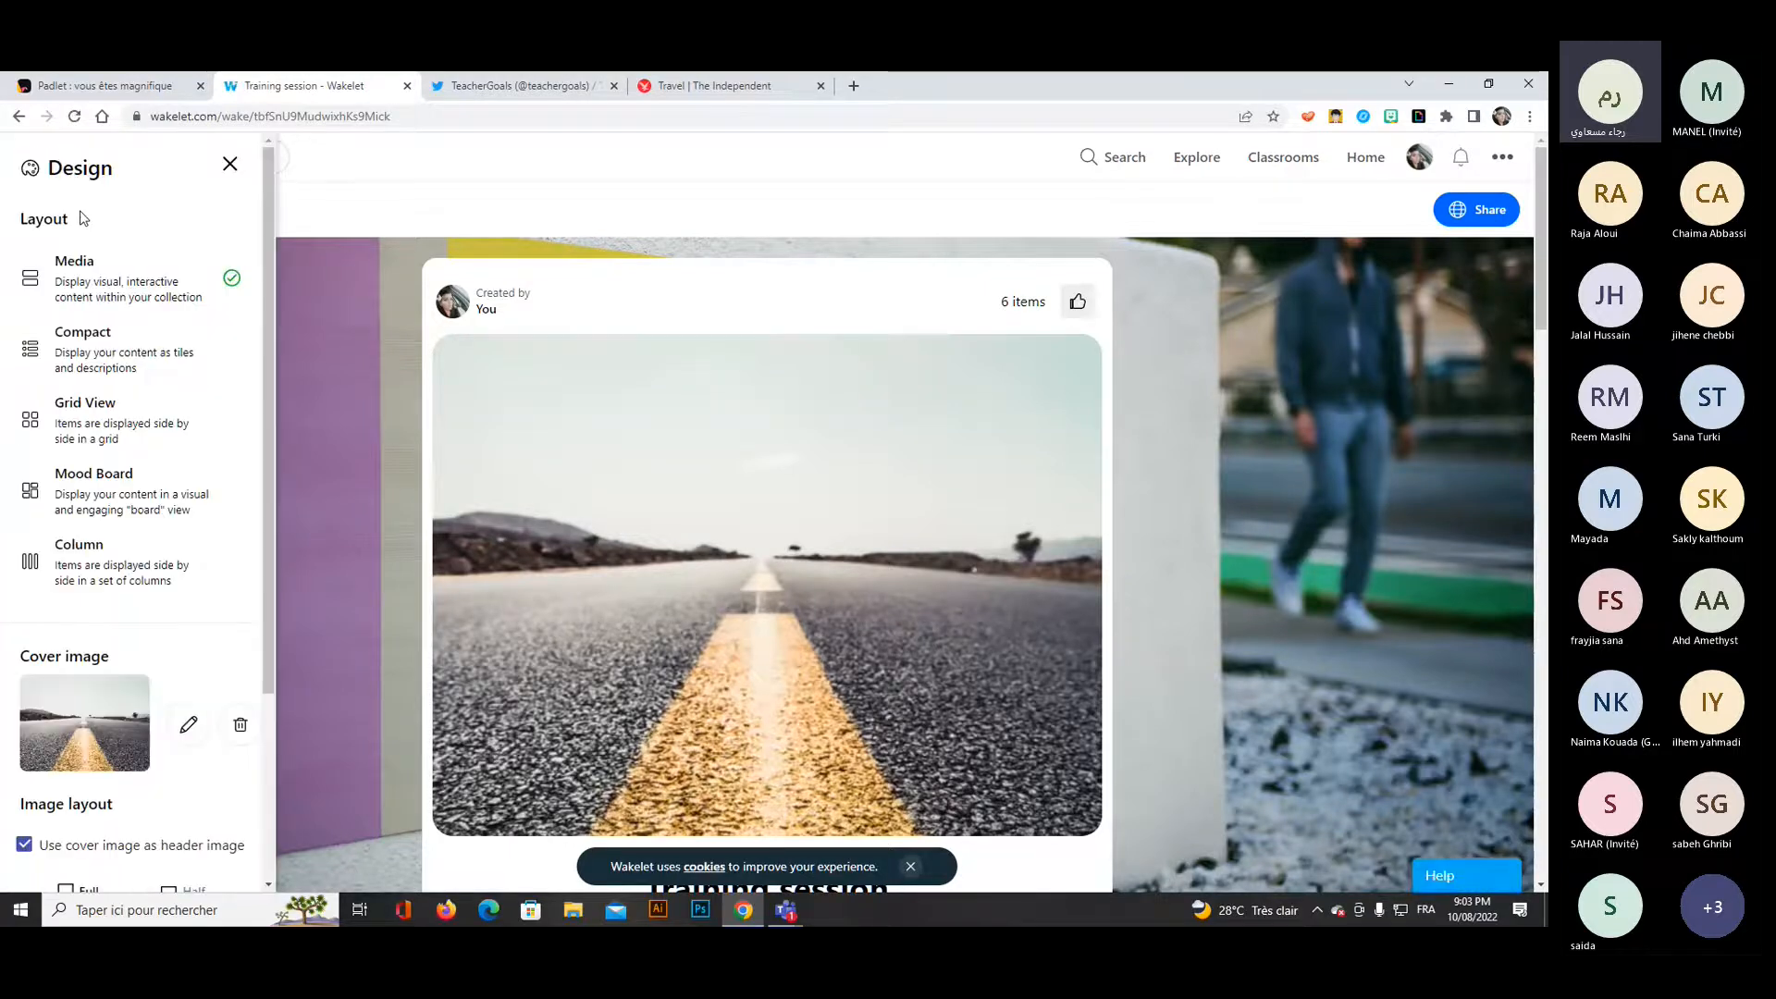
pyautogui.click(110, 359)
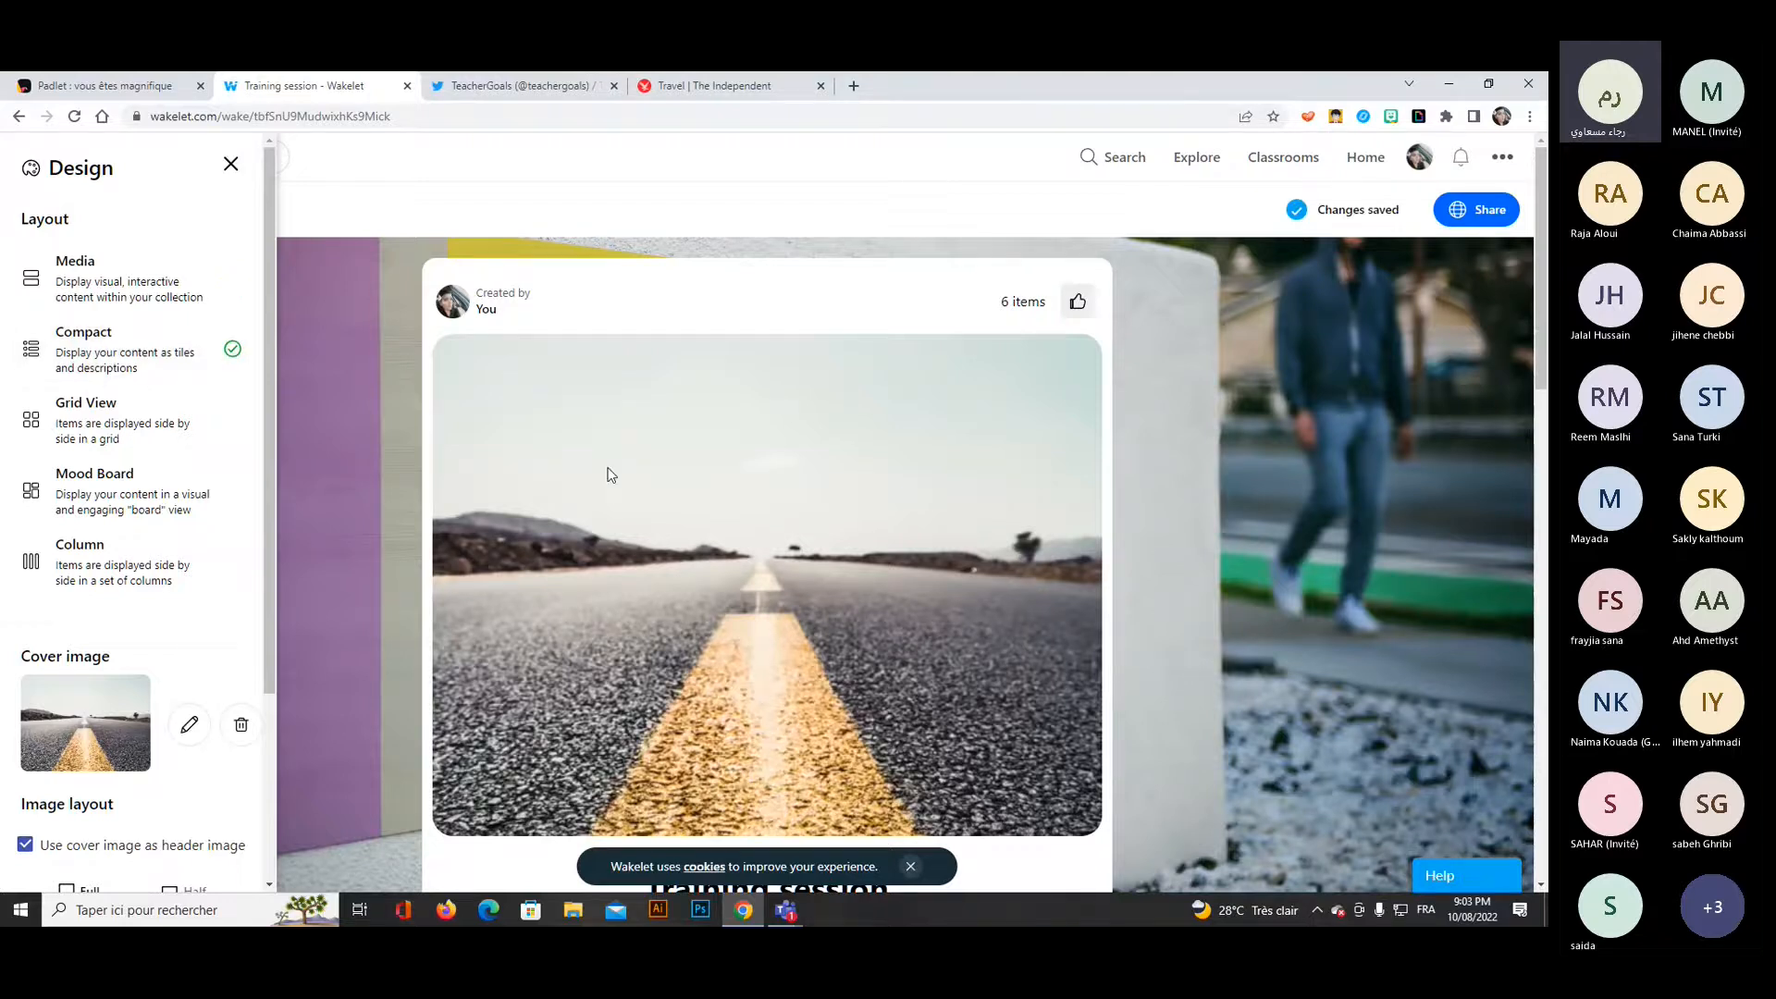
pyautogui.scroll(-5, 642, 472)
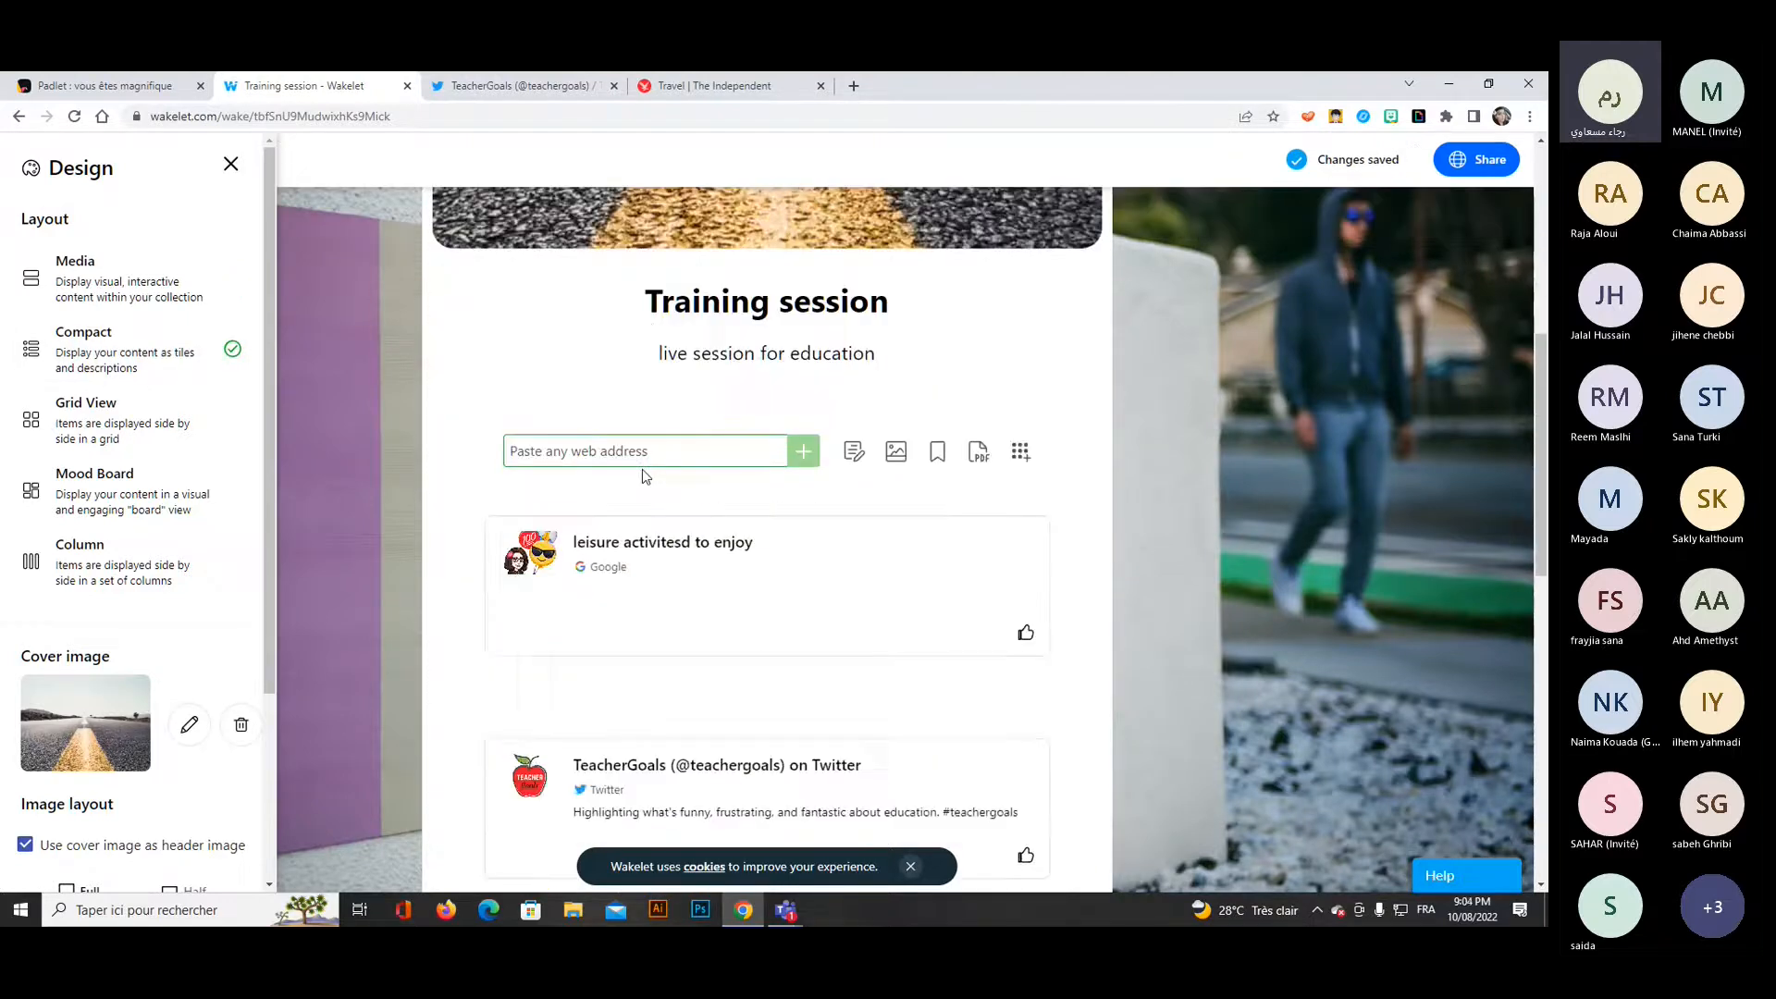
pyautogui.scroll(-1, 645, 475)
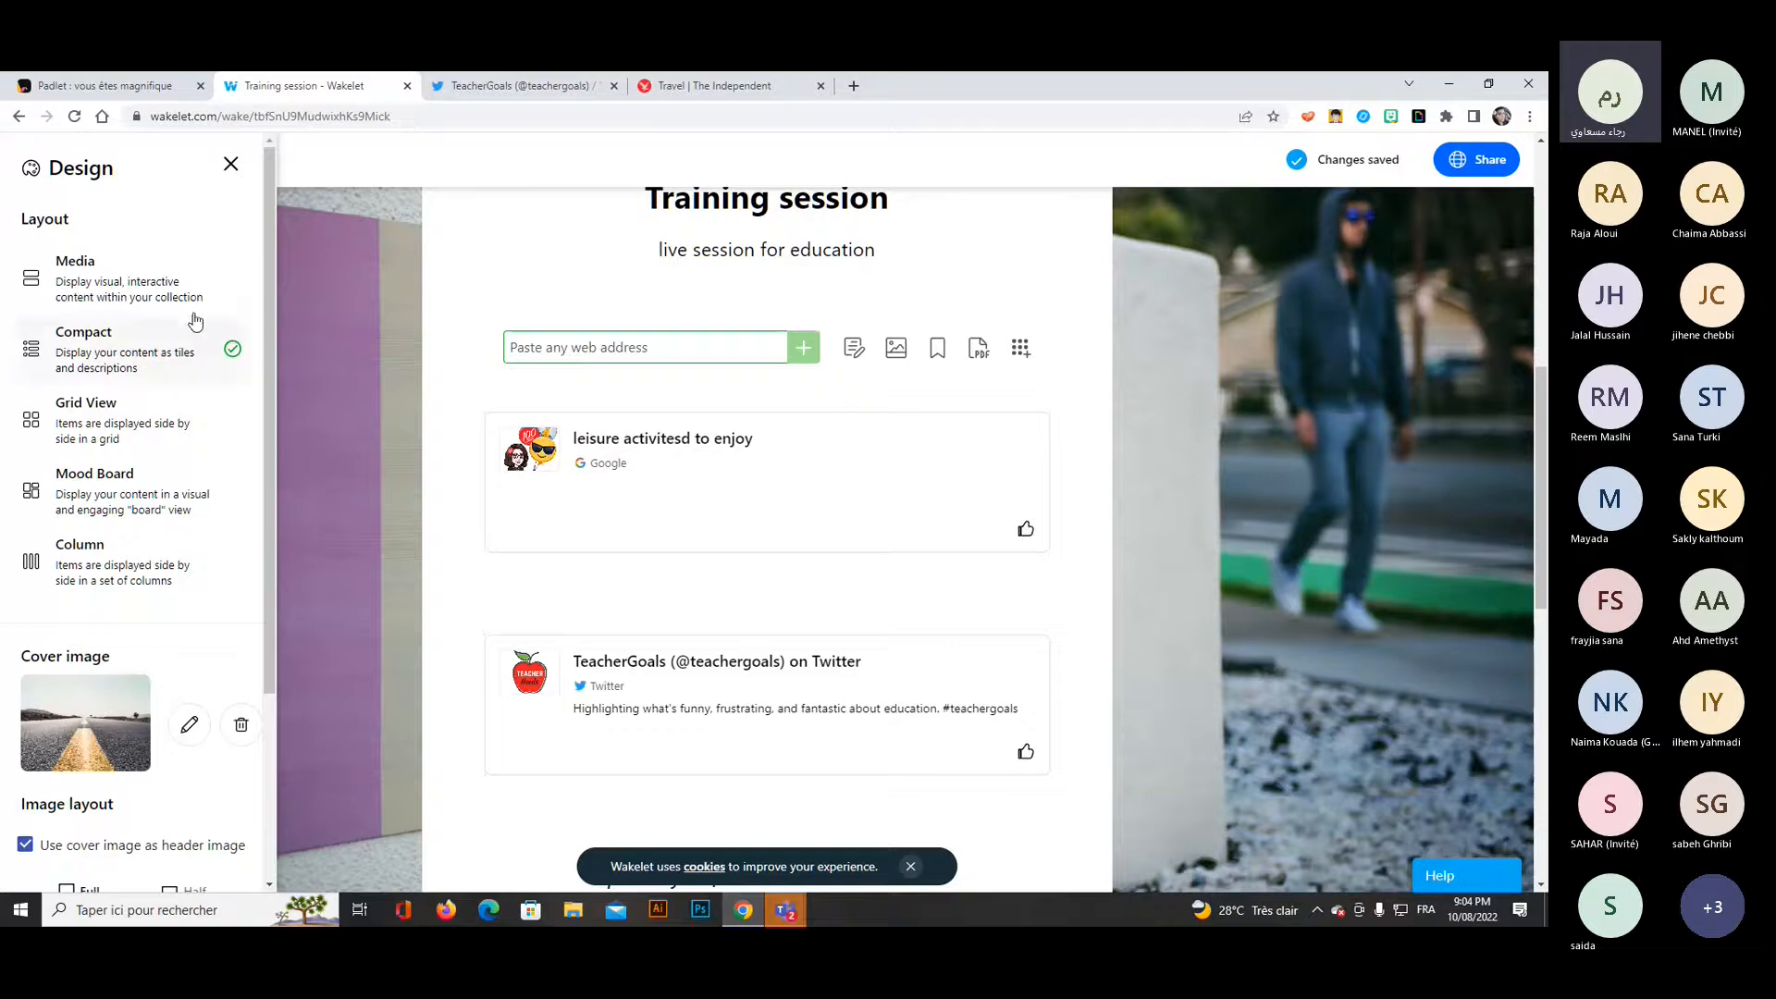
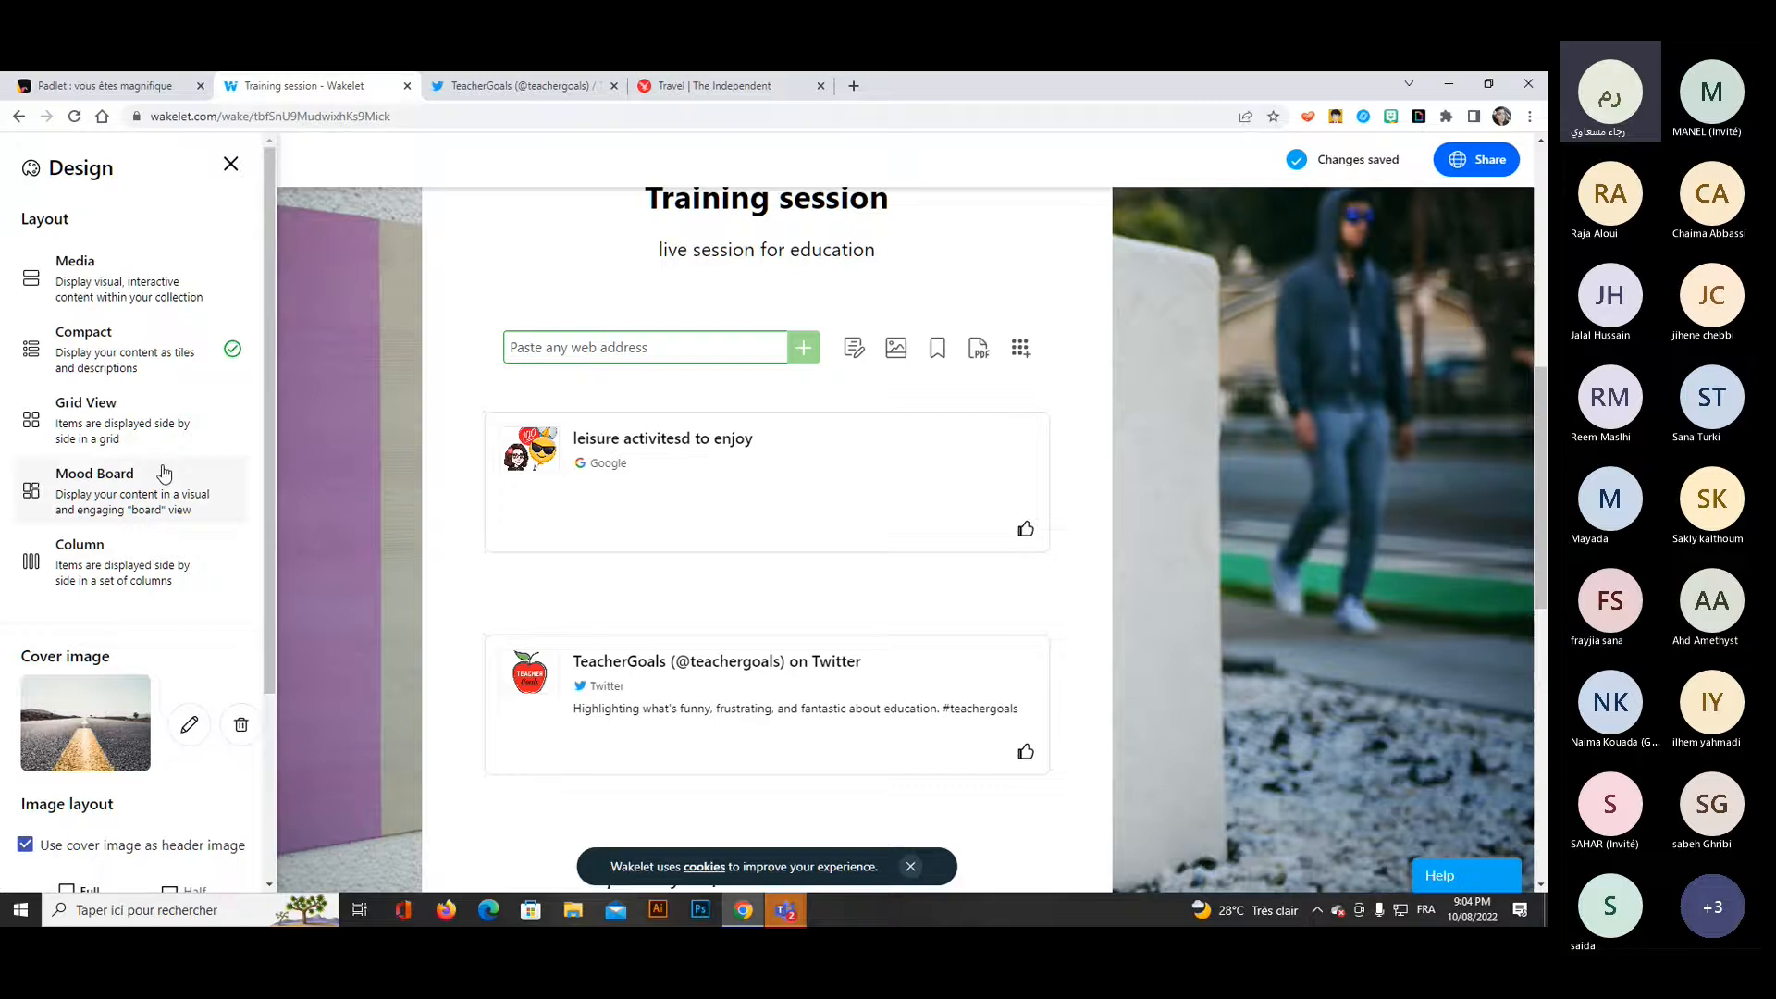
# Set the collection's layout to Grid View and review the cards down to the "guess what, read it!" item.
pyautogui.click(148, 421)
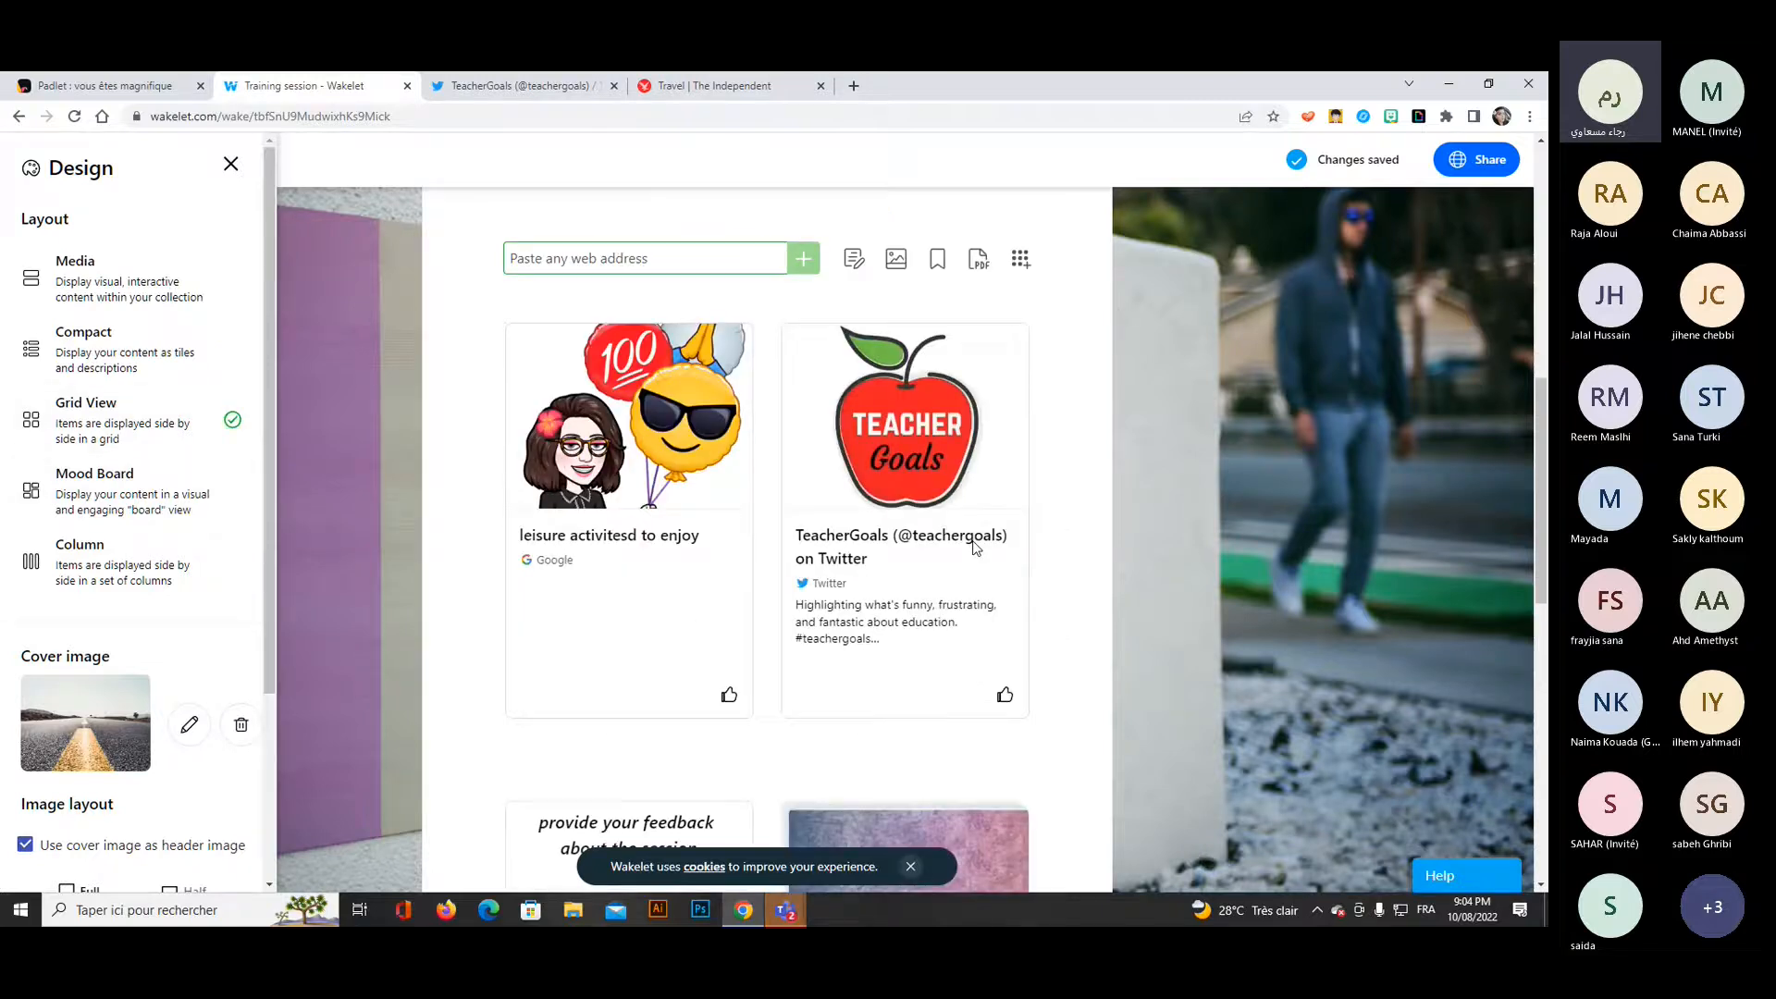
pyautogui.scroll(-5, 973, 545)
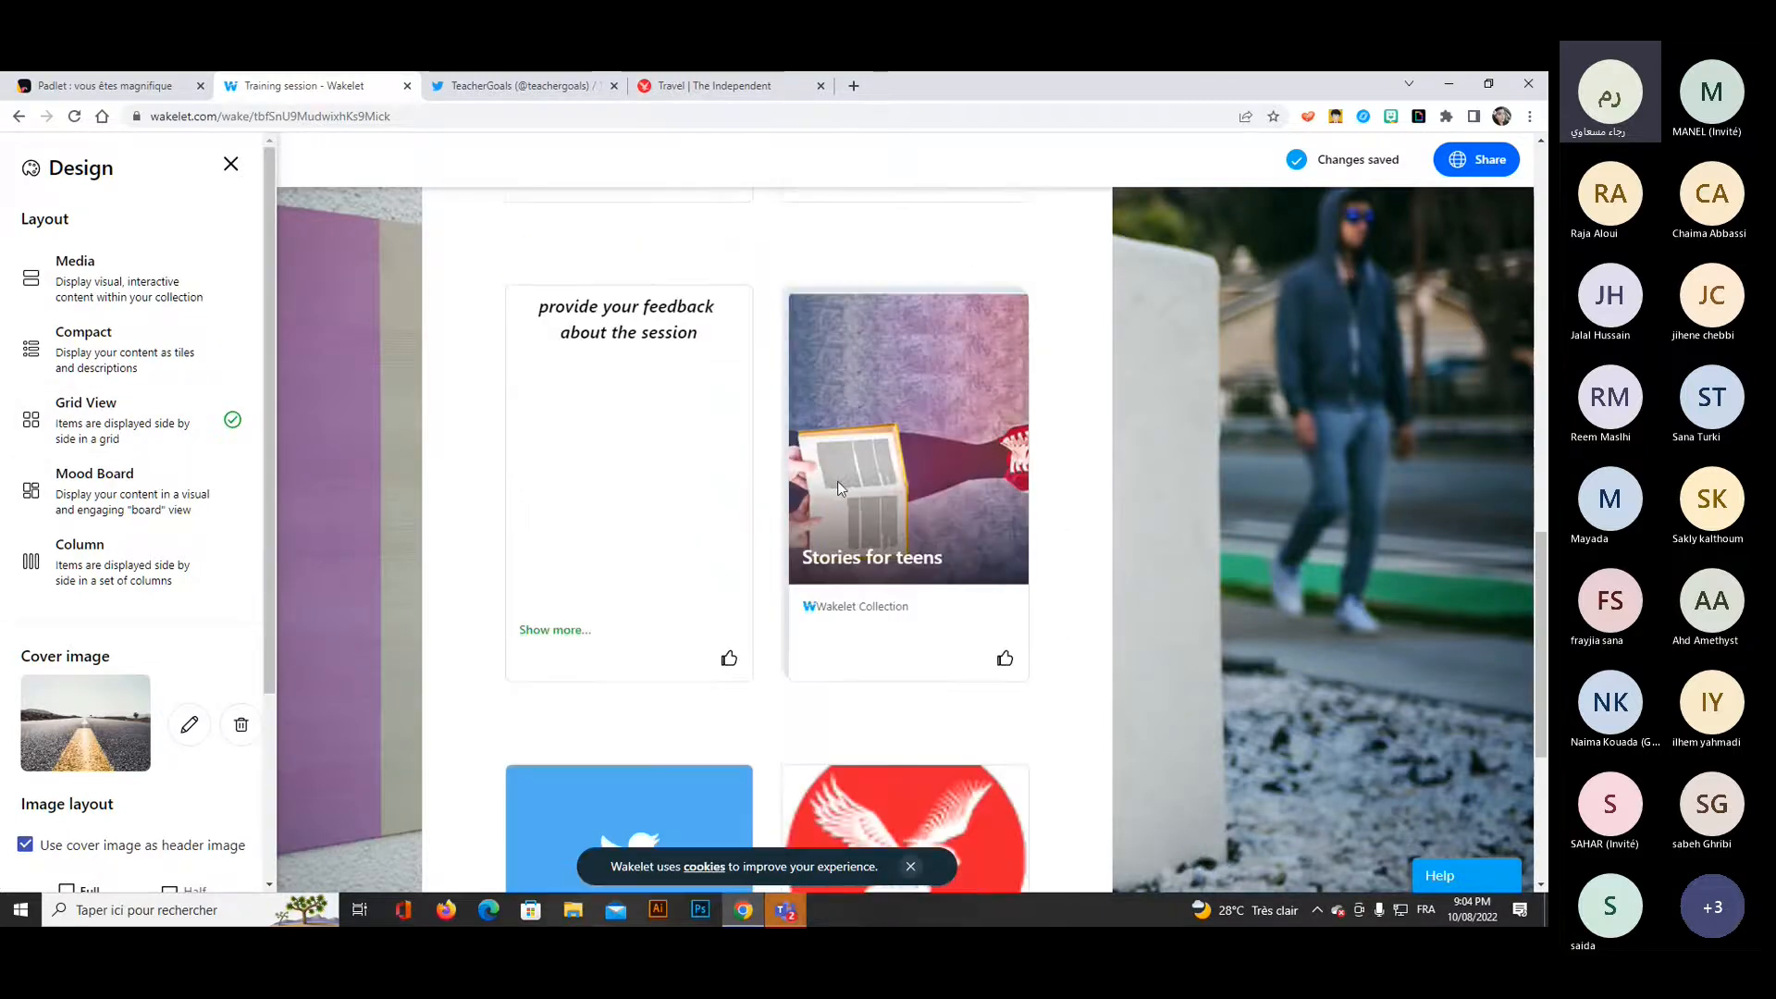
pyautogui.scroll(-3, 836, 481)
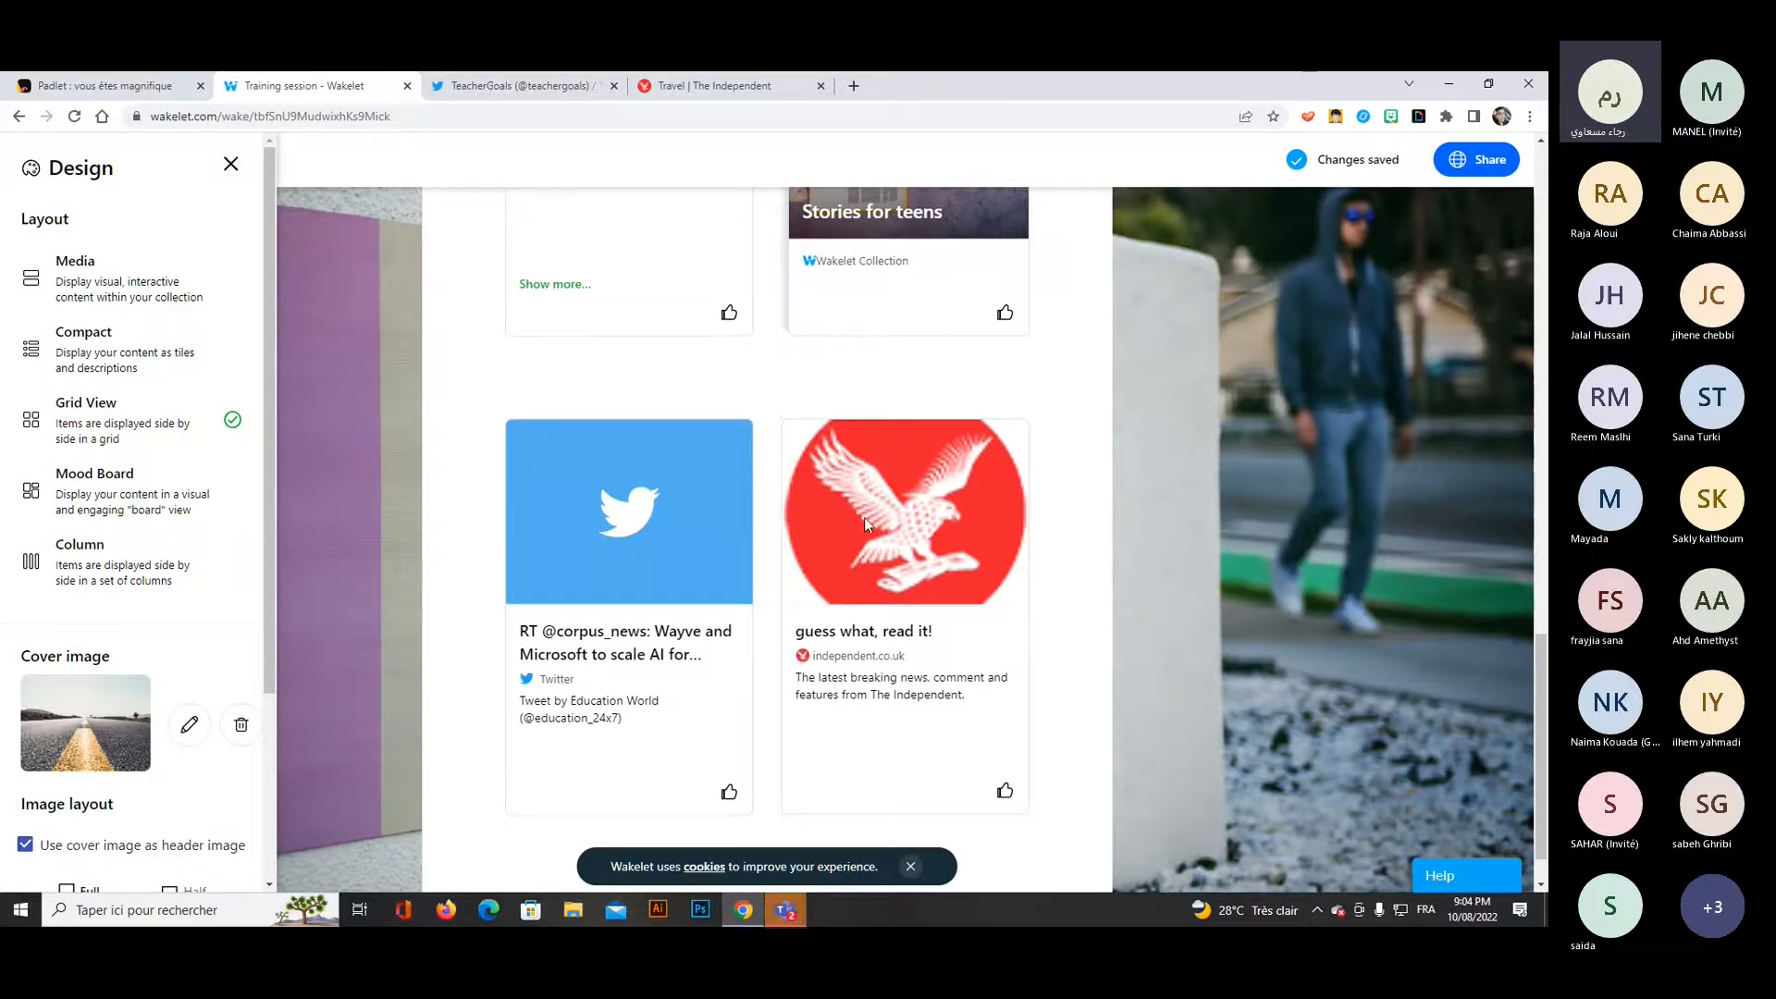
# Set the collection's layout to Mood Board and view how its cards are arranged.
pyautogui.click(126, 504)
pyautogui.scroll(4, 690, 585)
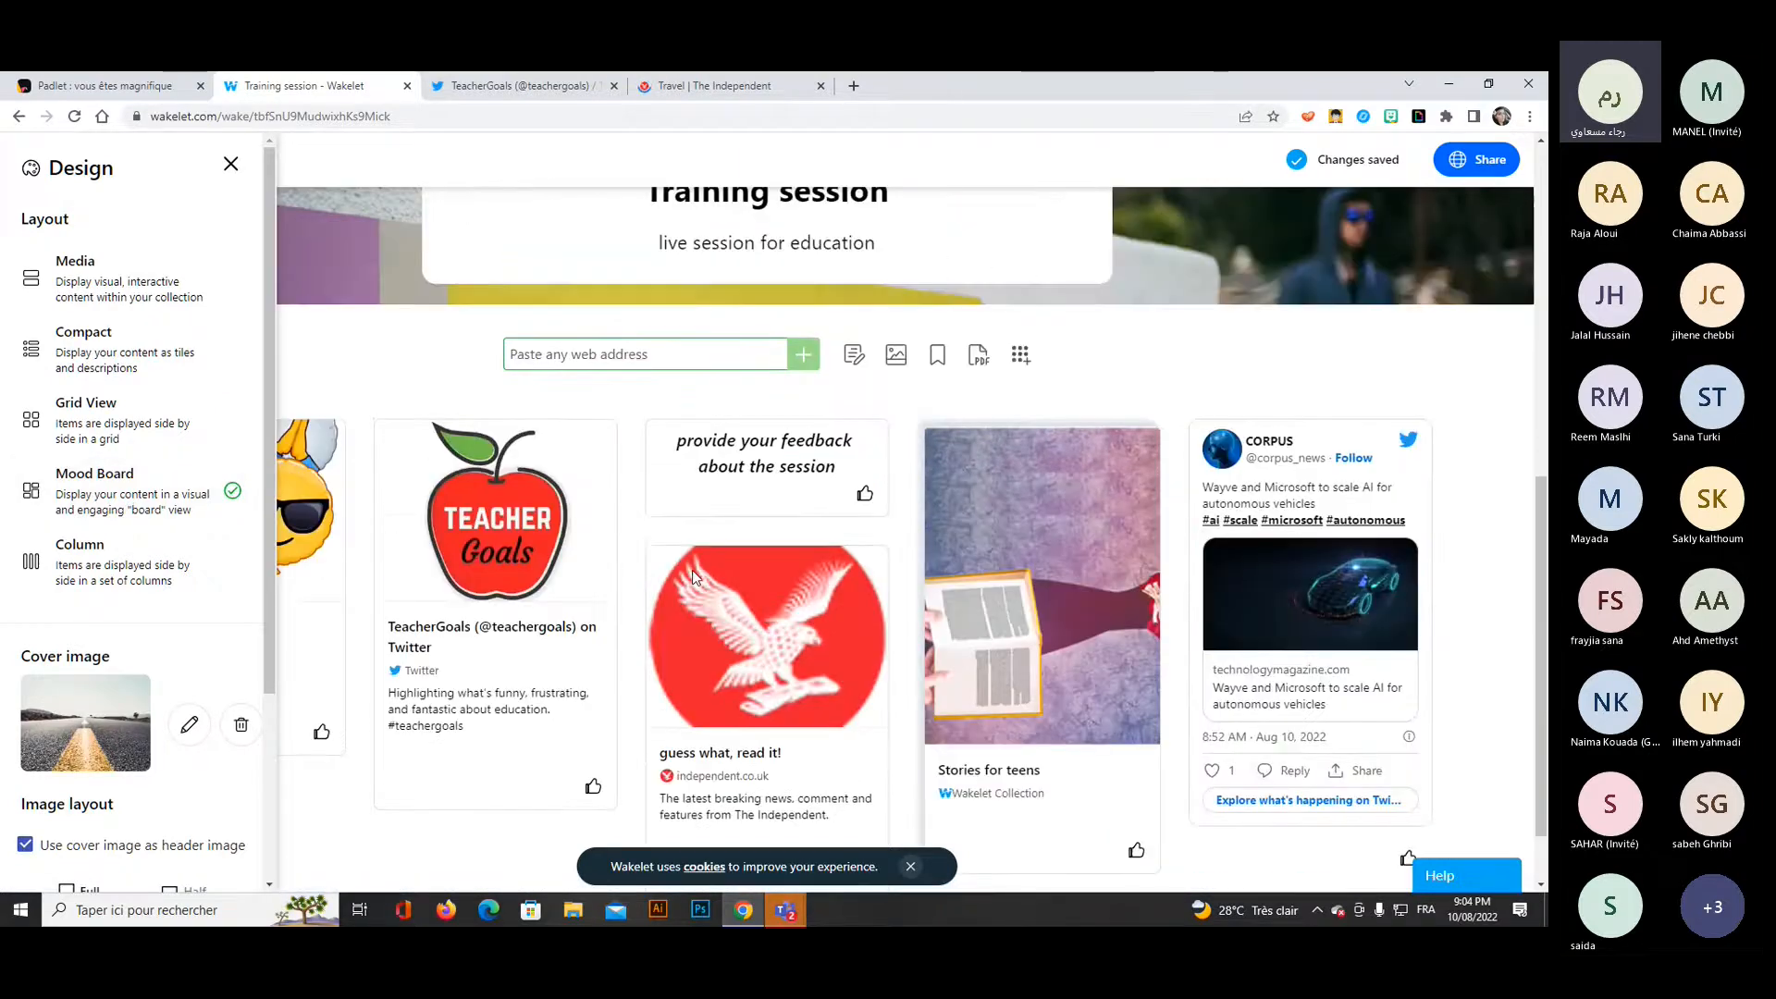
pyautogui.scroll(-3, 703, 592)
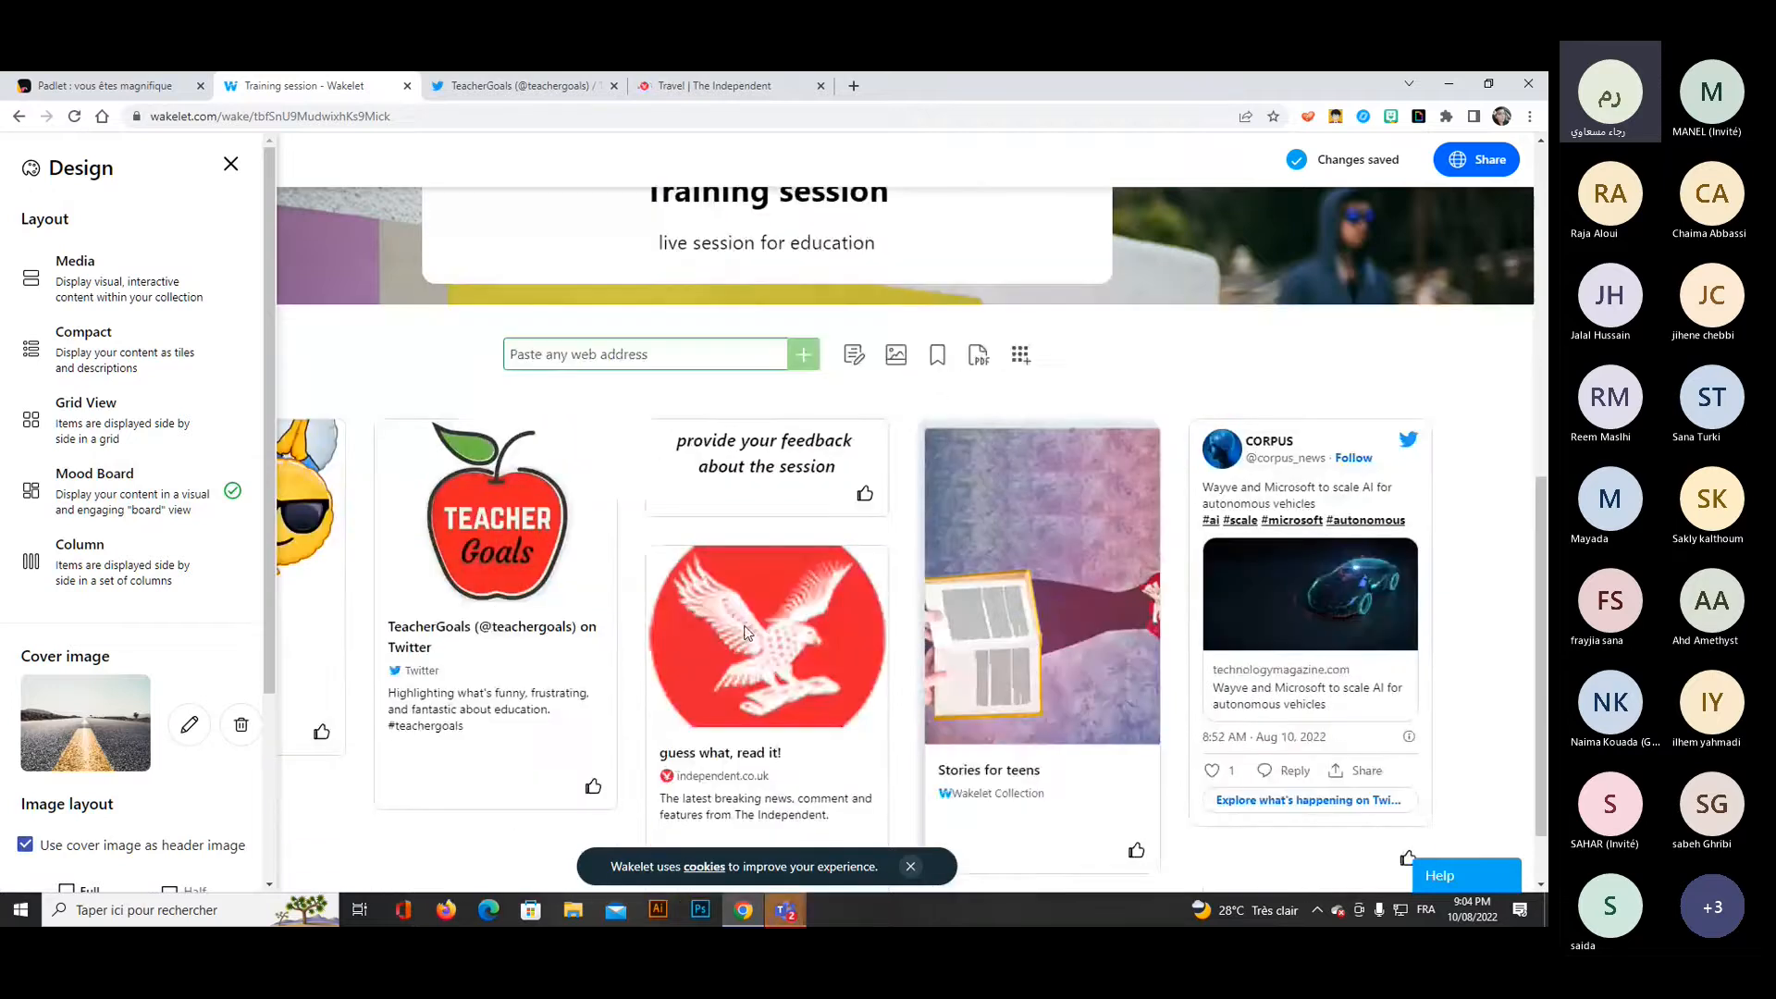
# Close the design options and move the "guess what, read it!" card to the place of the CORPUS tweet.
pyautogui.click(747, 633)
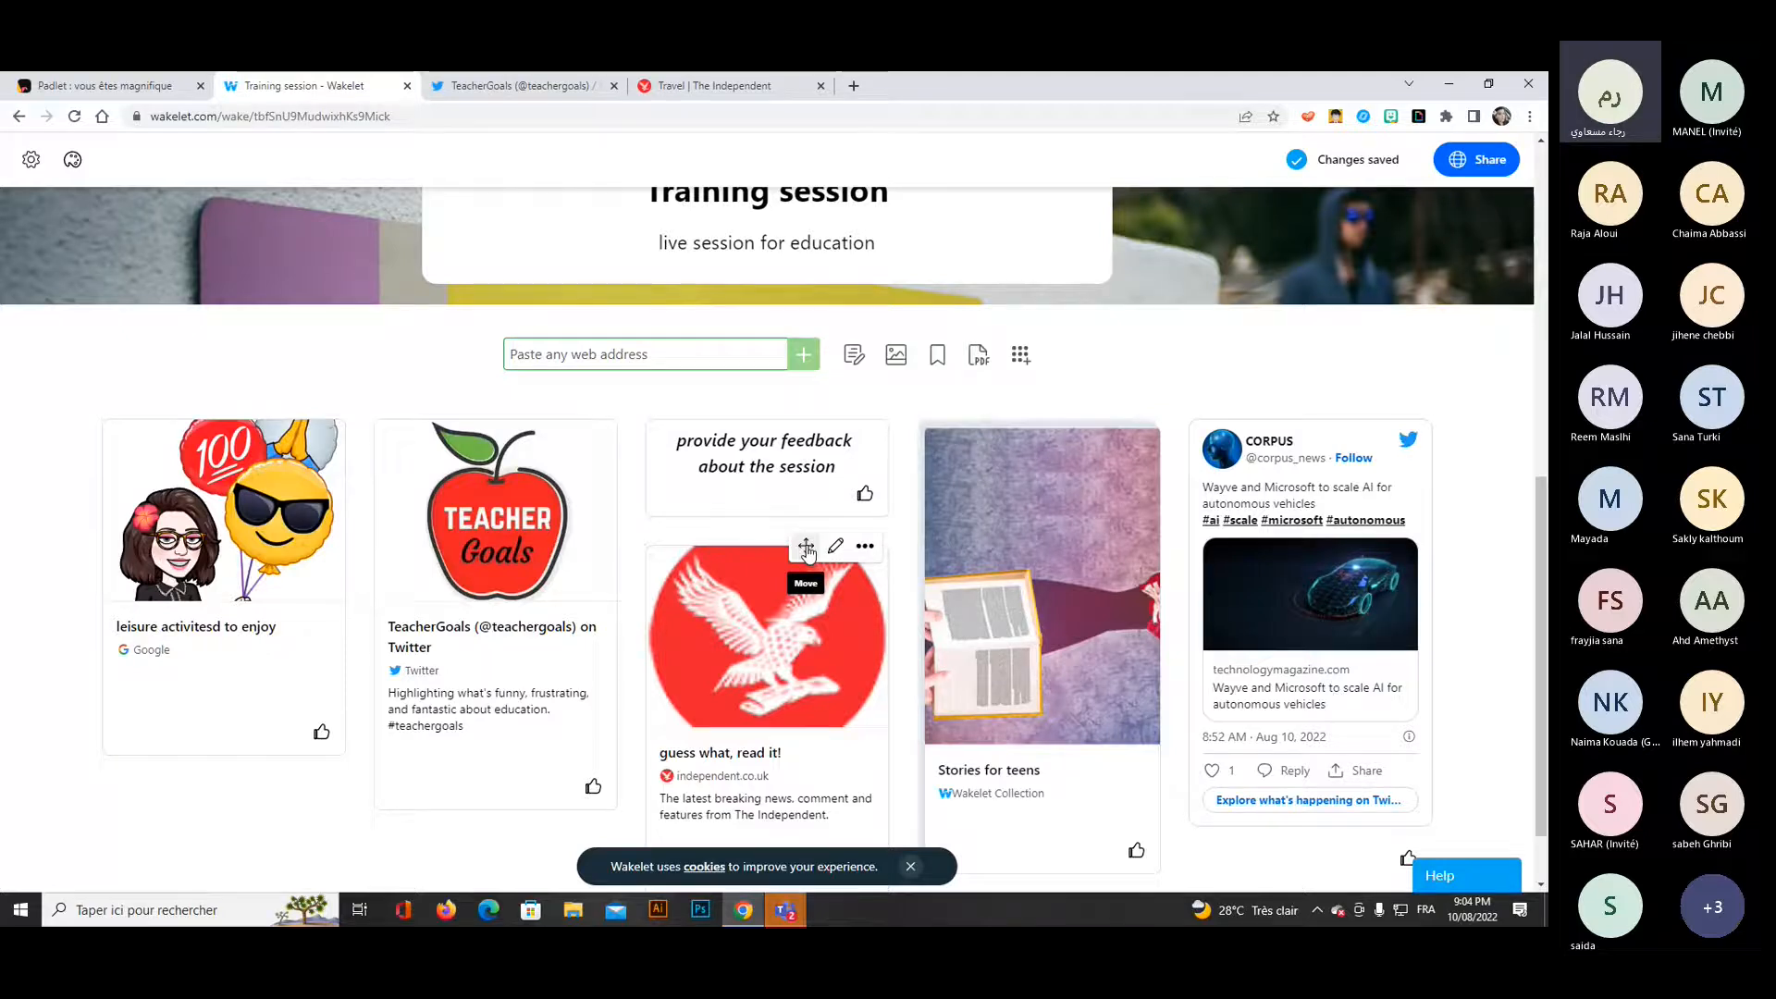
pyautogui.moveTo(807, 549); pyautogui.dragTo(807, 545)
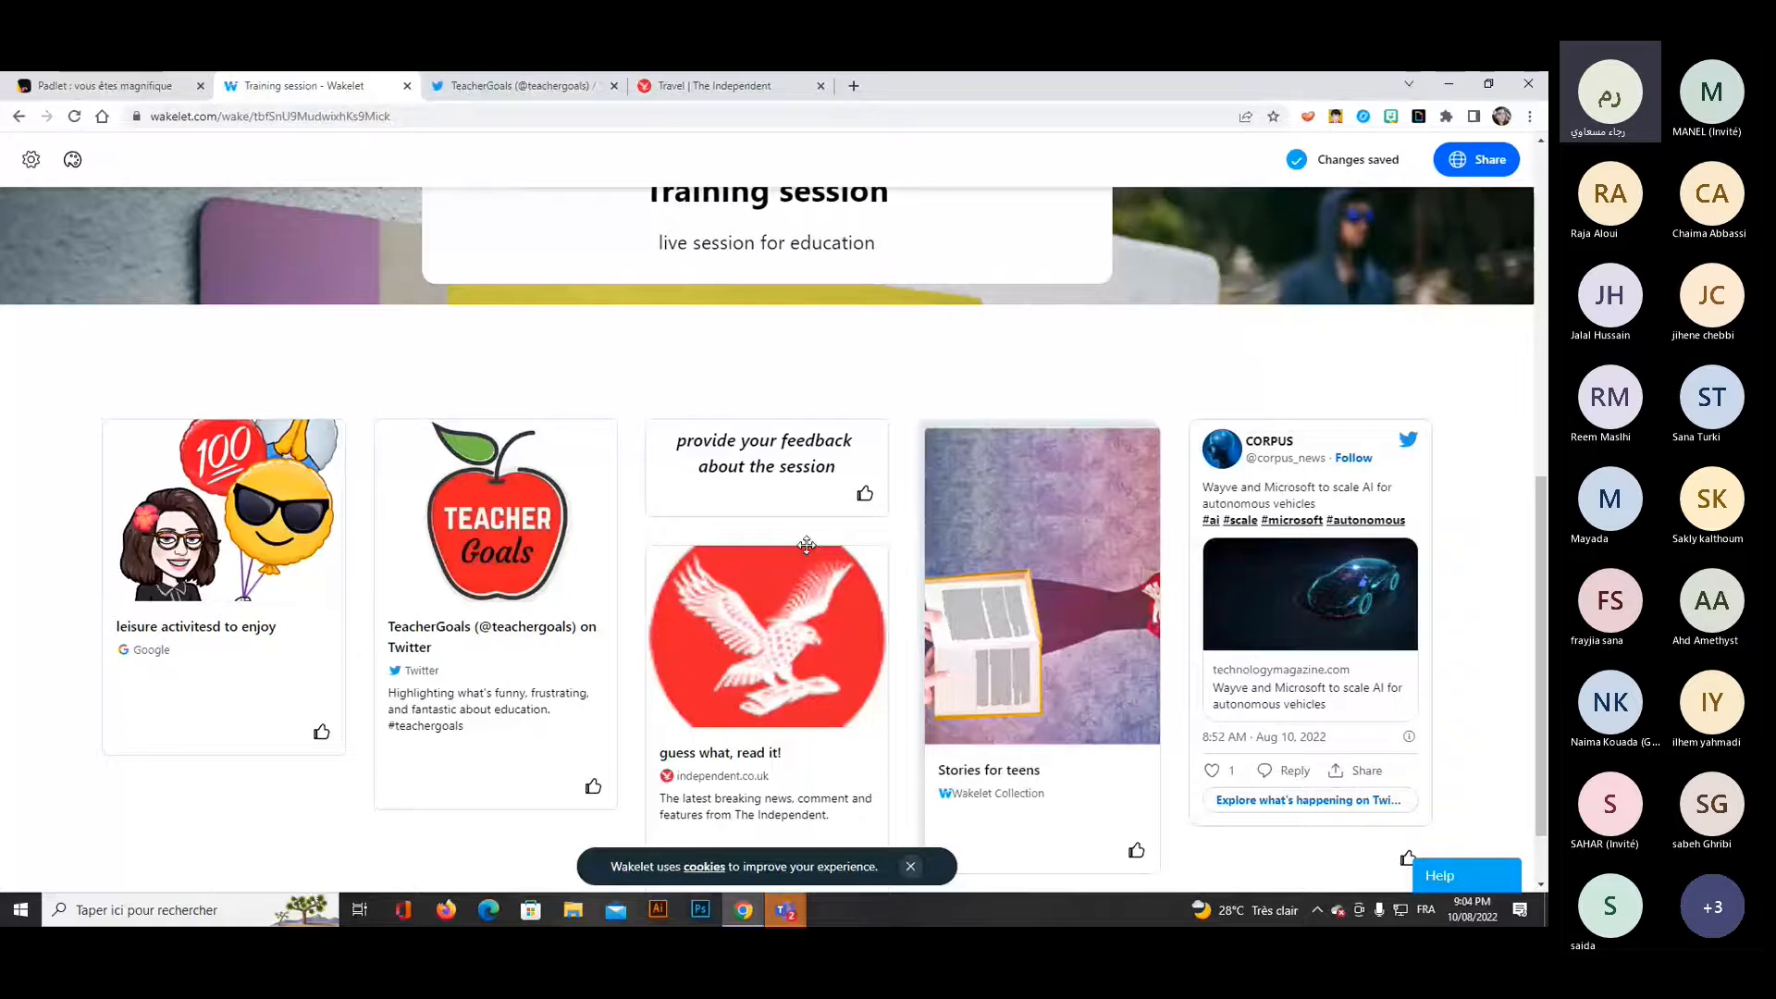
pyautogui.moveTo(807, 544); pyautogui.dragTo(1432, 476)
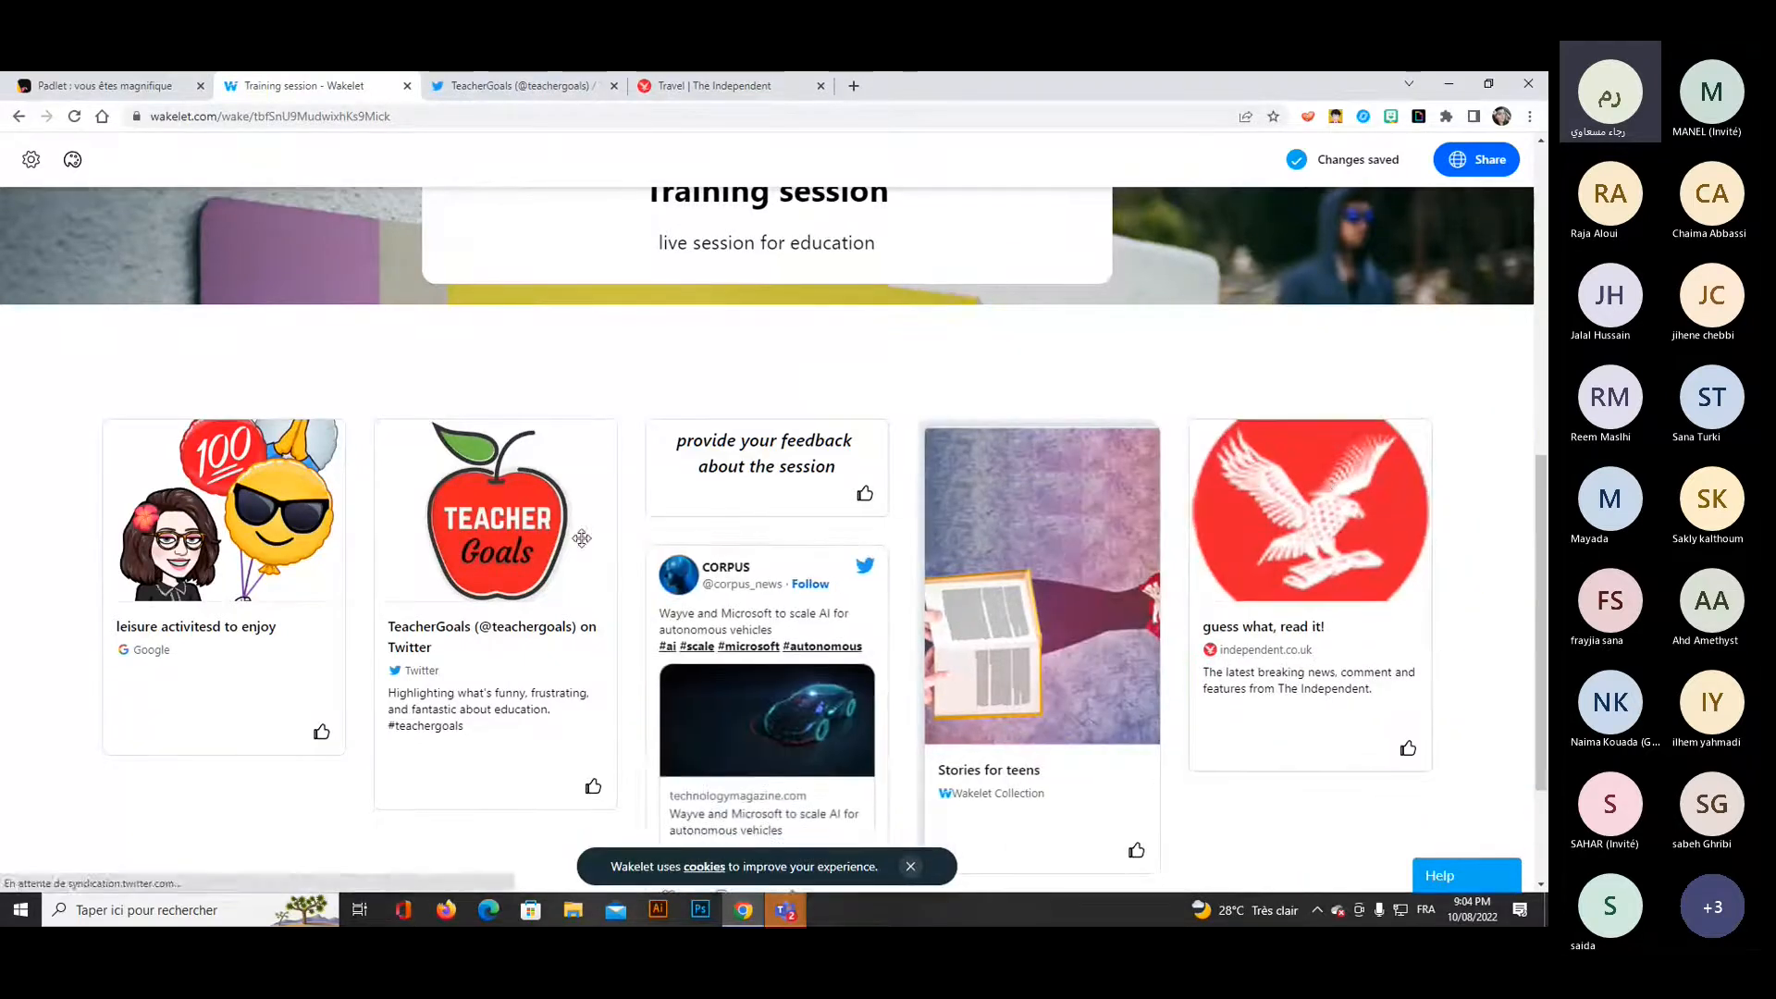
# Set the collection's layout to Column and close the design options.
pyautogui.click(73, 161)
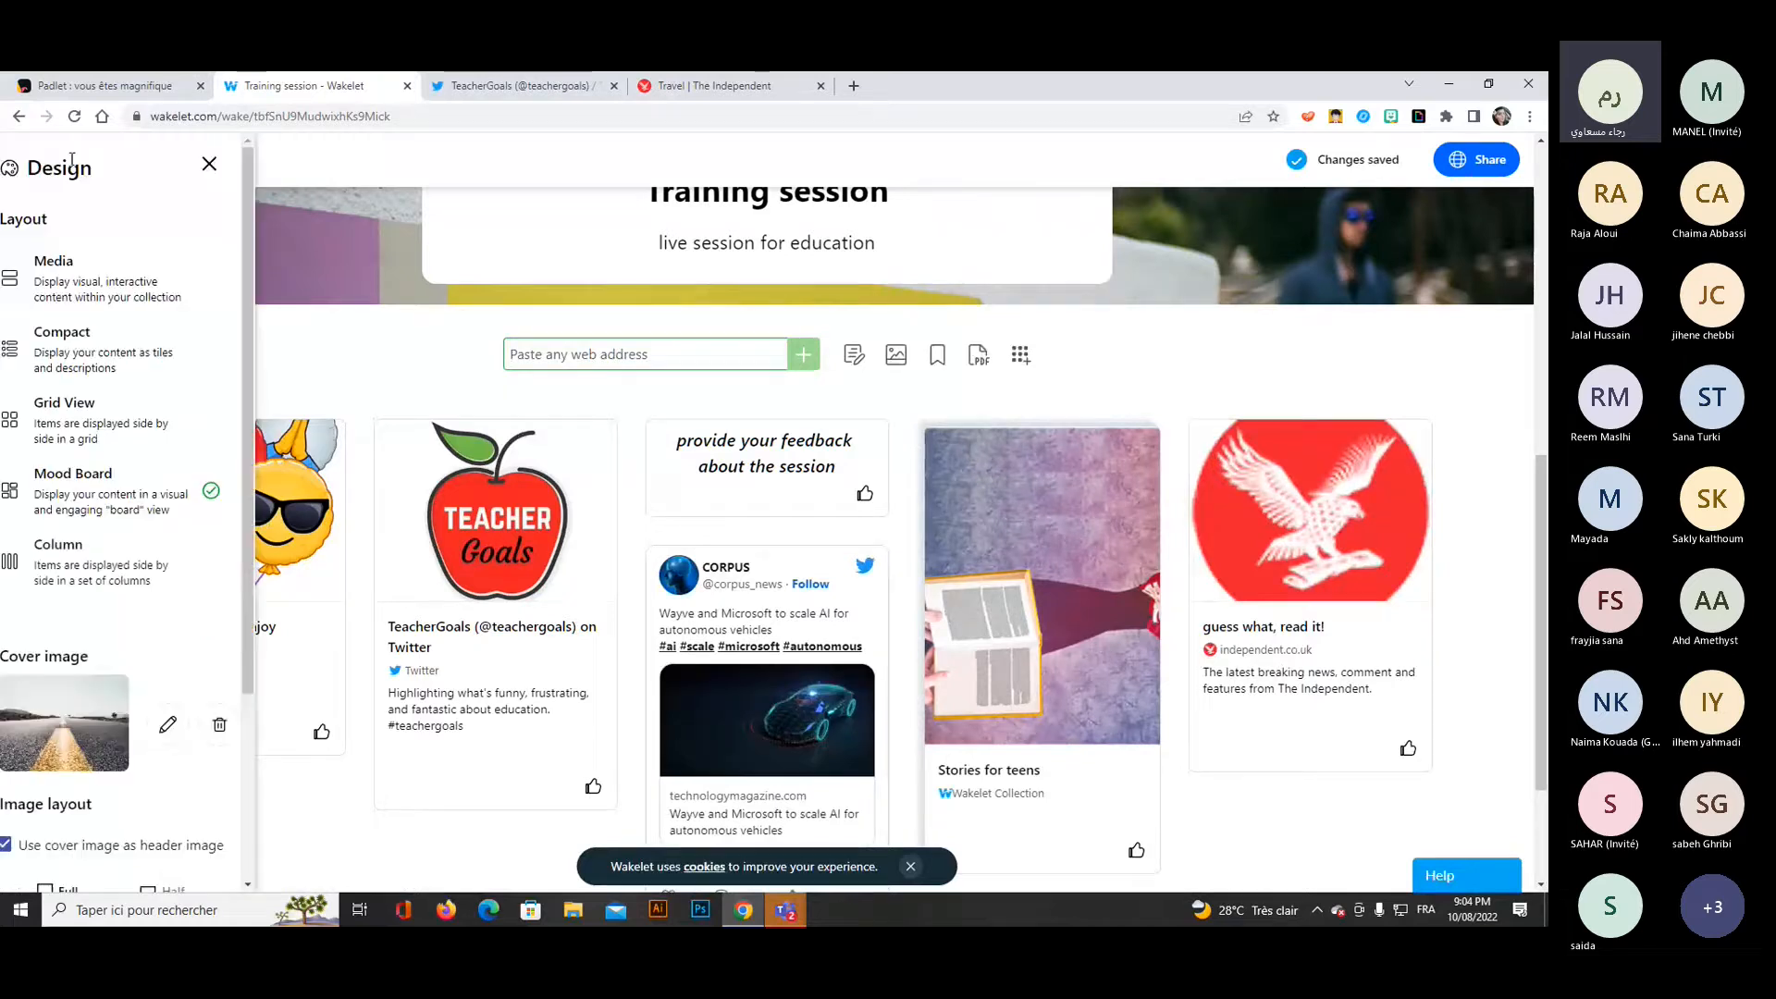
pyautogui.click(134, 582)
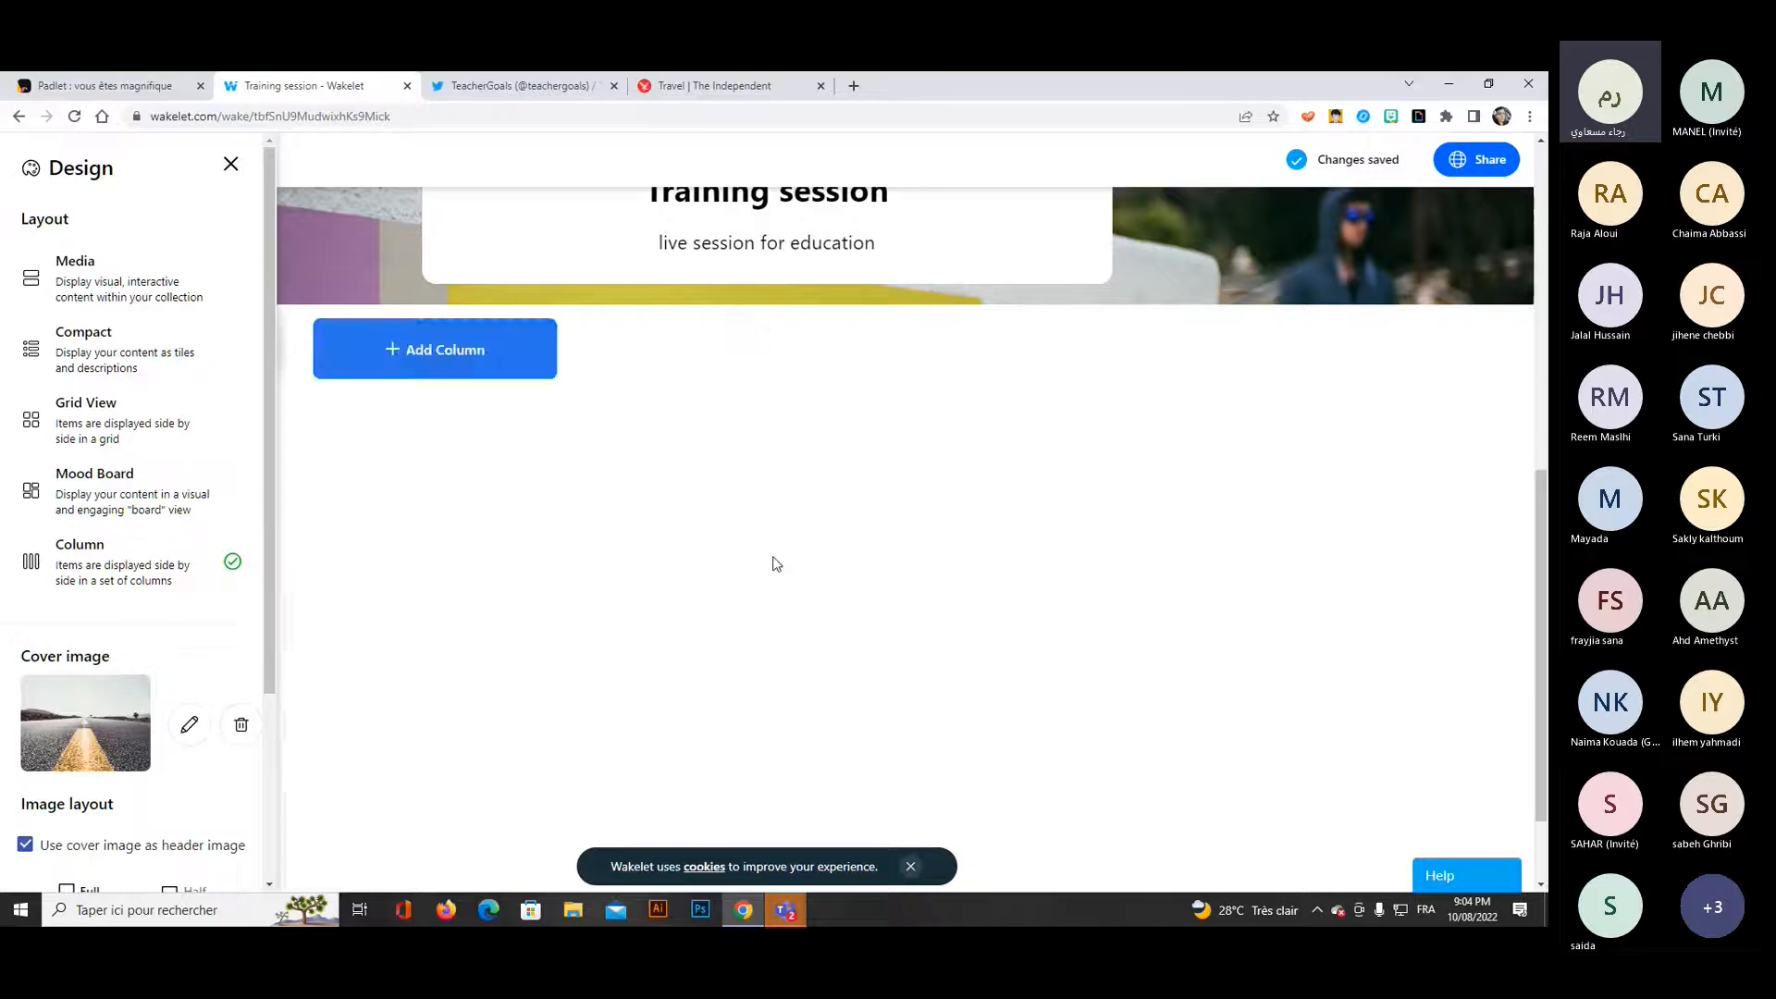
pyautogui.click(231, 166)
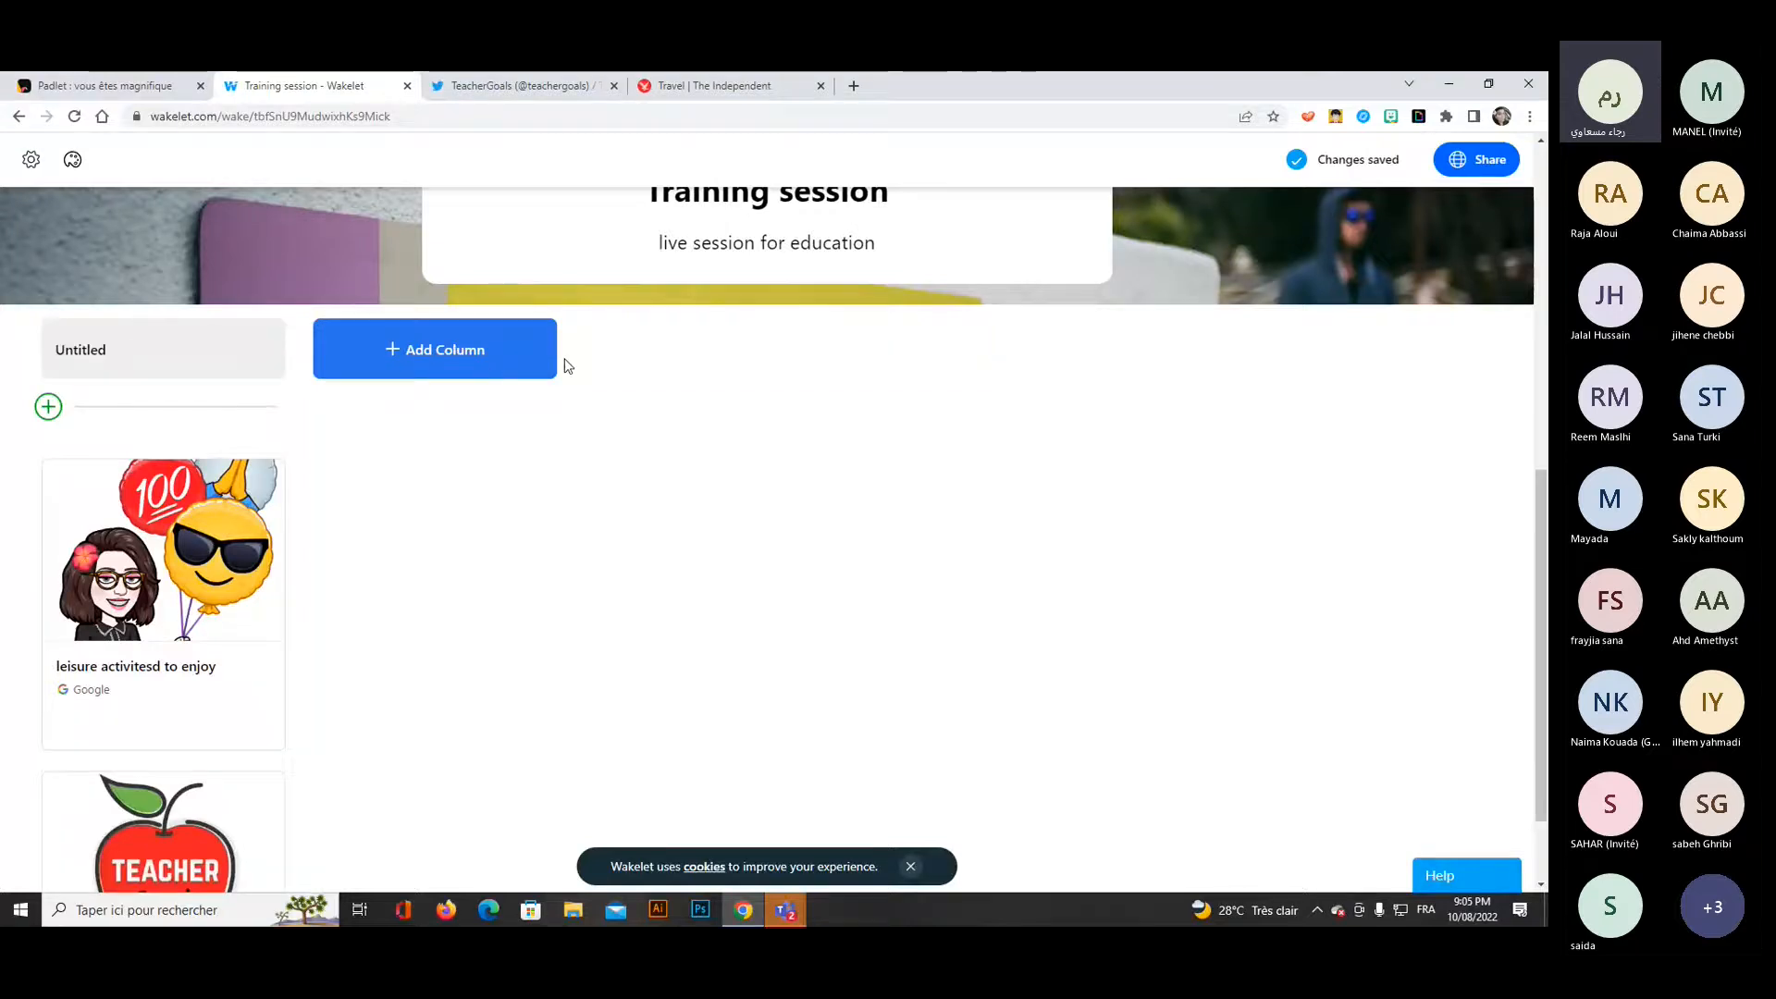
# Rename the untitled column holding the existing cards as "introduction".
pyautogui.click(141, 350)
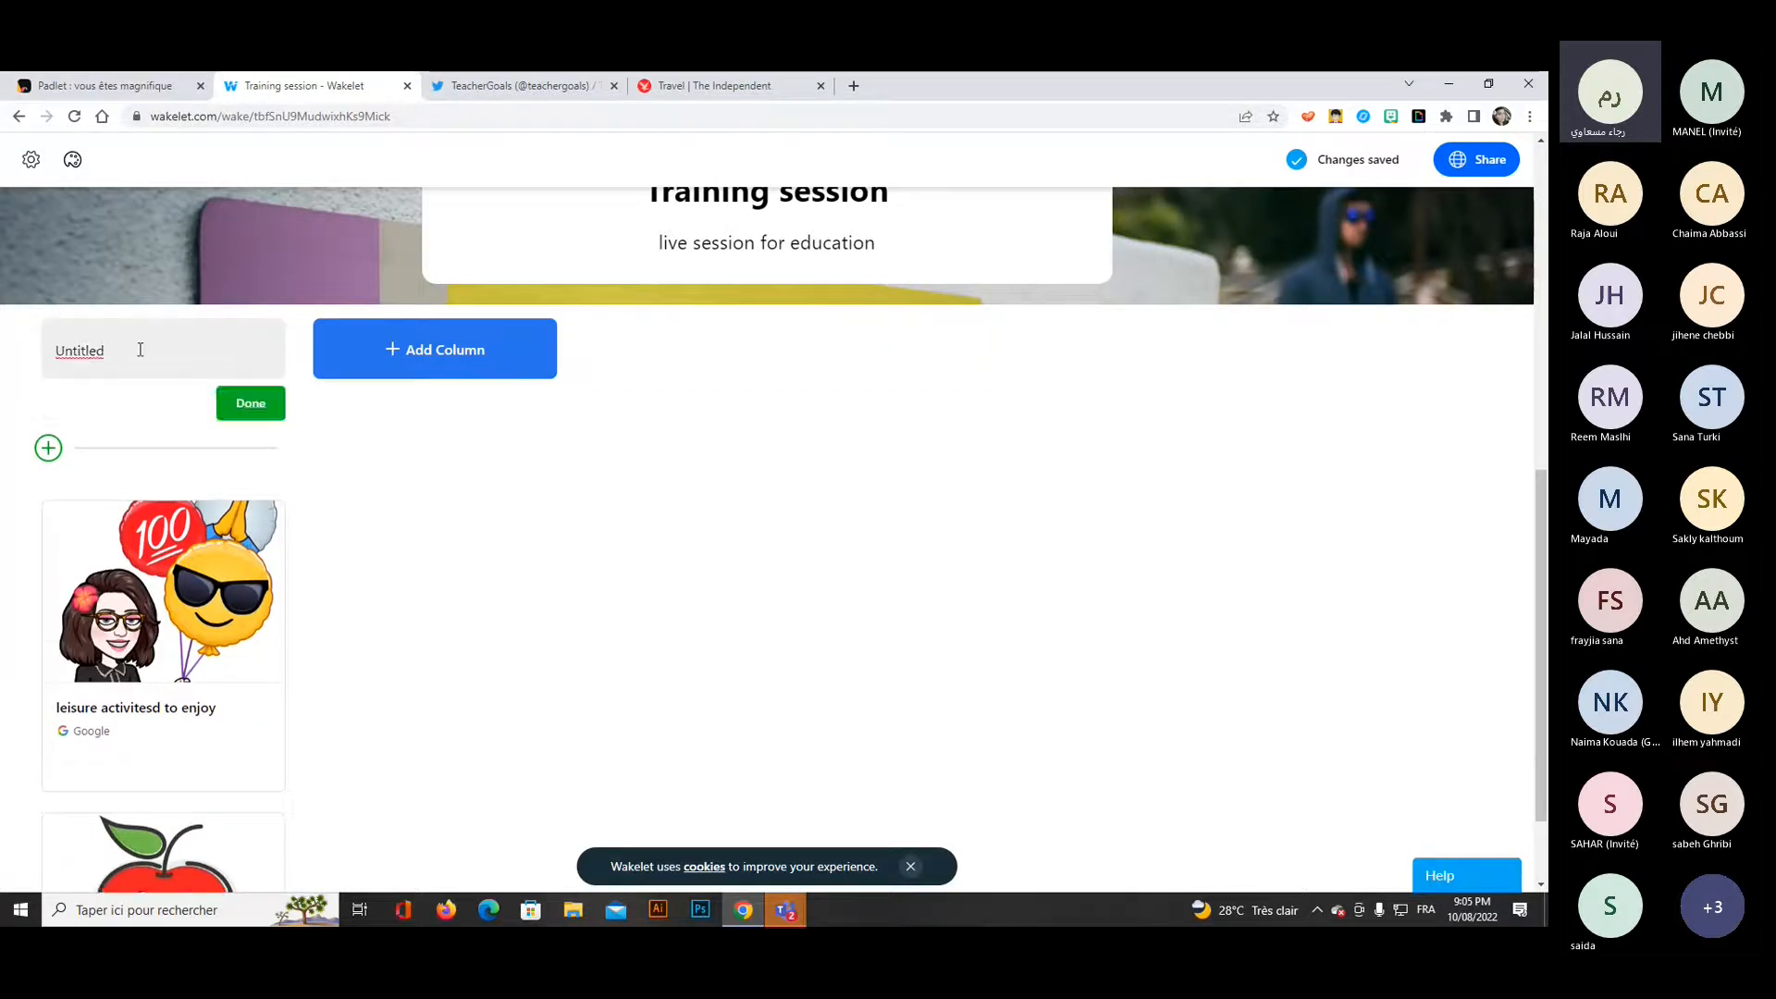
pyautogui.doubleClick(141, 350)
pyautogui.press('BackSpace')
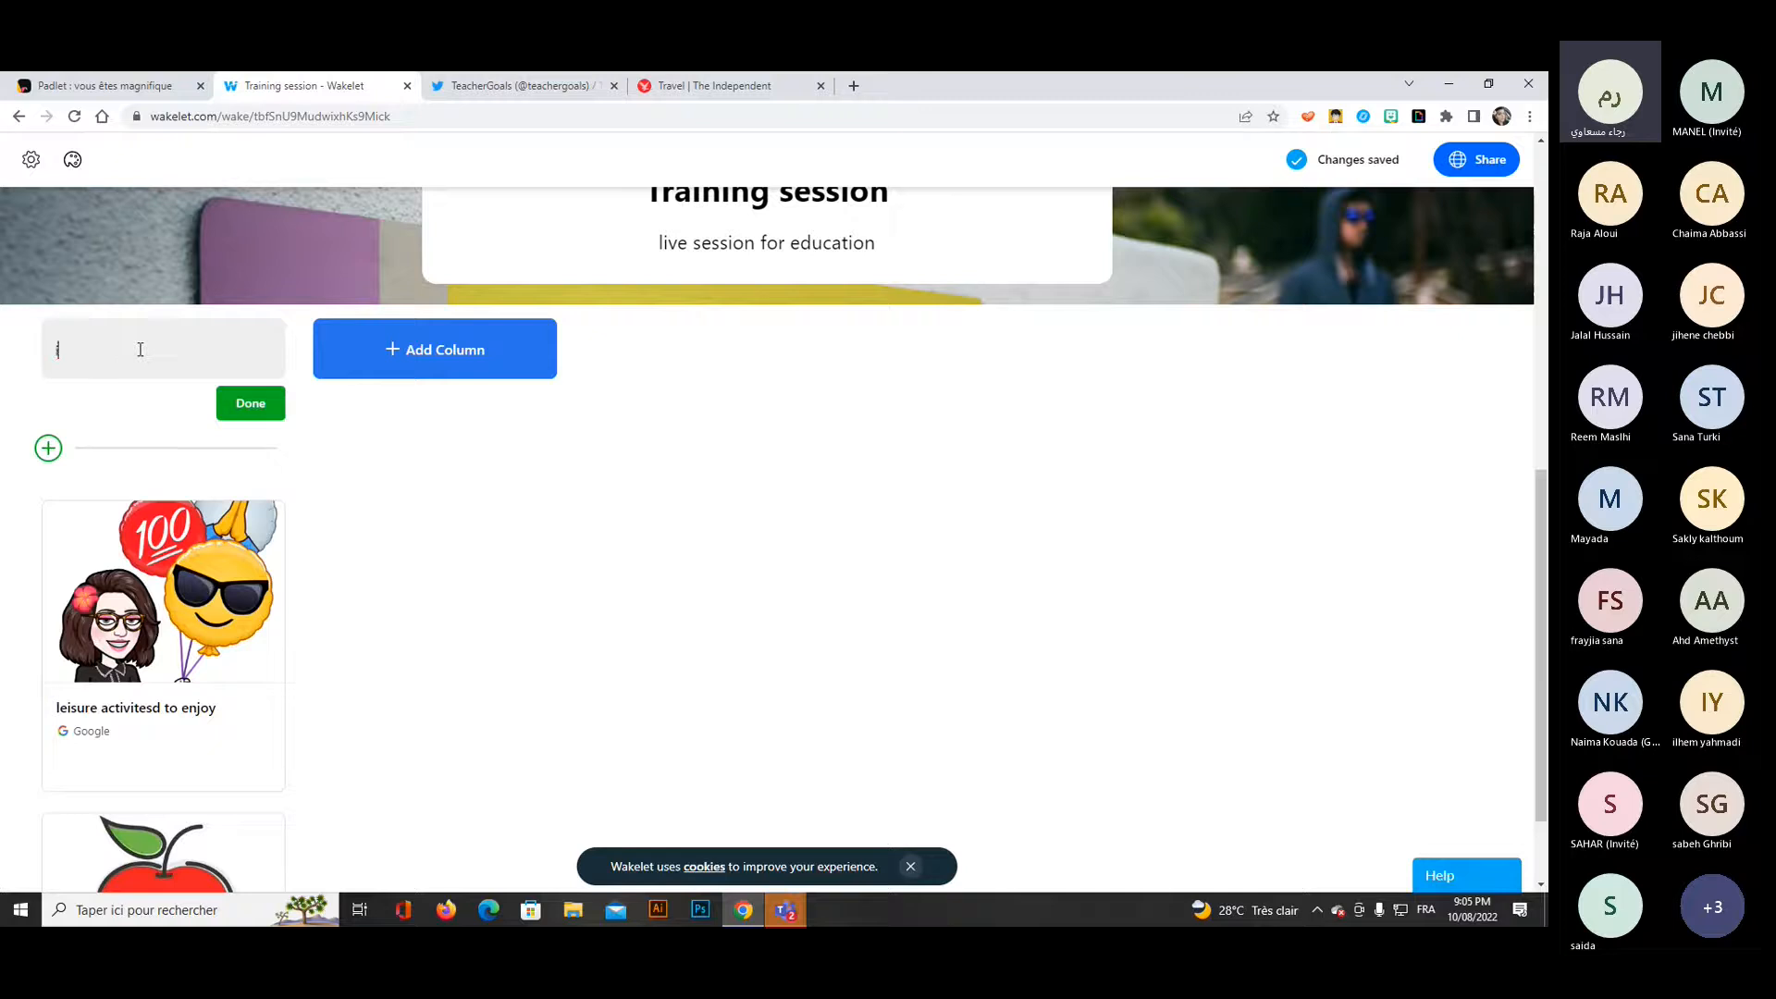
pyautogui.write('introduction')
pyautogui.click(247, 411)
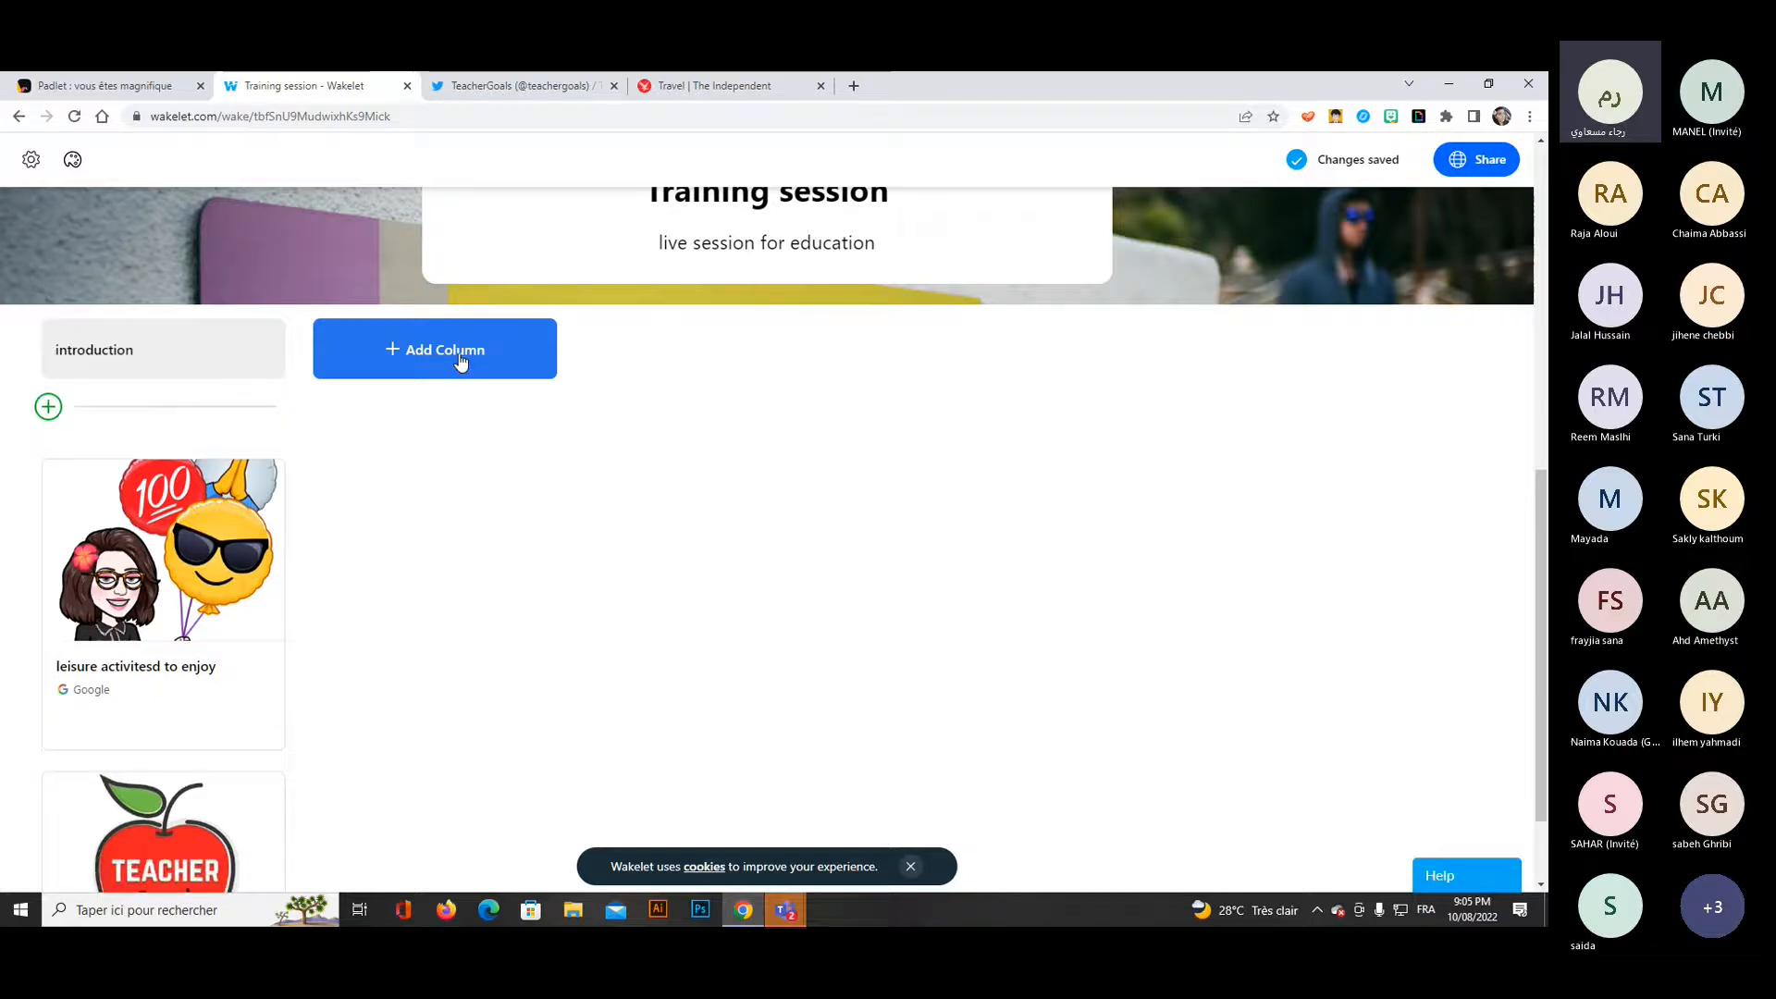
# Add a second column titled "argument N1" beside the introduction column.
pyautogui.click(461, 361)
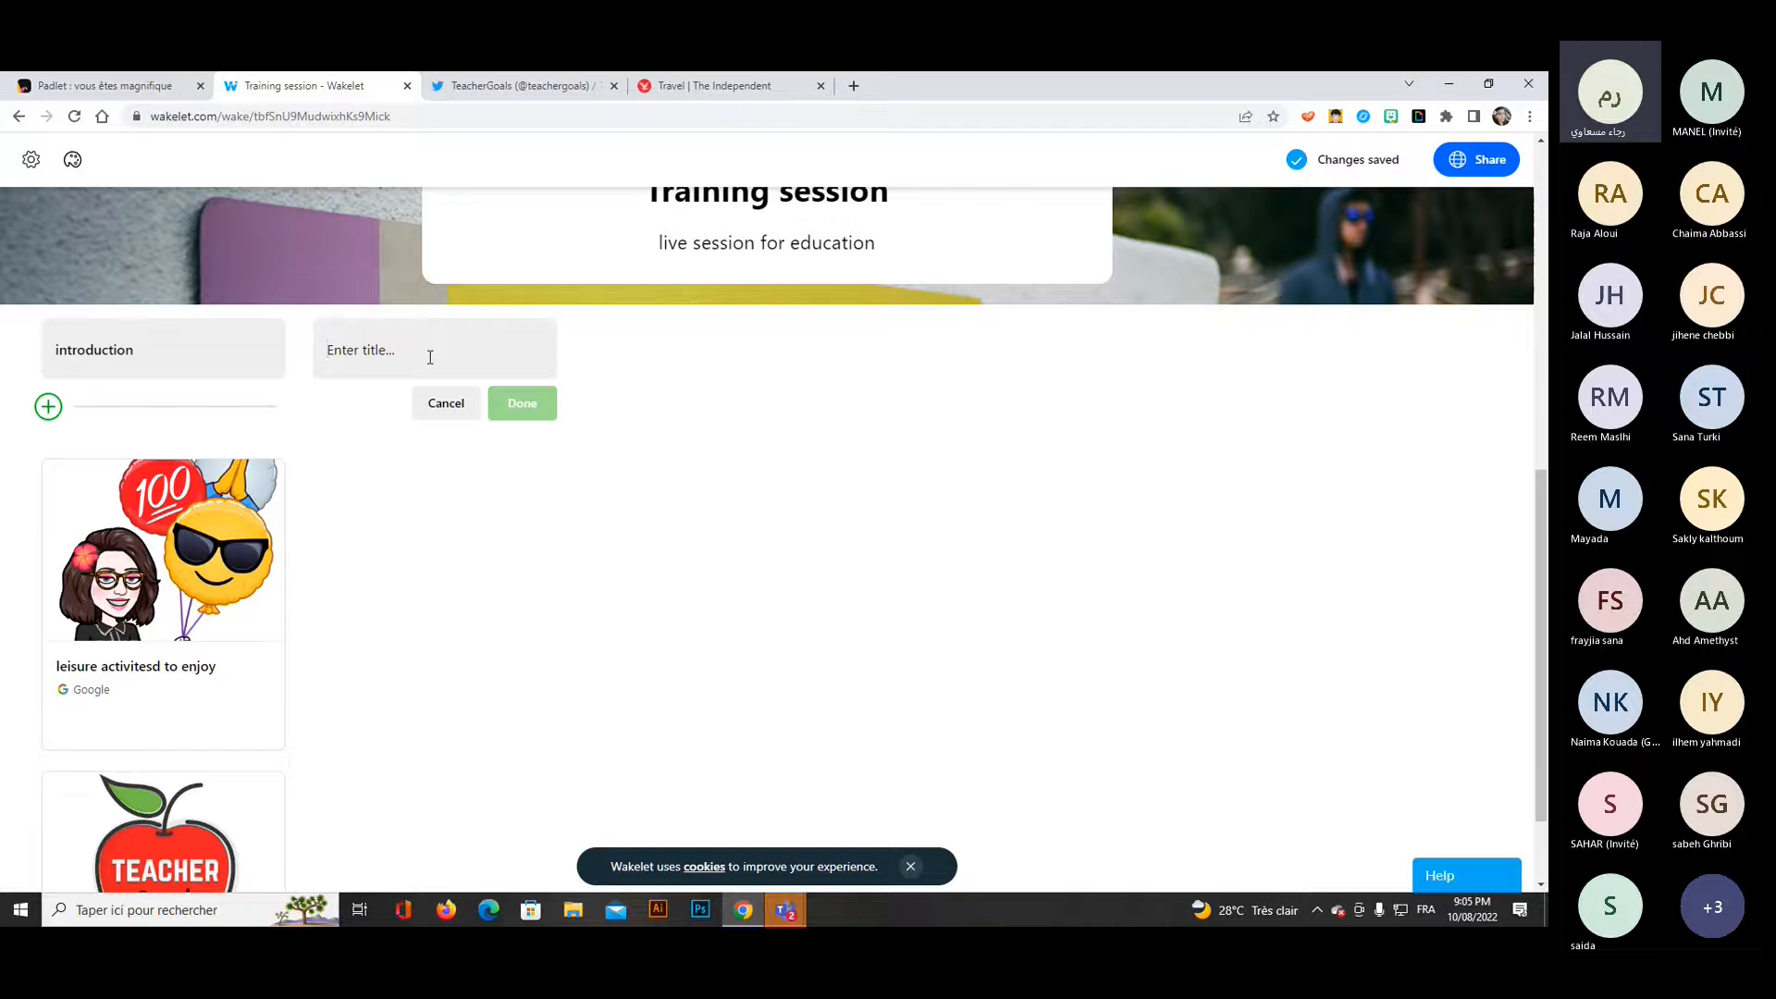
pyautogui.write('argume')
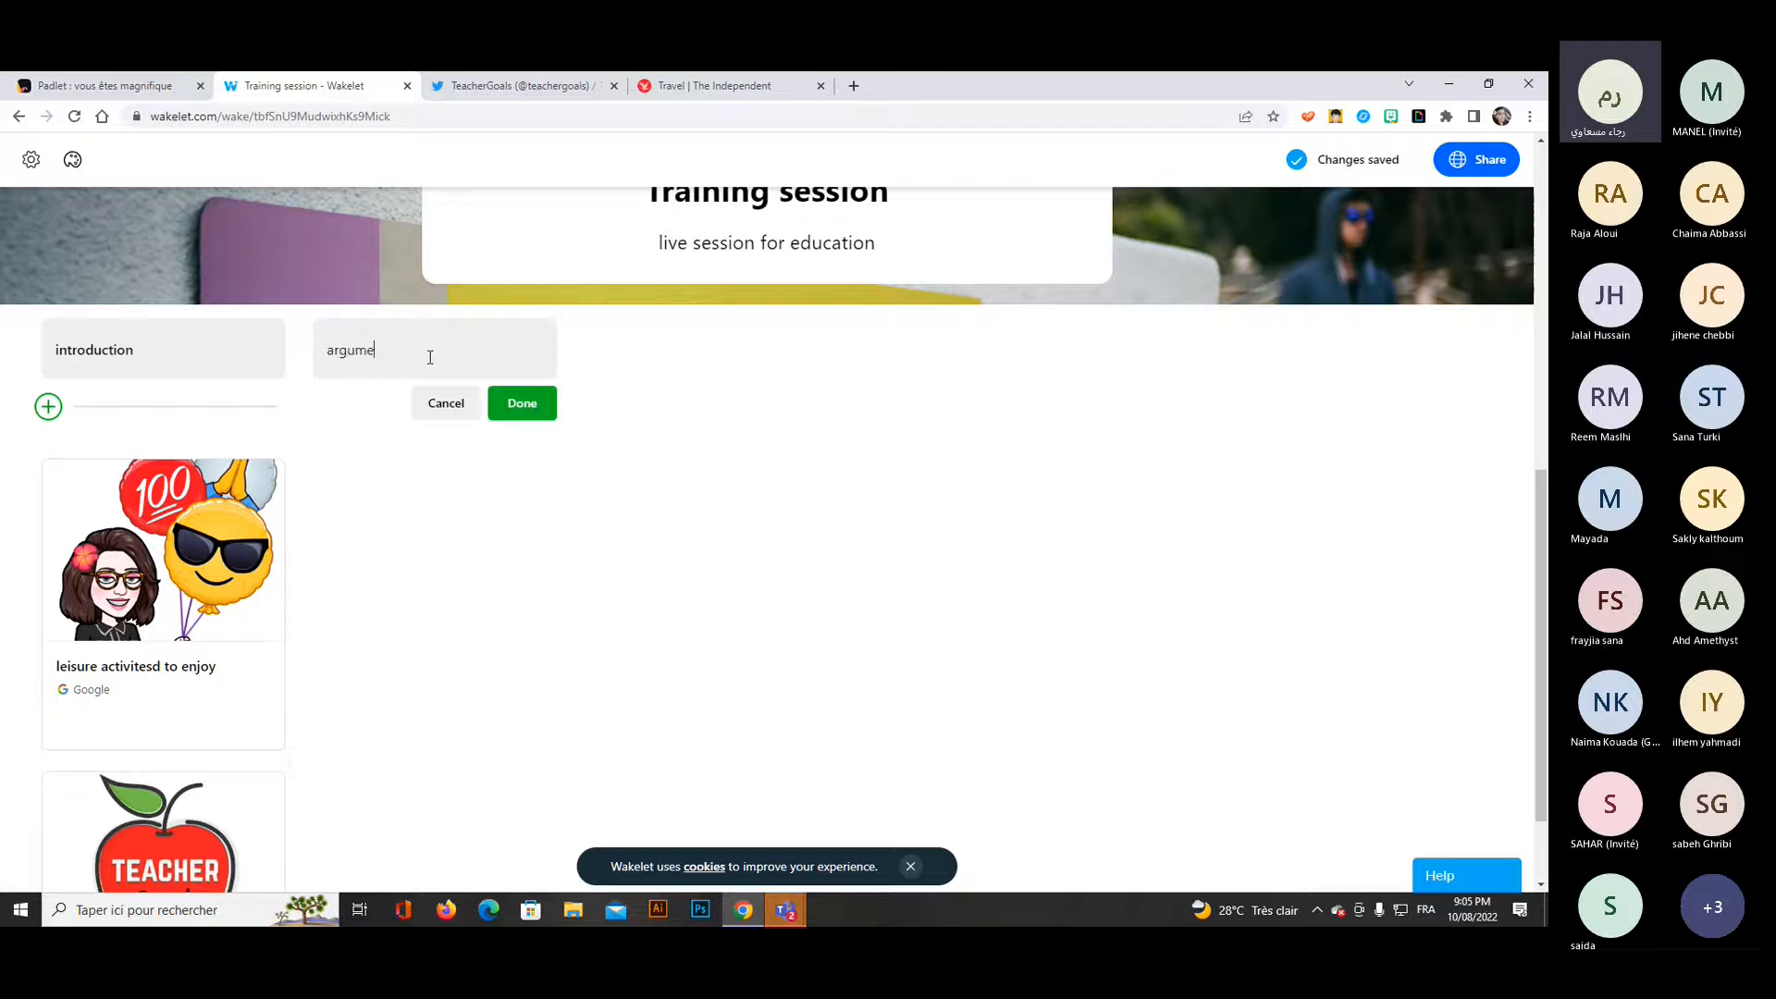
pyautogui.write('nt N1')
pyautogui.click(518, 402)
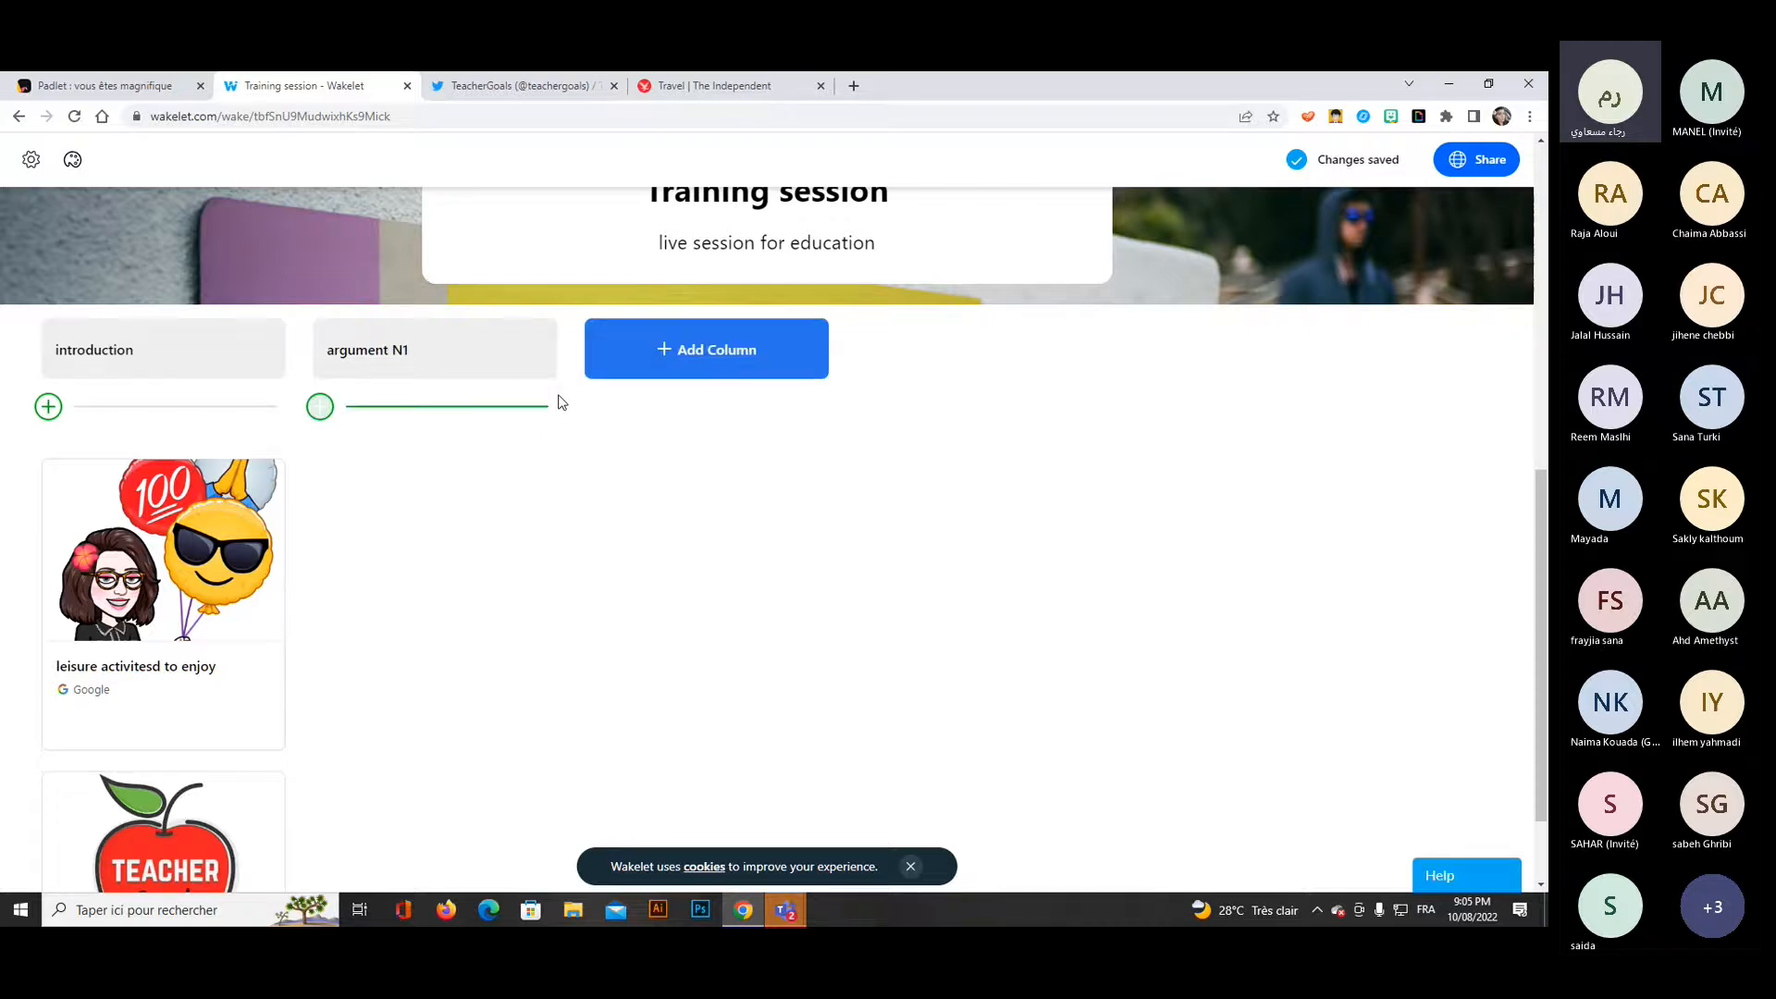
# Add a third column titled "argument N2" after the "argument N1" column.
pyautogui.click(692, 356)
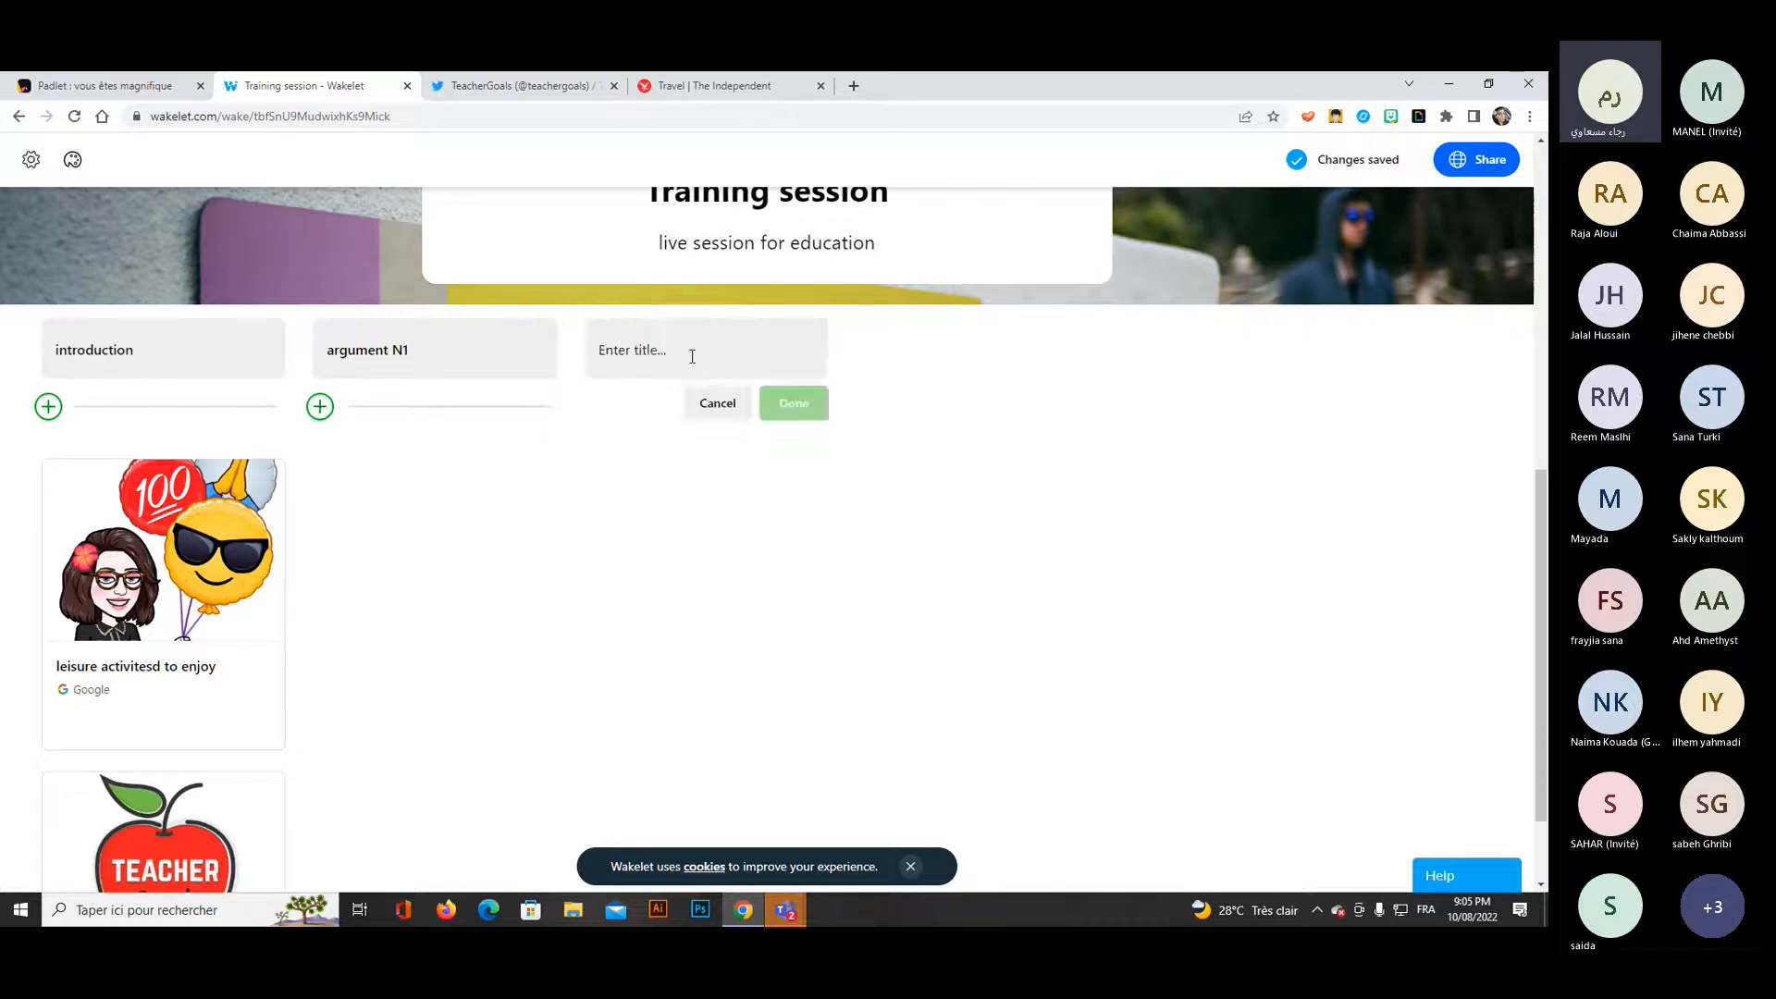
pyautogui.write('ar')
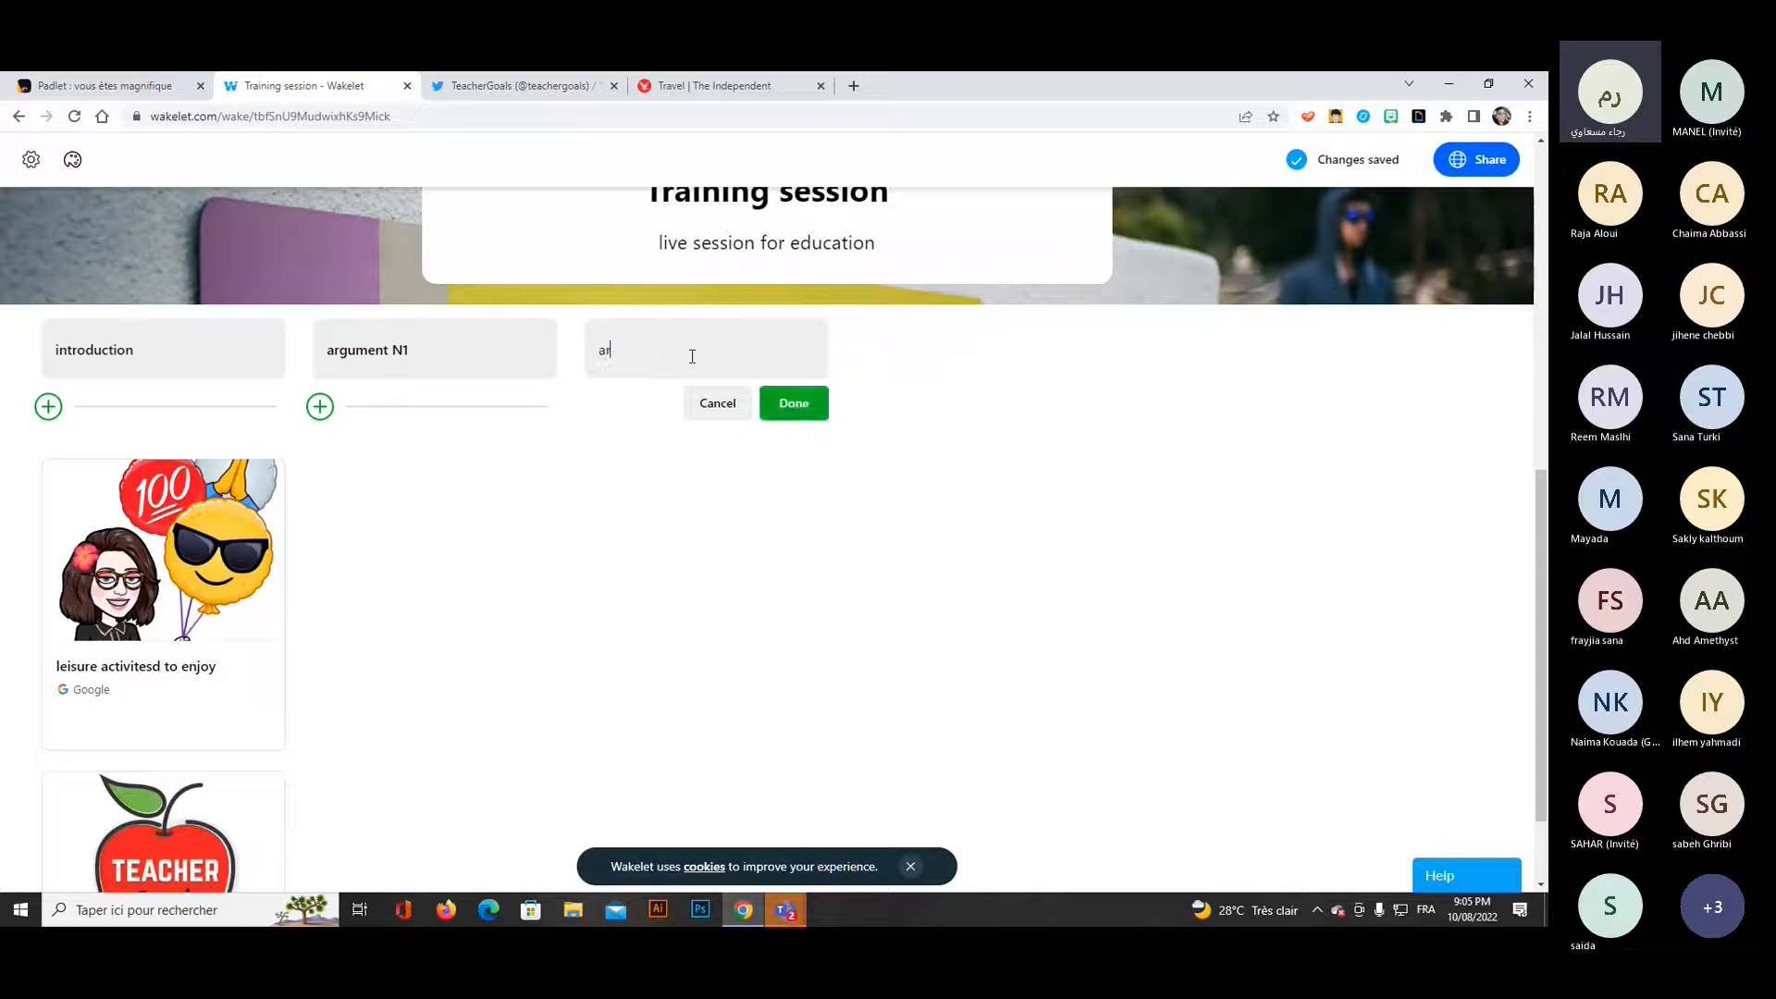
pyautogui.write('gument N2')
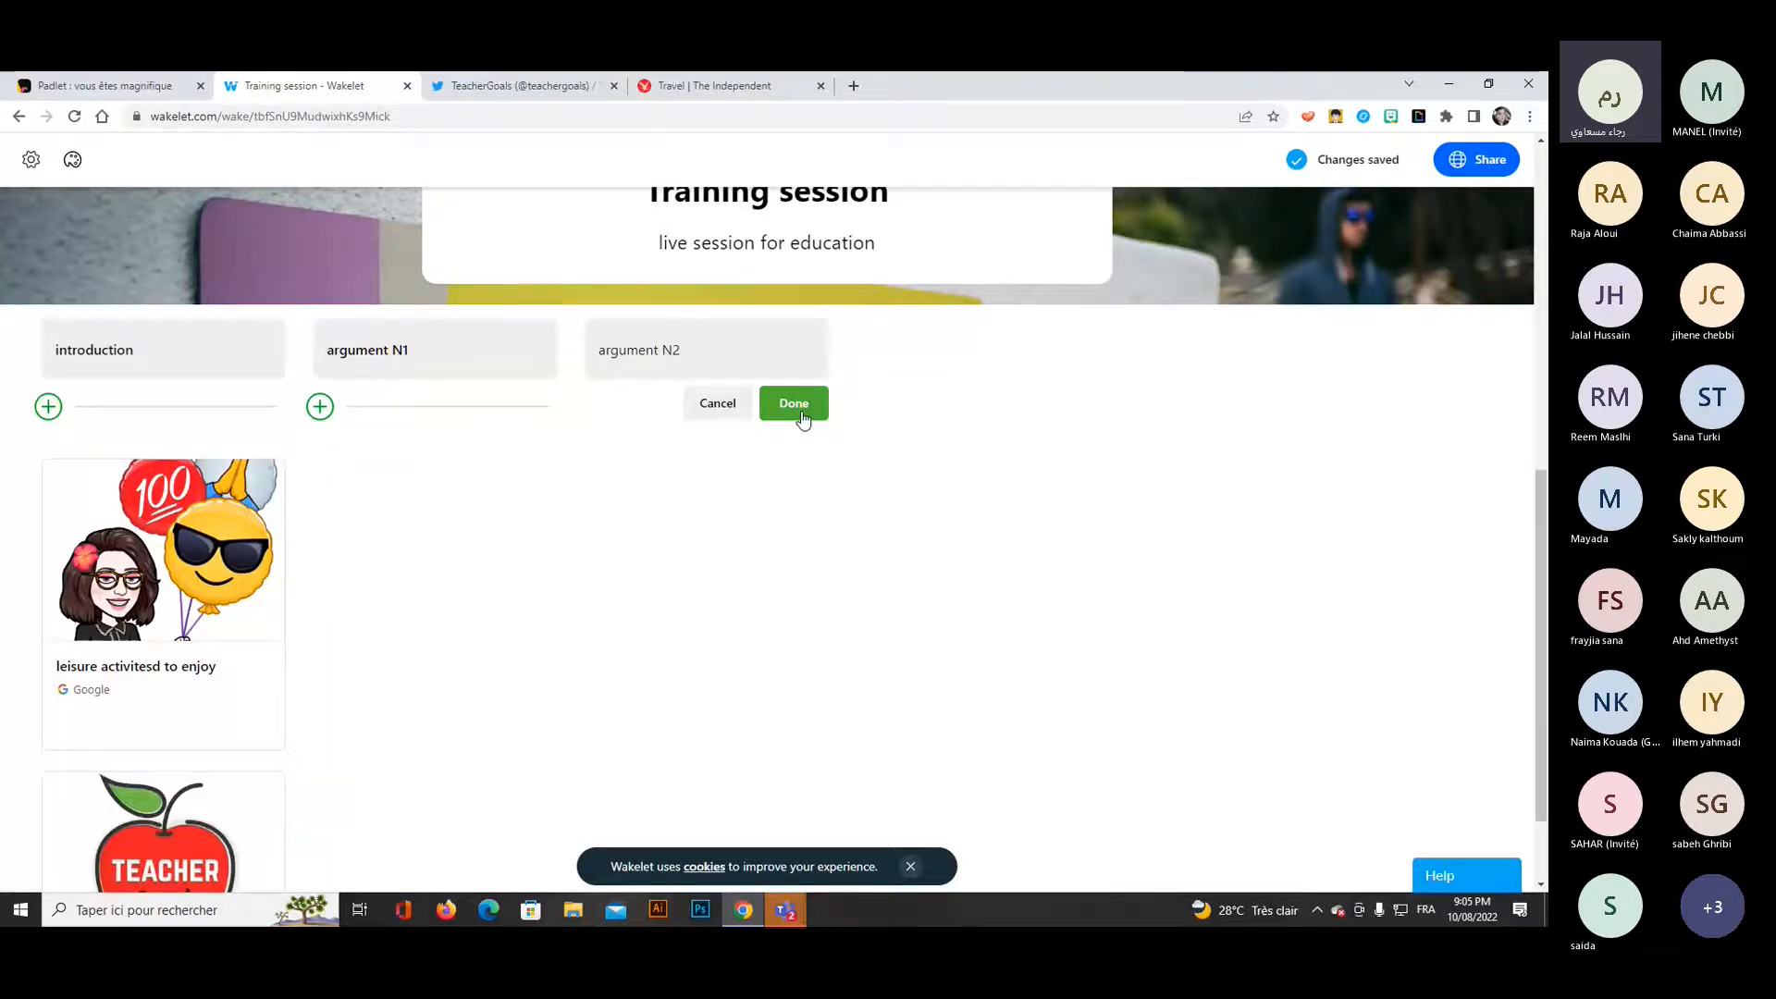
pyautogui.click(796, 407)
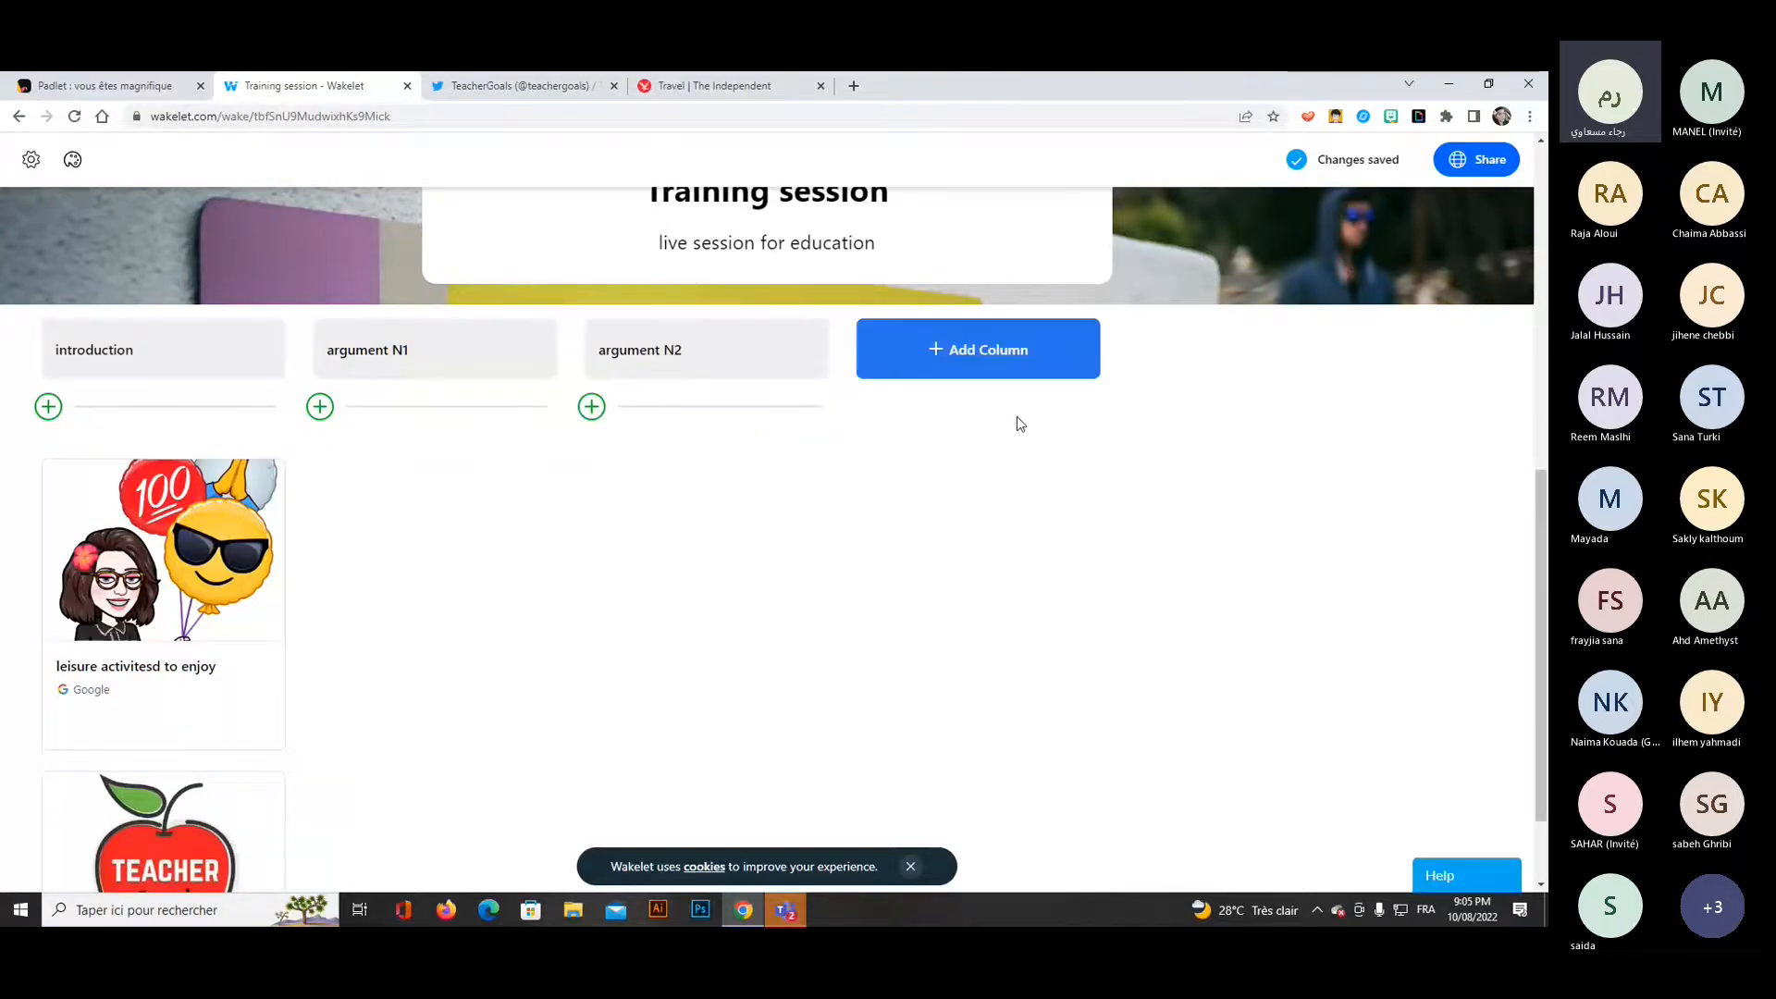
# Add a fourth column titled "conclusion" after the "argument N2" column.
pyautogui.click(977, 370)
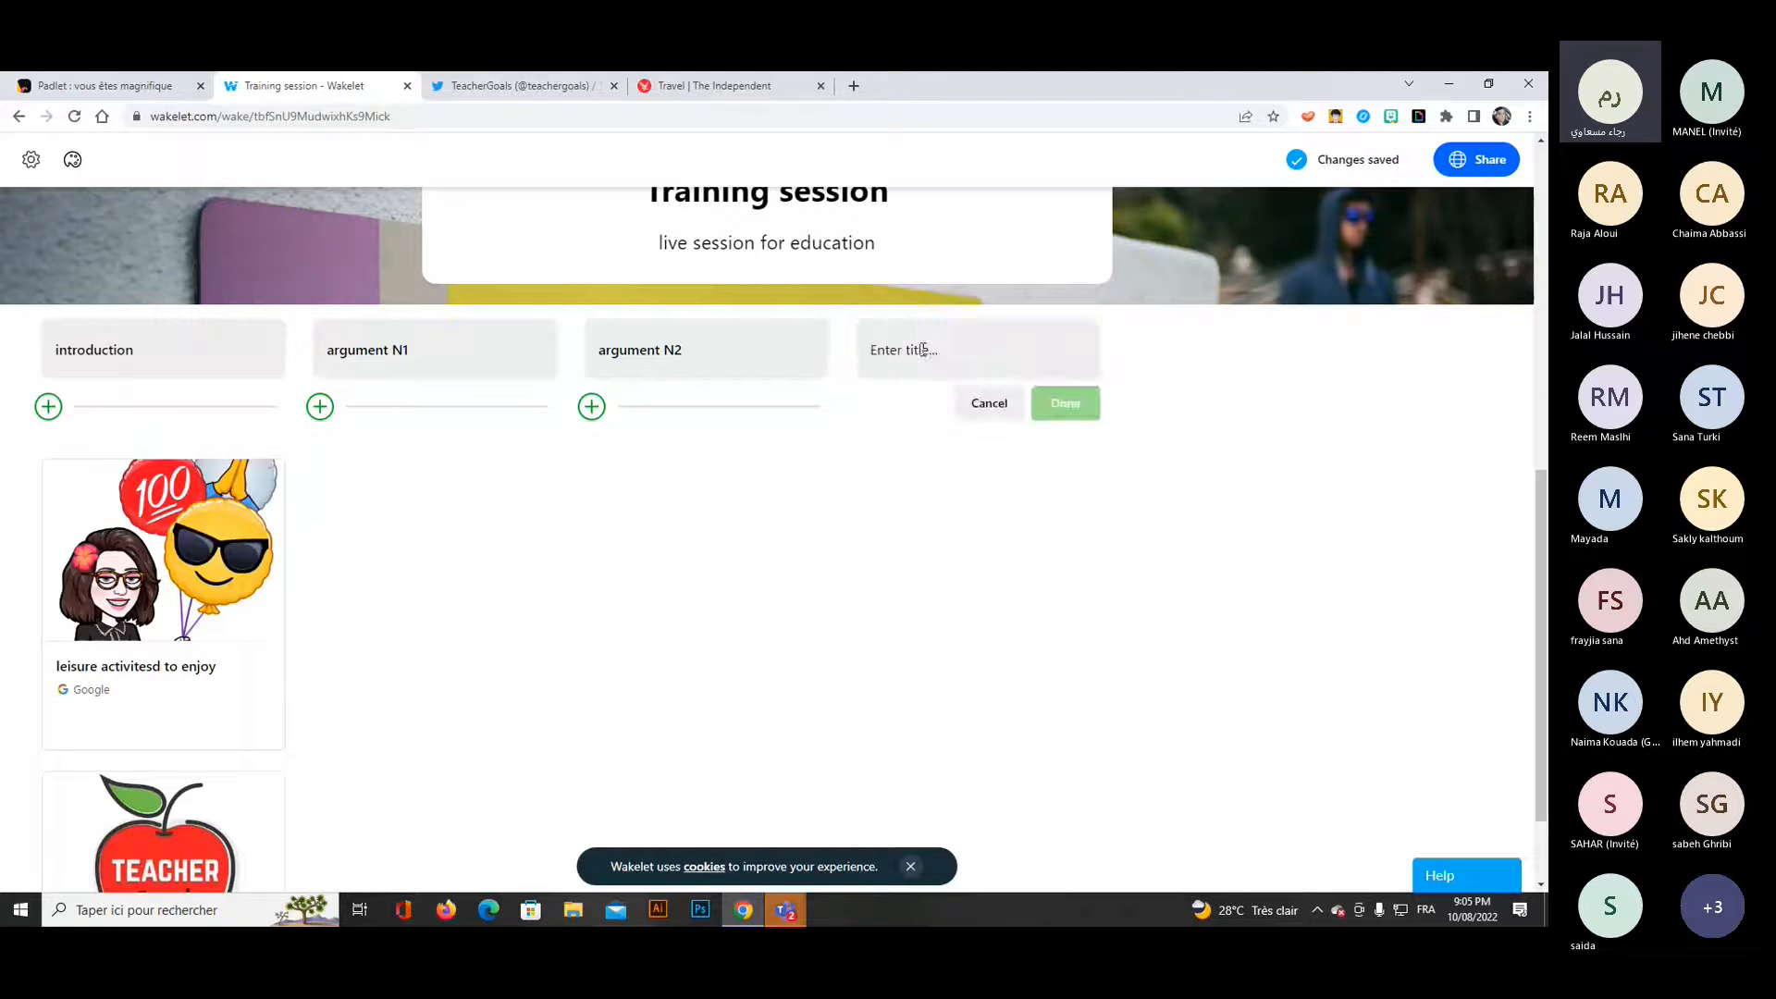
pyautogui.write('conclusion')
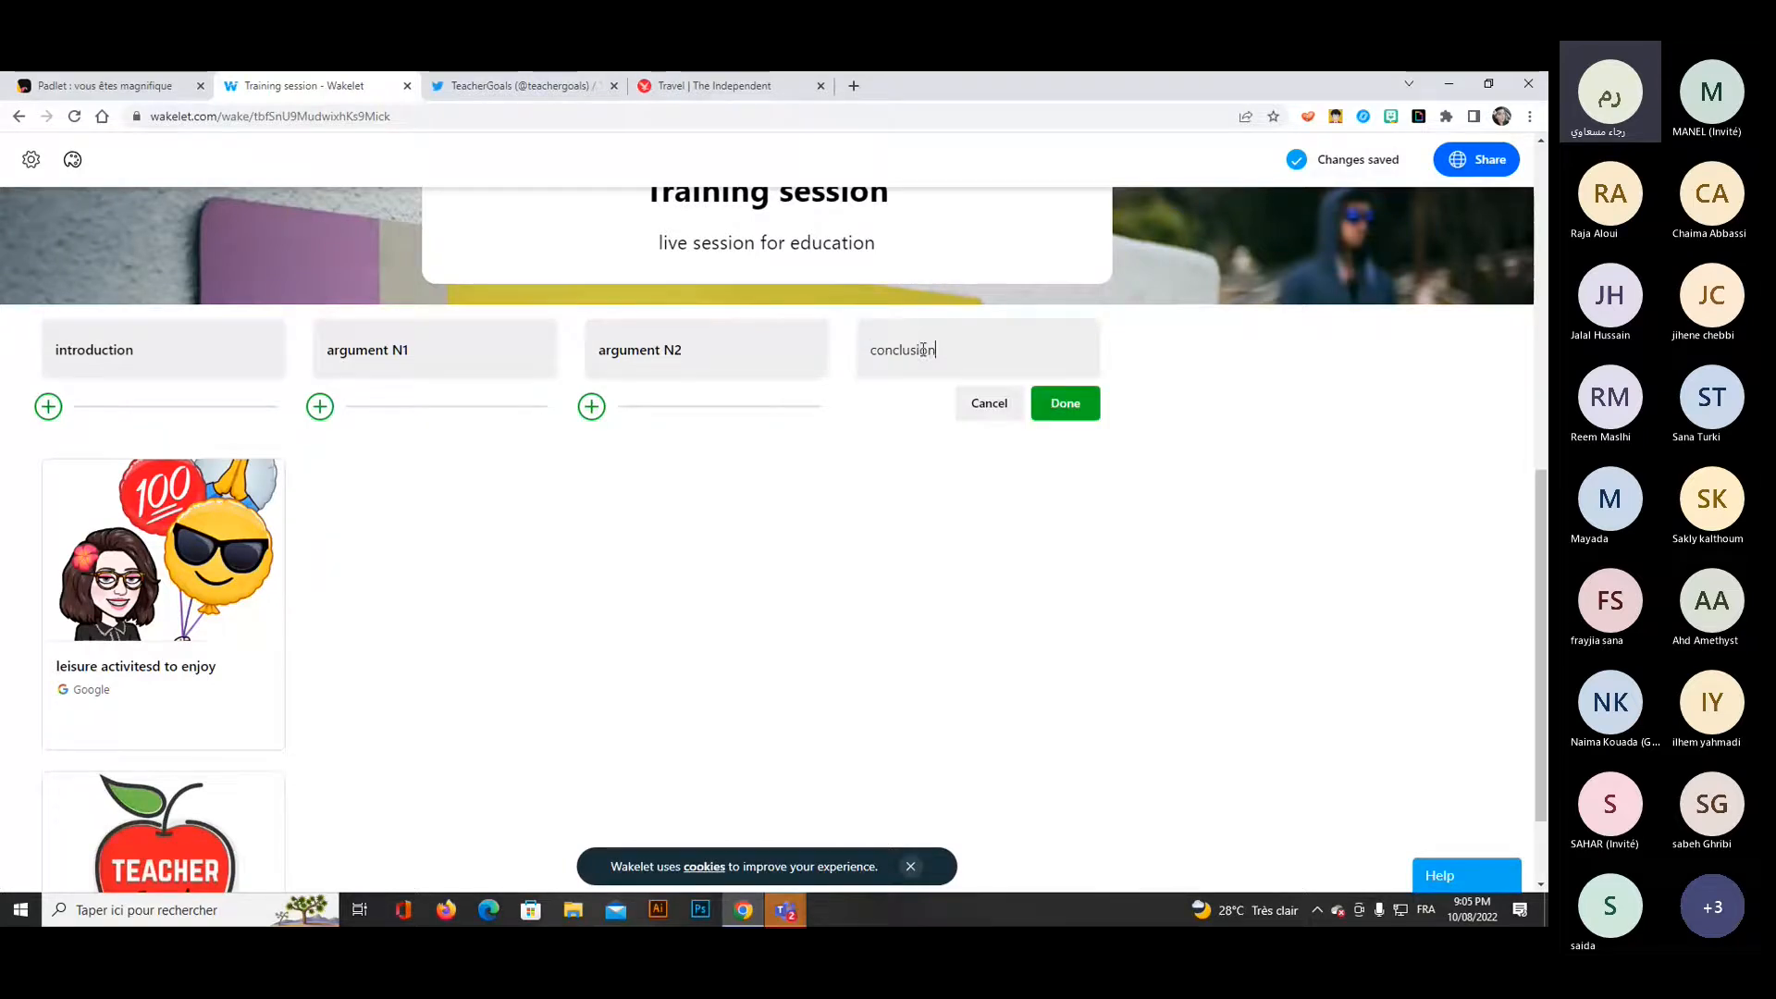
pyautogui.click(1066, 407)
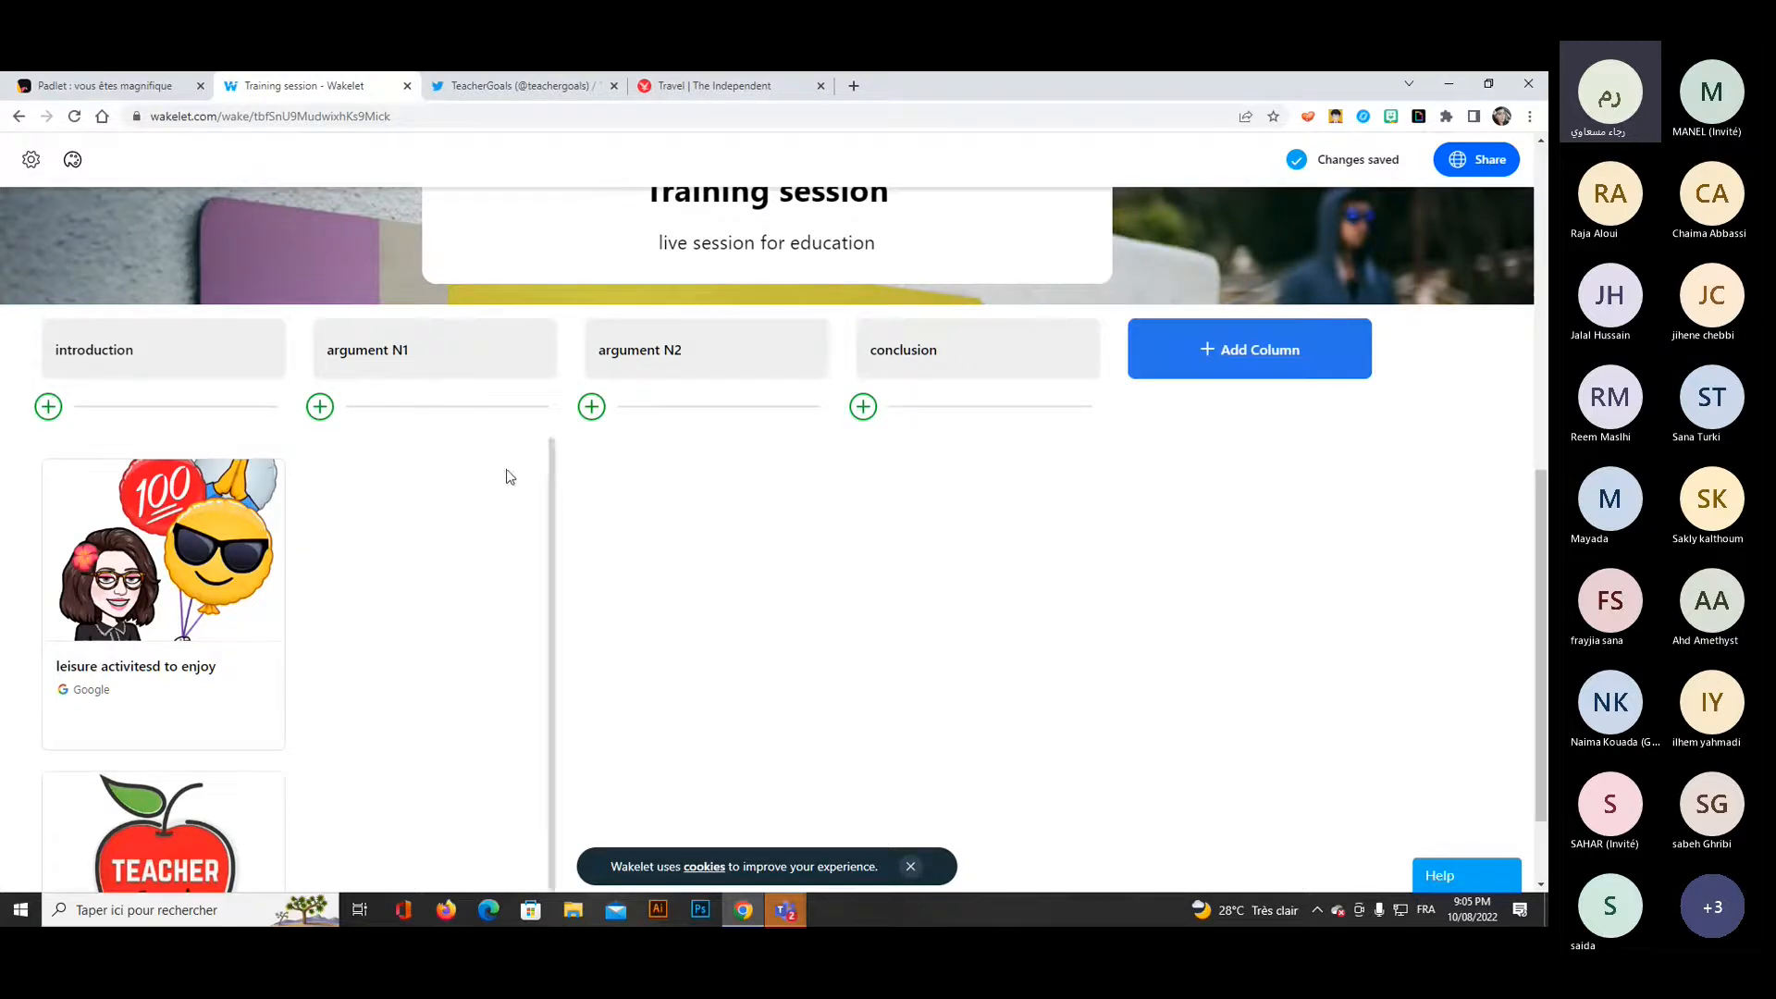
# Start a new item in the introduction column and enter "people need to travel for many reasons" in its web address field.
pyautogui.click(48, 409)
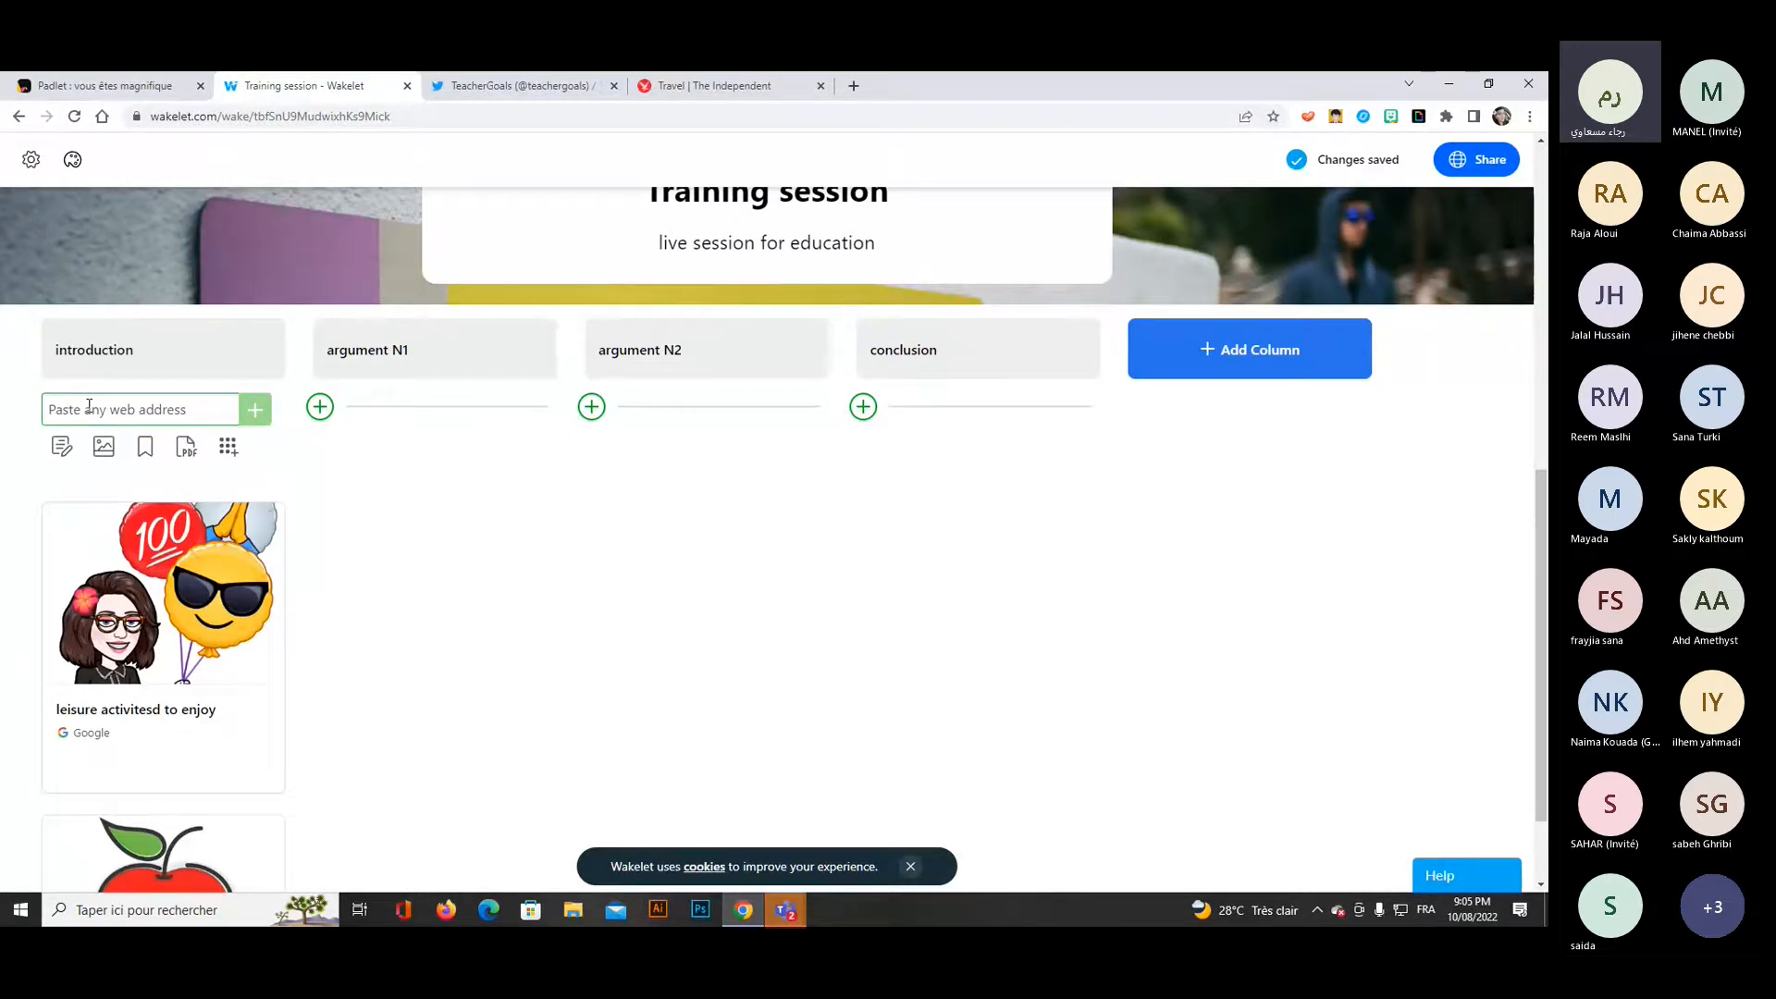
pyautogui.write('pe')
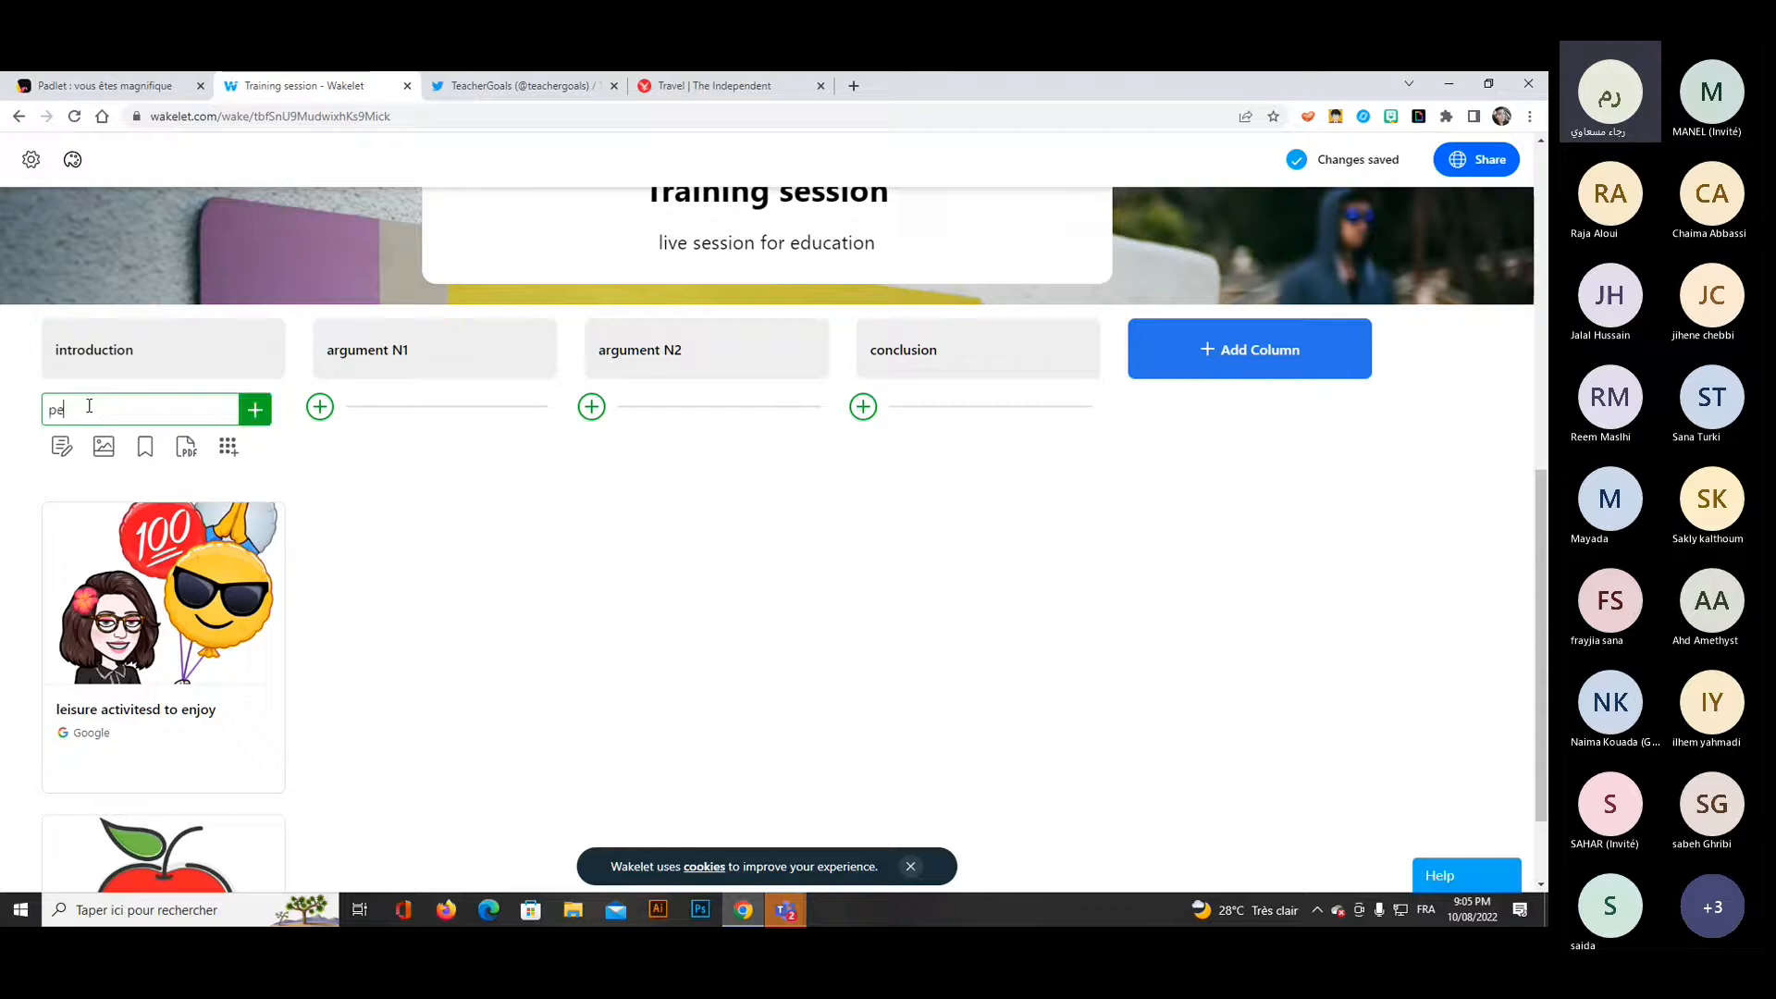
pyautogui.write('ople need to travel for ')
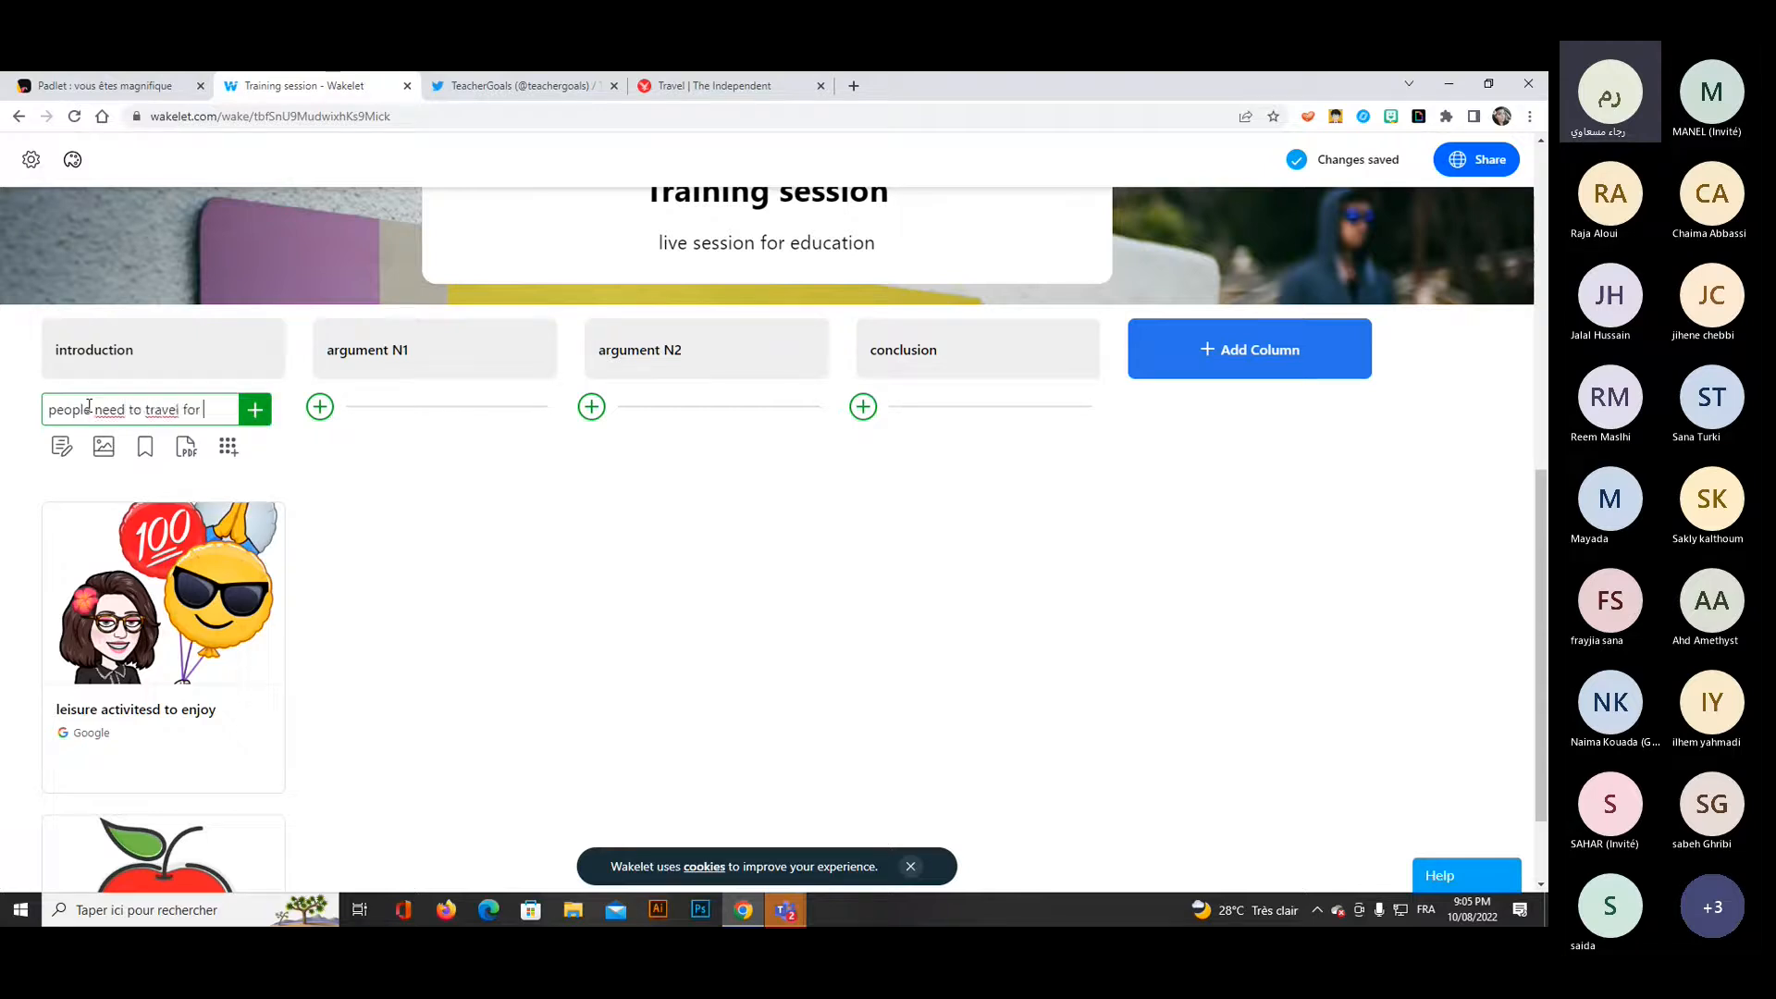
pyautogui.write('many reasio')
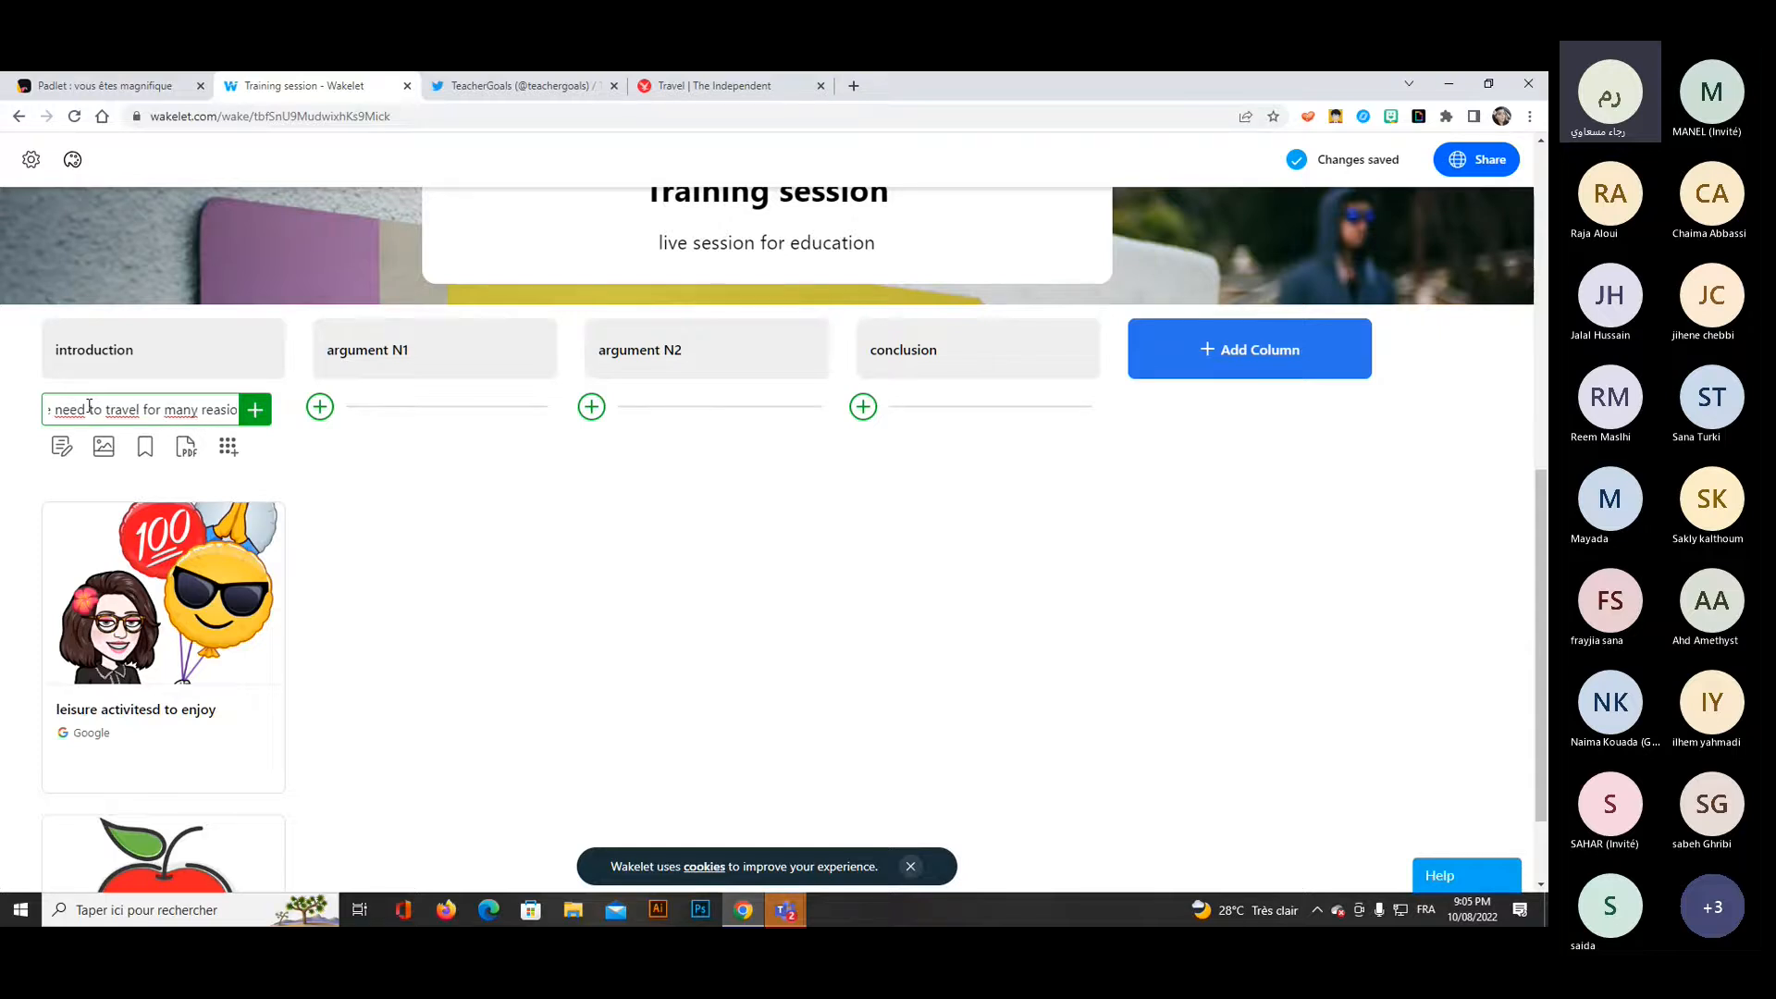
pyautogui.press('BackSpace')
pyautogui.write('on')
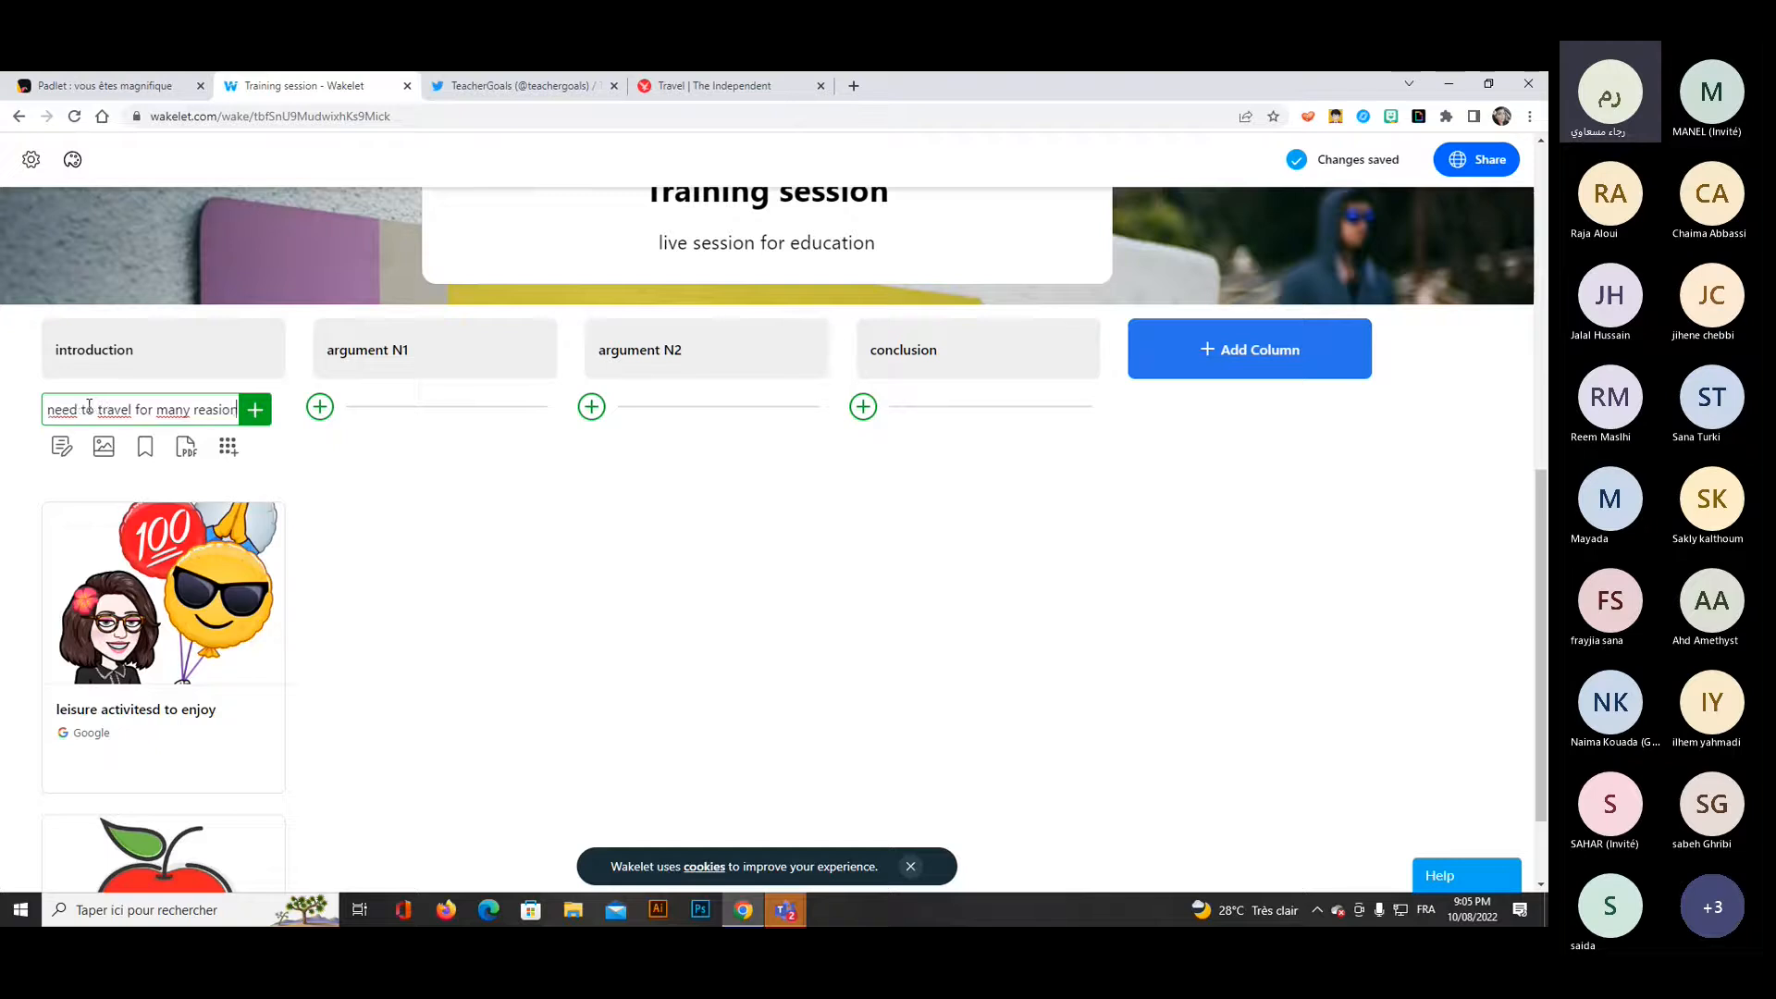
pyautogui.write('s')
pyautogui.click(217, 409)
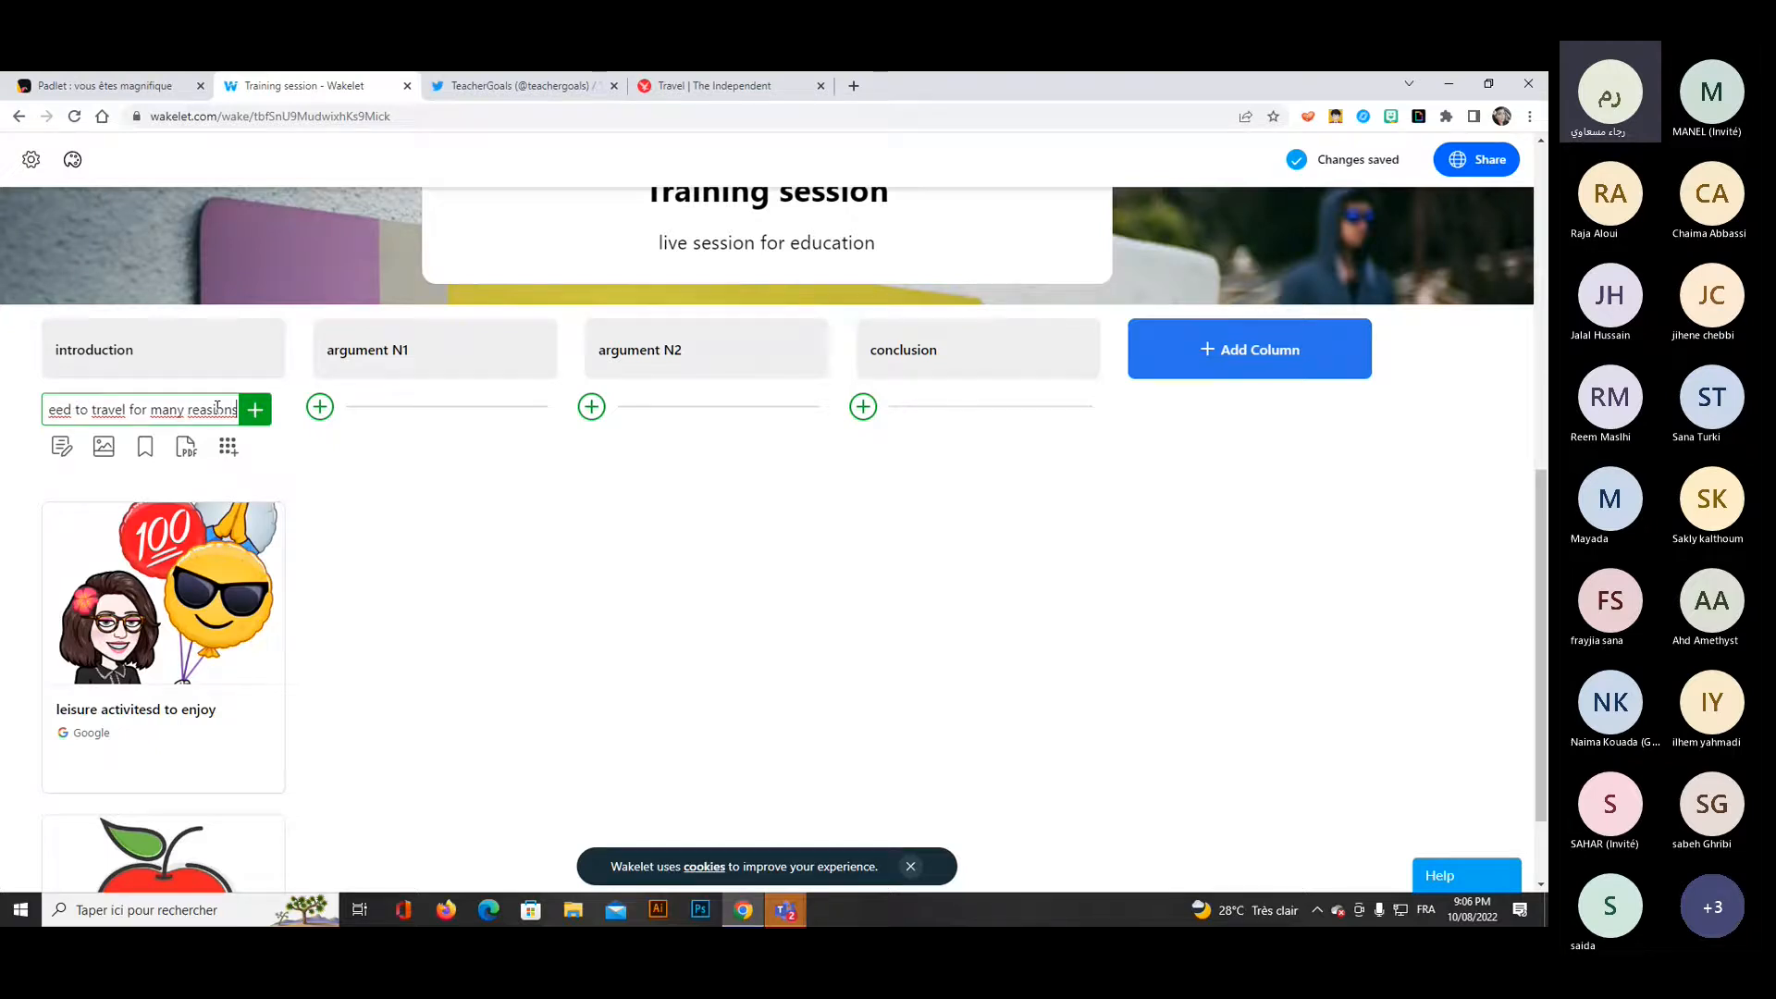
pyautogui.press('BackSpace')
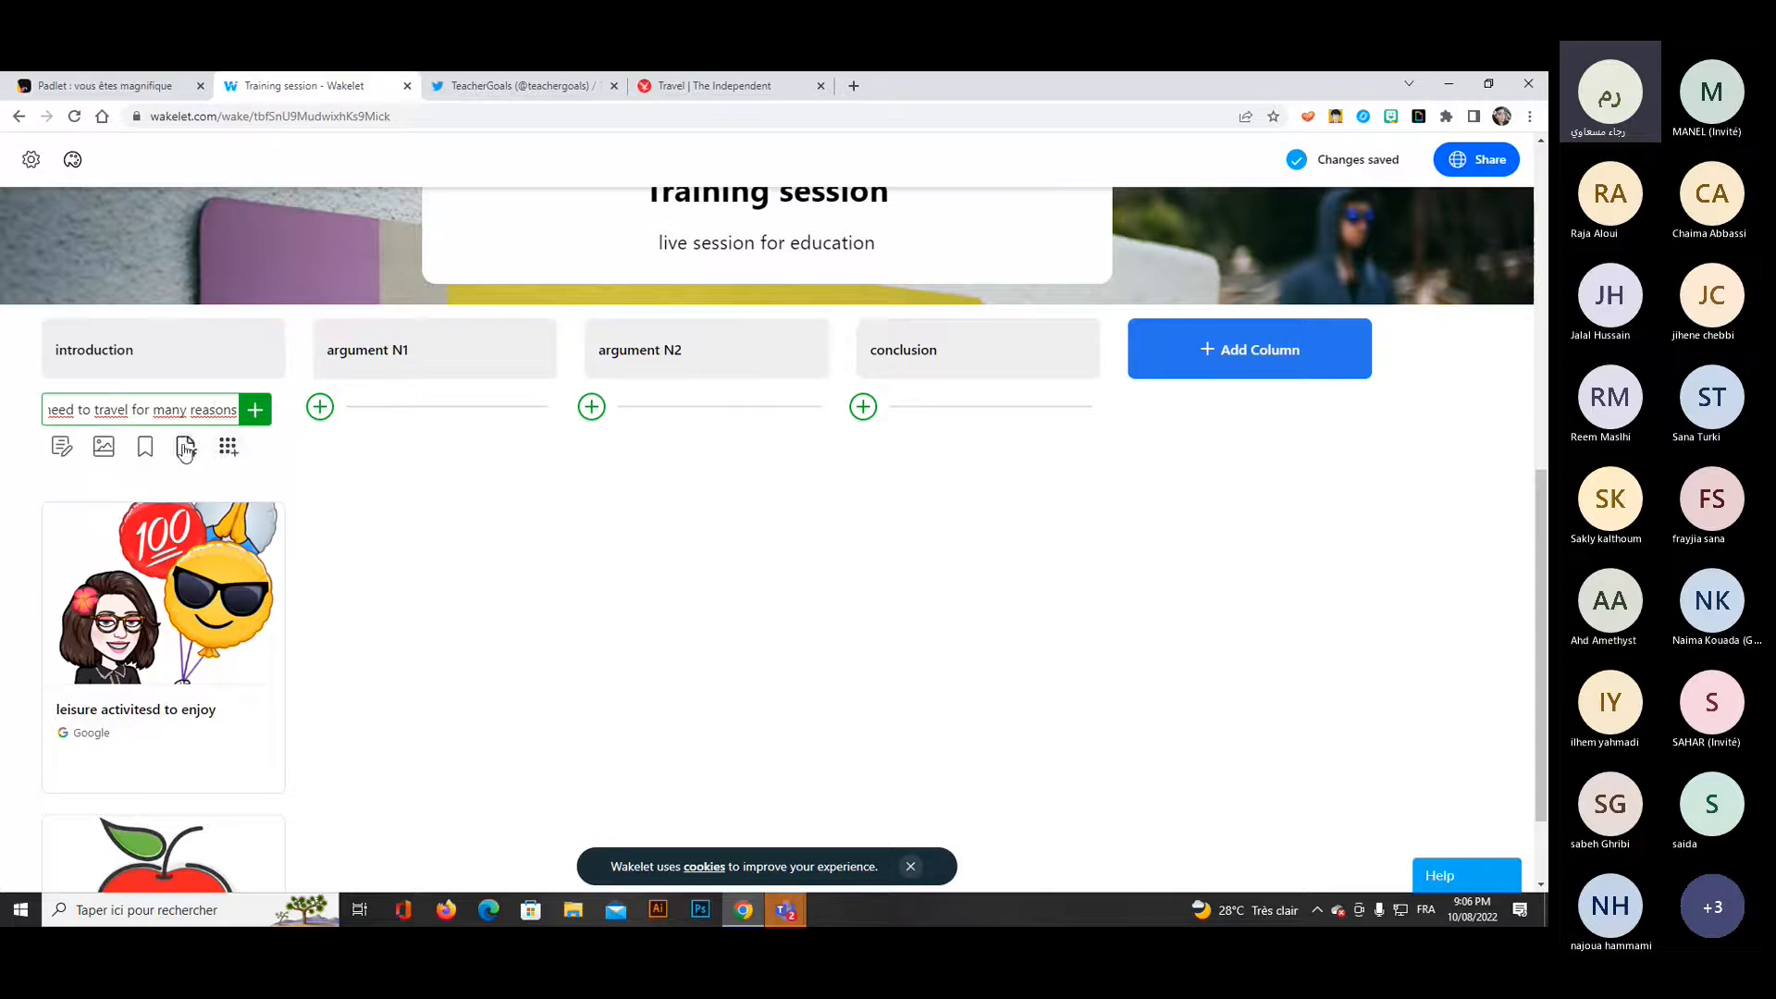
# Search the photo library for "holidays" and add the photo of a person diving off a boat to the introduction column.
pyautogui.click(228, 446)
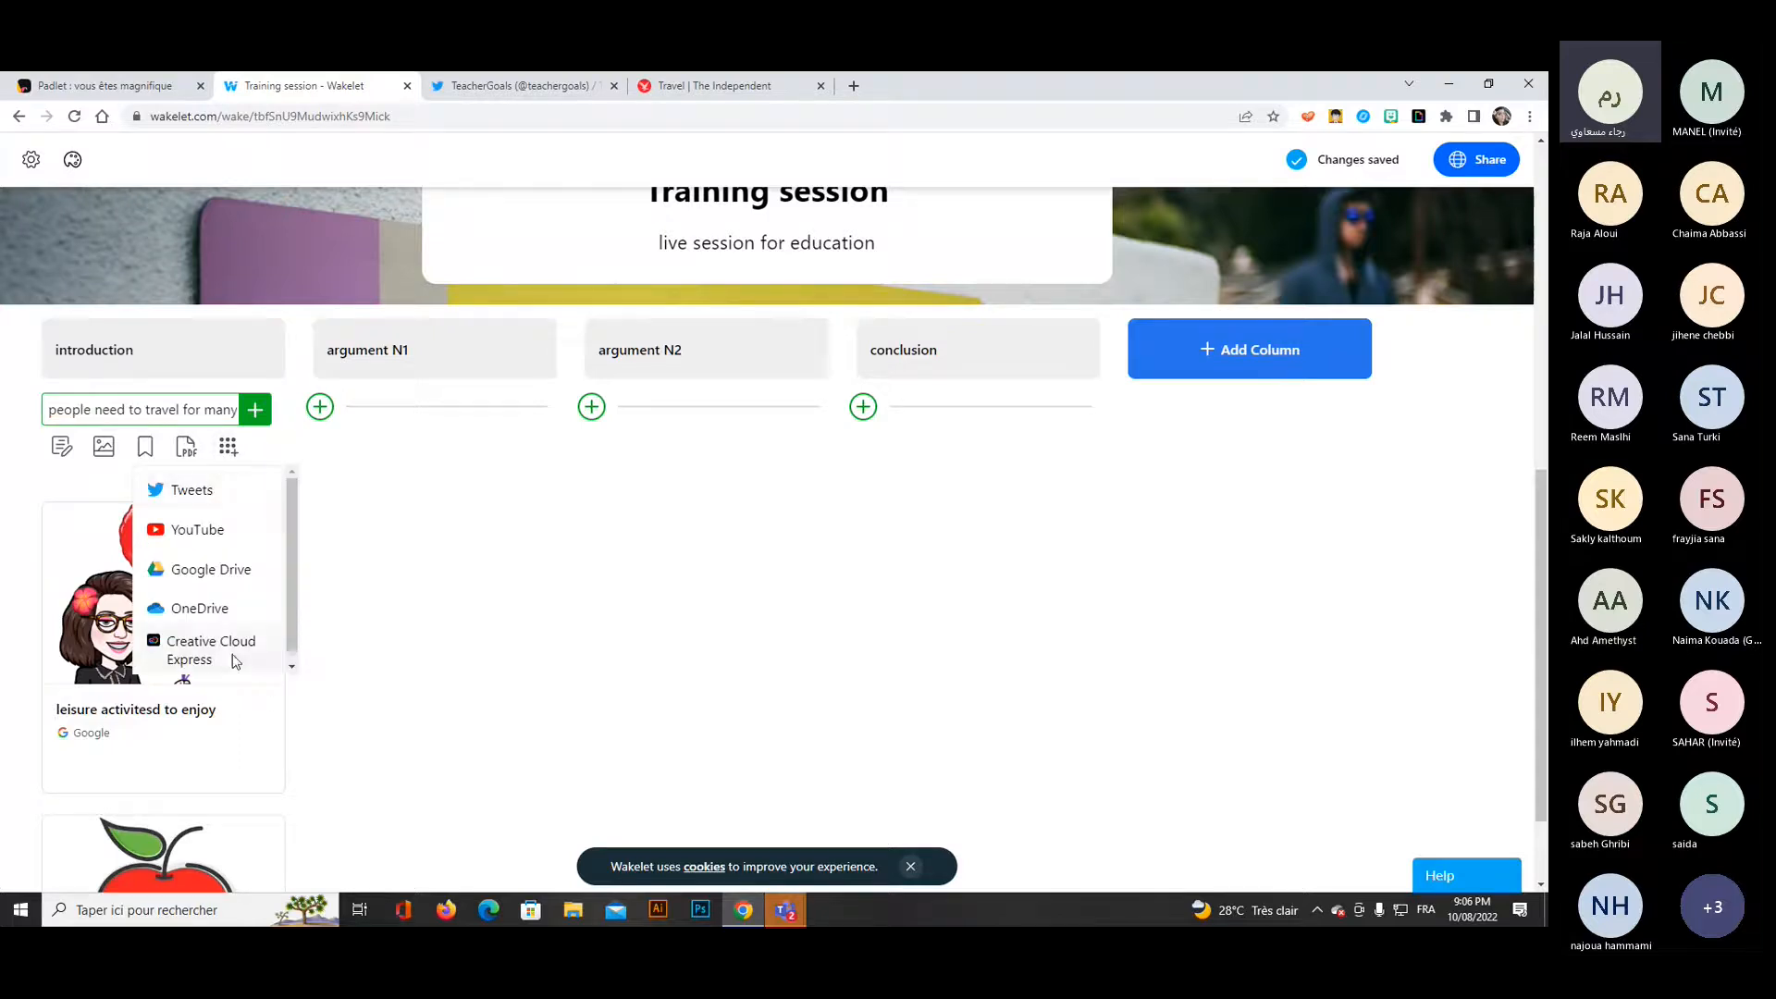
pyautogui.scroll(-2, 230, 592)
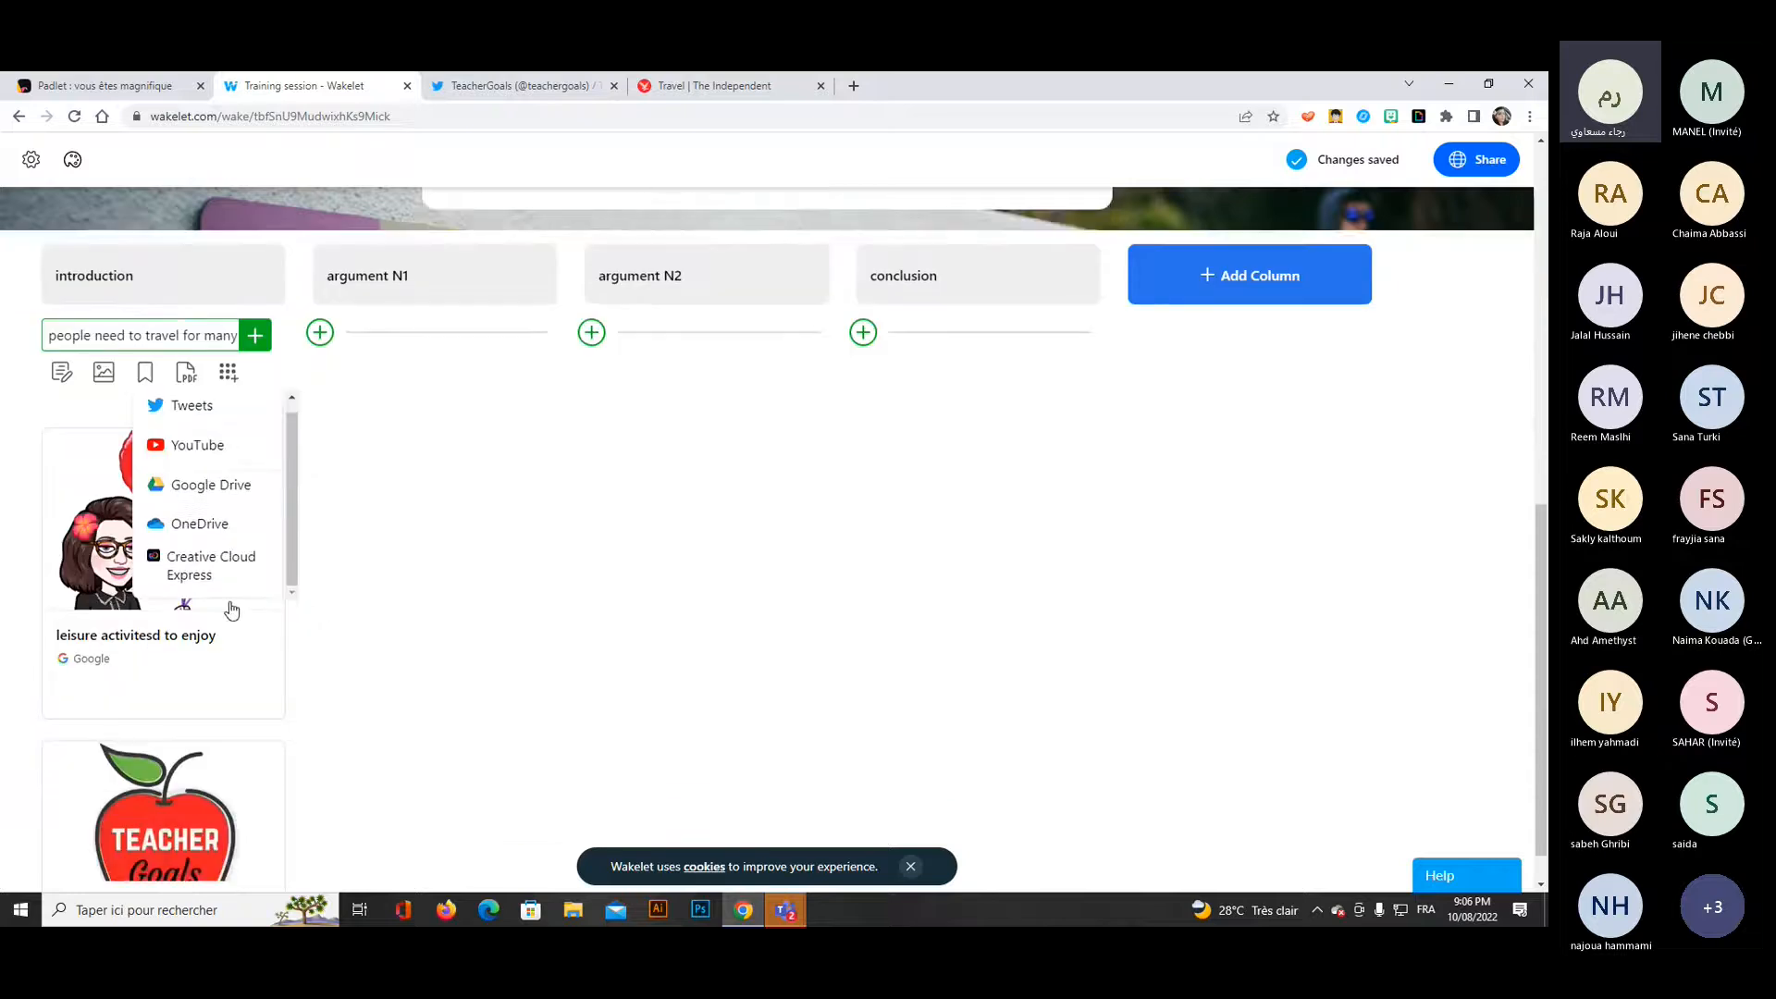
pyautogui.click(104, 328)
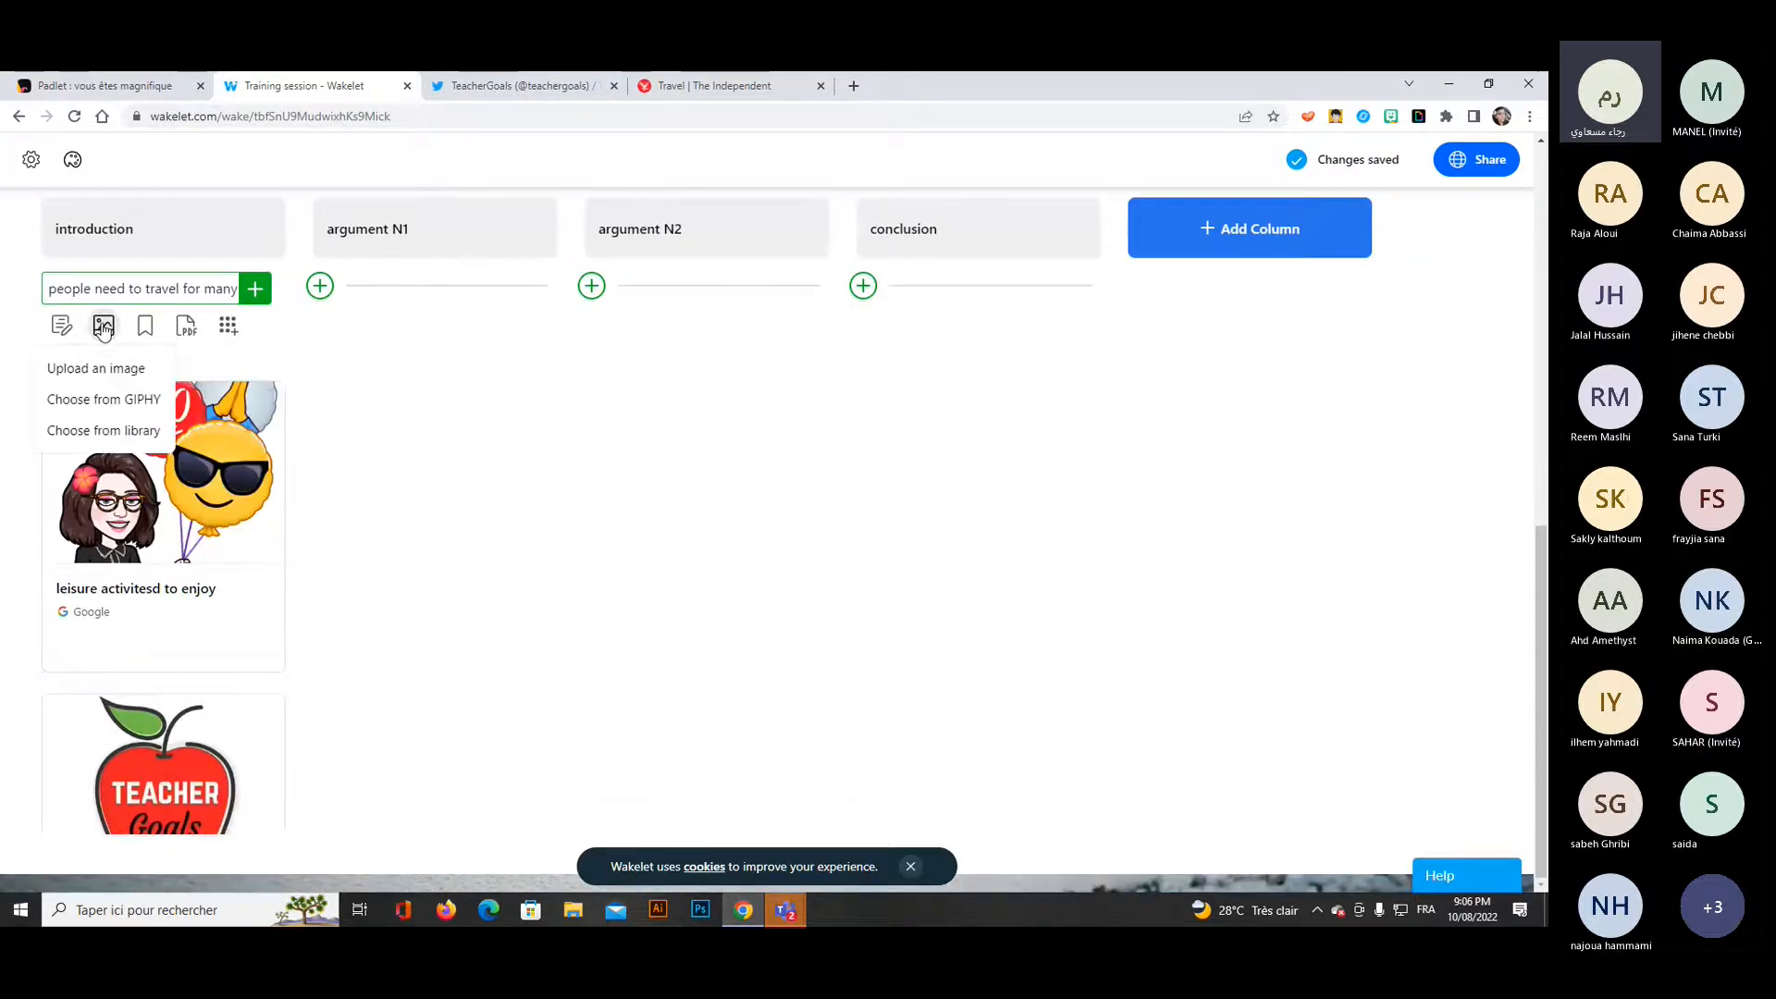
pyautogui.click(131, 435)
pyautogui.write('holidays')
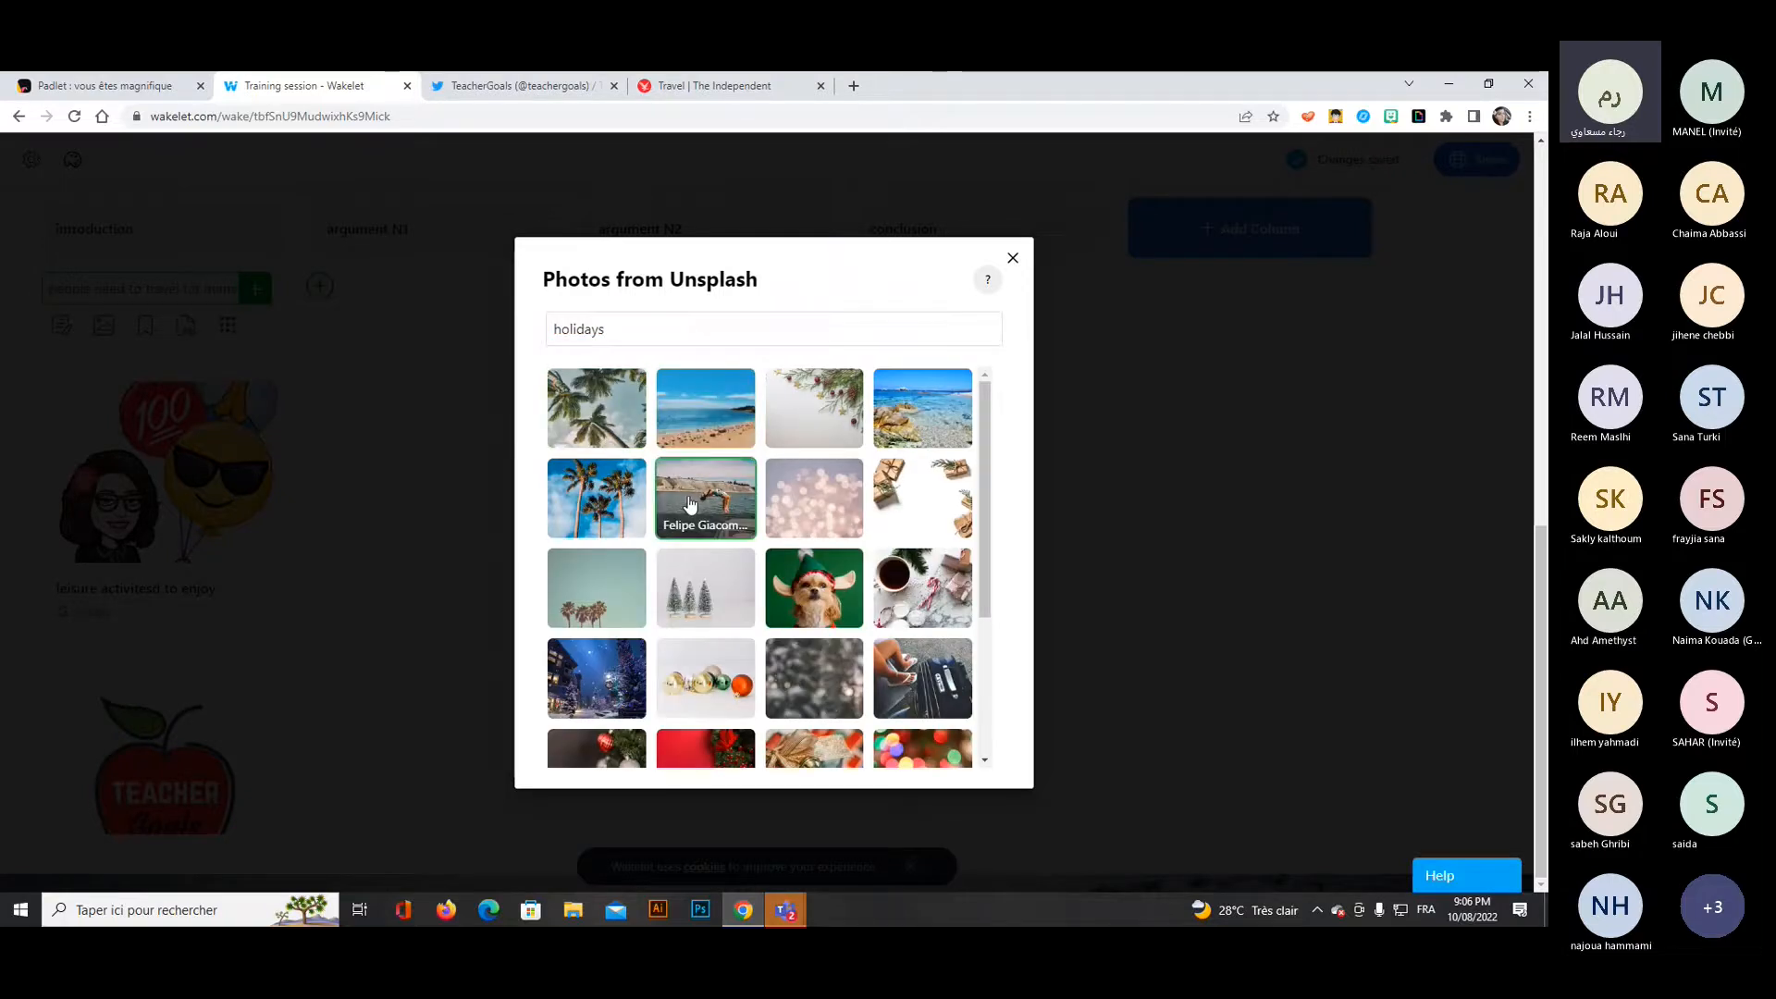
pyautogui.click(689, 504)
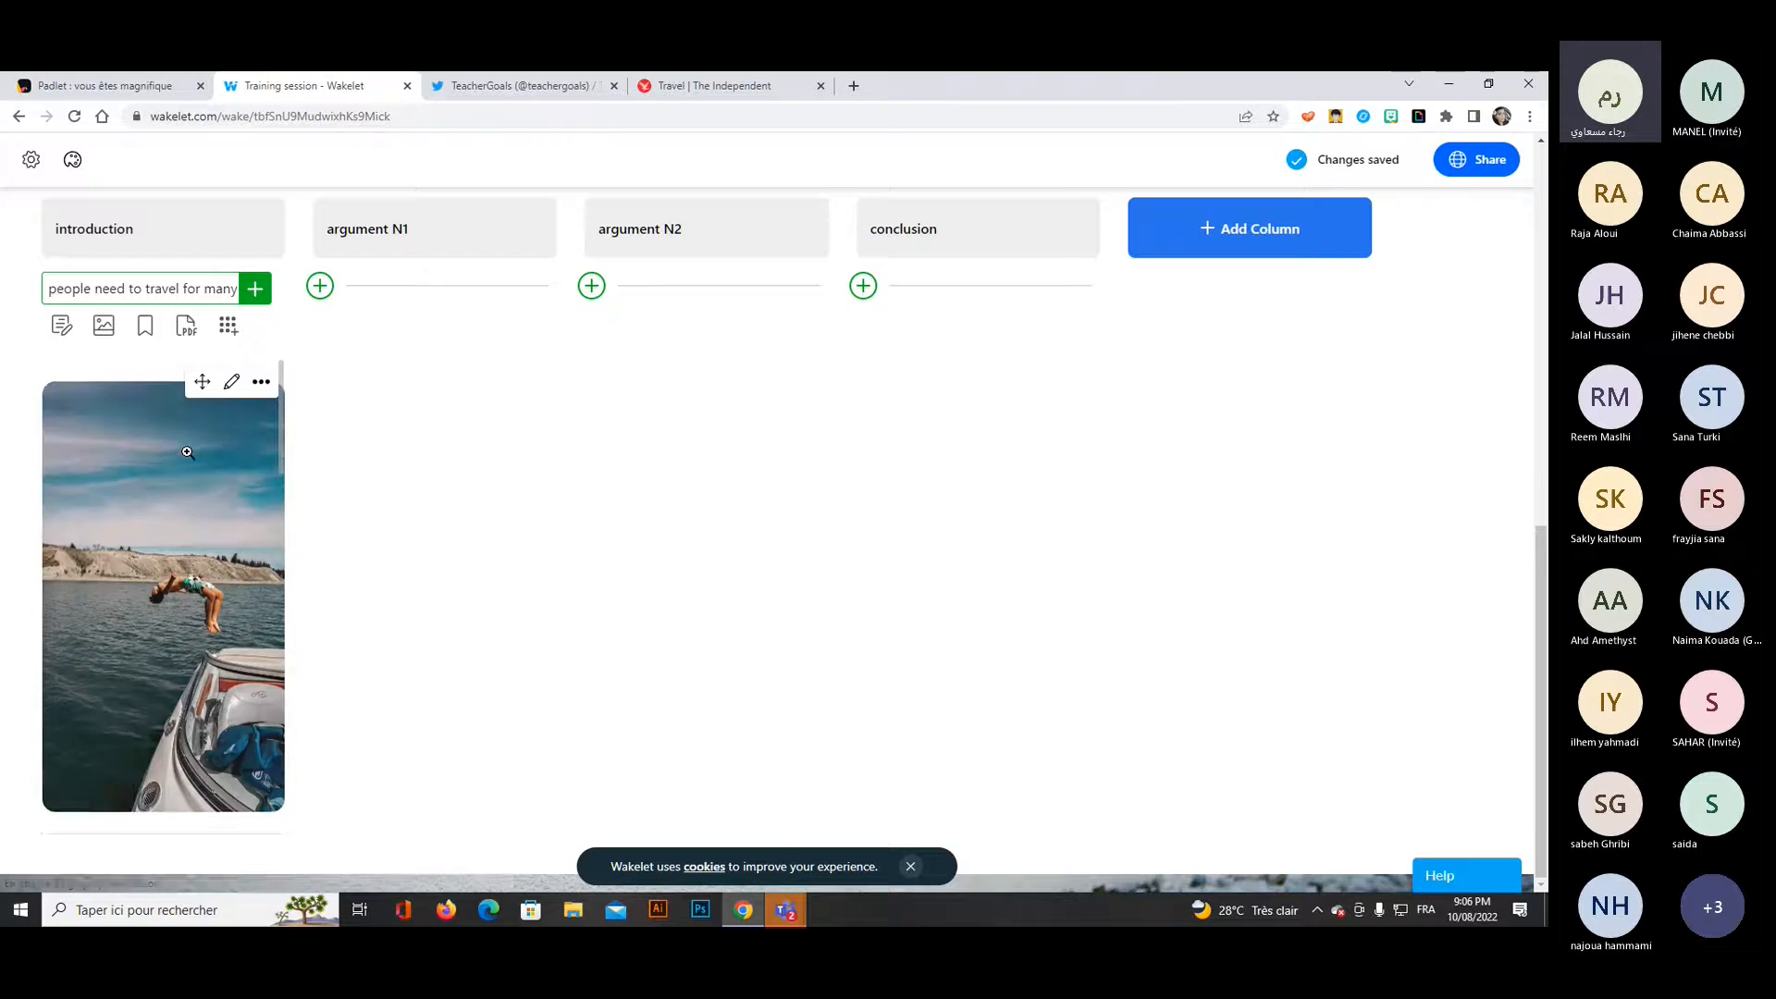
# Add "people need to travel for many reasons" as a text item in the introduction column, formatted bold and italic.
pyautogui.scroll(2, 194, 481)
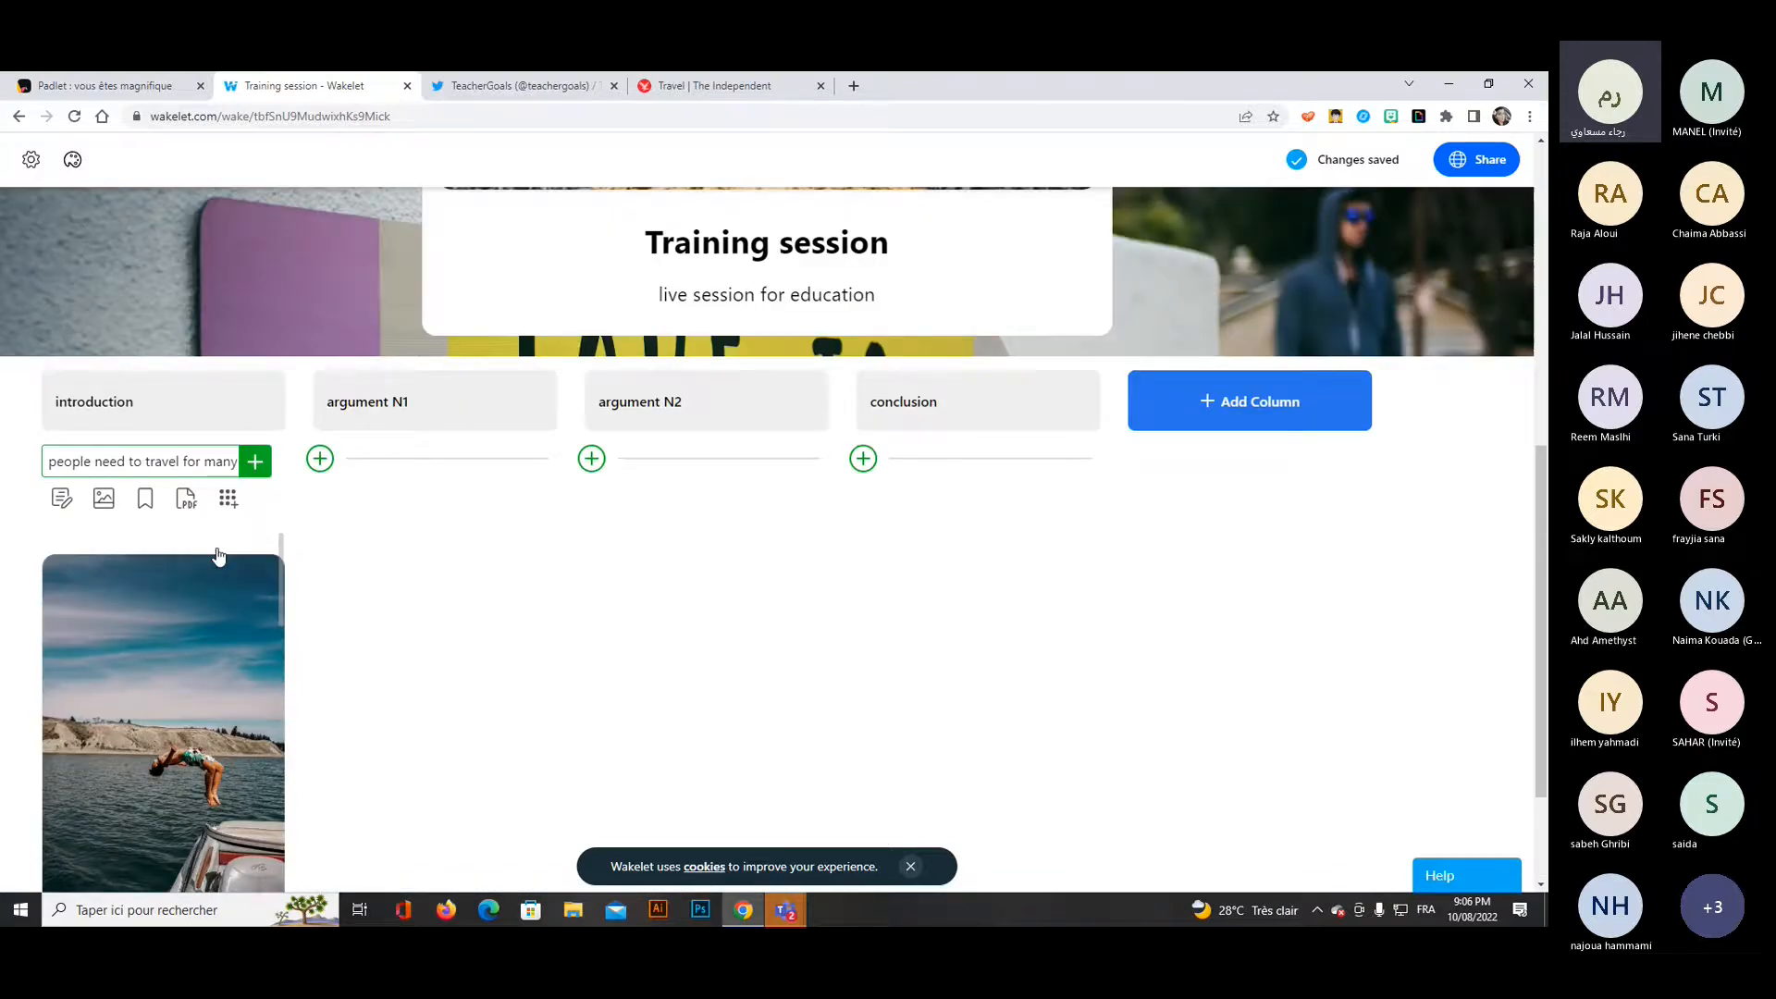
pyautogui.scroll(-4, 279, 568)
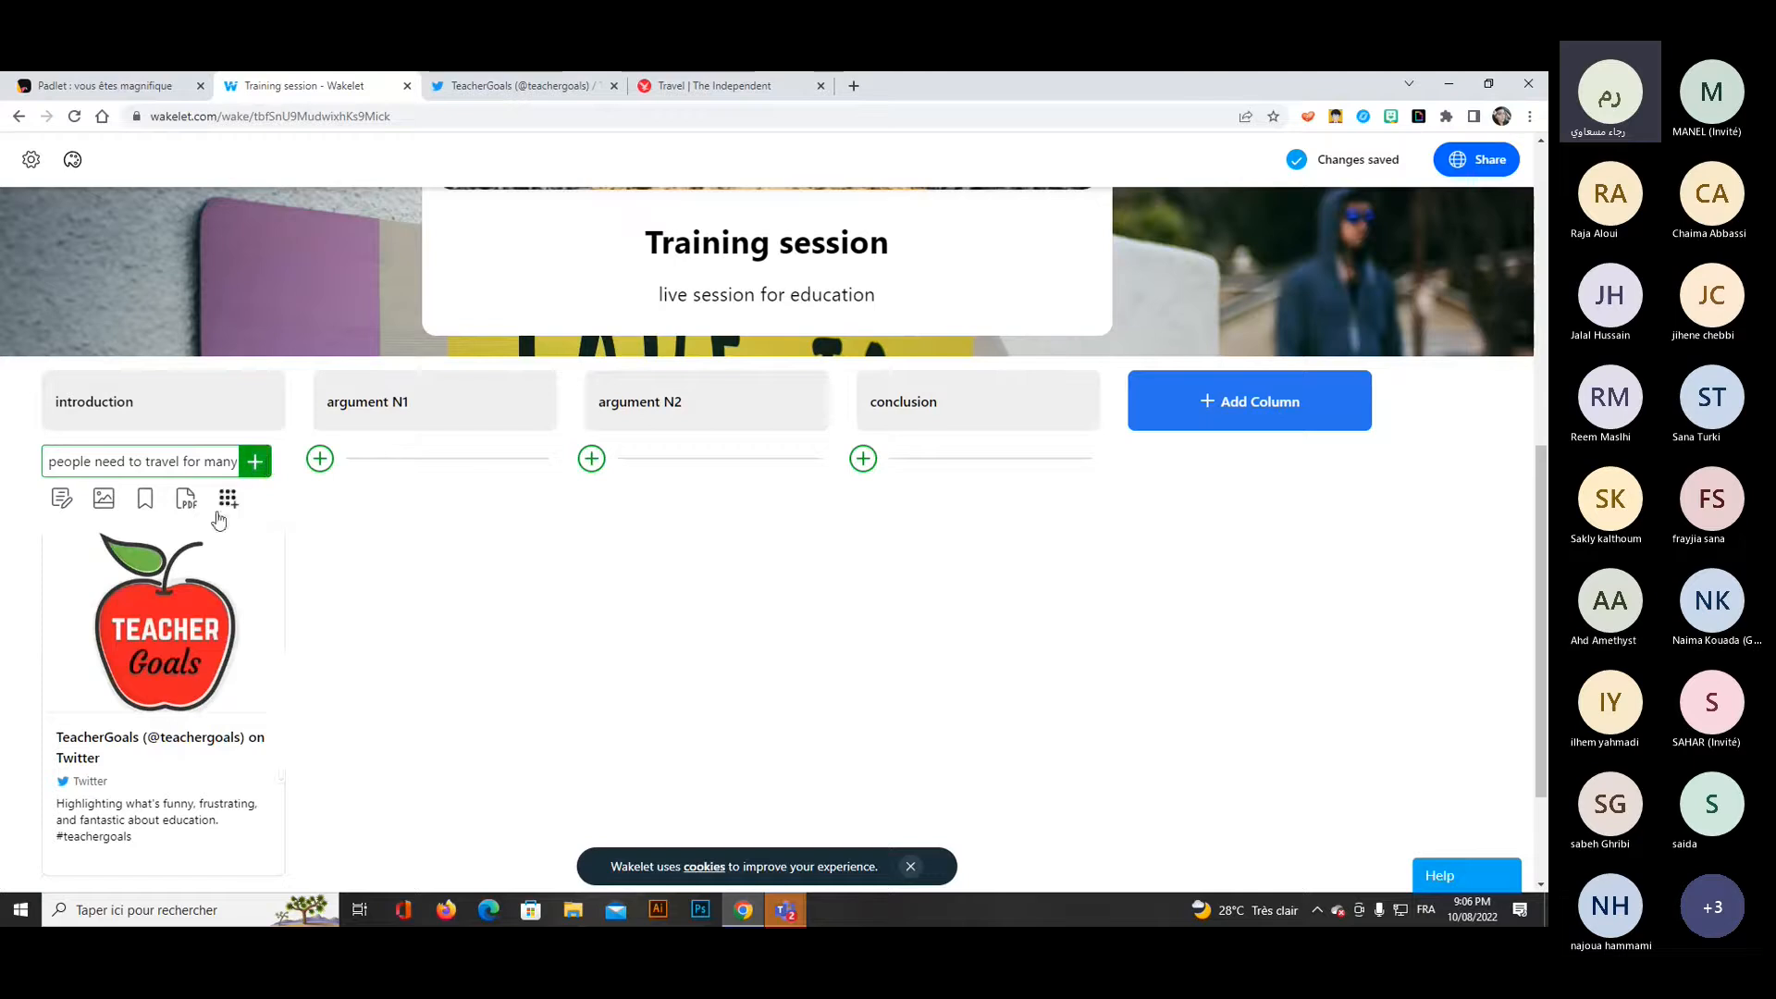
pyautogui.scroll(-2, 219, 525)
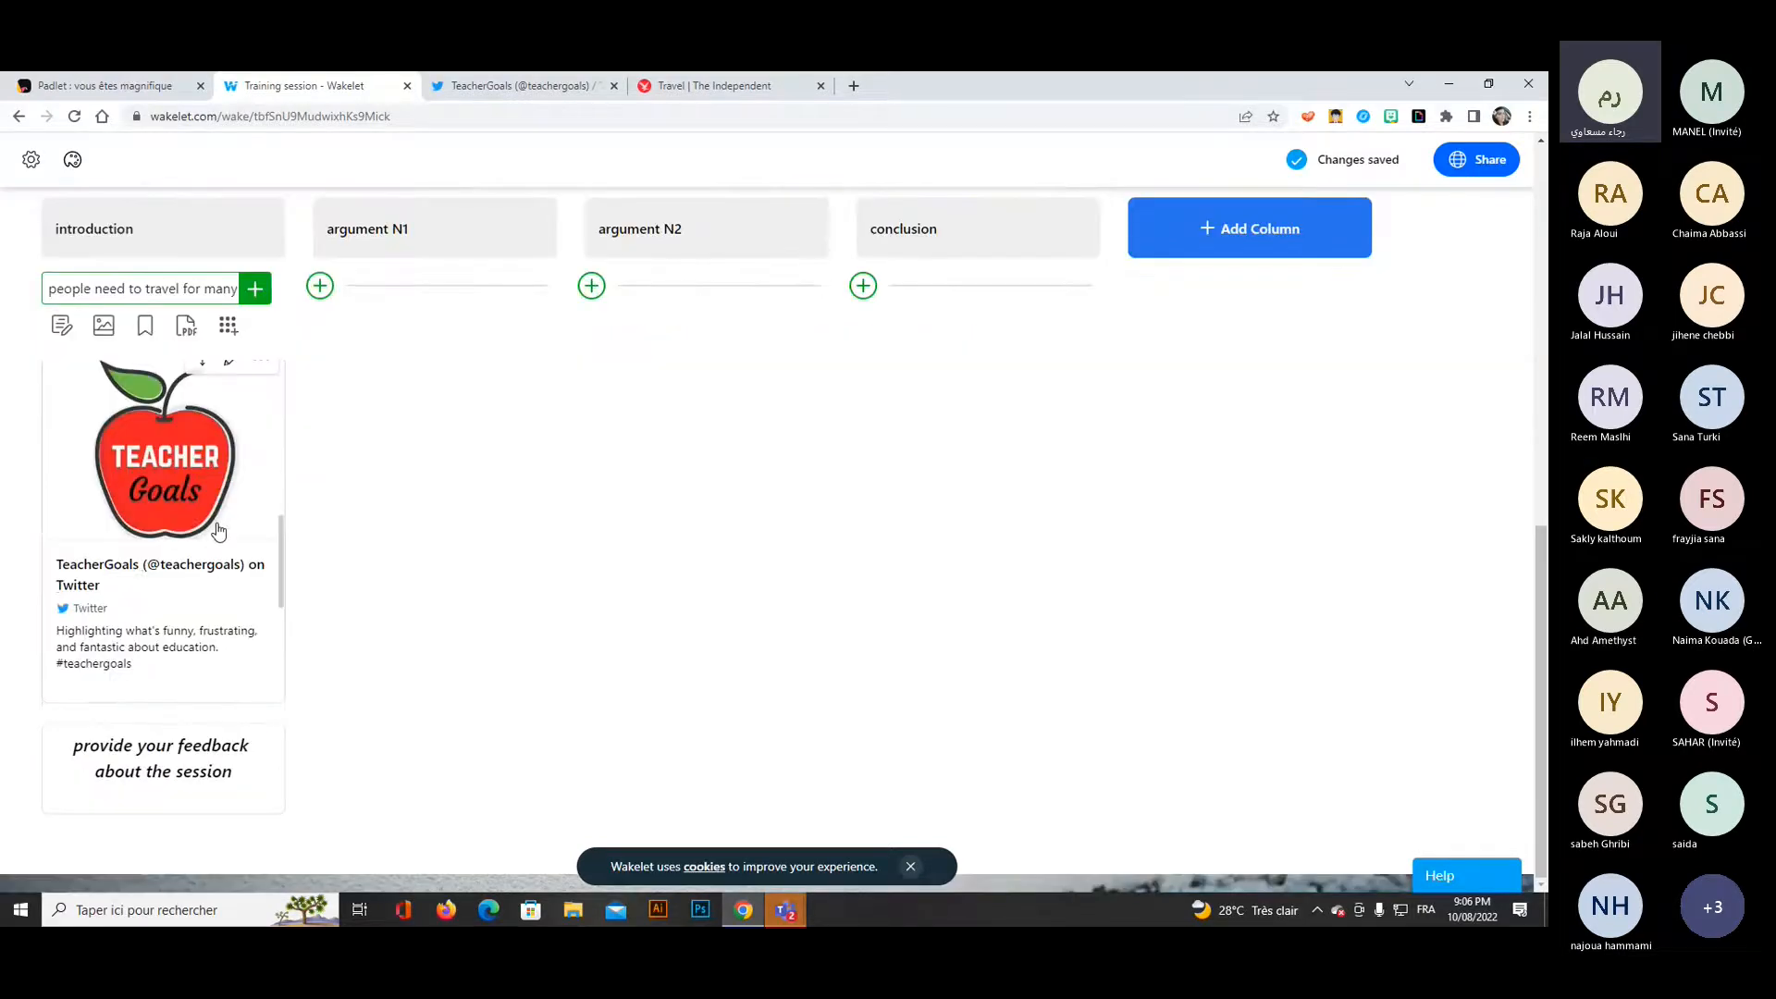
pyautogui.scroll(2, 219, 530)
pyautogui.scroll(5, 218, 531)
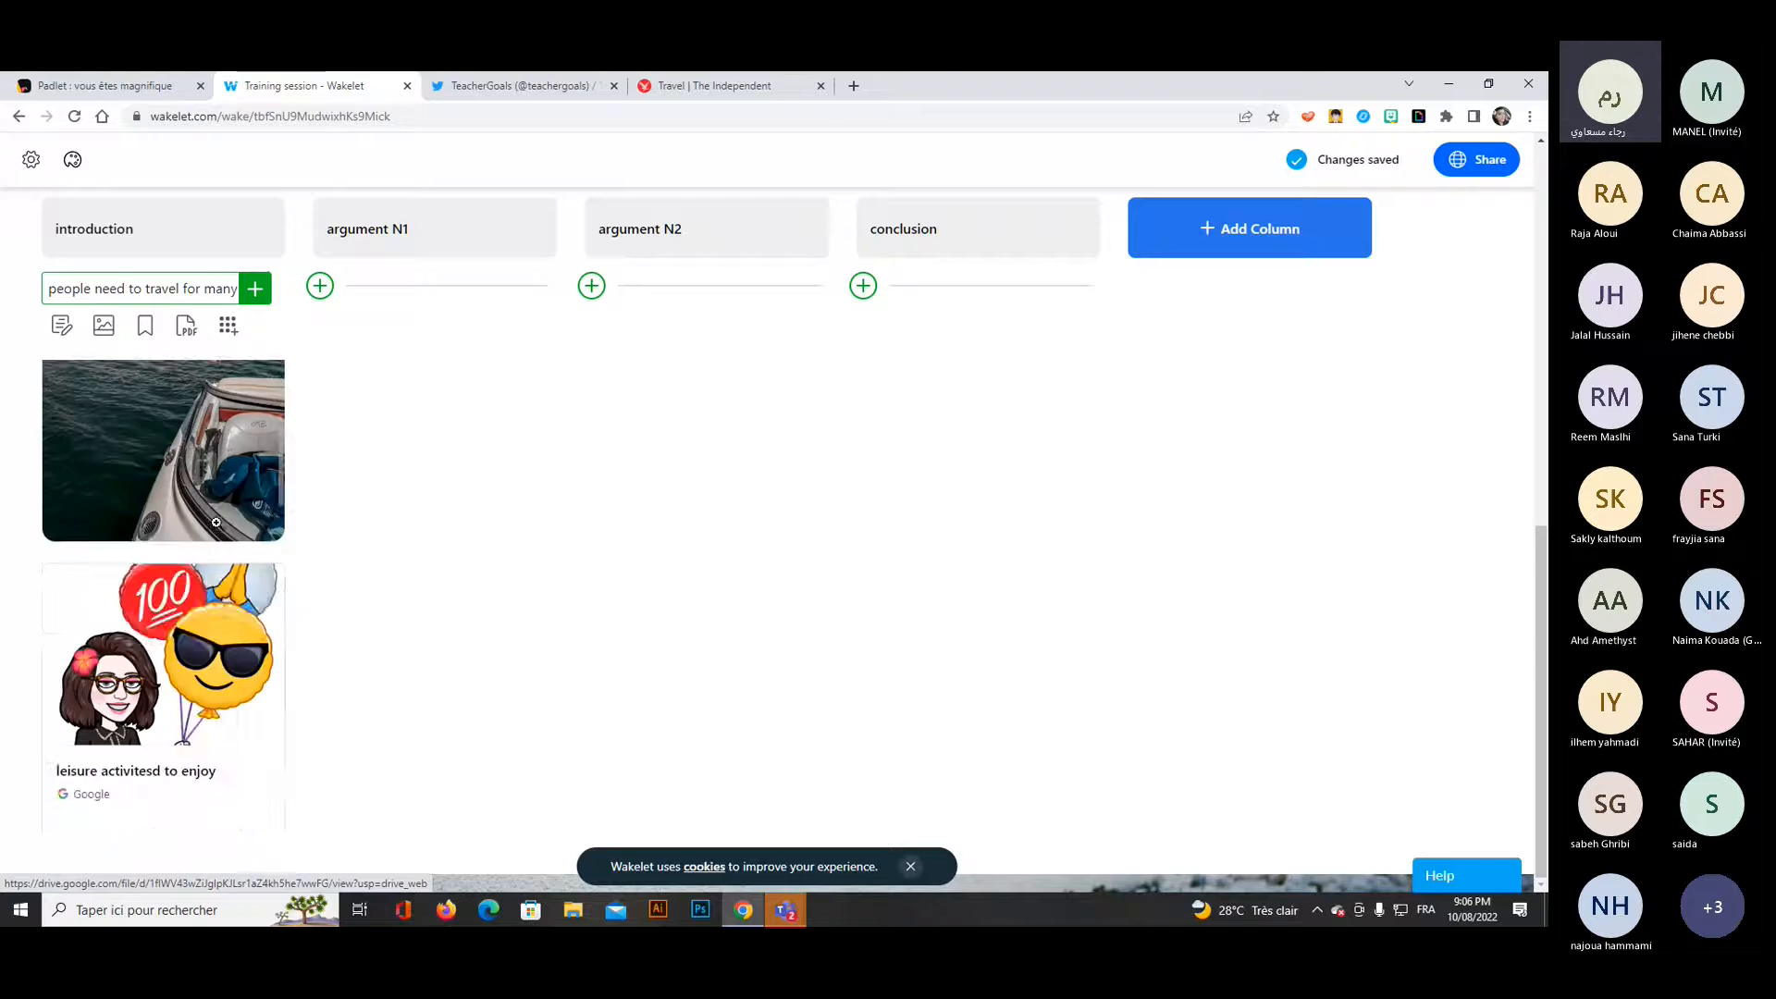
pyautogui.click(243, 288)
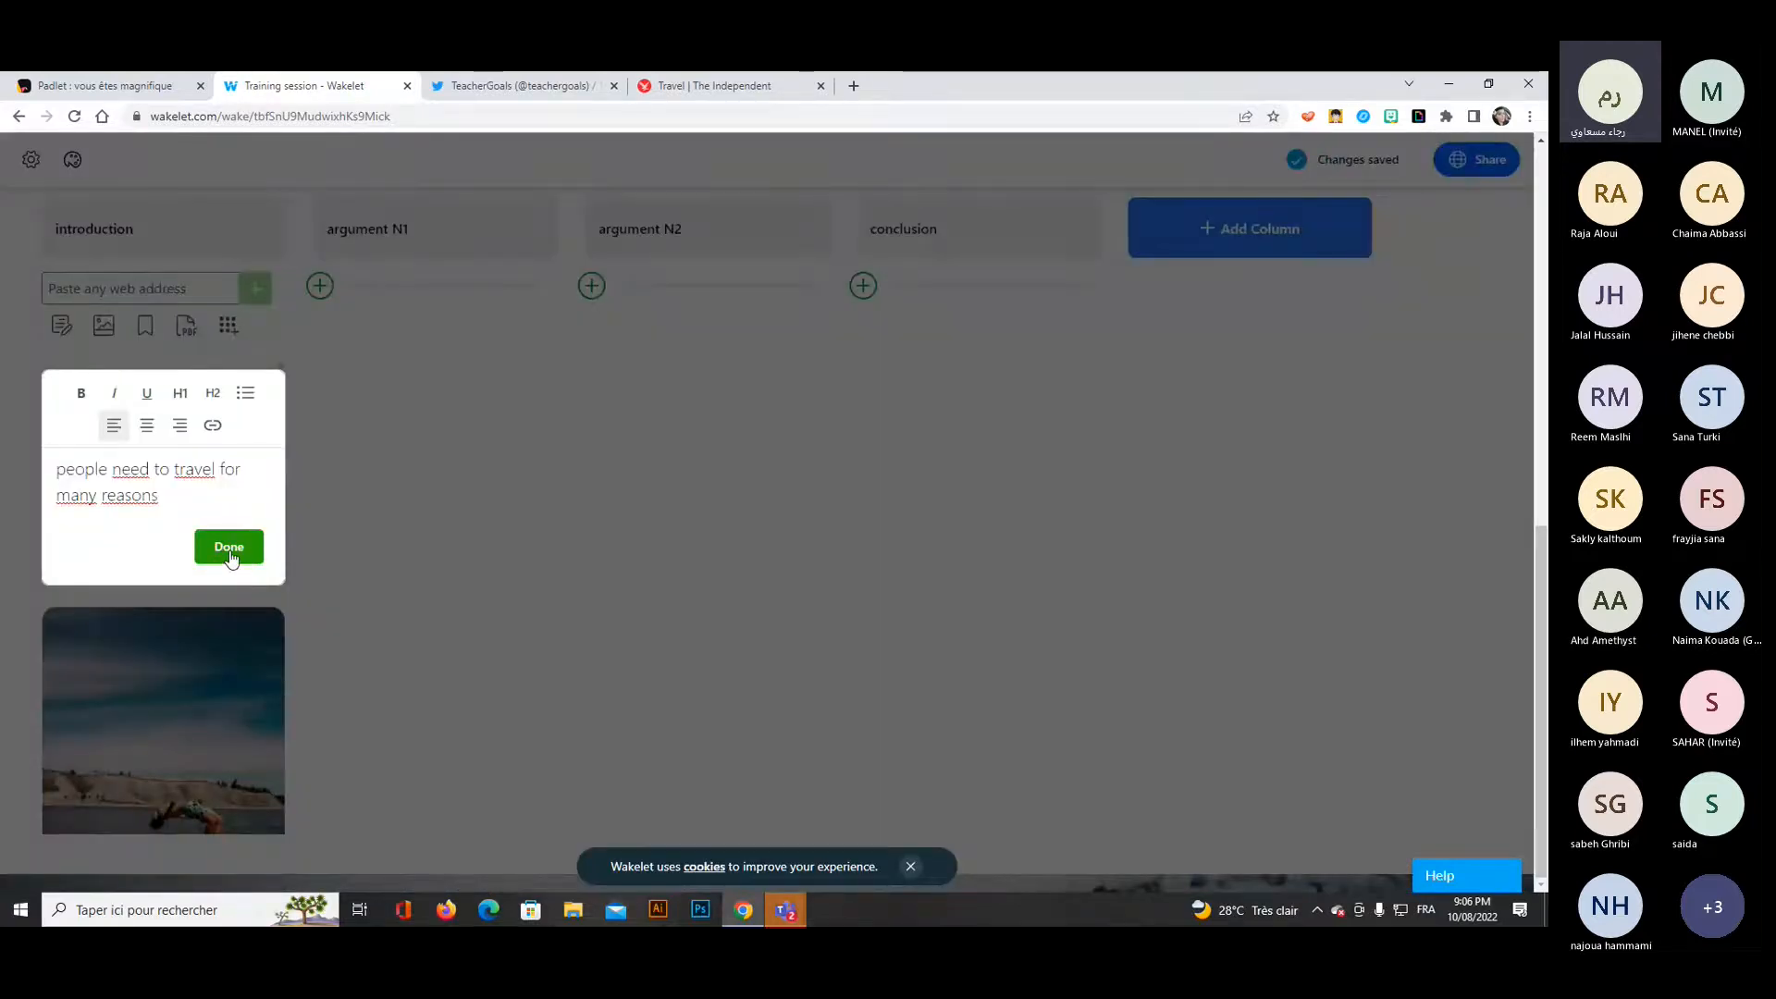
pyautogui.moveTo(156, 497); pyautogui.dragTo(57, 469)
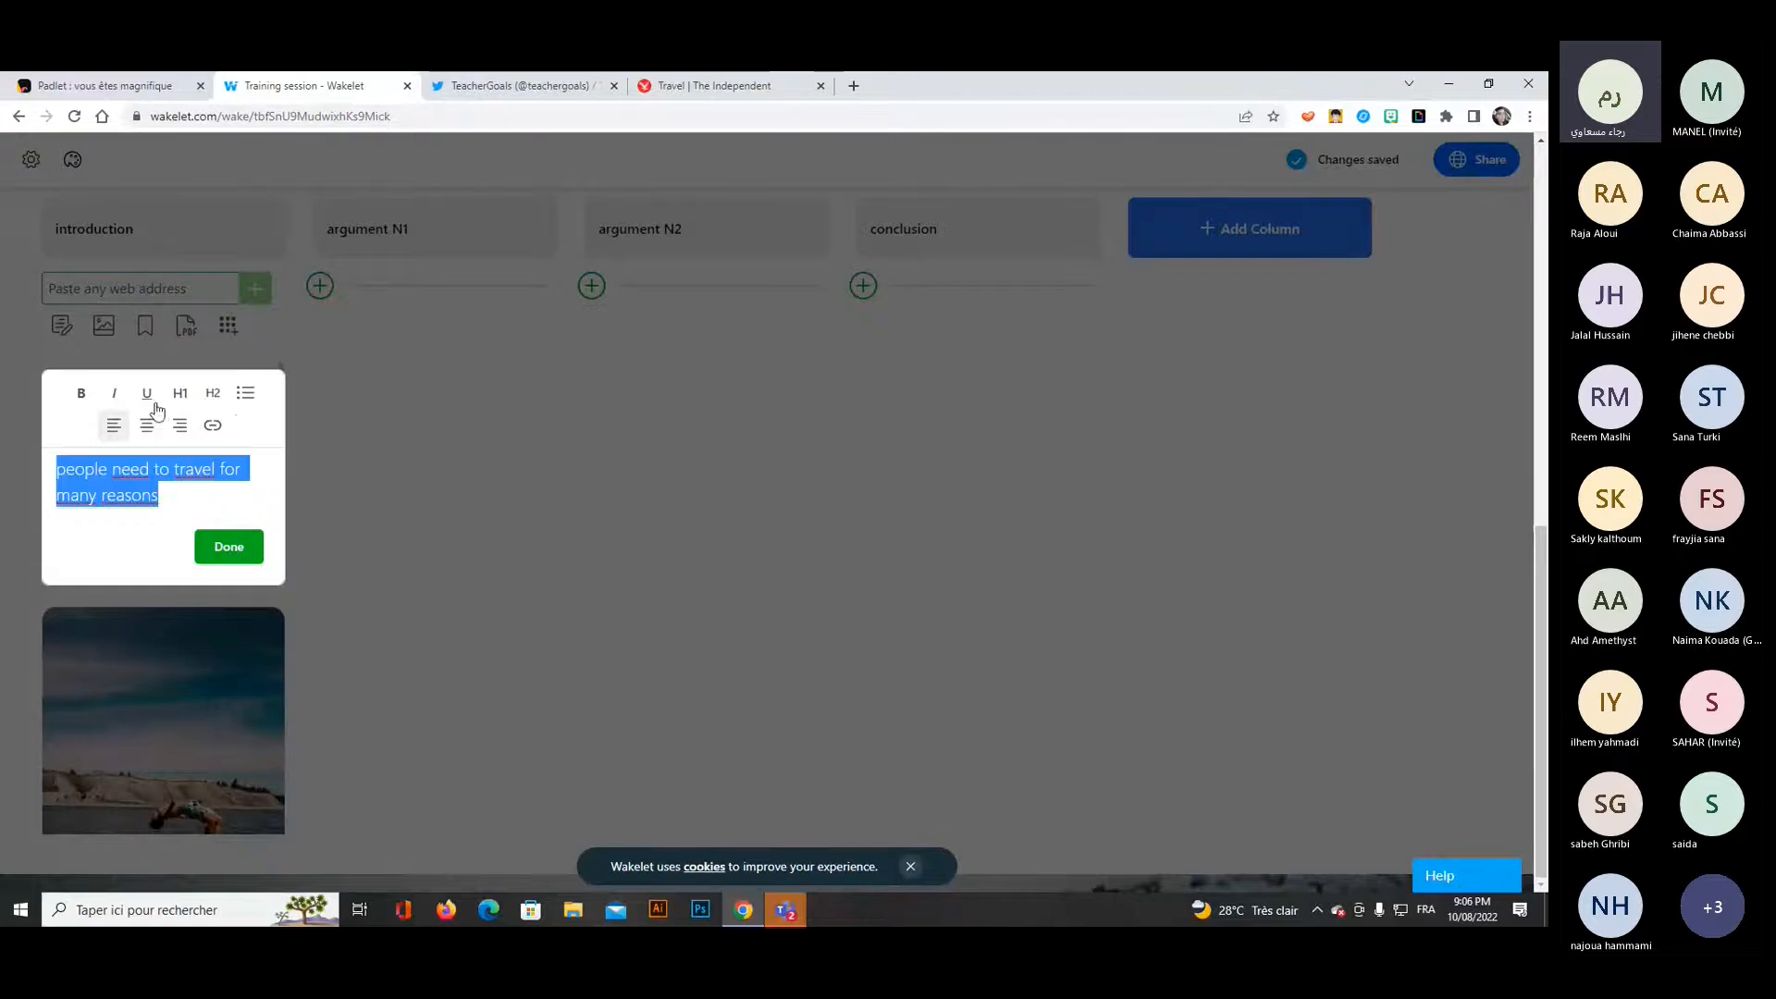
pyautogui.click(82, 396)
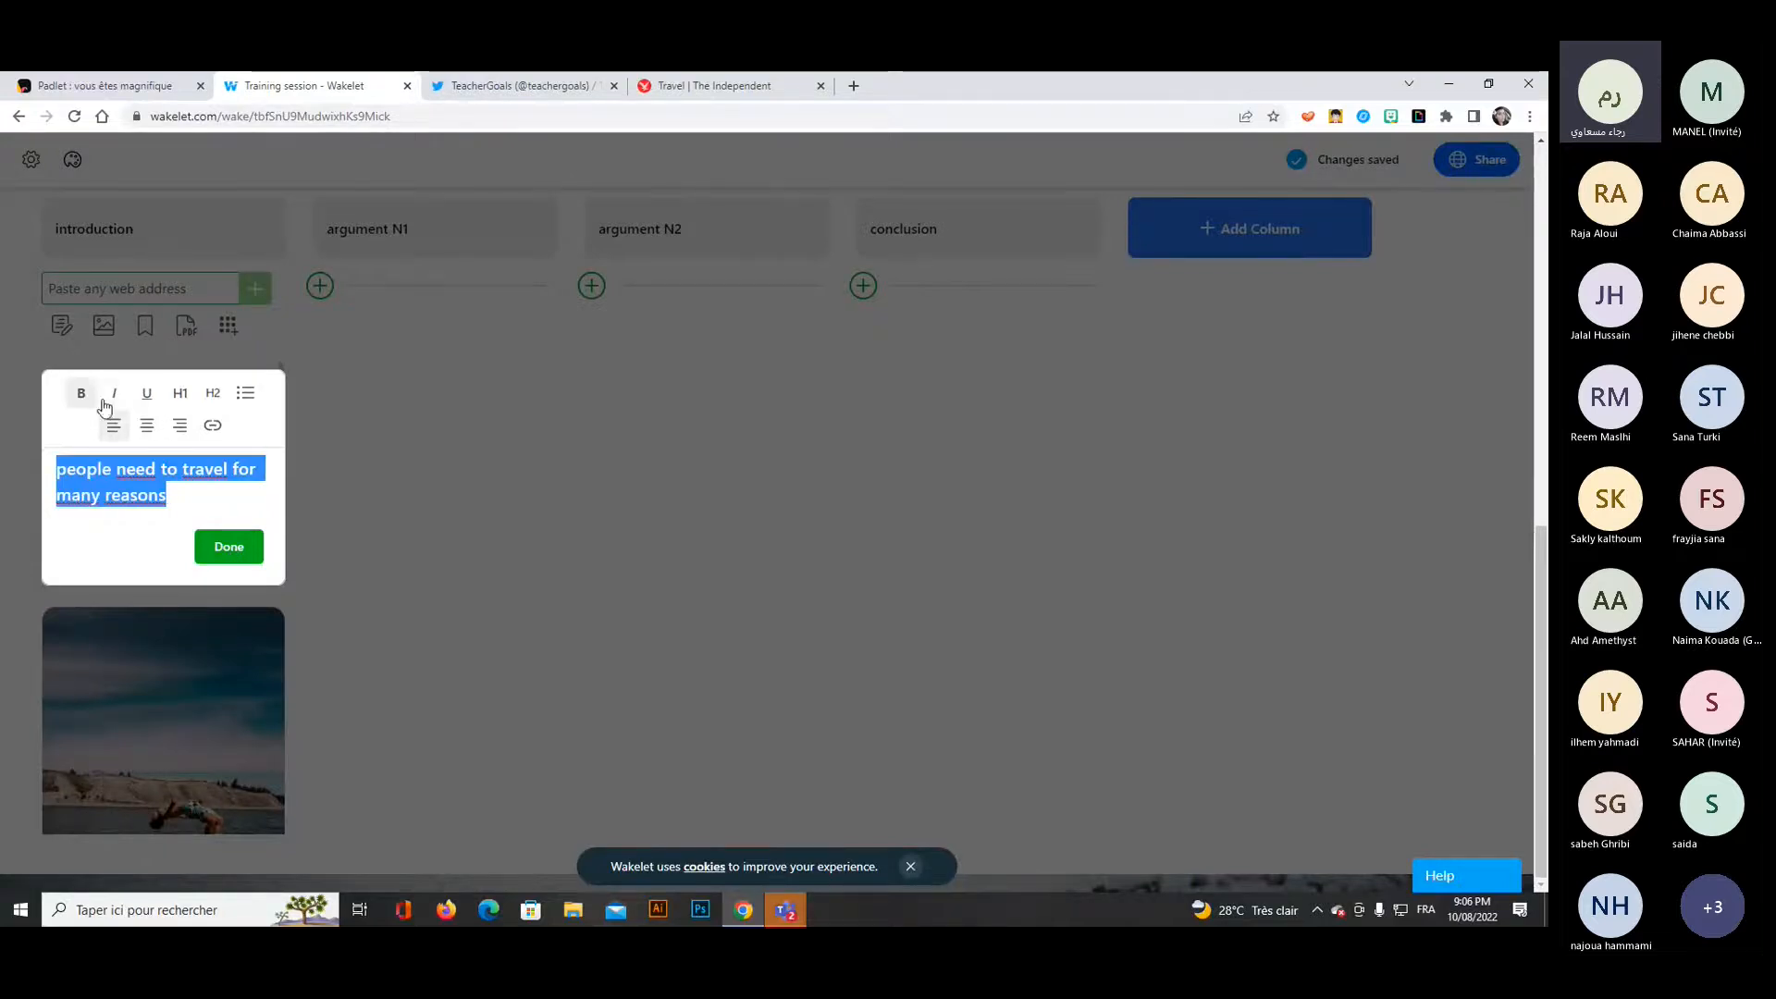
pyautogui.click(114, 393)
pyautogui.click(212, 552)
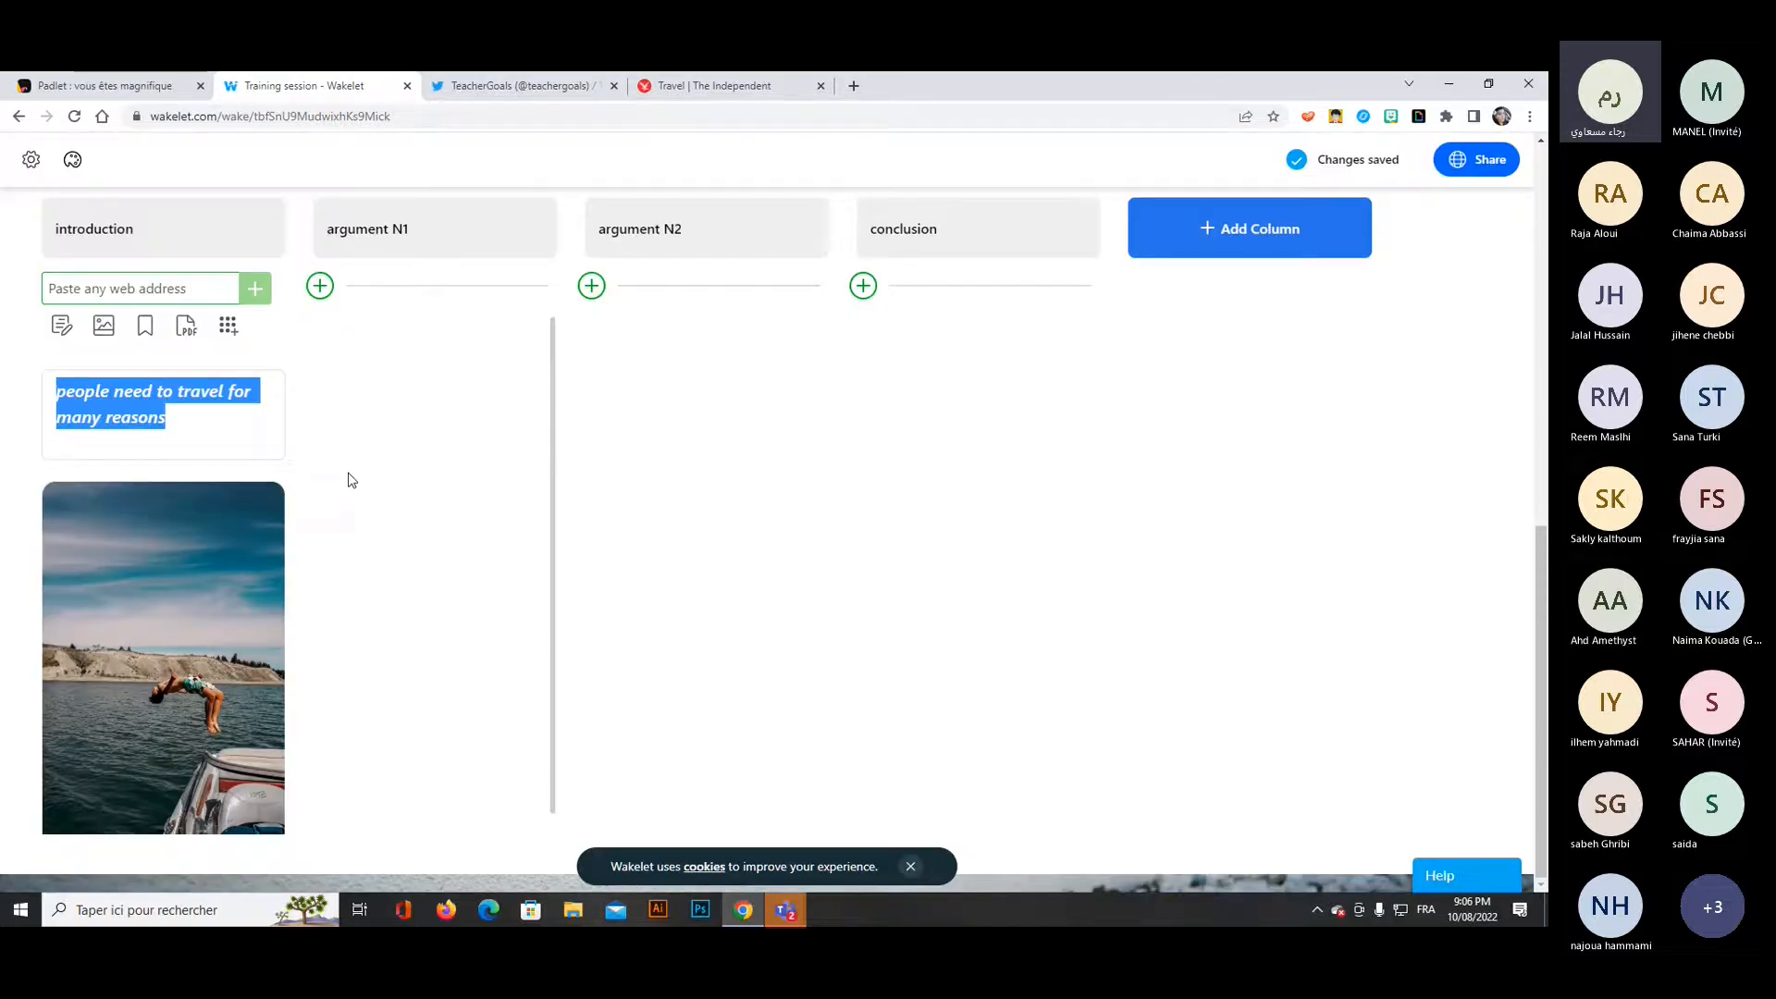
pyautogui.click(379, 481)
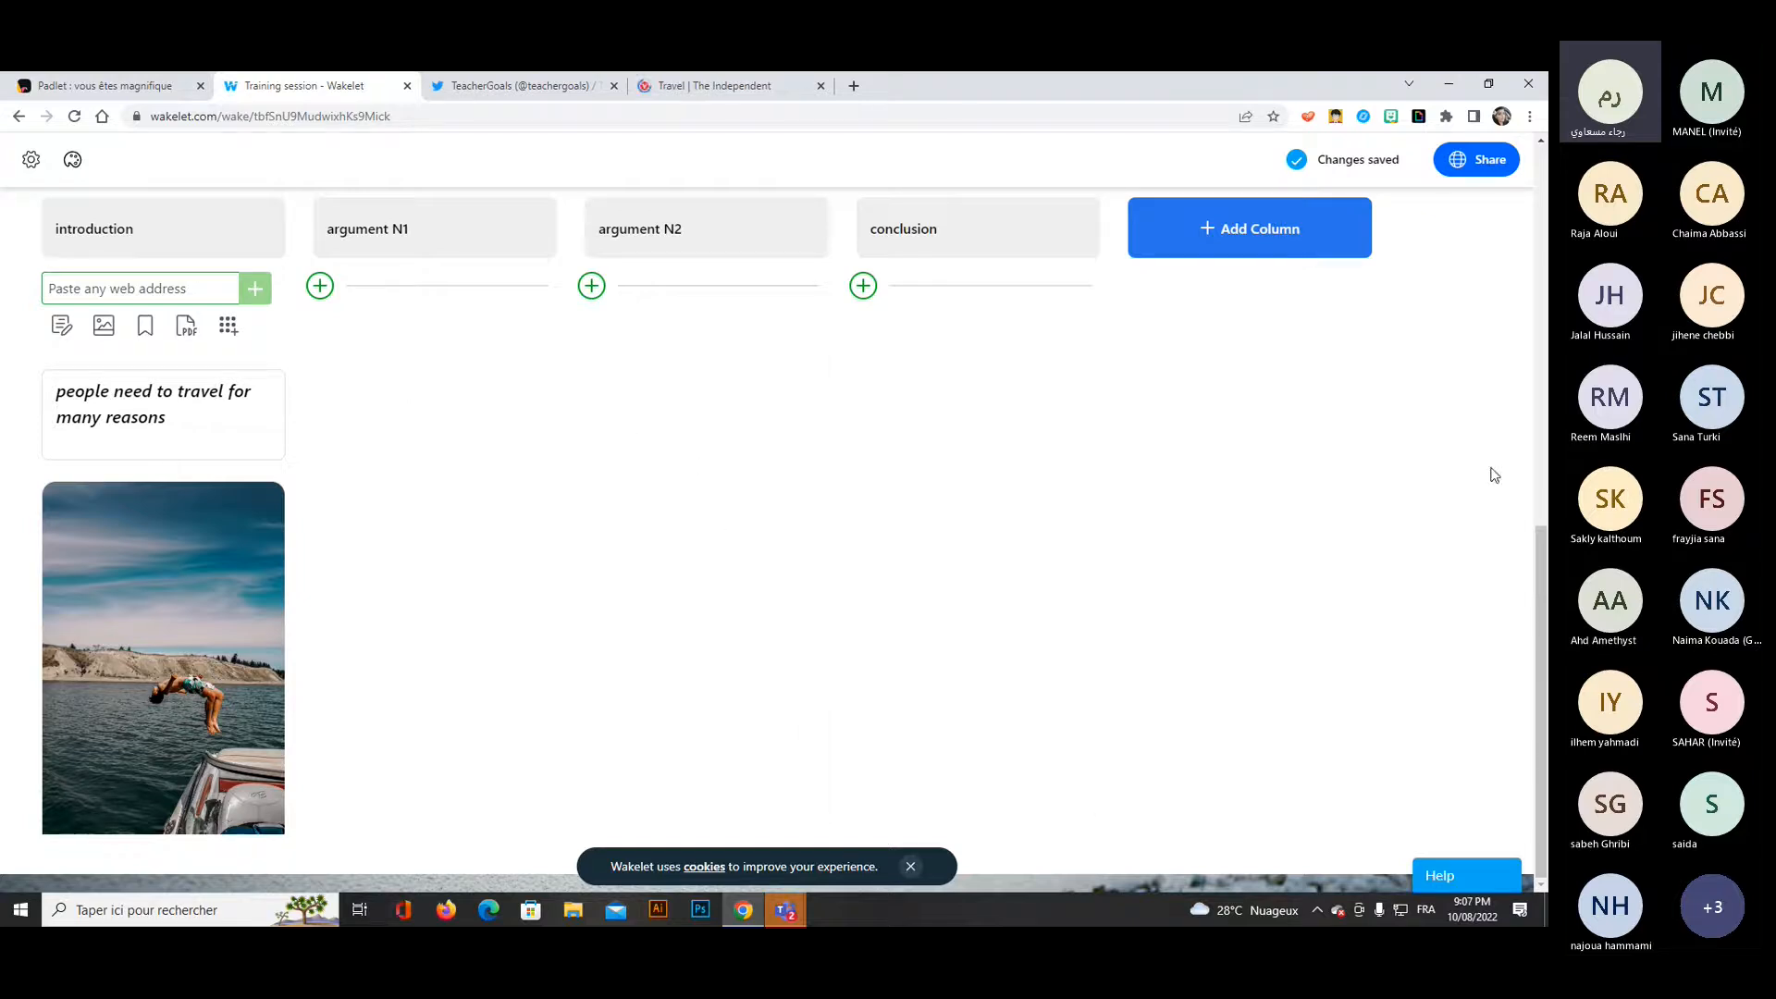
# Change the collection's design layout to Media.
pyautogui.scroll(2, 1302, 526)
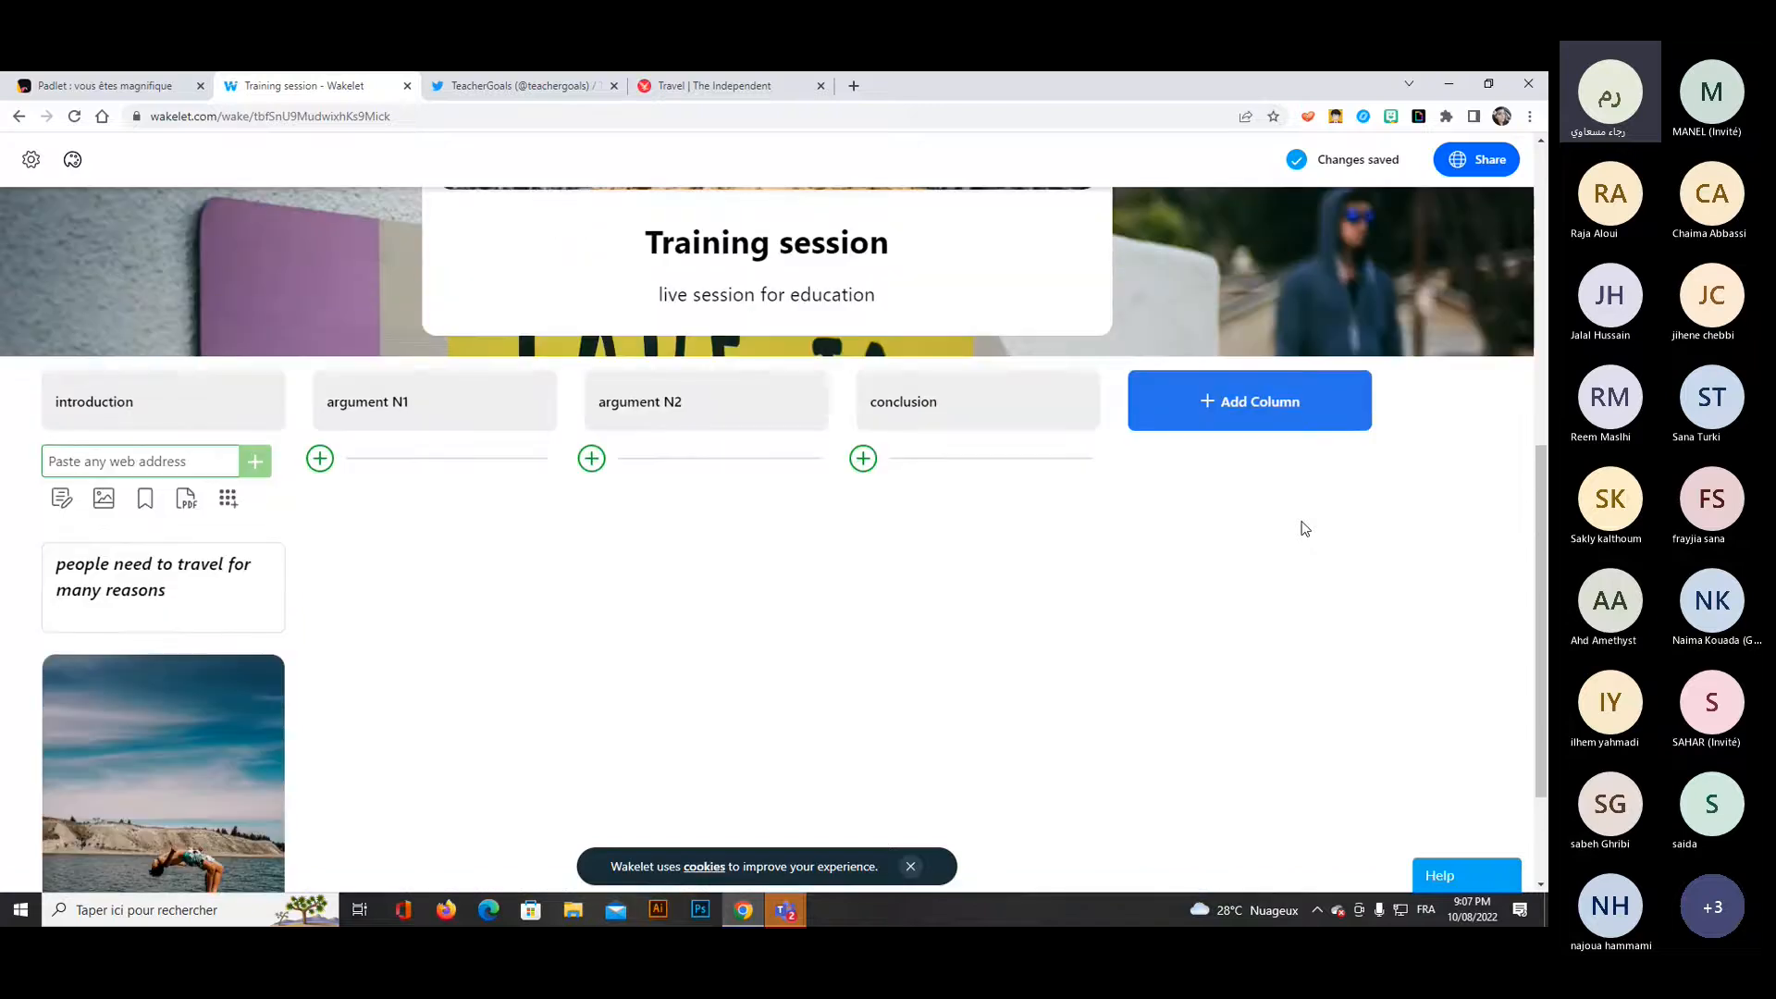
pyautogui.scroll(1, 1286, 518)
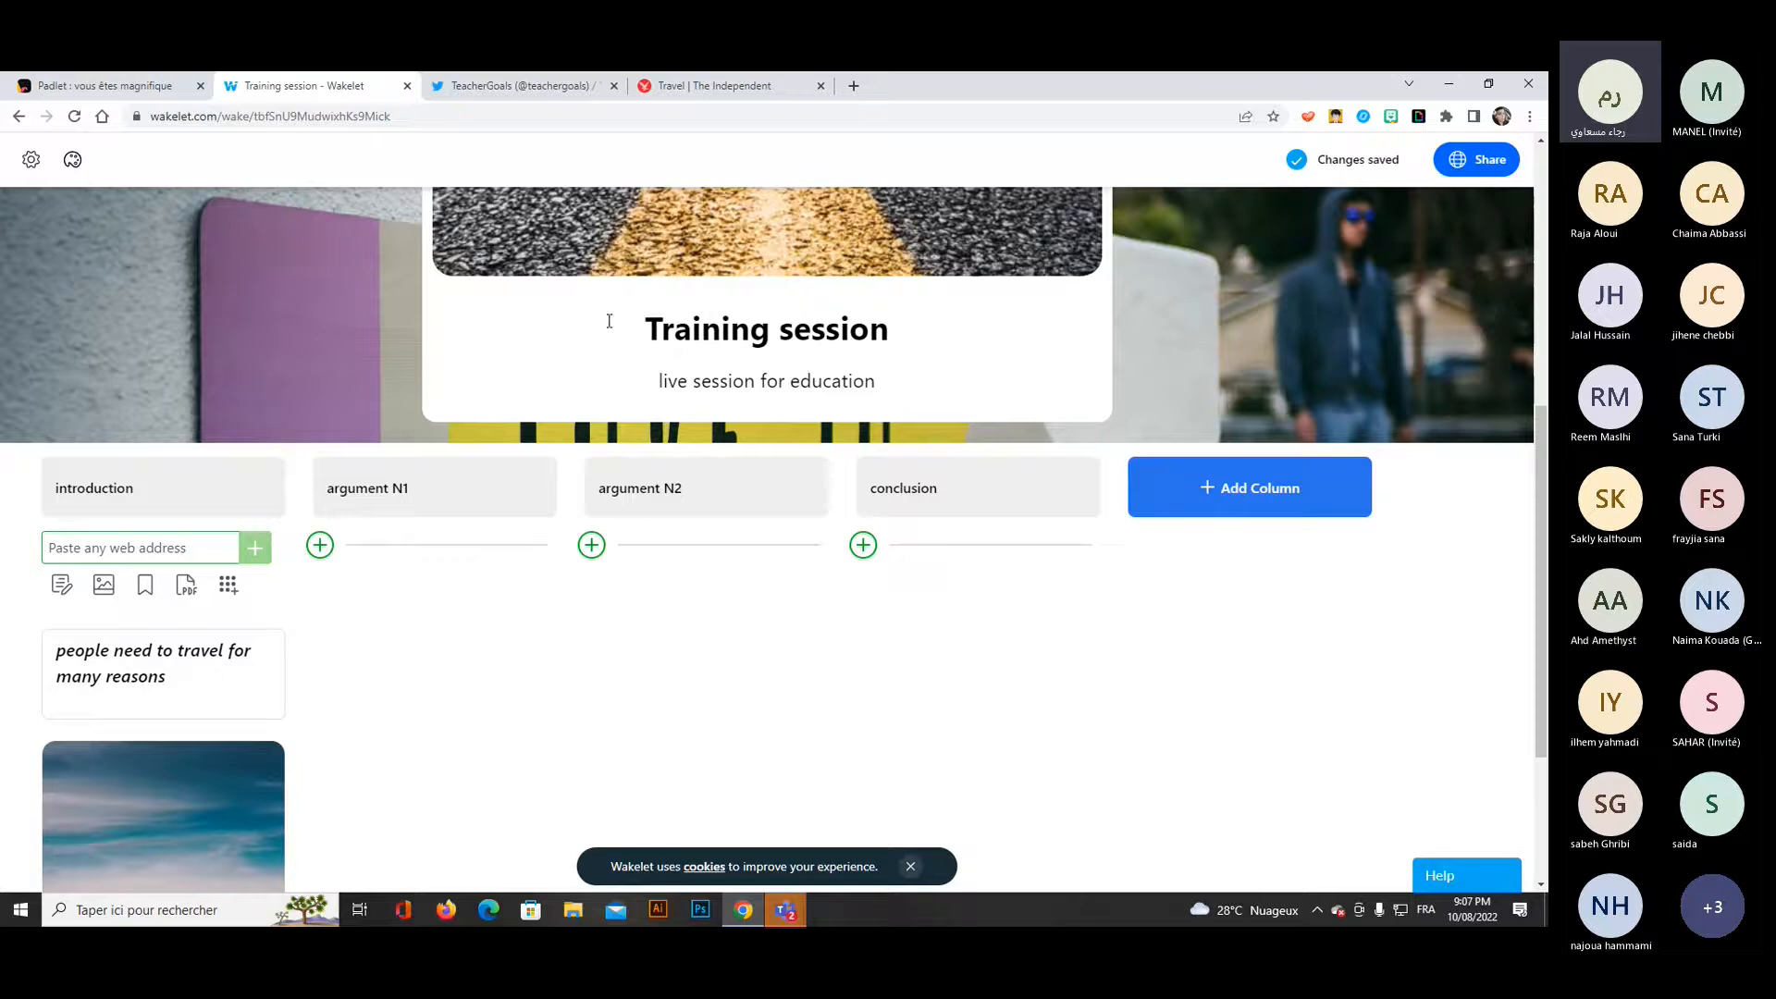
pyautogui.click(31, 159)
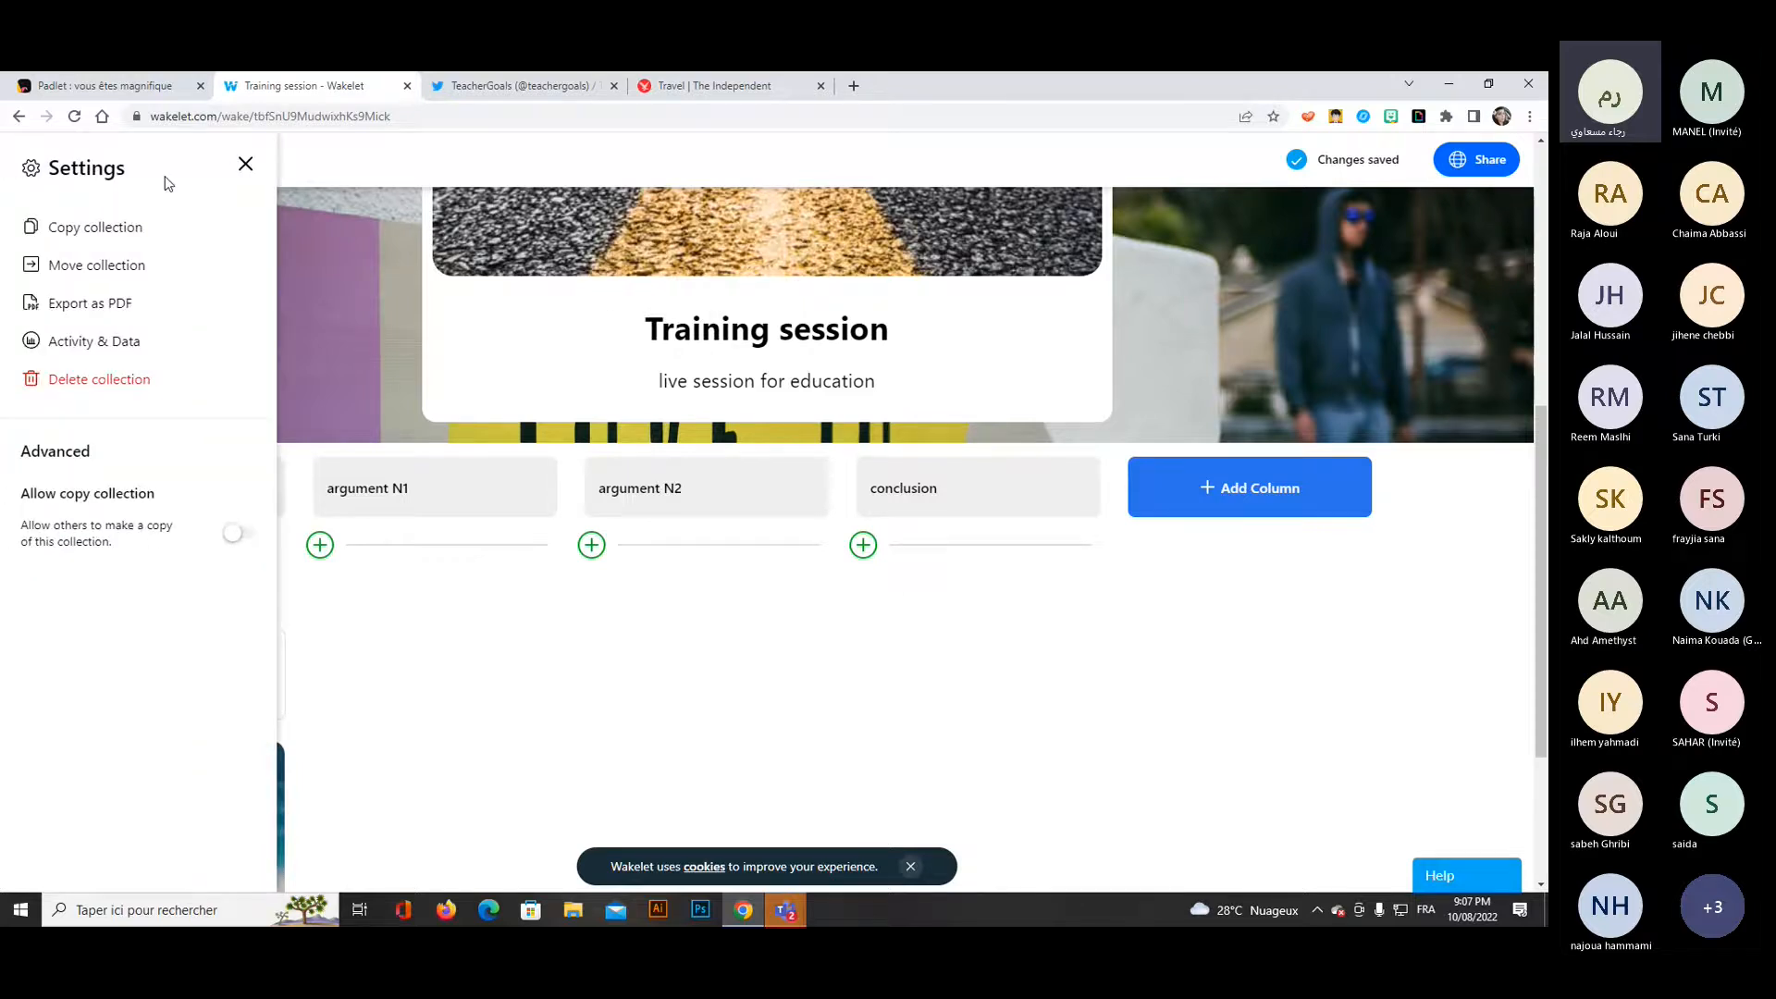
pyautogui.click(245, 164)
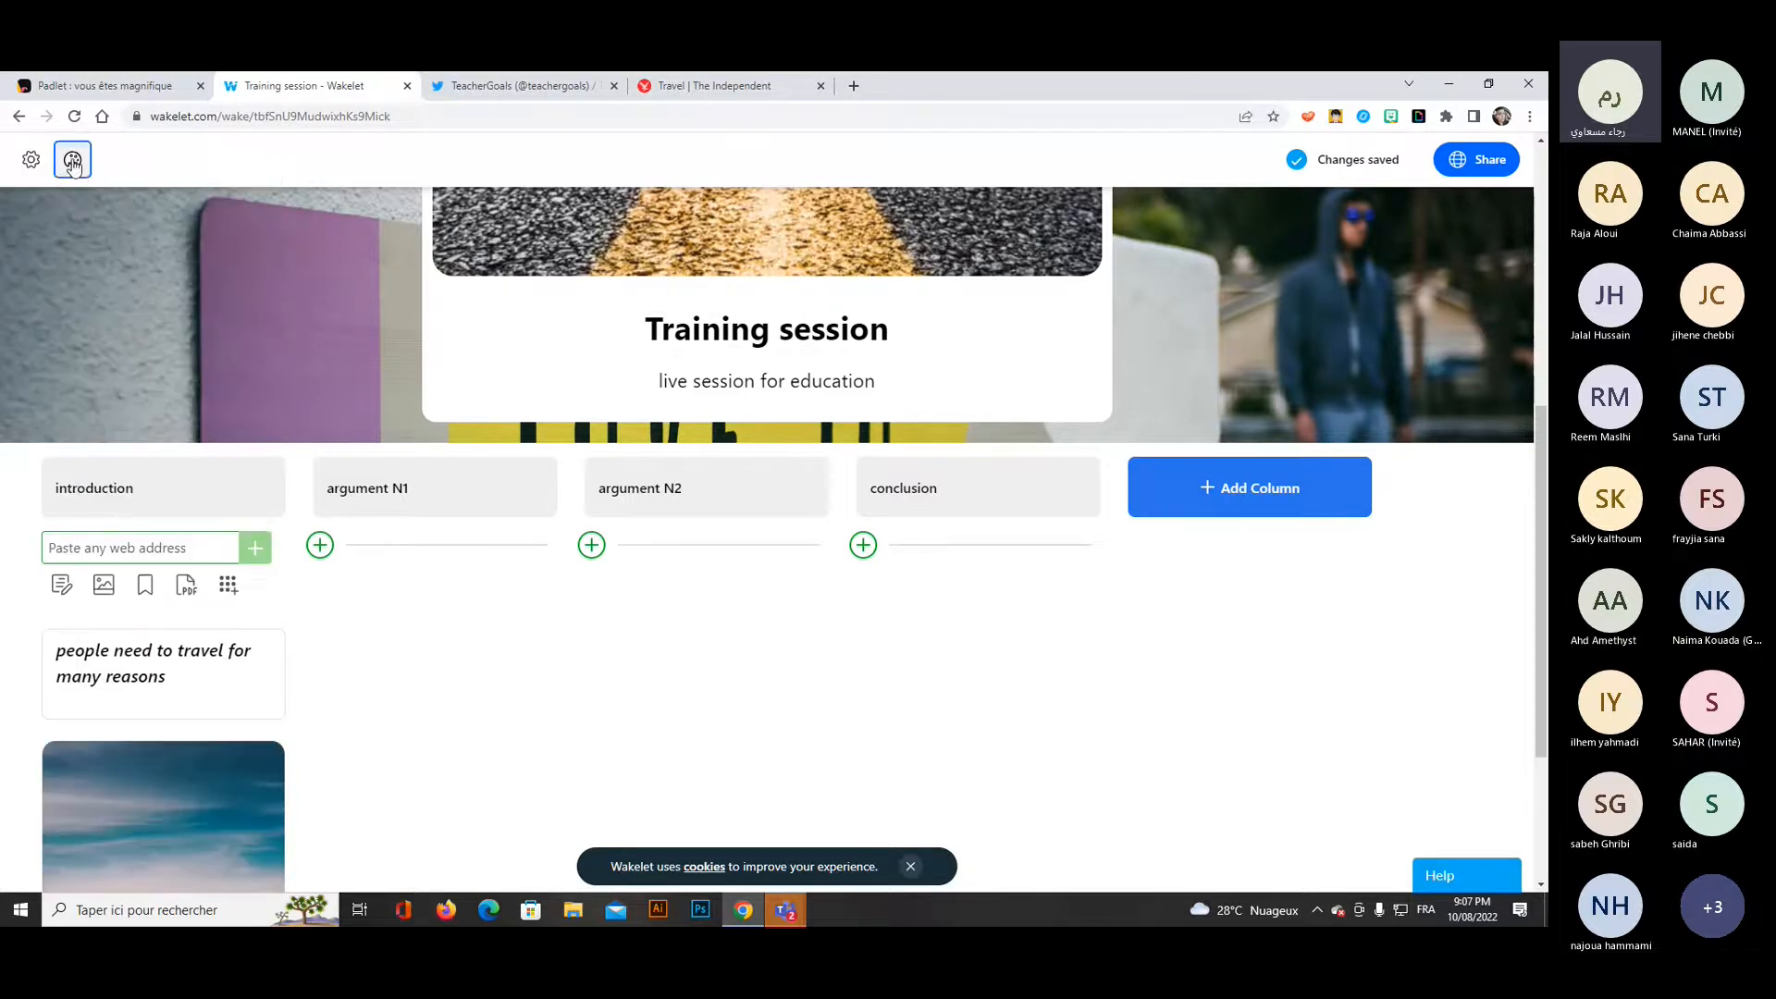
pyautogui.click(72, 159)
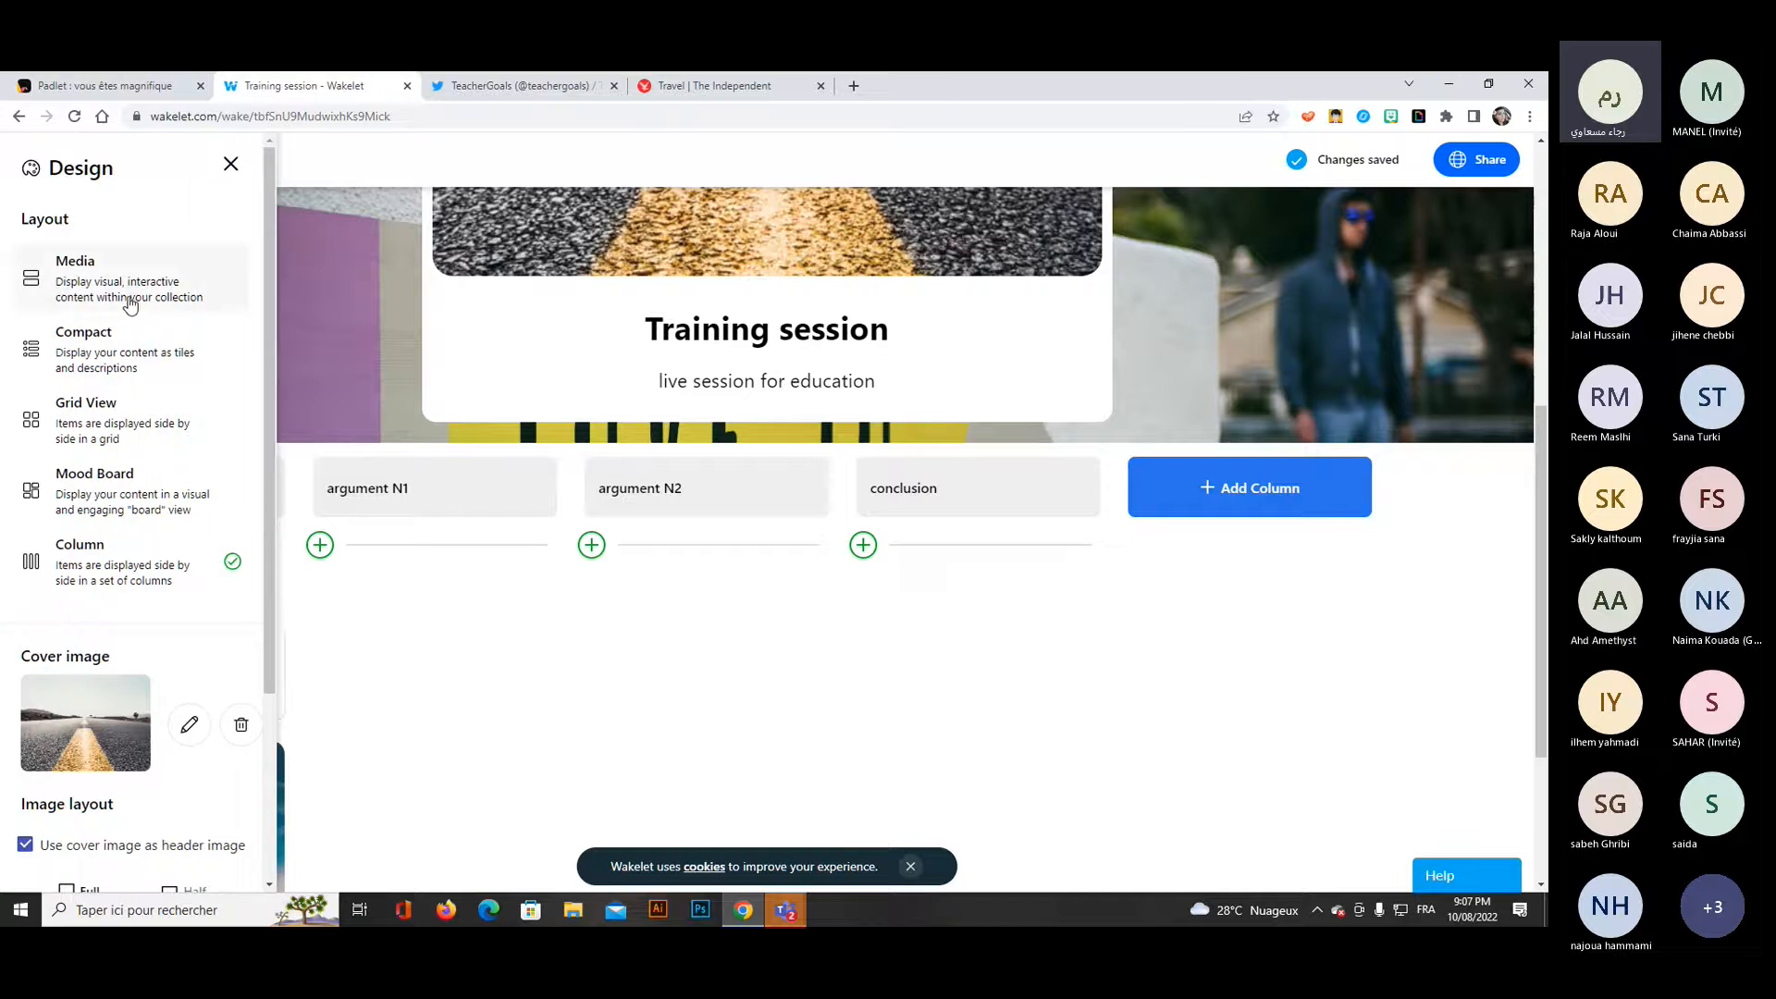
pyautogui.click(120, 287)
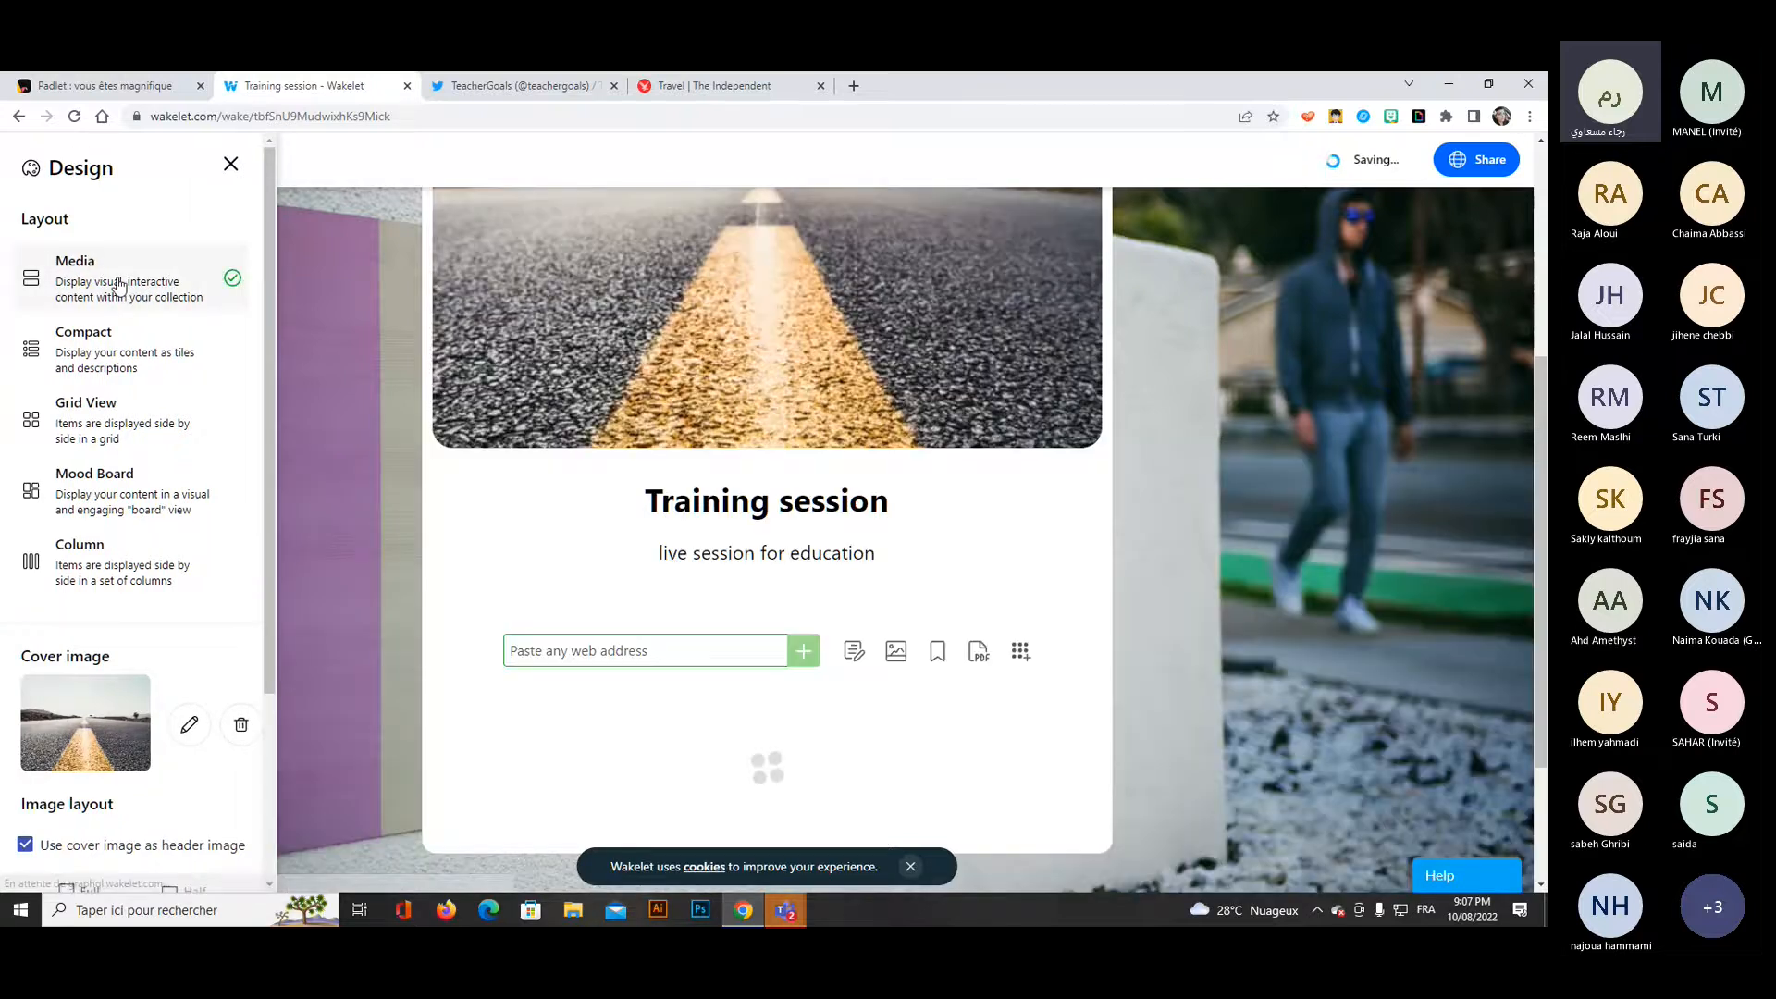
pyautogui.click(1419, 492)
# Switch to the Microsoft Teams meeting, check the Wakelet invite link in the chat, and return to the collection.
pyautogui.scroll(-3, 1416, 484)
pyautogui.moveTo(785, 909)
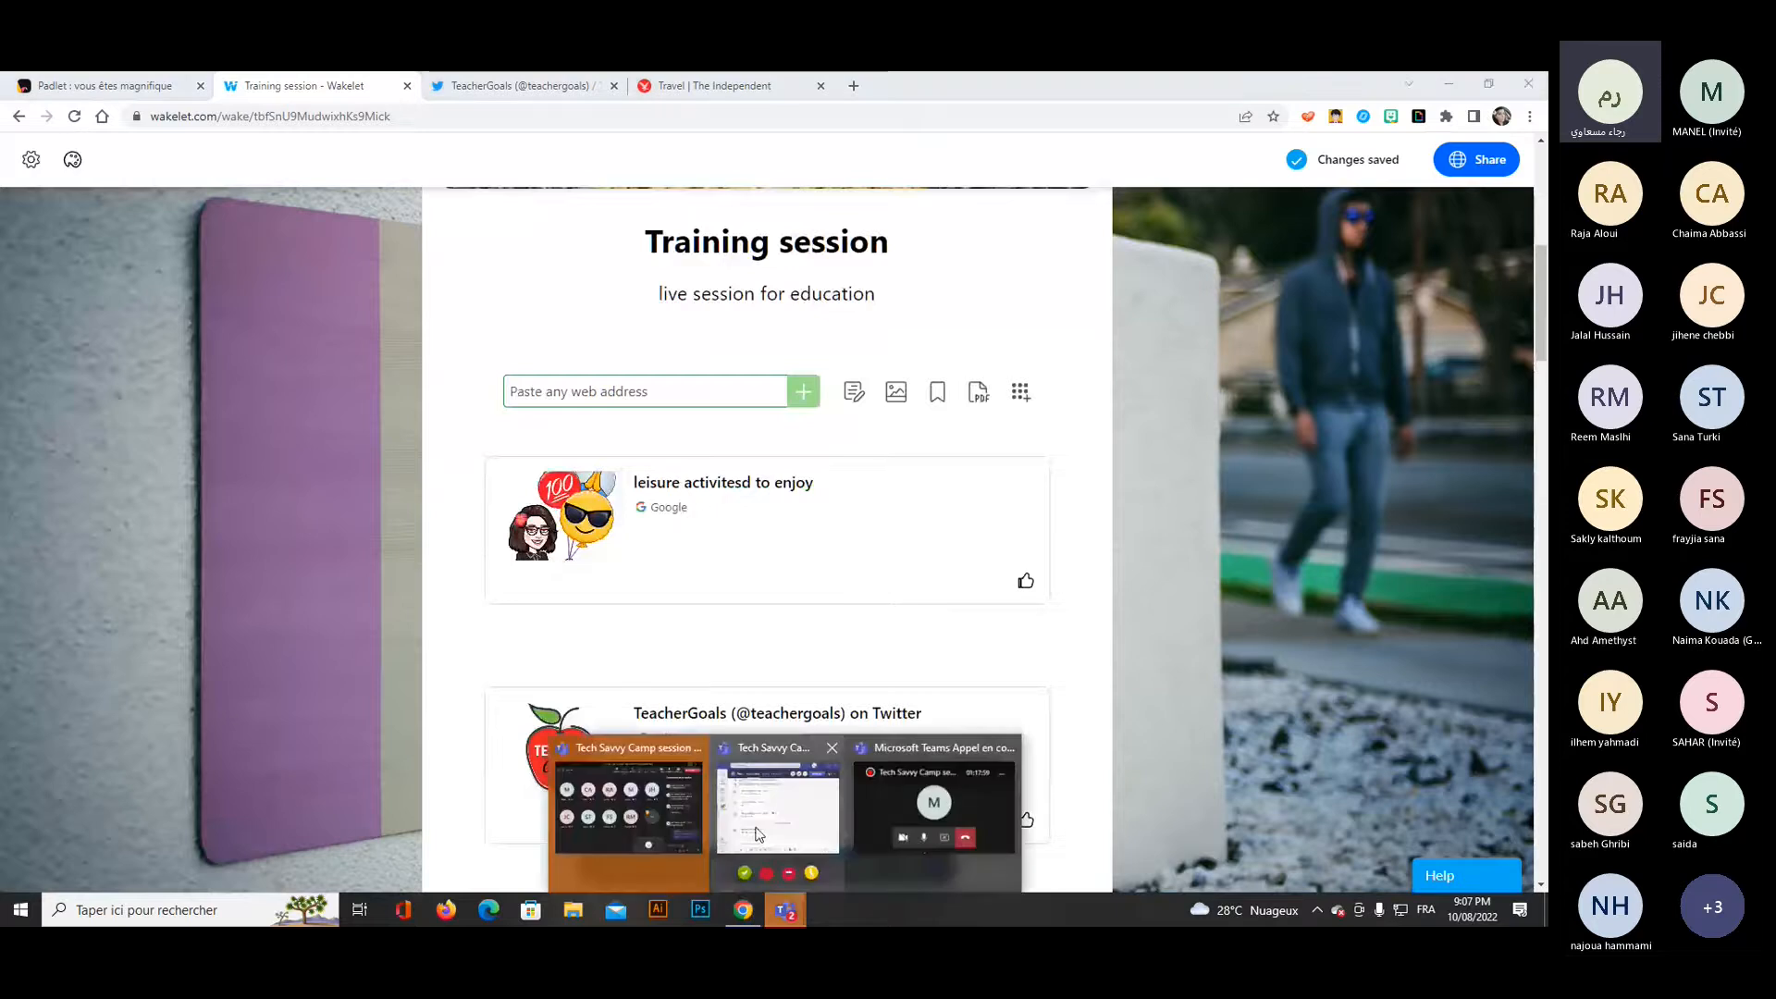
pyautogui.click(910, 812)
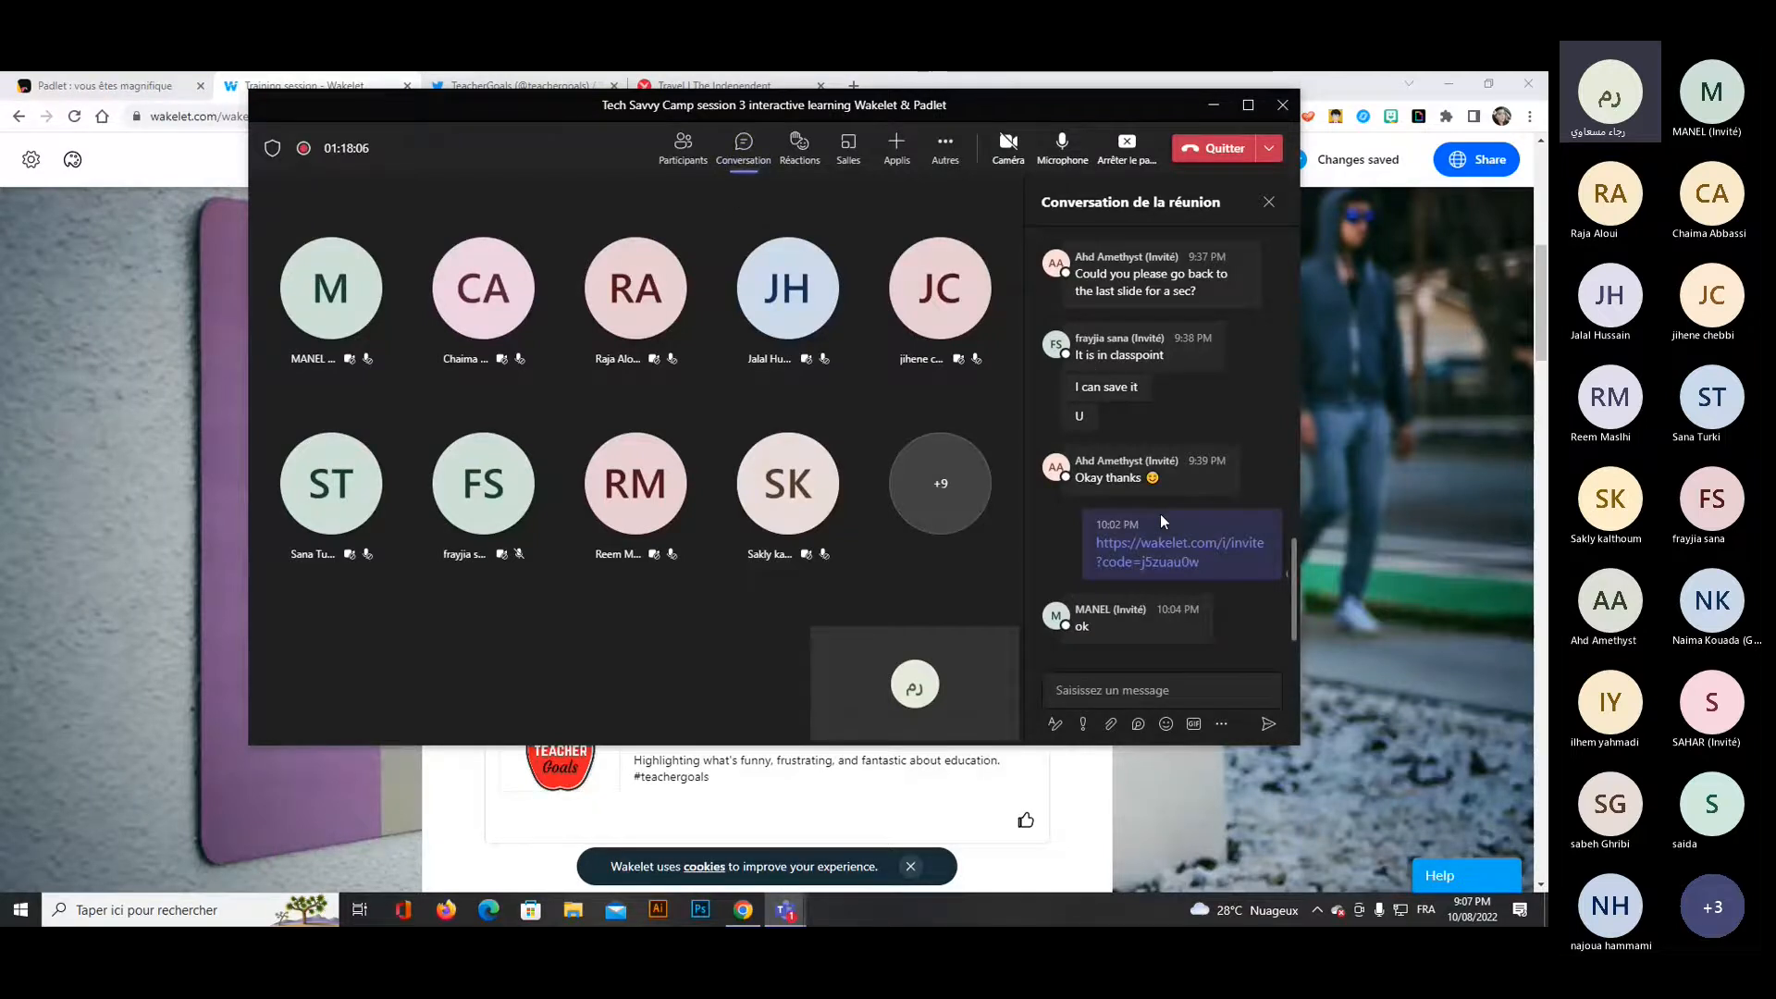
pyautogui.moveTo(1217, 552)
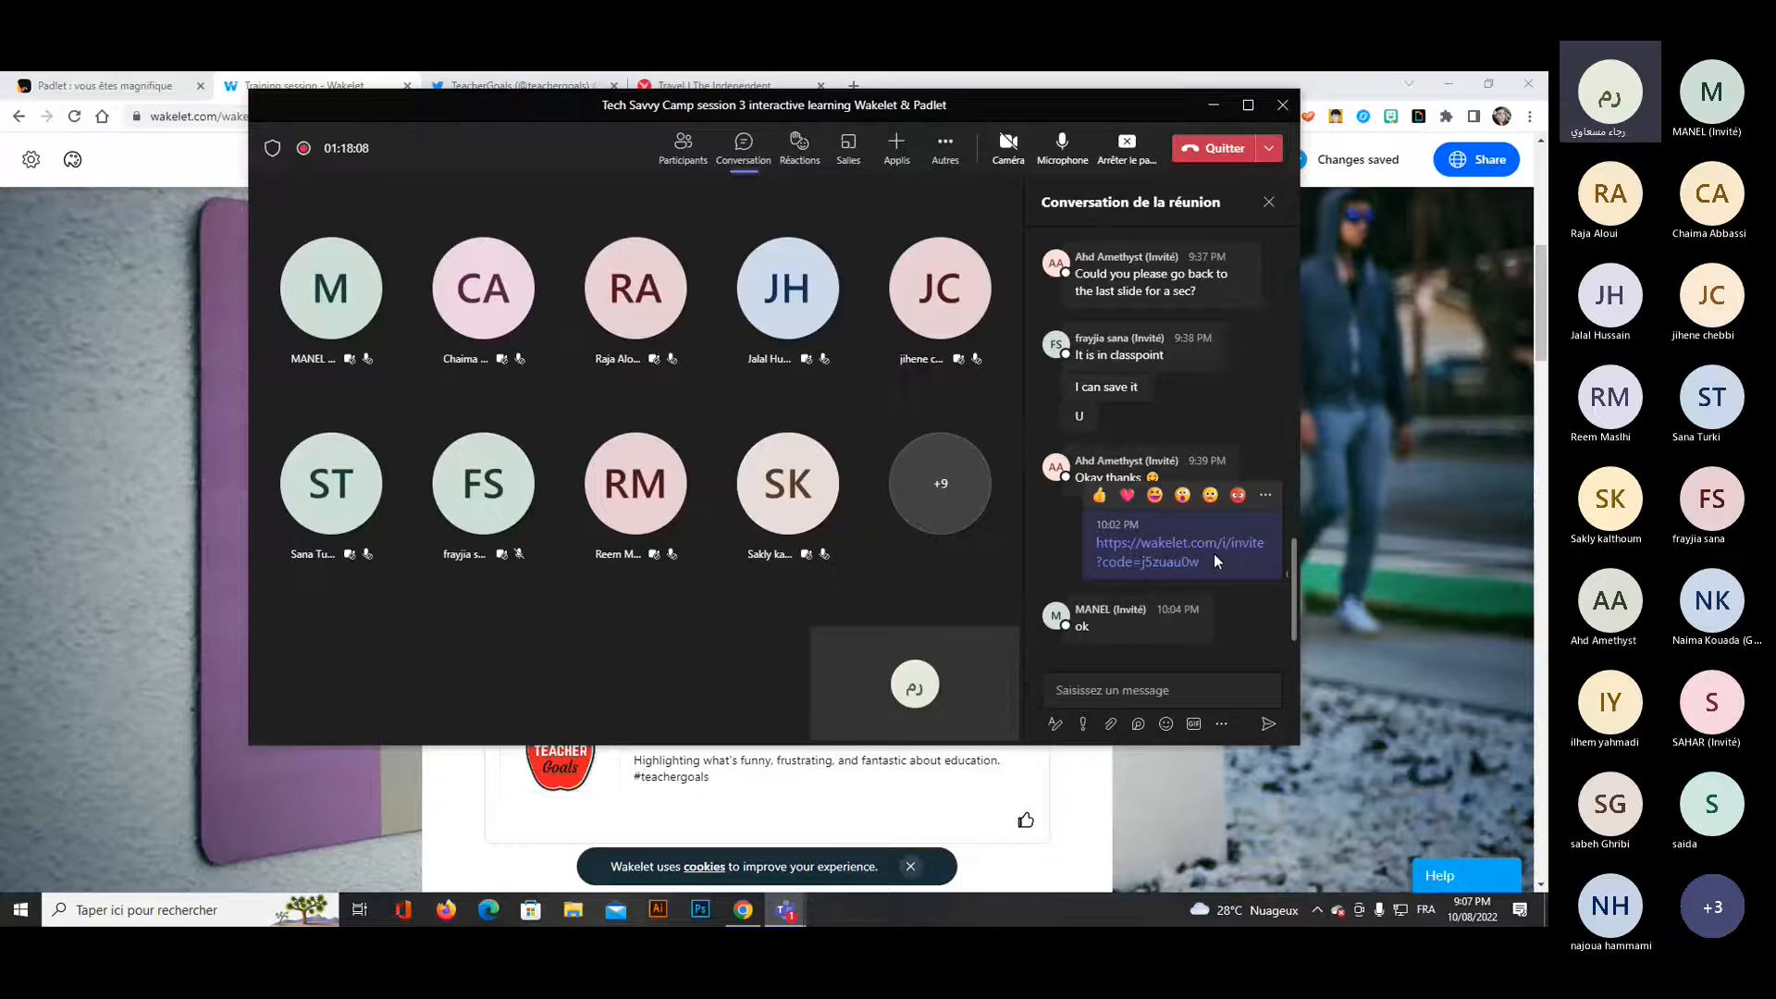
pyautogui.click(1215, 109)
# Like the contributor's animated image of three people with a laptop at the end of the collection.
pyautogui.scroll(-4, 1408, 440)
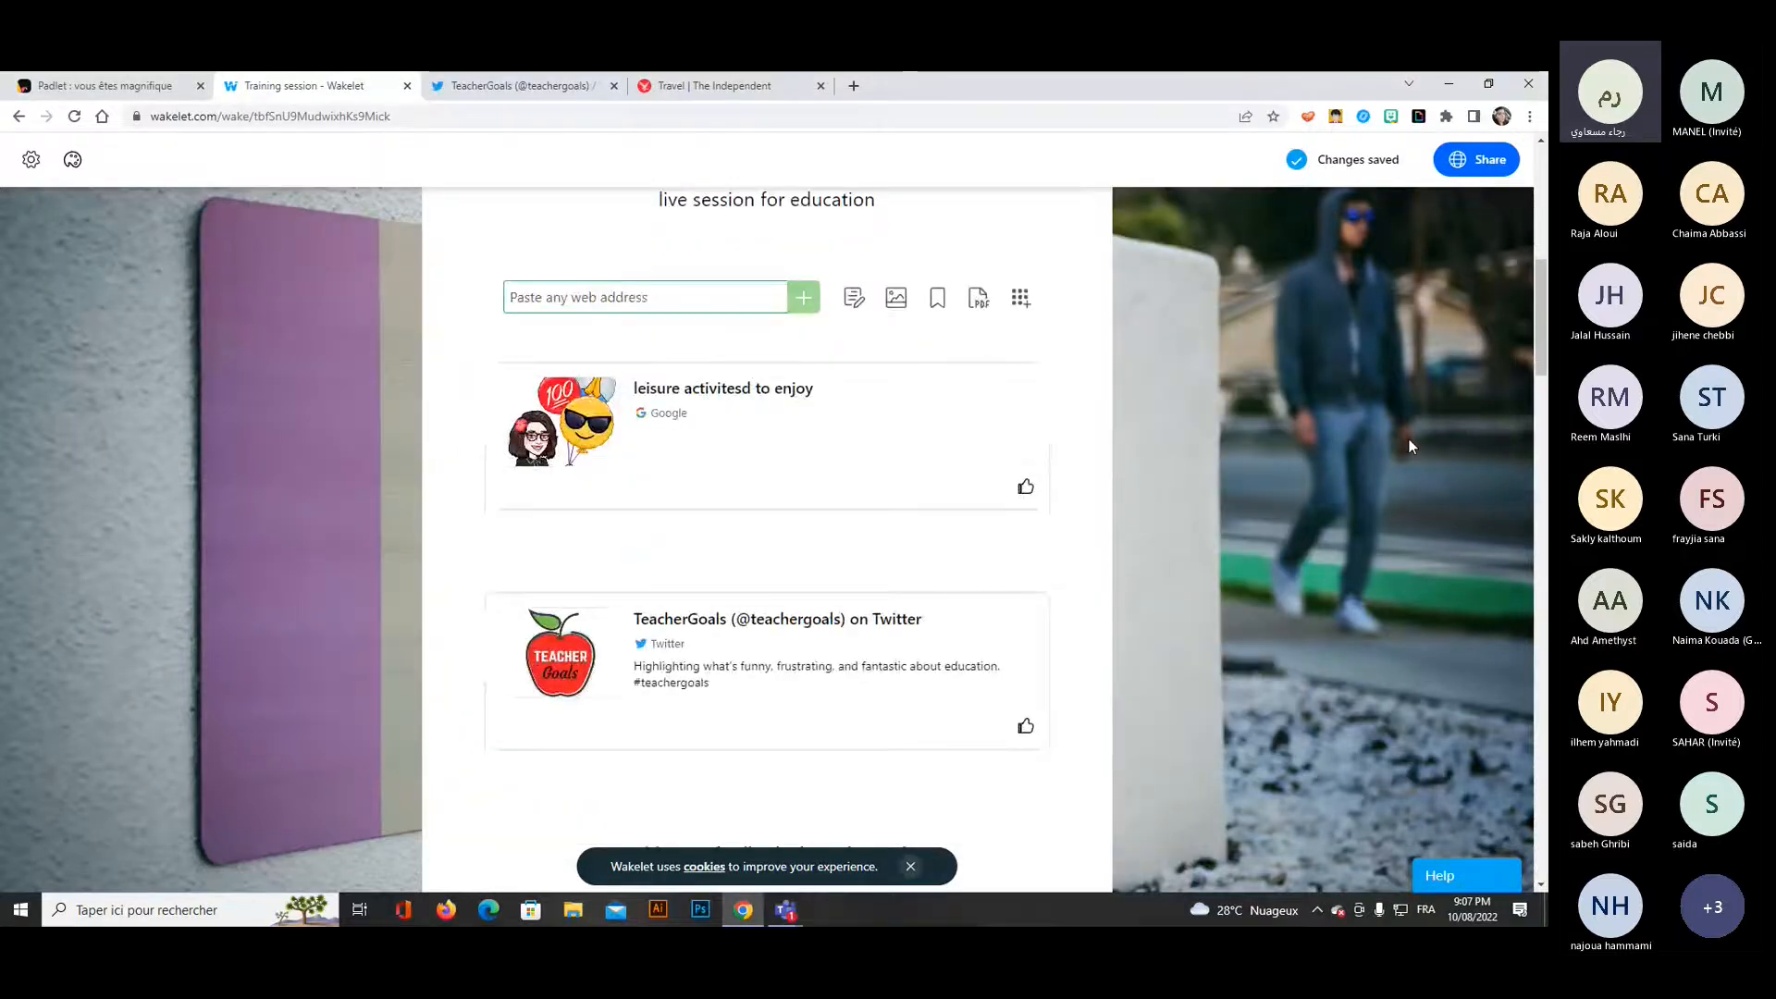
pyautogui.scroll(-2, 1407, 446)
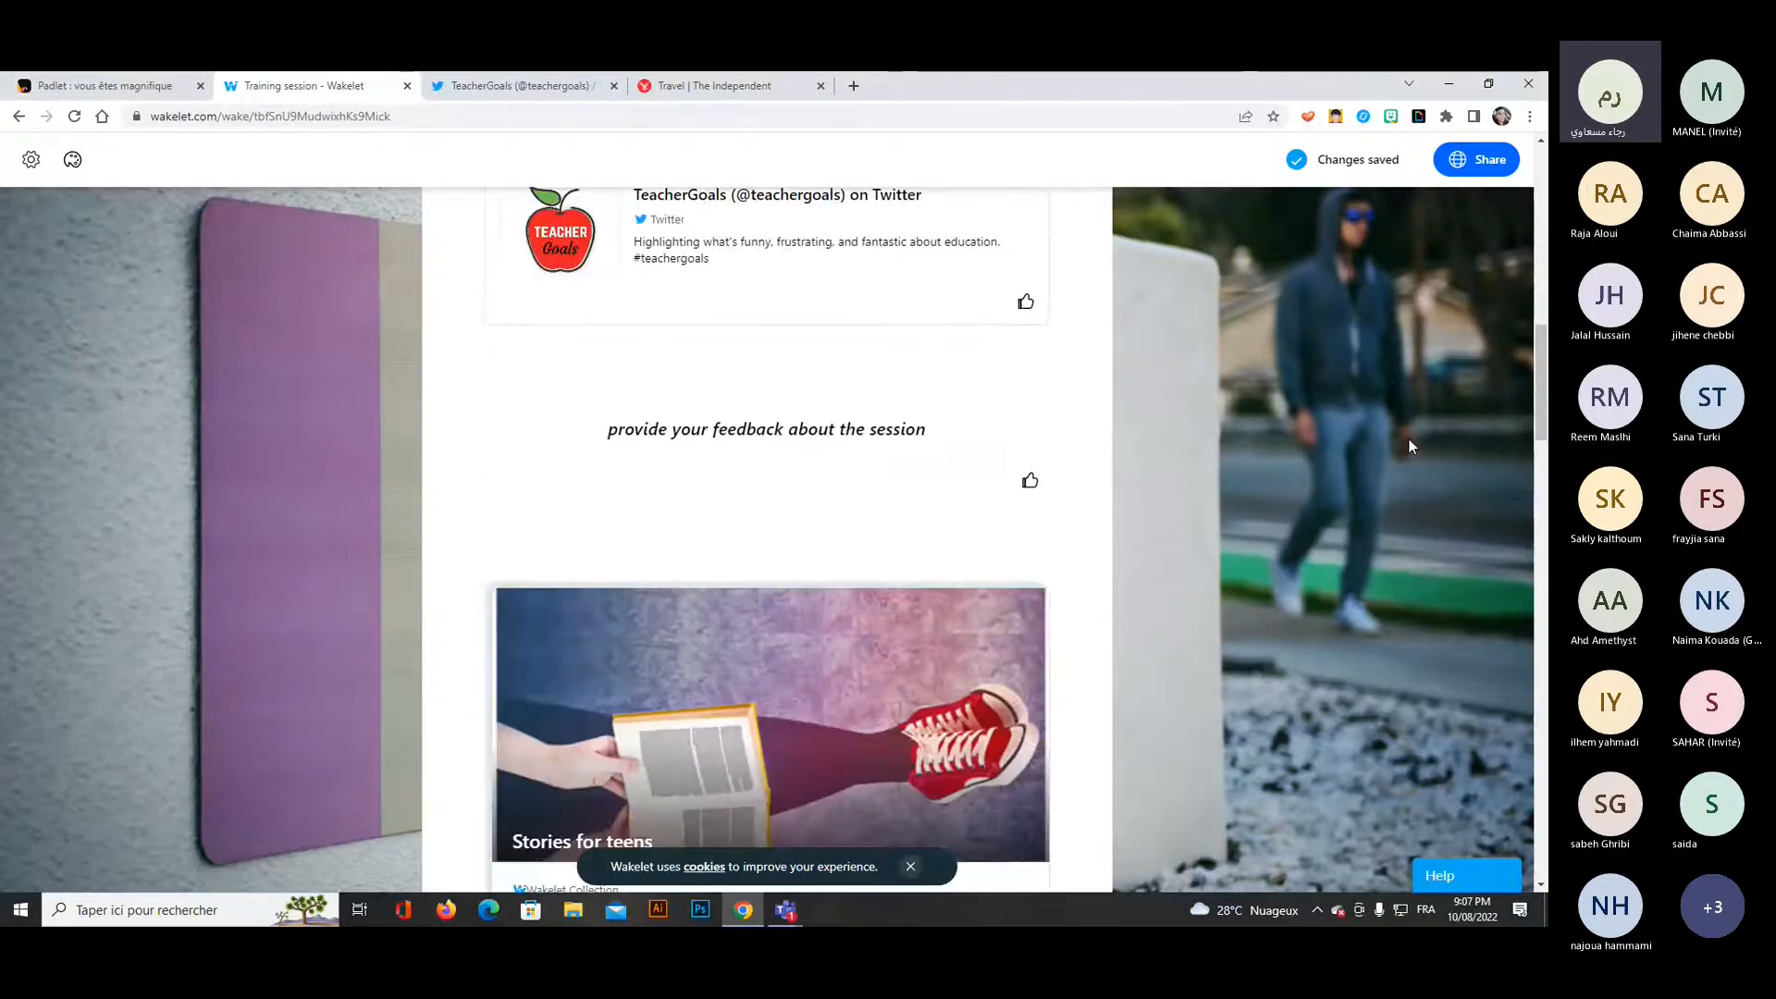
pyautogui.scroll(-4, 1408, 445)
pyautogui.scroll(-2, 1408, 446)
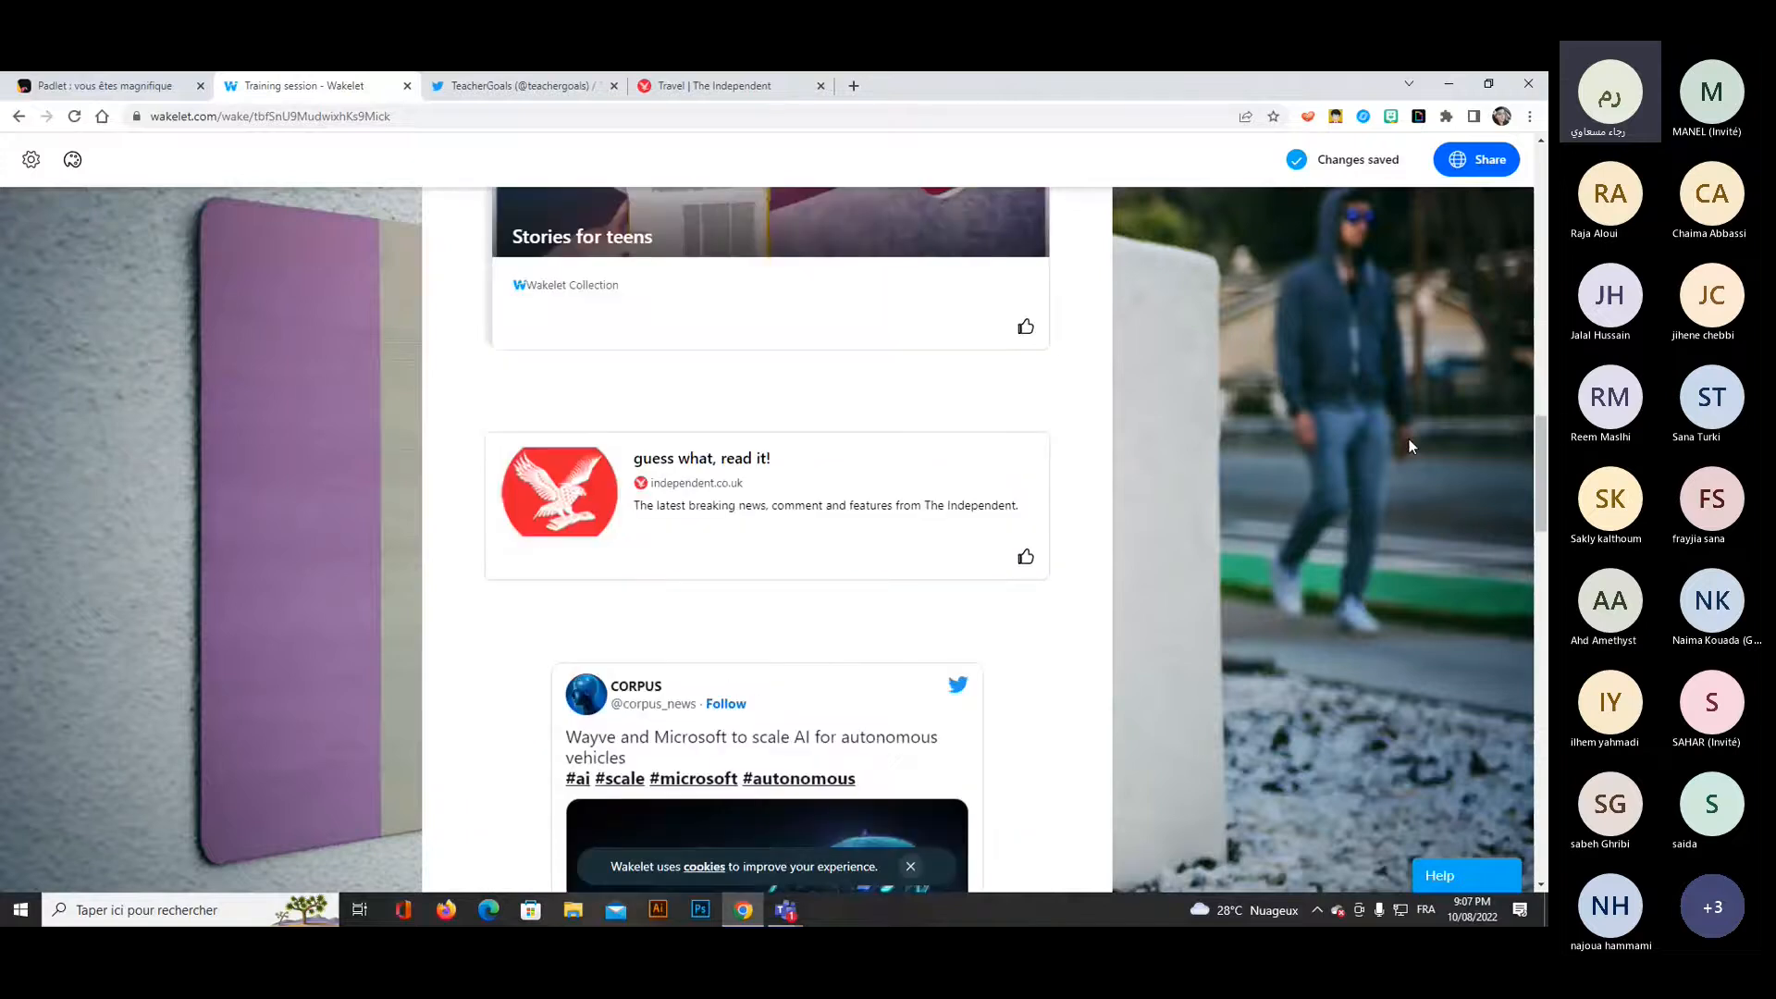
pyautogui.scroll(-5, 1408, 446)
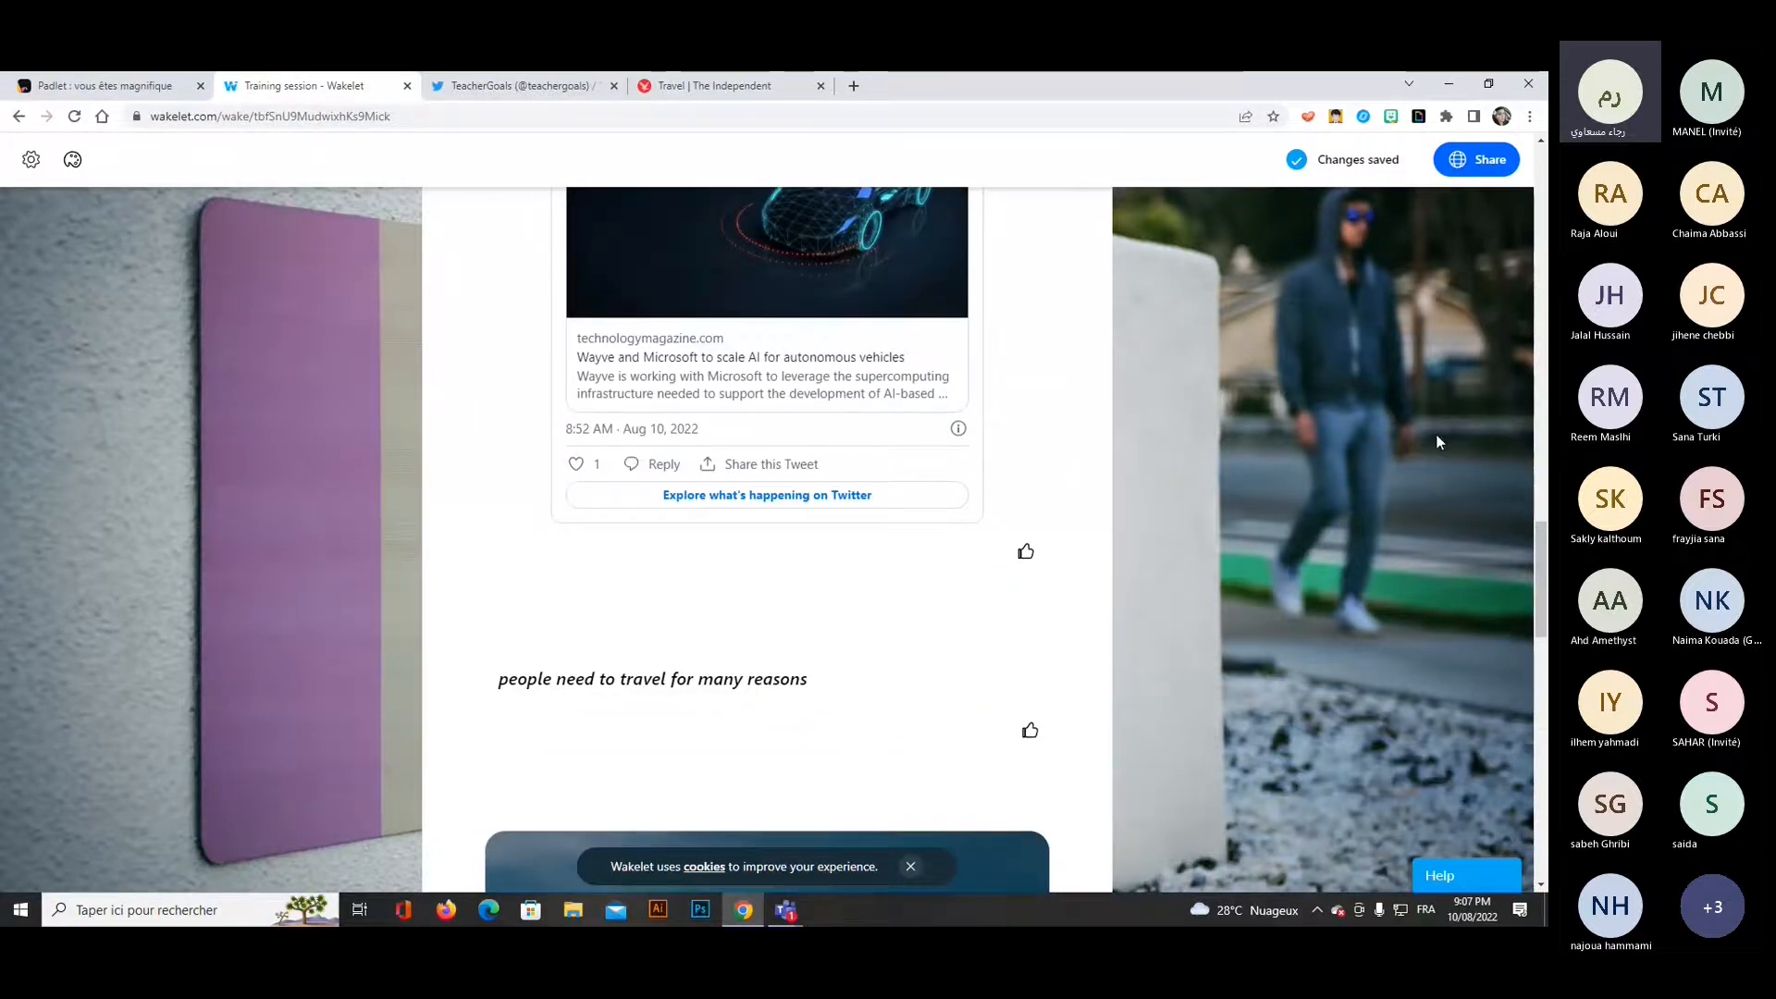
pyautogui.scroll(-6, 1434, 441)
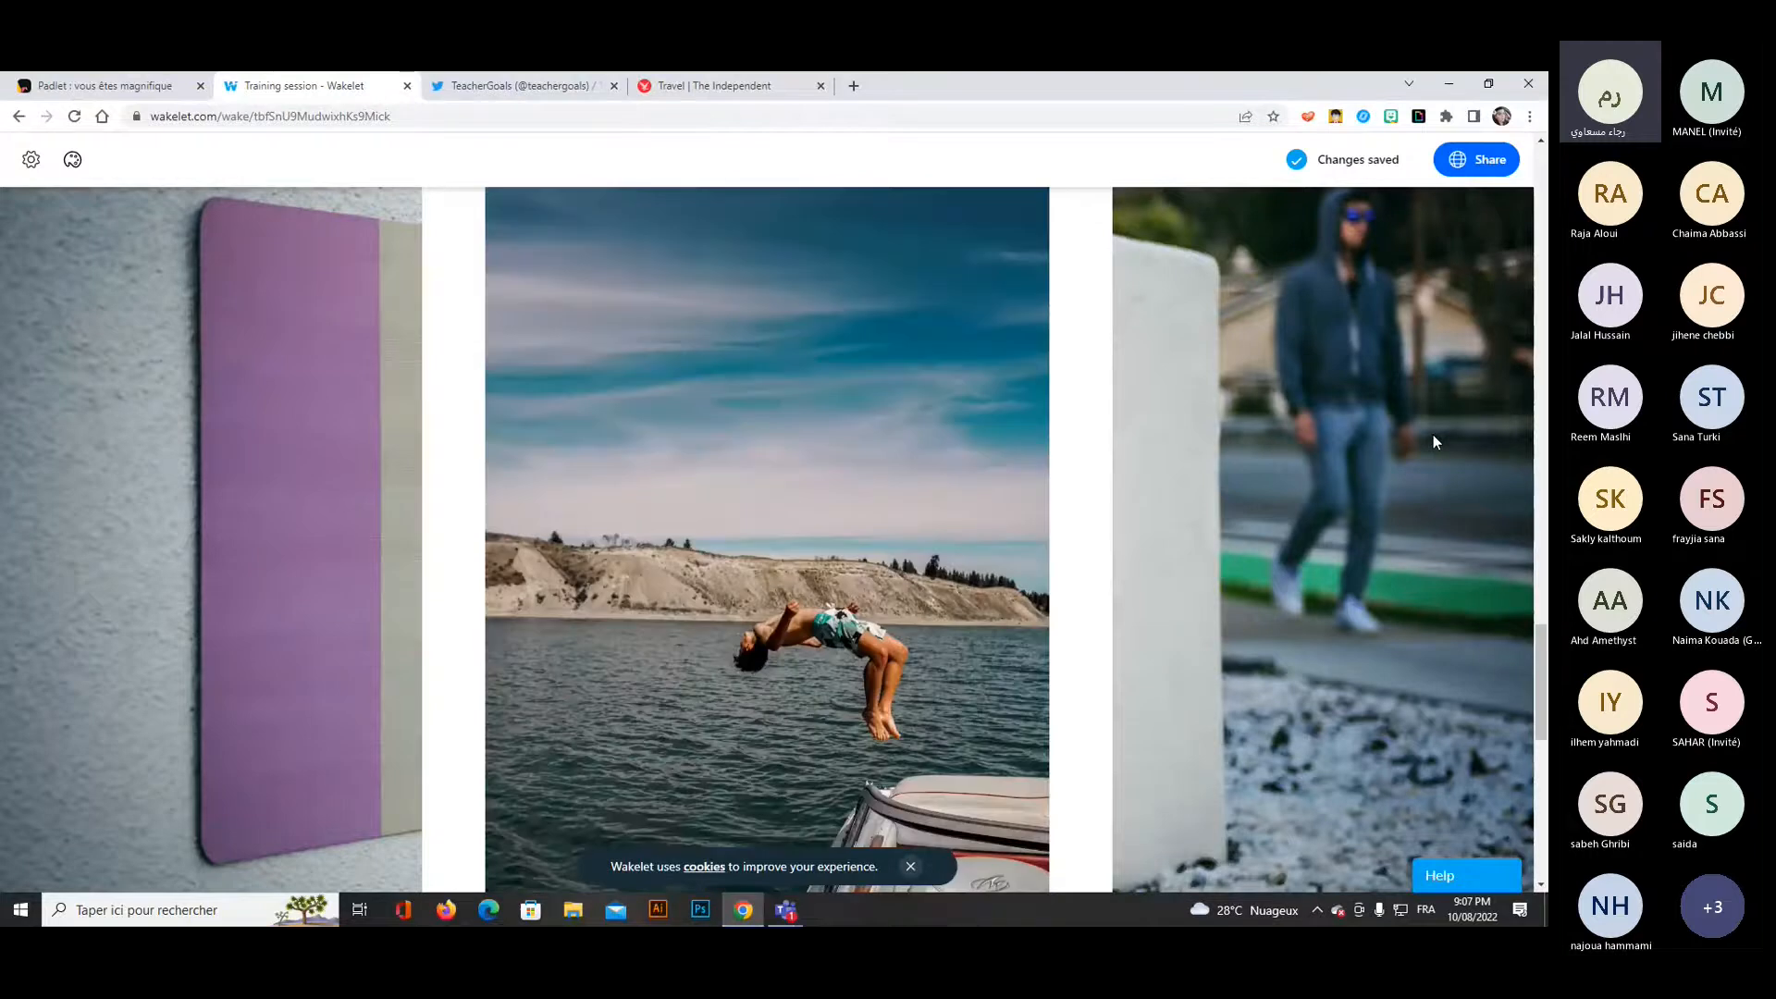
pyautogui.scroll(-6, 1431, 440)
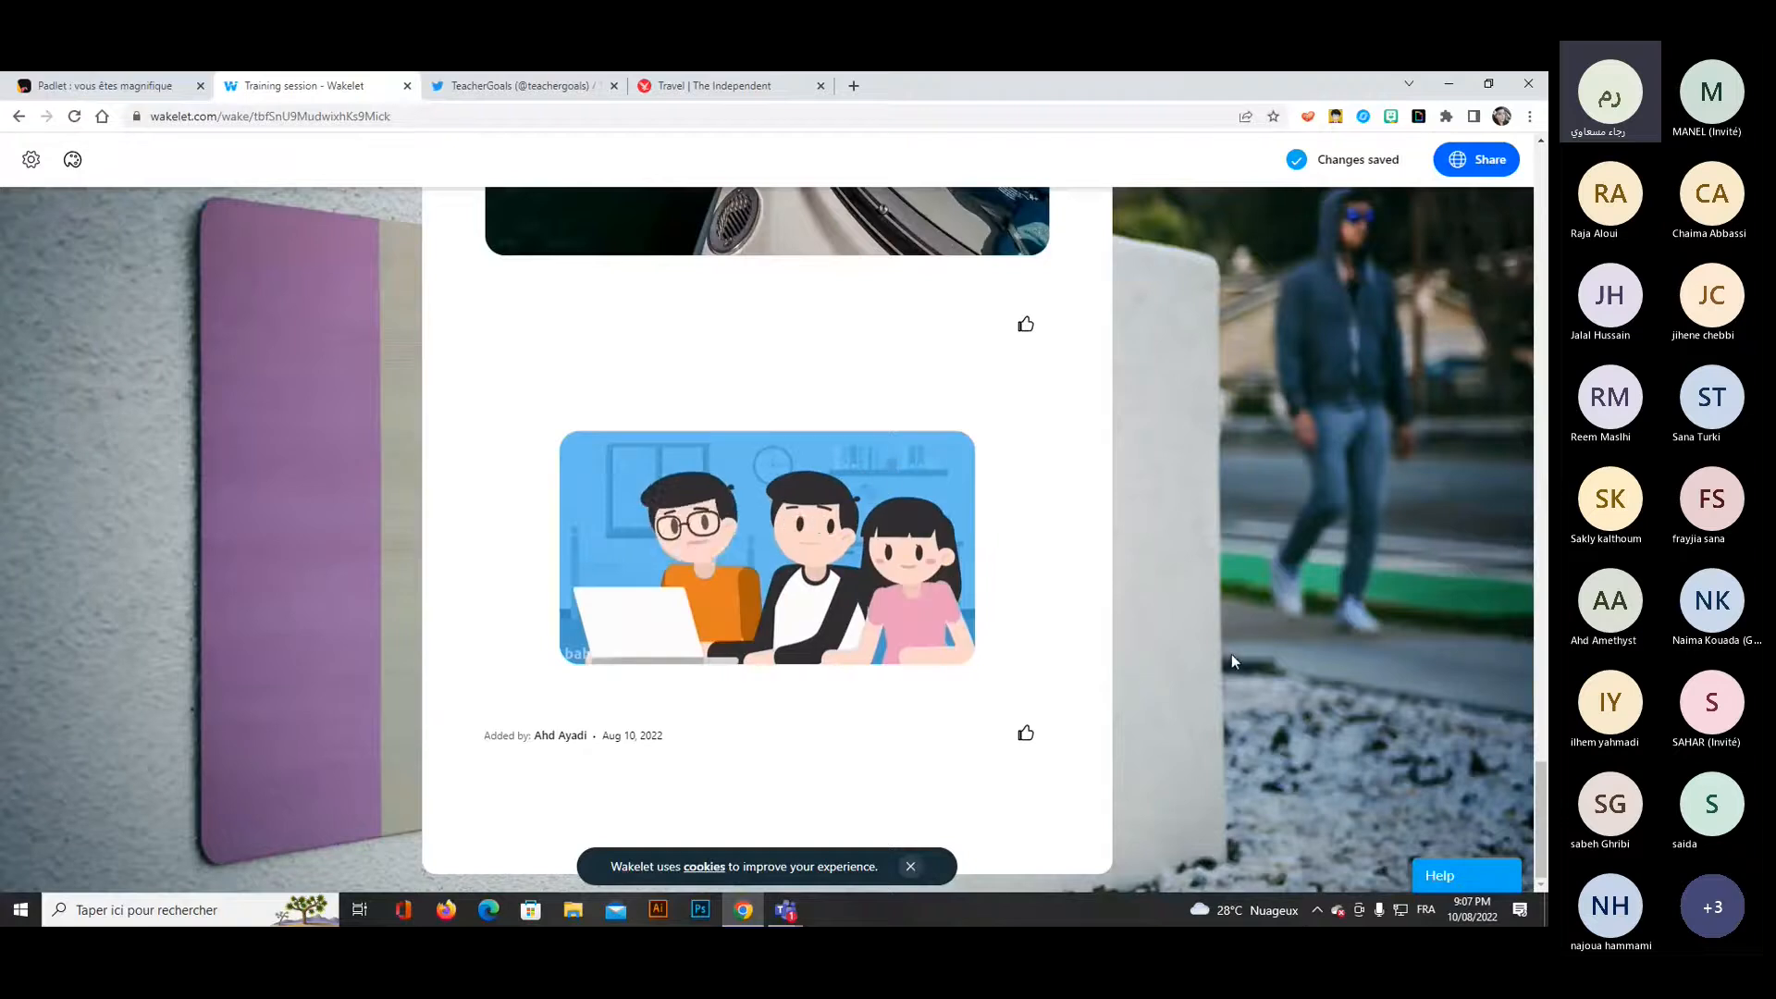
pyautogui.click(1026, 737)
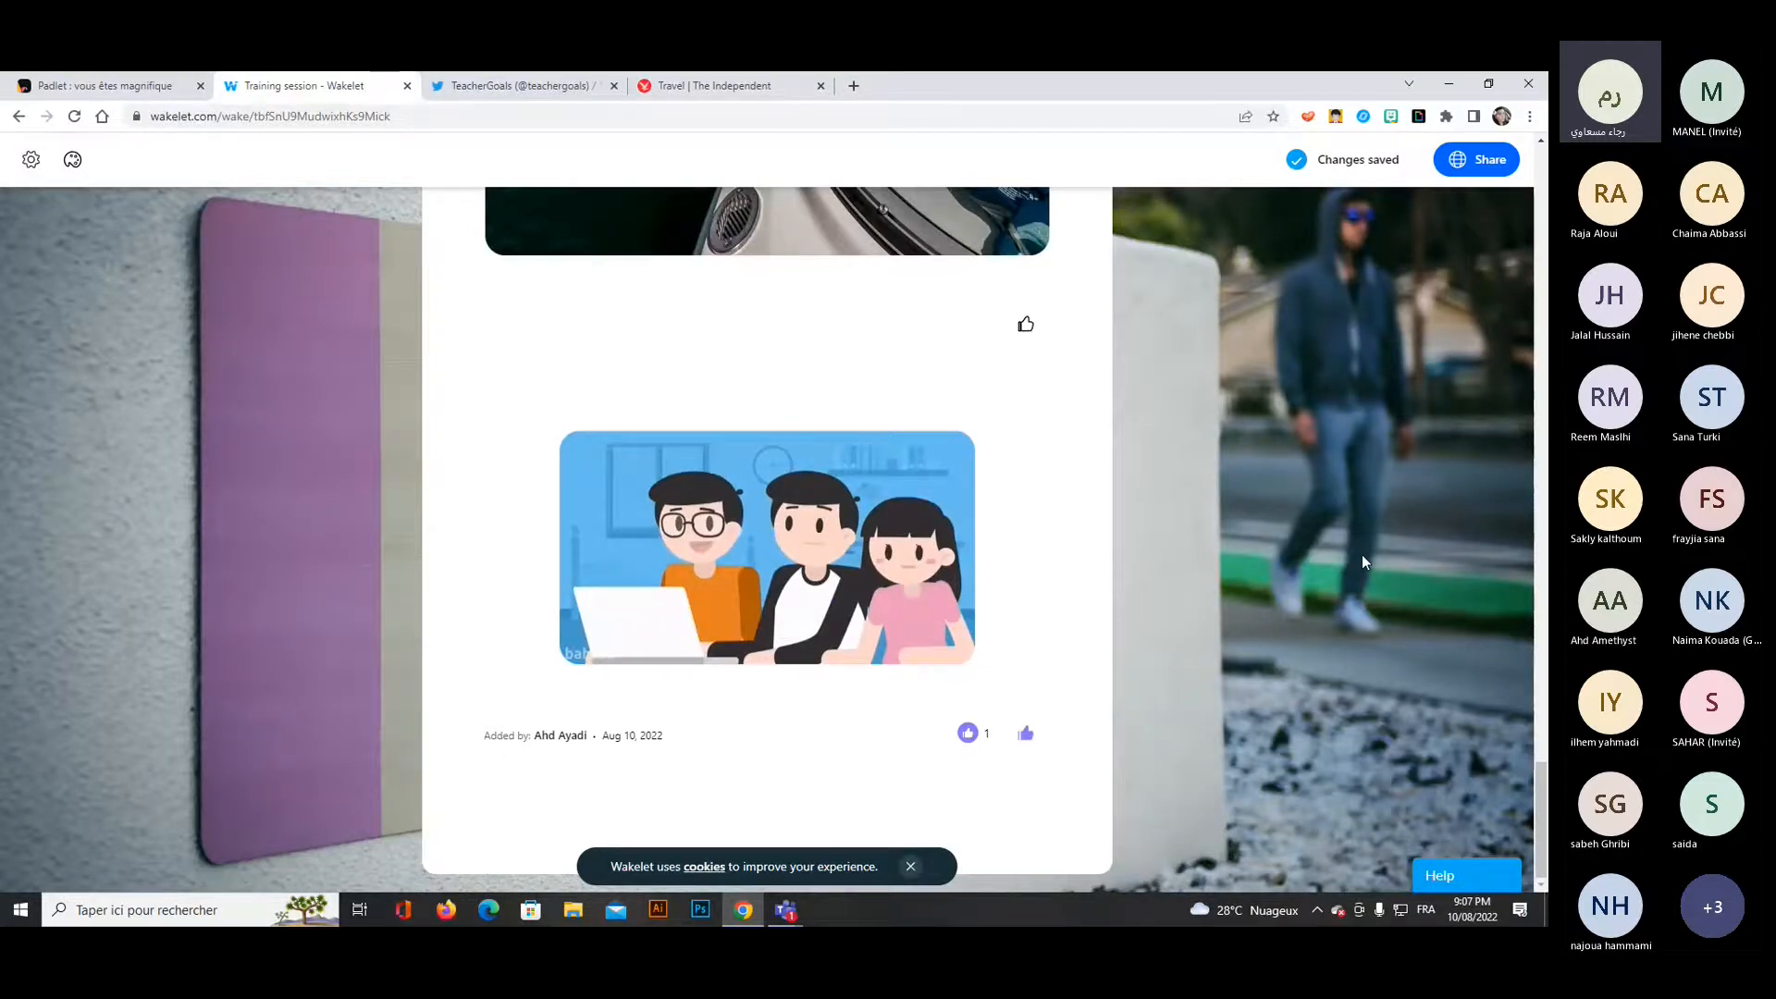
pyautogui.scroll(4, 1362, 555)
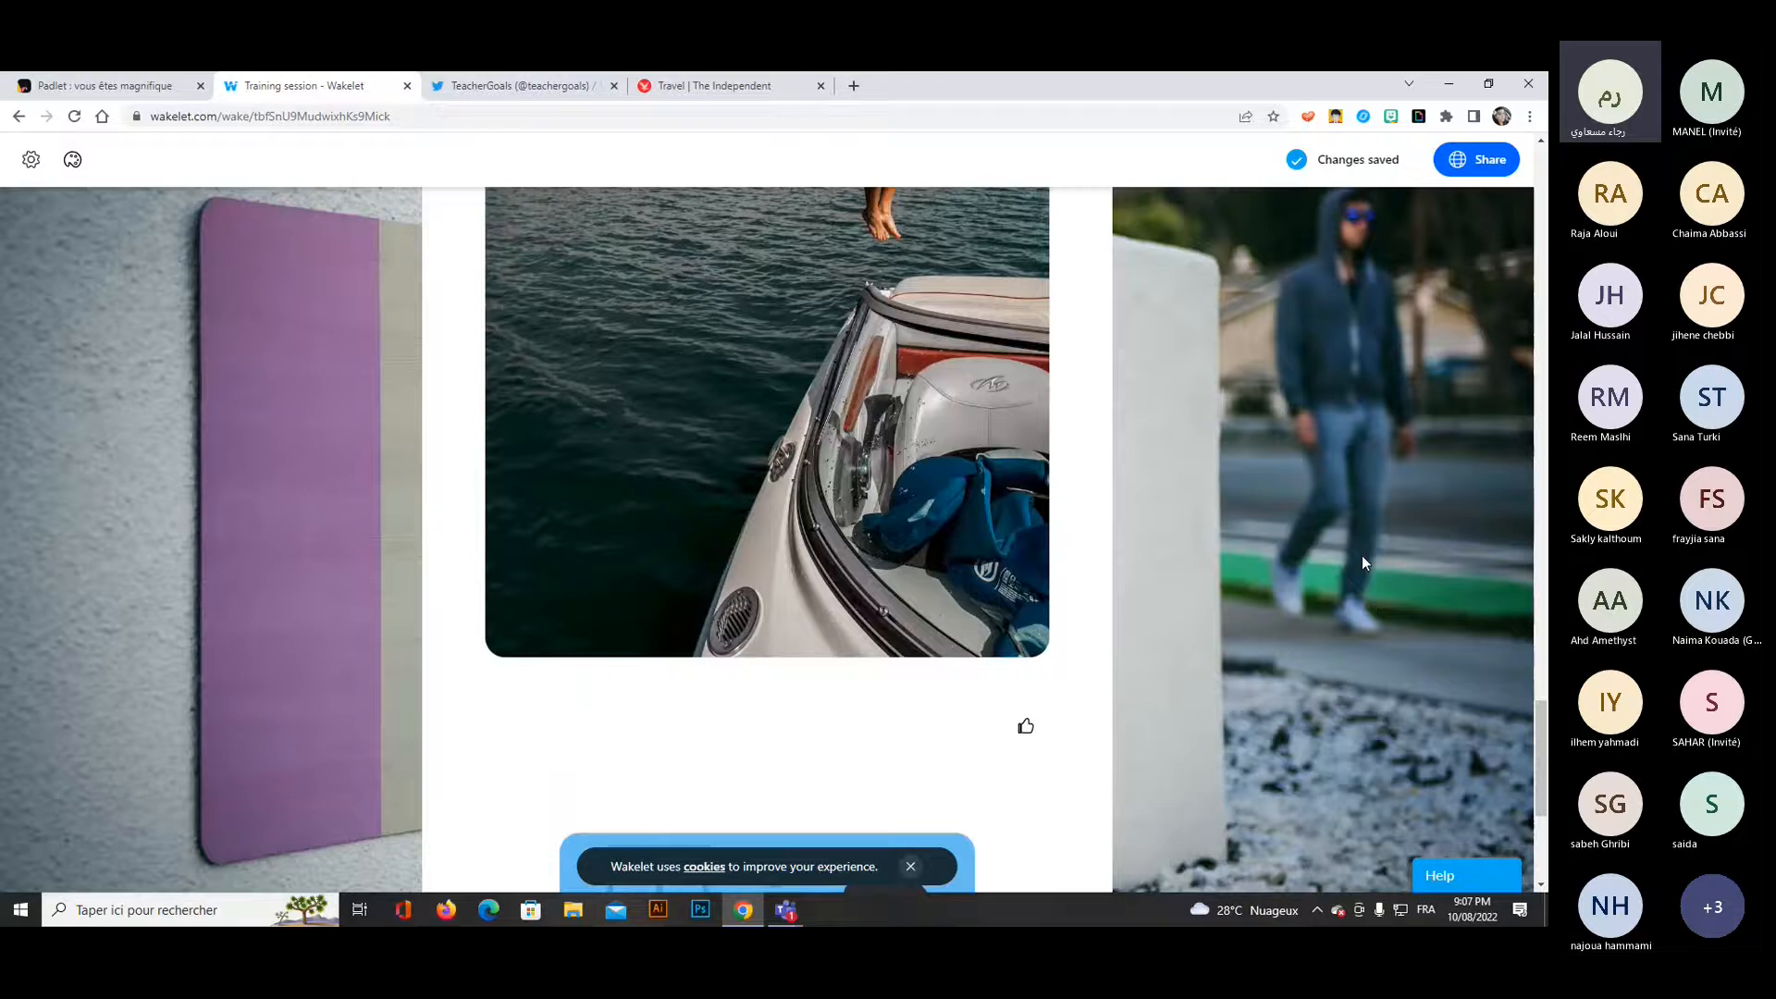
pyautogui.scroll(-4, 1361, 555)
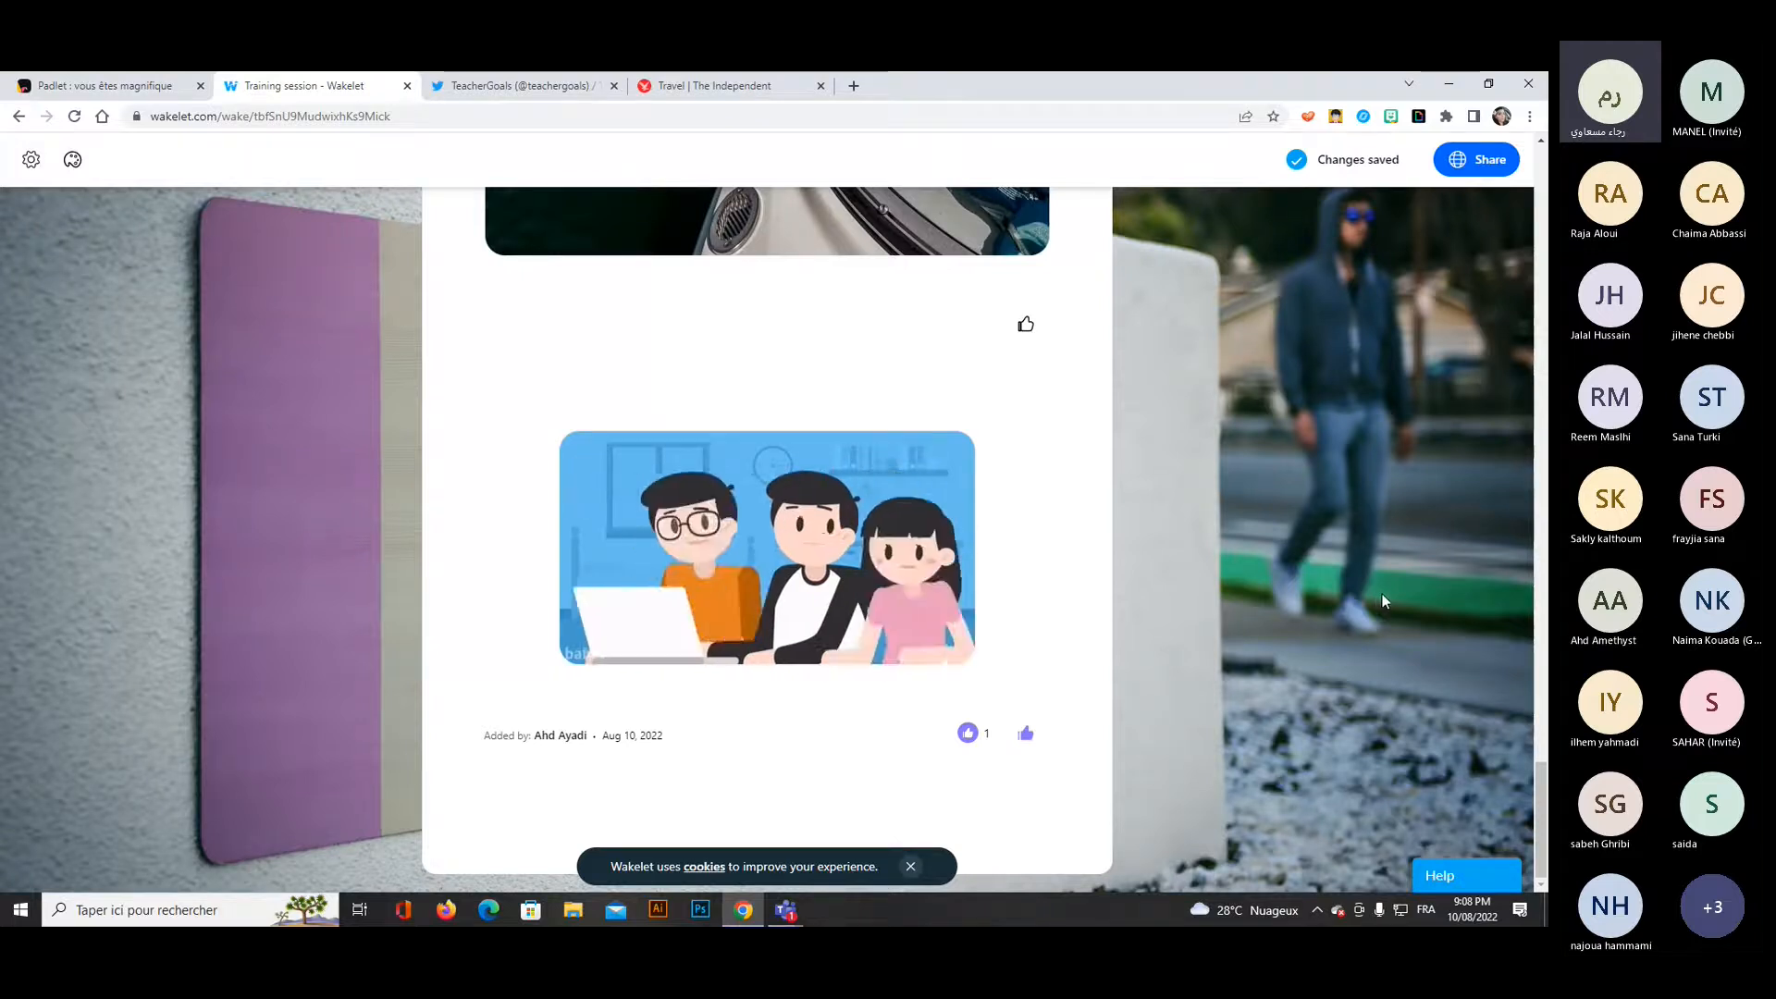
pyautogui.scroll(3, 1385, 601)
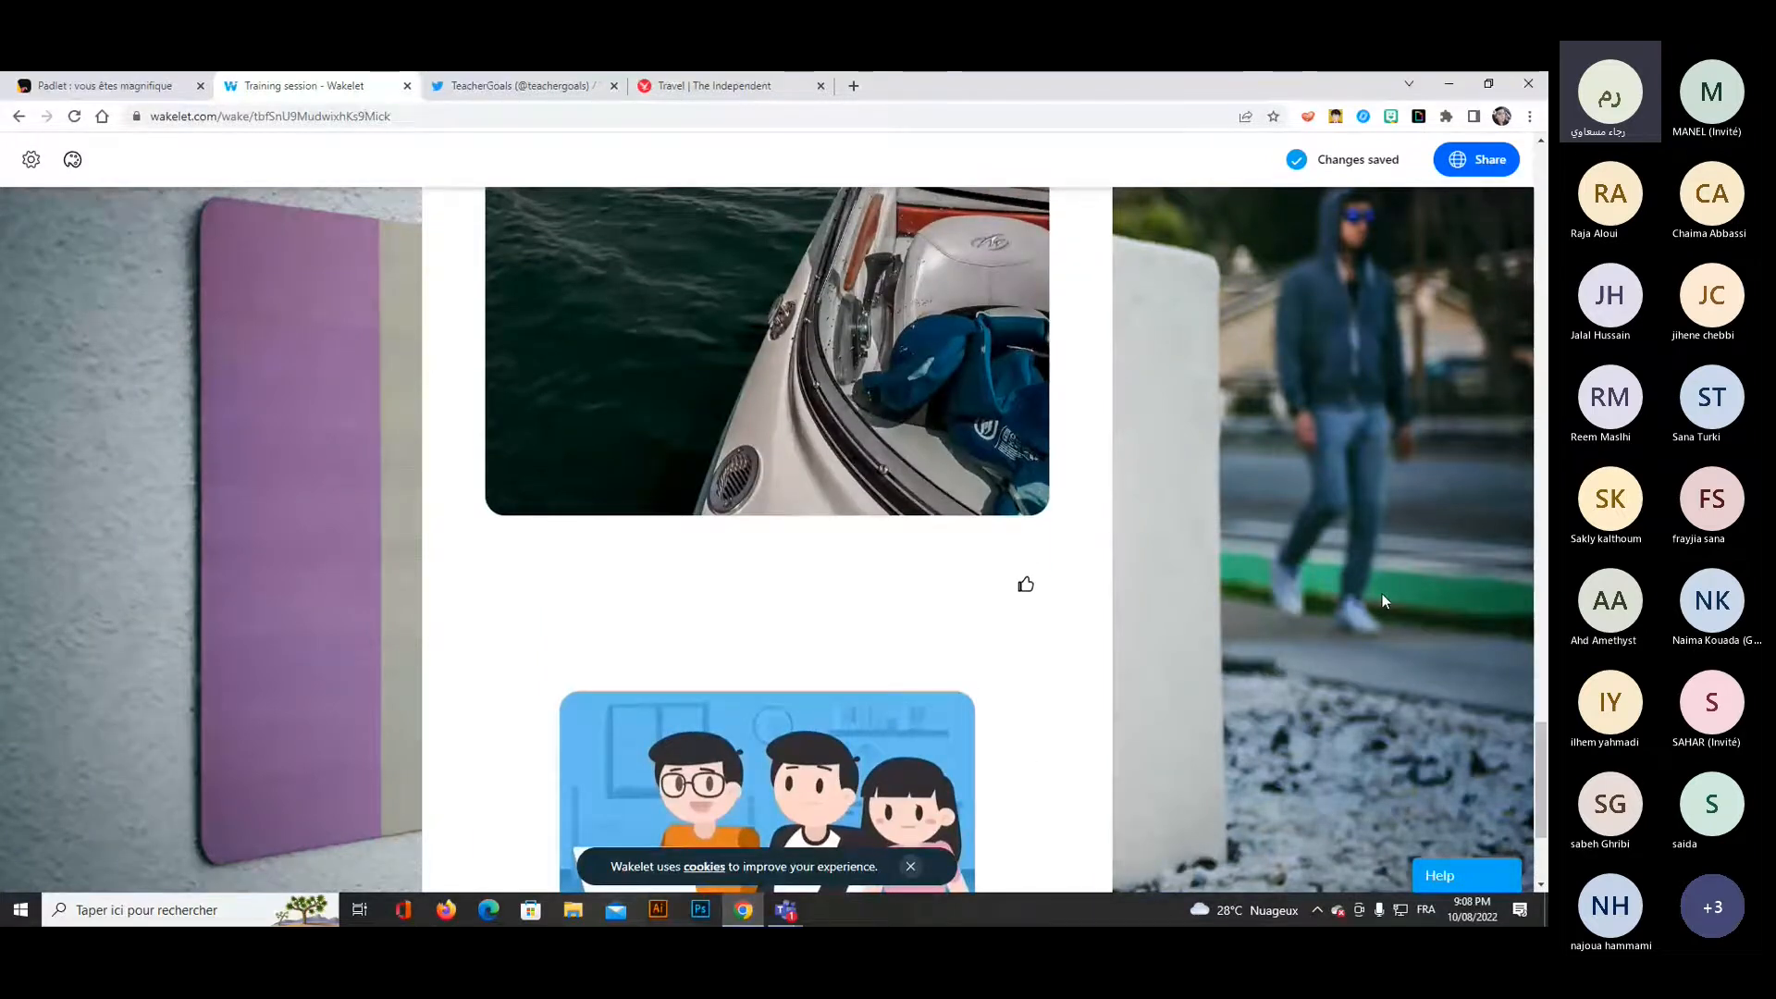
pyautogui.scroll(5, 1382, 599)
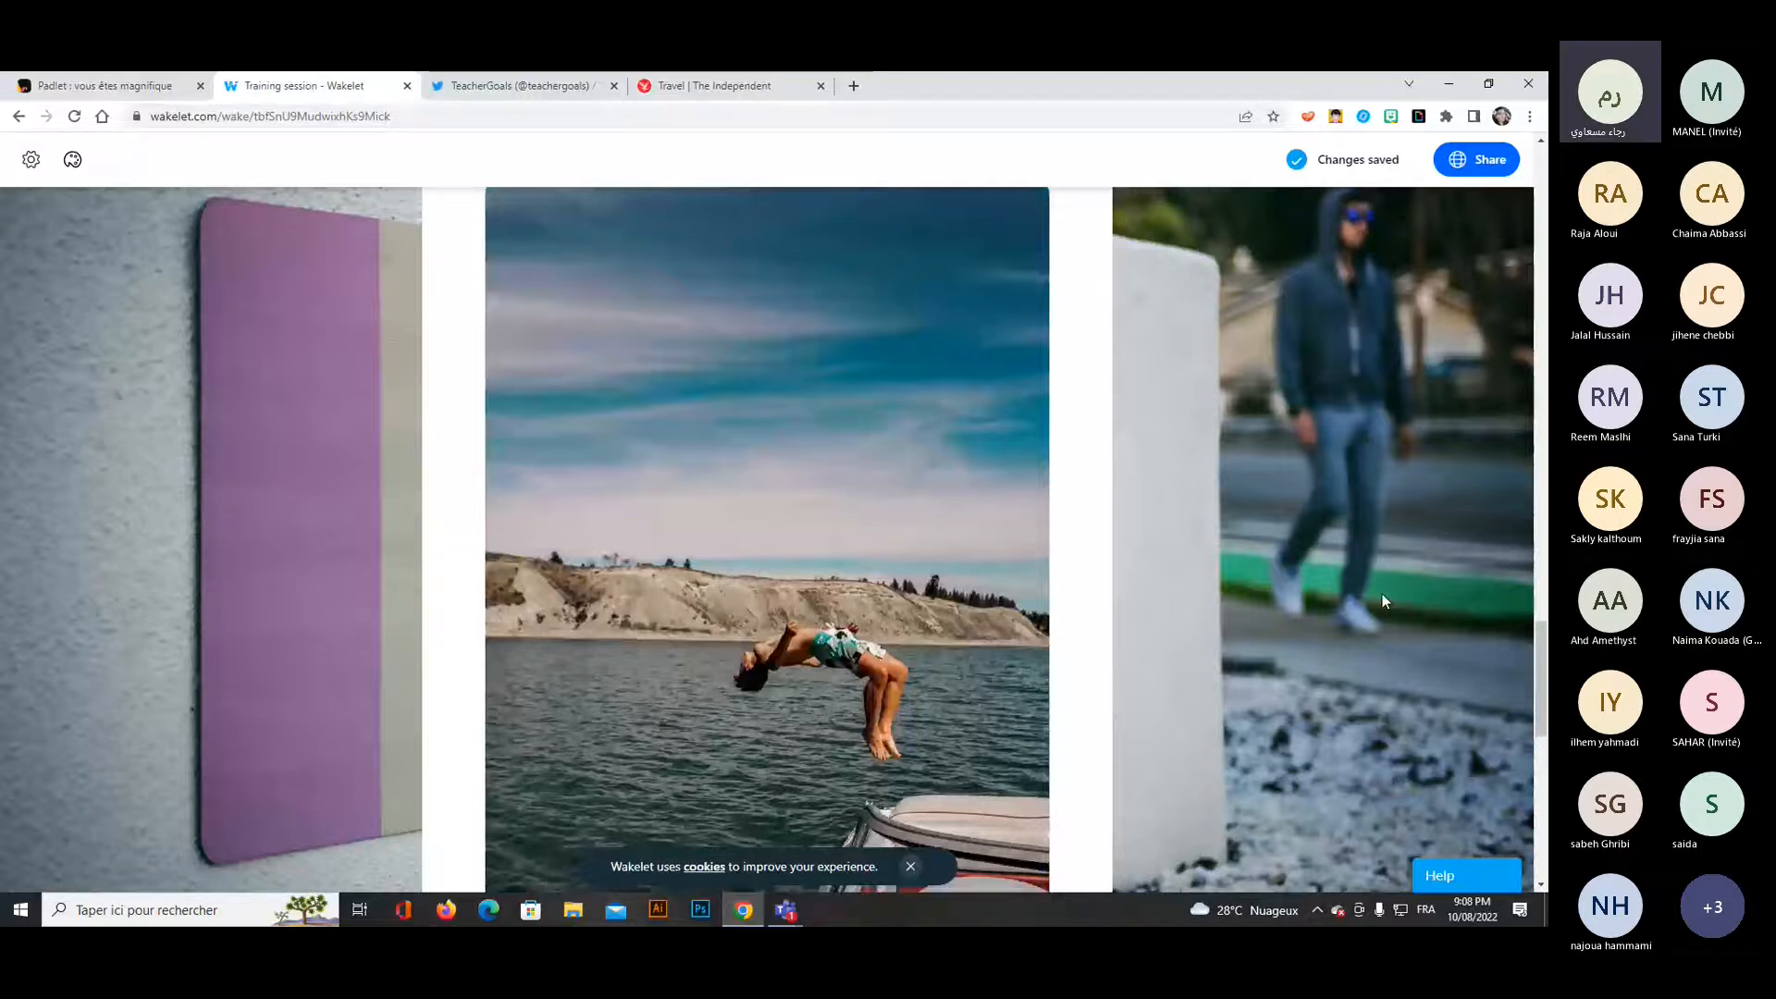
pyautogui.scroll(5, 1381, 599)
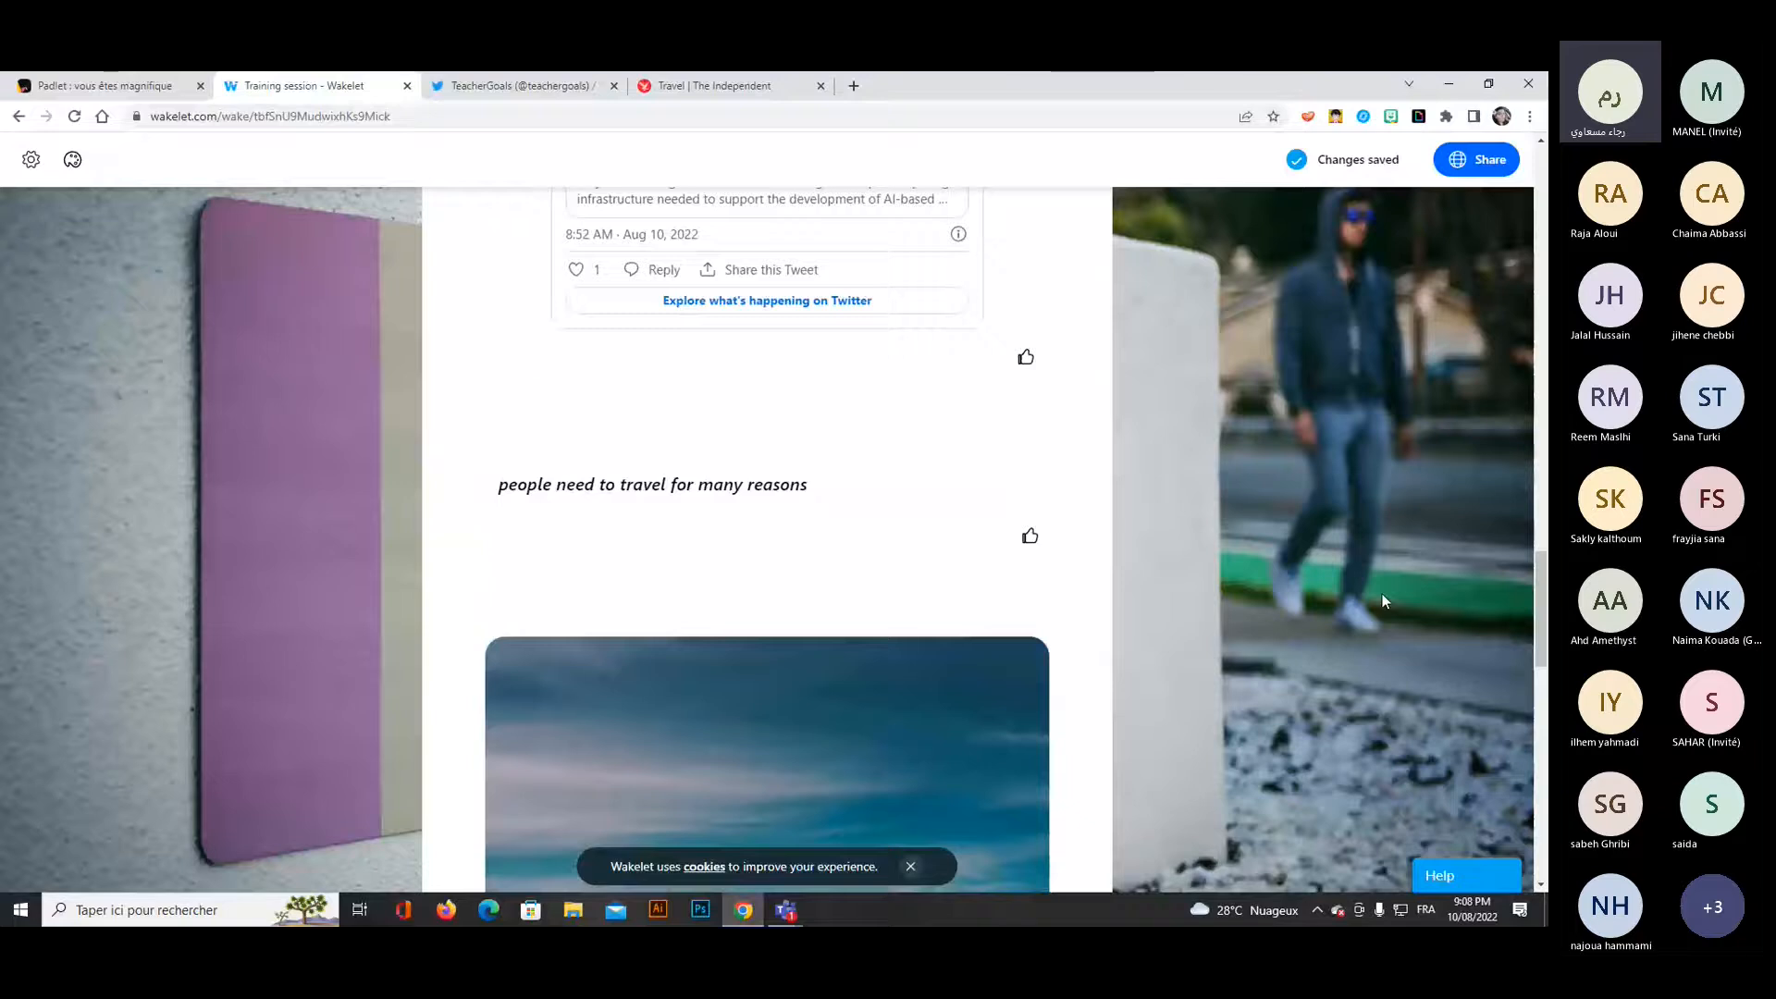
# Review the posts in the Training session collection from its end back up to the cover image.
pyautogui.scroll(3, 1382, 600)
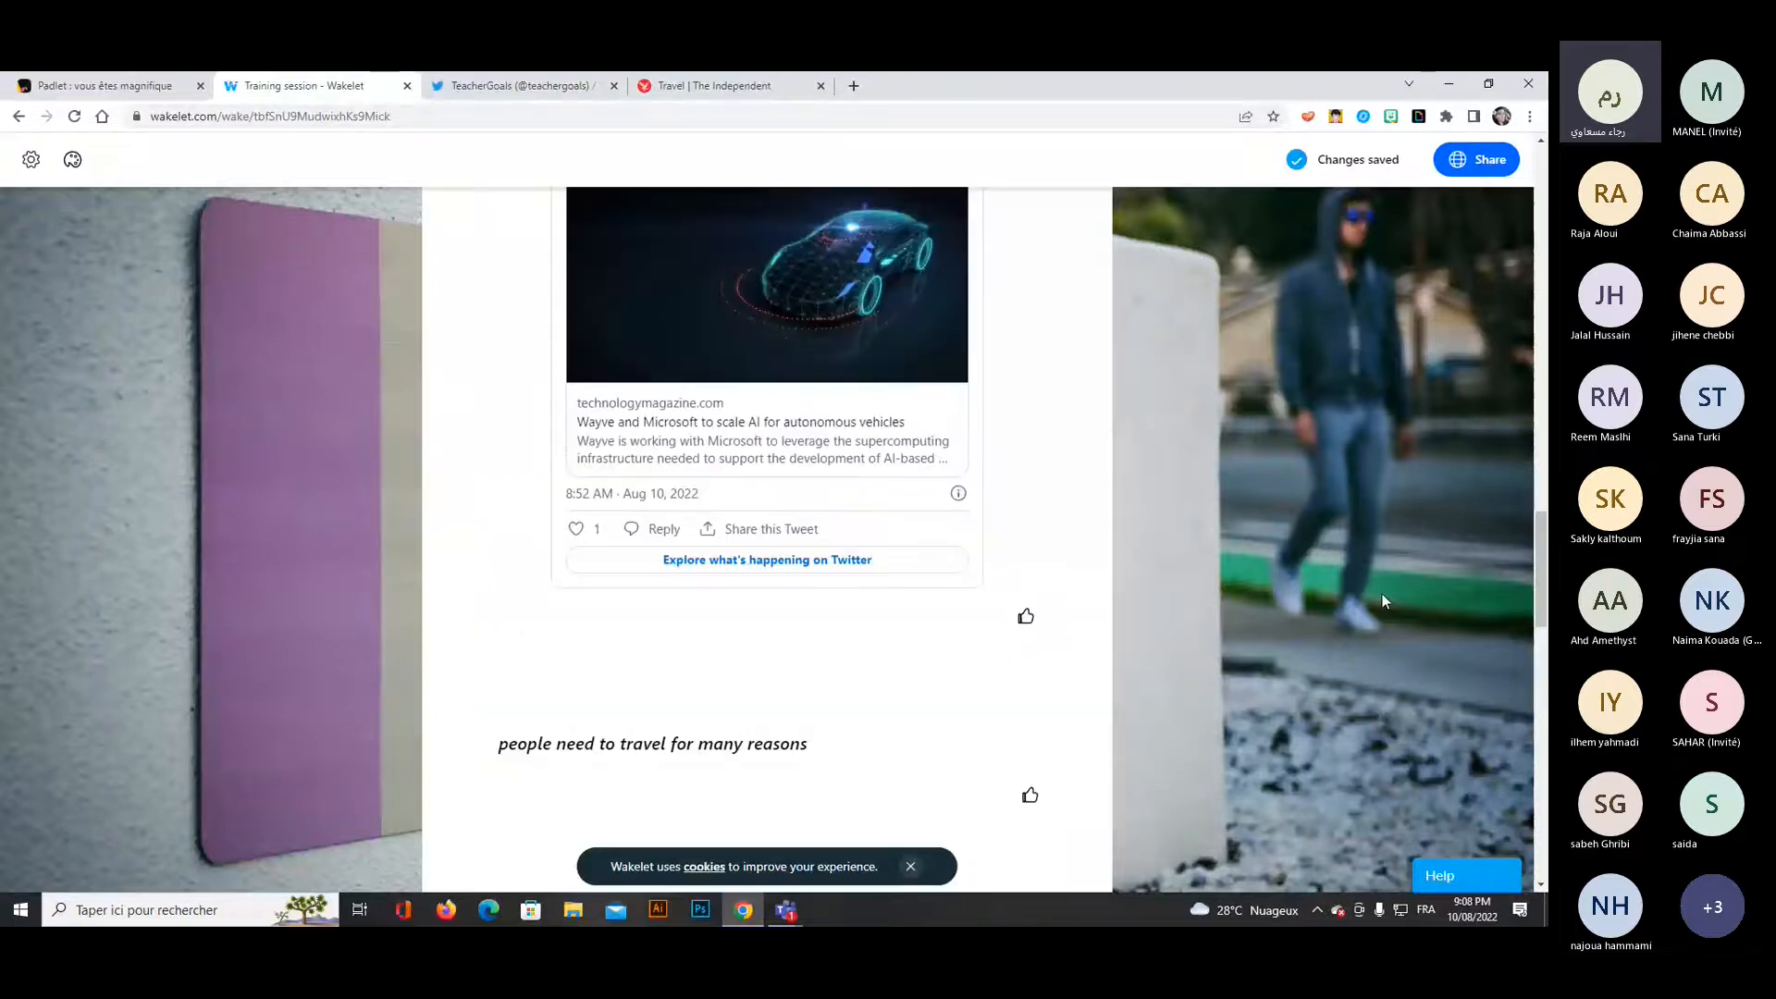
pyautogui.scroll(3, 1384, 601)
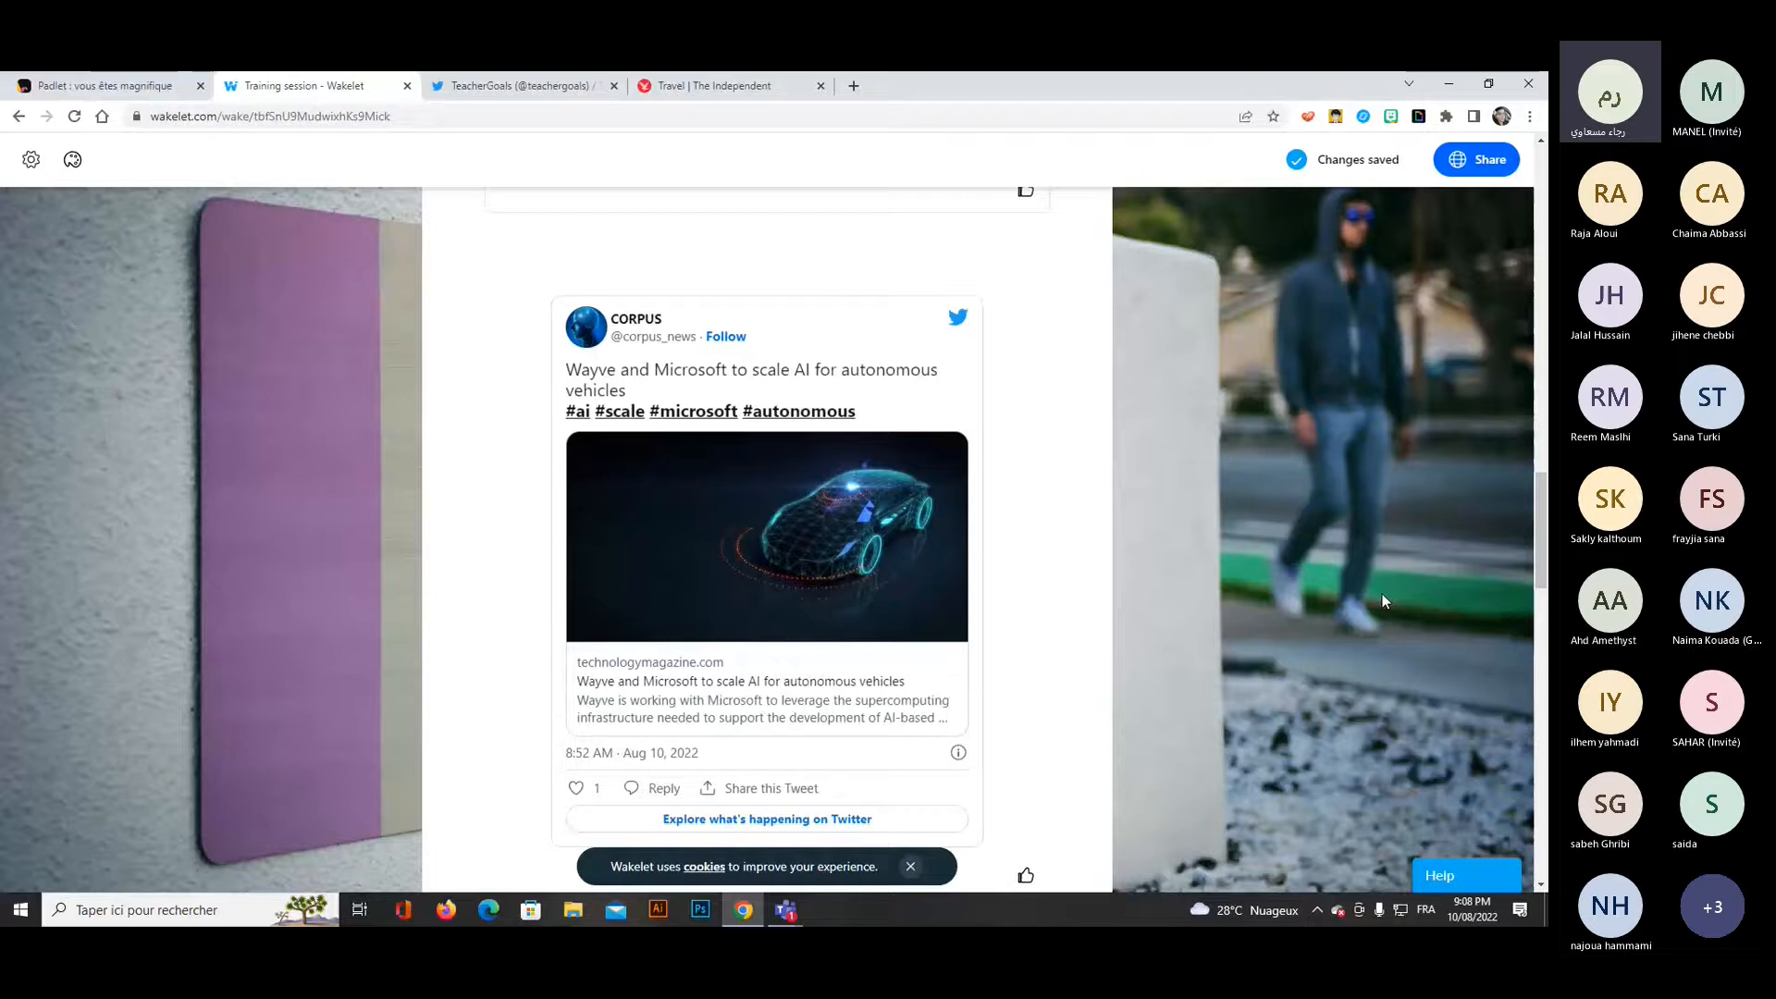
pyautogui.scroll(2, 1382, 597)
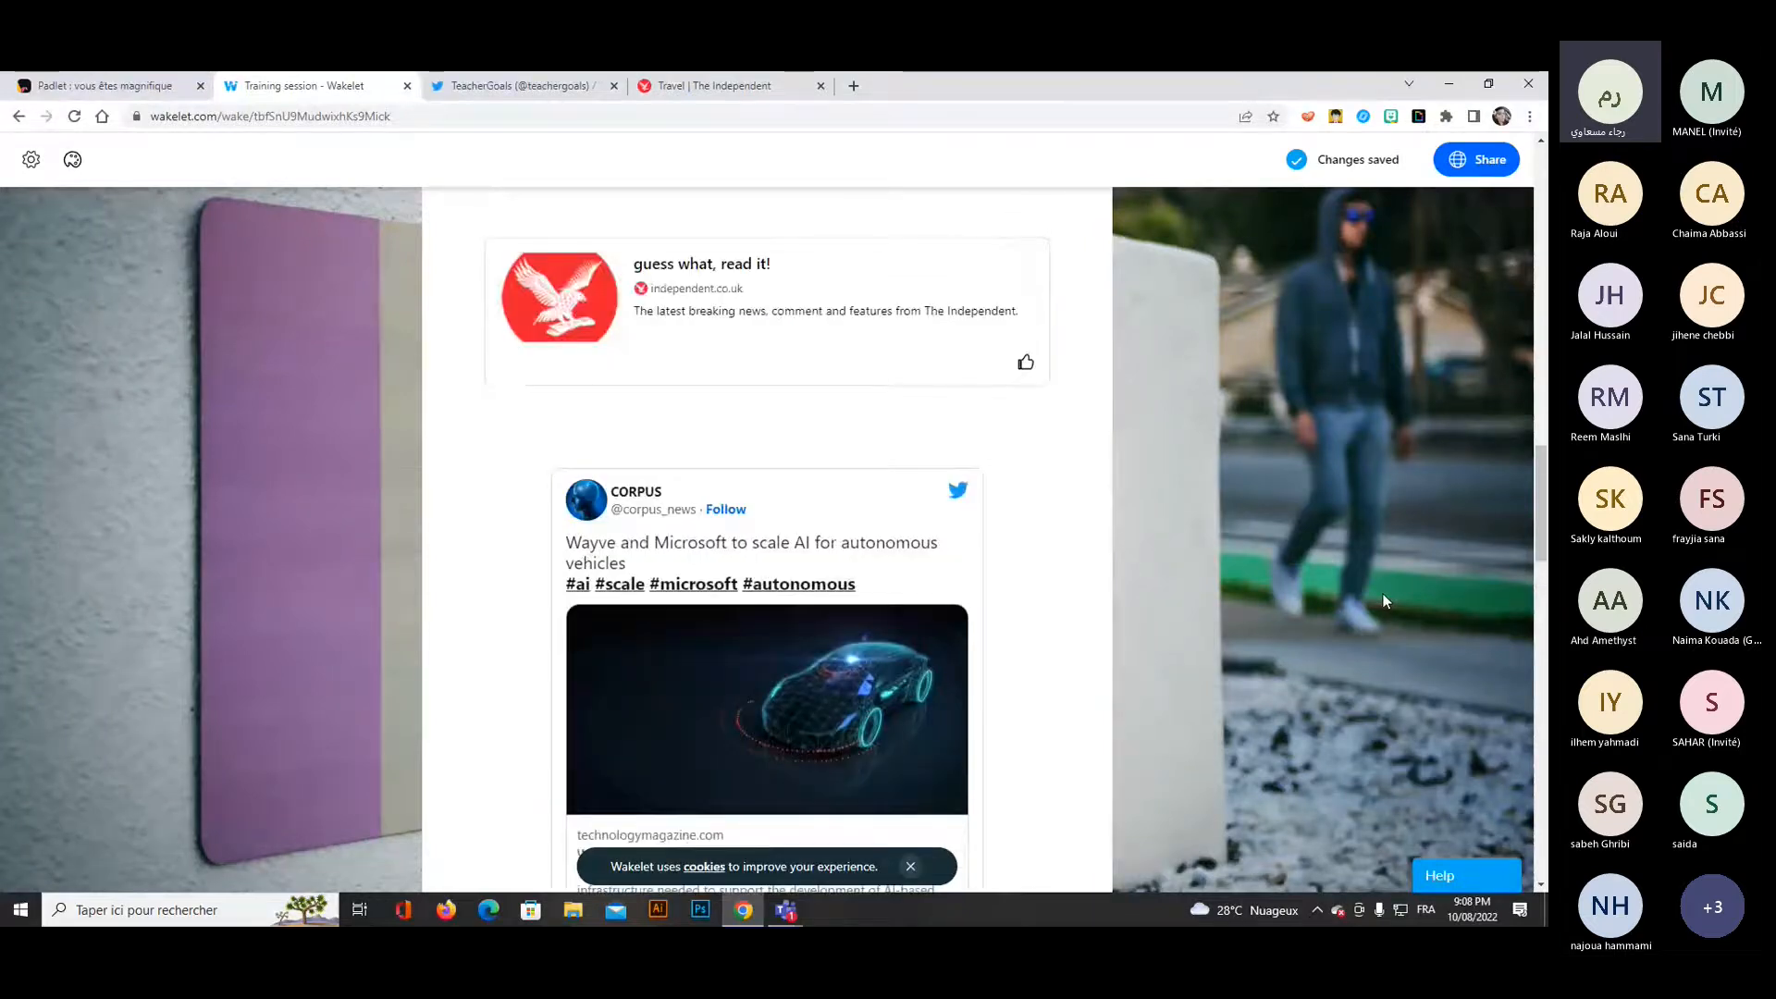
pyautogui.scroll(2, 1387, 611)
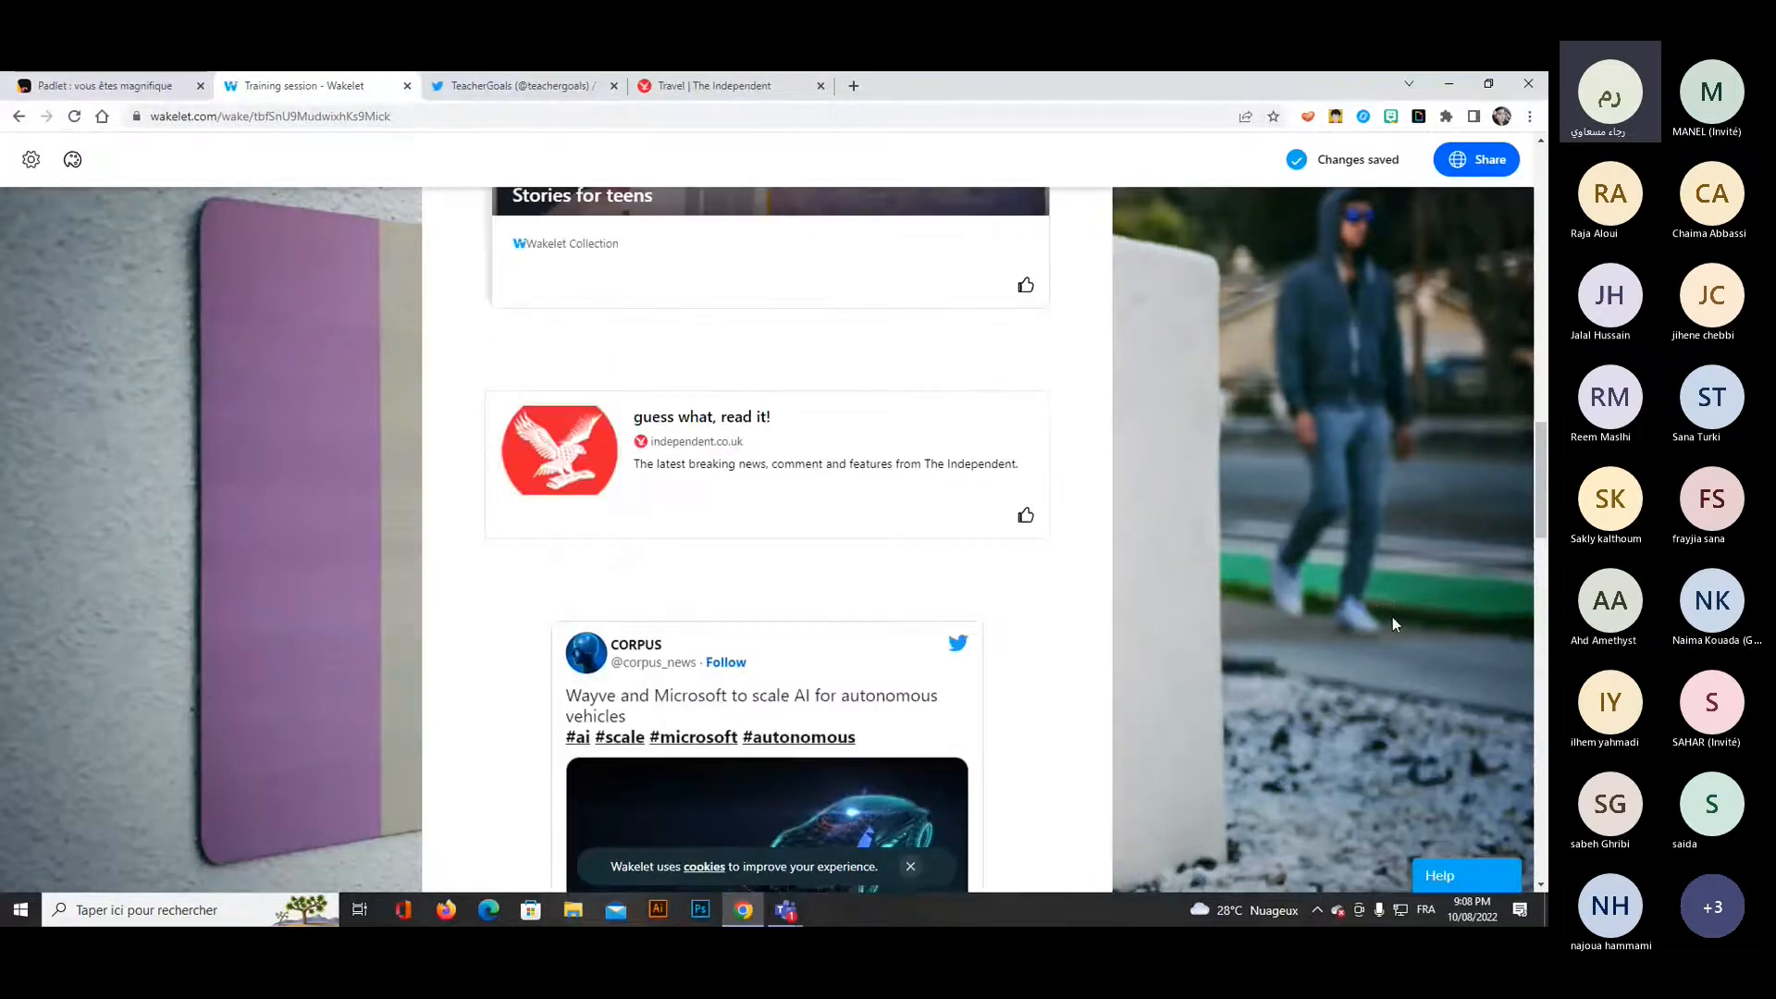
pyautogui.scroll(5, 1394, 623)
pyautogui.scroll(5, 1391, 614)
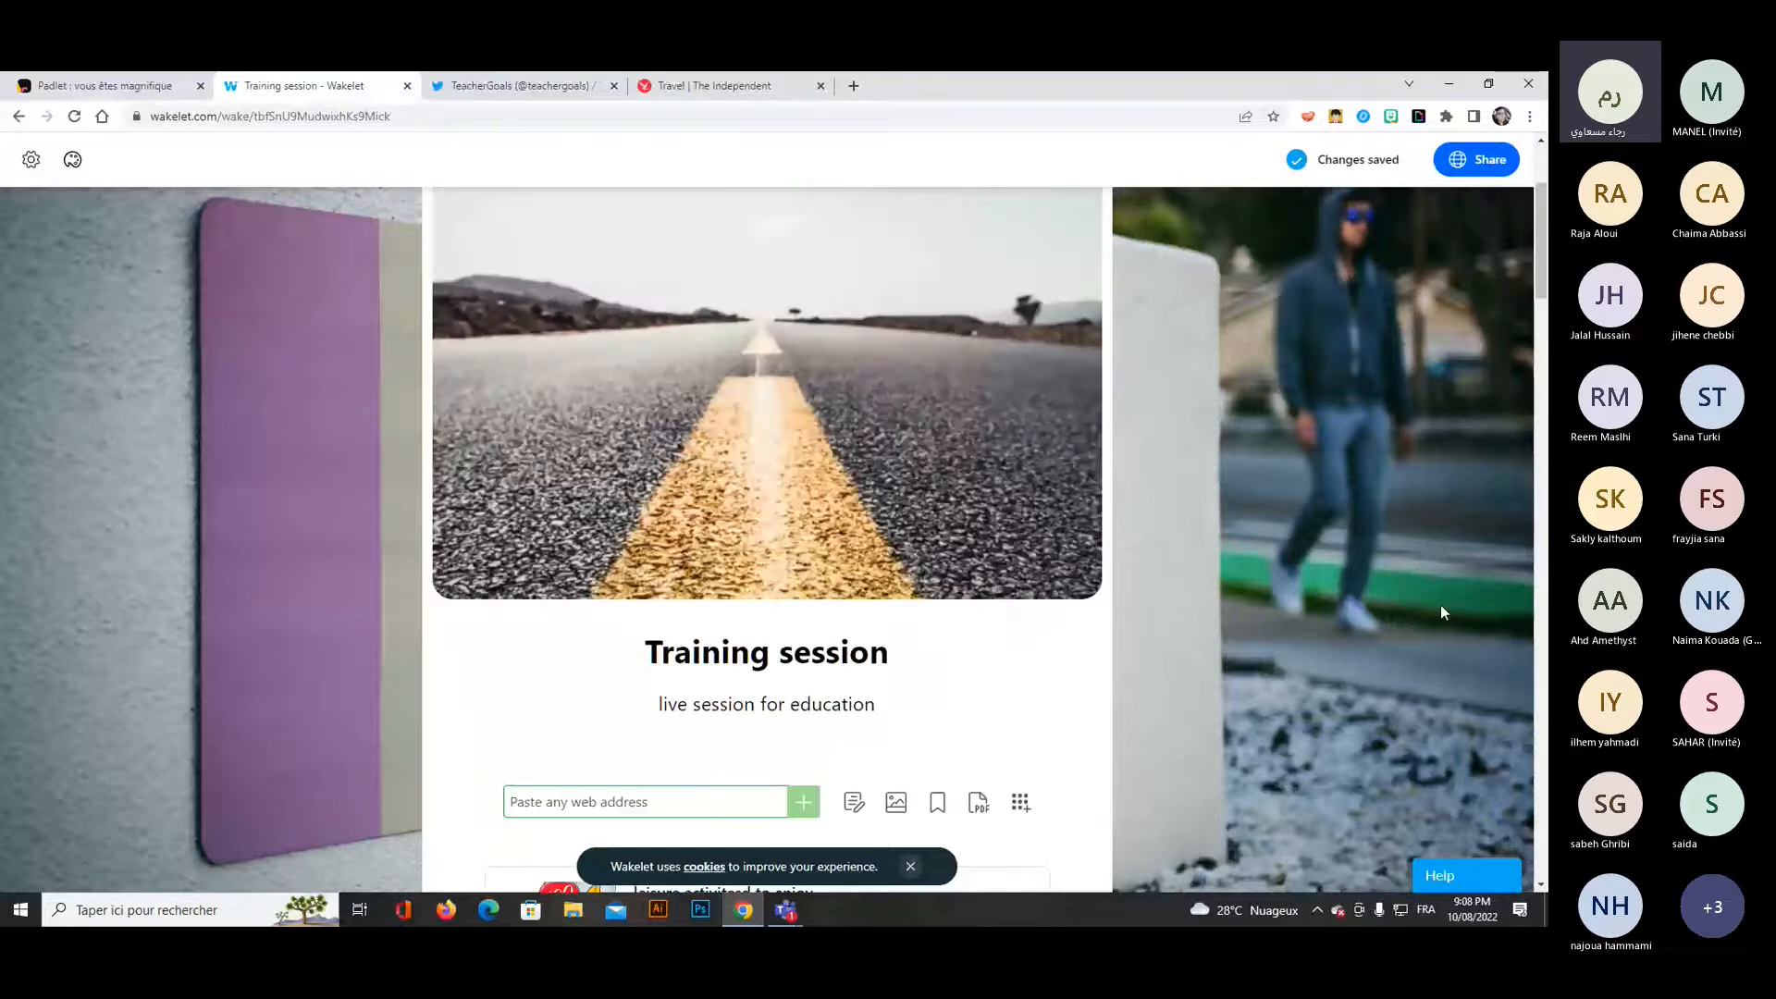
pyautogui.scroll(2, 1440, 603)
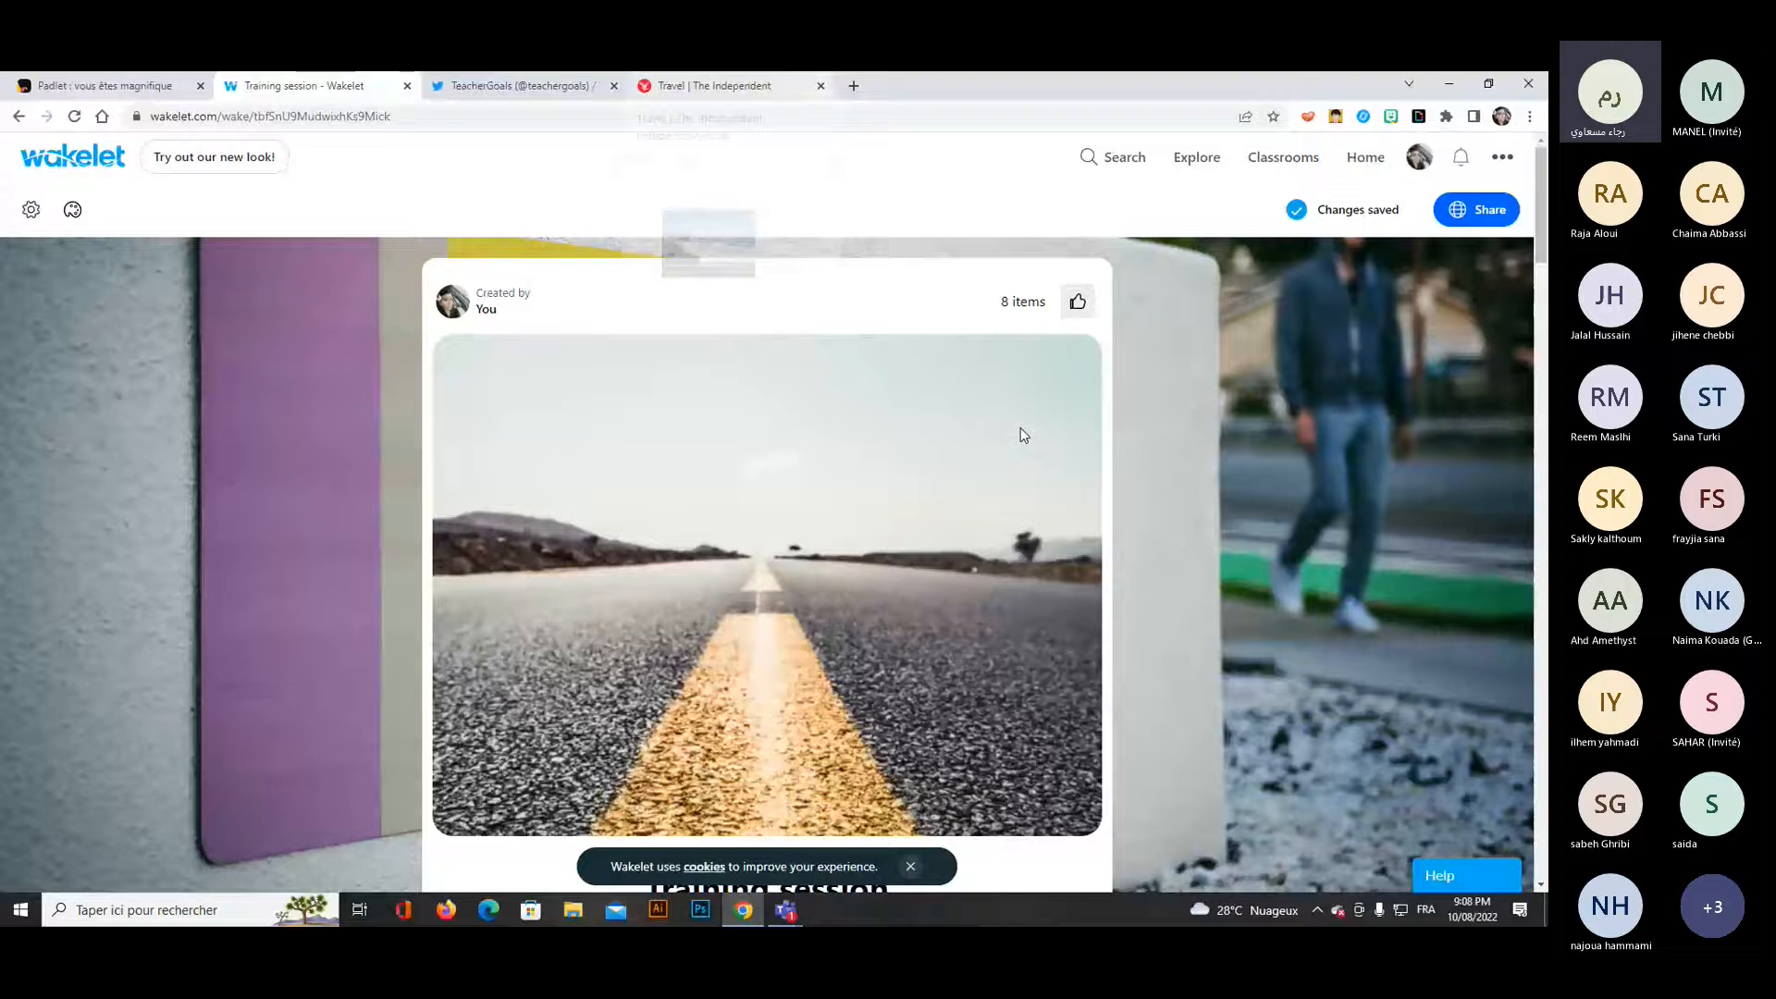
# Close the Independent travel, TeacherGoals Twitter and Training session Wakelet pages, leaving the Padlet home page open.
pyautogui.click(820, 85)
pyautogui.click(614, 85)
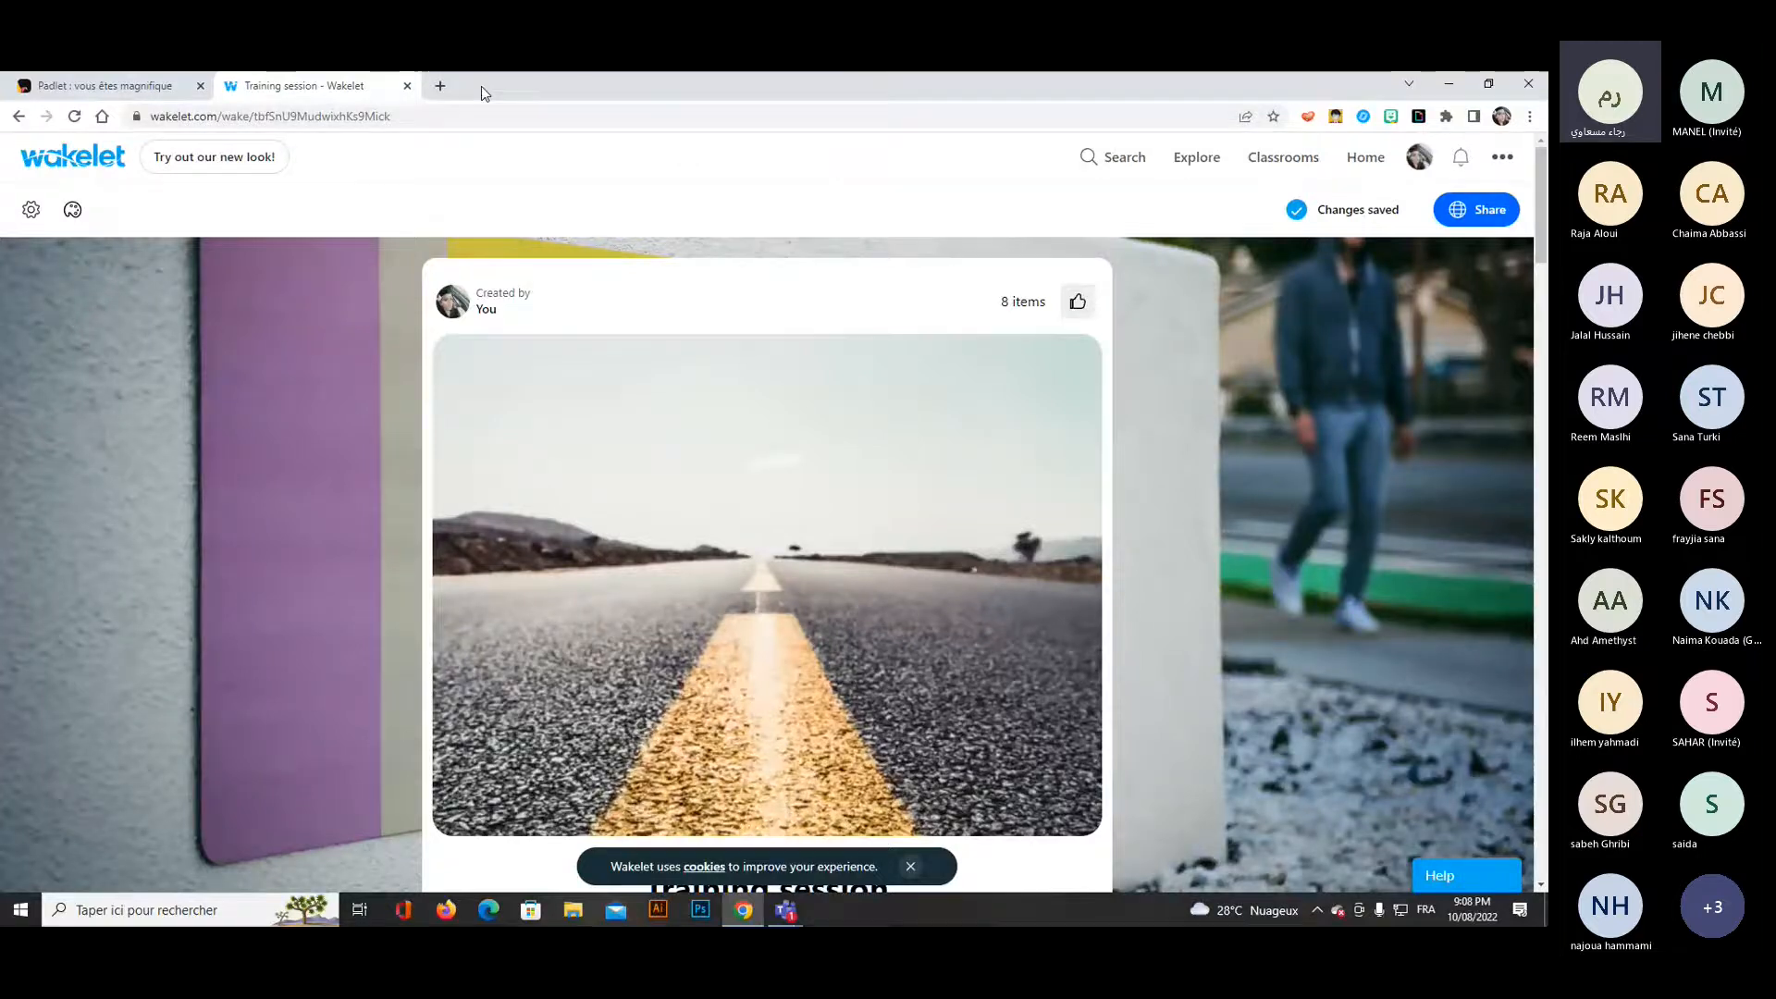
pyautogui.click(407, 85)
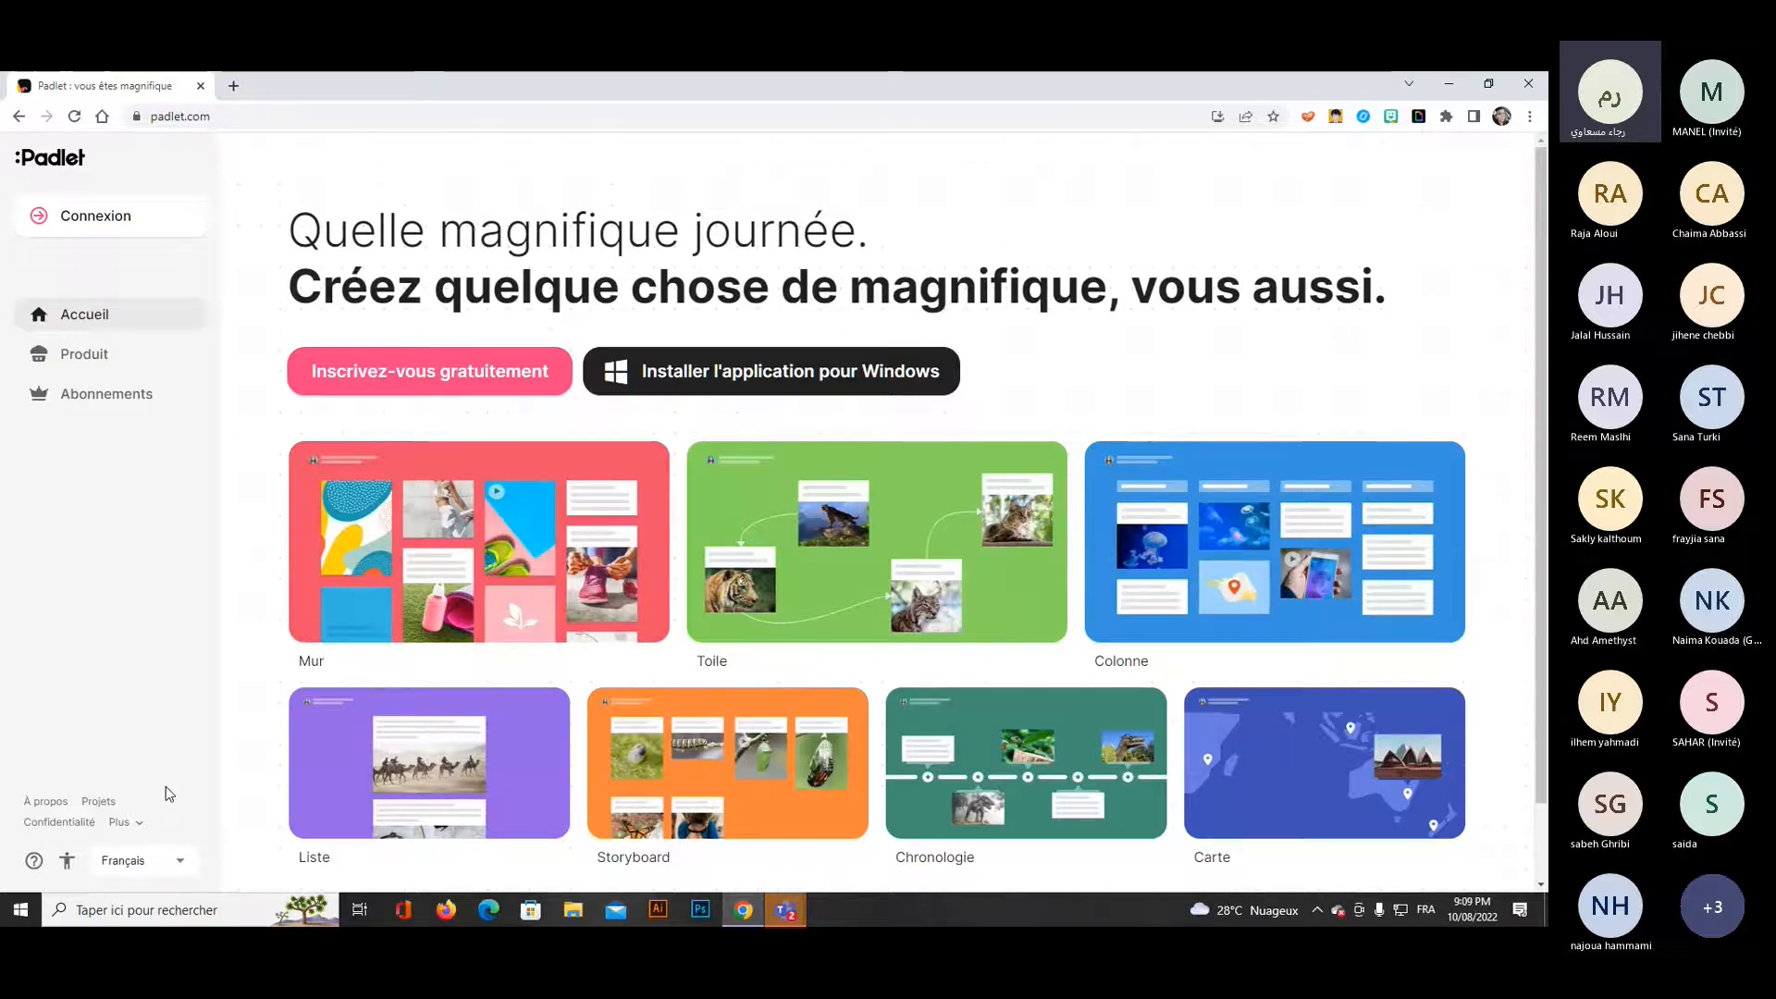
# Change the Padlet site language to English (US) and look over the board formats on the home page.
pyautogui.click(180, 863)
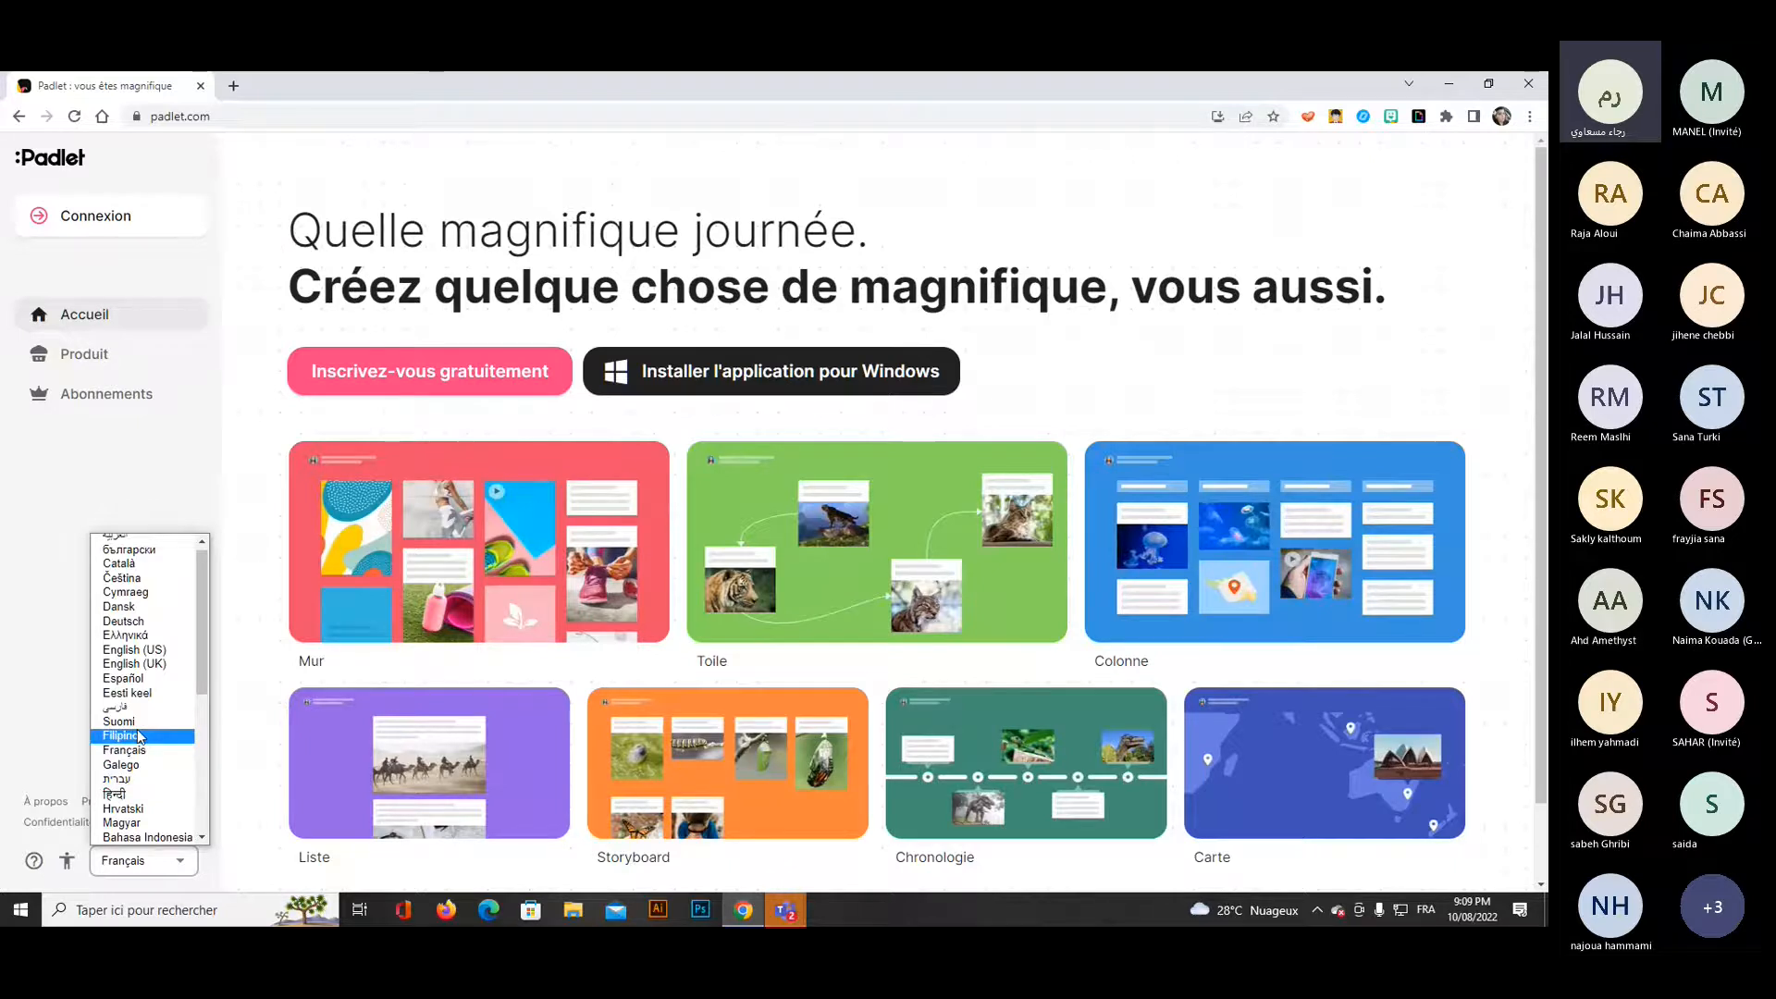
pyautogui.click(134, 649)
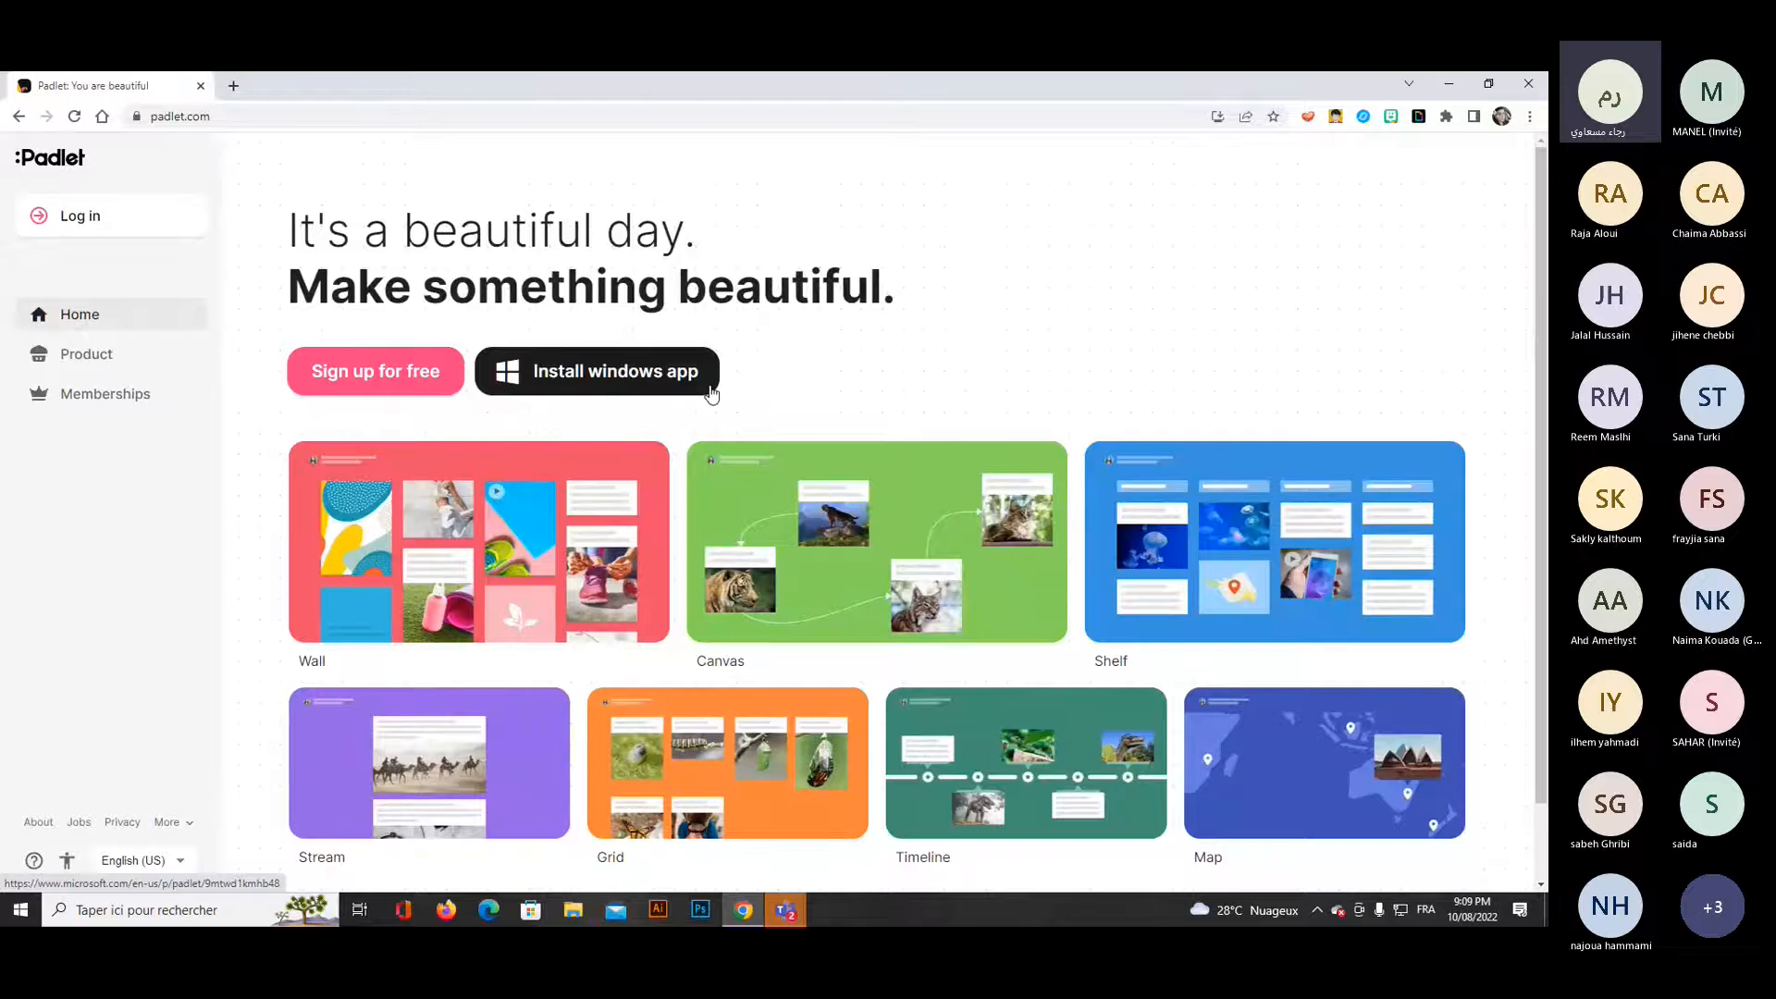
pyautogui.scroll(-1, 797, 483)
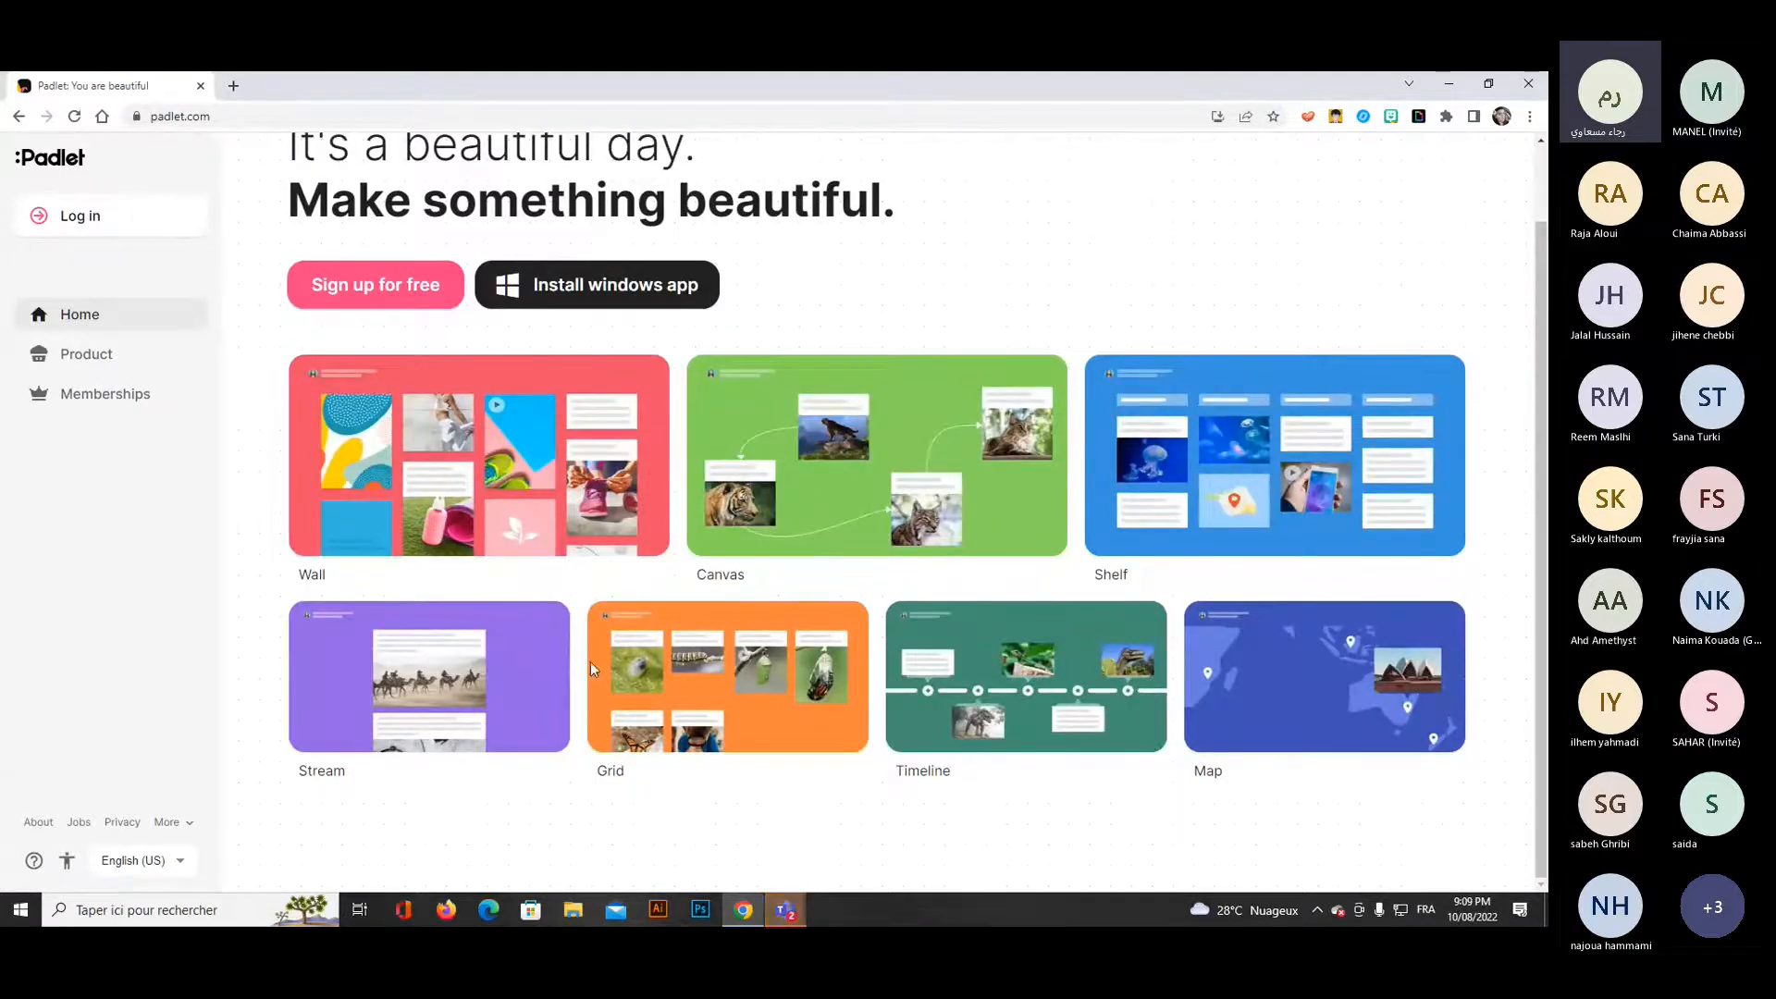
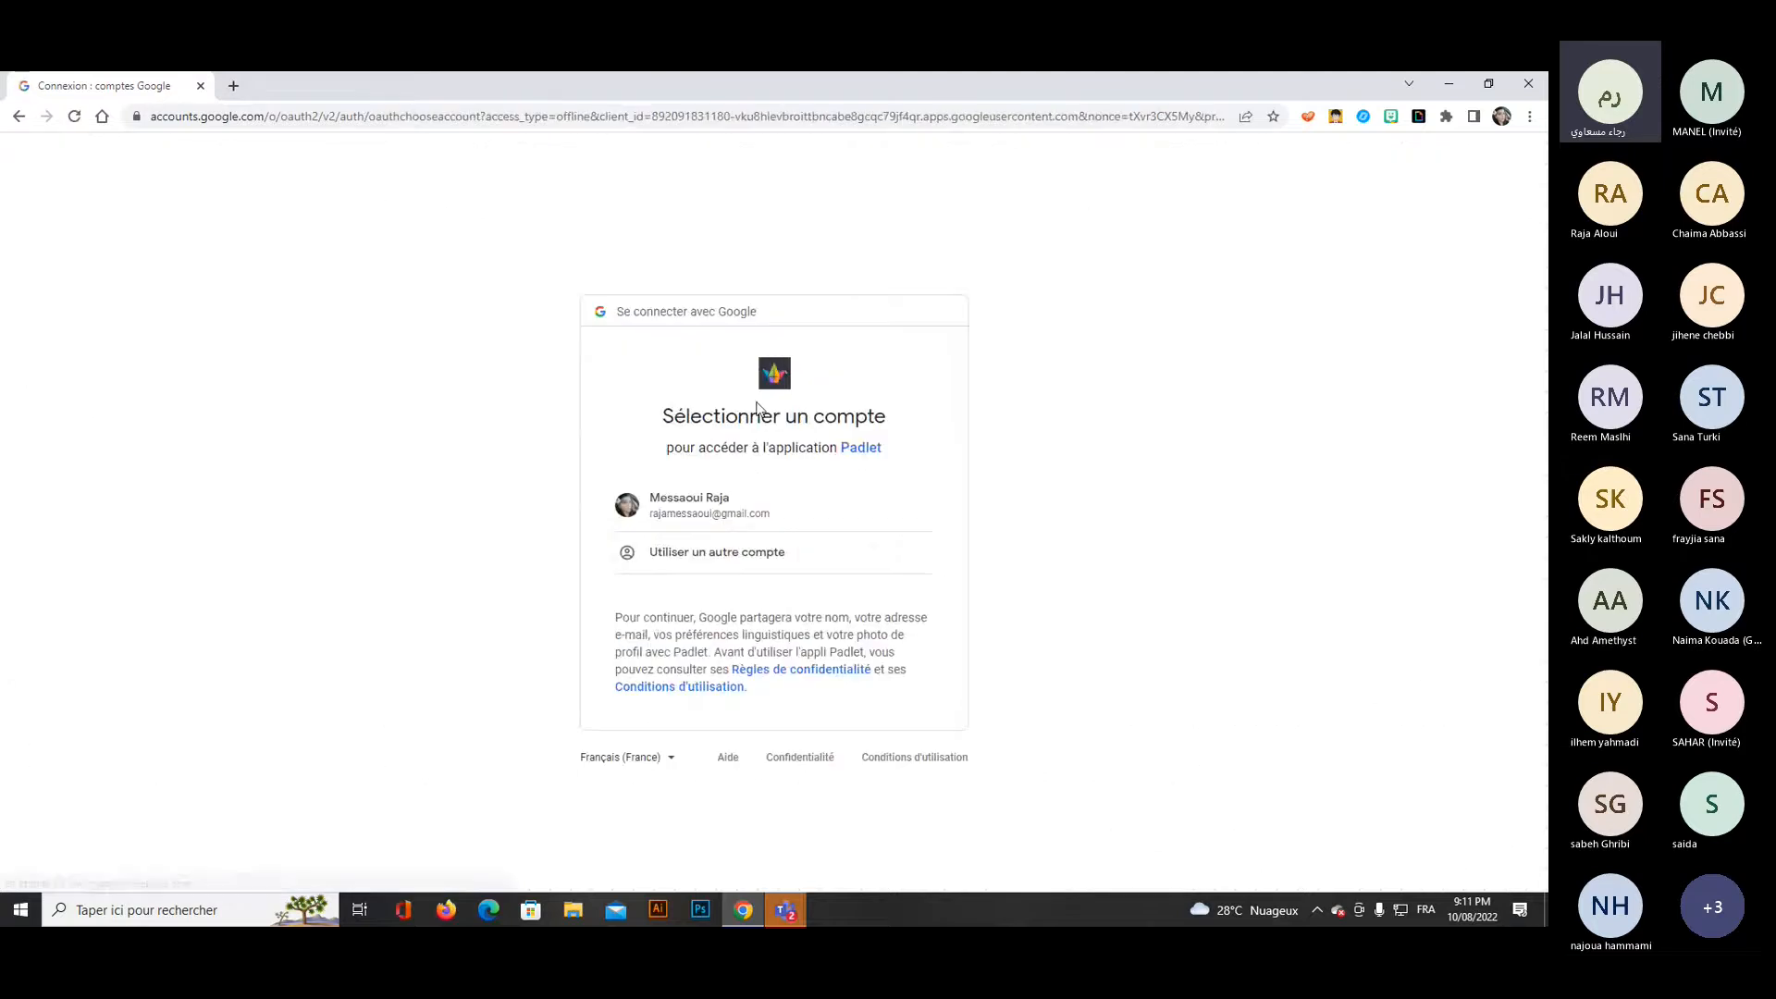
# Sign in to Padlet with the listed Google account and dismiss the membership upgrade offer.
pyautogui.click(728, 511)
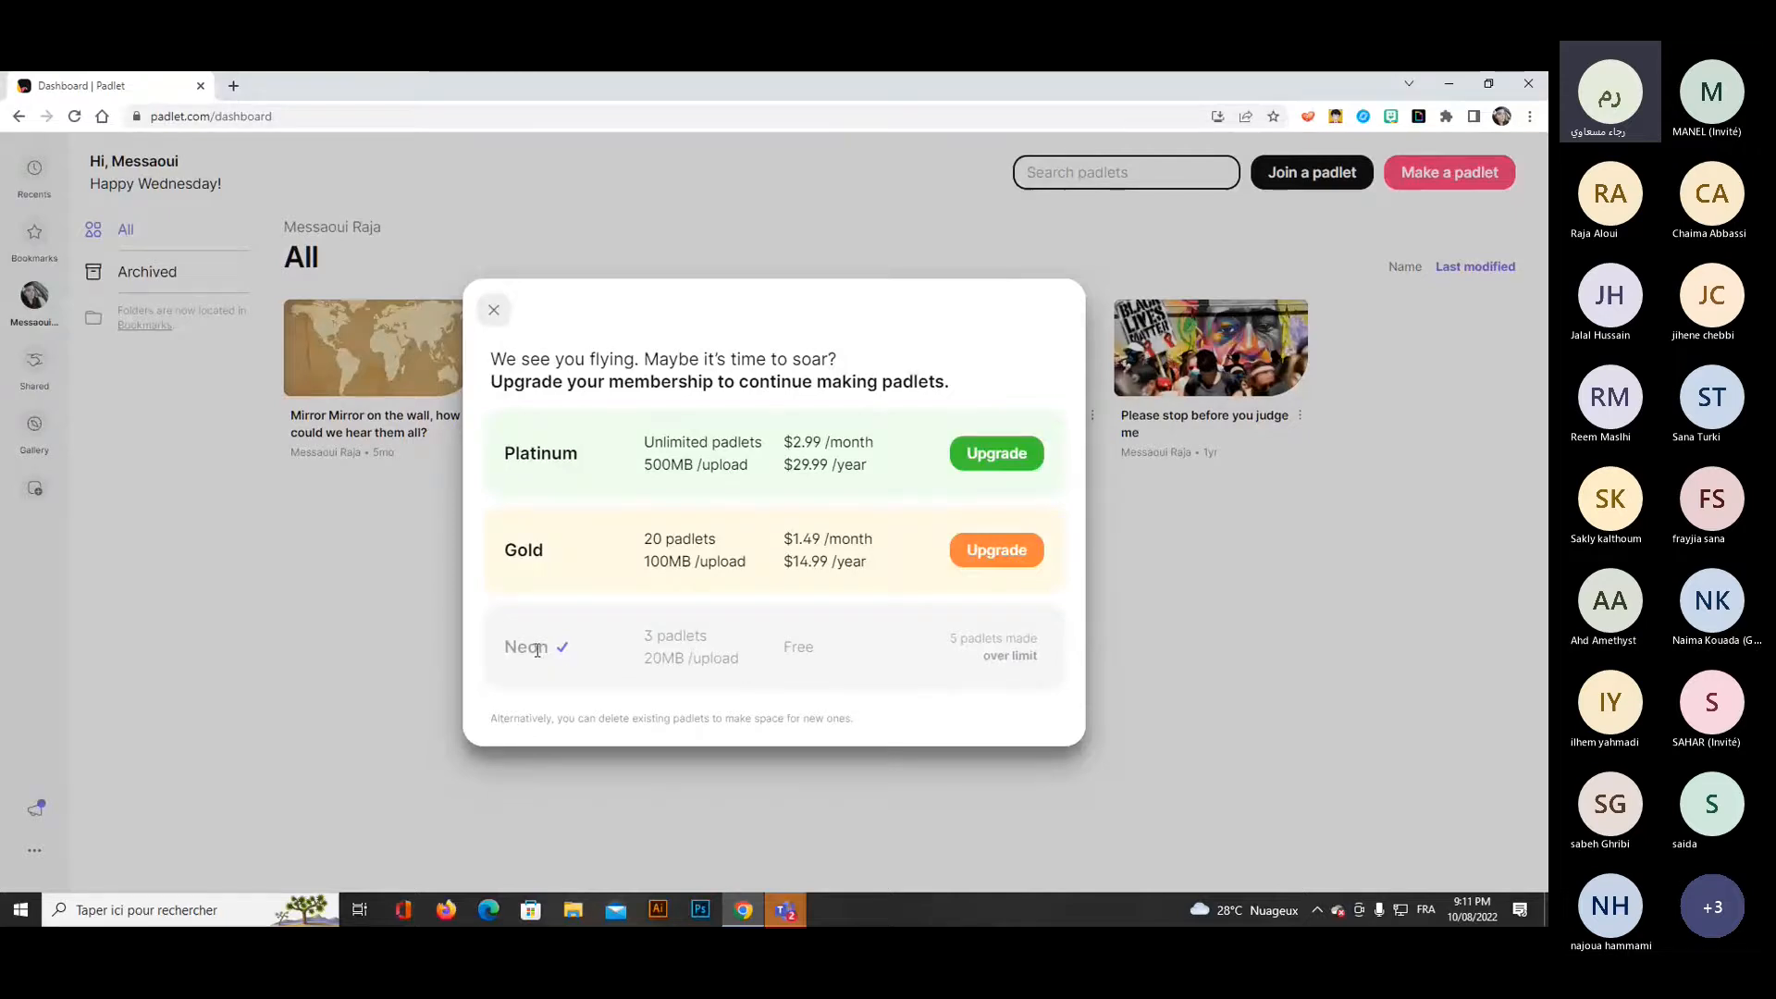
pyautogui.click(497, 312)
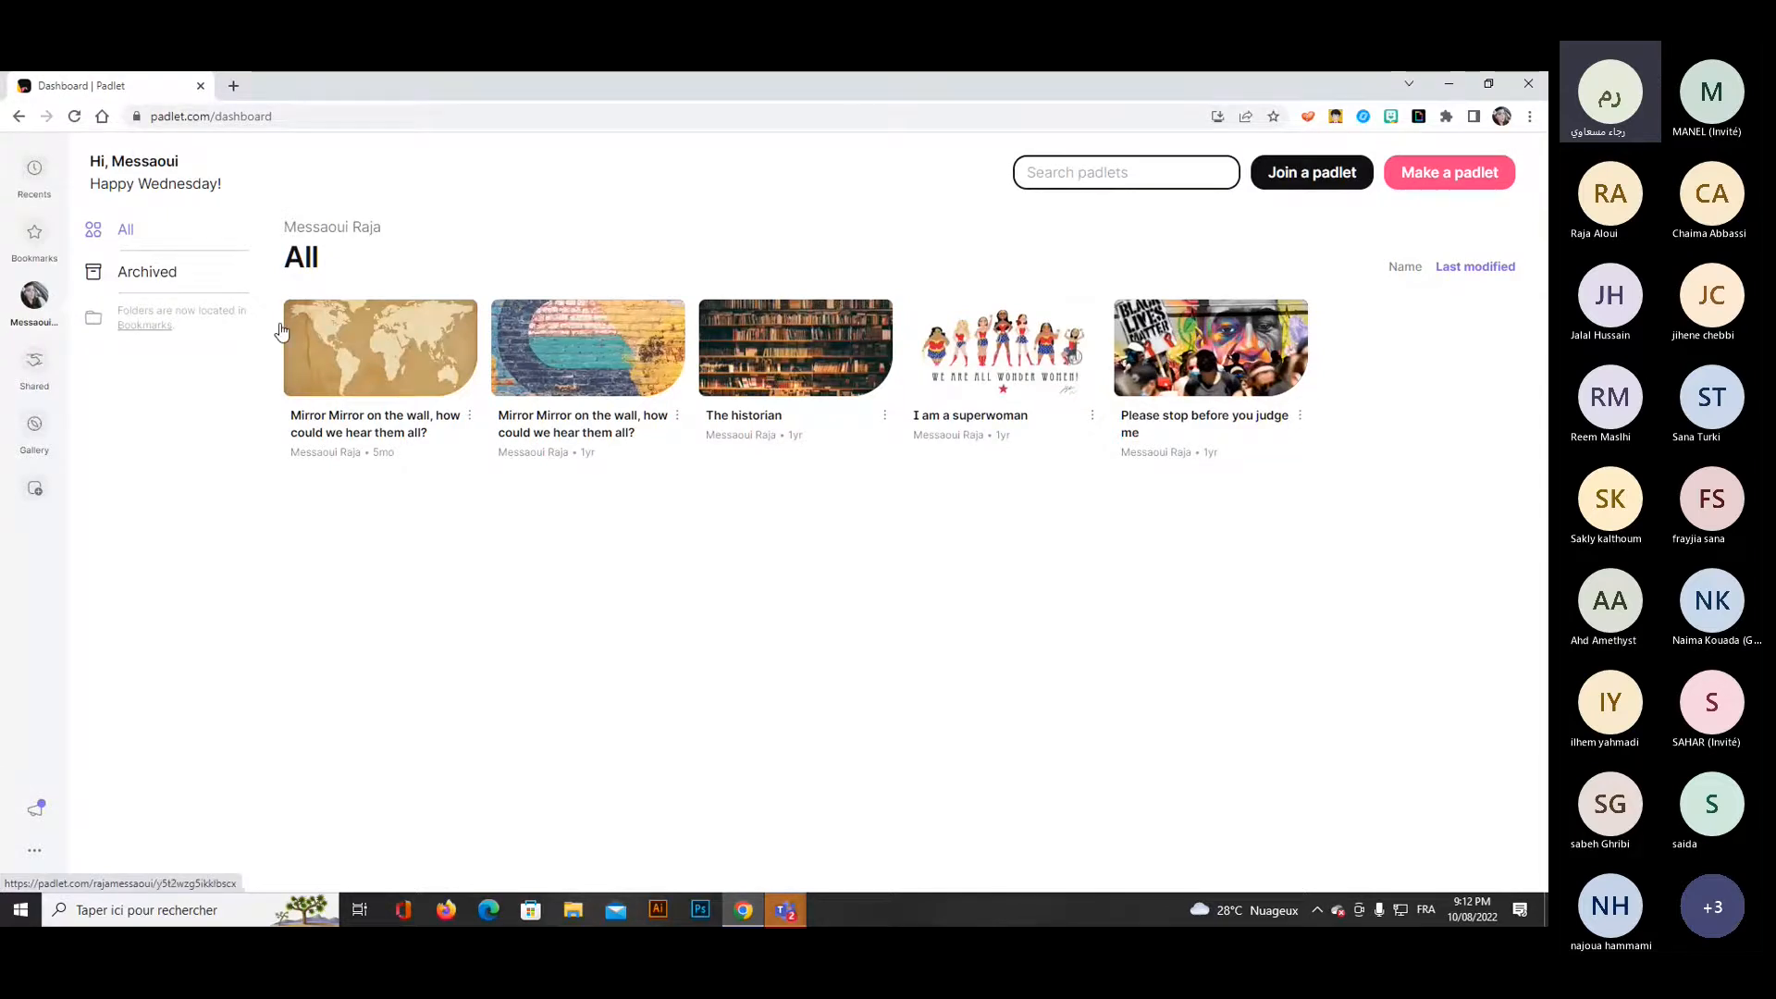
# Look over the account's archived padlets and the list of padlets shared by other people.
pyautogui.click(134, 272)
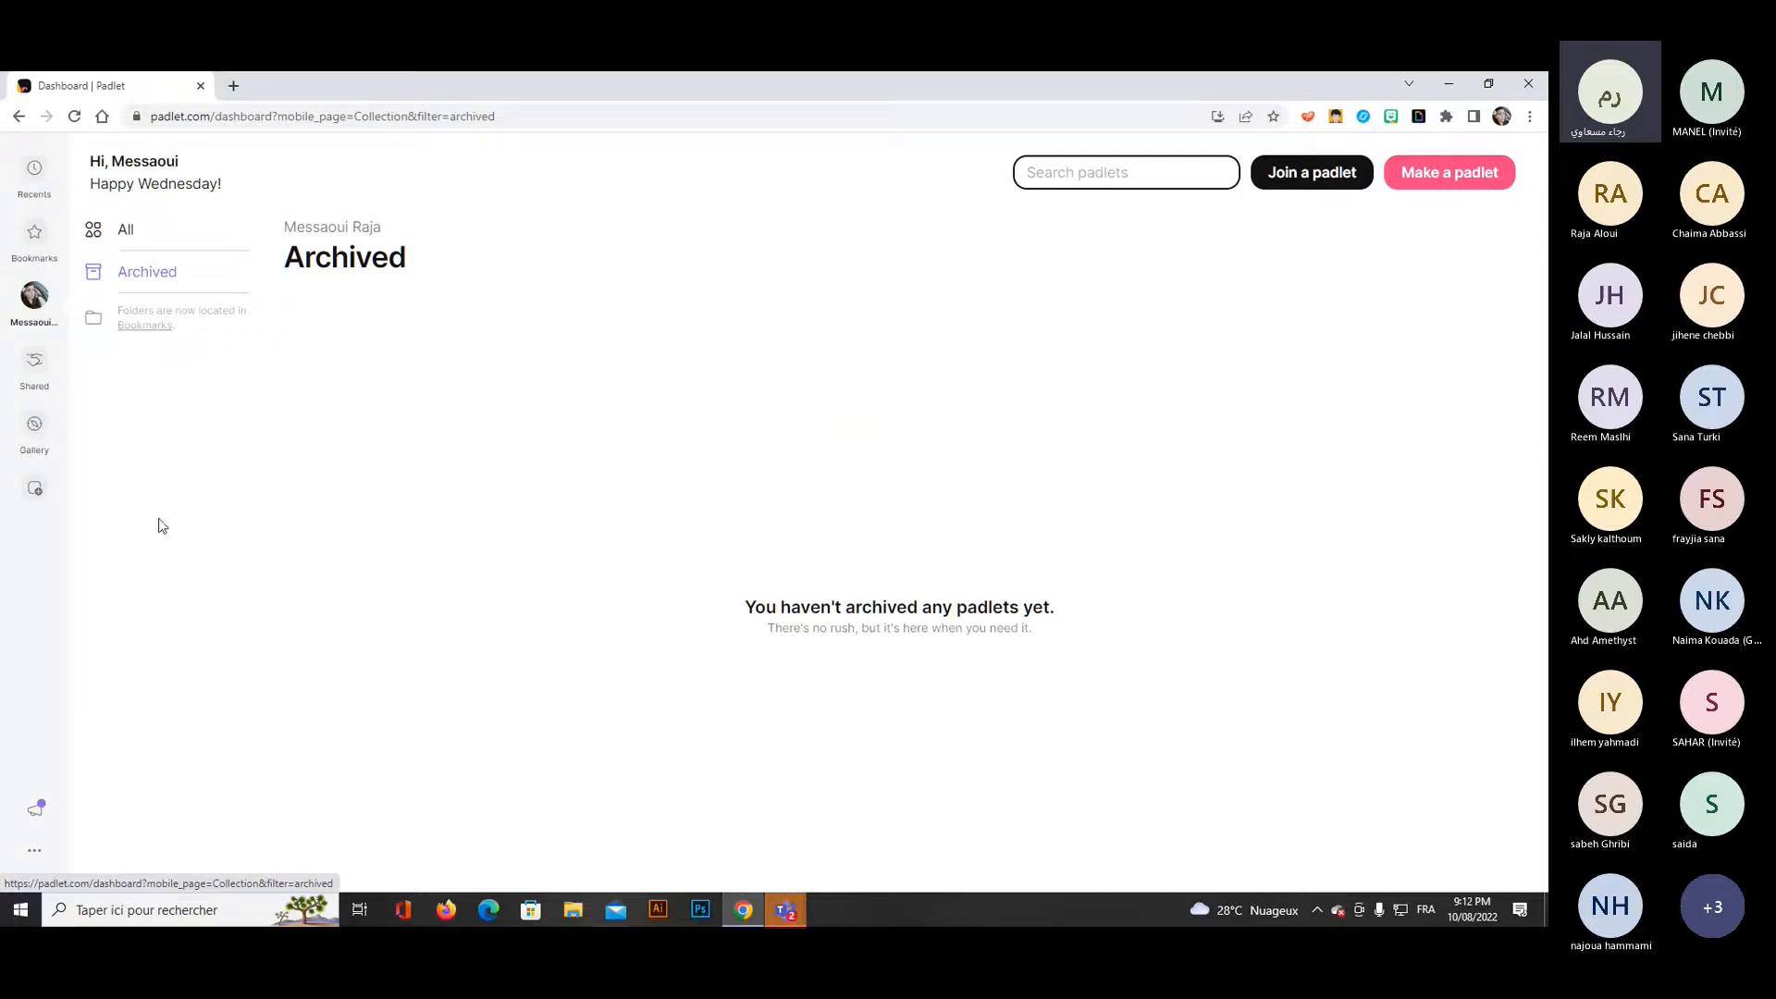
pyautogui.click(37, 372)
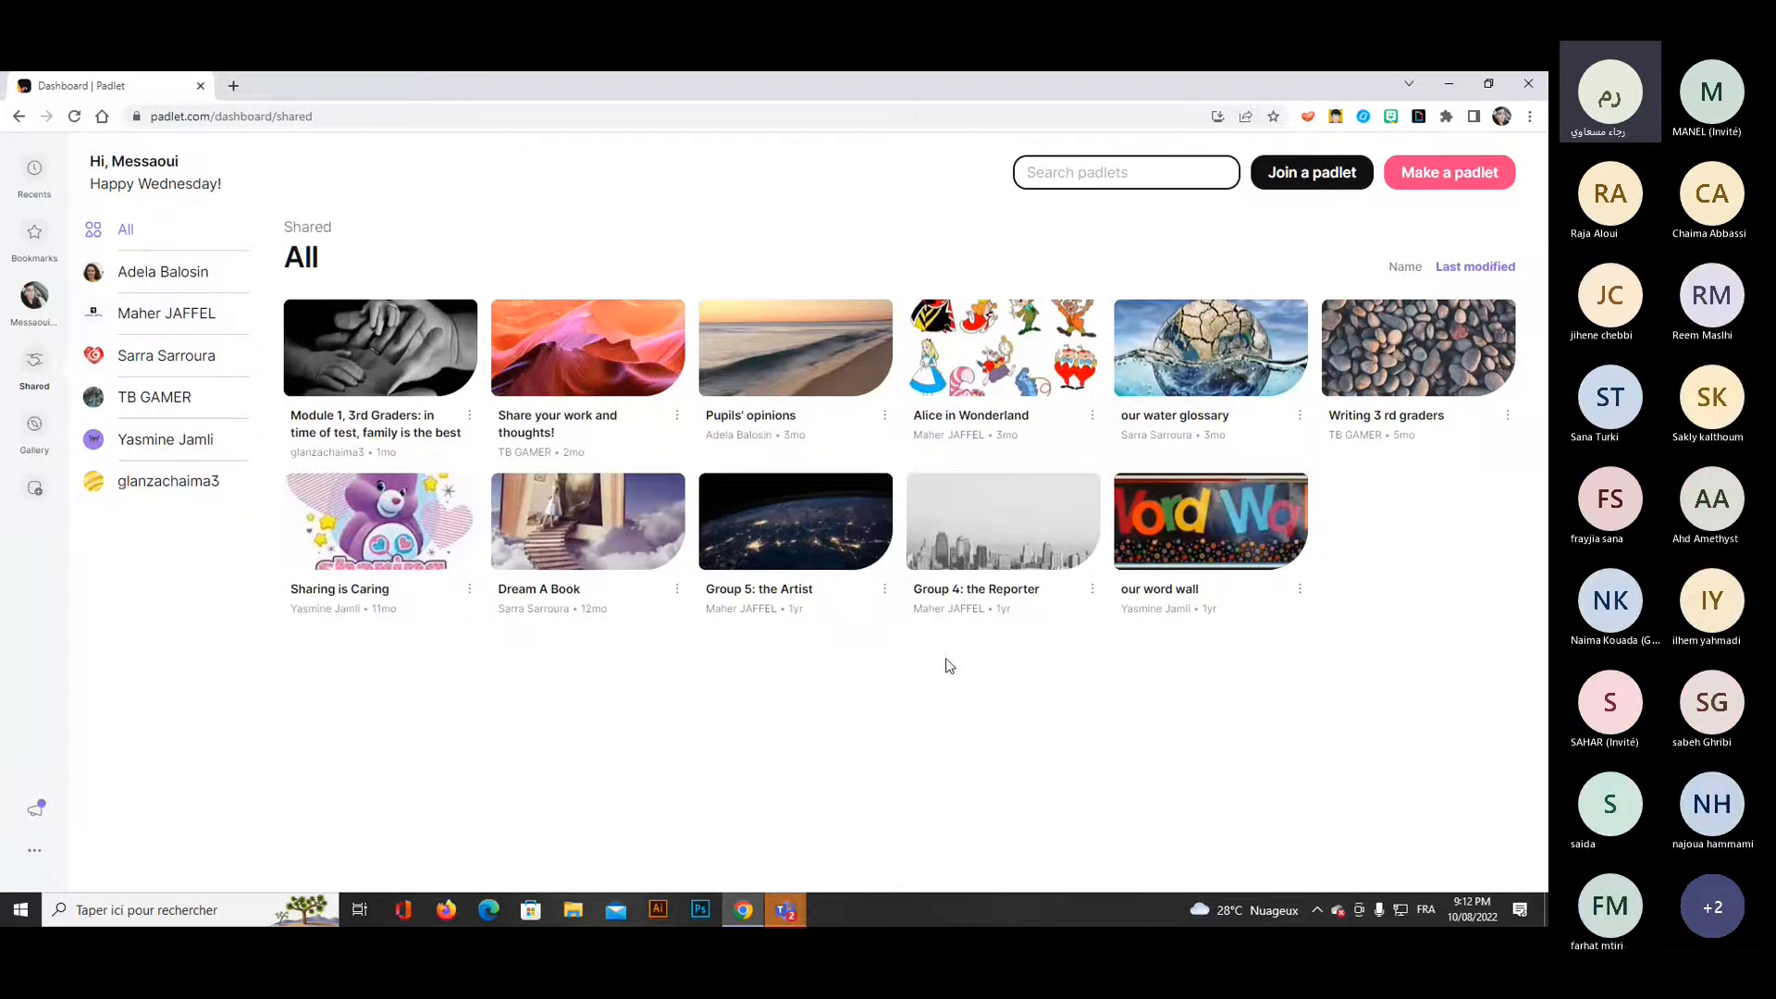
# Open the shared "Module 1, 3rd Graders: in time of test, family is the best" padlet, review its posts and close it.
pyautogui.click(359, 422)
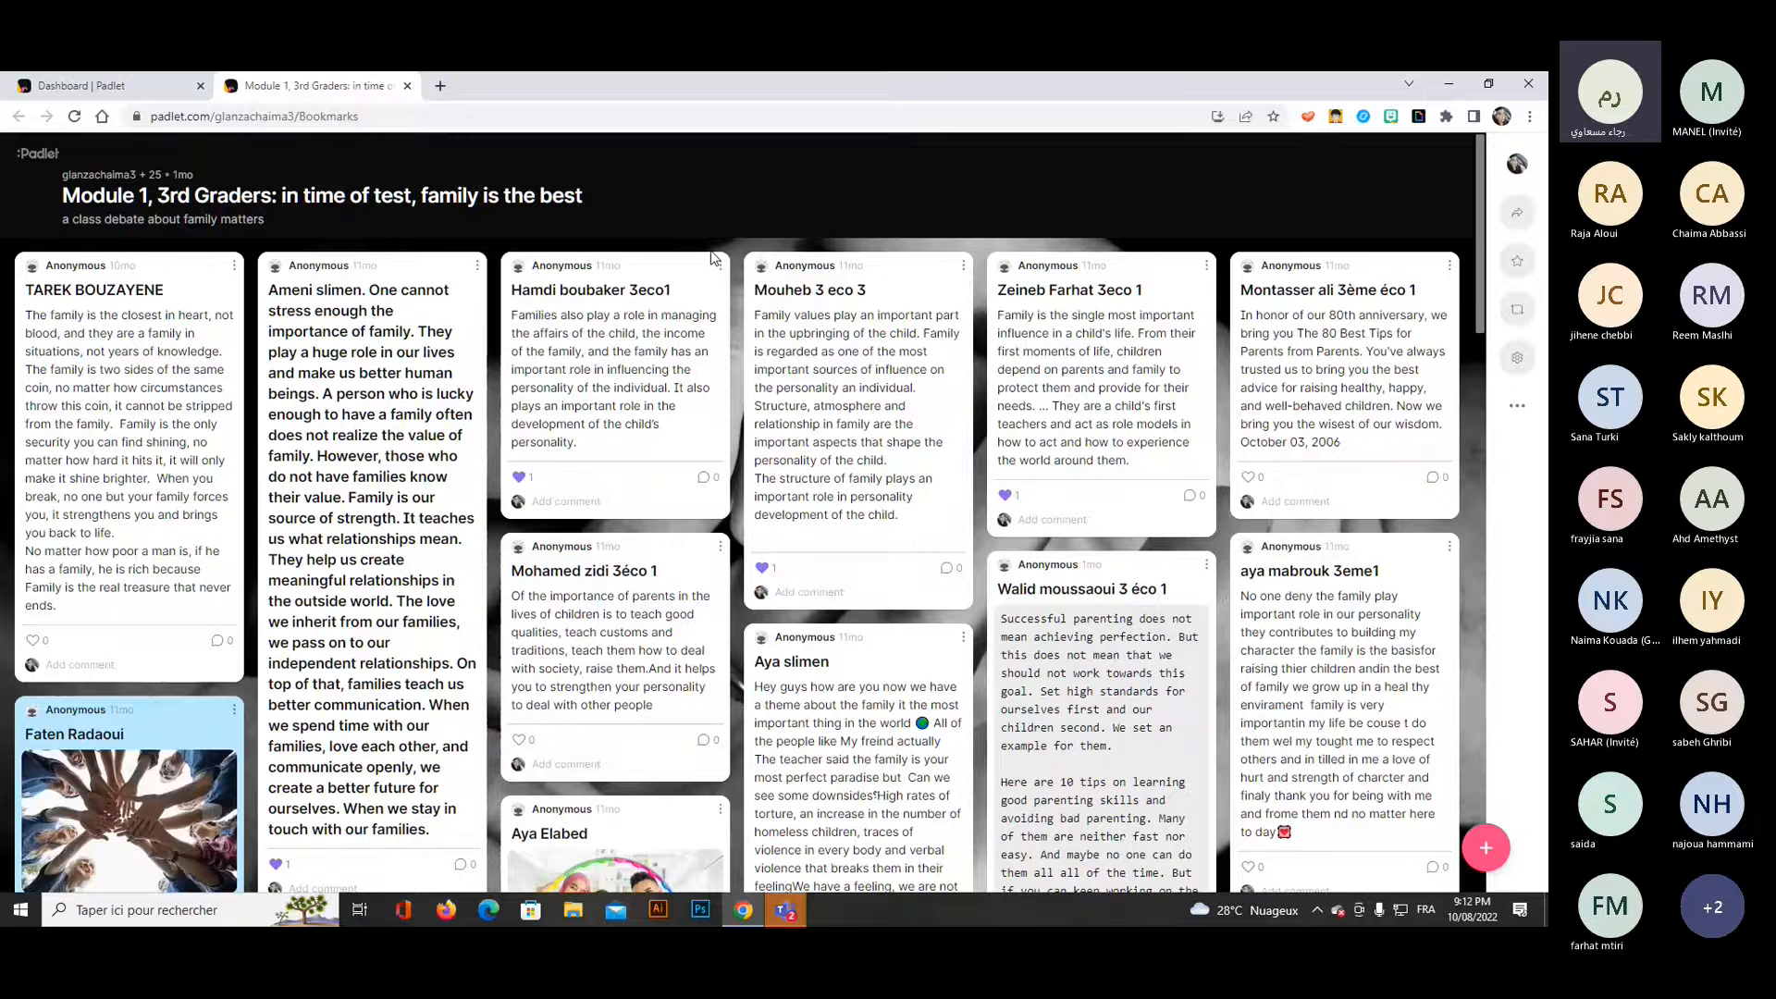
pyautogui.scroll(-15, 715, 258)
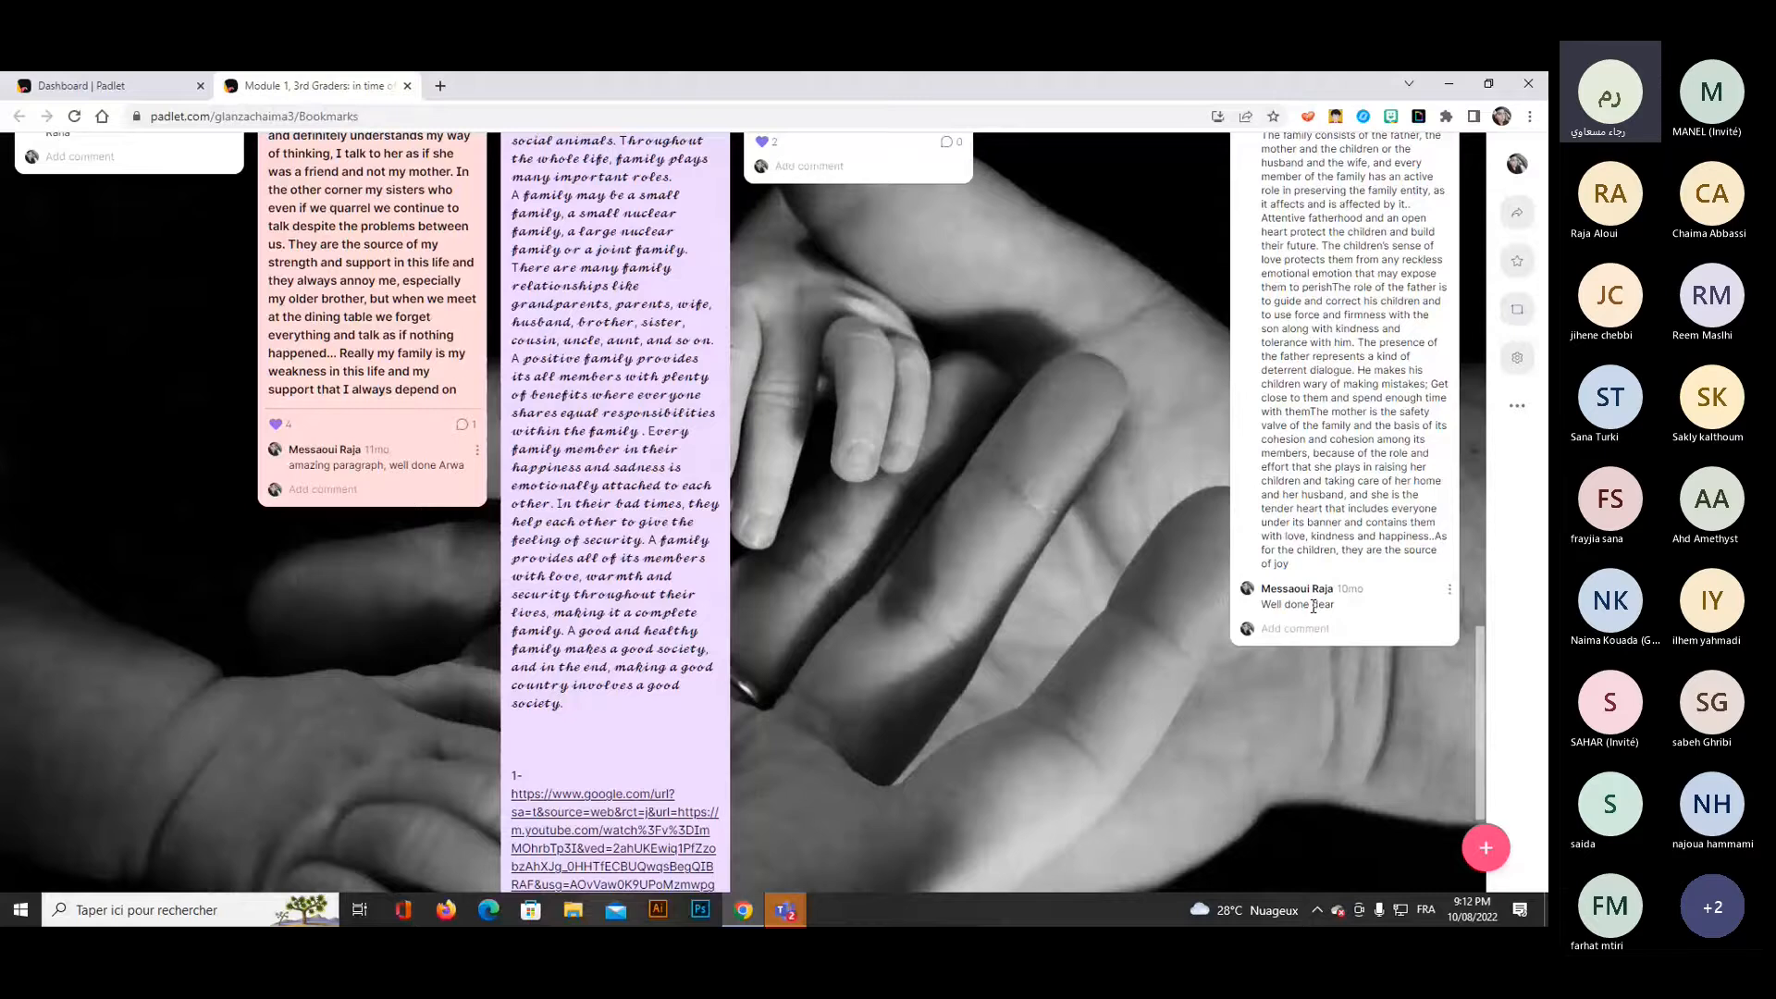
pyautogui.scroll(5, 1314, 607)
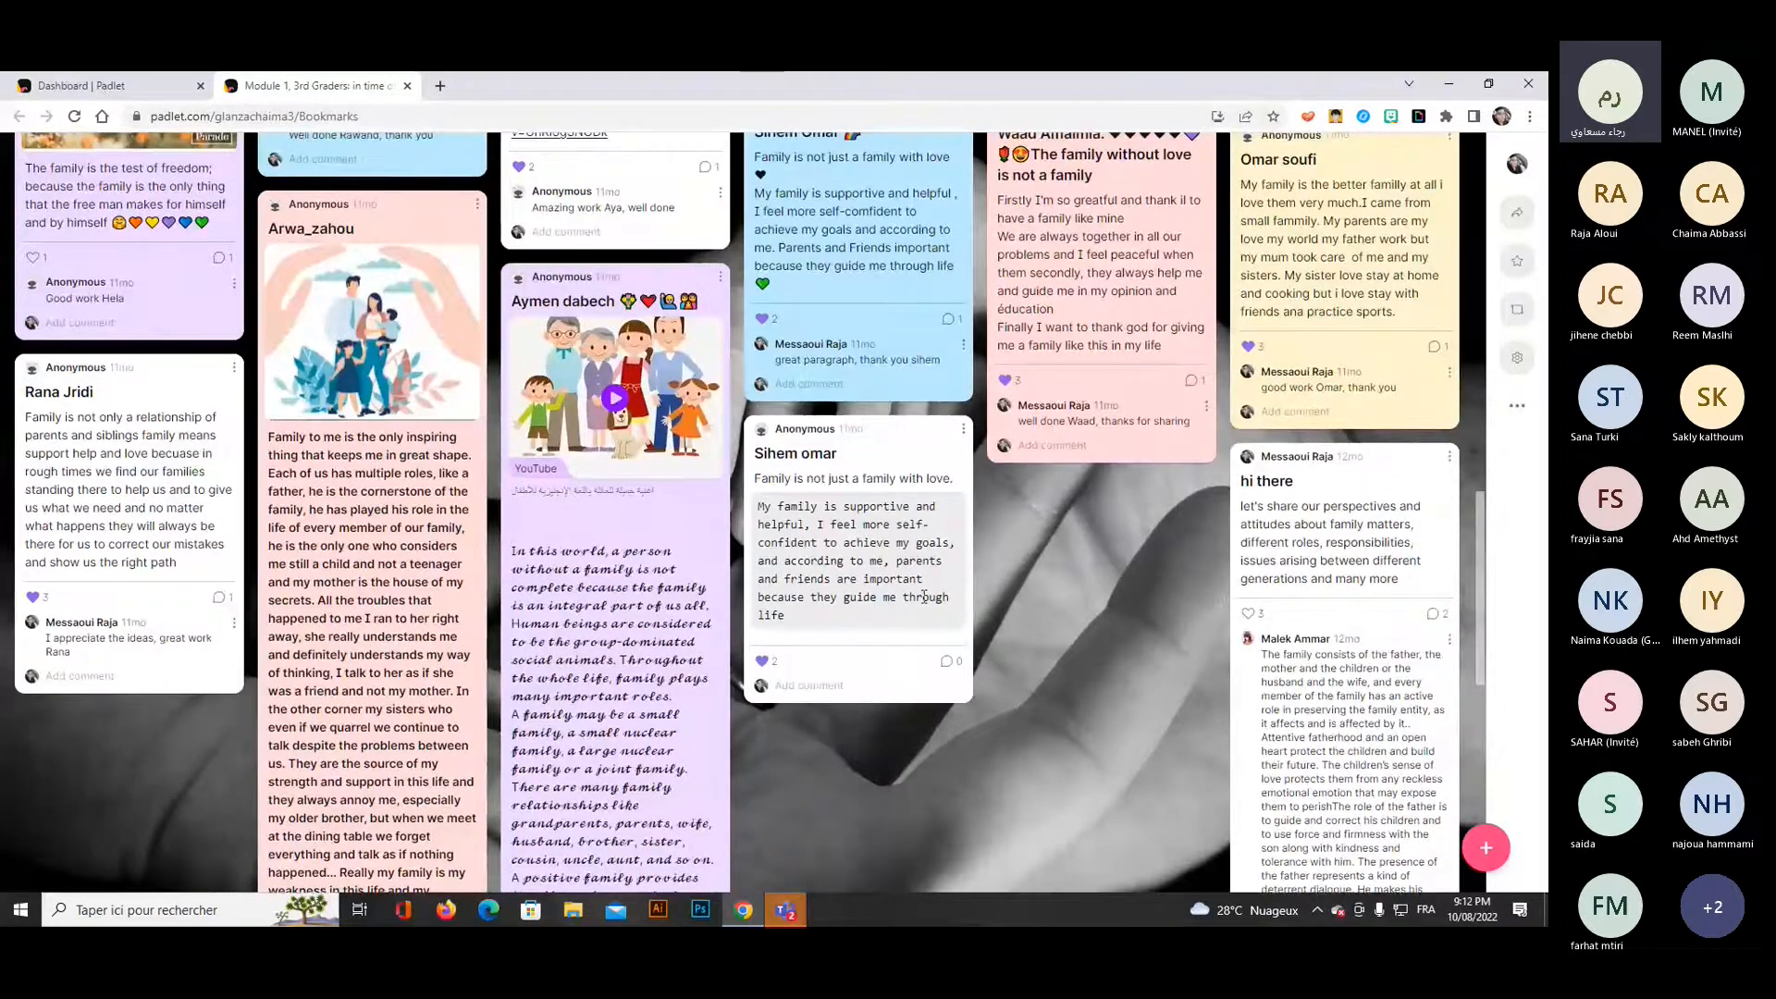
pyautogui.scroll(3, 924, 597)
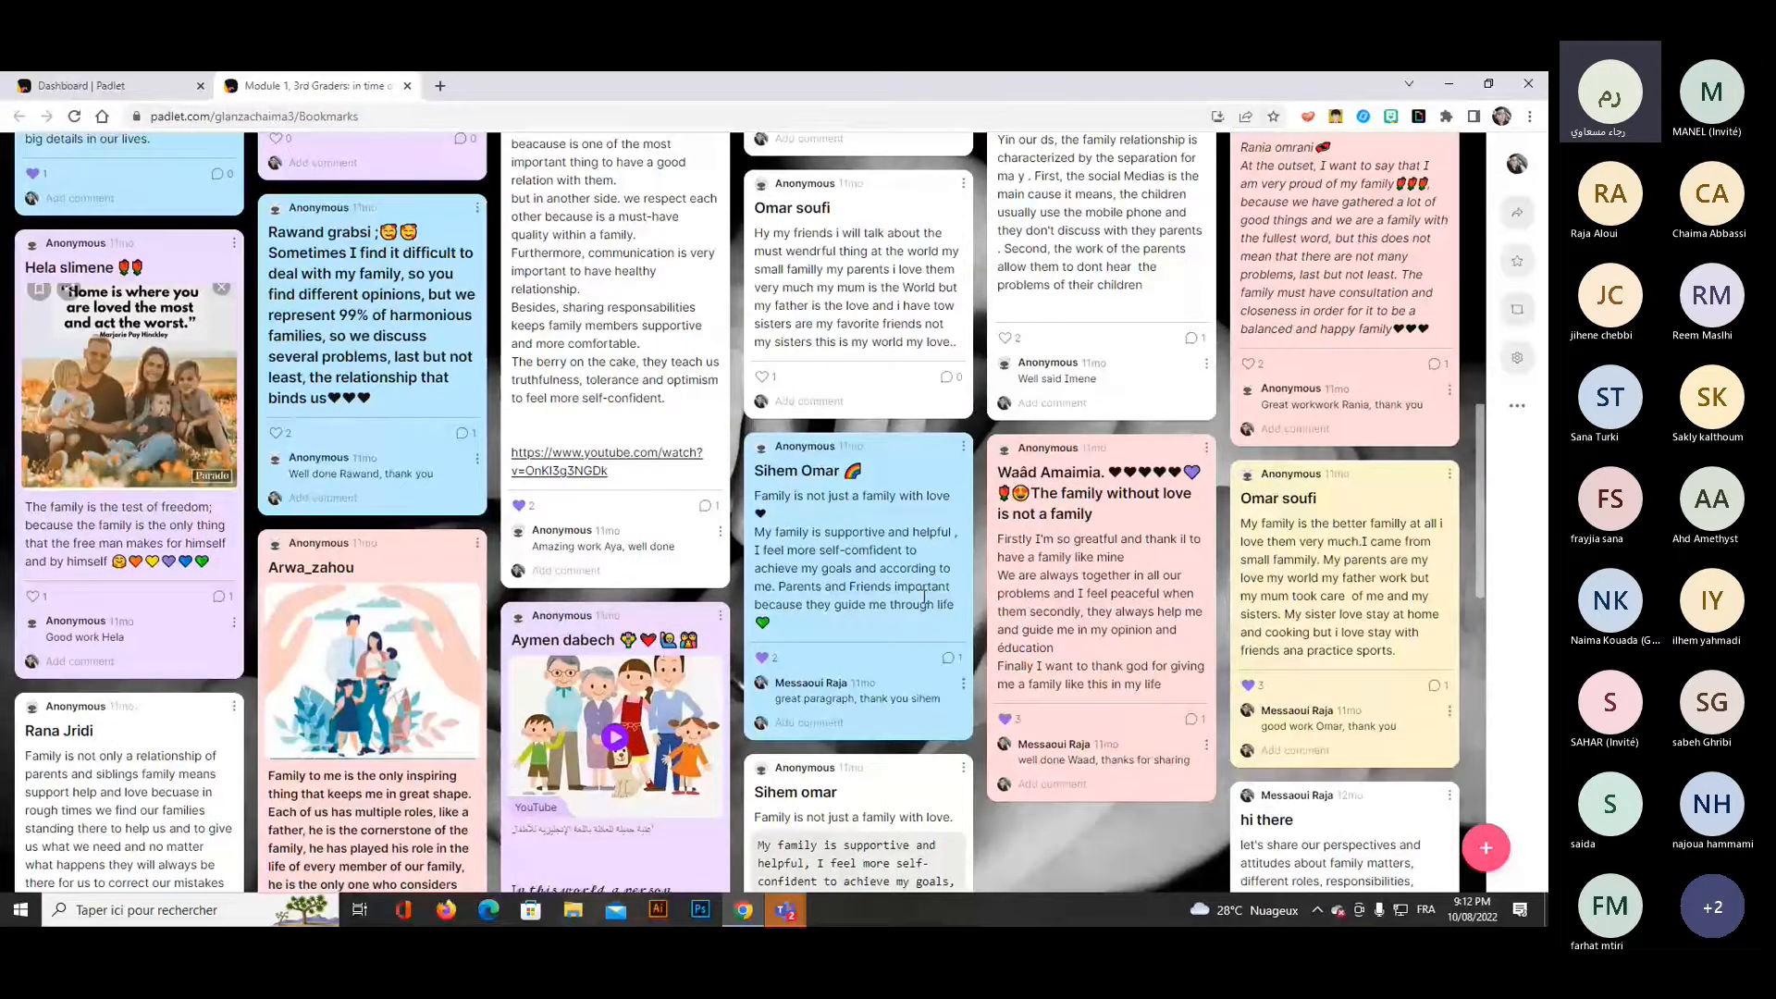
pyautogui.scroll(10, 923, 596)
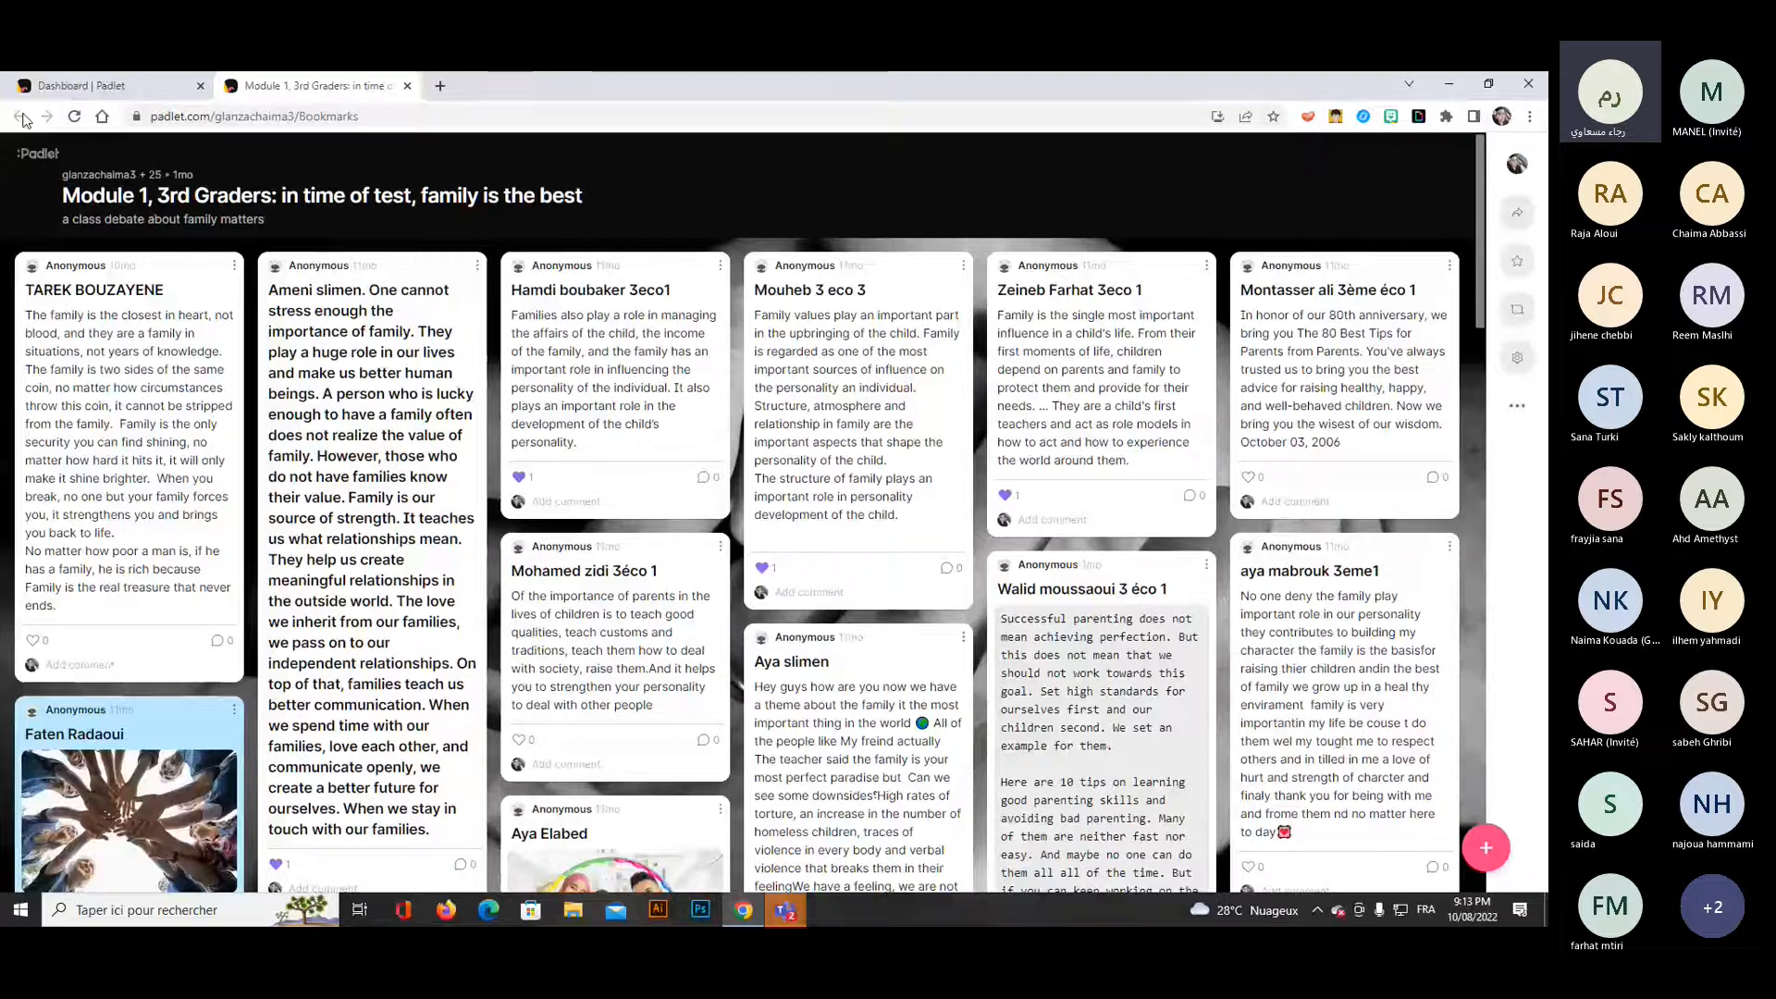
pyautogui.click(406, 85)
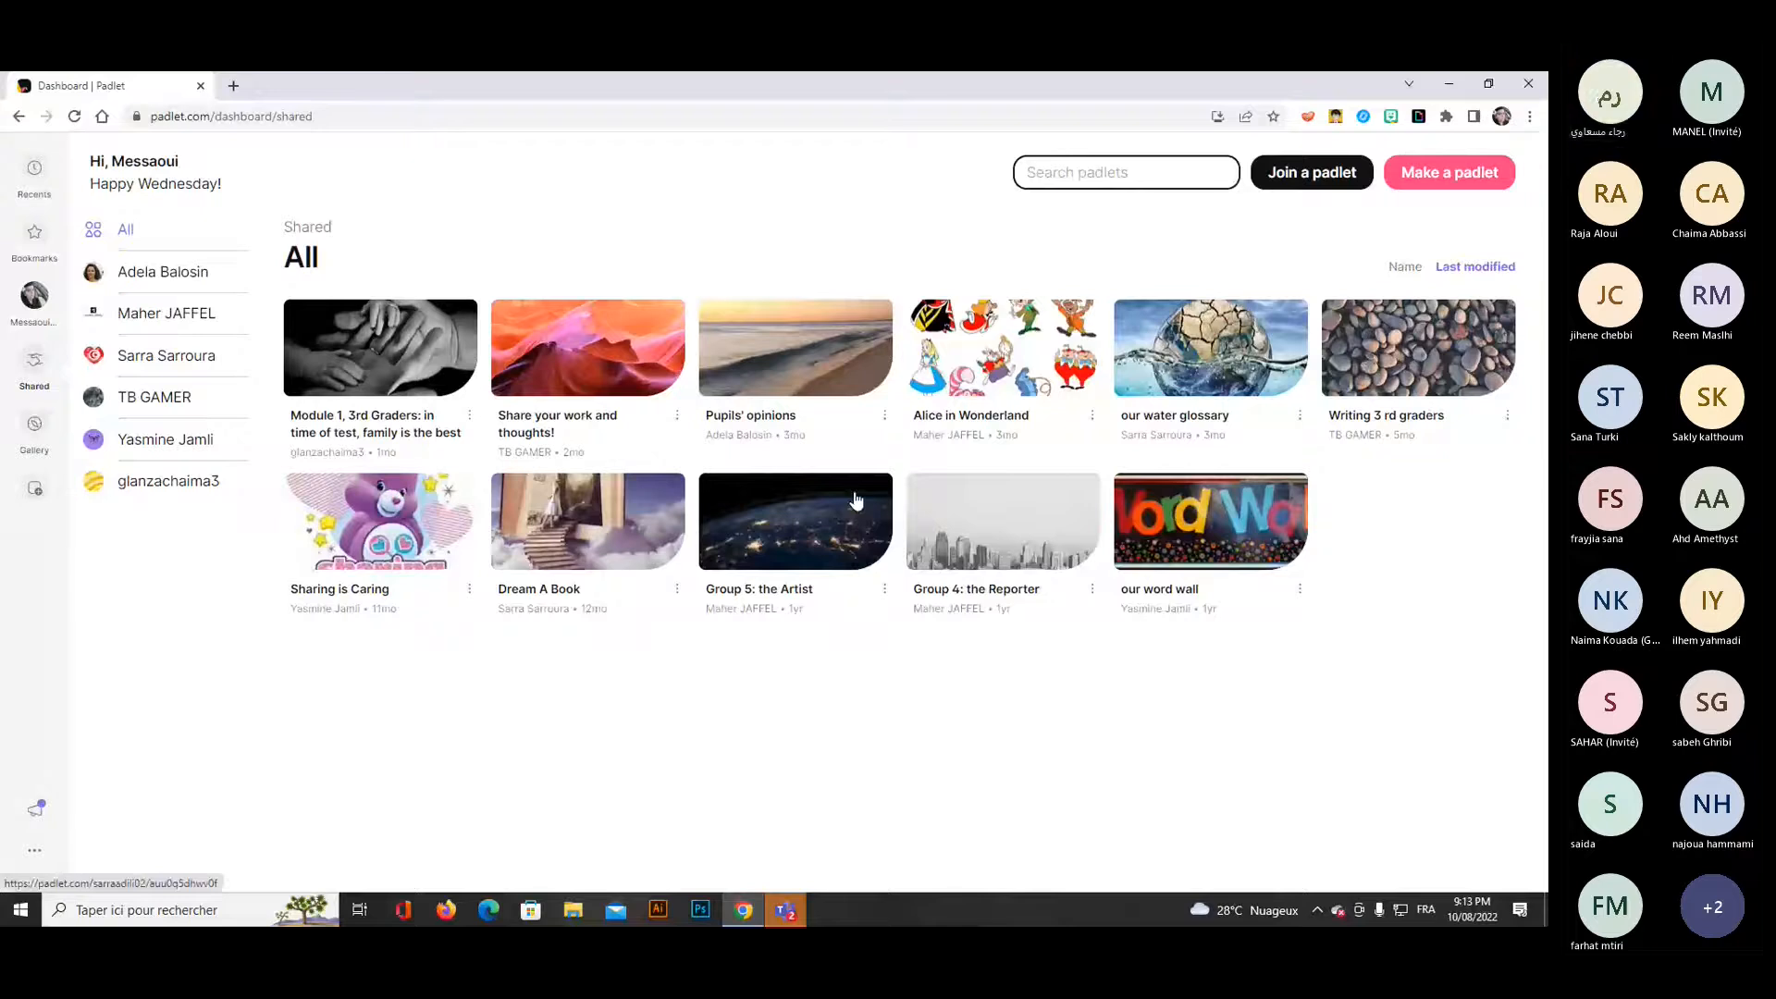
# Open the shared "Group 5: the Artist" padlet, look over its school columns and close it.
pyautogui.click(789, 531)
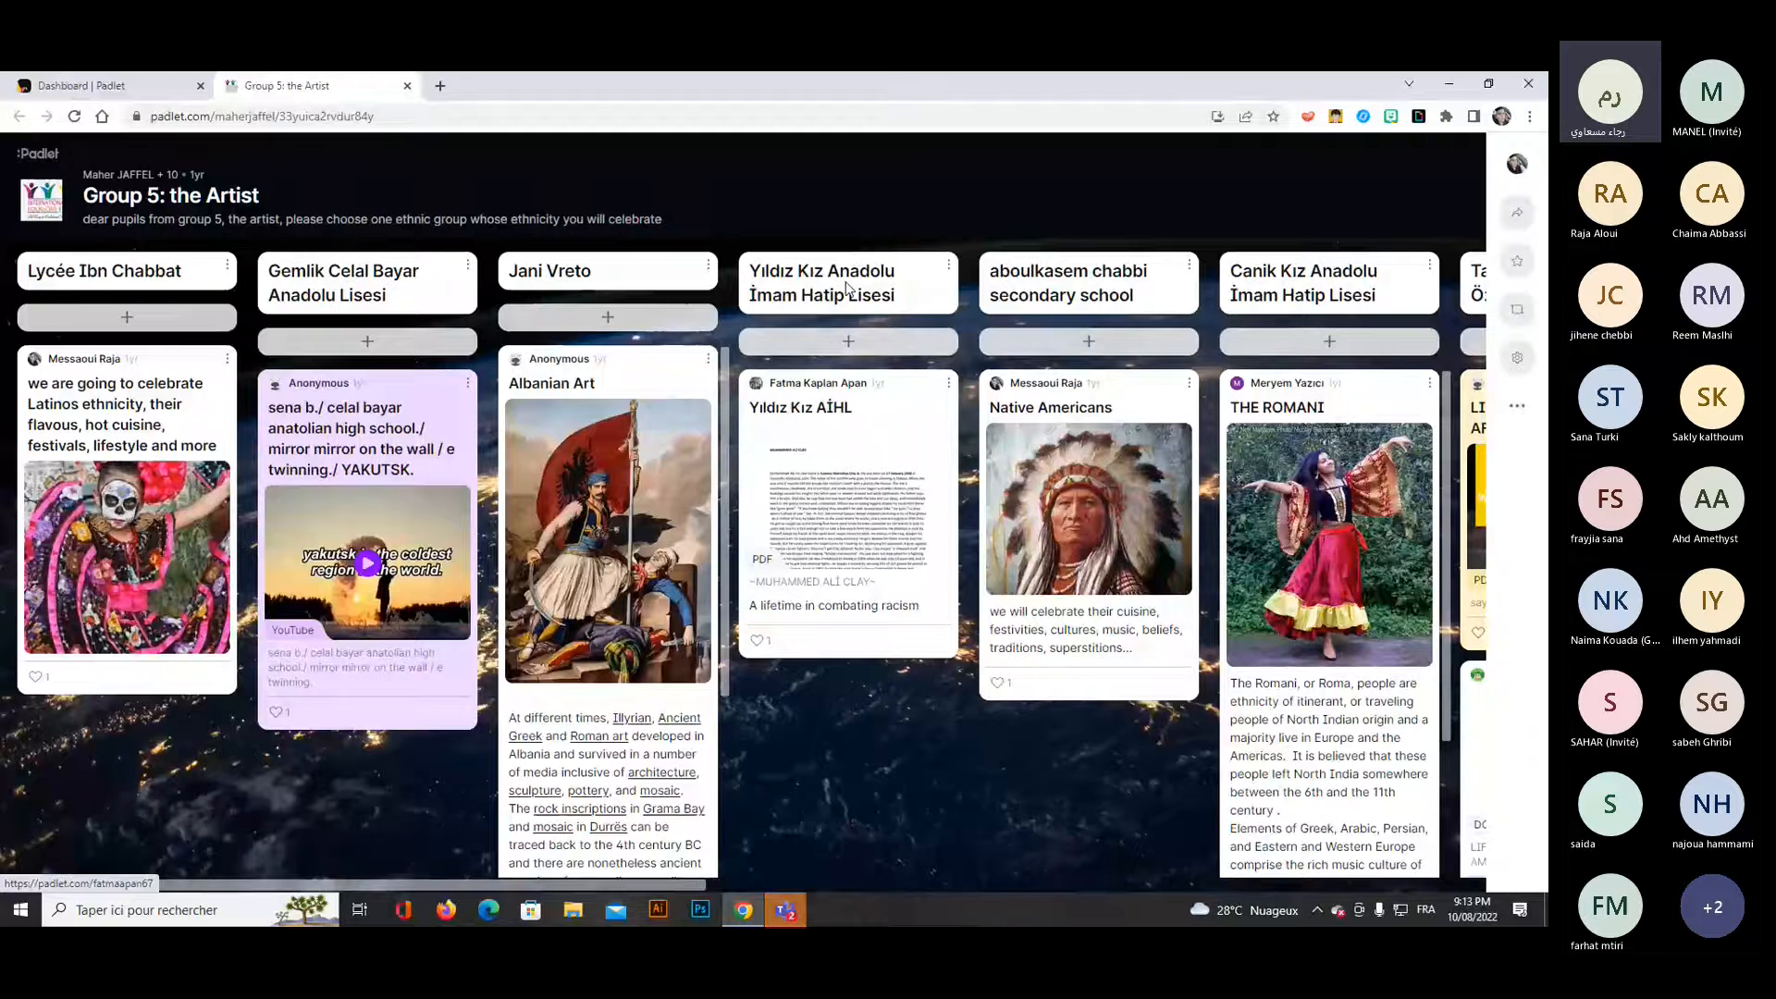
pyautogui.click(407, 86)
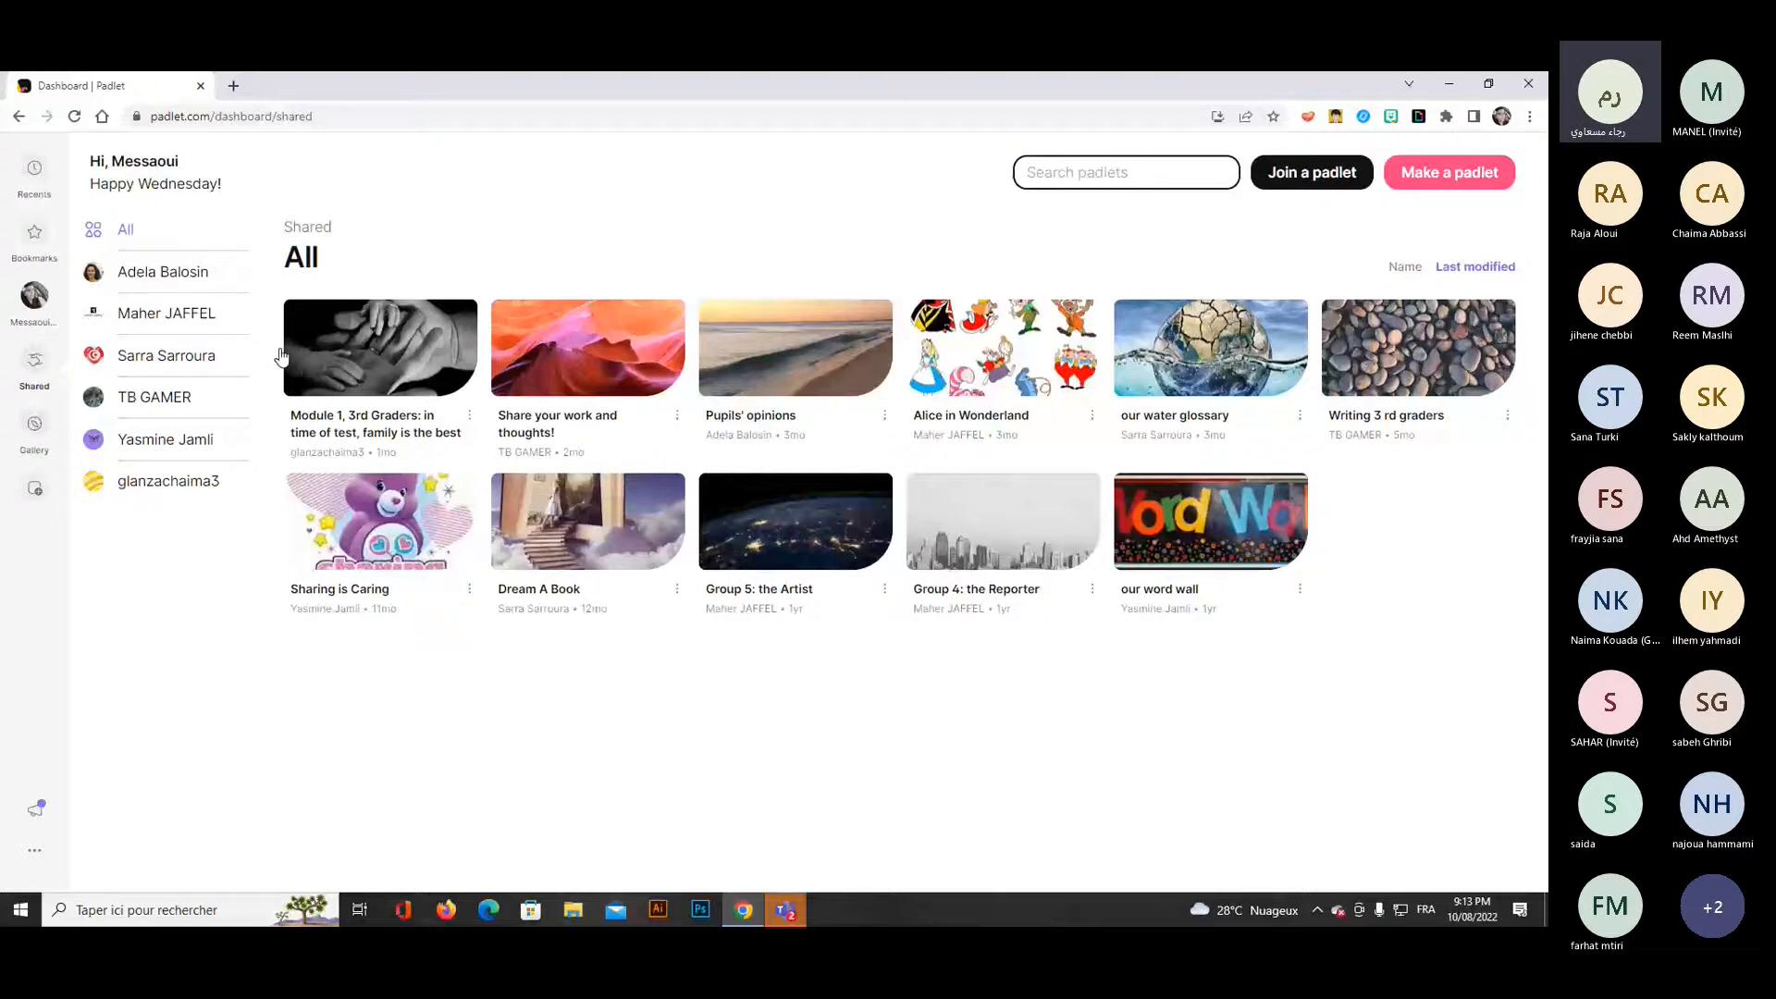
# Browse the gallery's Wall, Stream, Grid, Shelf and Map examples, viewing and closing Group Activity: Bridges and a map example.
pyautogui.click(36, 433)
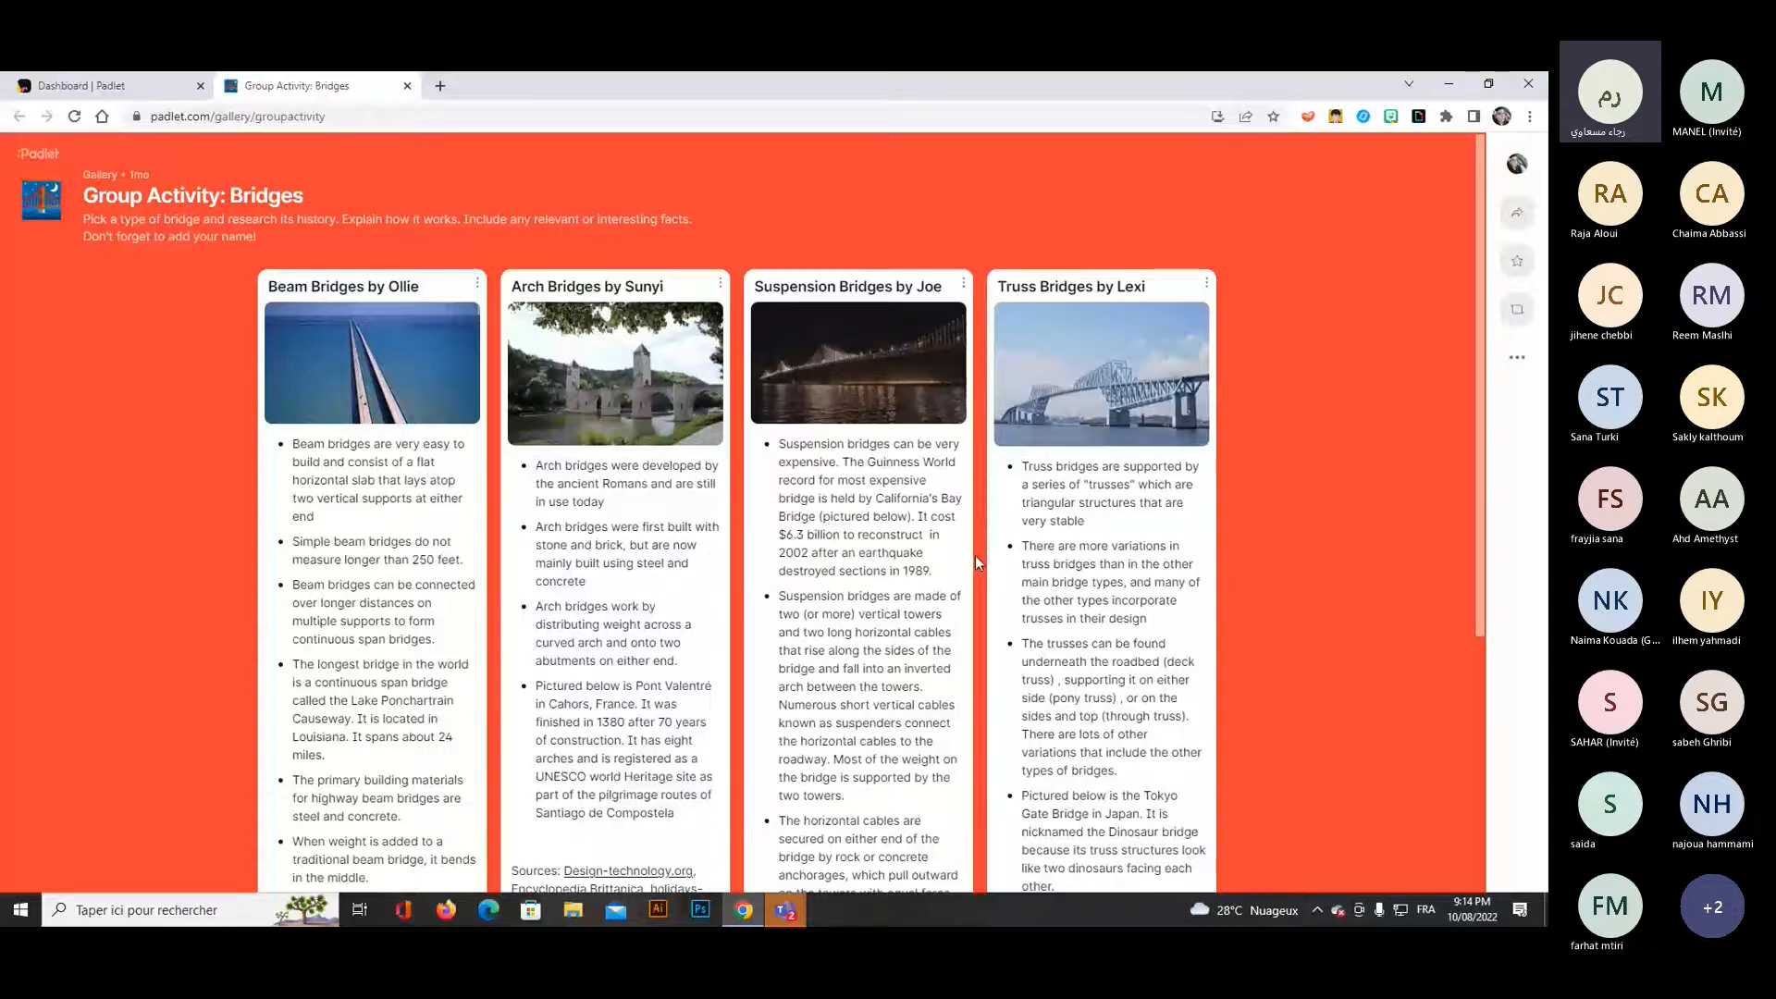
pyautogui.click(407, 86)
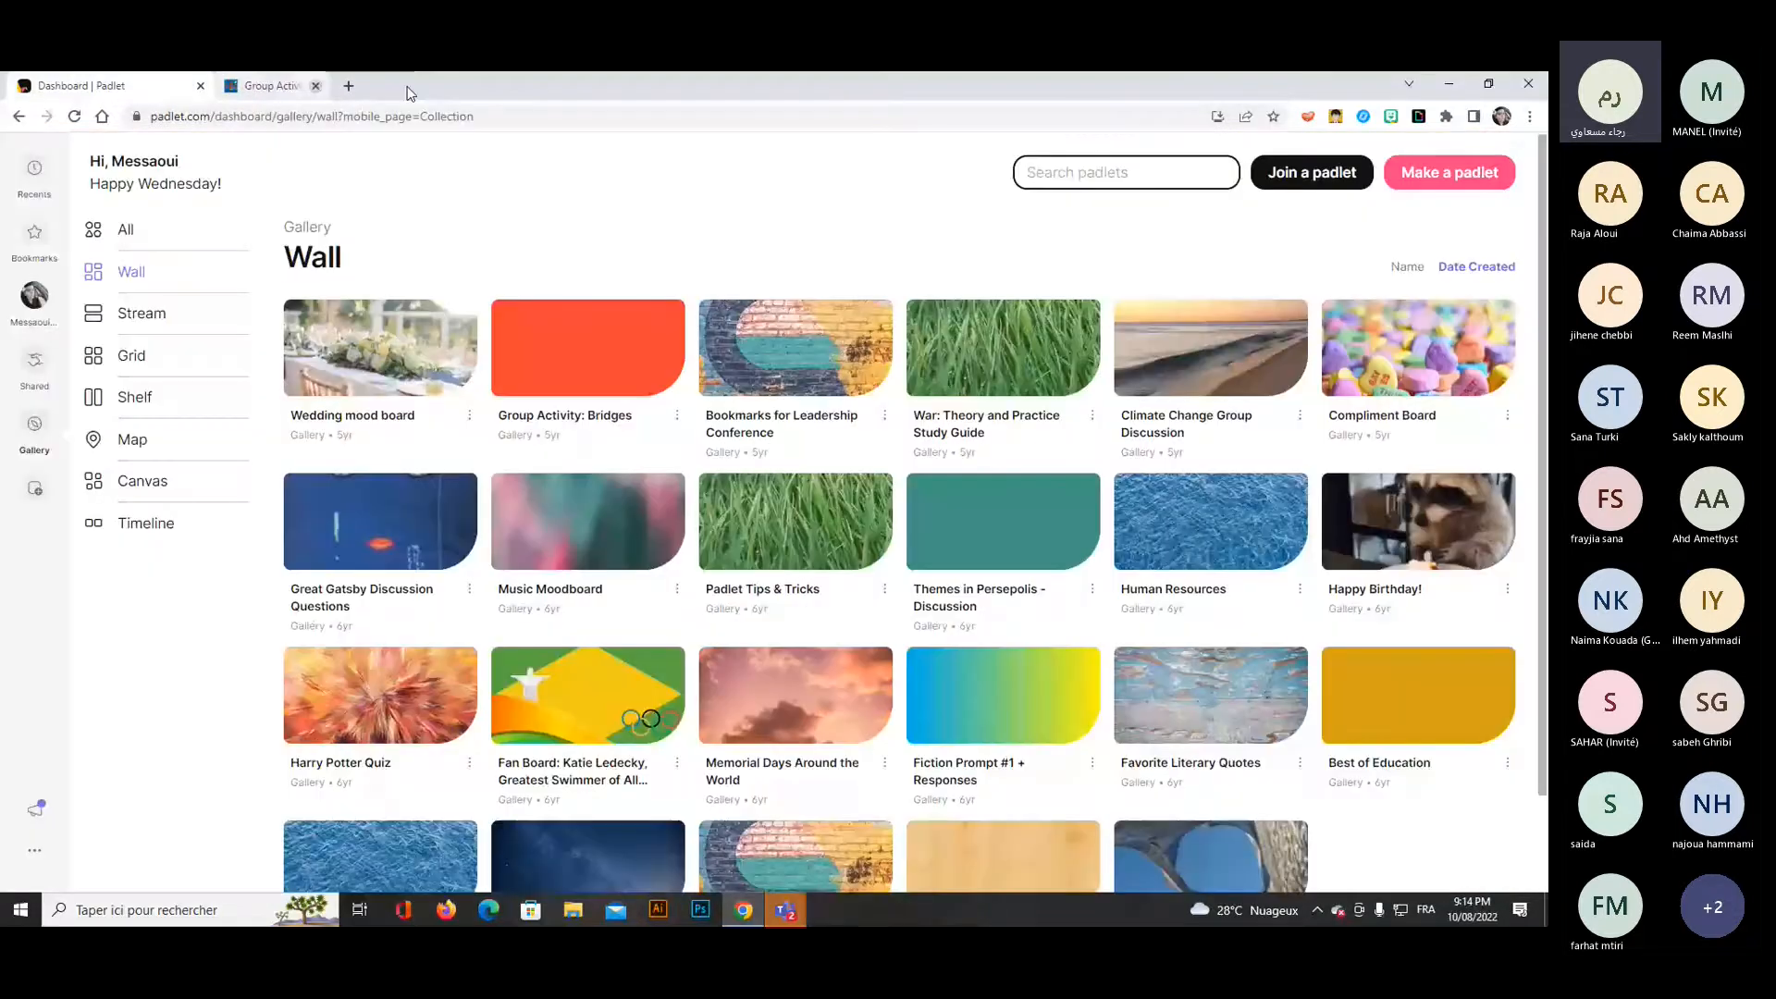
pyautogui.click(135, 315)
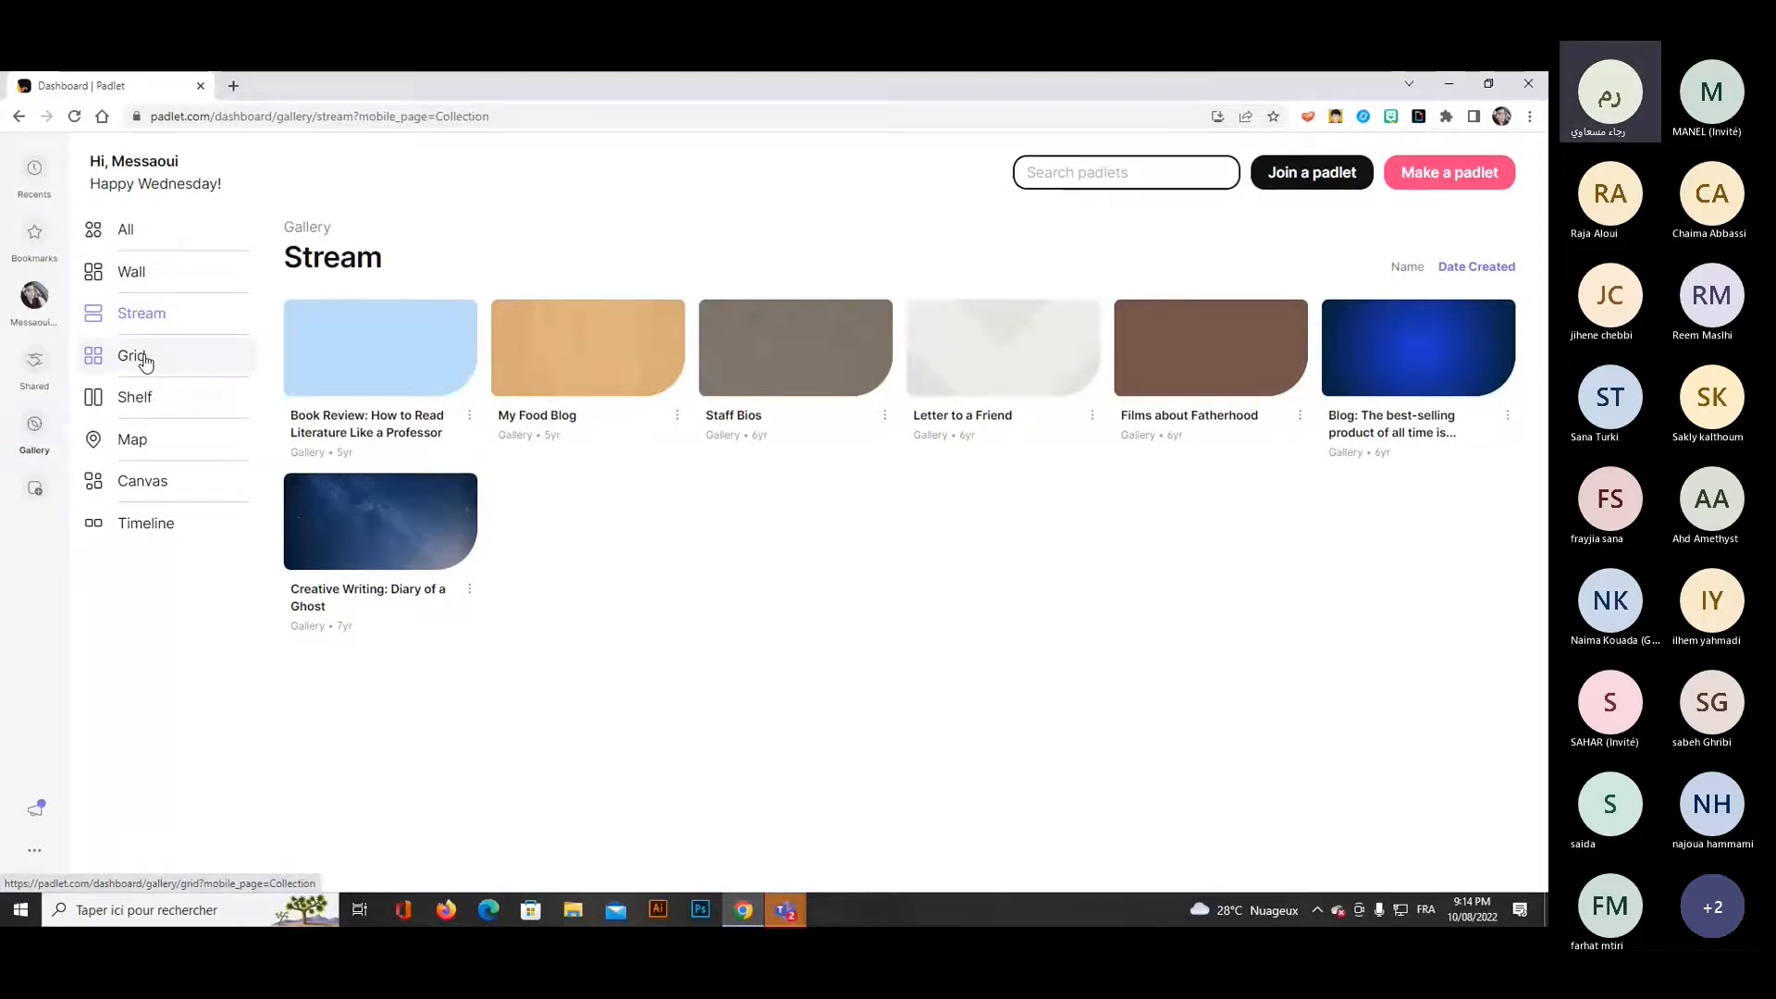
pyautogui.click(145, 362)
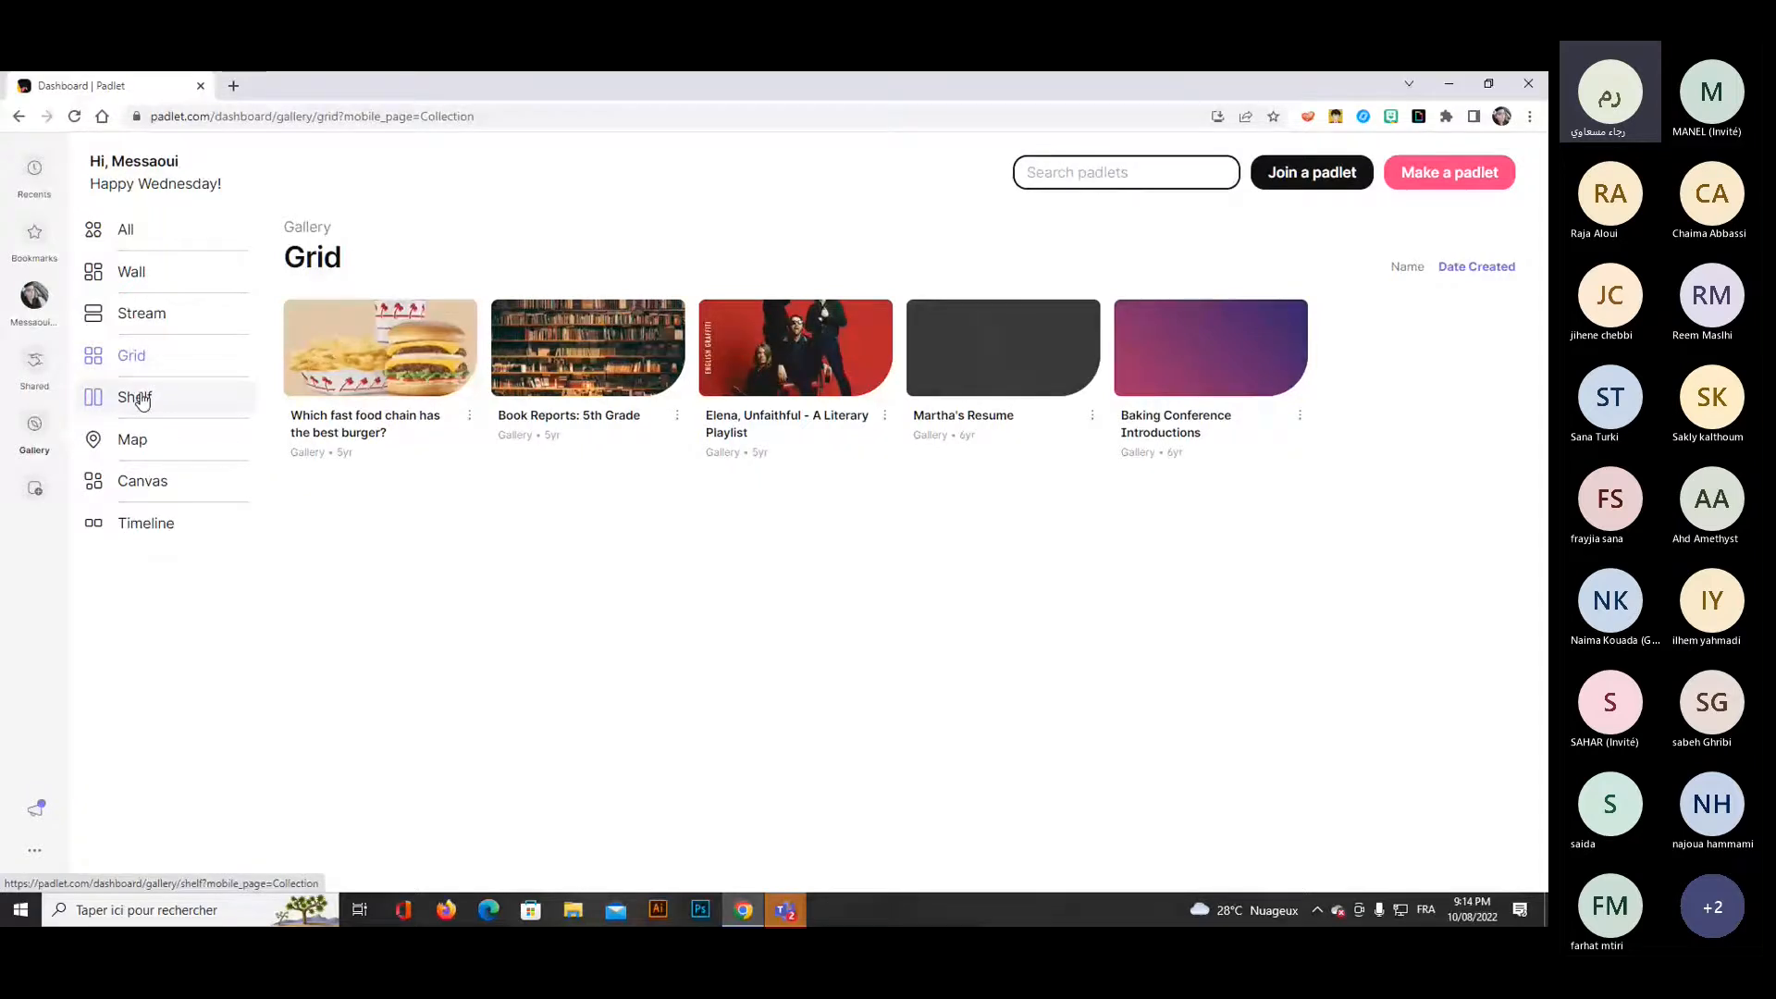
pyautogui.click(142, 399)
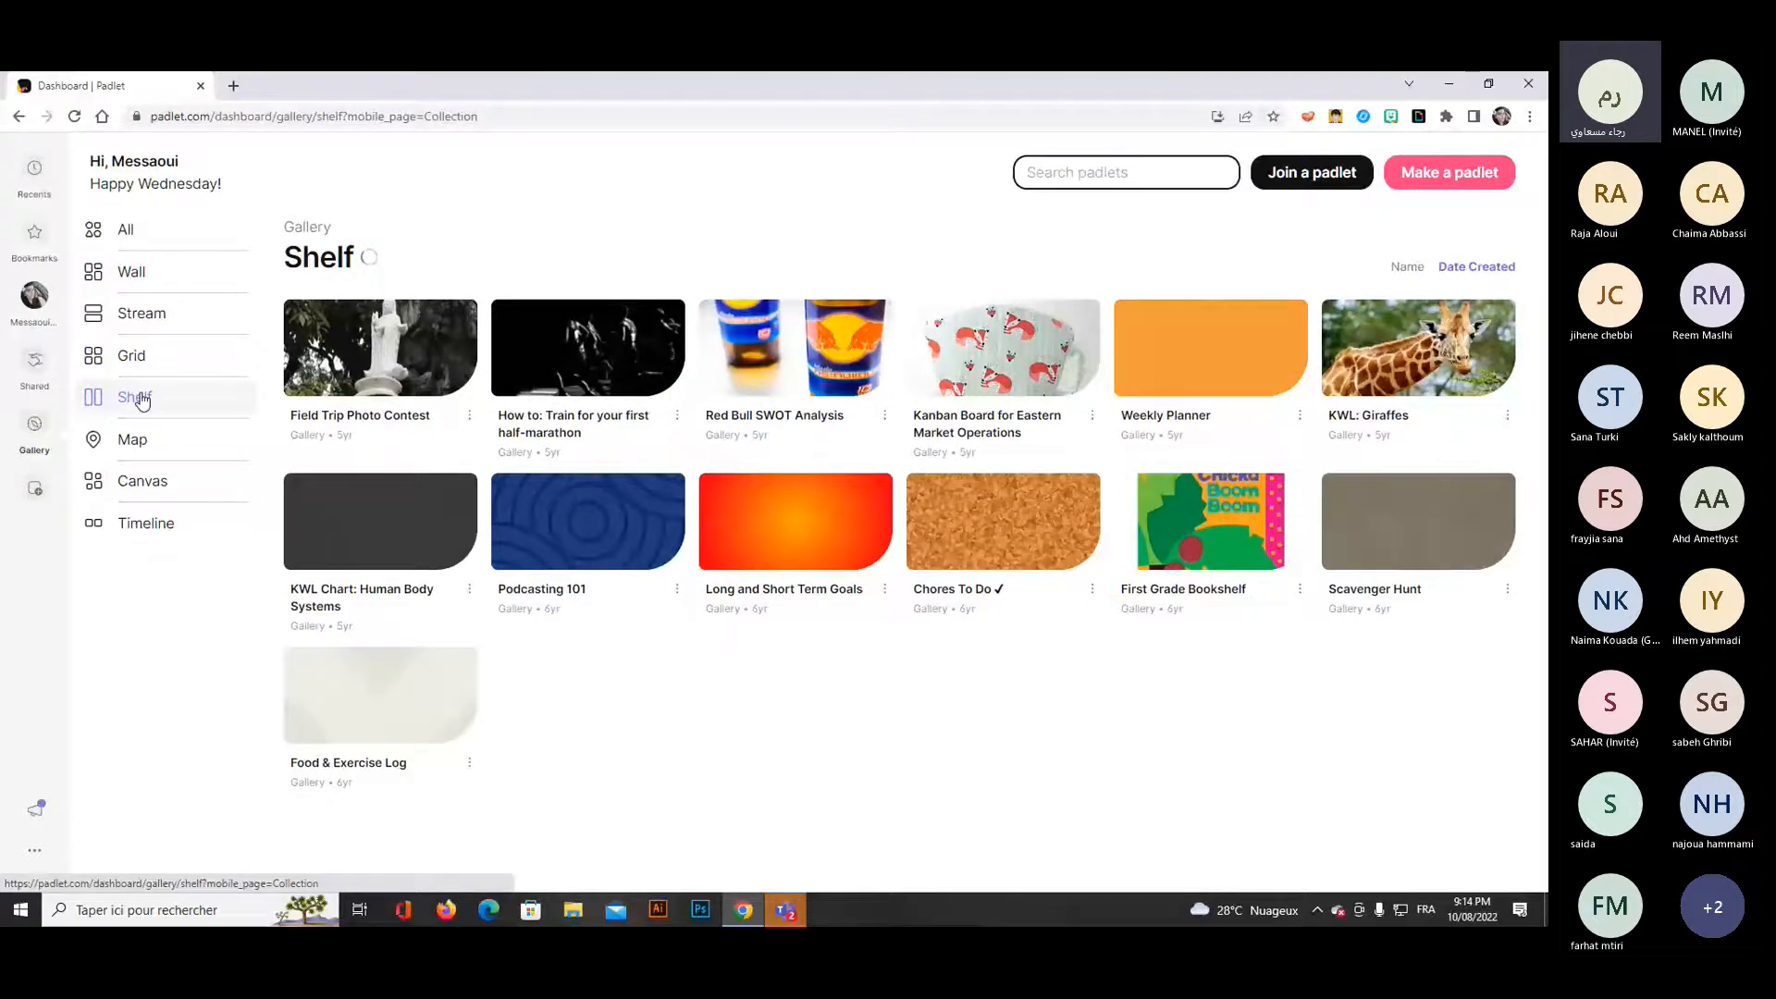
pyautogui.click(132, 440)
pyautogui.rightClick(403, 349)
pyautogui.click(499, 368)
pyautogui.click(314, 86)
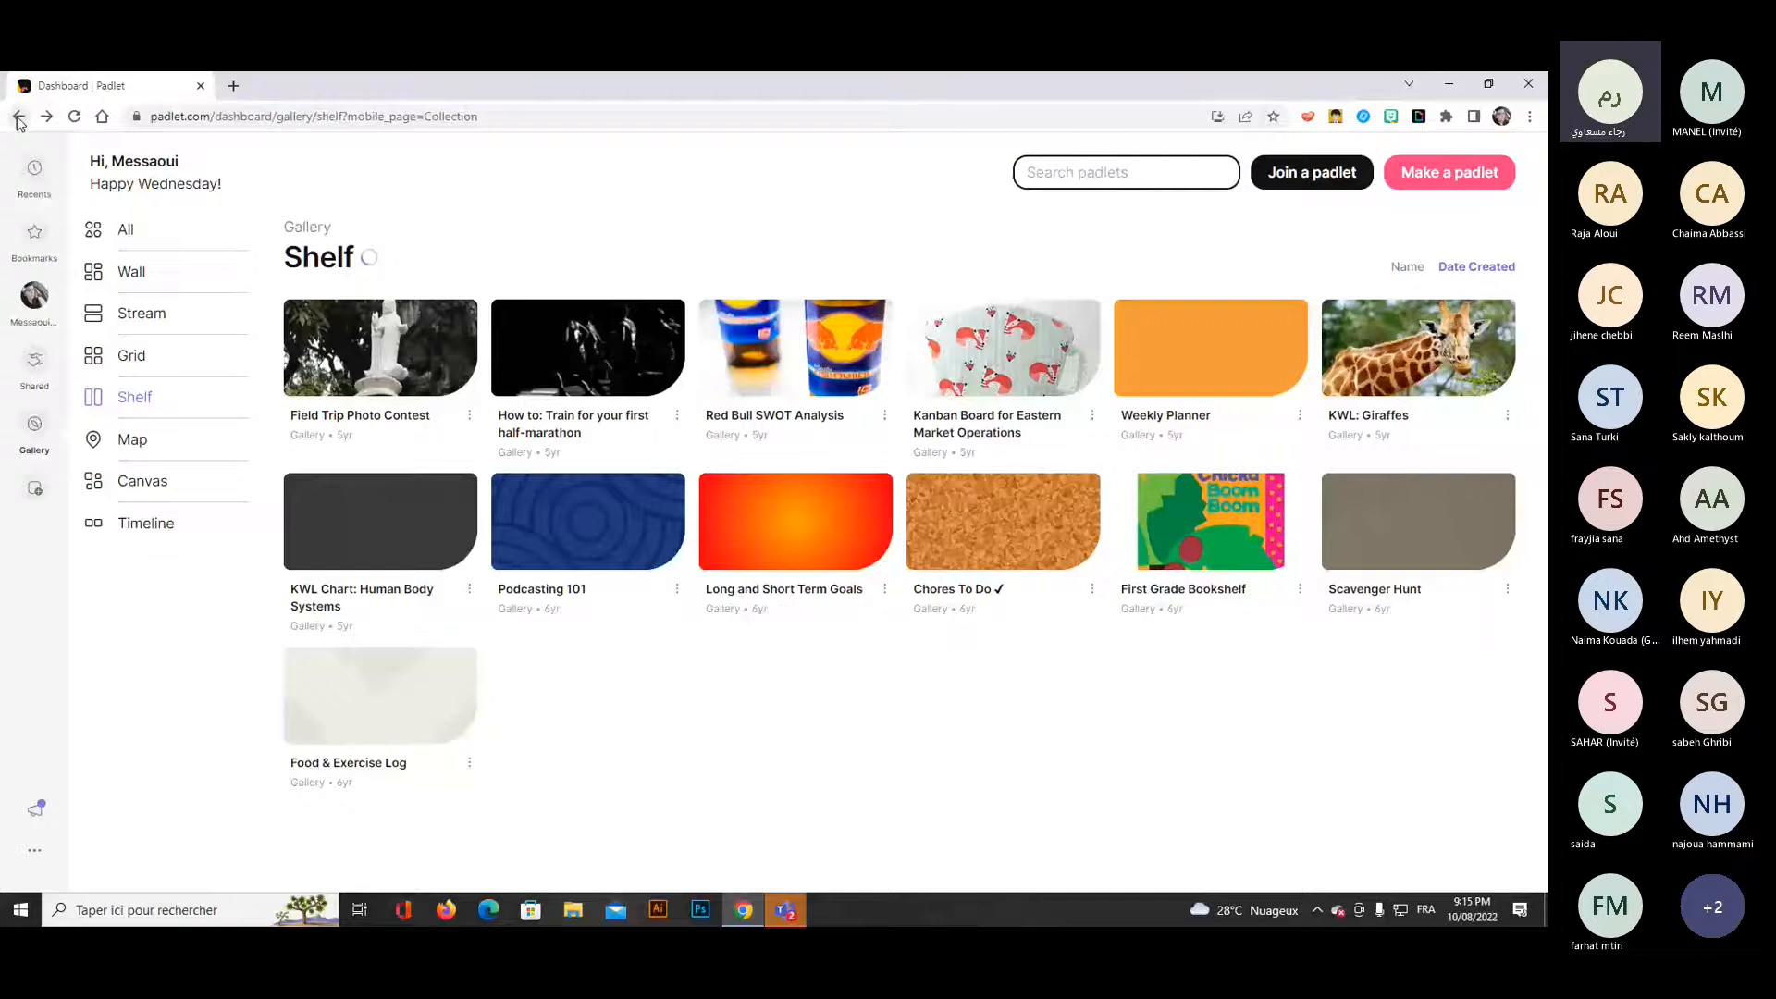
# Return to the account's own padlets and log out of Padlet.
pyautogui.click(41, 314)
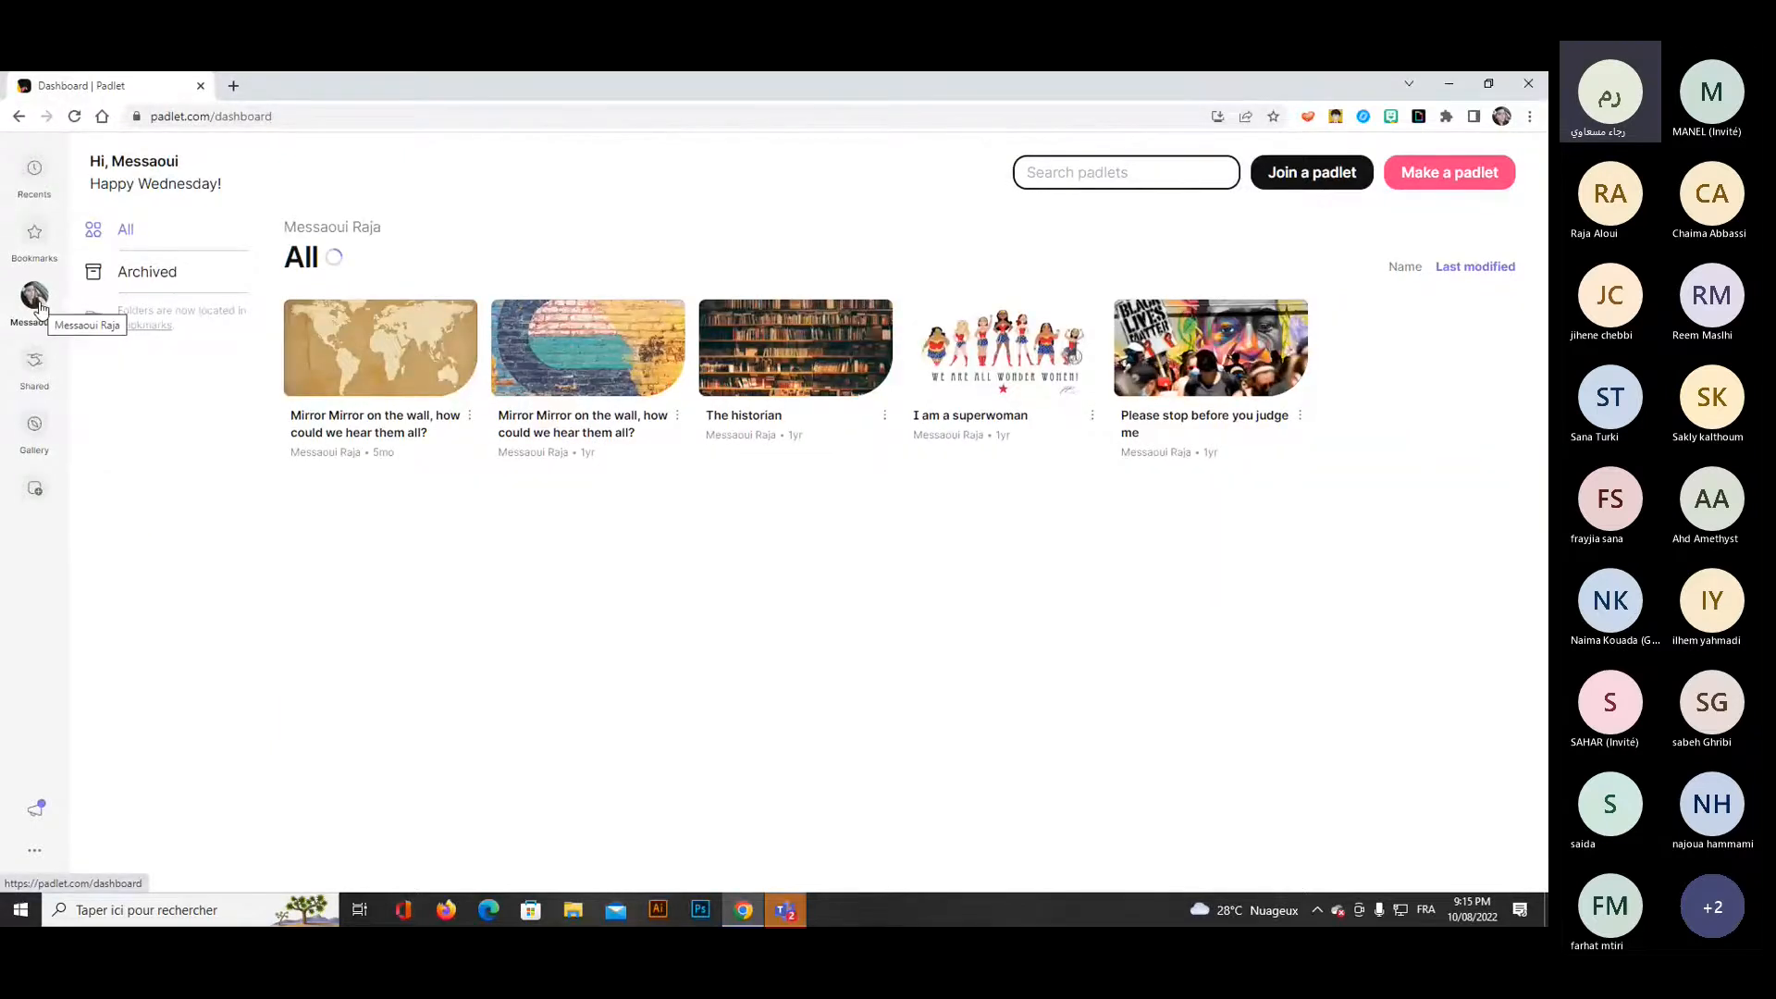
pyautogui.click(39, 849)
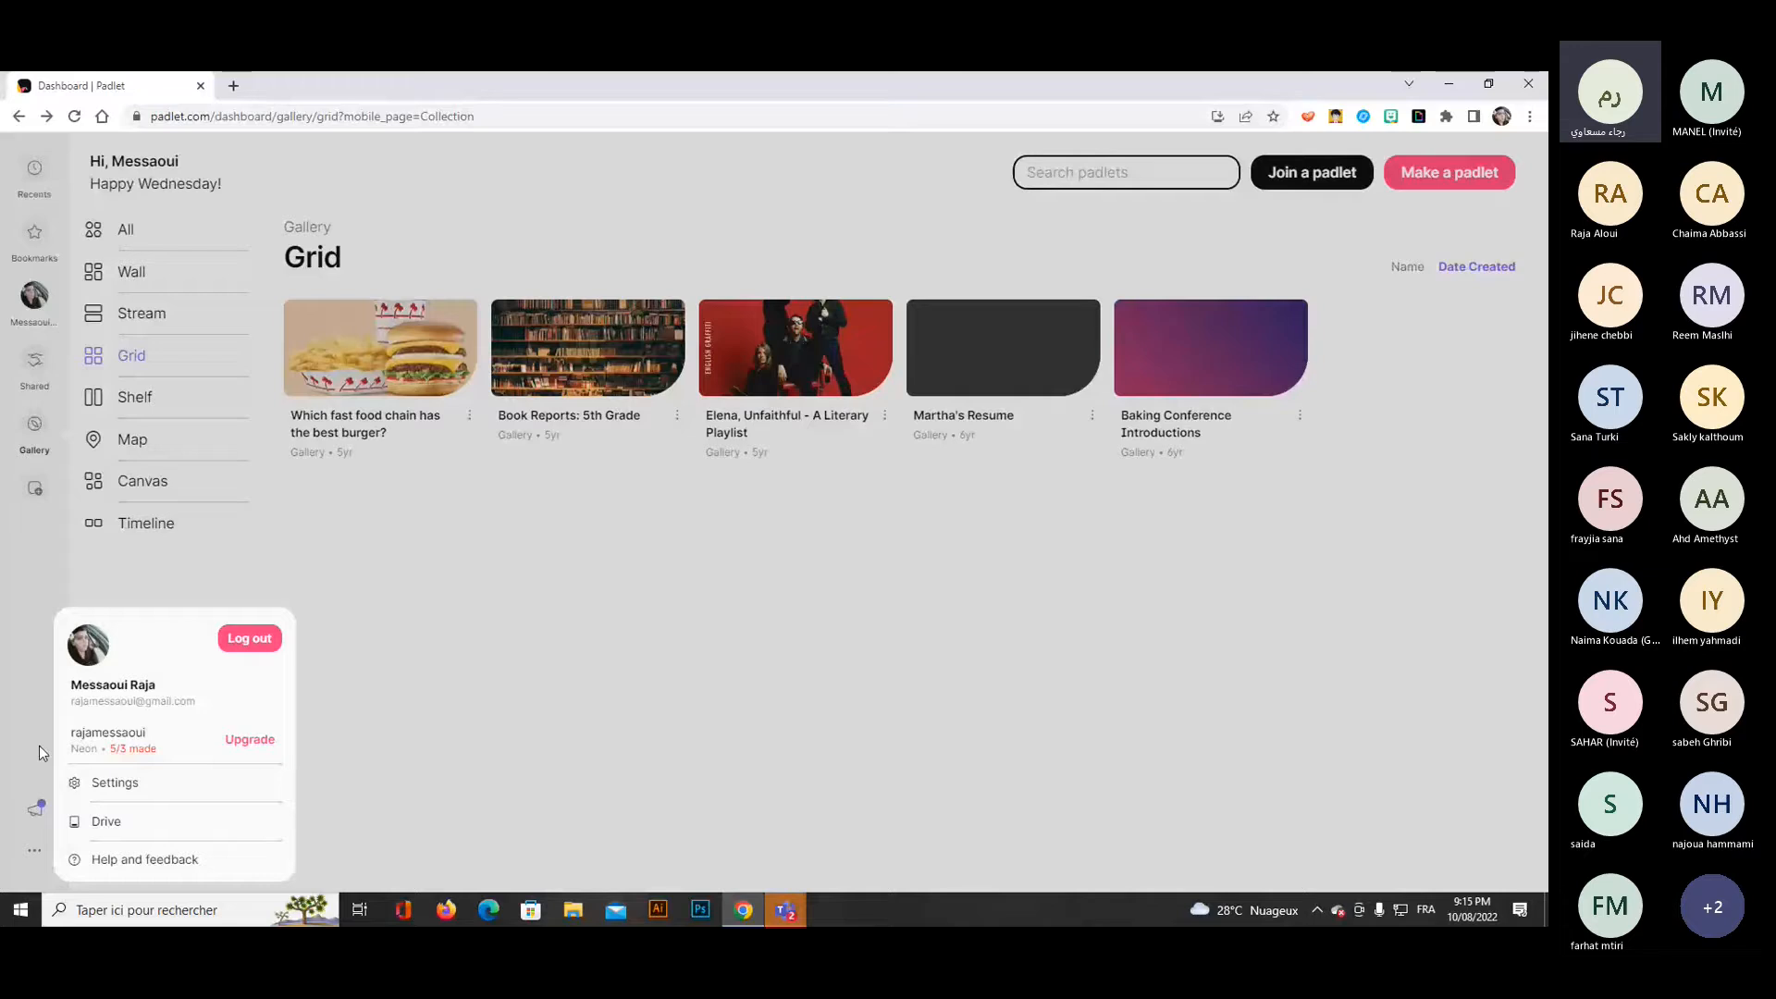
pyautogui.click(234, 646)
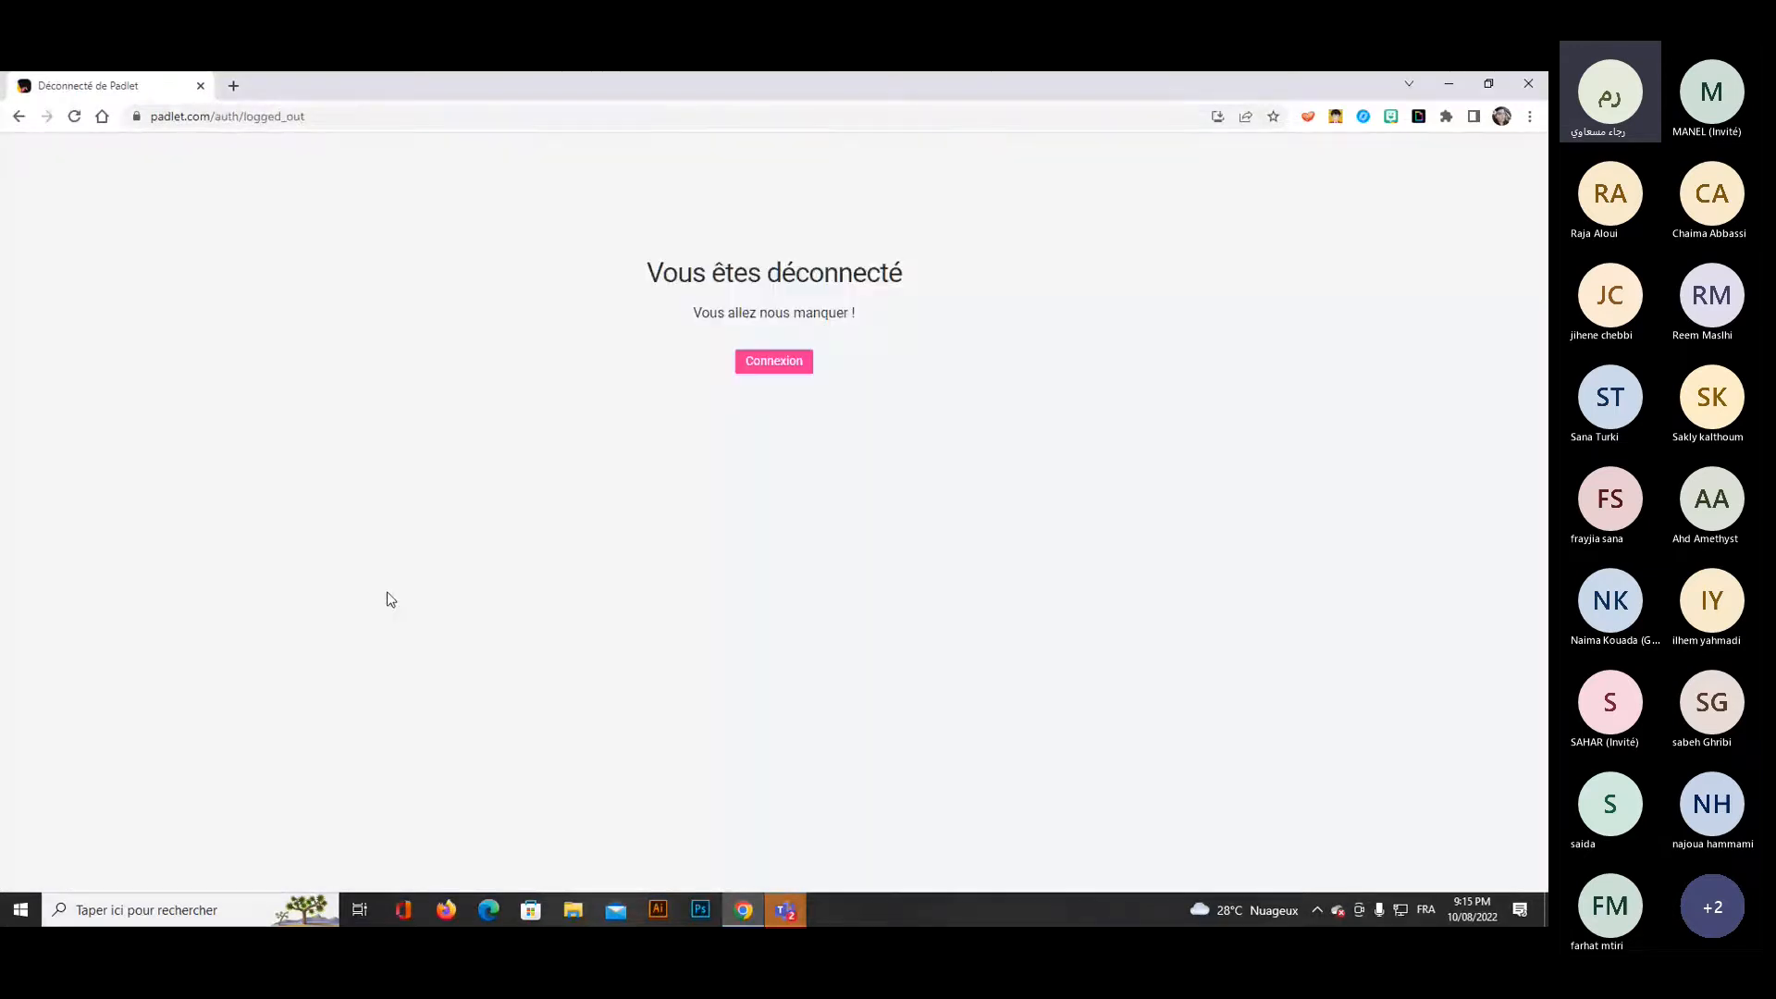
# Replace the logged-out page with a new browser page and go to padlet.com.
pyautogui.click(229, 84)
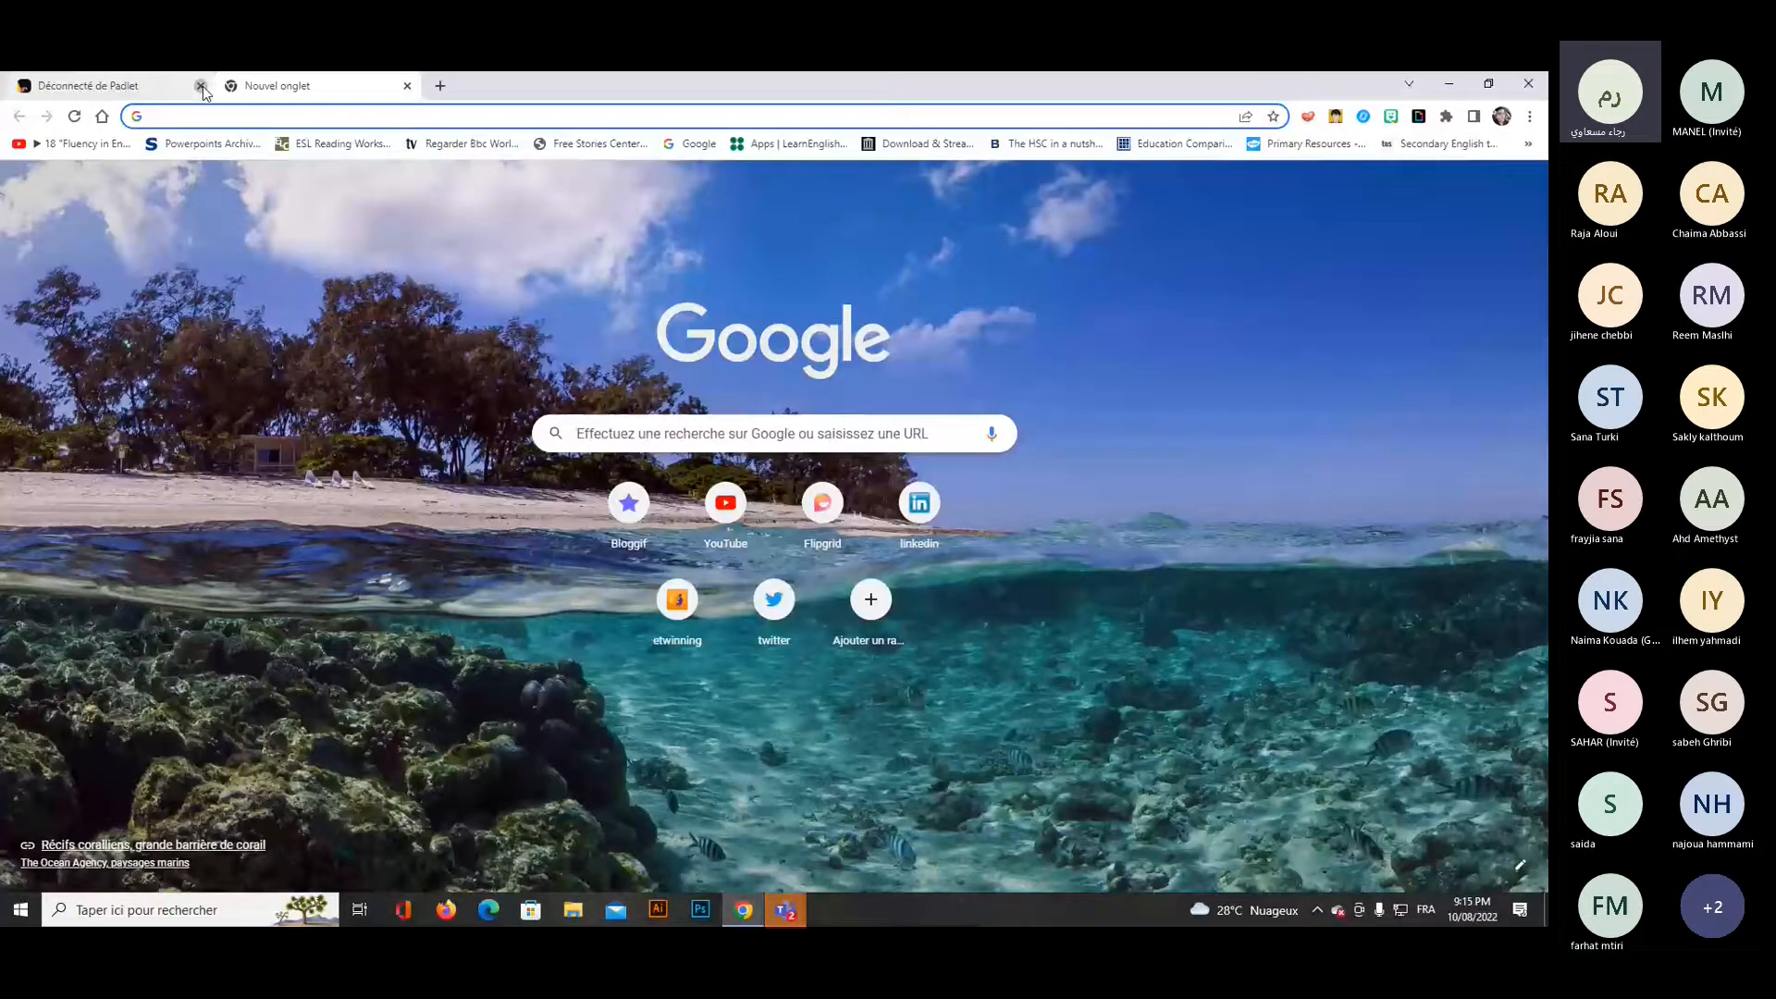
pyautogui.click(201, 85)
pyautogui.click(741, 432)
pyautogui.write('pa')
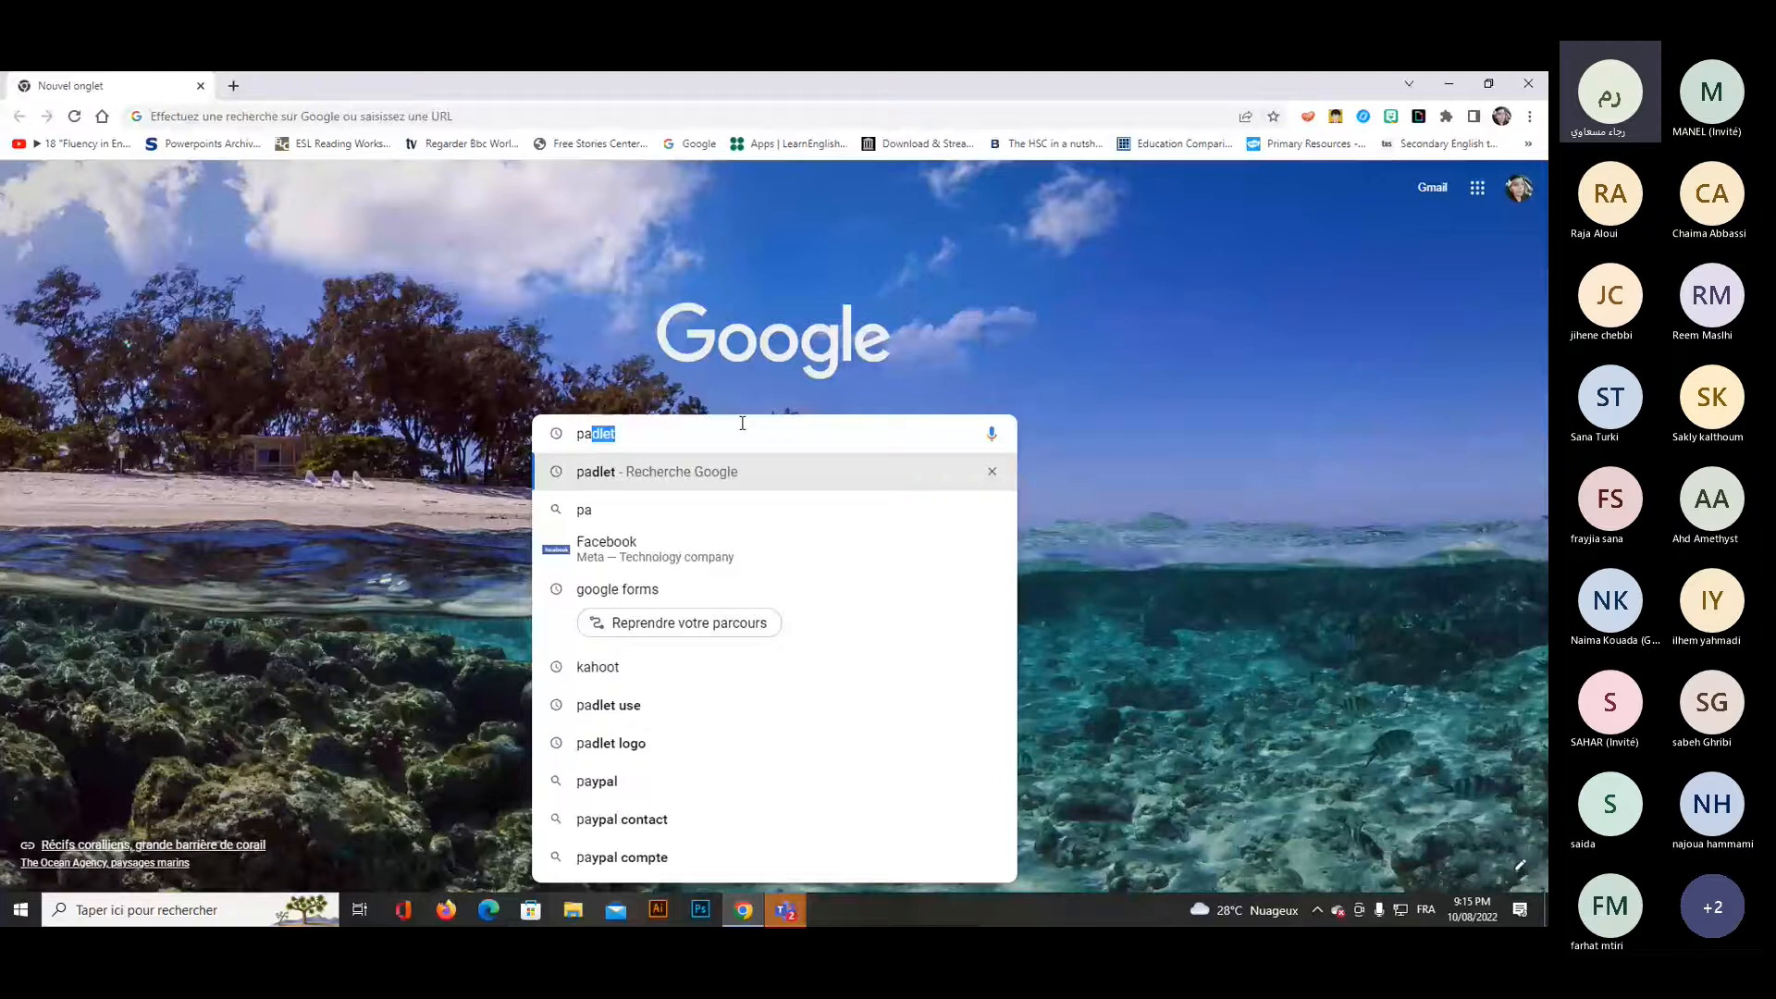
pyautogui.write('dlet.co')
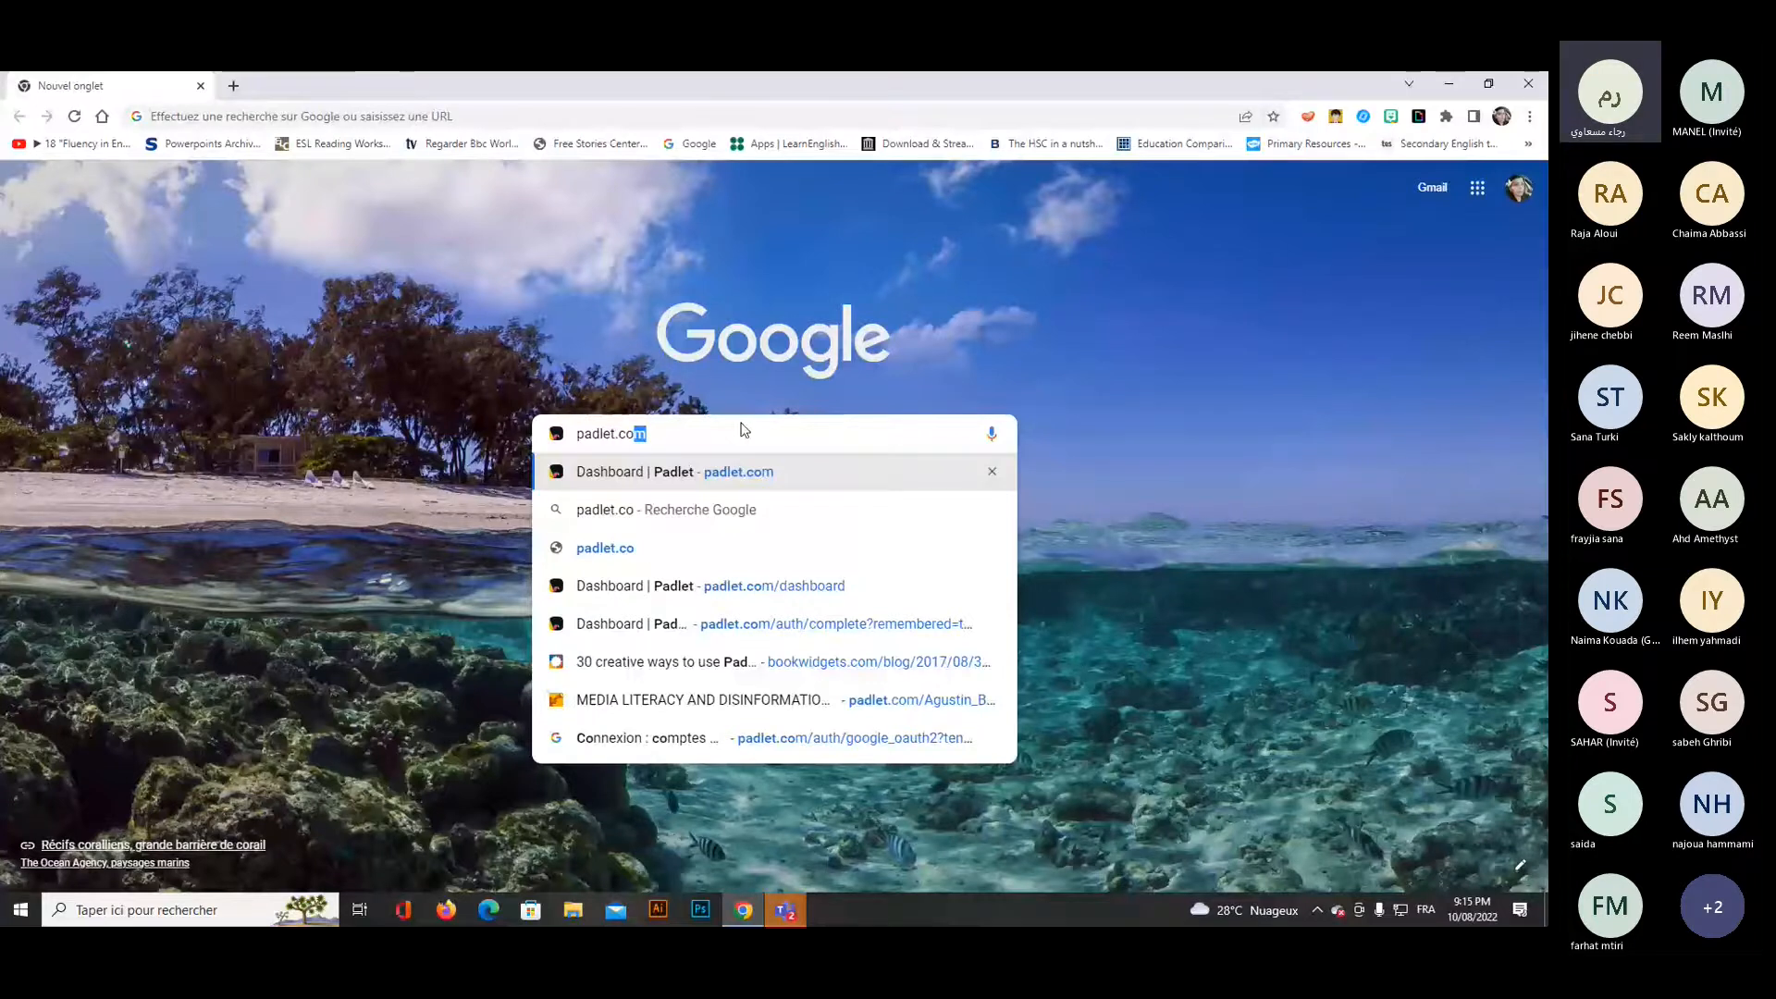
pyautogui.press('Return')
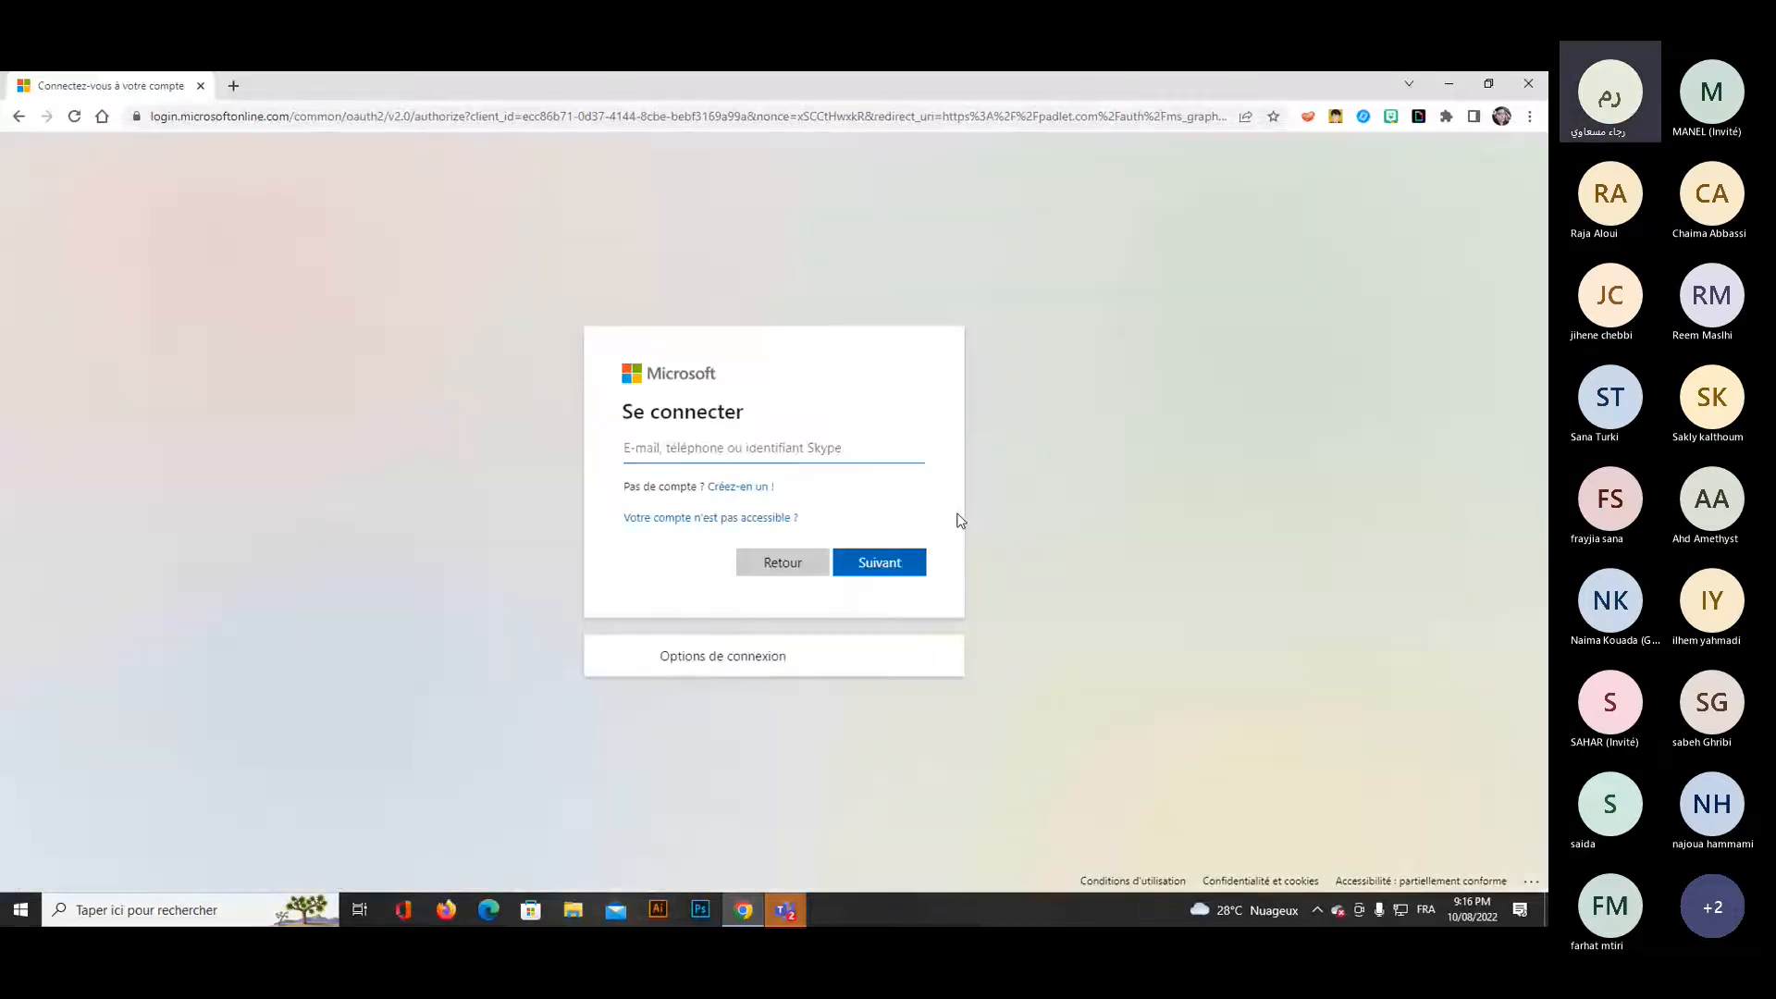
# Sign in to Padlet with the Microsoft account's e-mail and password, declining to stay signed in.
pyautogui.click(886, 566)
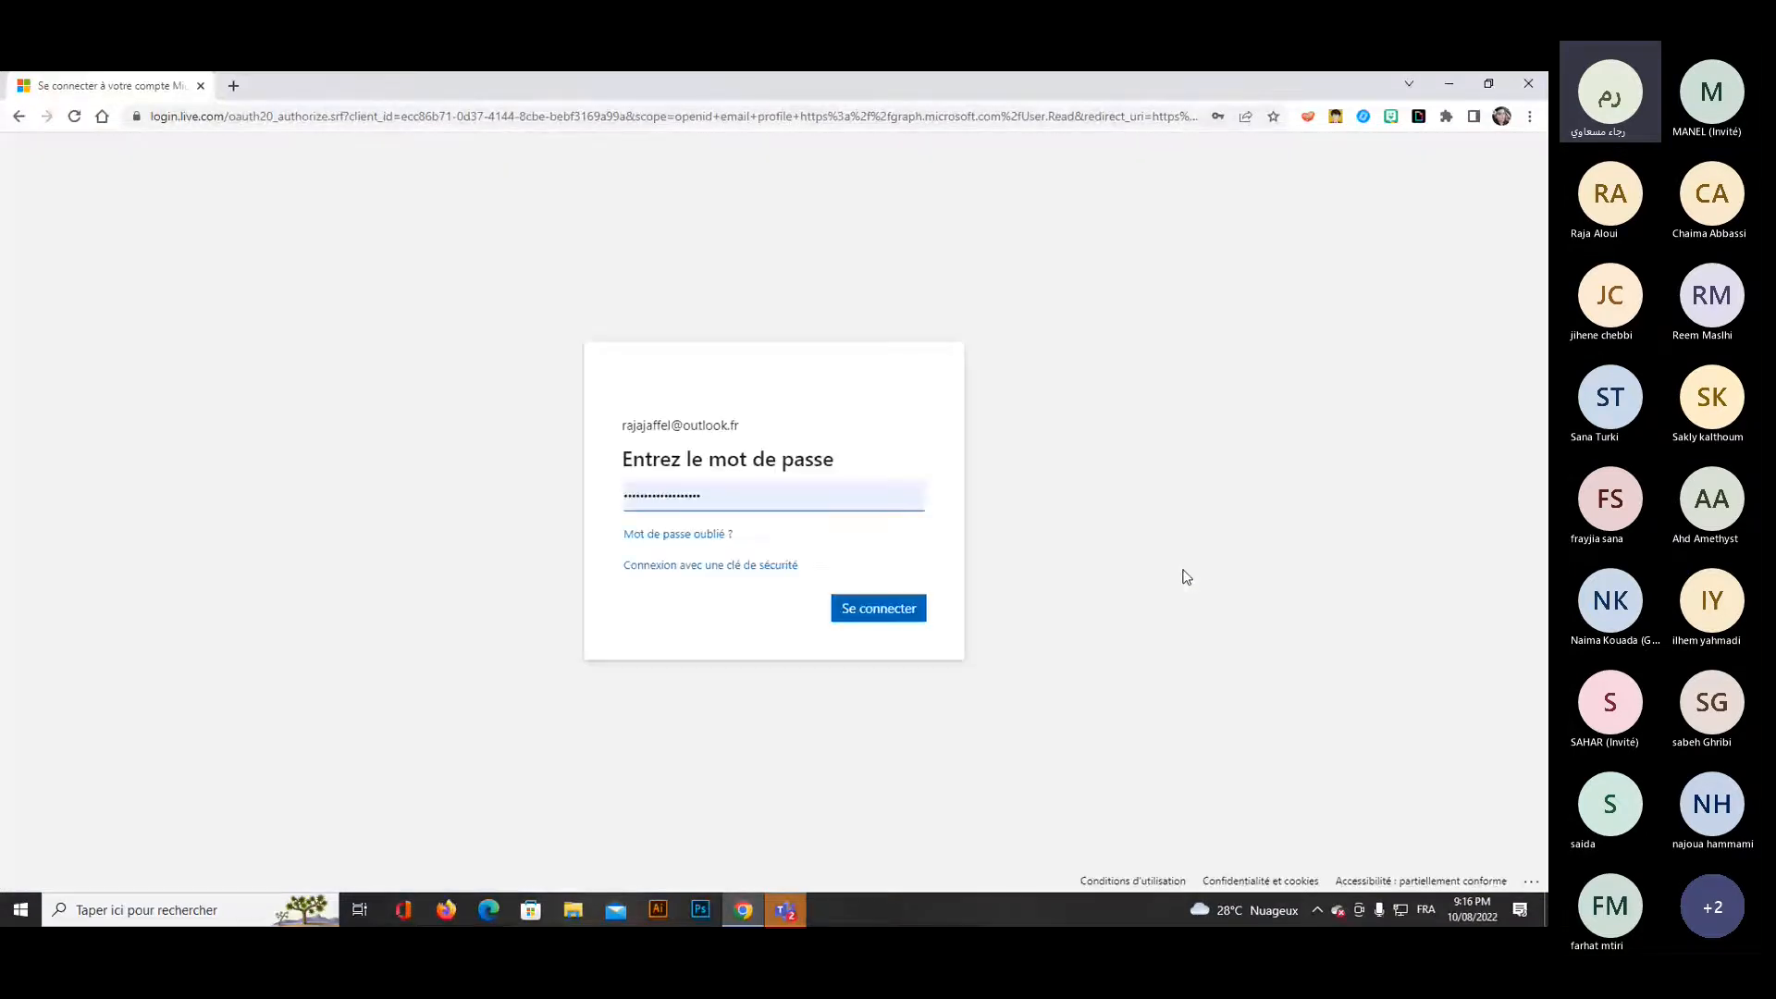
pyautogui.press('Return')
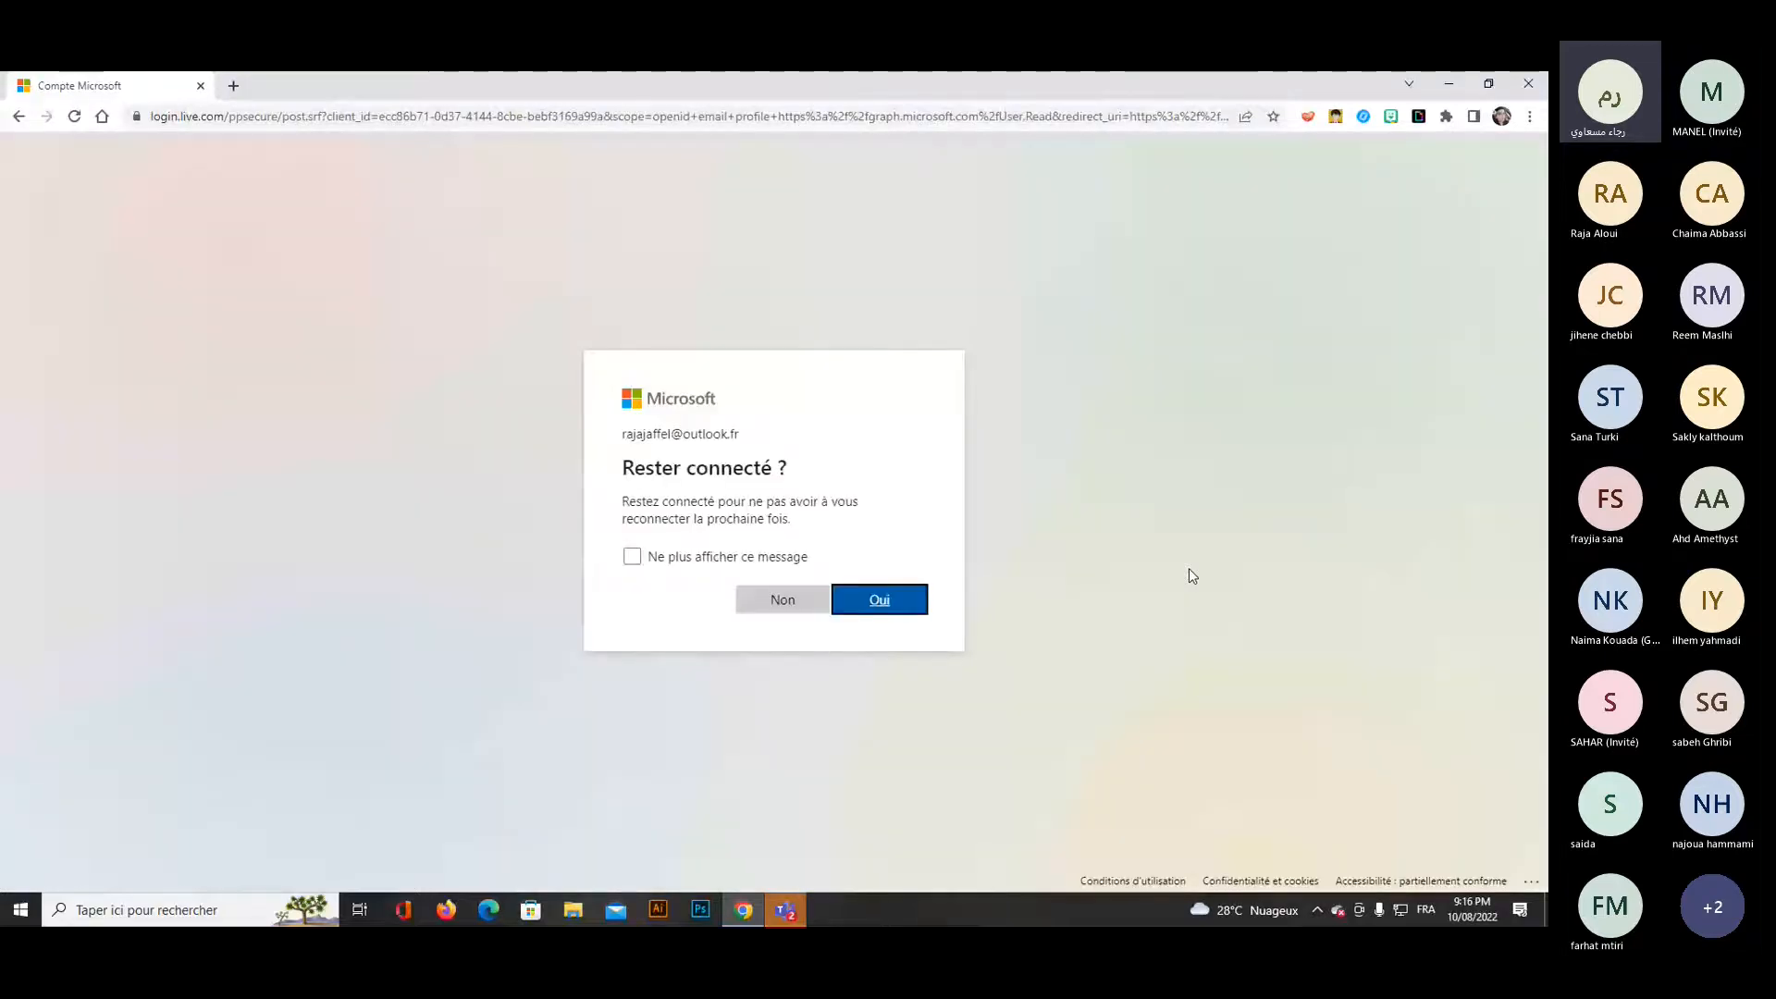
pyautogui.click(778, 609)
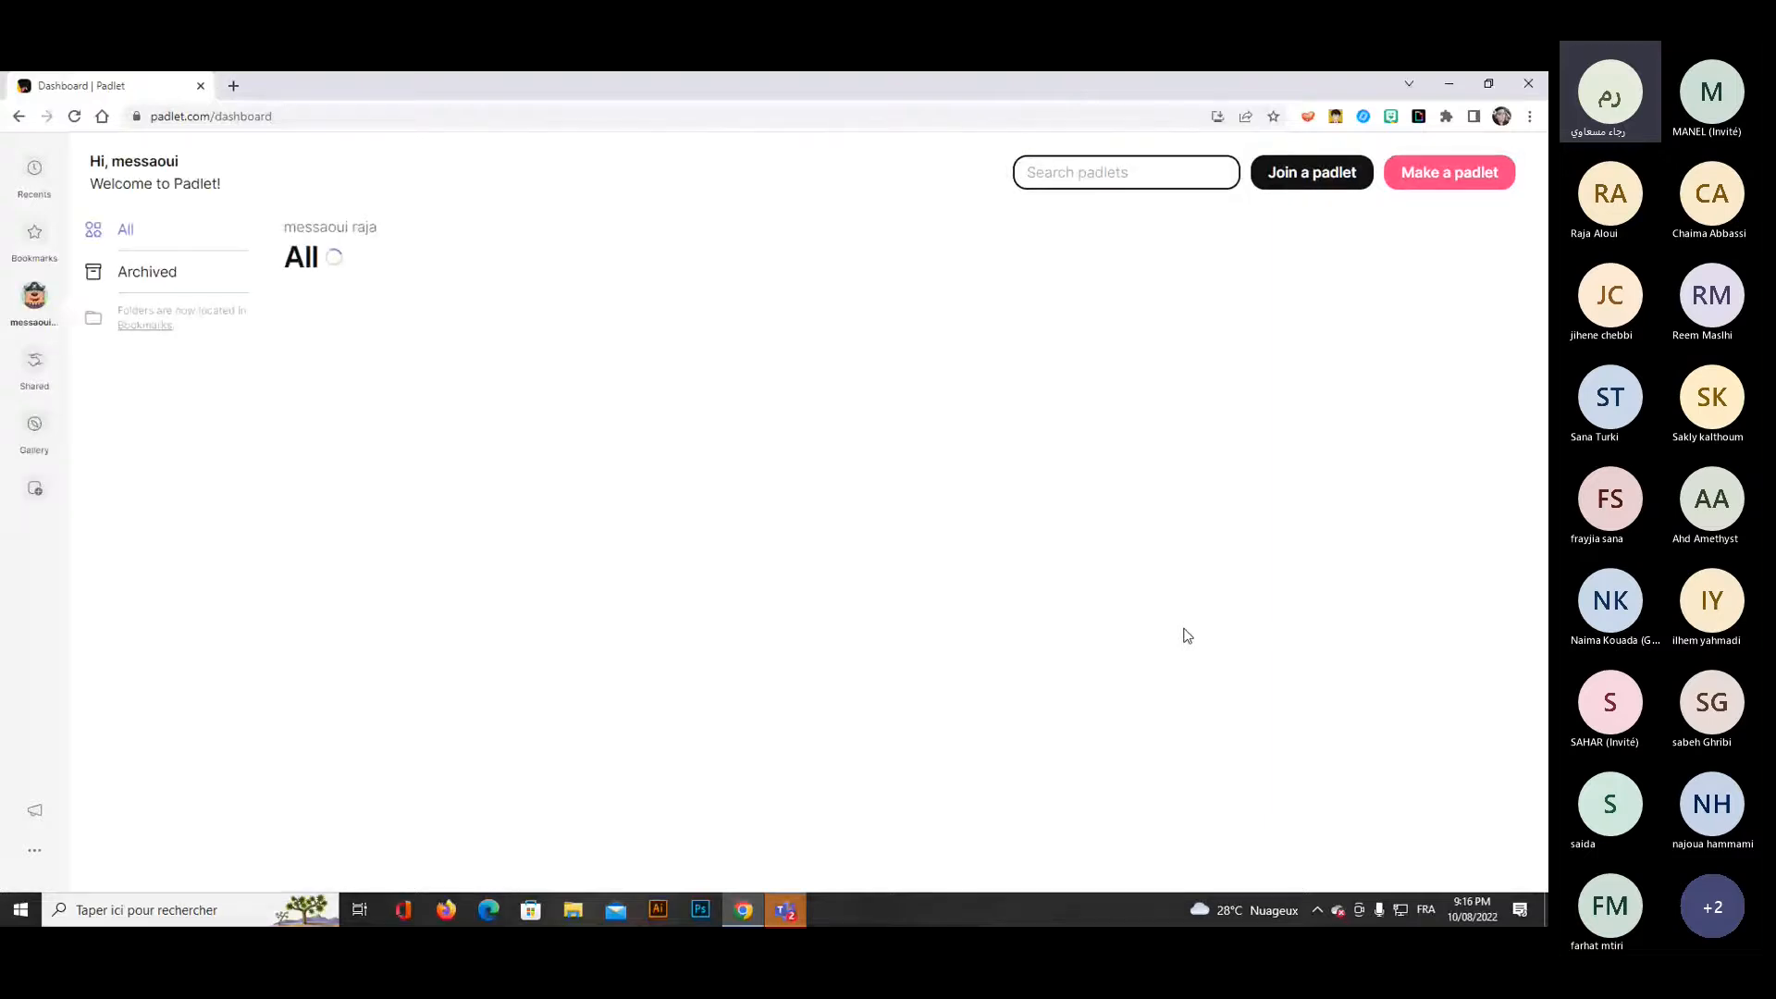
# Delete the padlet titled "My artistic padlet", entering the requested confirmation code.
pyautogui.click(469, 415)
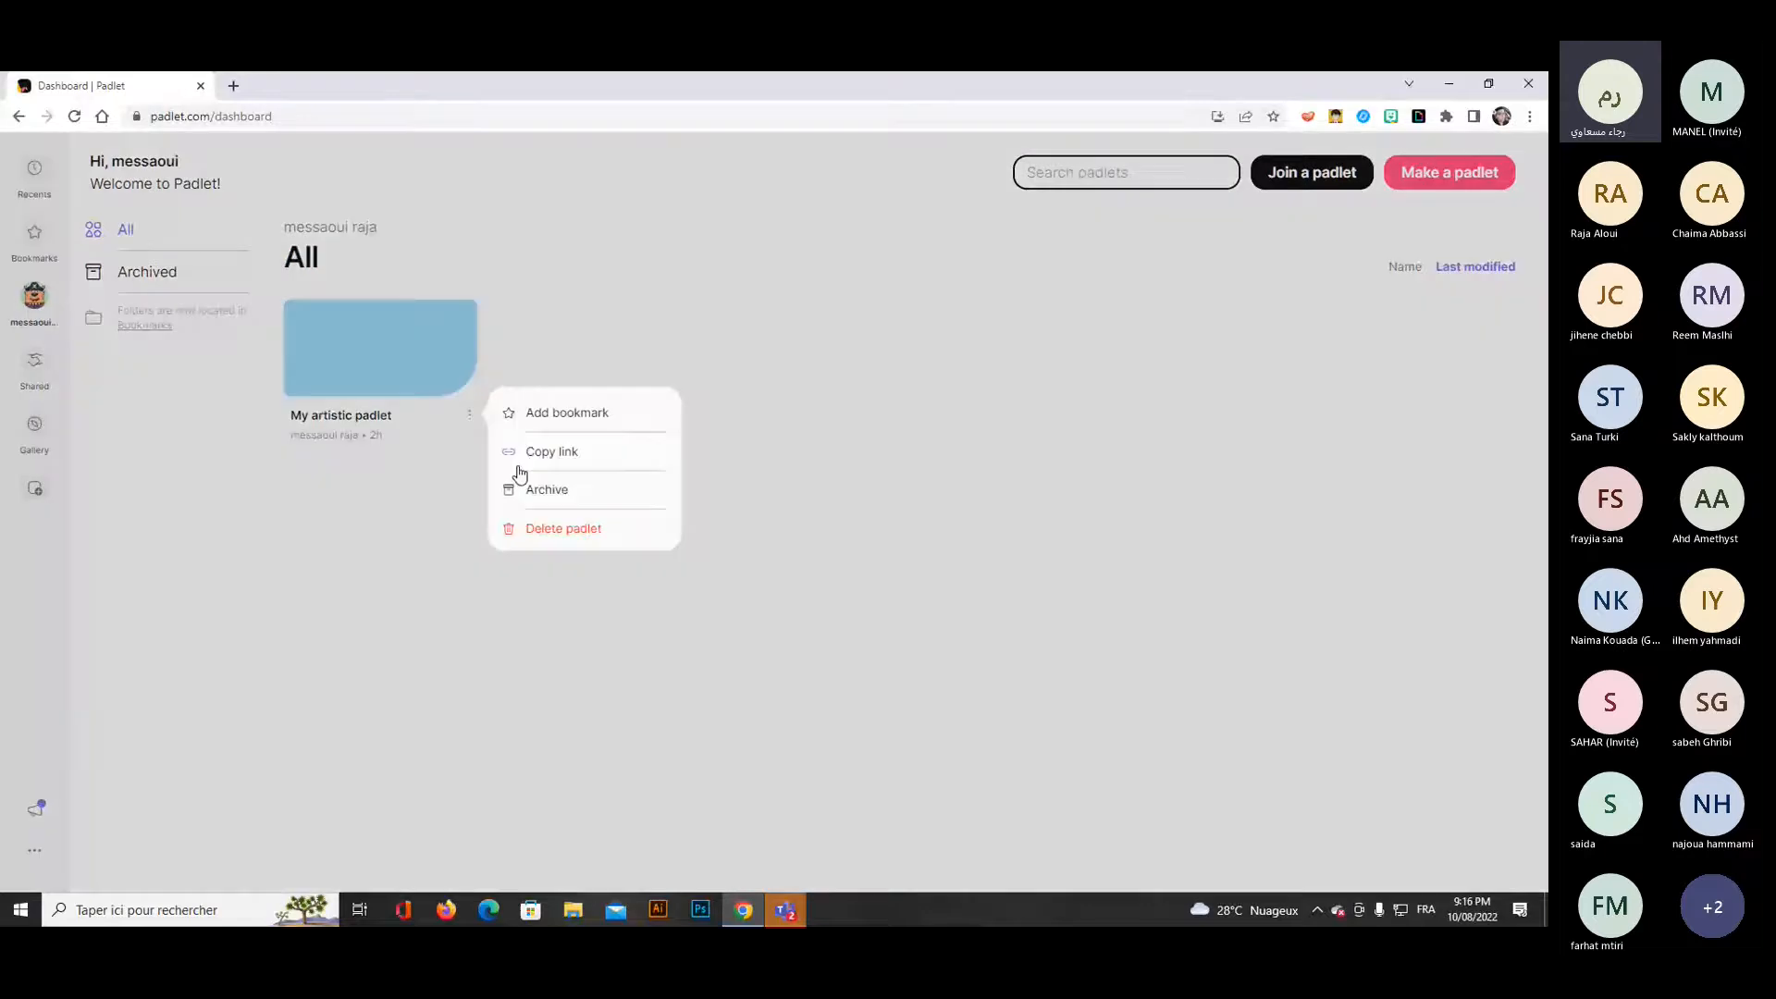
pyautogui.click(562, 528)
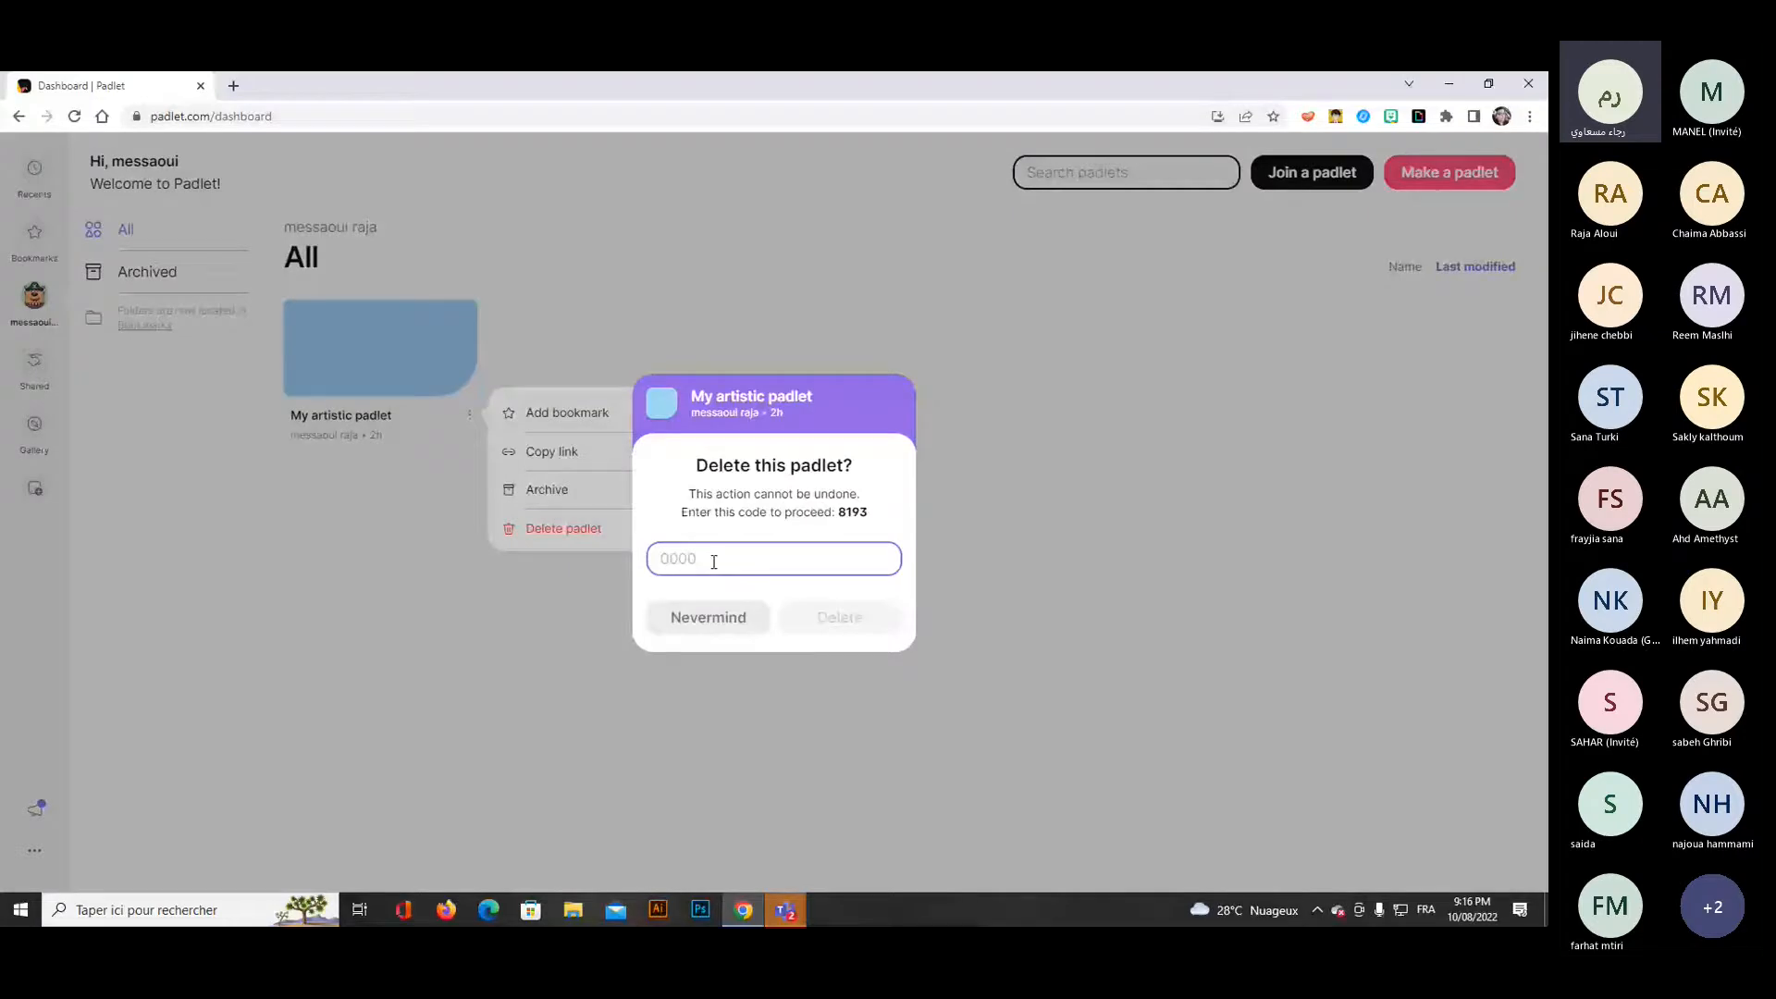
pyautogui.write('000')
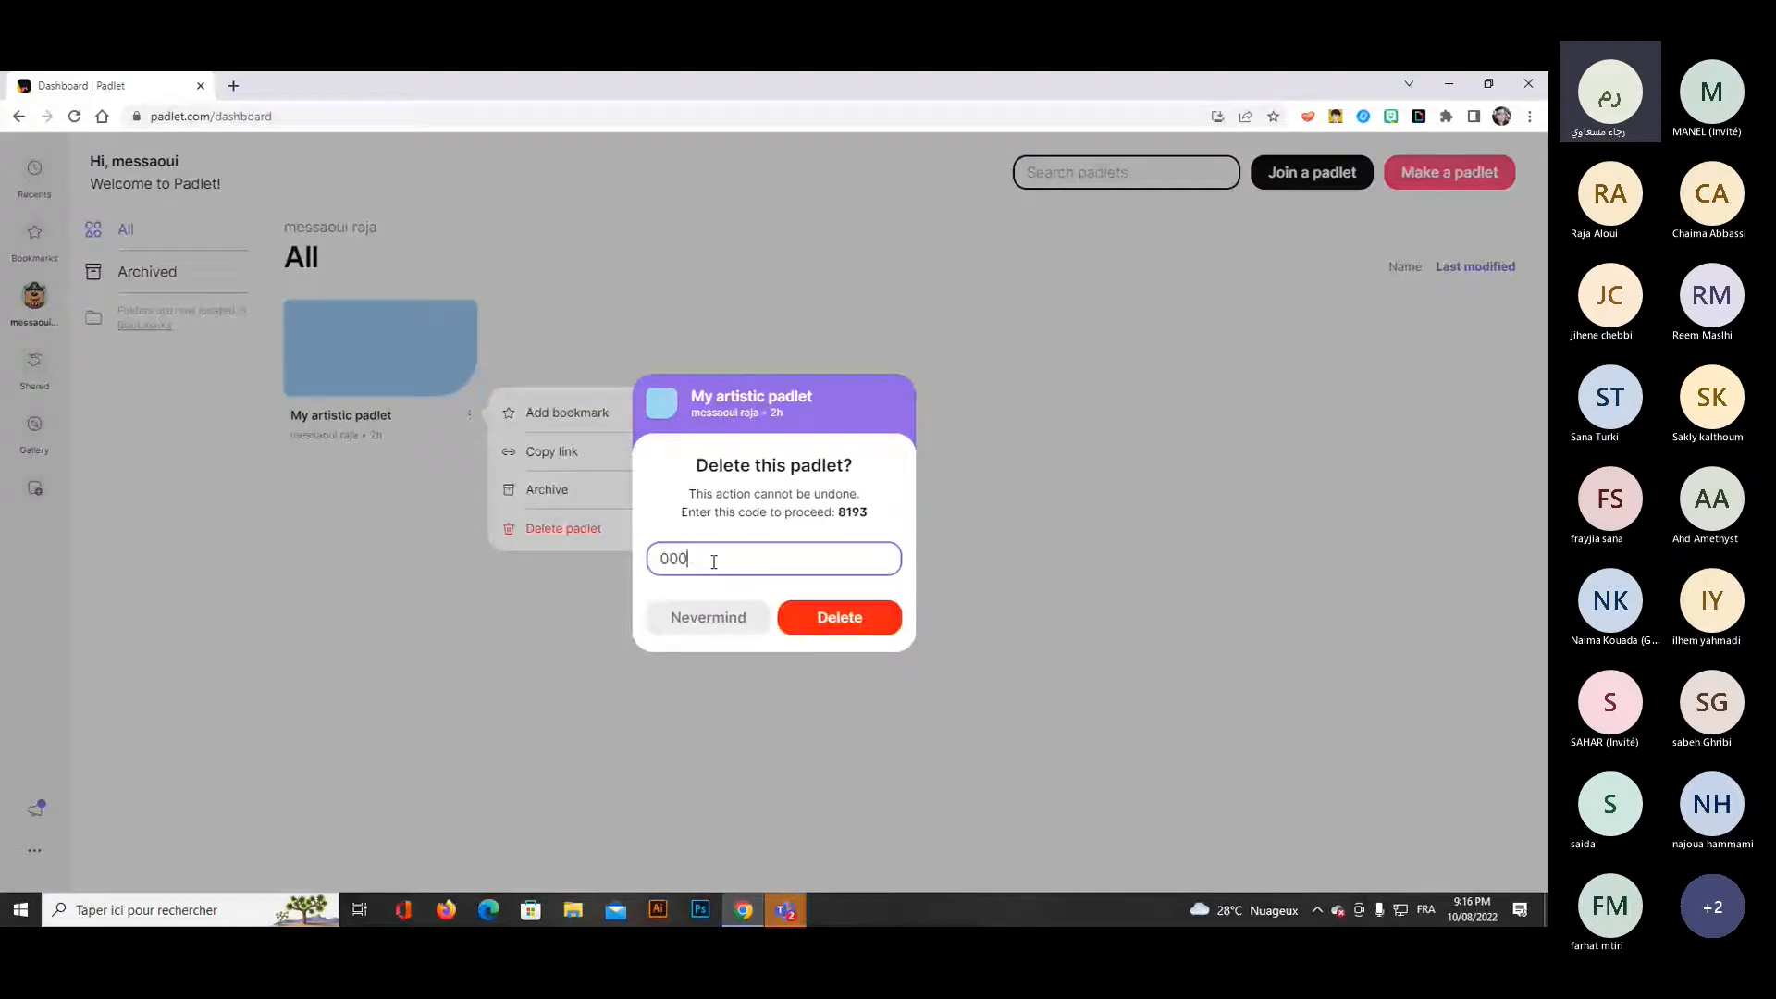
pyautogui.click(822, 618)
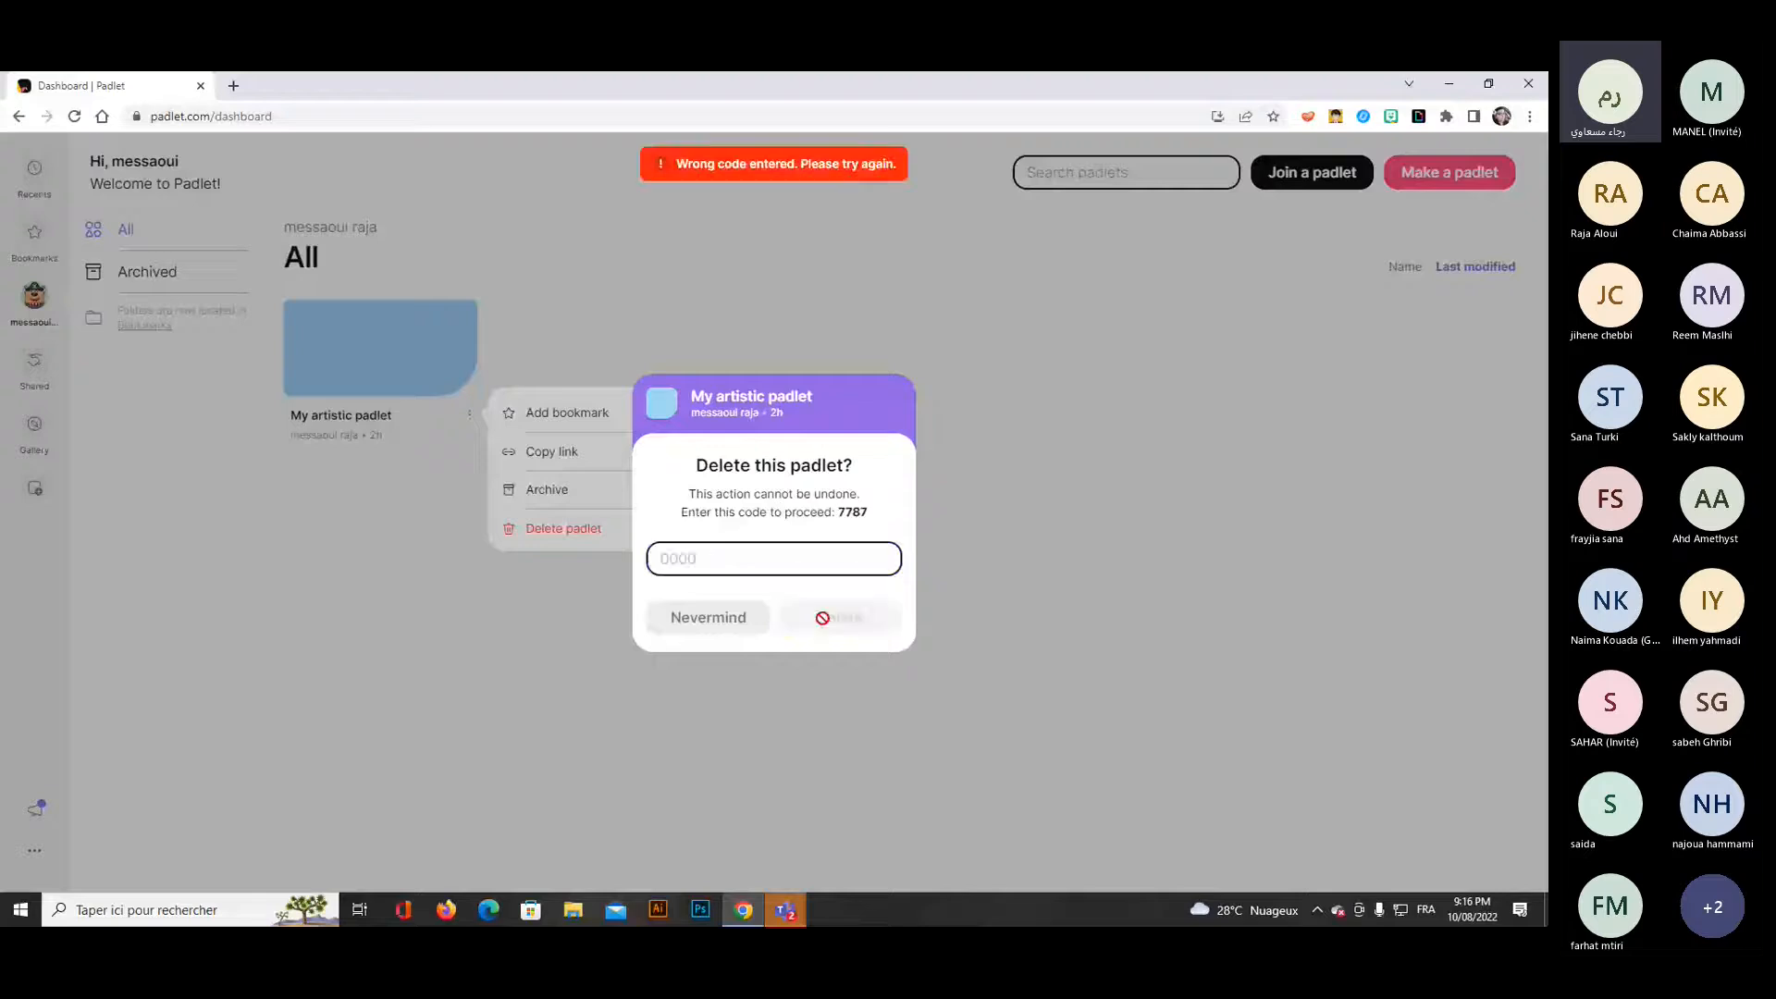
pyautogui.click(724, 557)
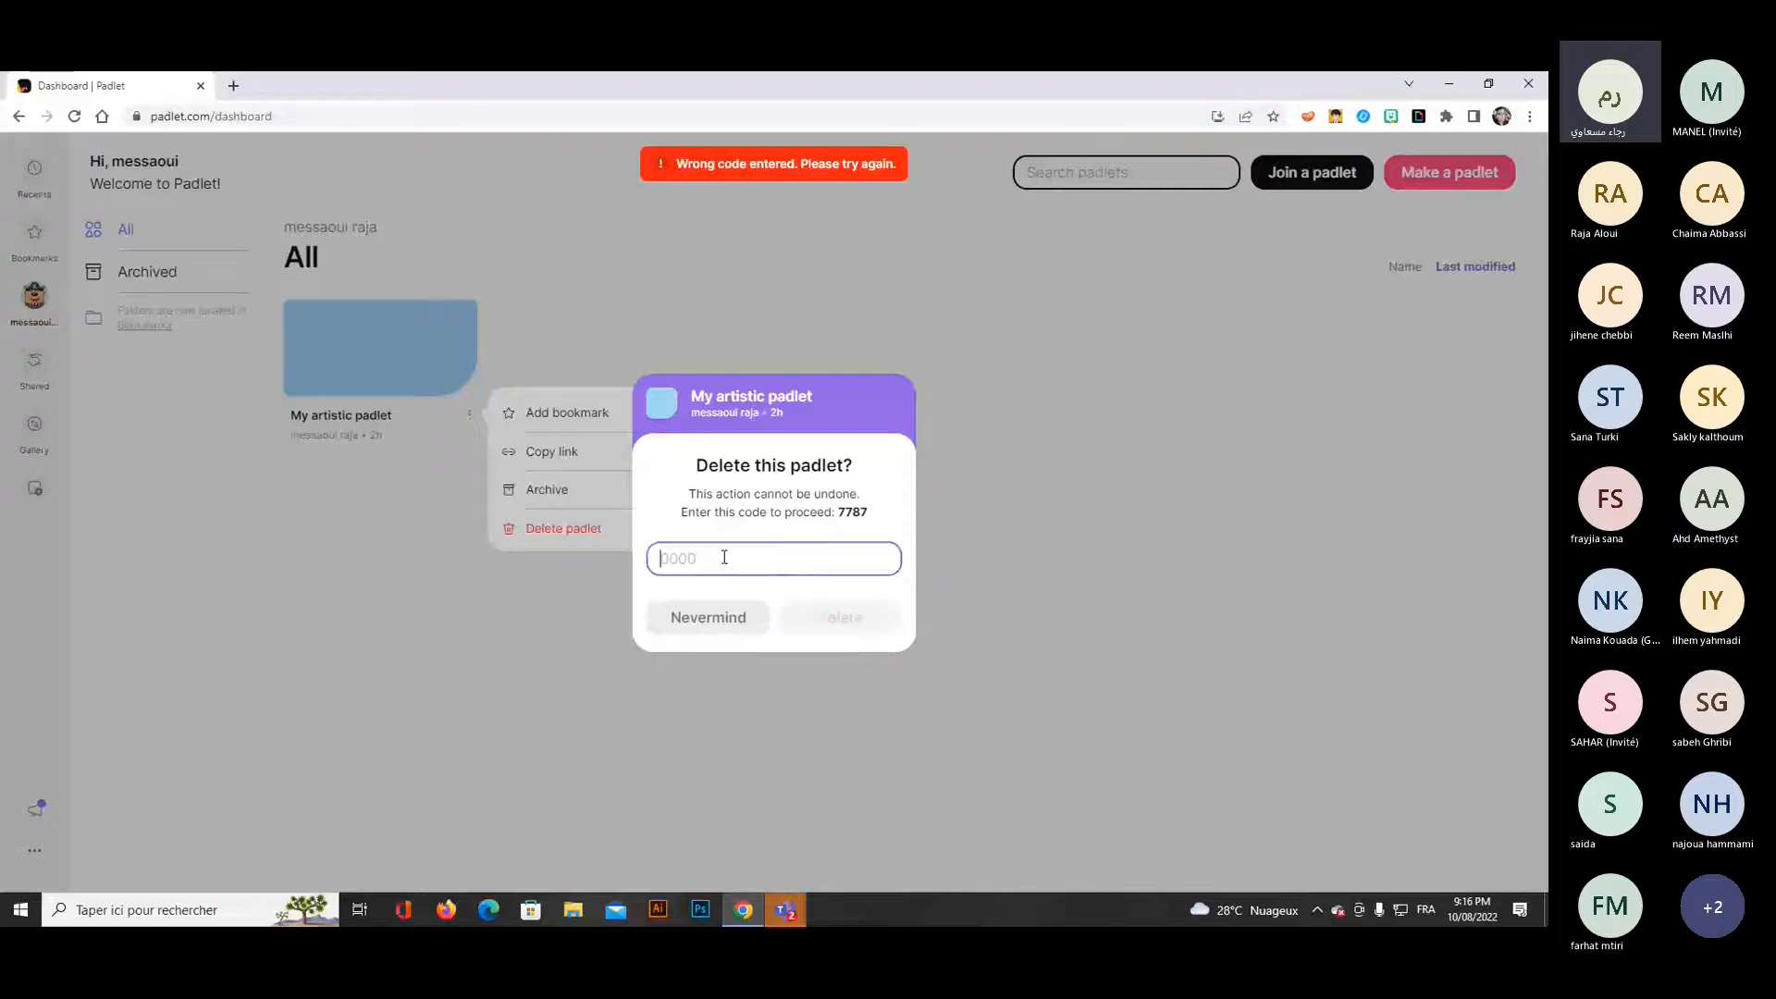
pyautogui.write('77')
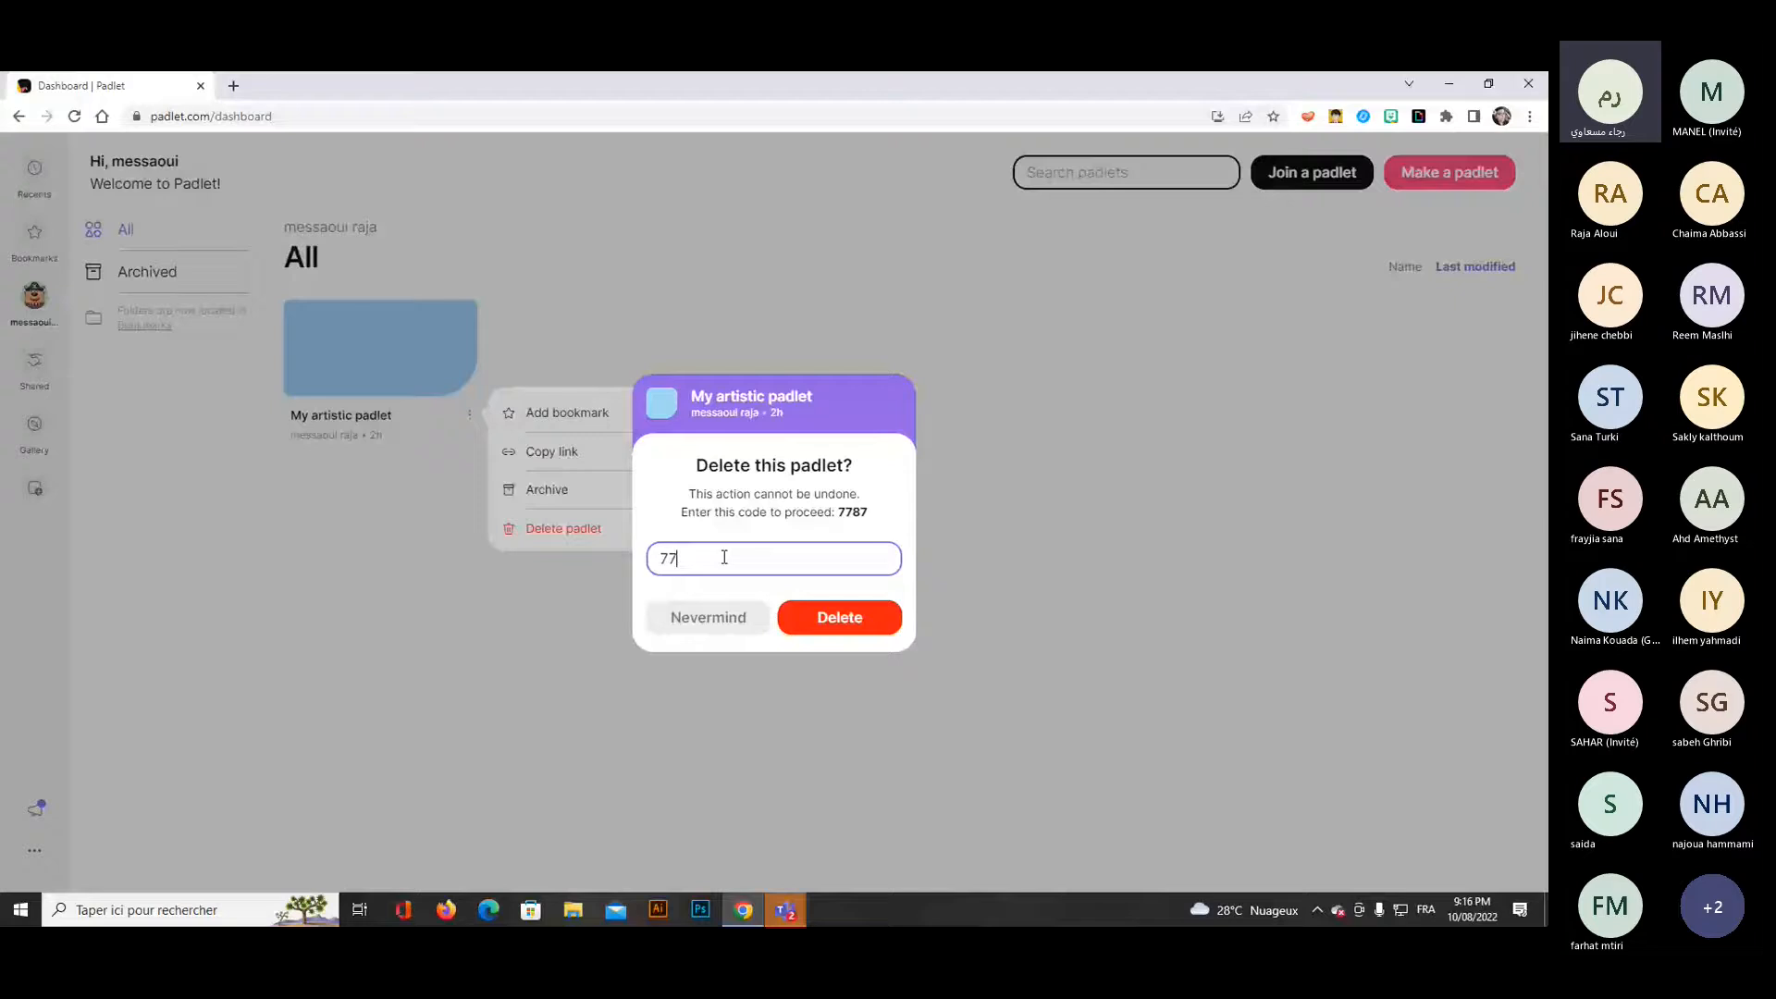
pyautogui.write('87')
pyautogui.click(843, 609)
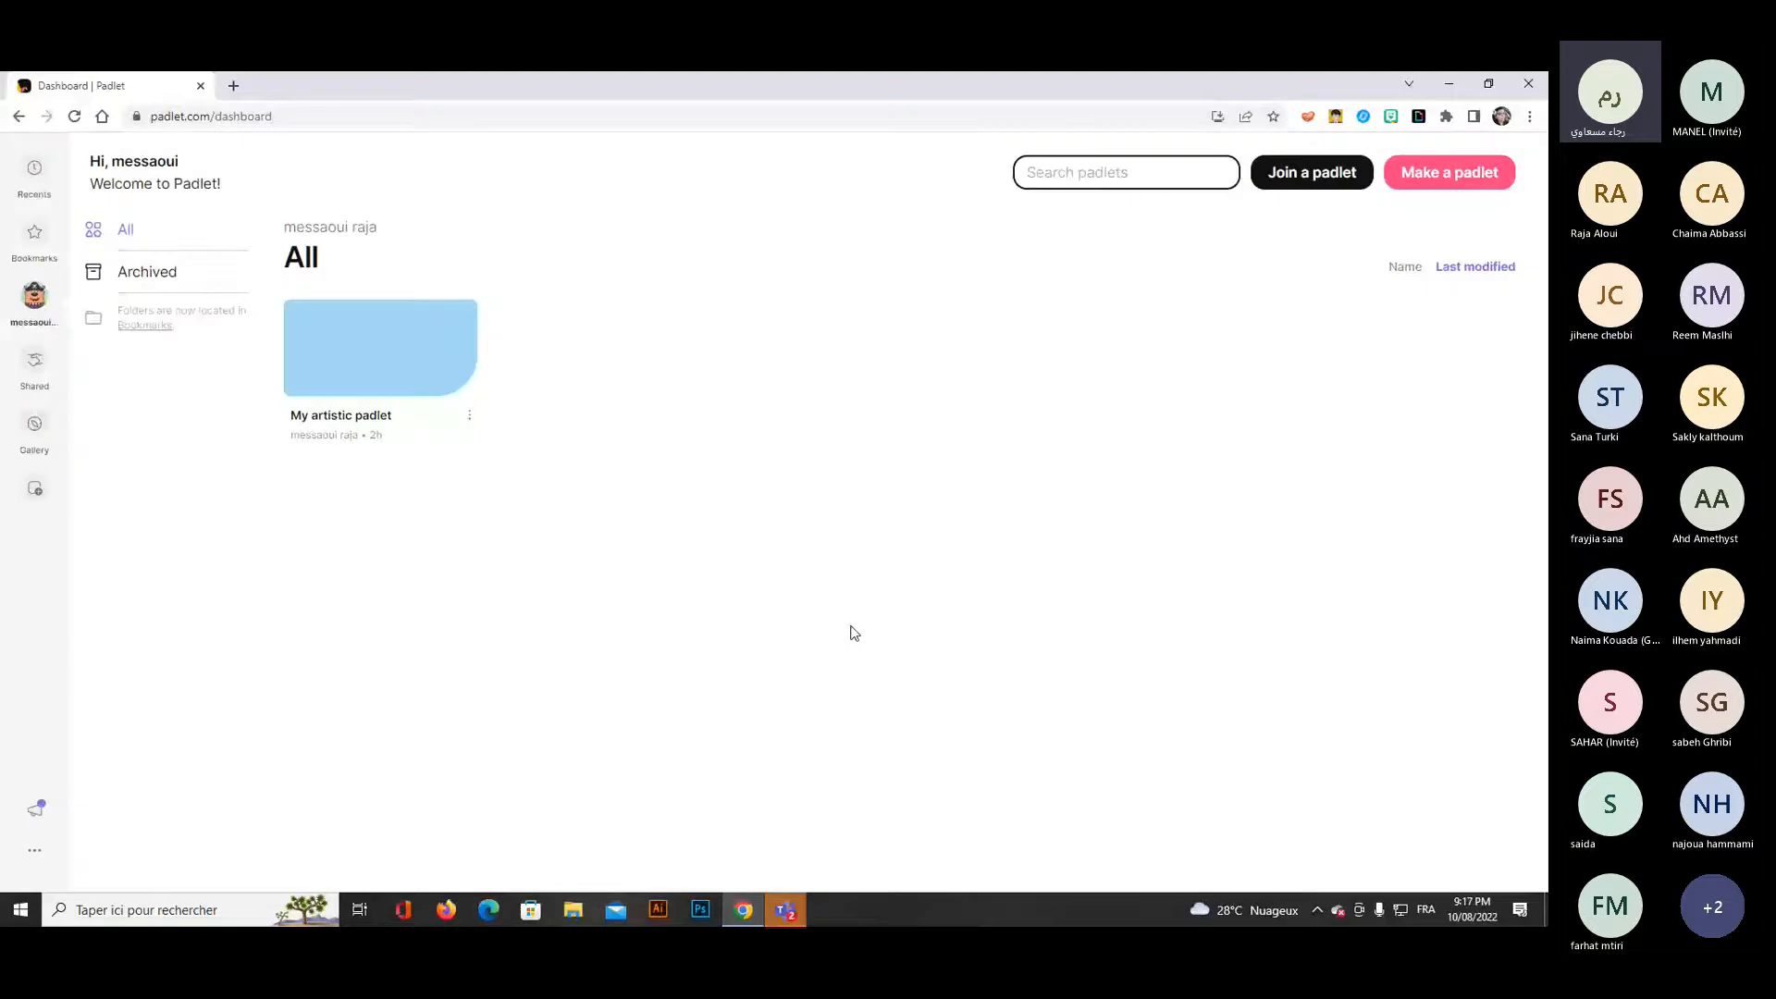
# Make a new Wall padlet titled "introduce yourself" with the description "teachers introducing themselves".
pyautogui.click(1426, 176)
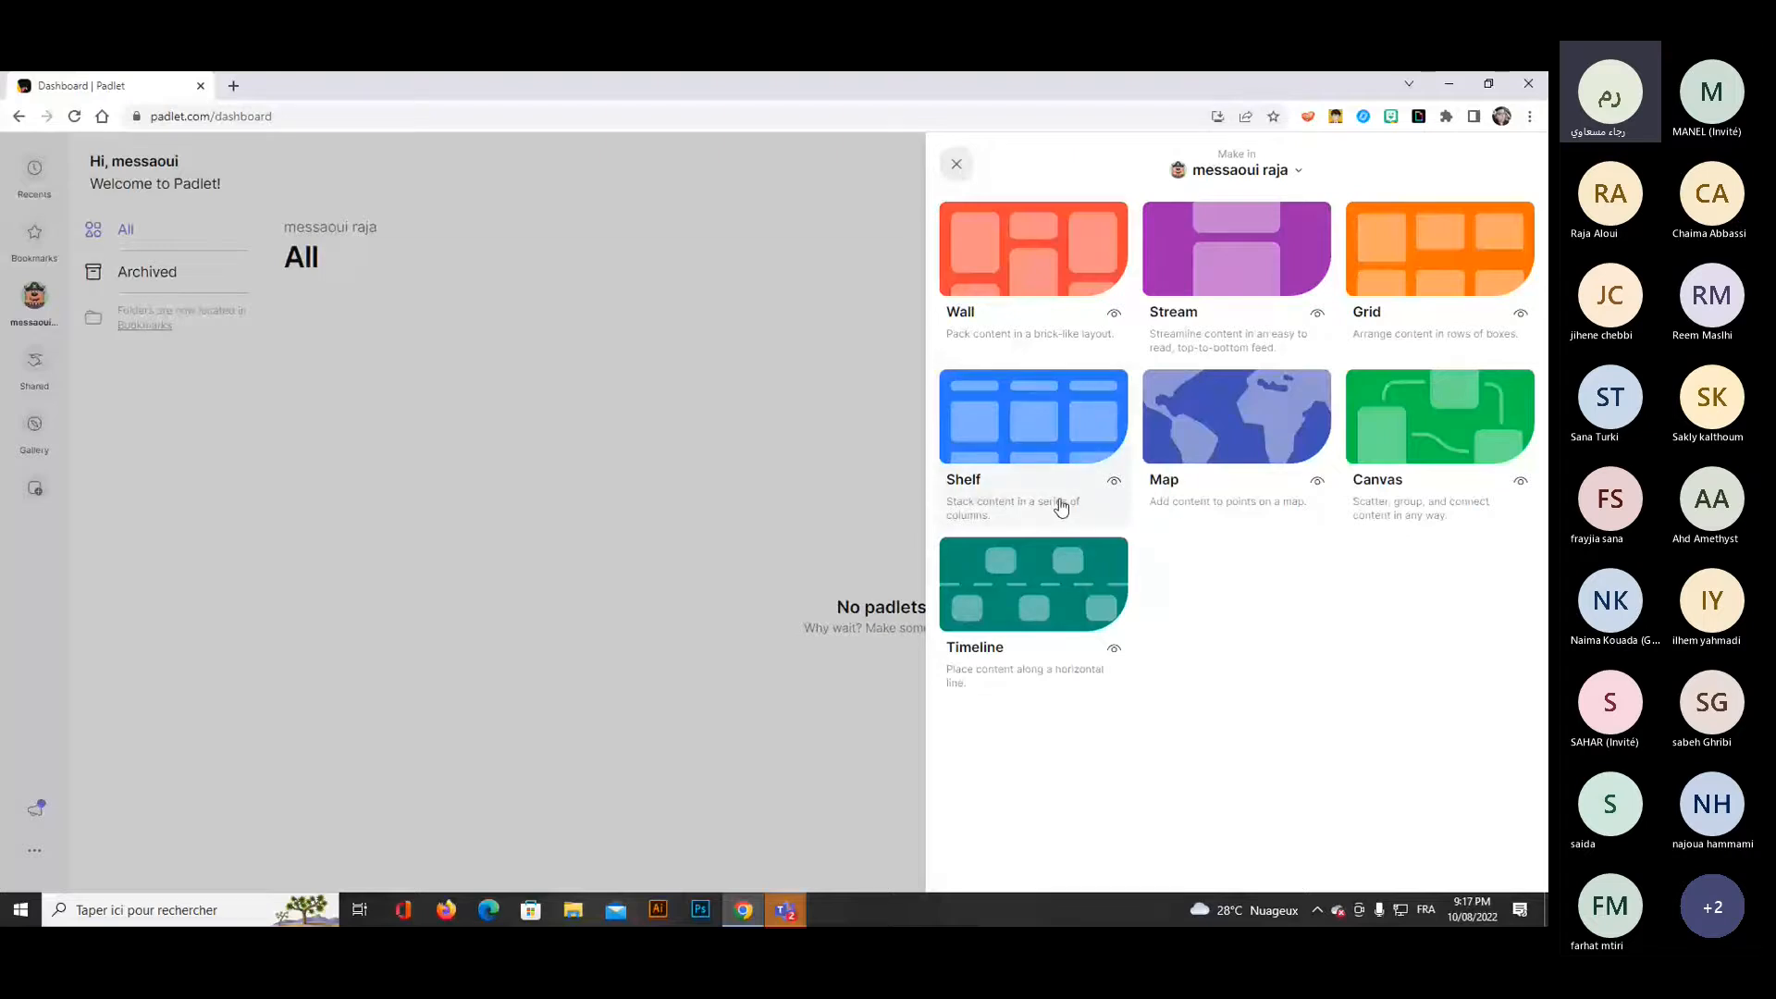
pyautogui.click(1021, 259)
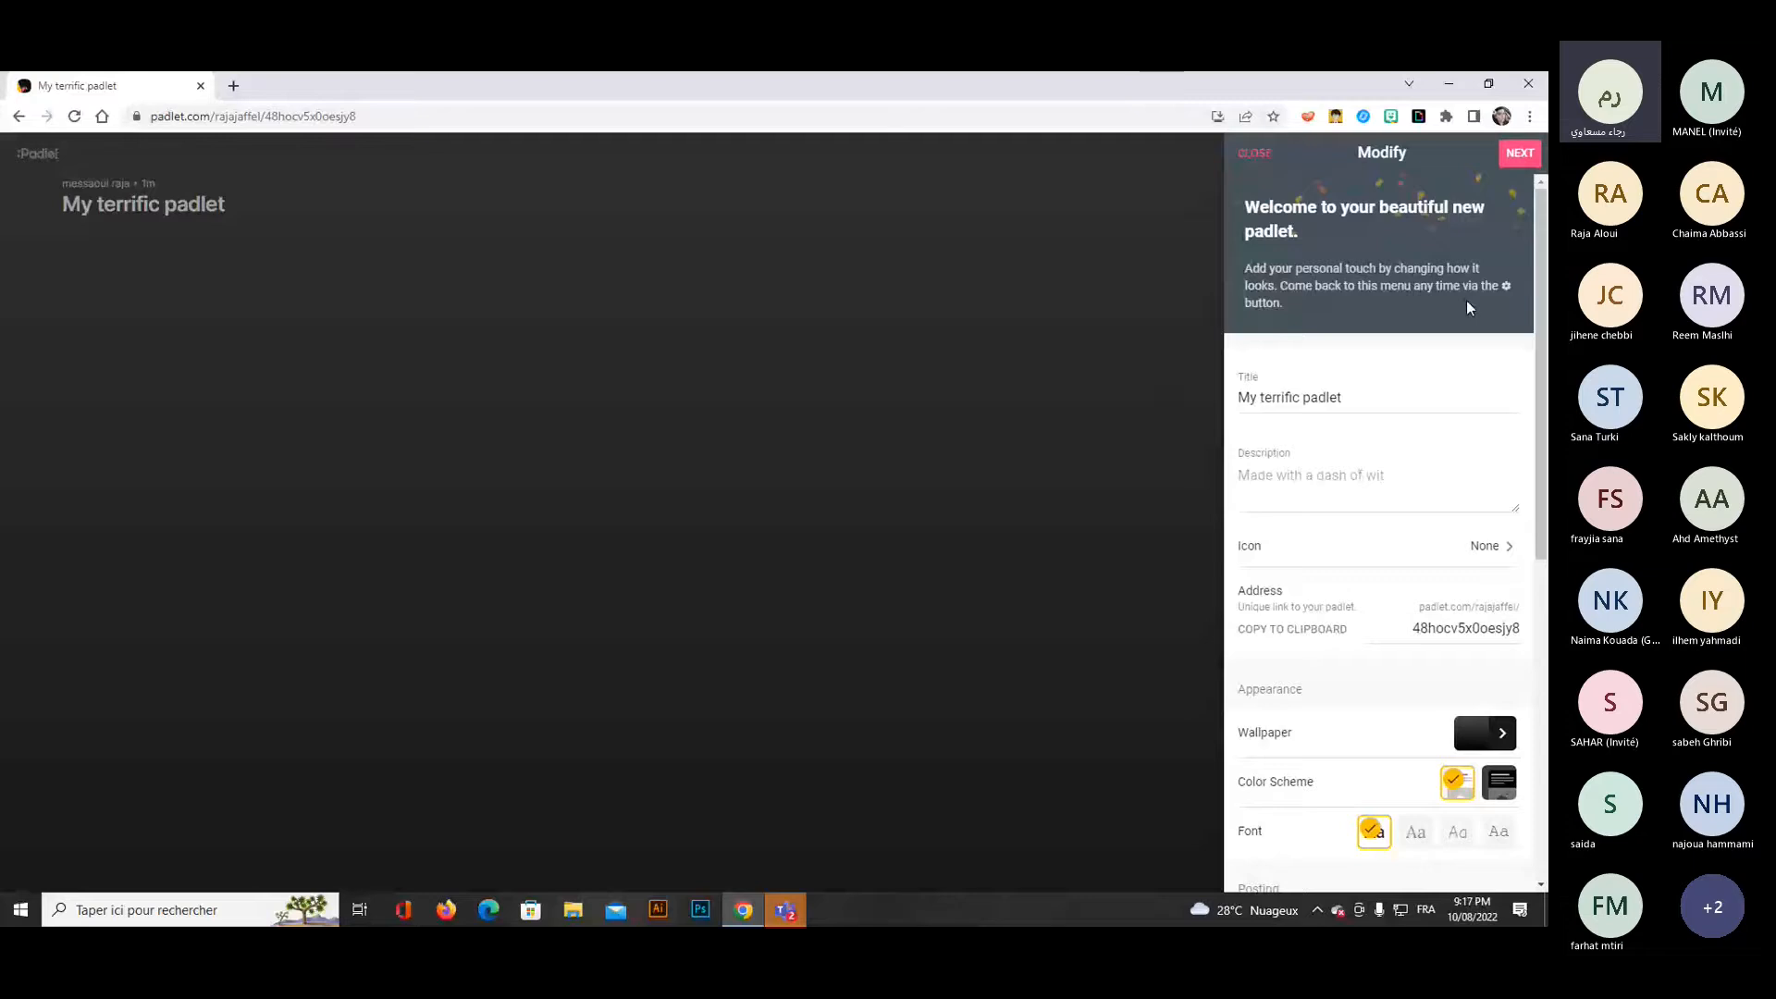
pyautogui.doubleClick(1355, 398)
pyautogui.tripleClick(1355, 399)
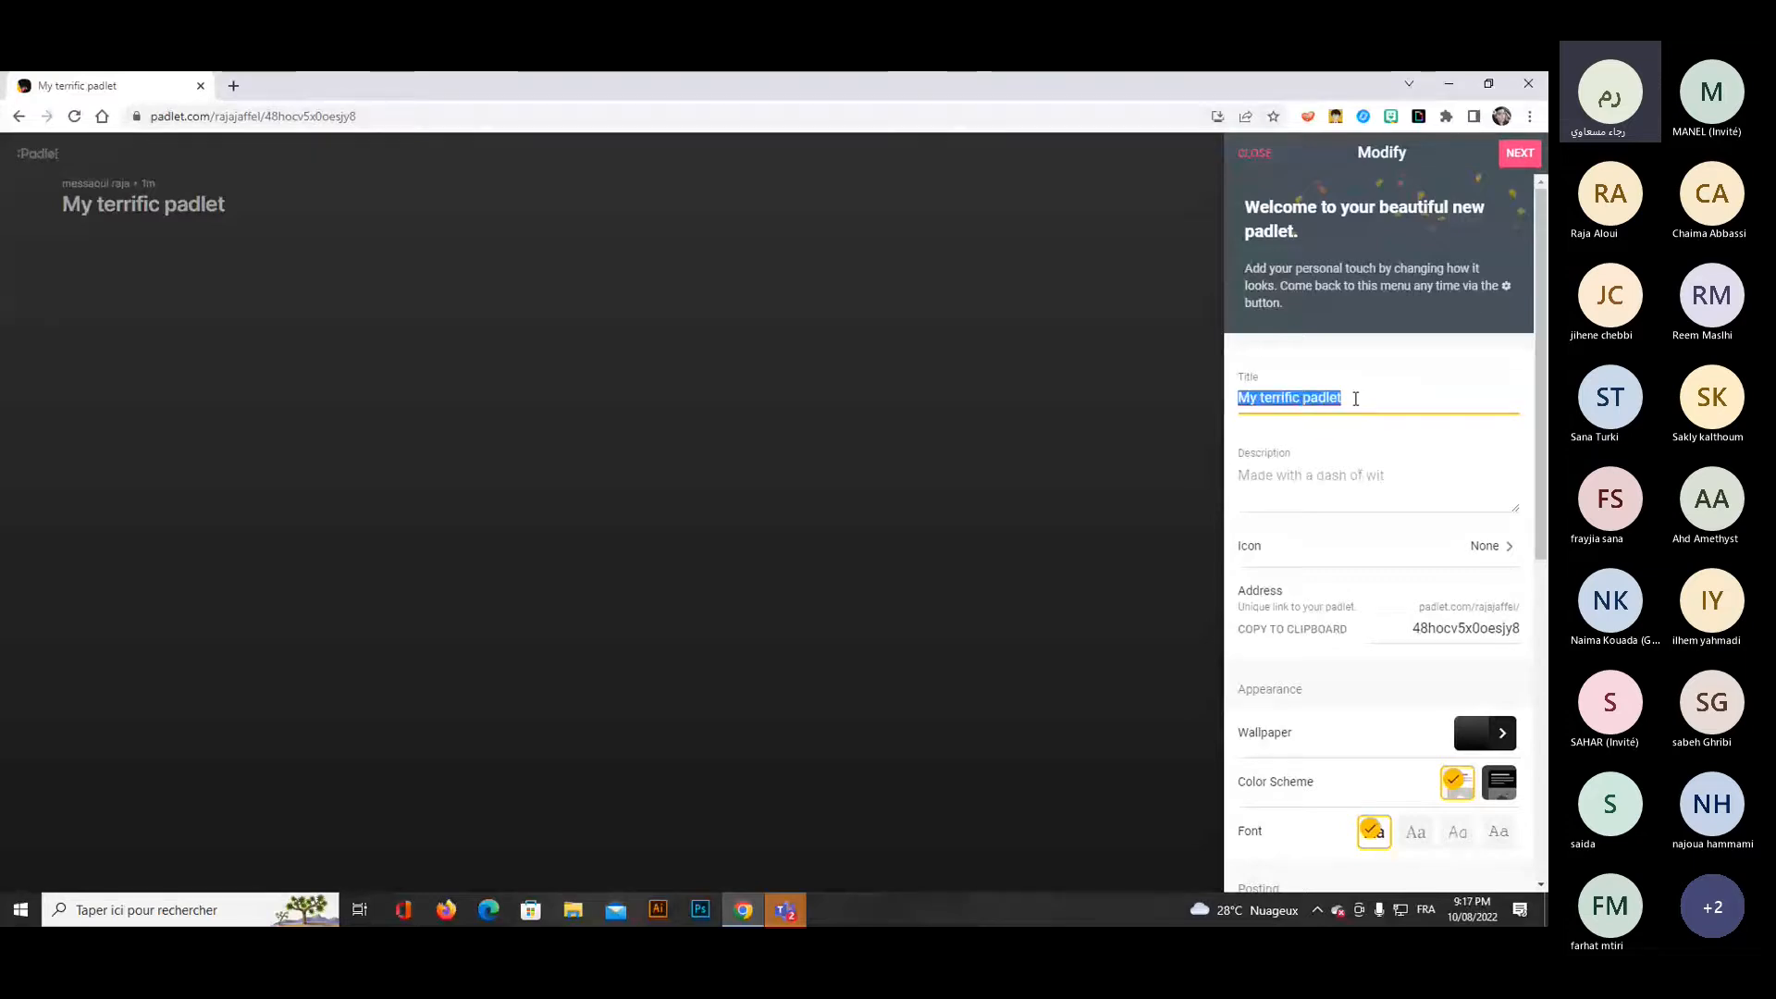
pyautogui.write('intr')
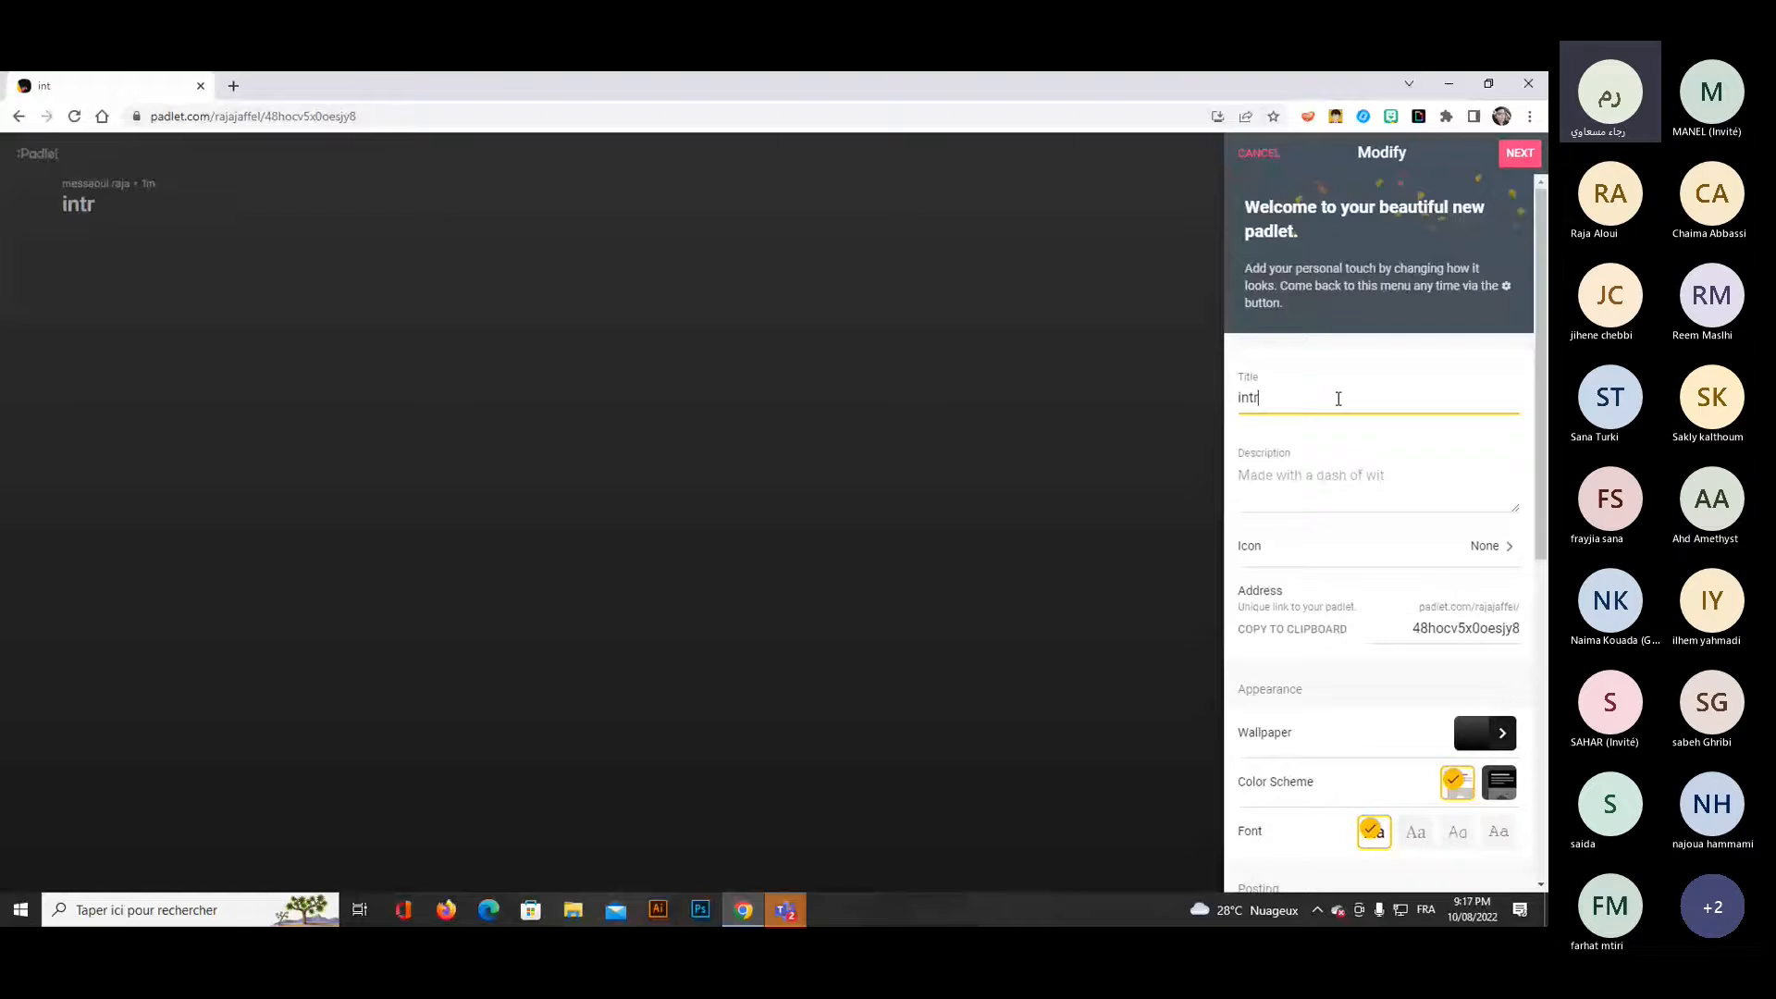
pyautogui.write('oduce yourself')
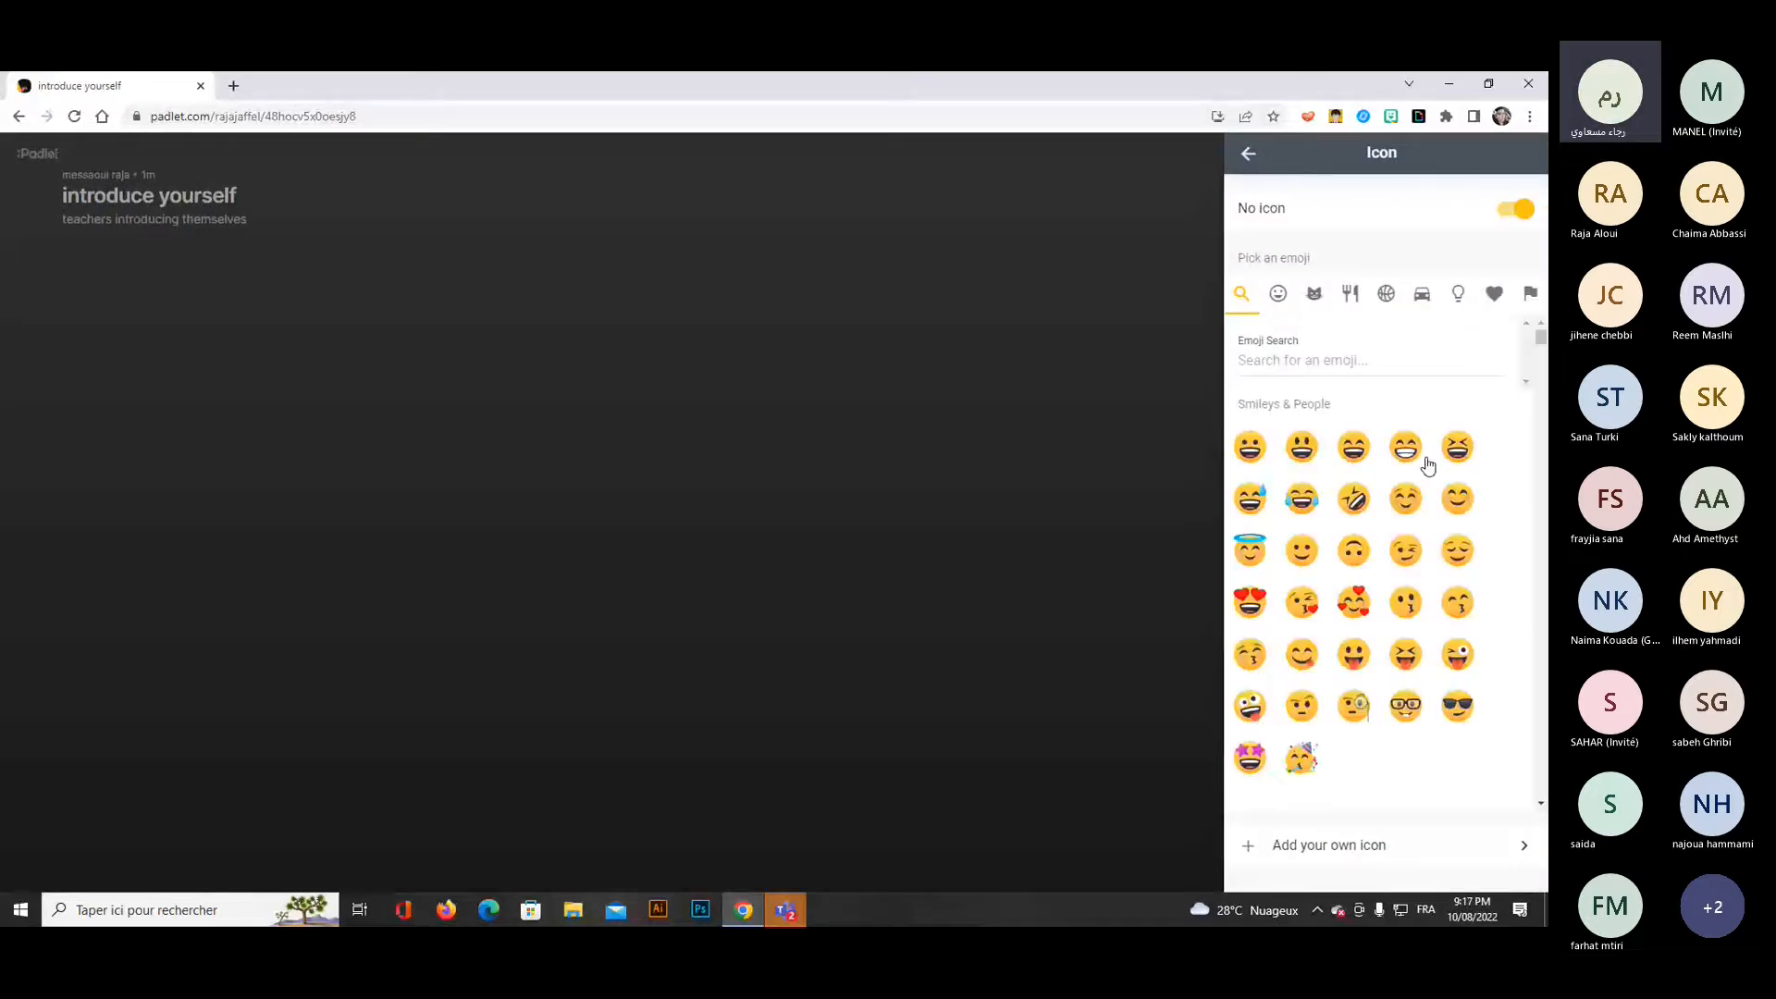
# Give the padlet the grinning face emoji as its icon.
pyautogui.scroll(-1, 1271, 586)
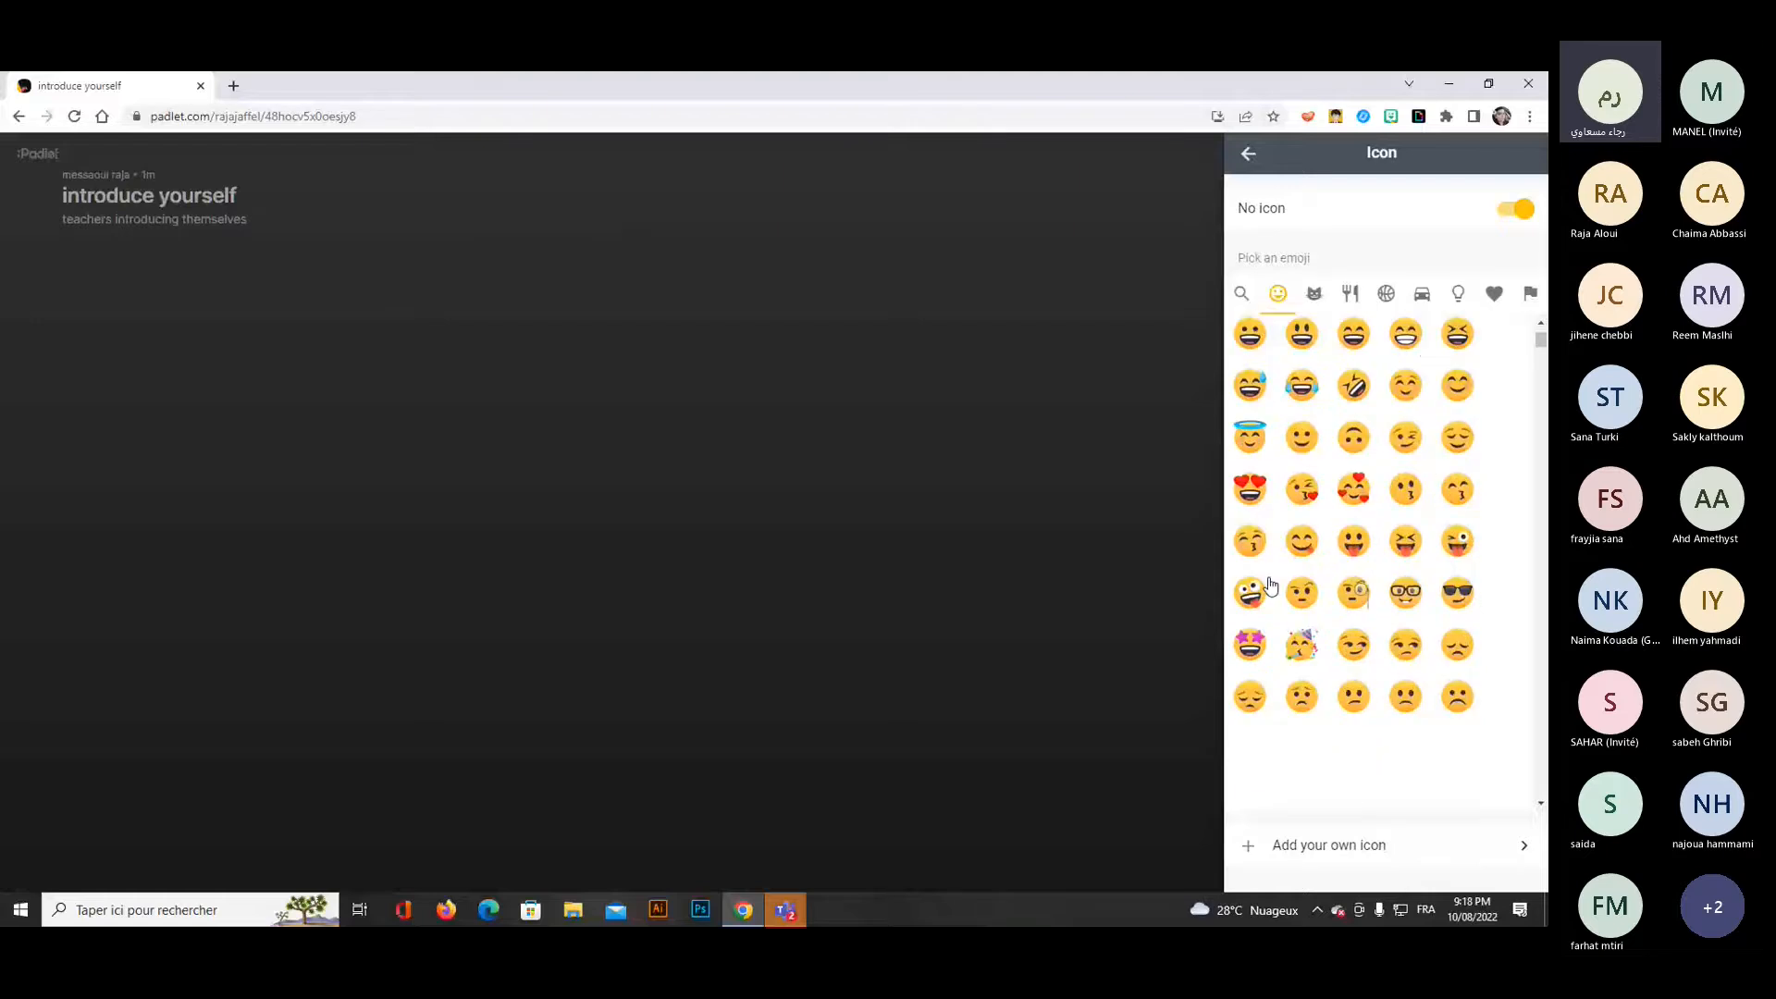
pyautogui.scroll(-2, 1379, 583)
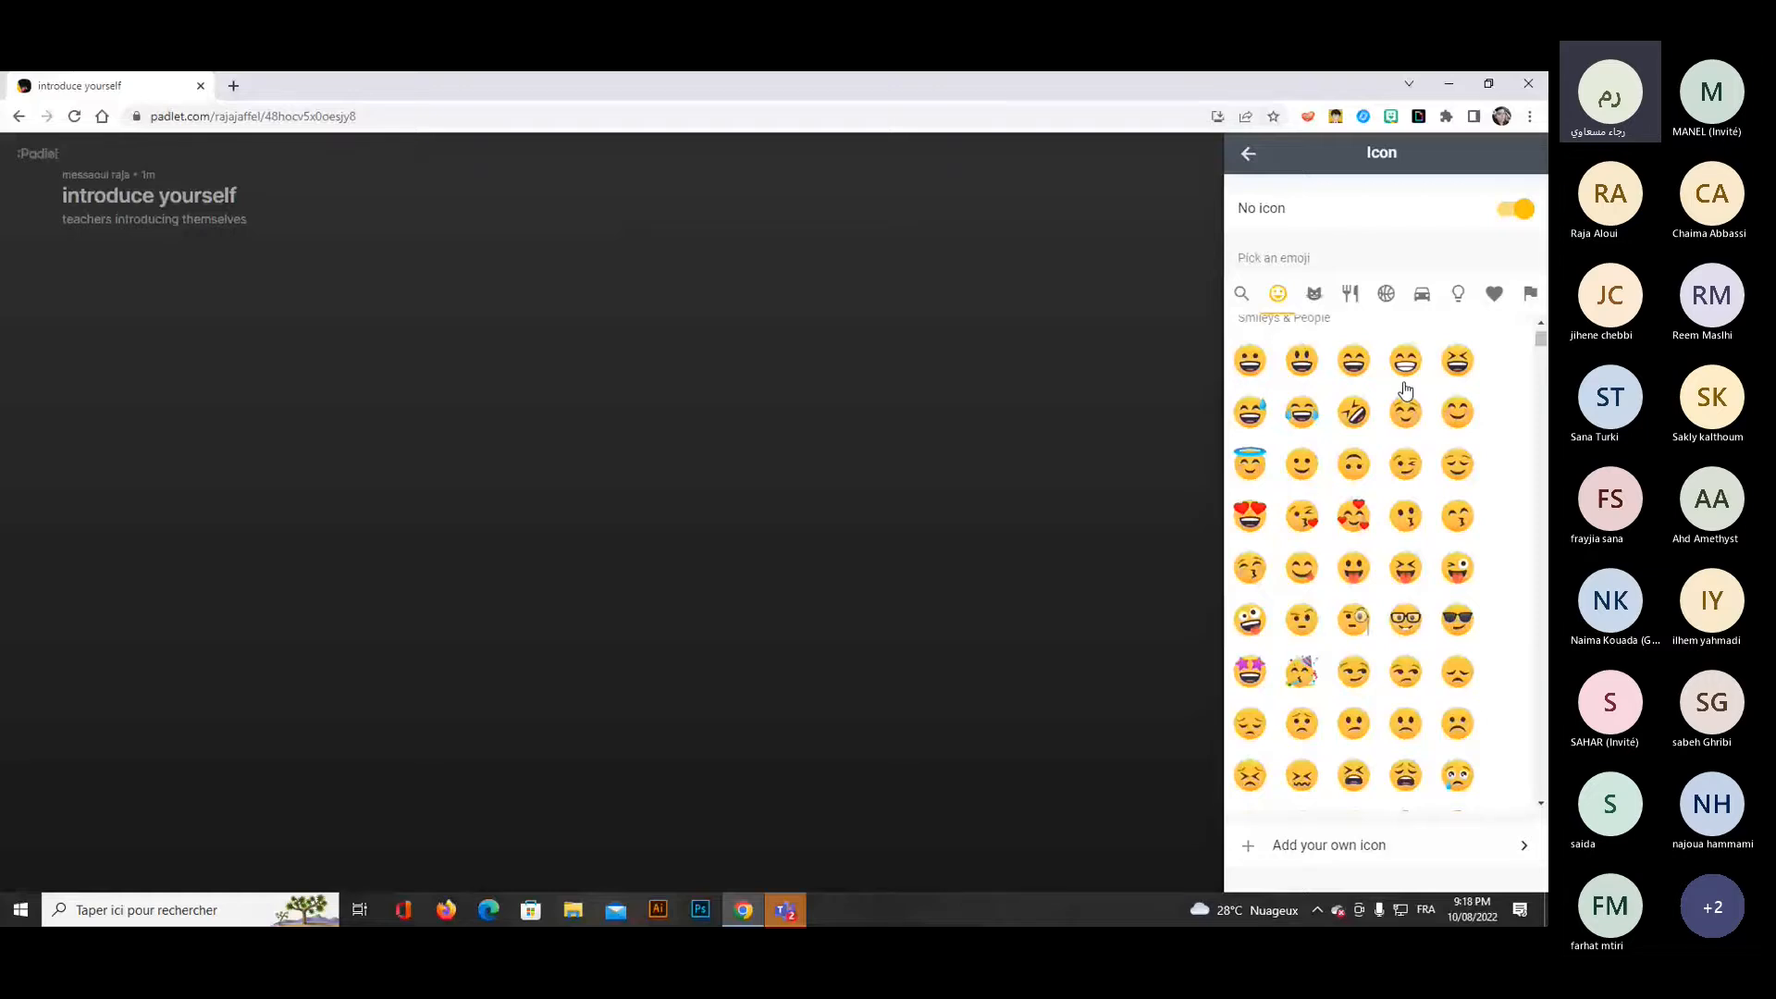
pyautogui.click(1520, 212)
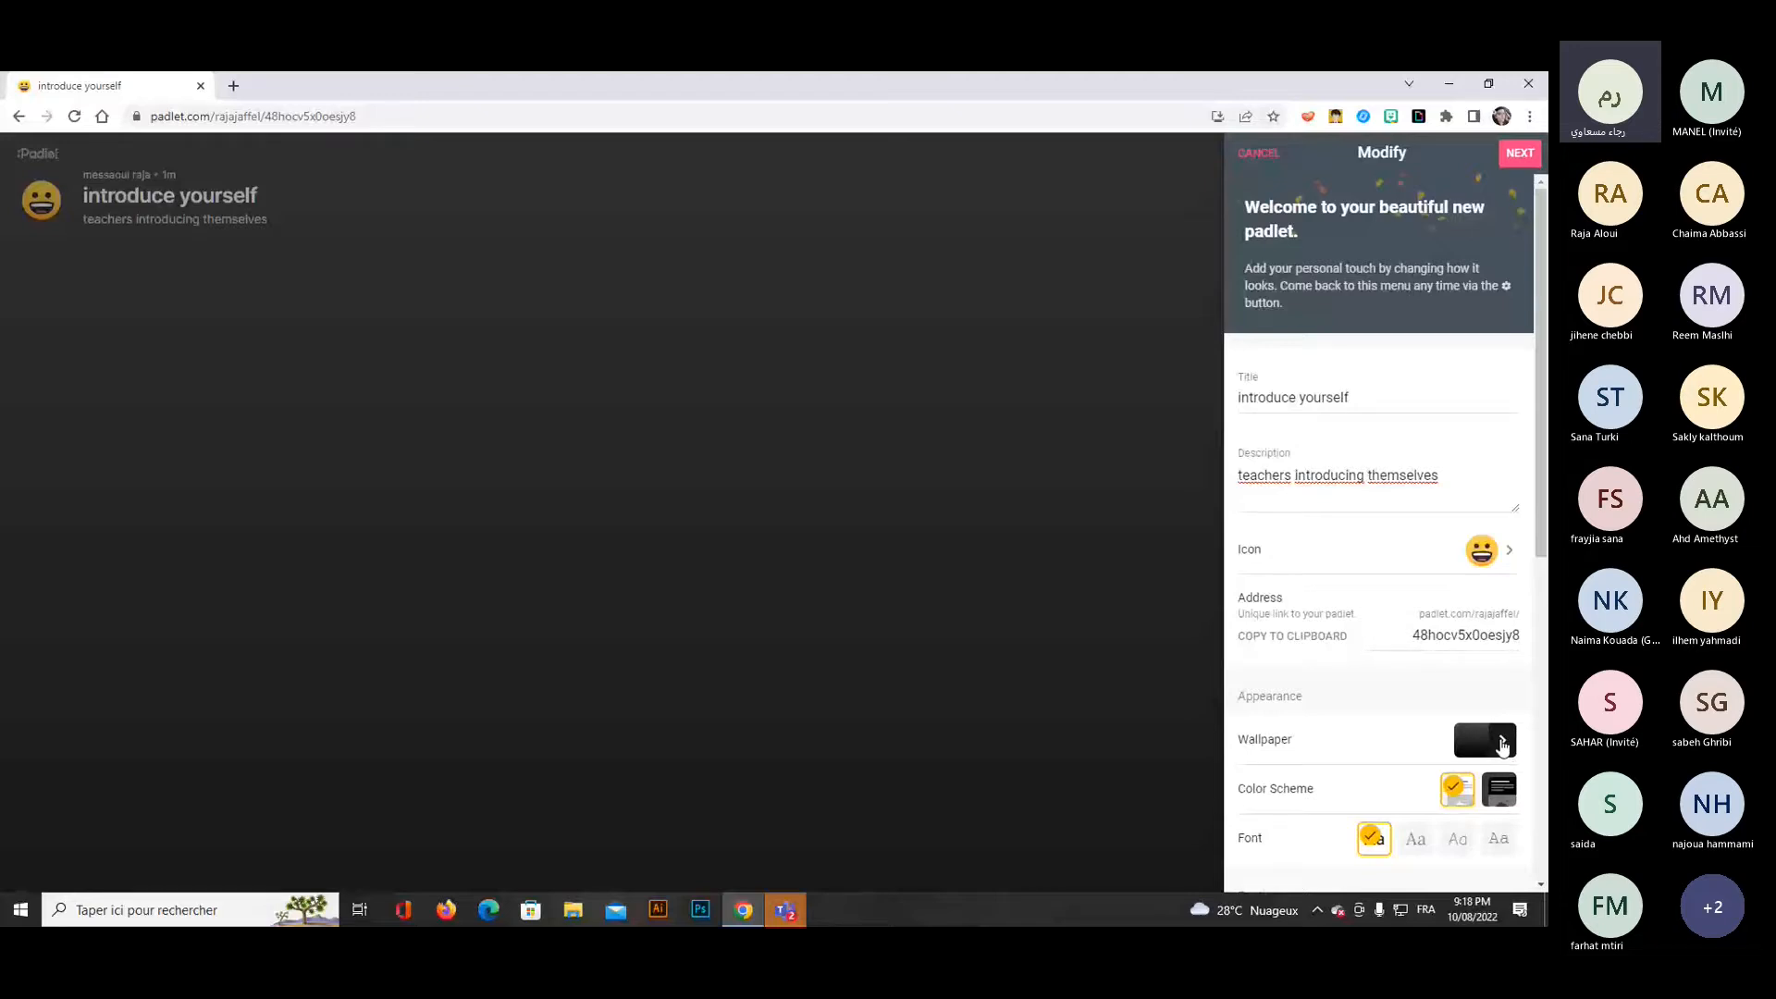
# Look through the solid color, gradient and texture wallpapers, and set the wallpaper to the picture "A Little Less Conversation".
pyautogui.click(1502, 745)
pyautogui.click(1404, 220)
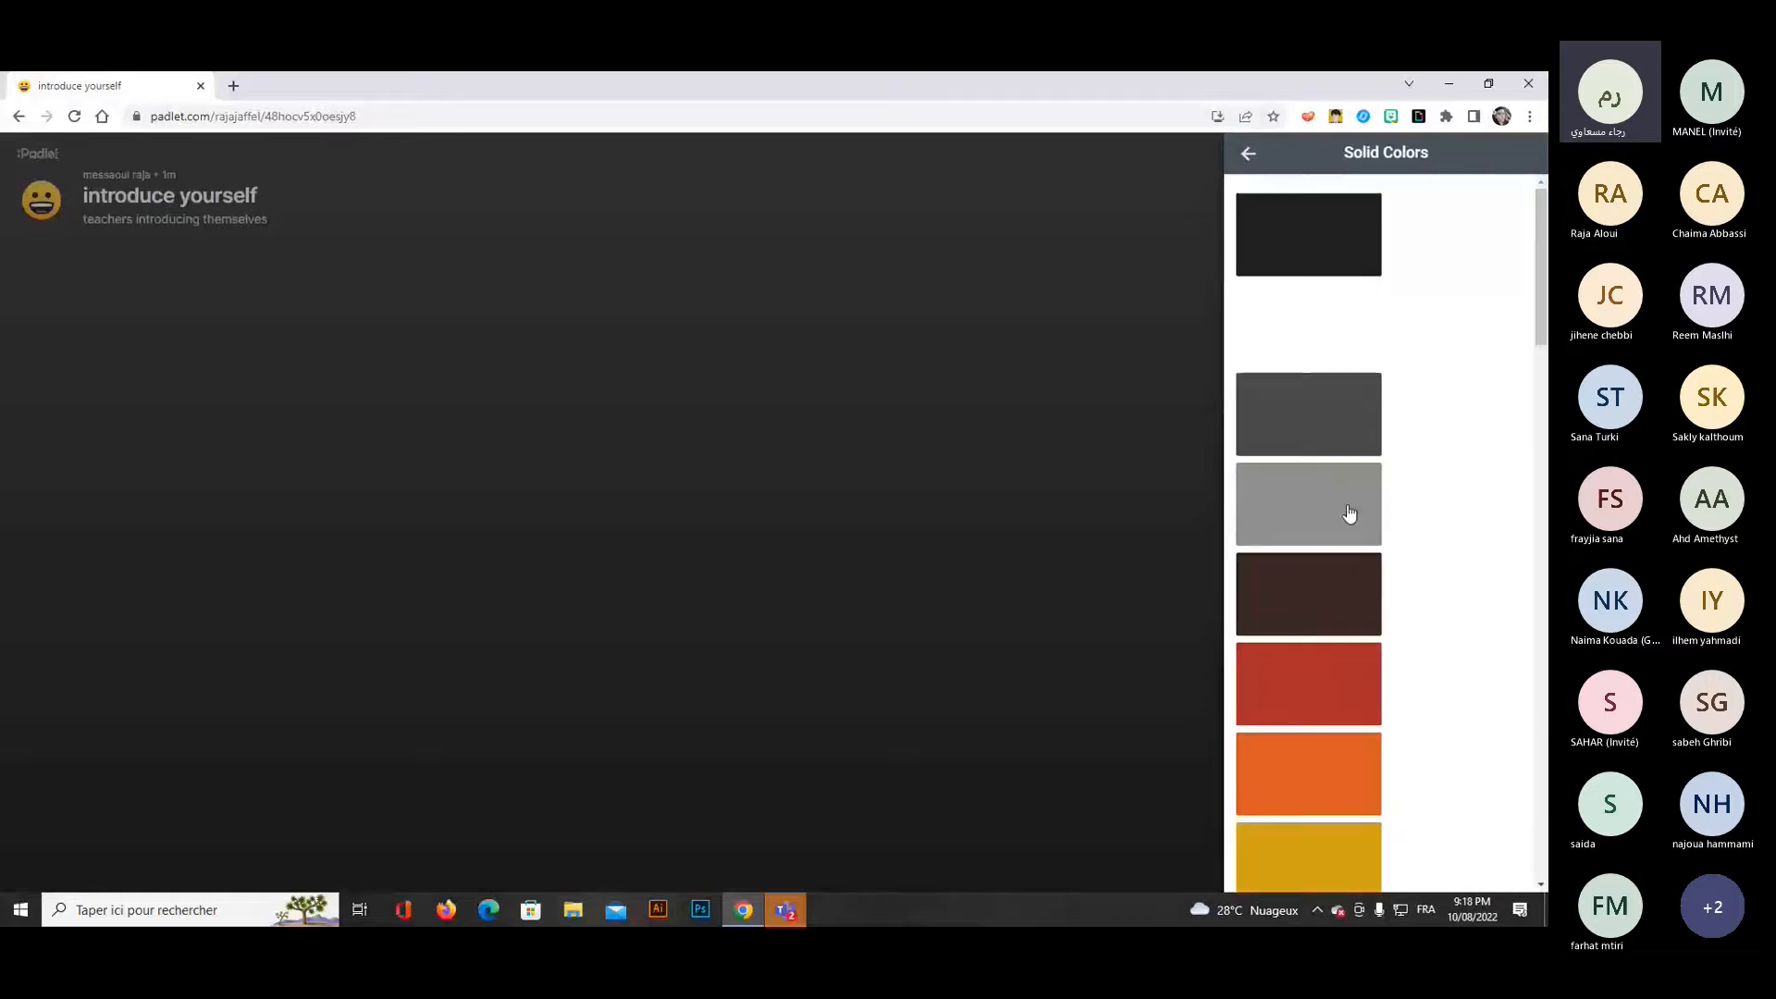
pyautogui.click(1248, 153)
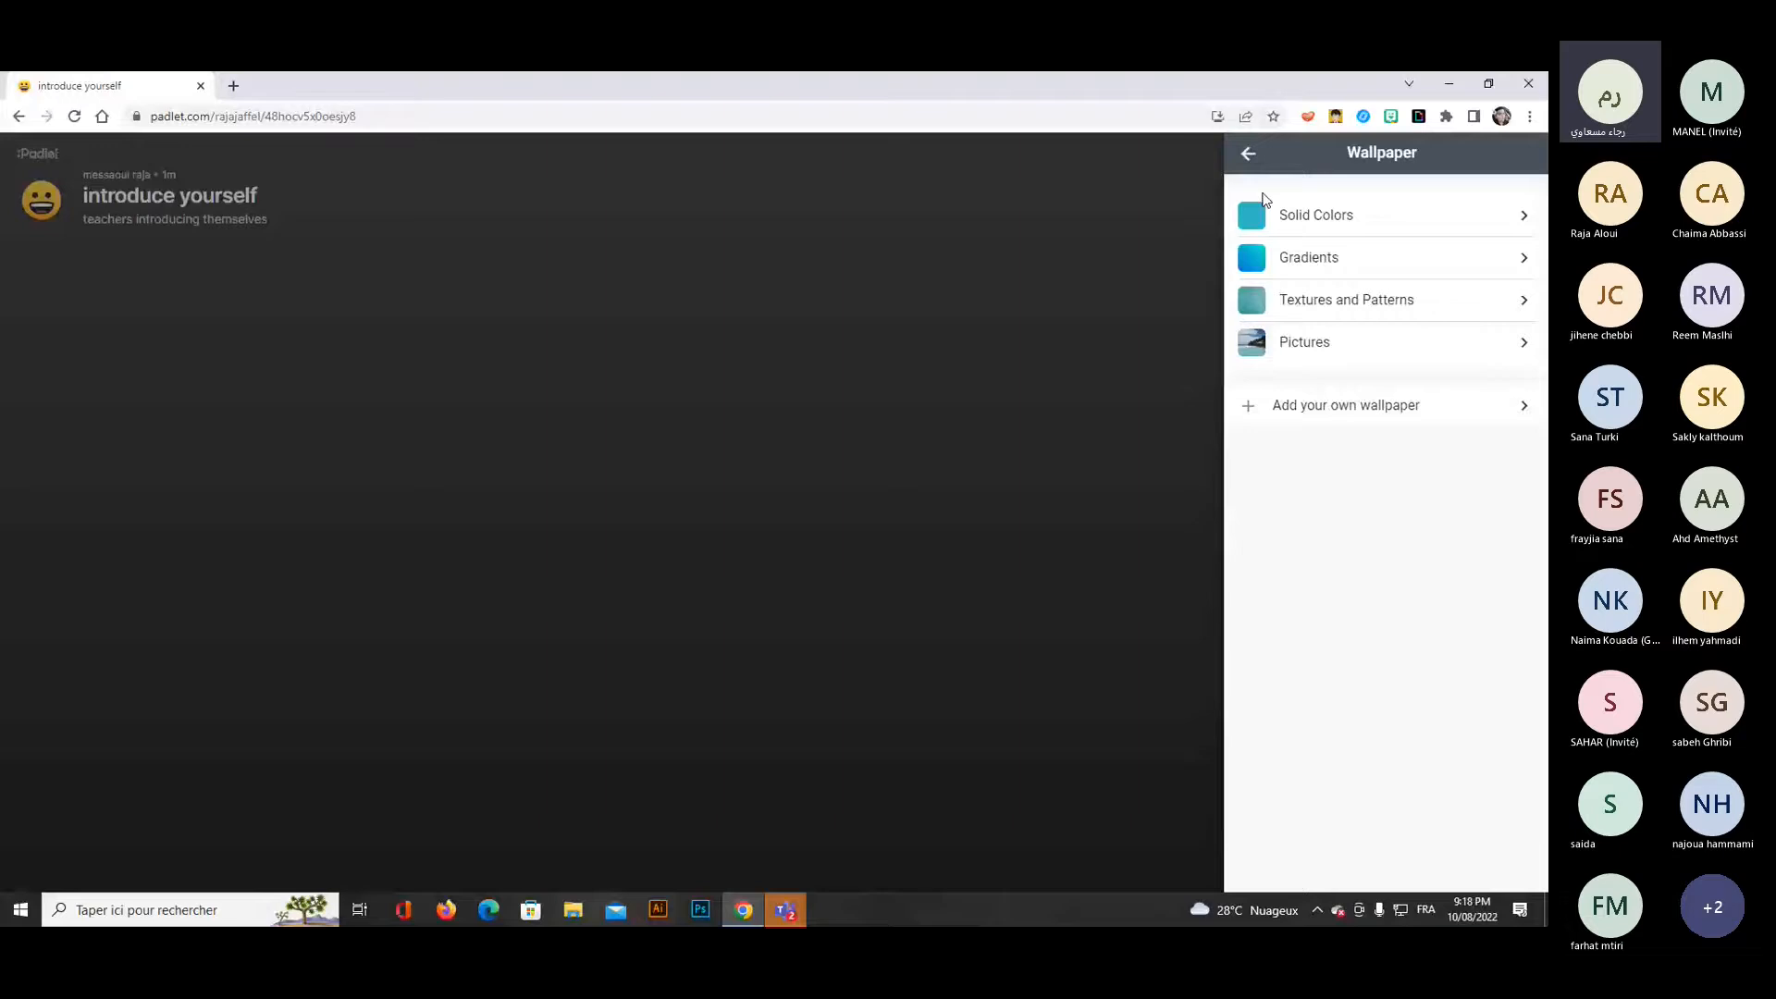
pyautogui.click(1285, 257)
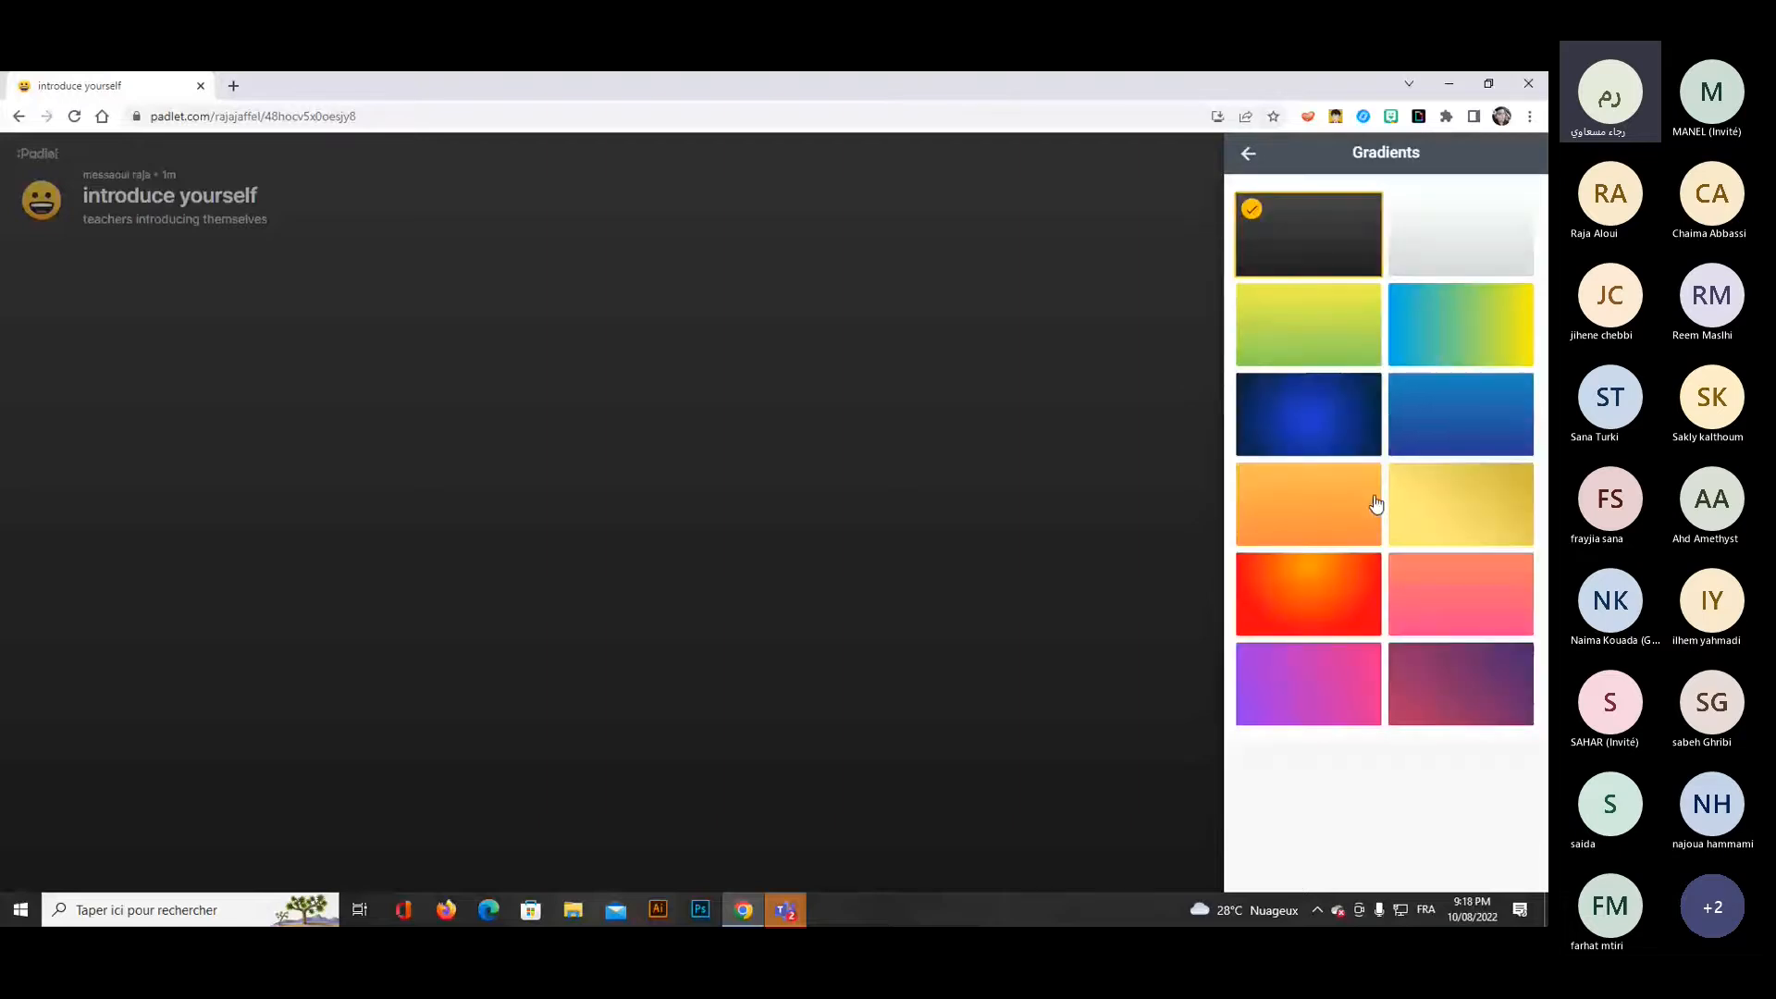
pyautogui.click(1250, 157)
pyautogui.click(1415, 298)
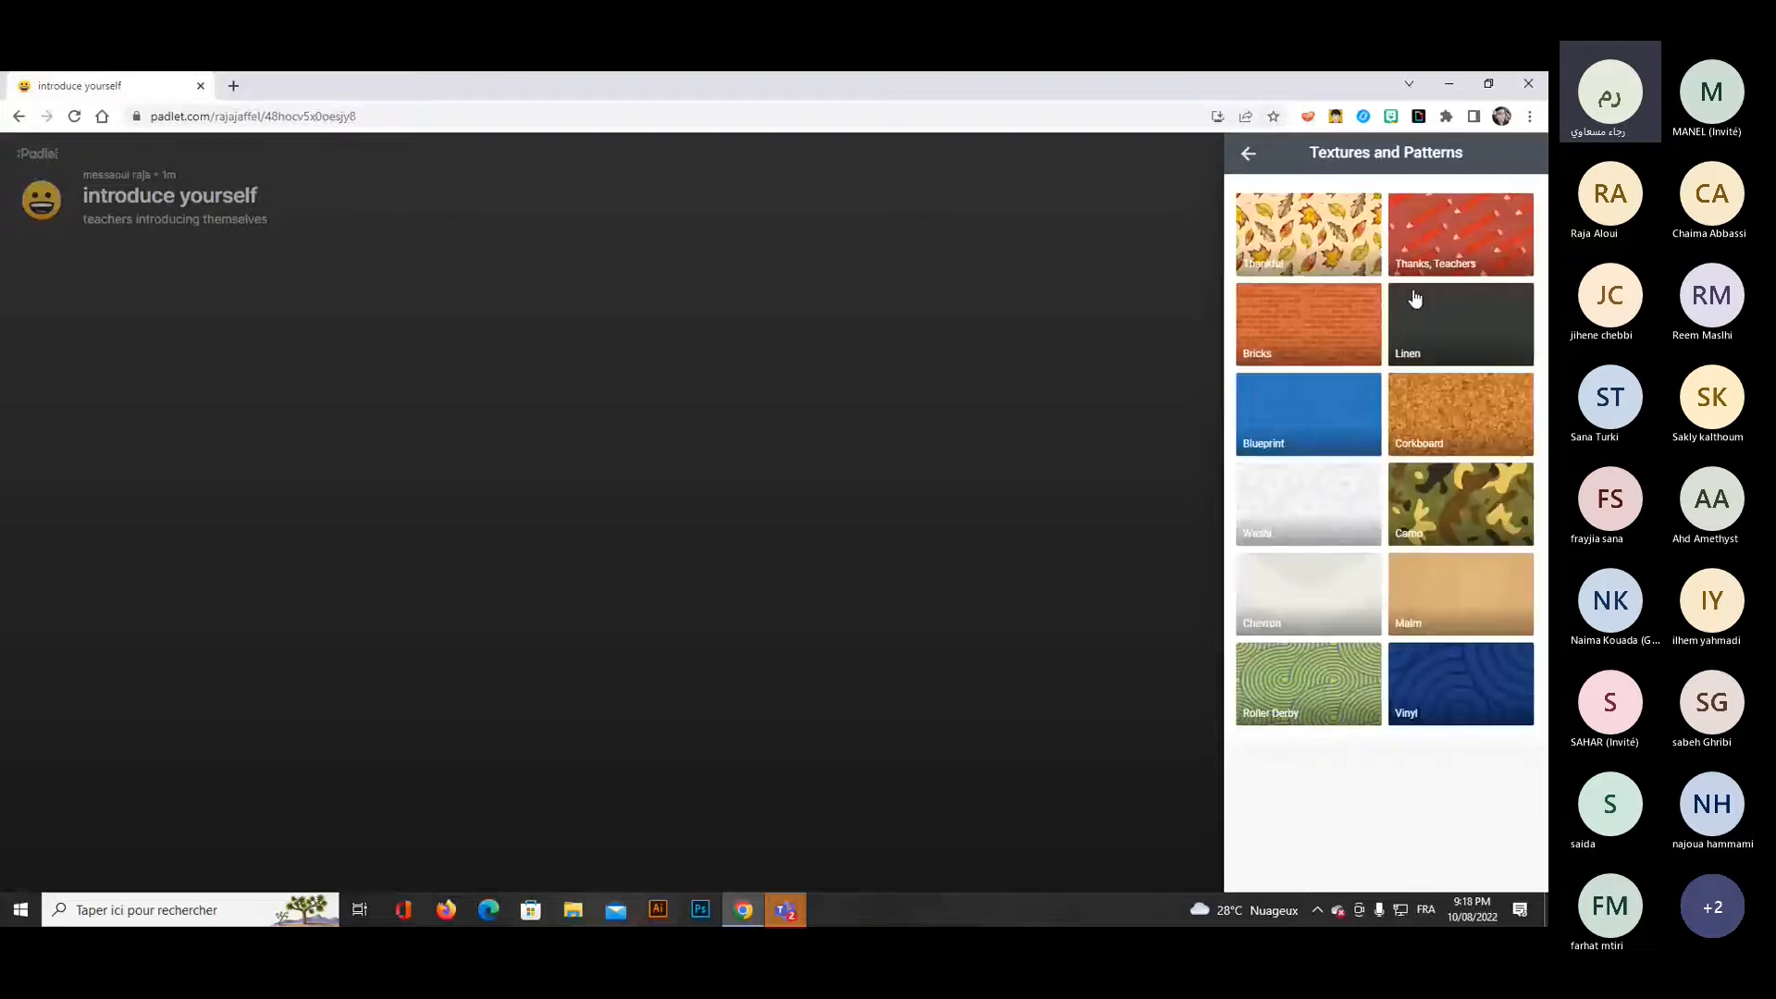
pyautogui.click(1249, 155)
pyautogui.click(1320, 359)
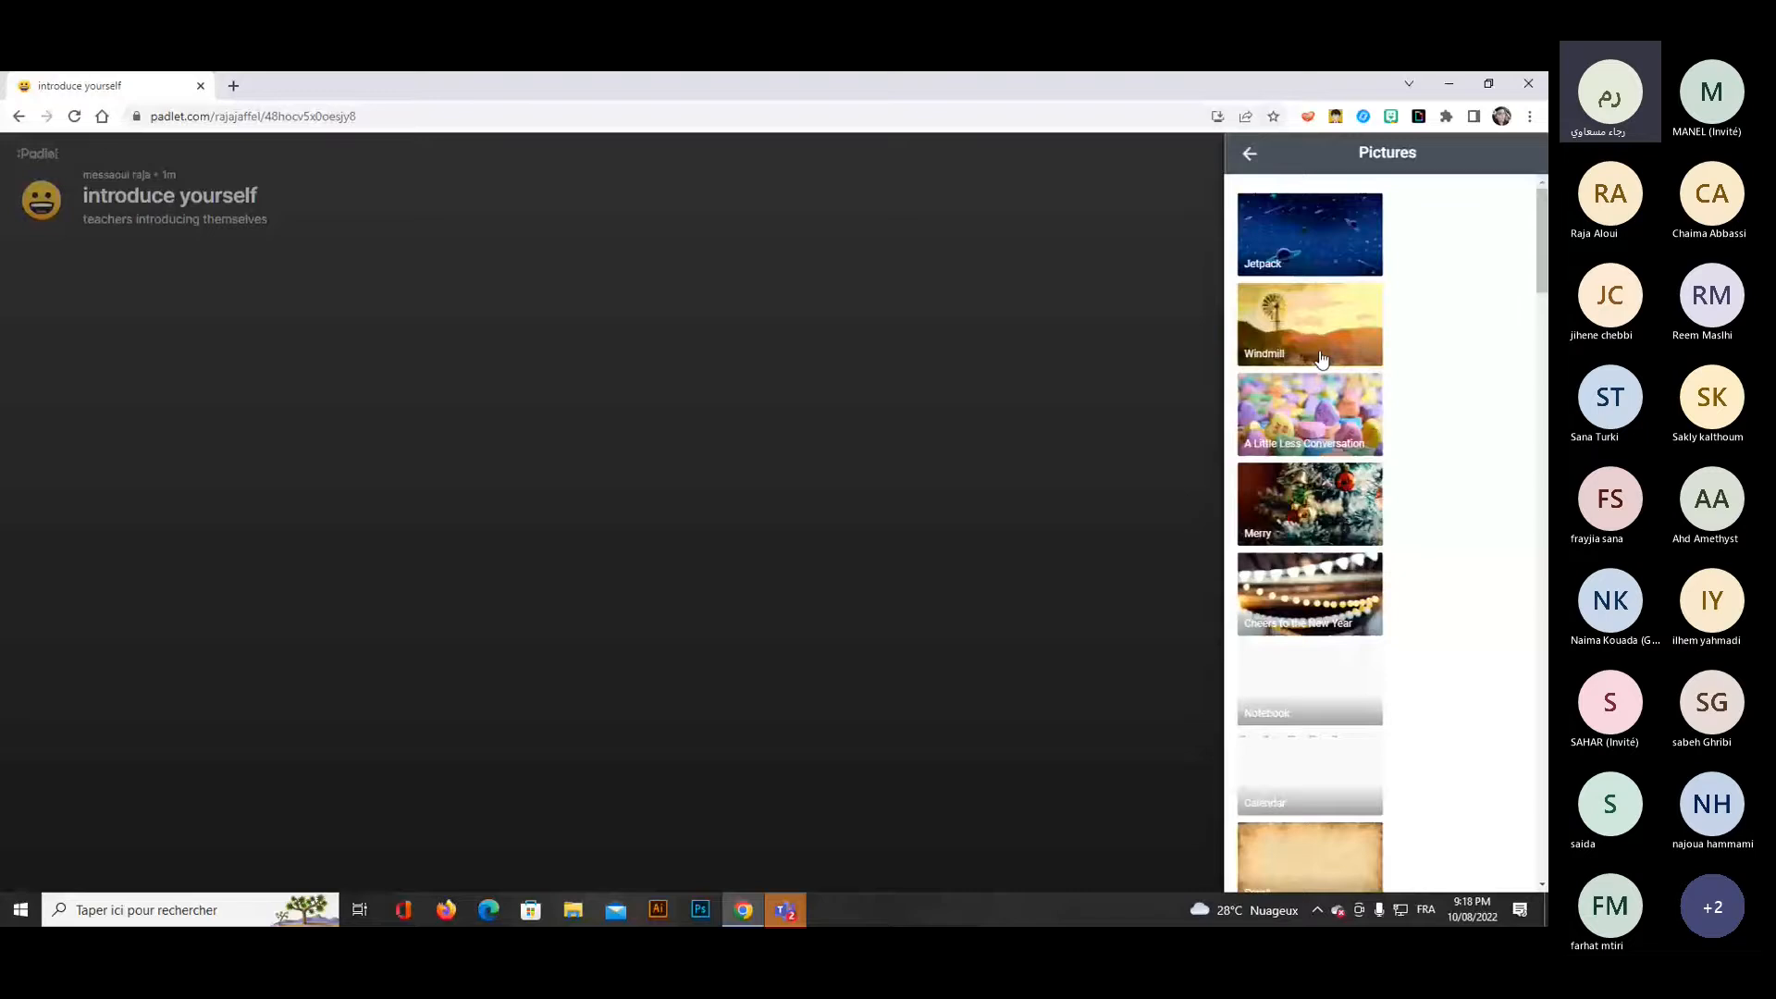
pyautogui.click(1300, 404)
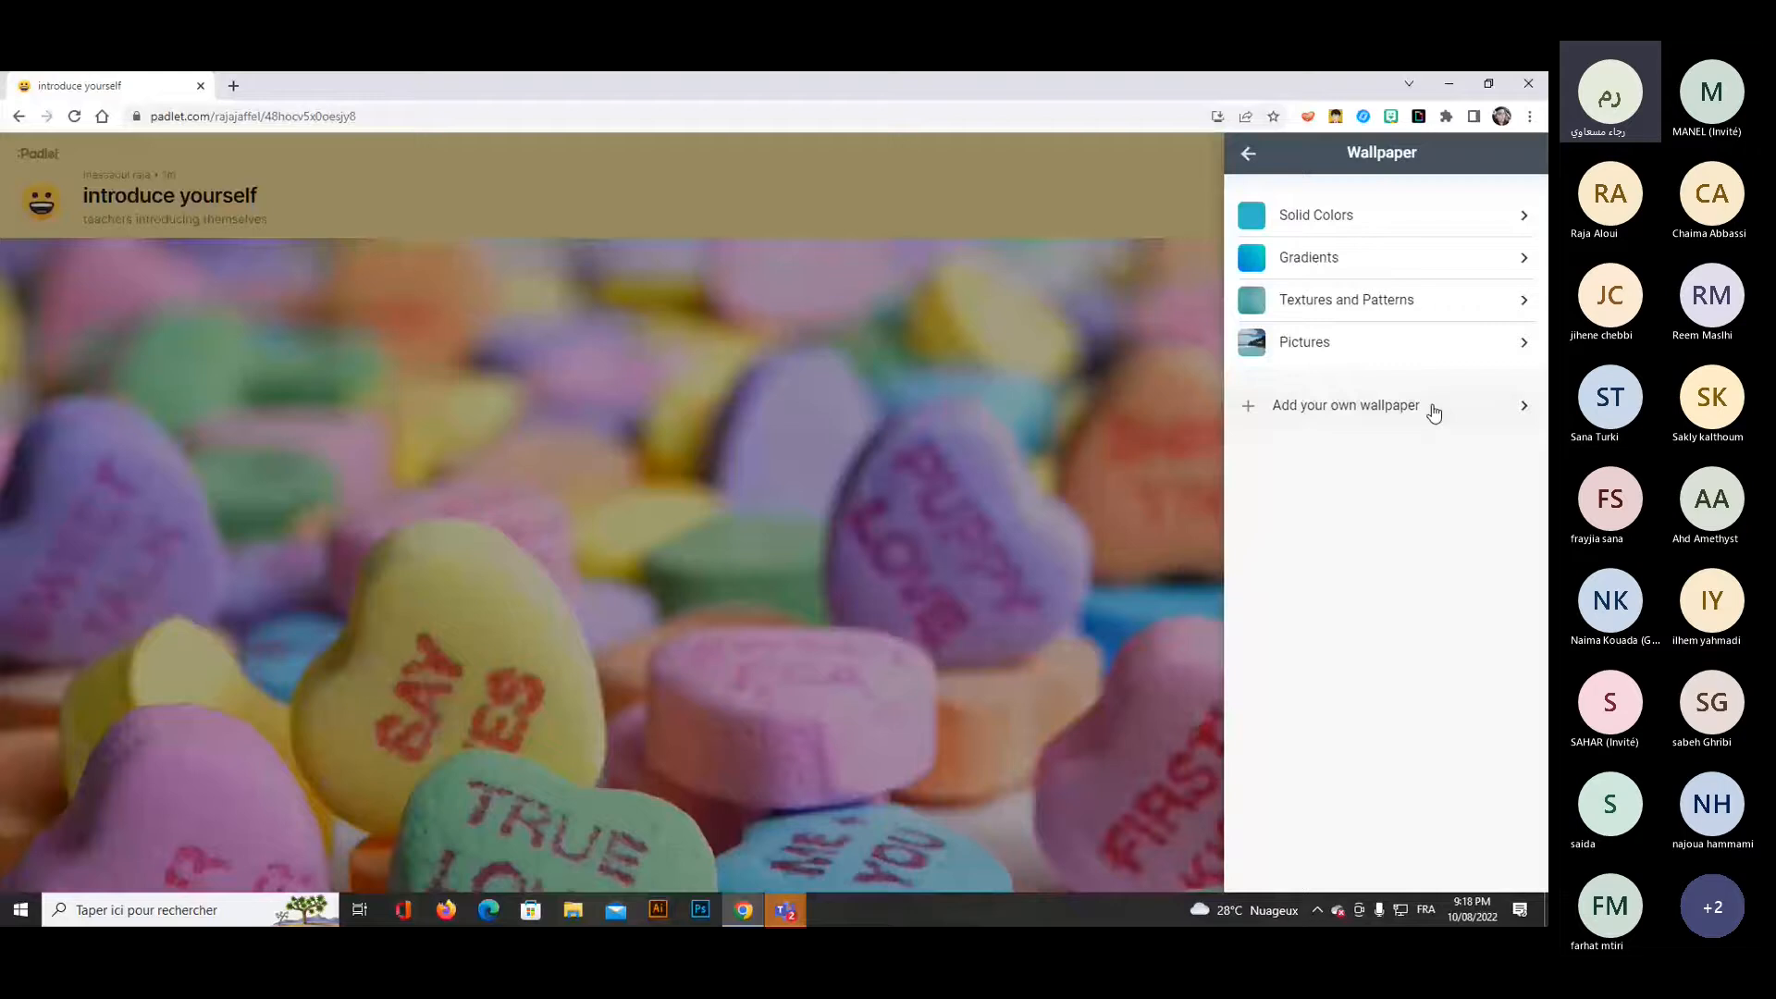
# View the options for adding a custom wallpaper and return to the padlet's main settings.
pyautogui.click(1433, 410)
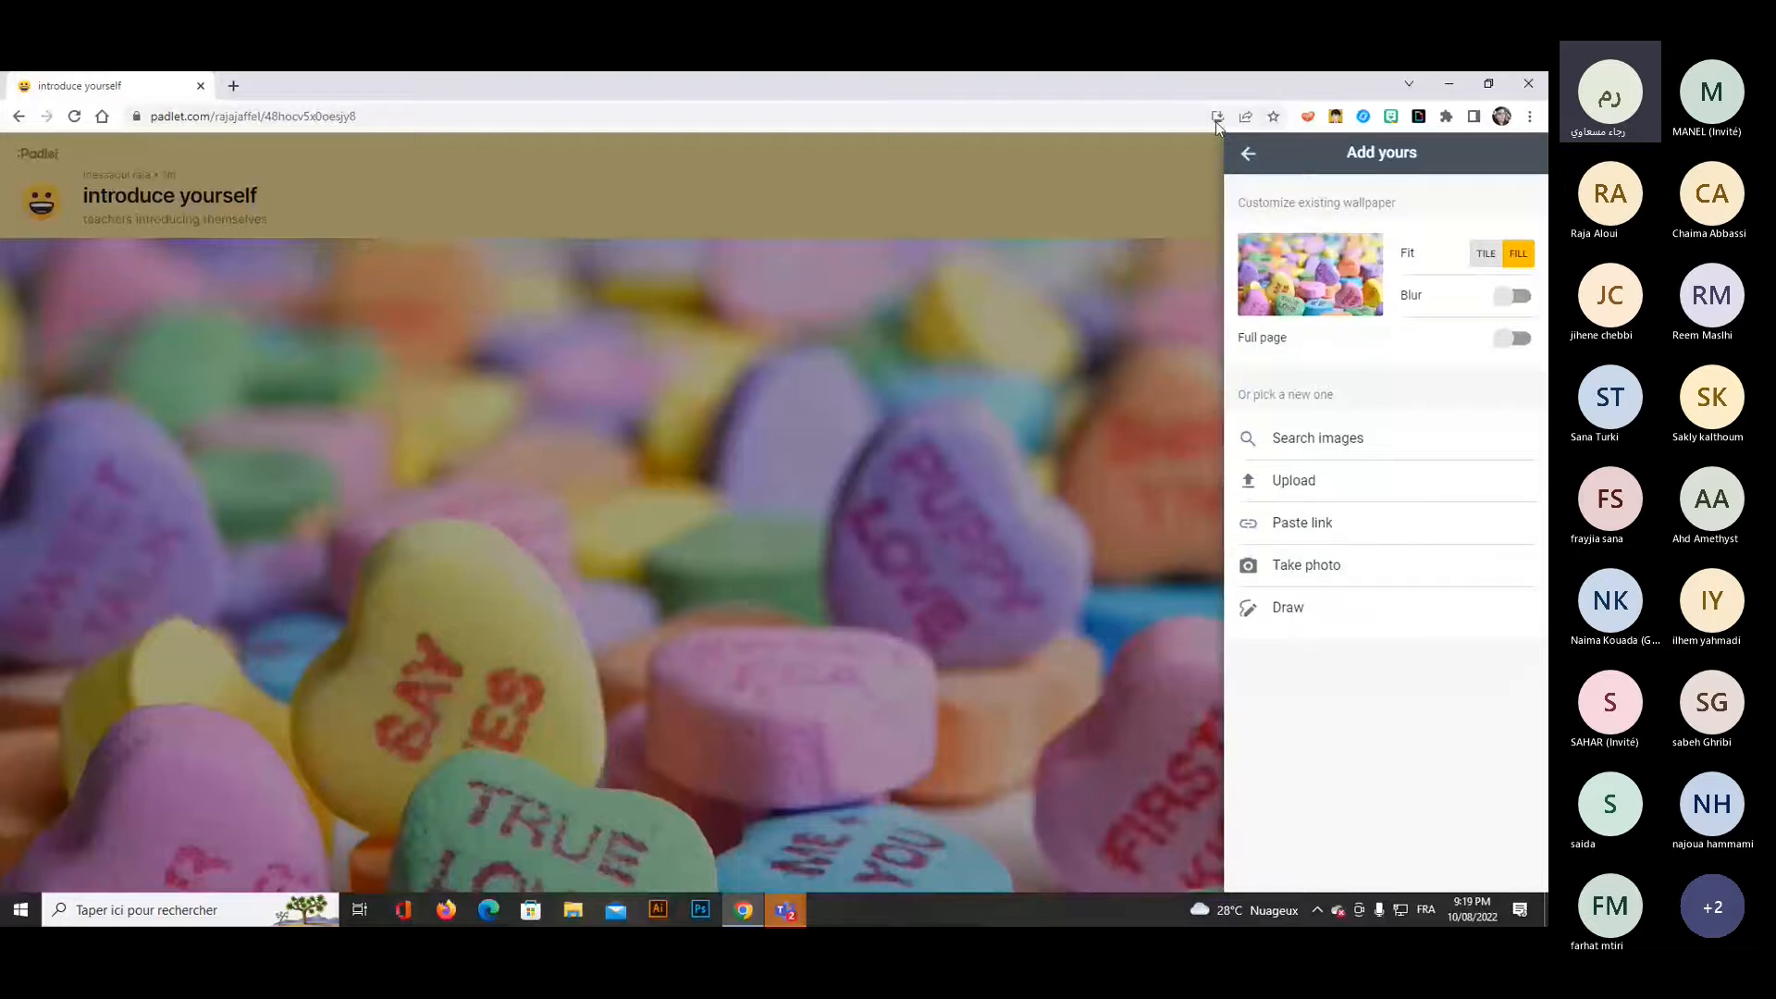
pyautogui.click(1248, 154)
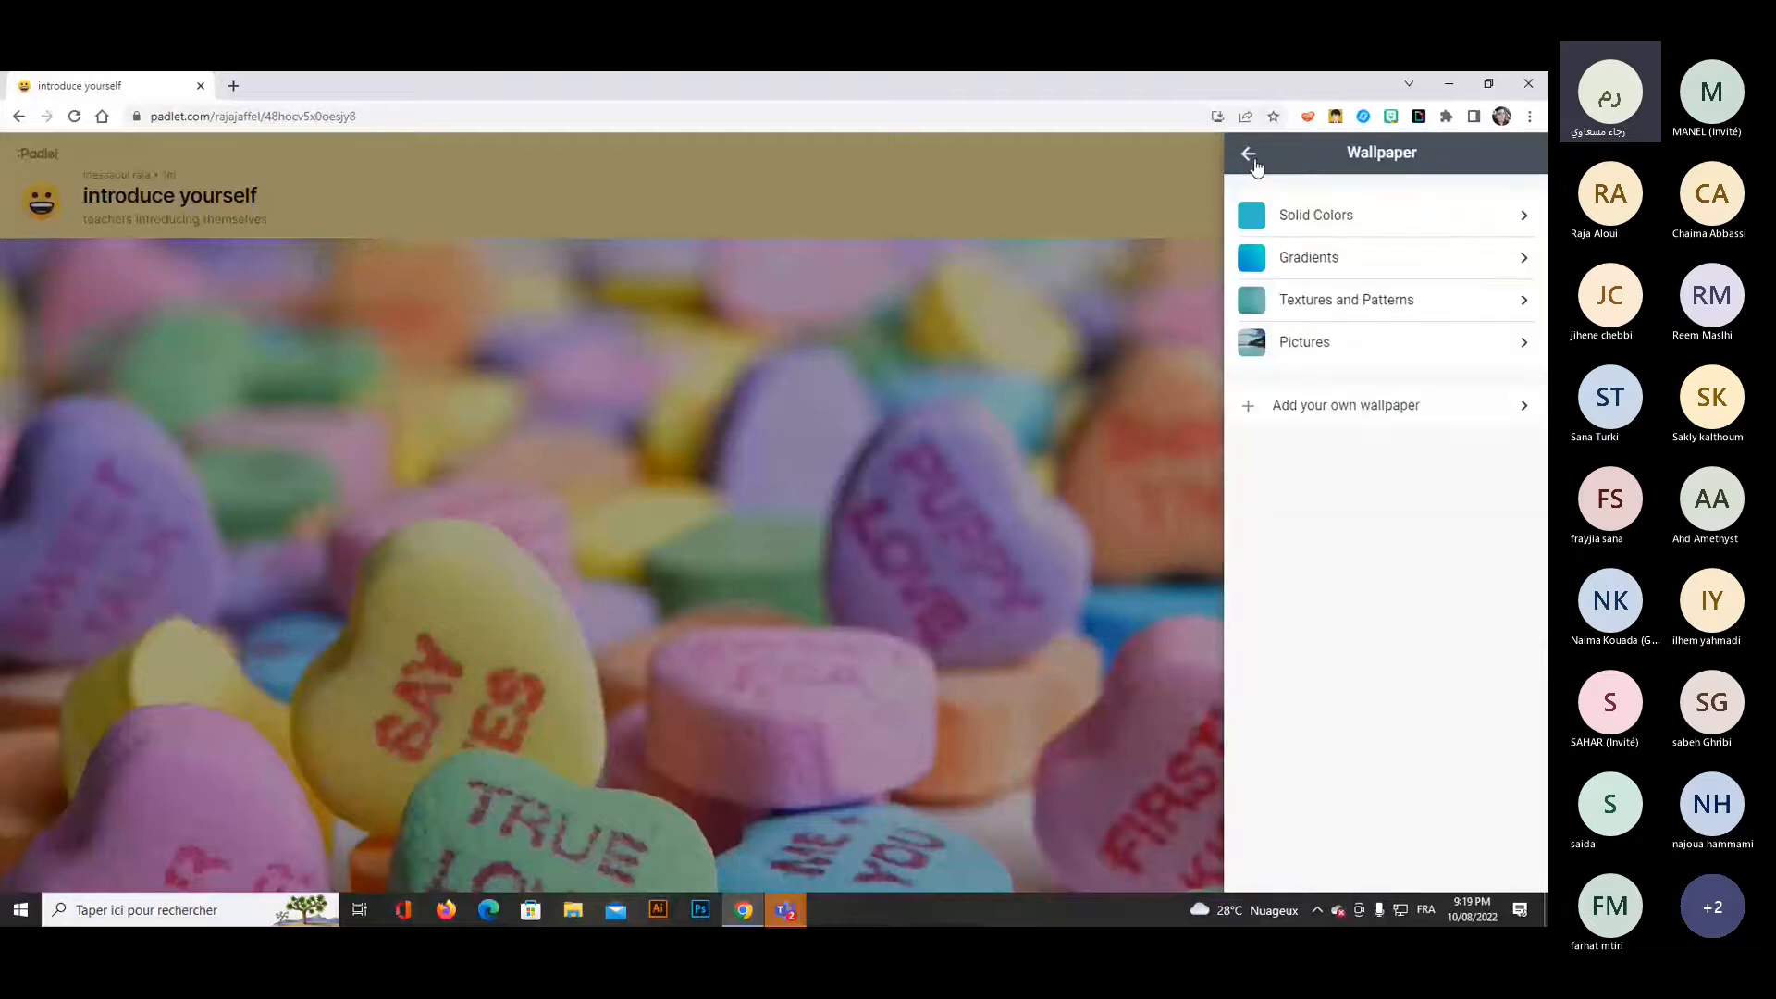
pyautogui.click(1248, 154)
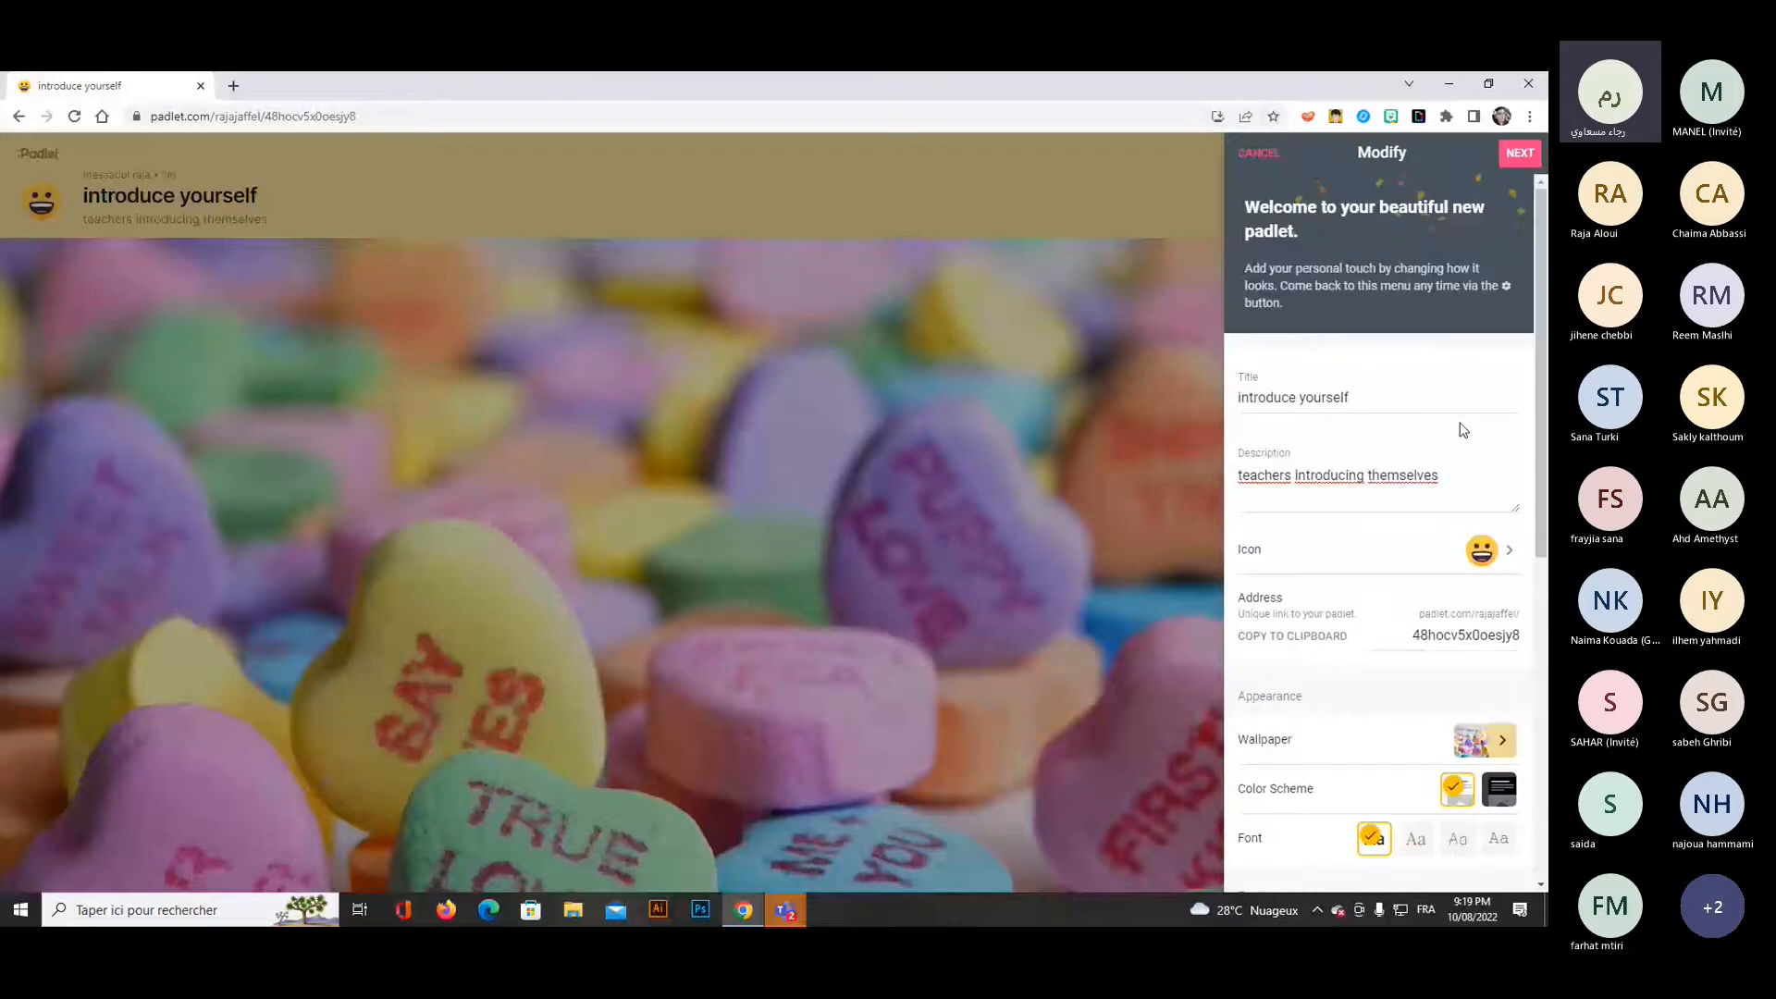
# Try the serif font for the padlet and settle on the monospaced one.
pyautogui.scroll(-1, 1462, 430)
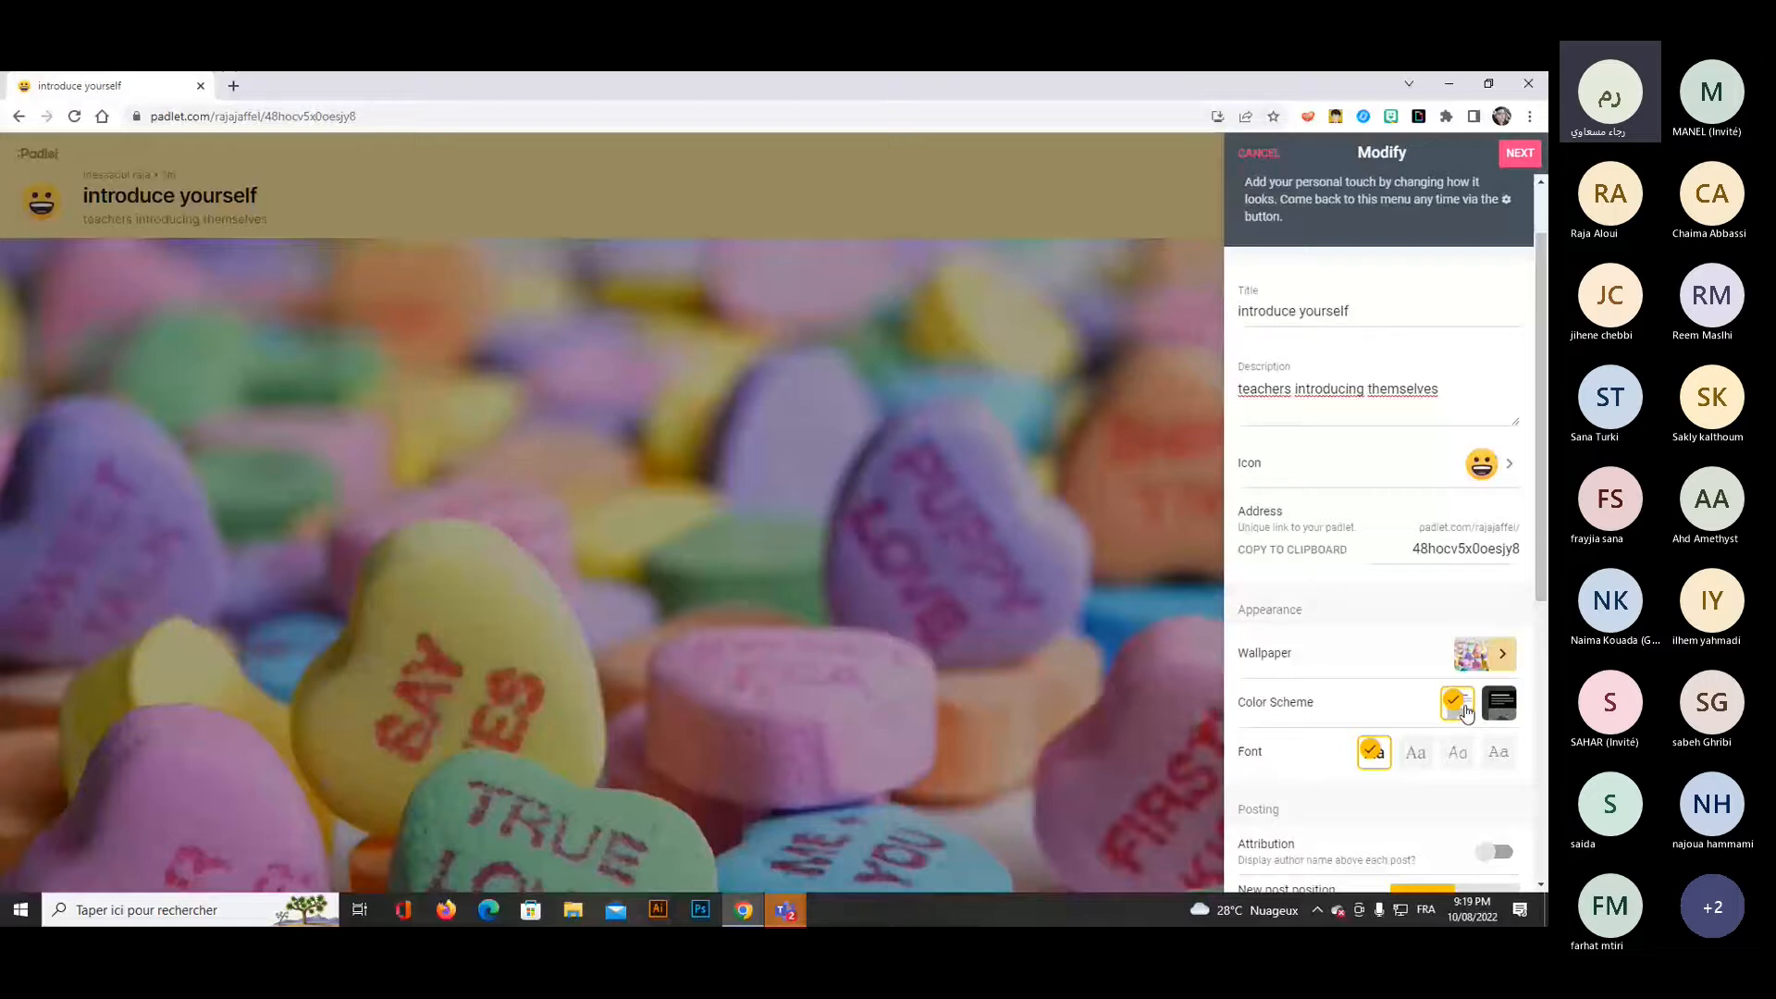
pyautogui.click(1415, 751)
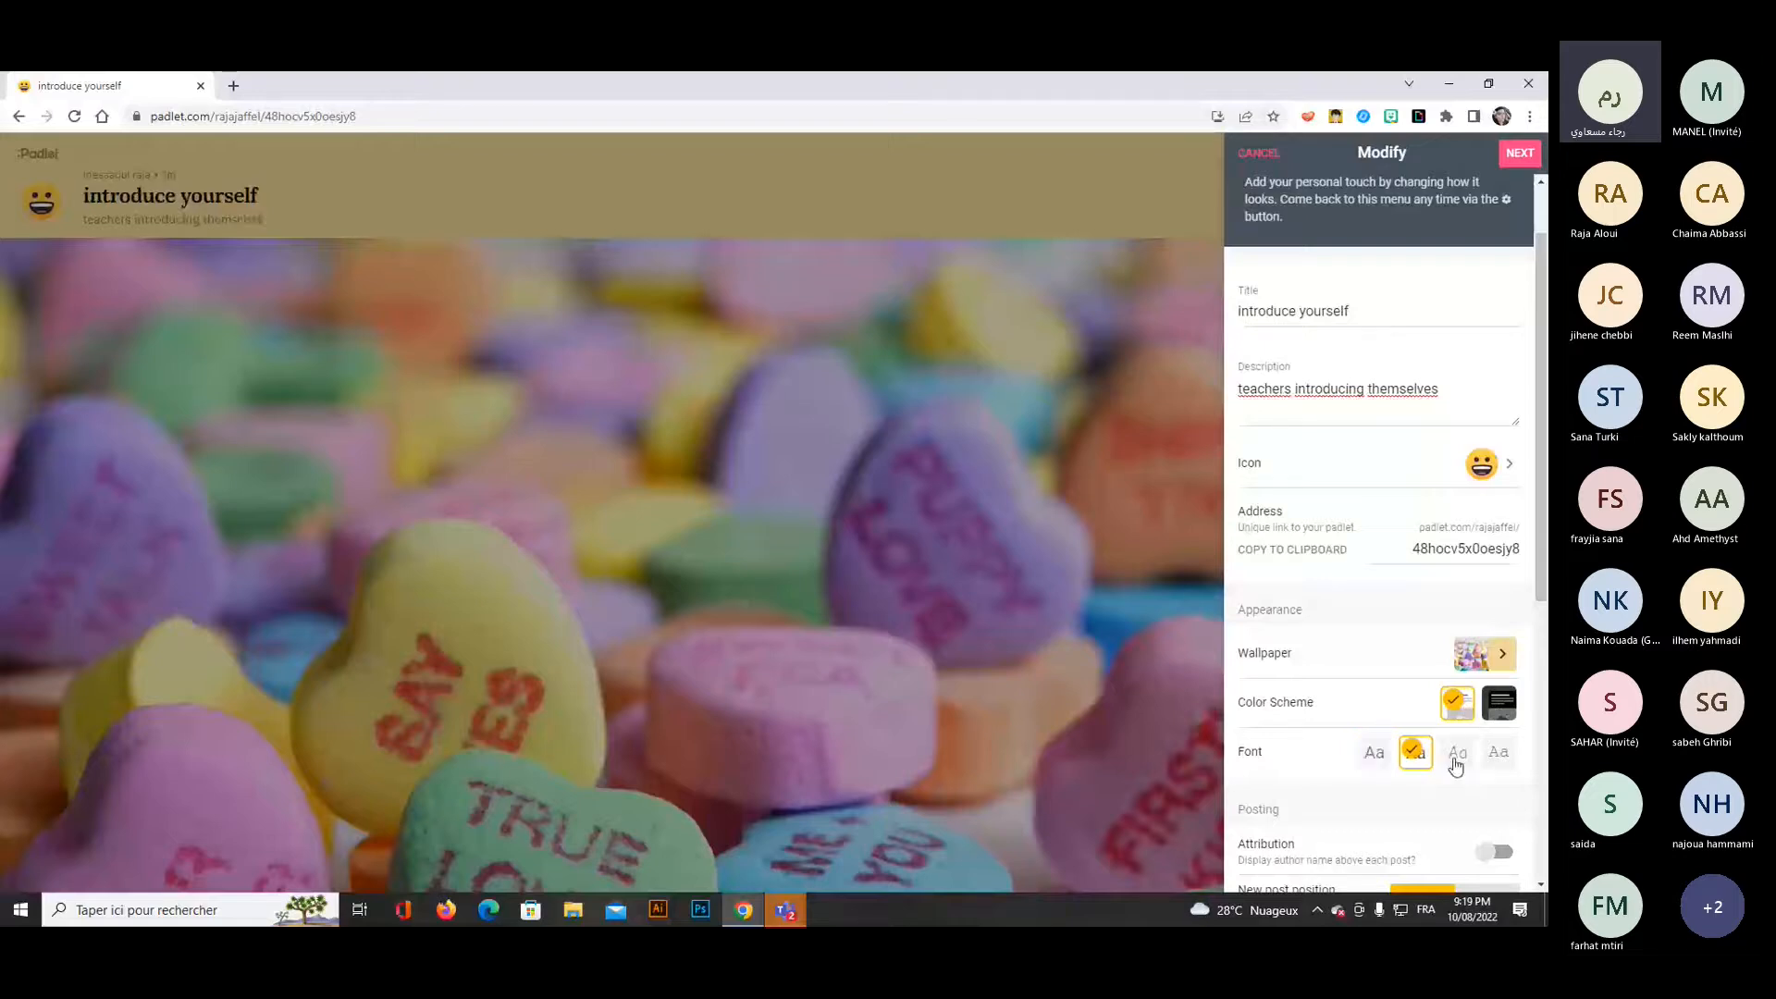
pyautogui.click(1499, 751)
# Demonstrate switching author attribution on and off, leaving it off, and enable comments on posts.
pyautogui.scroll(-2, 1386, 714)
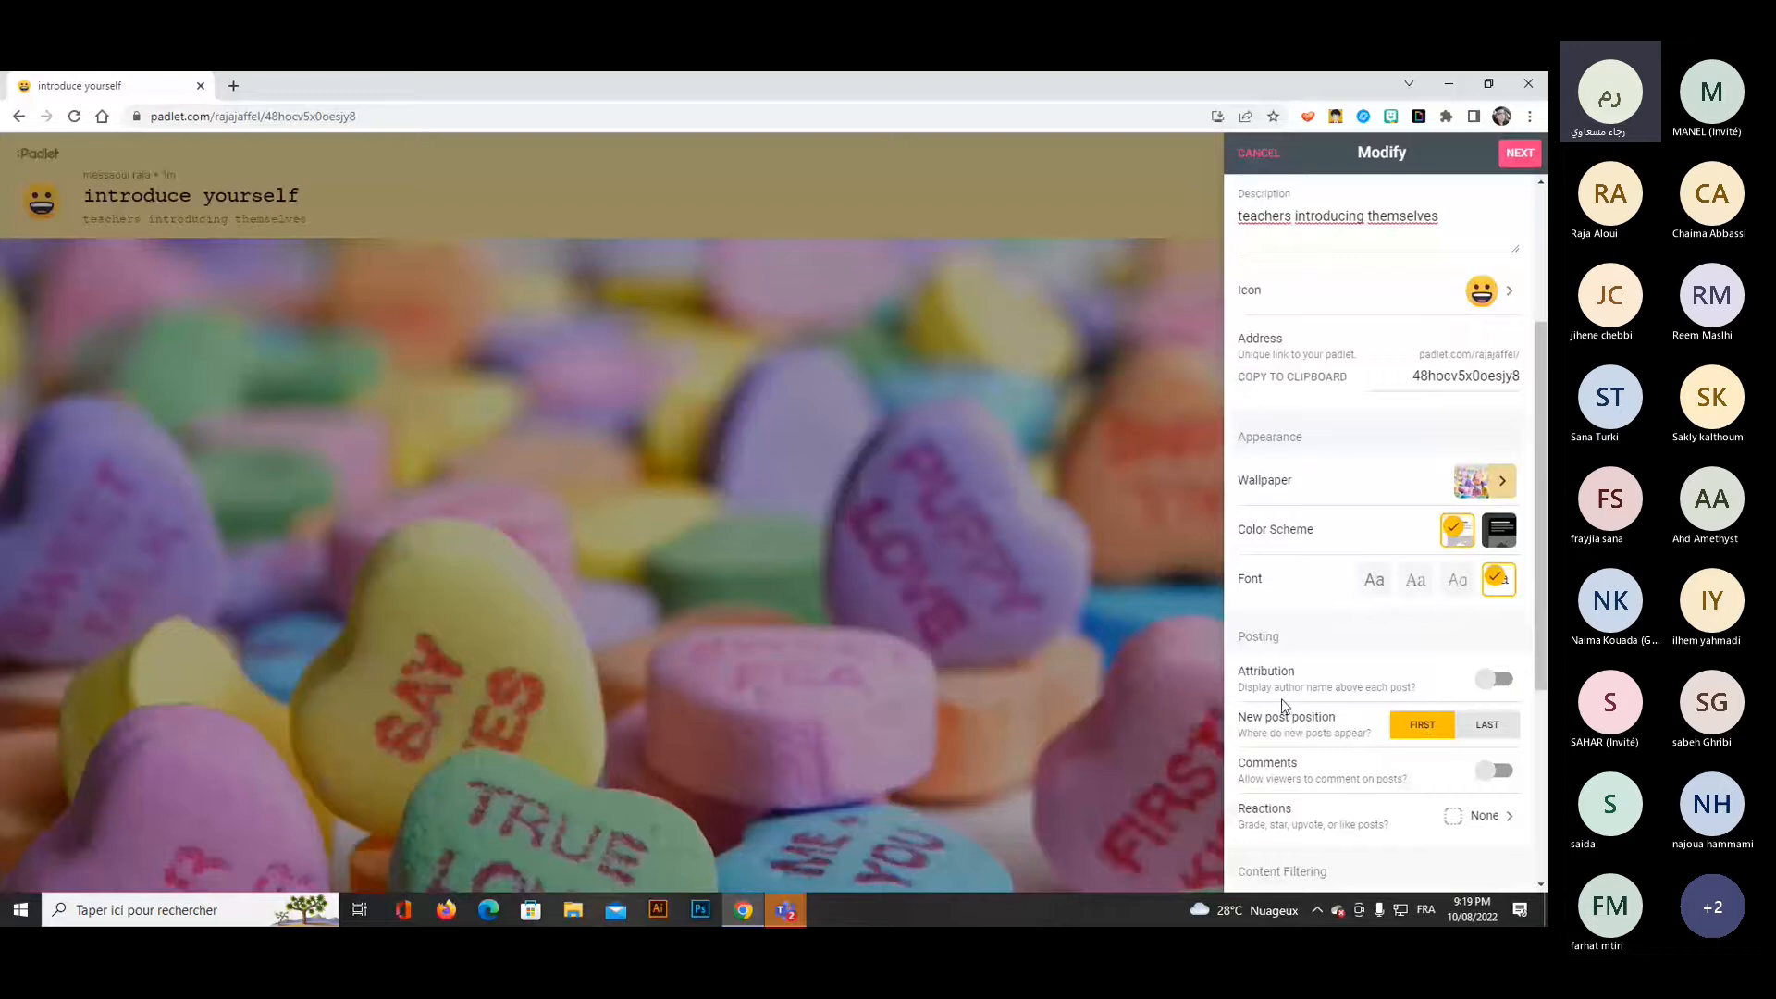
pyautogui.click(1507, 688)
pyautogui.click(1490, 687)
pyautogui.click(1498, 683)
pyautogui.click(1491, 684)
pyautogui.click(1507, 775)
# Review the available post reaction types and keep reactions set to None.
pyautogui.scroll(-1, 1495, 694)
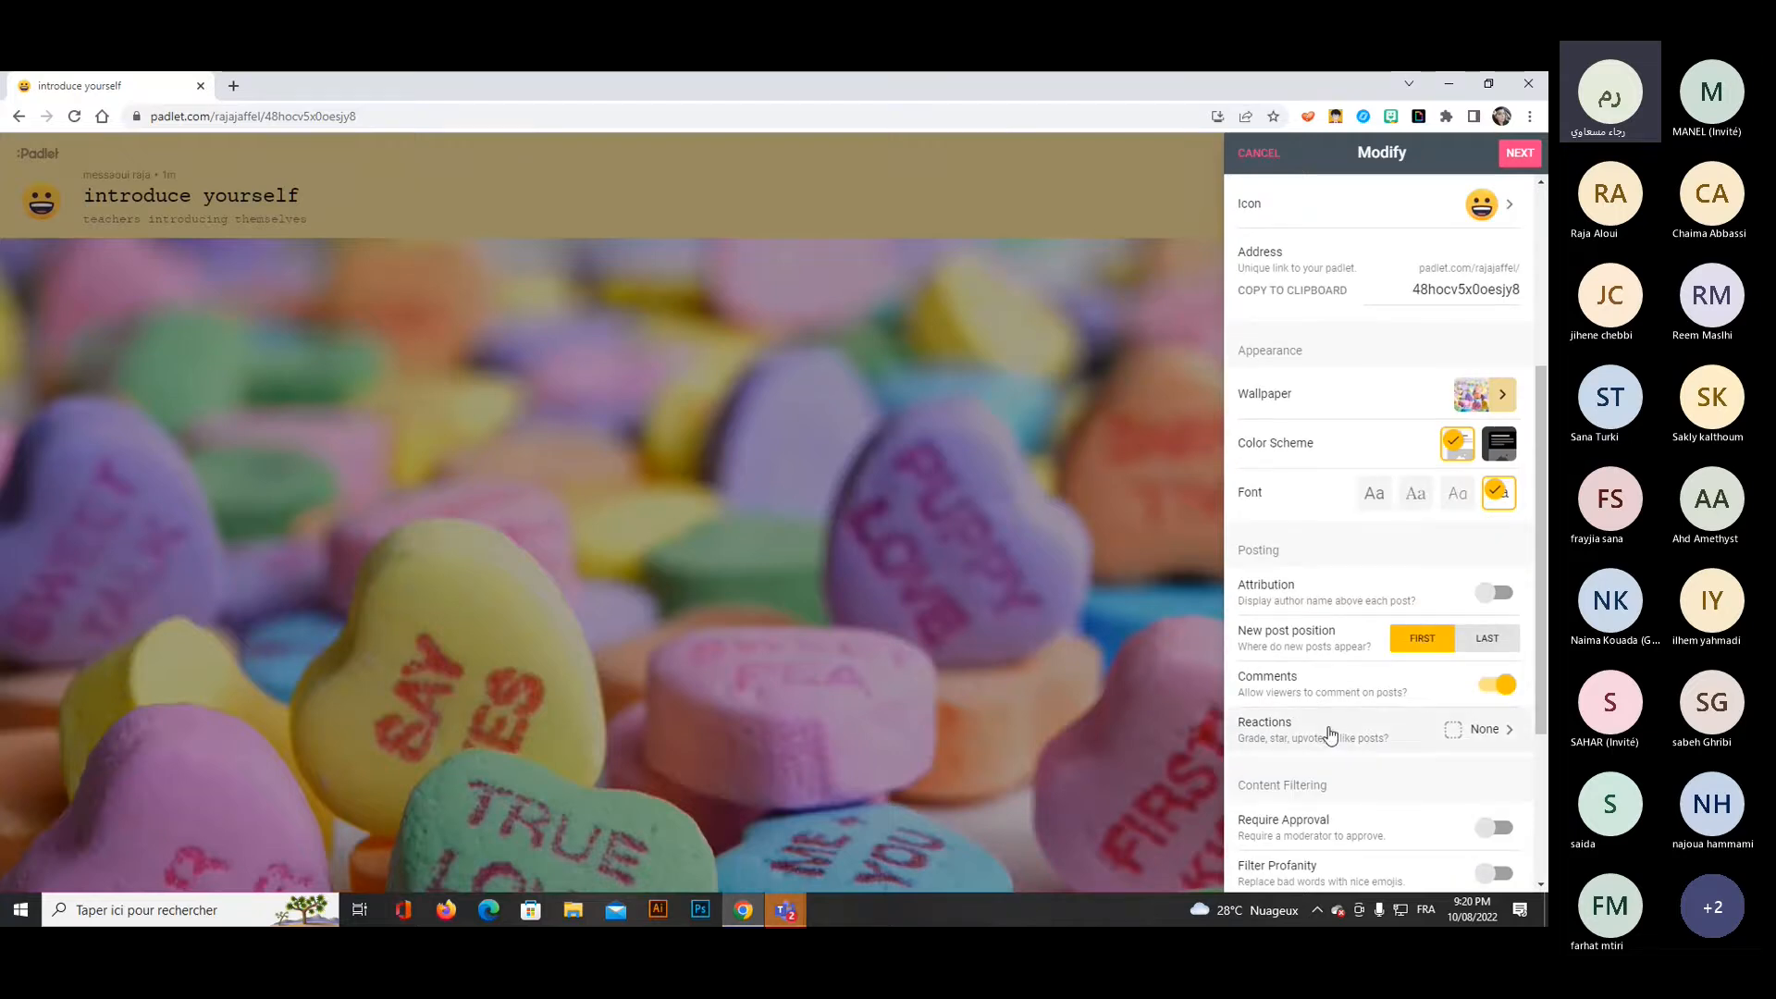
pyautogui.click(1483, 737)
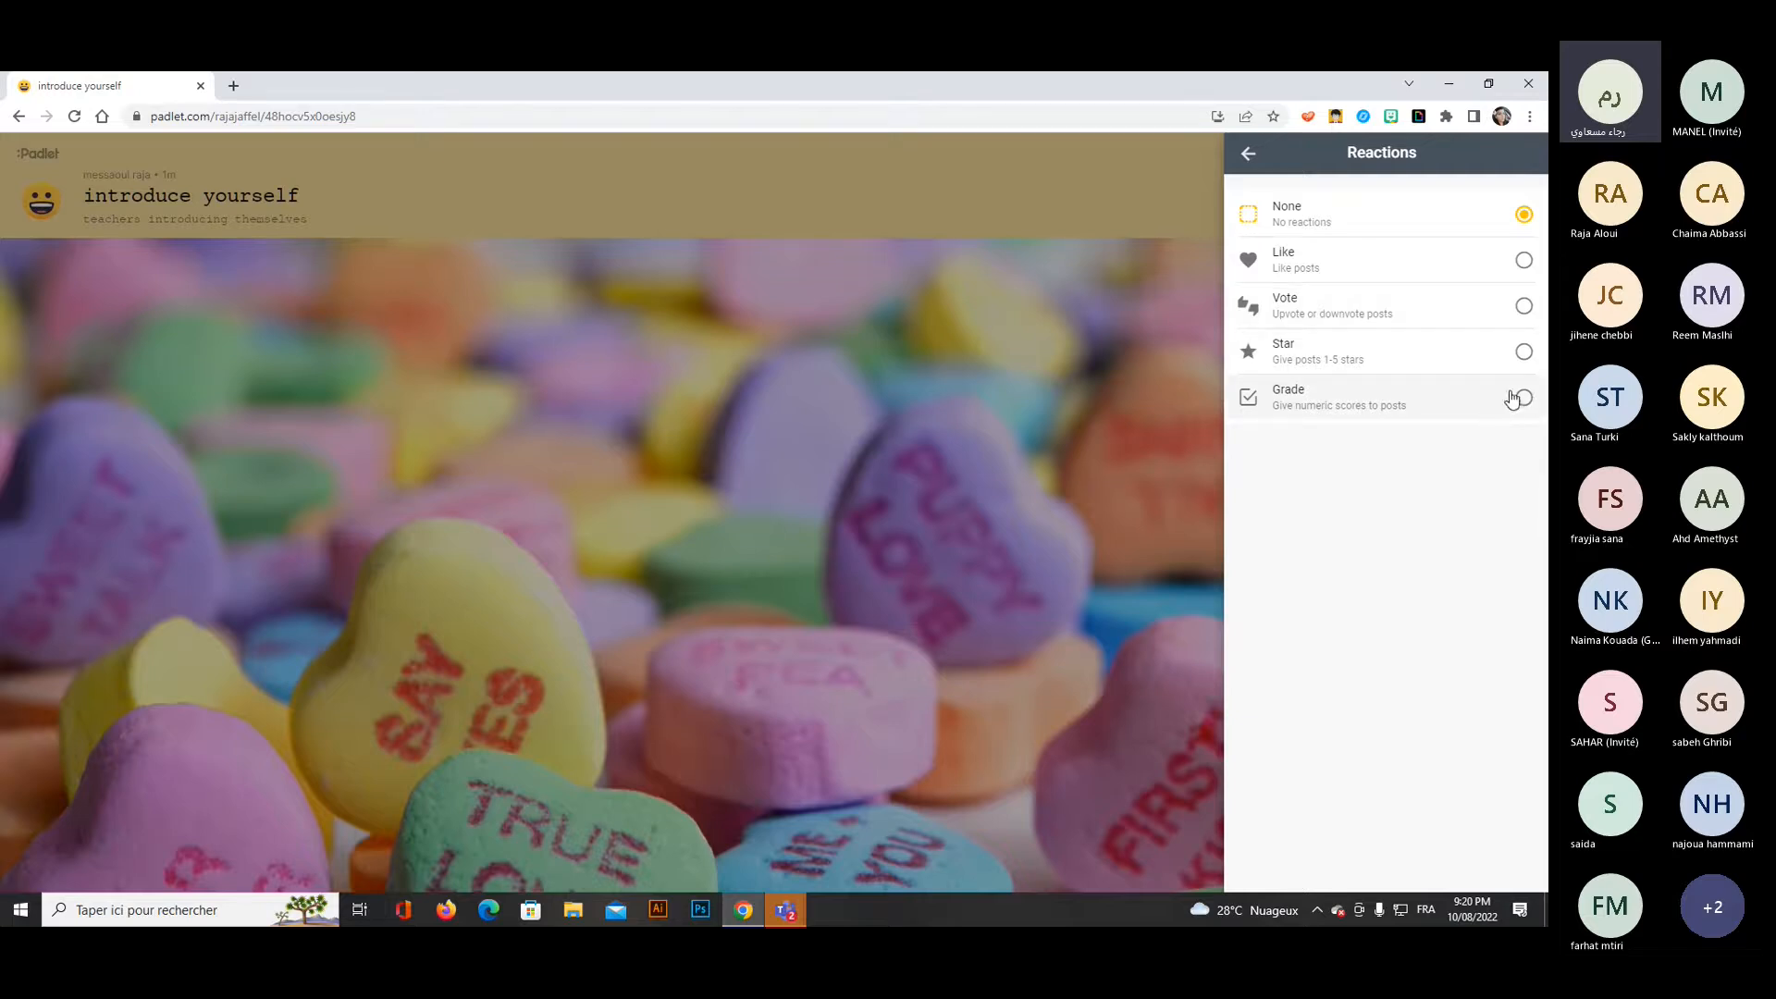
pyautogui.click(1248, 155)
# Enable the profanity filter, demonstrating the approval and remake switches but leaving approval off and remakes on.
pyautogui.scroll(-1, 1361, 559)
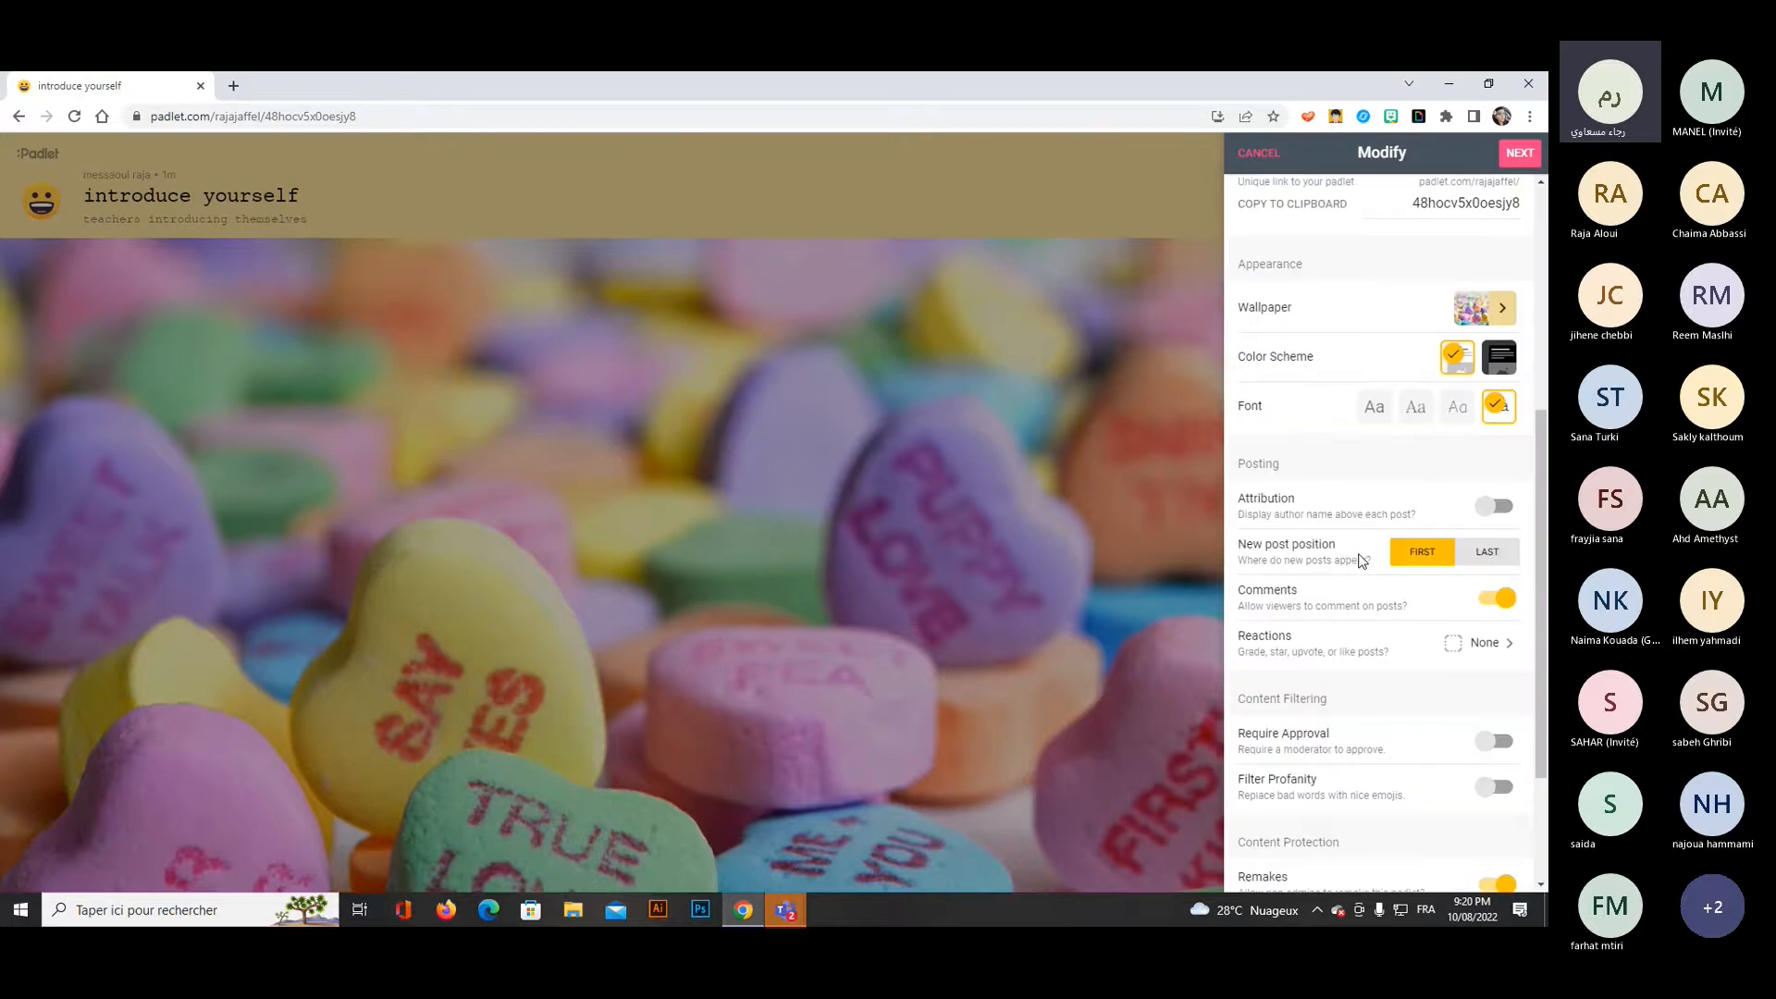
pyautogui.scroll(-1, 1362, 555)
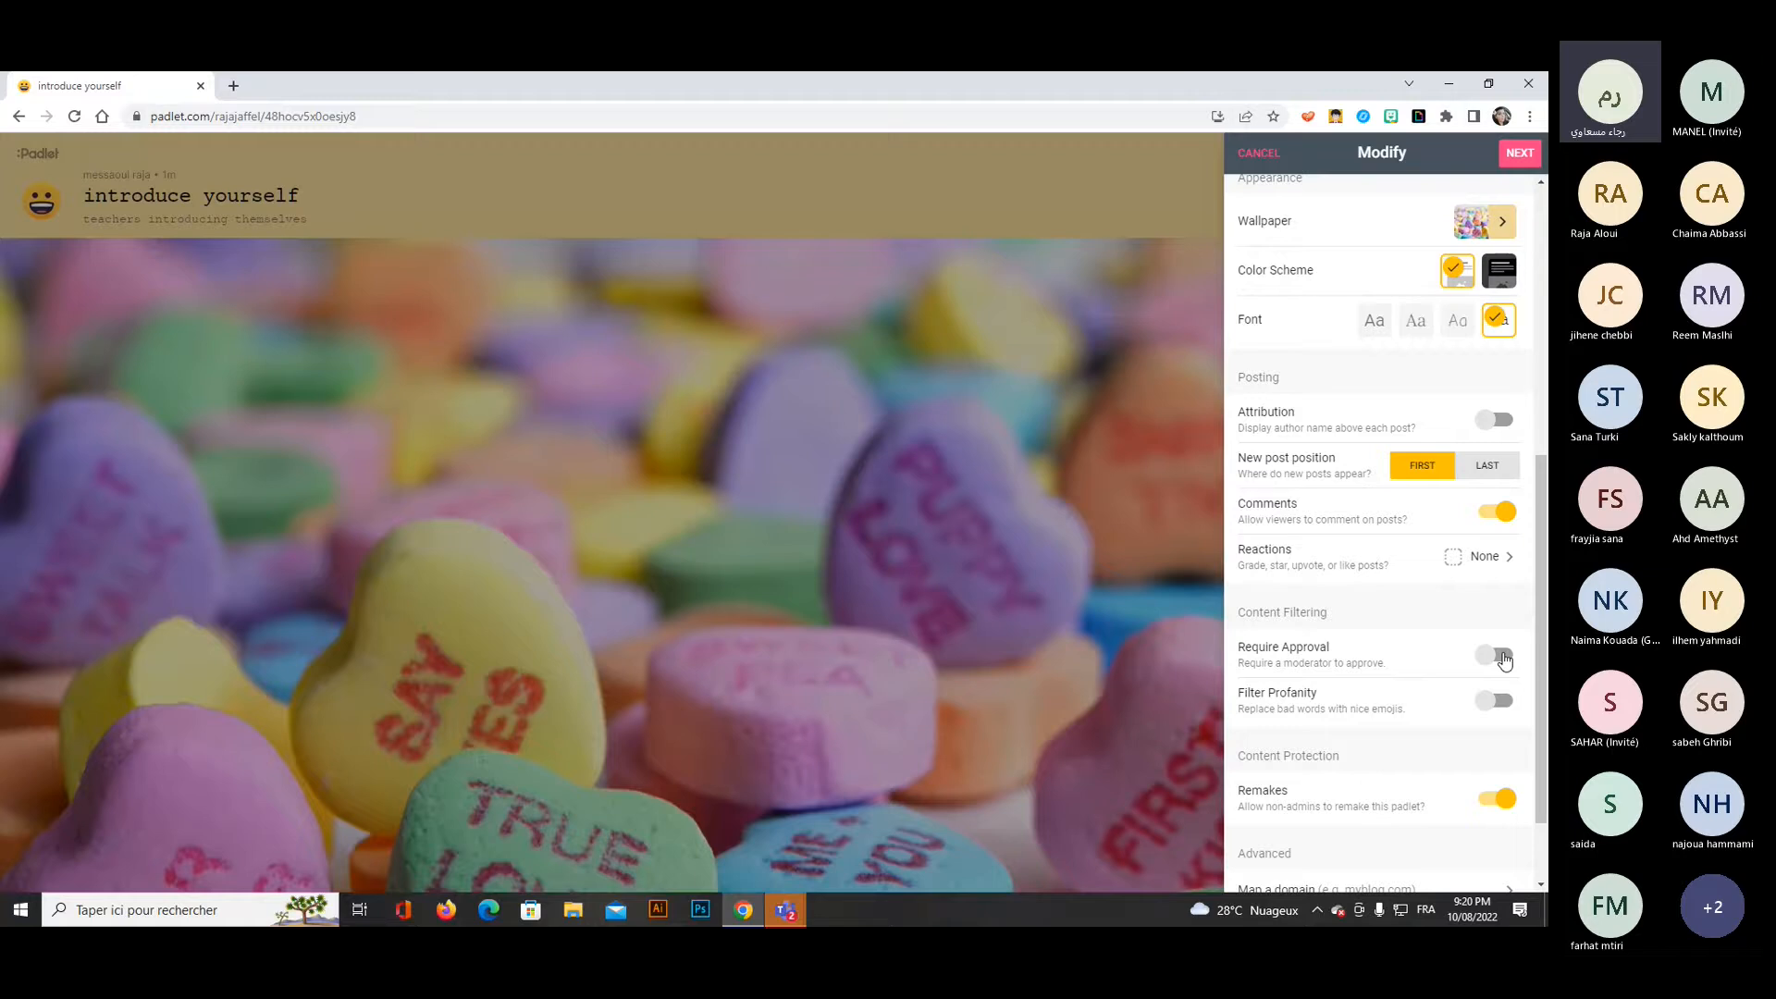
pyautogui.click(1500, 656)
pyautogui.click(1499, 656)
pyautogui.click(1509, 706)
pyautogui.click(1488, 804)
pyautogui.click(1506, 808)
# Finish the new padlet's setup and proceed to posting on the board.
pyautogui.scroll(-2, 1480, 803)
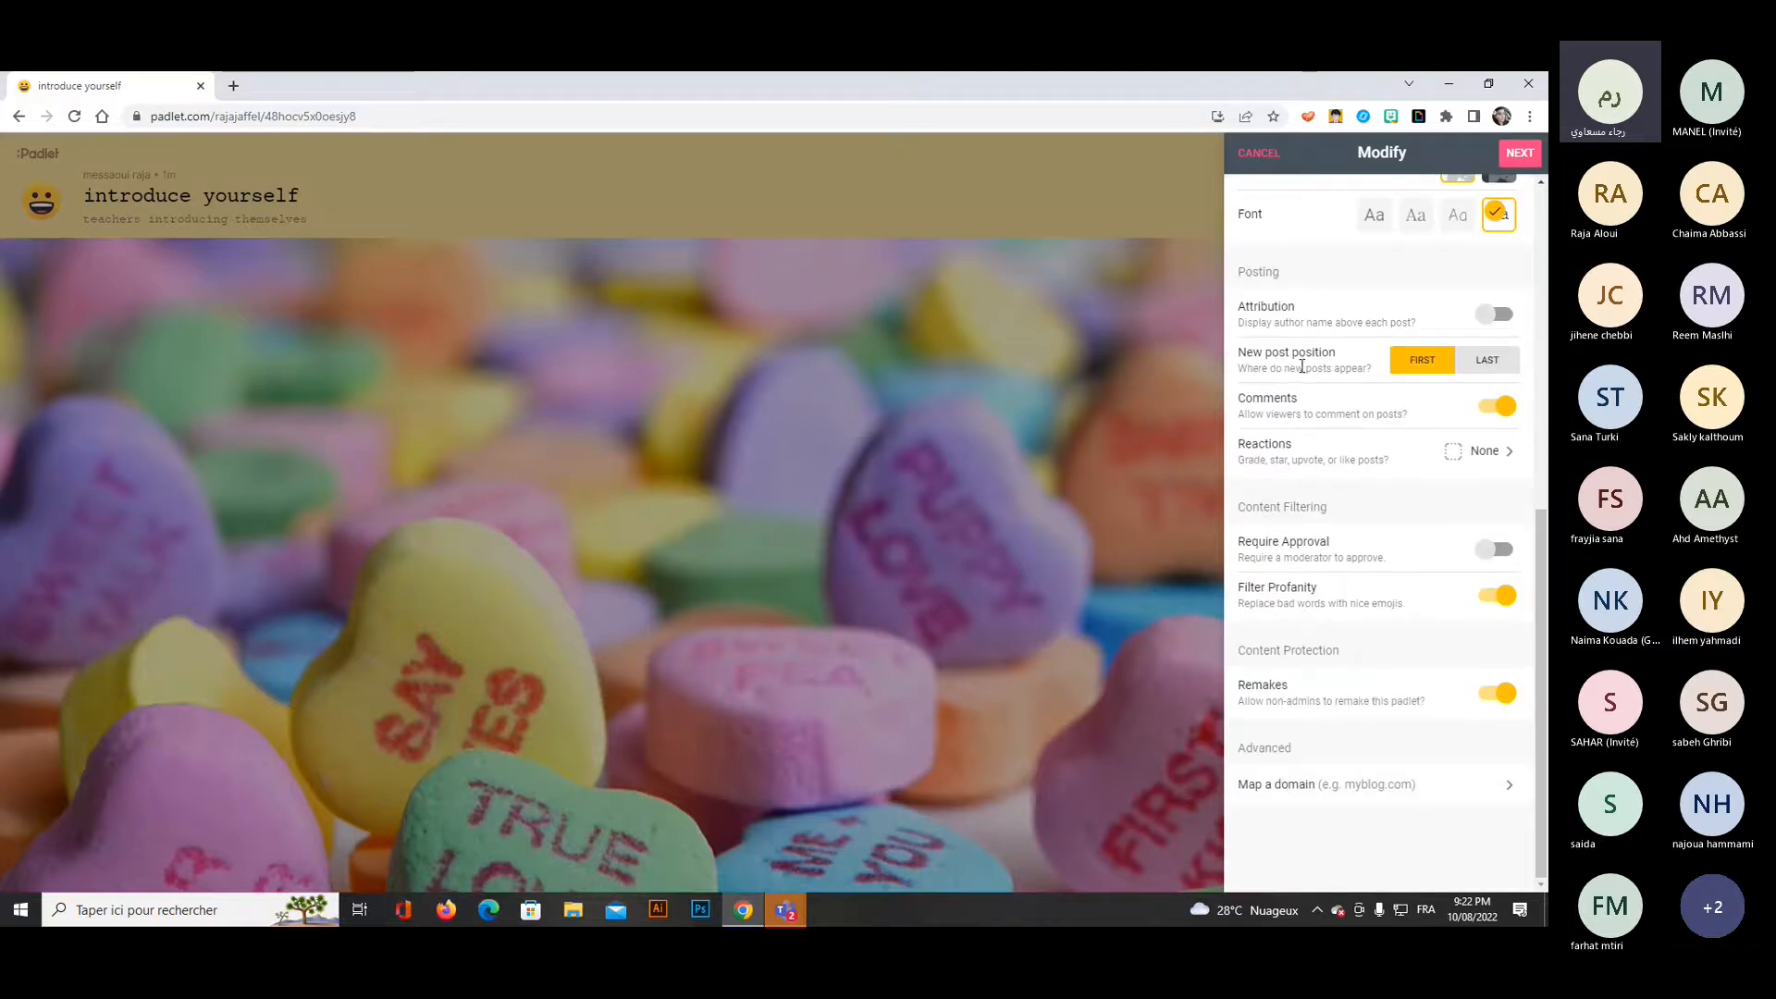
pyautogui.click(1518, 159)
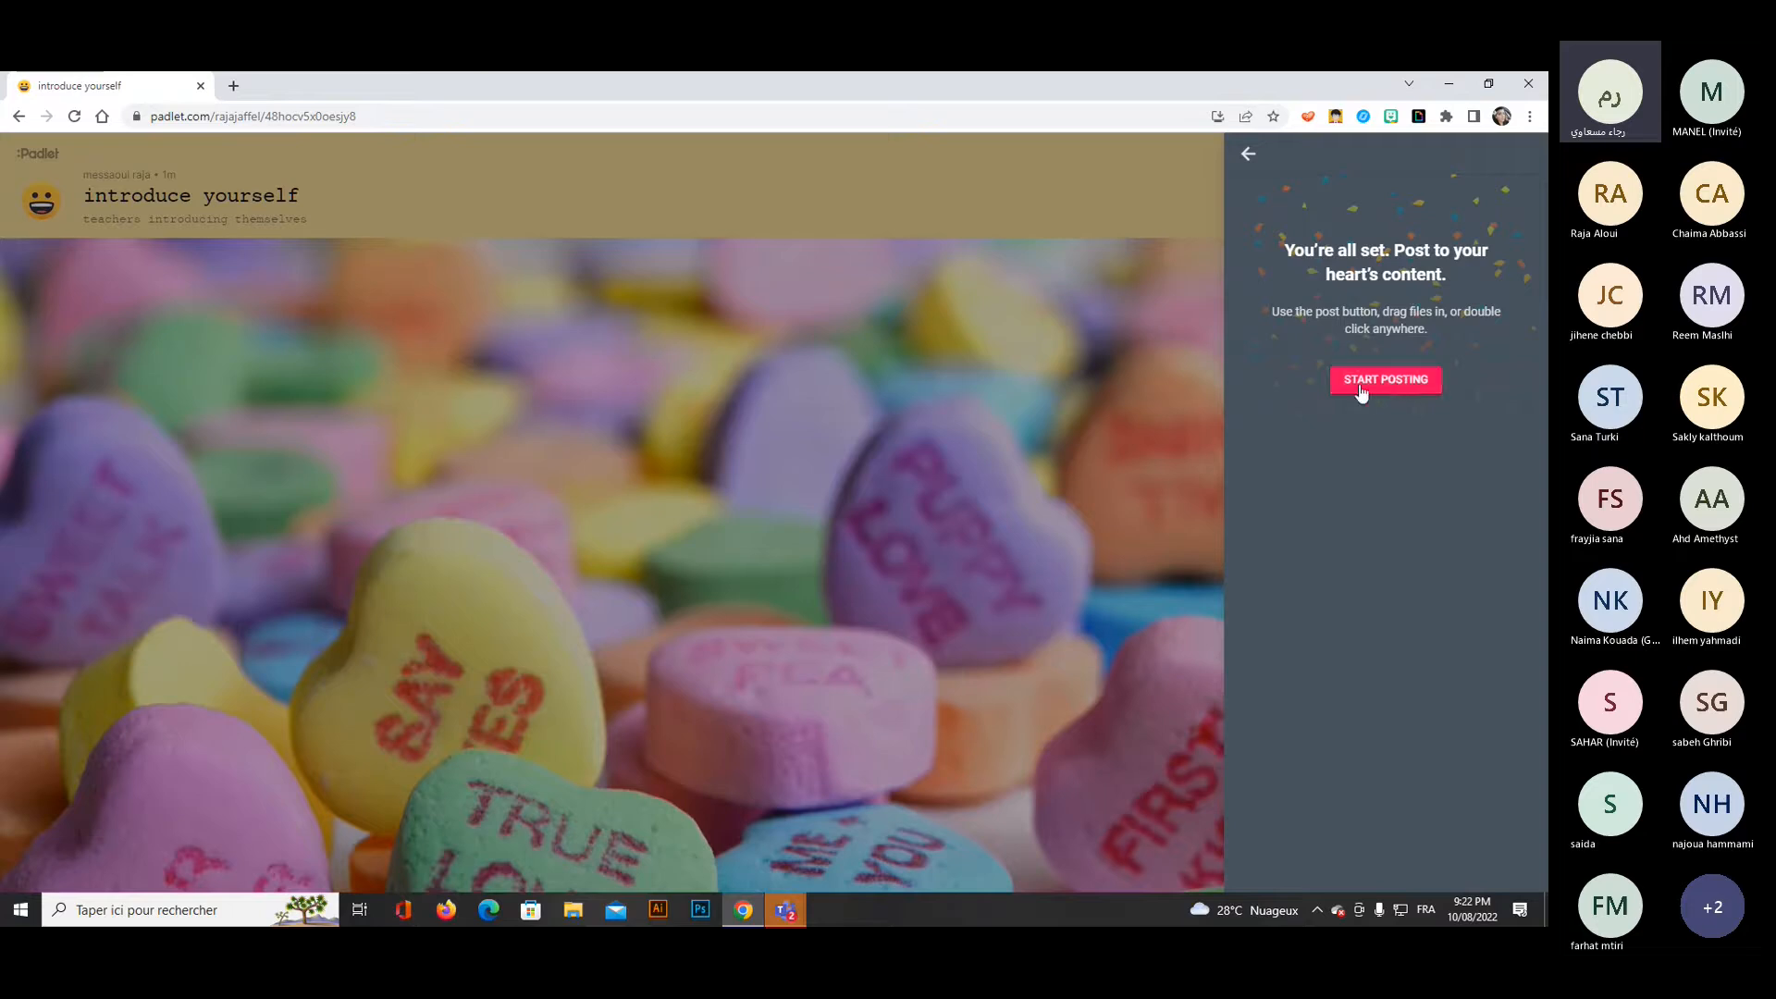
pyautogui.click(1373, 392)
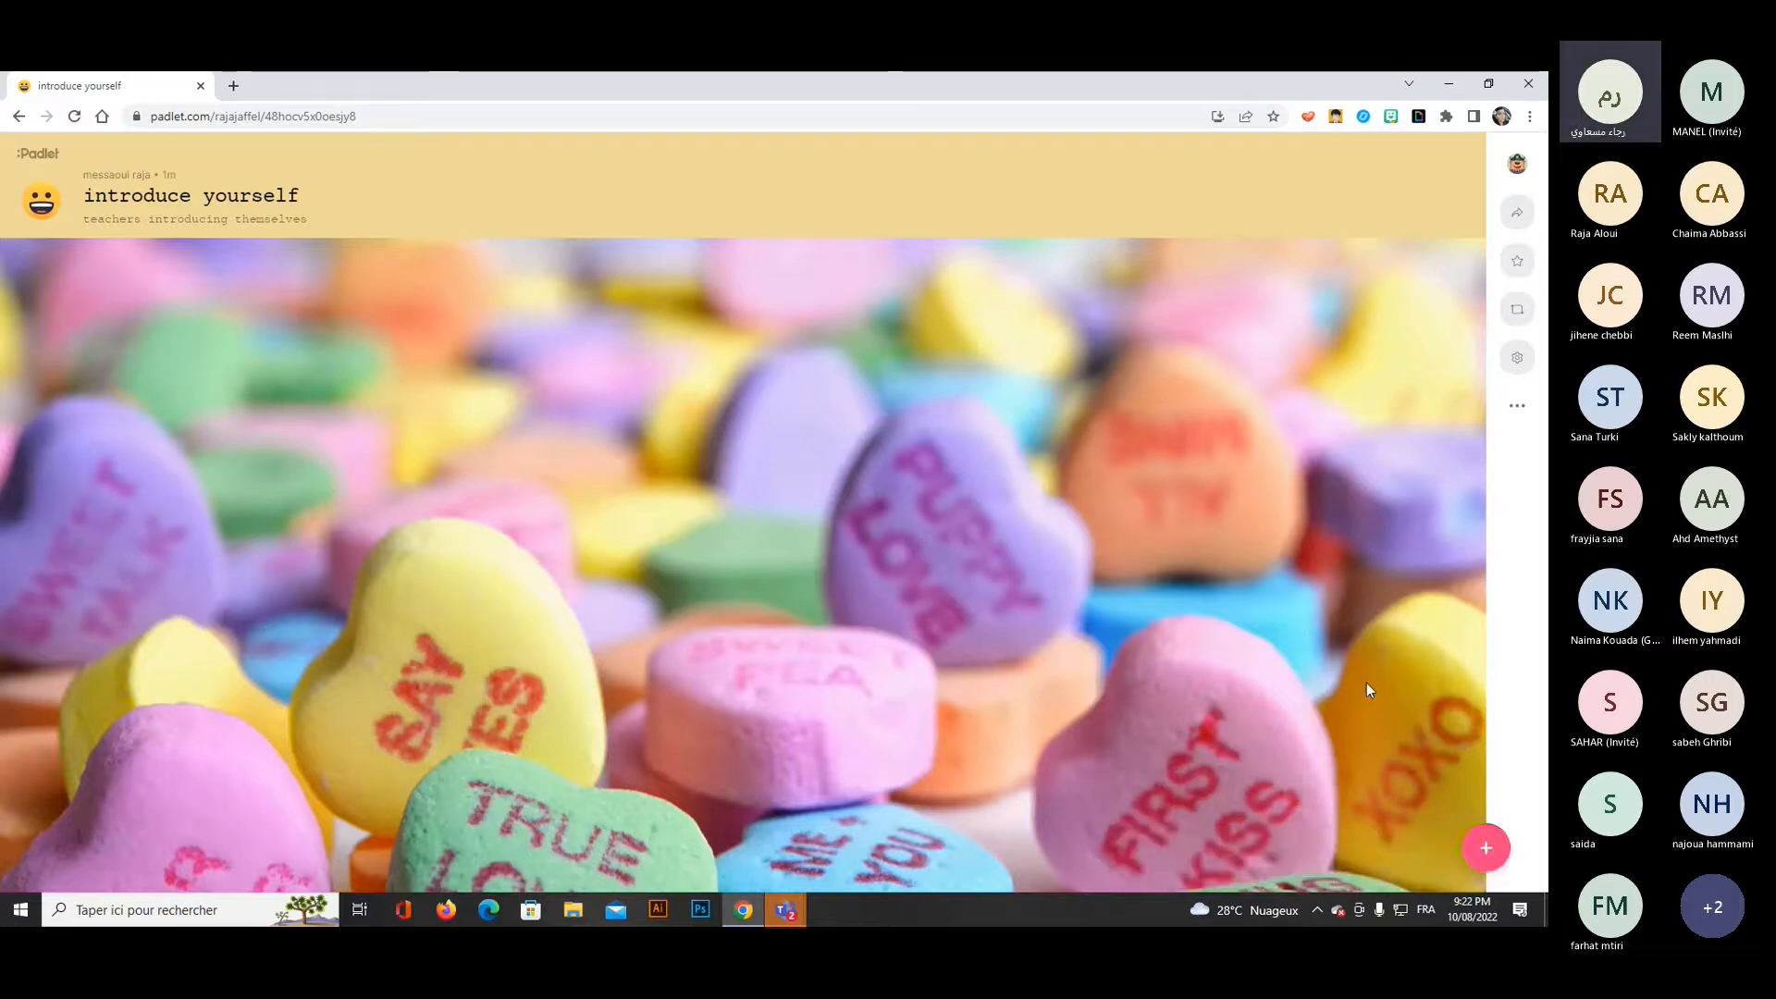
# Start a new post with the subject "hi educators", closing the attachment picker without adding anything.
pyautogui.click(1487, 851)
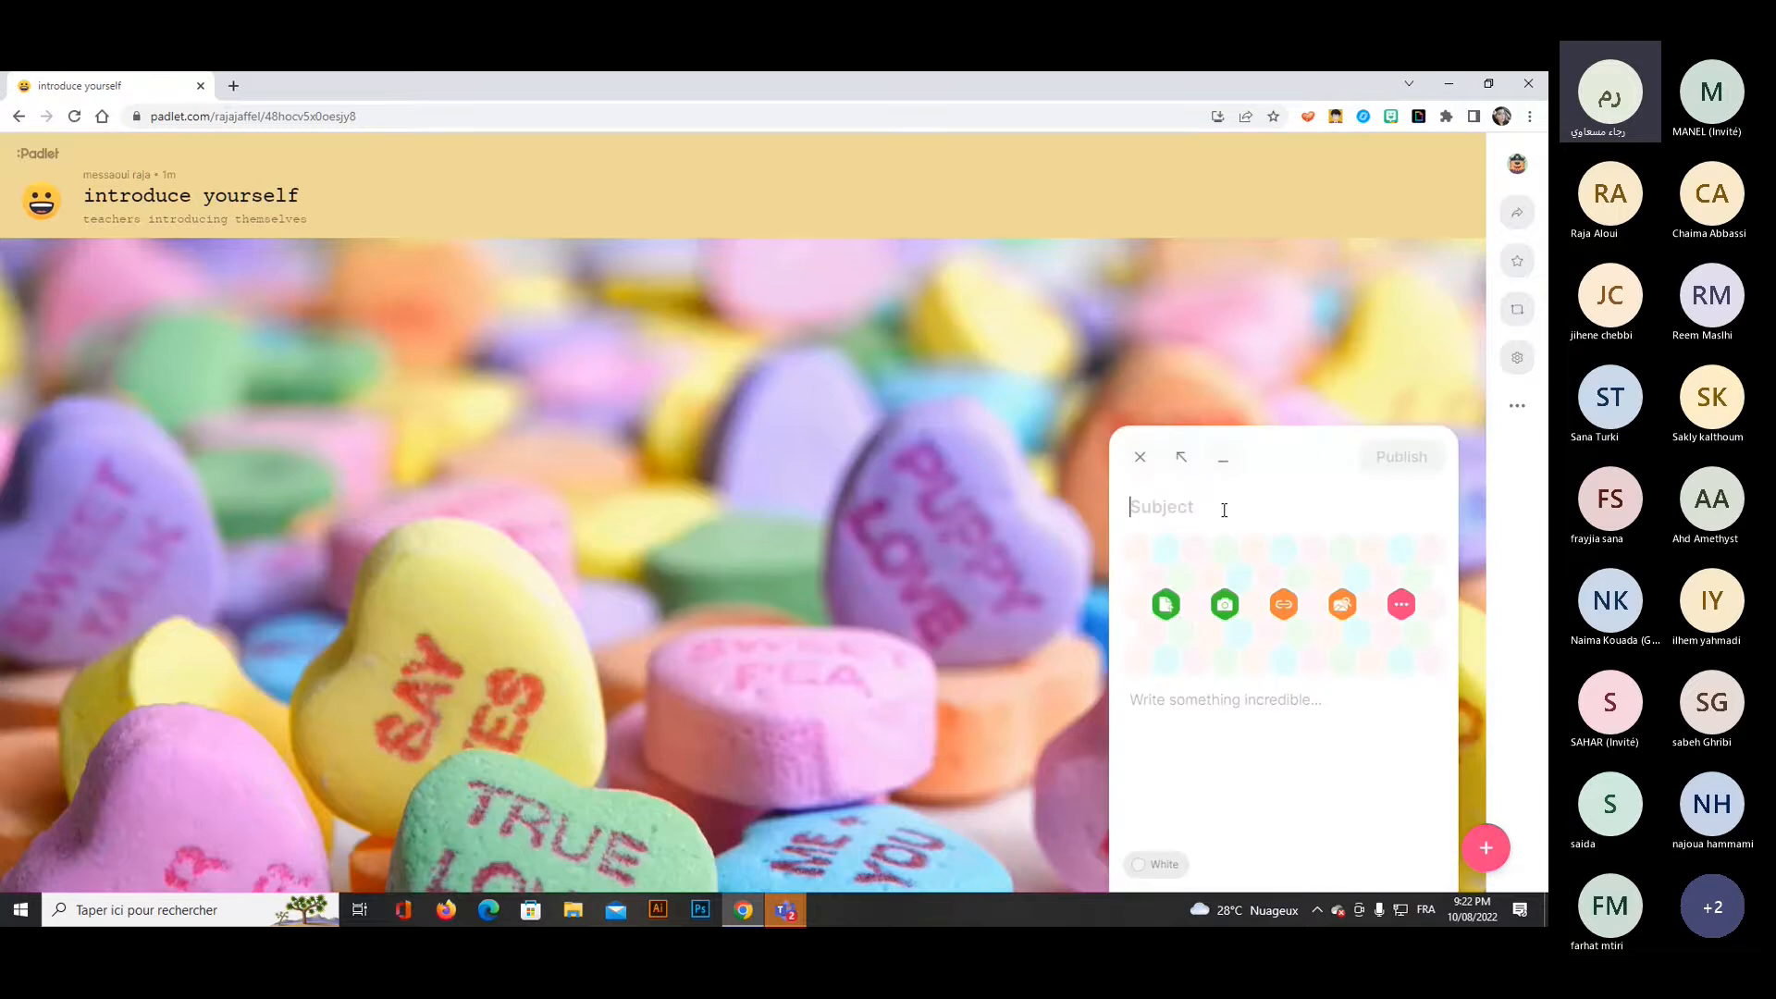
pyautogui.write('hi educators')
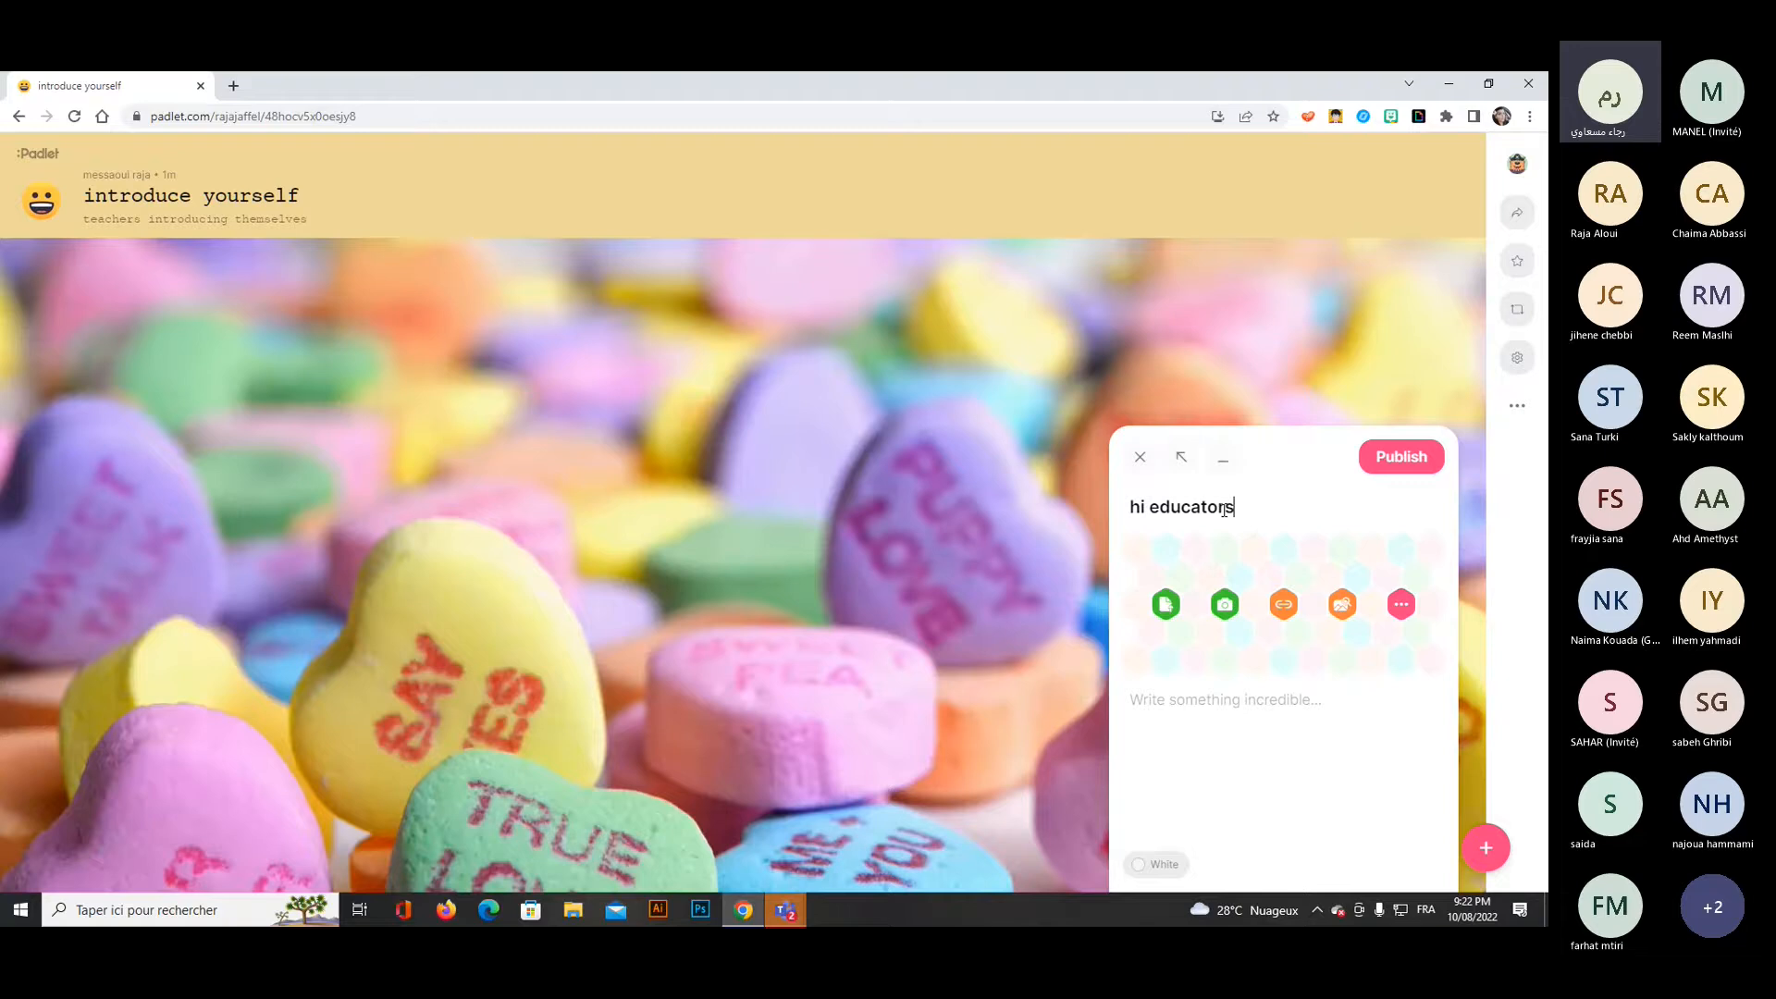
pyautogui.write(',')
pyautogui.press('BackSpace')
pyautogui.click(1175, 559)
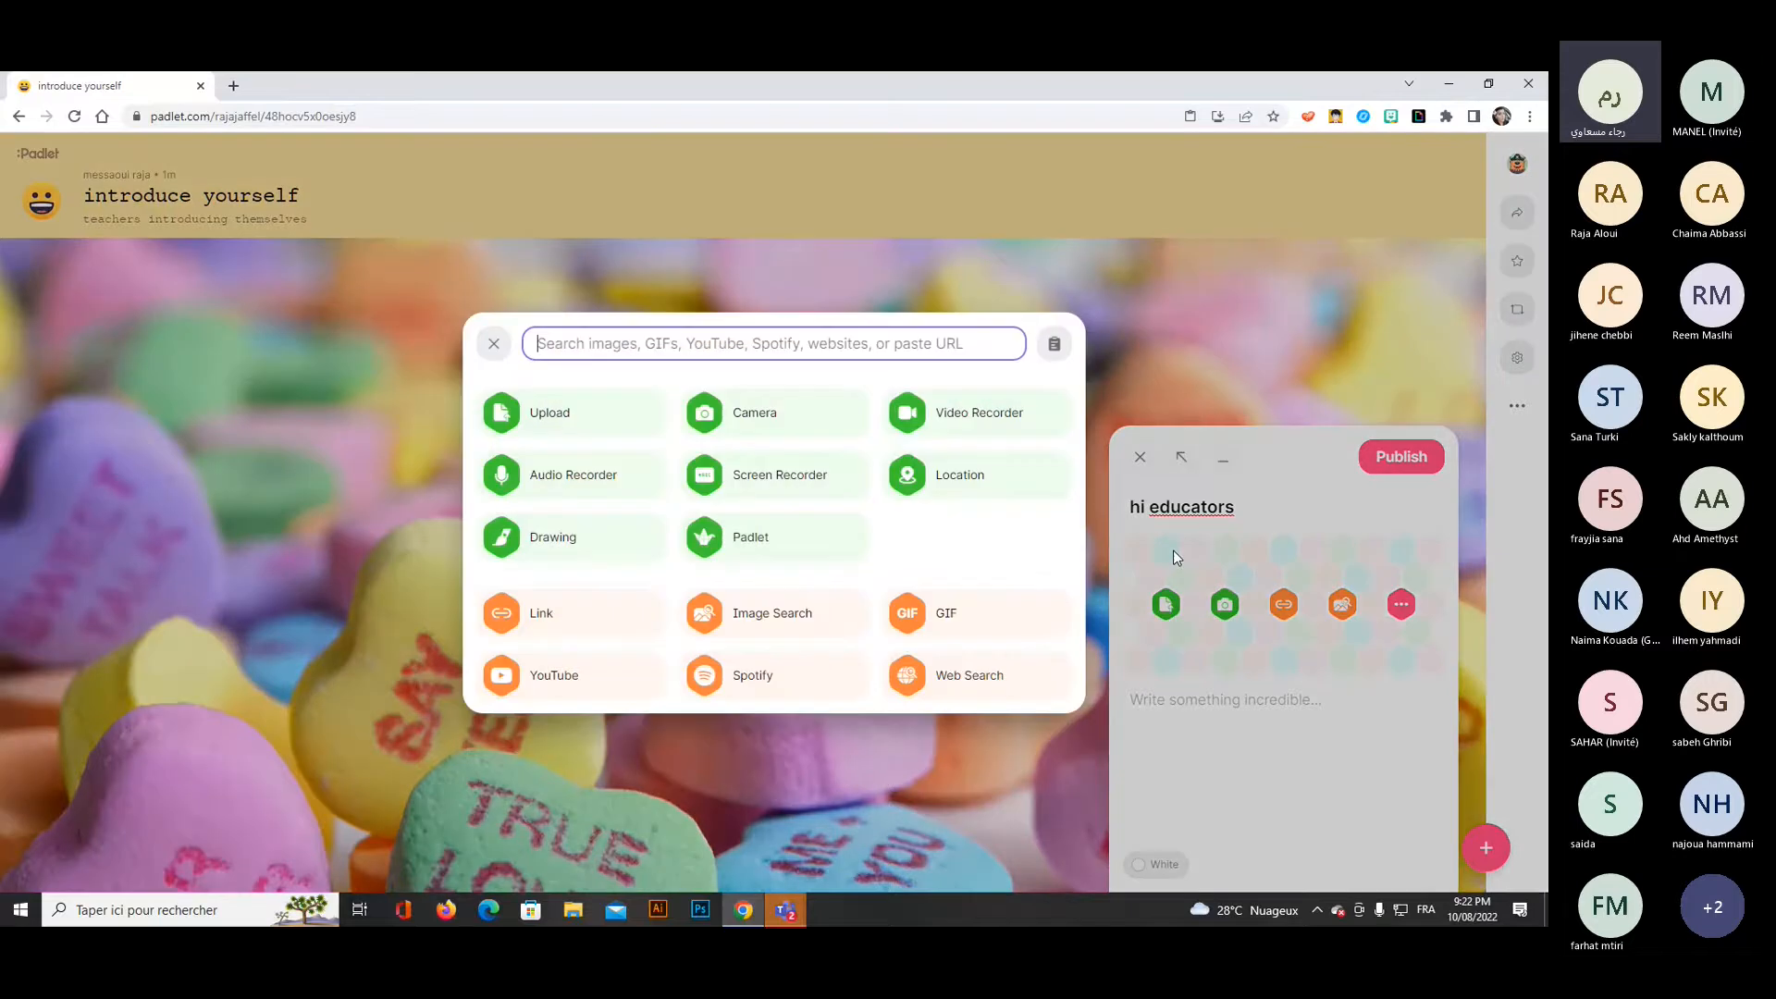
pyautogui.click(493, 345)
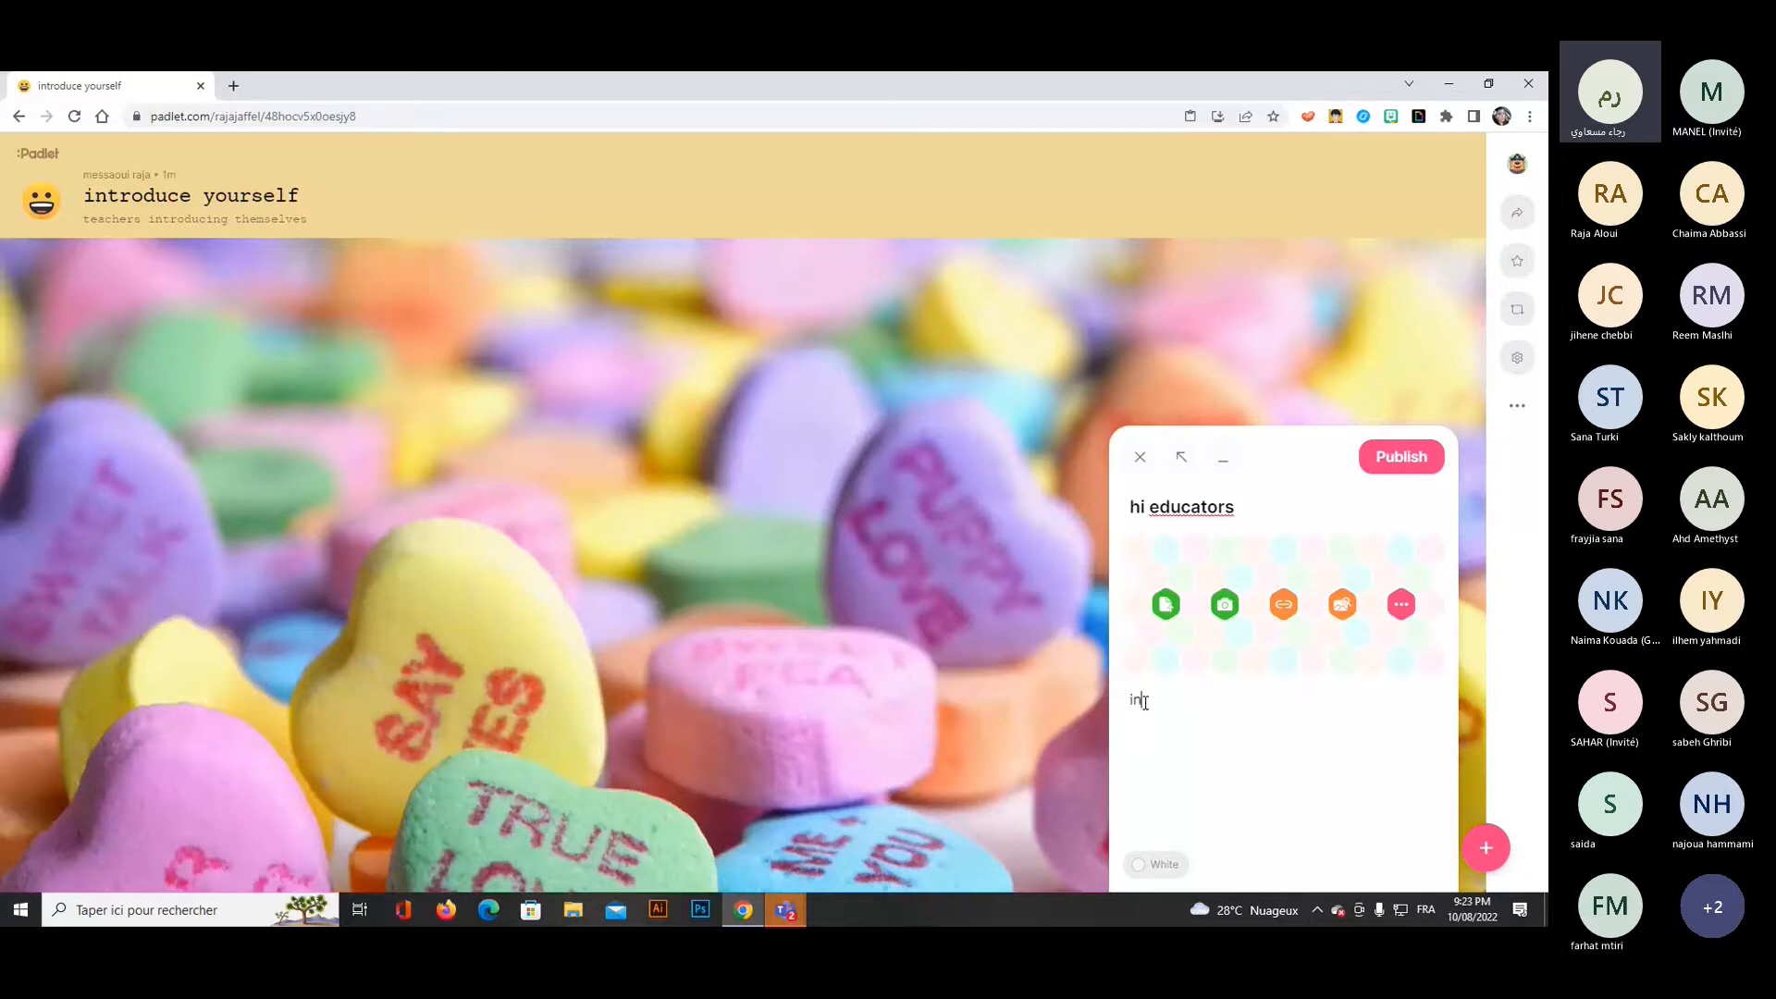
# Write "introduce yourself and name your schools" as the post's body text.
pyautogui.write('introduce yourself and n')
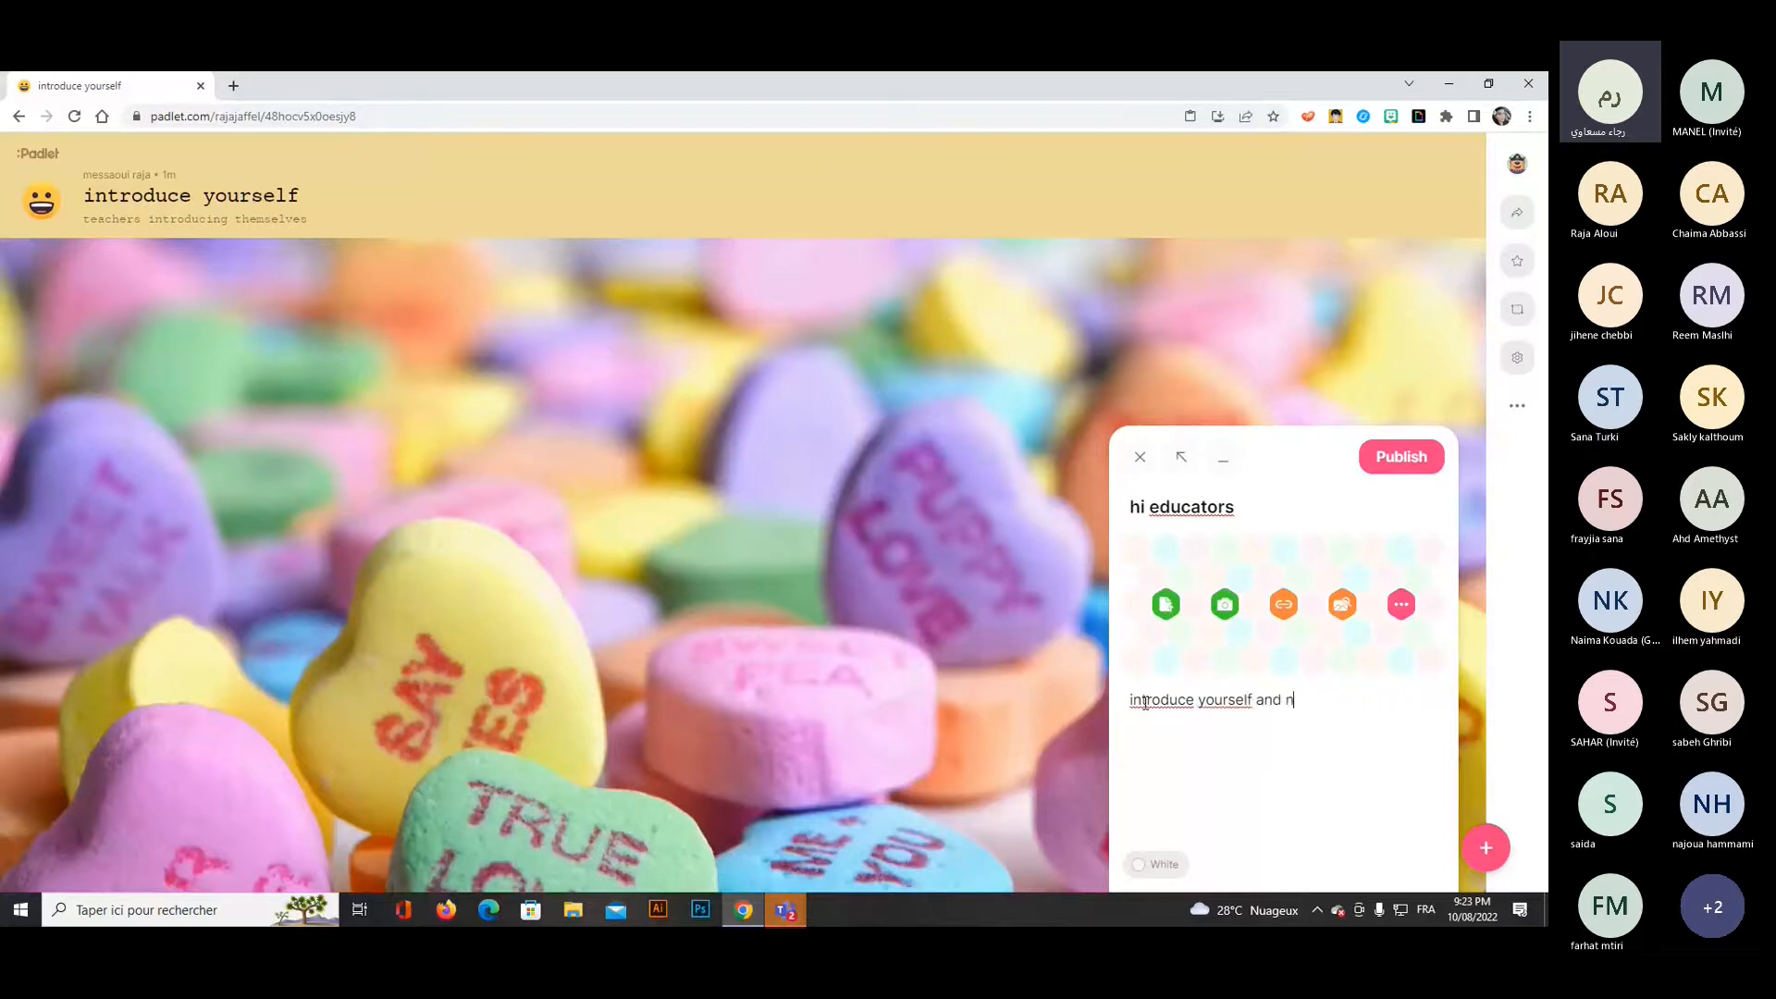
pyautogui.write('ame your schools')
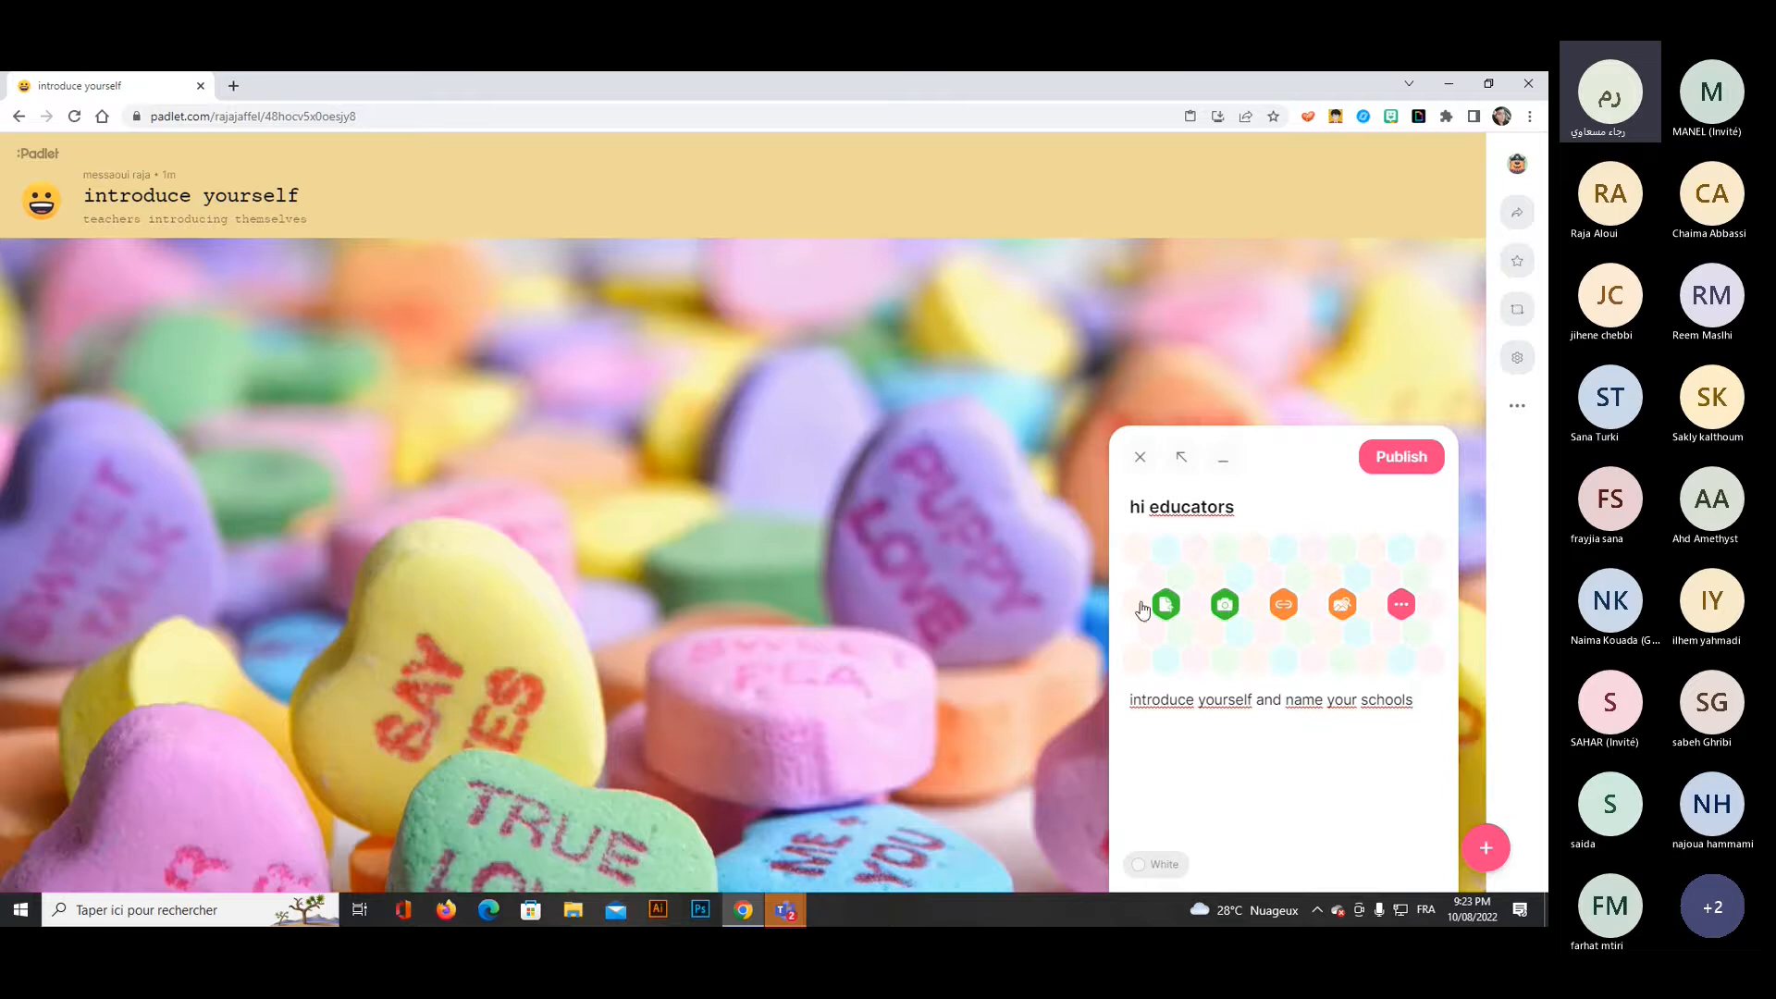
# Search images for "educators" and attach the picture of a teacher in front of a blackboard and class to the post.
pyautogui.click(1165, 615)
pyautogui.click(1342, 606)
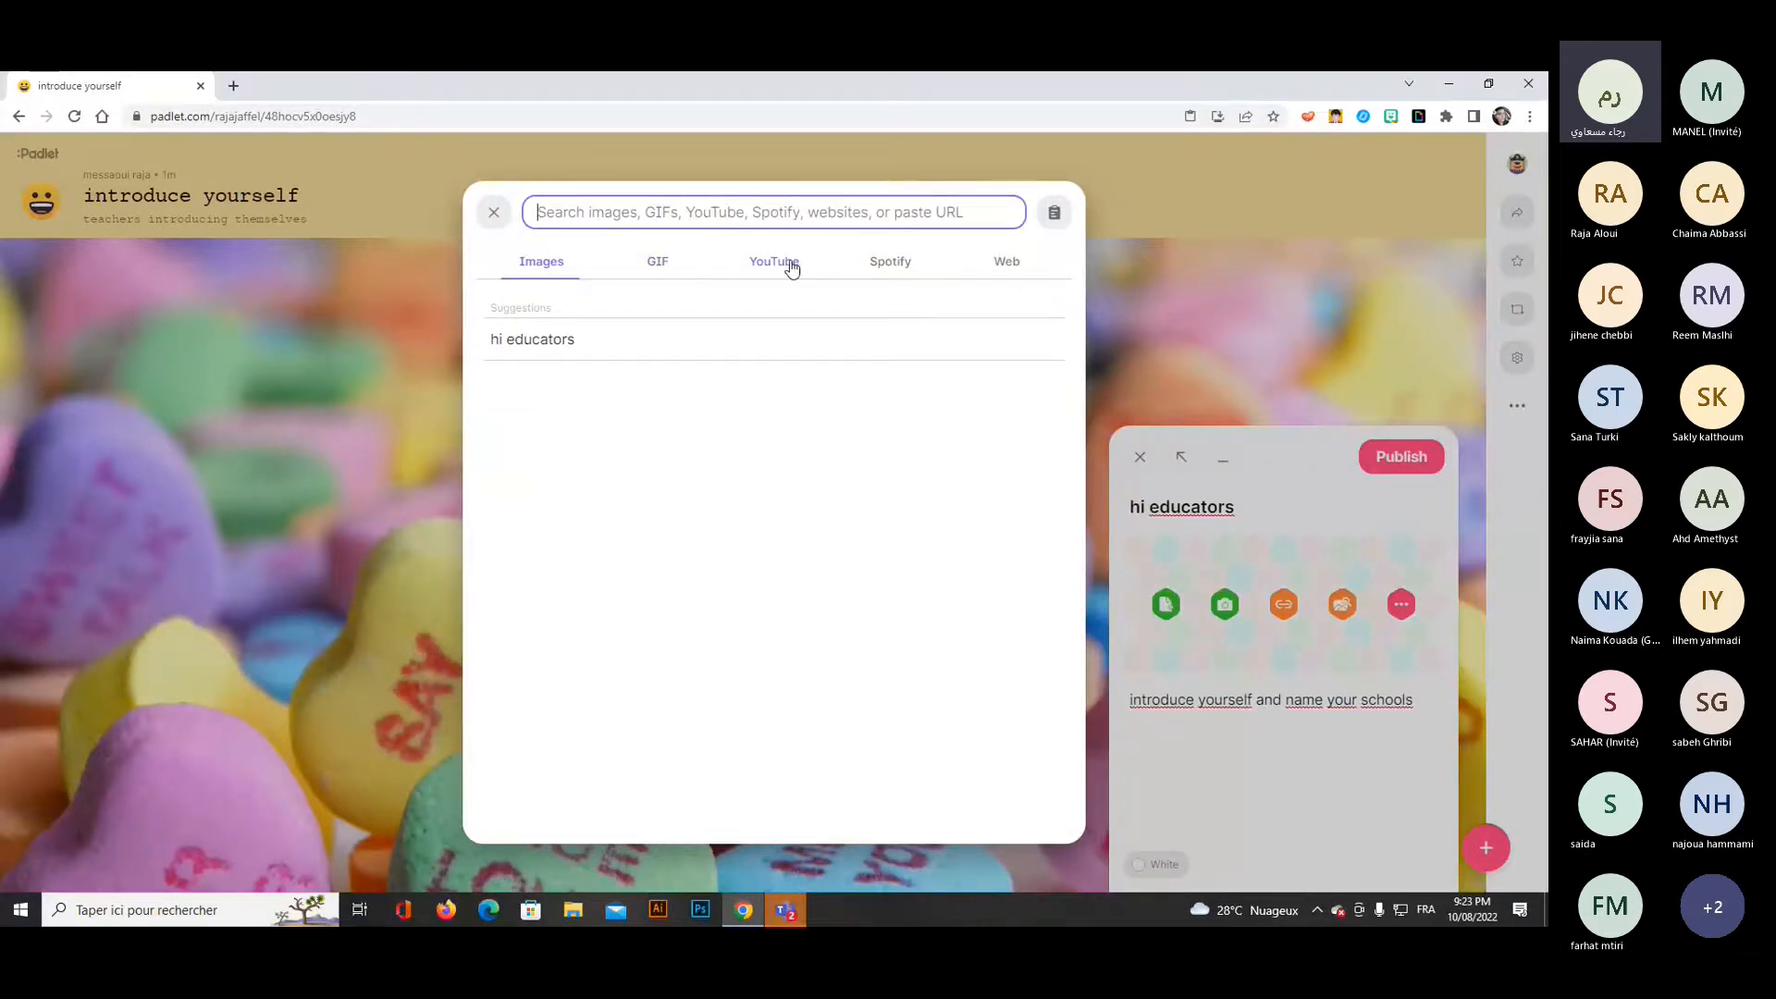
pyautogui.write('educators')
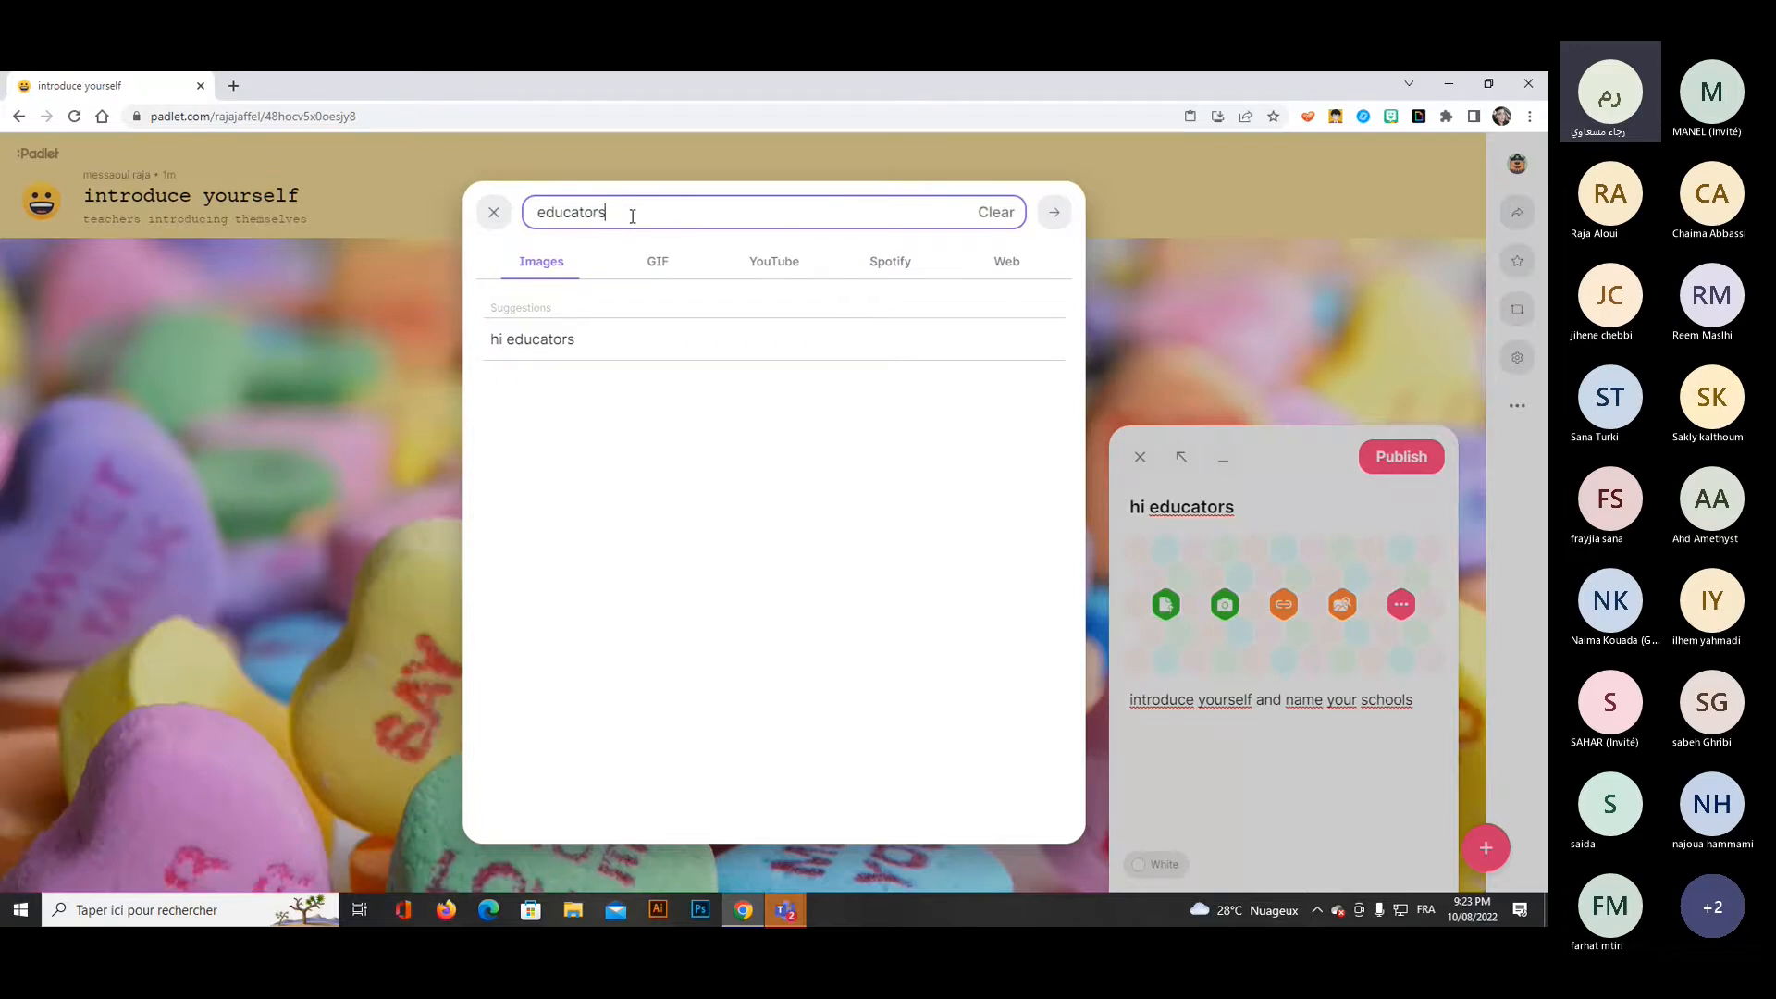
pyautogui.press('Return')
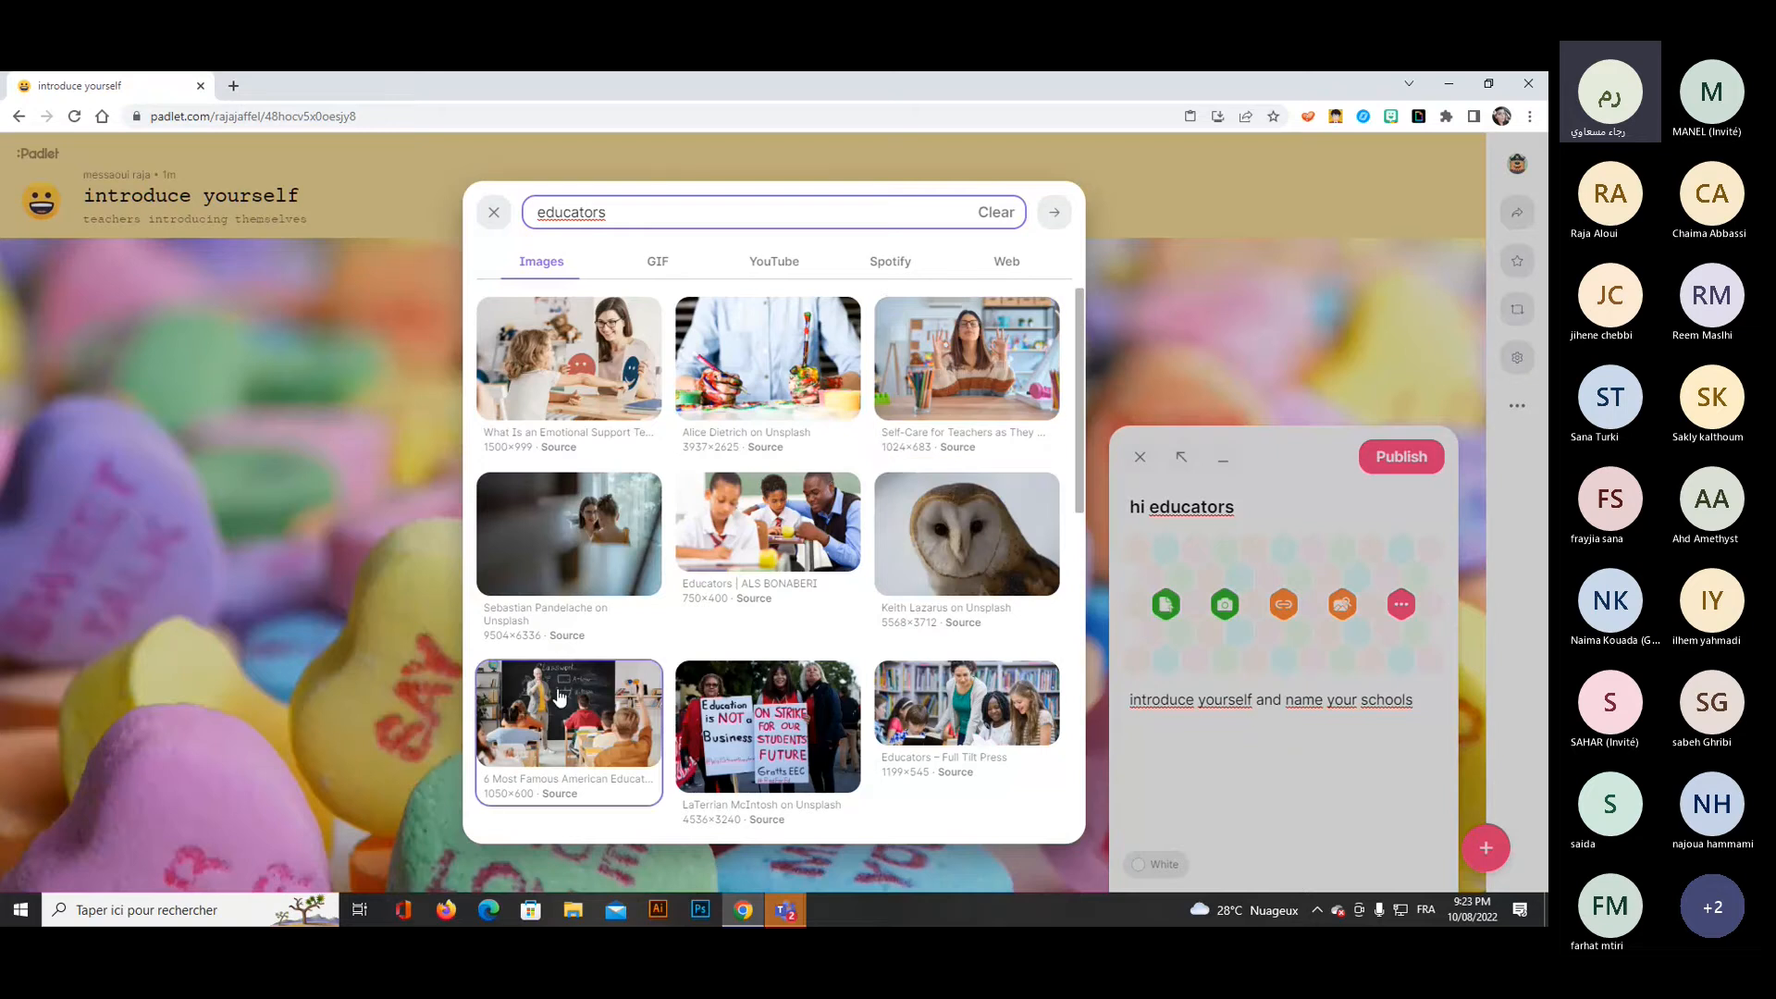
pyautogui.click(559, 696)
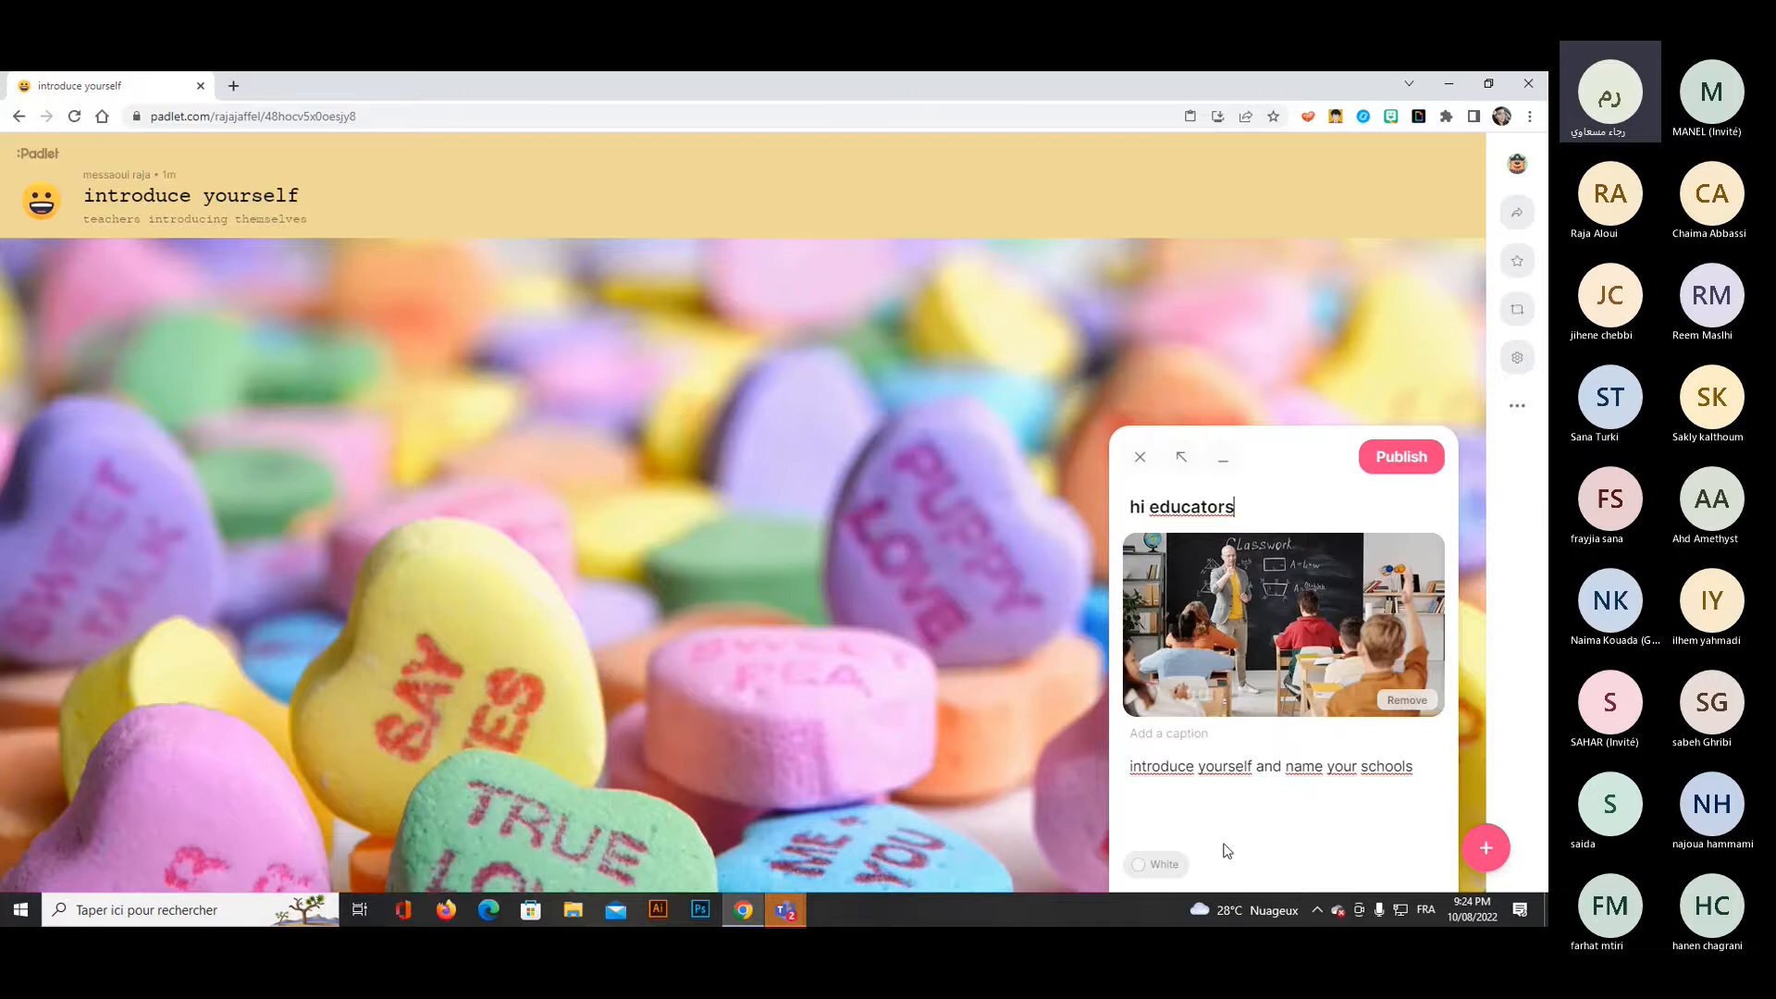
# Set the post's color to Blue and publish it on the padlet.
pyautogui.click(1160, 862)
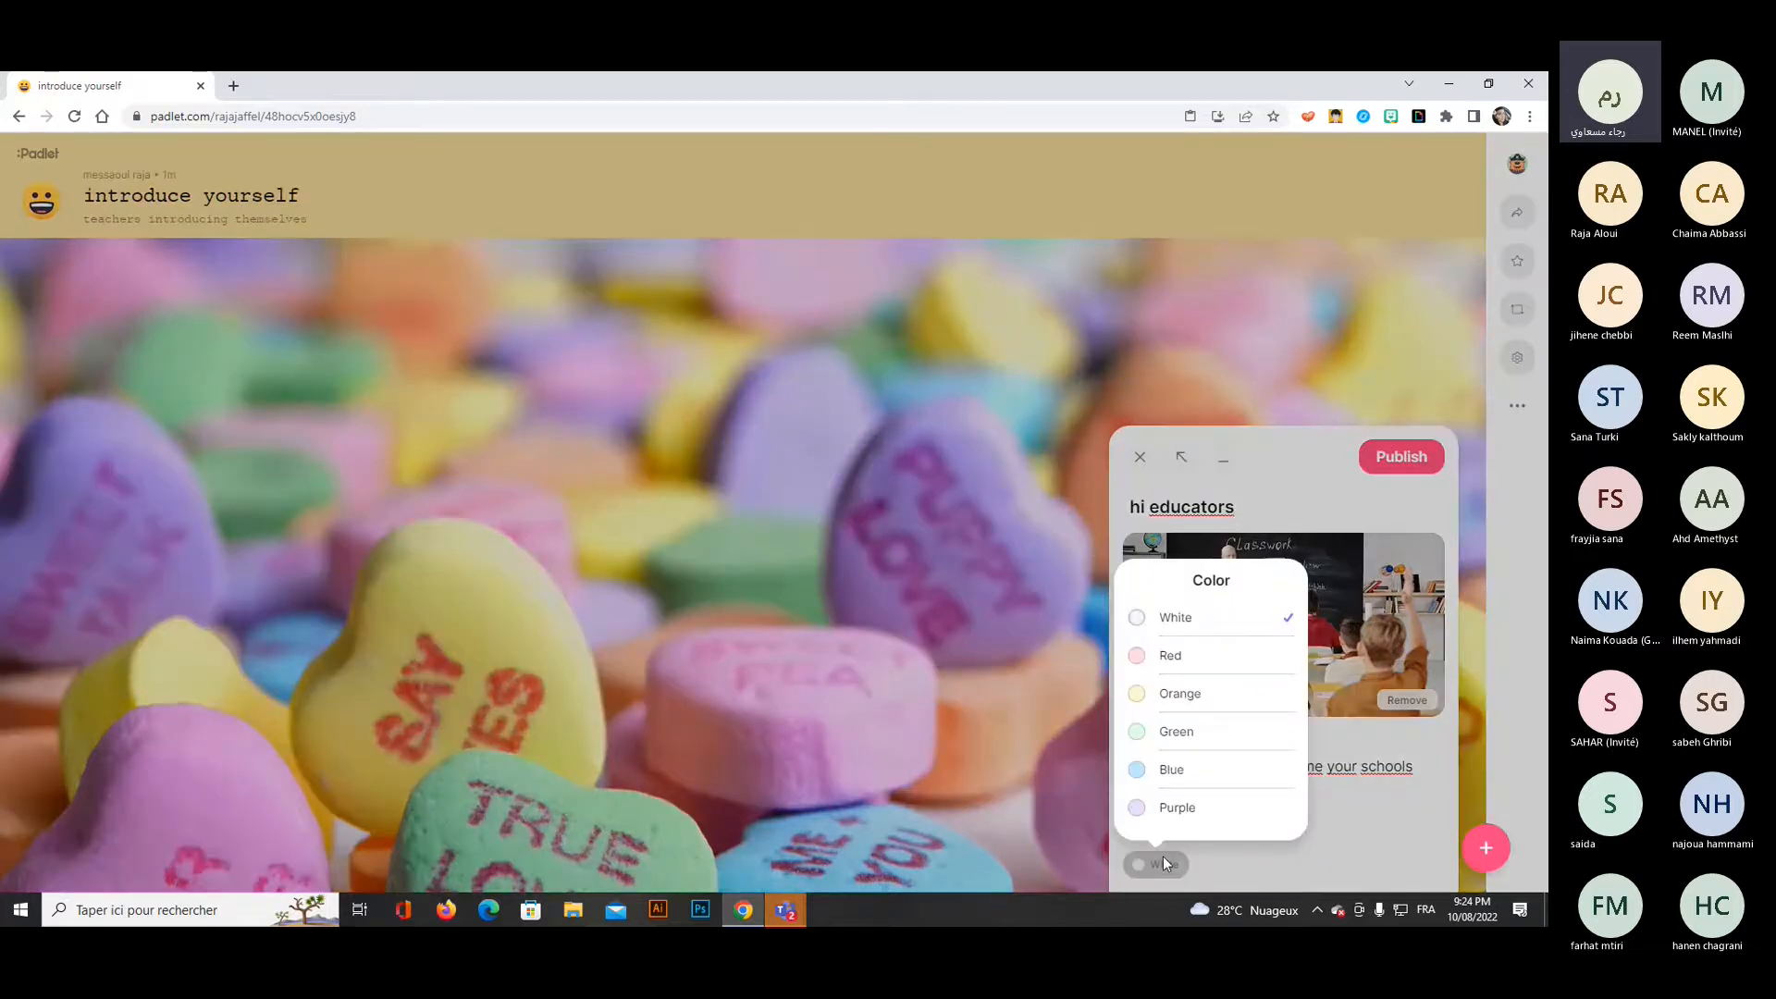
pyautogui.click(1172, 767)
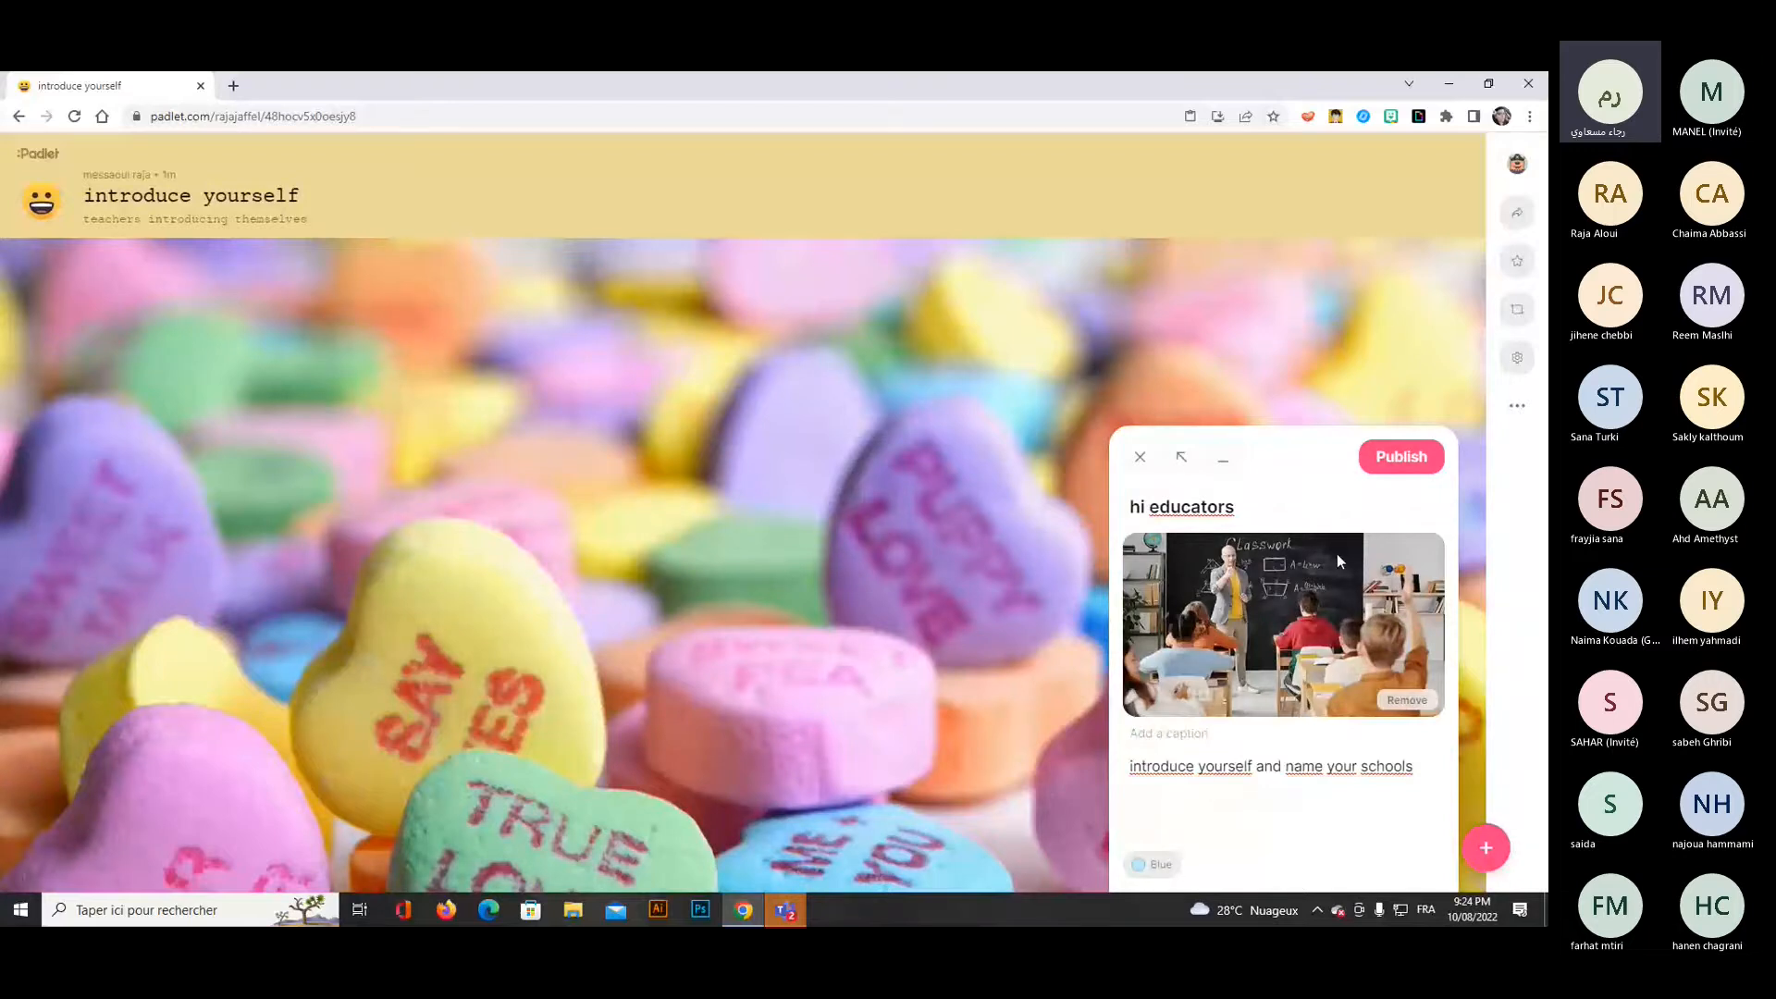
pyautogui.hotkey('ctrl', 'Return')
# Switch to the Teams meeting to check the waiting room and participants, and return to the padlet.
pyautogui.click(786, 906)
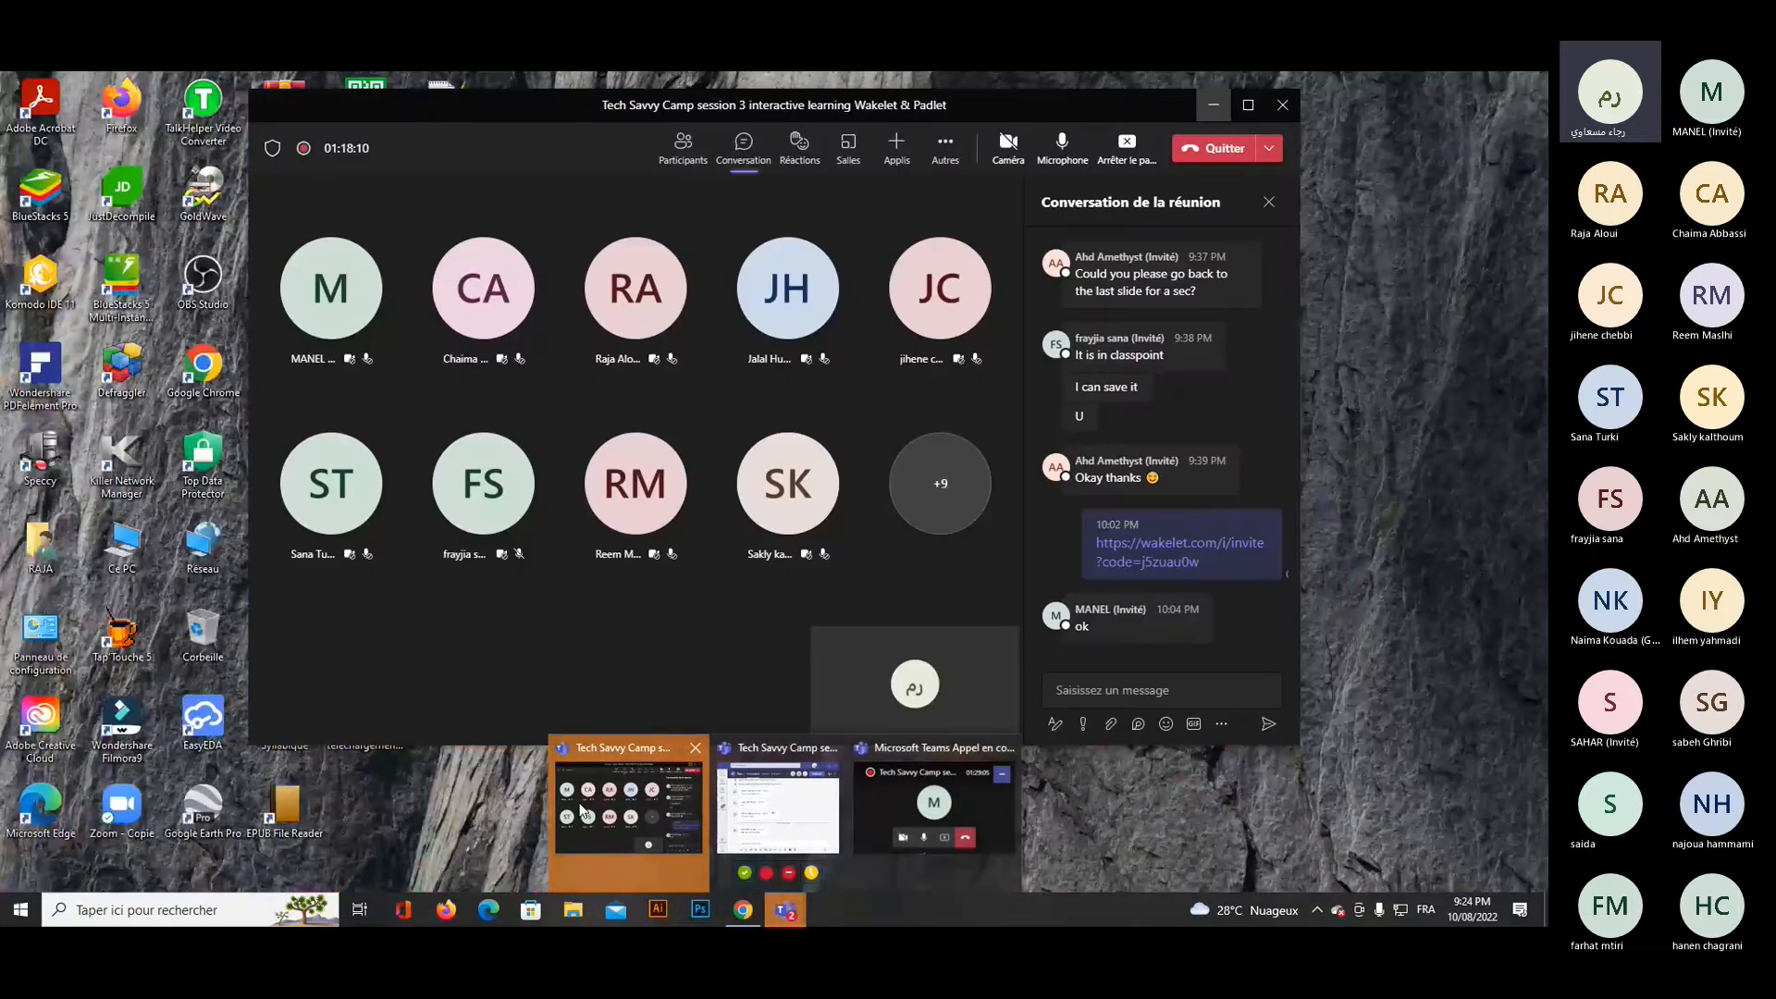
pyautogui.click(581, 810)
pyautogui.click(730, 501)
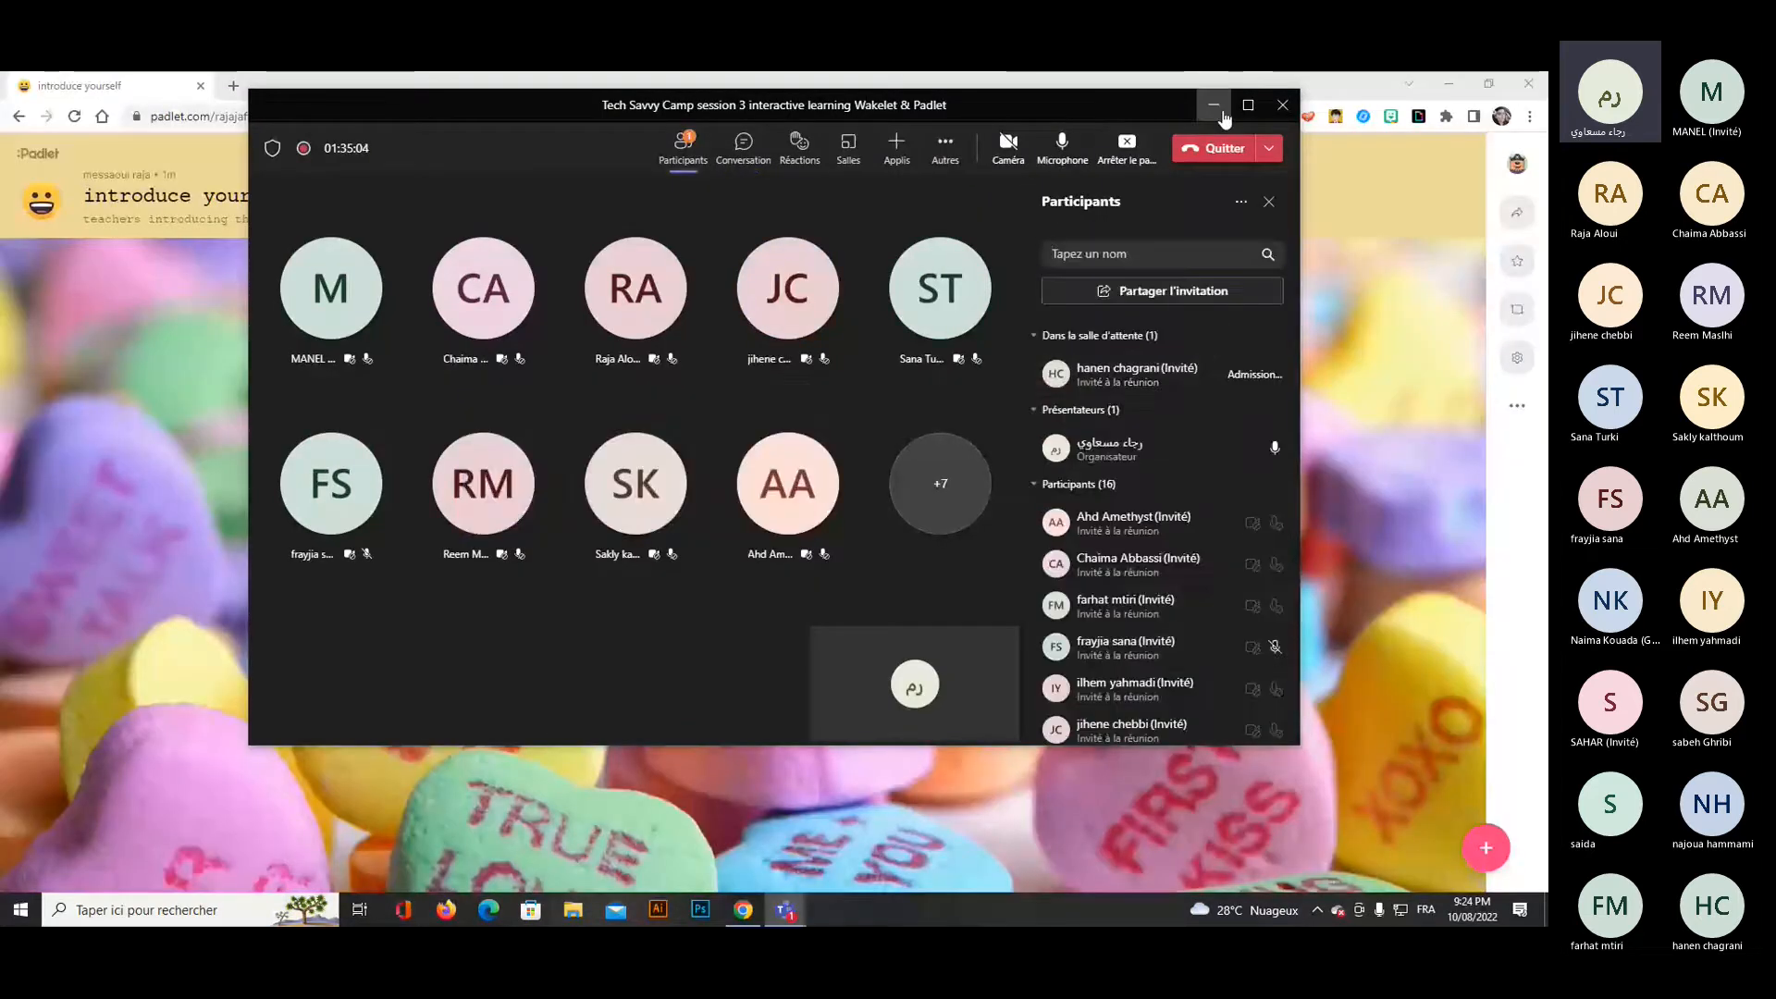
pyautogui.click(1214, 108)
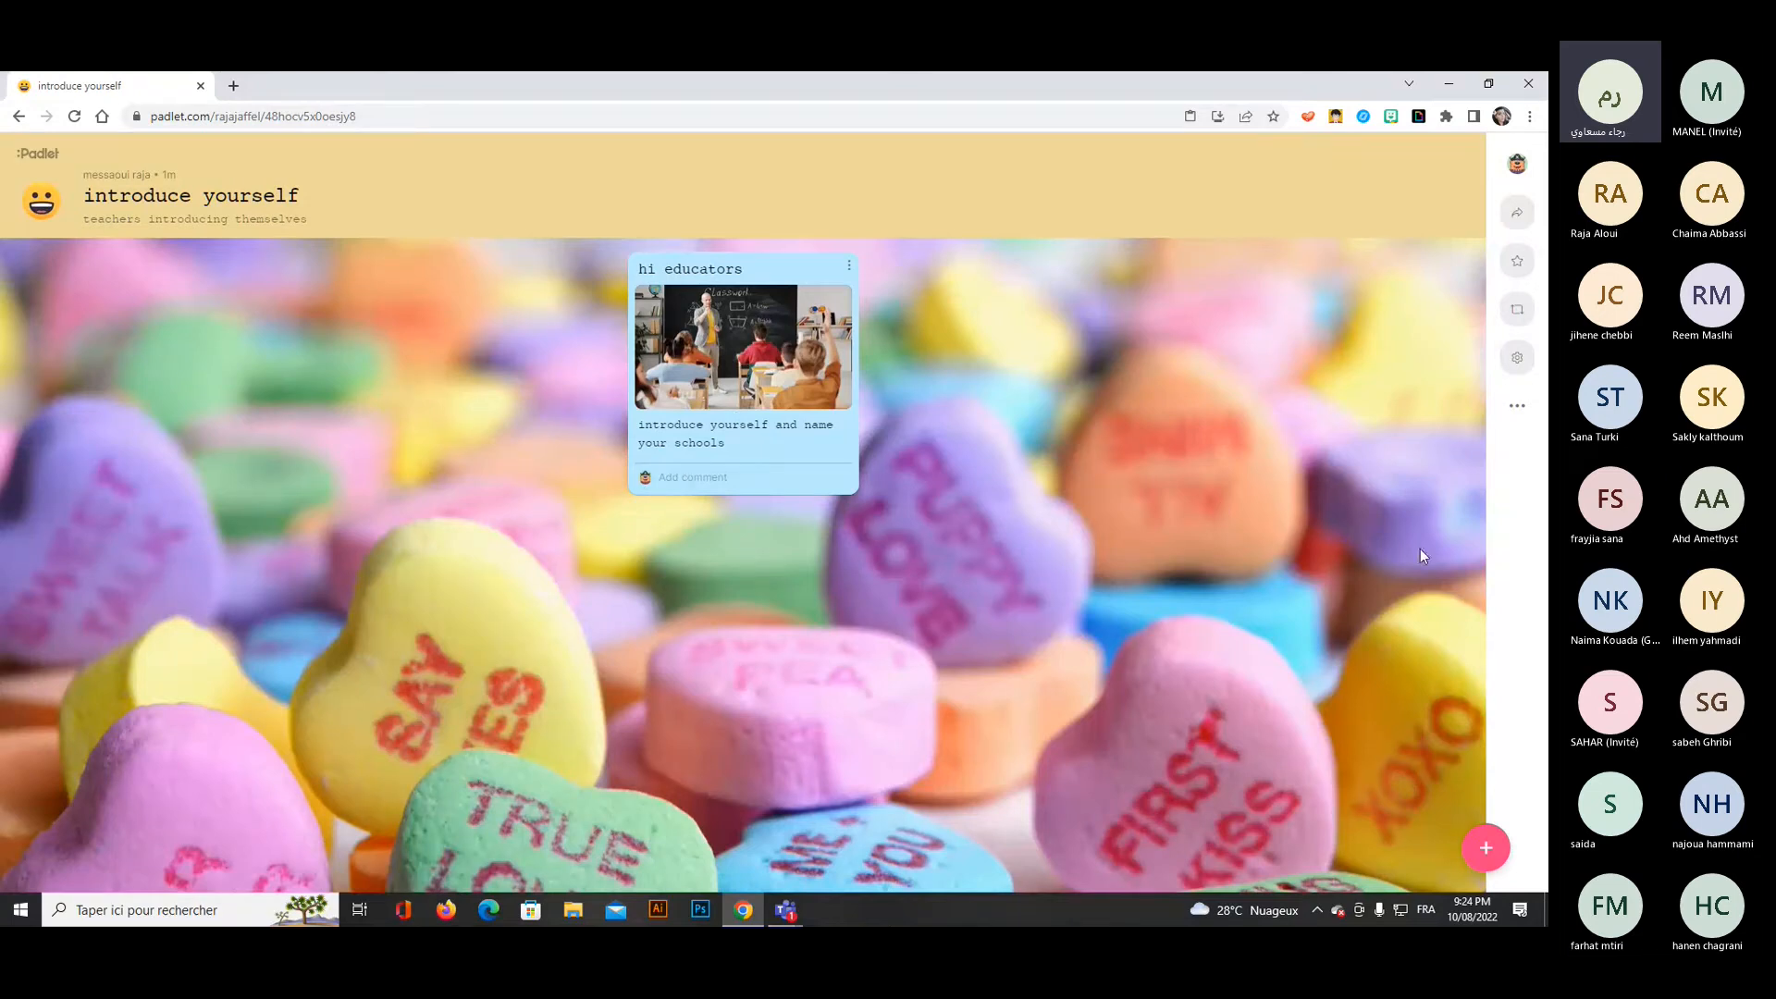
# Review the padlet's appearance, posting and content filtering settings, closing them without changes.
pyautogui.click(1518, 411)
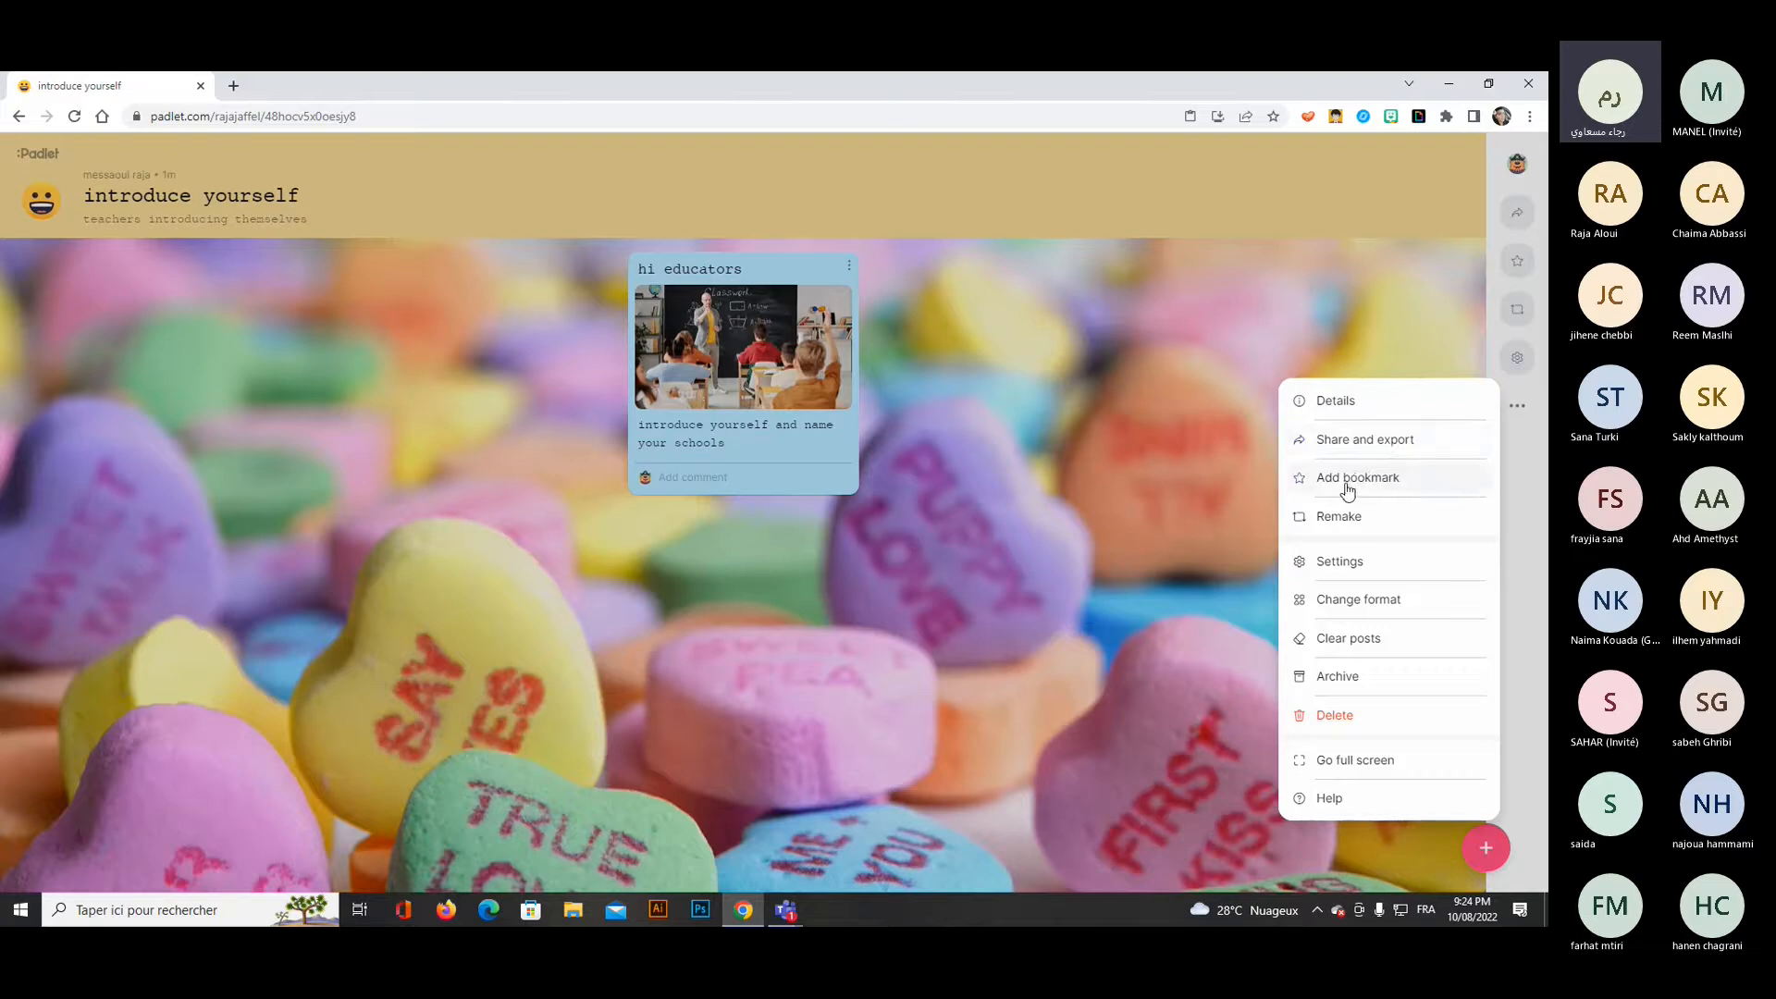
pyautogui.click(1340, 562)
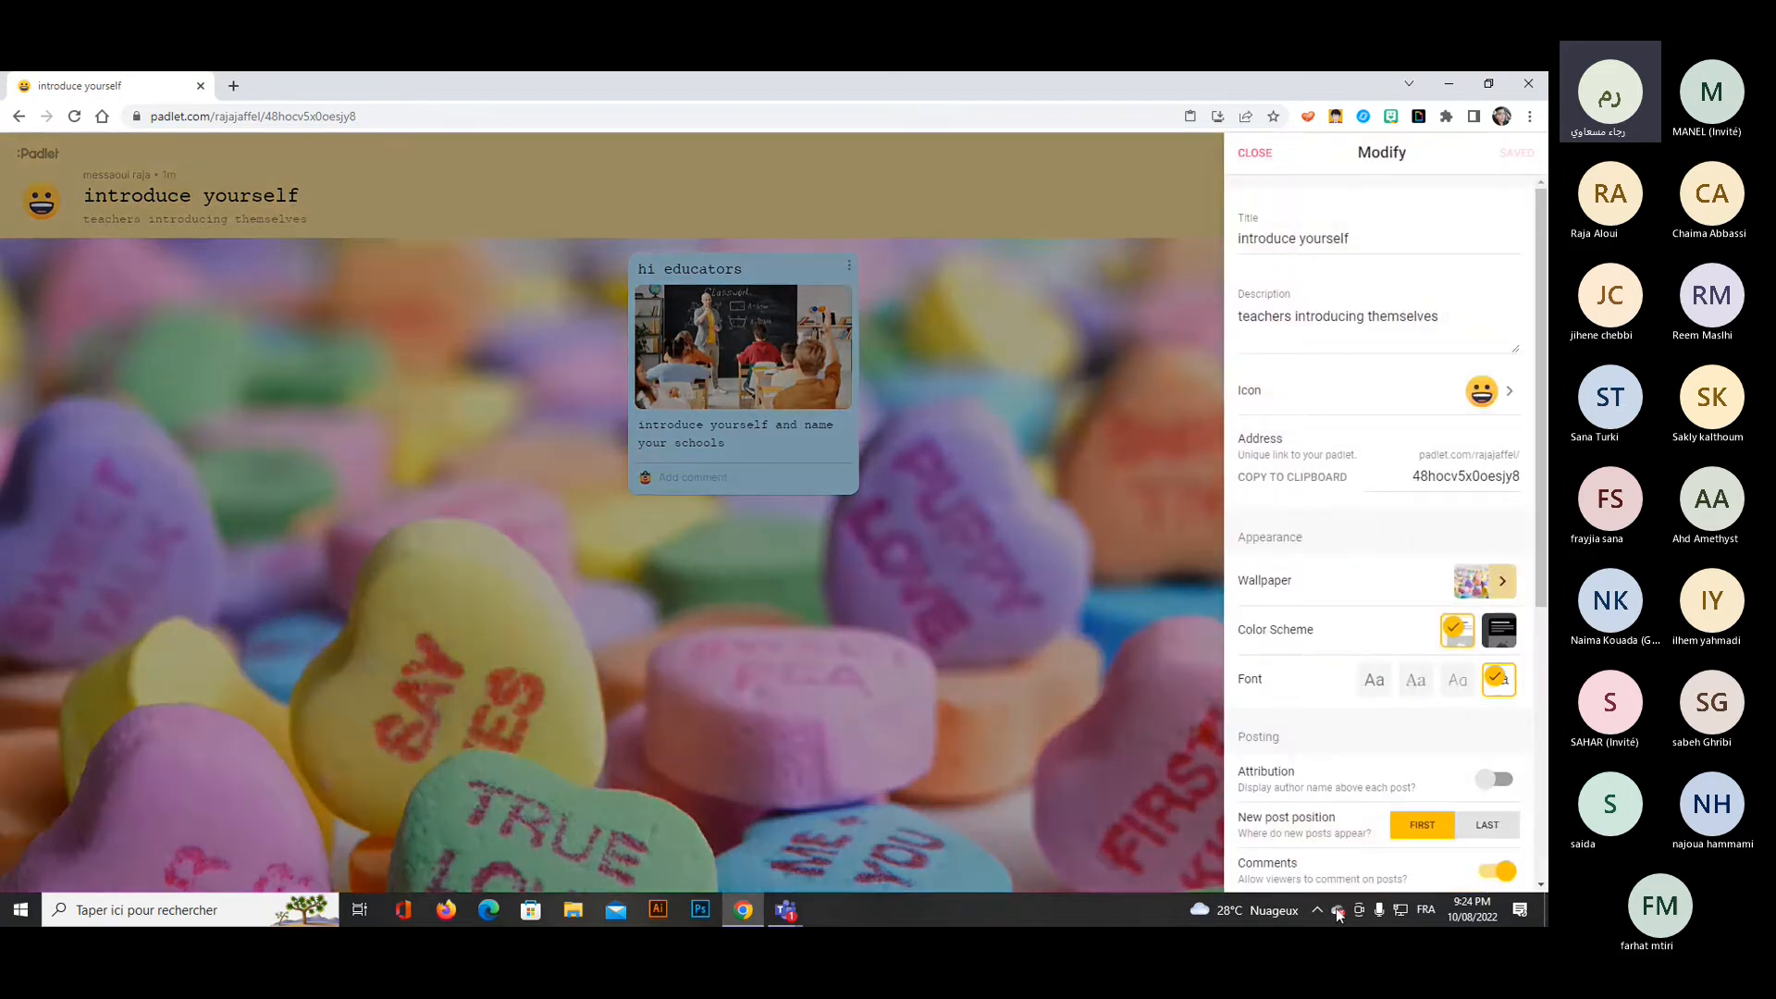
pyautogui.scroll(-4, 1358, 781)
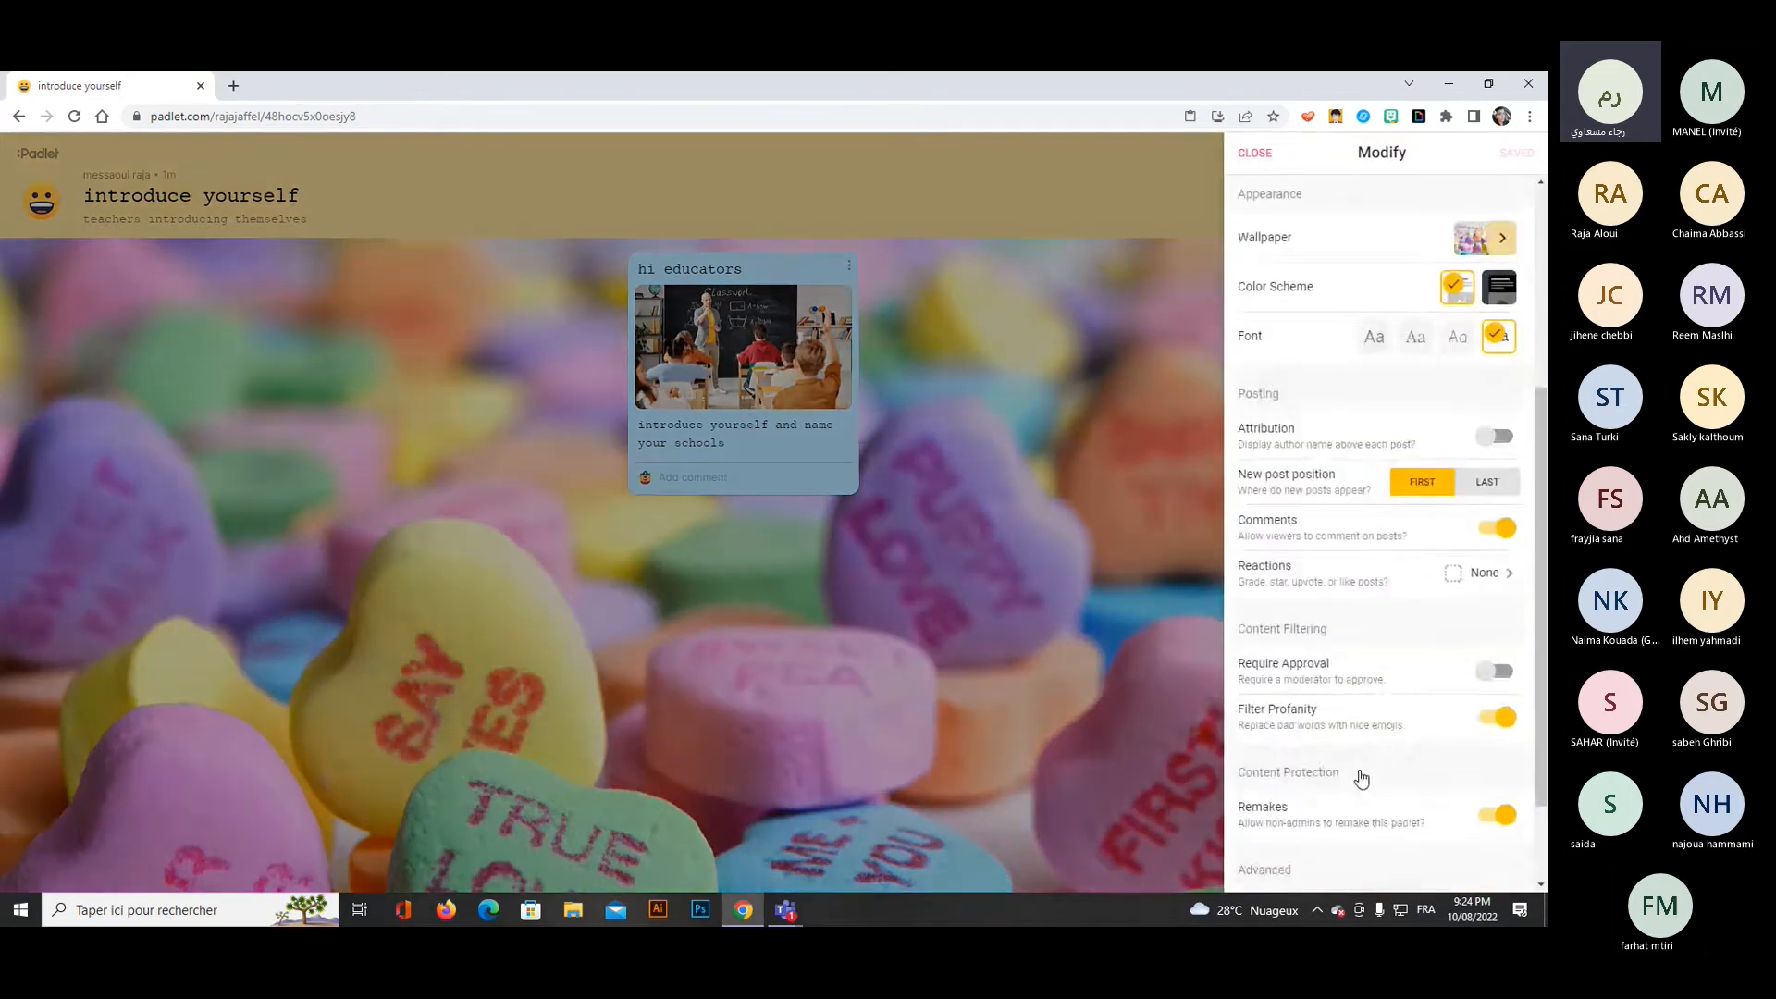
pyautogui.scroll(5, 1360, 780)
pyautogui.click(1267, 156)
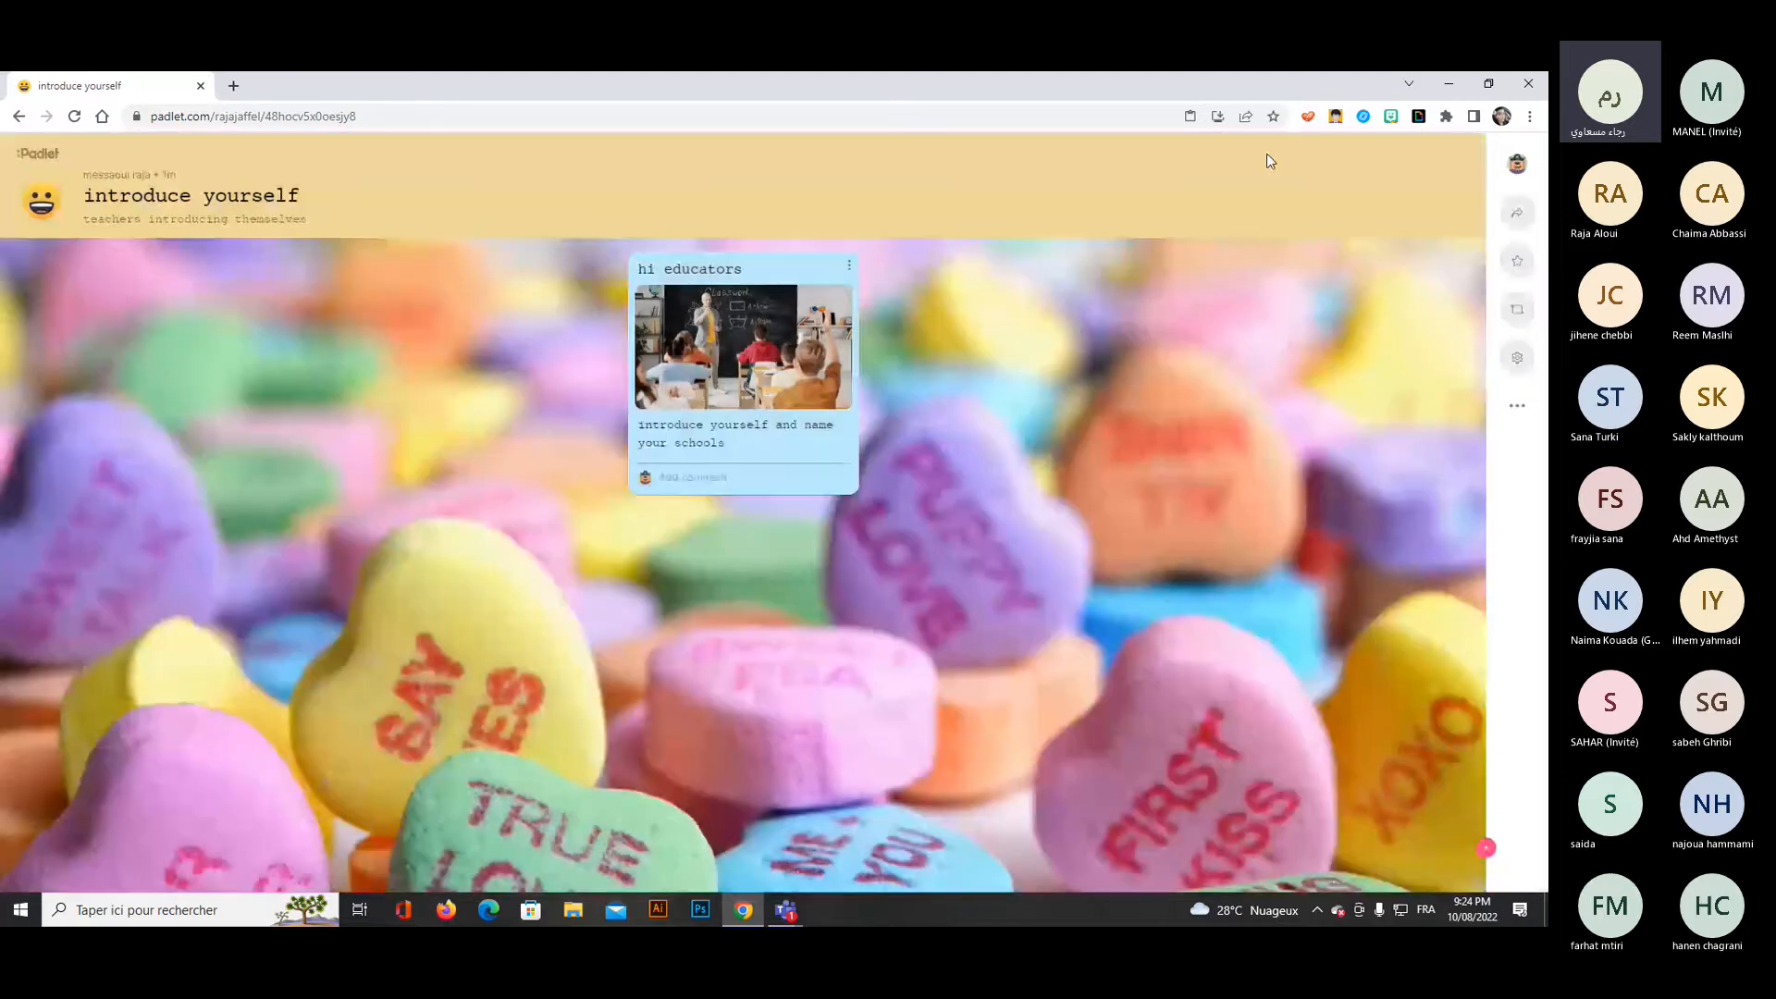
# Change the padlet's format to Map and reopen the board from the dashboard.
pyautogui.click(1517, 405)
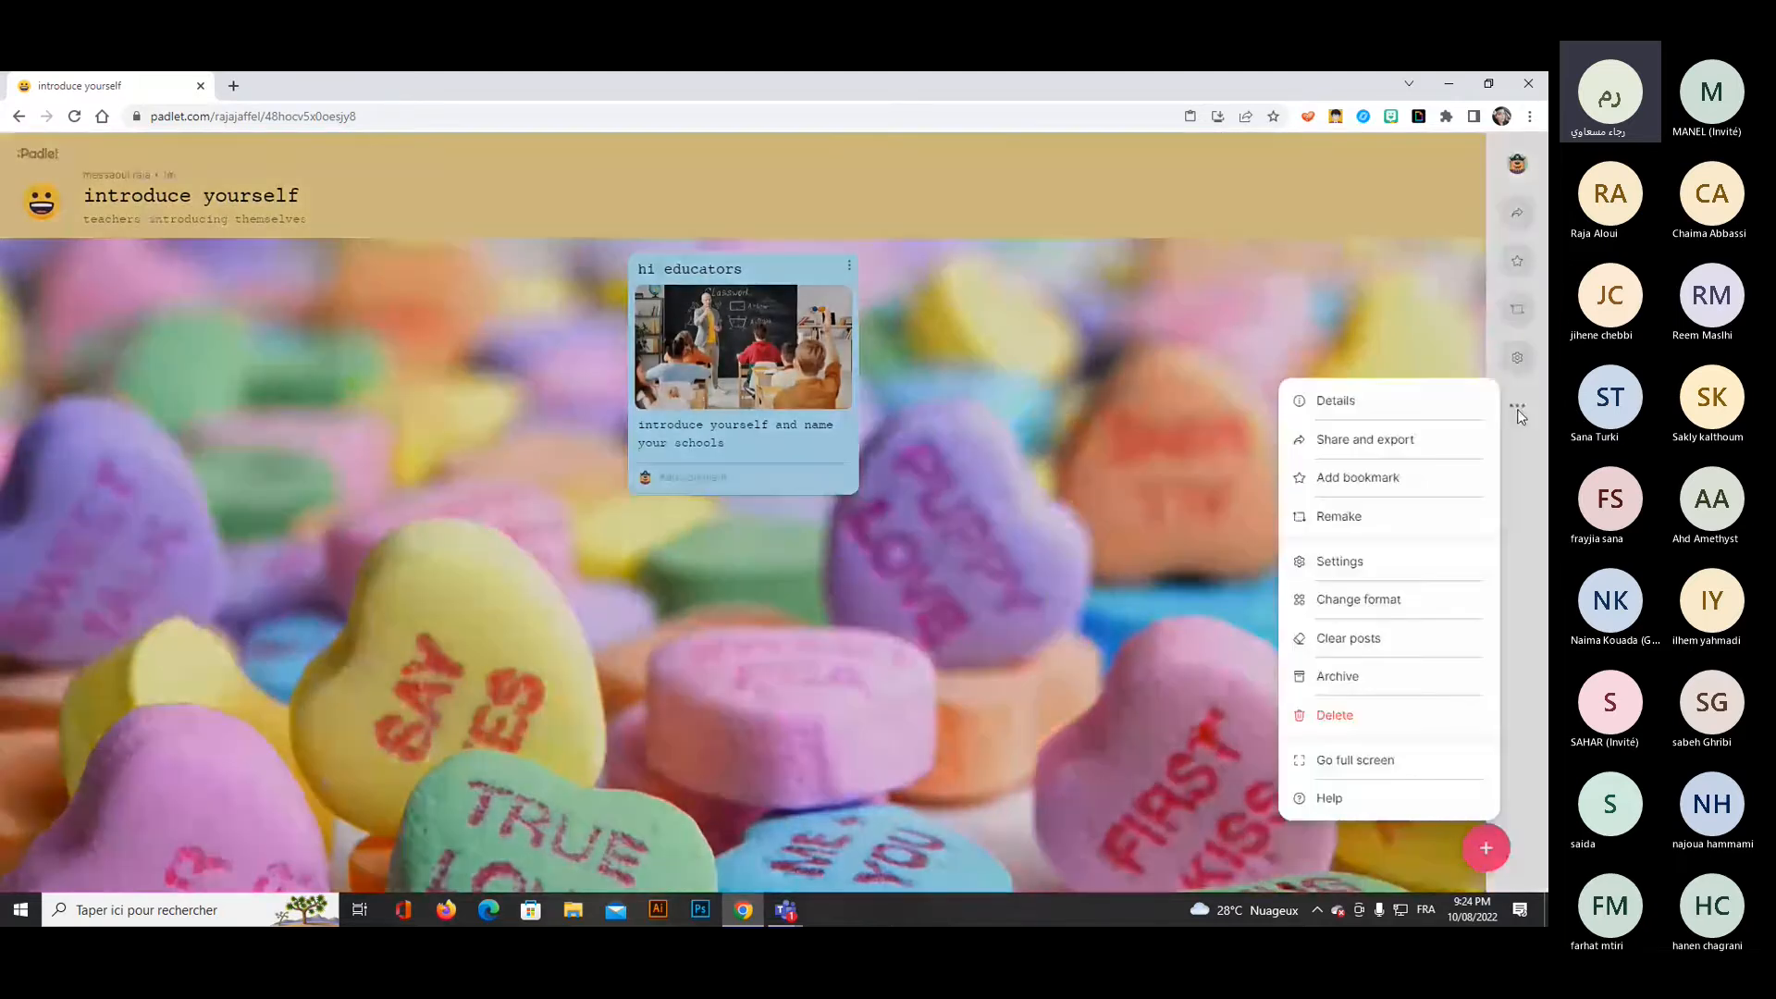
pyautogui.click(1338, 602)
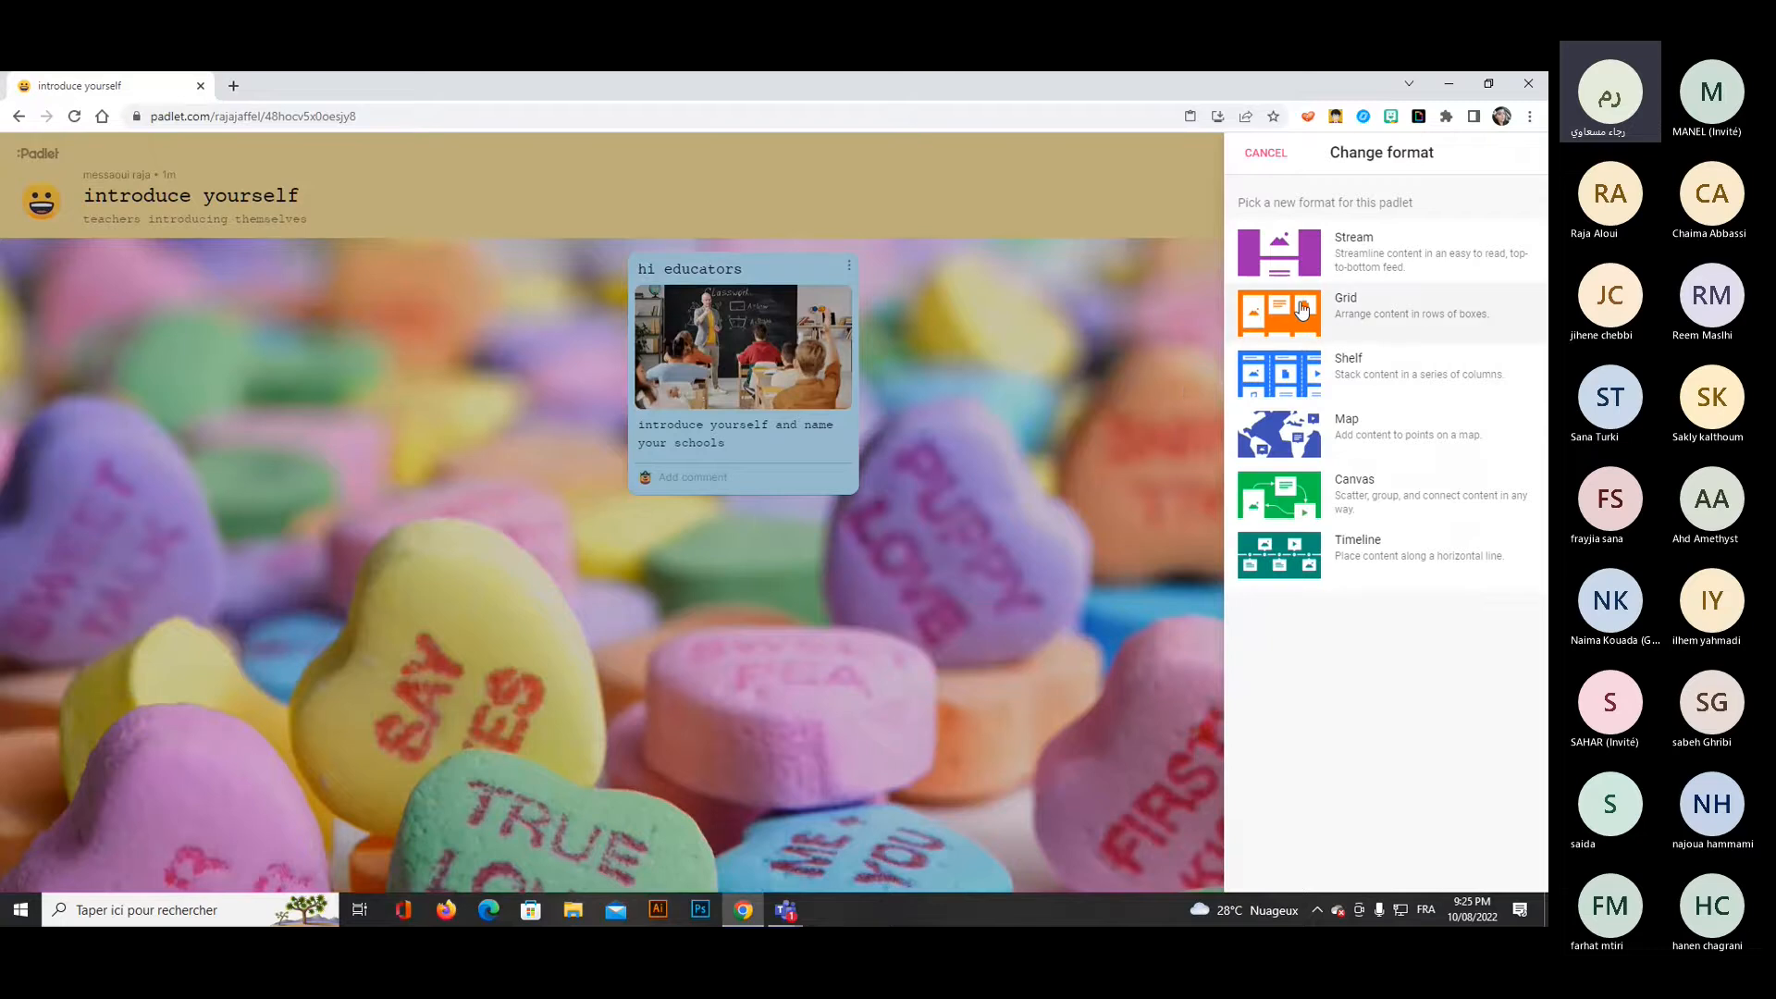
pyautogui.click(1376, 436)
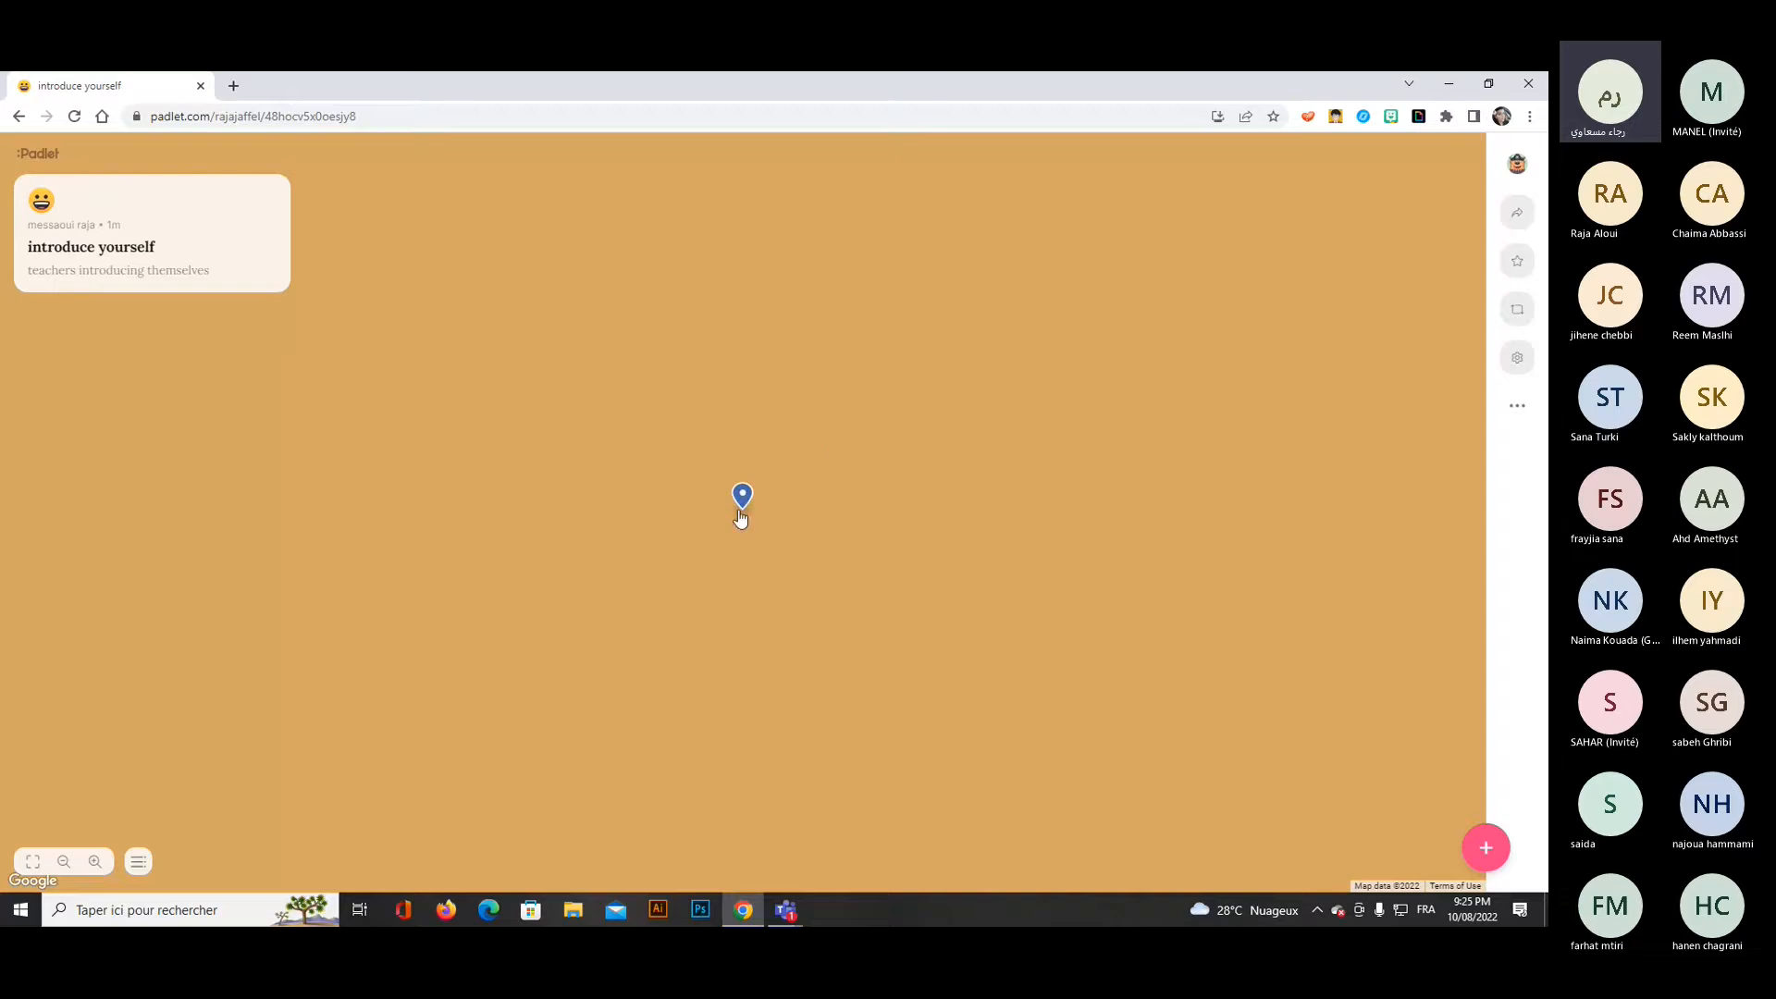
pyautogui.click(18, 118)
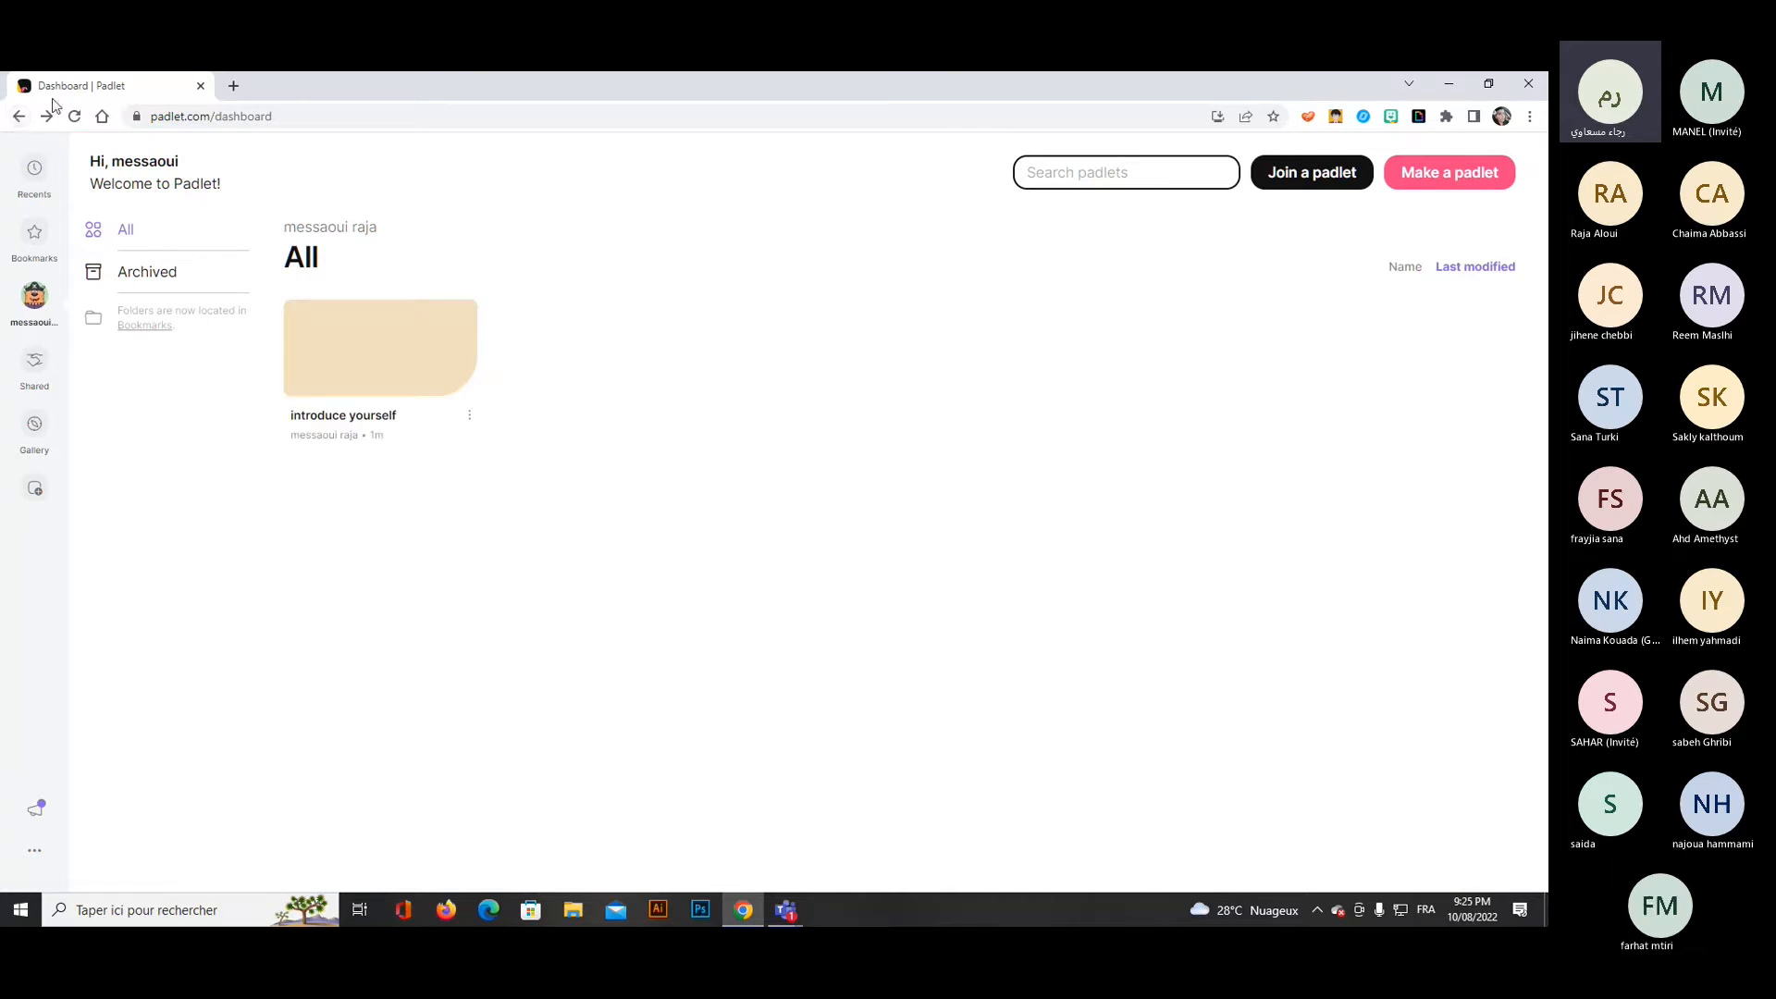
pyautogui.click(48, 117)
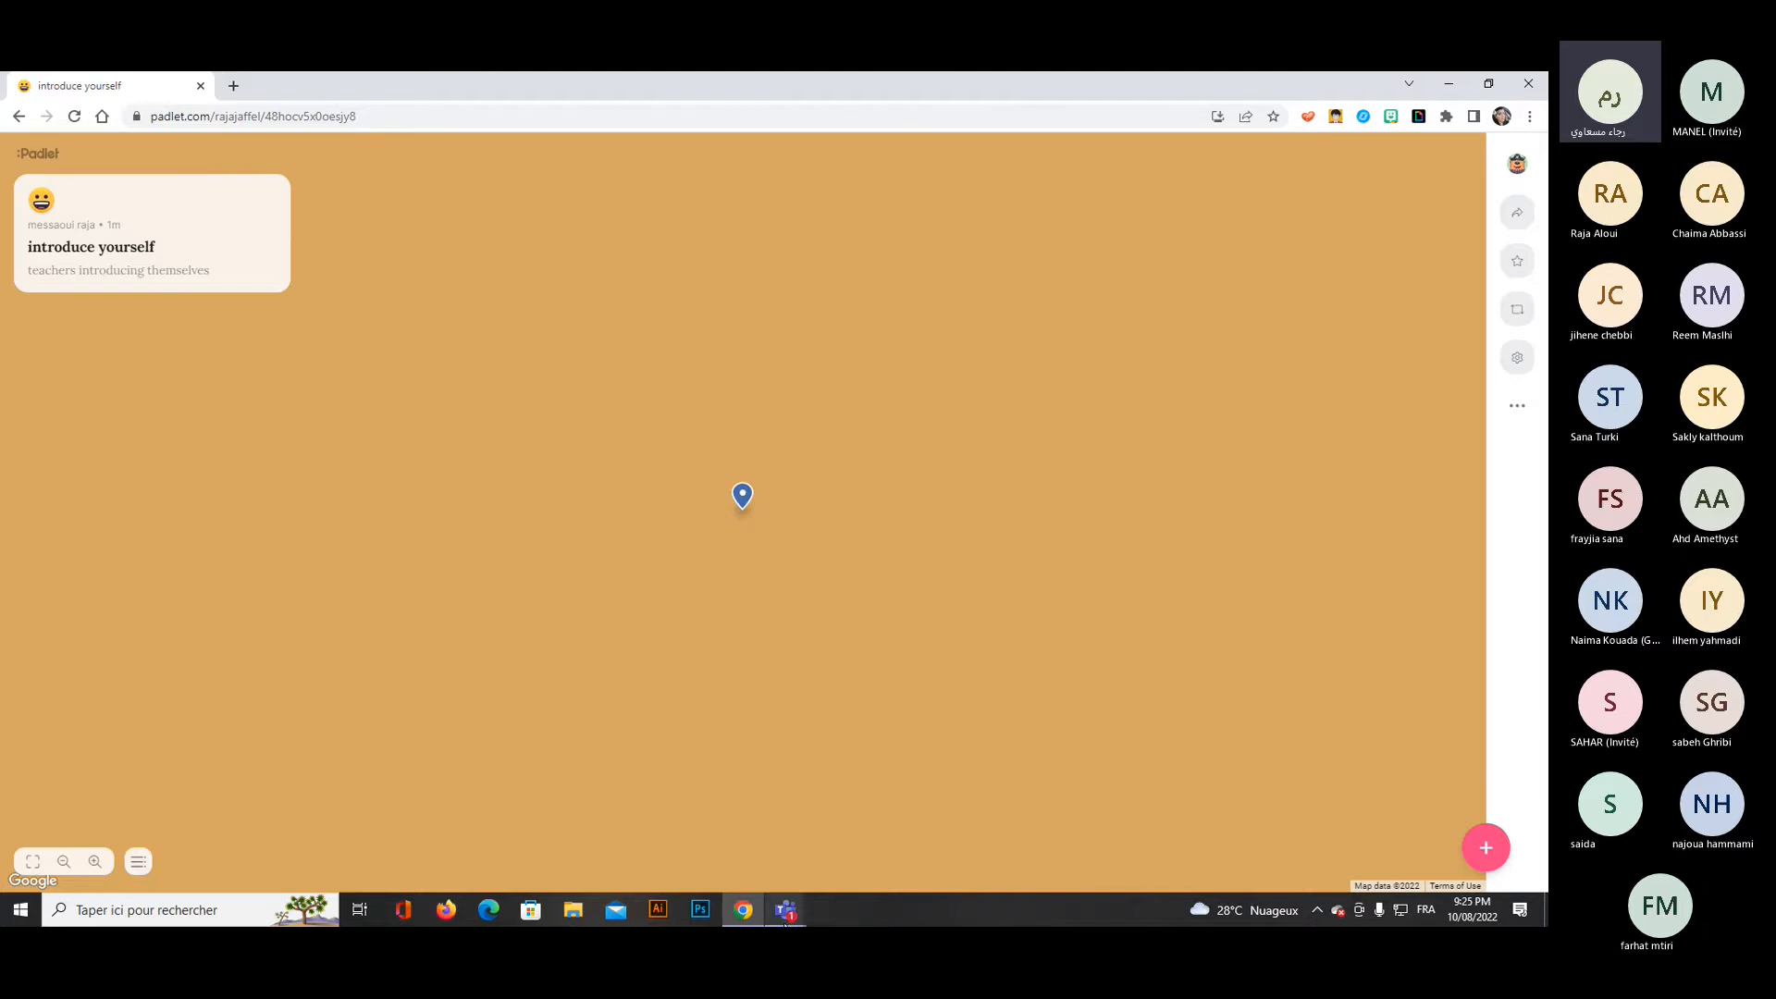
# Check the participant list in the Teams meeting window again and minimize it.
pyautogui.moveTo(784, 916)
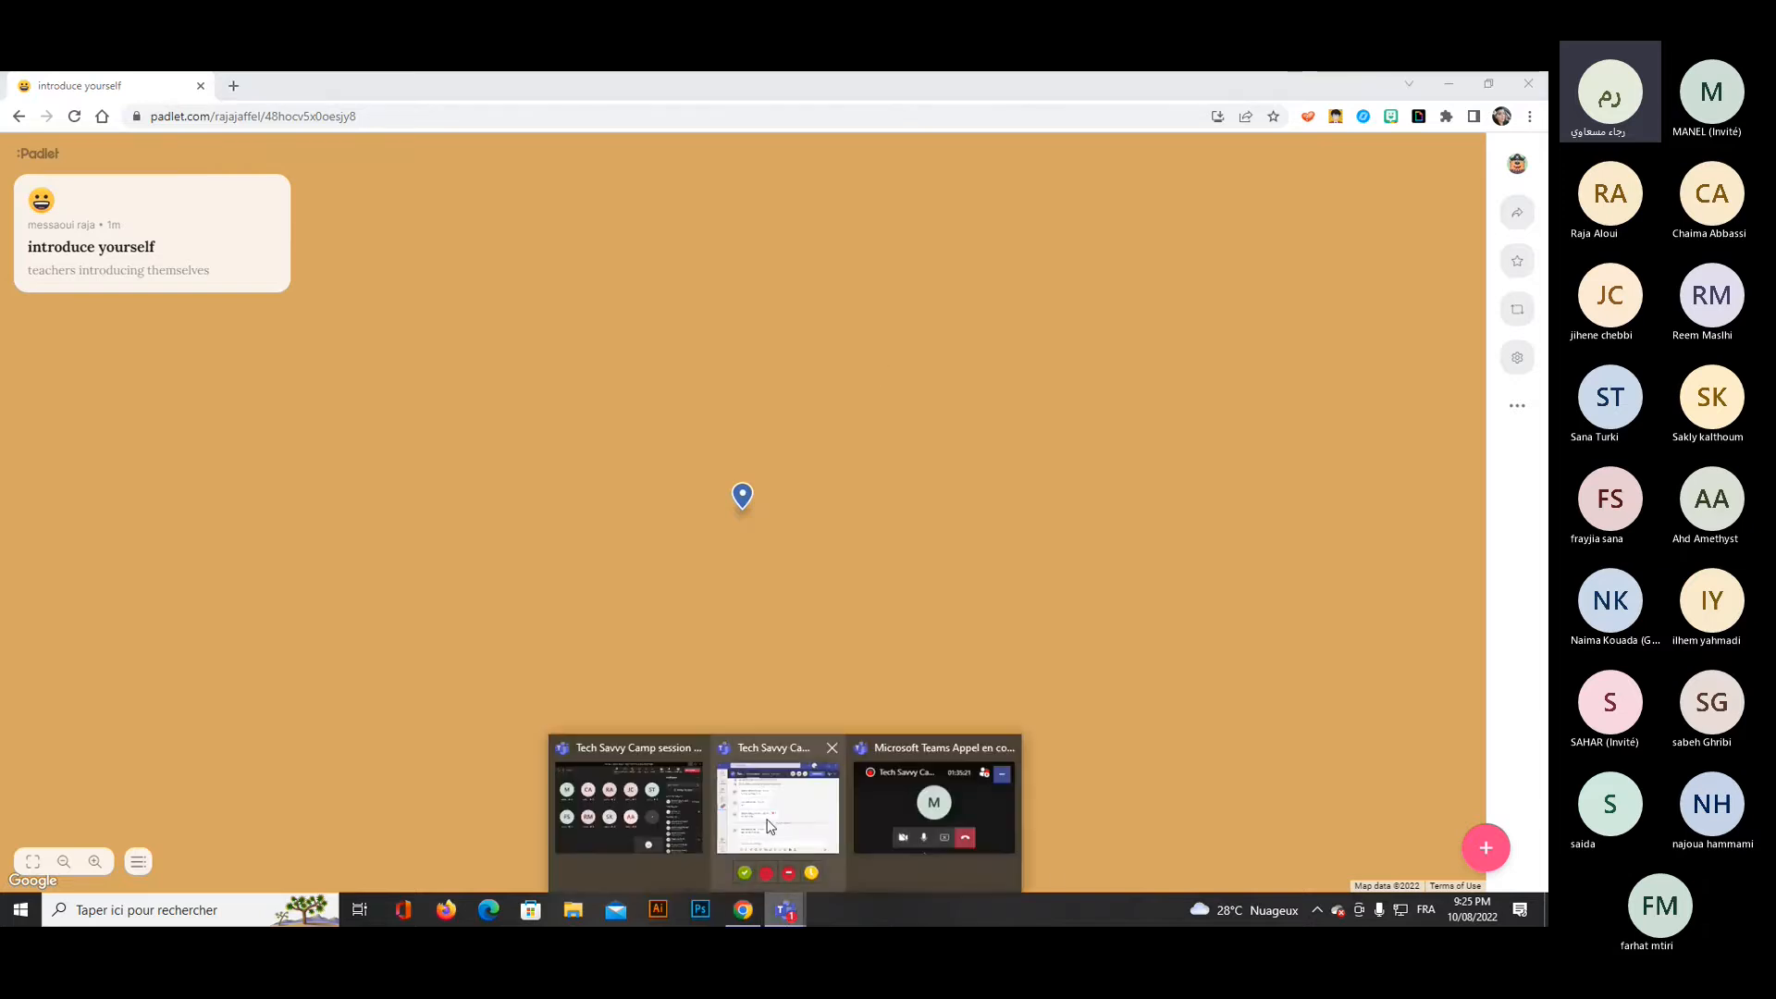
pyautogui.click(663, 803)
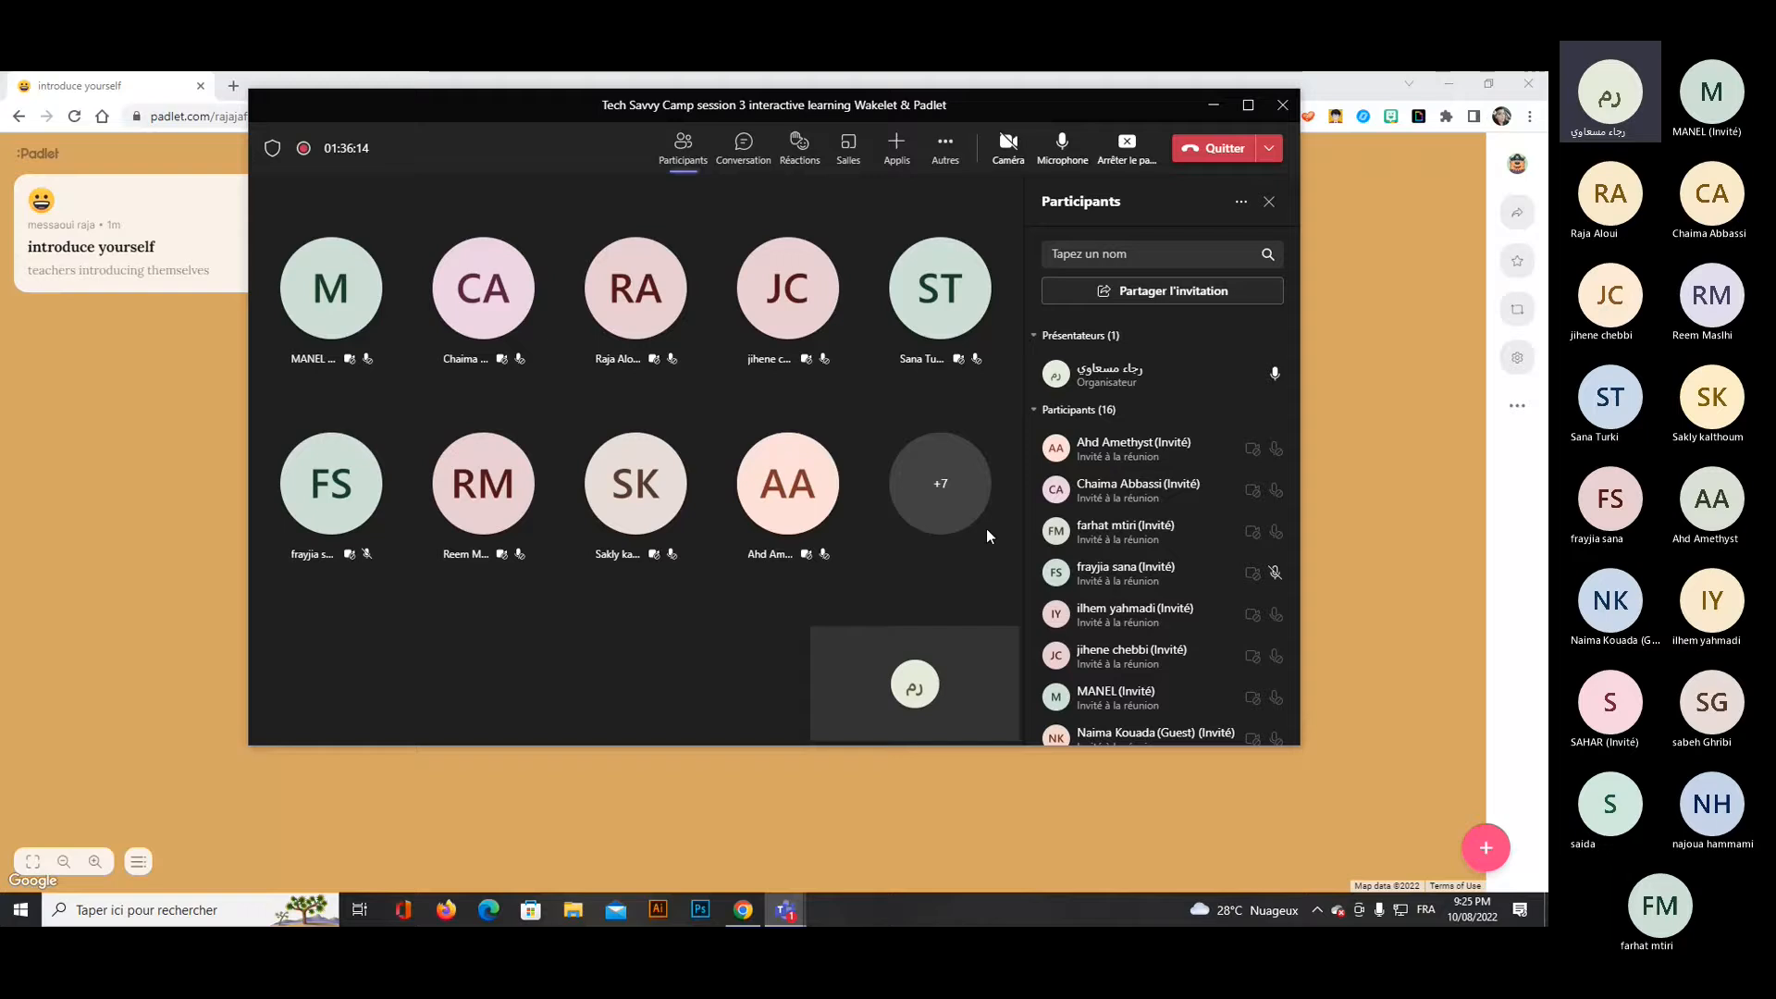
pyautogui.click(1210, 107)
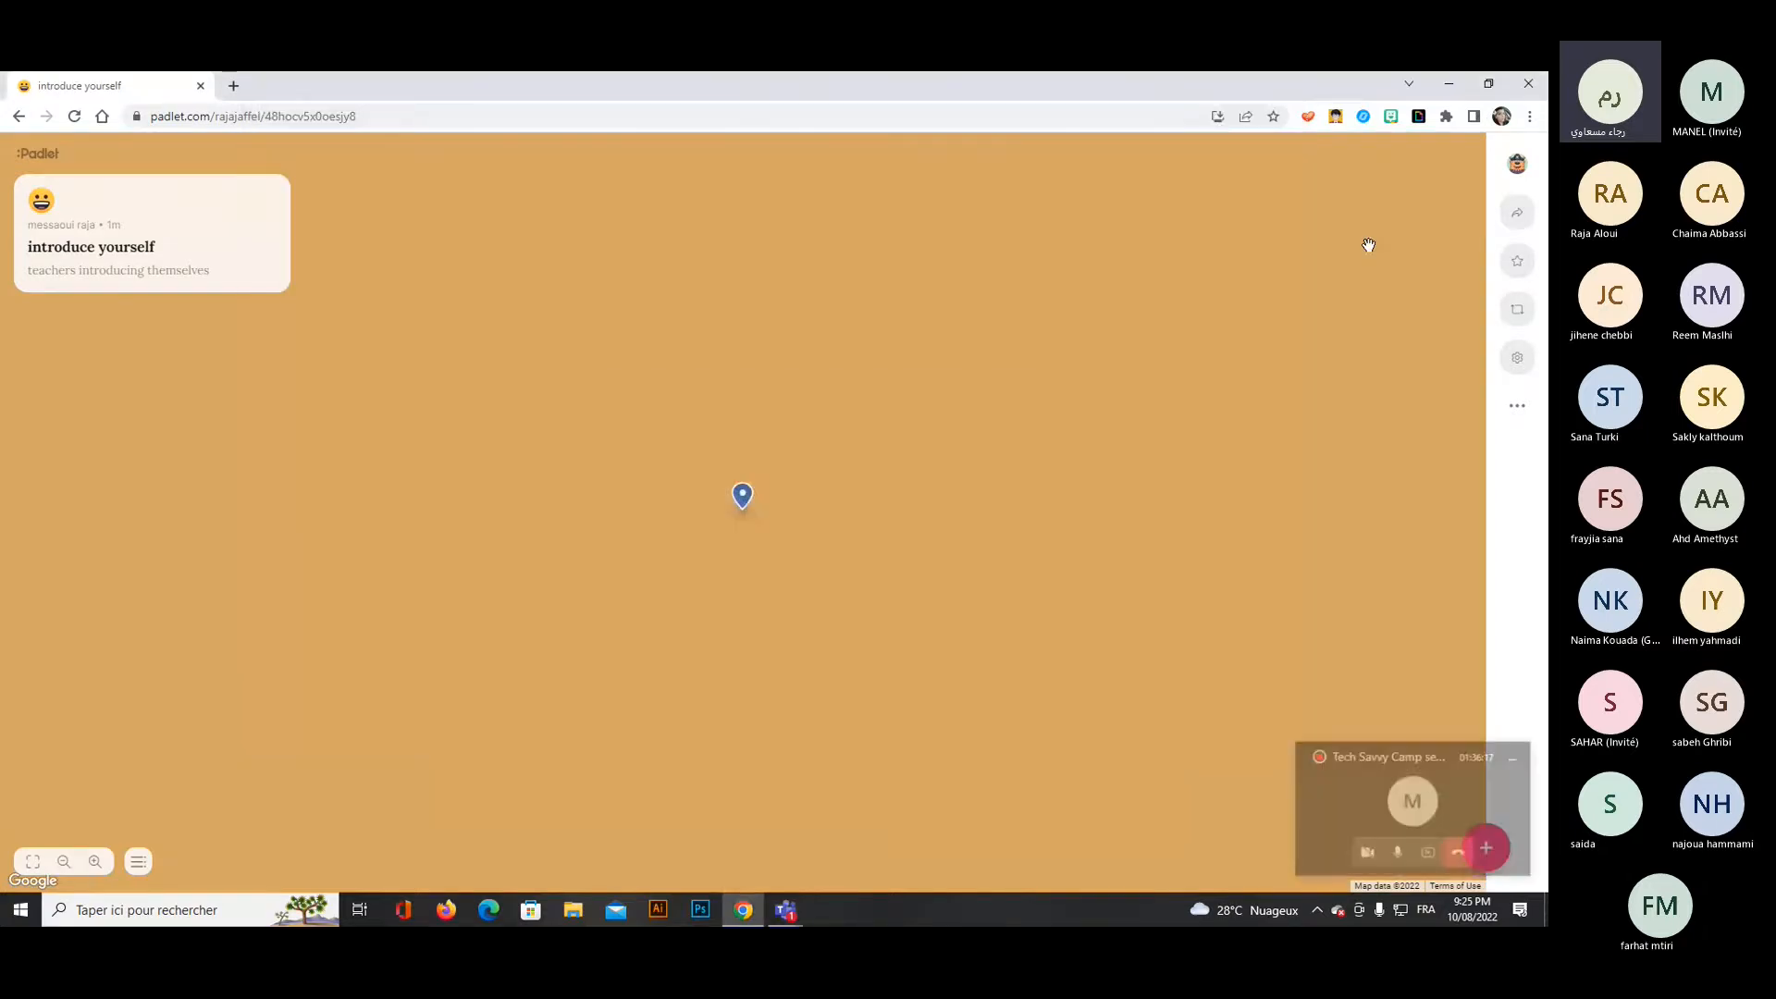
# Look through the map padlet's settings and its list of further actions without changing anything.
pyautogui.click(1524, 361)
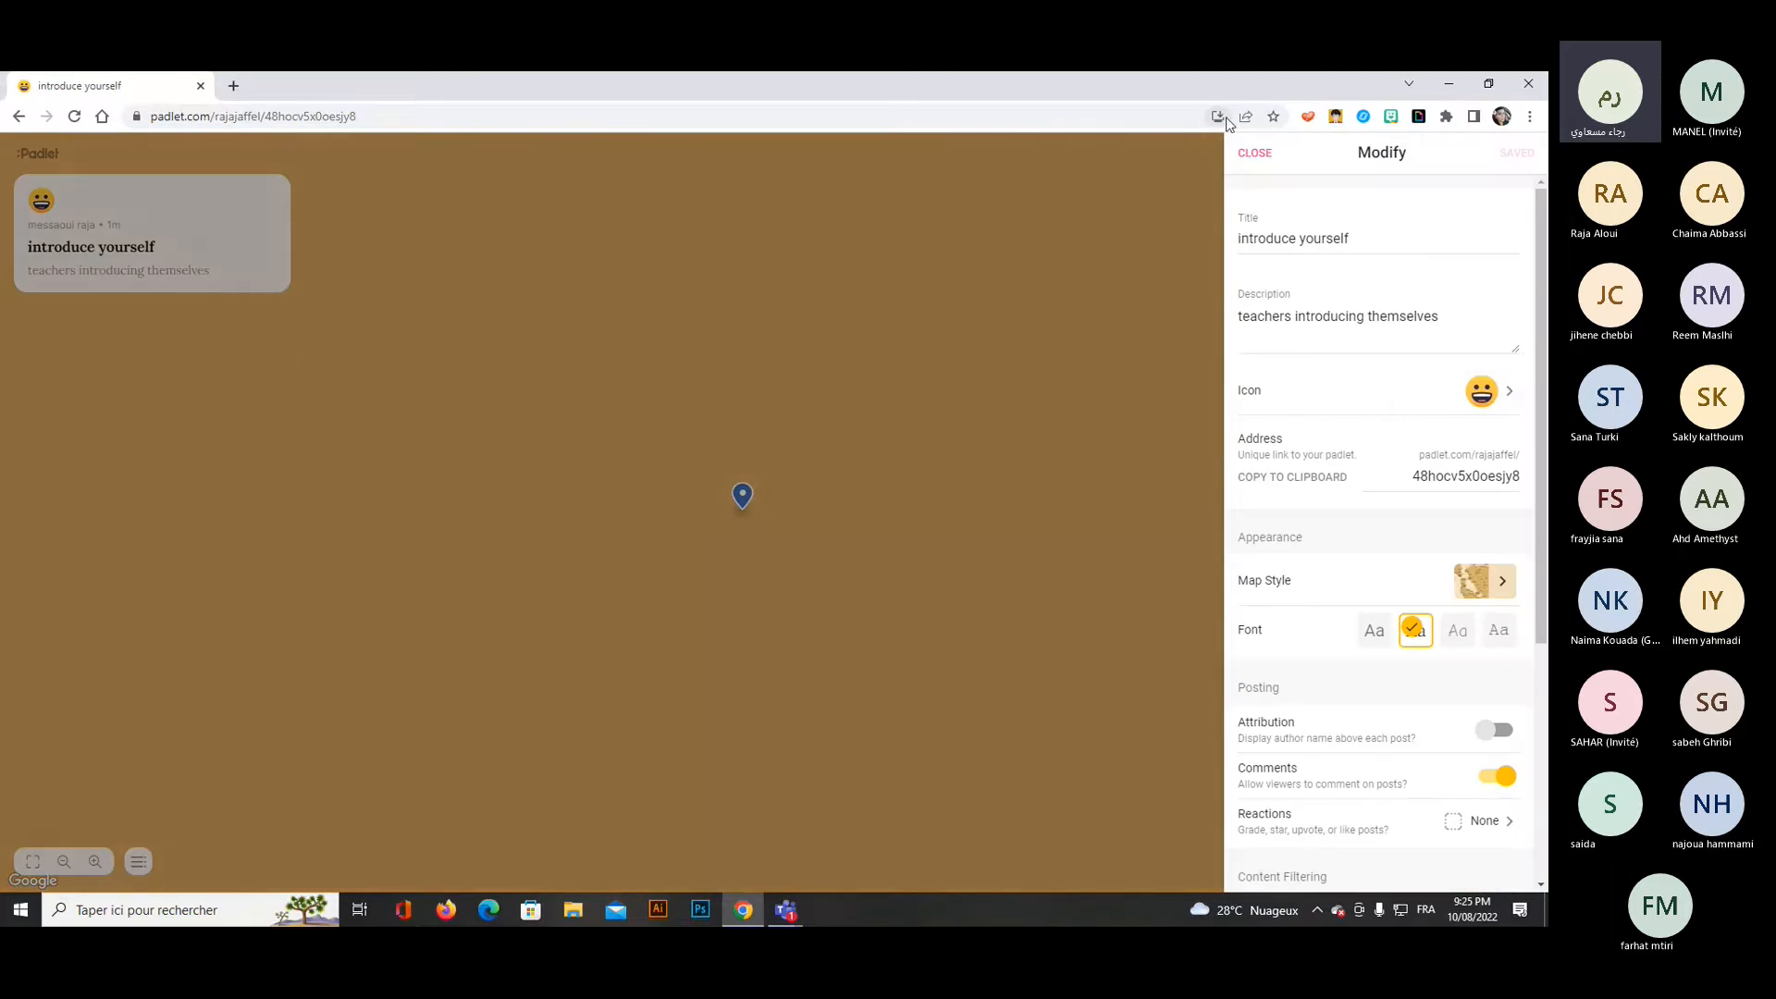
pyautogui.click(1255, 154)
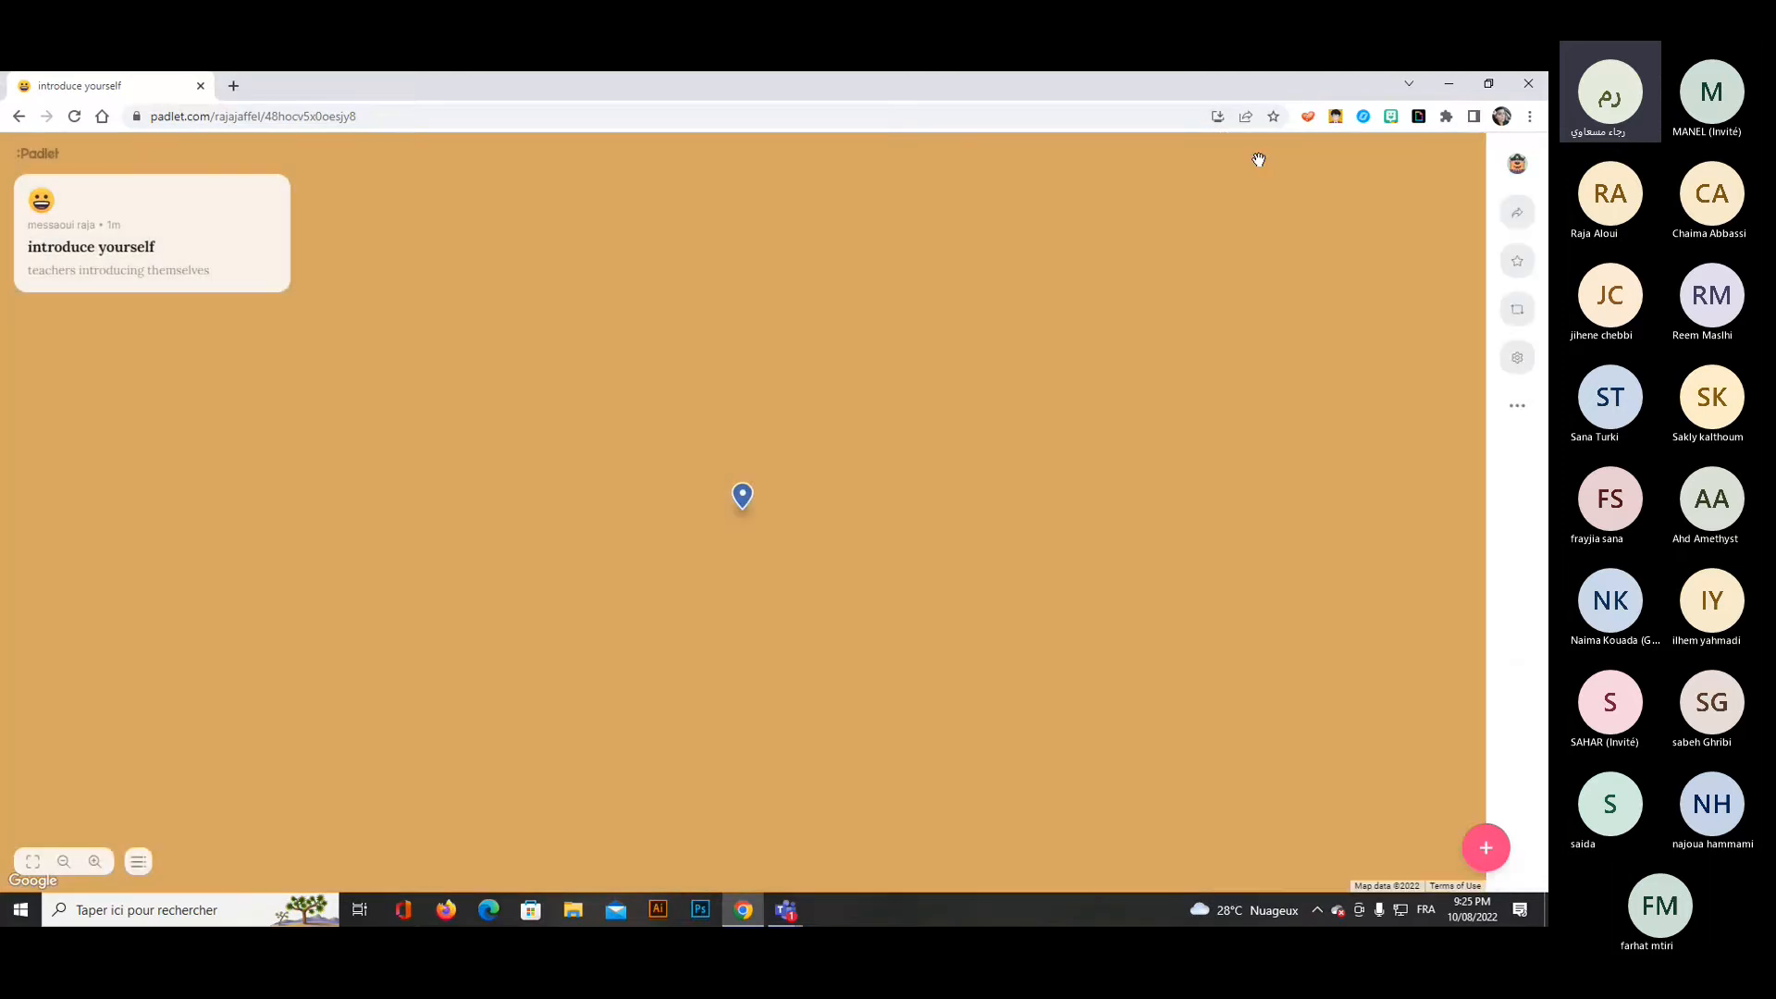
pyautogui.click(1522, 410)
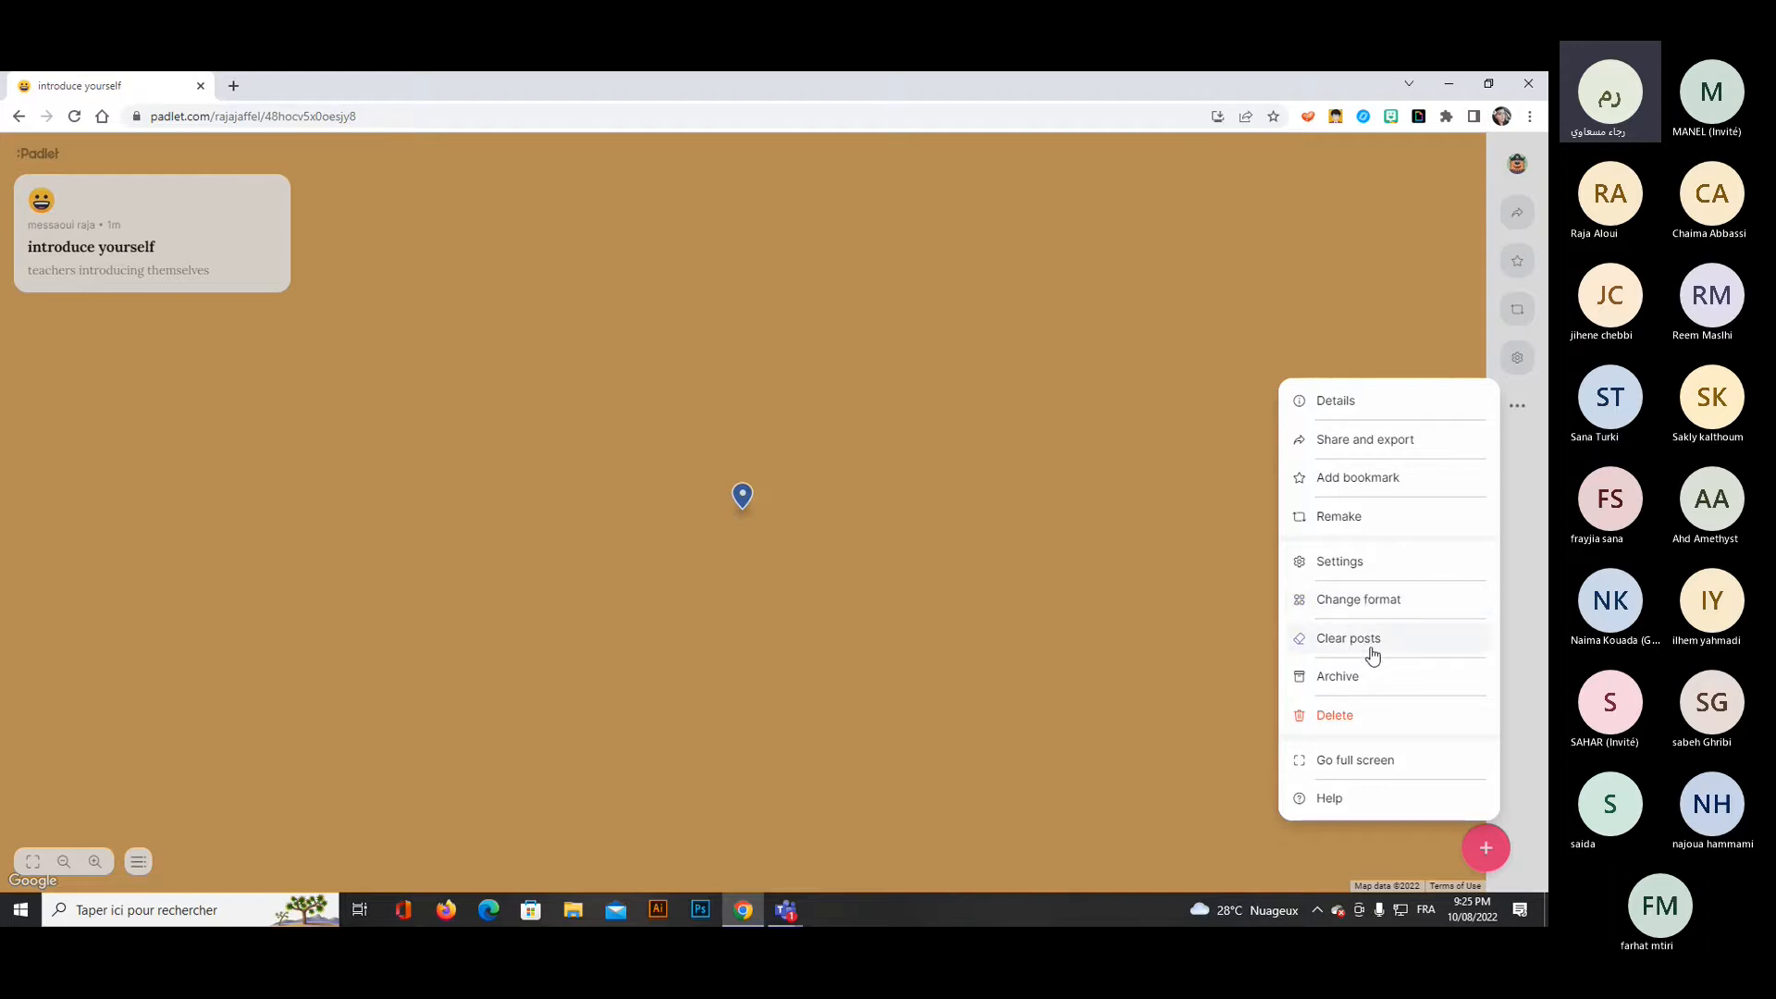
pyautogui.click(1290, 320)
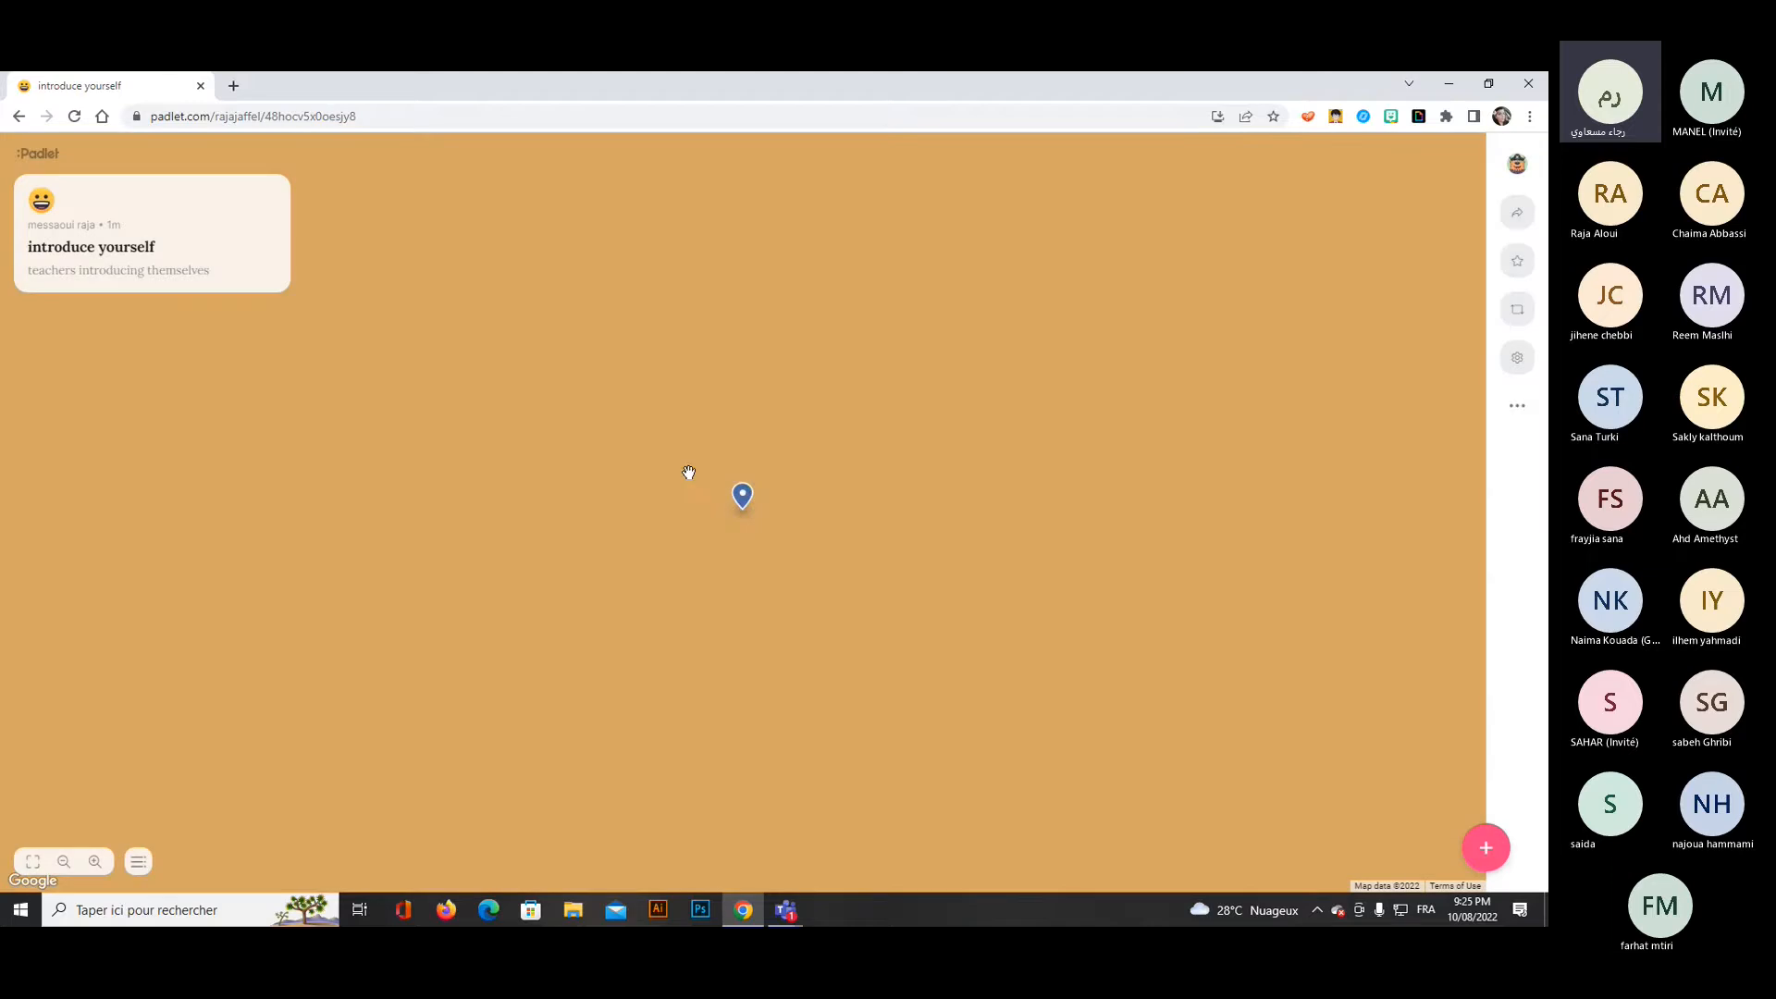
# Open the "hi educators" post at its map pin and recheck the padlet's settings.
pyautogui.click(742, 497)
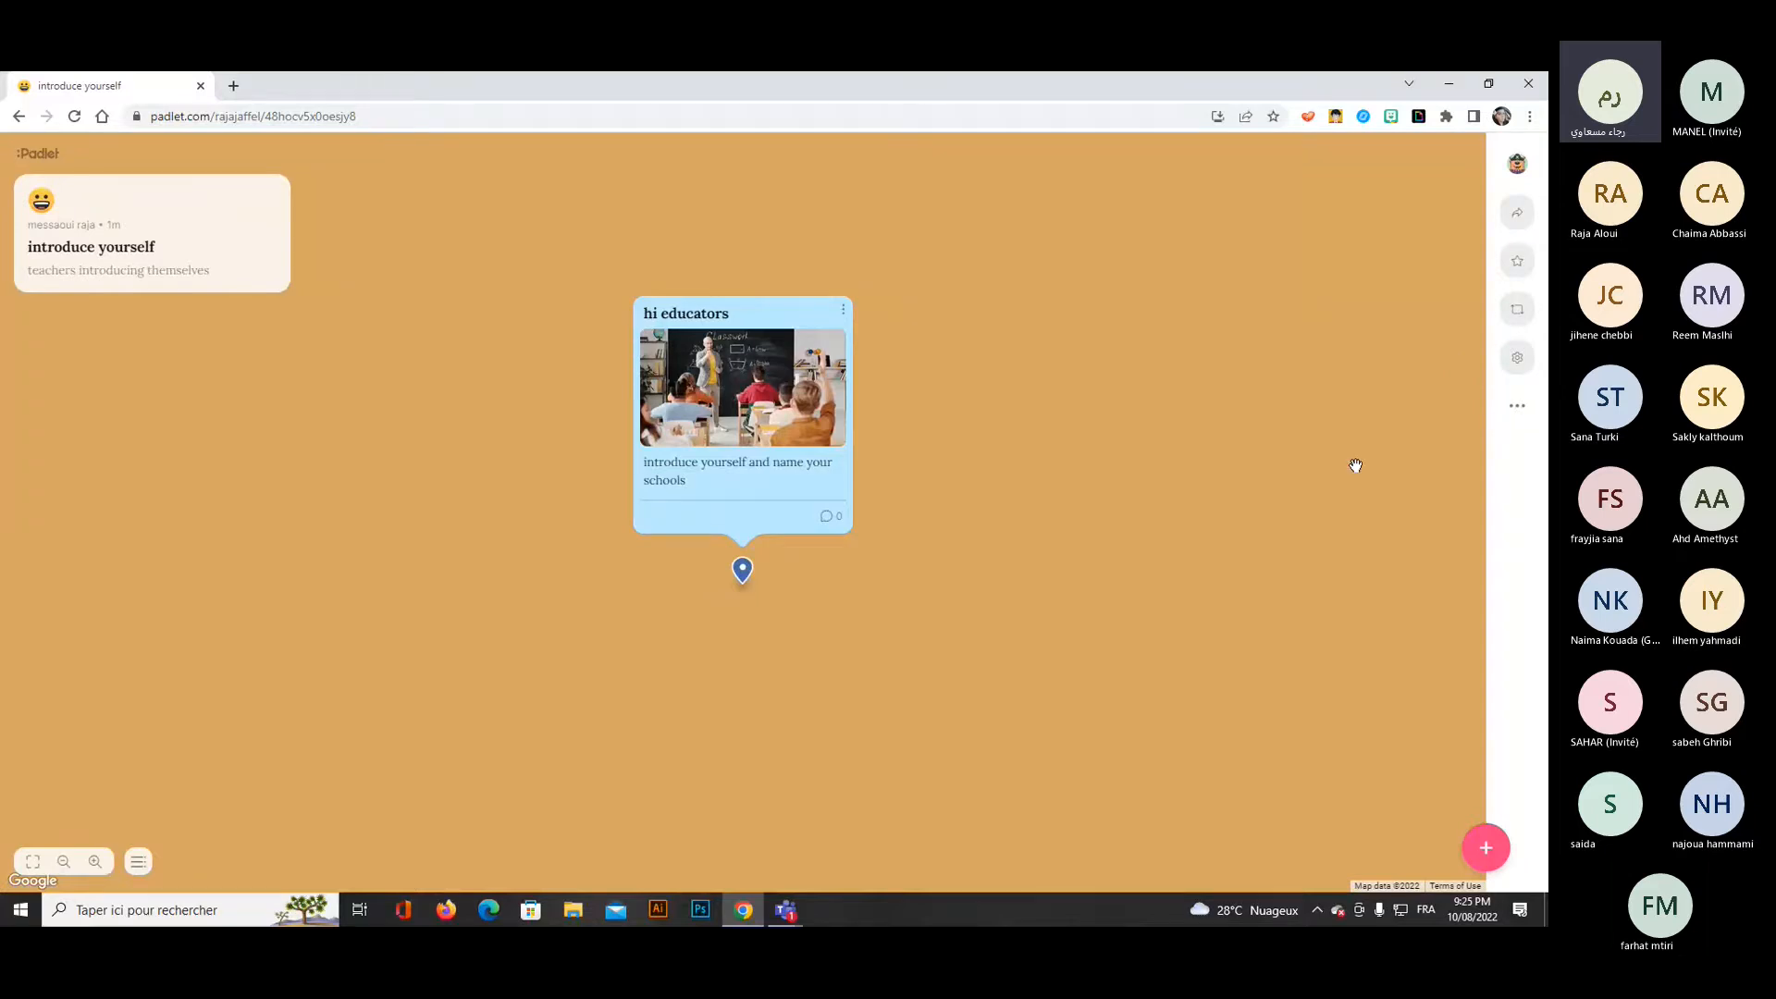
pyautogui.click(1517, 405)
pyautogui.click(1252, 342)
pyautogui.click(1517, 367)
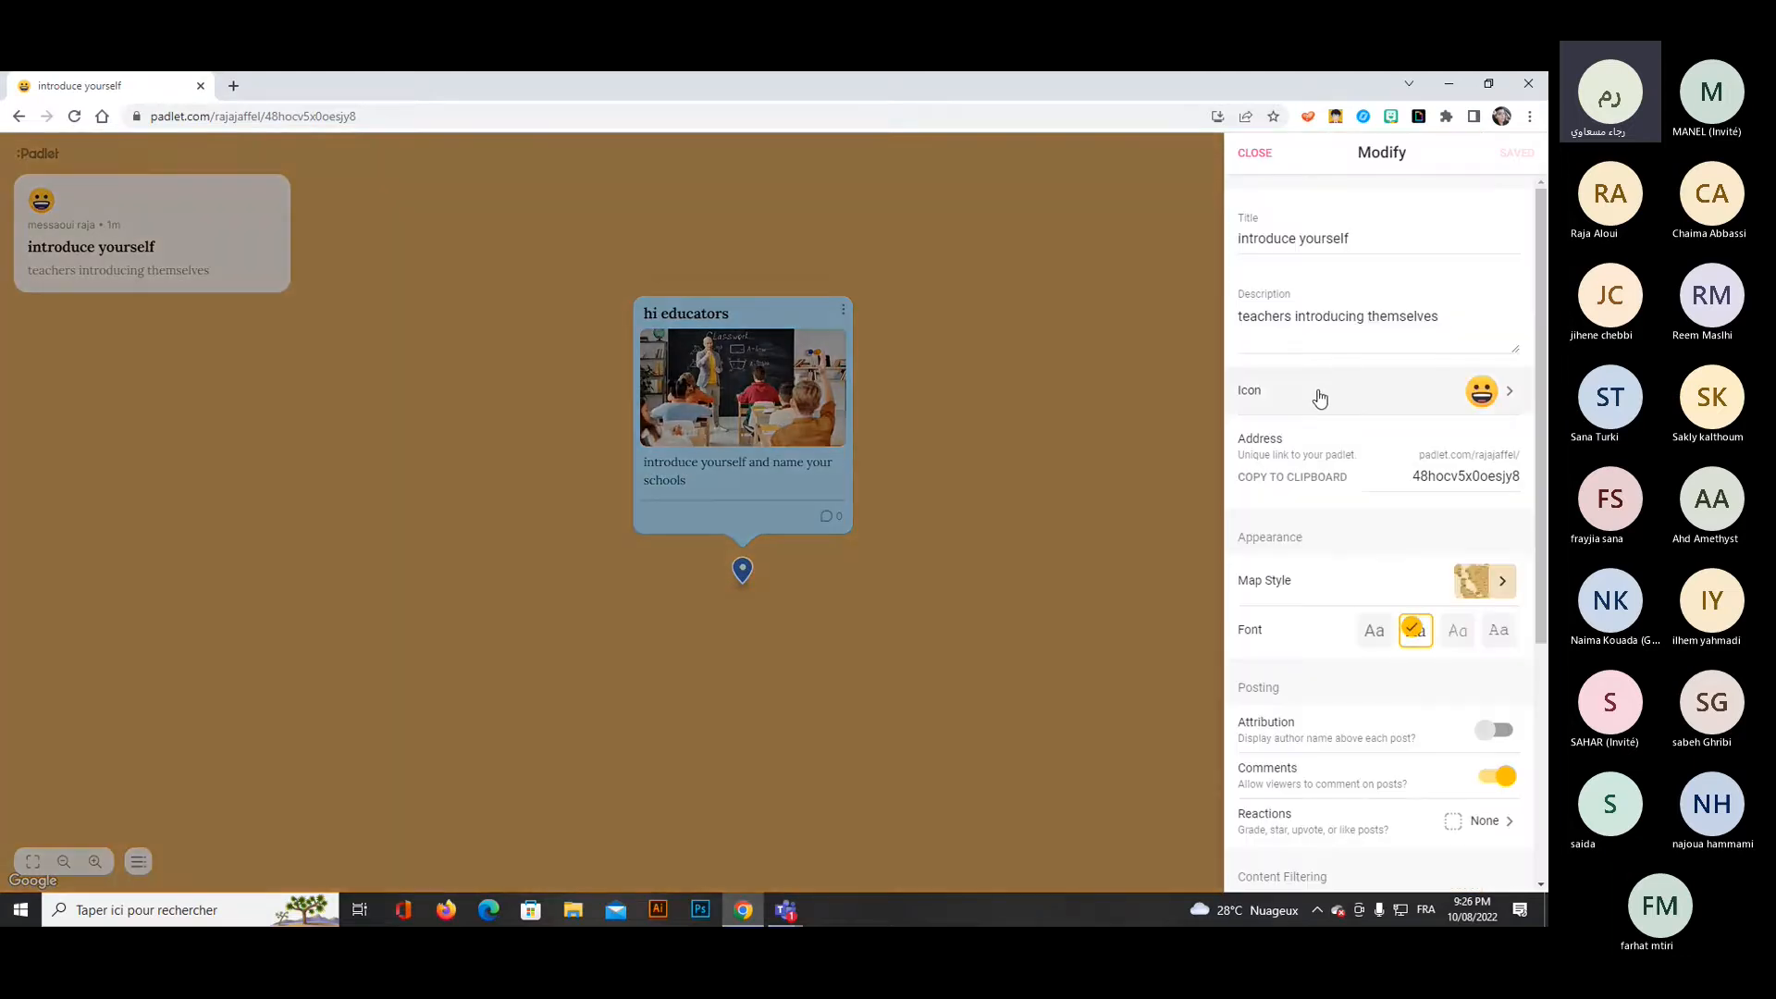
pyautogui.click(1254, 154)
# Change the padlet's format to Stream.
pyautogui.click(1517, 404)
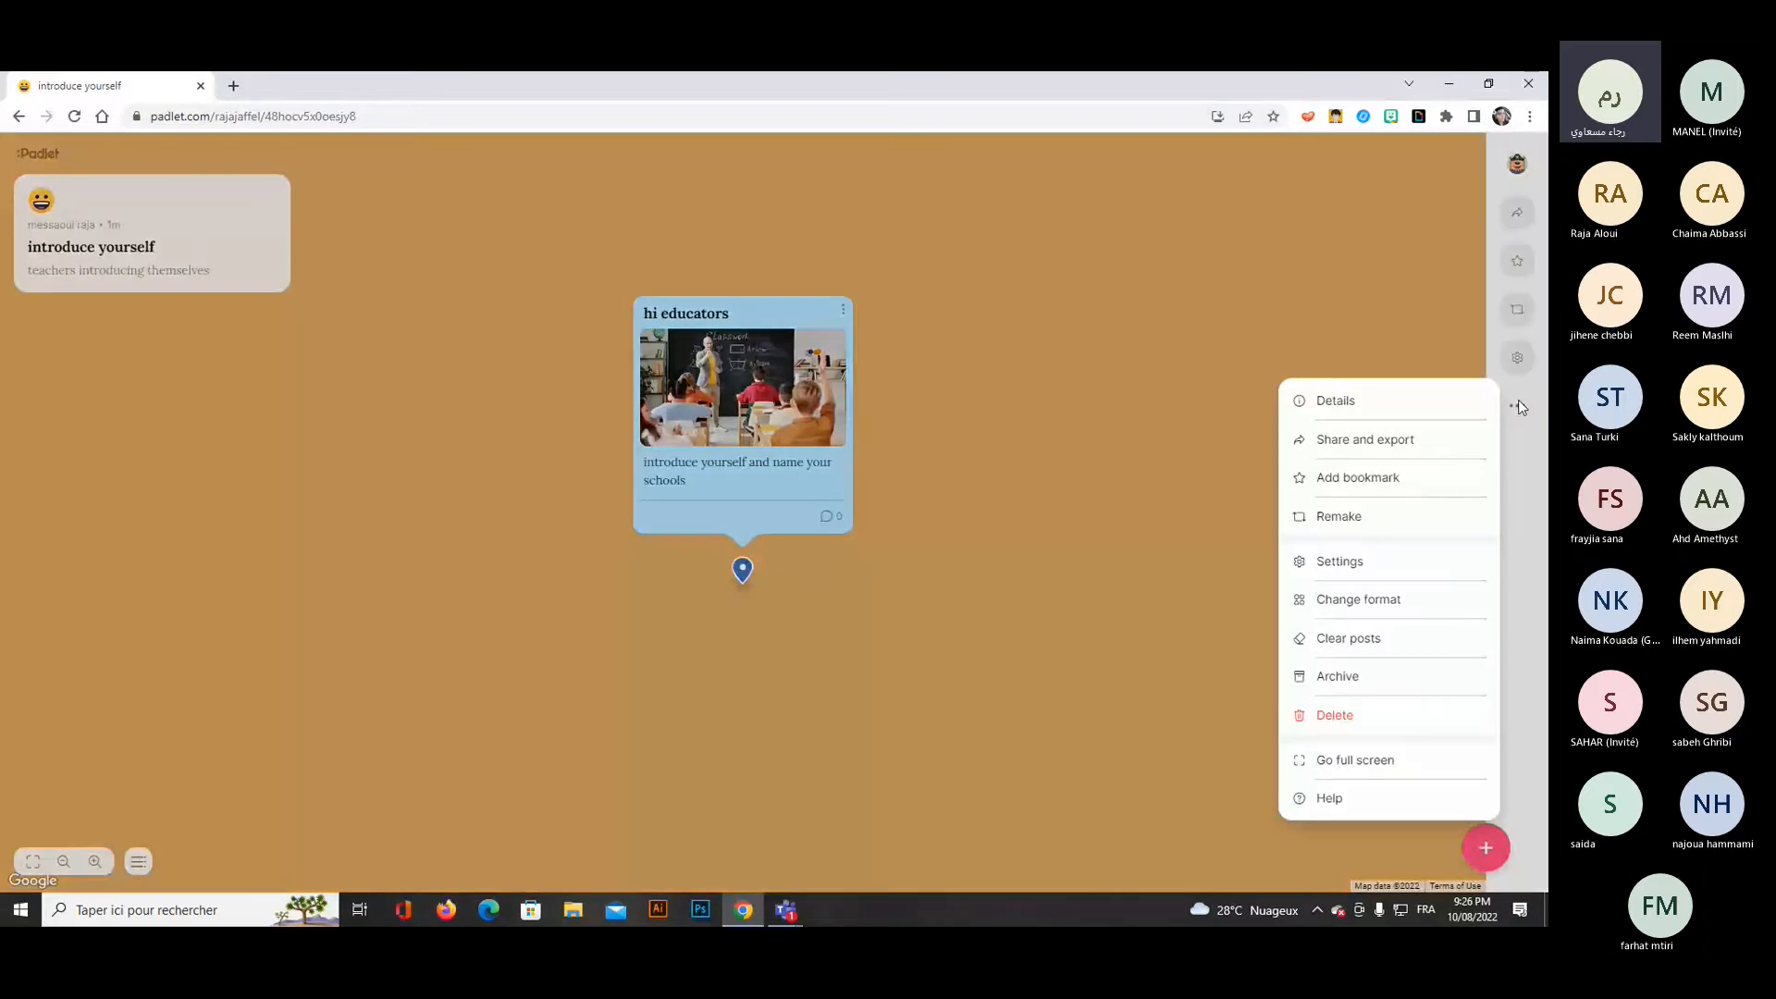
pyautogui.click(1422, 612)
pyautogui.click(1346, 245)
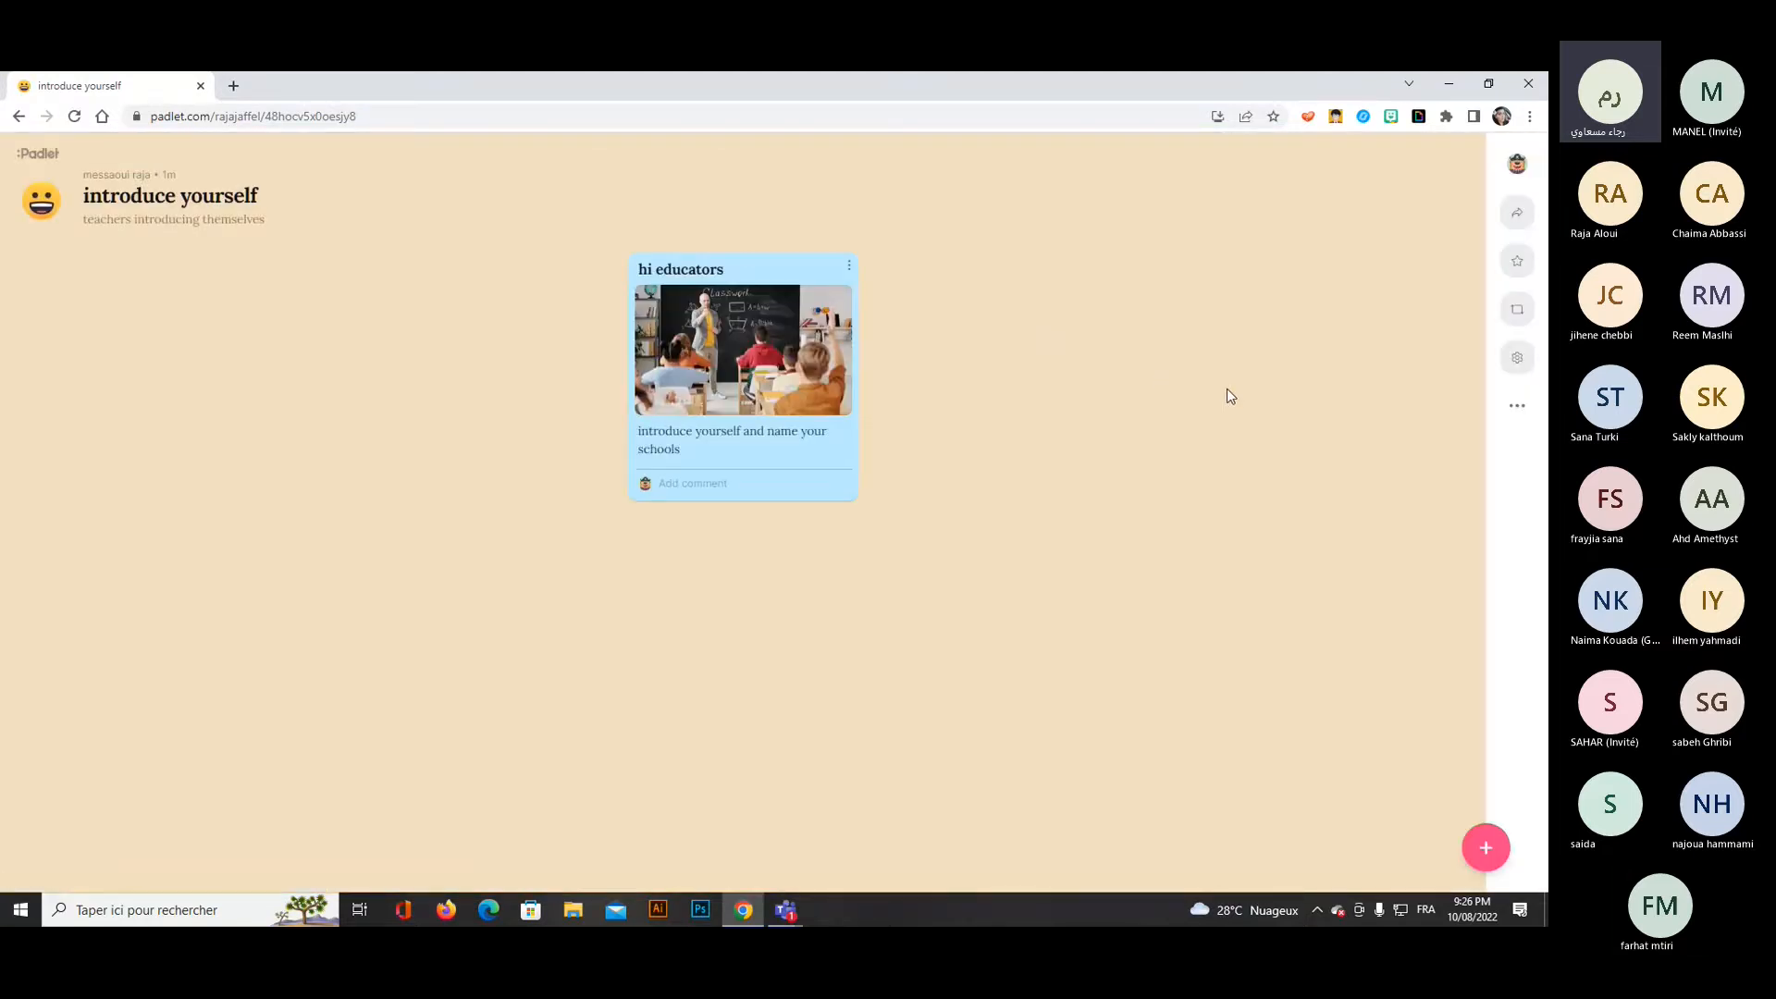
# Change the padlet's privacy to Public with visitor permissions set to Can edit, and save the change.
pyautogui.click(1517, 218)
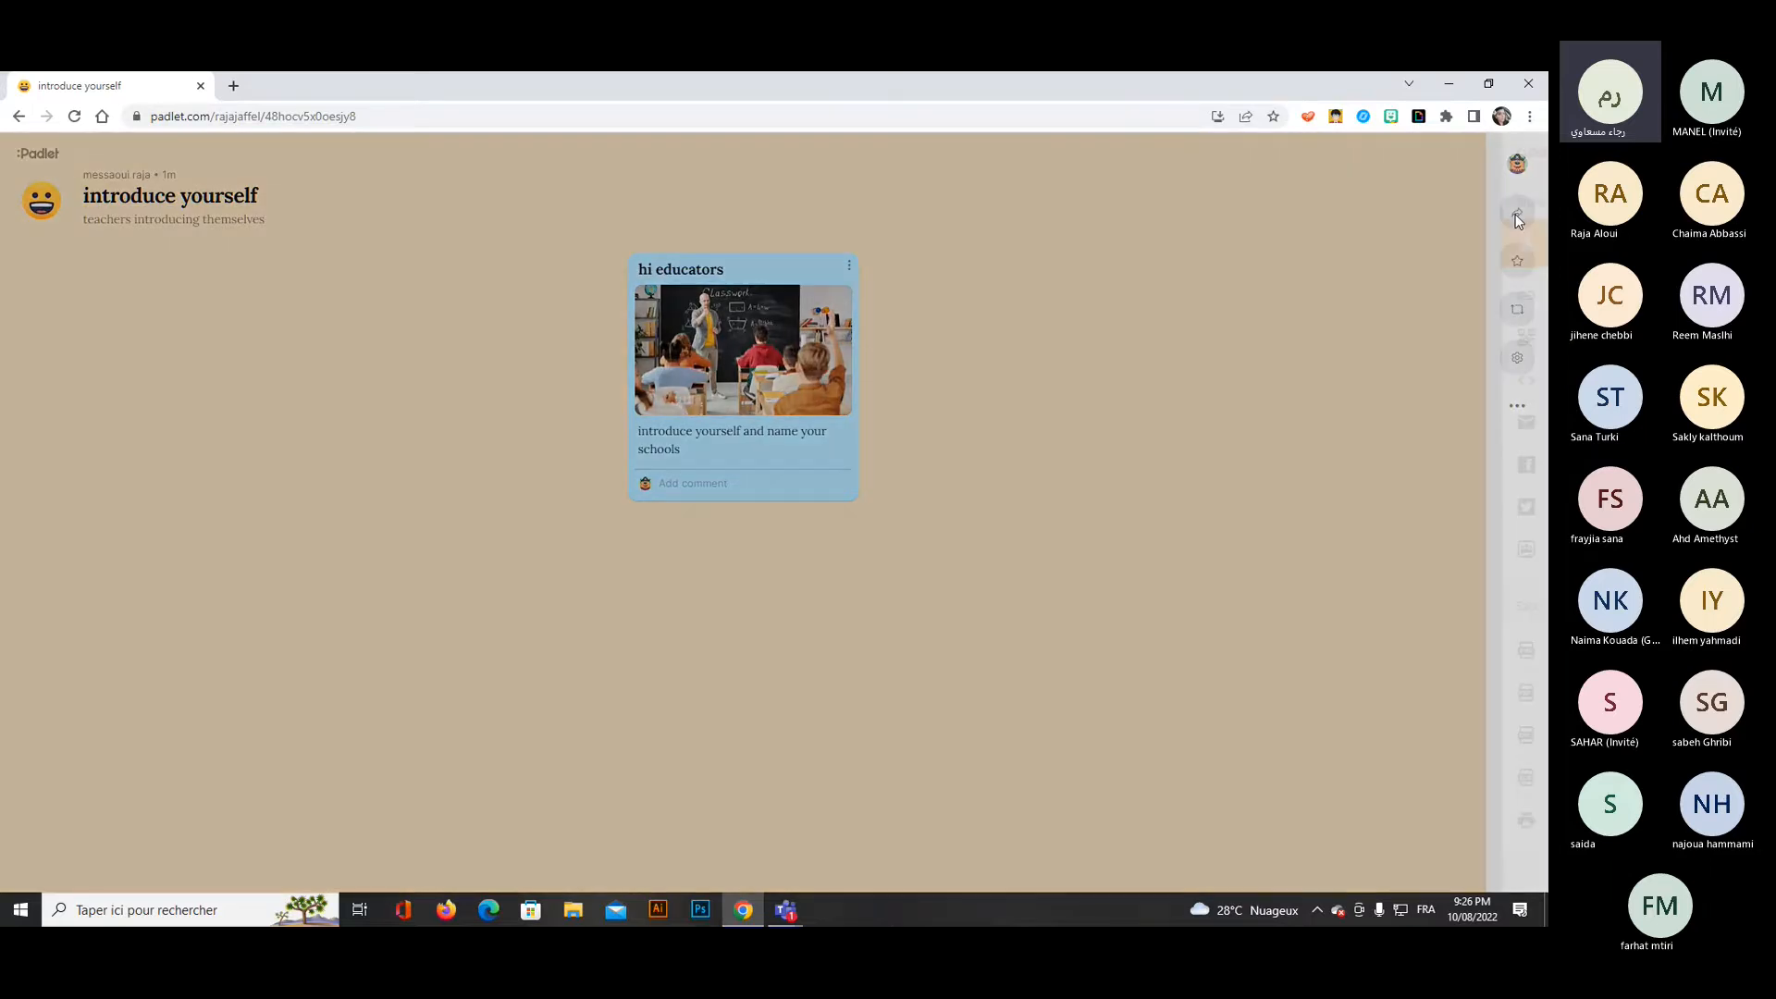
pyautogui.click(1516, 219)
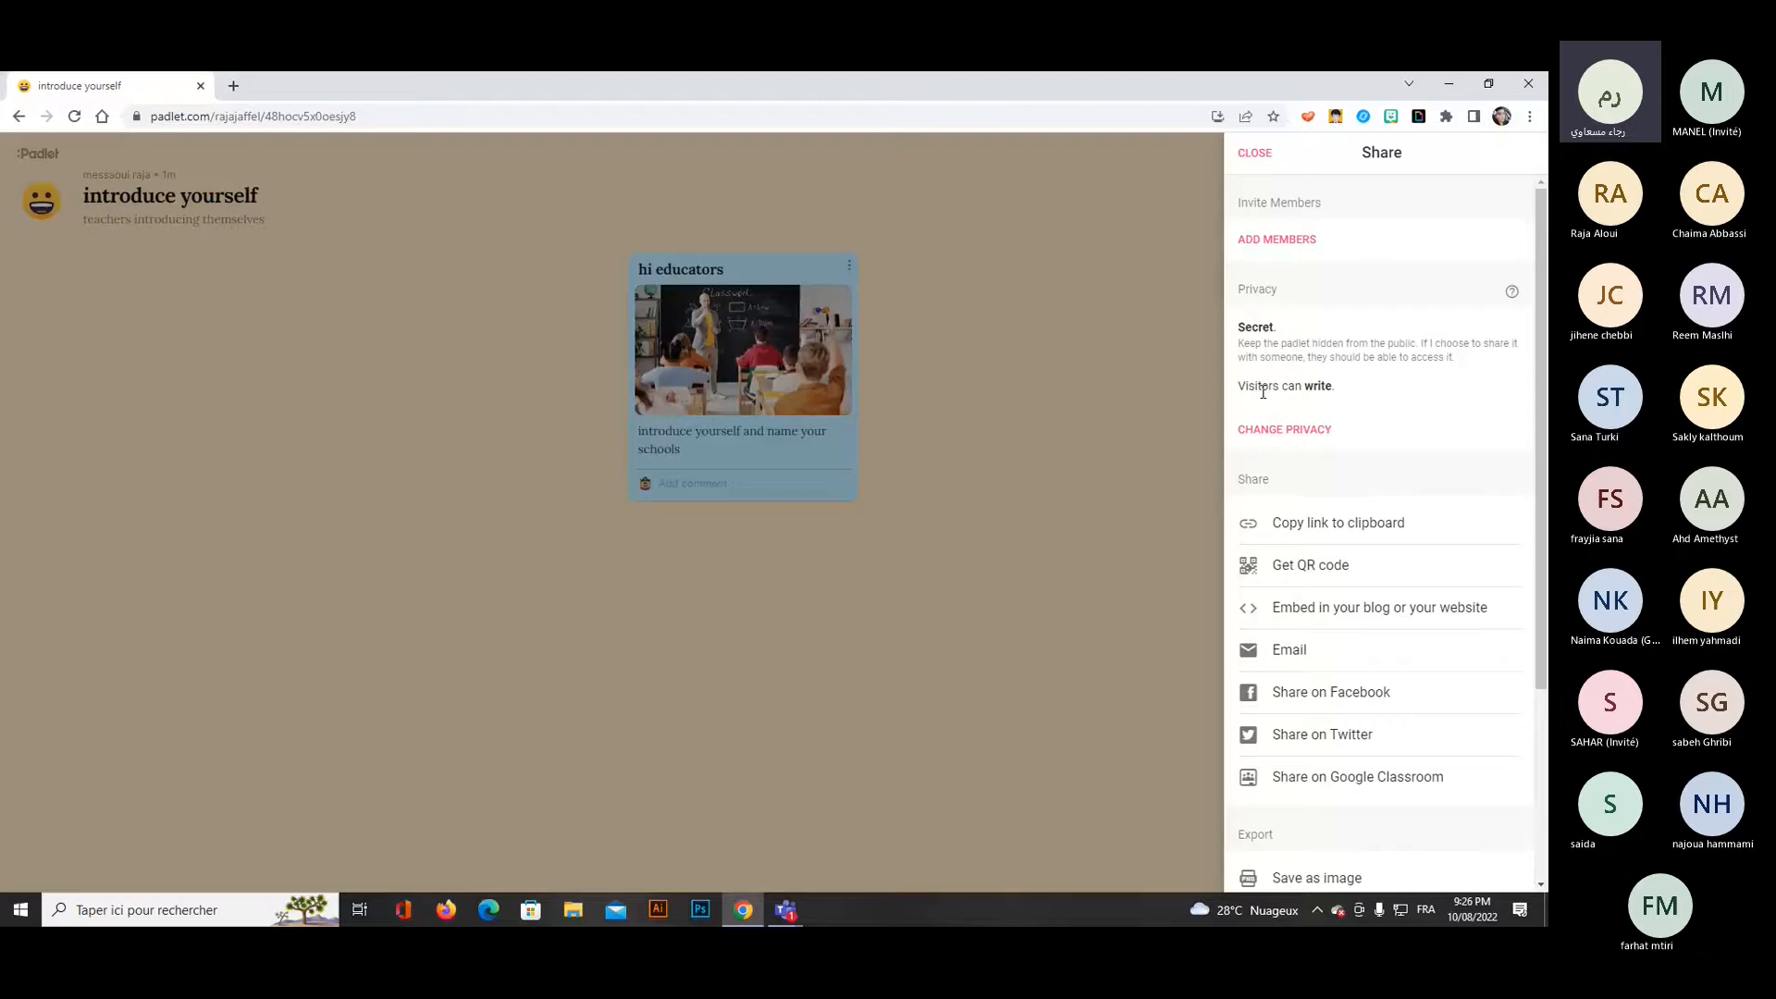
pyautogui.click(1289, 429)
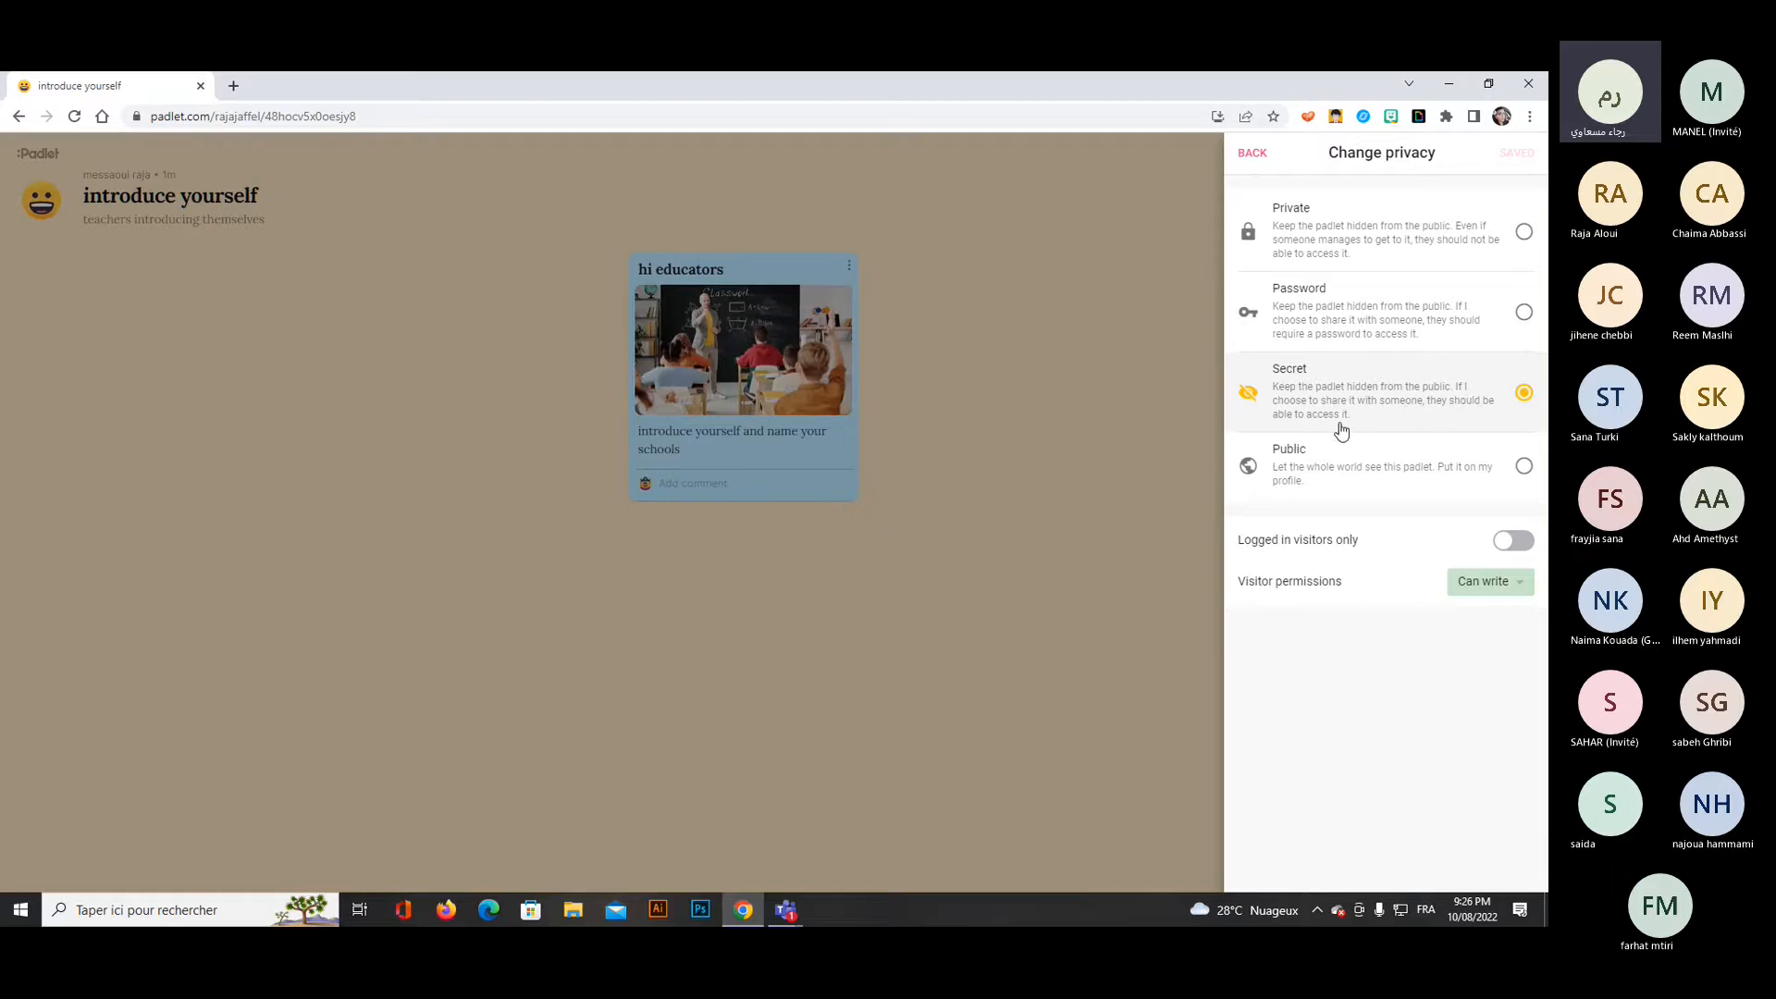
pyautogui.click(1523, 467)
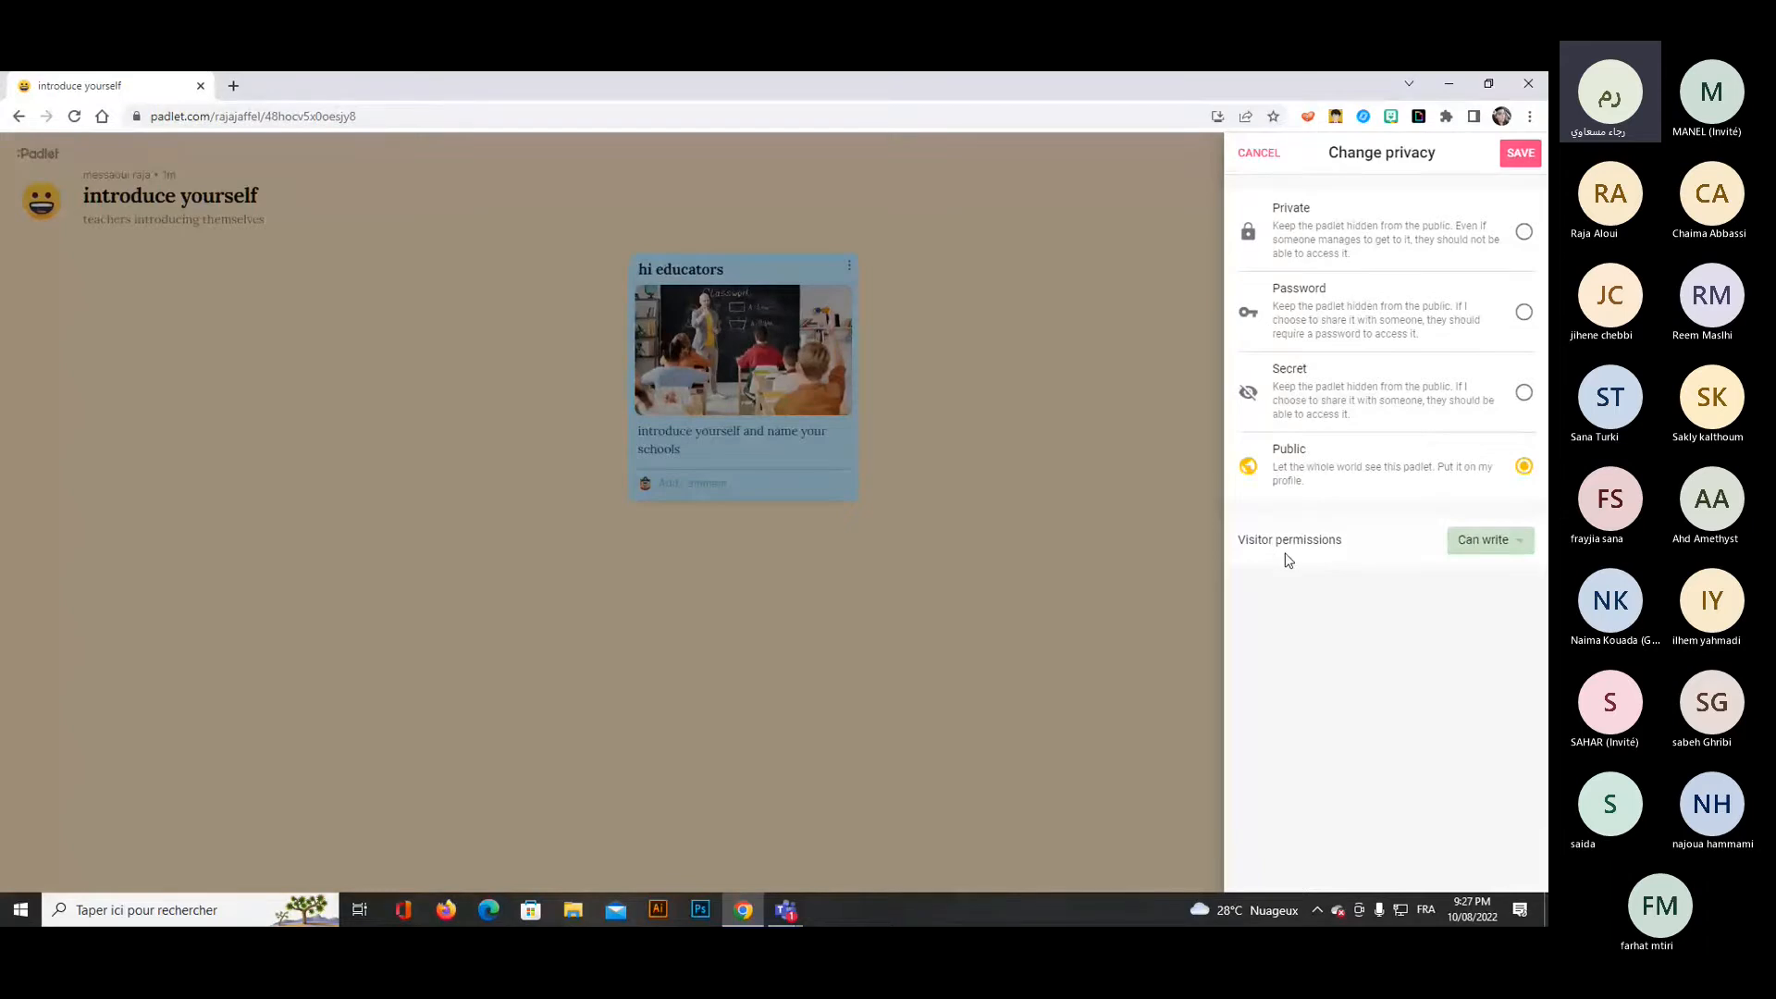
pyautogui.click(1488, 545)
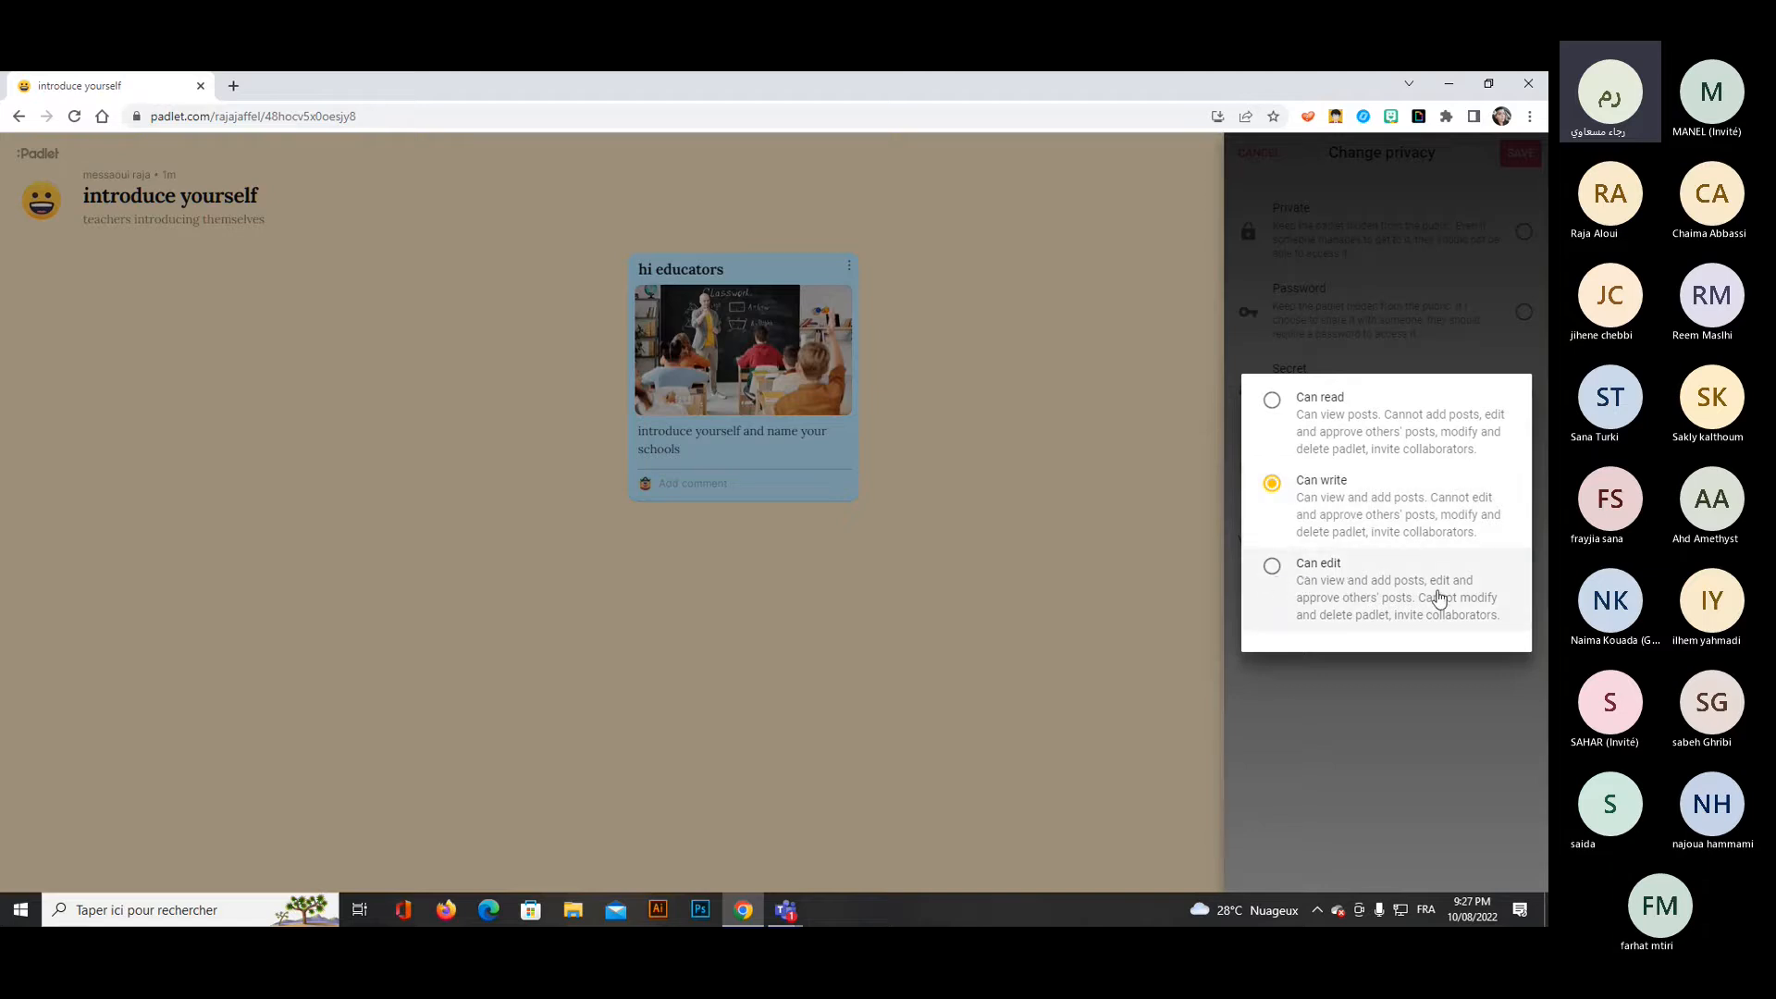
pyautogui.click(1271, 569)
pyautogui.click(1338, 680)
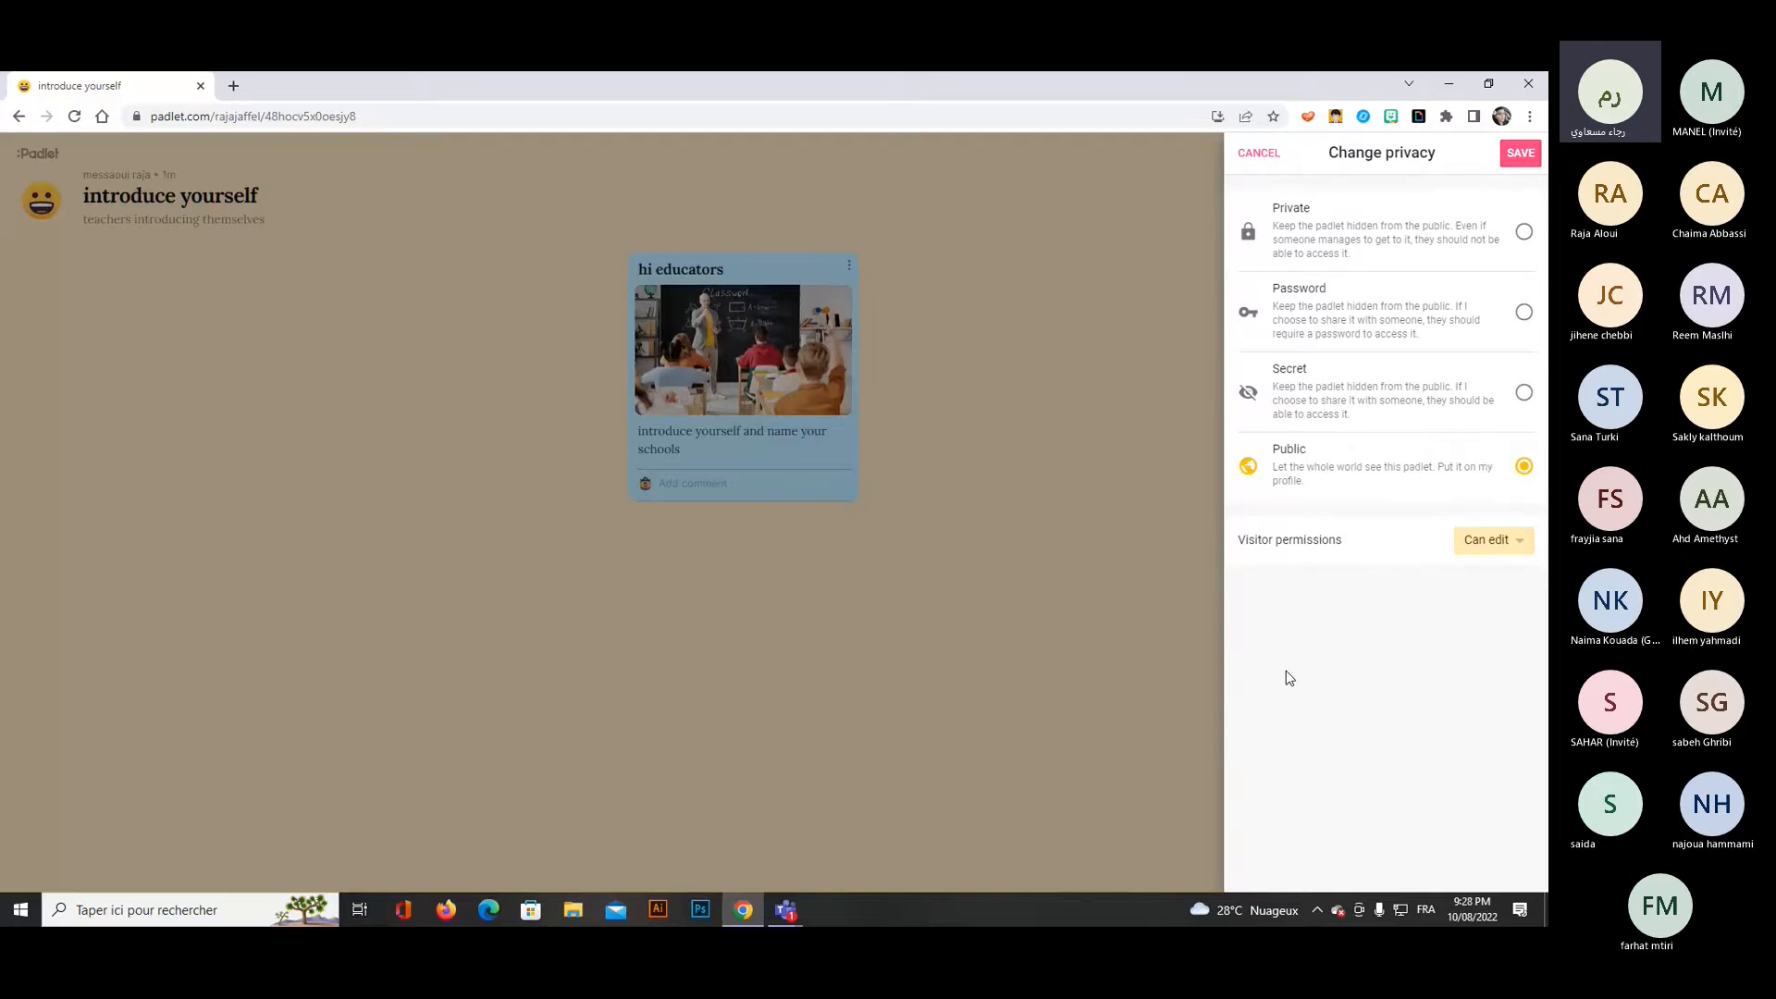
pyautogui.click(1521, 156)
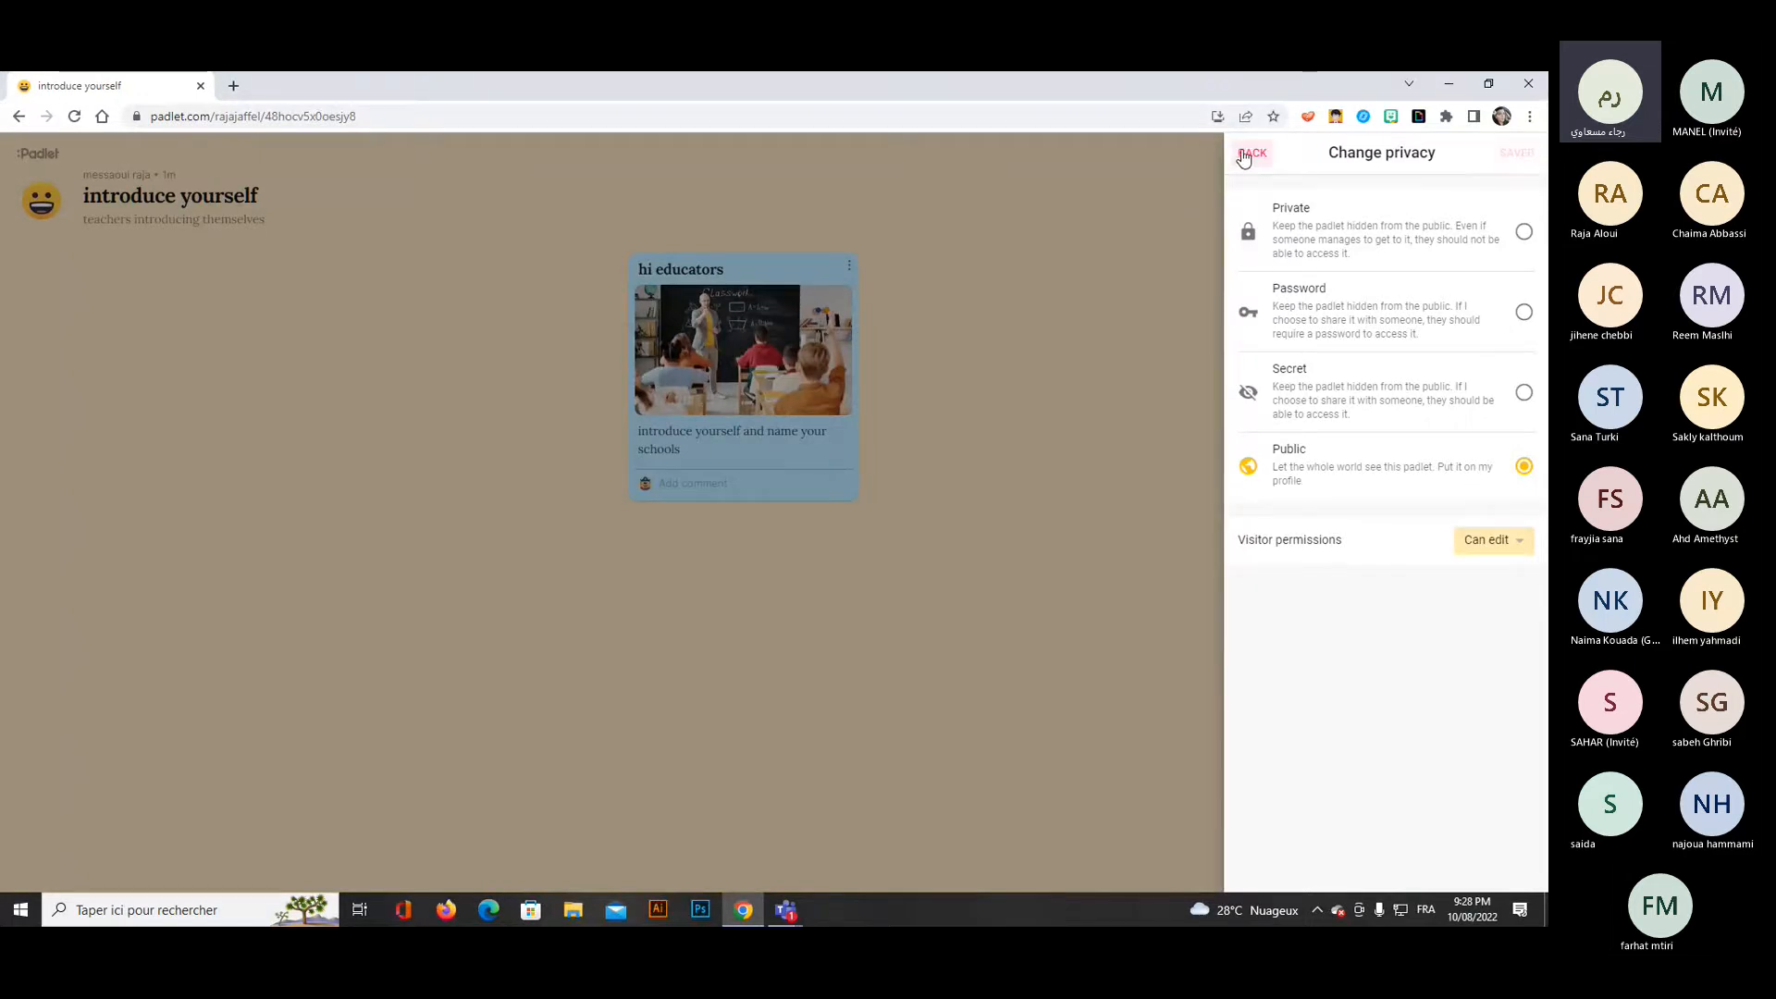
pyautogui.click(1248, 154)
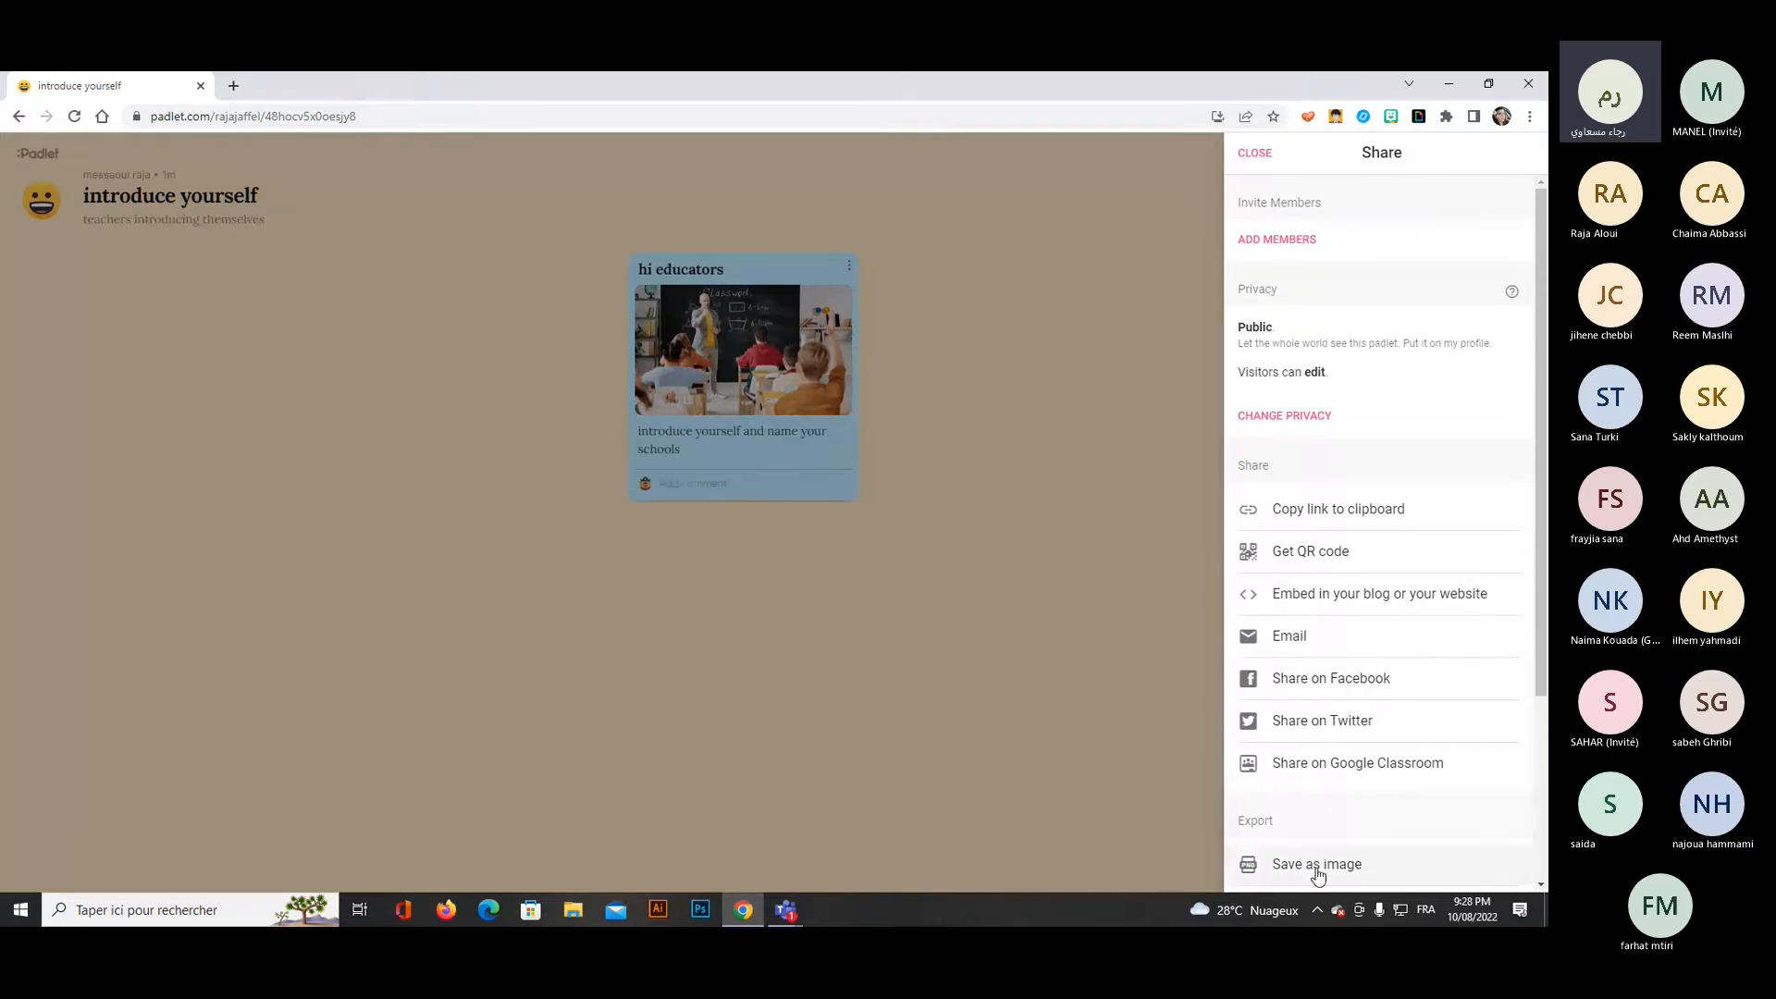
# Copy the padlet's link, switch to the Teams meeting window and post the link in the meeting chat.
pyautogui.click(1360, 511)
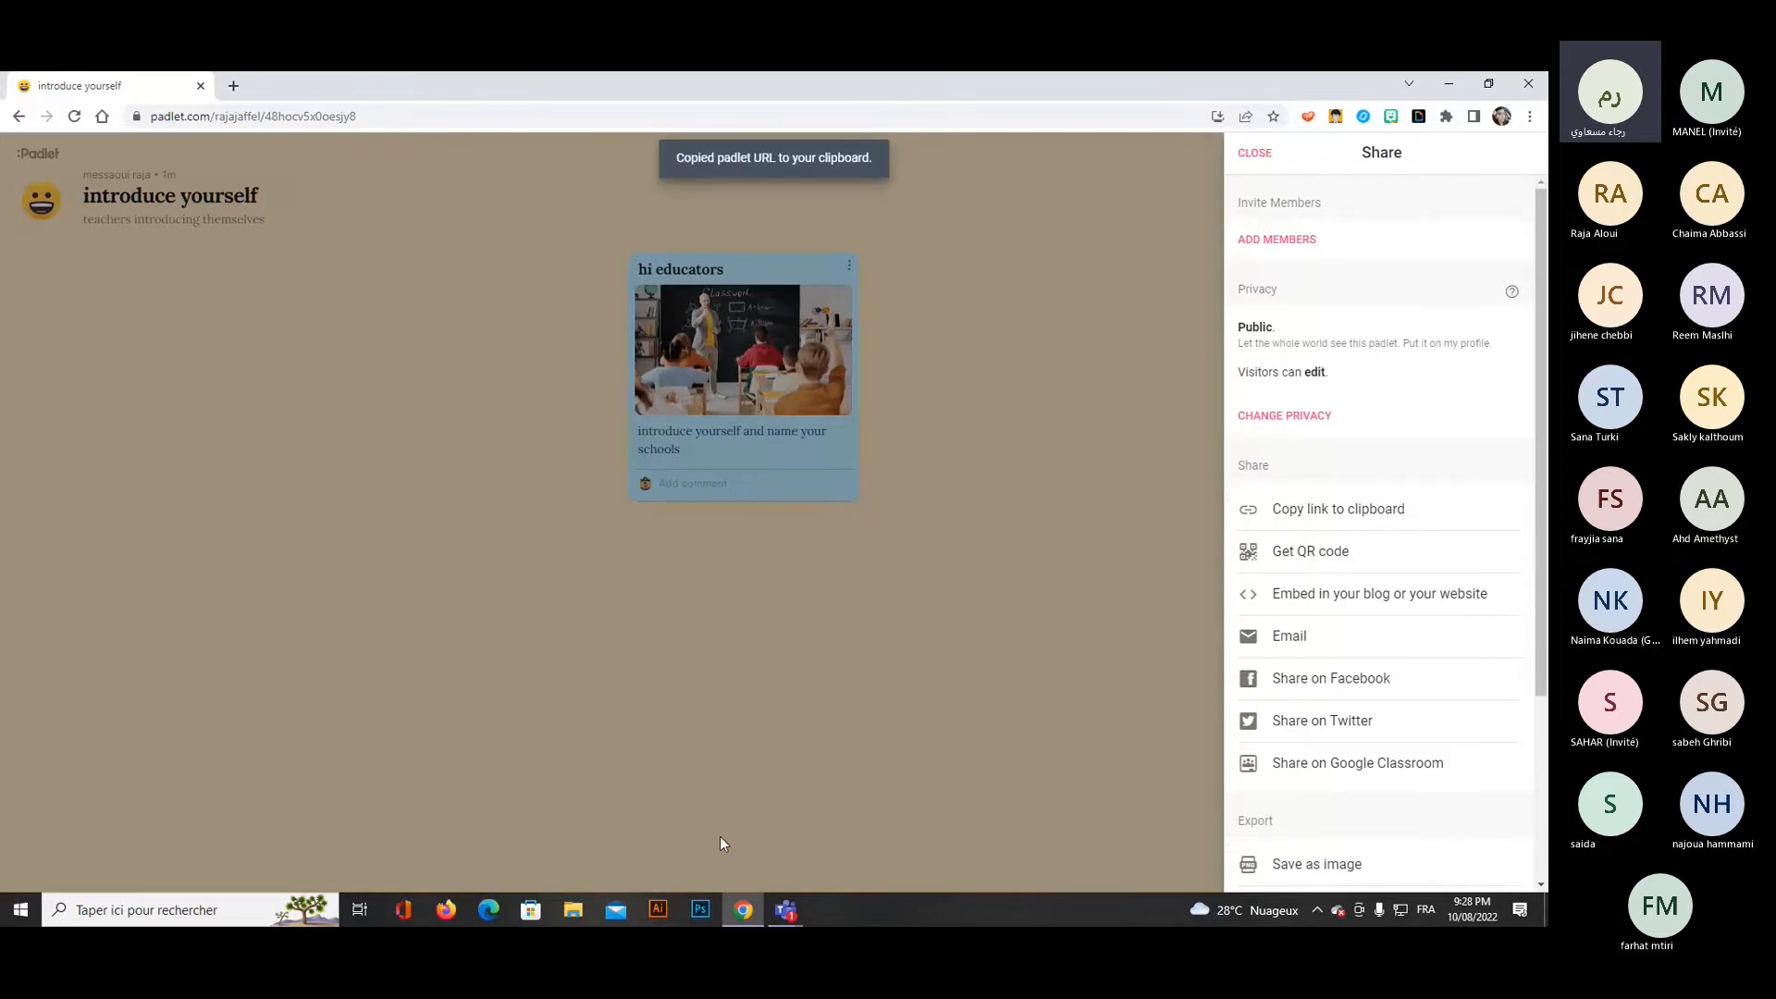
pyautogui.click(785, 909)
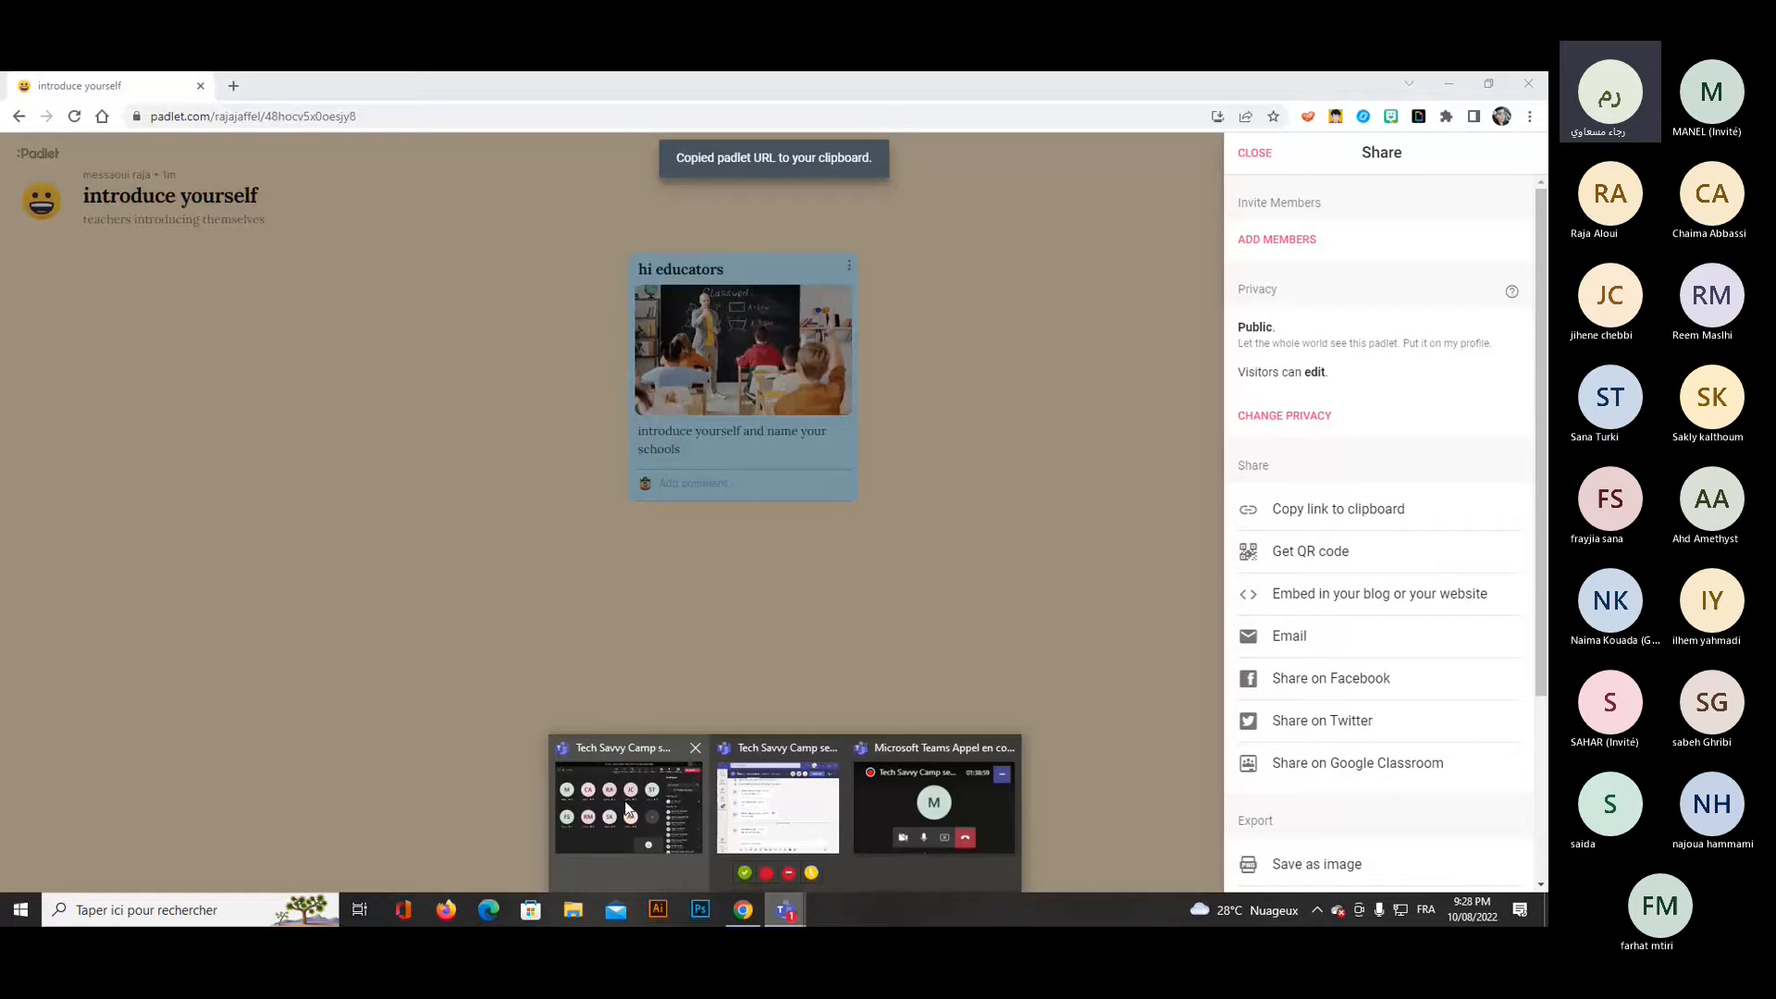
pyautogui.moveTo(740, 818)
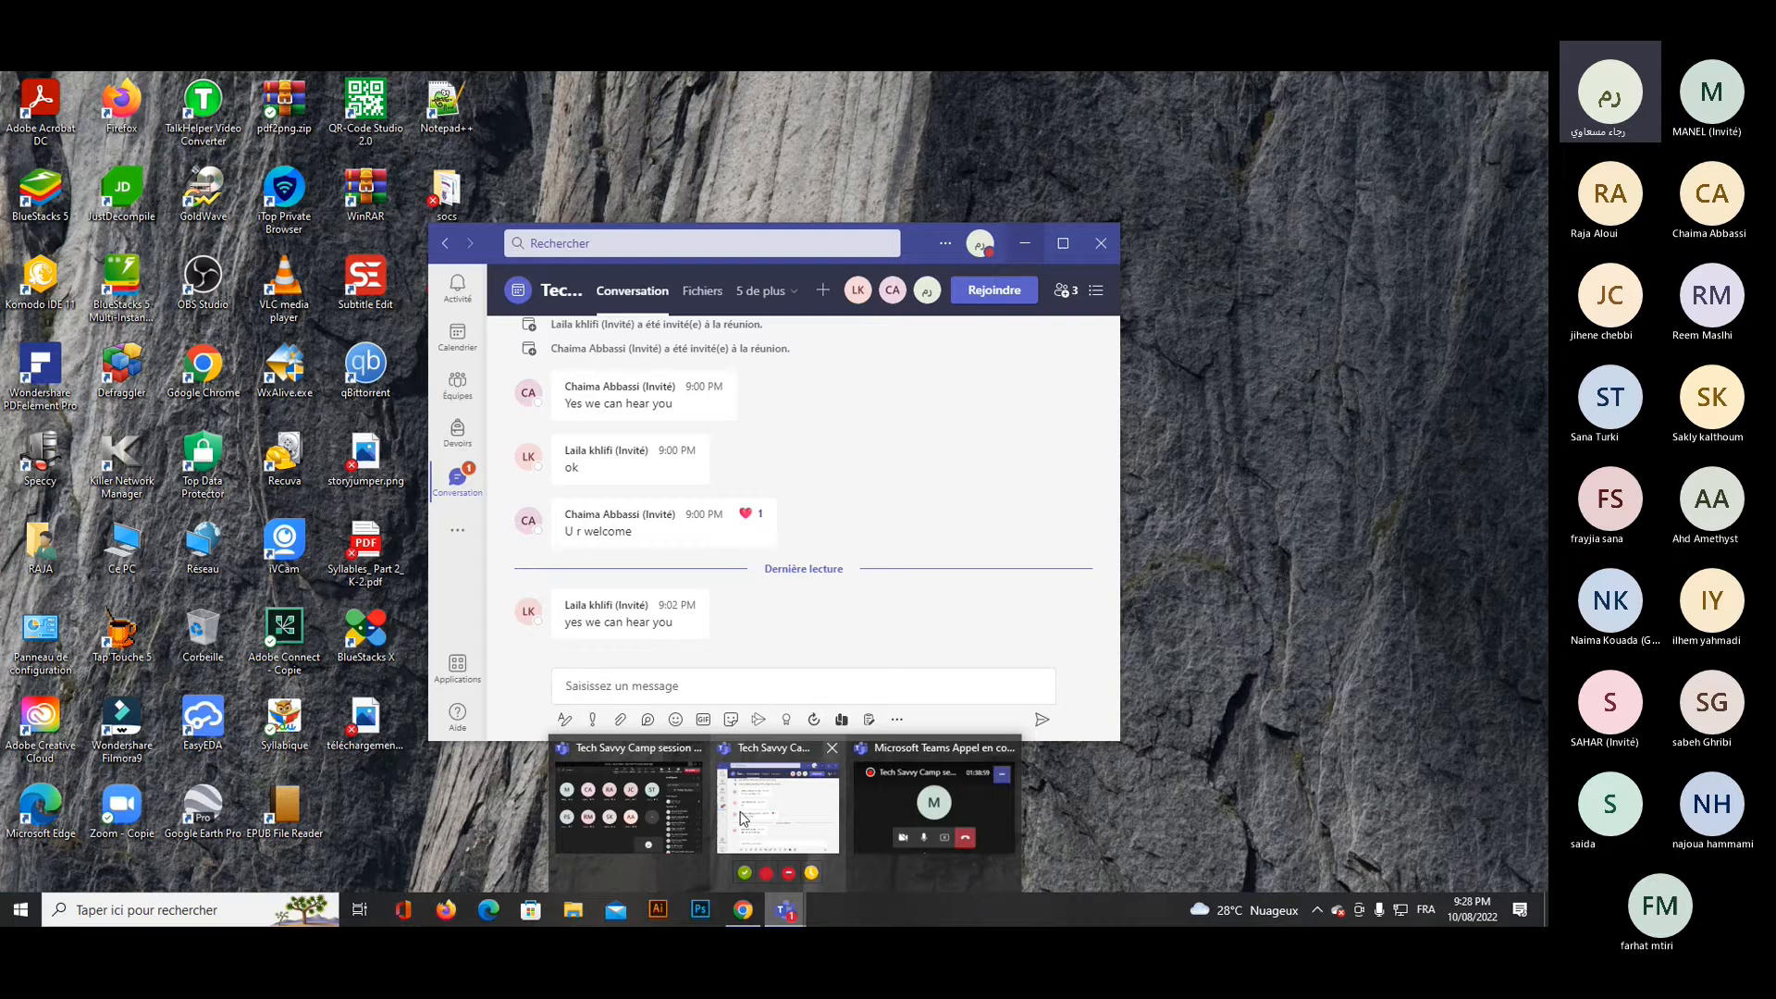
pyautogui.click(629, 807)
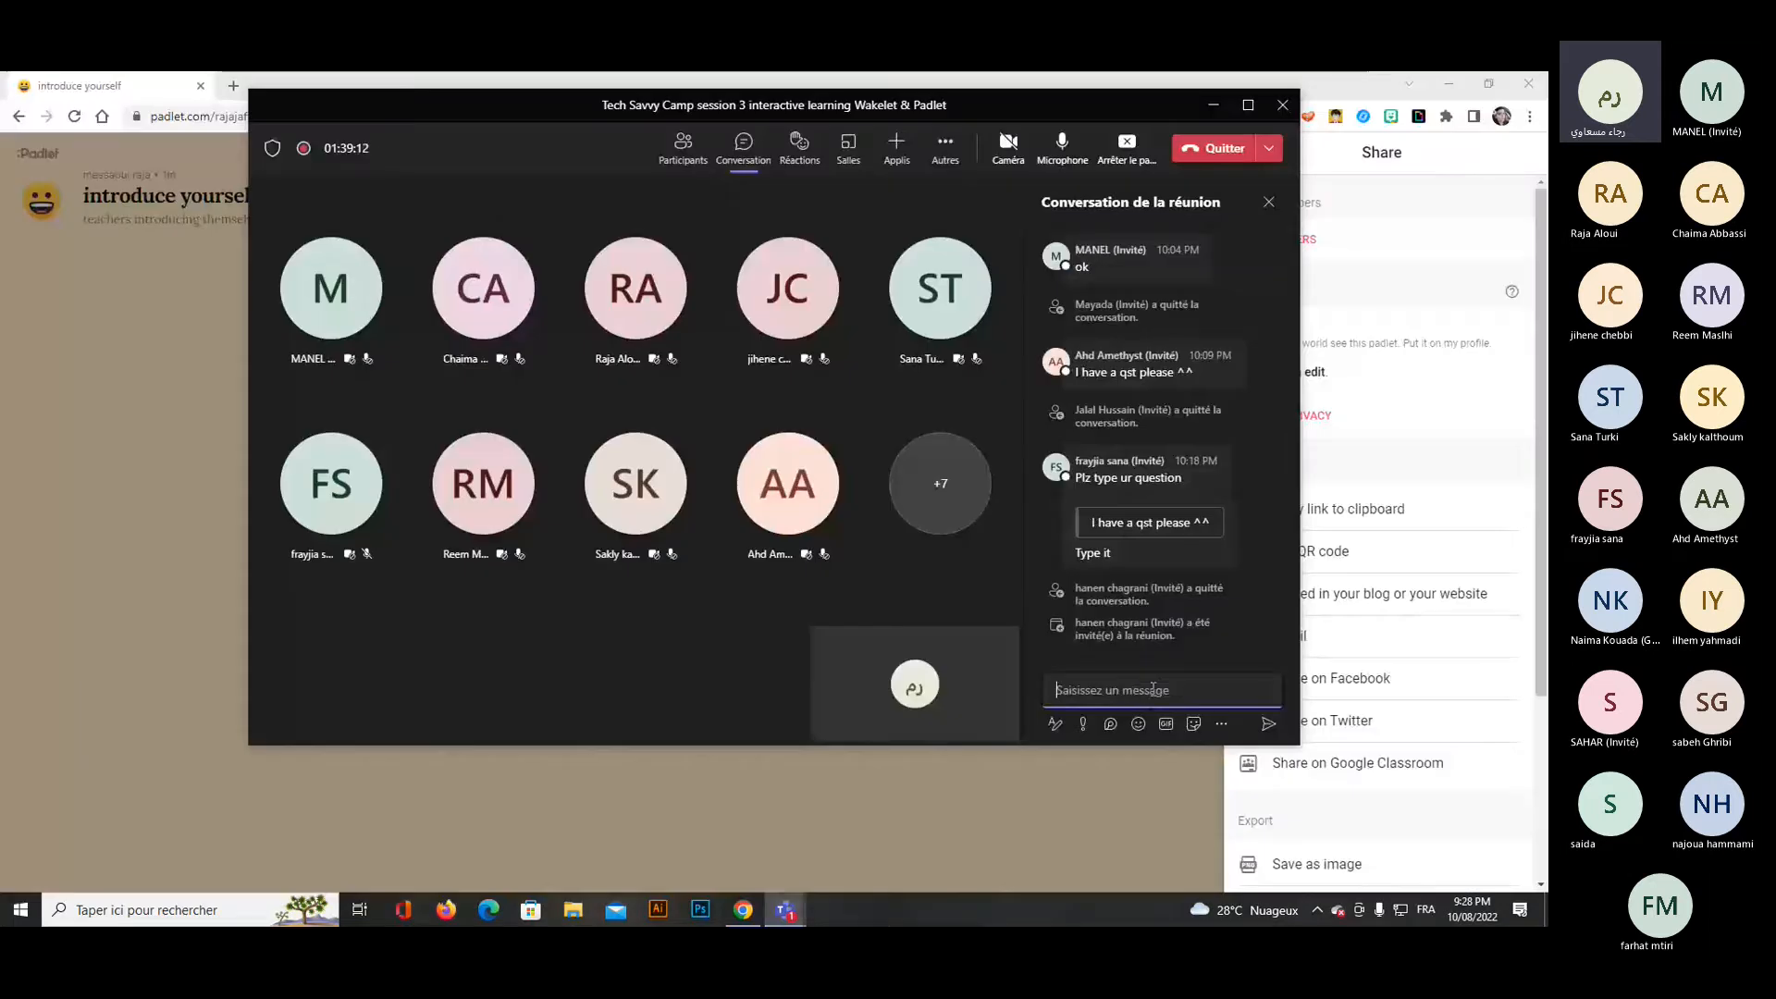
pyautogui.hotkey('ctrl', 'v')
pyautogui.press('Return')
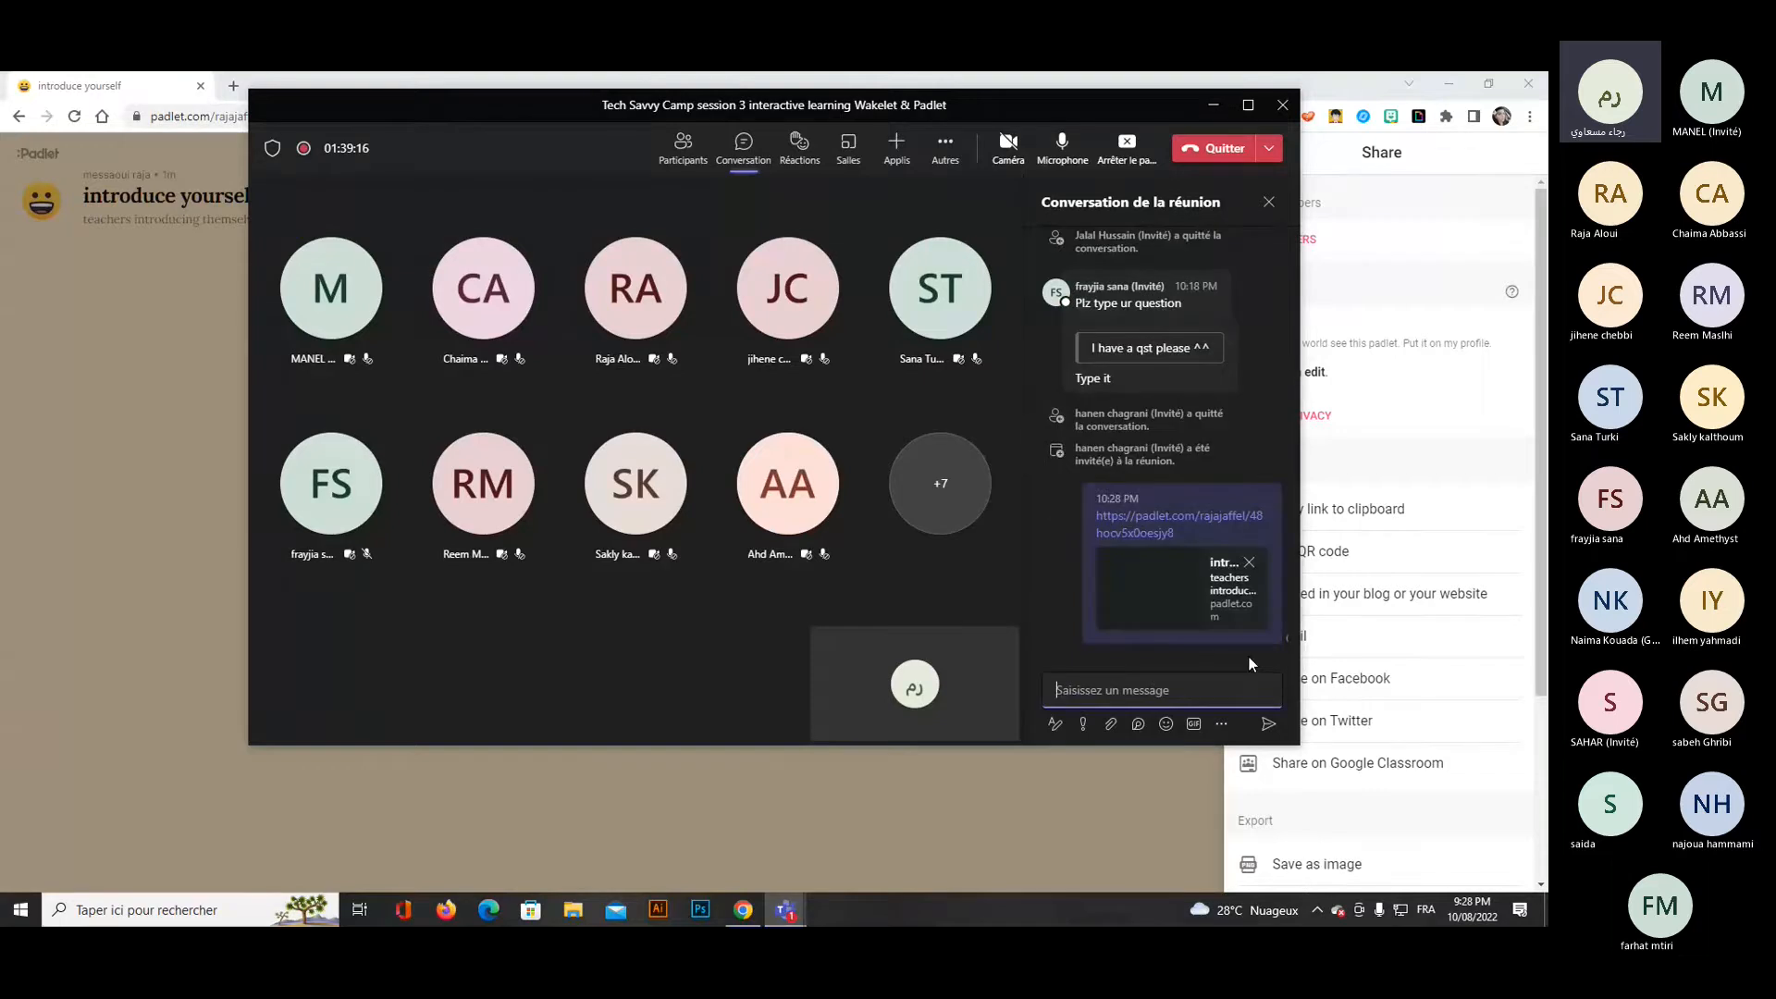
pyautogui.moveTo(1243, 366)
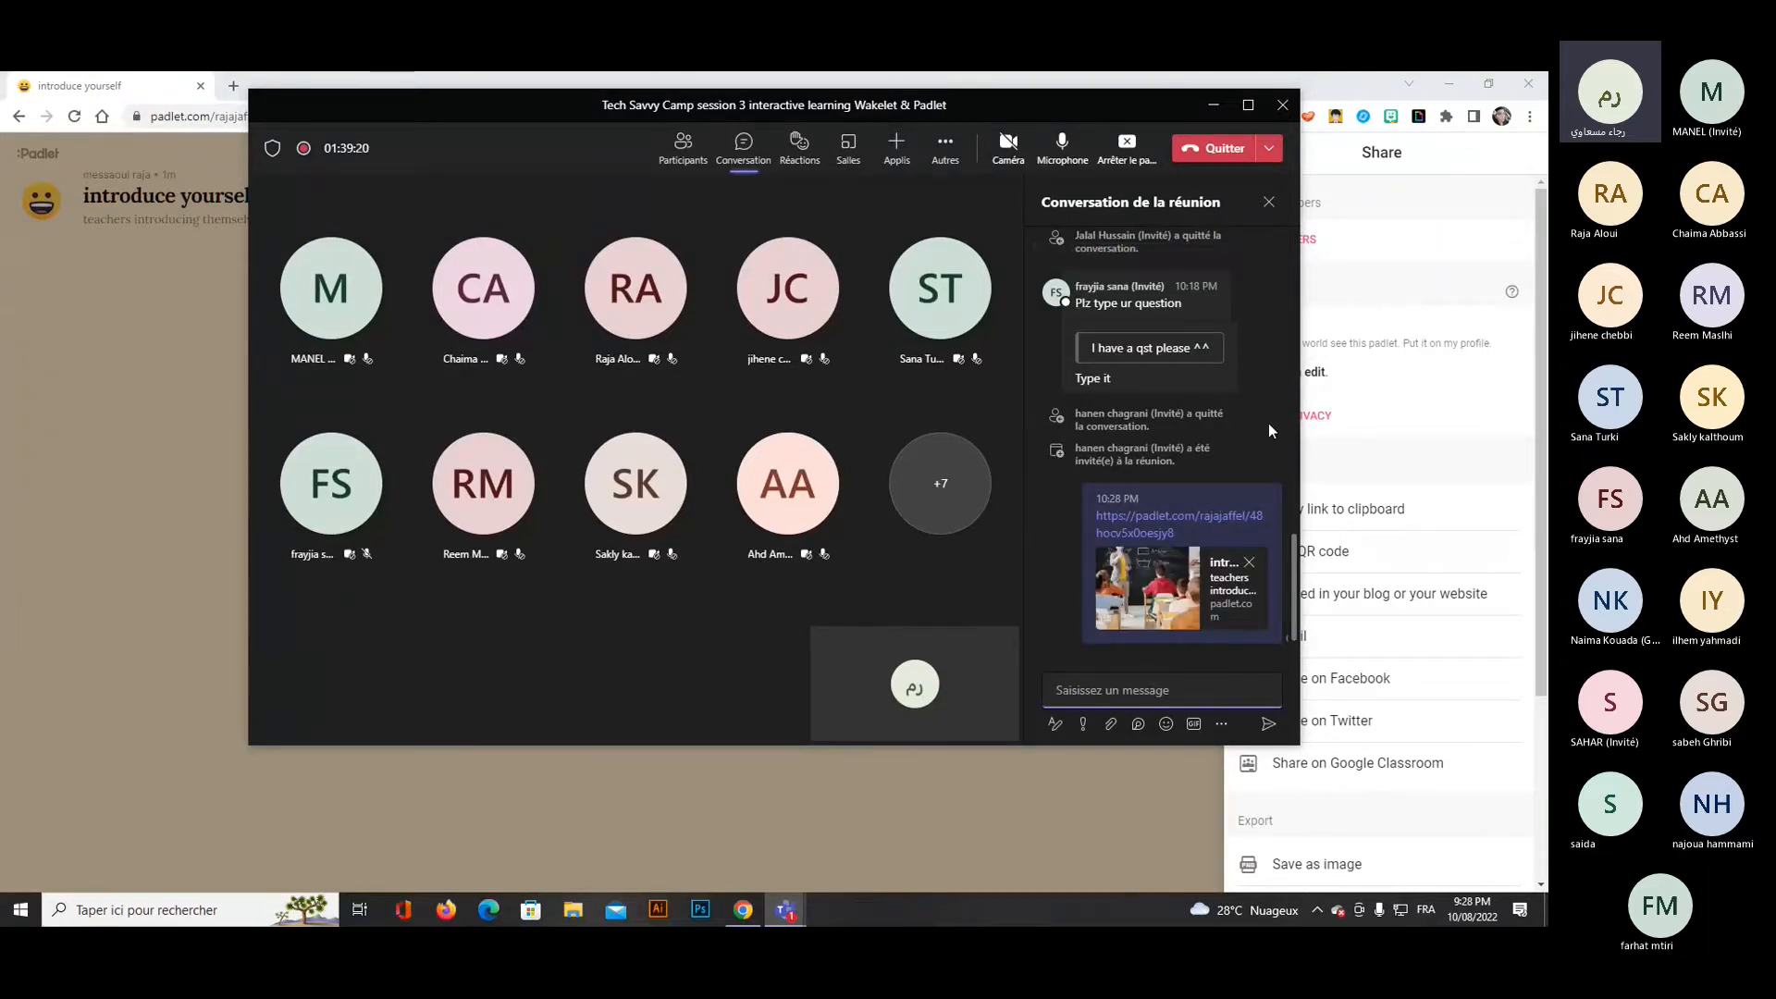
pyautogui.scroll(1, 1268, 420)
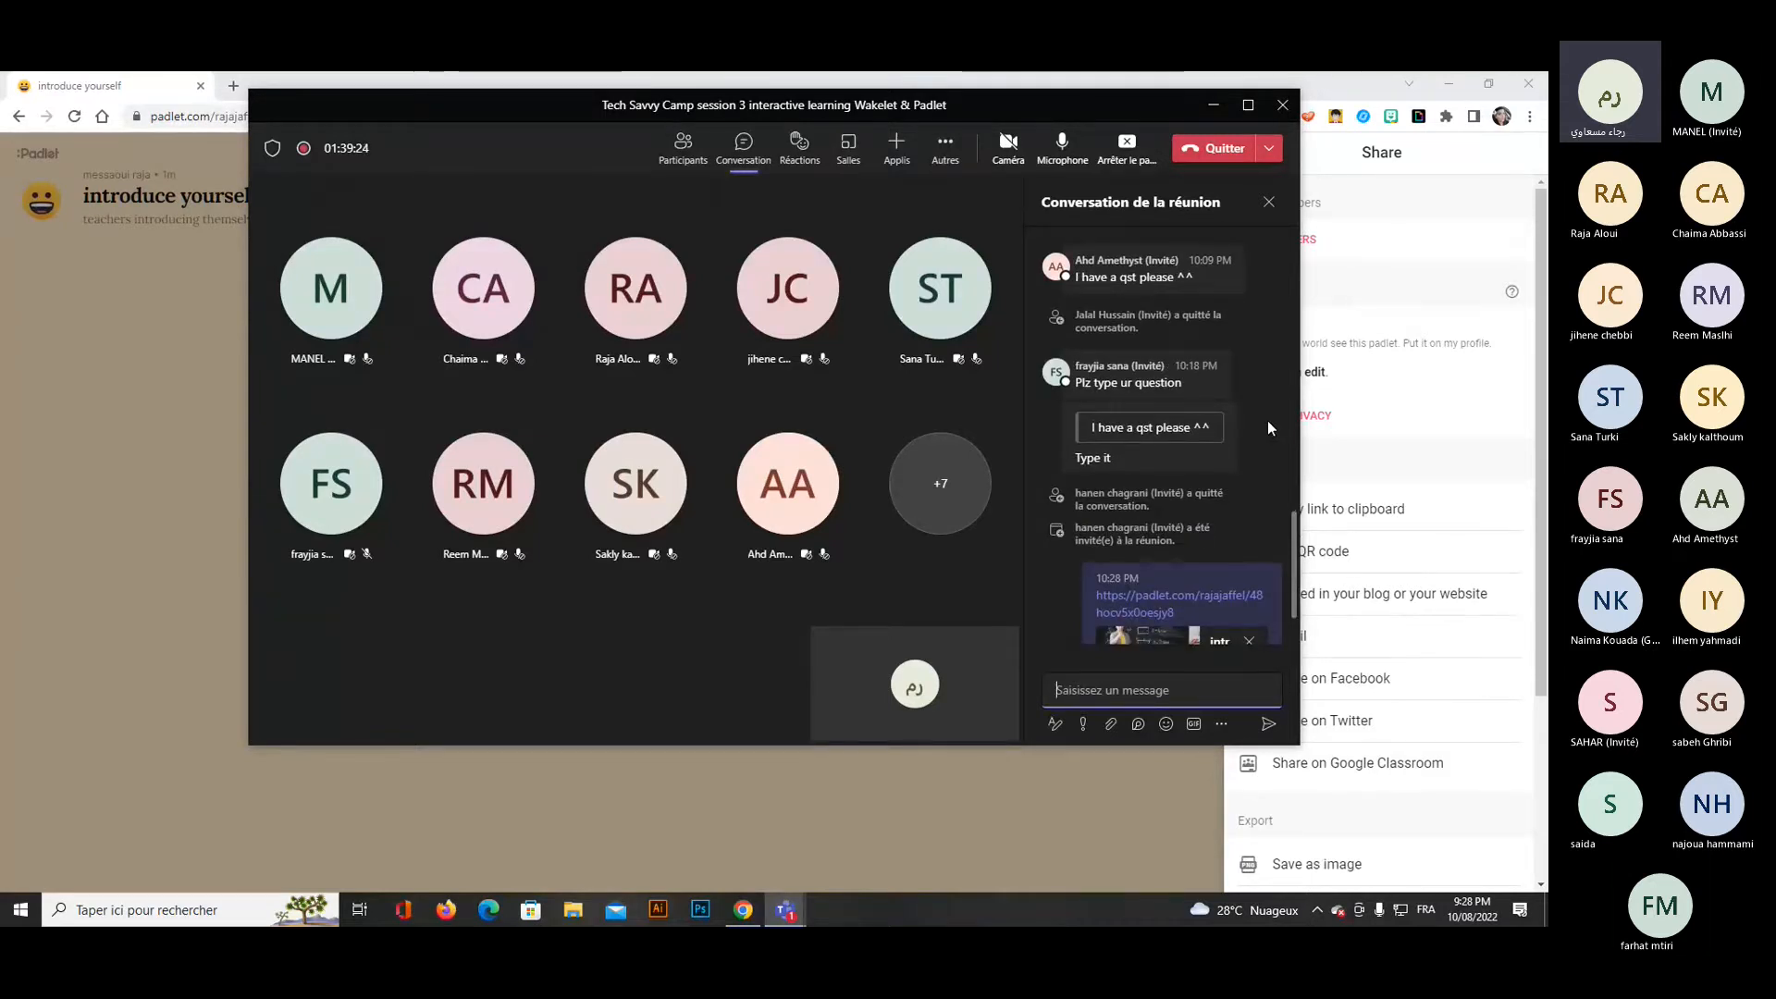
pyautogui.scroll(1, 1267, 428)
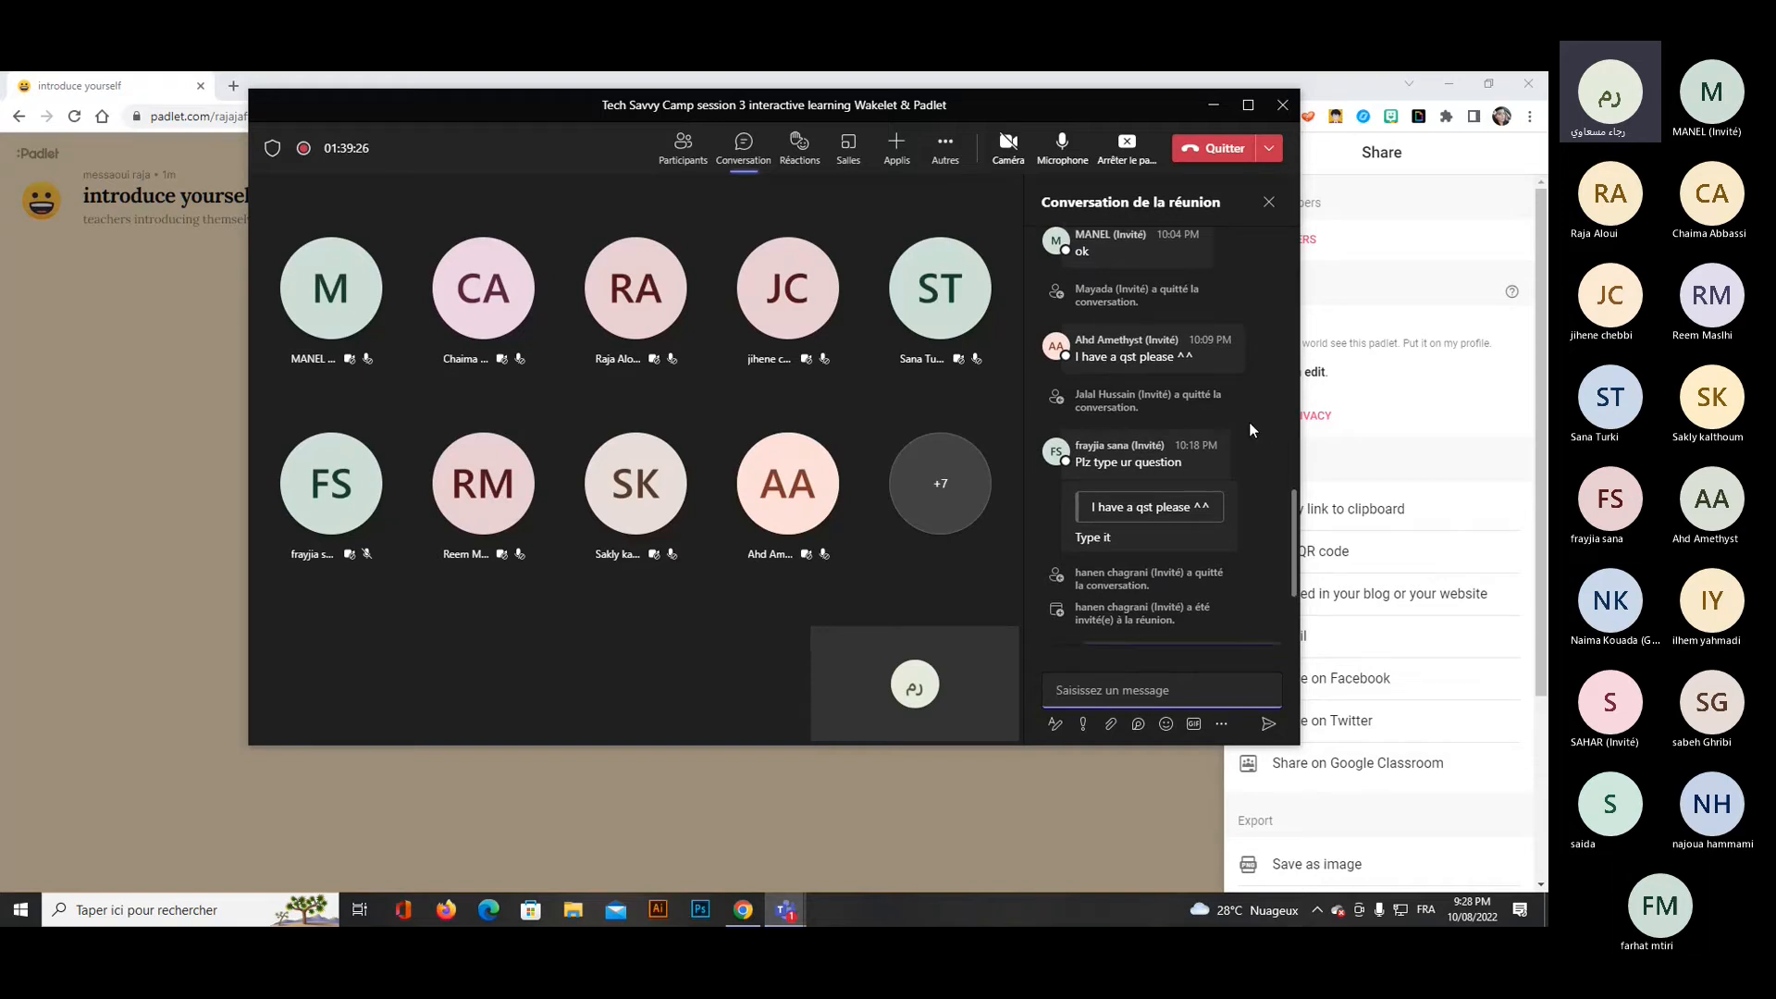
# Allow the microphone for the participant with the raised hand, recheck that participant's options and minimize the meeting window.
pyautogui.click(685, 149)
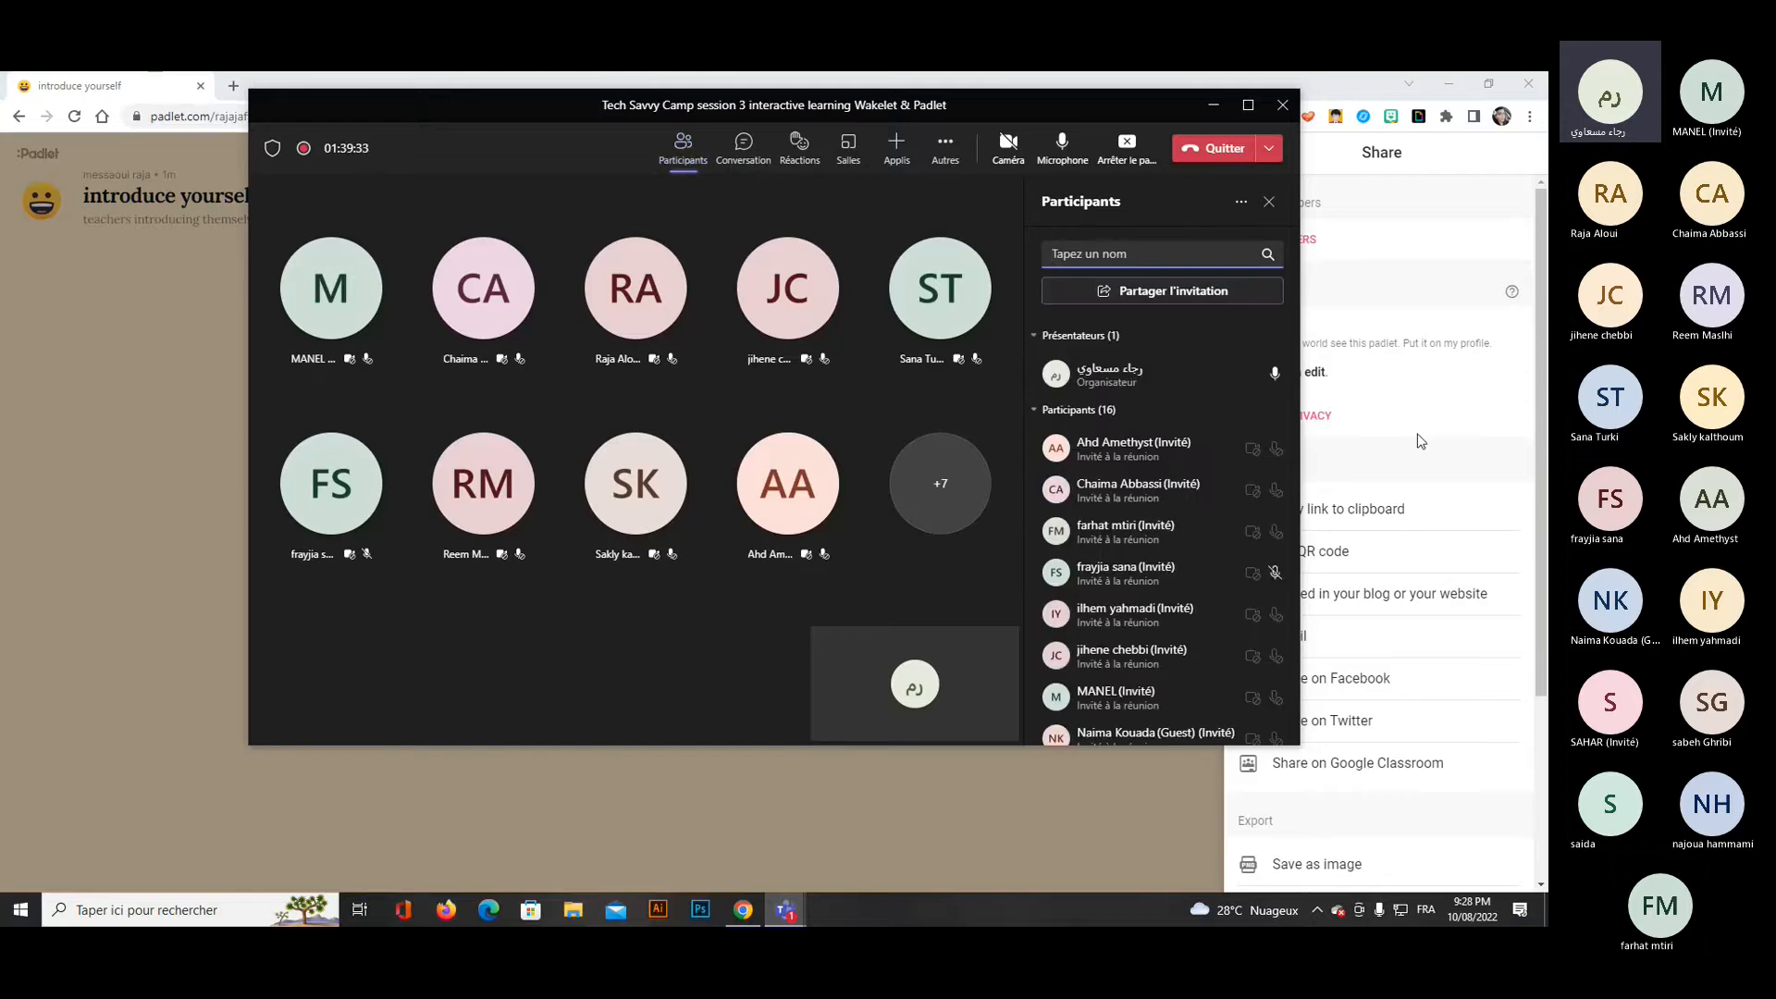
pyautogui.click(1268, 448)
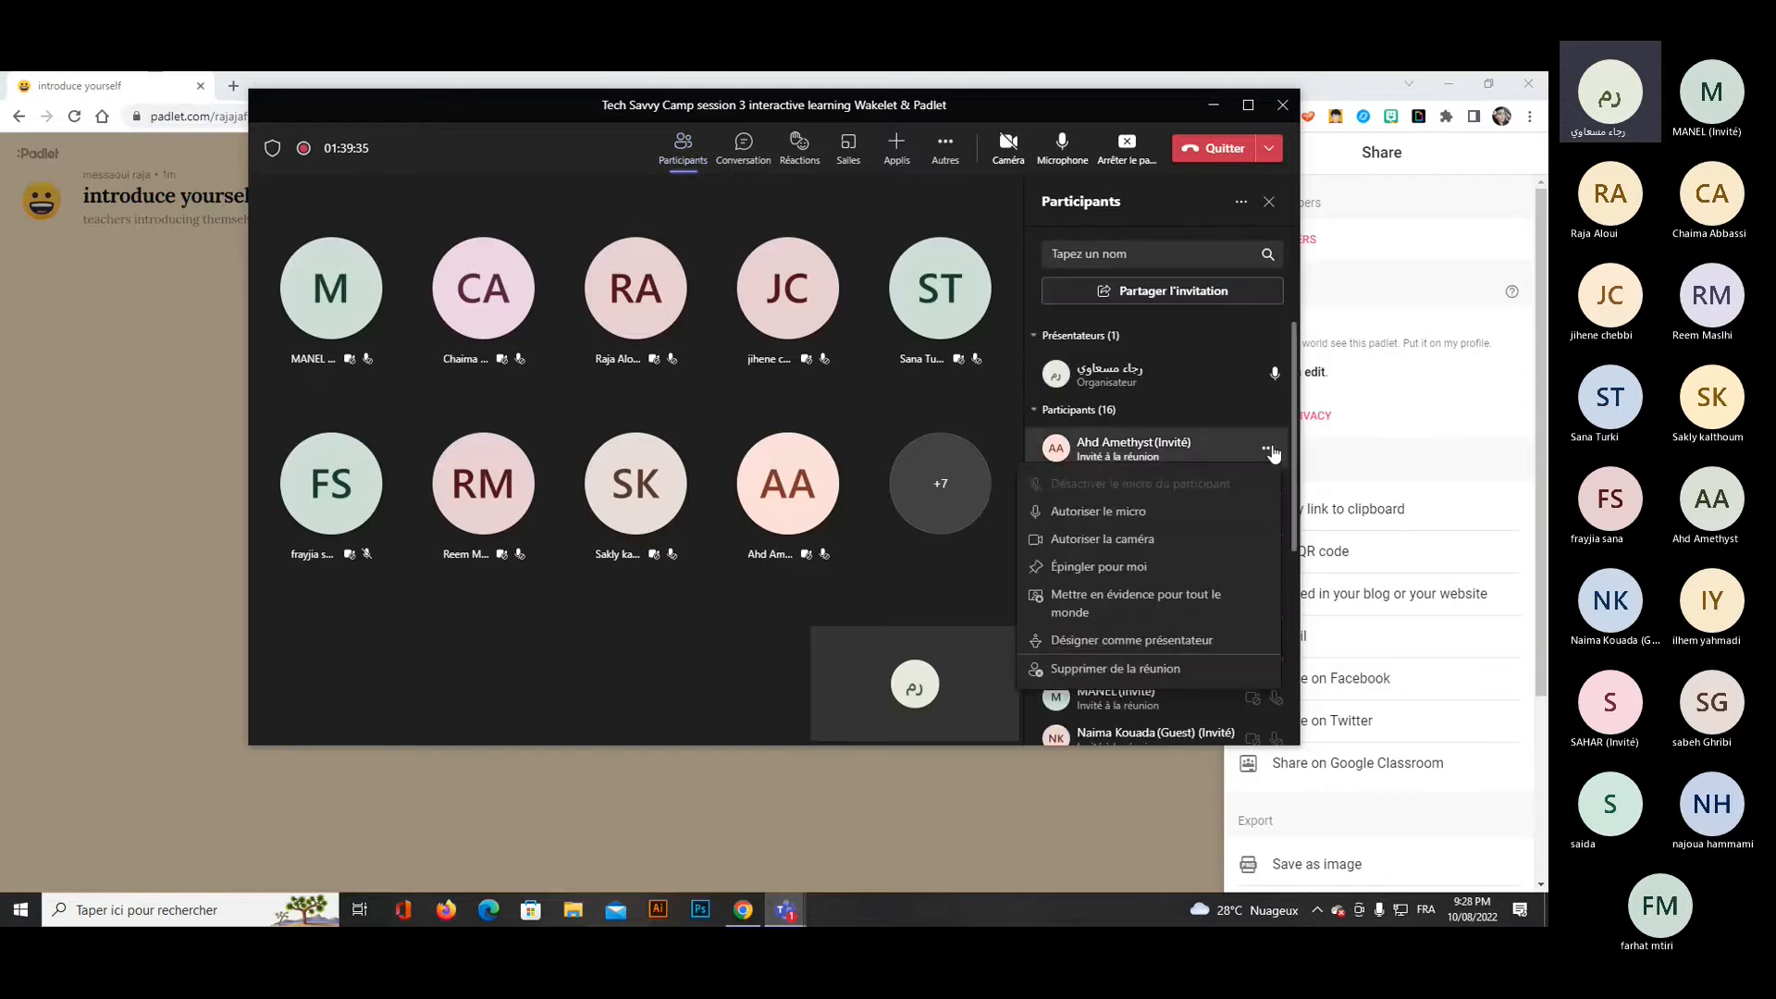
pyautogui.click(1128, 512)
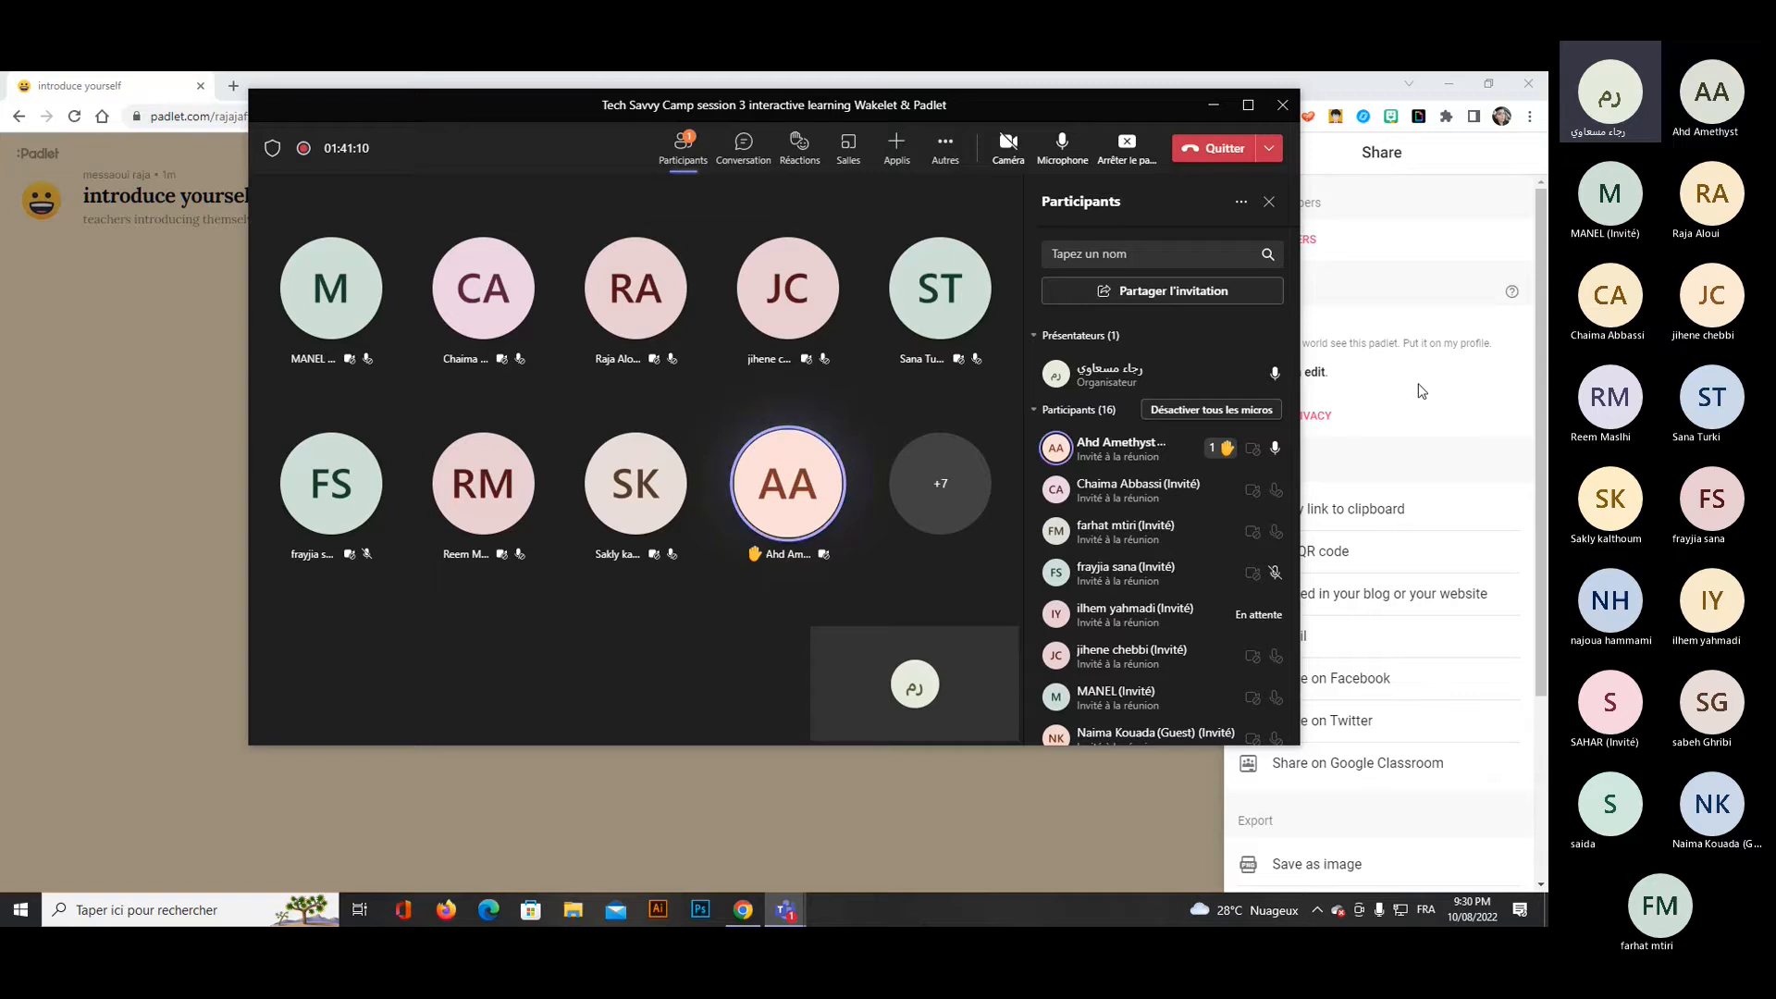
pyautogui.moveTo(1270, 455)
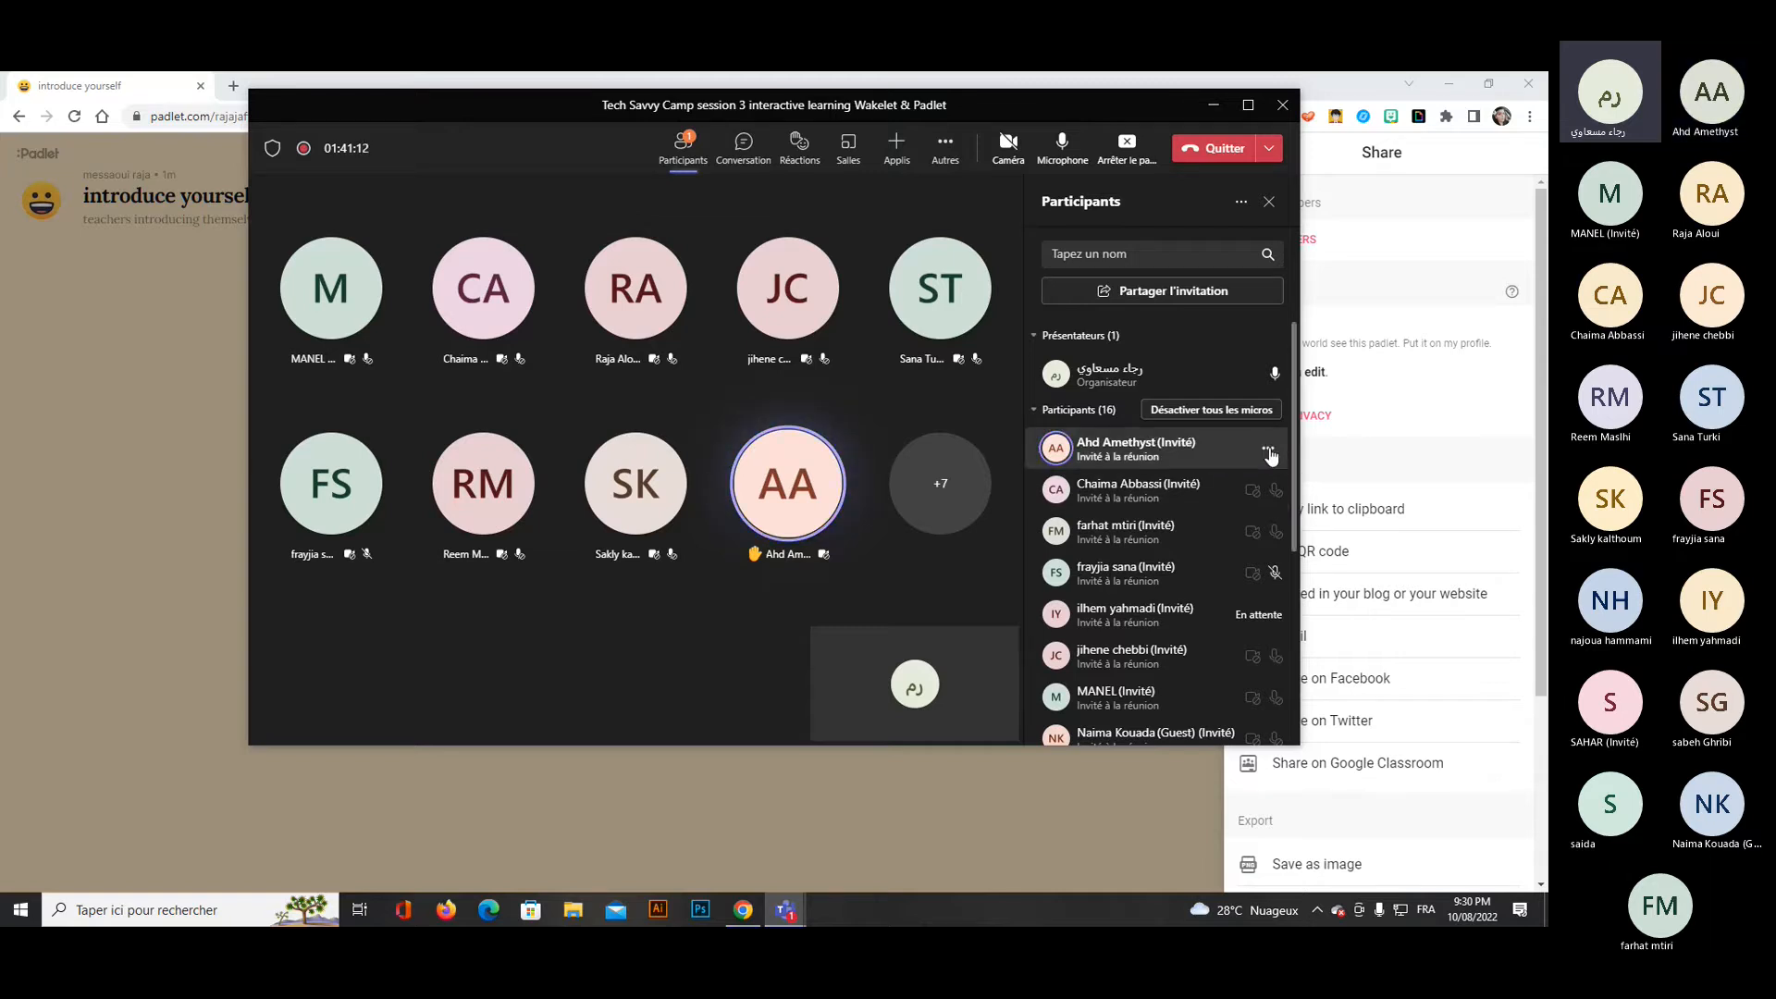
pyautogui.click(1268, 452)
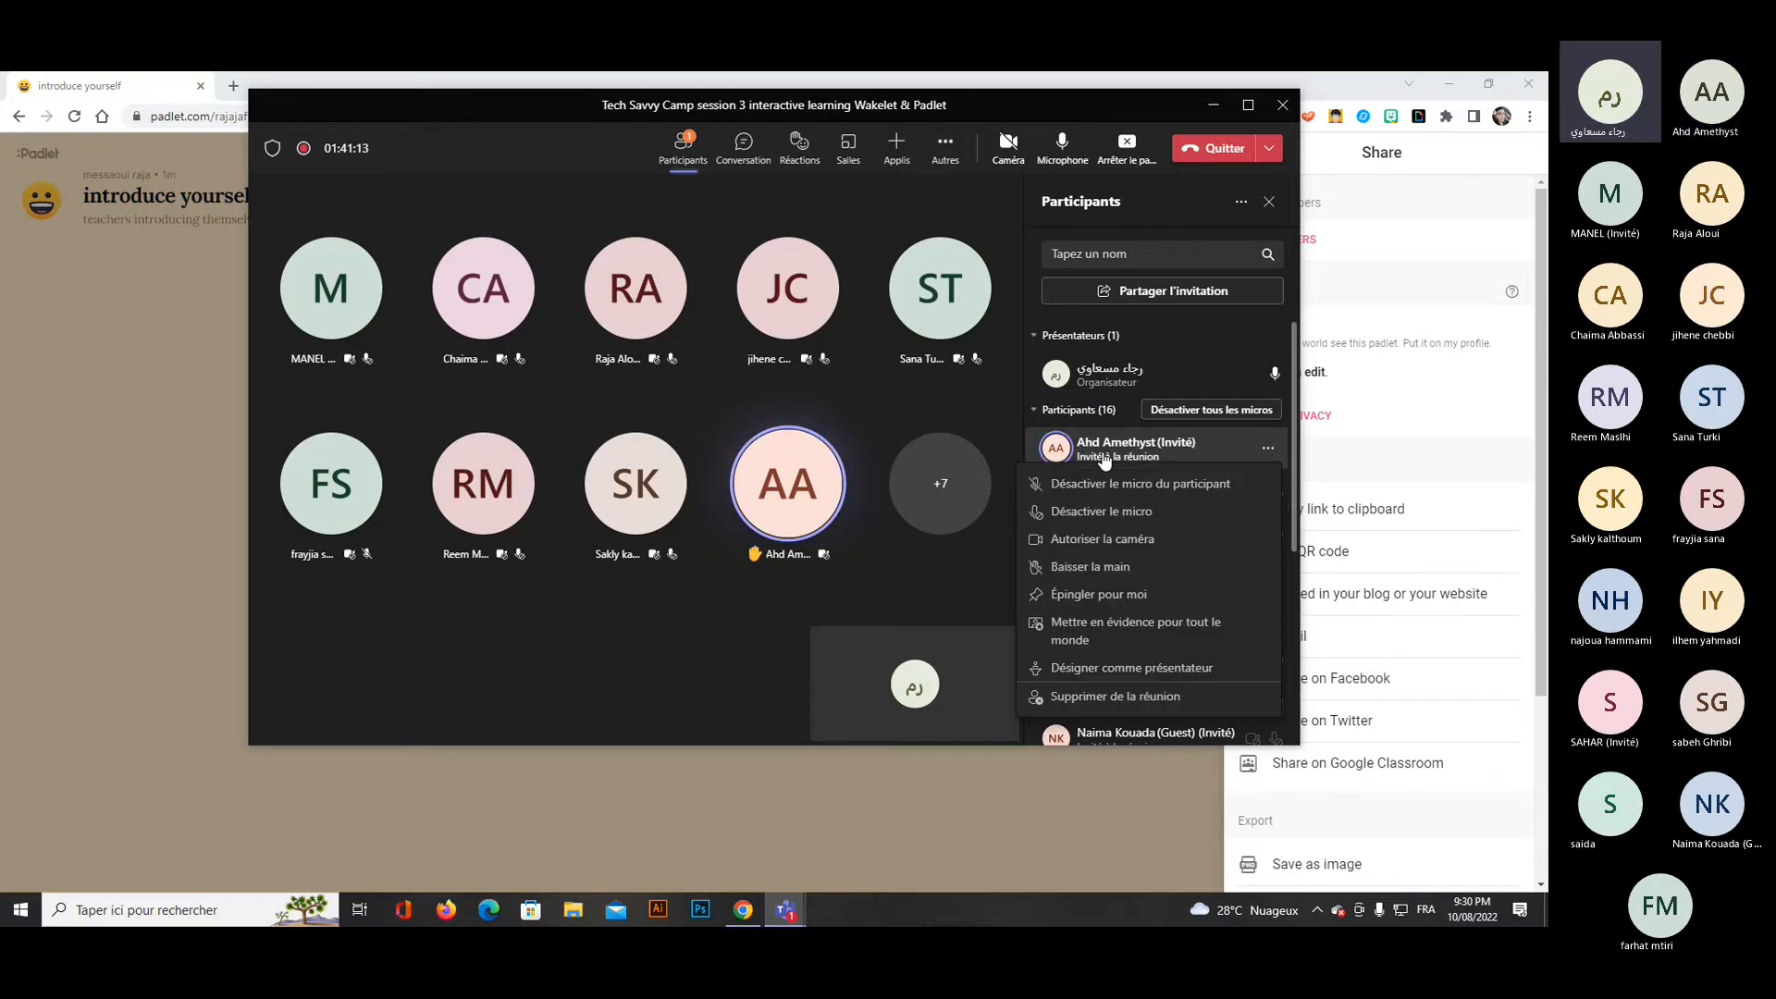
pyautogui.click(1214, 109)
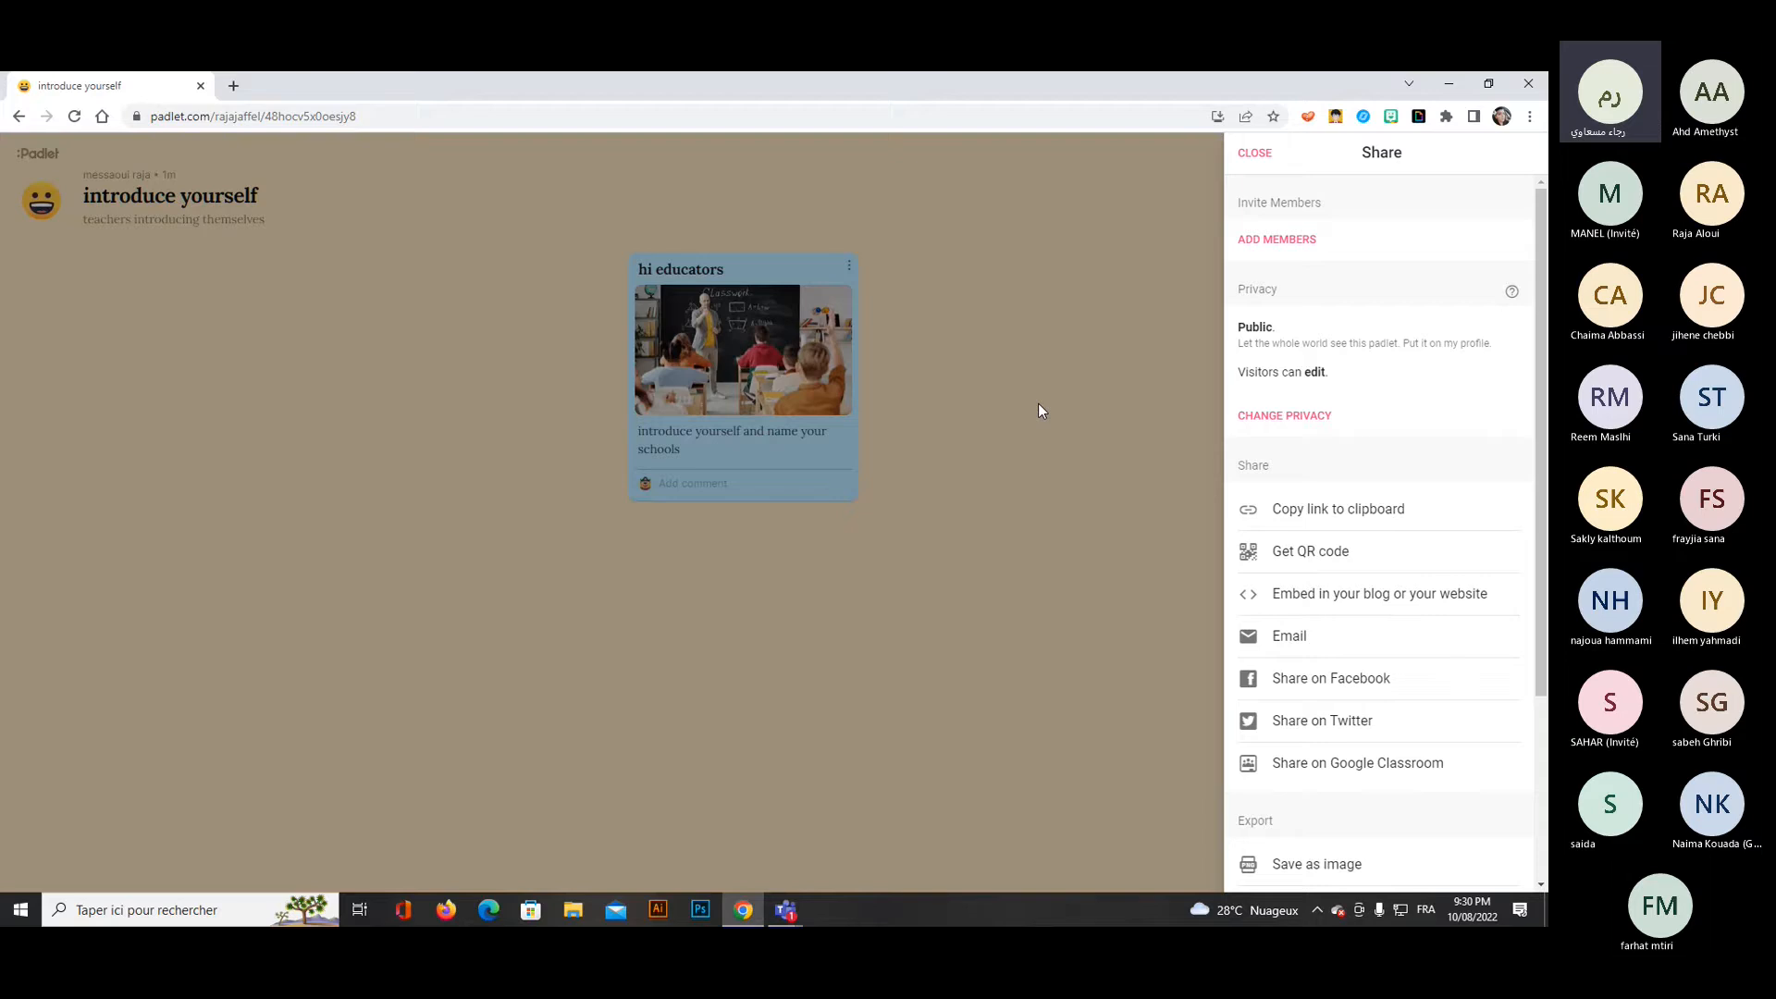
# Close the padlet's sharing options, check the Teams meeting participants again and return to the padlet.
pyautogui.click(1260, 157)
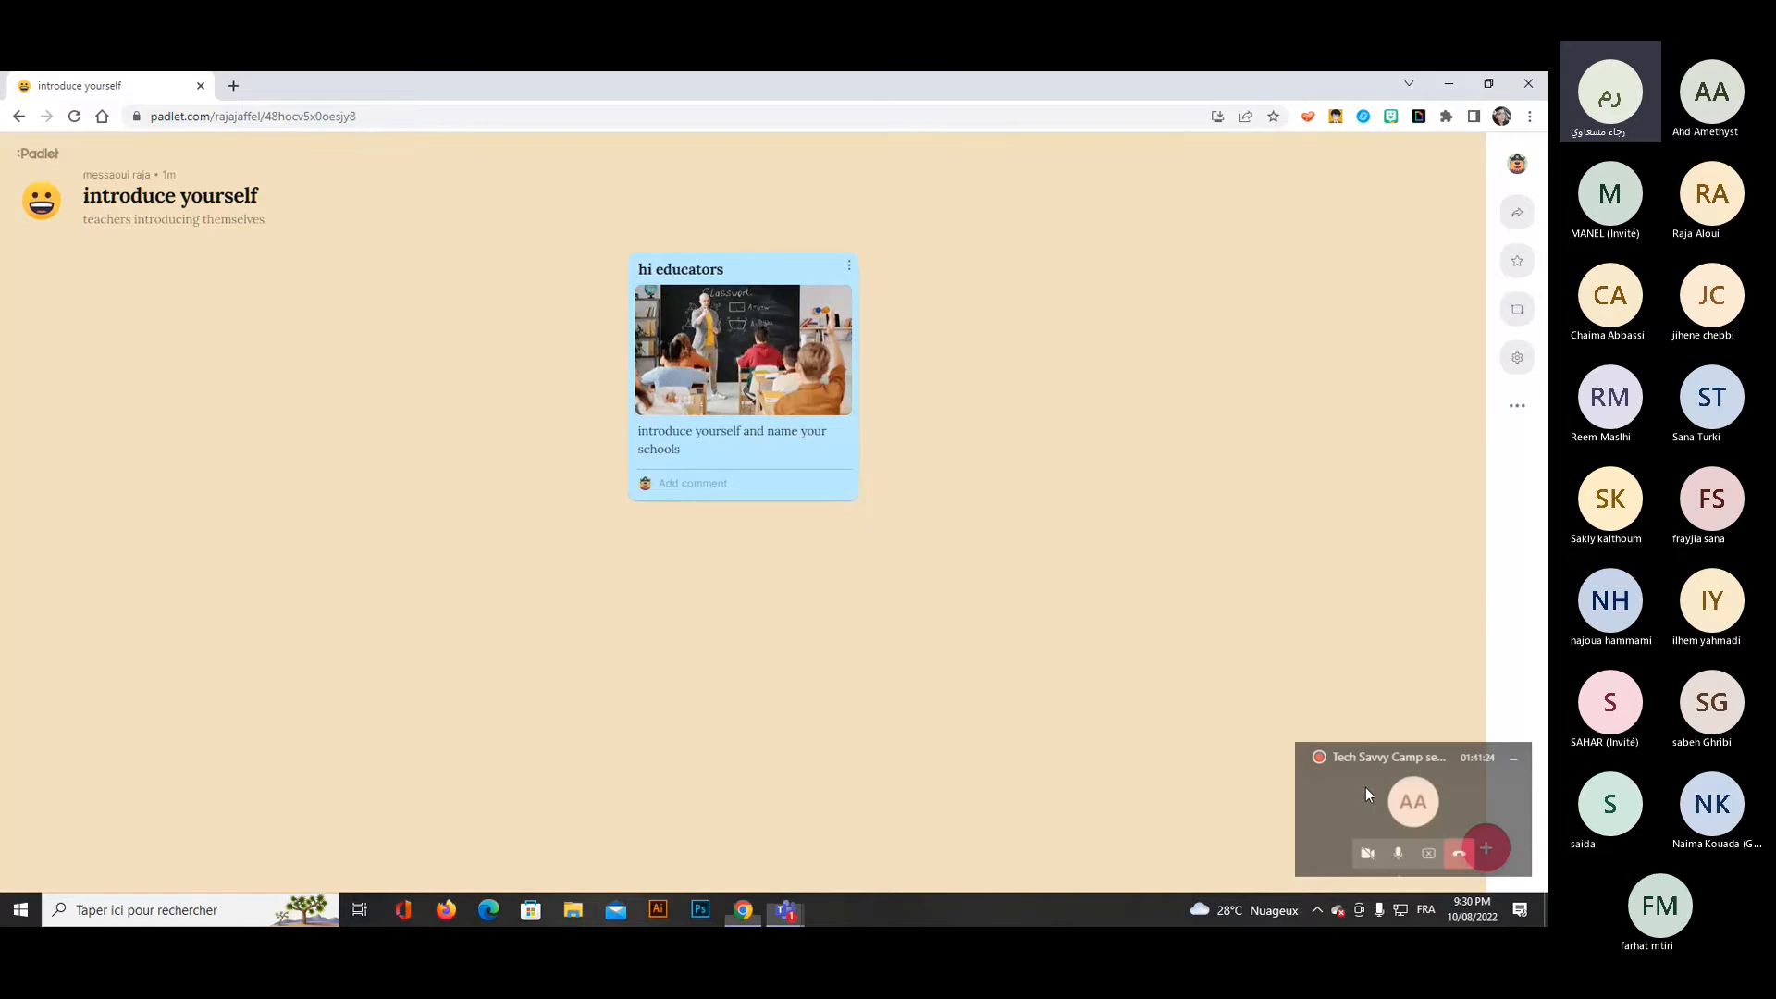
pyautogui.click(1365, 788)
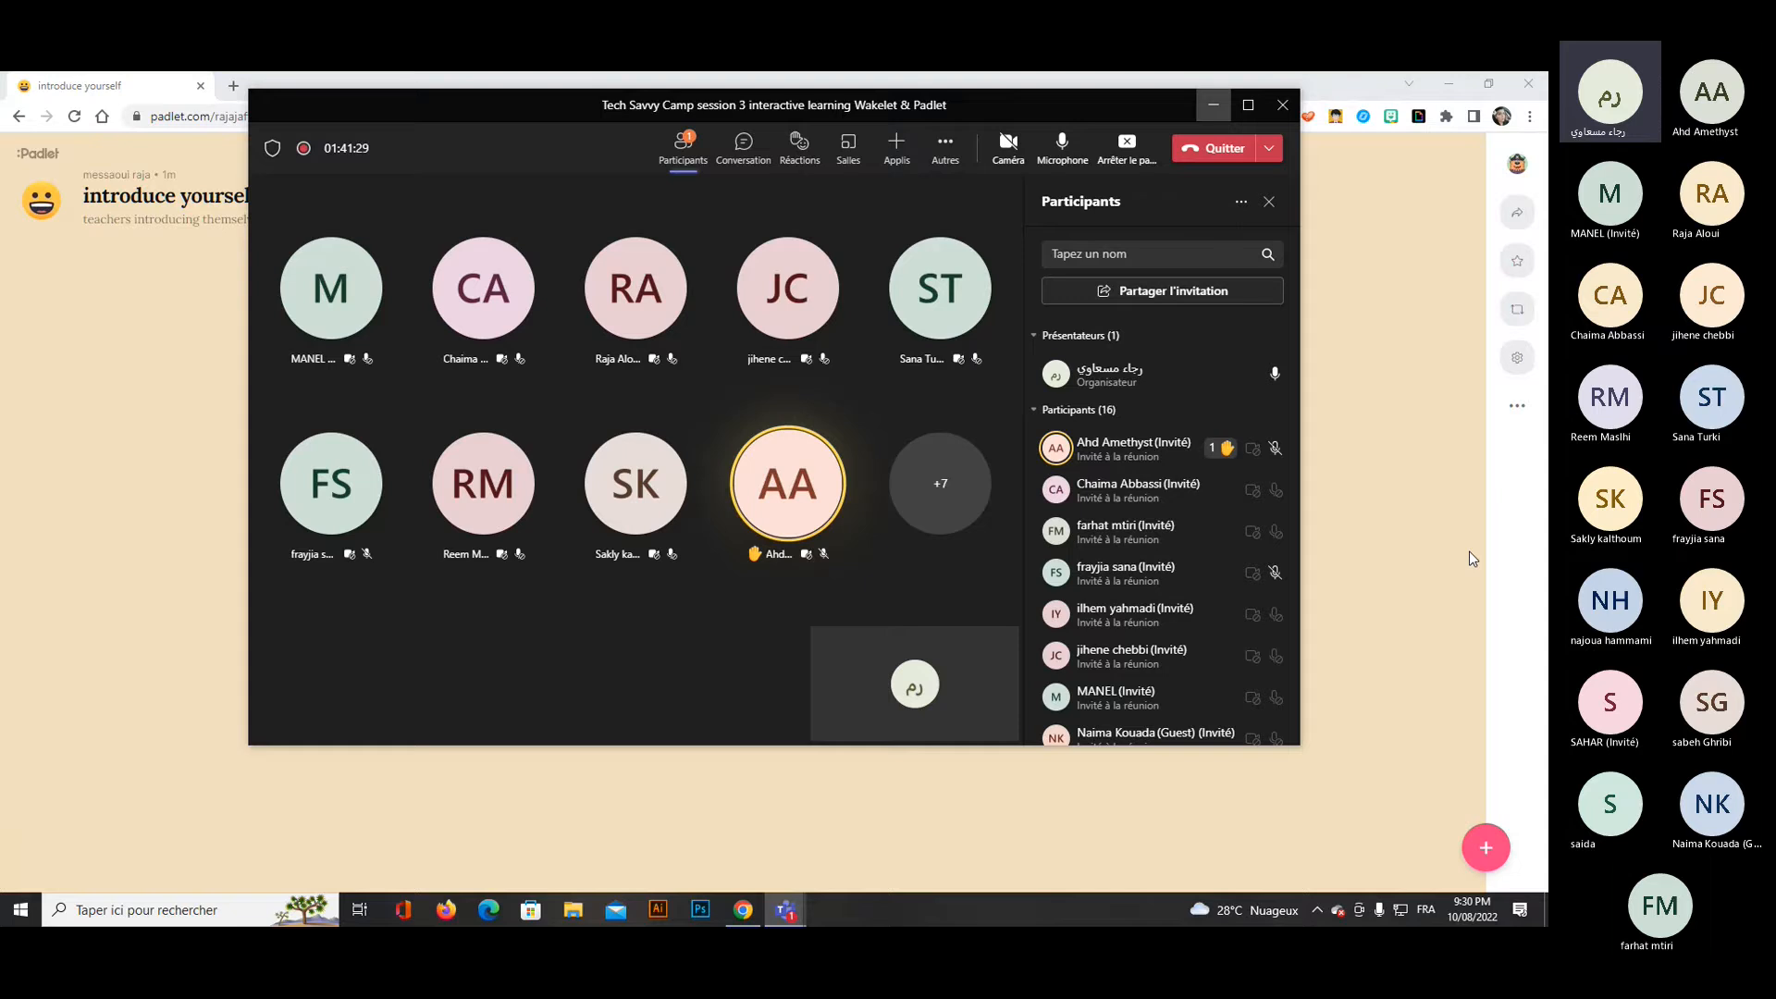
pyautogui.click(1212, 105)
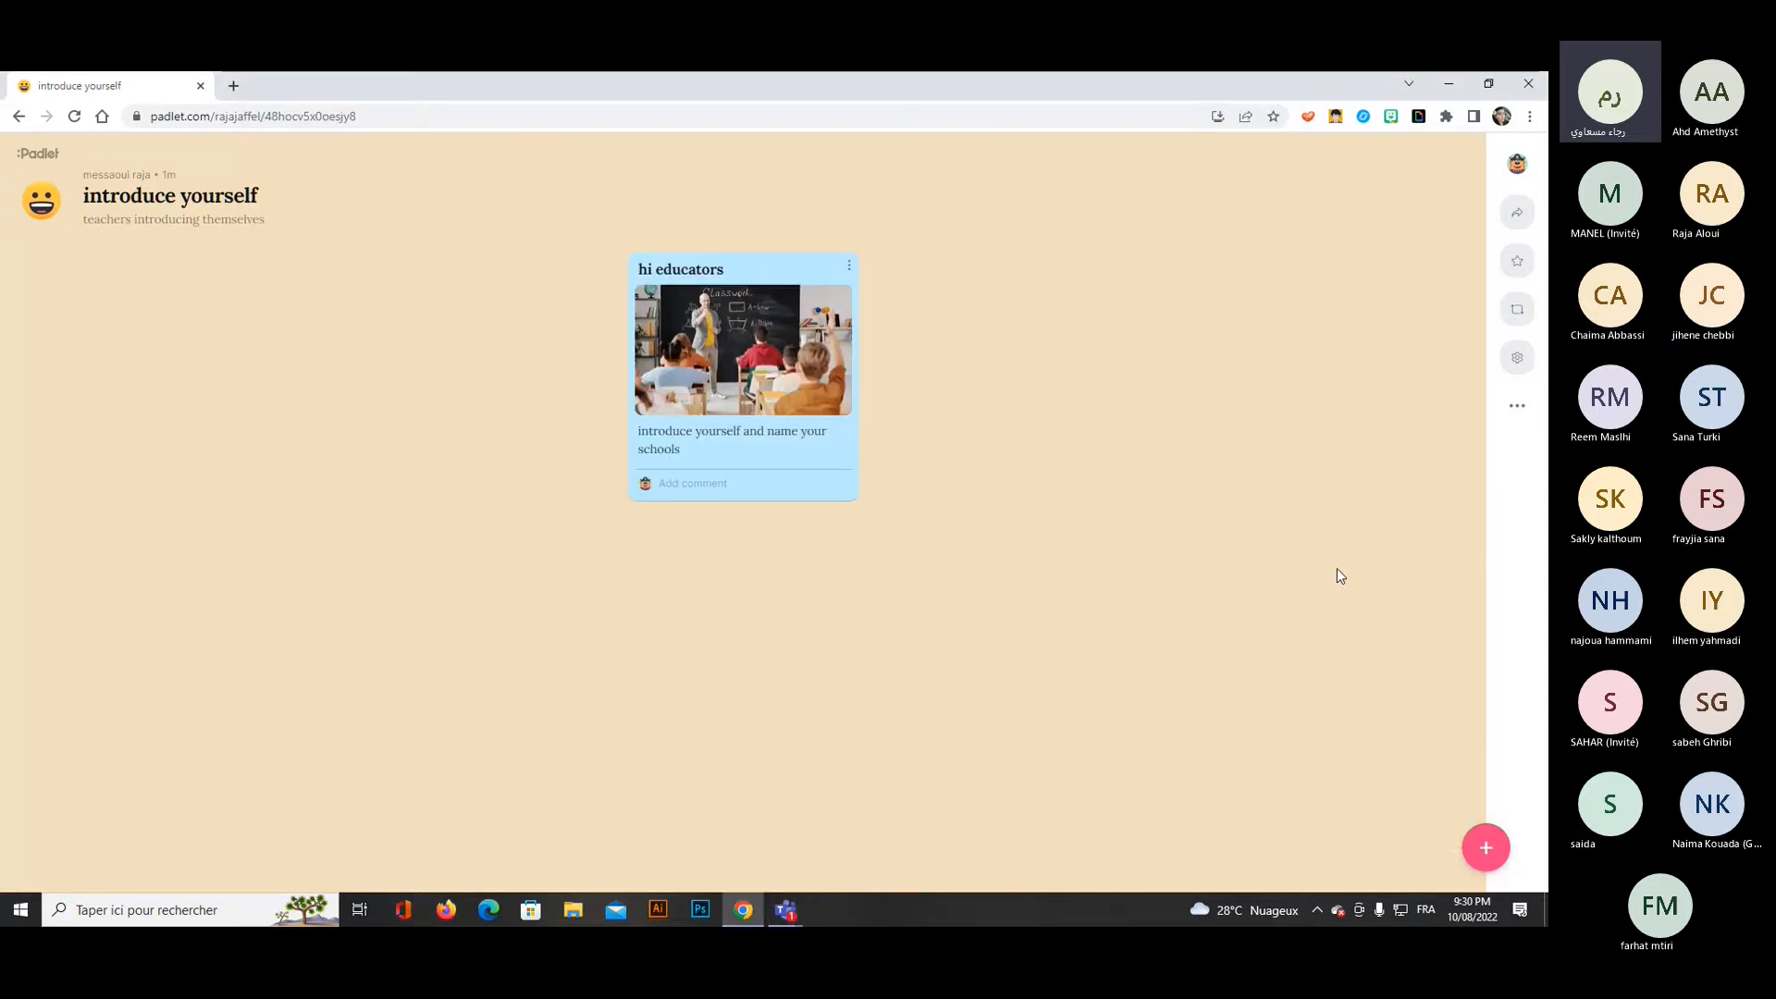
# Go to the Padlet dashboard and review the available actions for the "introduce yourself" padlet without choosing one.
pyautogui.click(39, 155)
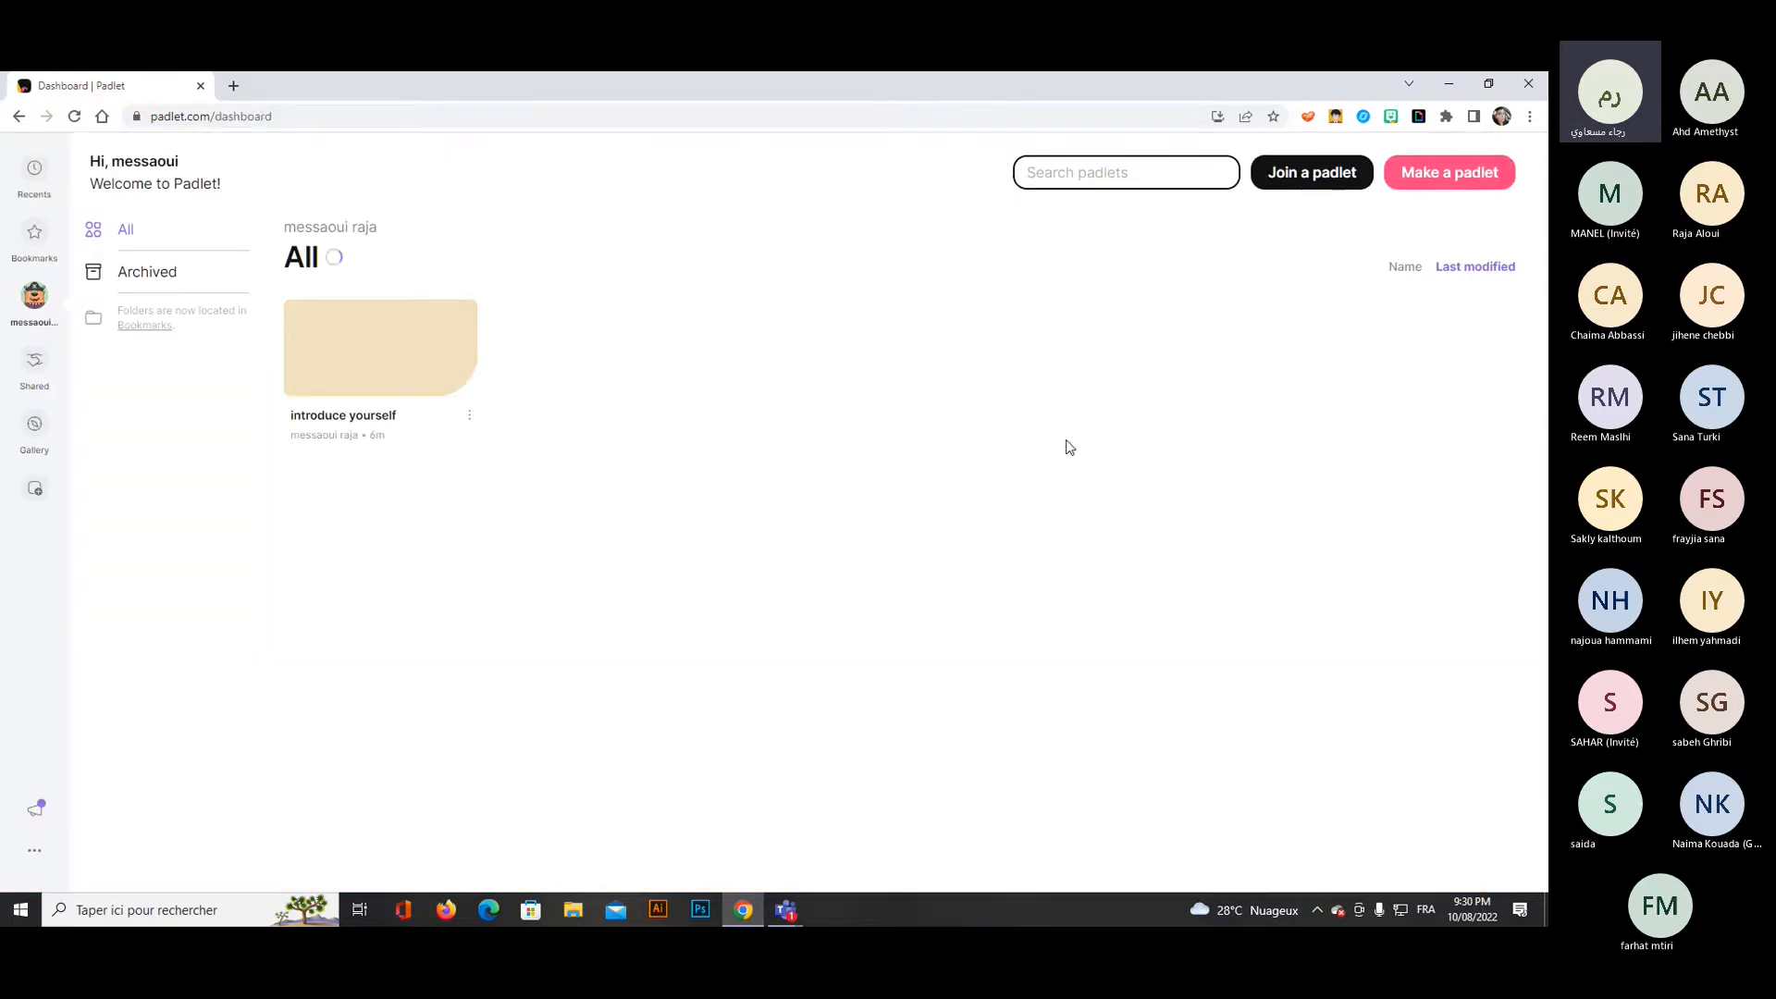
pyautogui.click(469, 418)
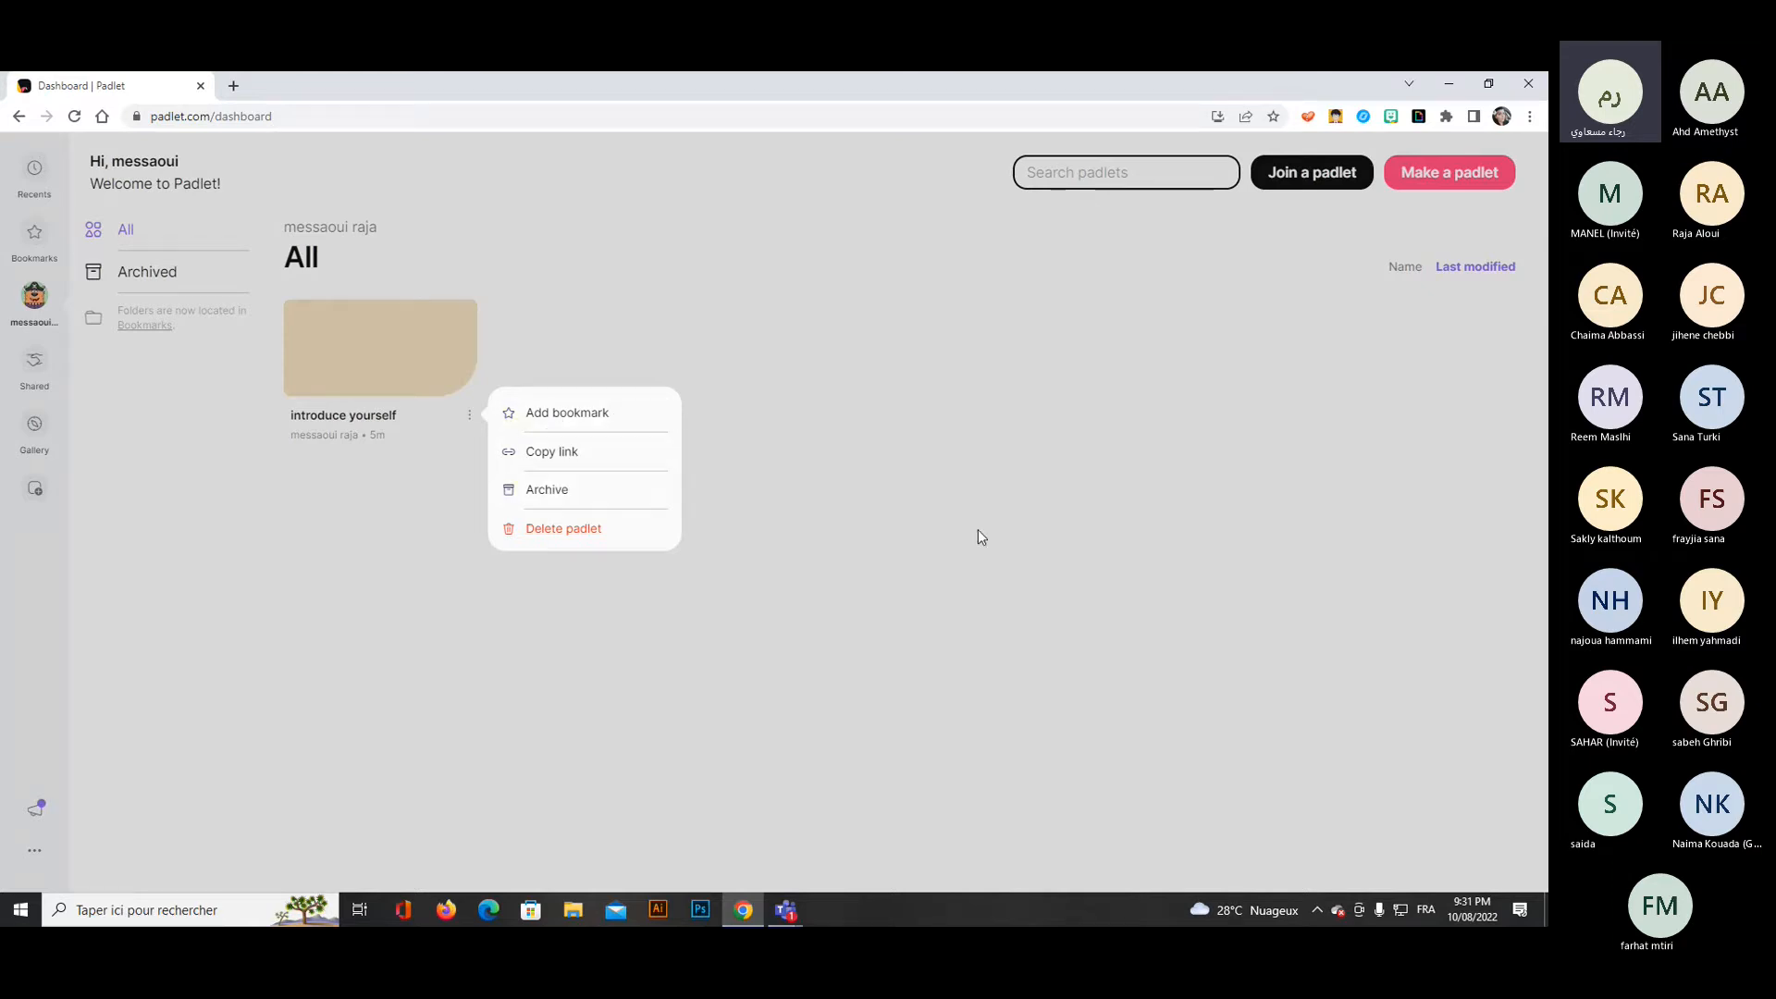
pyautogui.click(958, 513)
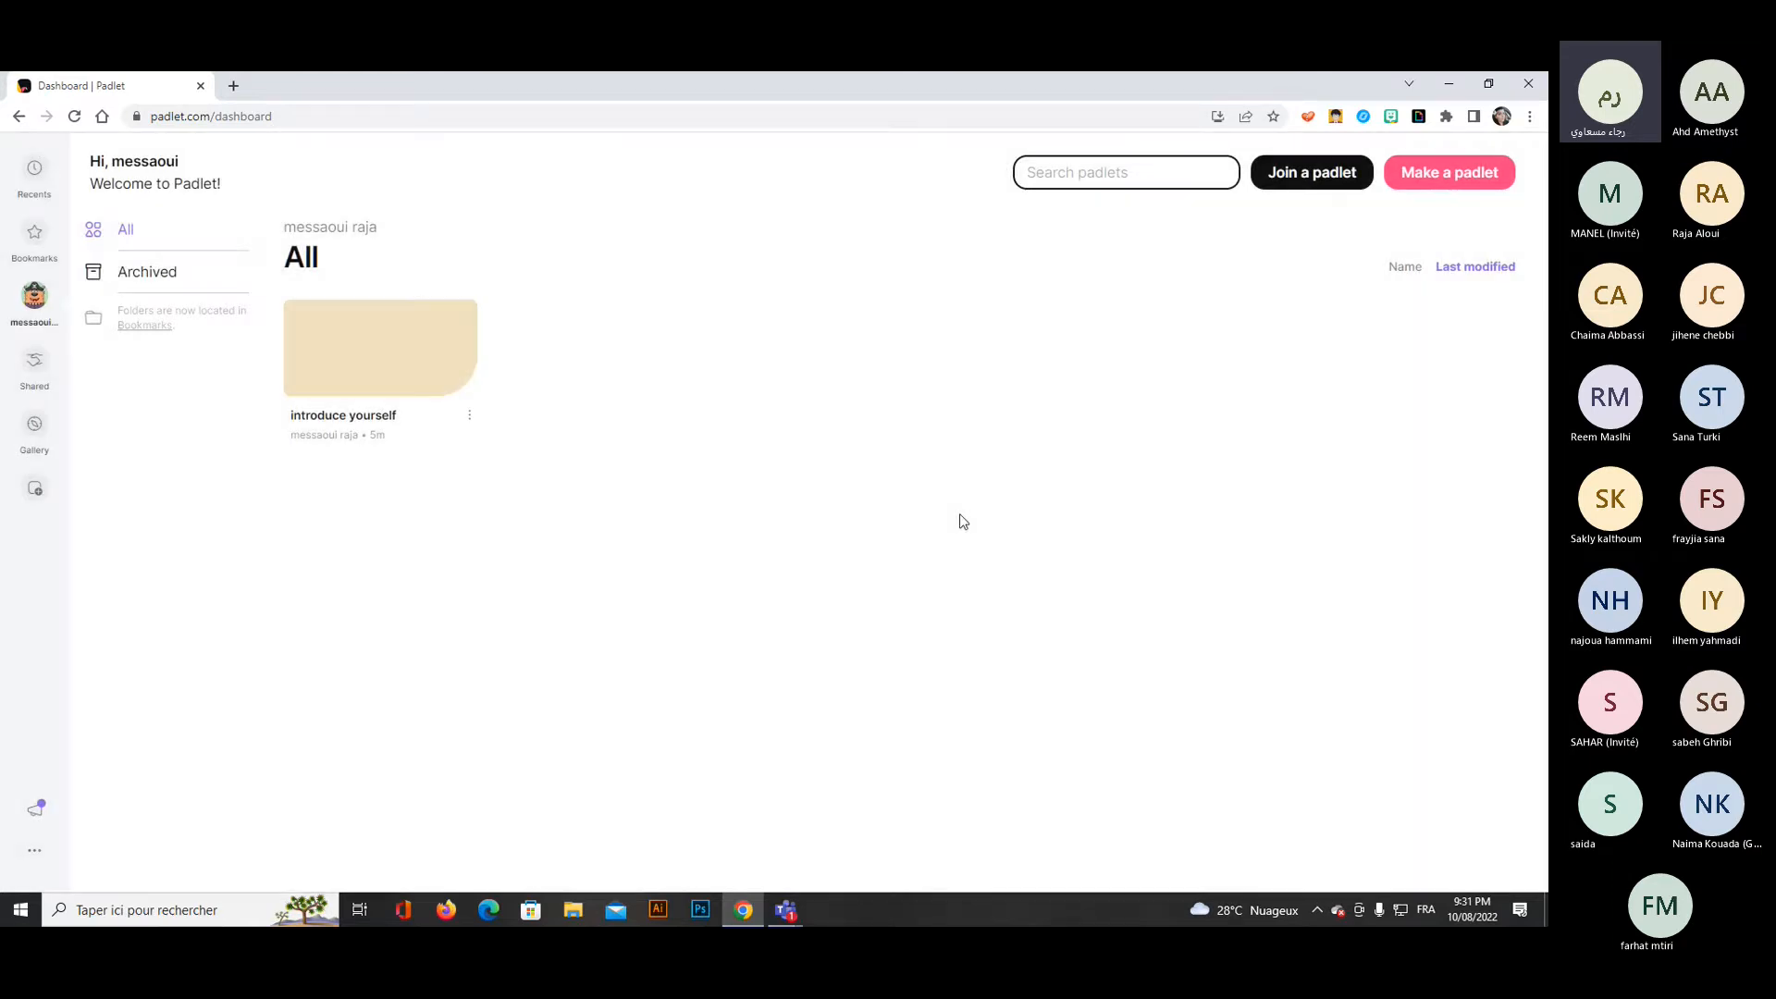
# Make a new padlet in the Map format.
pyautogui.click(1459, 181)
pyautogui.click(1460, 181)
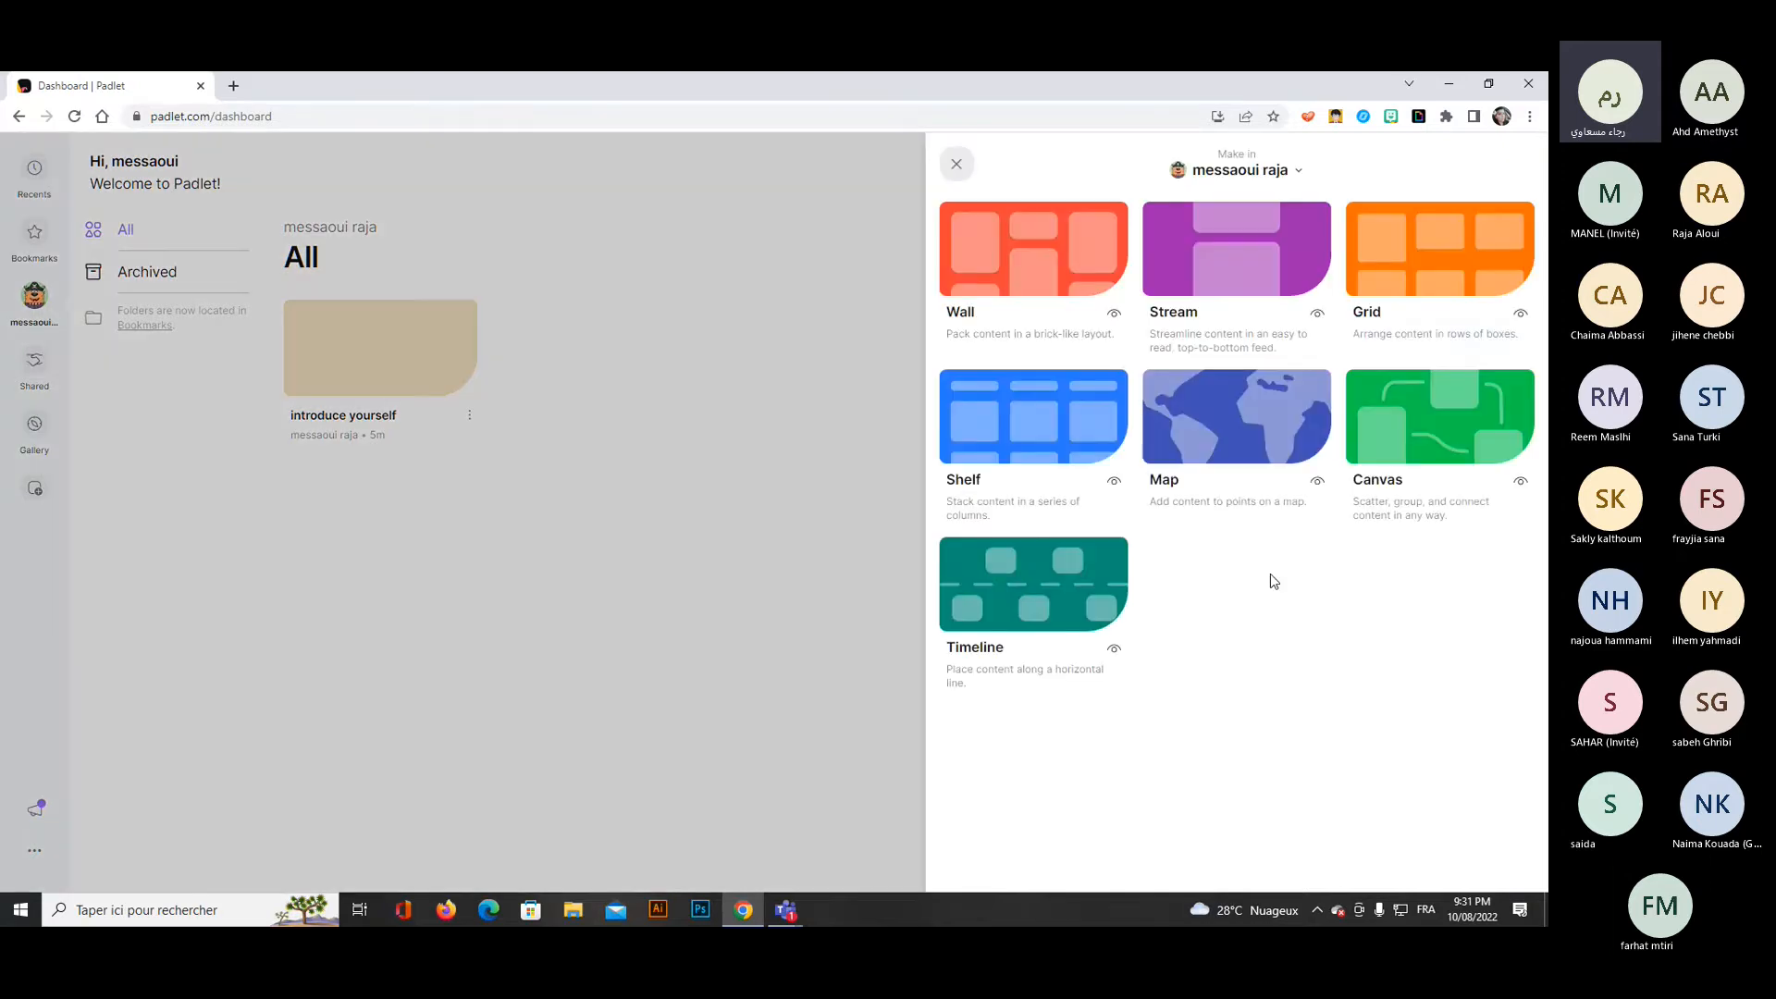
pyautogui.click(1216, 425)
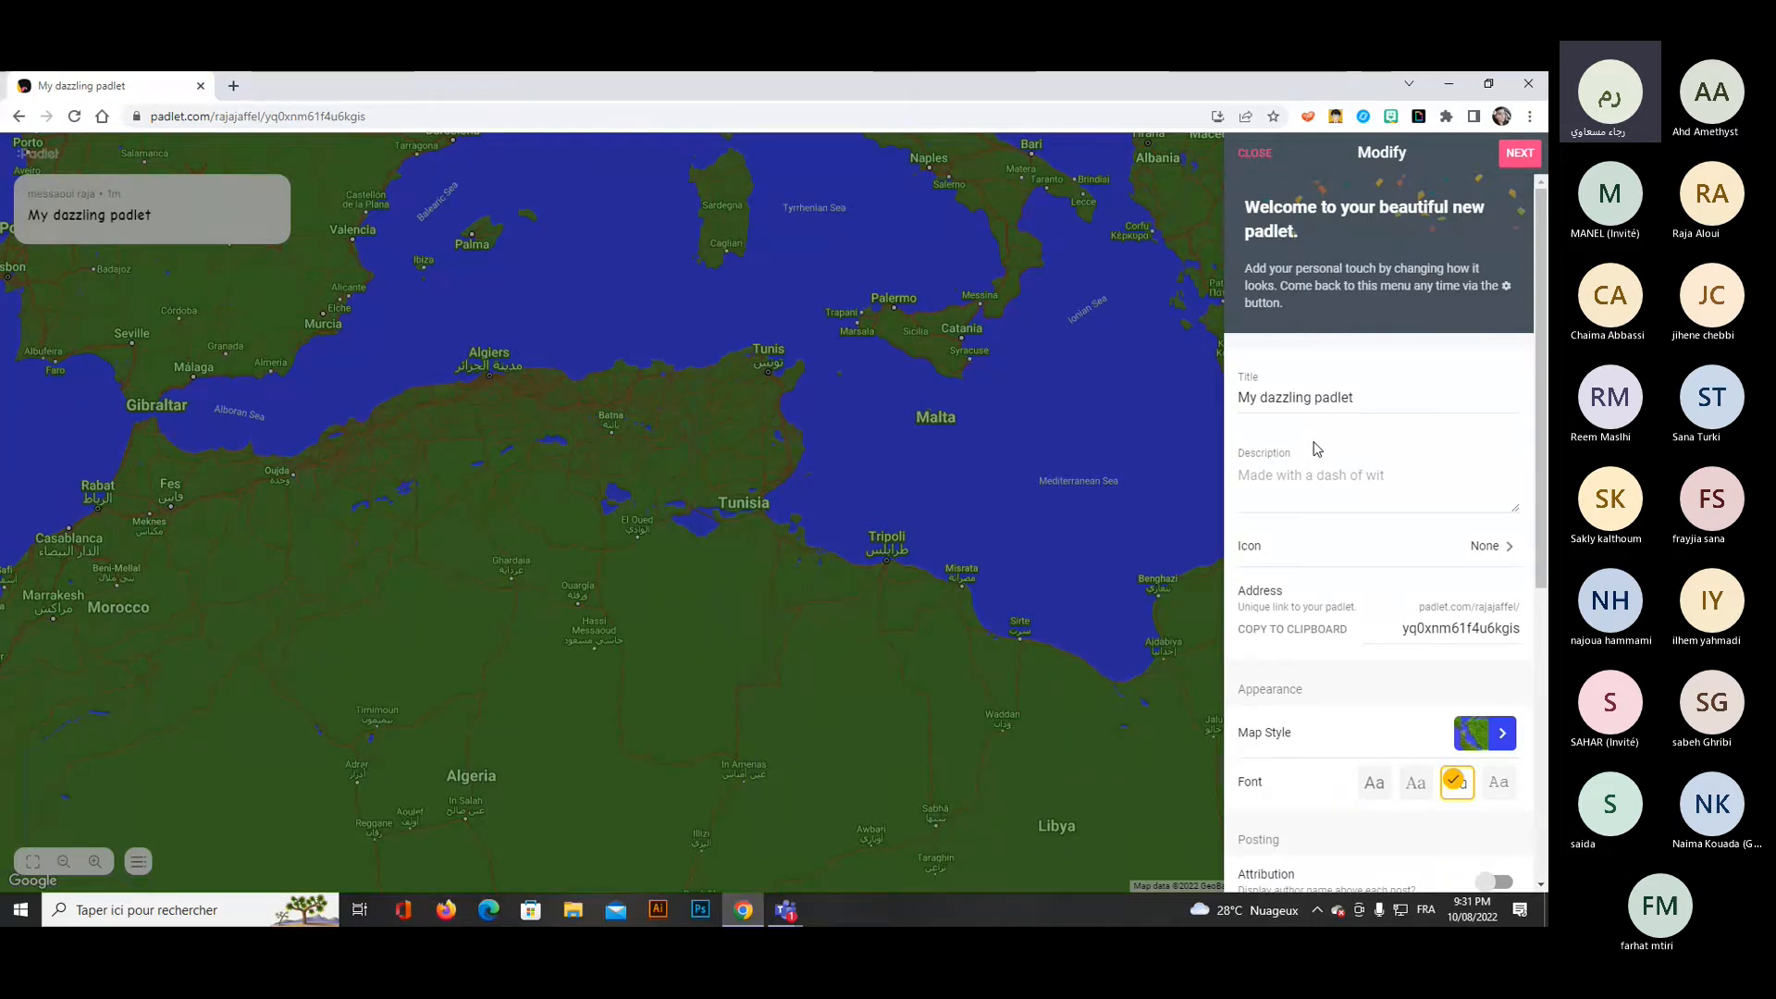
# Replace the new map padlet's title with "introduce yourself".
pyautogui.doubleClick(1356, 399)
pyautogui.moveTo(1357, 399); pyautogui.dragTo(1341, 398)
pyautogui.tripleClick(1320, 400)
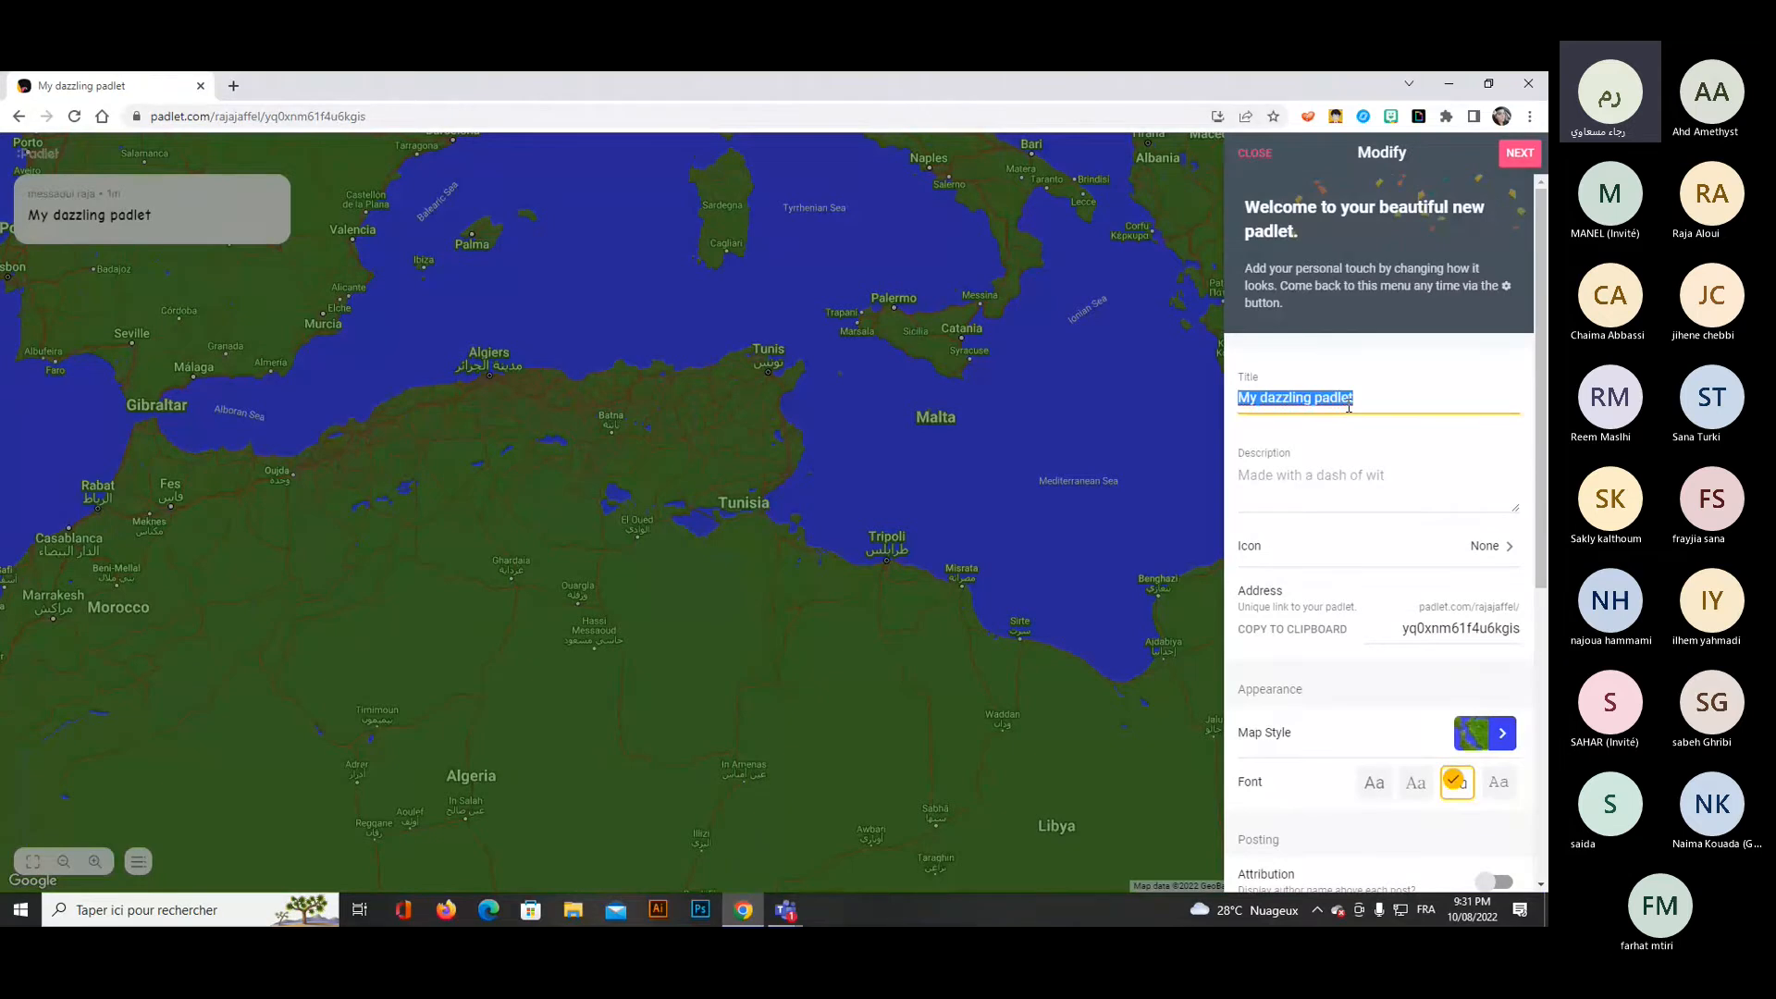
pyautogui.write('introduce')
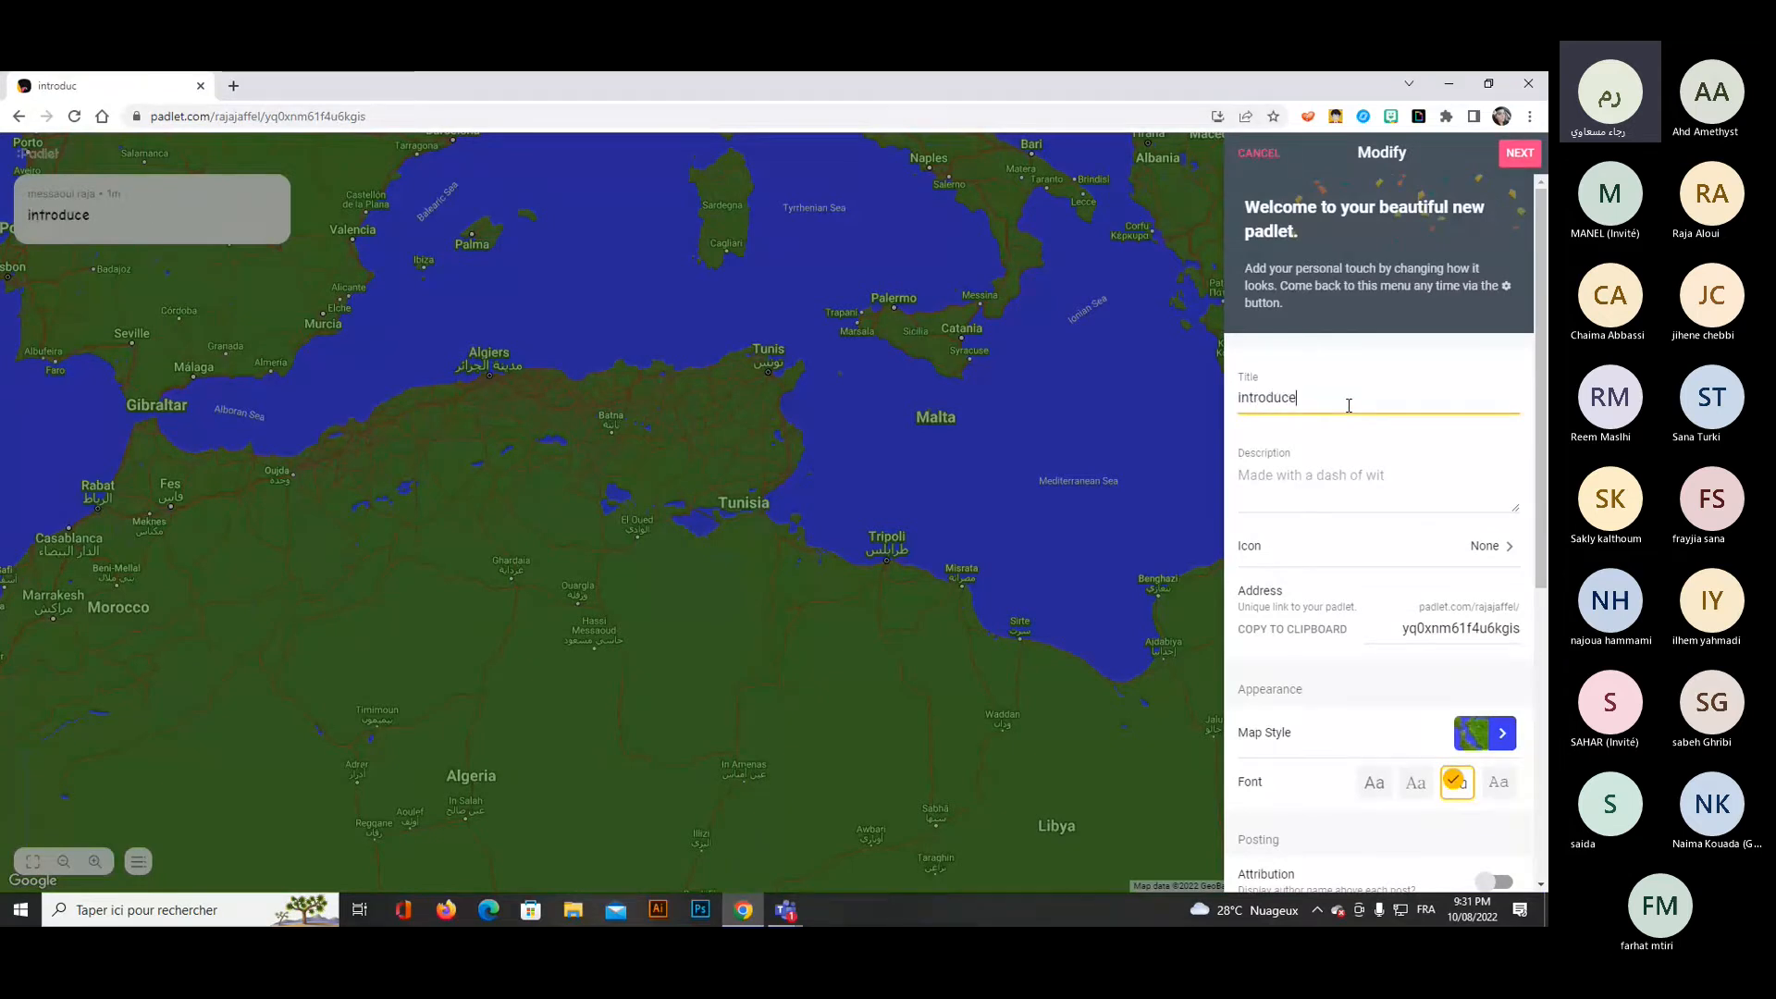
pyautogui.write(' yourself')
# Add the description "teachers introduce themseves and name thier schools" to the map padlet.
pyautogui.click(1337, 481)
pyautogui.write('teache')
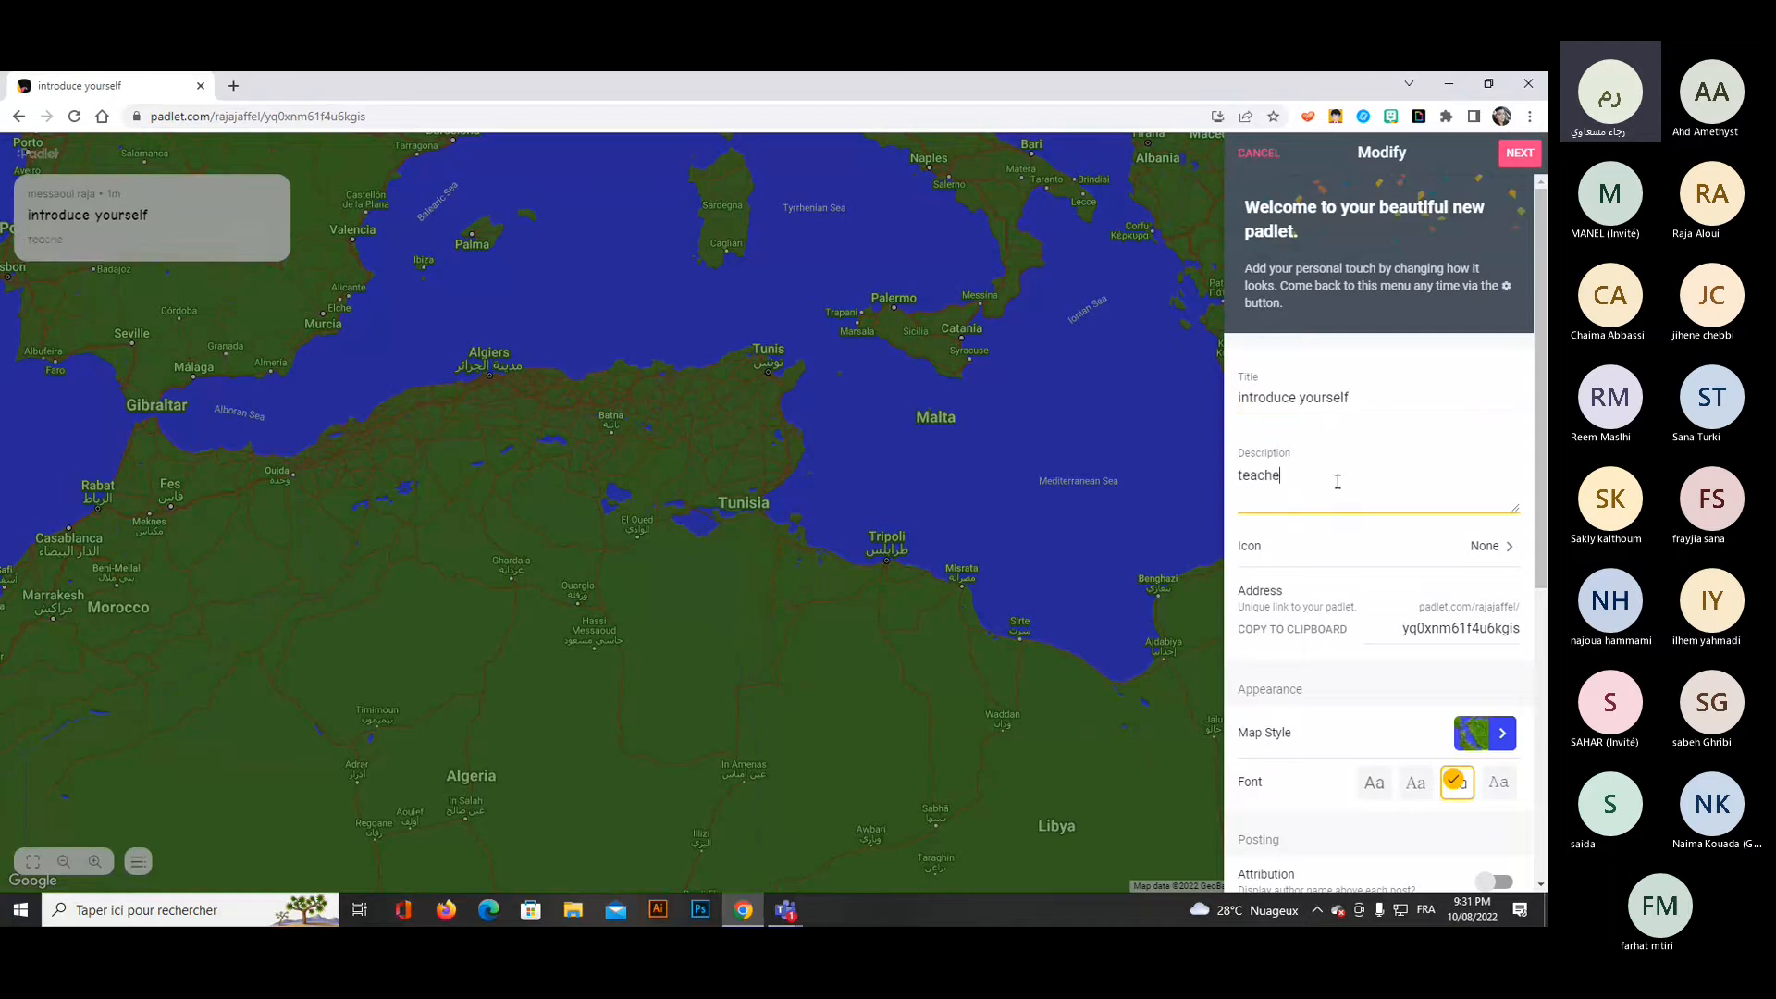
pyautogui.write('rs introduce themseves')
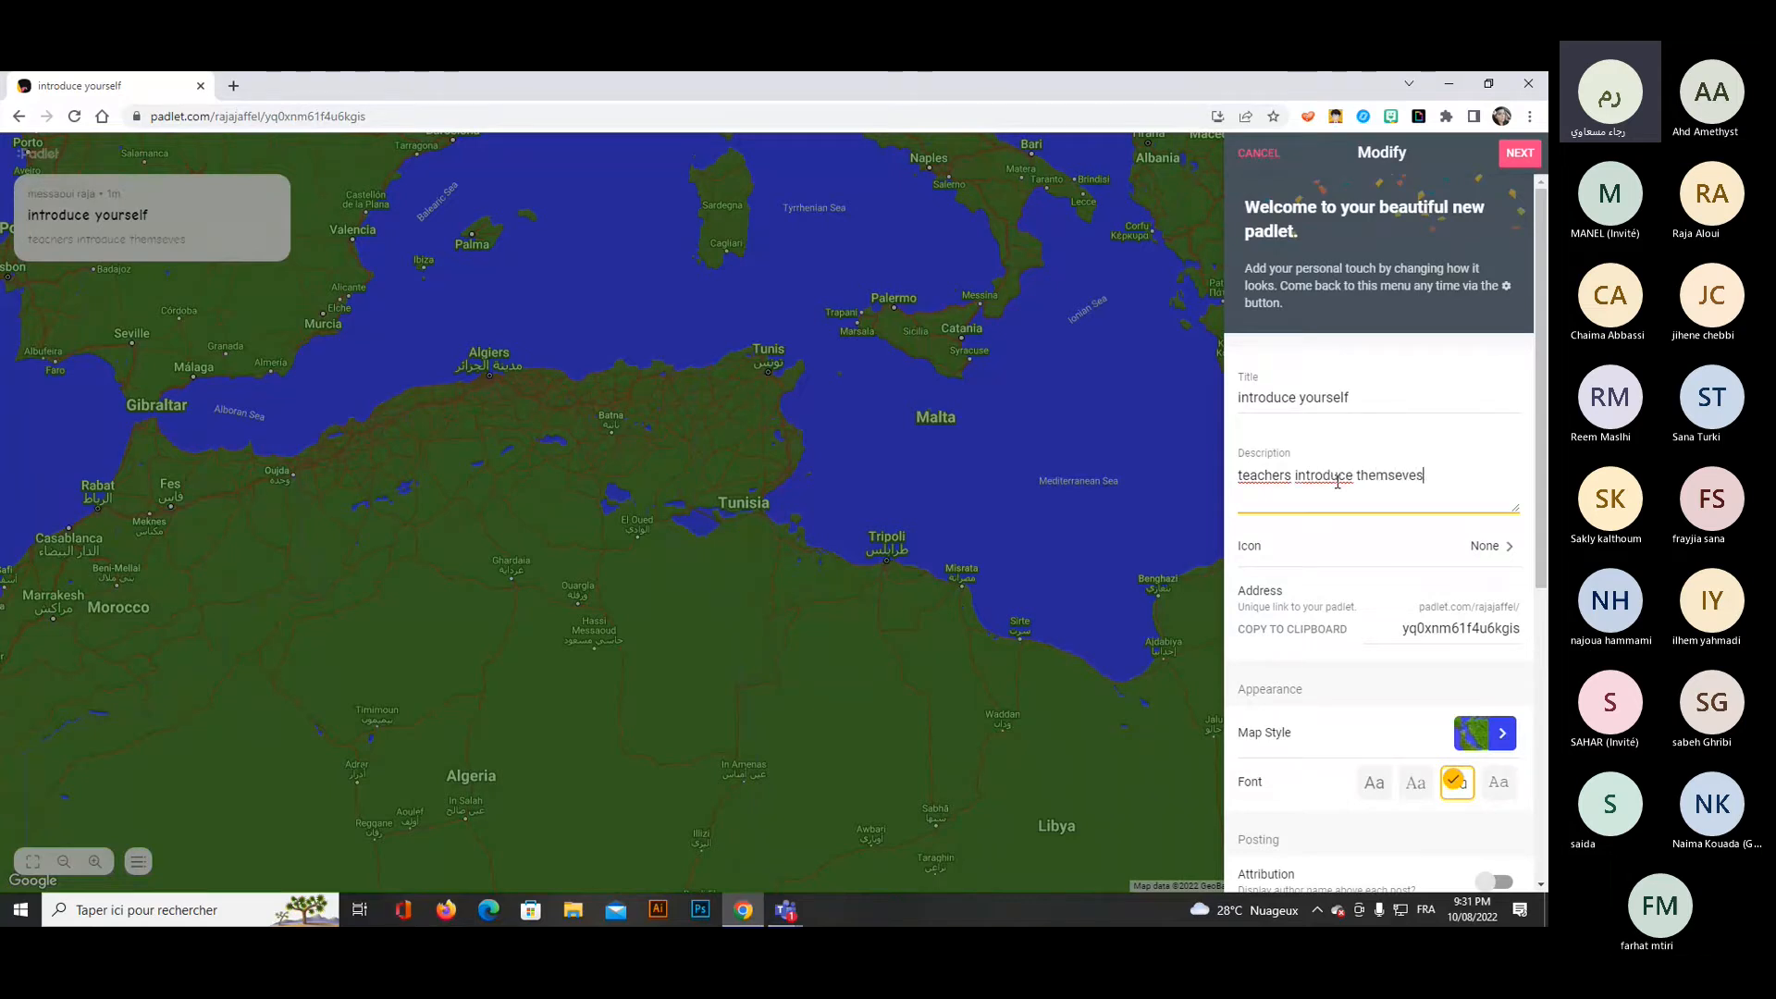
pyautogui.write(' and name thier schools')
# Set the padlet's icon to the open-mouthed smiley, the second emoji under Smileys & People.
pyautogui.click(1491, 548)
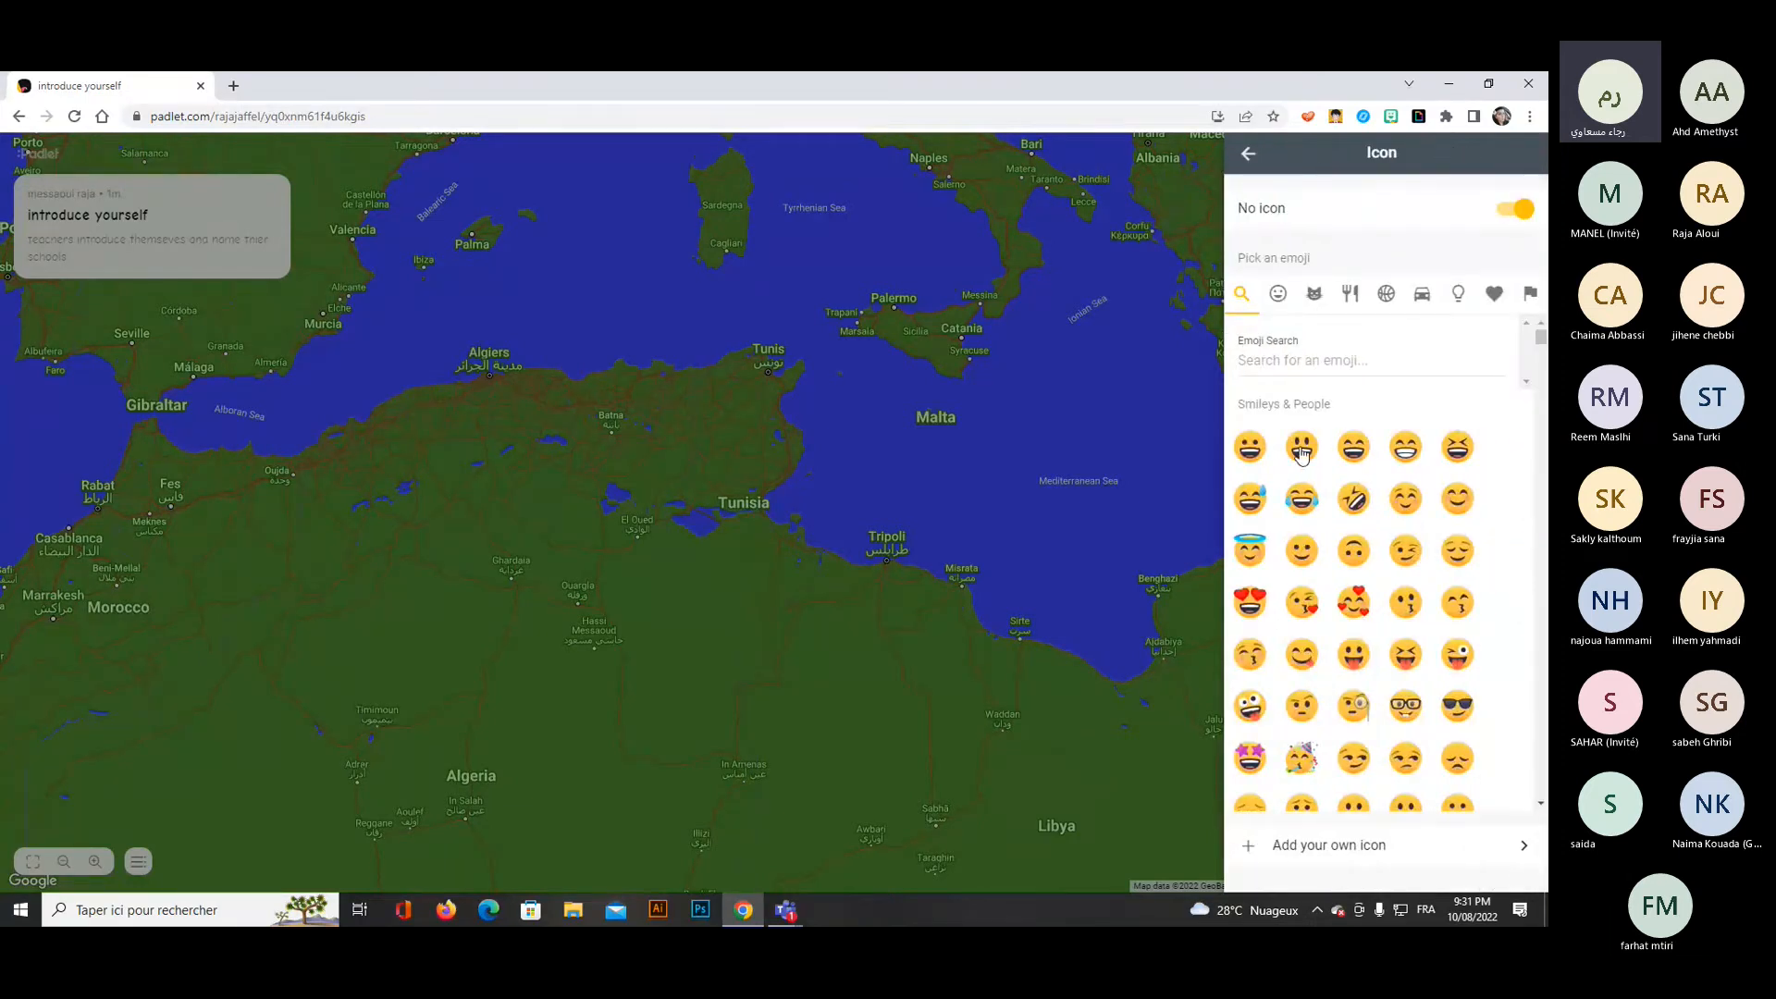
pyautogui.click(1301, 450)
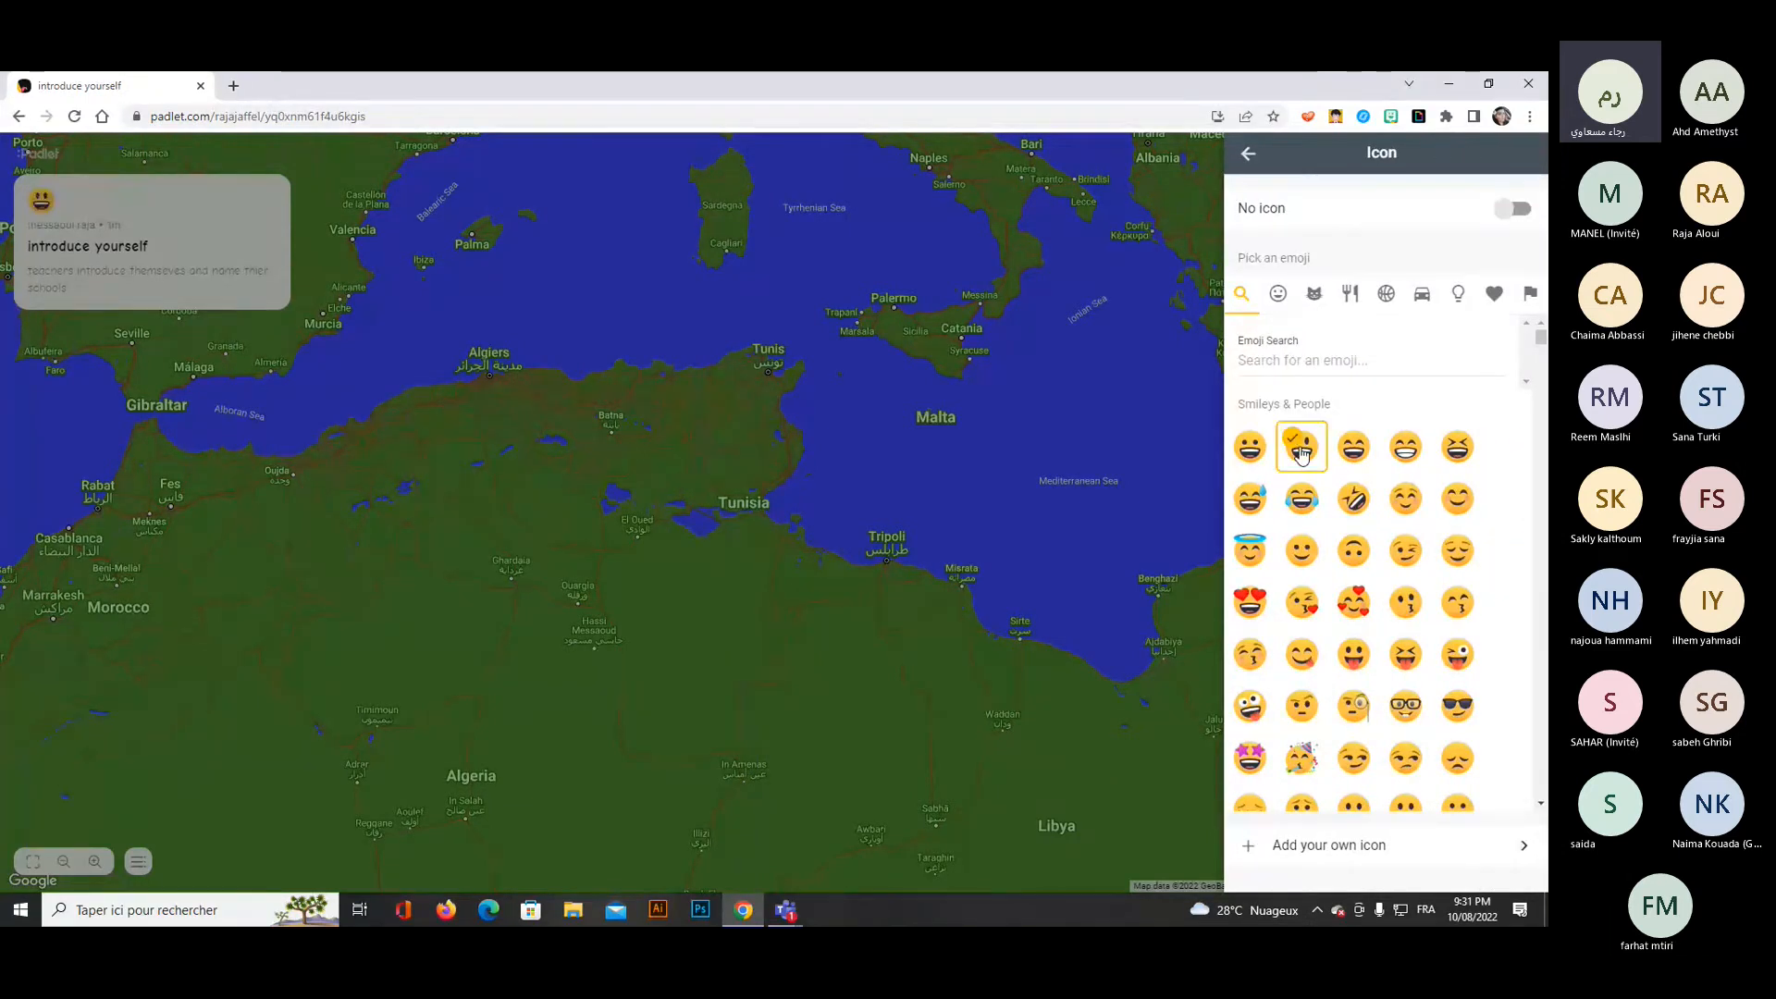
pyautogui.click(1247, 154)
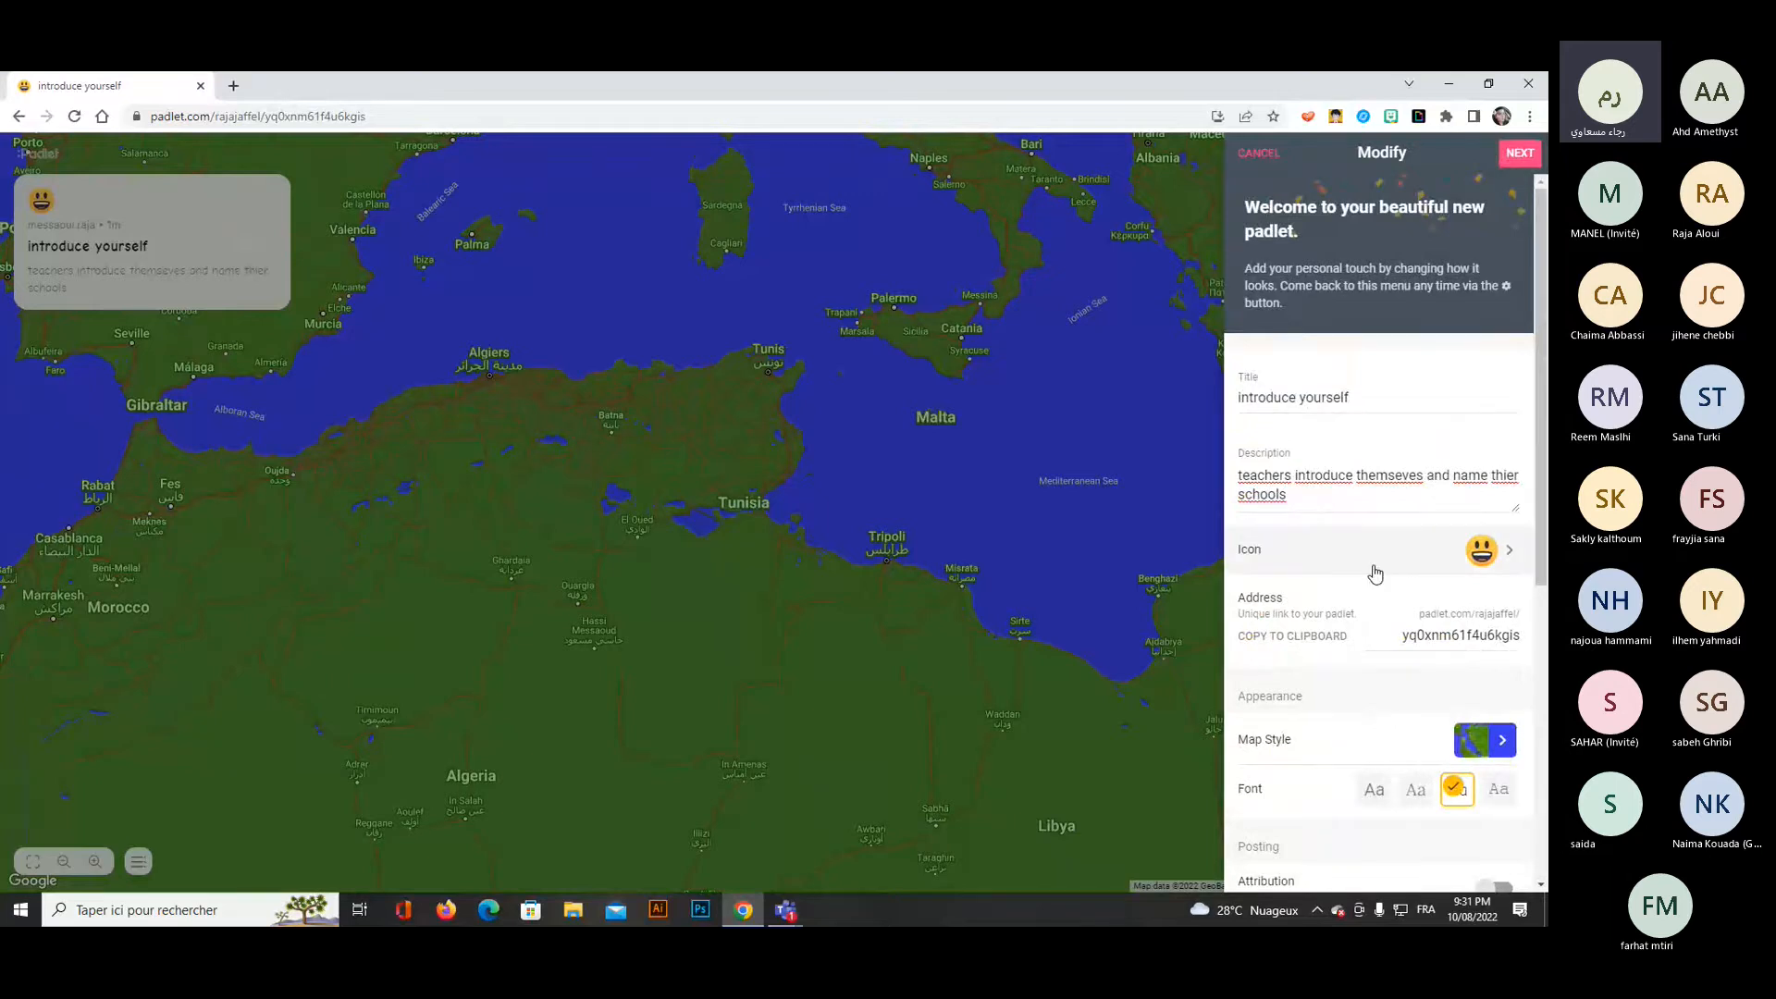
# Browse the available map styles and apply The Usual to the padlet.
pyautogui.scroll(-3, 1374, 574)
pyautogui.click(1416, 473)
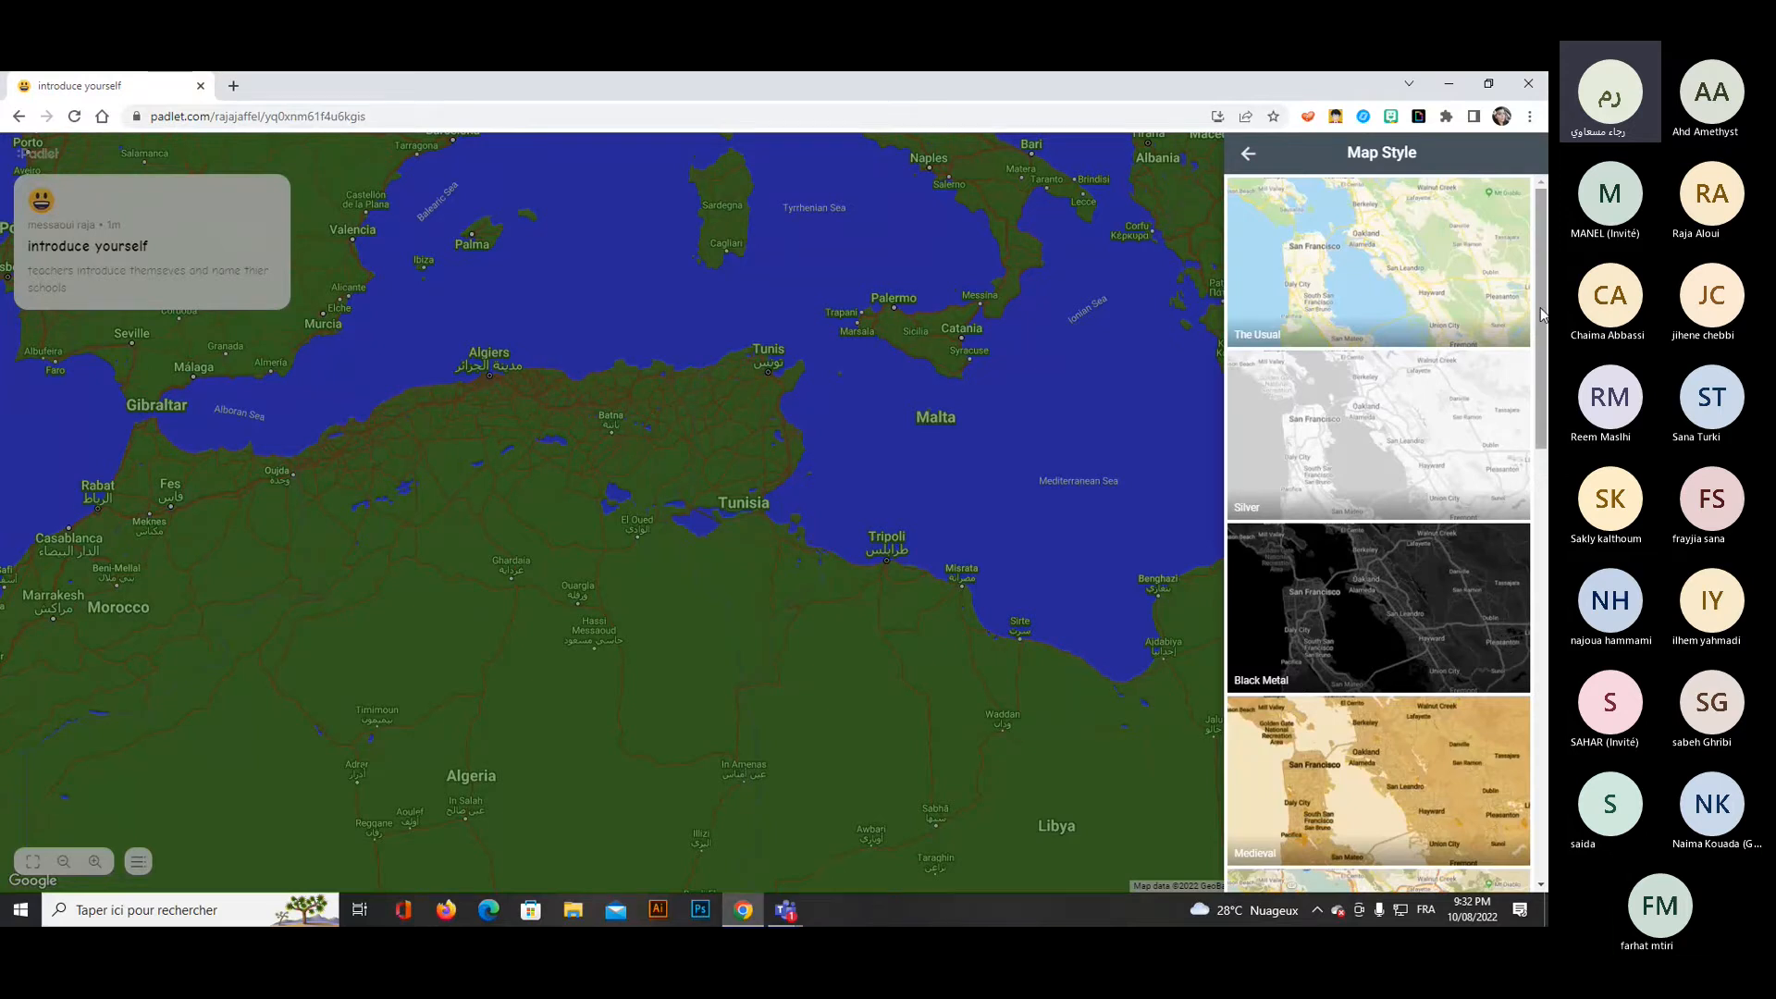
pyautogui.moveTo(1543, 324); pyautogui.dragTo(1545, 714)
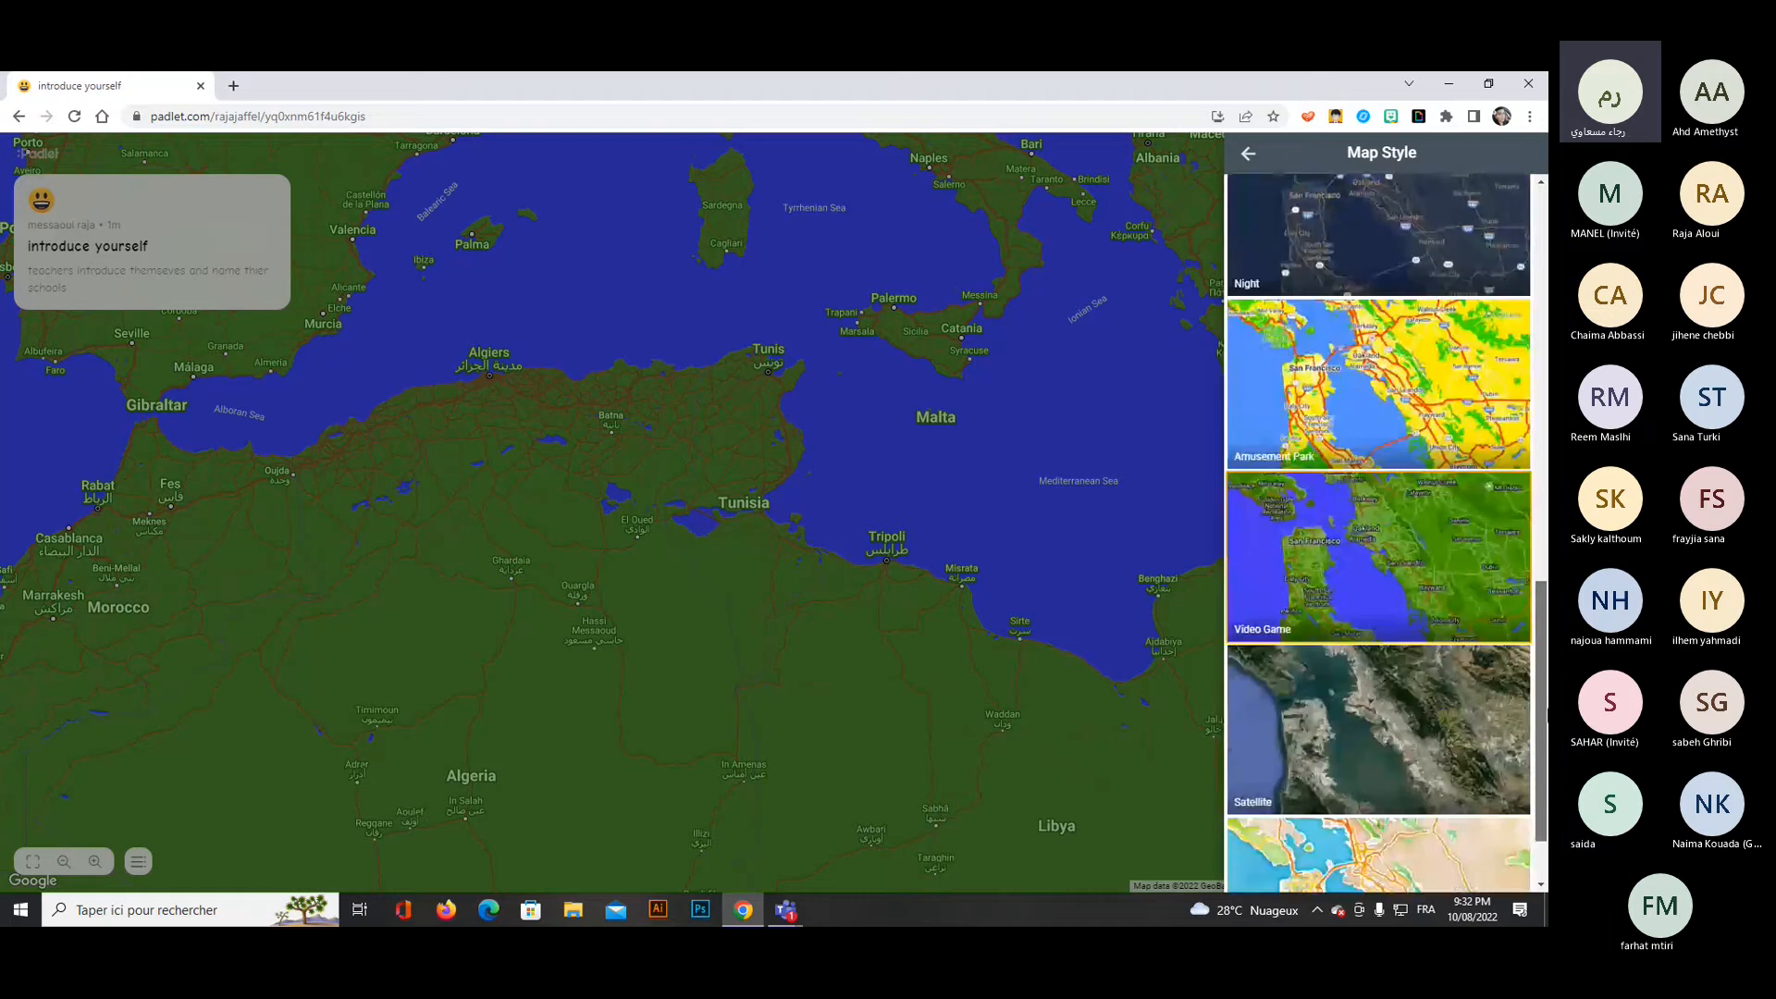
pyautogui.scroll(-2, 1366, 523)
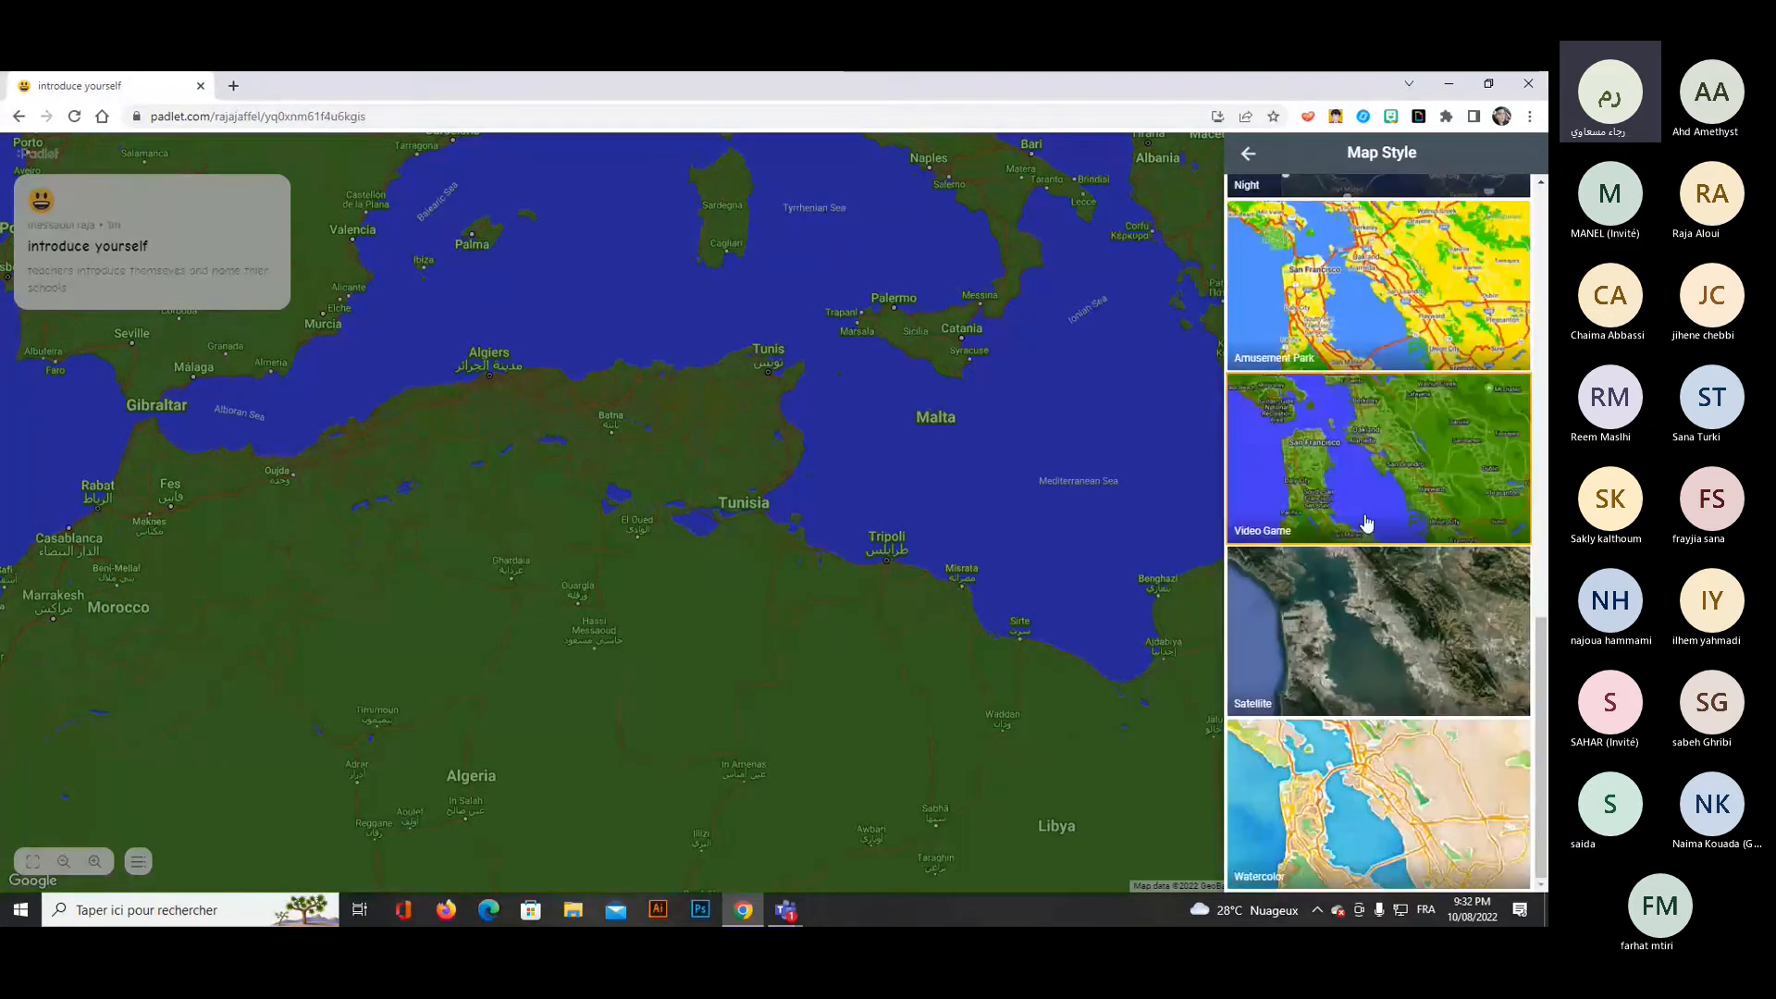
pyautogui.scroll(4, 1366, 523)
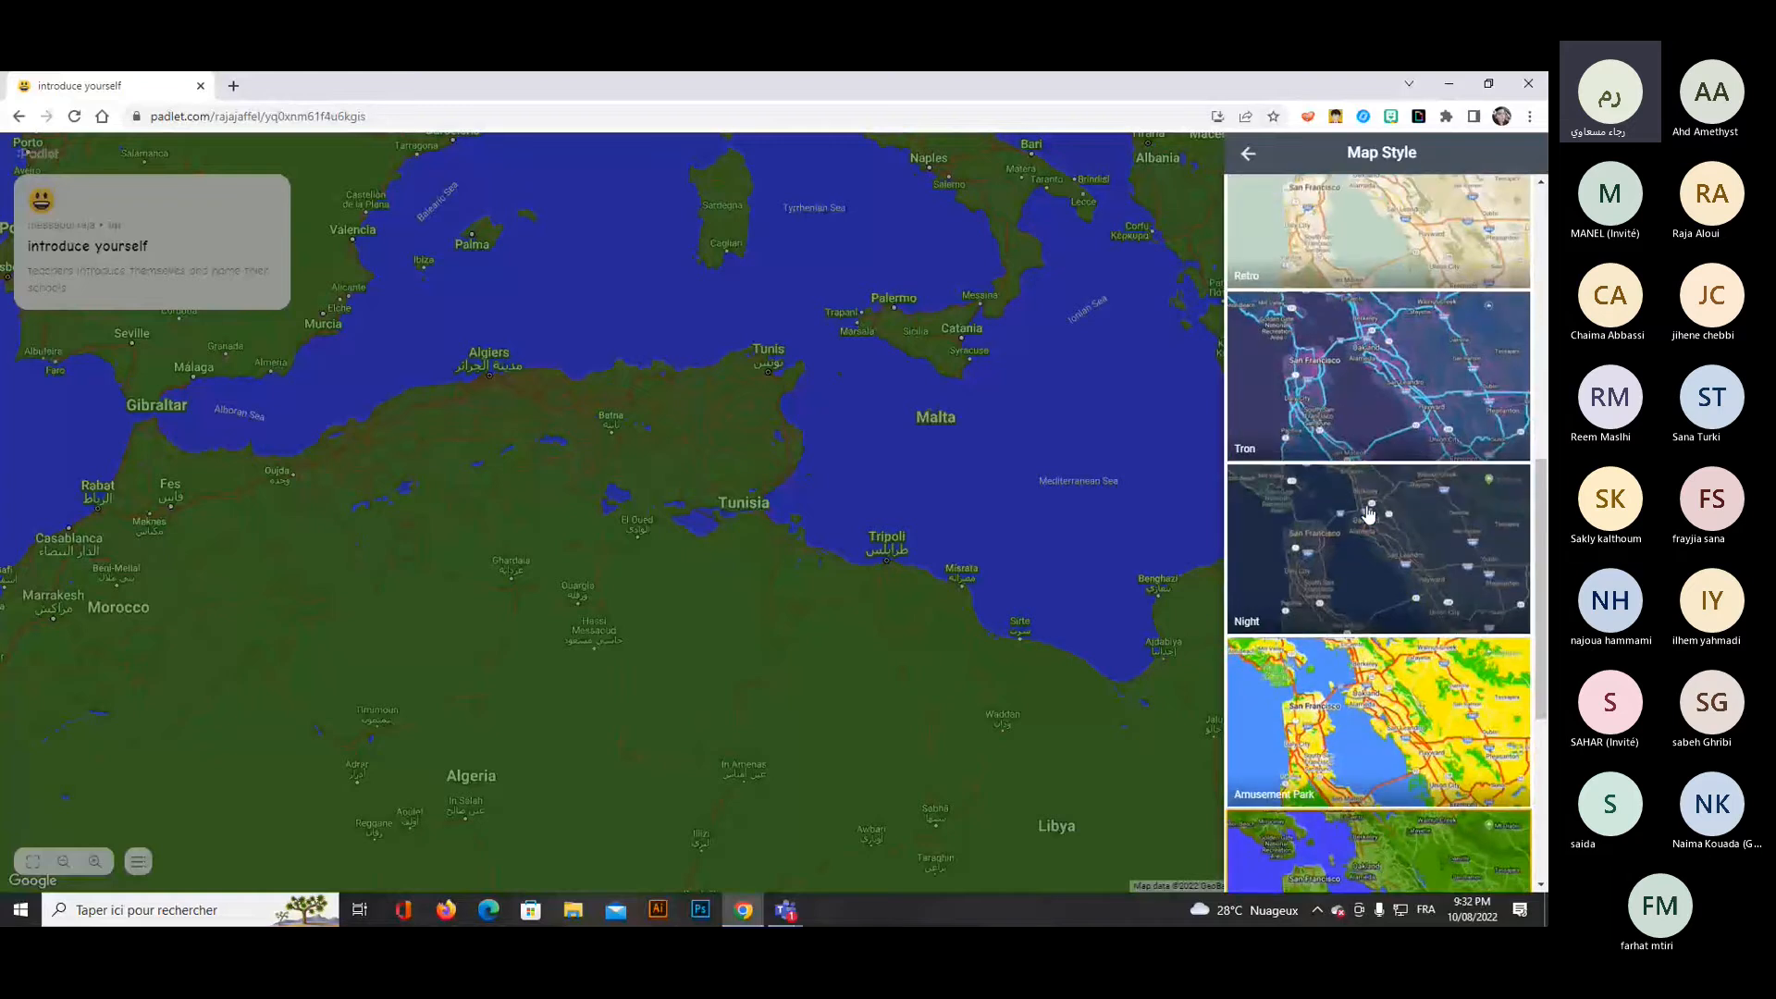
pyautogui.scroll(5, 1368, 514)
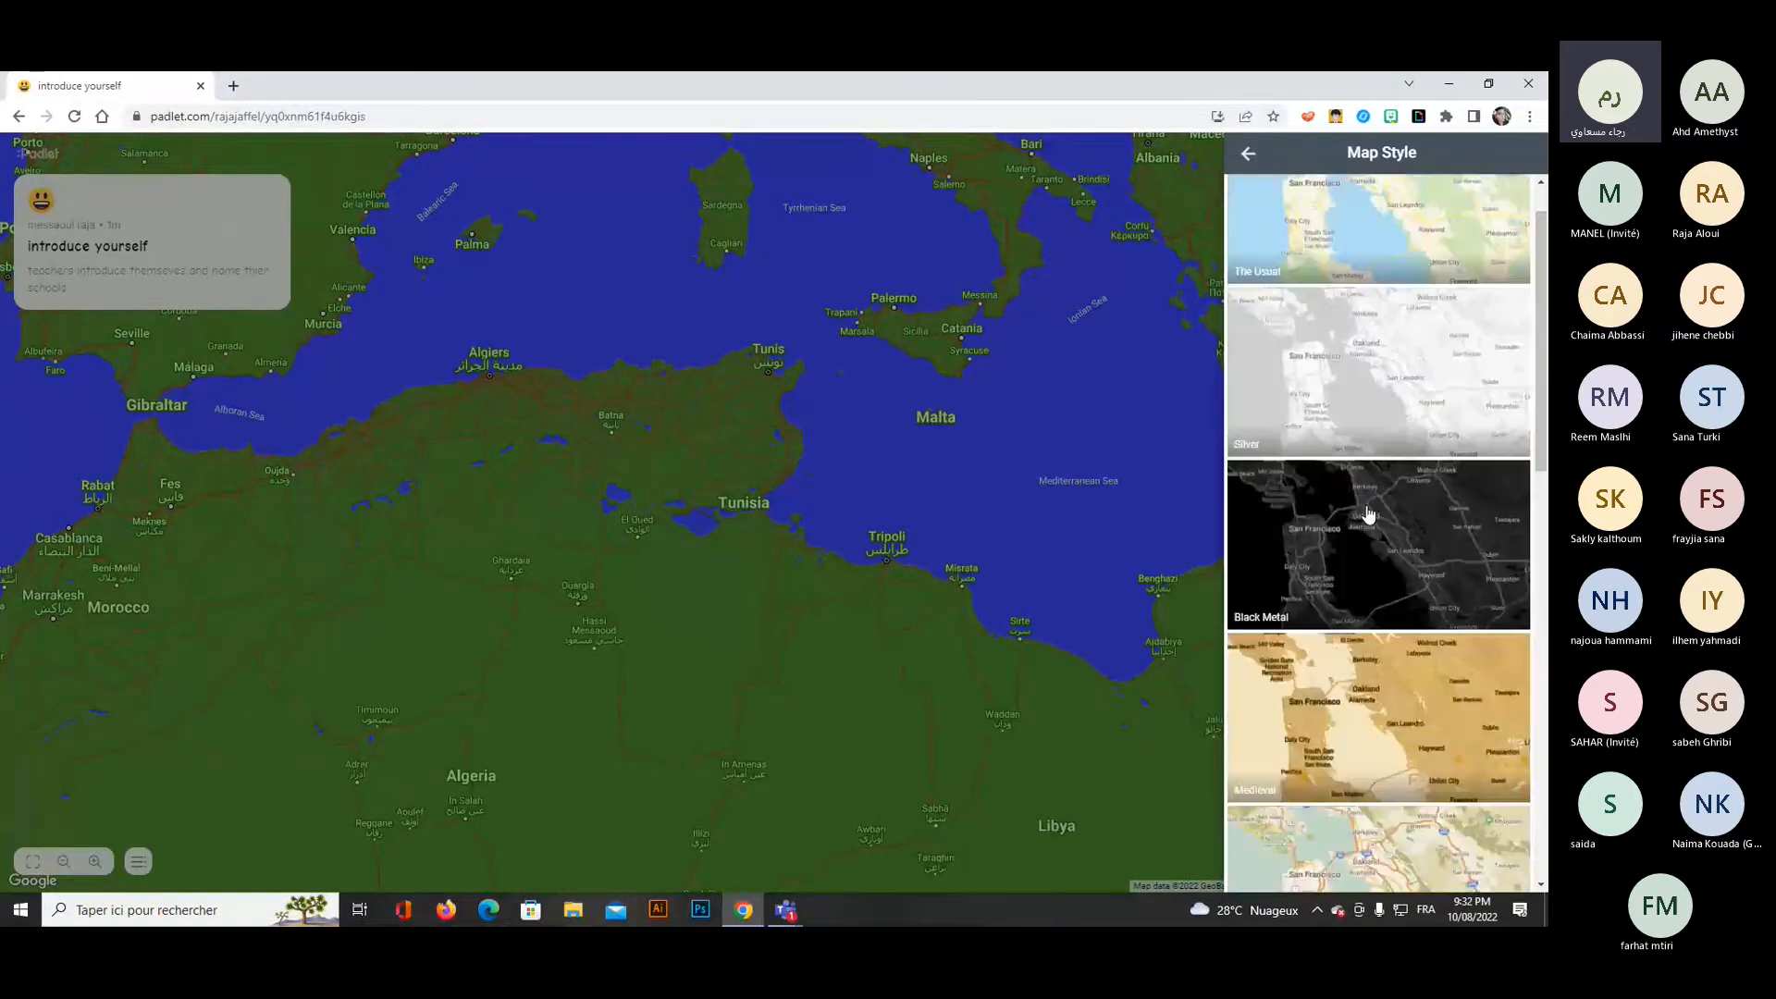
pyautogui.click(1297, 189)
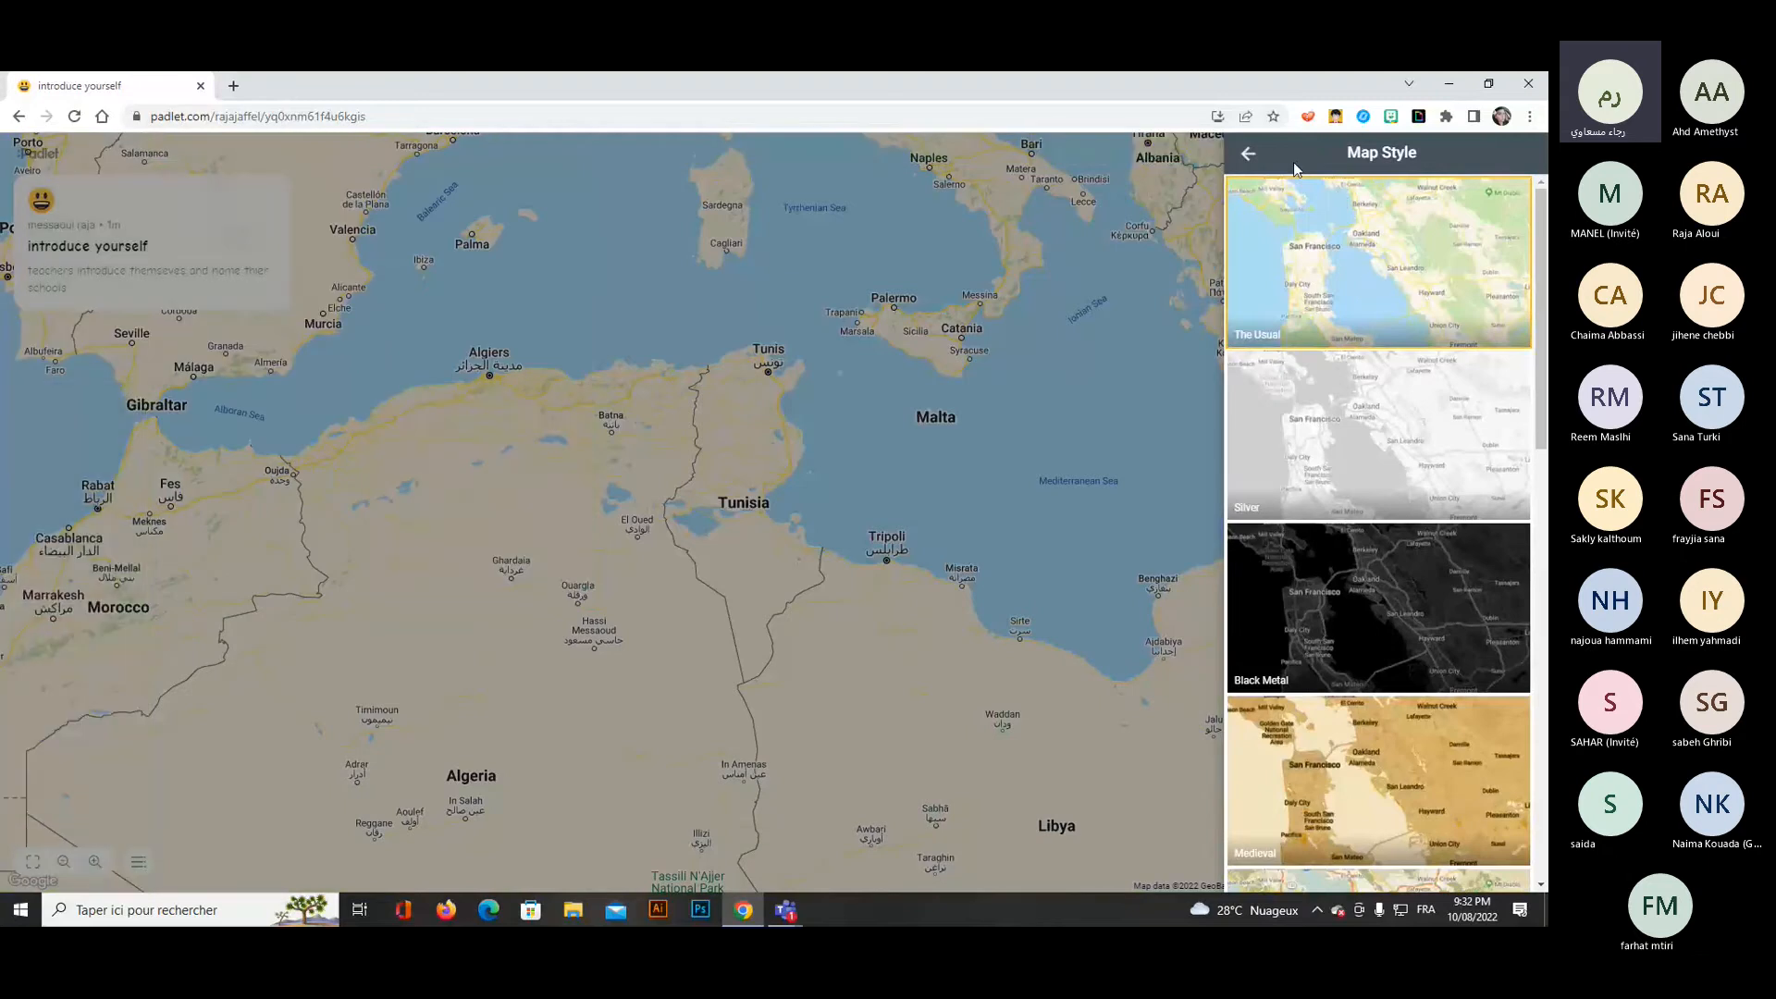
pyautogui.click(1247, 156)
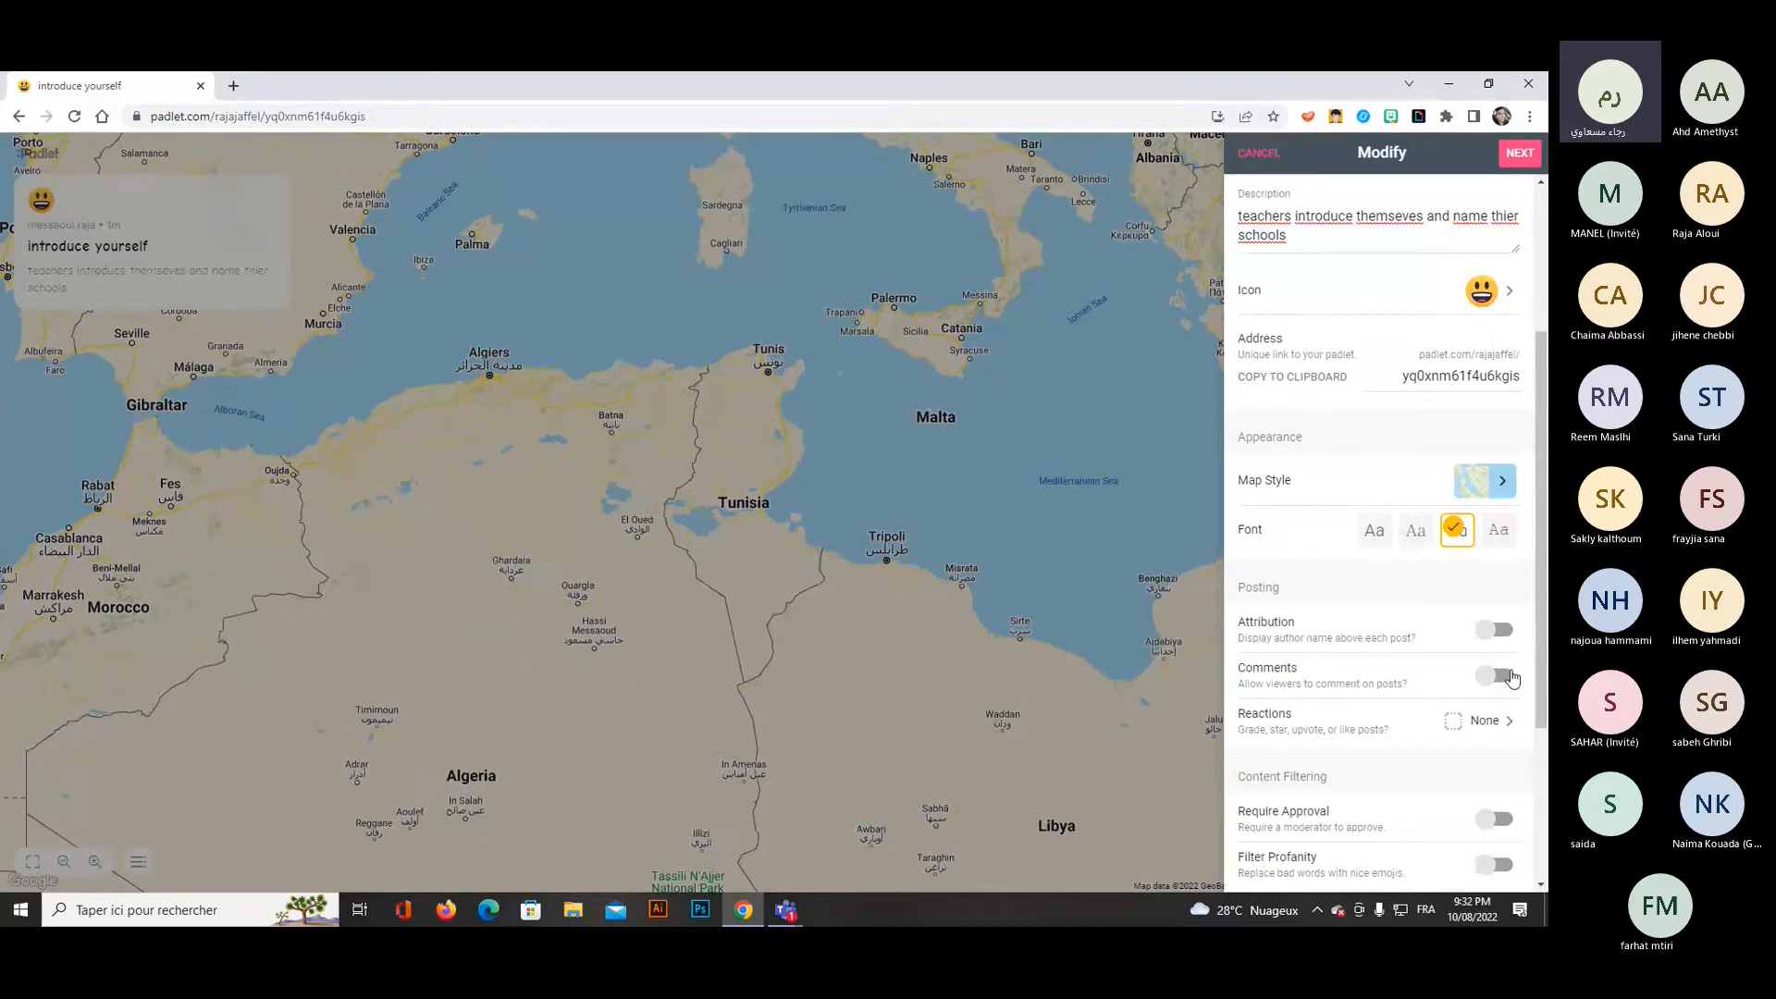
# Allow comments and Like reactions on posts, and finish the padlet's setup to start posting.
pyautogui.click(1506, 680)
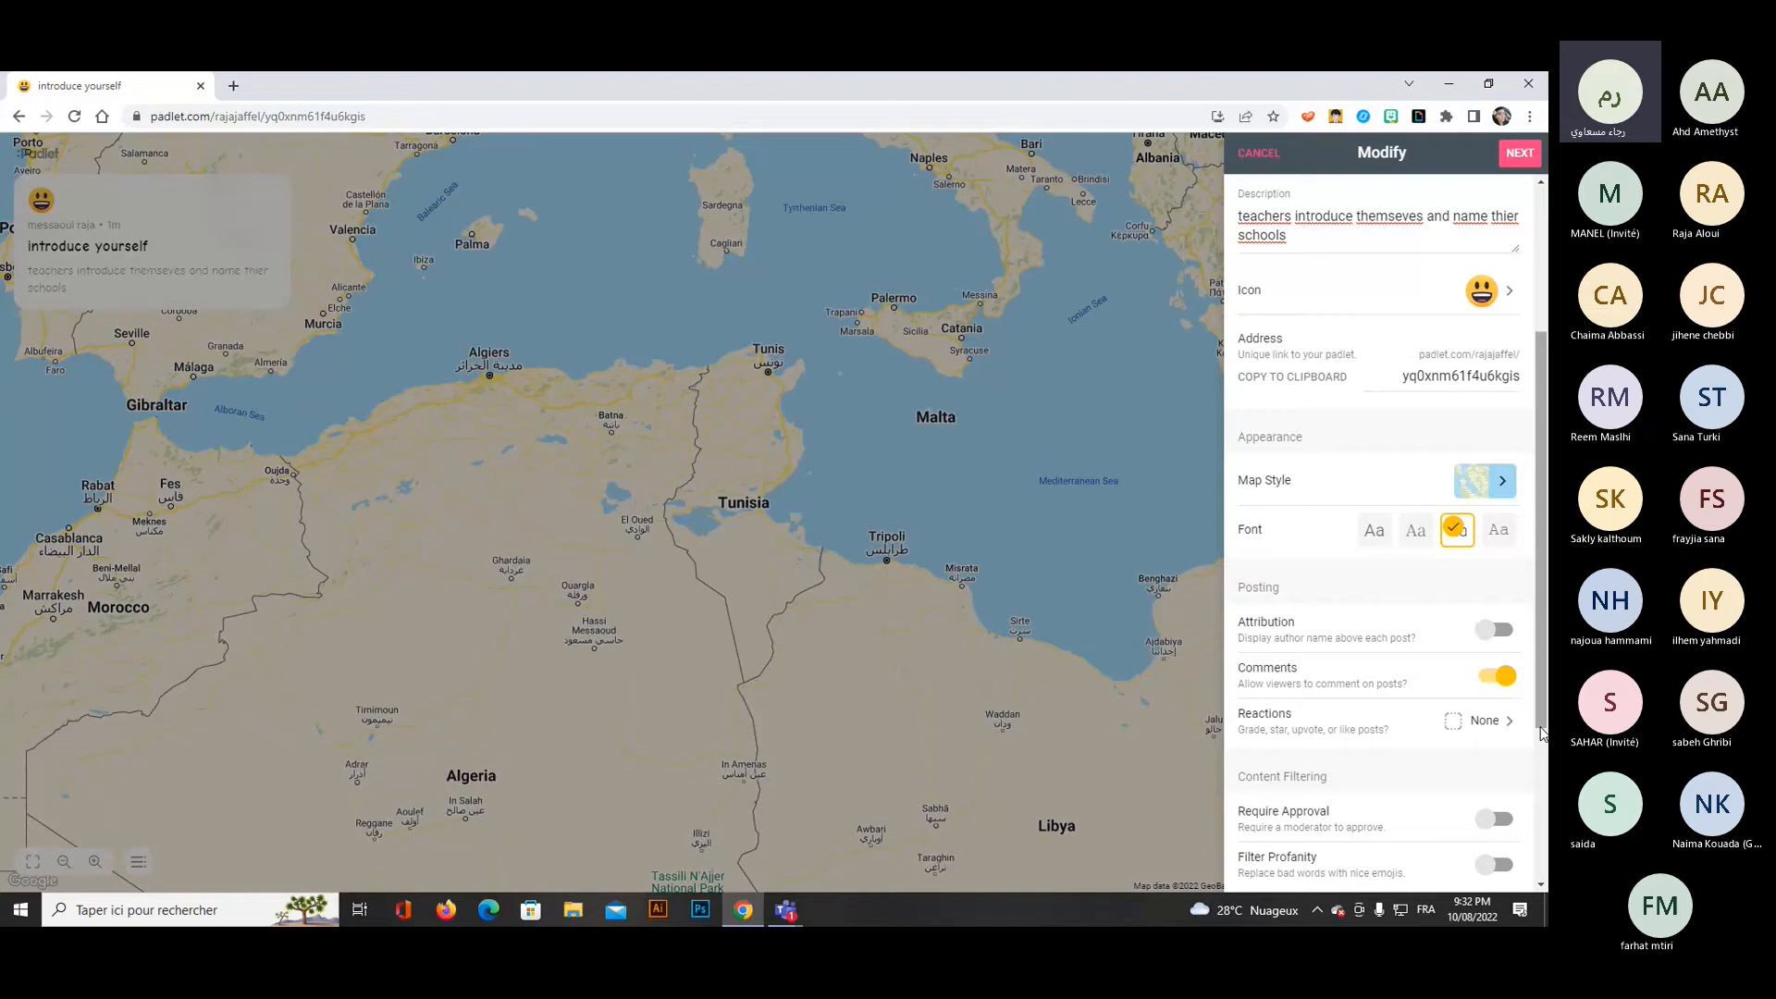
pyautogui.click(1485, 722)
pyautogui.click(1289, 263)
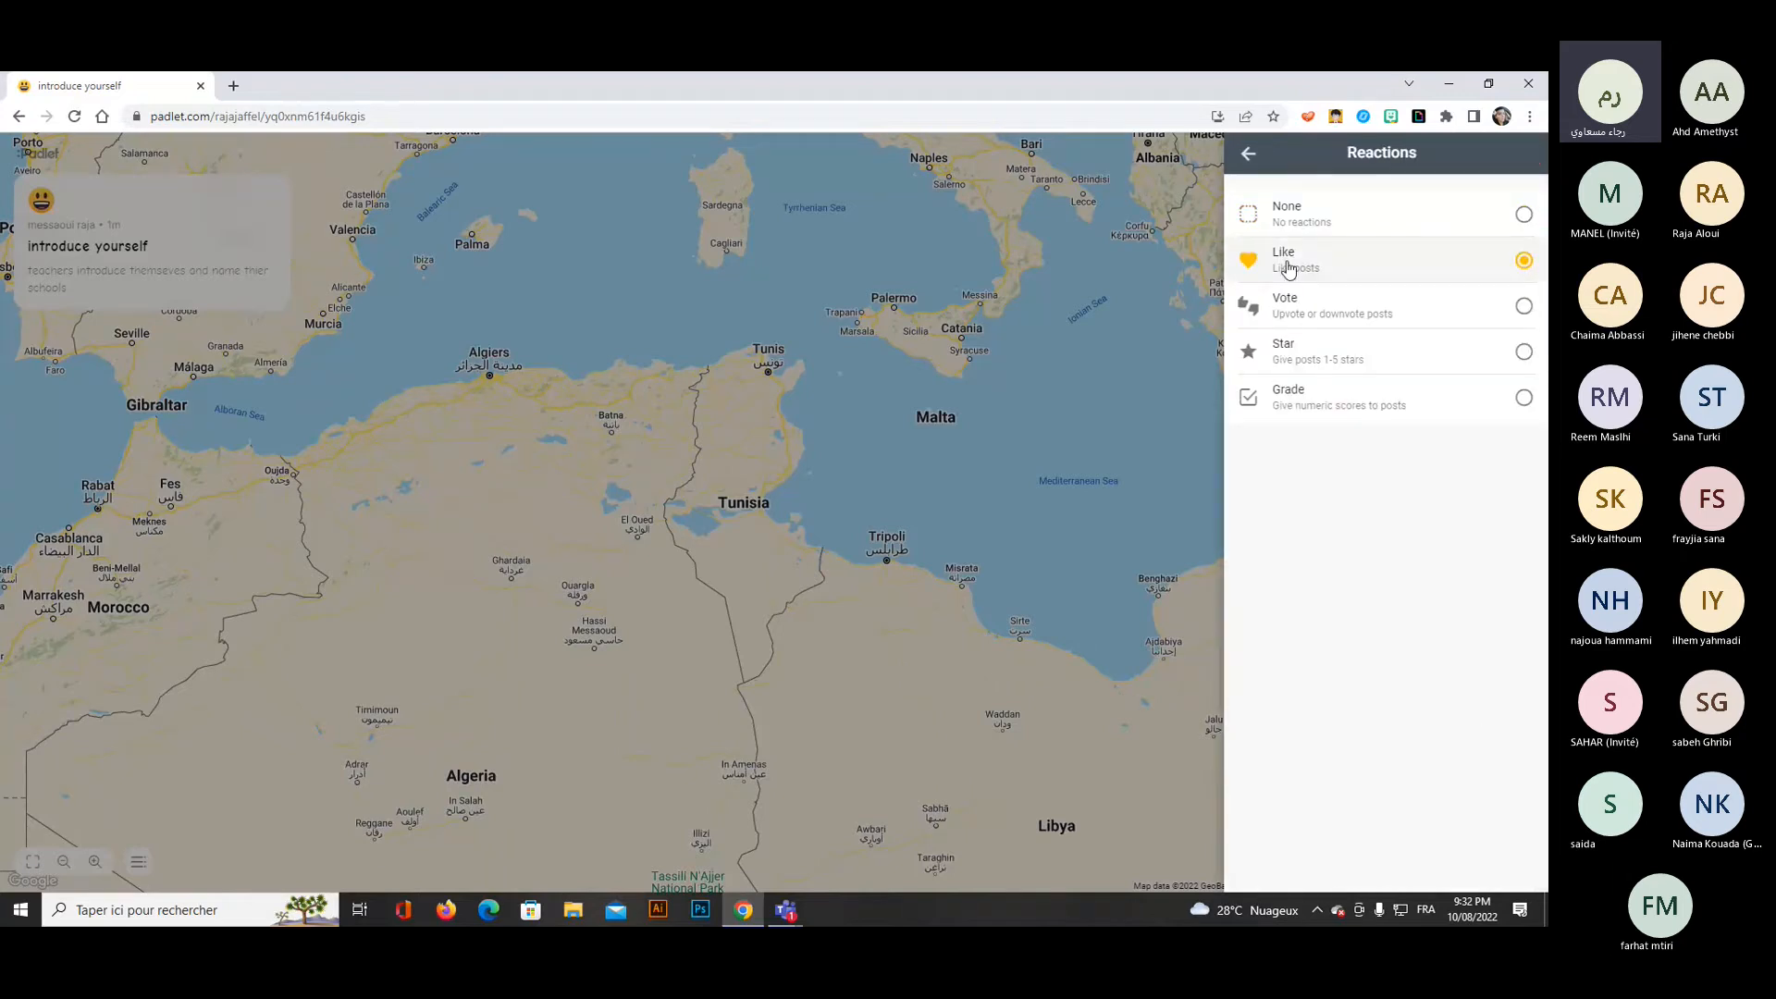
pyautogui.scroll(-1, 1438, 798)
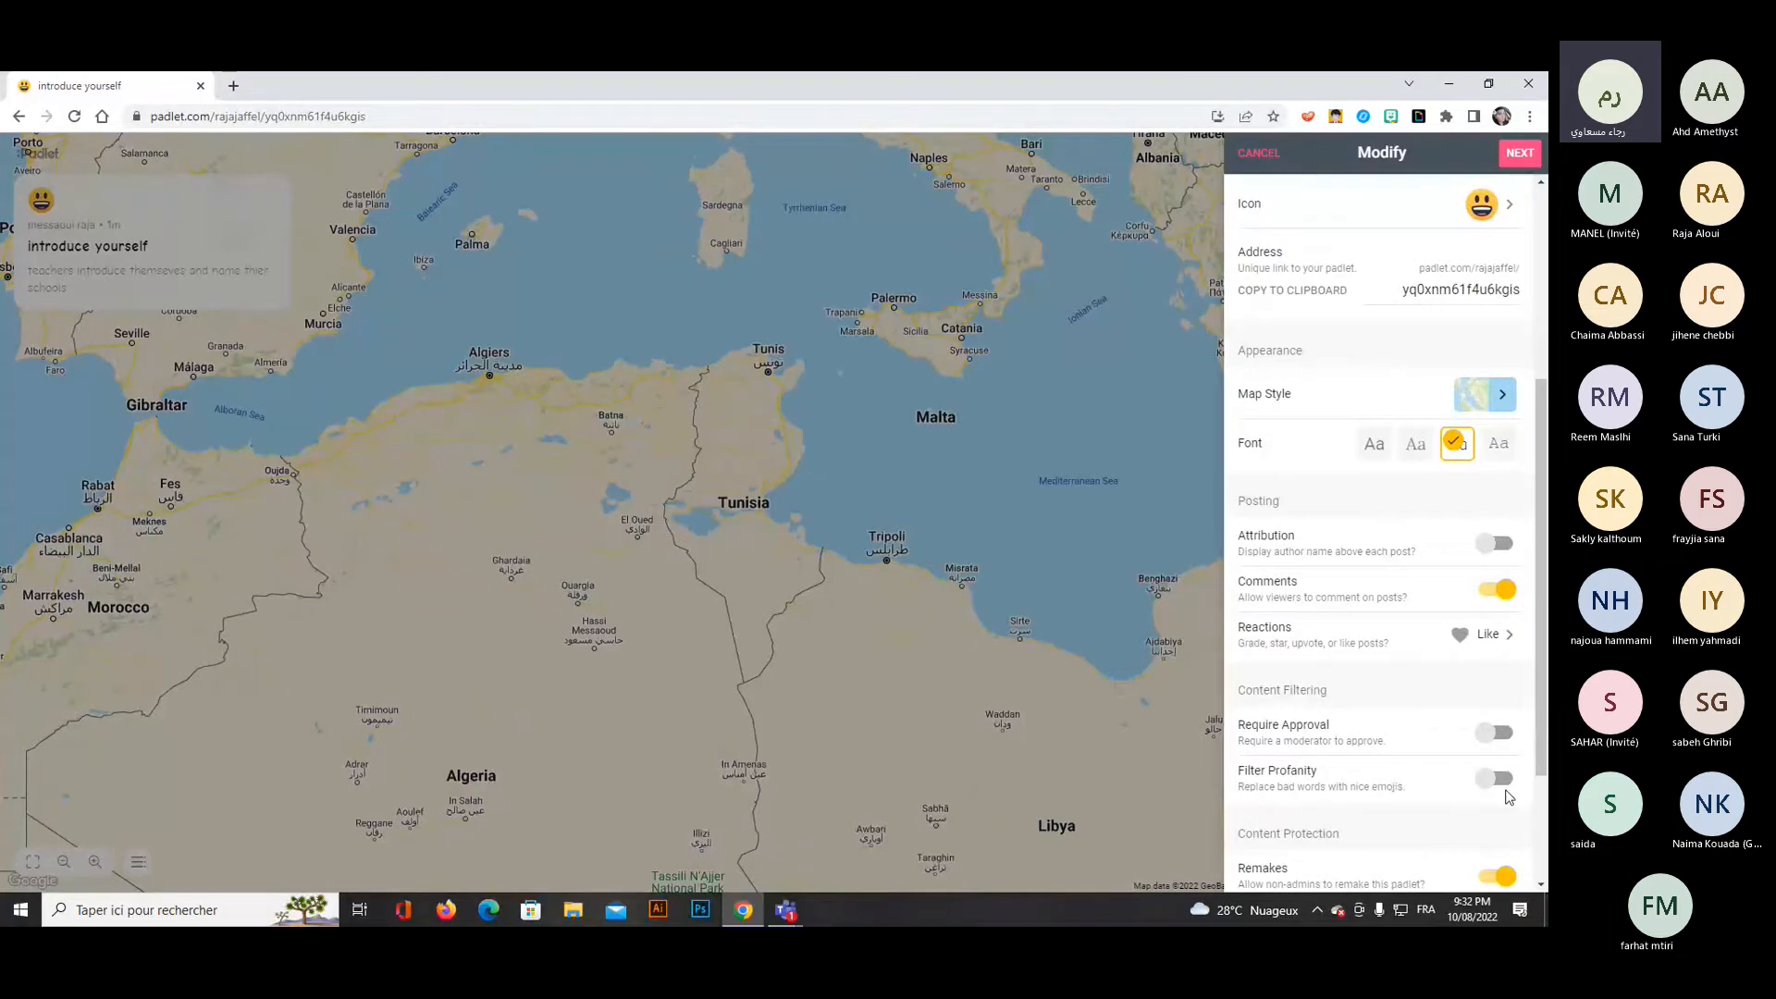
pyautogui.scroll(-1, 1424, 801)
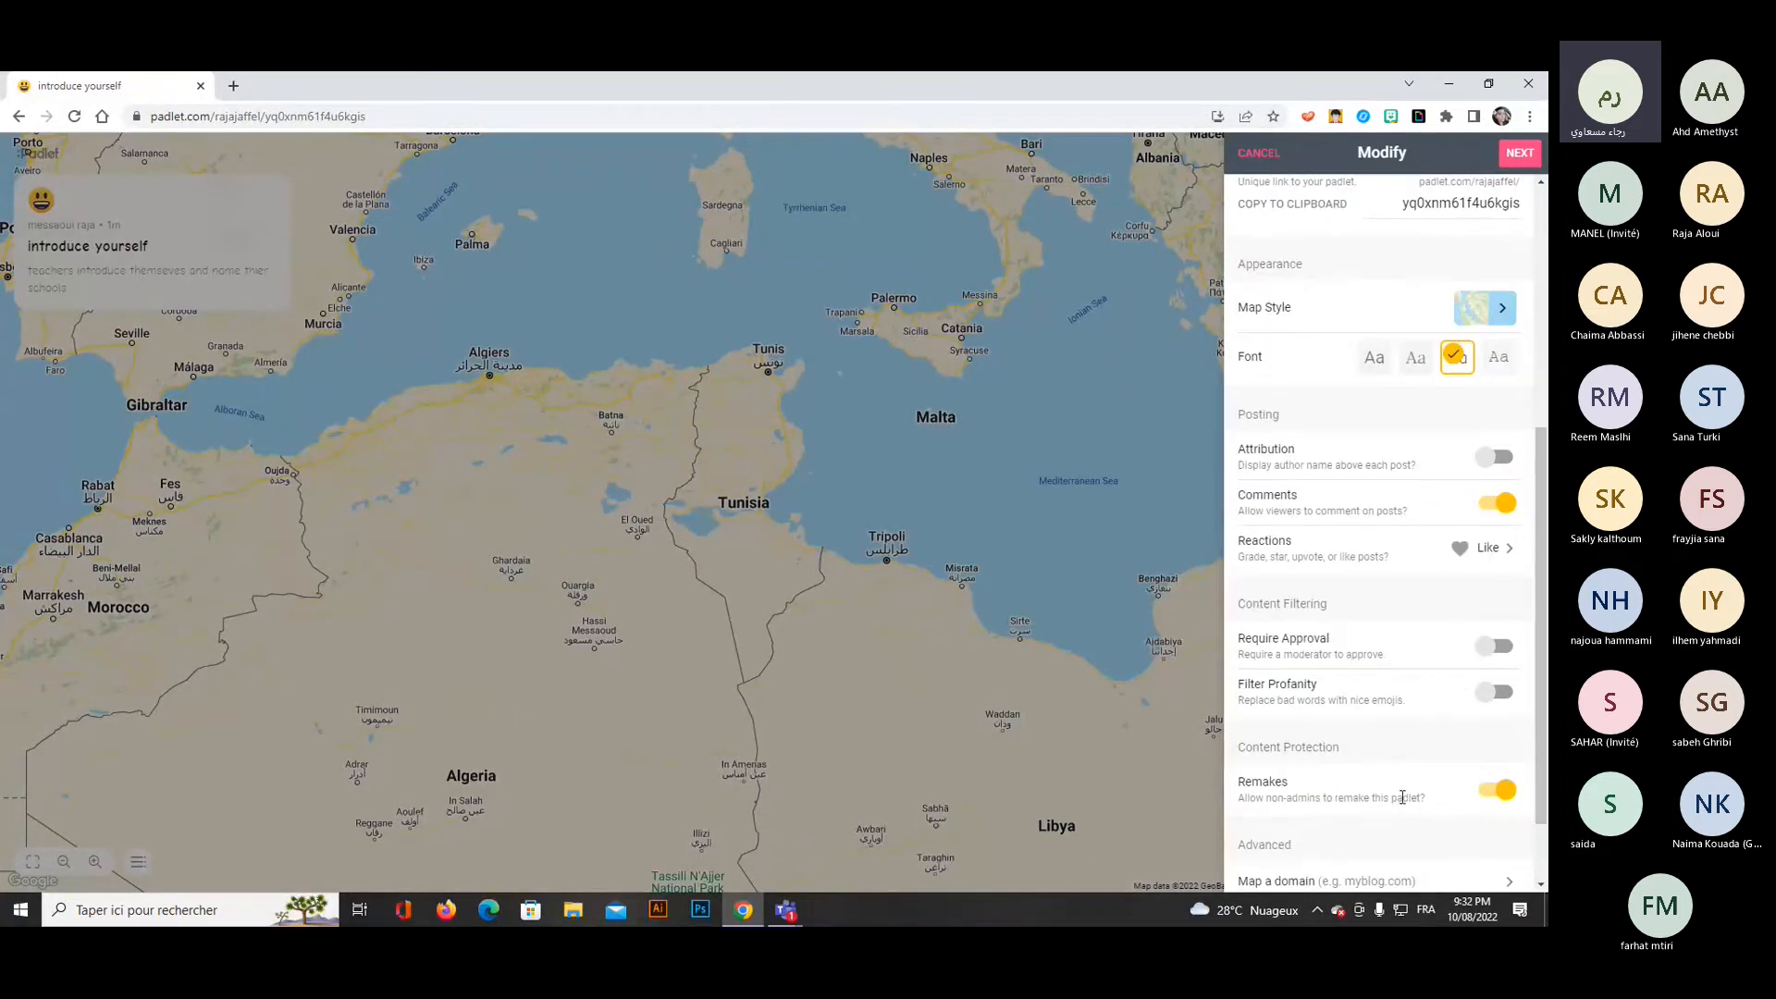
pyautogui.click(1514, 155)
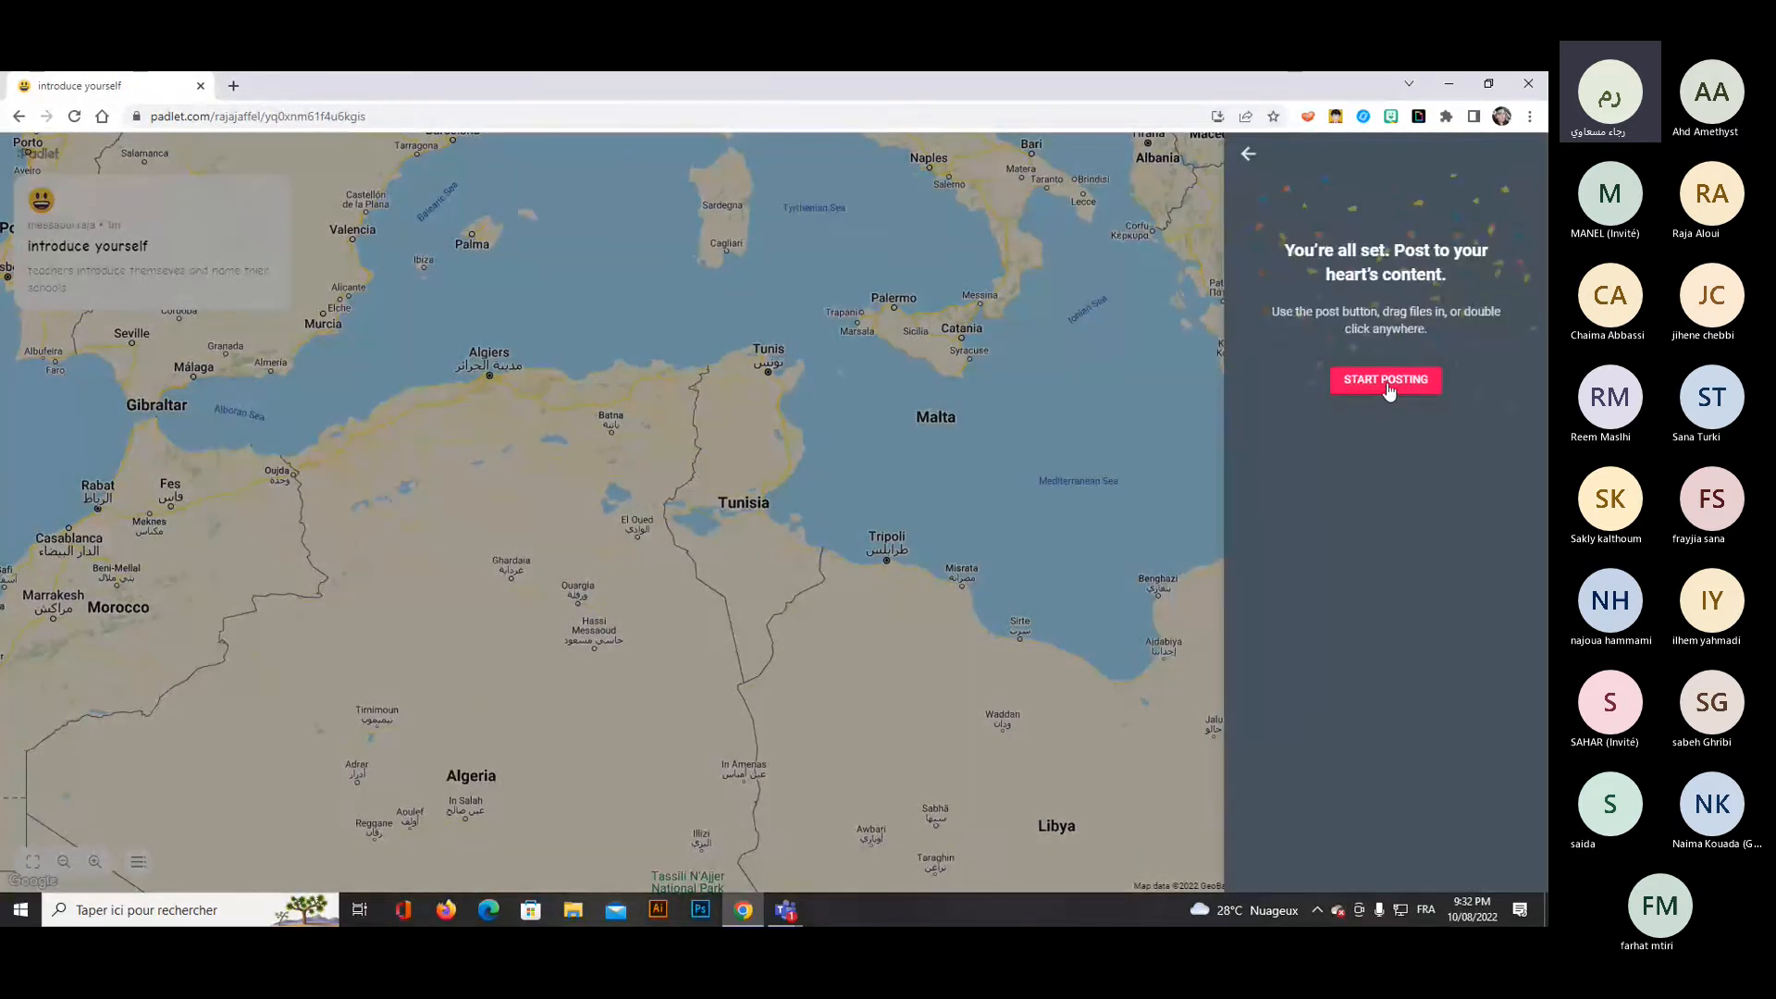
pyautogui.click(1385, 381)
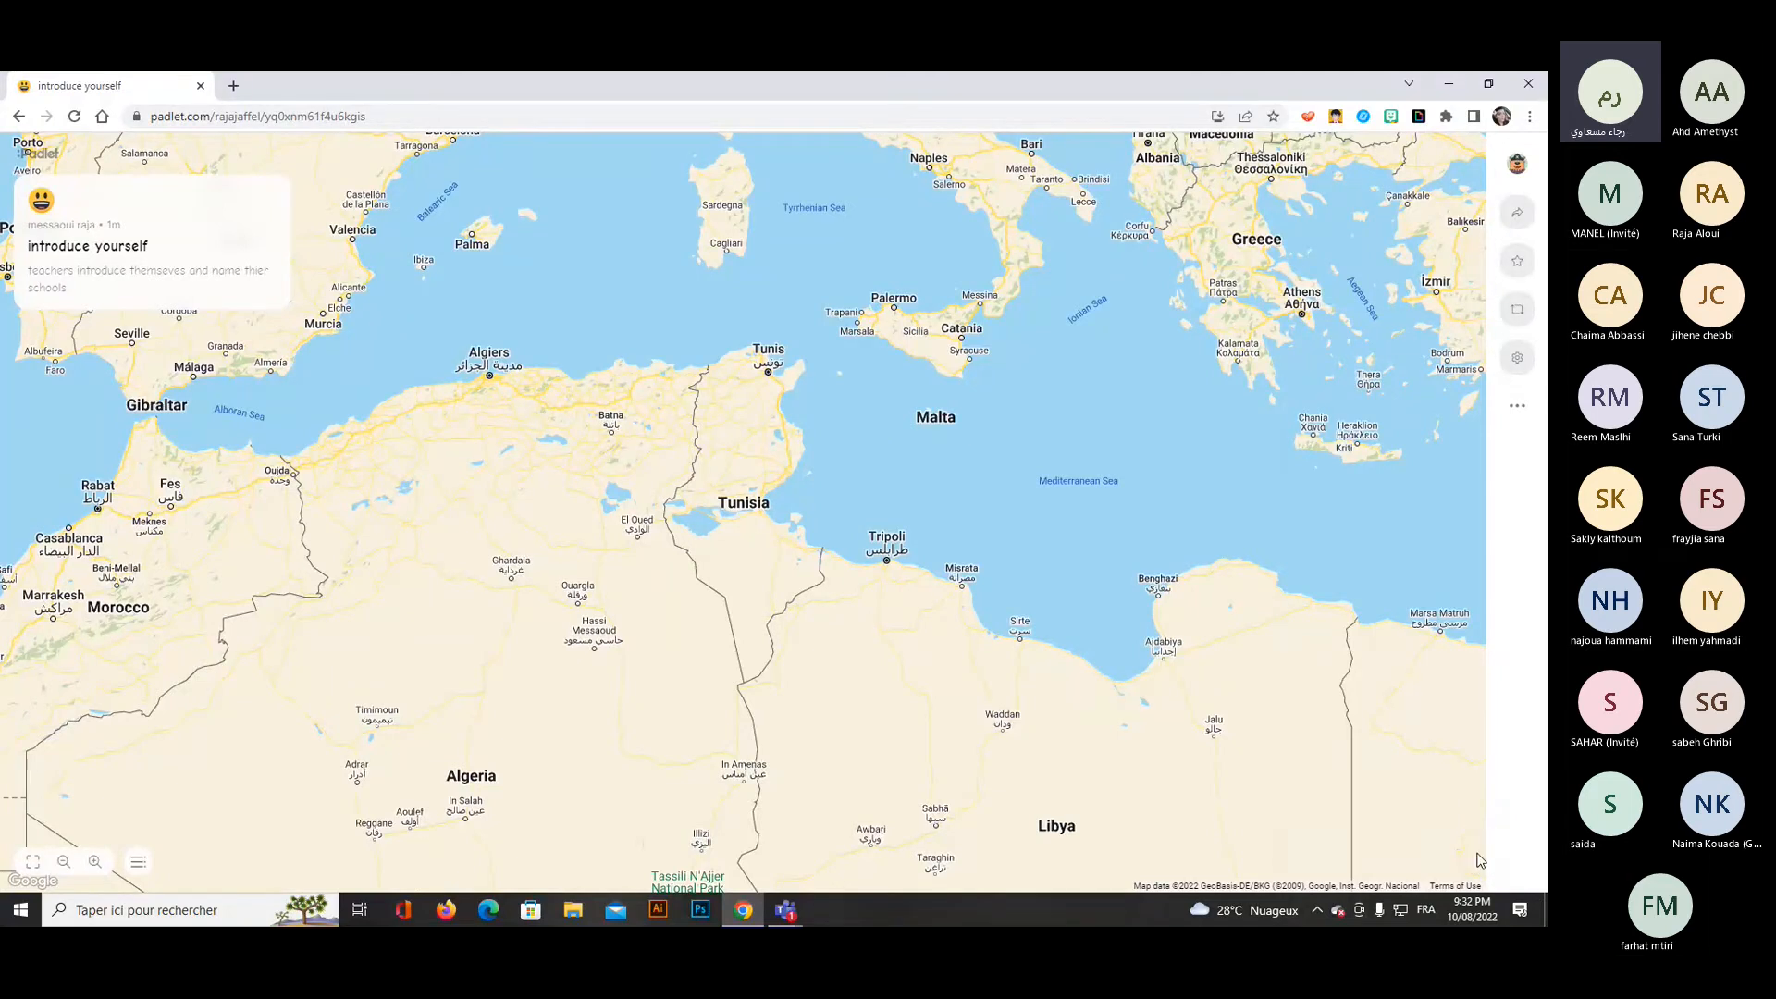
# Publish a post located in Gafsa, Tunisia with the text "EFL teacher" and the image music.png.
pyautogui.click(1483, 849)
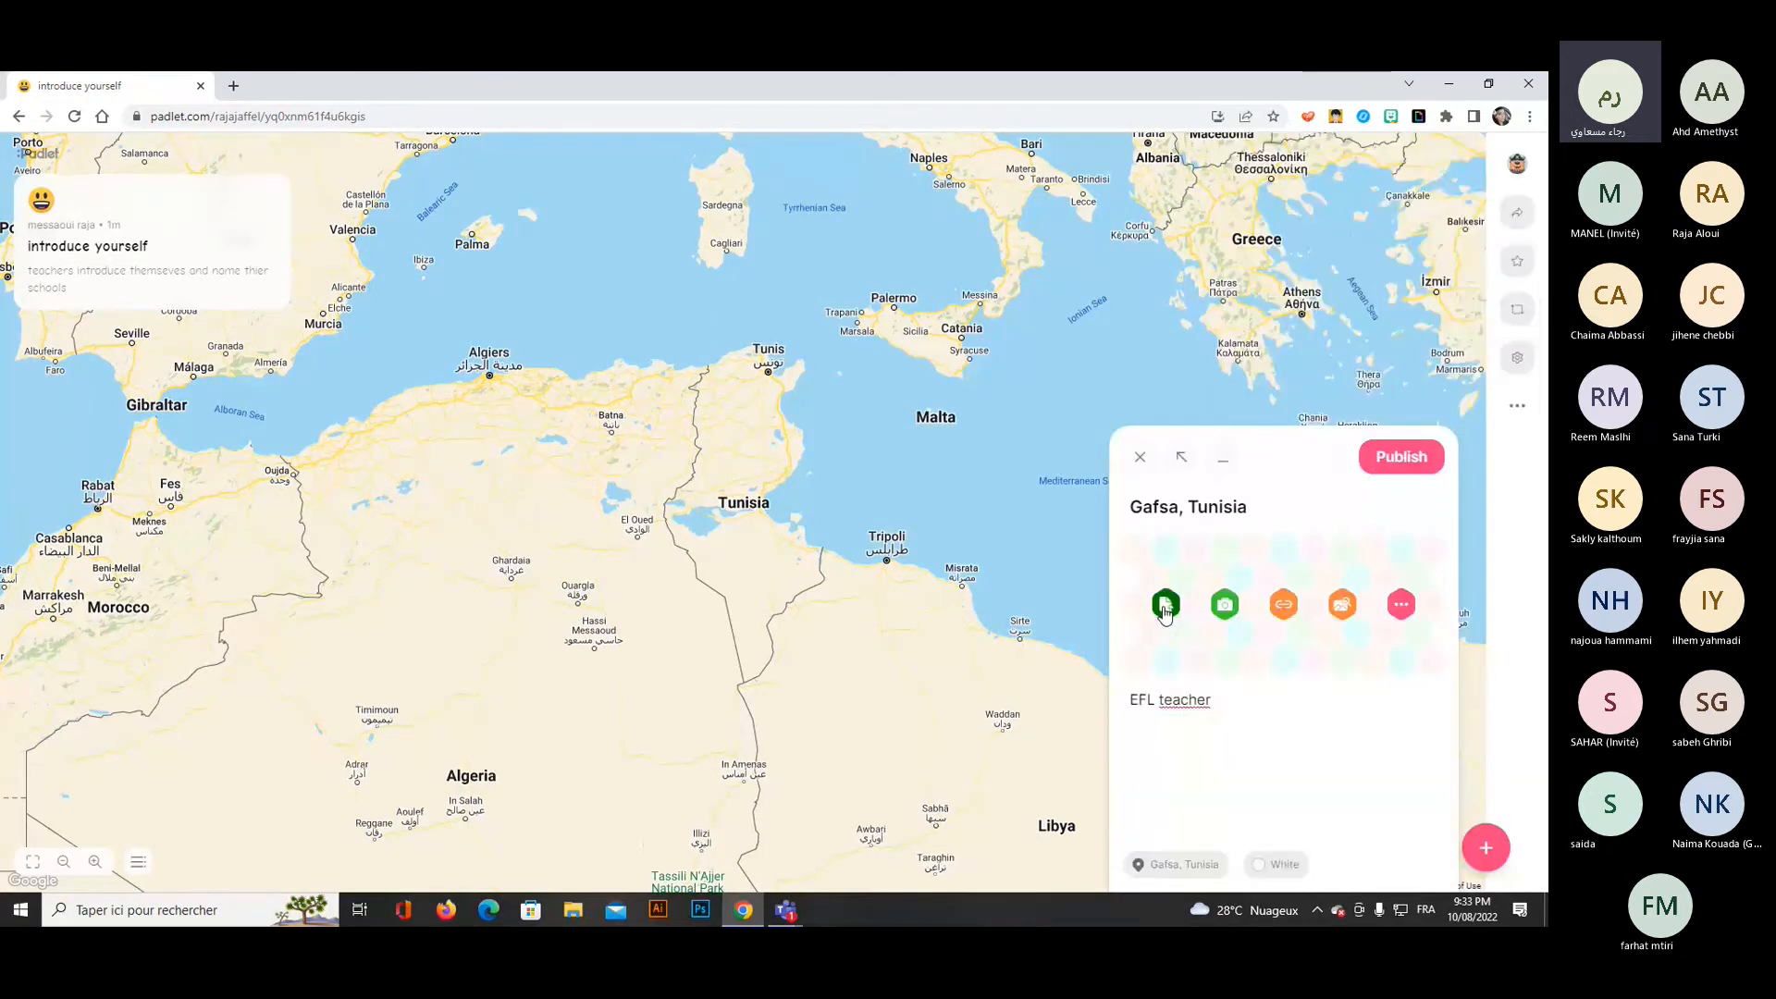
pyautogui.click(1165, 604)
pyautogui.click(202, 215)
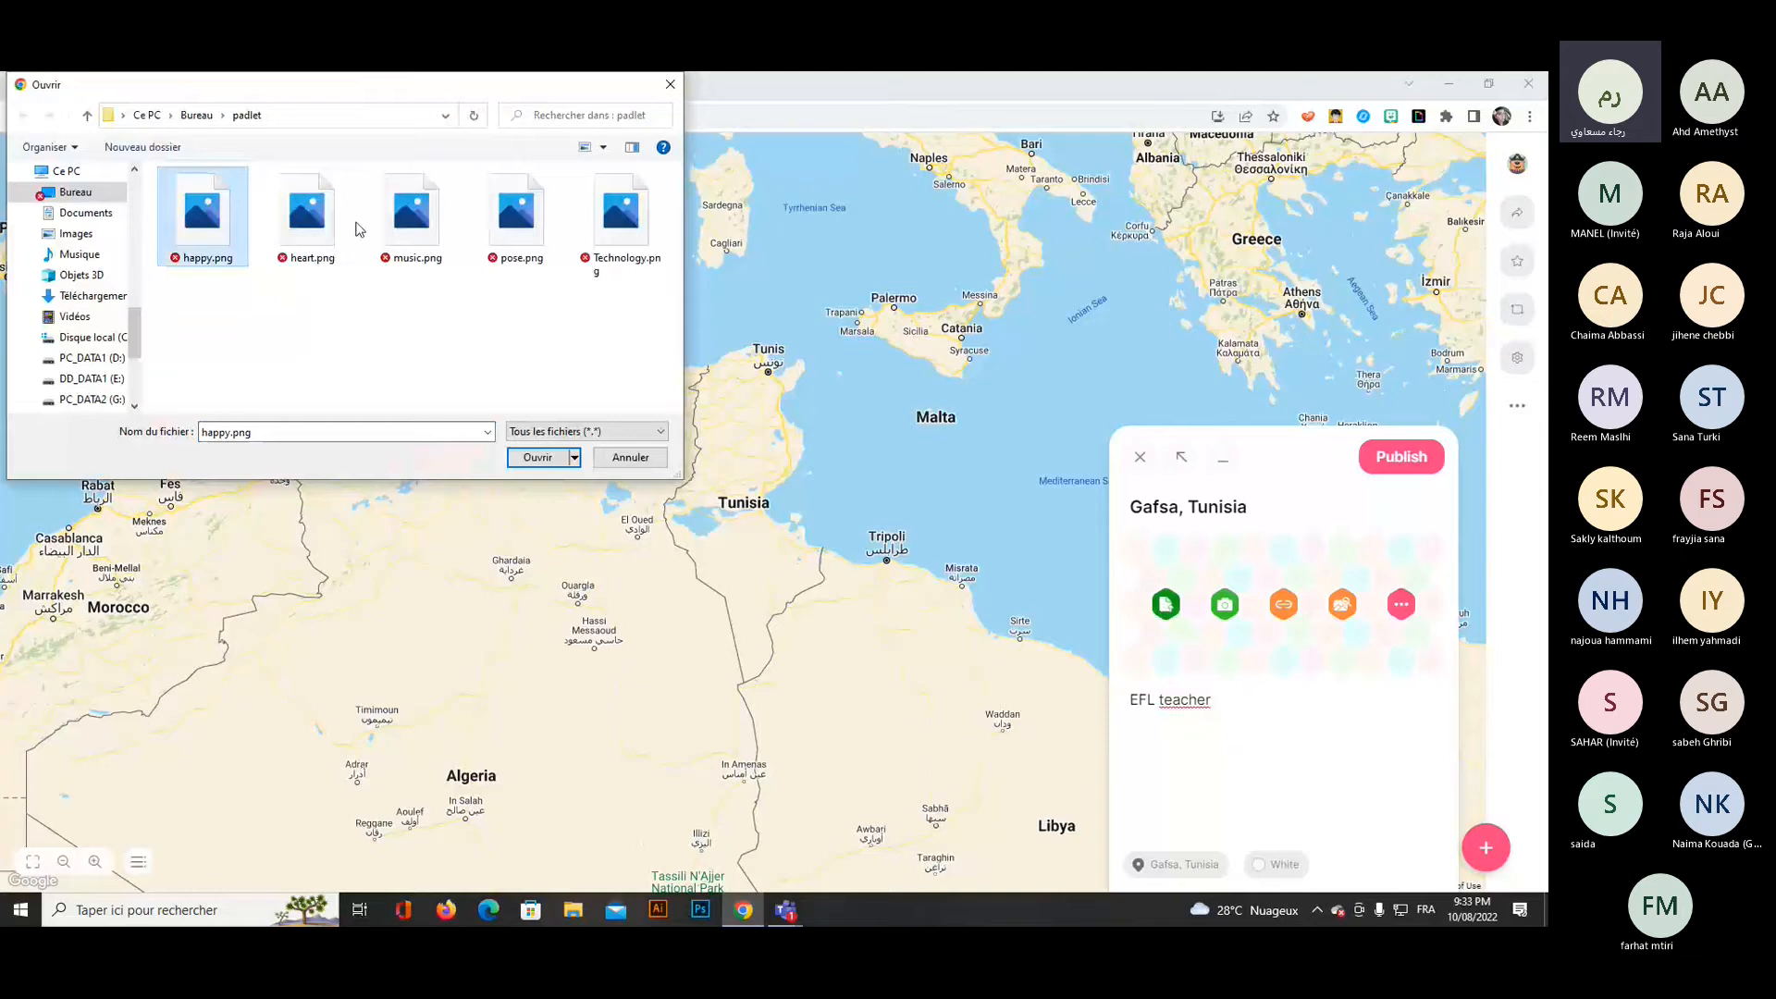
pyautogui.click(412, 215)
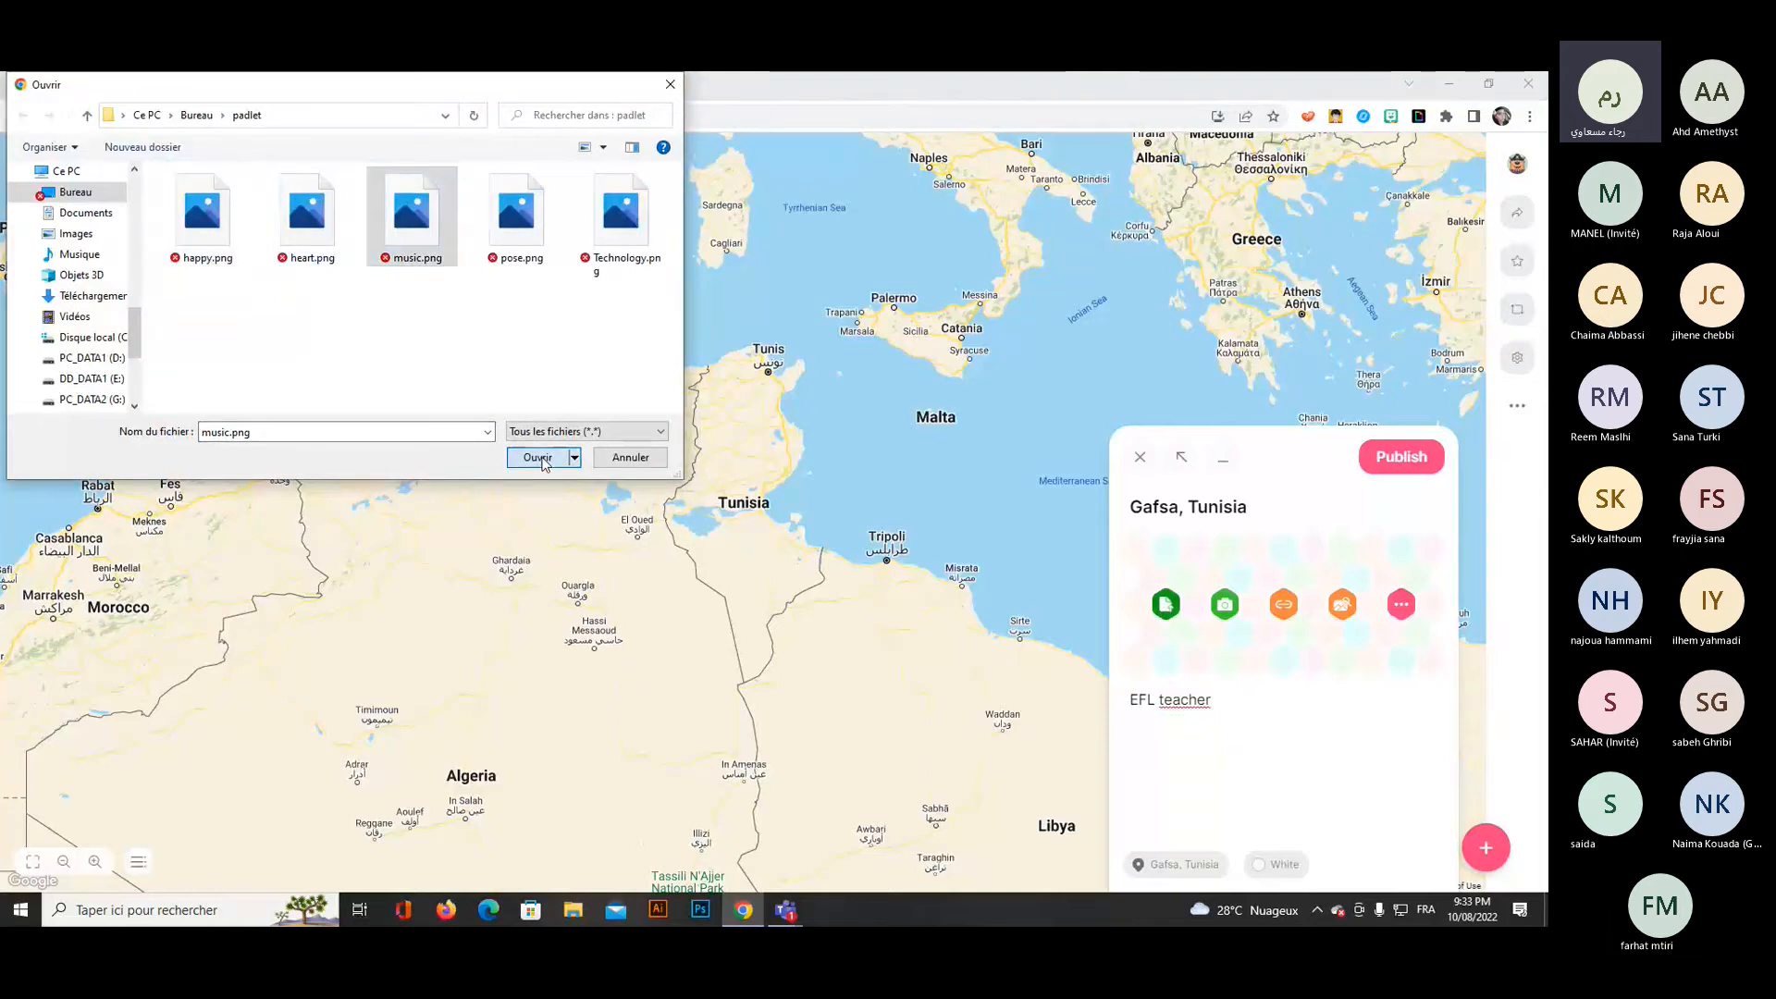
pyautogui.click(538, 456)
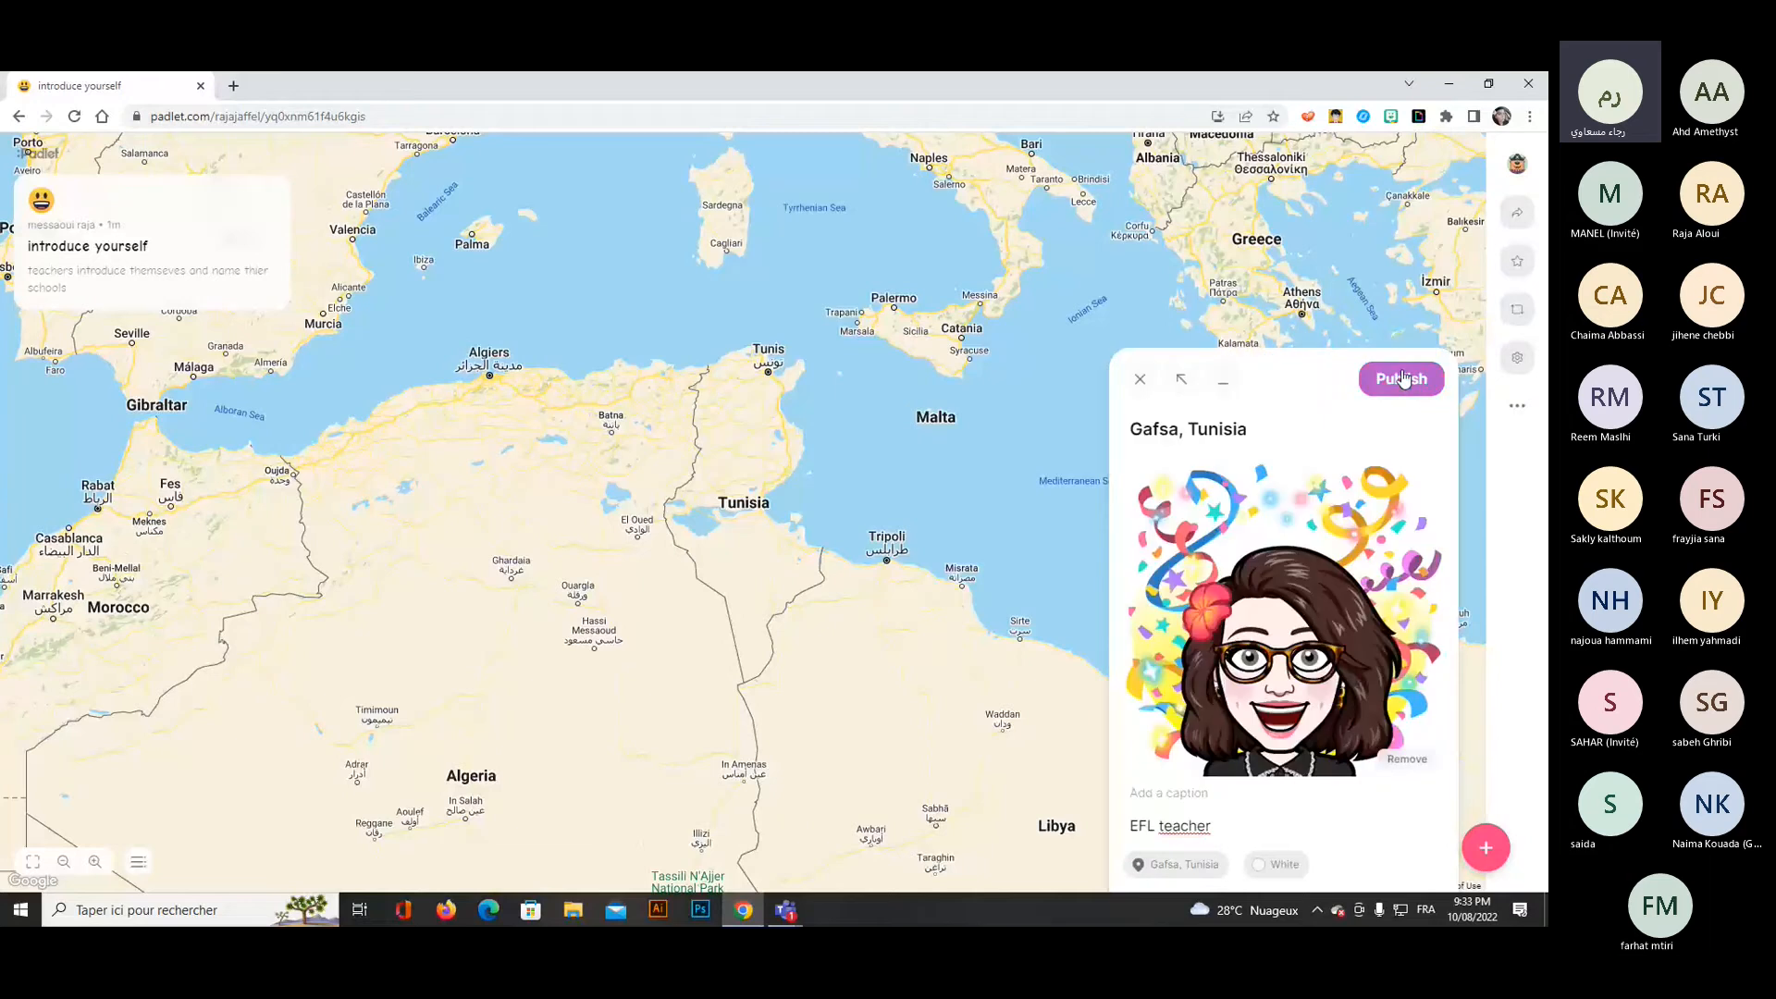
pyautogui.click(1401, 456)
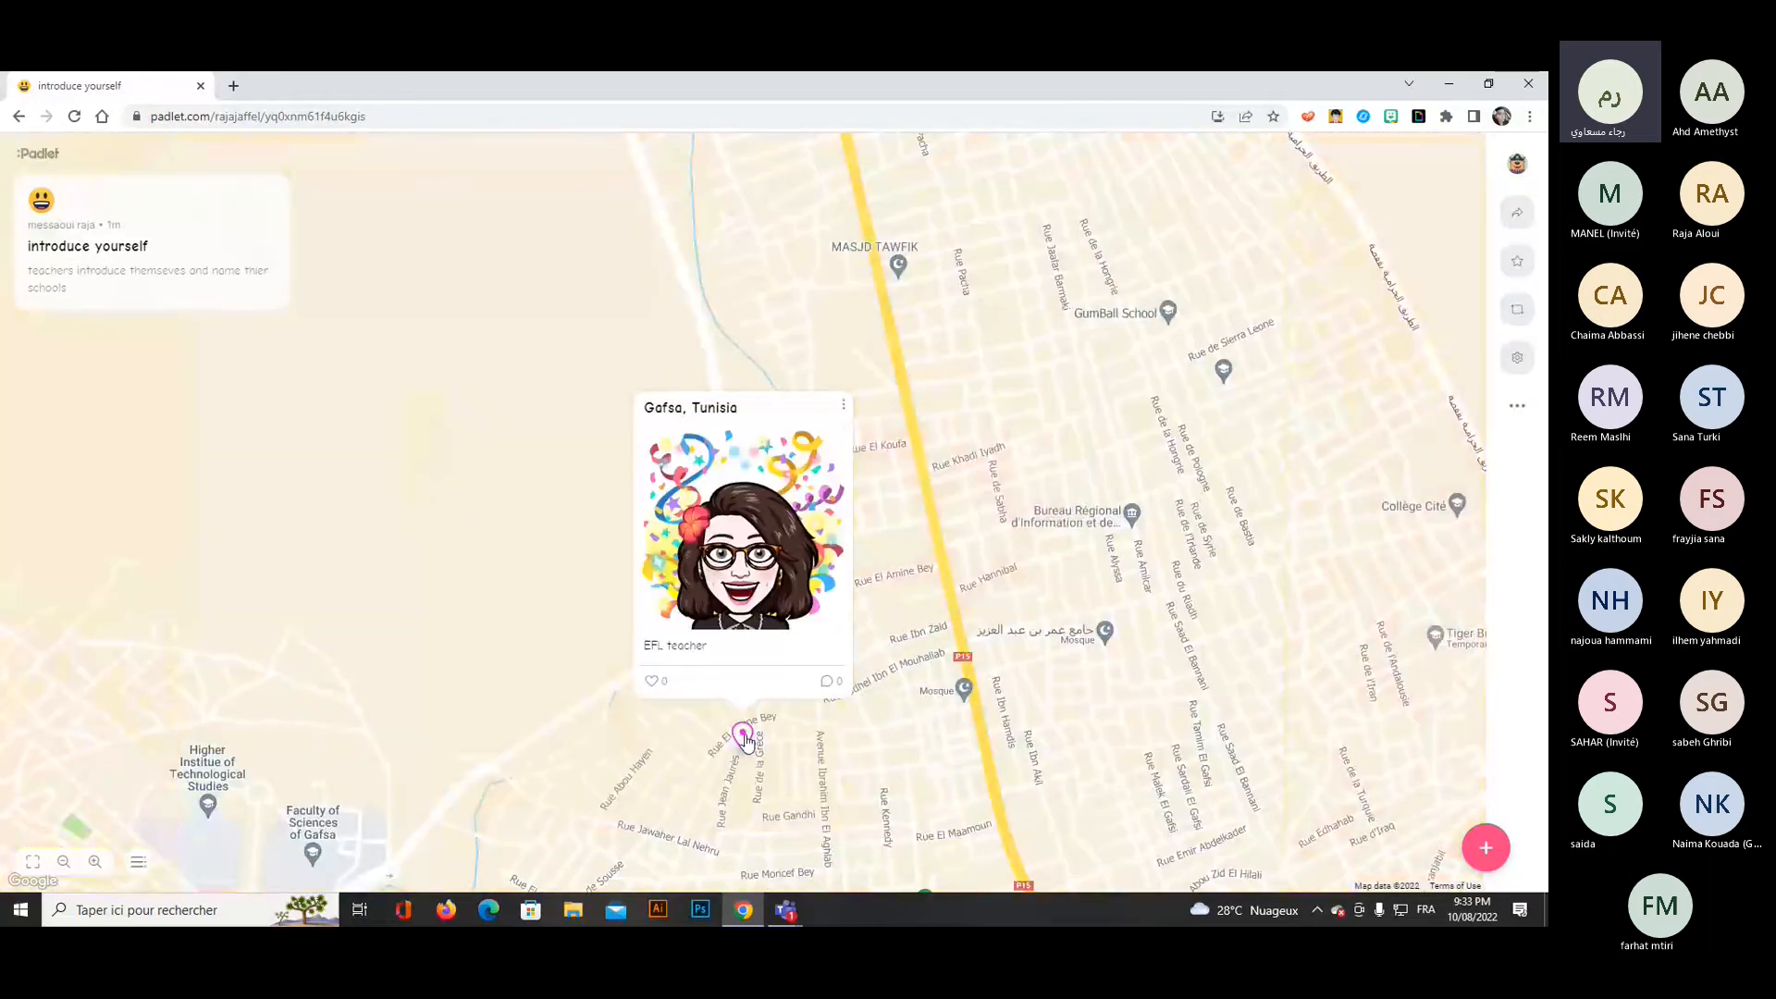
# Examine where the Gafsa pin sits at different map scales, and briefly start another post without adding it.
pyautogui.scroll(2, 979, 524)
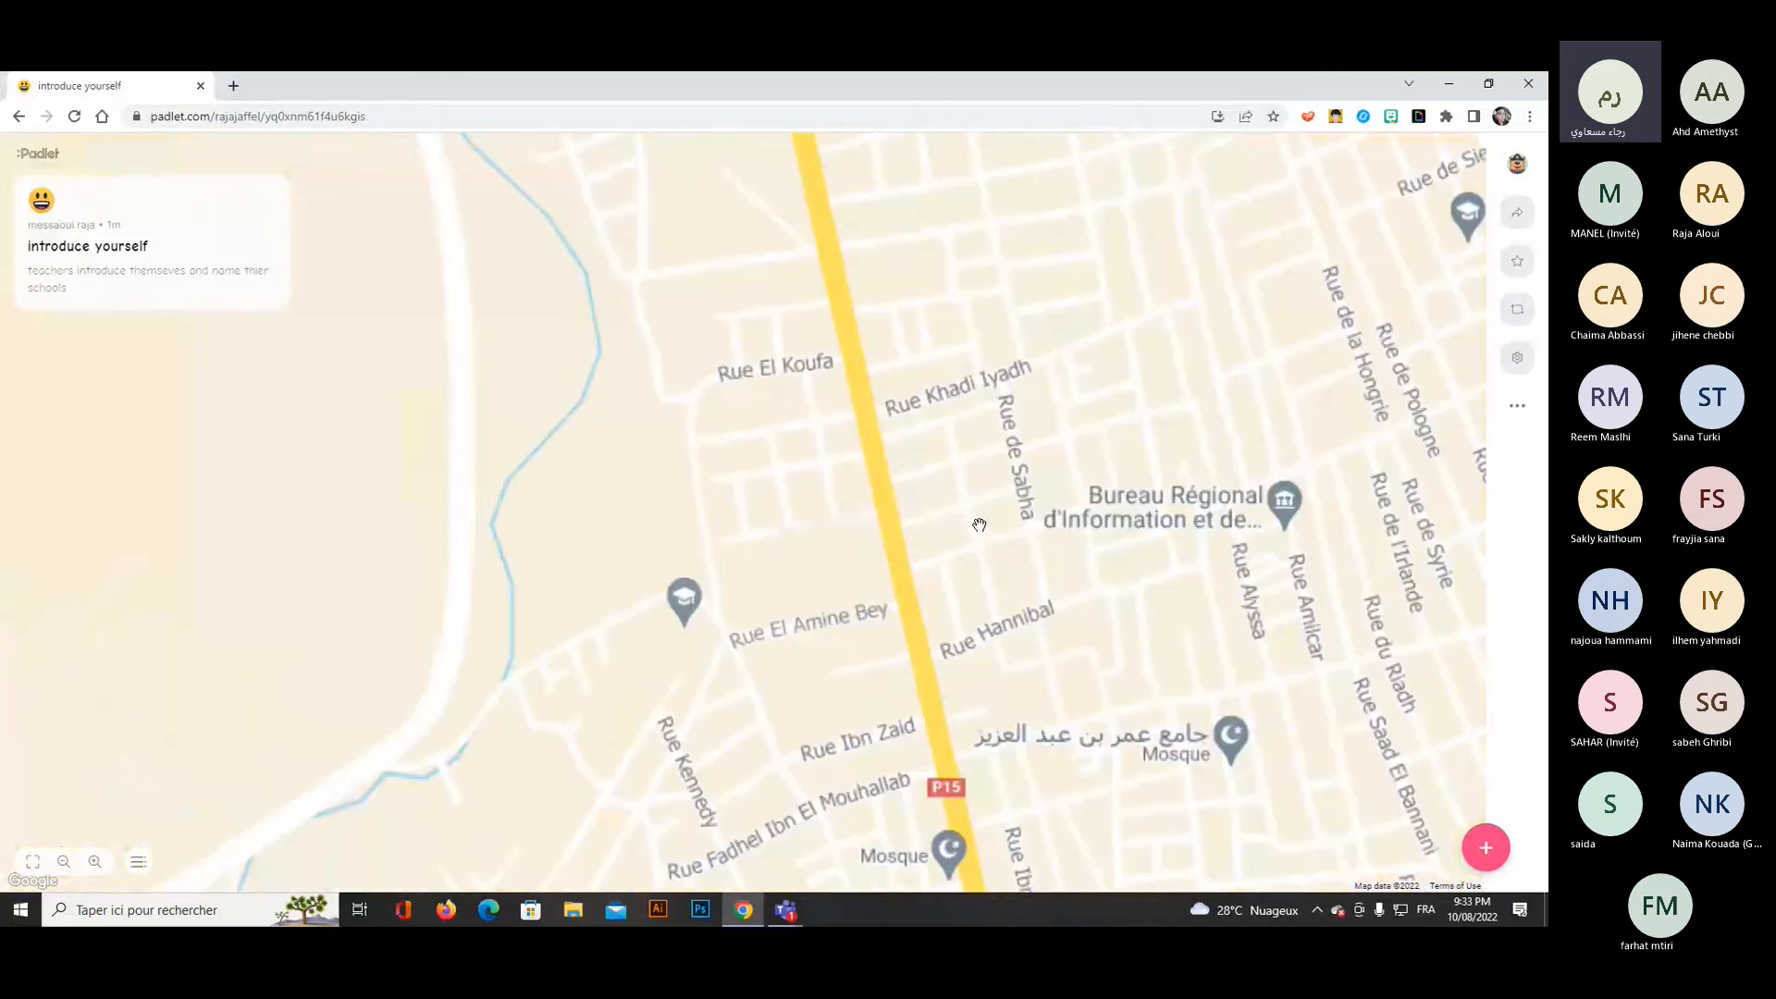
pyautogui.scroll(-2, 980, 524)
pyautogui.scroll(-3, 980, 524)
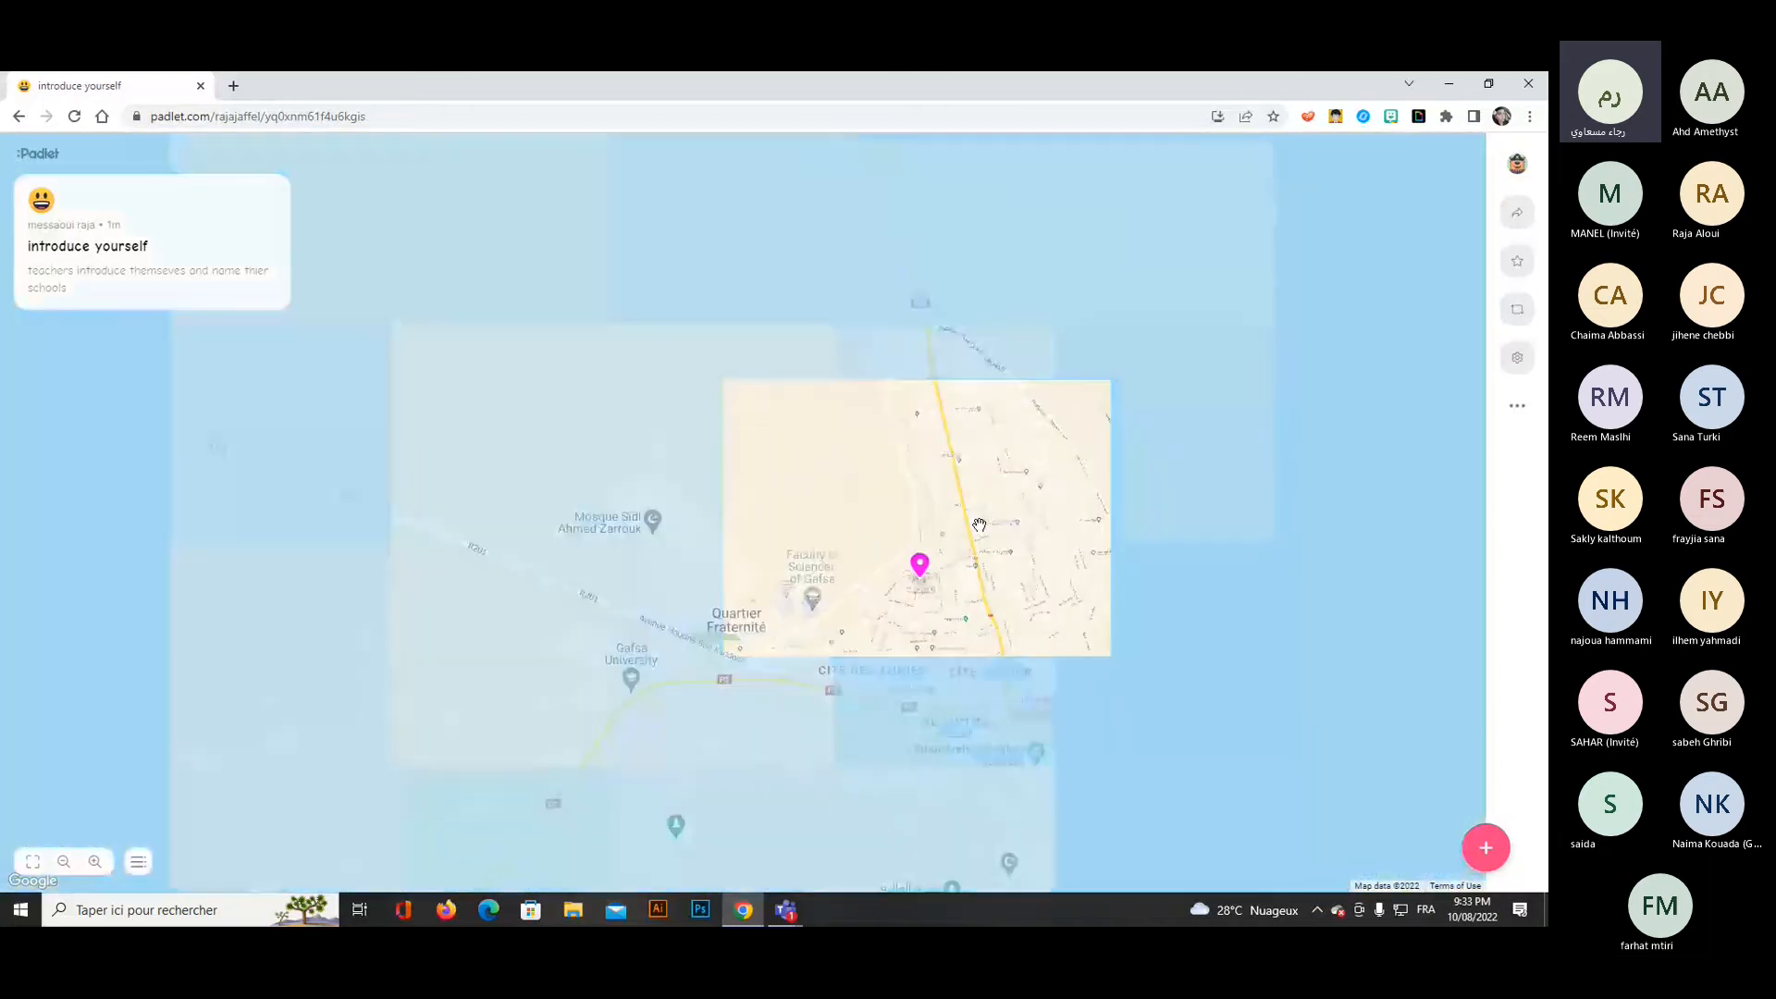
pyautogui.scroll(-2, 980, 525)
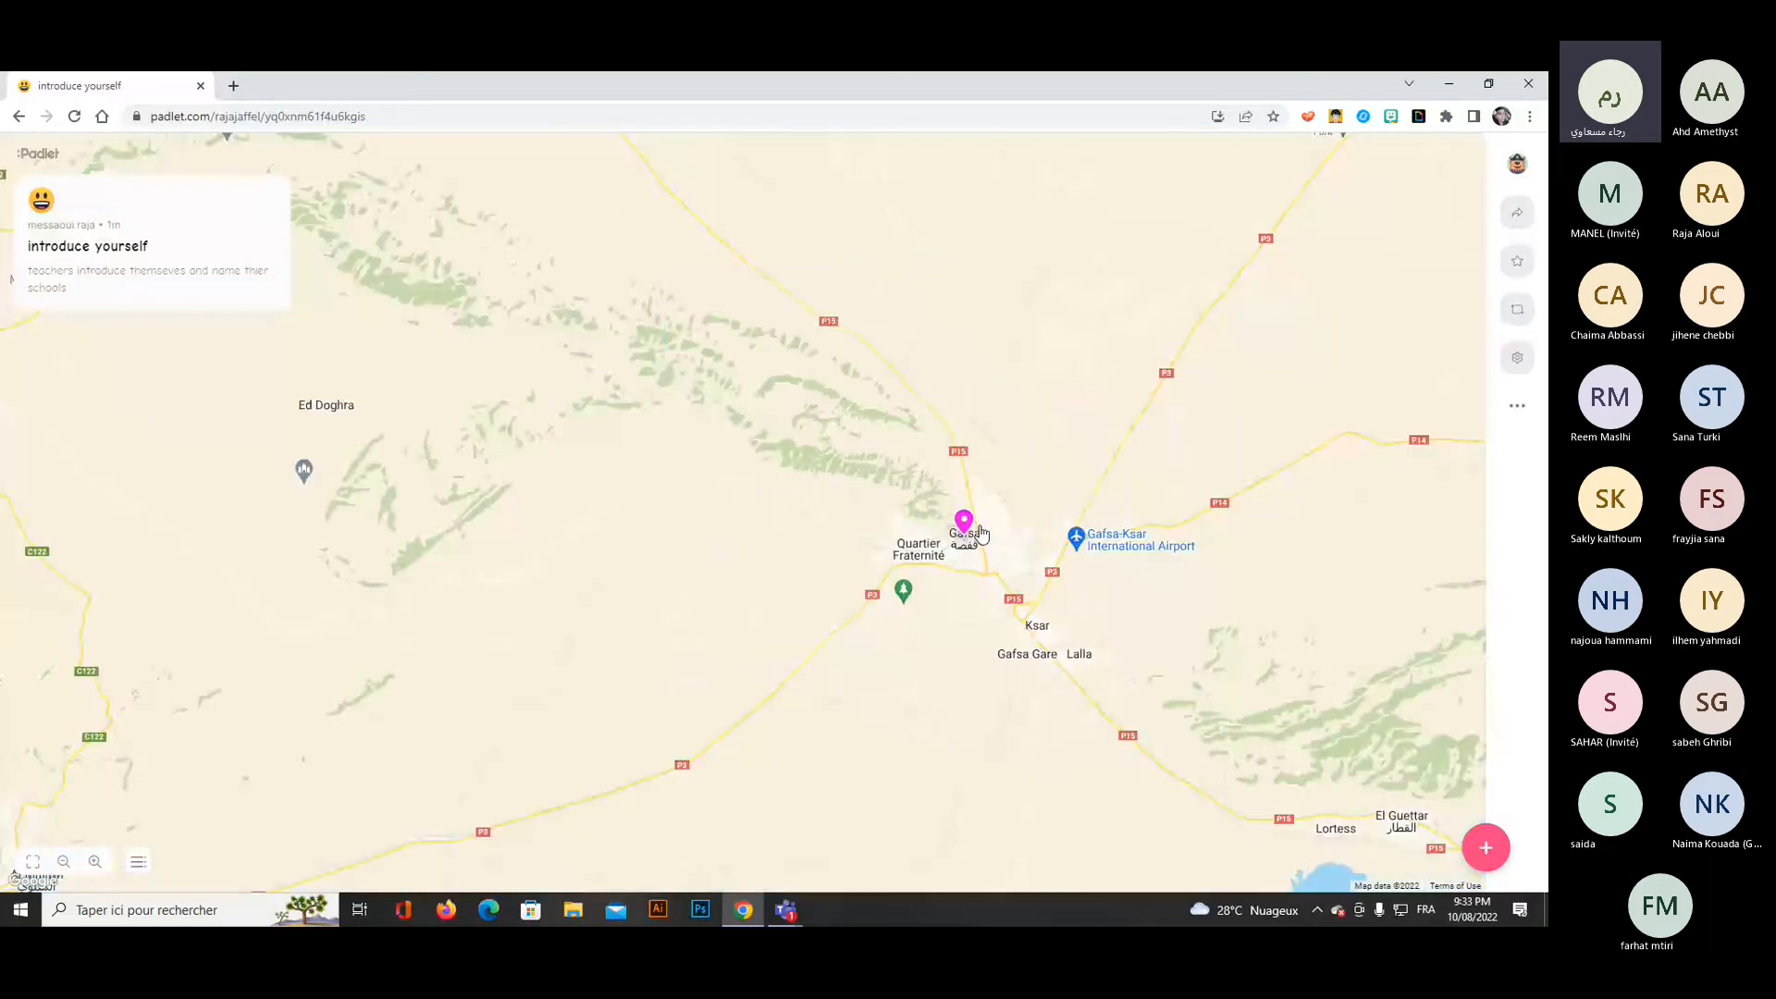
pyautogui.scroll(-1, 980, 527)
pyautogui.scroll(-1, 979, 533)
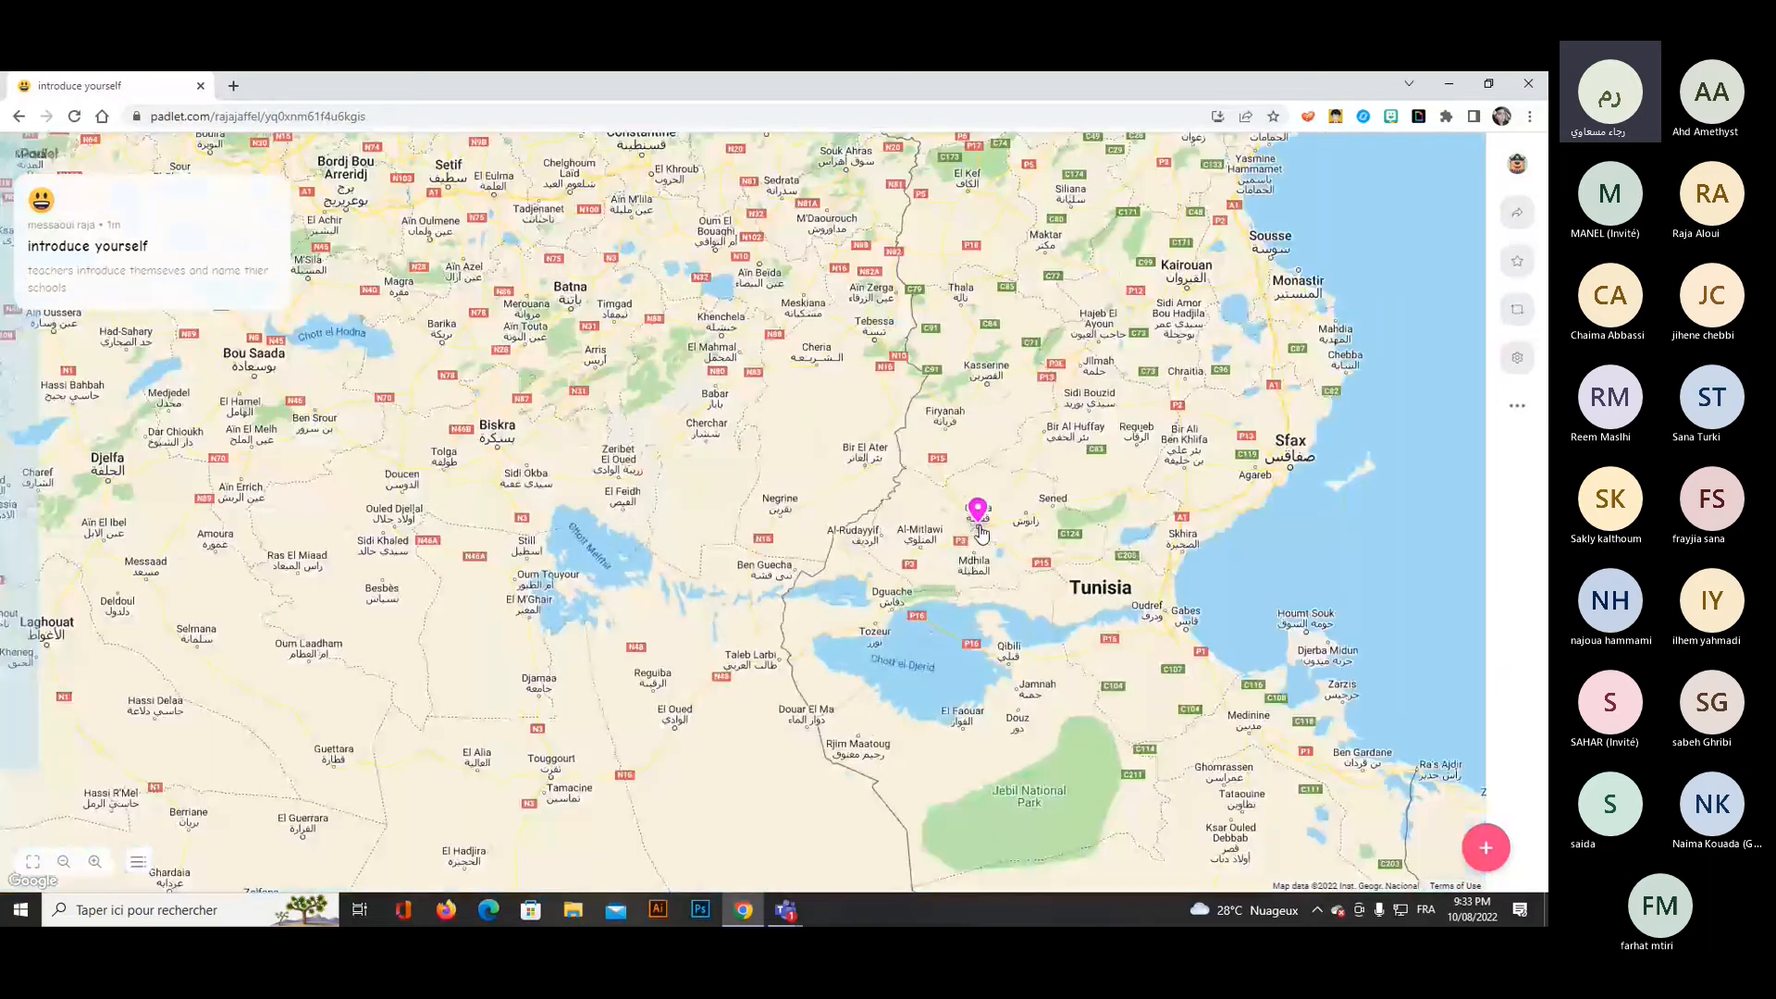
pyautogui.scroll(-4, 980, 534)
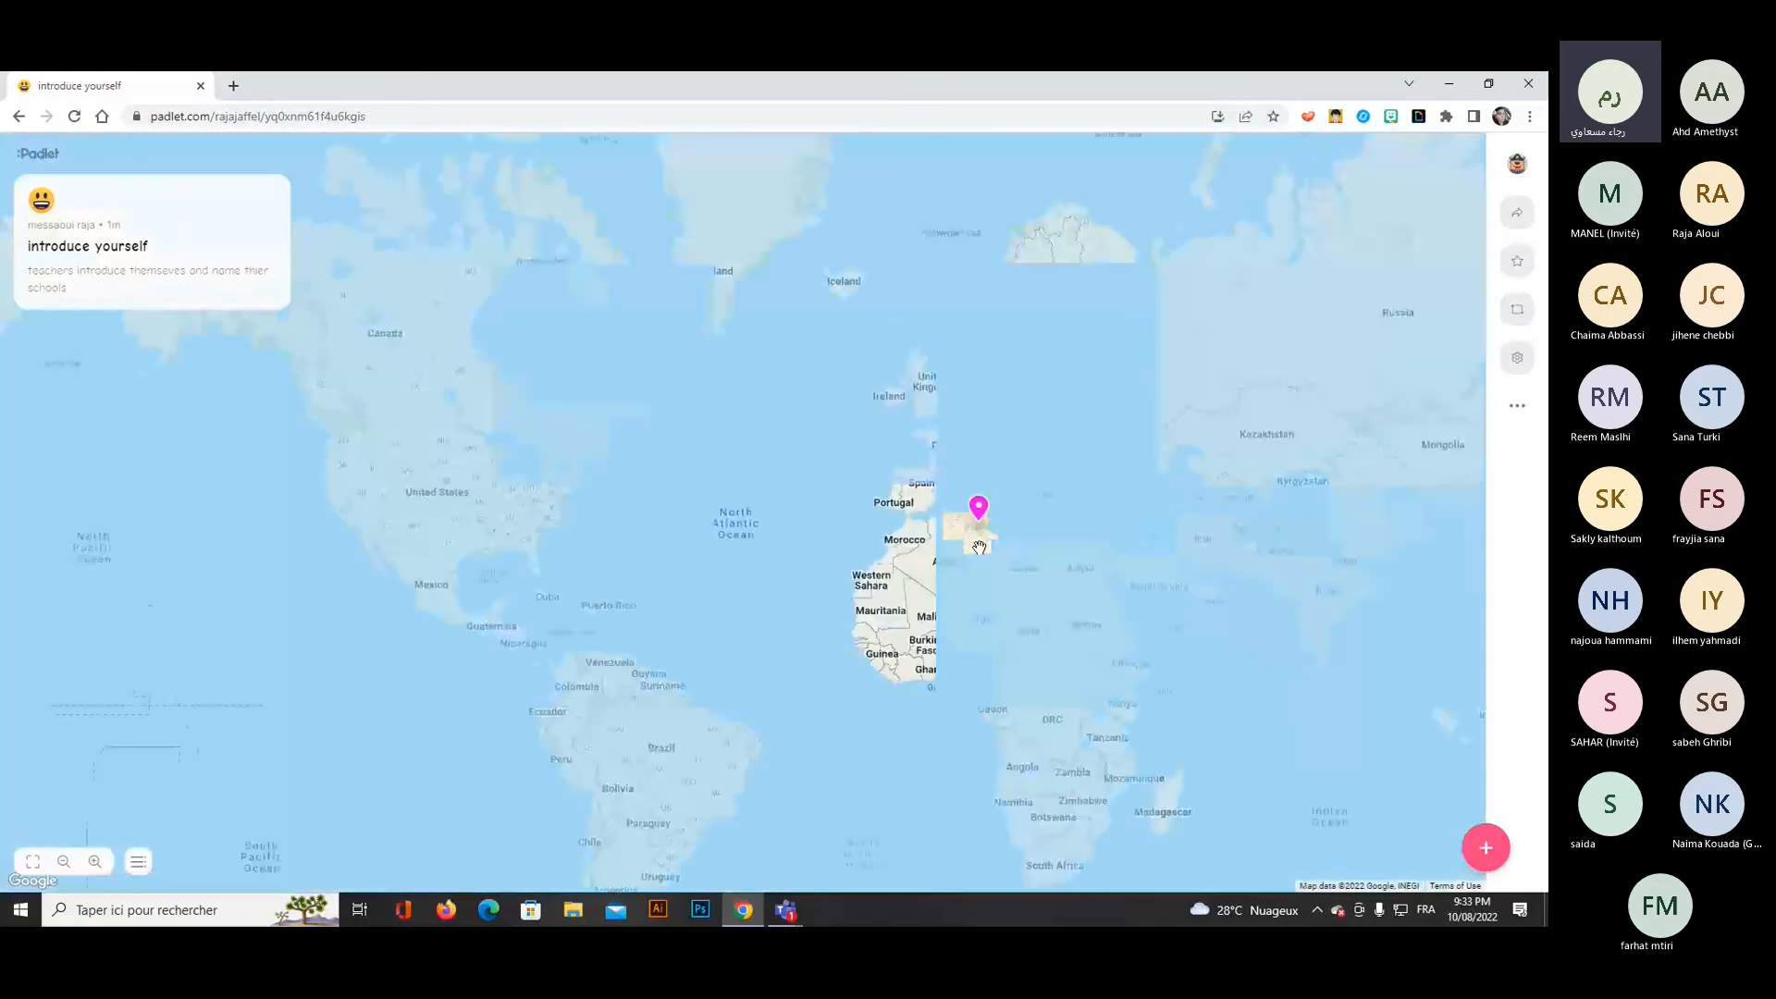
pyautogui.scroll(1, 980, 547)
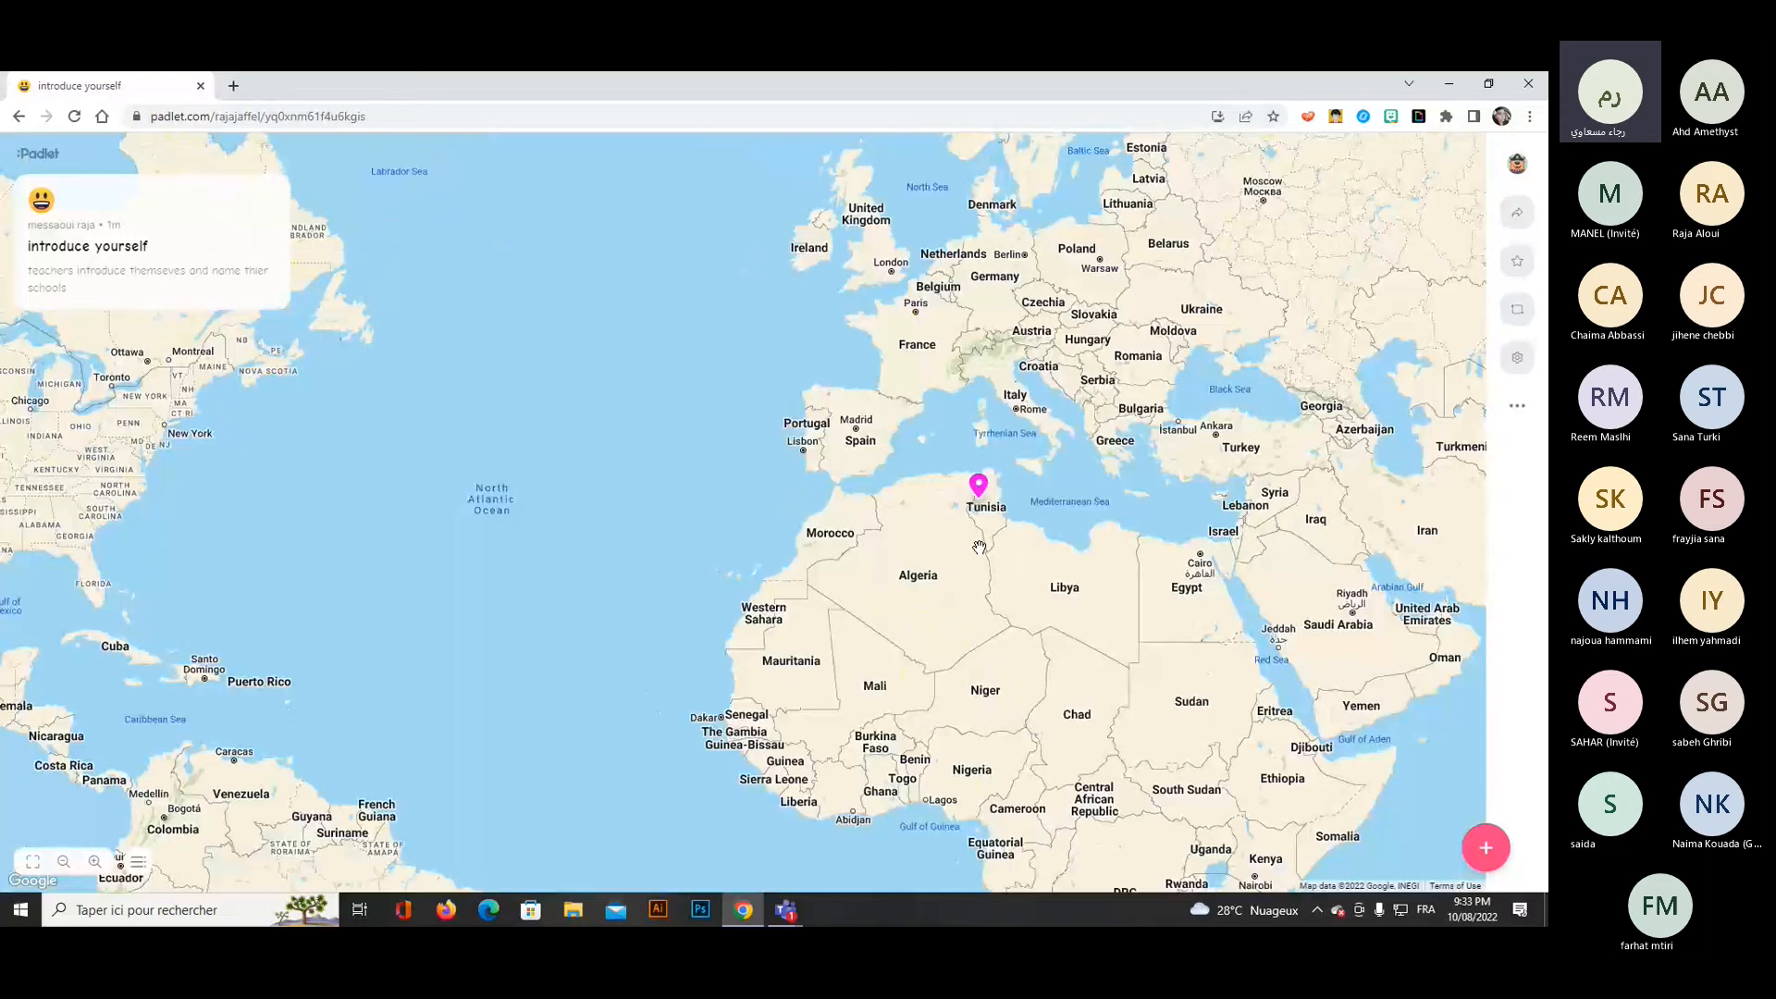
pyautogui.scroll(3, 979, 547)
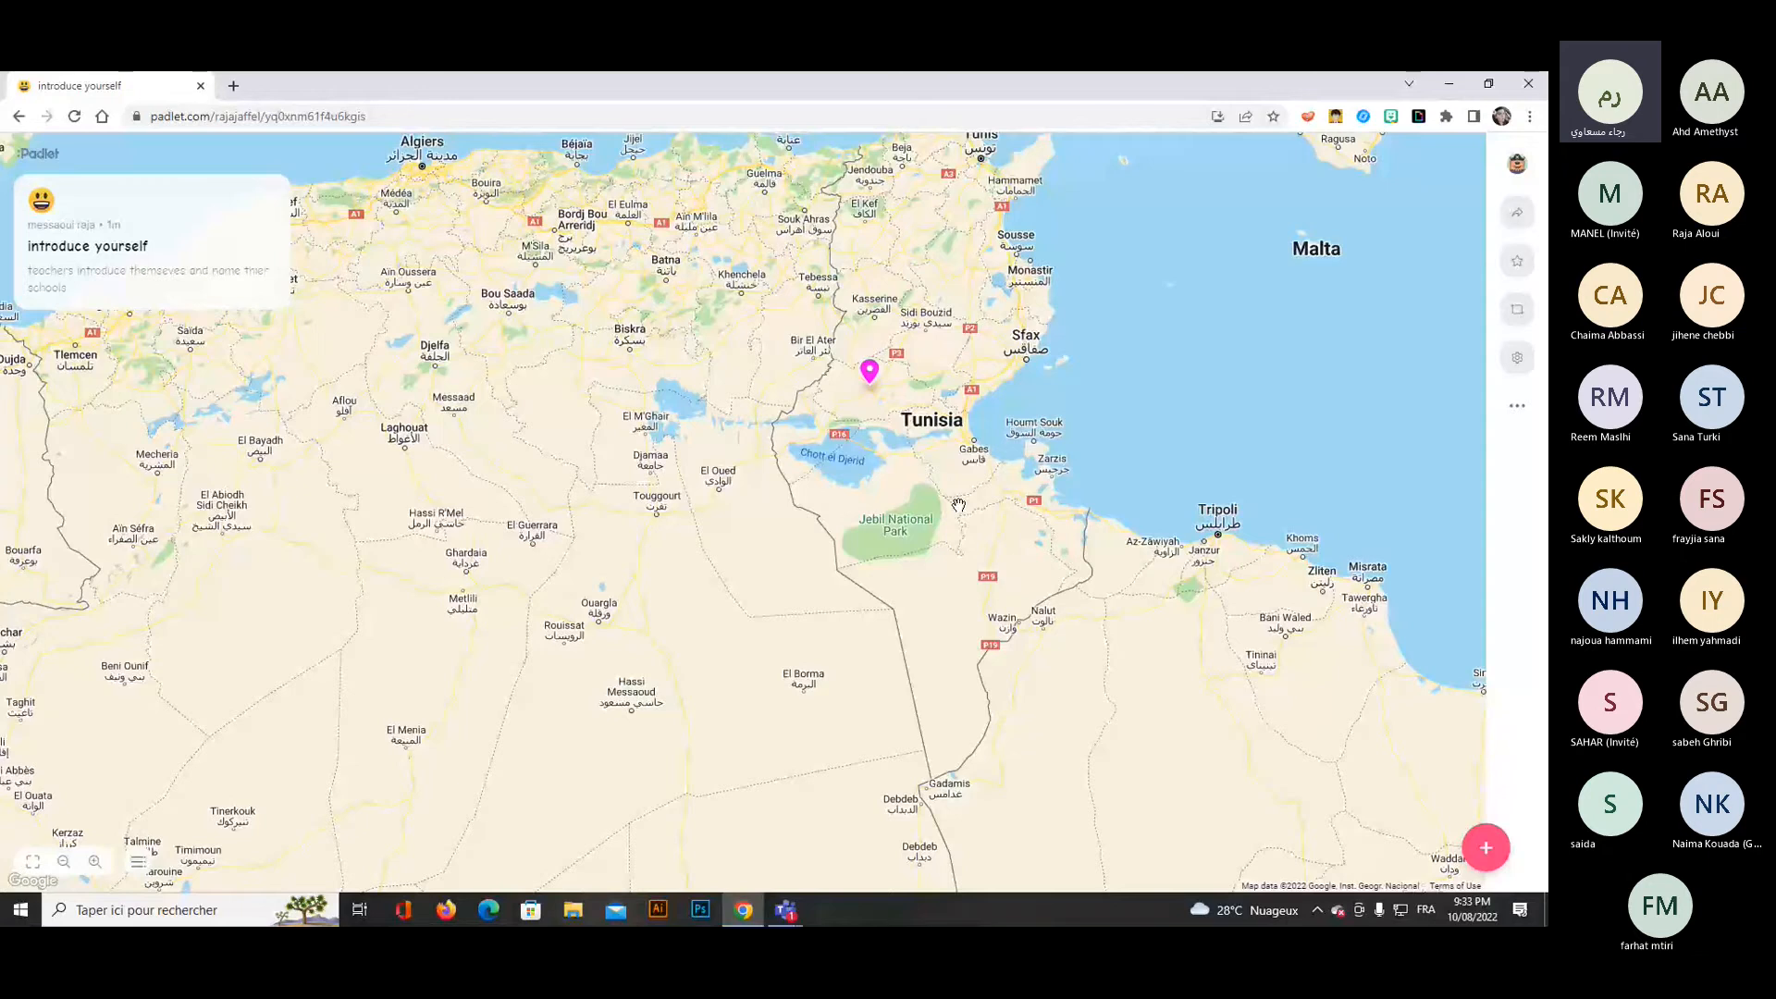
pyautogui.click(1486, 849)
pyautogui.click(1254, 154)
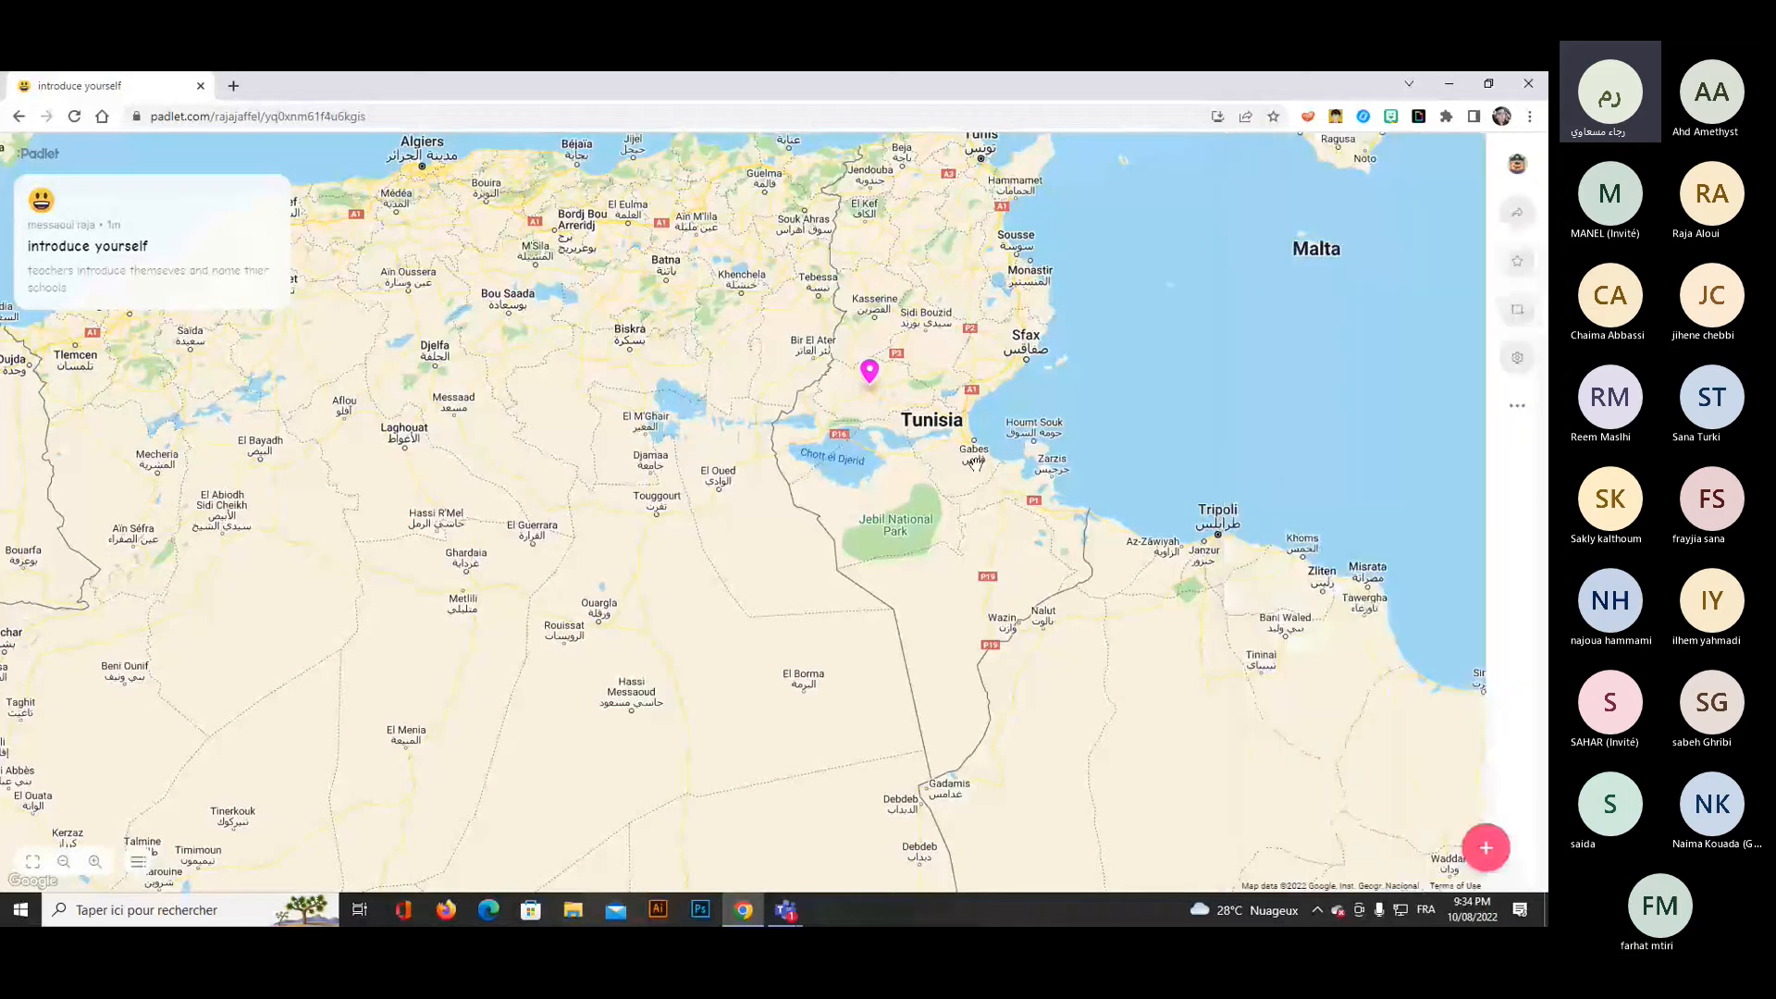
# Make the padlet Public with Can edit visitor permissions and copy its link to the clipboard.
pyautogui.click(1517, 214)
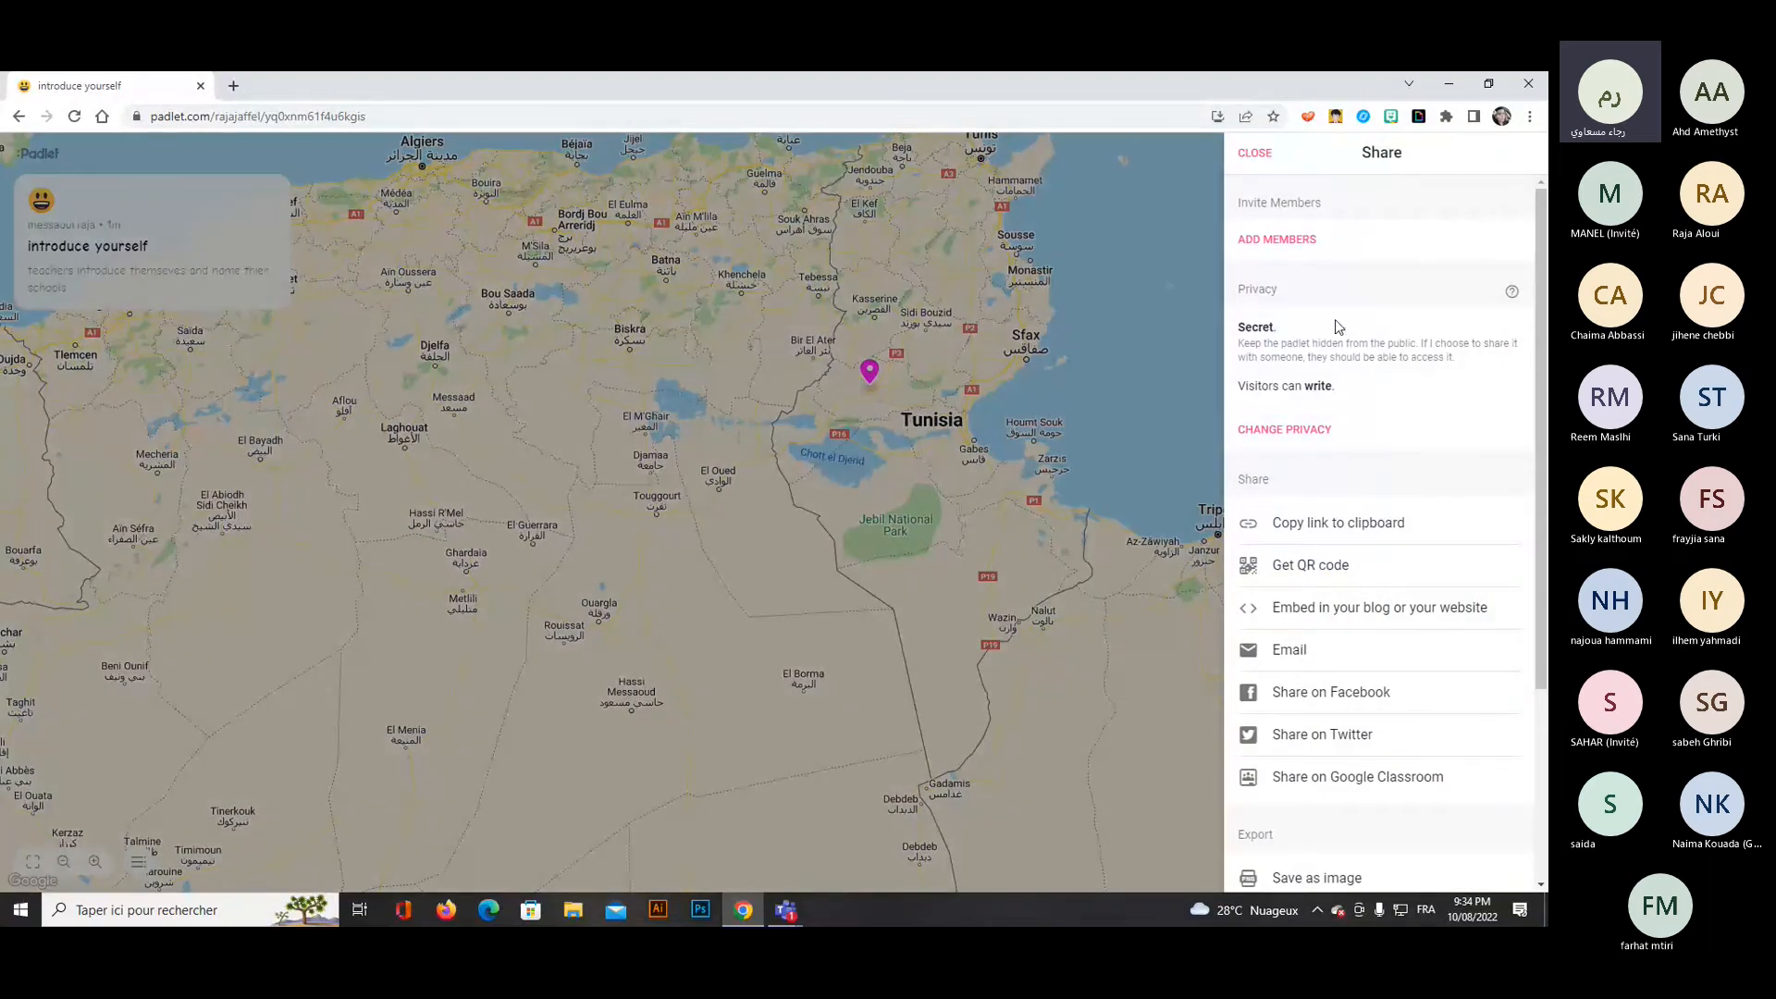
pyautogui.click(1284, 429)
pyautogui.click(1445, 547)
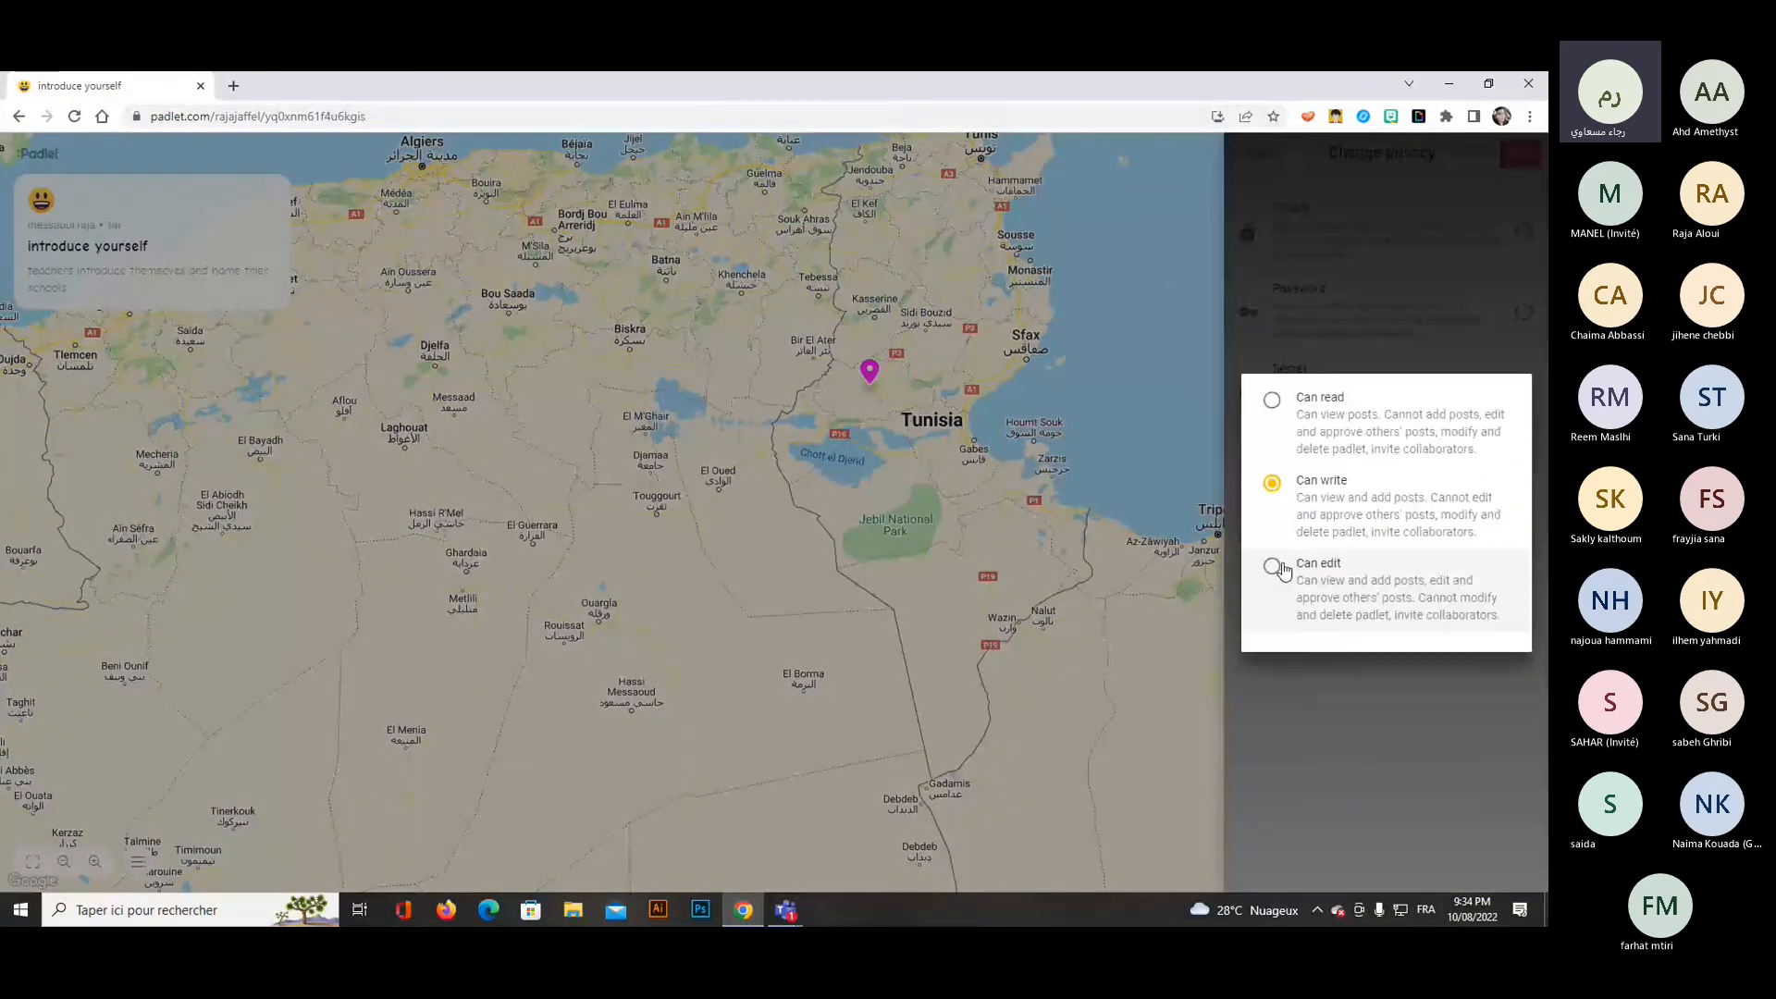
pyautogui.click(1281, 568)
pyautogui.click(1367, 705)
pyautogui.click(1528, 158)
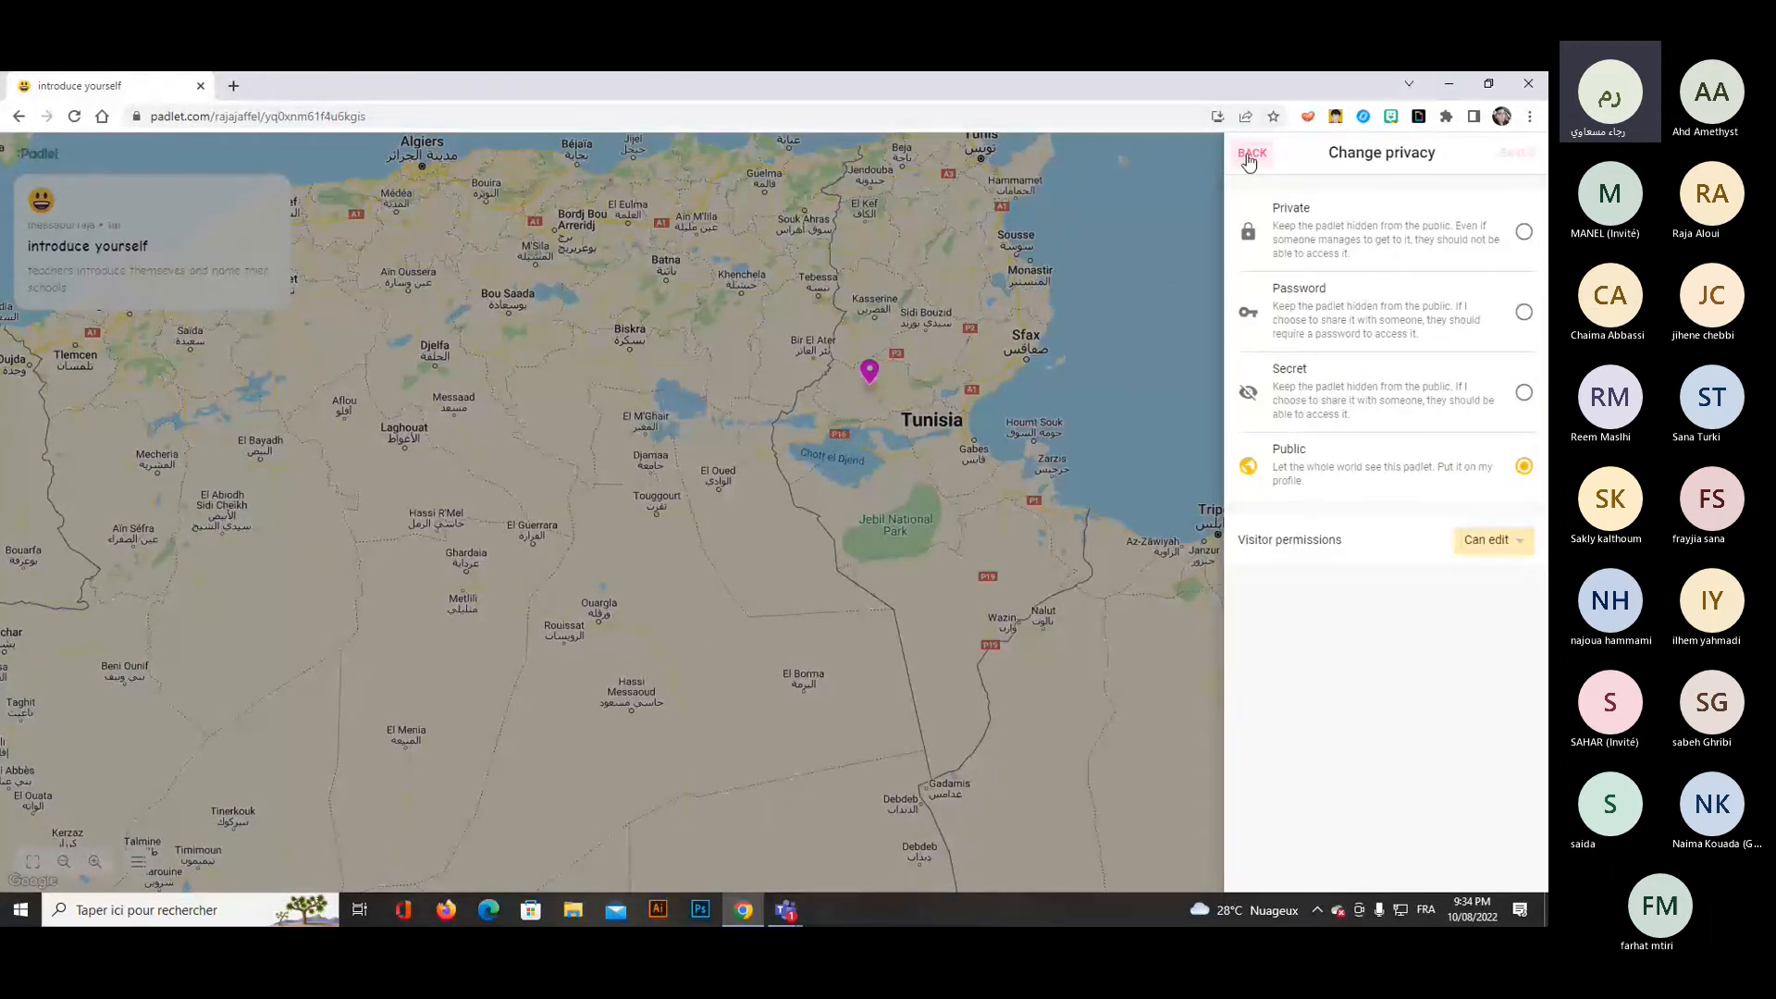
pyautogui.click(1249, 159)
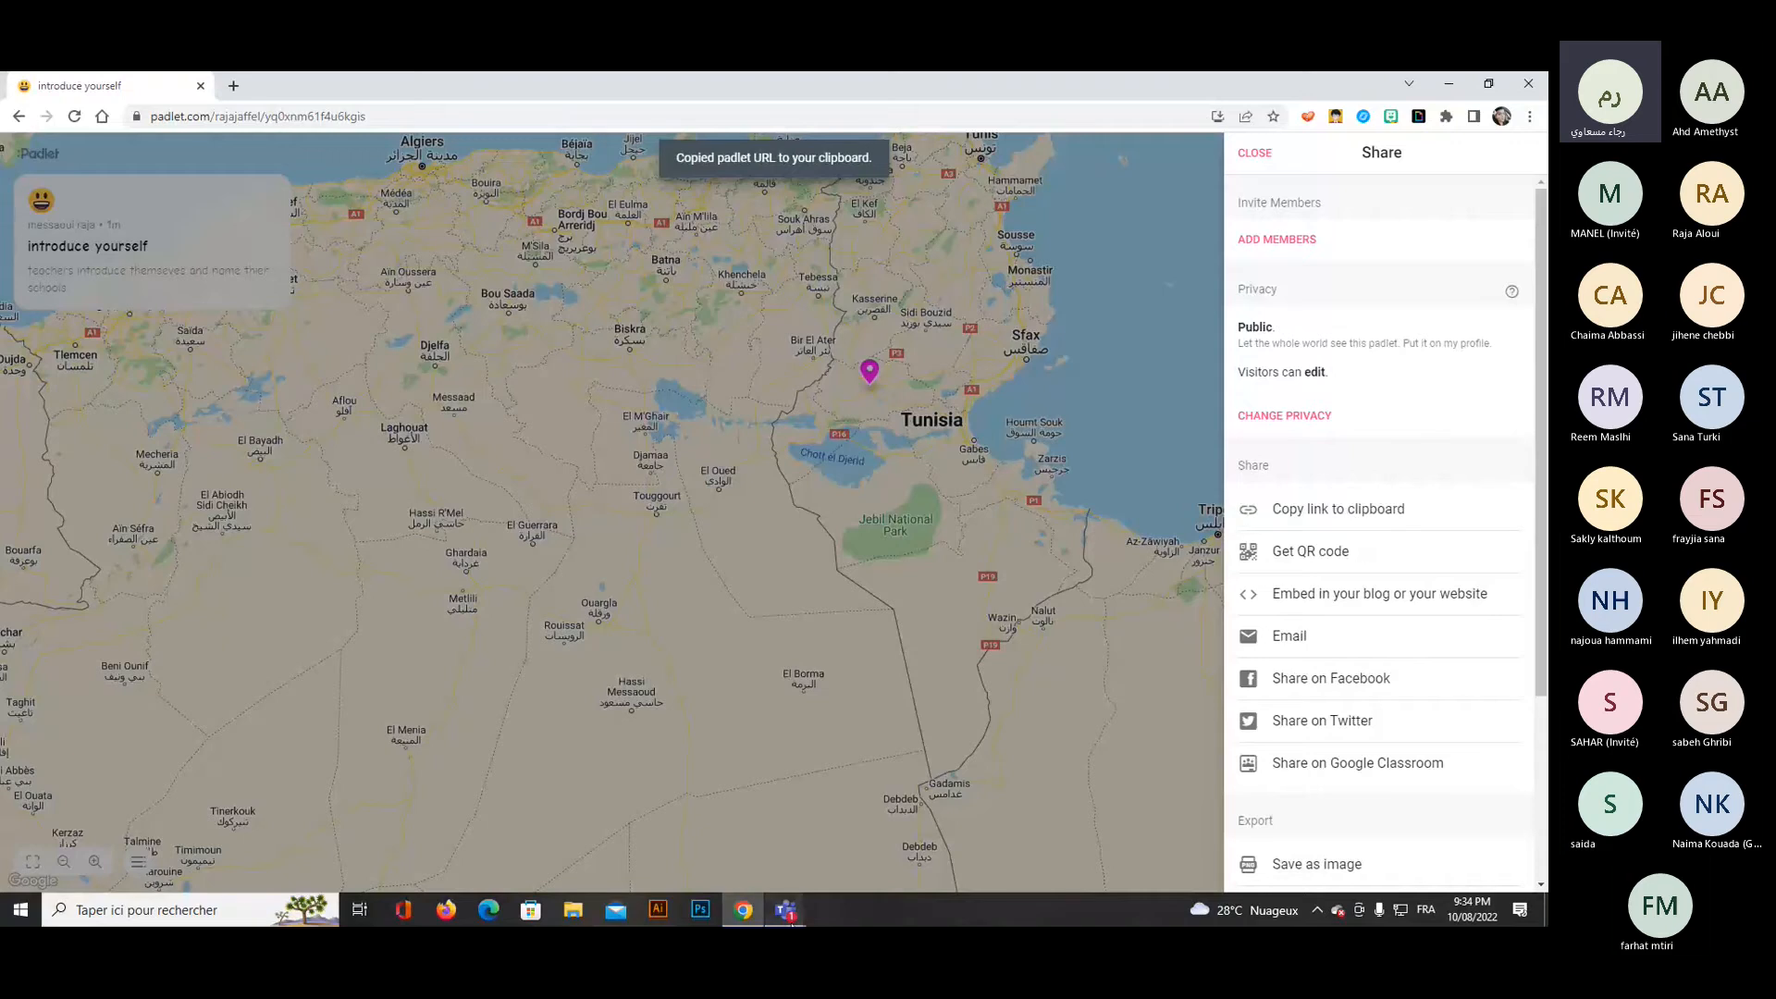
# Switch to the Teams meeting and send the copied padlet link in its conversation, then return to the padlet and close its sharing options.
pyautogui.click(790, 921)
pyautogui.click(638, 823)
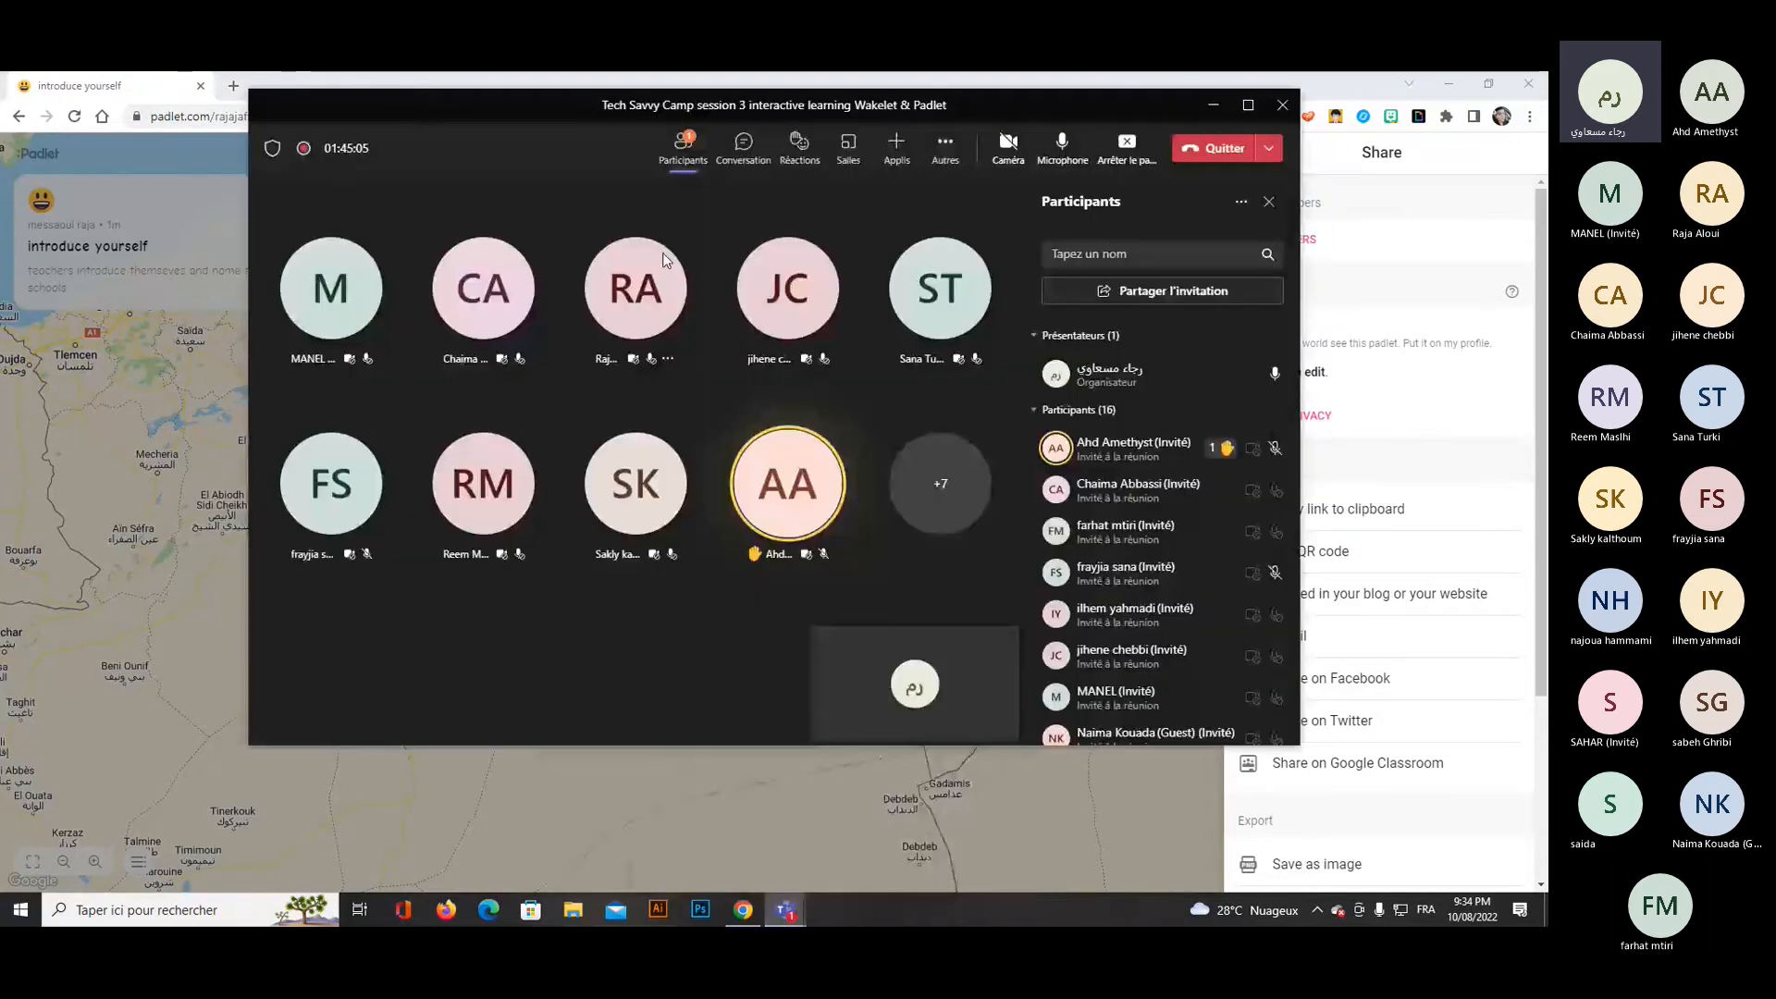
pyautogui.click(744, 146)
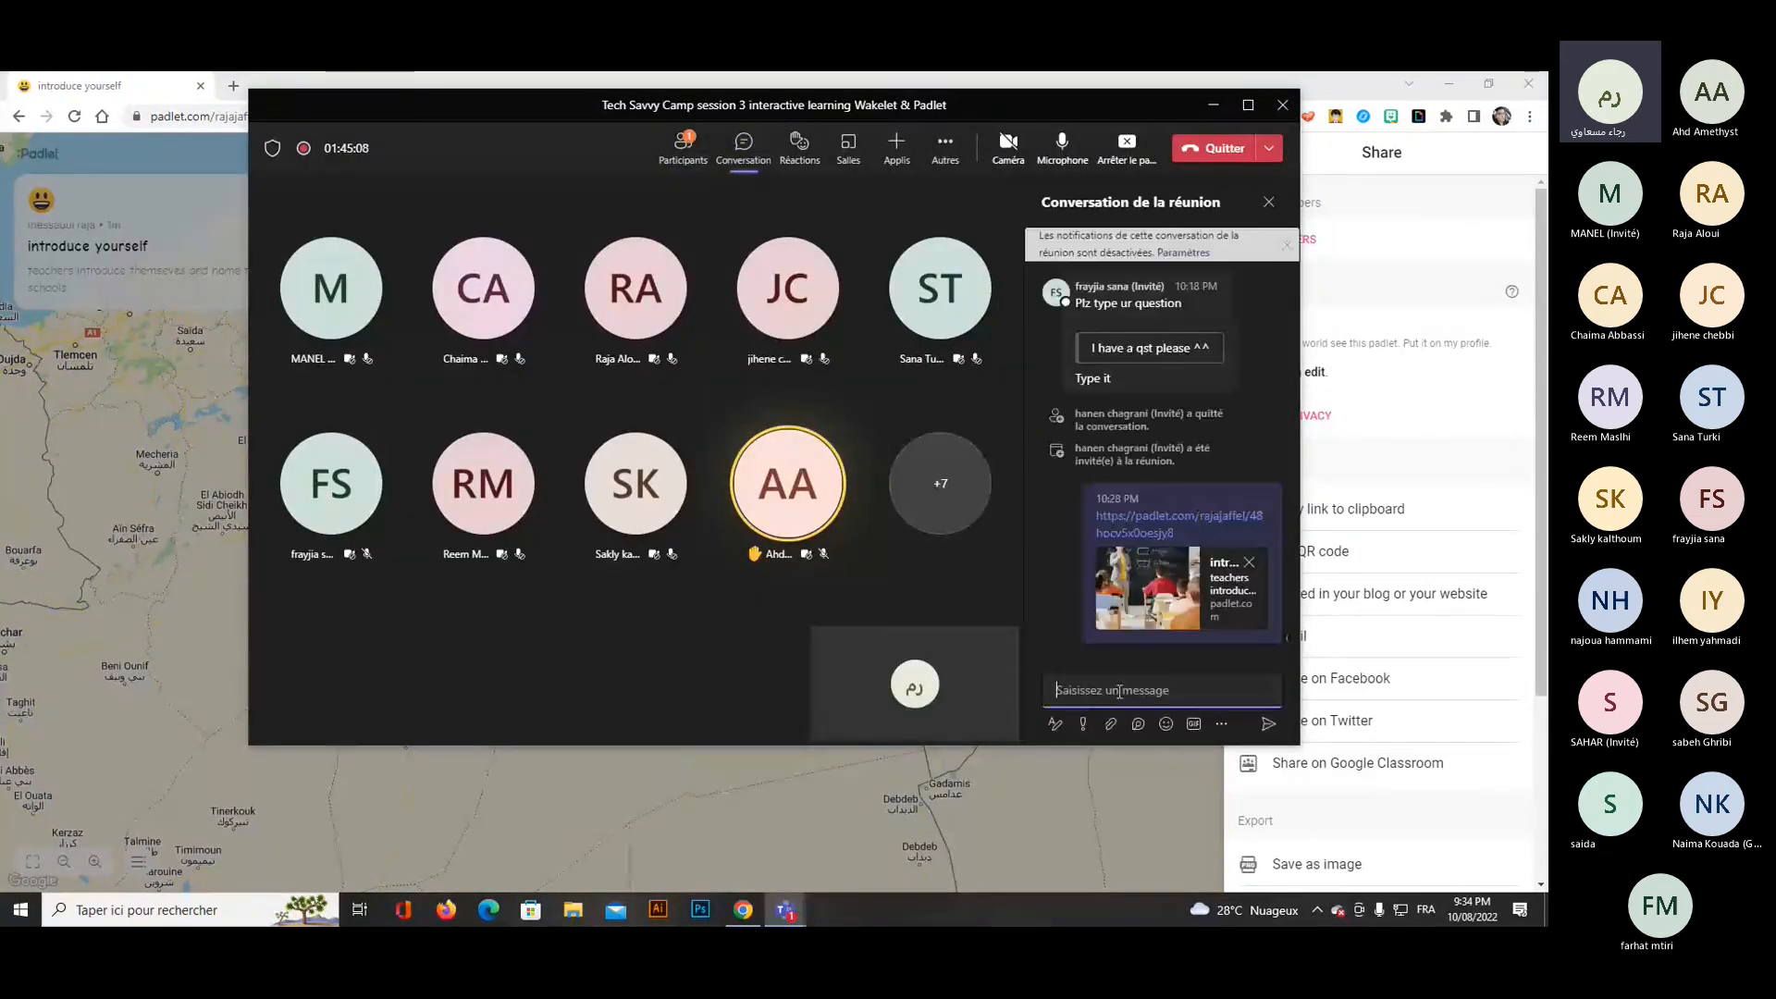
pyautogui.press('Return')
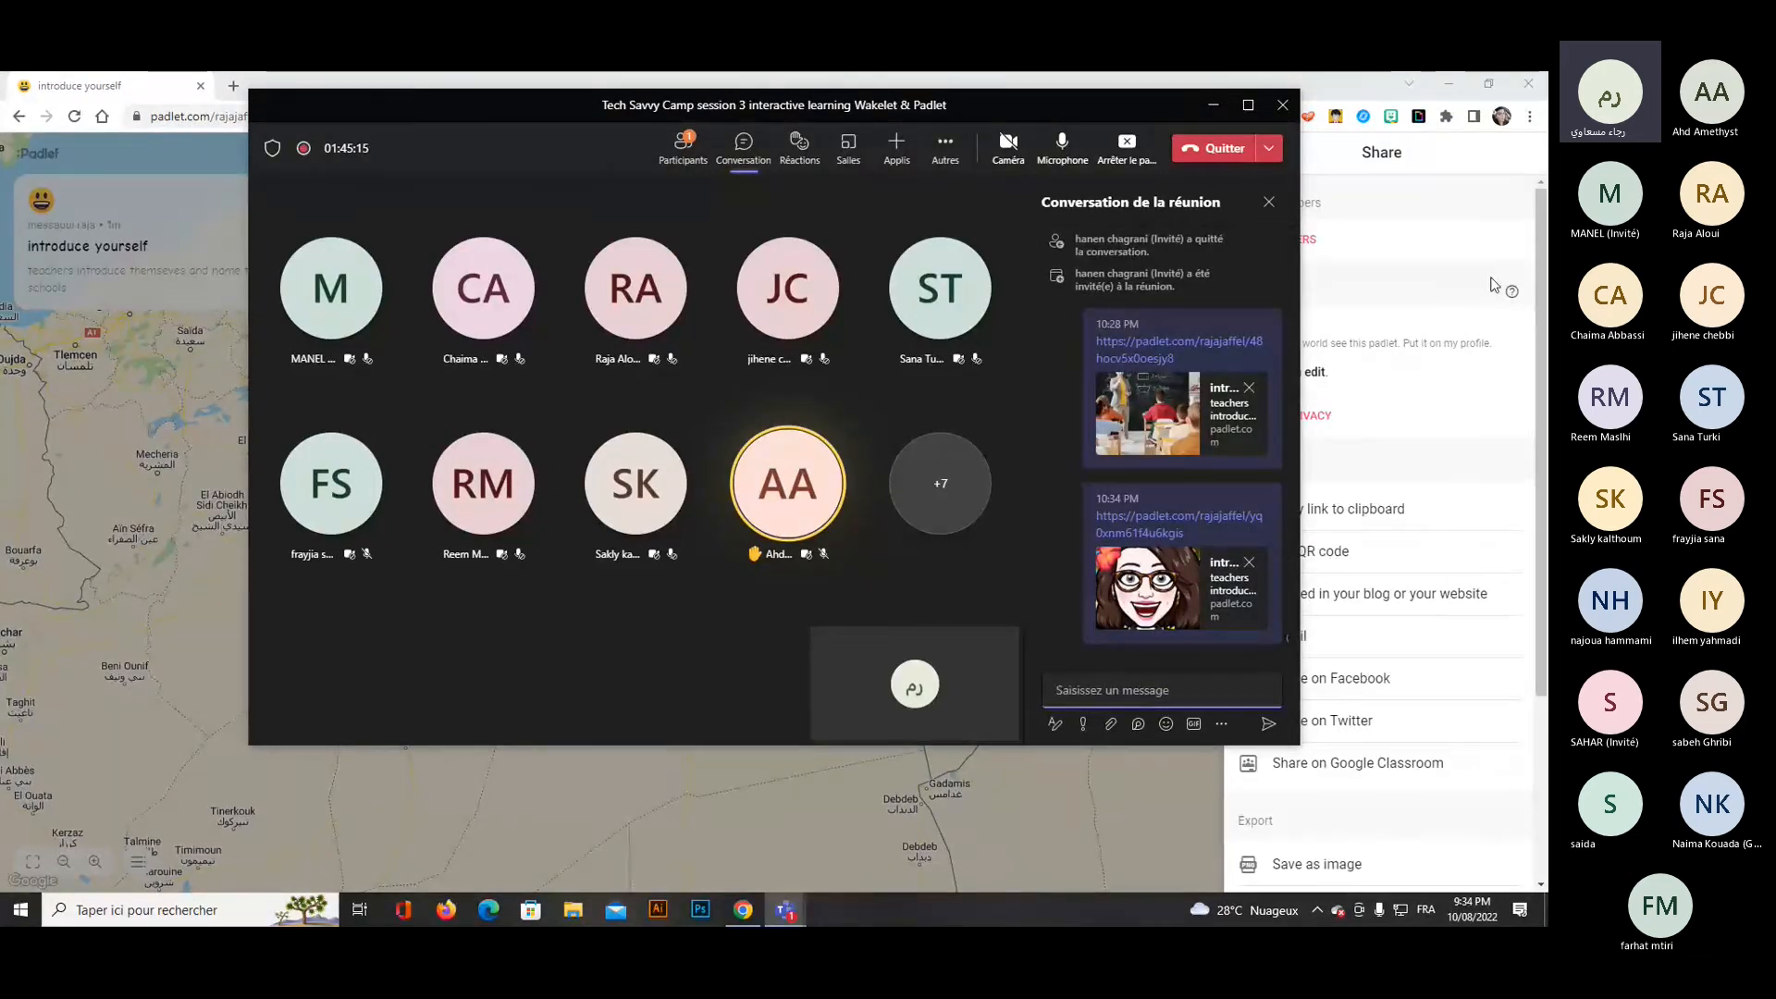
pyautogui.click(1204, 108)
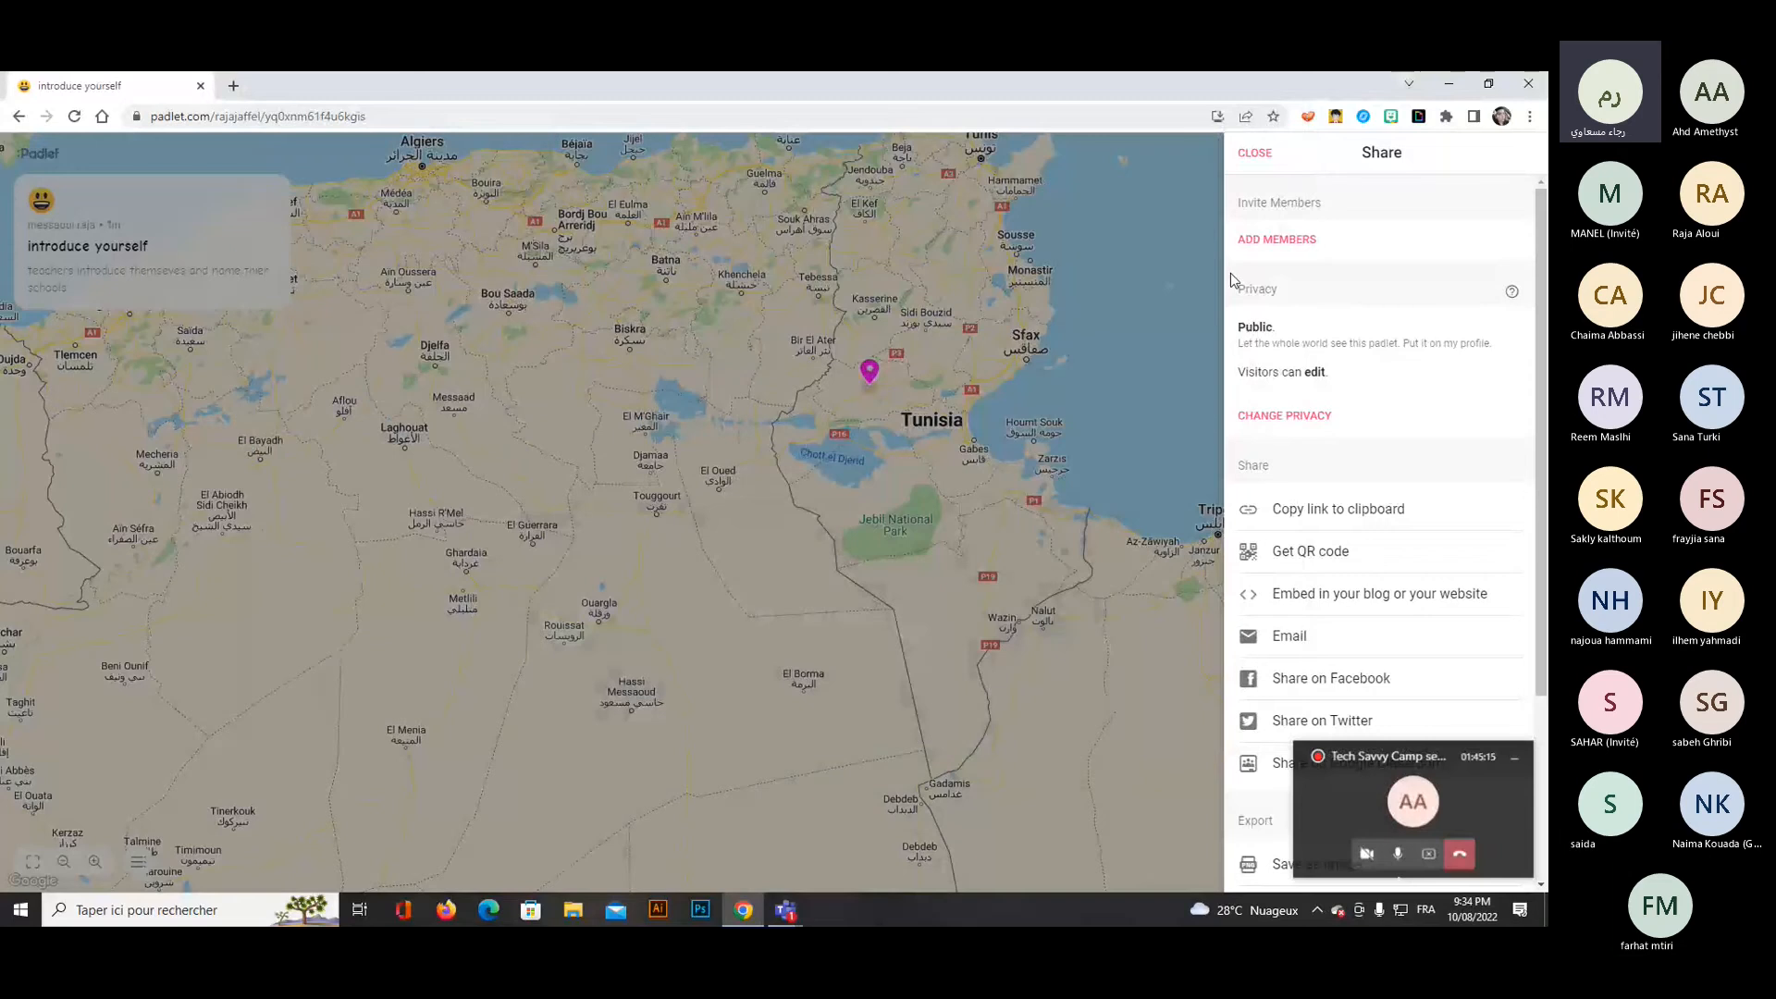
pyautogui.click(1090, 301)
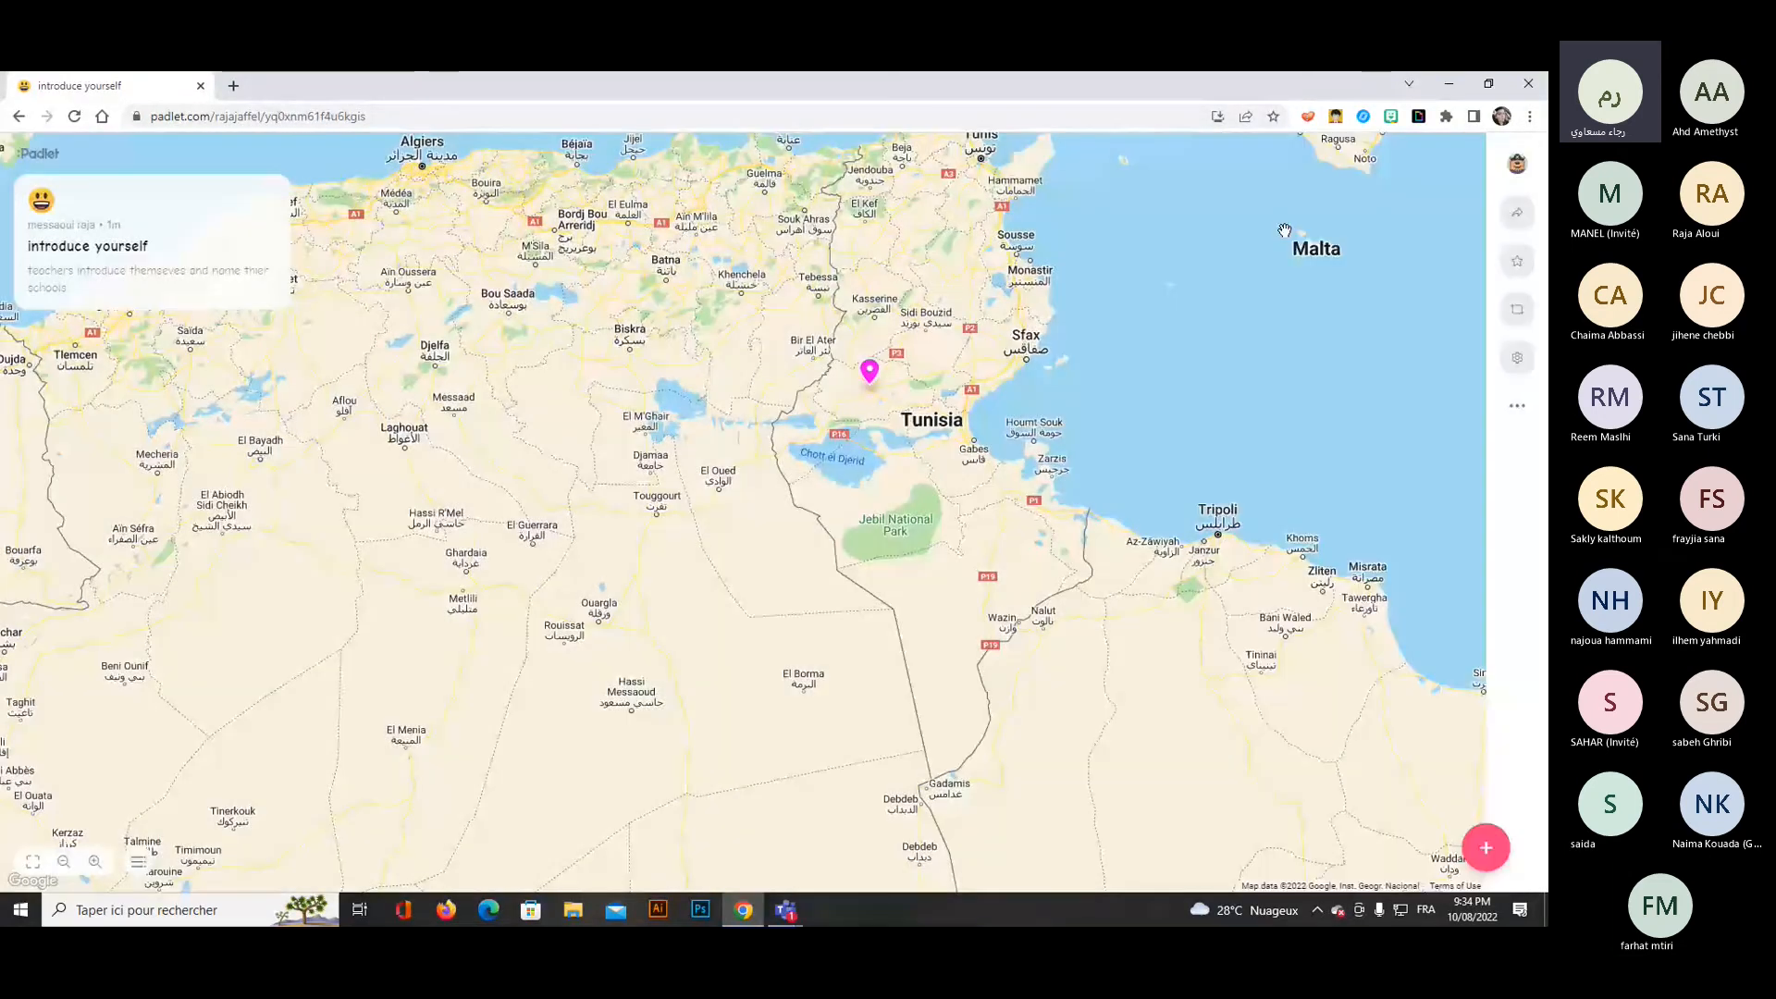
# Change the Gafsa post's text to "EFL teacher in Aboulkasem Chabbi school" and close the updated post.
pyautogui.scroll(1, 1178, 481)
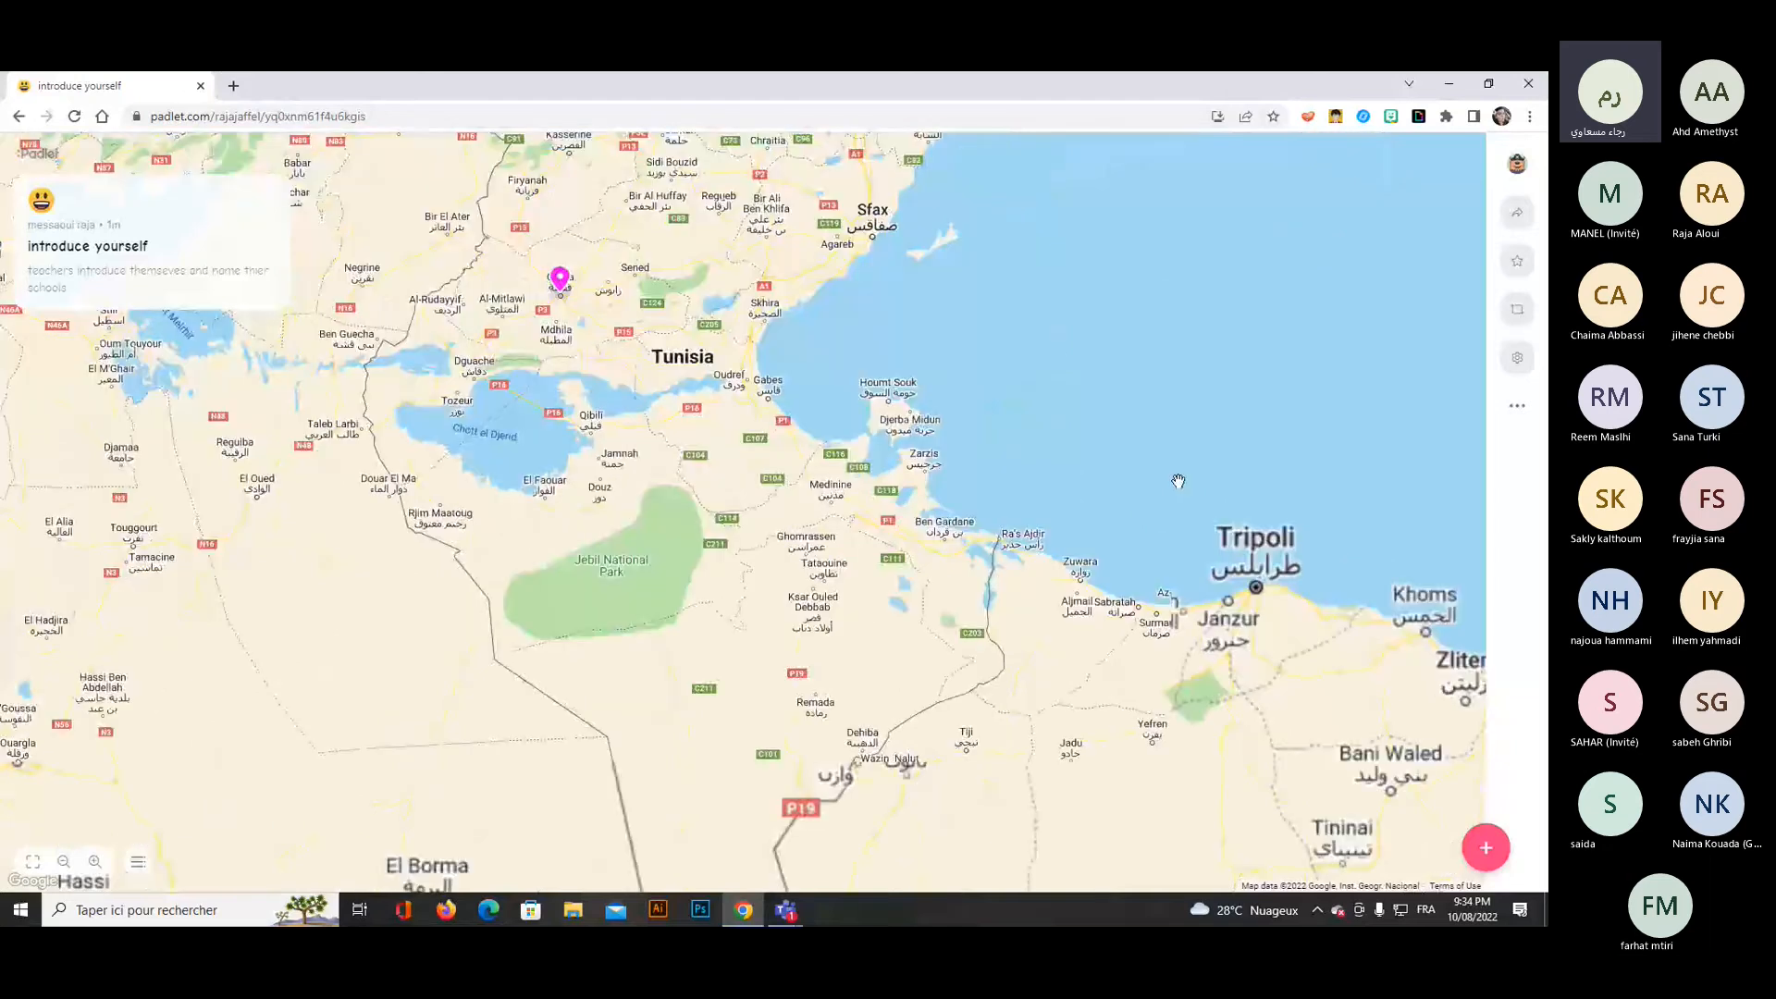
pyautogui.scroll(-1, 1178, 481)
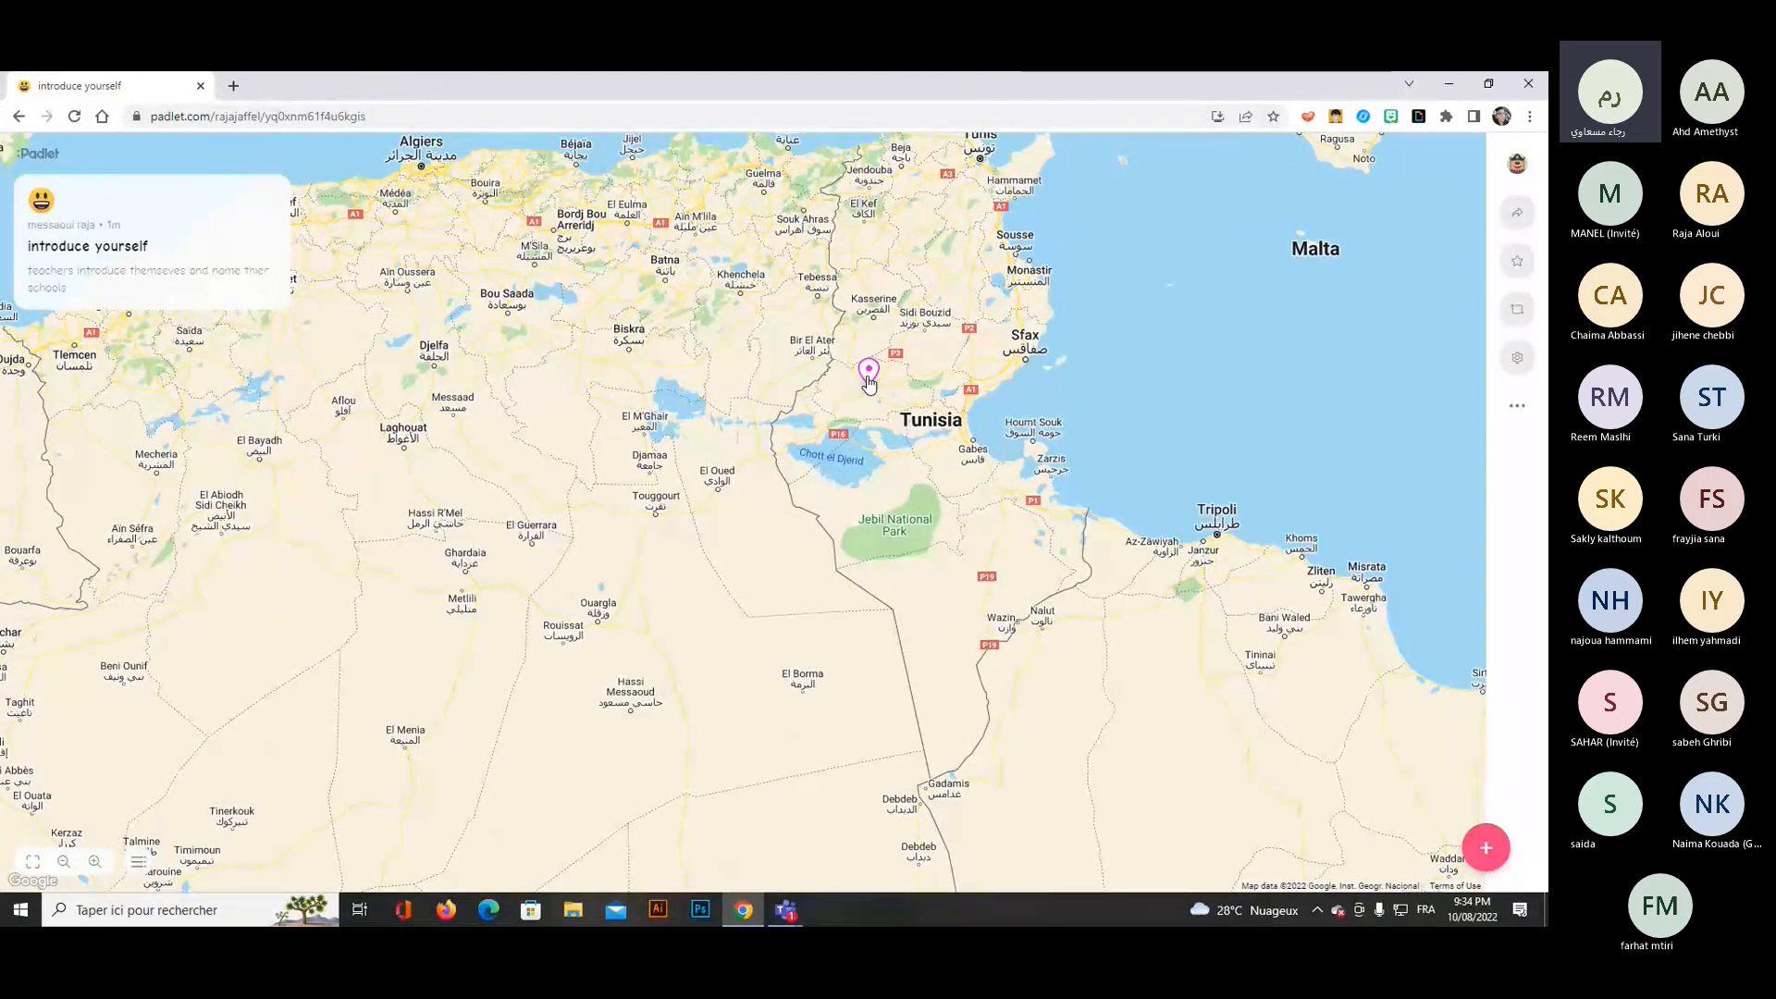
pyautogui.click(867, 373)
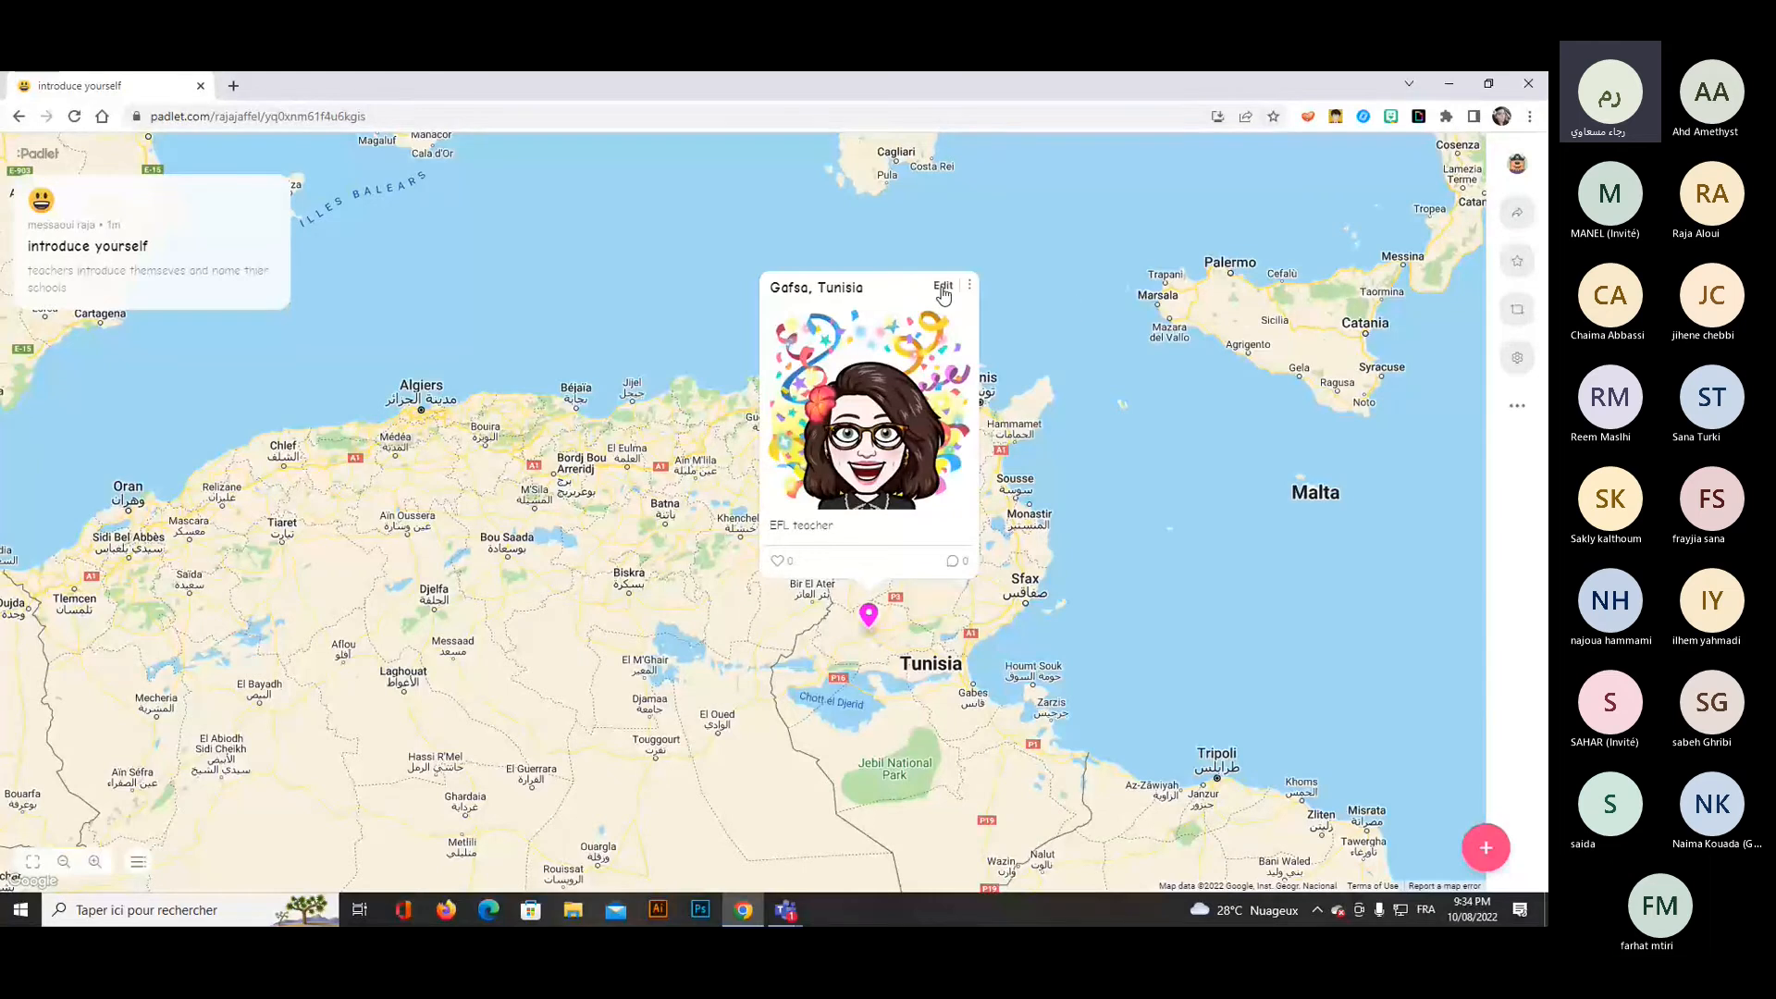
pyautogui.click(942, 287)
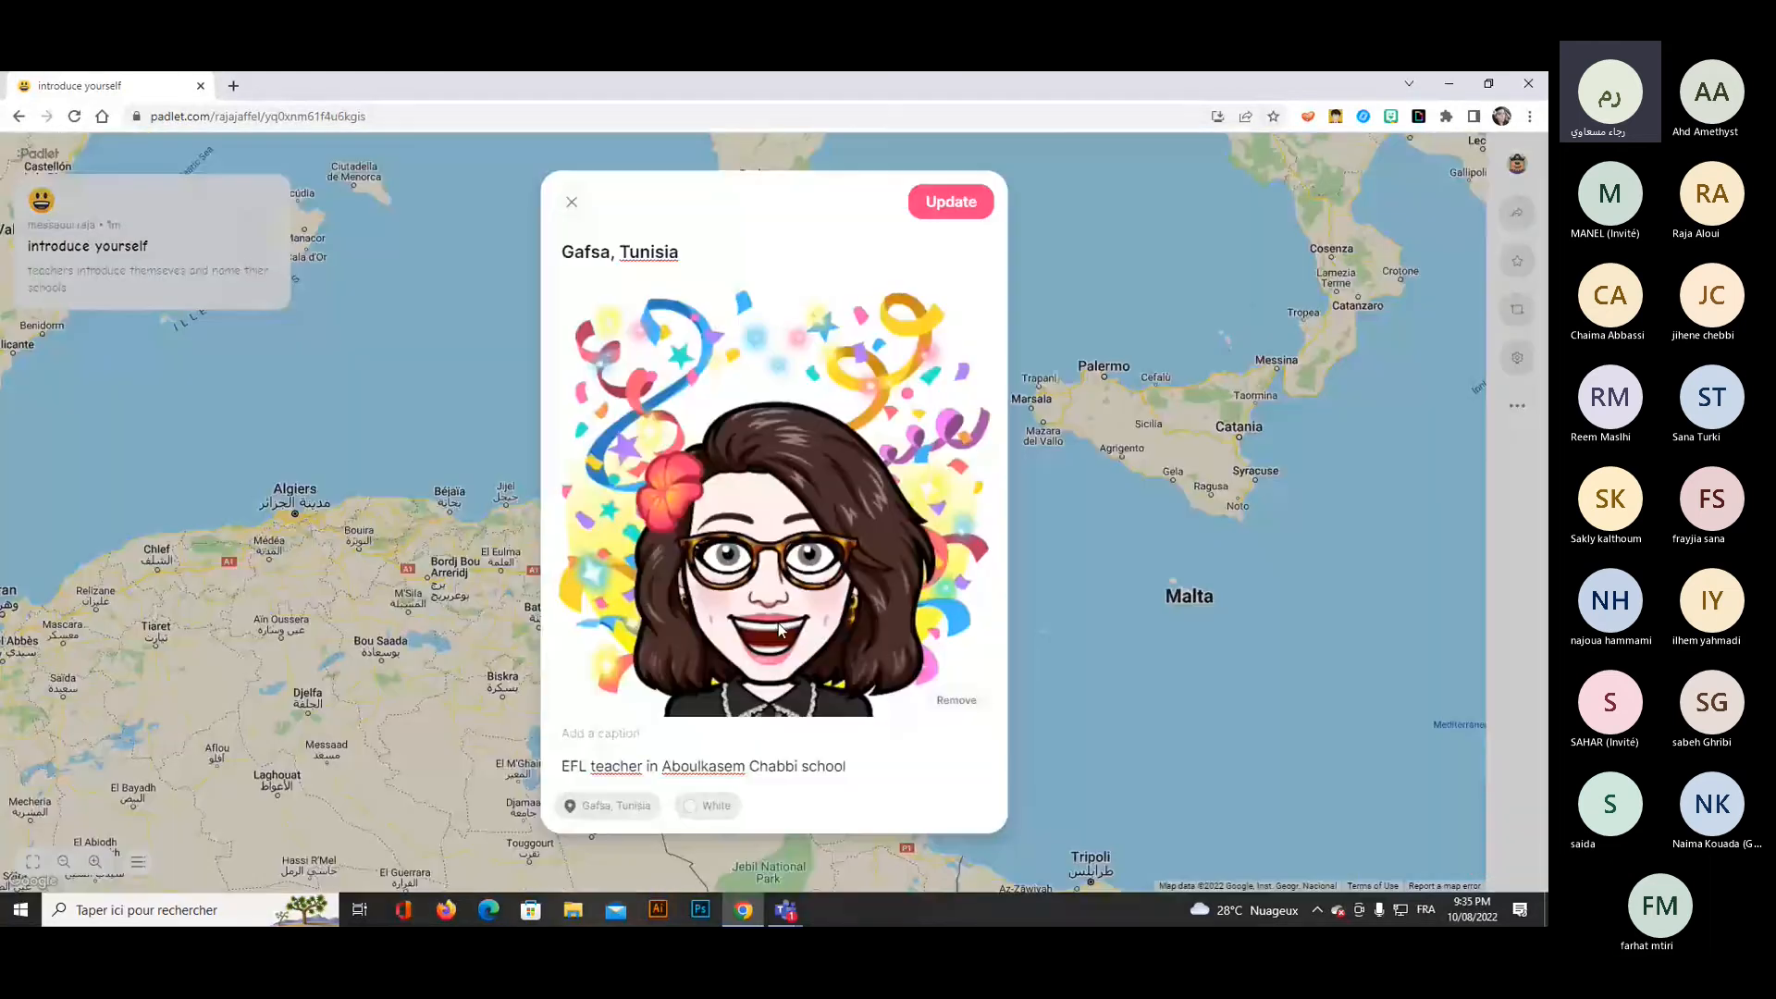
pyautogui.click(954, 203)
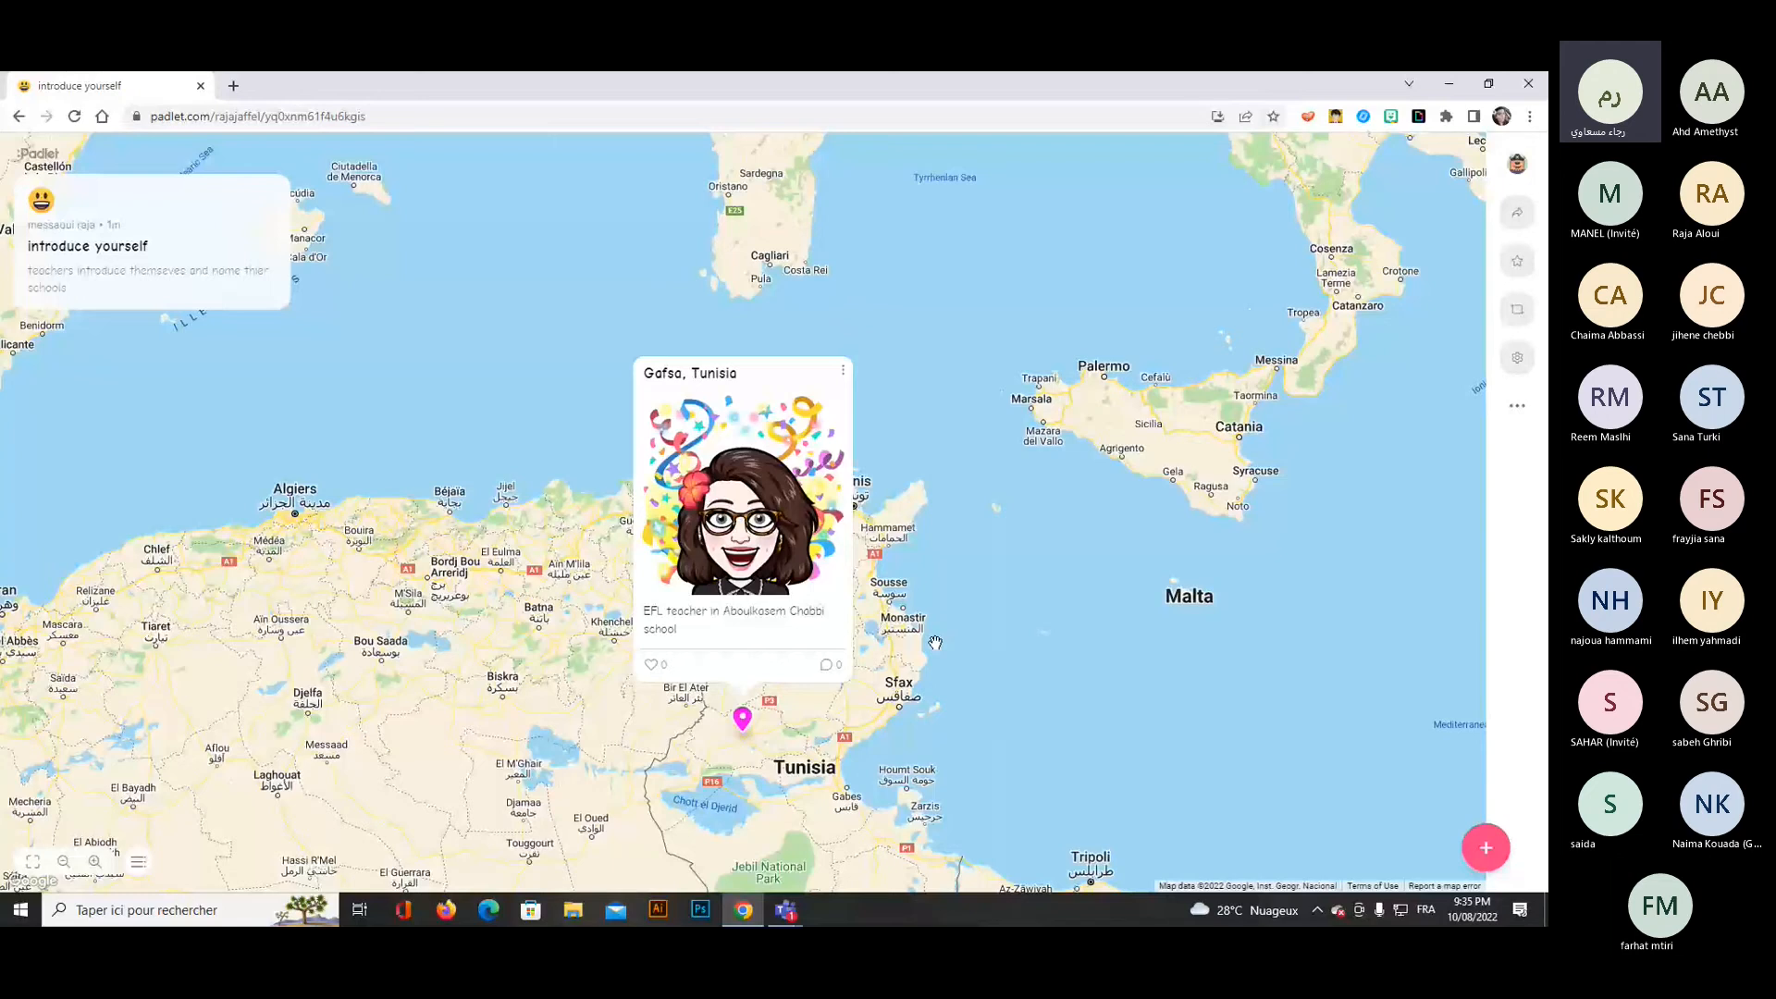
pyautogui.click(1006, 633)
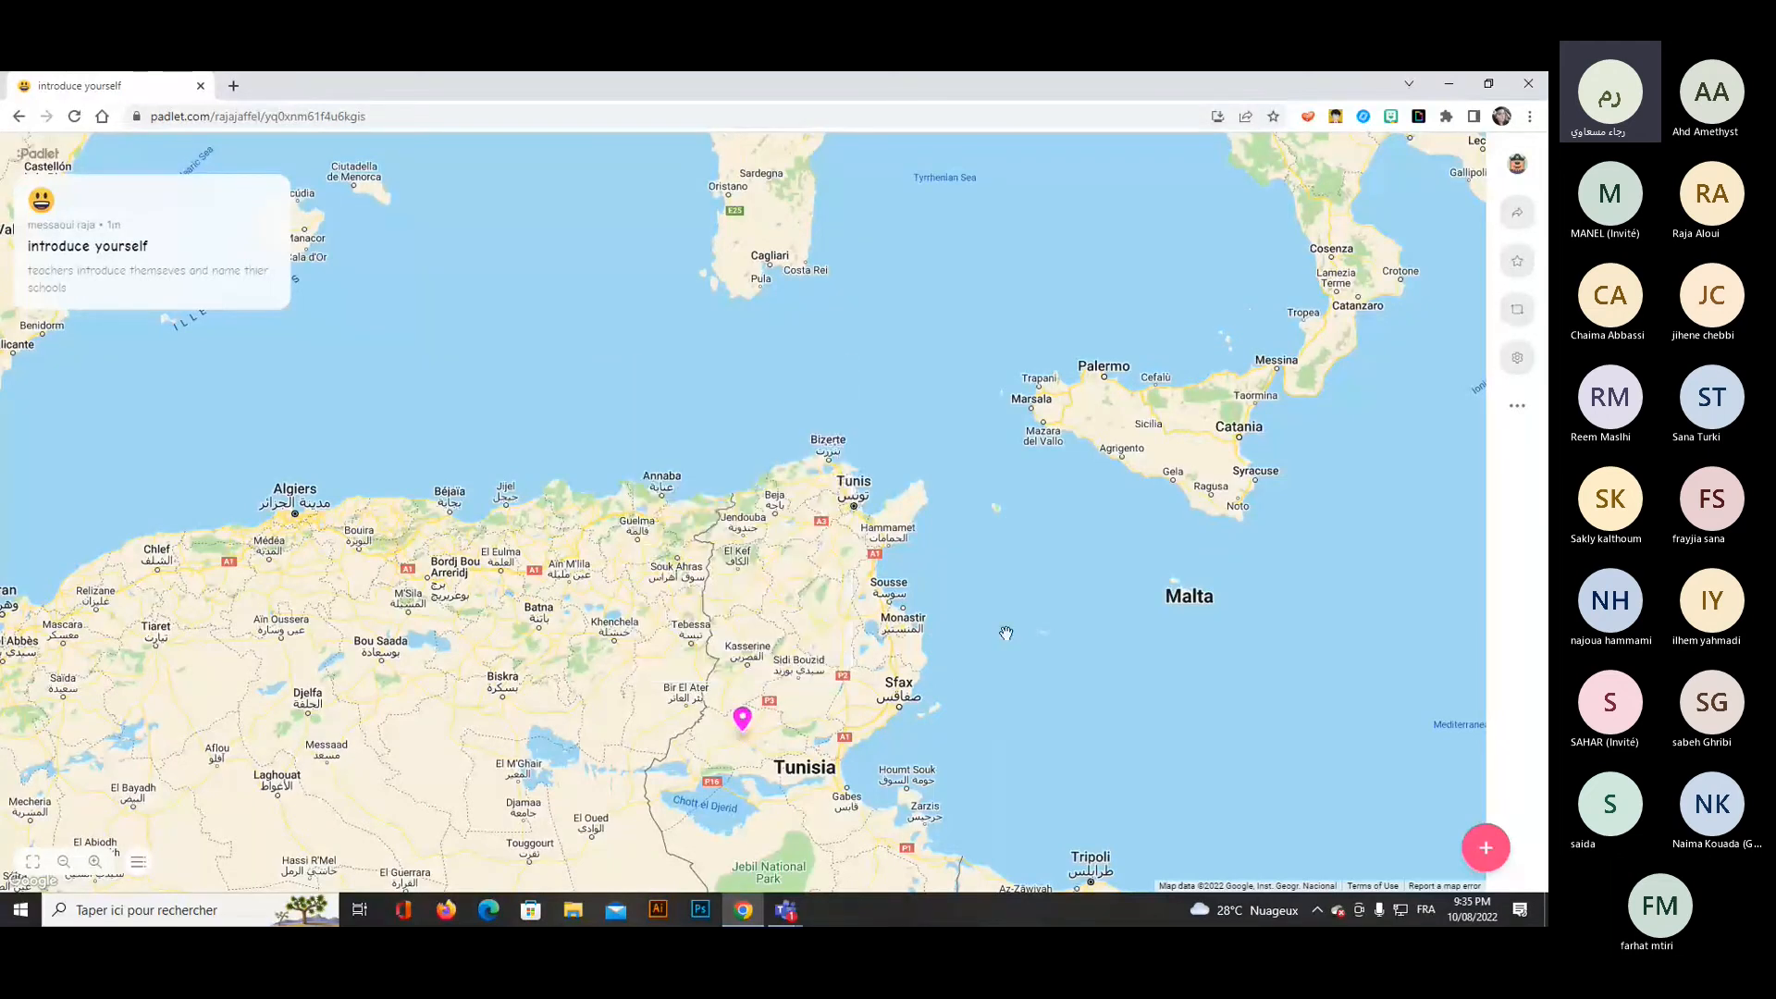
# Examine the updated Gafsa post and its pin's location across Tunisia and the Mediterranean at different map scales.
pyautogui.scroll(-1, 1006, 627)
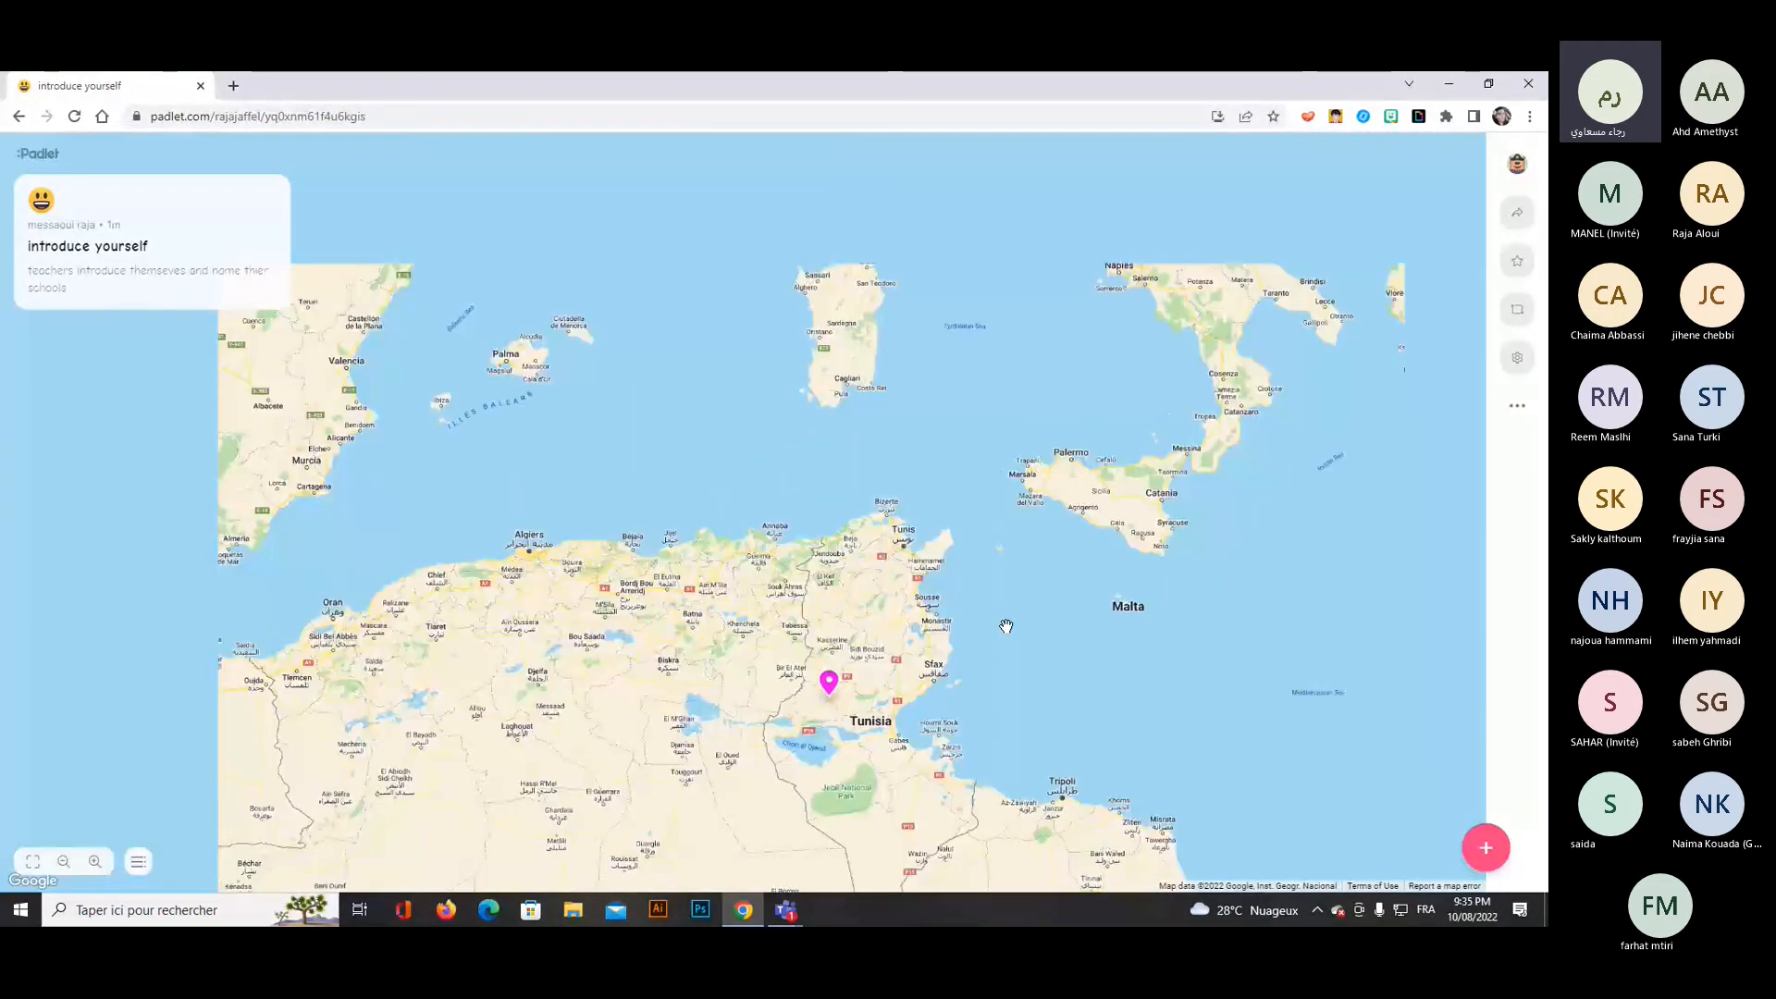
pyautogui.click(875, 664)
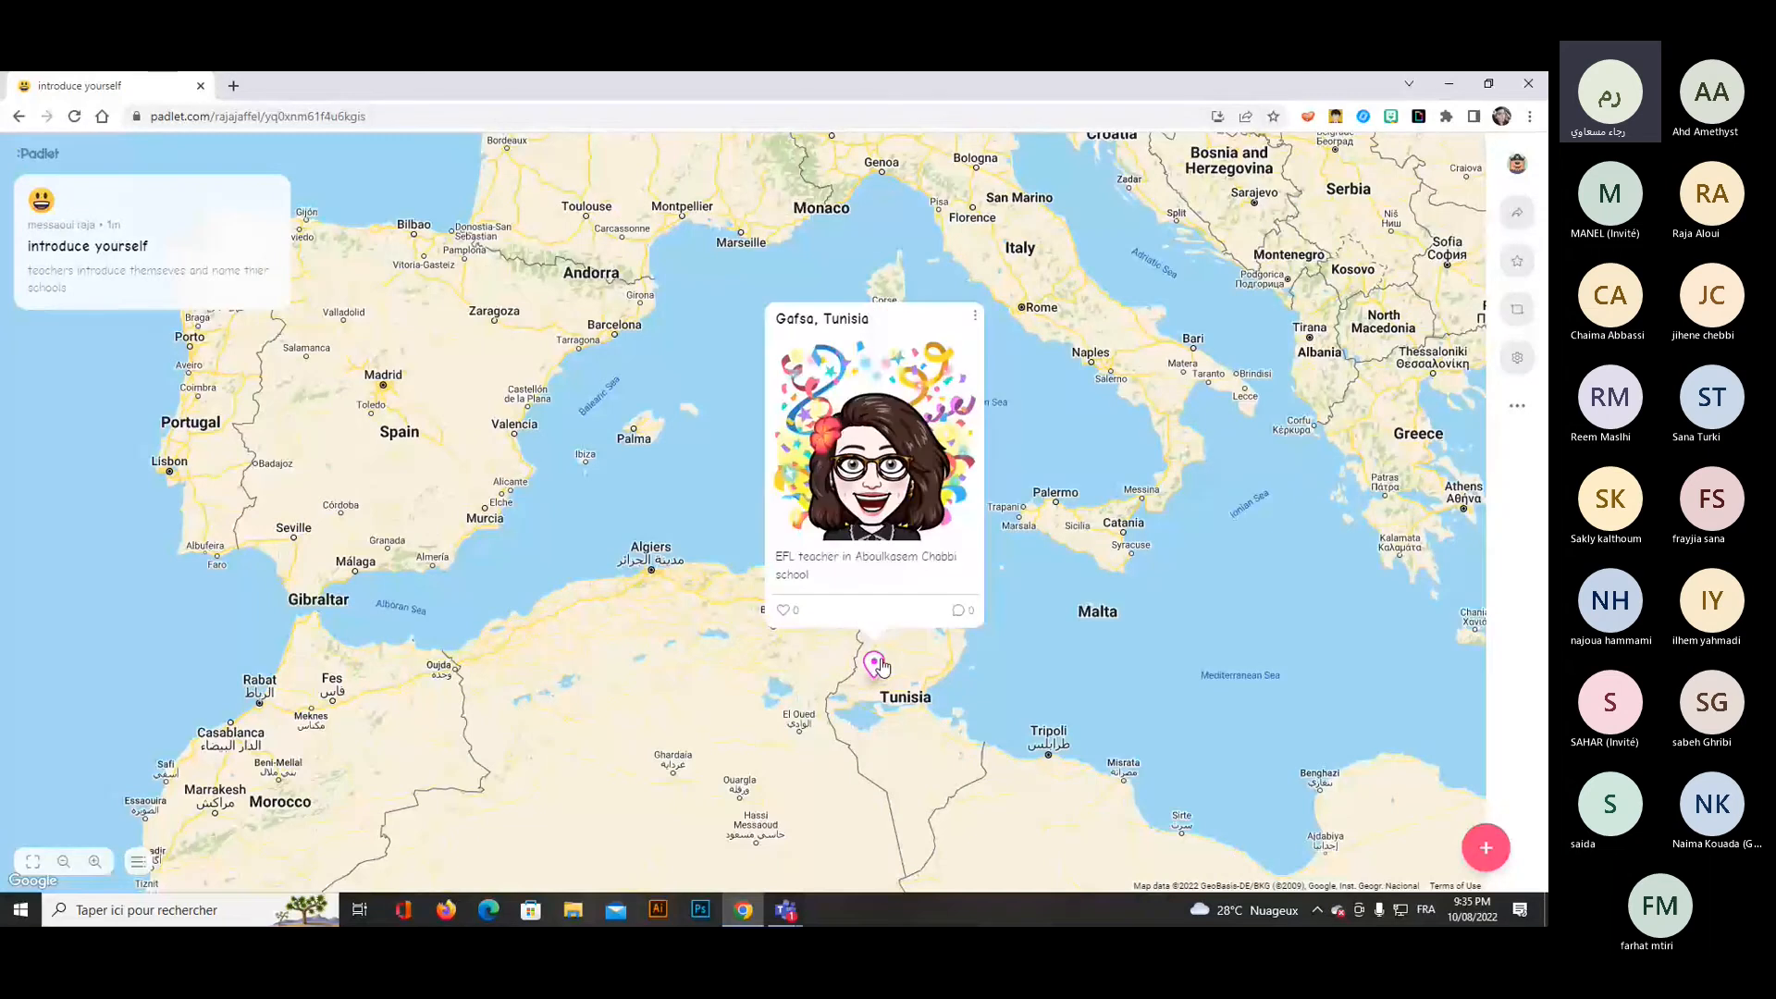
pyautogui.click(1058, 598)
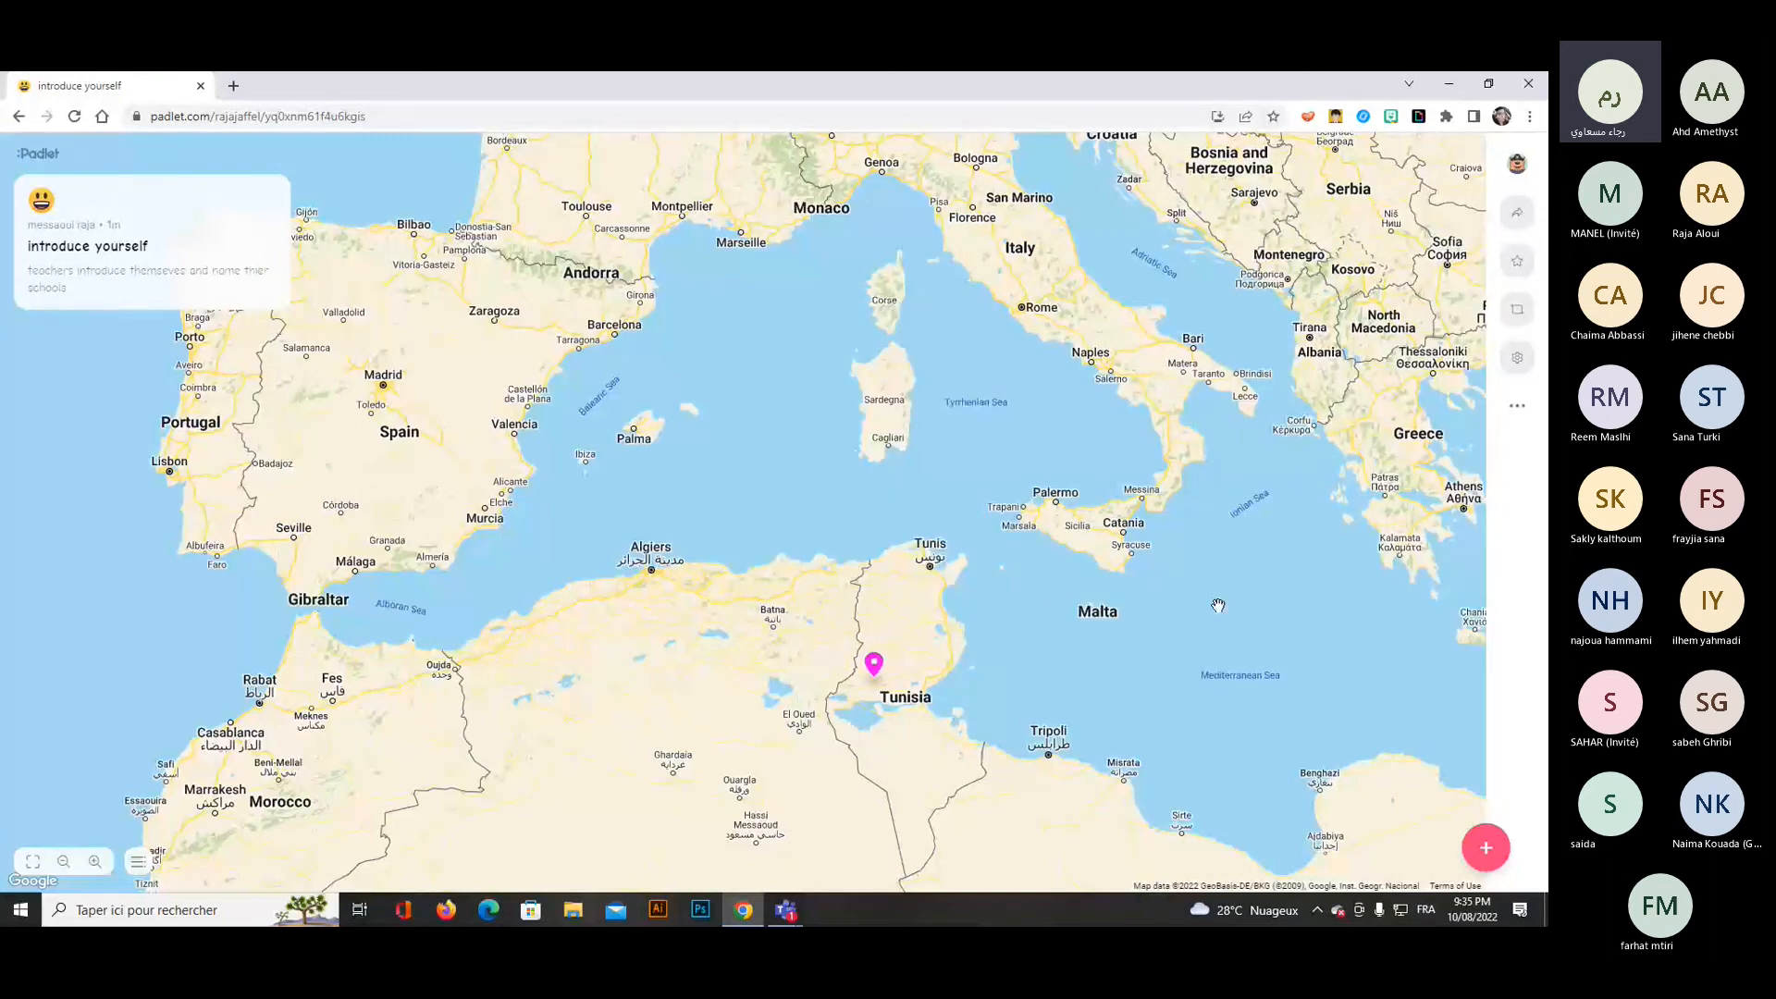
pyautogui.scroll(1, 1193, 609)
pyautogui.scroll(-1, 1185, 611)
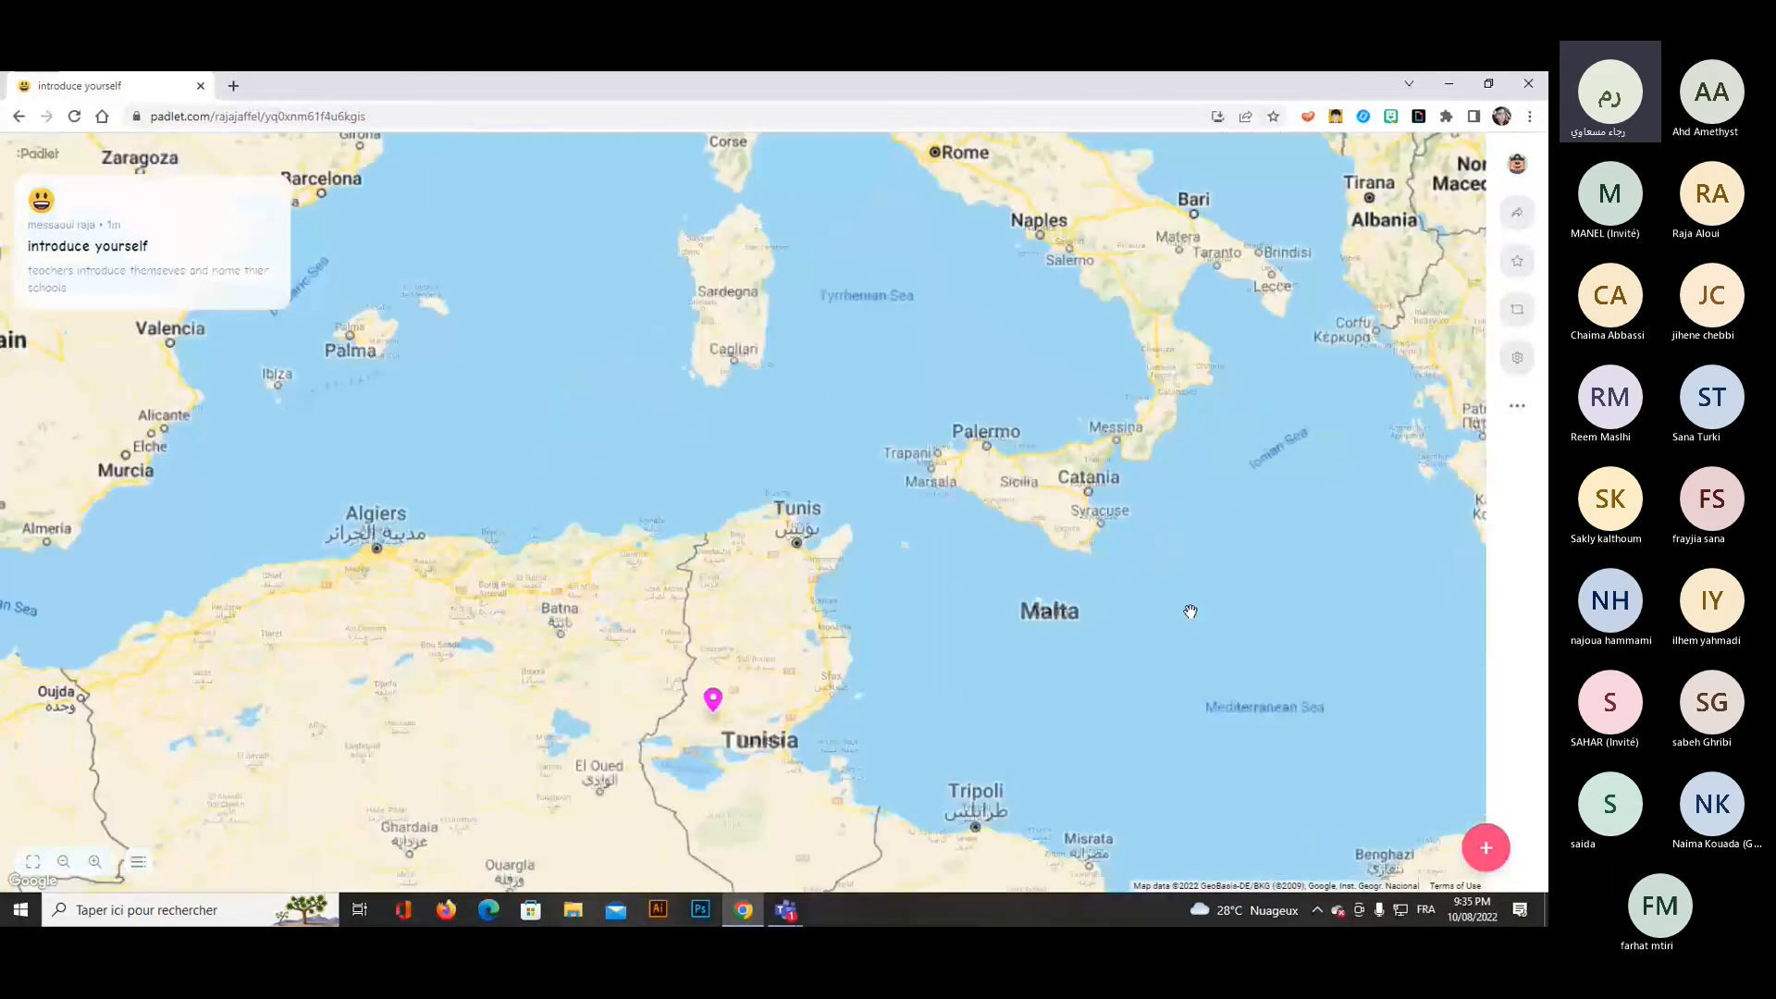
pyautogui.scroll(1, 1156, 615)
pyautogui.scroll(-1, 1057, 607)
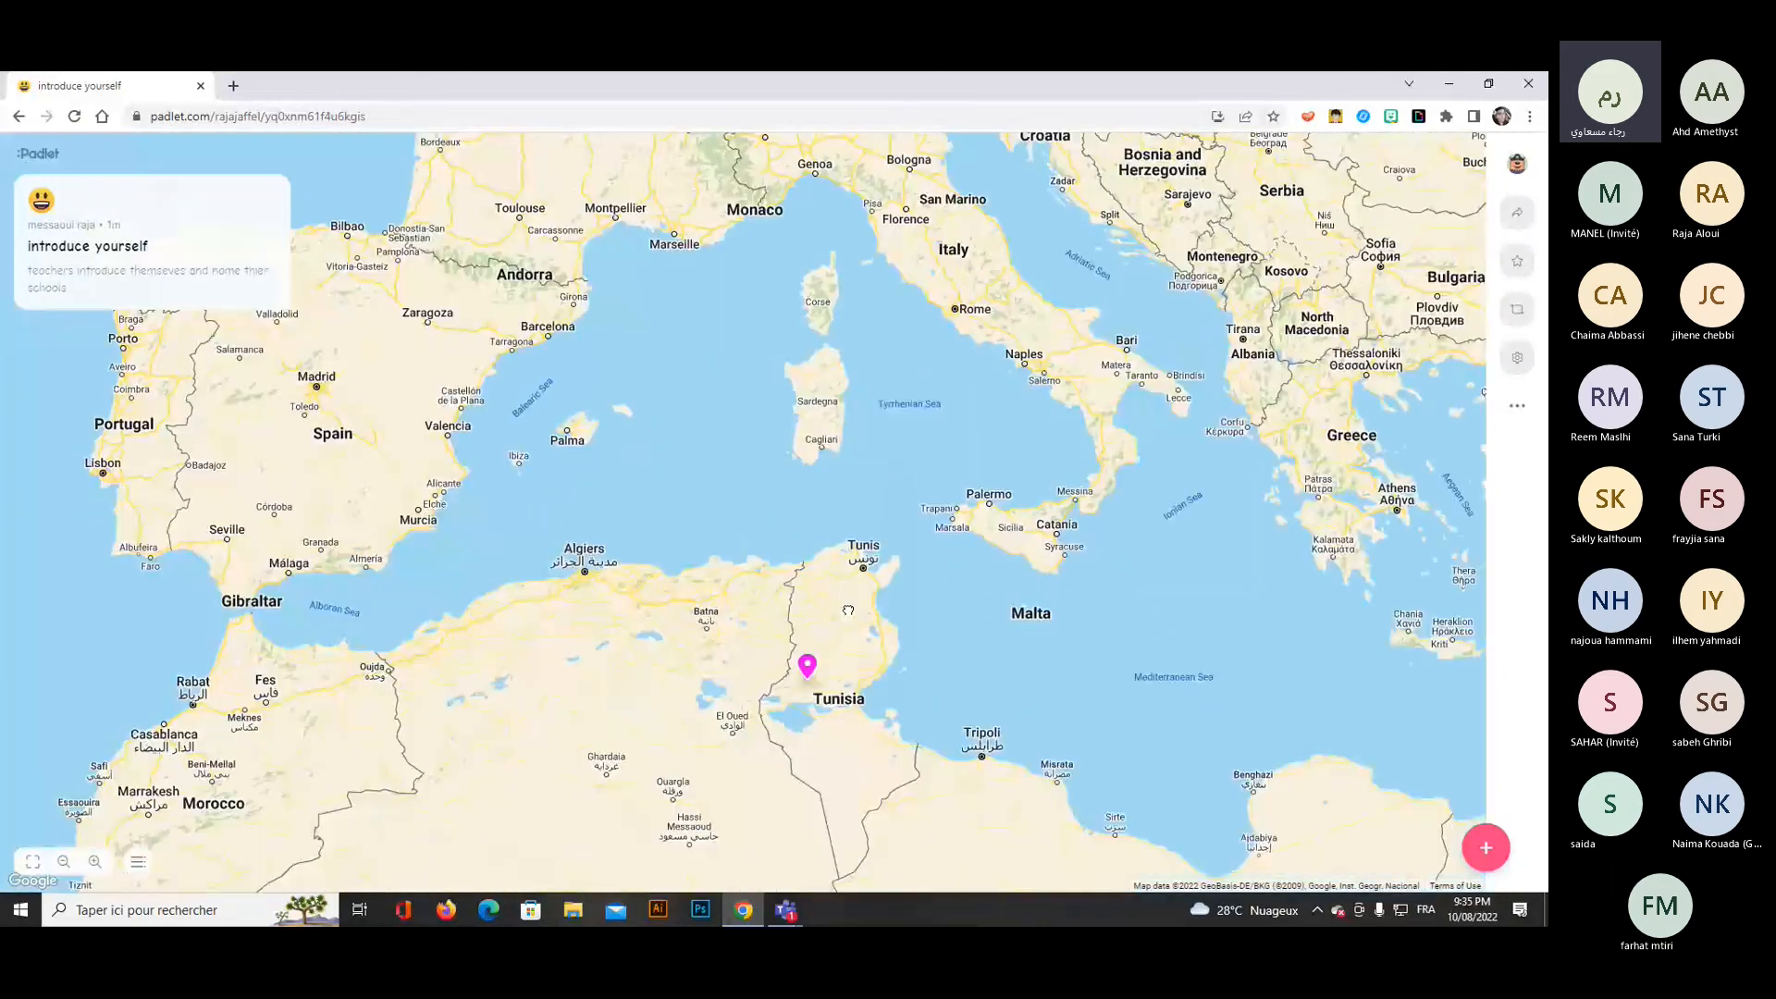
pyautogui.moveTo(848, 610); pyautogui.dragTo(878, 439)
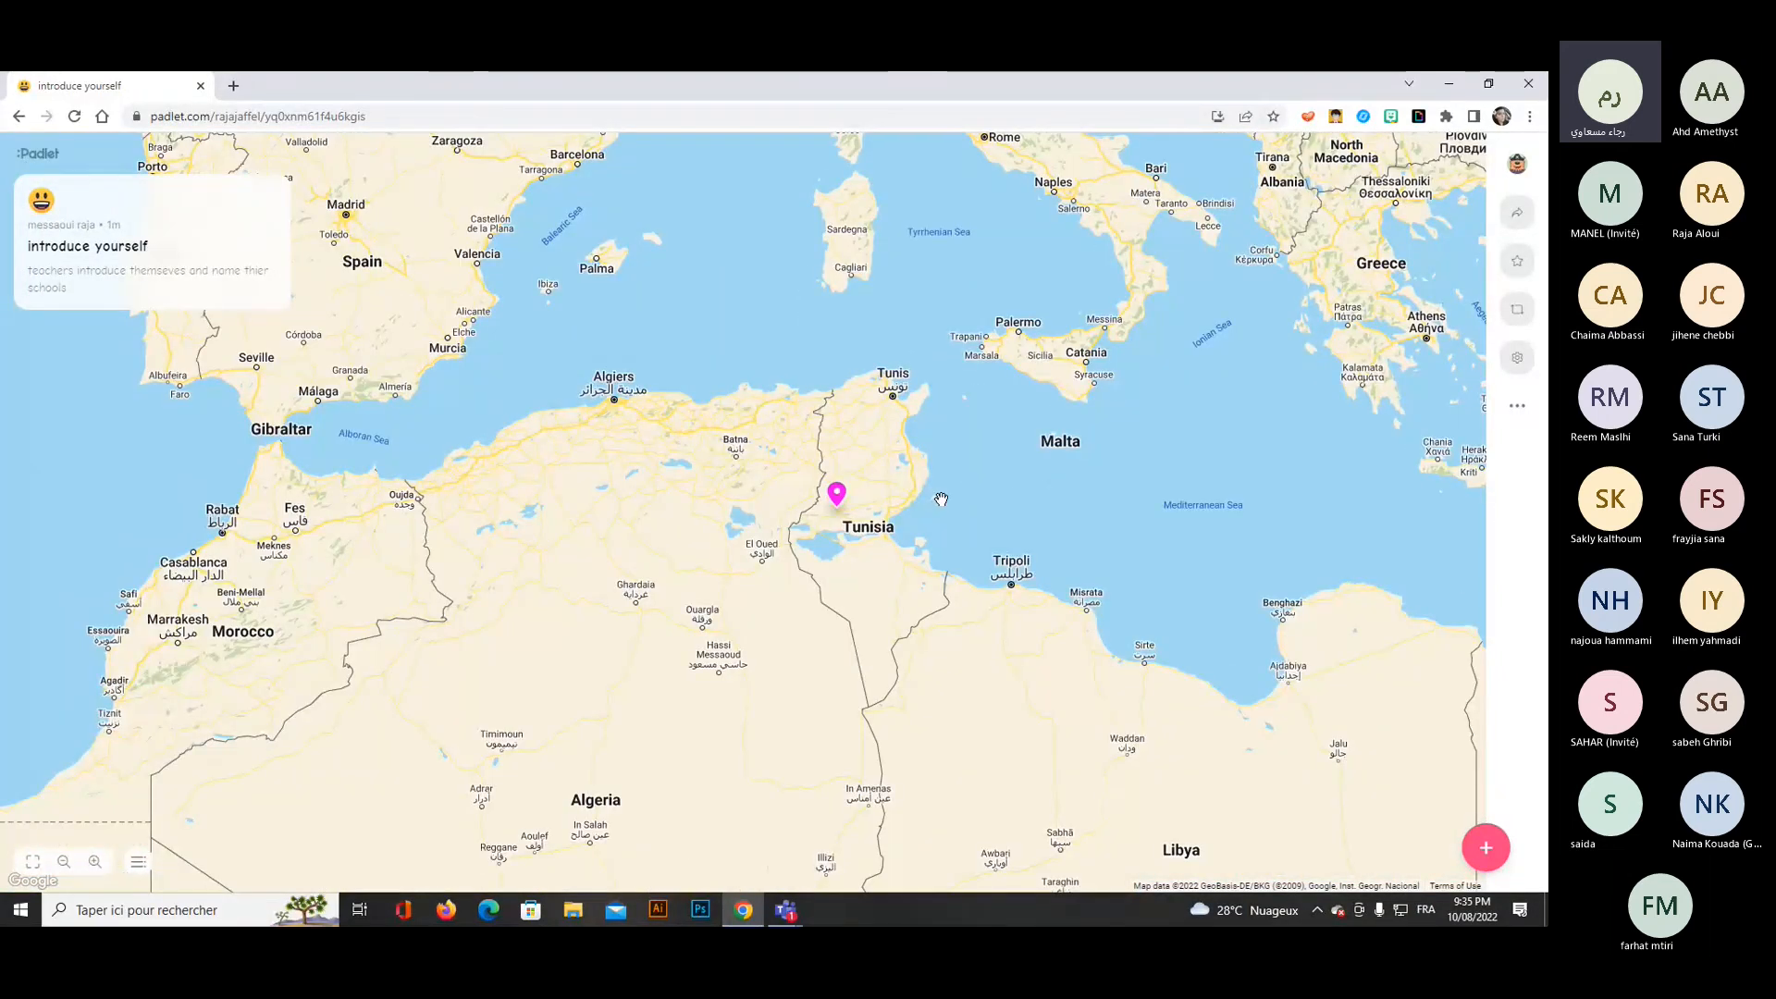
pyautogui.scroll(-1, 936, 499)
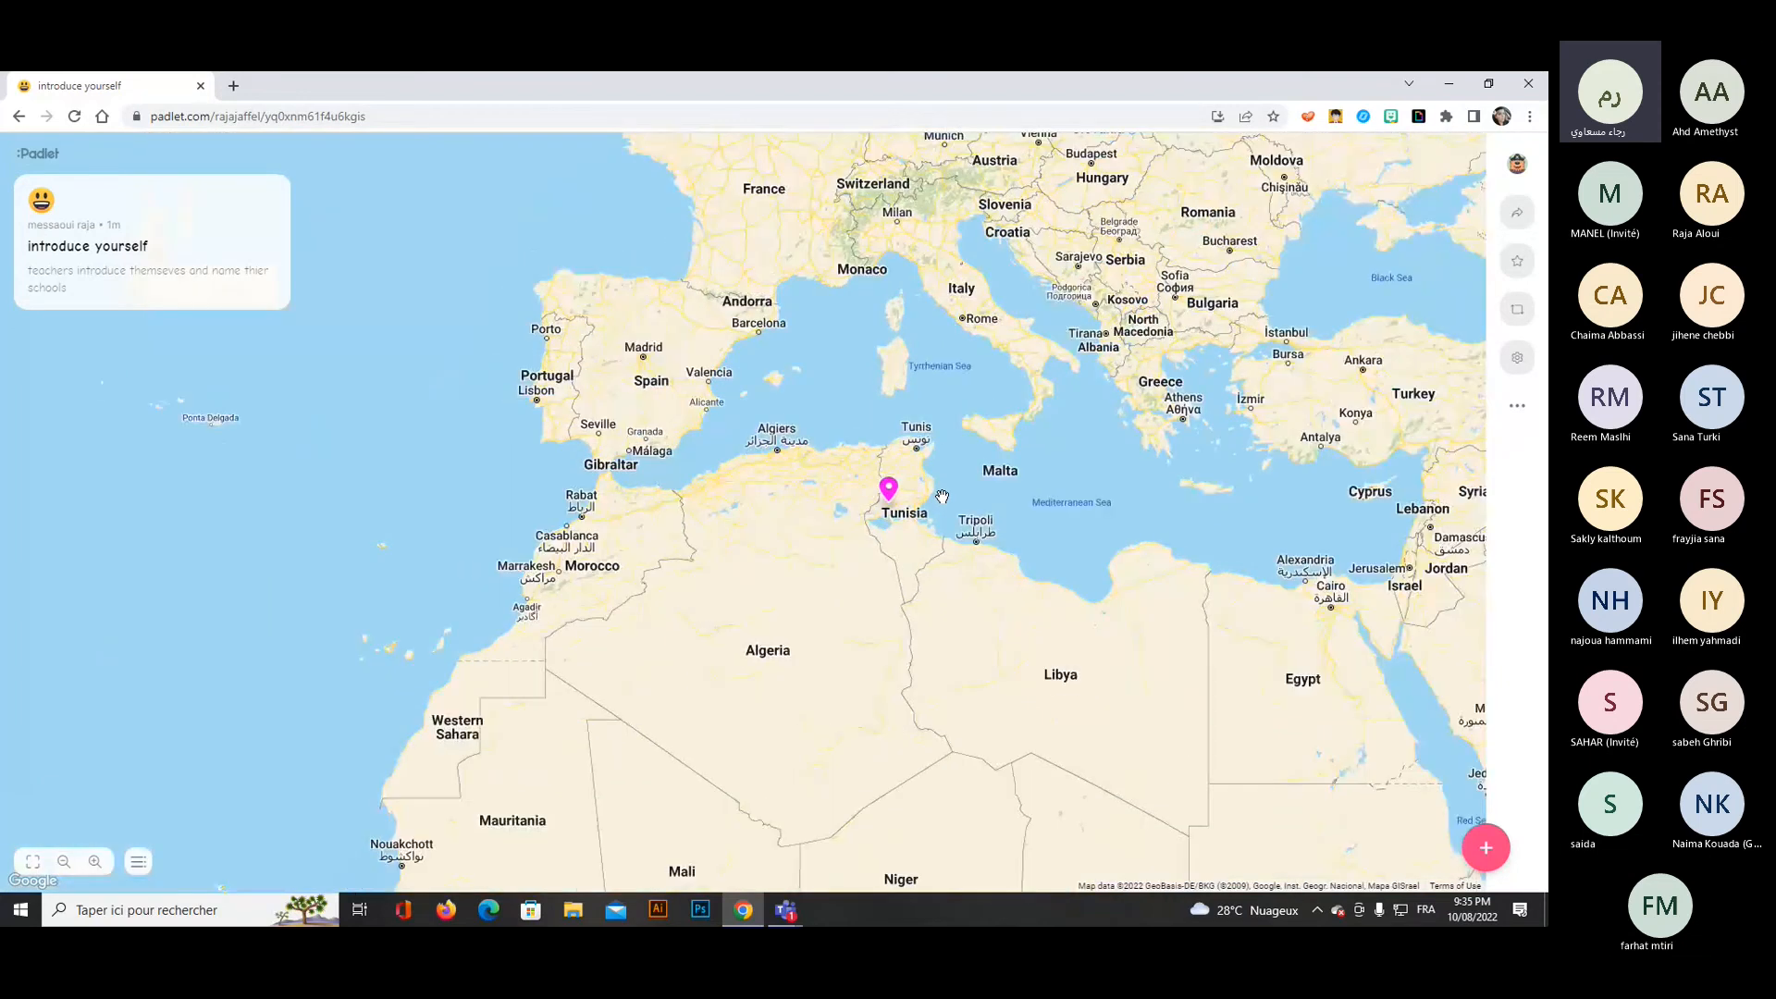
pyautogui.scroll(1, 941, 497)
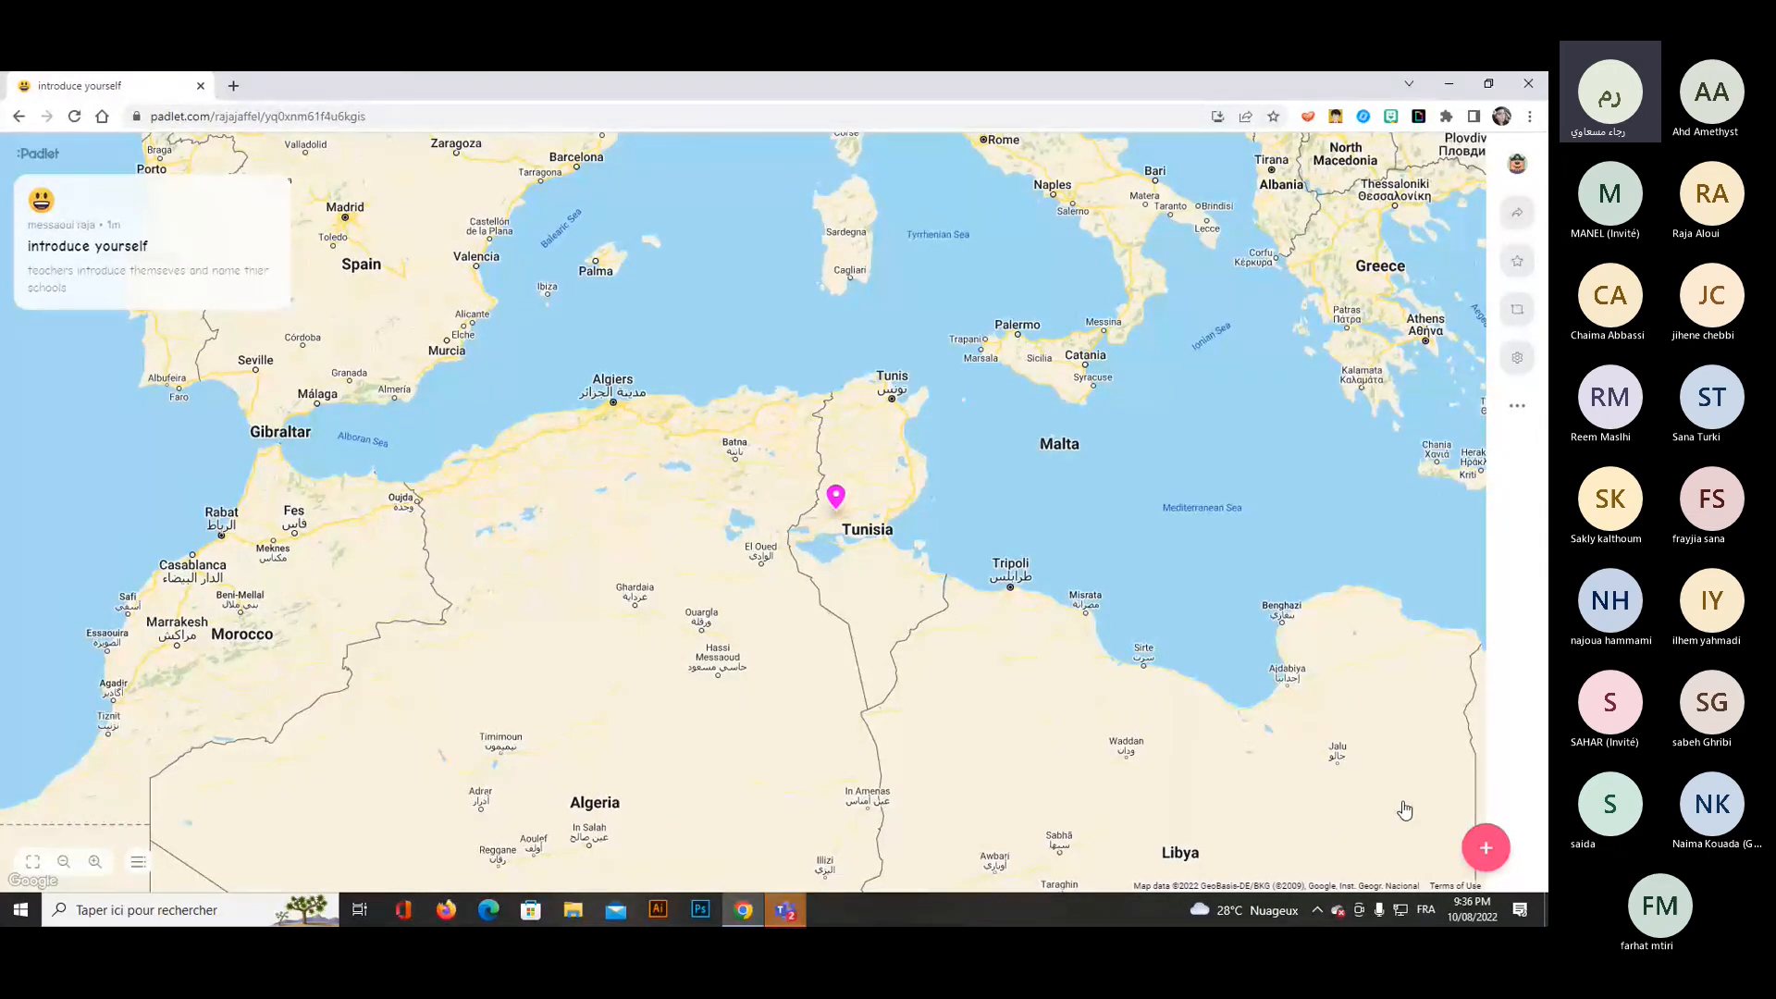
# Check the Teams meeting conversation for participants' replies about the shared padlet, and return to the map.
pyautogui.moveTo(785, 909)
pyautogui.click(634, 804)
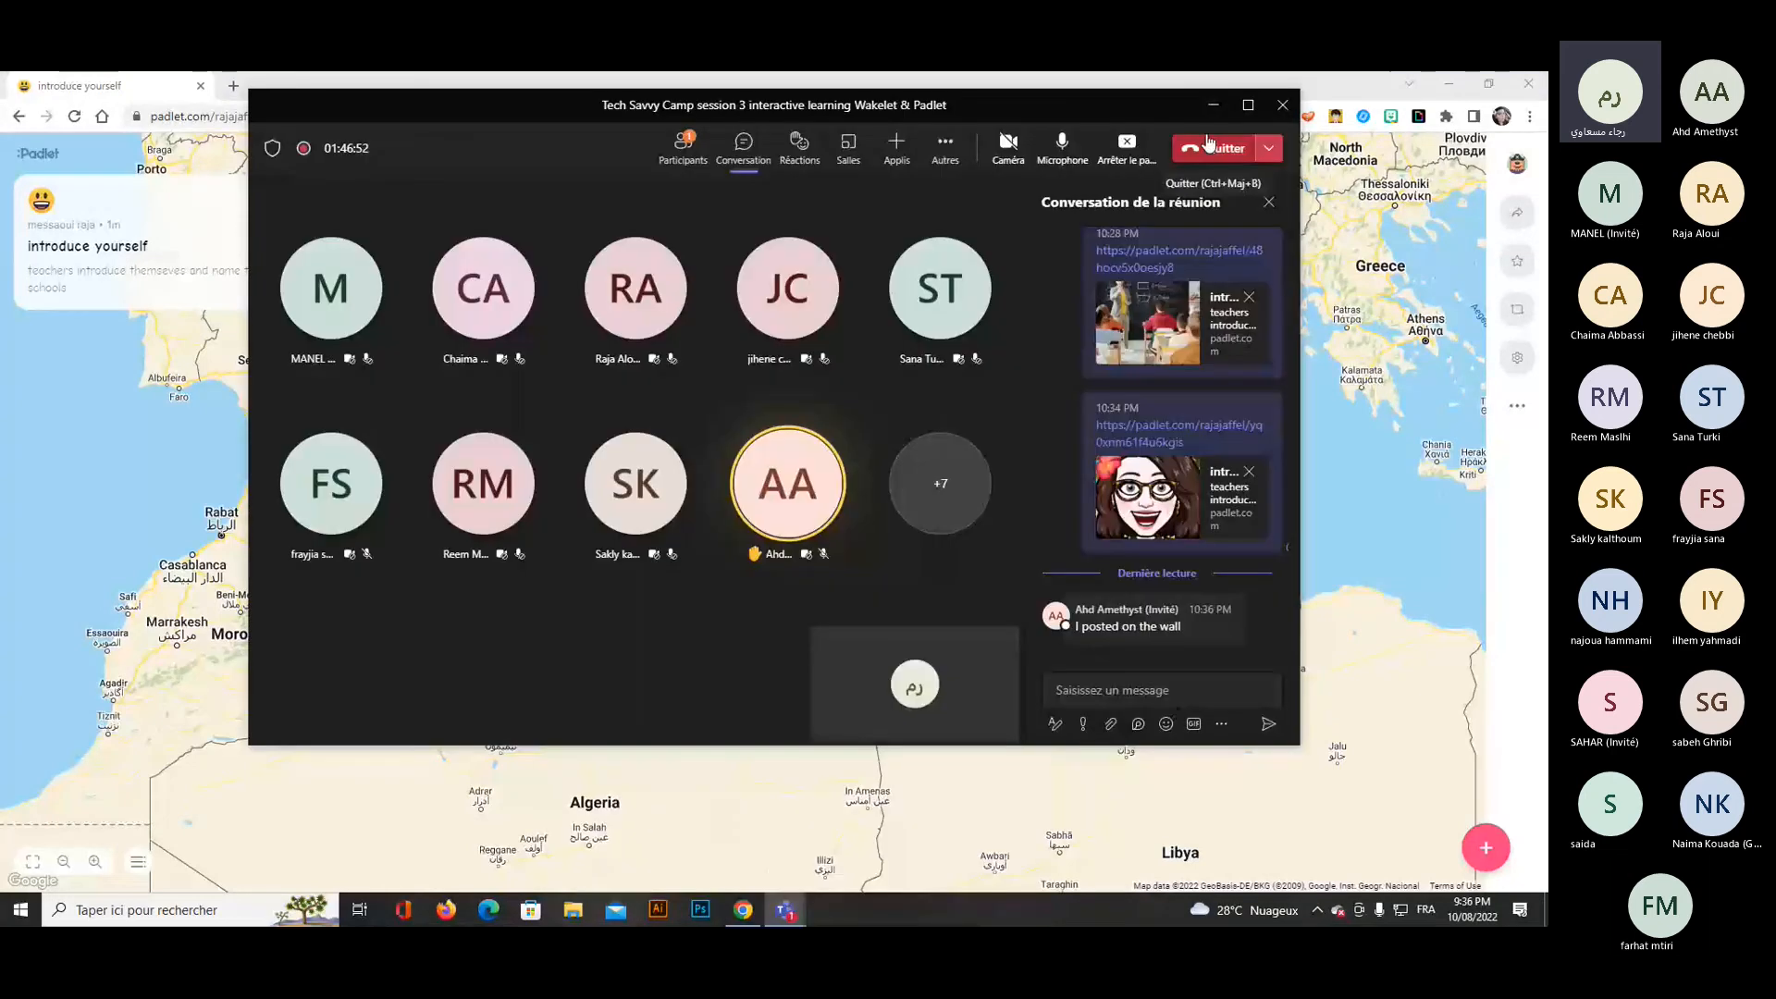
pyautogui.click(1213, 105)
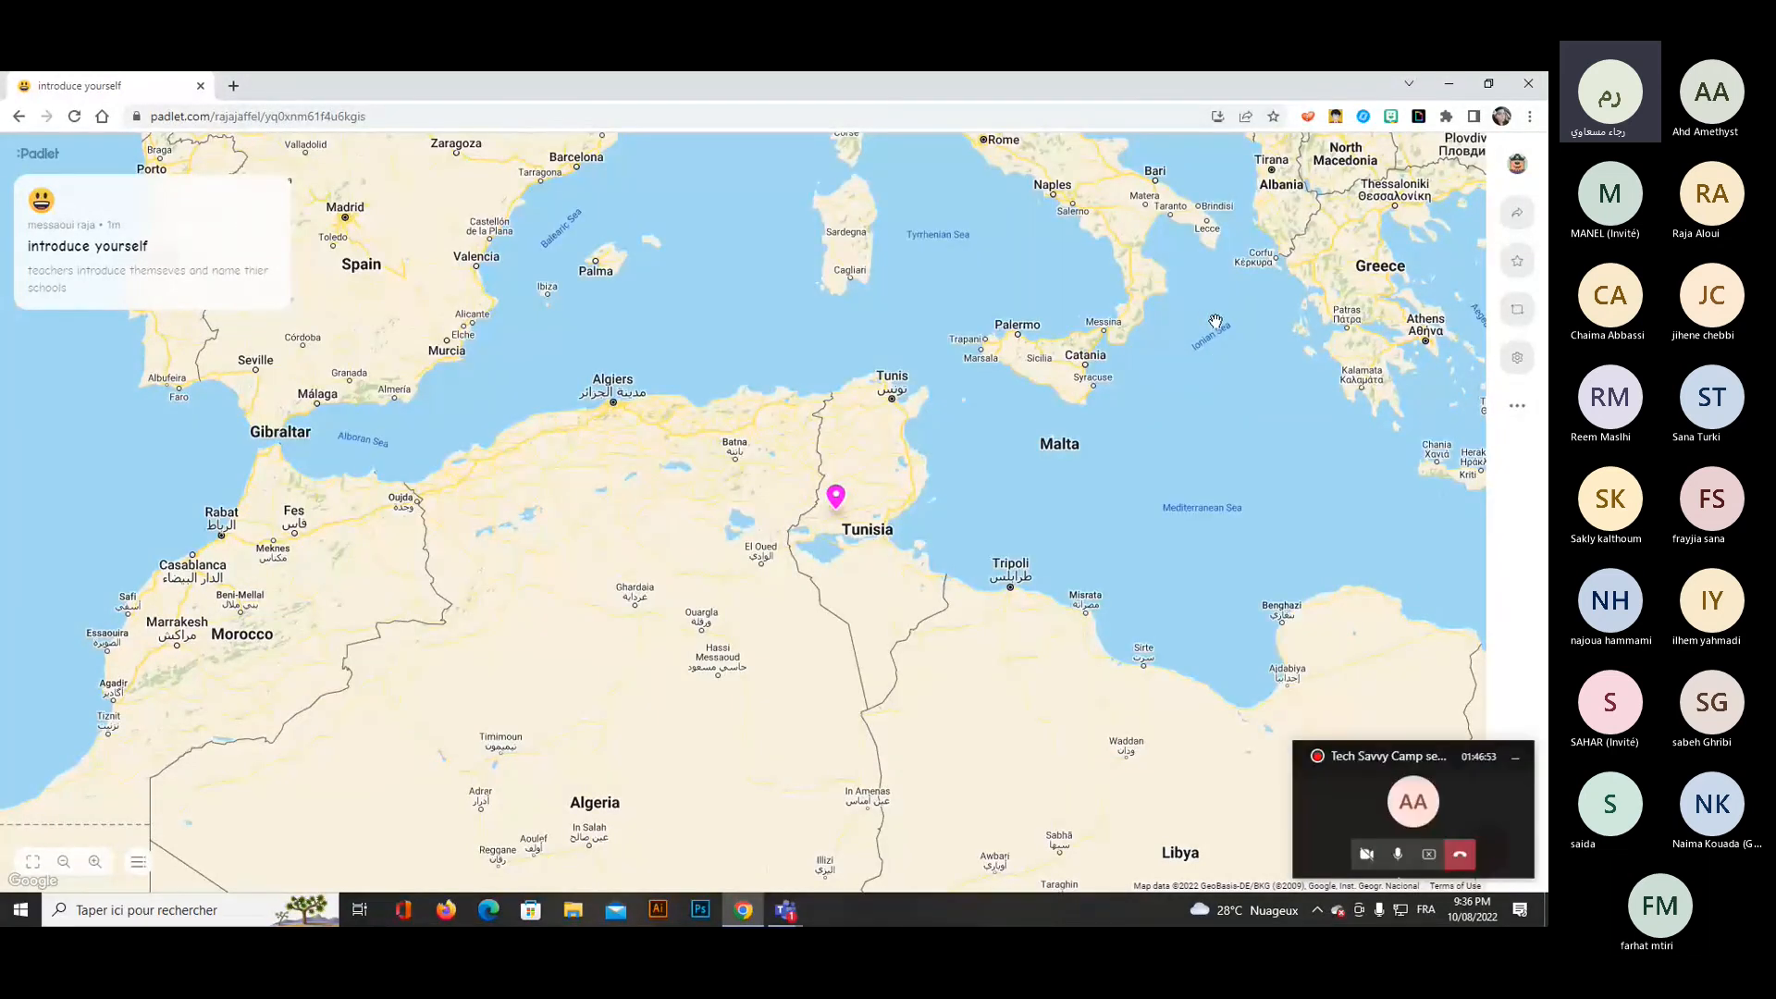
pyautogui.rightClick(1042, 84)
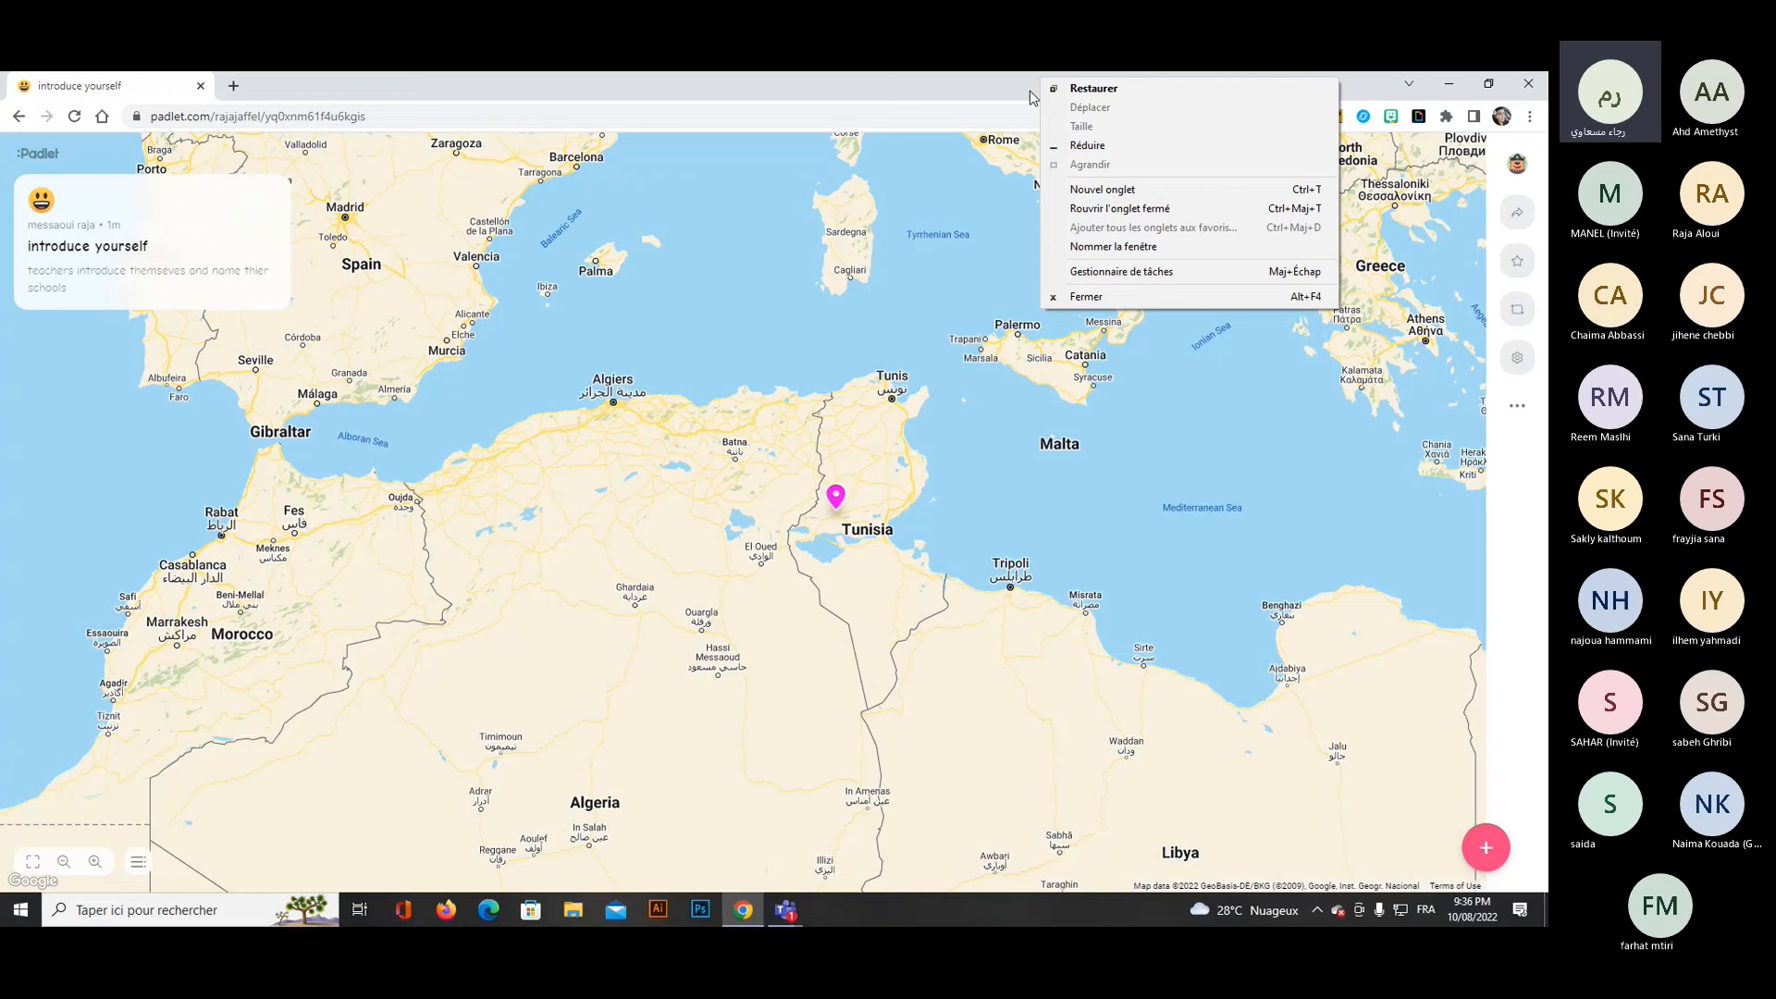
pyautogui.click(1086, 145)
pyautogui.click(786, 911)
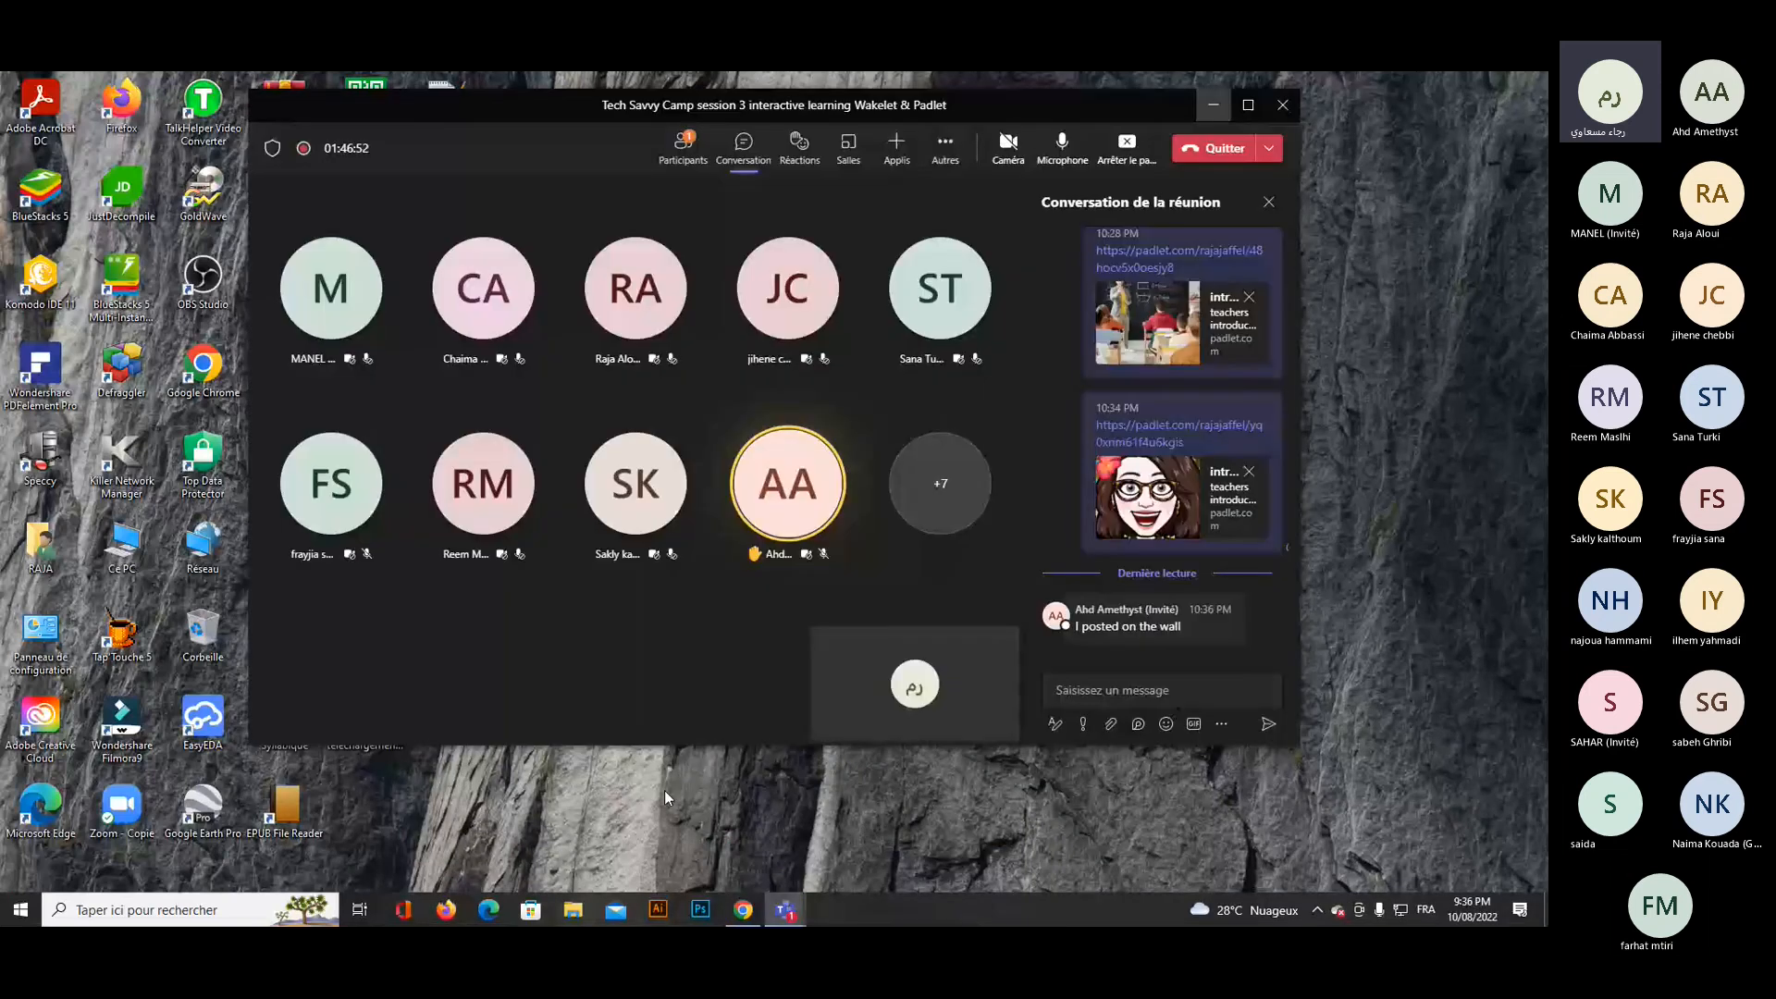
pyautogui.click(740, 913)
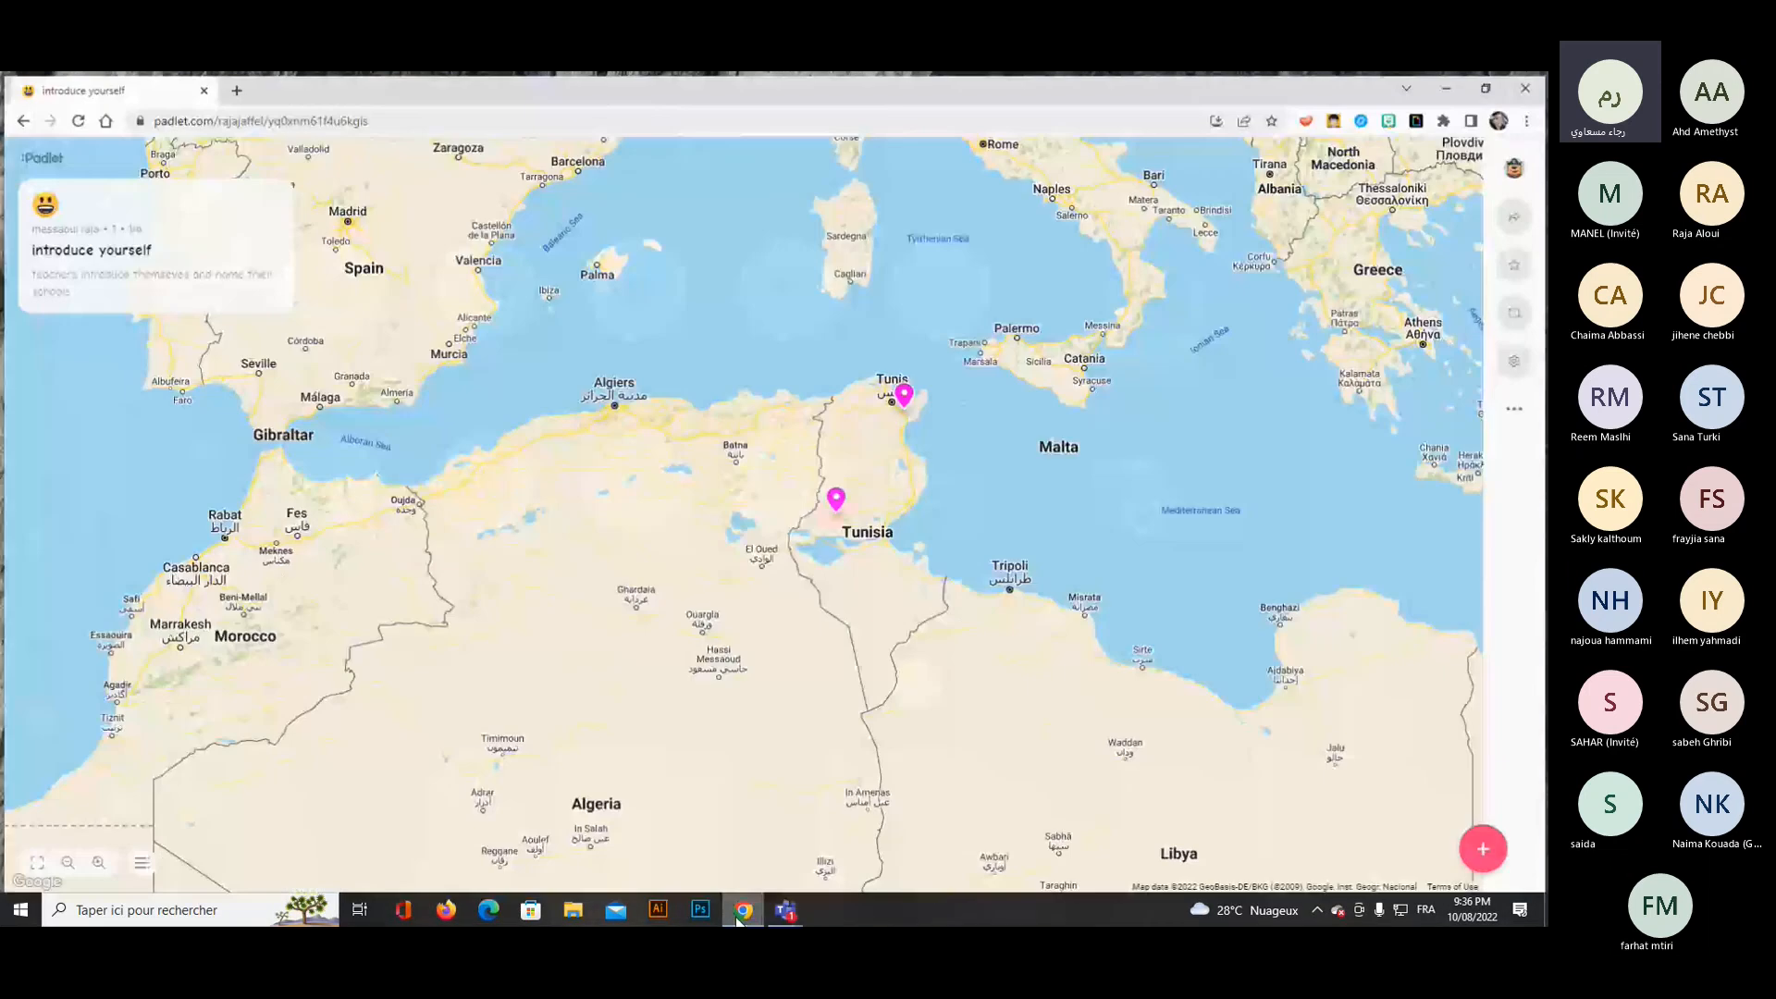
# View the Grombalia and Gafsa posts on the map, and look over the options available for the Gafsa post.
pyautogui.click(904, 402)
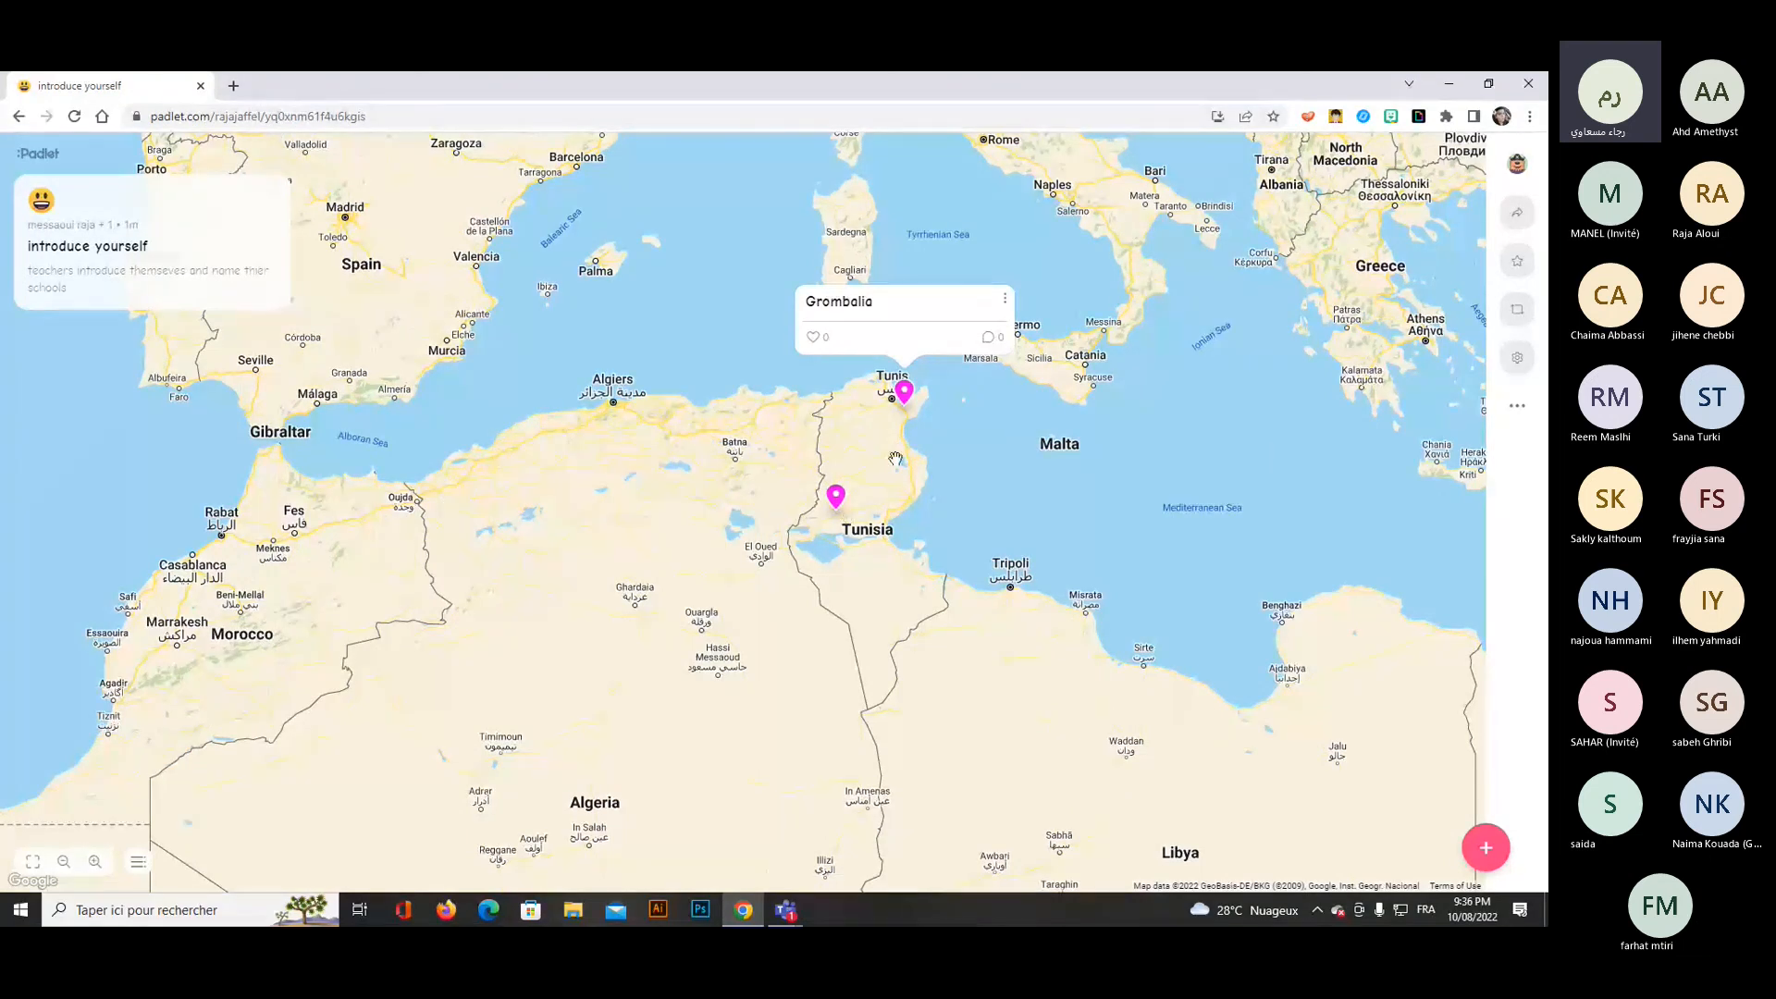
pyautogui.click(836, 497)
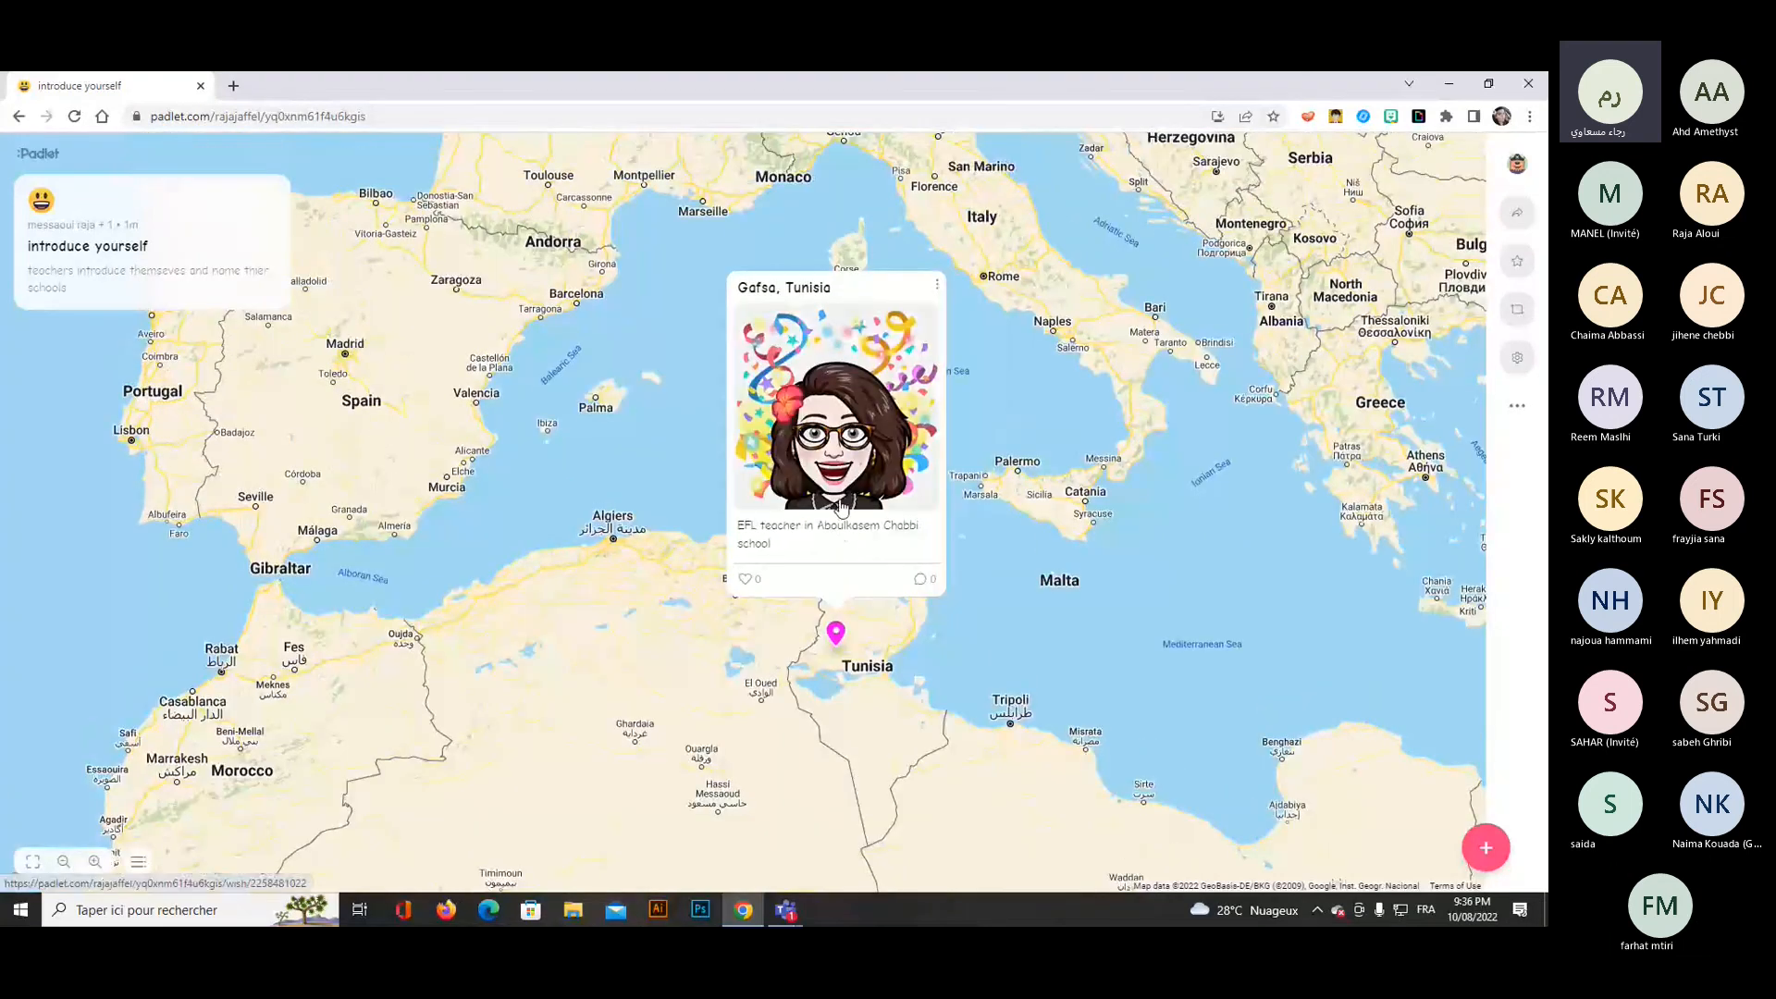
pyautogui.click(936, 294)
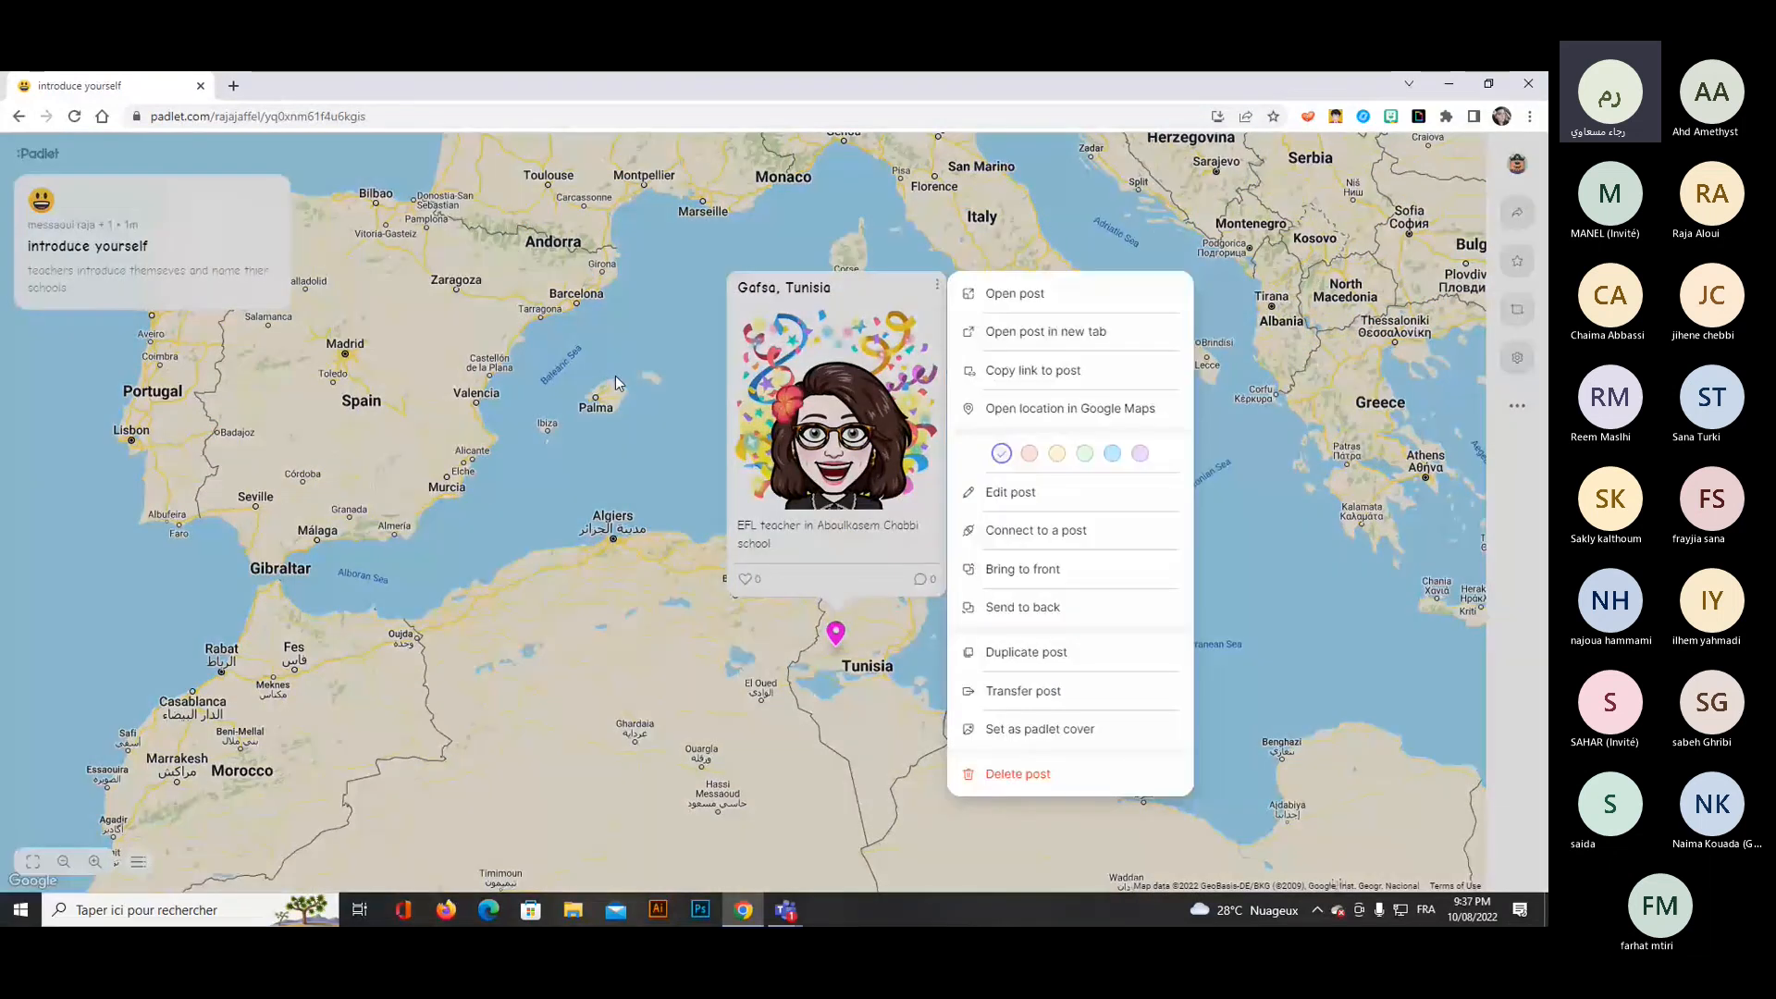
pyautogui.click(614, 376)
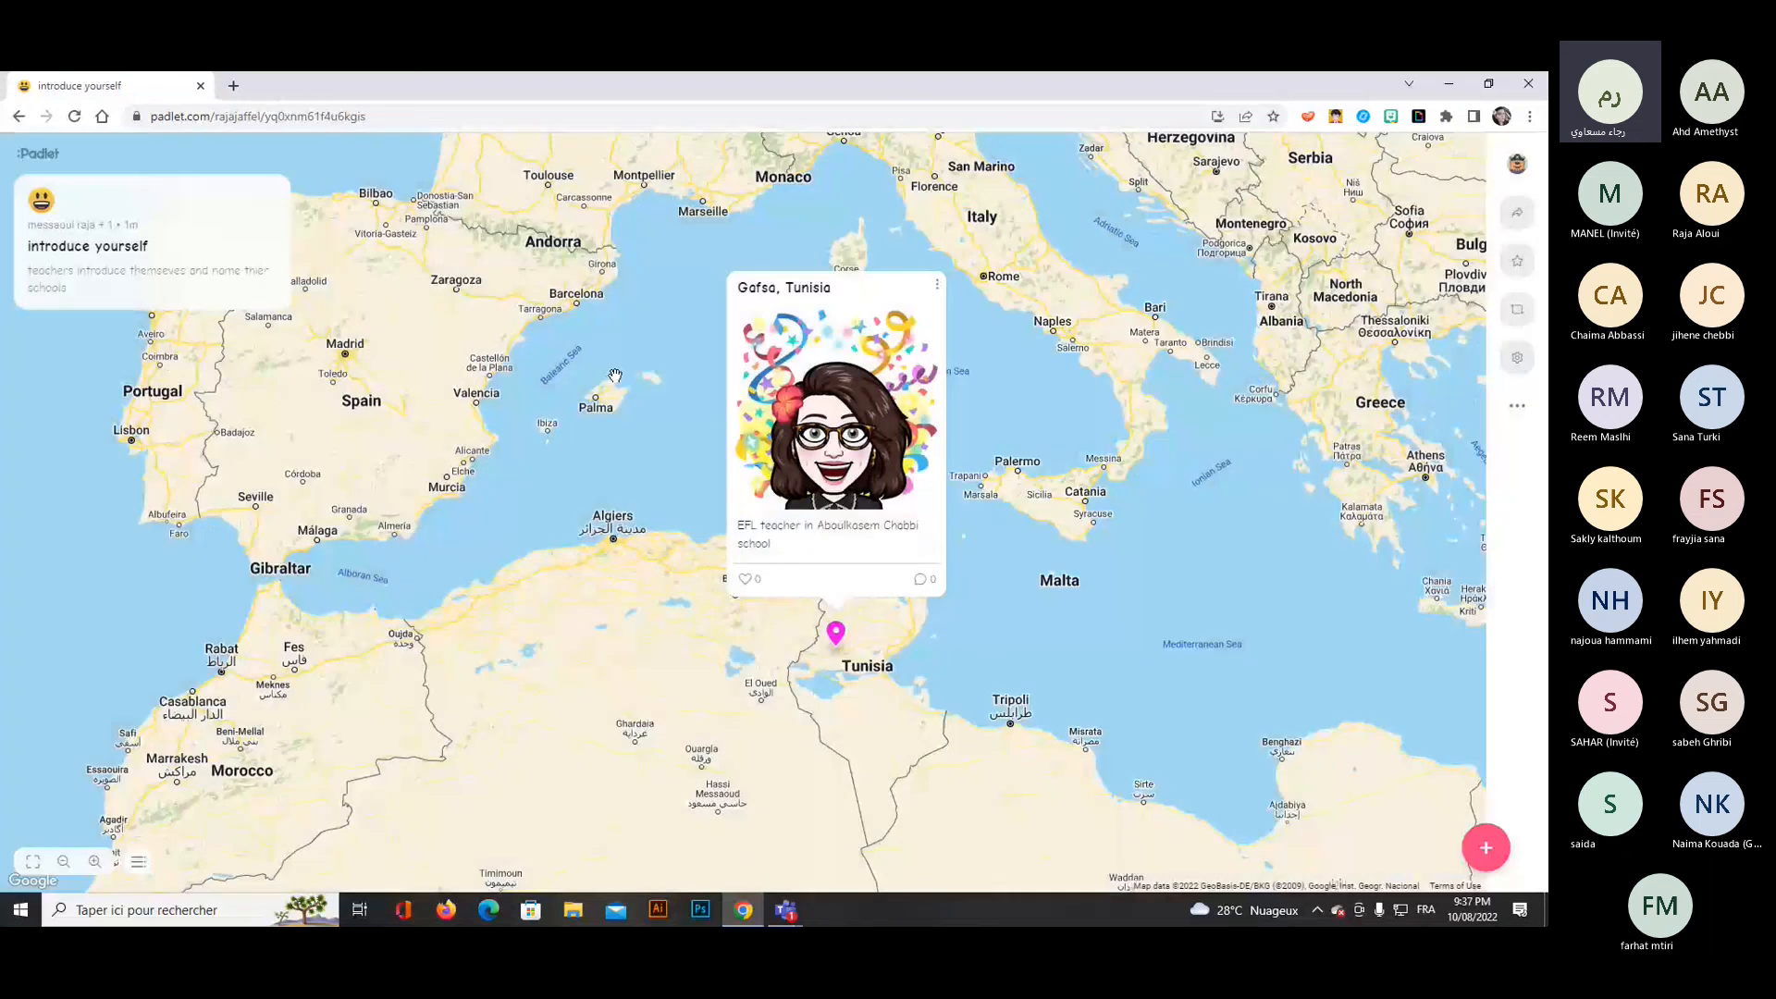
pyautogui.click(1043, 435)
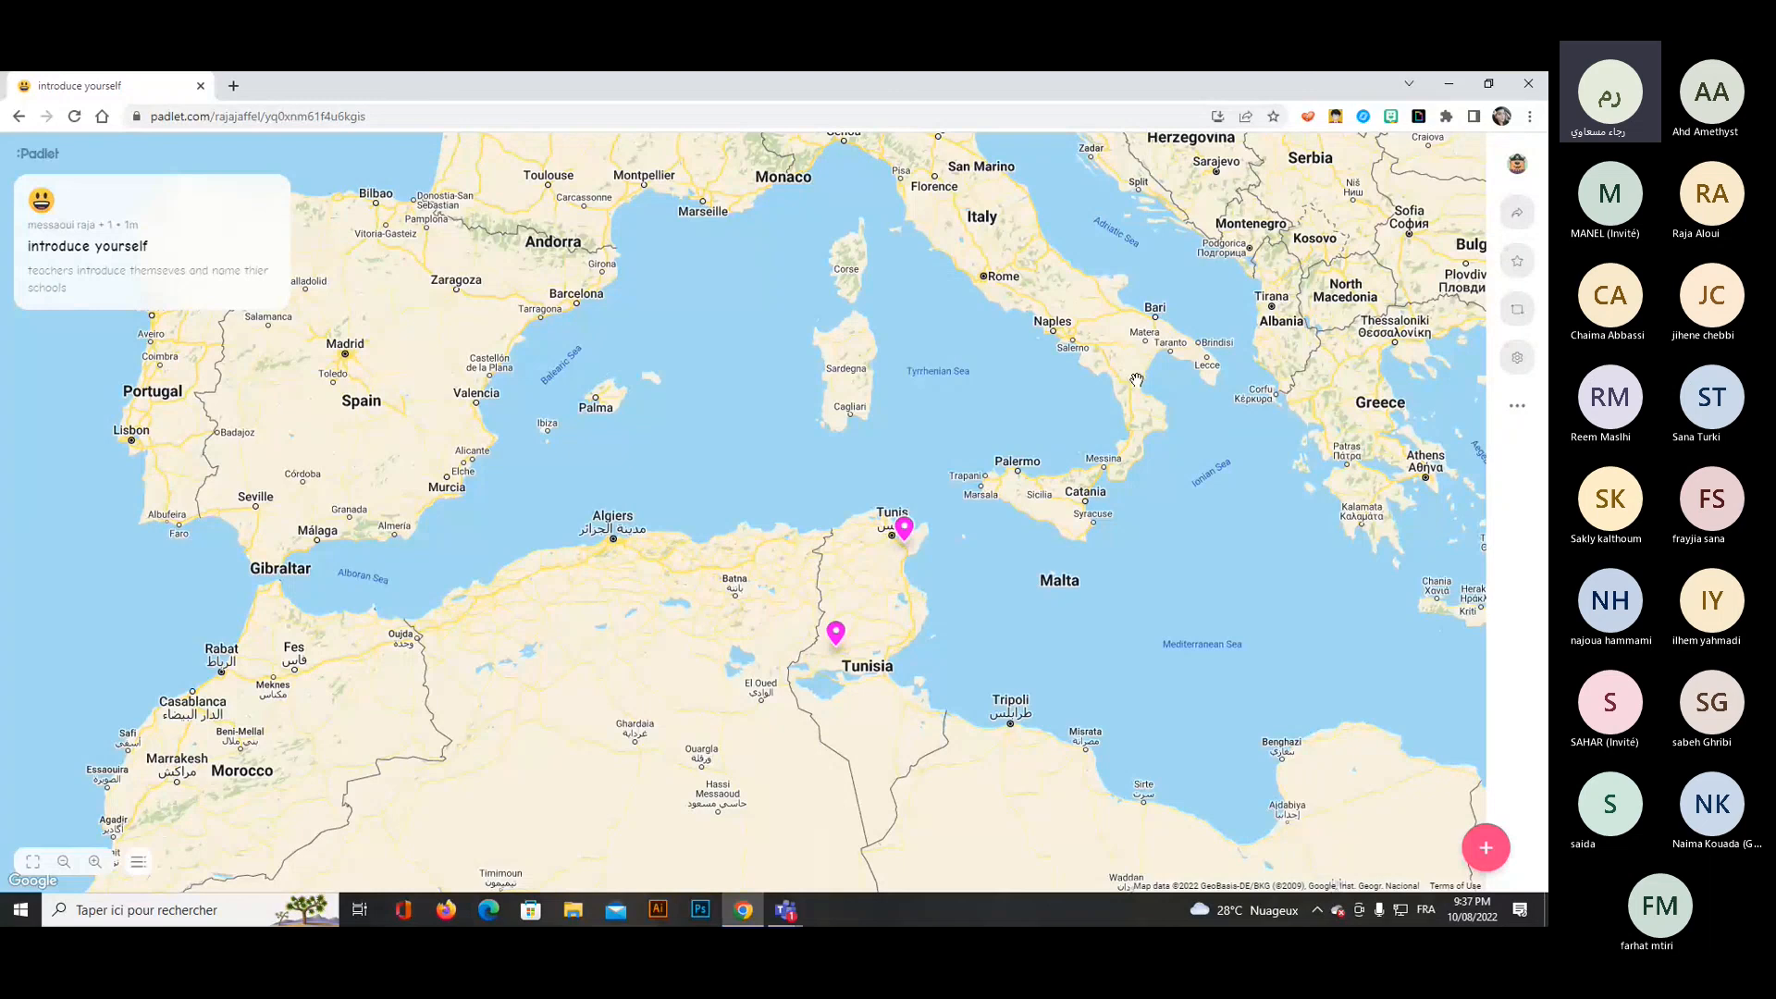
# Switch to the Teams meeting and open its list of additional actions.
pyautogui.moveTo(789, 918)
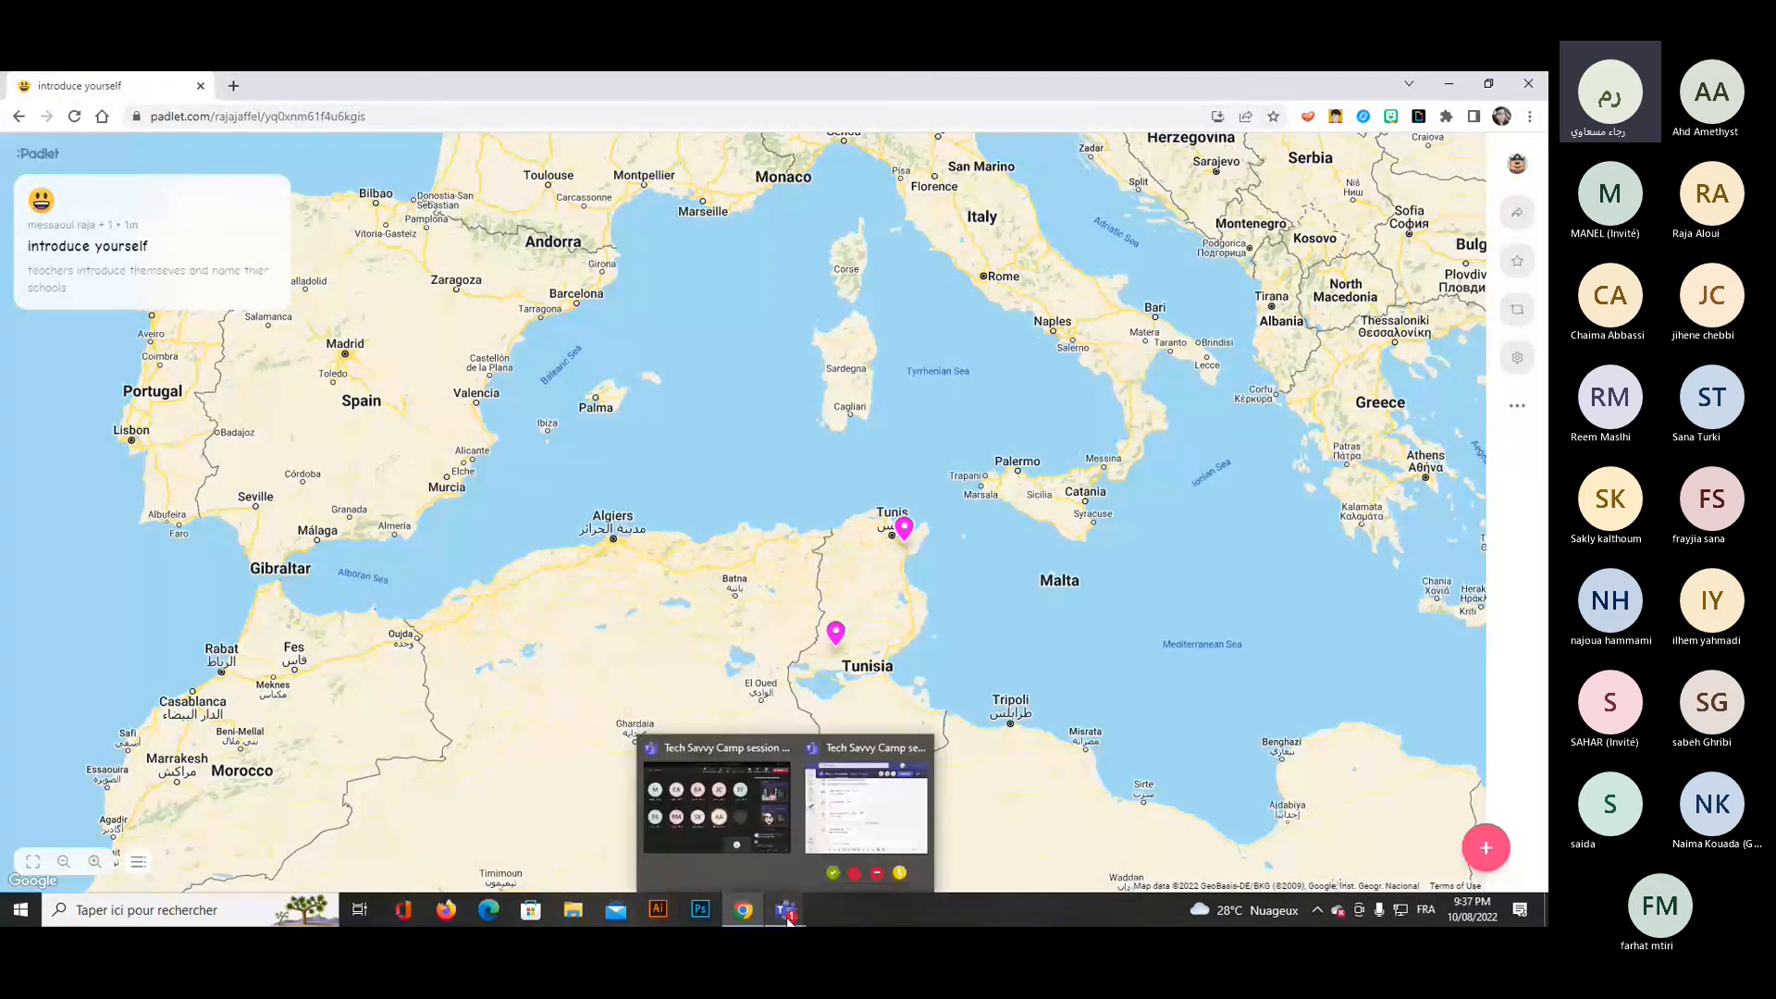
pyautogui.moveTo(736, 841)
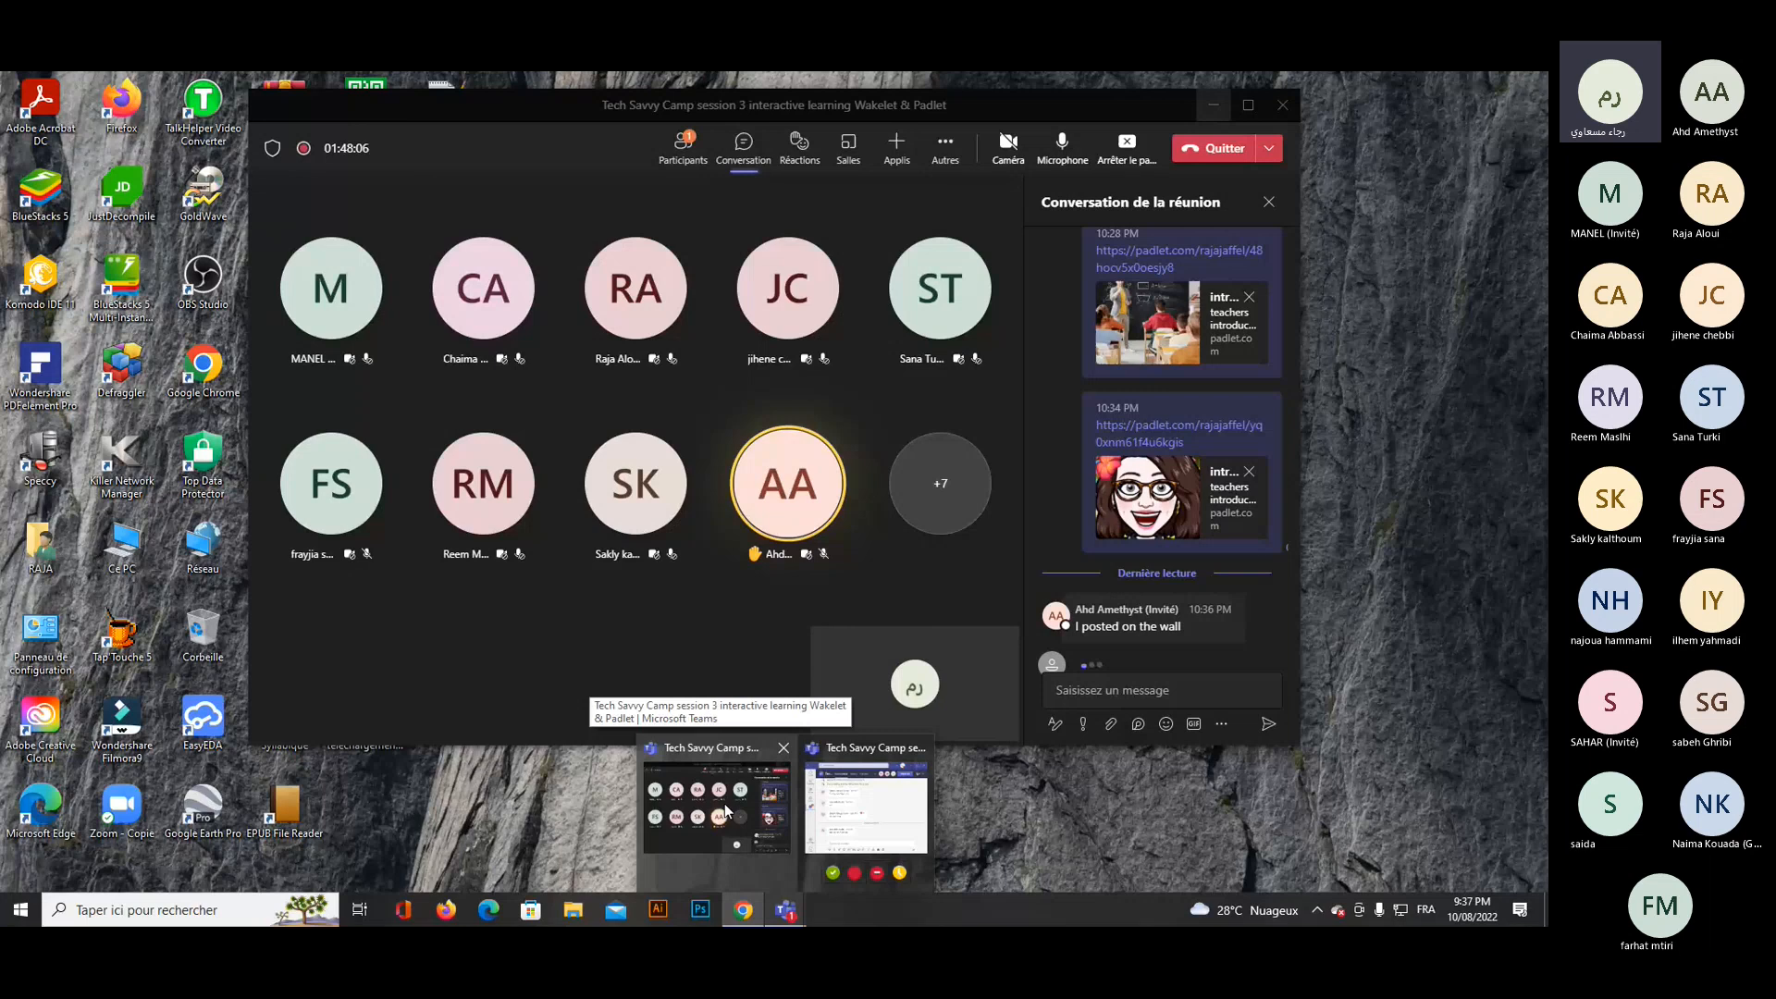
pyautogui.click(724, 803)
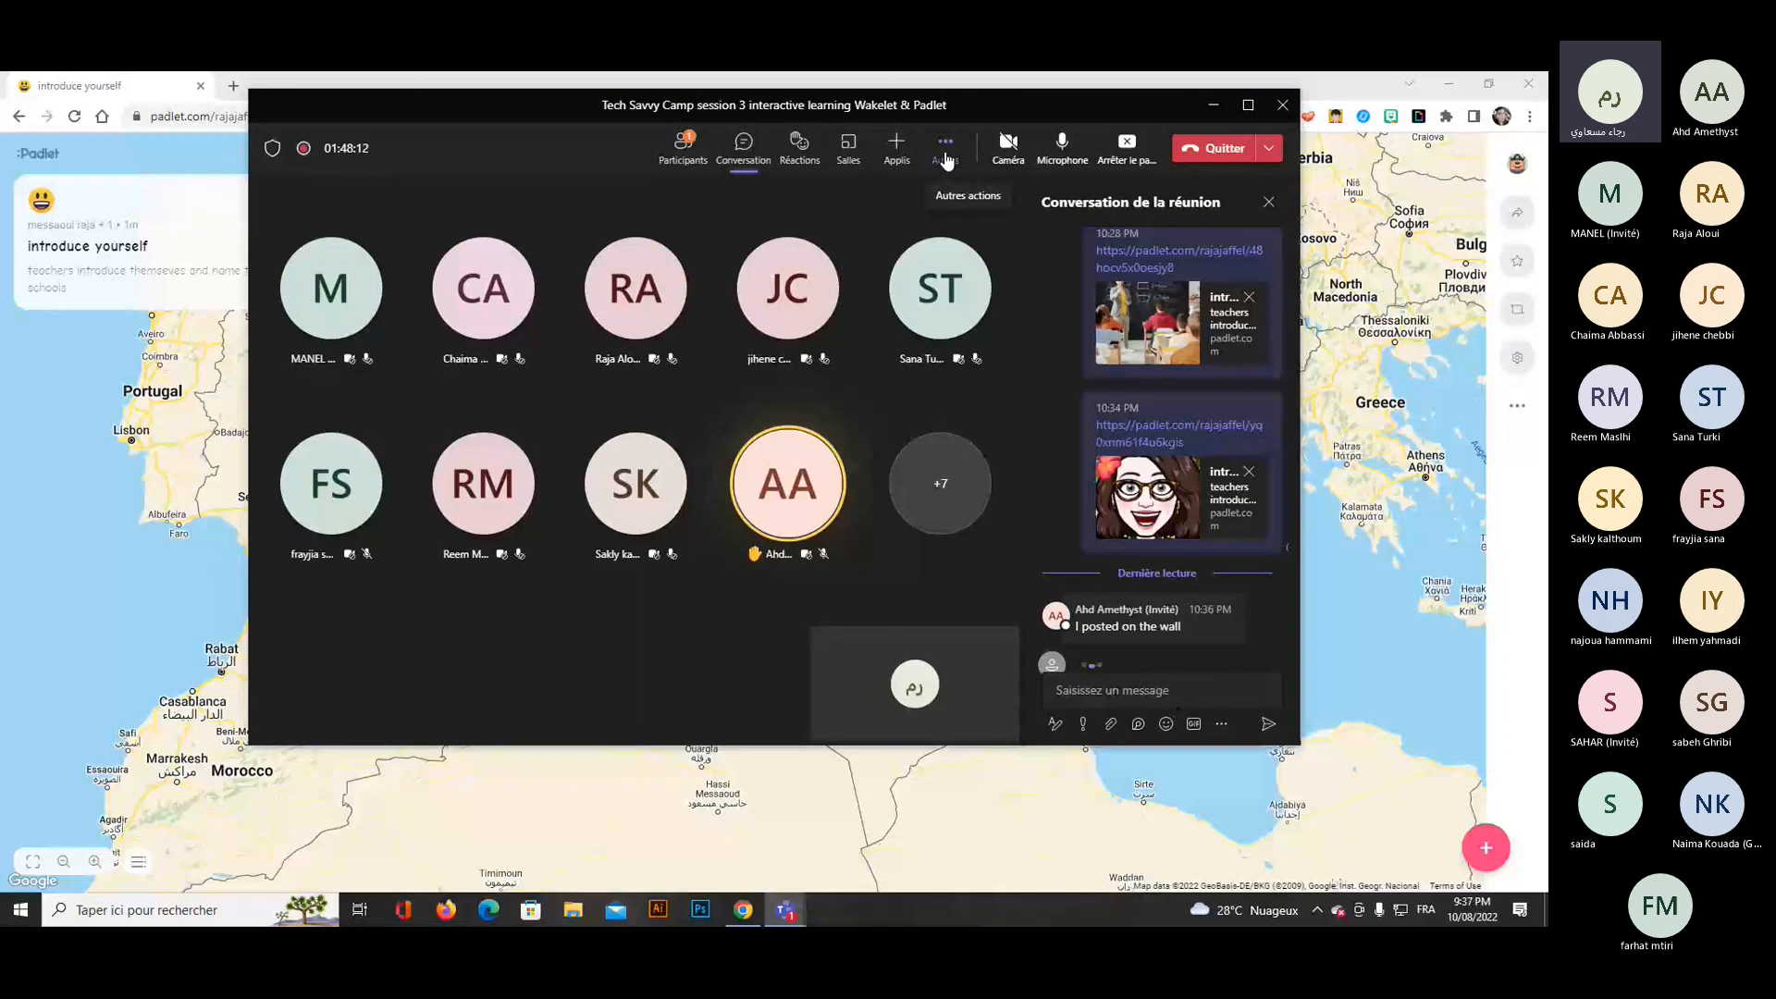
pyautogui.click(945, 161)
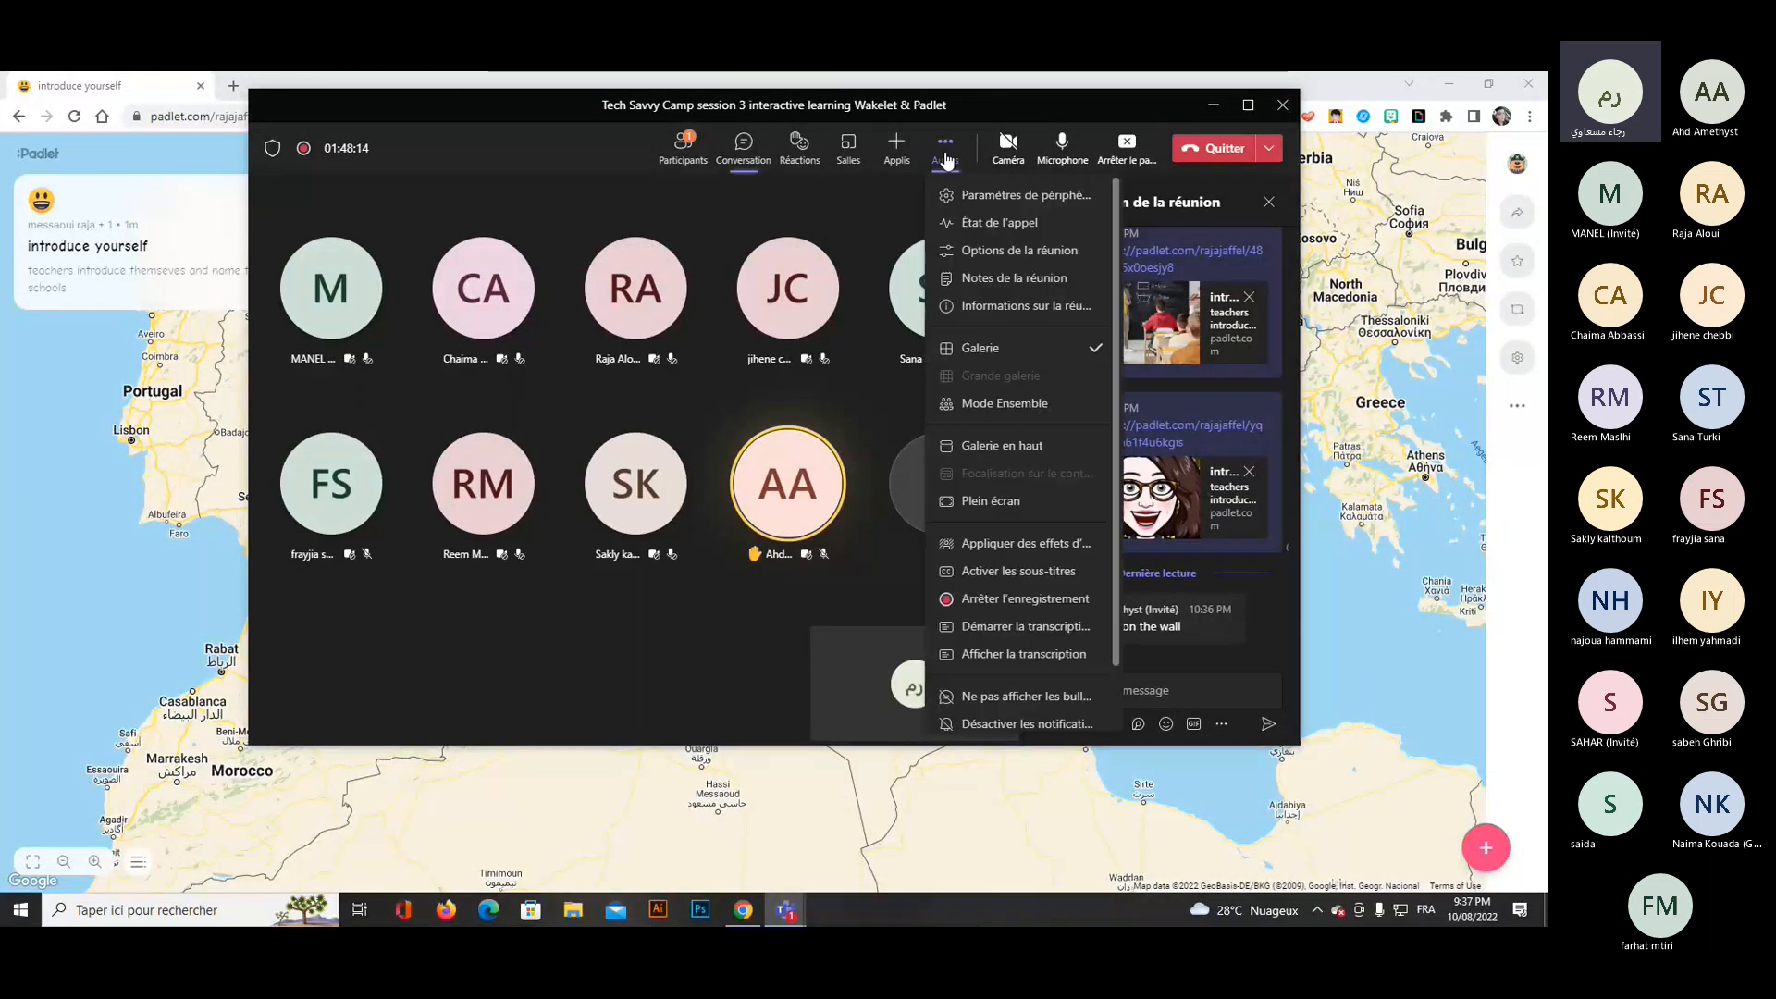